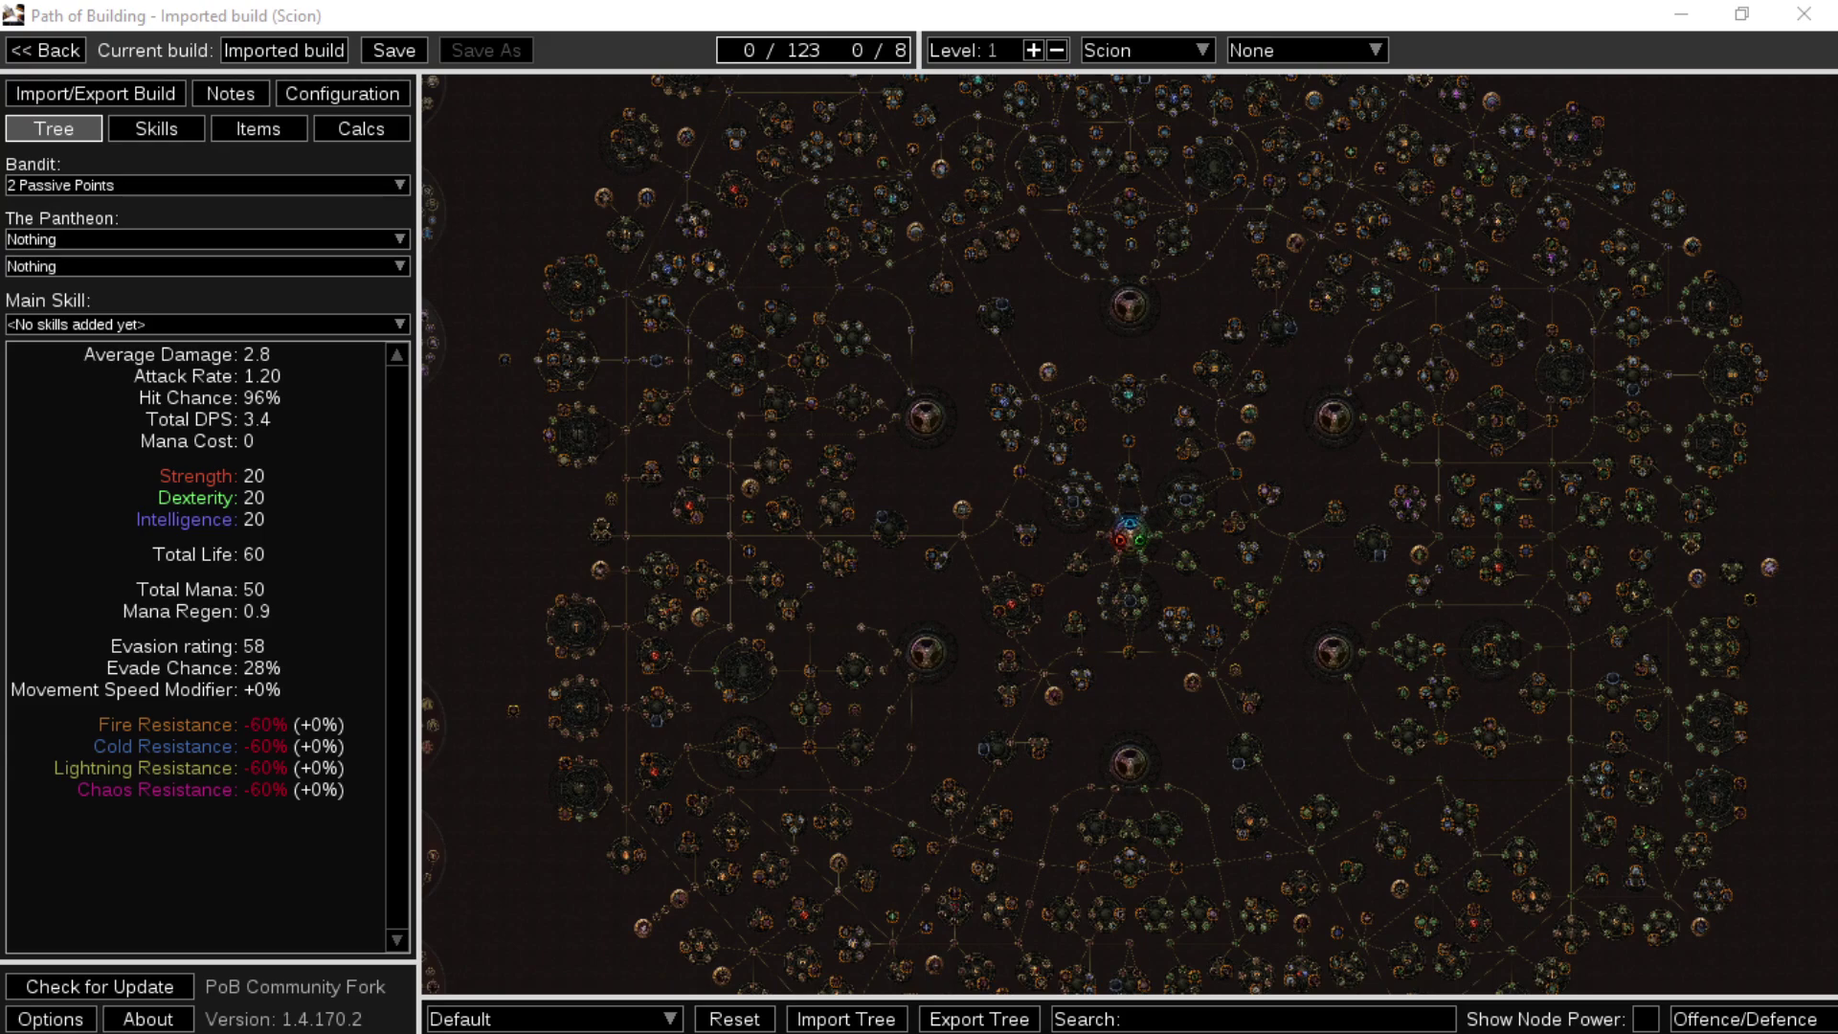
- Switch to the Chrome window showing the Twitch build review request queue
key("alt+Tab")
- Maximize the Twitch request queue, then shrink it aside and return to Path of Building
double_click(752, 17)
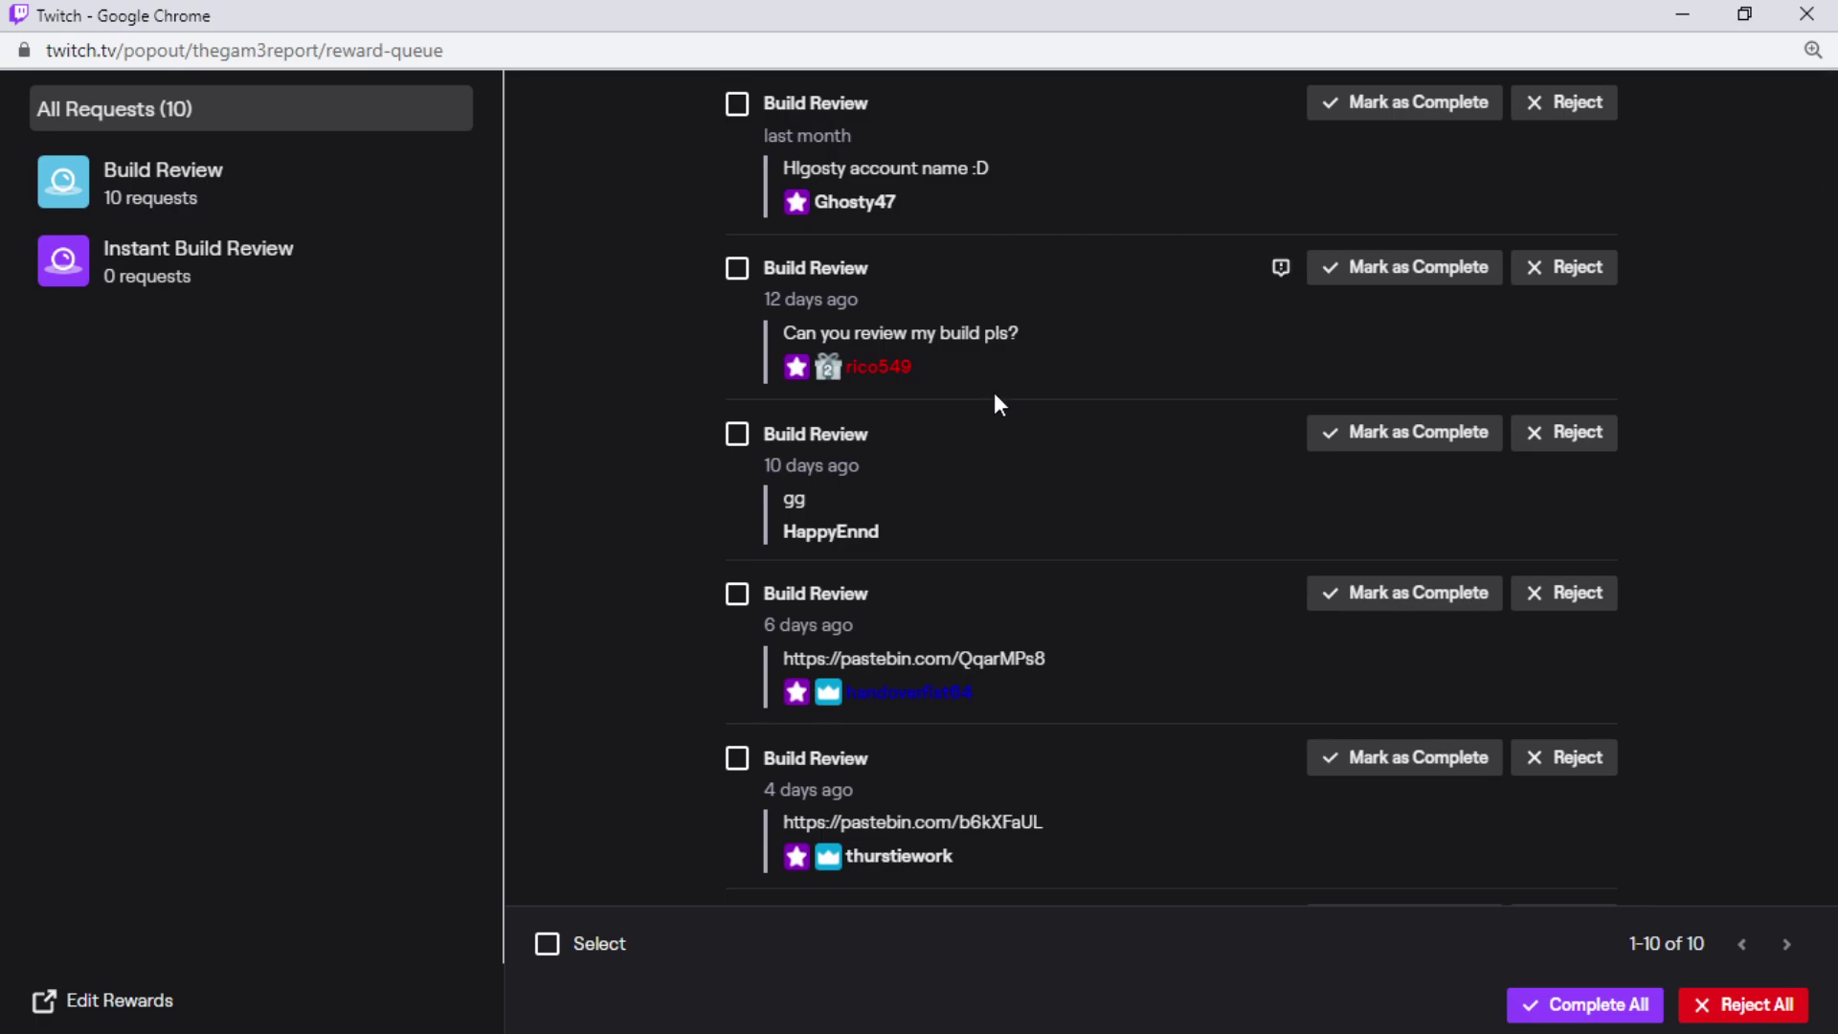
left_click_drag(1533, 25, 497, 184)
key("alt+Tab")
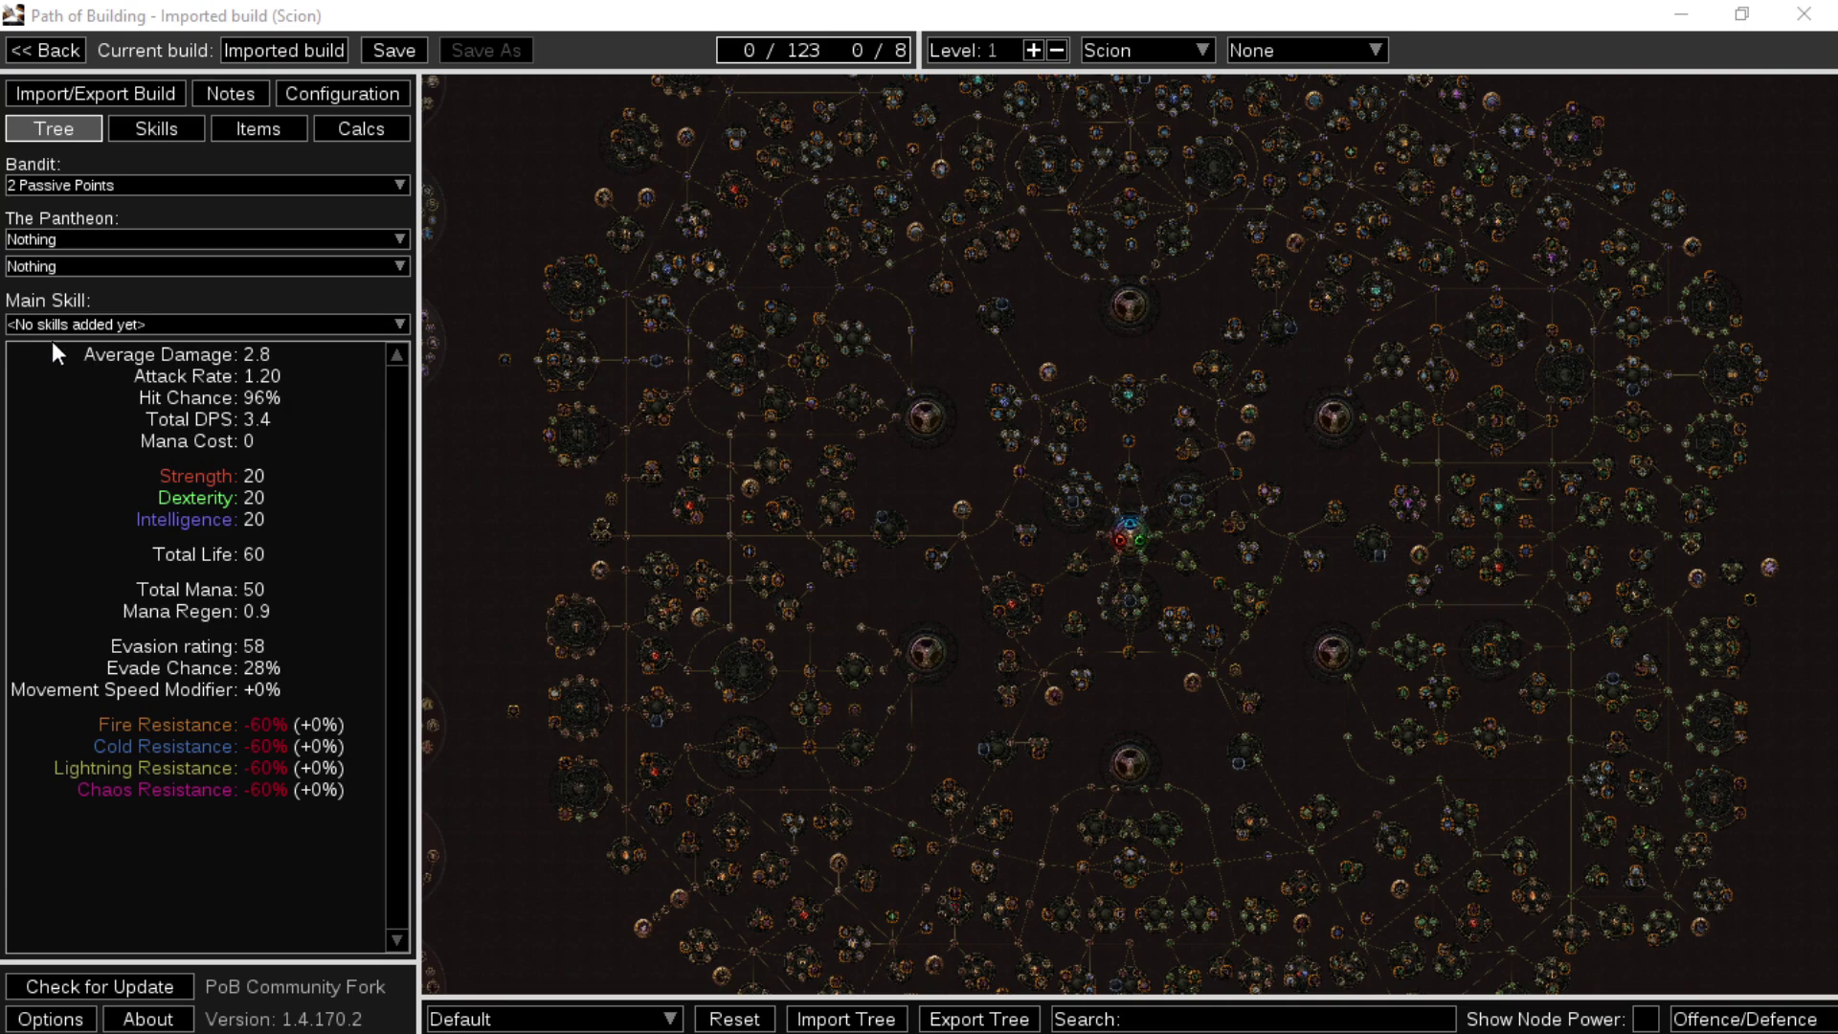
- Enter the requester's account name in Import/Export Build and start the character import
left_click(48, 91)
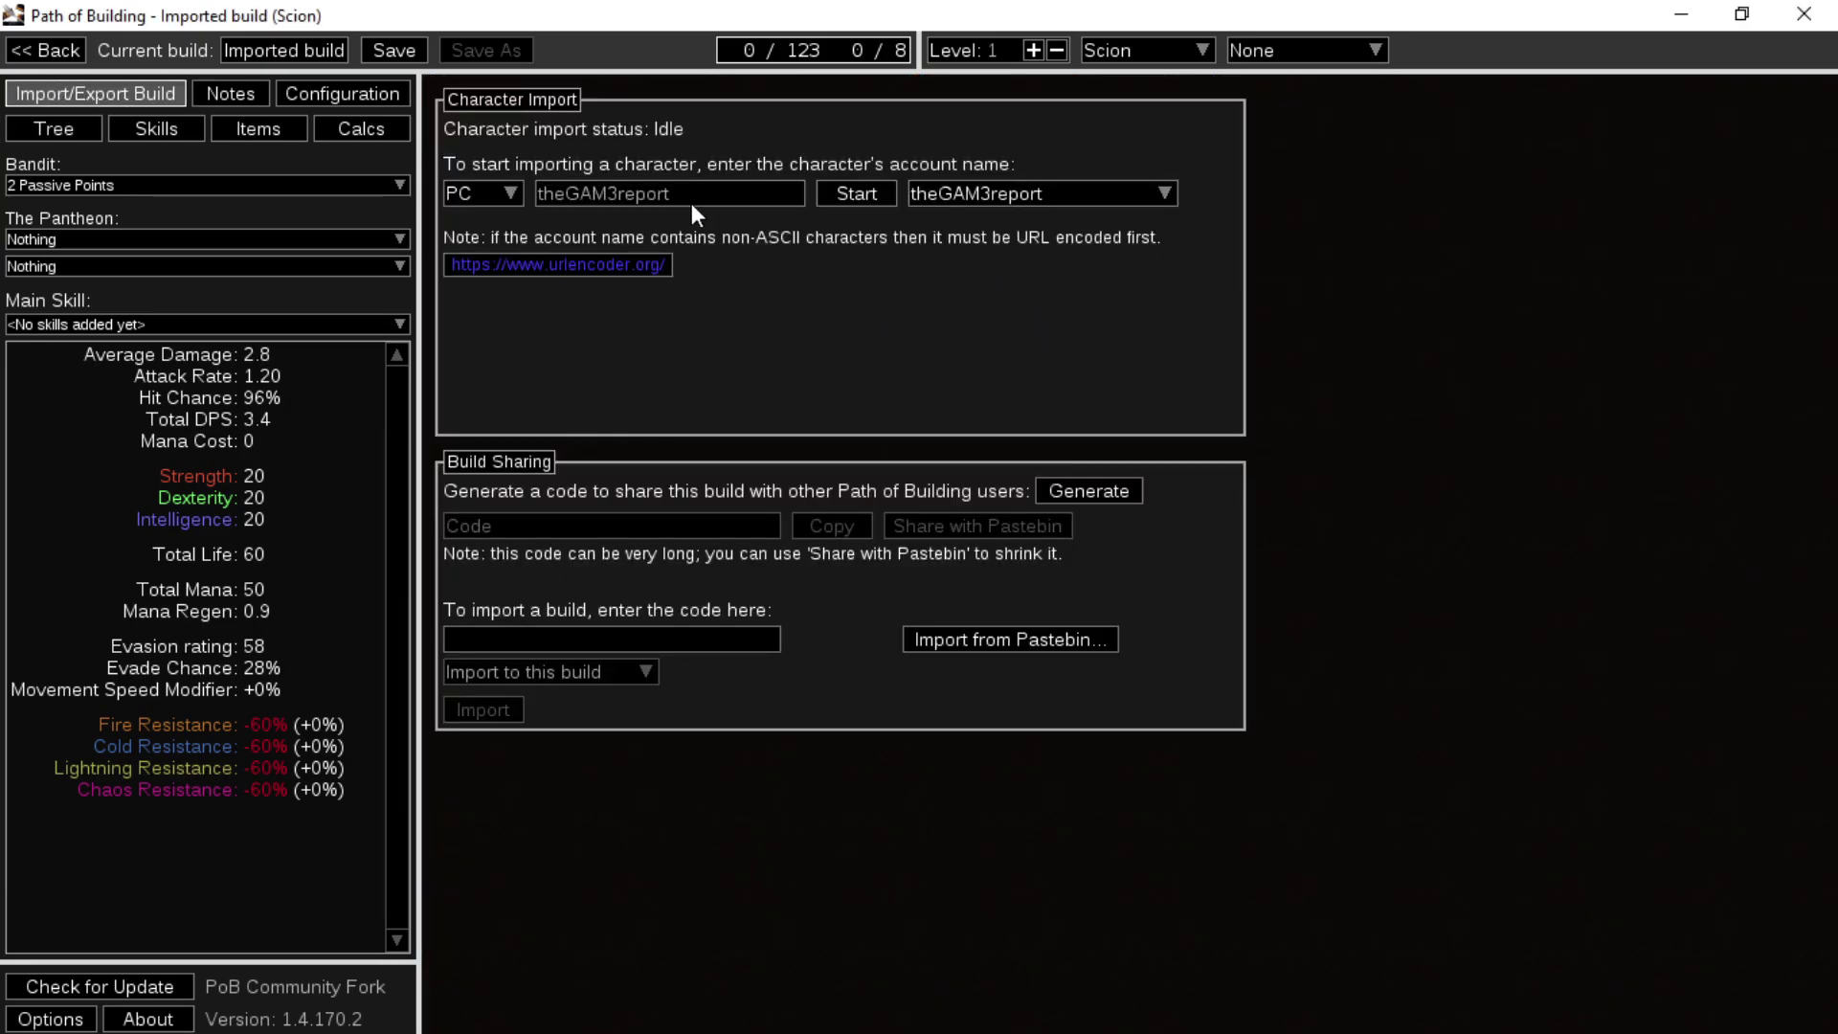
left_click_drag(686, 203, 450, 189)
type("Hlgosty")
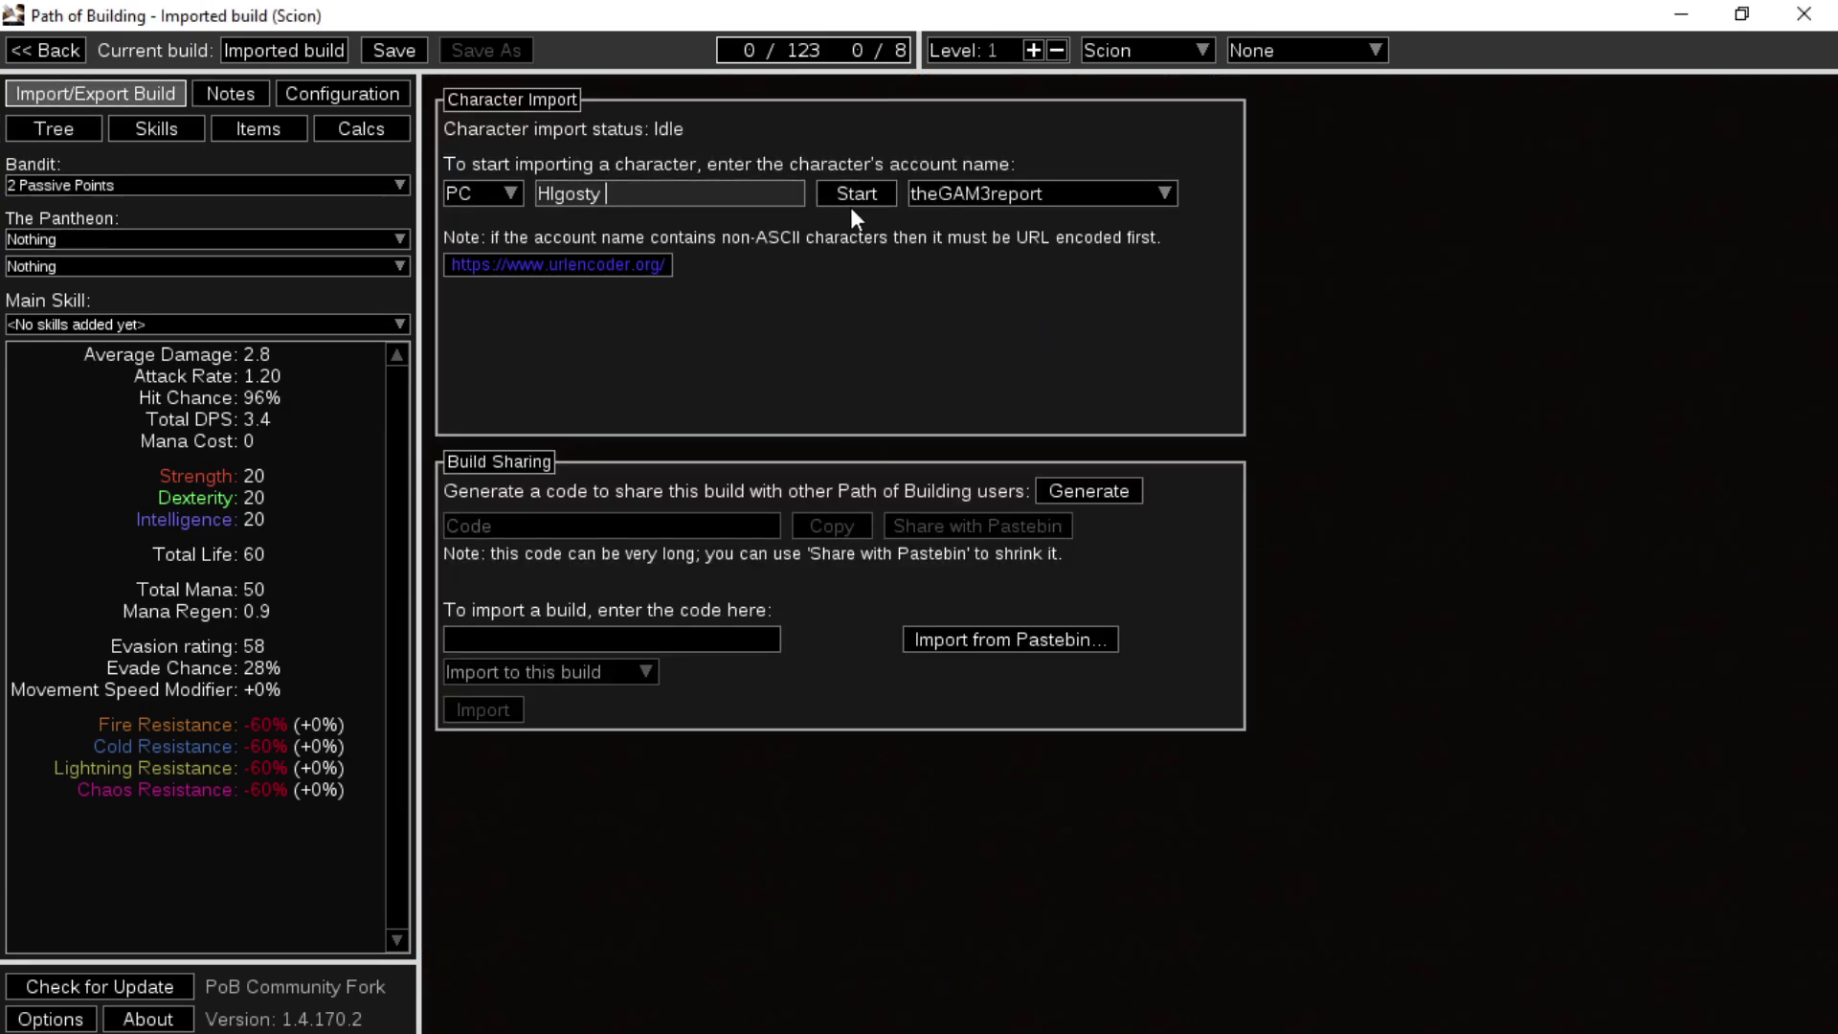
key("BackSpace")
left_click(856, 203)
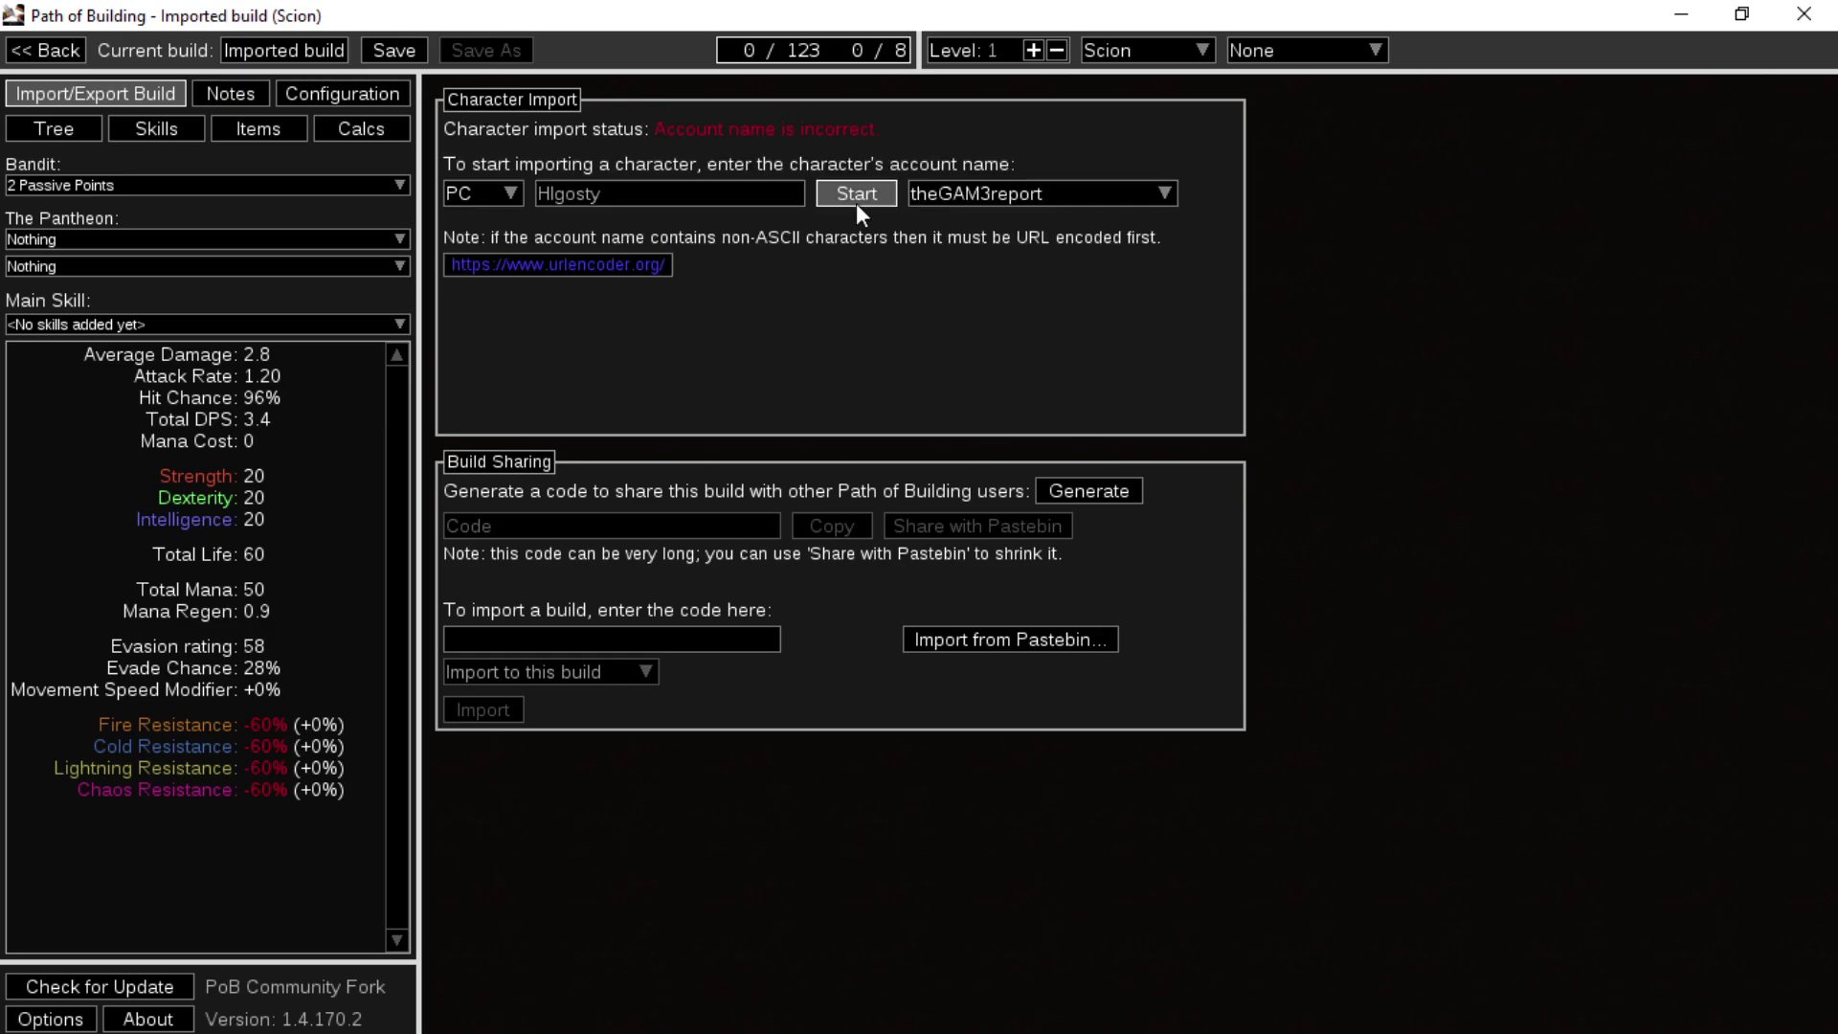
- Retry with a corrected account name, then reject the first build review request in Twitch
left_click(751, 189)
type("ghosty47")
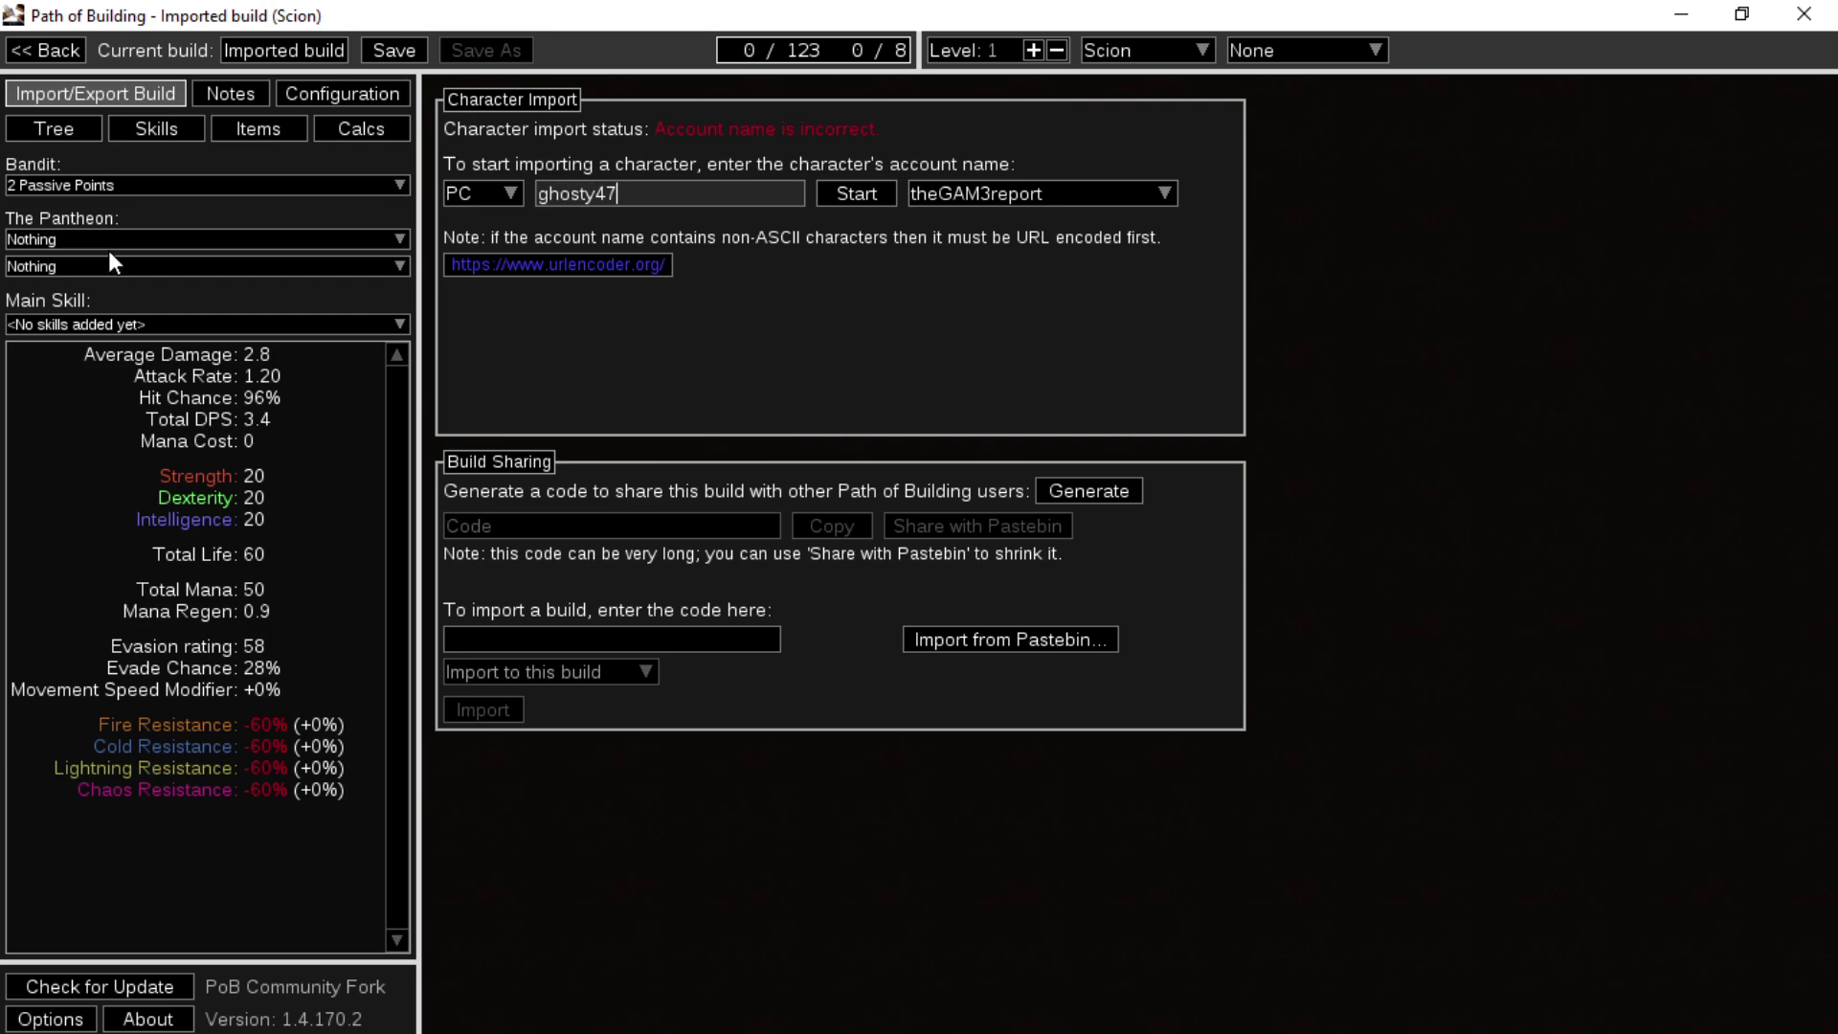
left_click(851, 200)
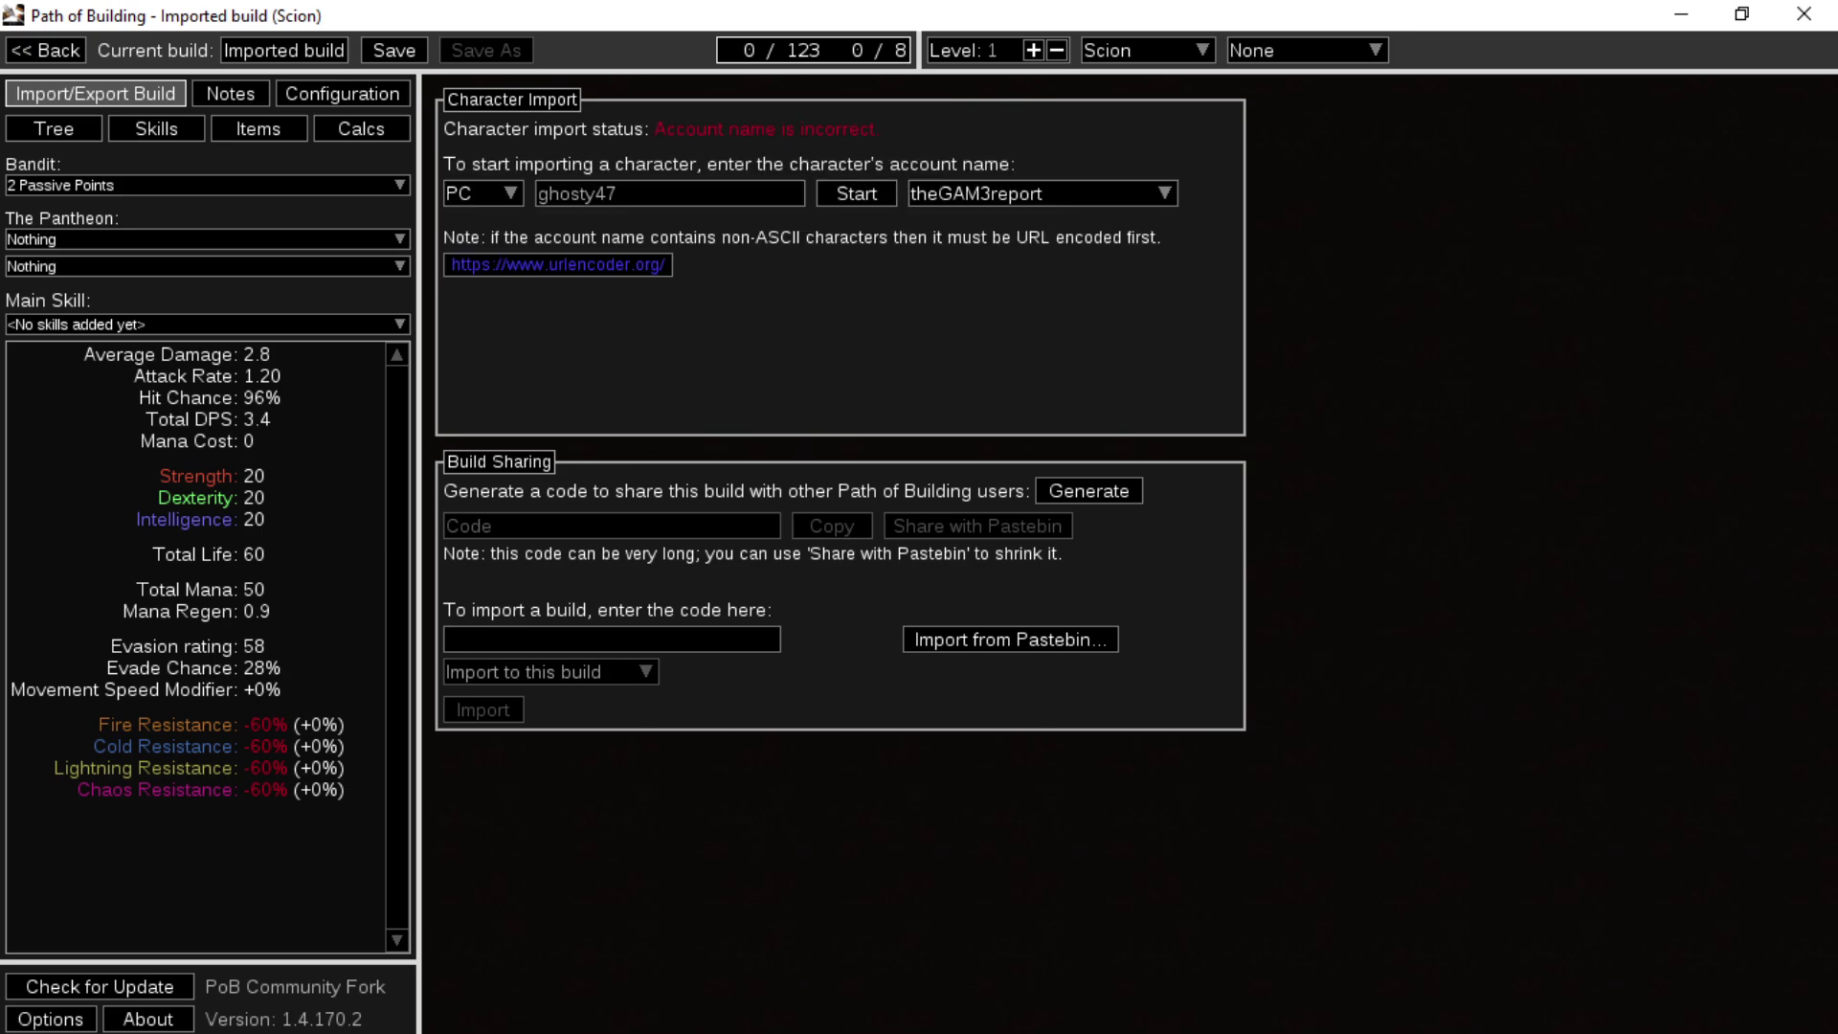
left_click_drag(0, 431, 0, 431)
left_click(1334, 508)
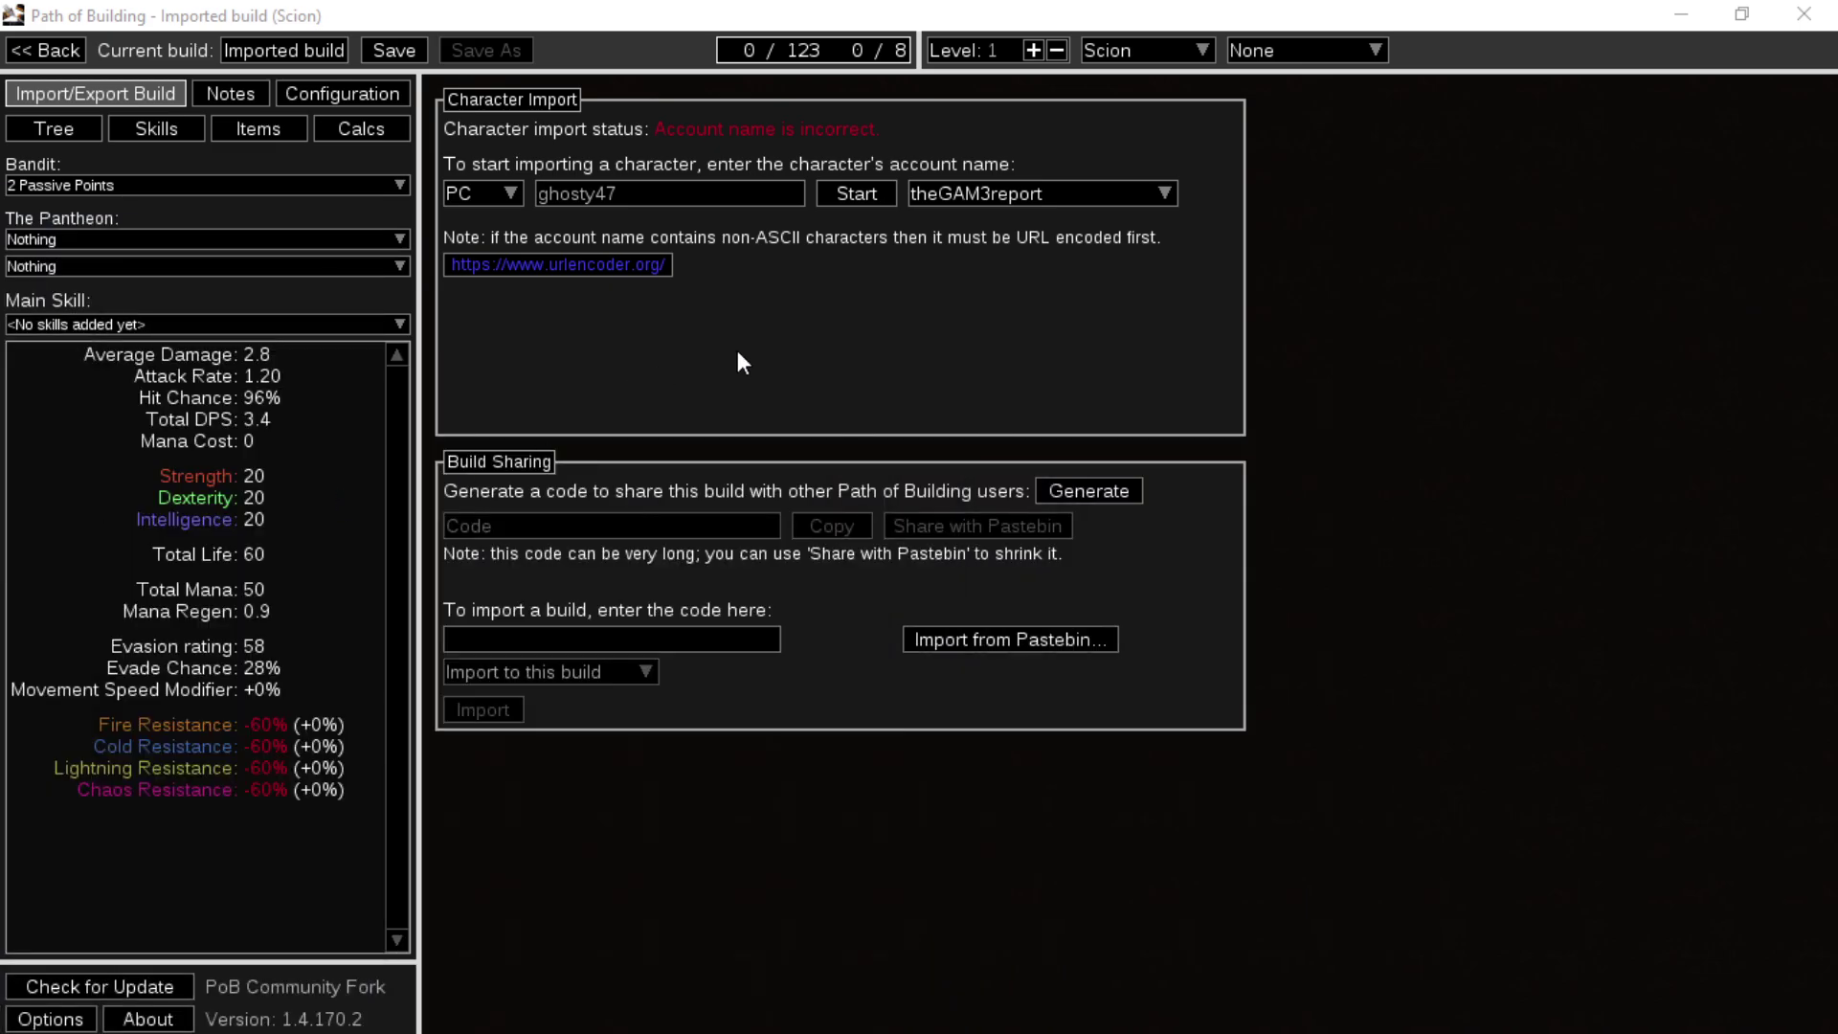
- Fetch the character list for the next requester's account
double_click(687, 201)
type("r")
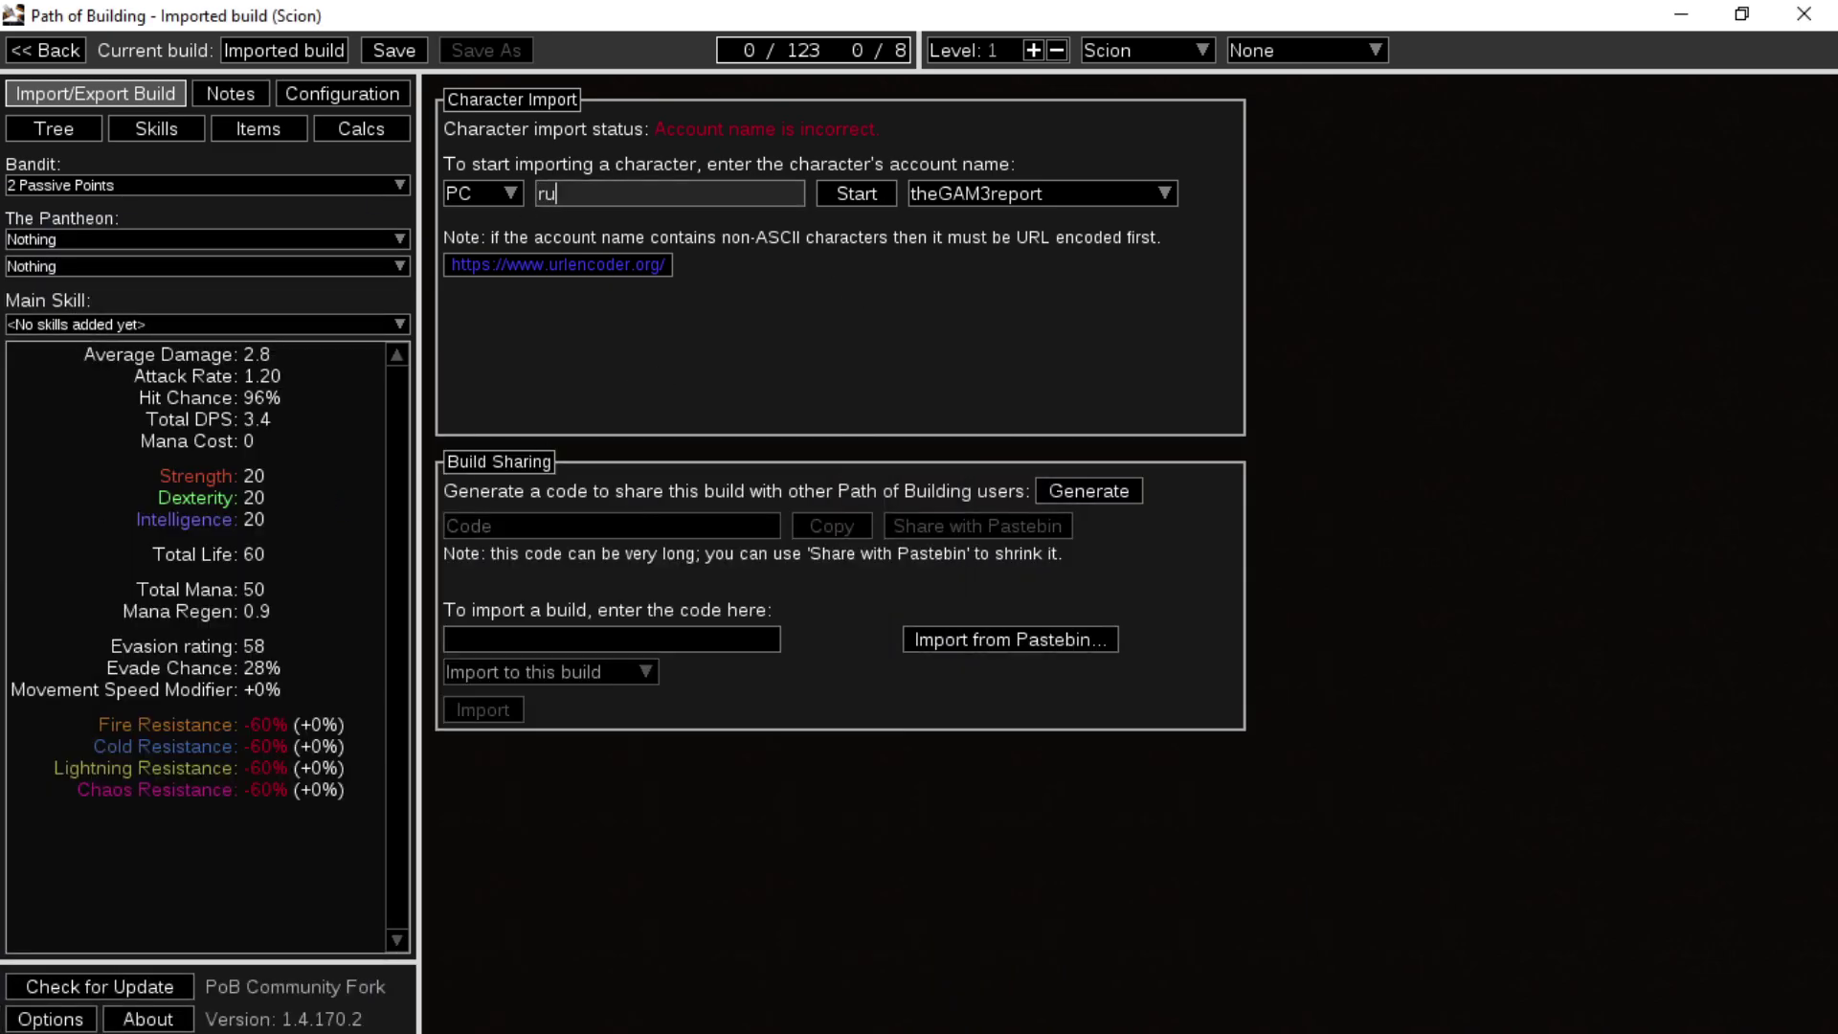
type("ico549")
left_click(856, 196)
- Import the level 92 Harvest Elementalist's passive tree, jewels, items and skills
left_click(576, 194)
left_click(578, 234)
left_click(577, 220)
left_click(577, 240)
left_click(578, 257)
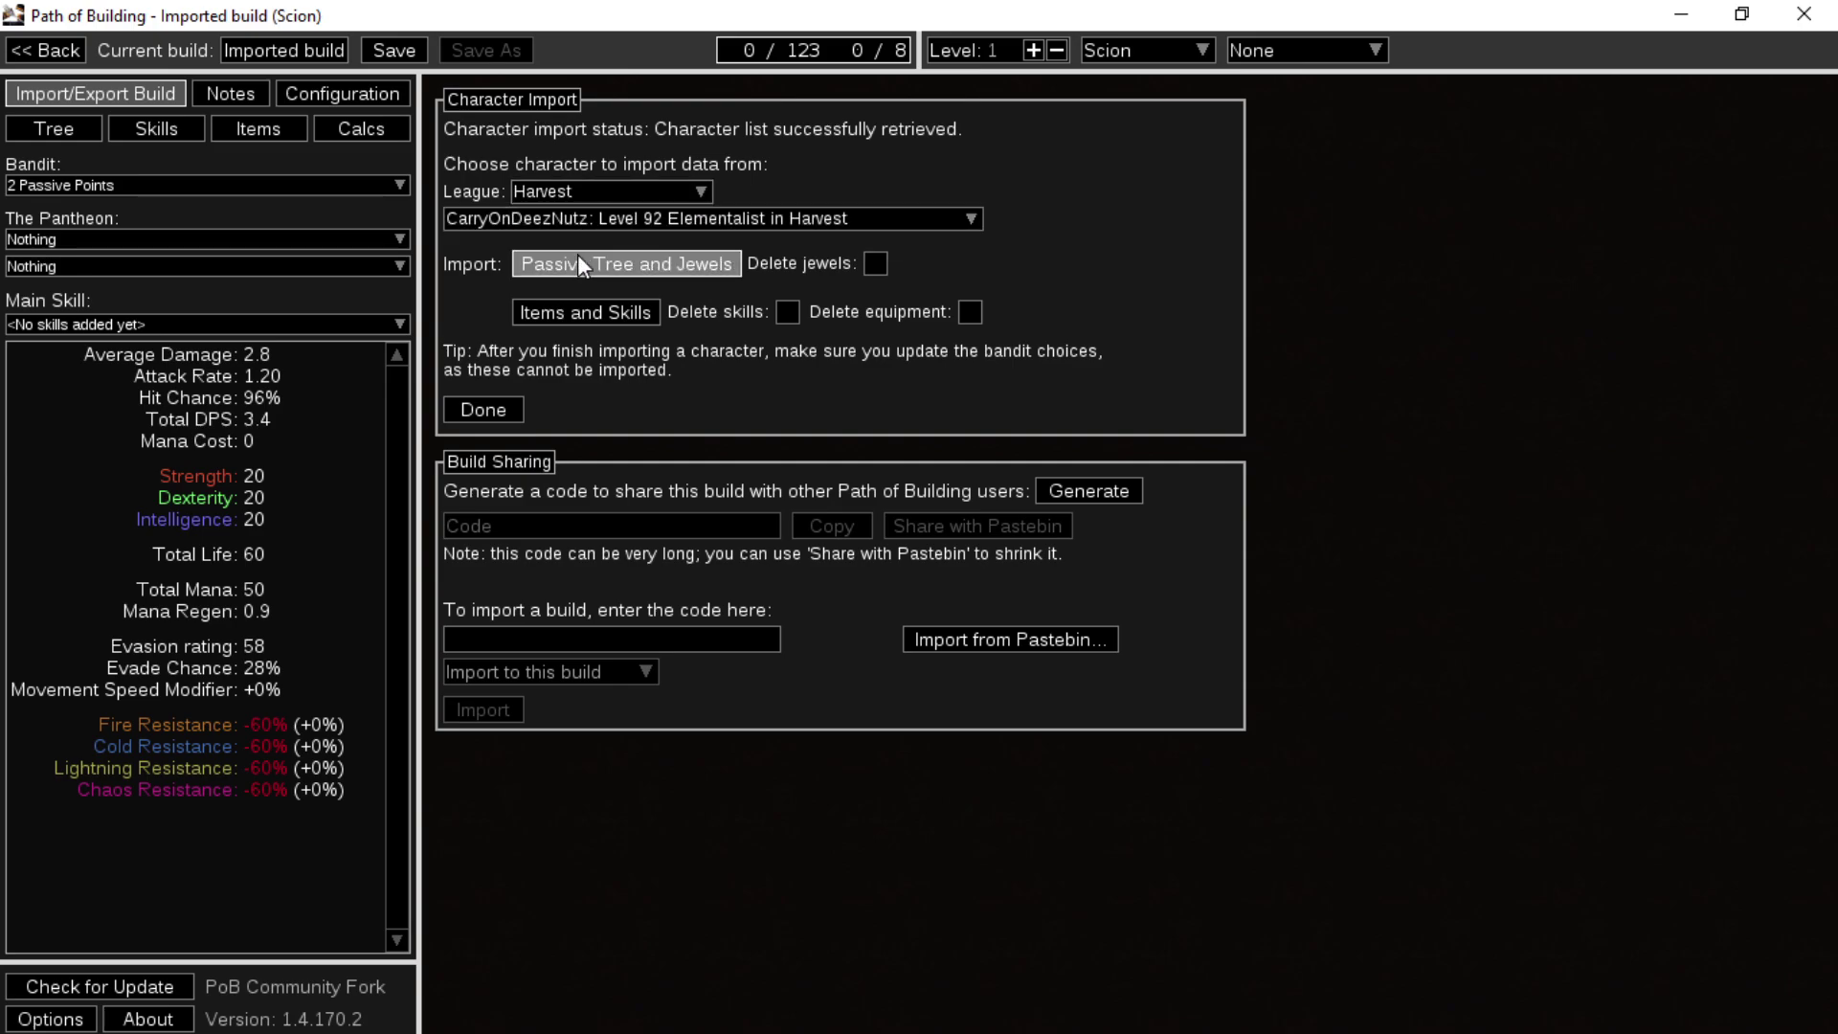
left_click(601, 310)
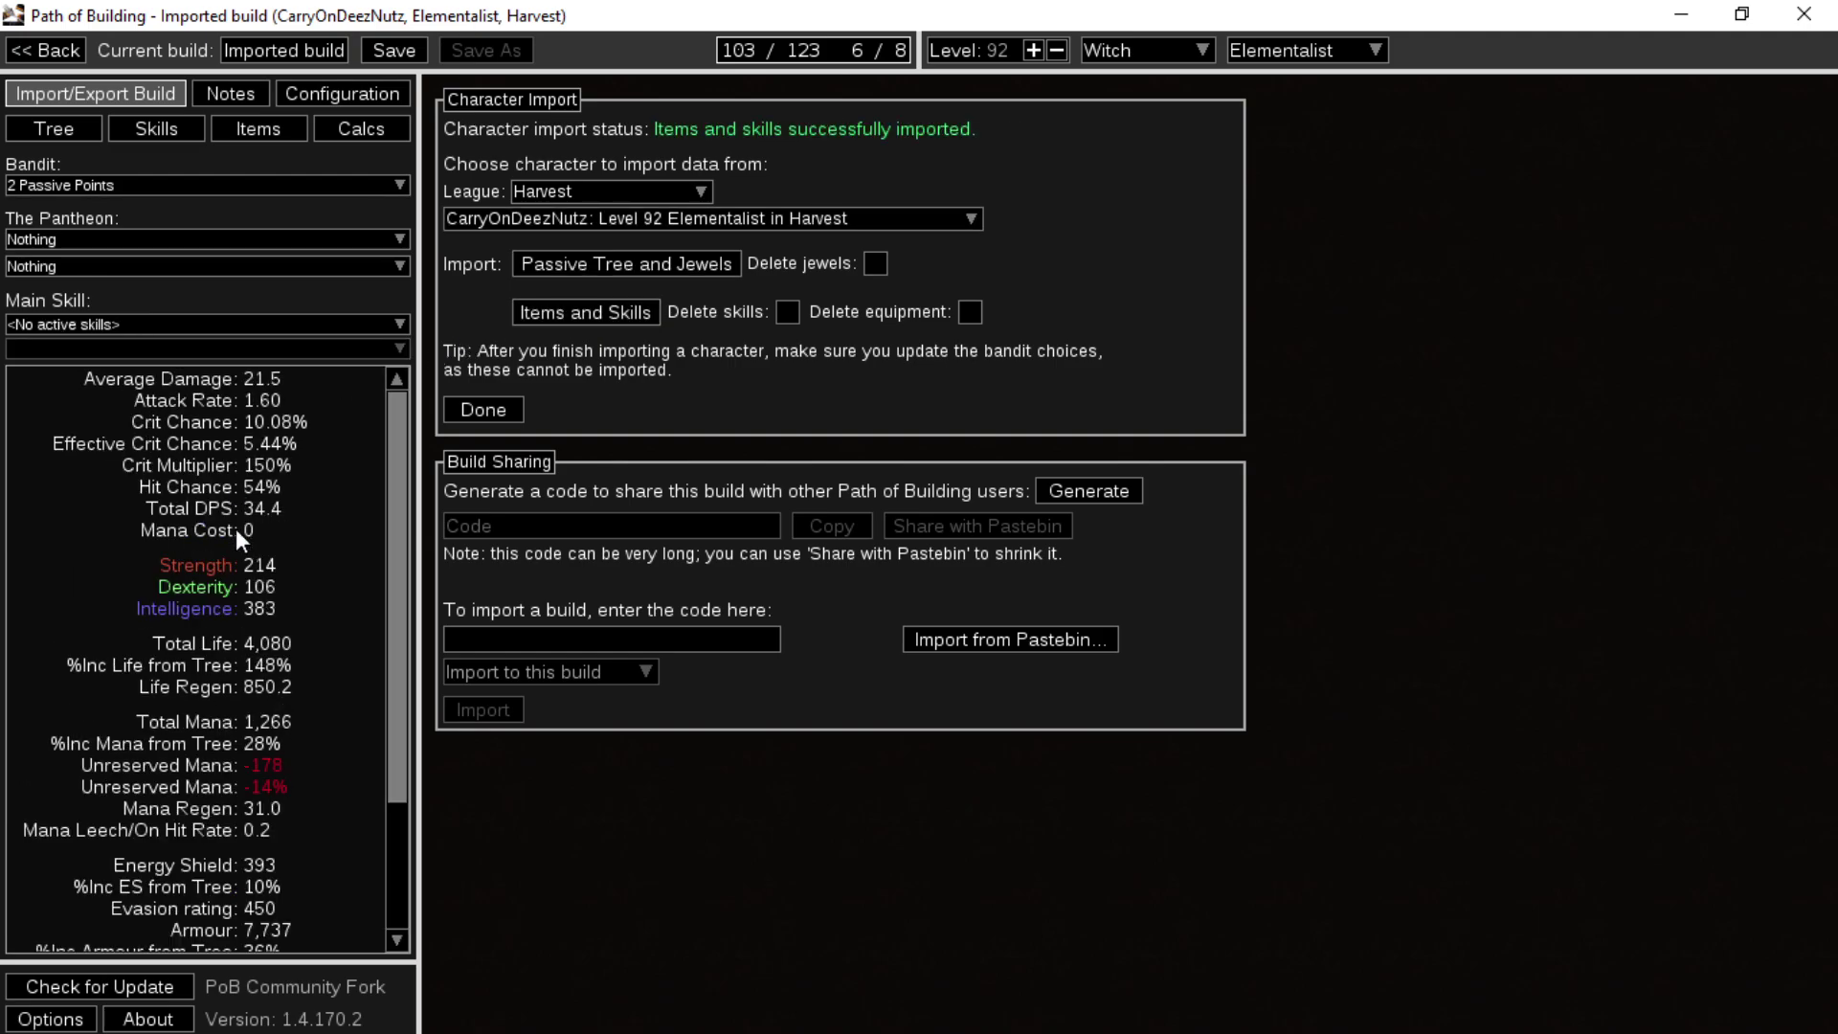
- Choose Summon Carrion Golem as the main skill, giving minion Total DPS 73,188.8
scroll(287, 546, "down", 2)
scroll(369, 594, "up", 2)
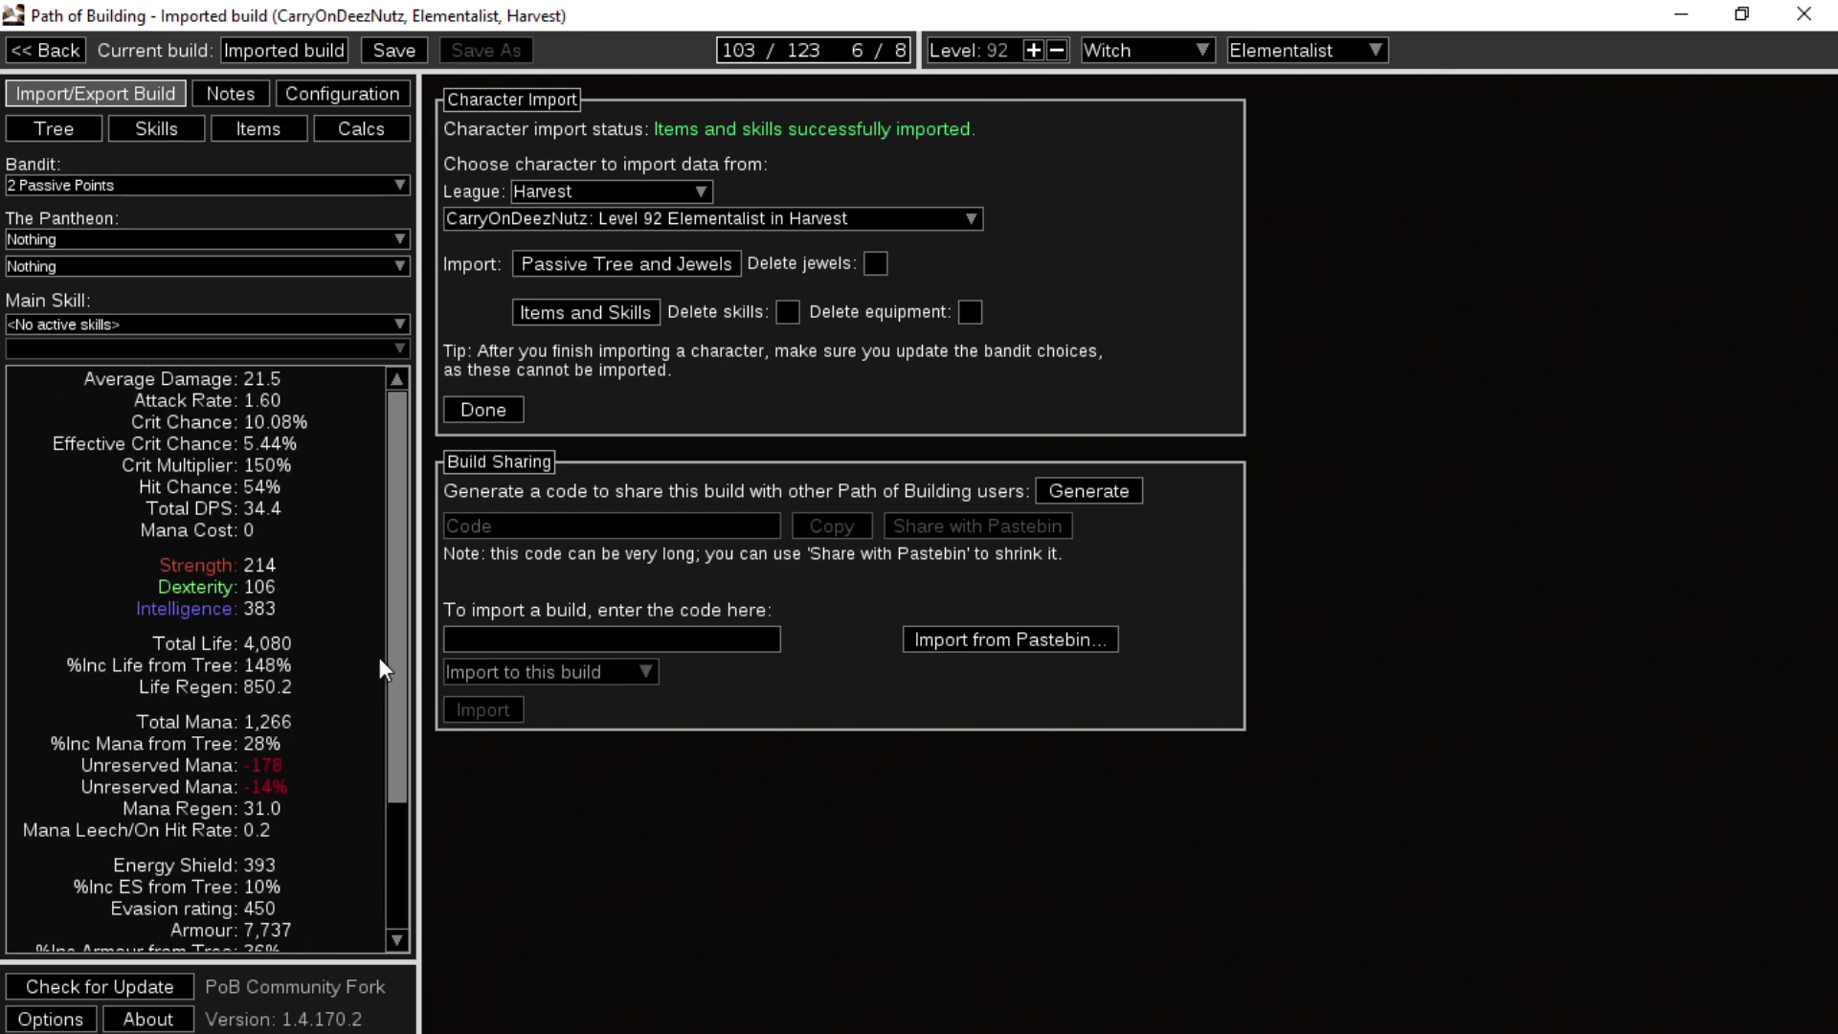
left_click(213, 325)
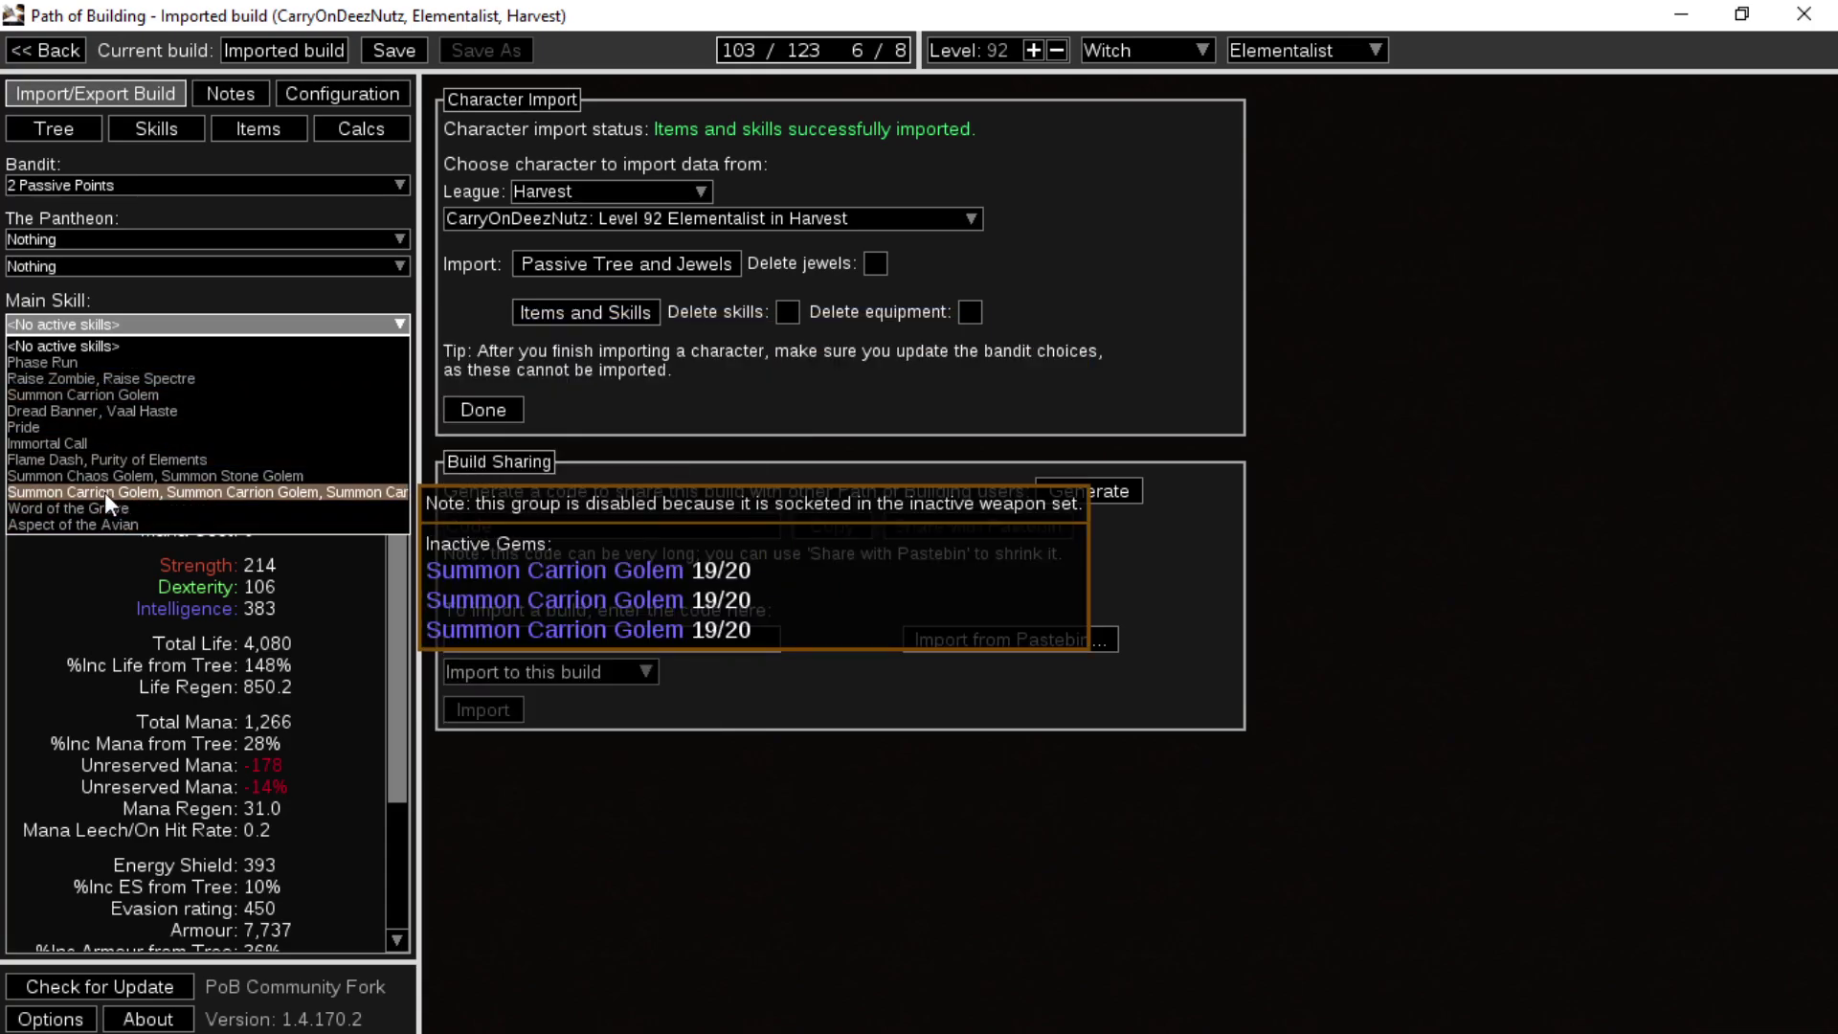
left_click(103, 398)
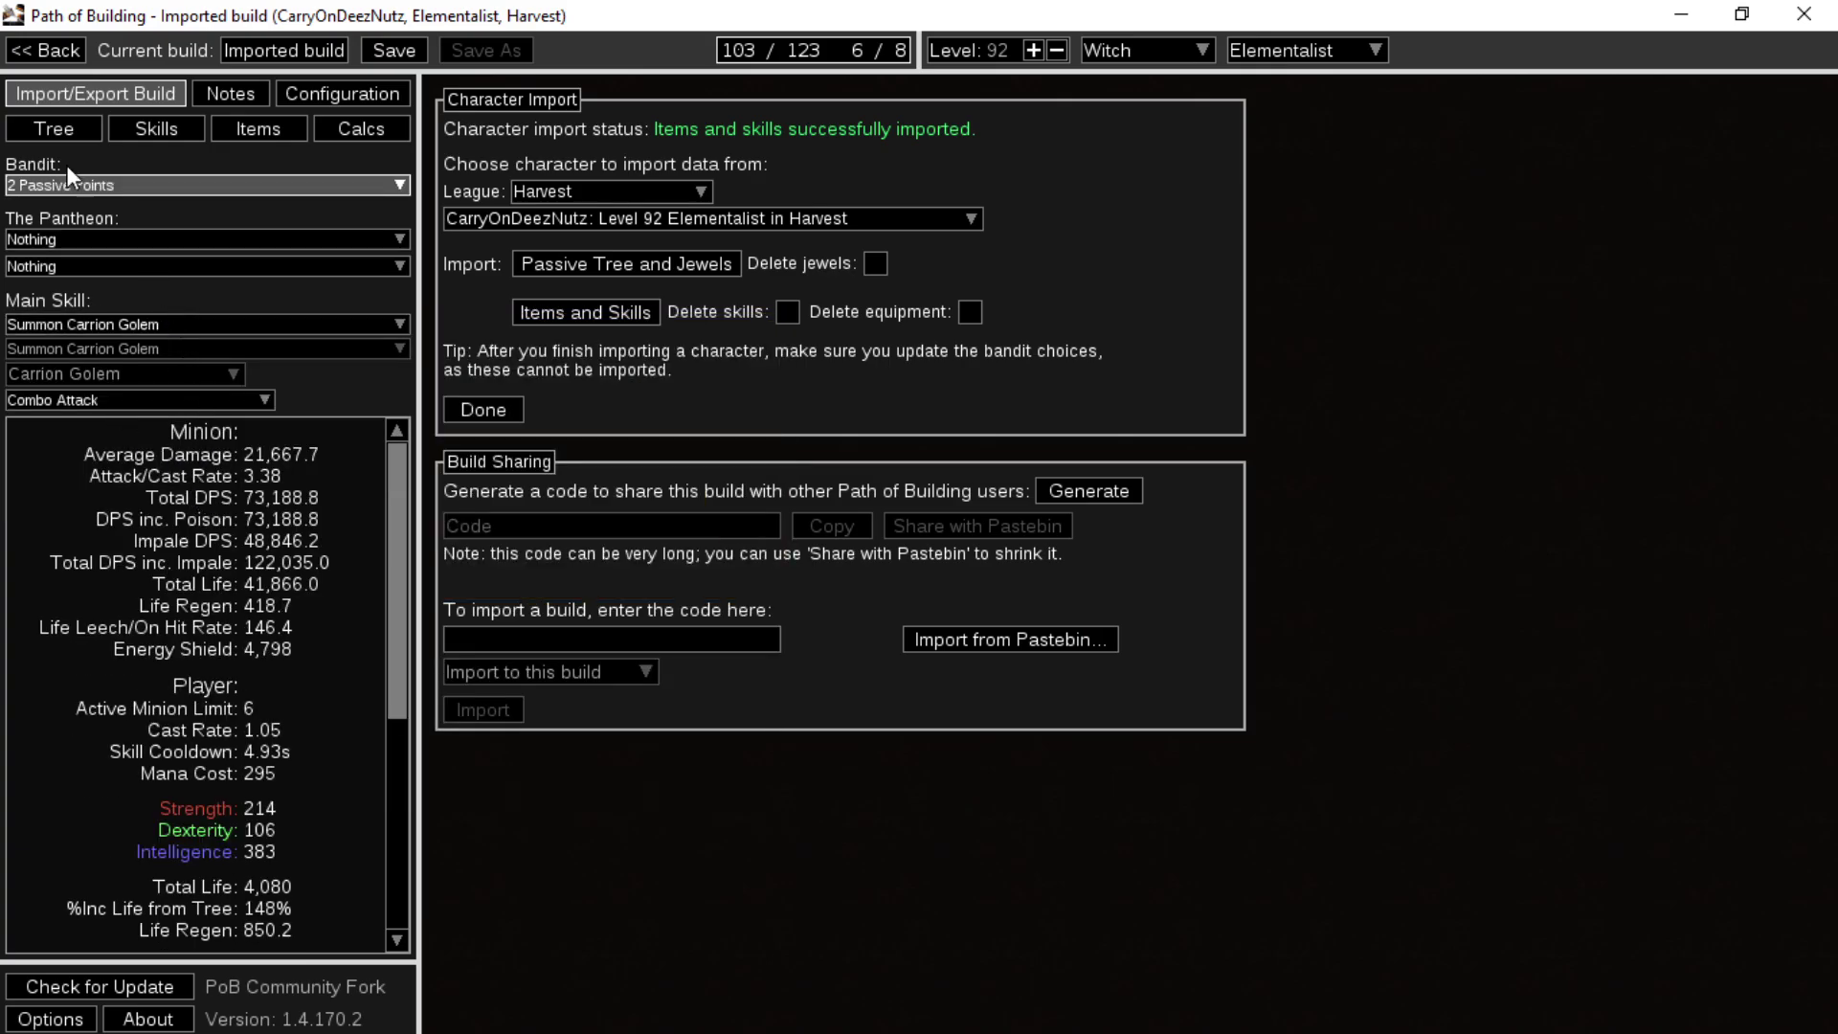
- Allocate paths to the jewel socket, Rotten Claws and the Medium Jewel Socket
left_click(31, 134)
scroll(670, 507, "up", 5)
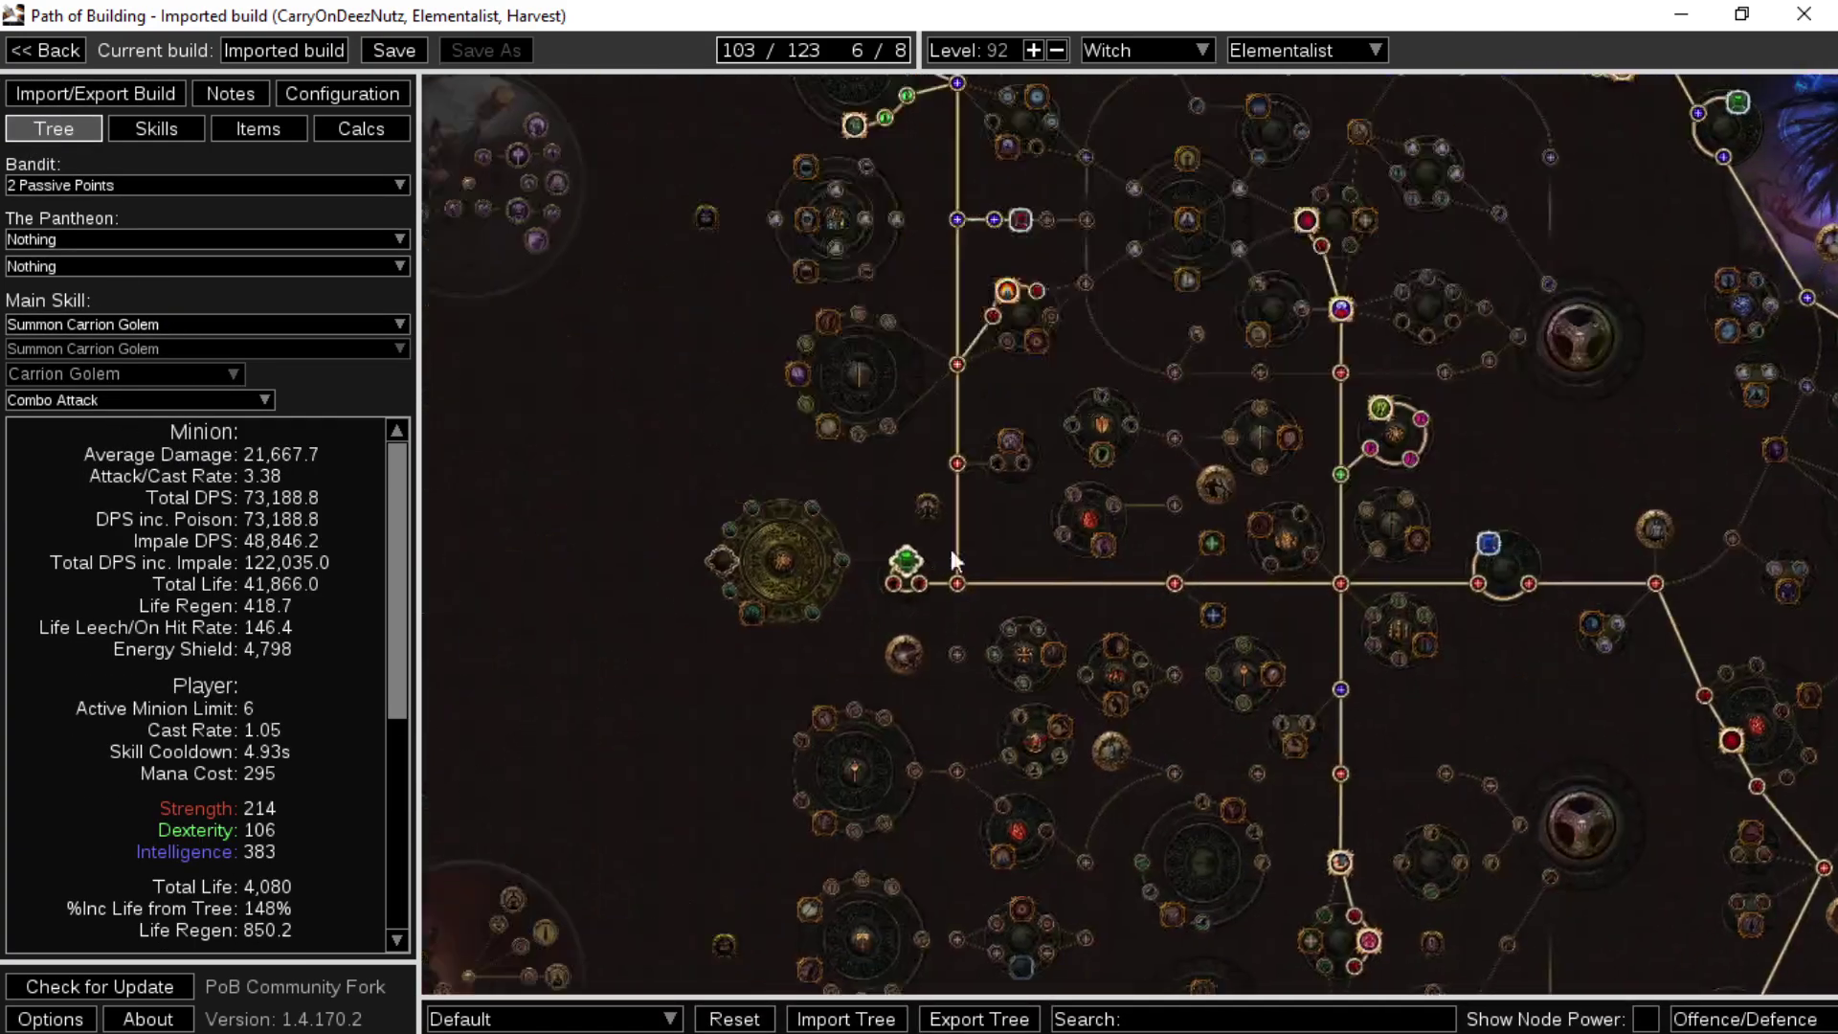
left_click(713, 565)
left_click_drag(1178, 302, 1043, 699)
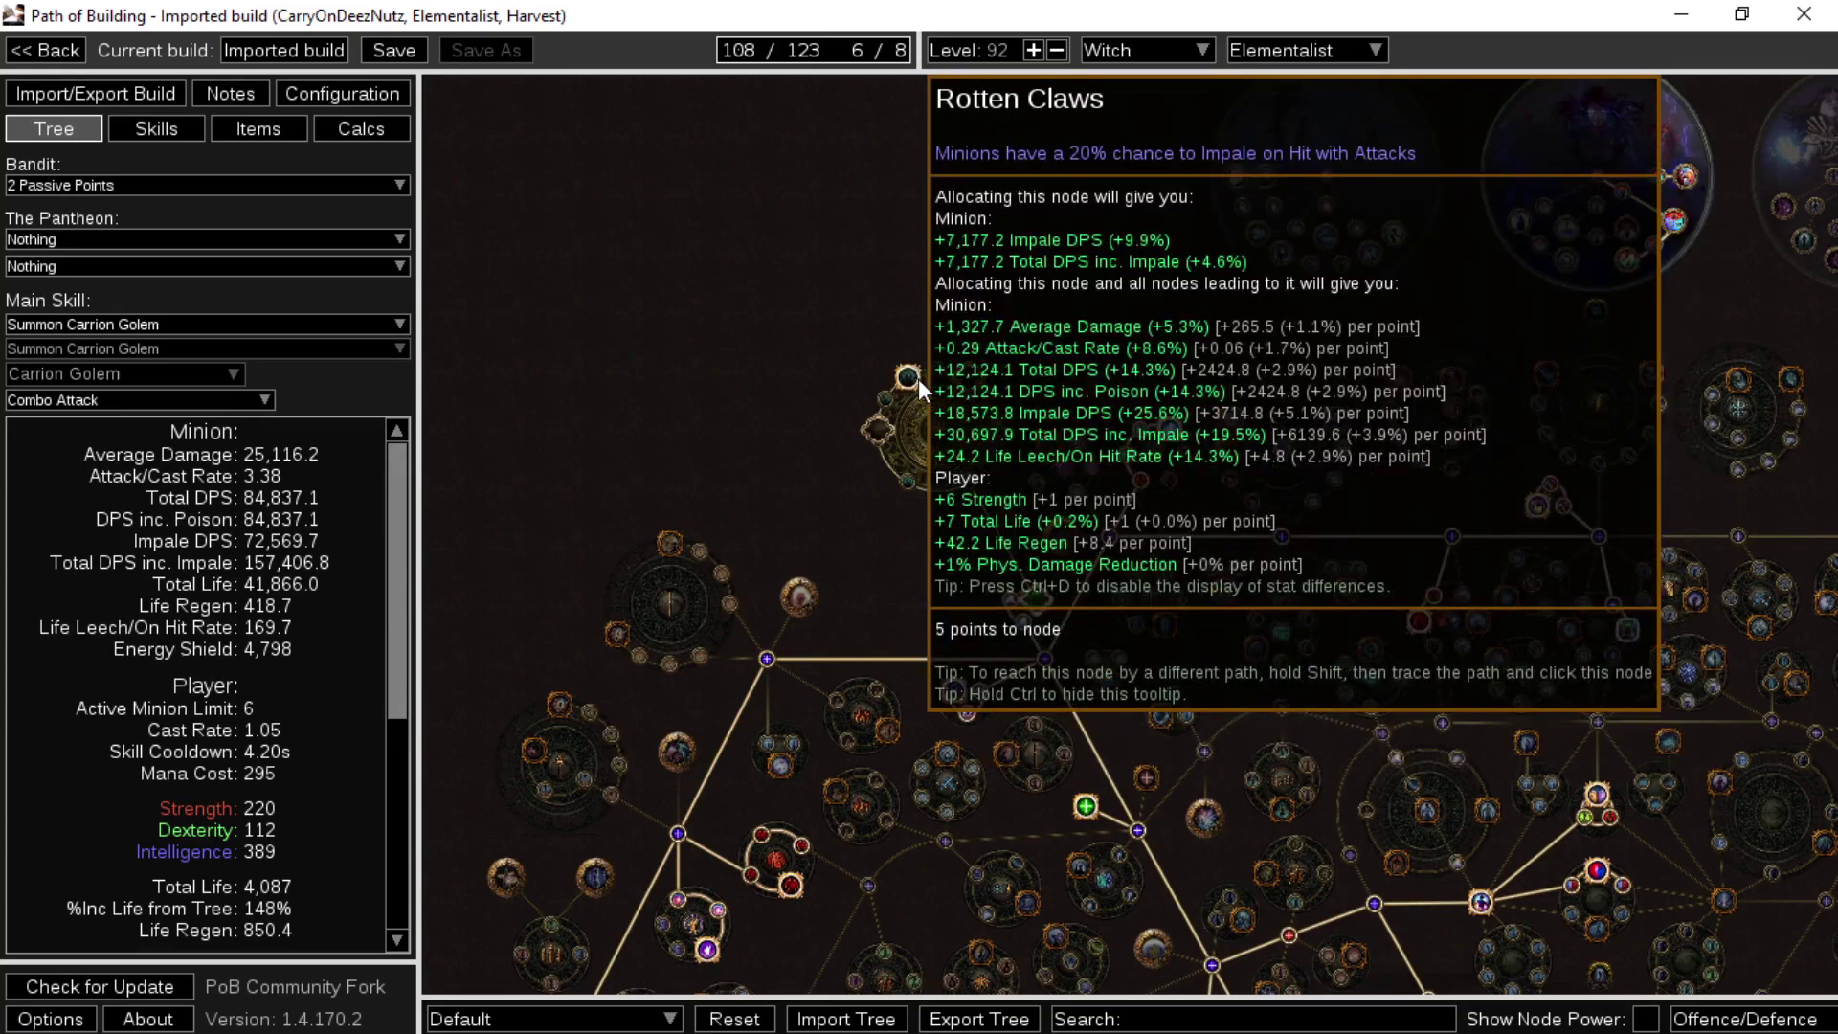
left_click(918, 377)
left_click(971, 374)
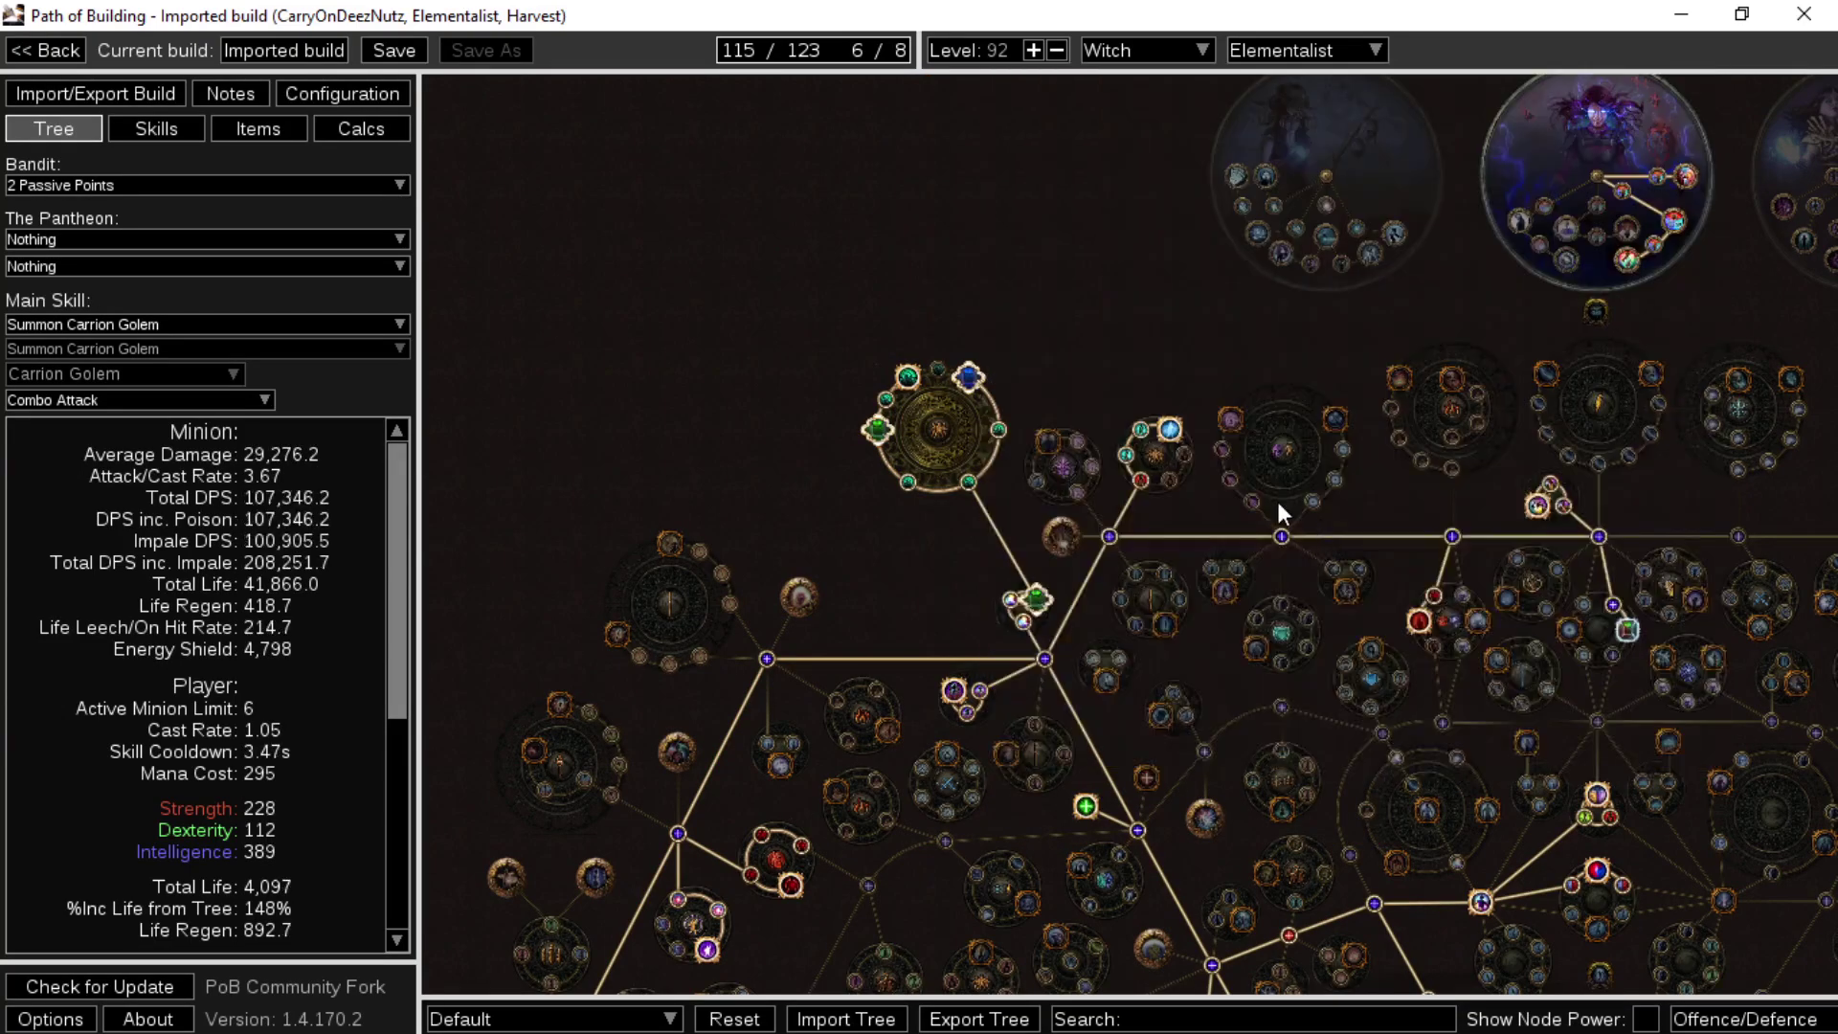
- Pan and zoom around the passive tree to inspect the allocated paths
left_click_drag(1400, 535, 1191, 619)
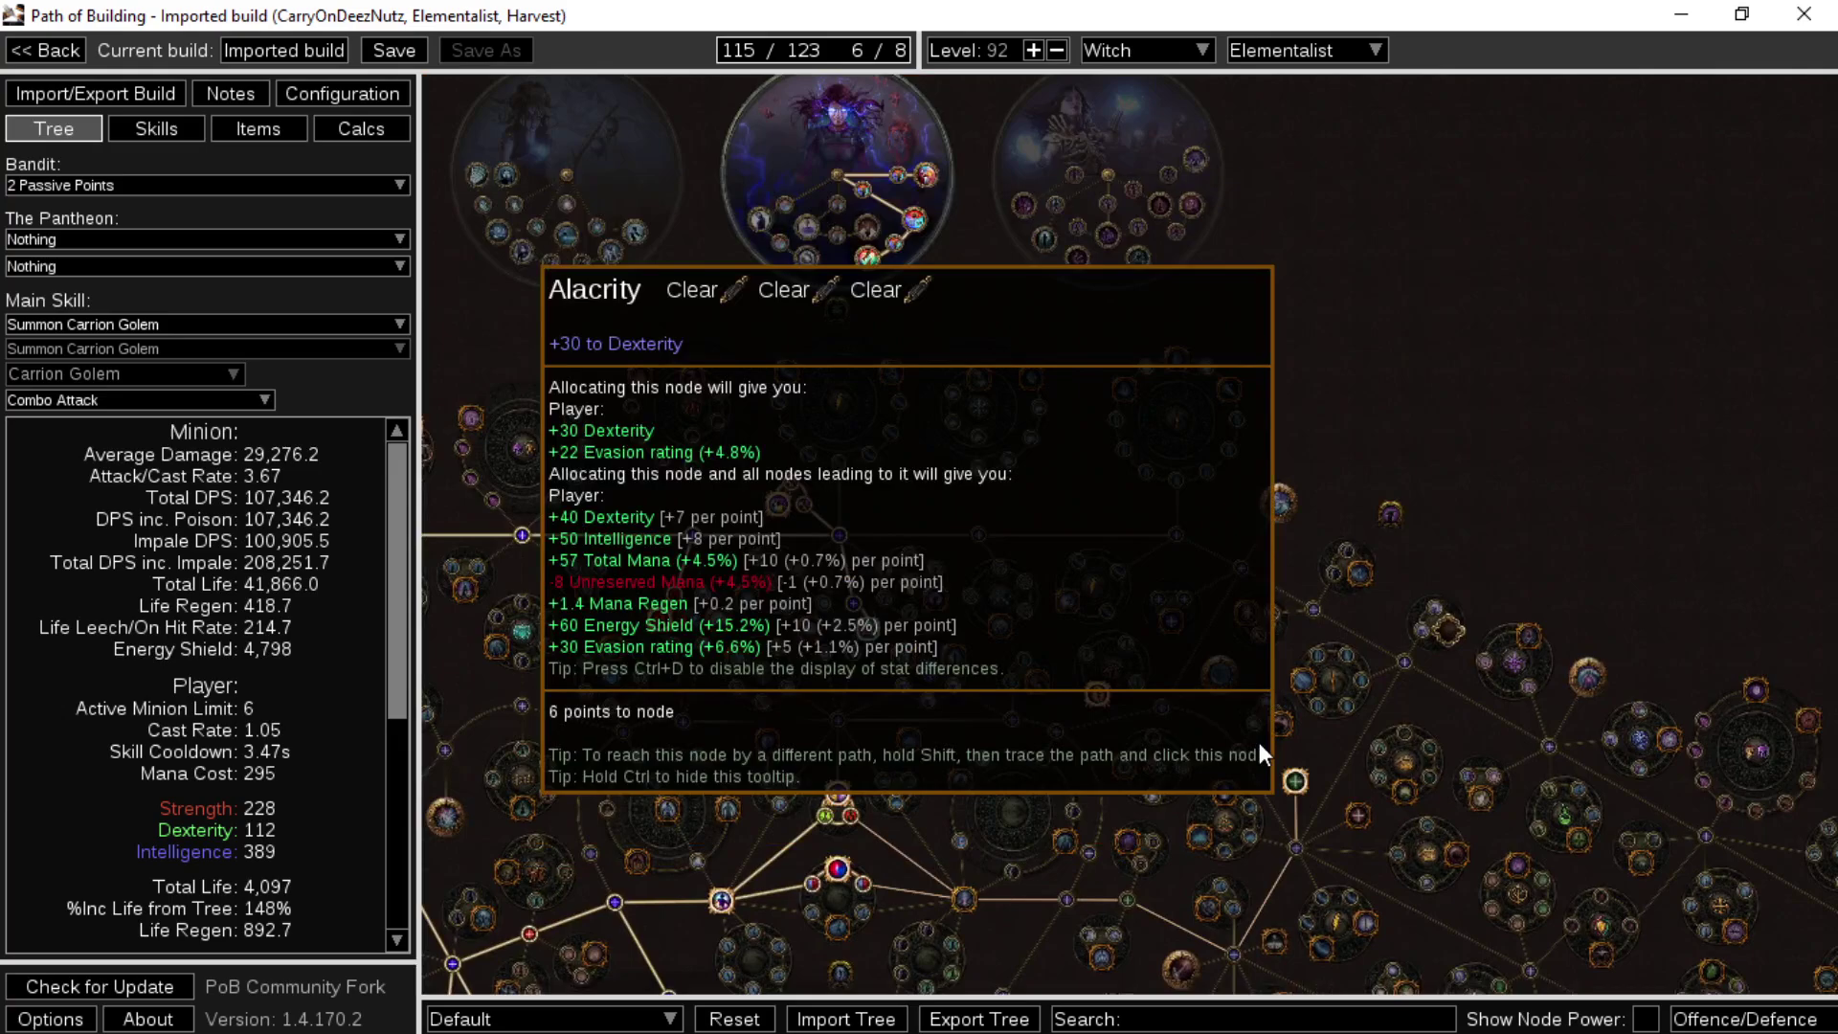
left_click_drag(1261, 743, 940, 605)
scroll(1159, 708, "down", 4)
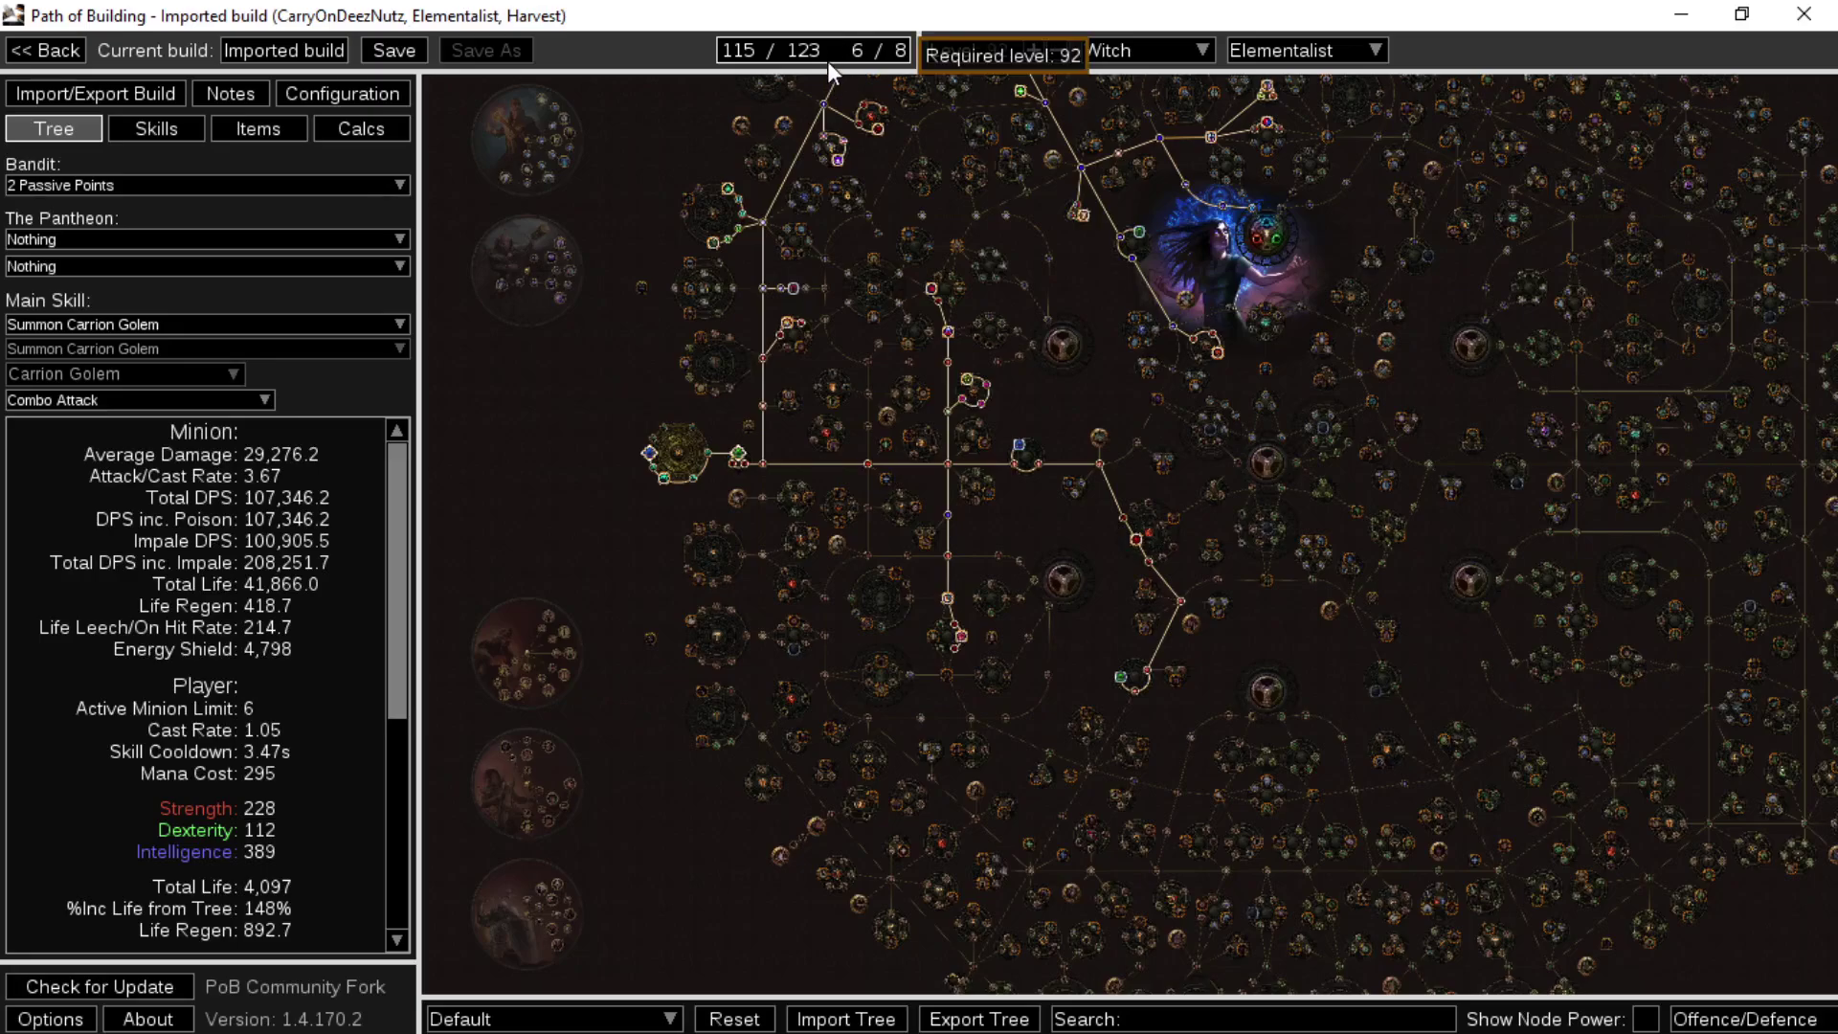
scroll(984, 661, "up", 2)
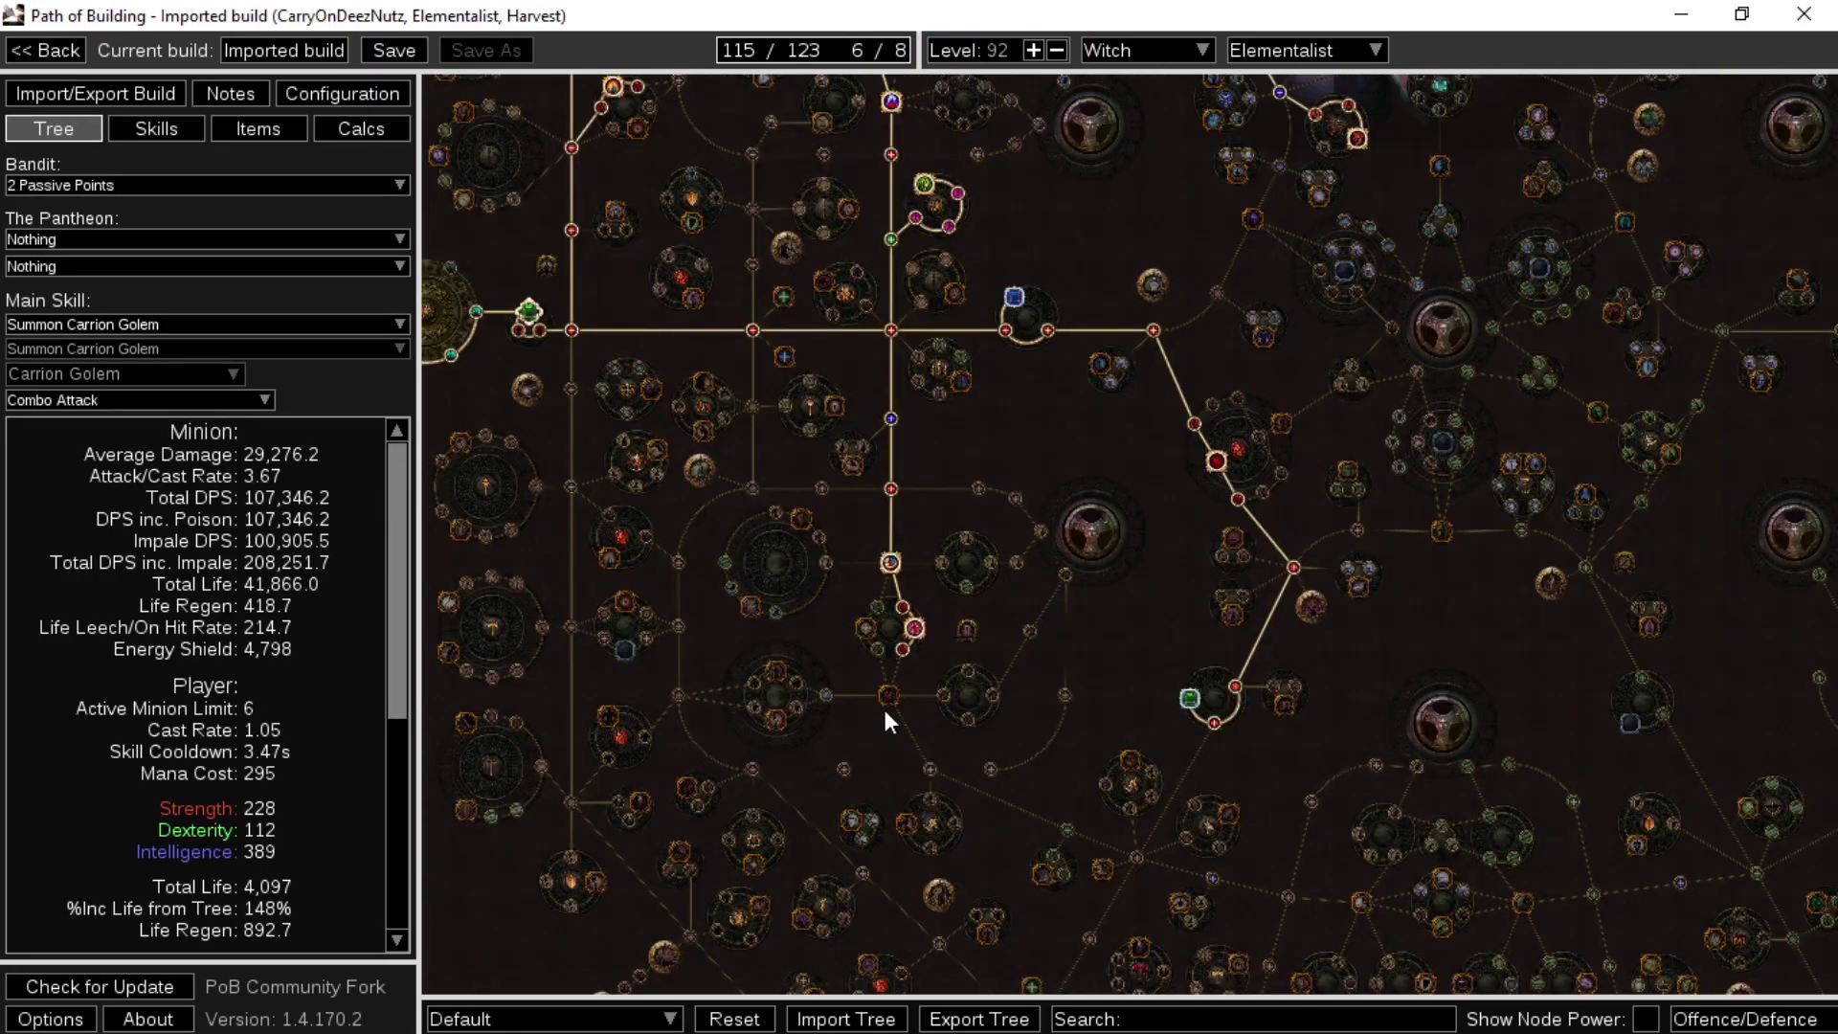
mouse_move(890, 709)
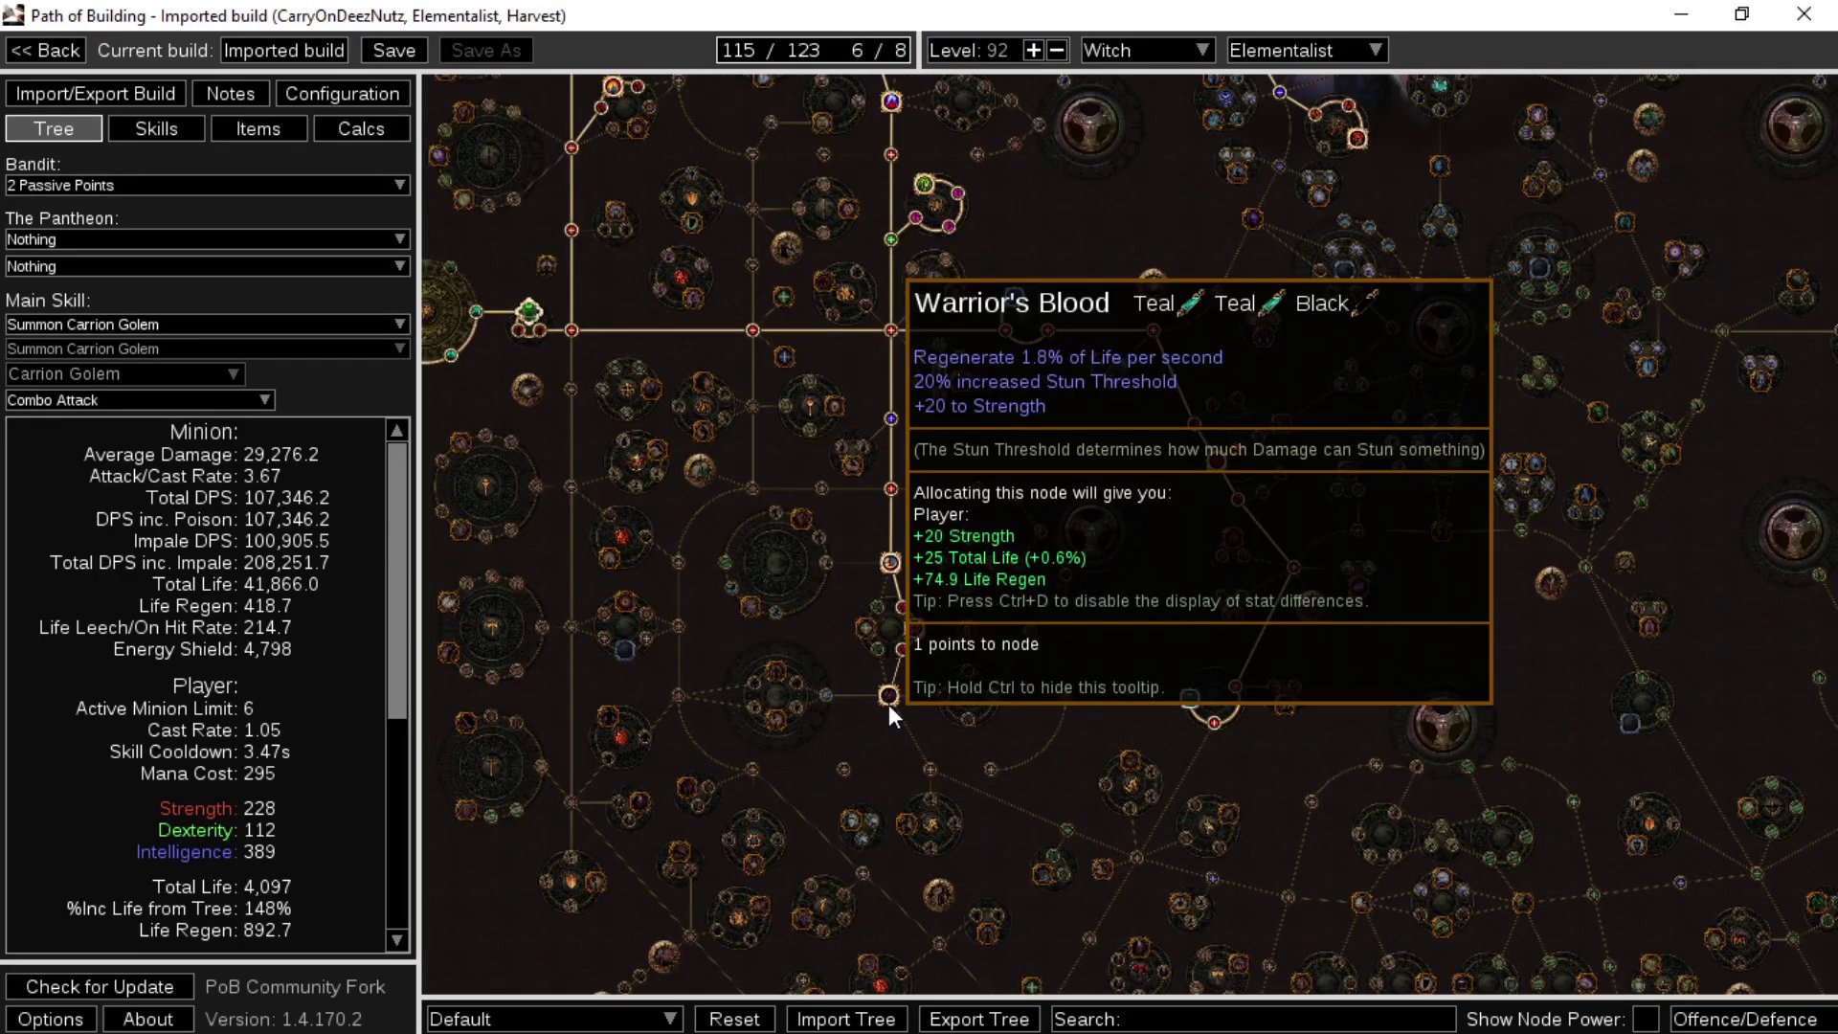
left_click_drag(1039, 534, 965, 699)
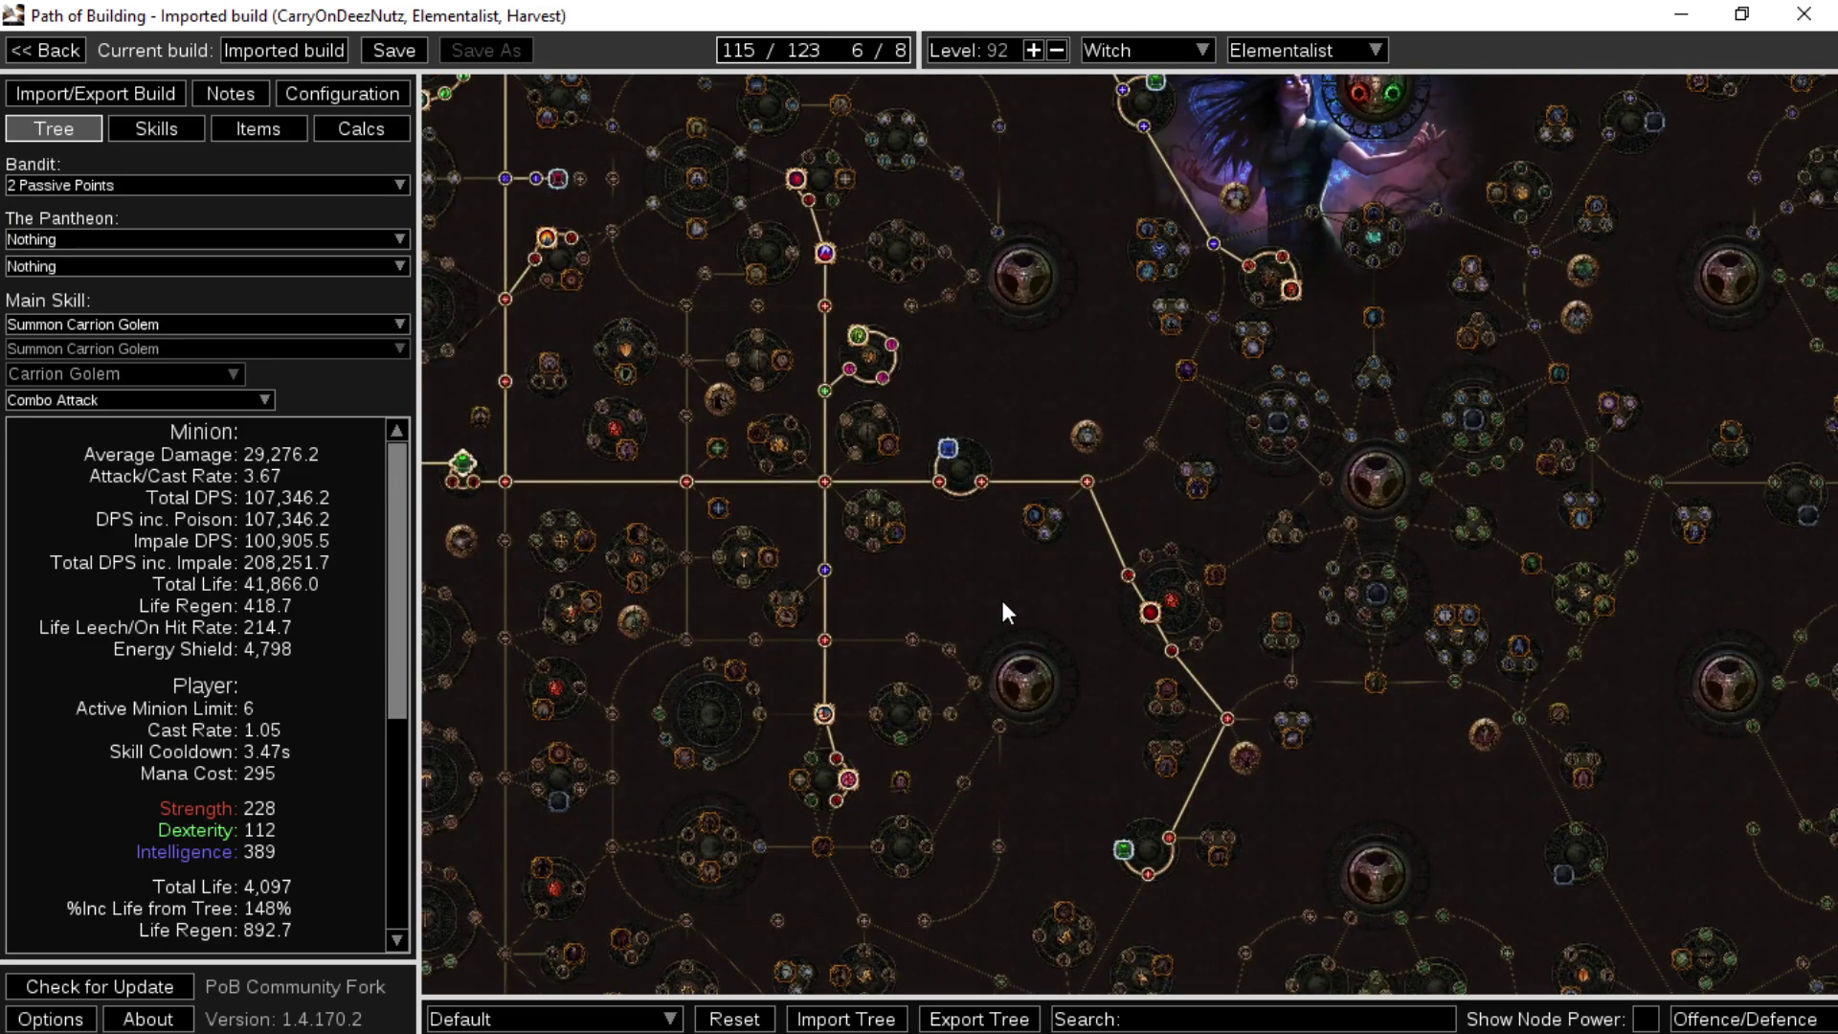
scroll(298, 830, "down", 6)
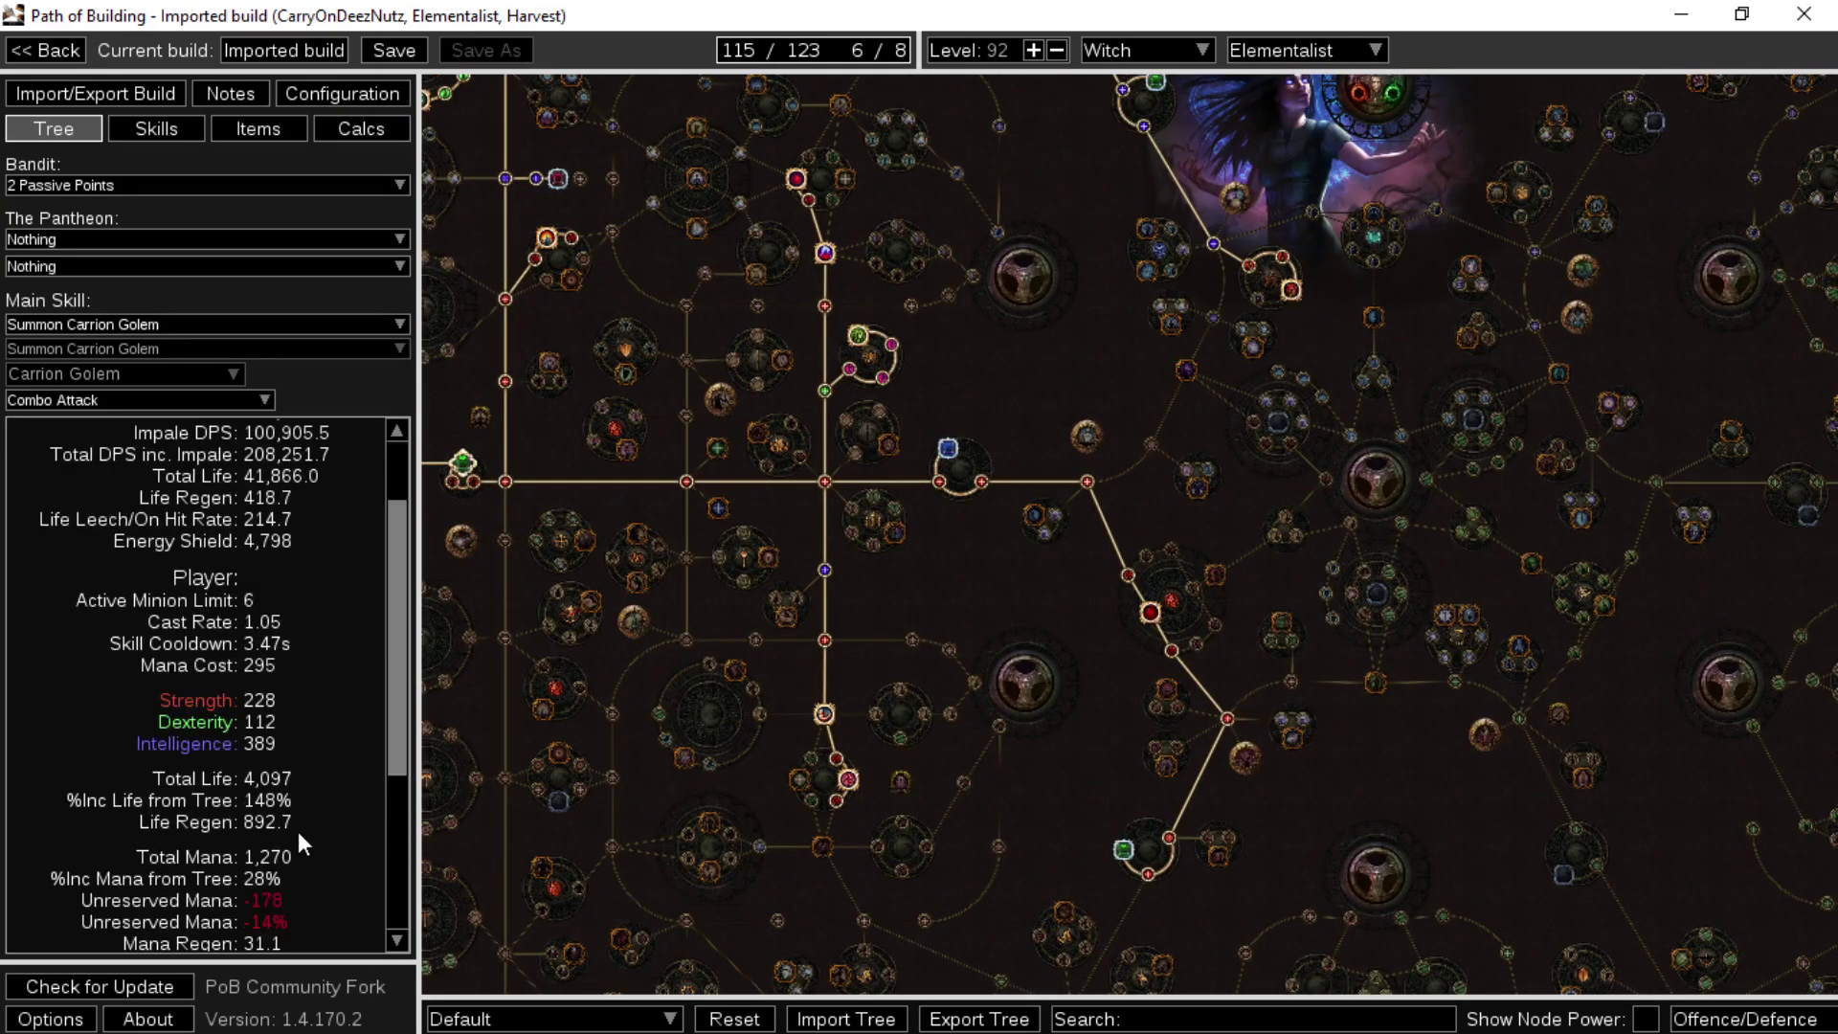
scroll(296, 832, "down", 2)
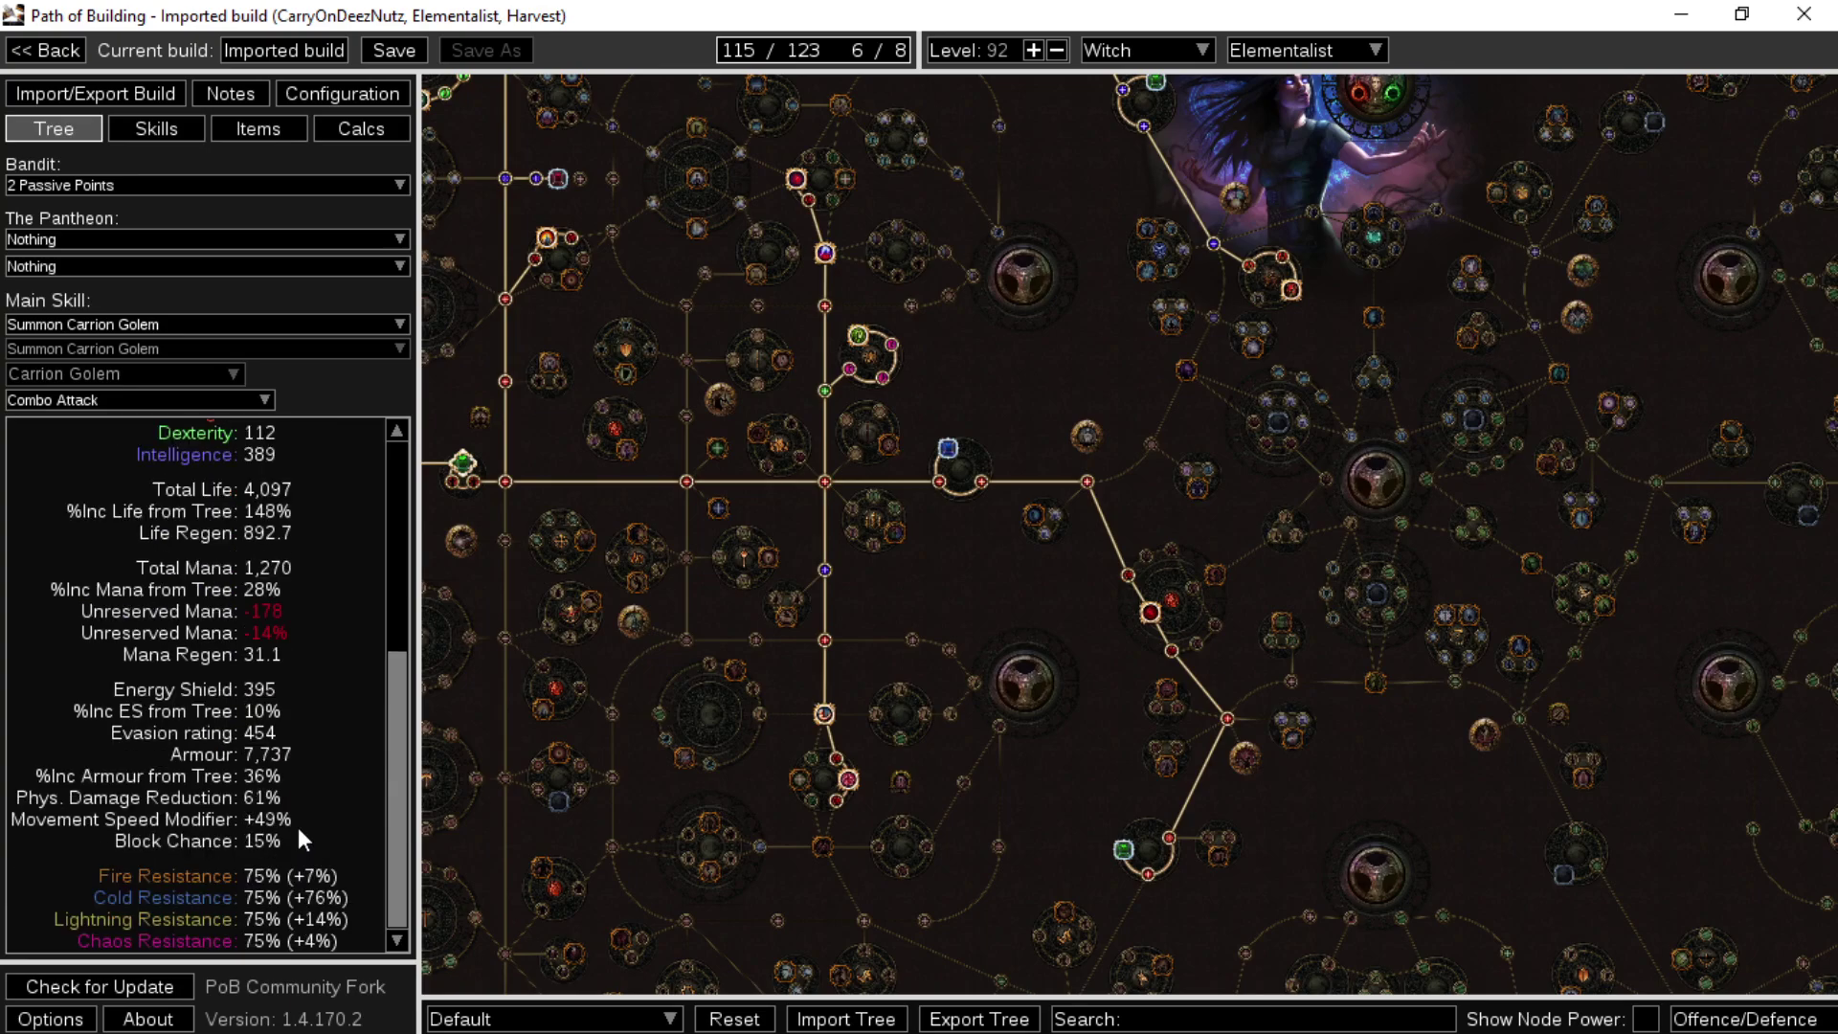
scroll(296, 828, "up", 7)
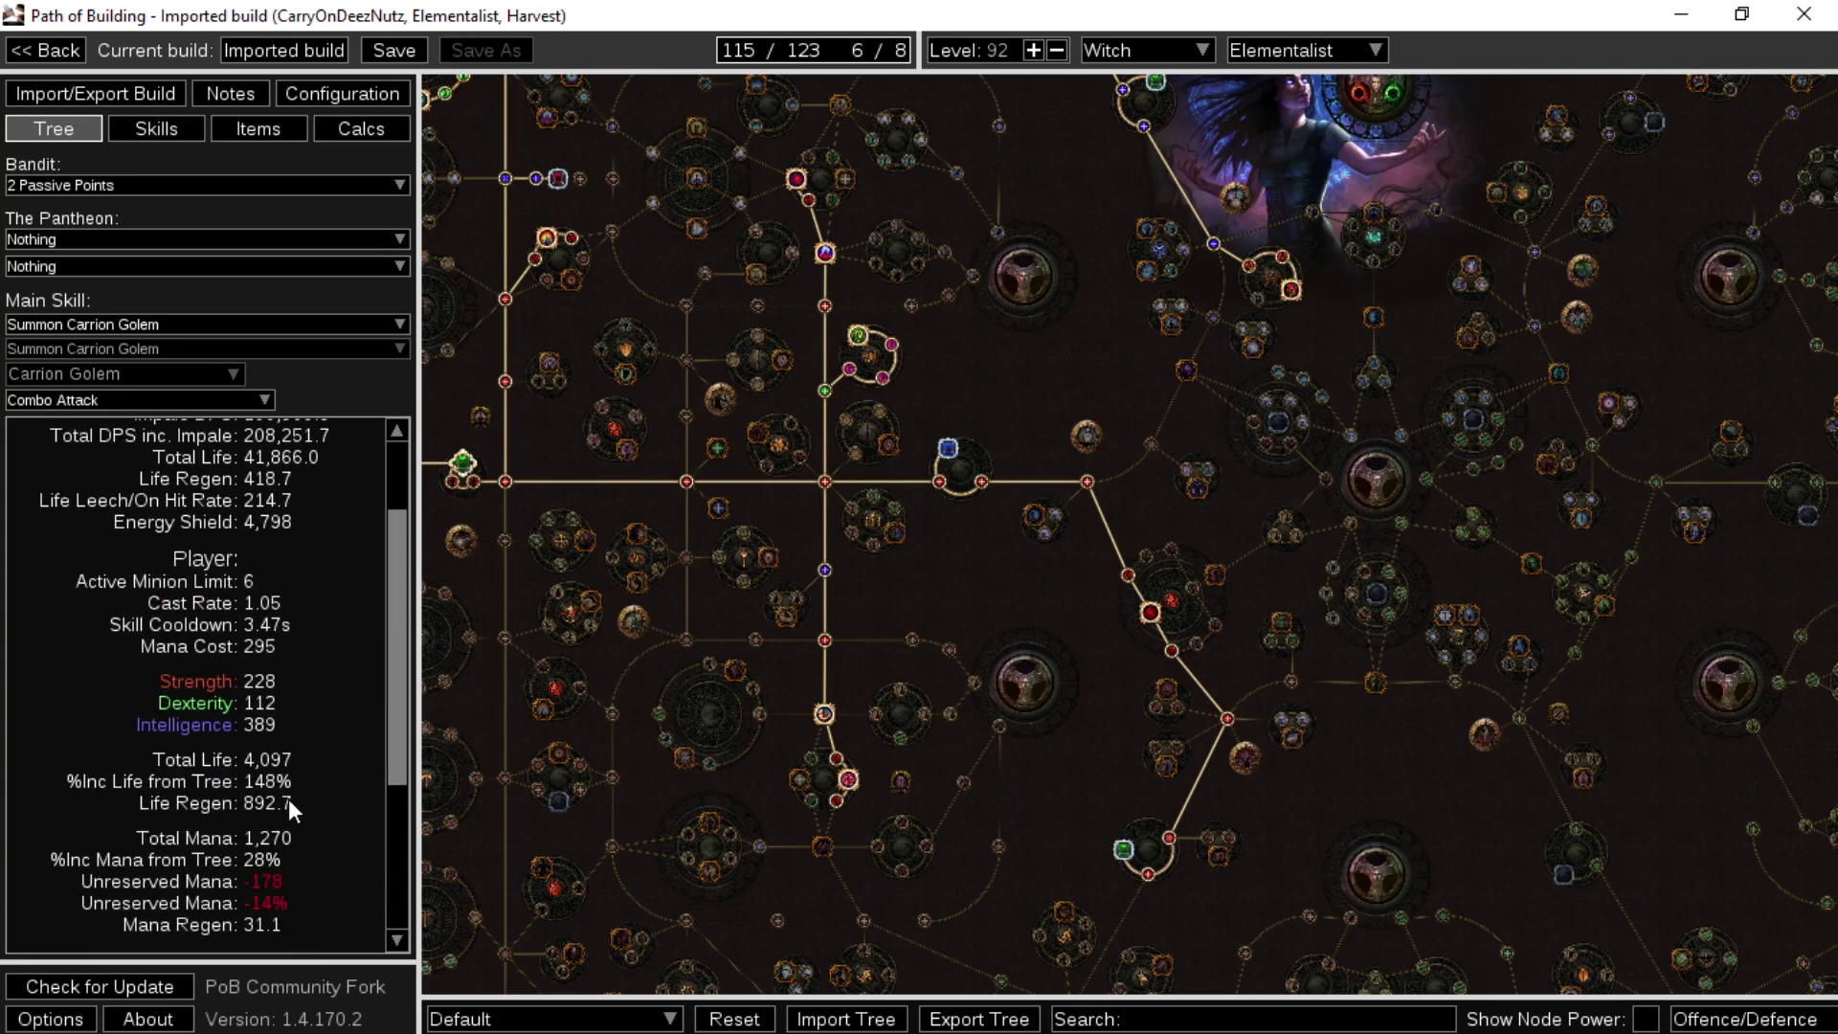
- Replace the Efficacy support in the Phase Run group with Second Wind
left_click(161, 134)
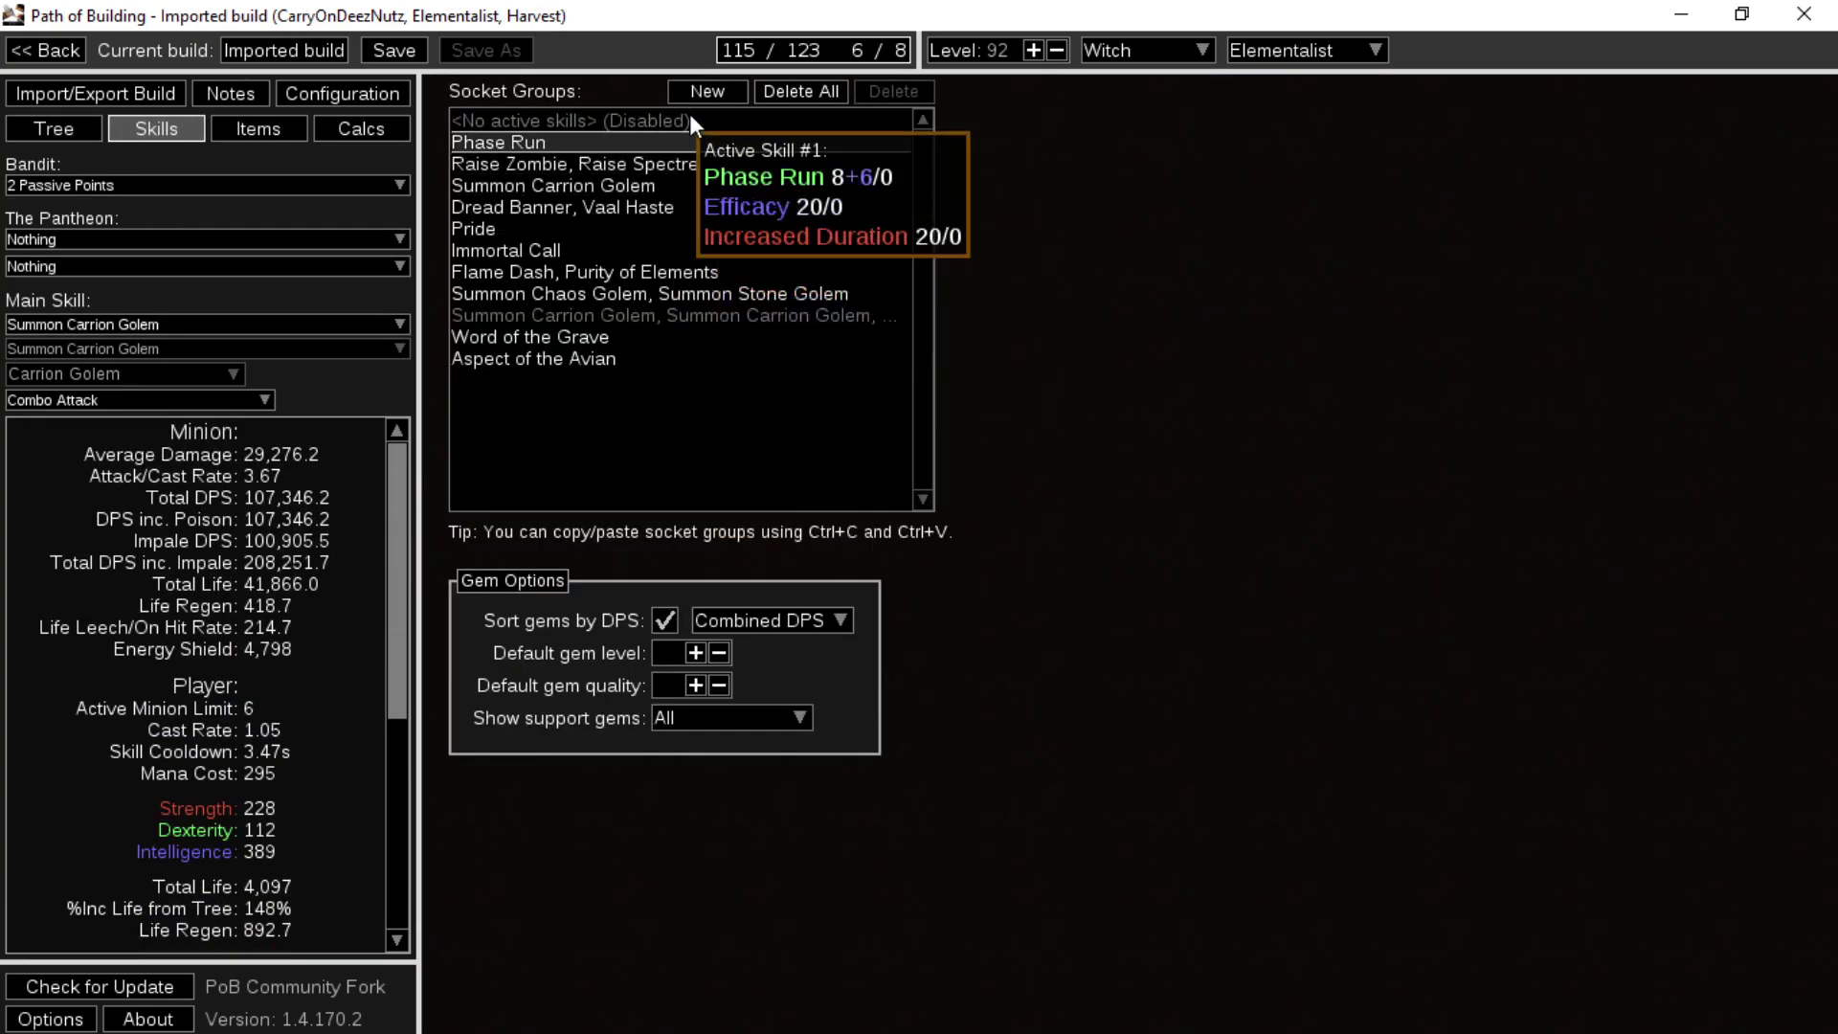
left_click(617, 149)
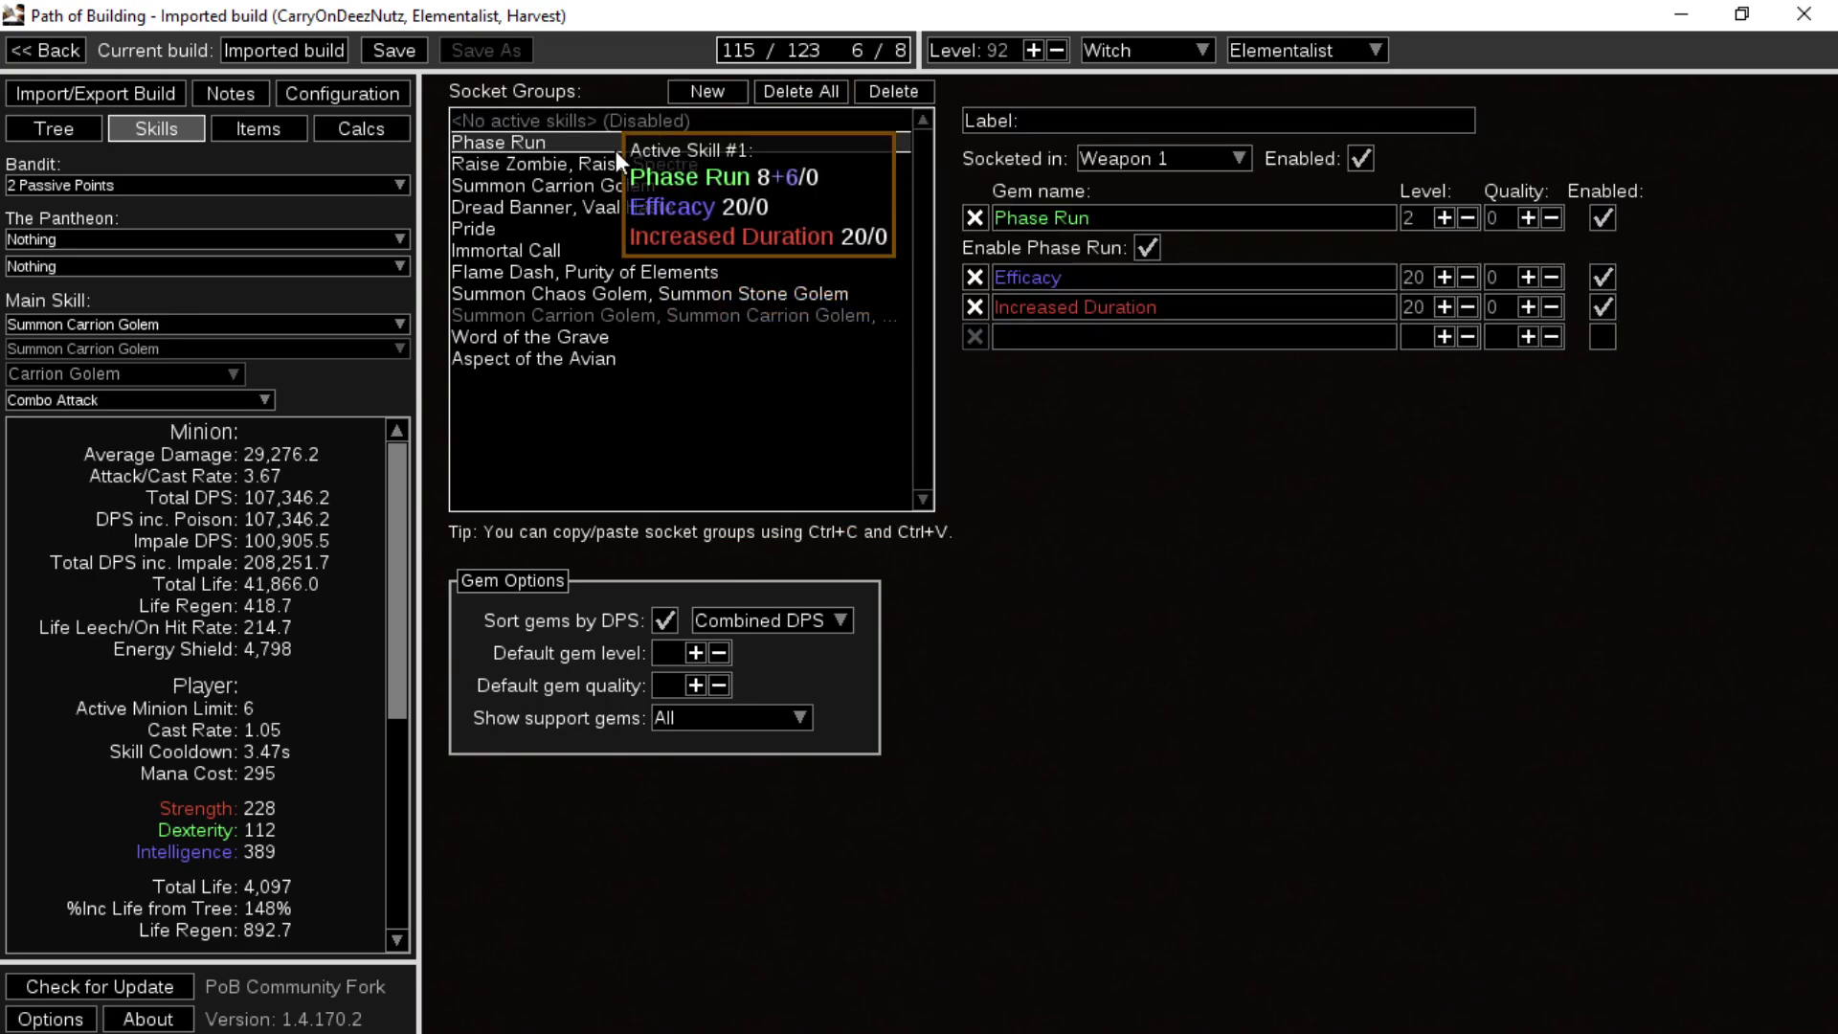
mouse_move(1088, 231)
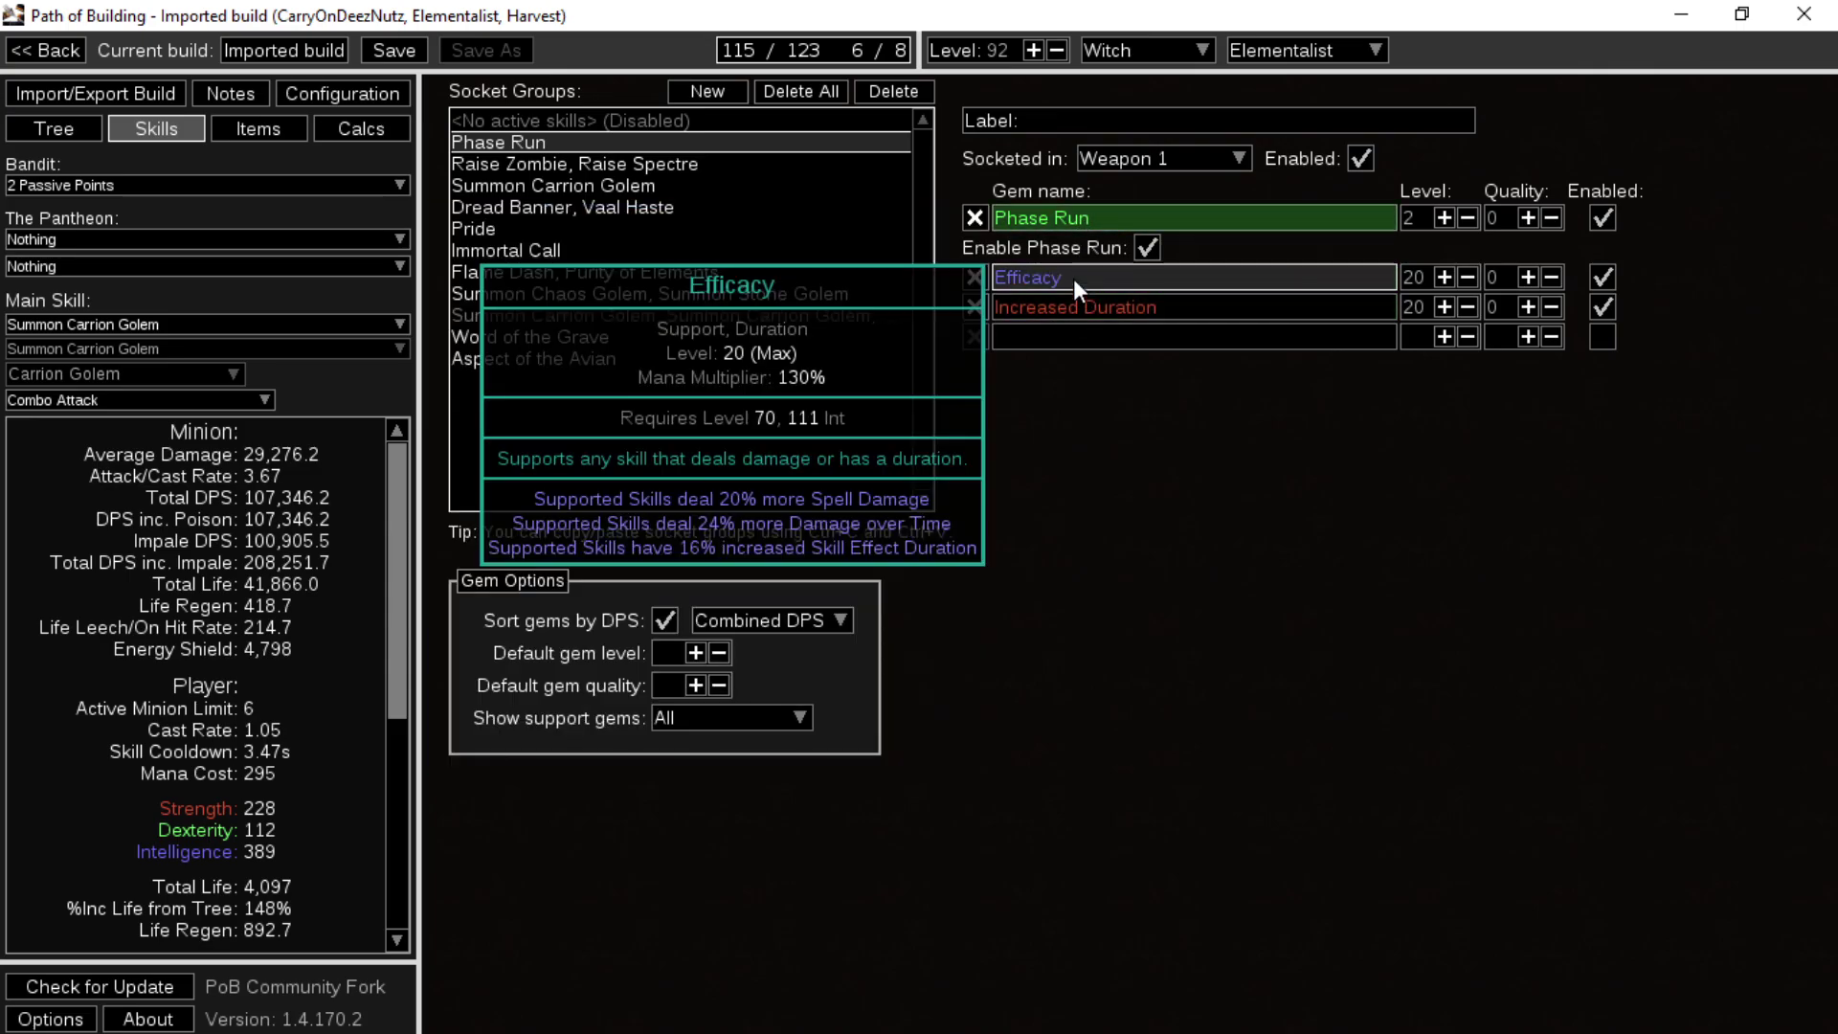
left_click(976, 276)
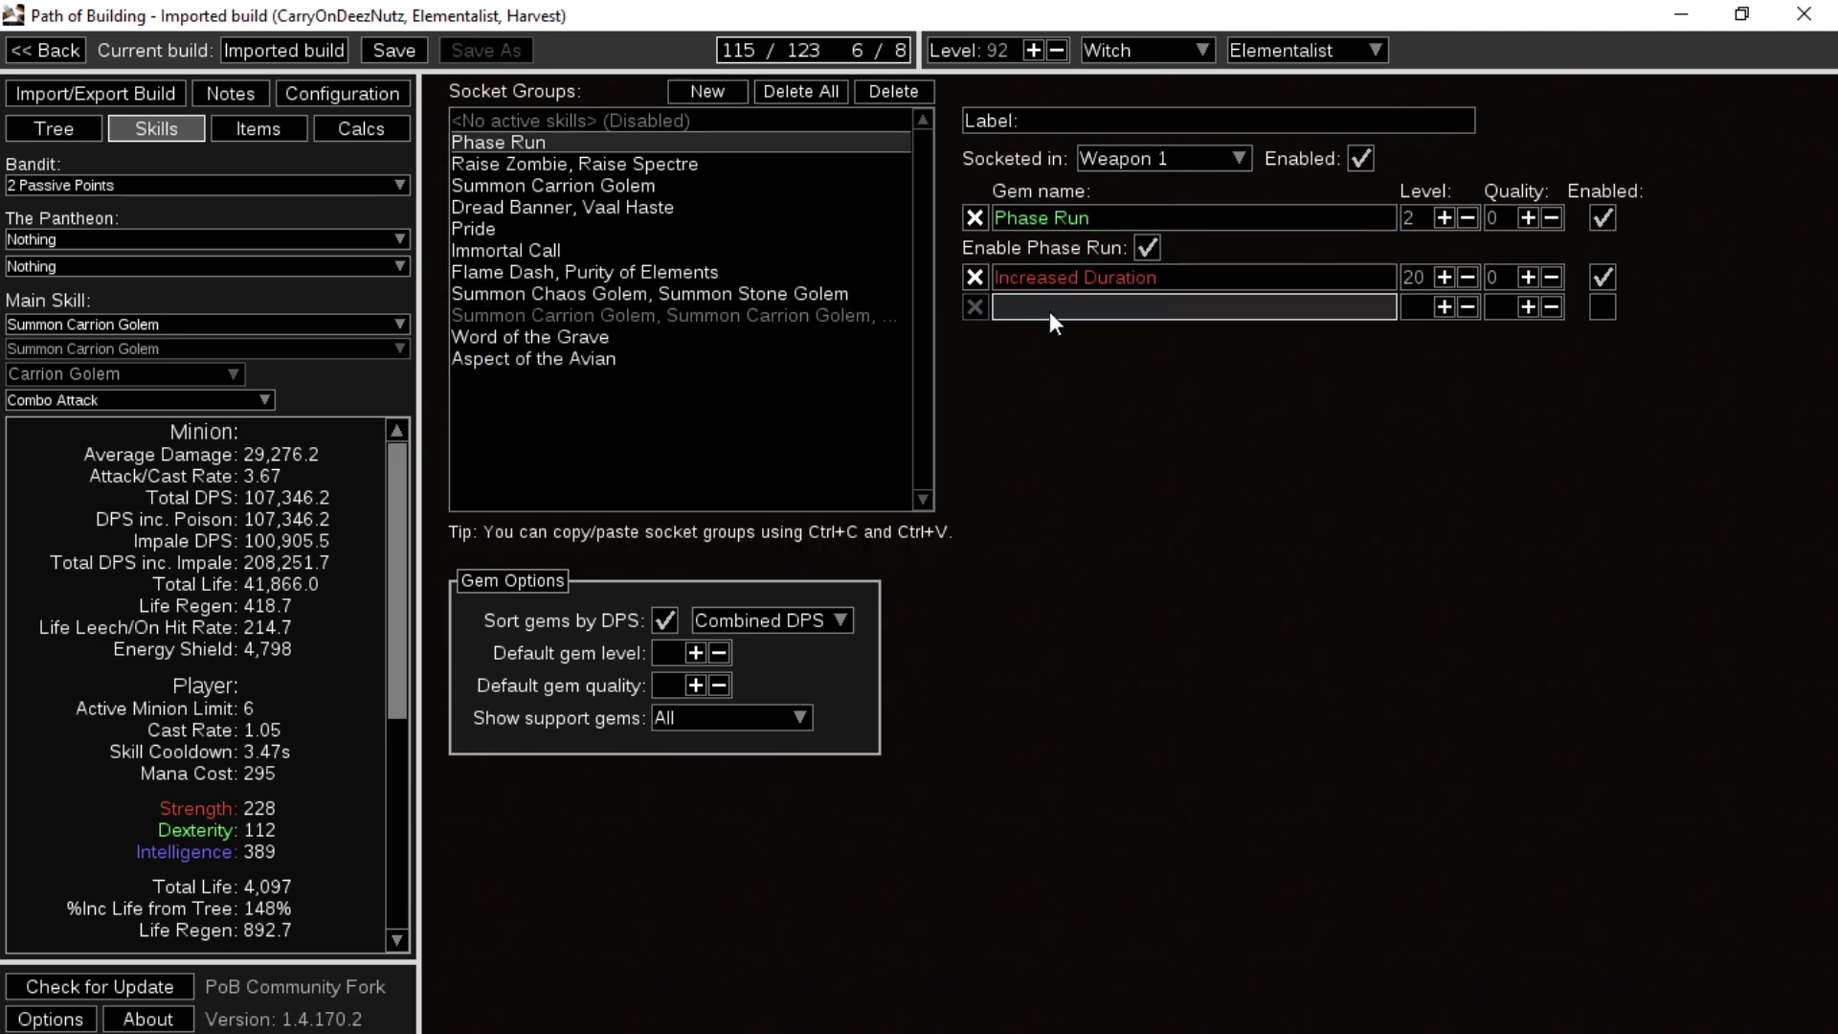
left_click(1061, 307)
type("s")
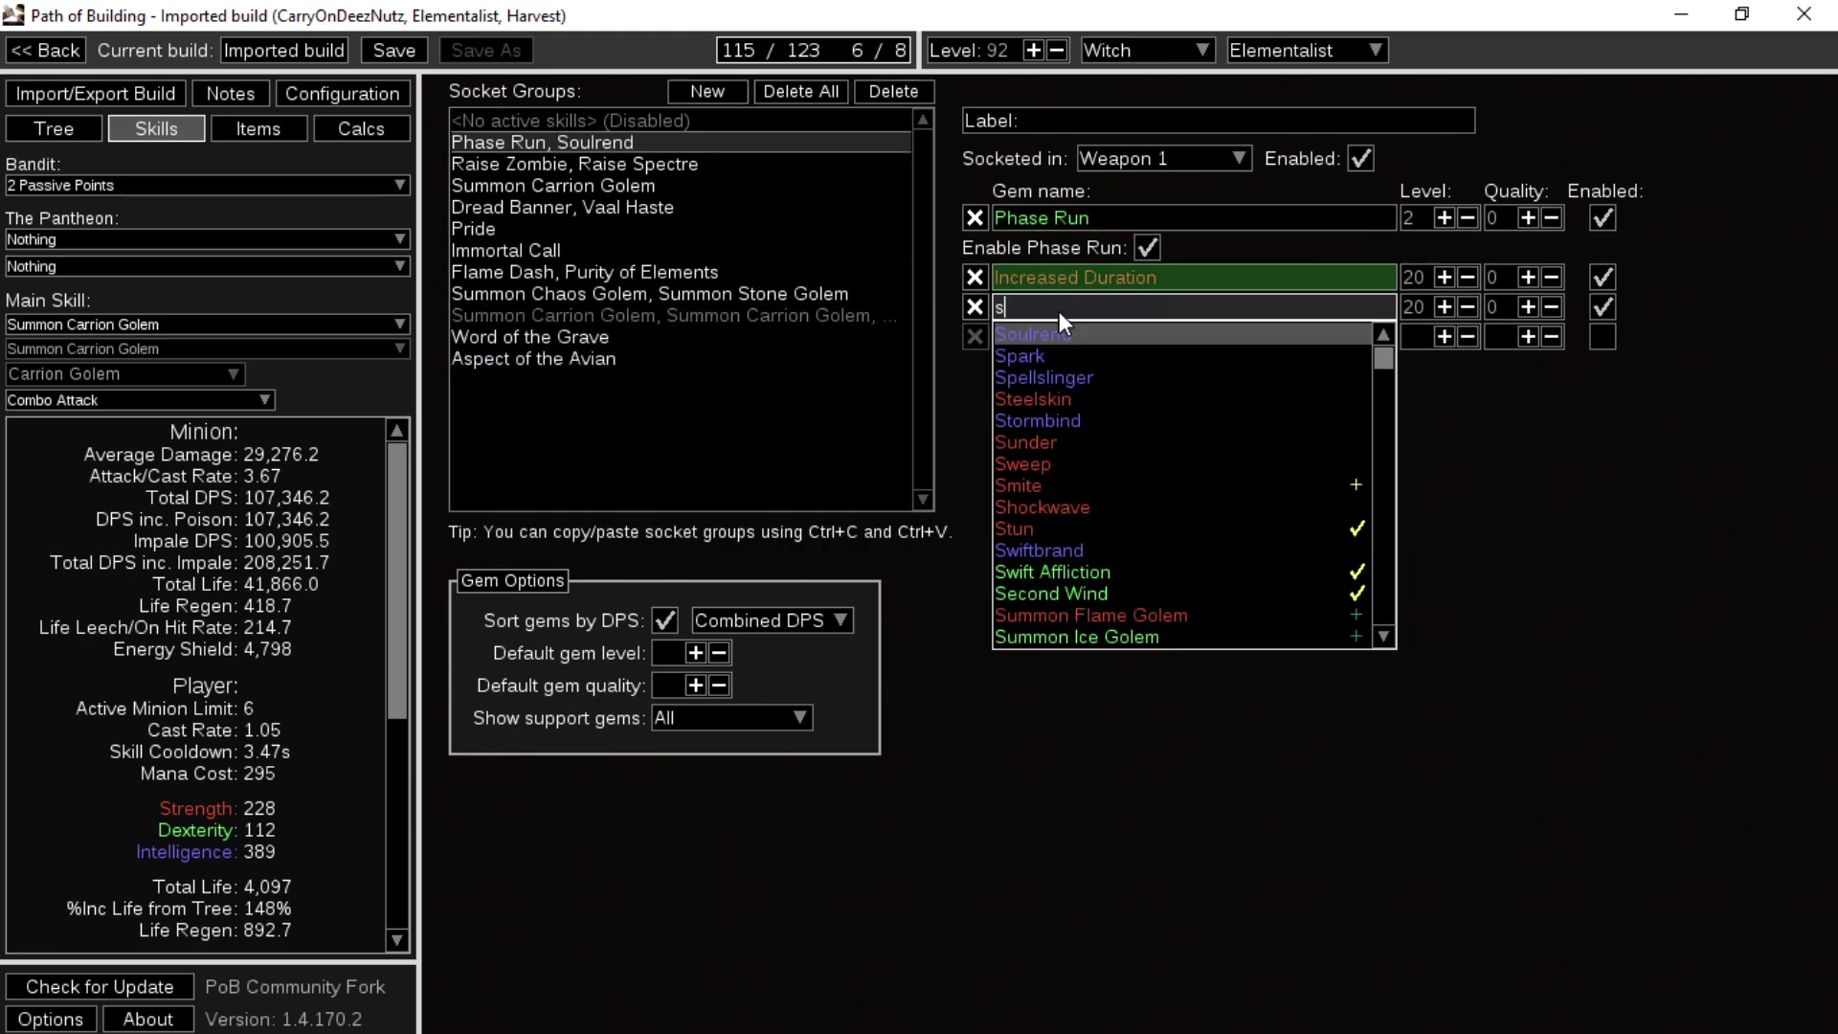
type("econd win")
left_click(1089, 335)
- Set quality 20 on Phase Run, Increased Duration and Second Wind
left_click(1496, 219)
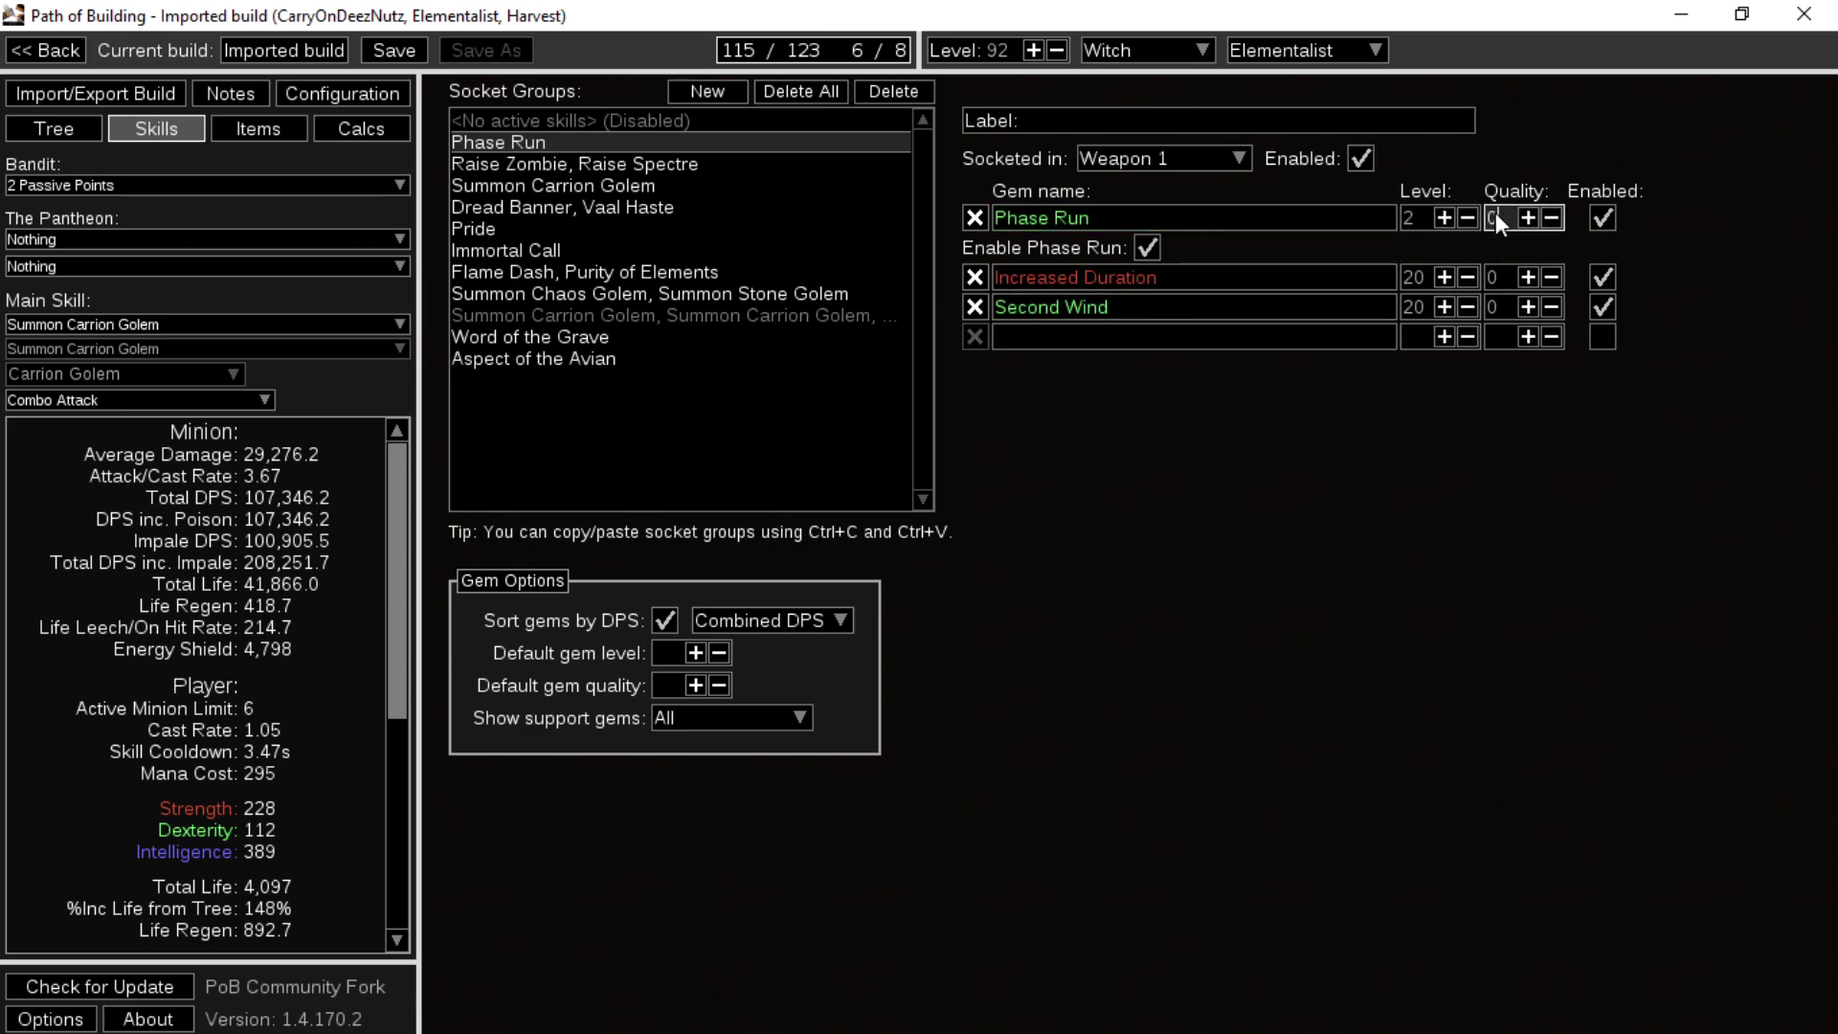
key("BackSpace")
type("20")
left_click(1508, 278)
key("BackSpace")
type("20")
left_click(1499, 306)
key("BackSpace")
type("20")
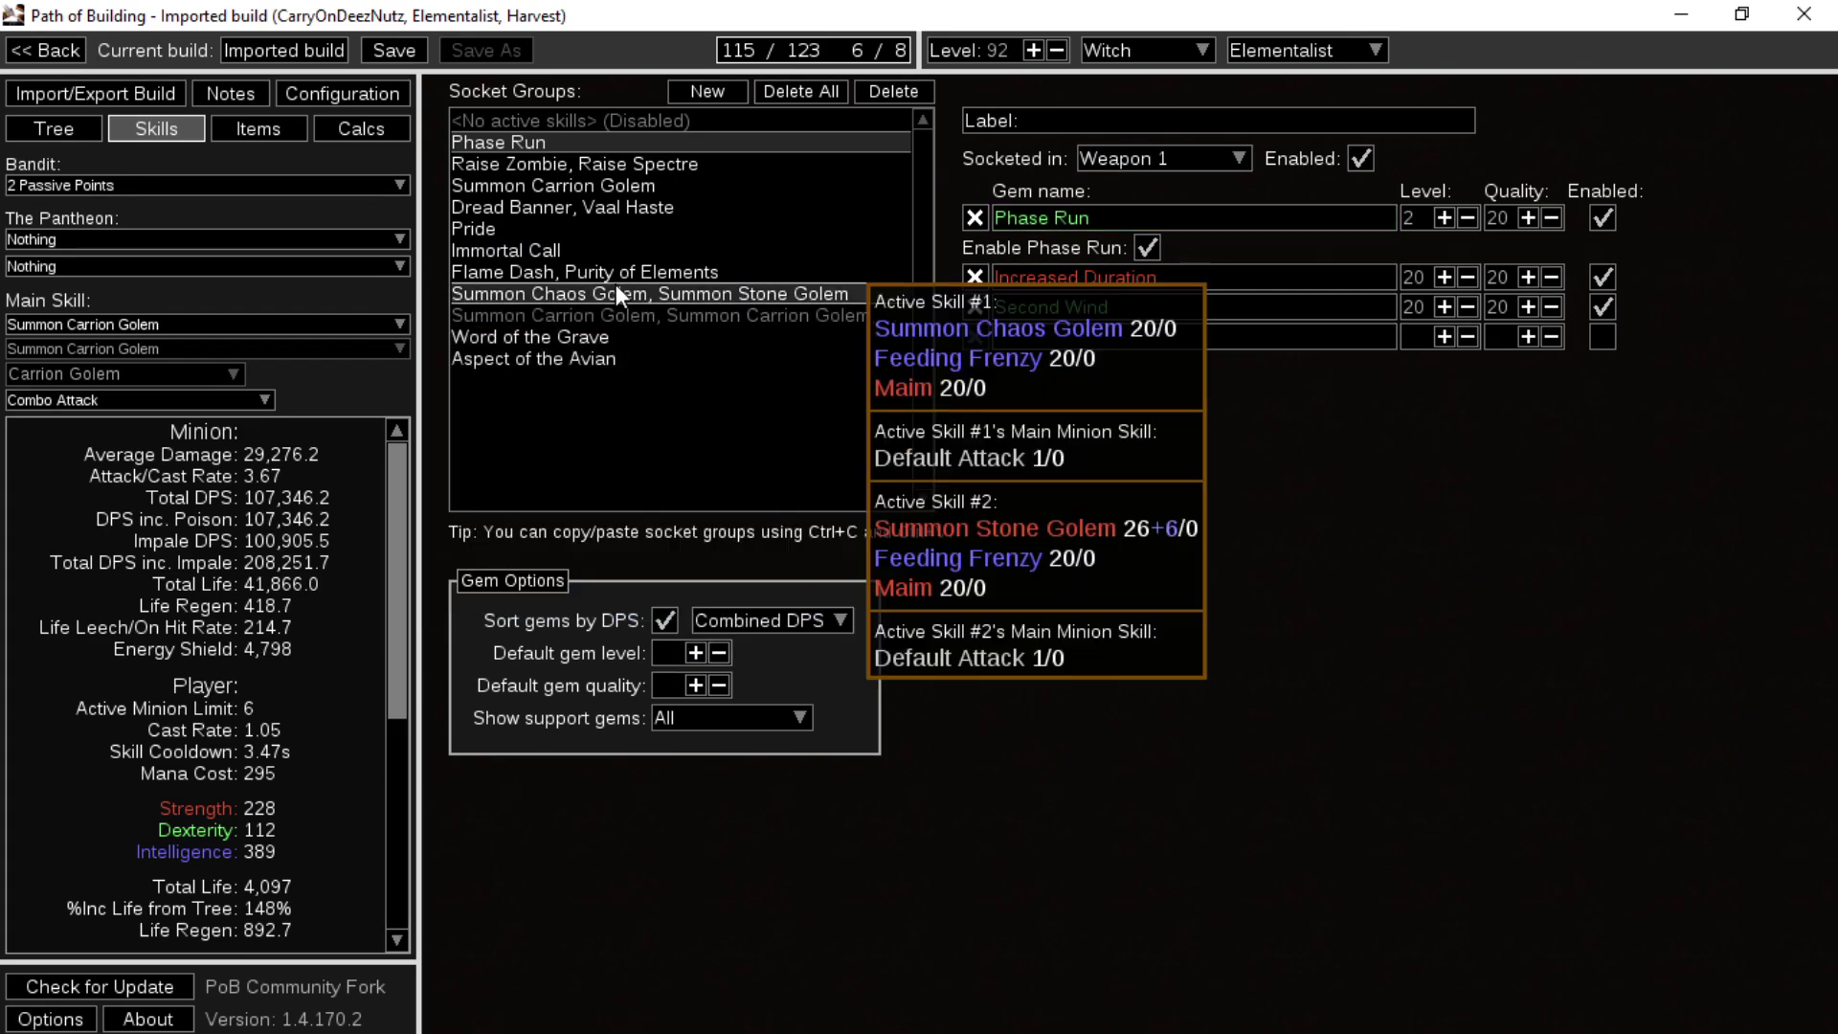
- Review the Carrion Golem, Dread Banner, Pride, Immortal Call and Chaos/Stone Golem groups
left_click(623, 188)
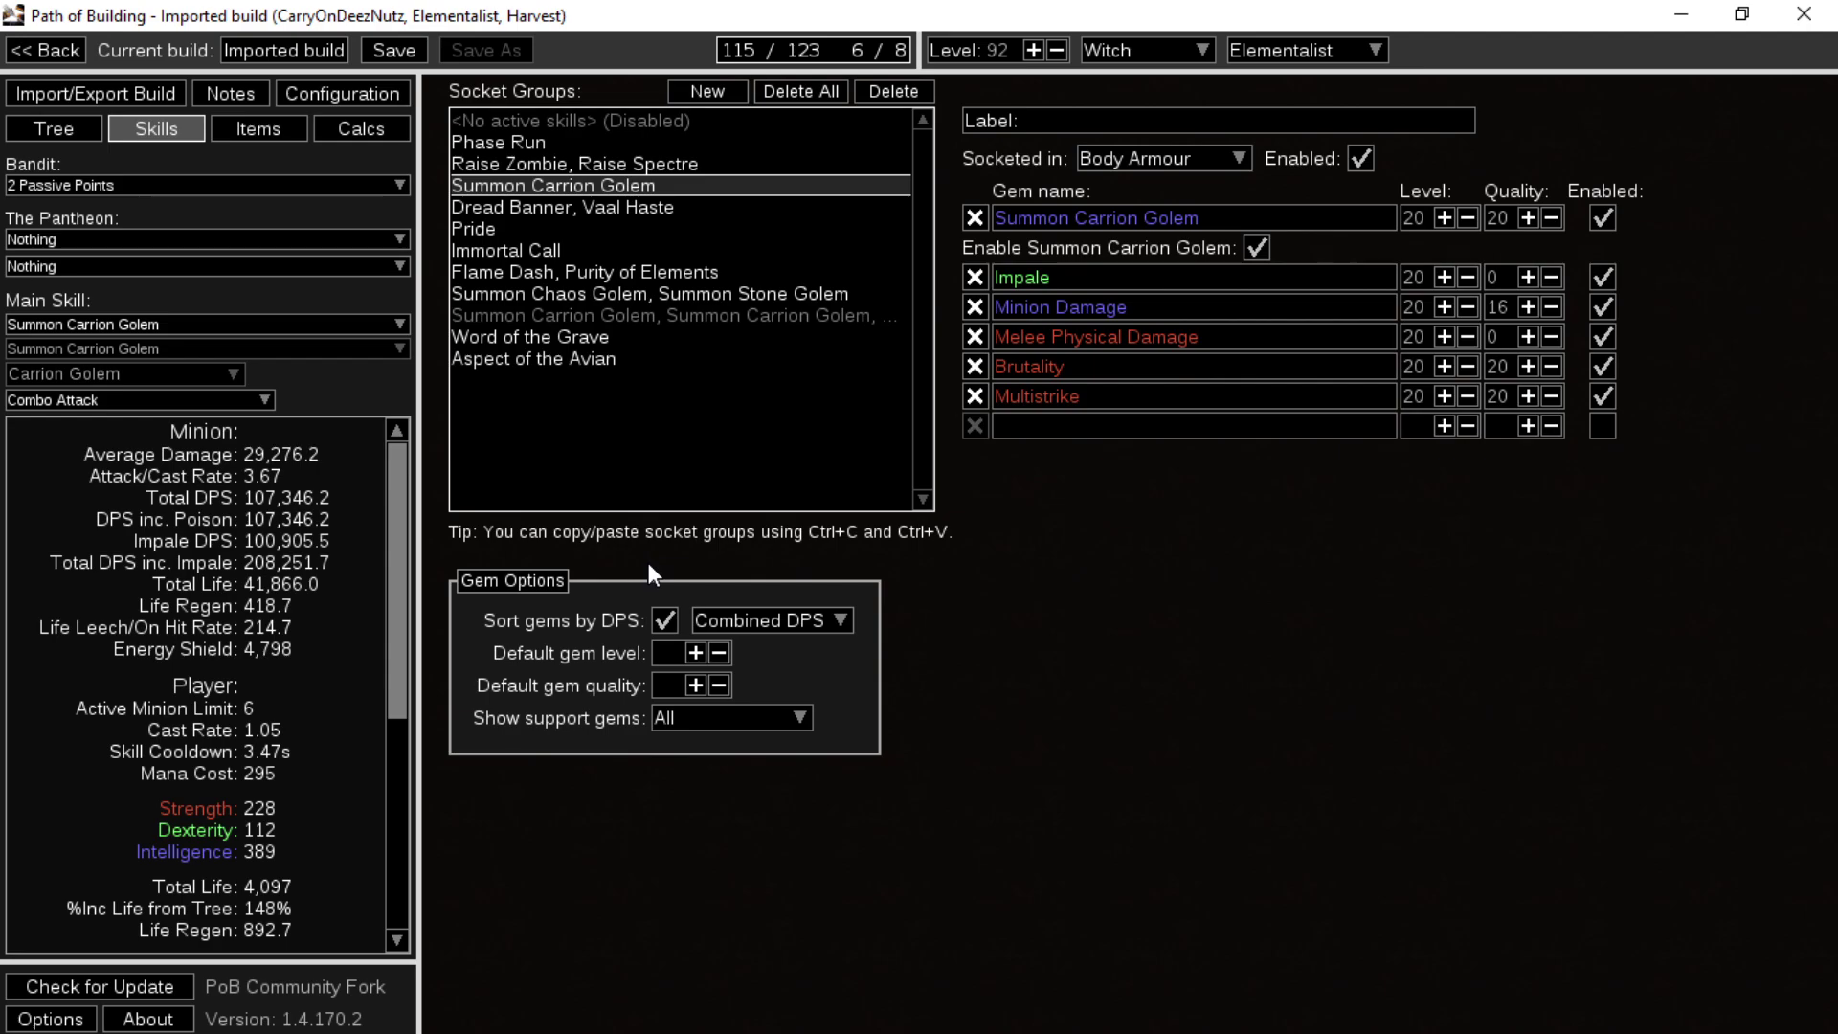
left_click(710, 209)
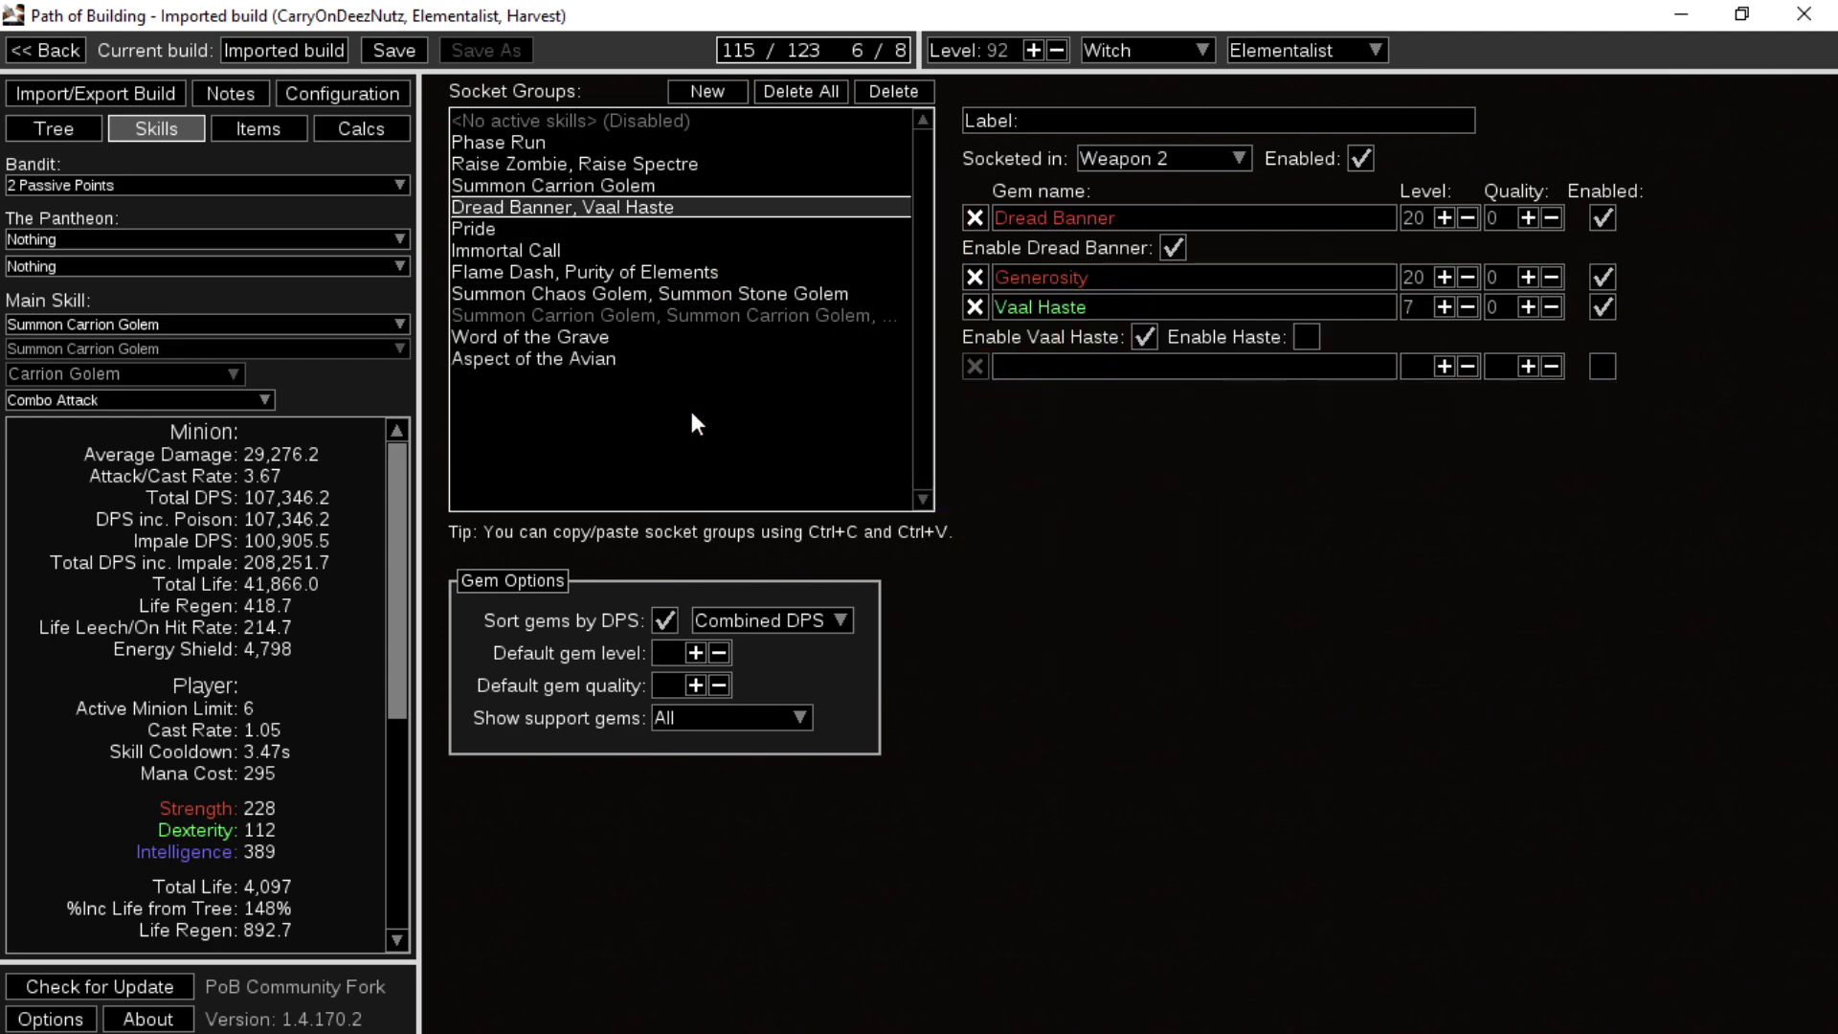
left_click(645, 228)
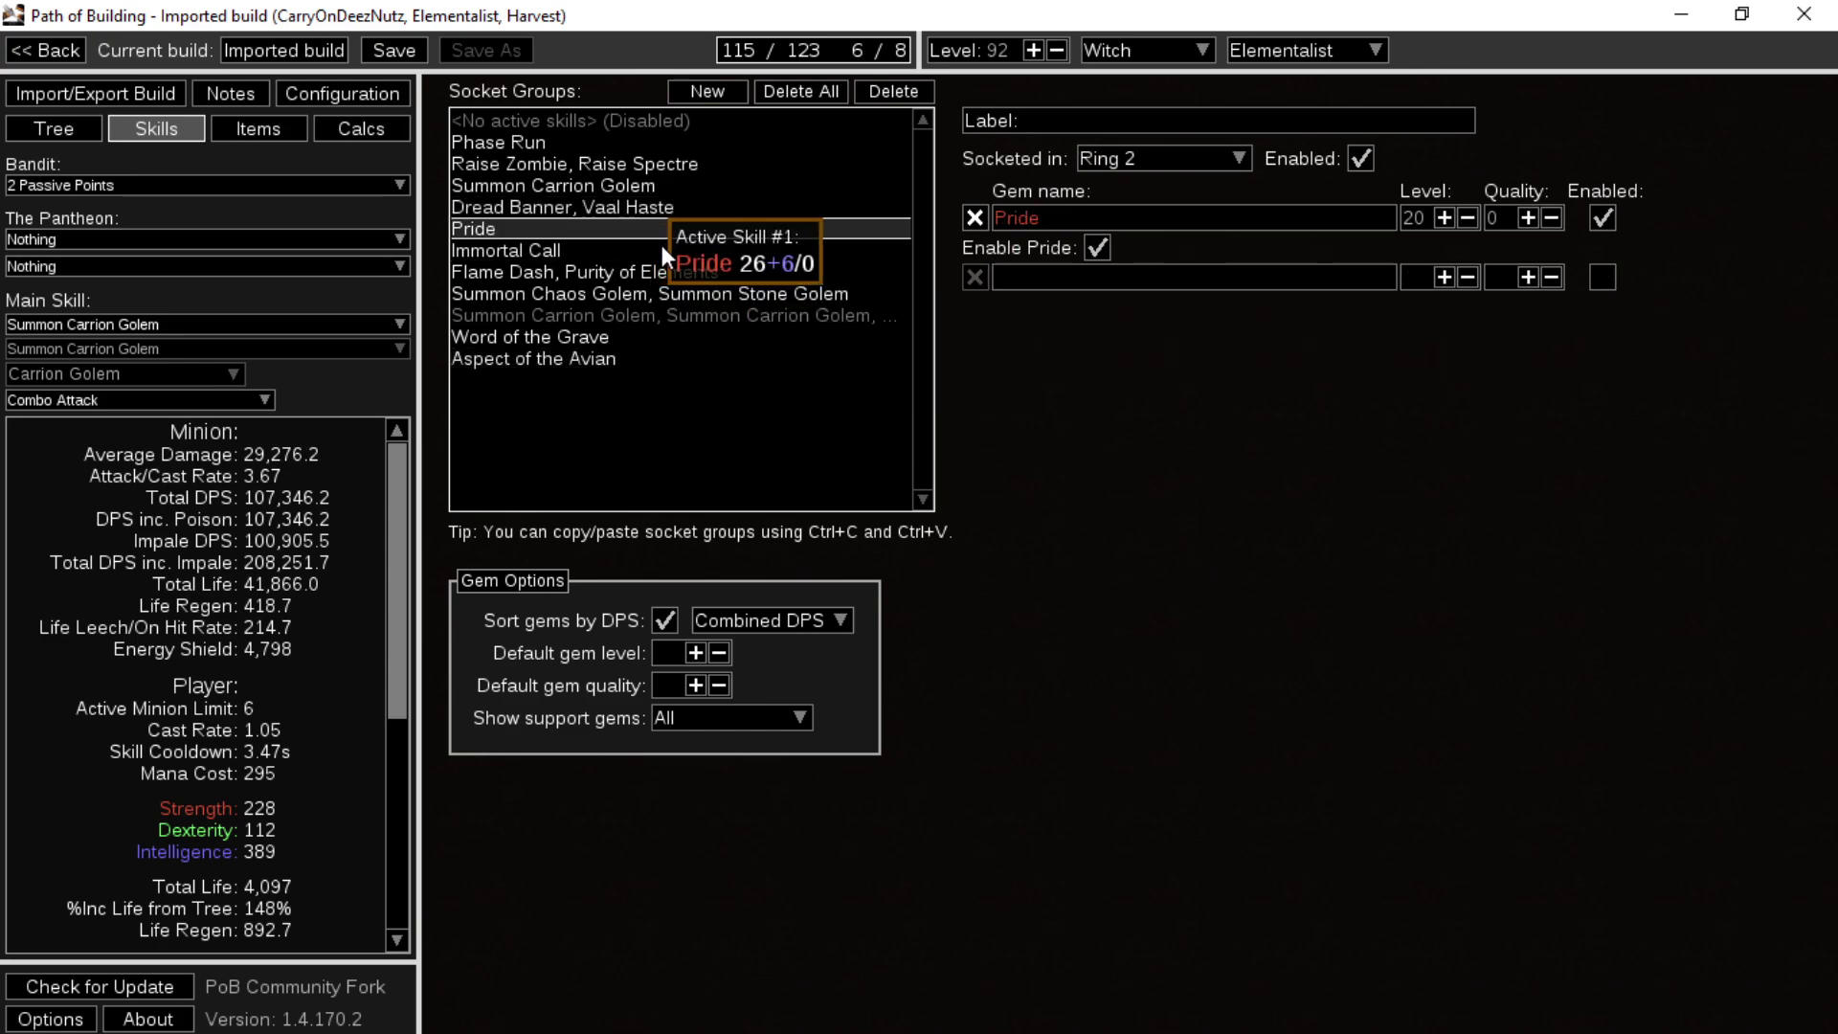
left_click(663, 268)
left_click(633, 249)
left_click(640, 290)
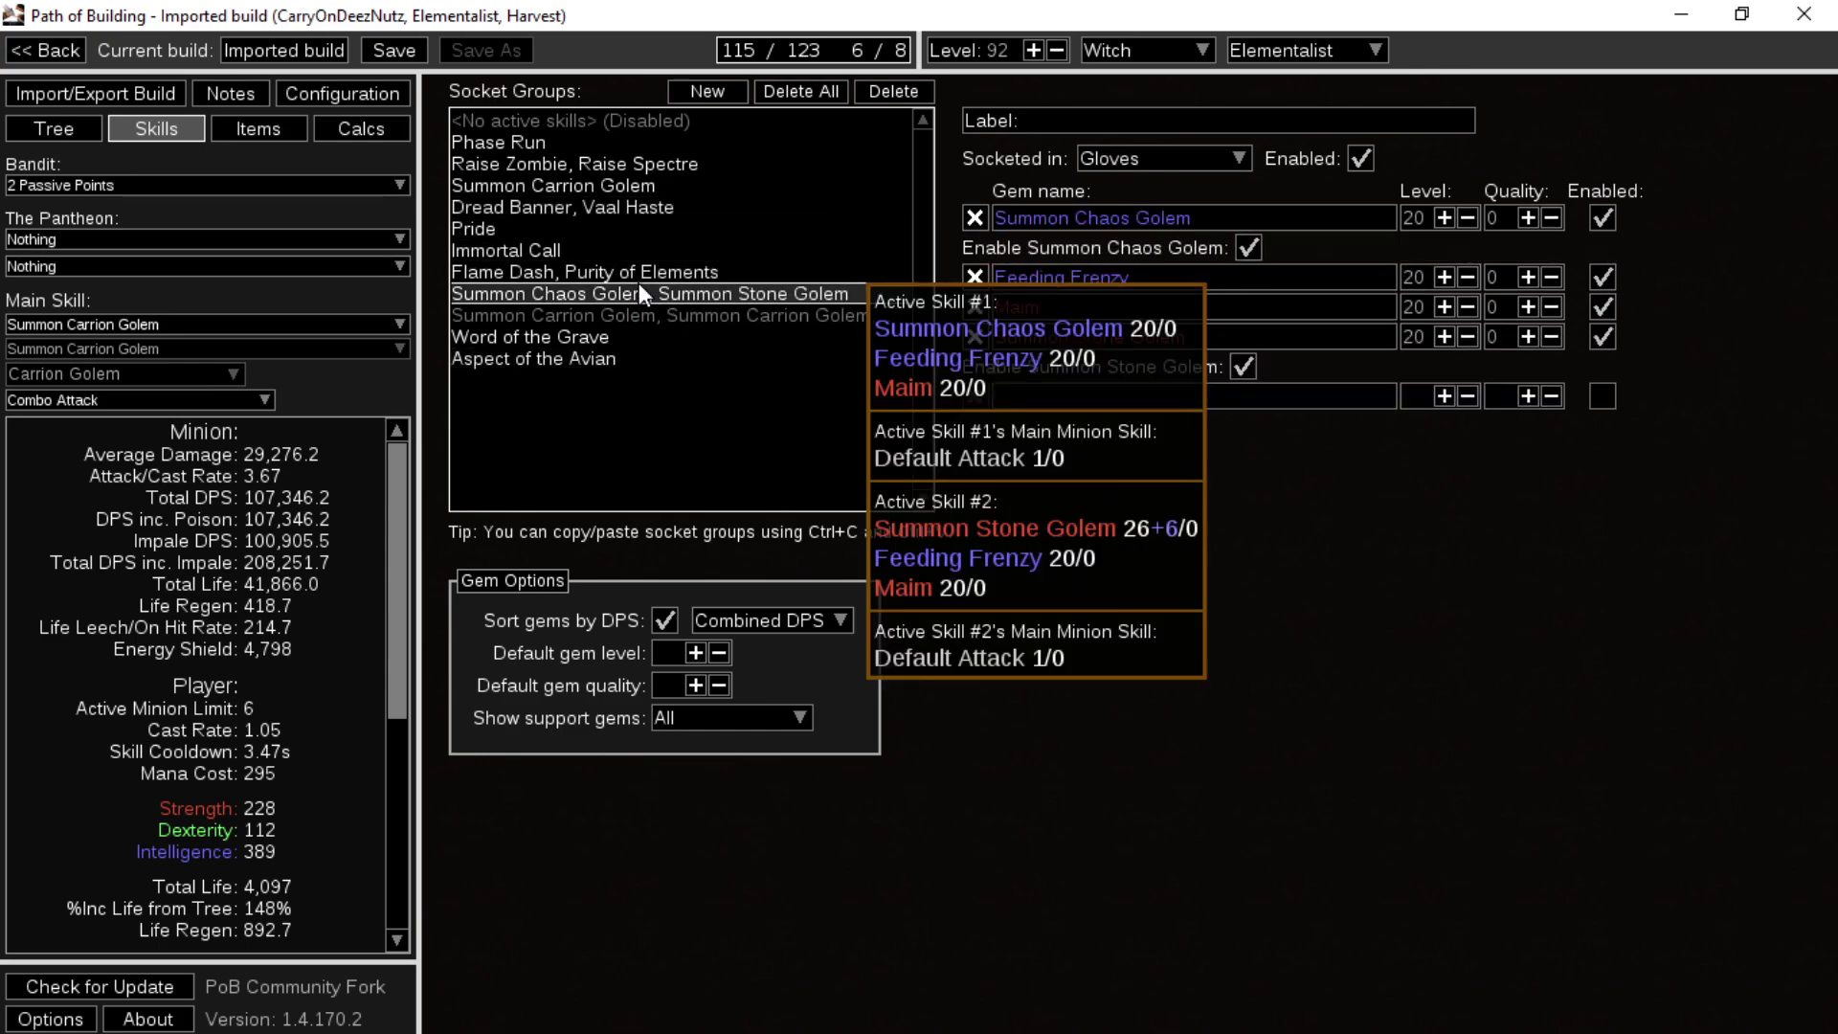
left_click(611, 272)
left_click(624, 293)
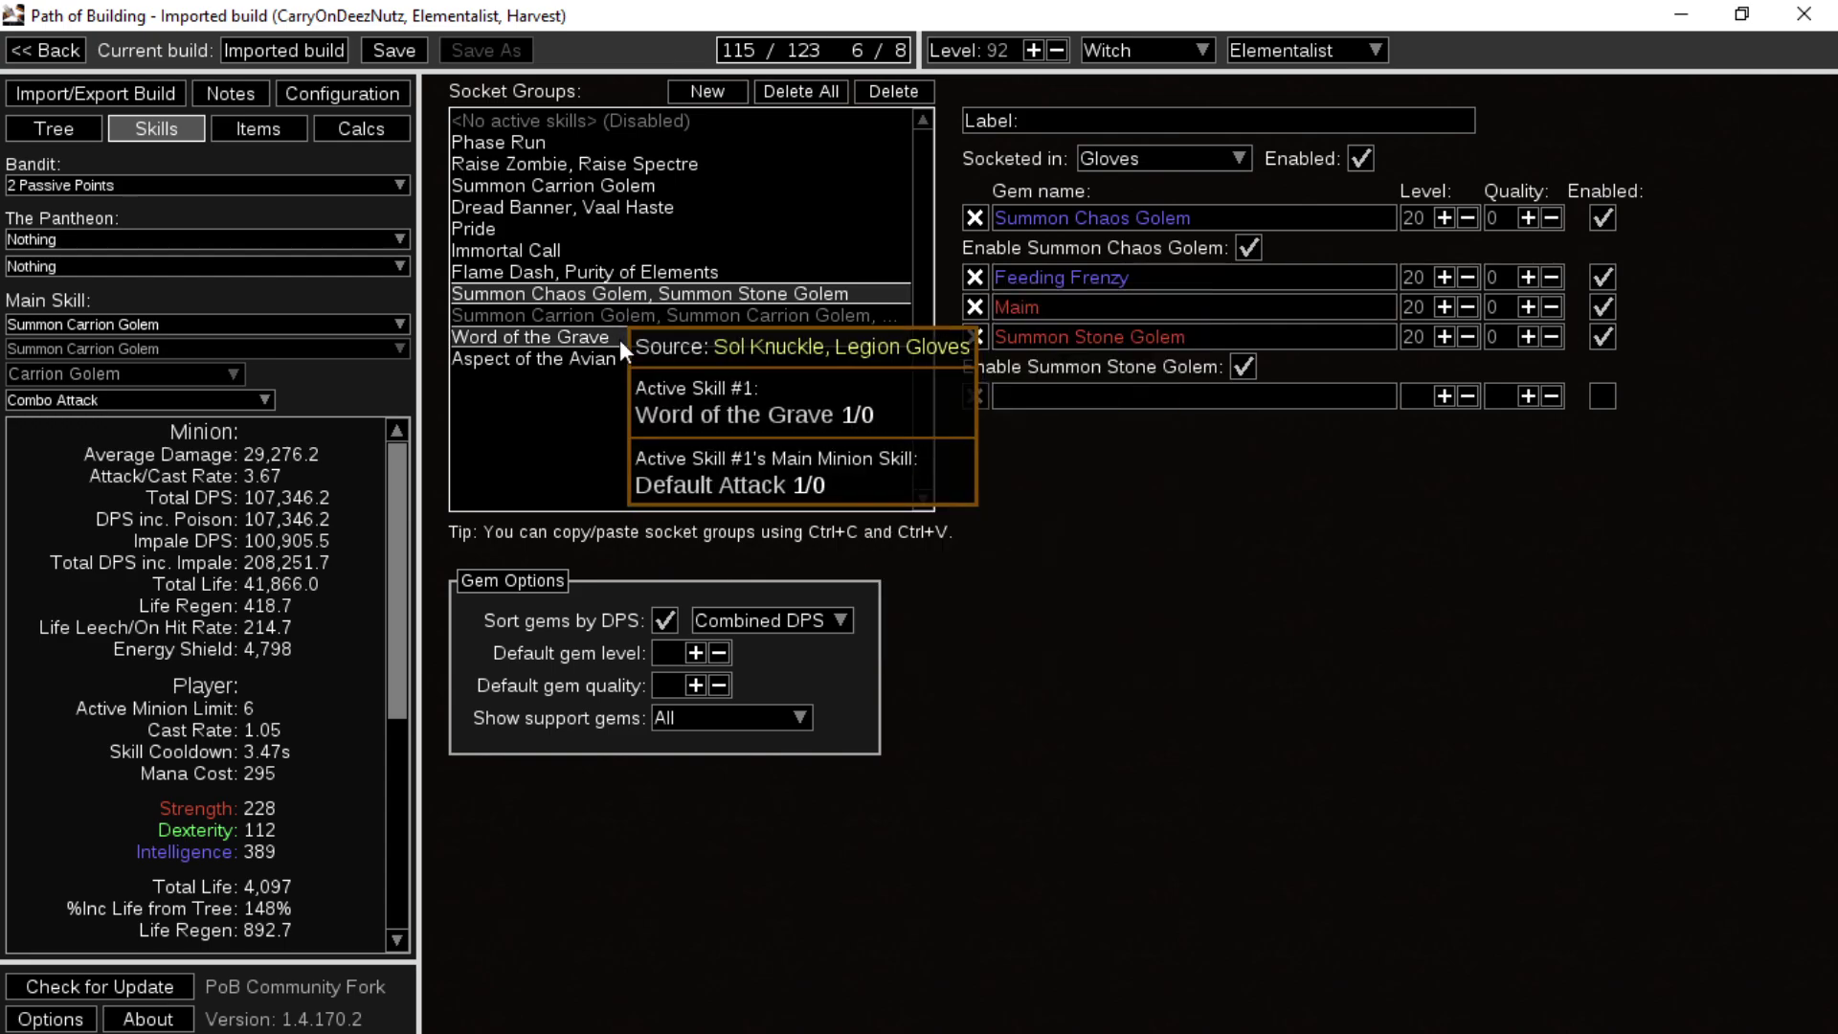
- Recheck Word of the Grave through Pride, ending on Flame Dash, Purity of Elements
left_click(618, 339)
left_click(618, 140)
left_click(629, 184)
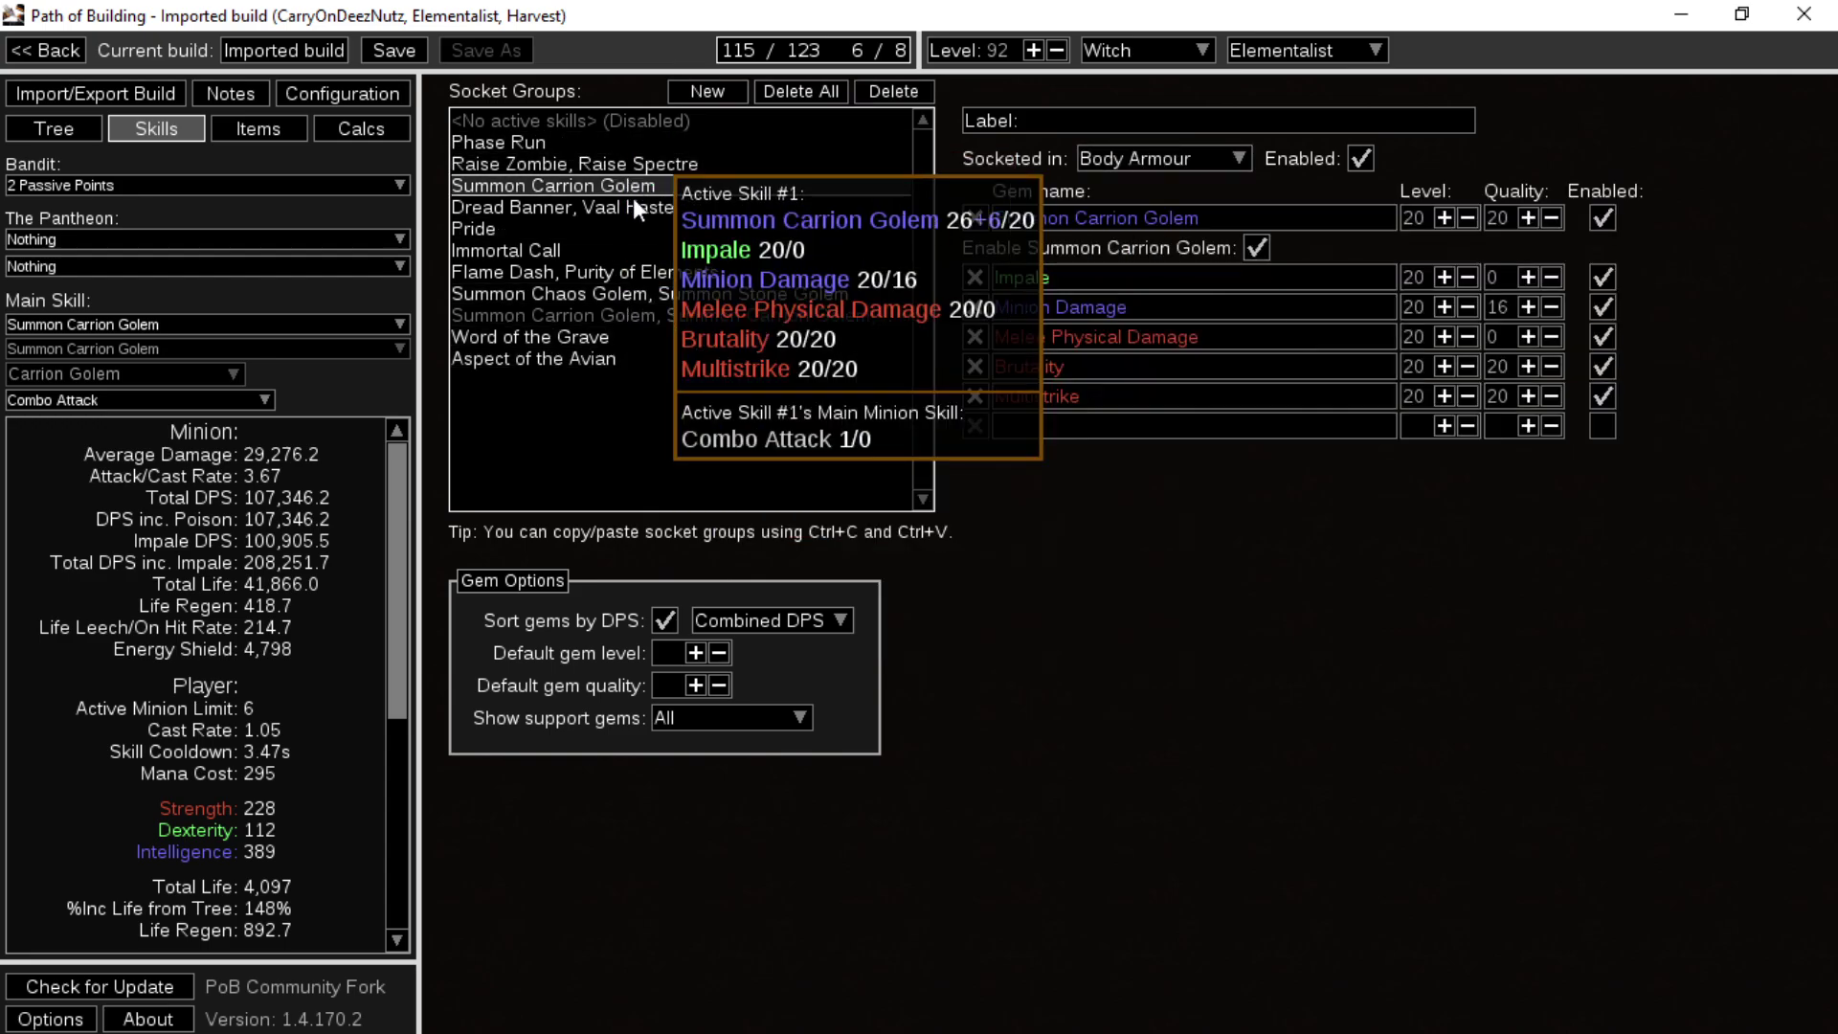
left_click(637, 209)
left_click(641, 230)
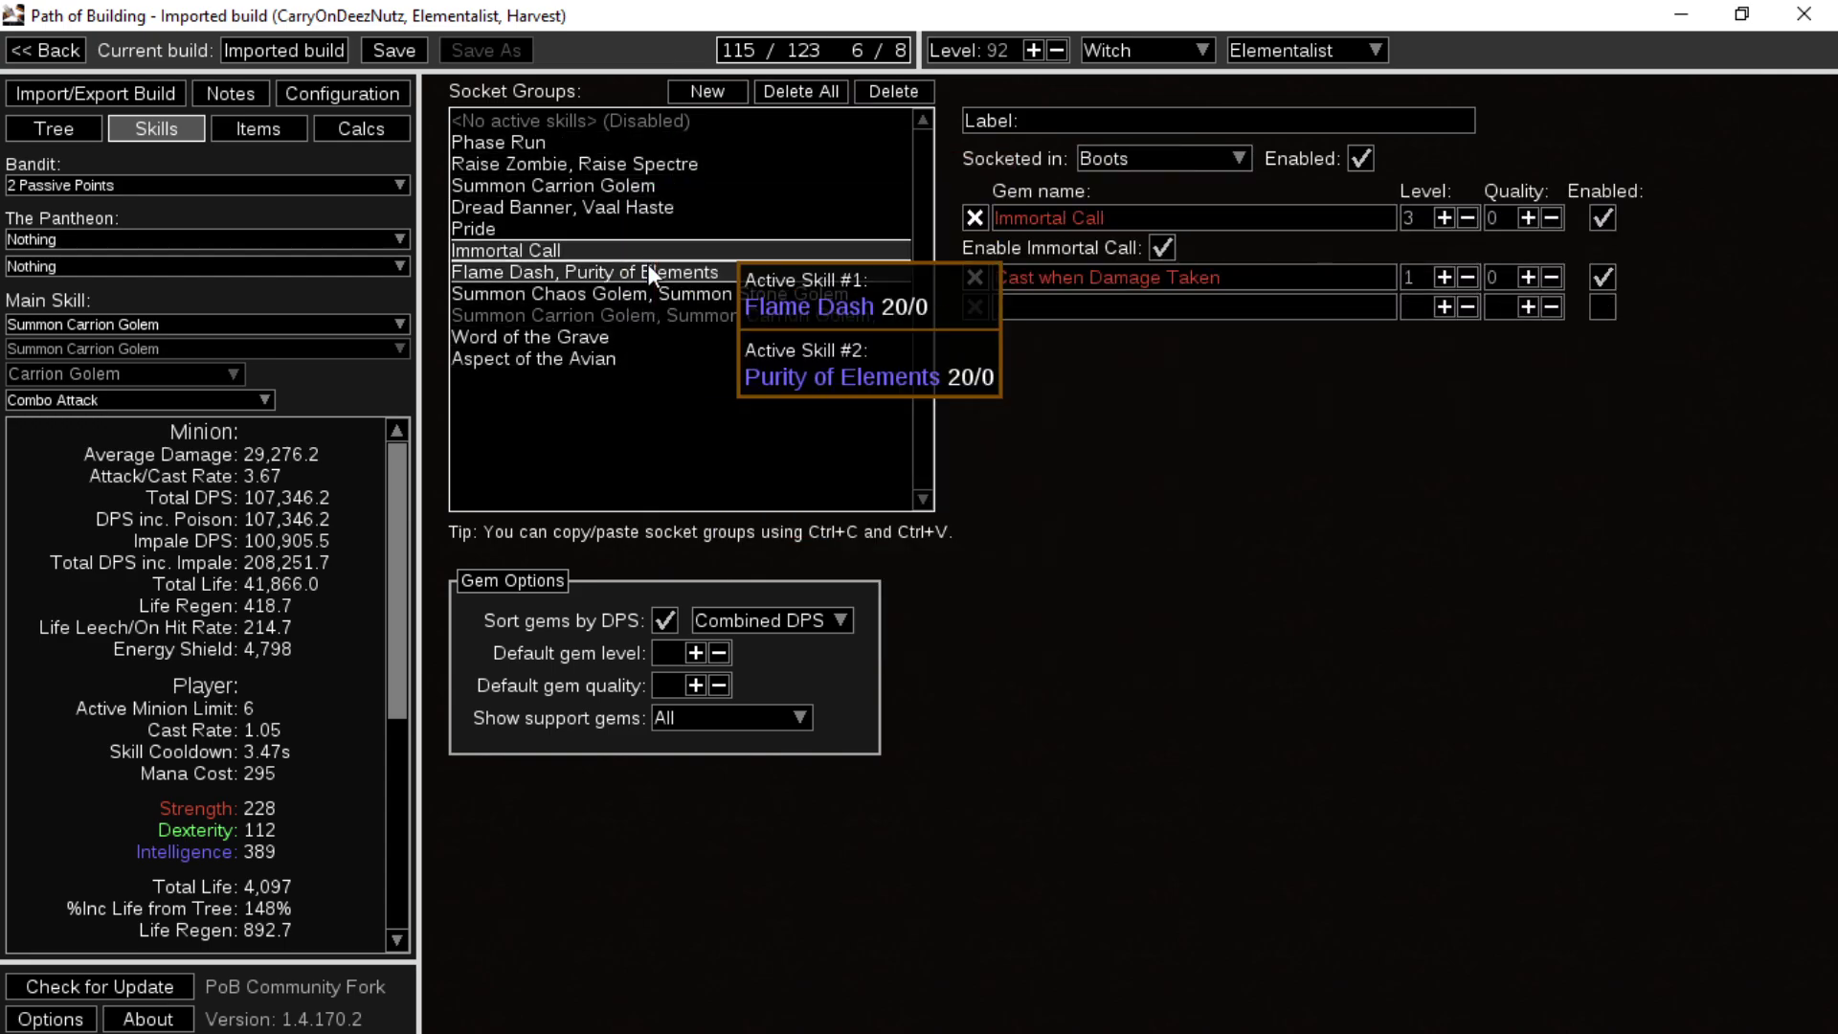
left_click(611, 273)
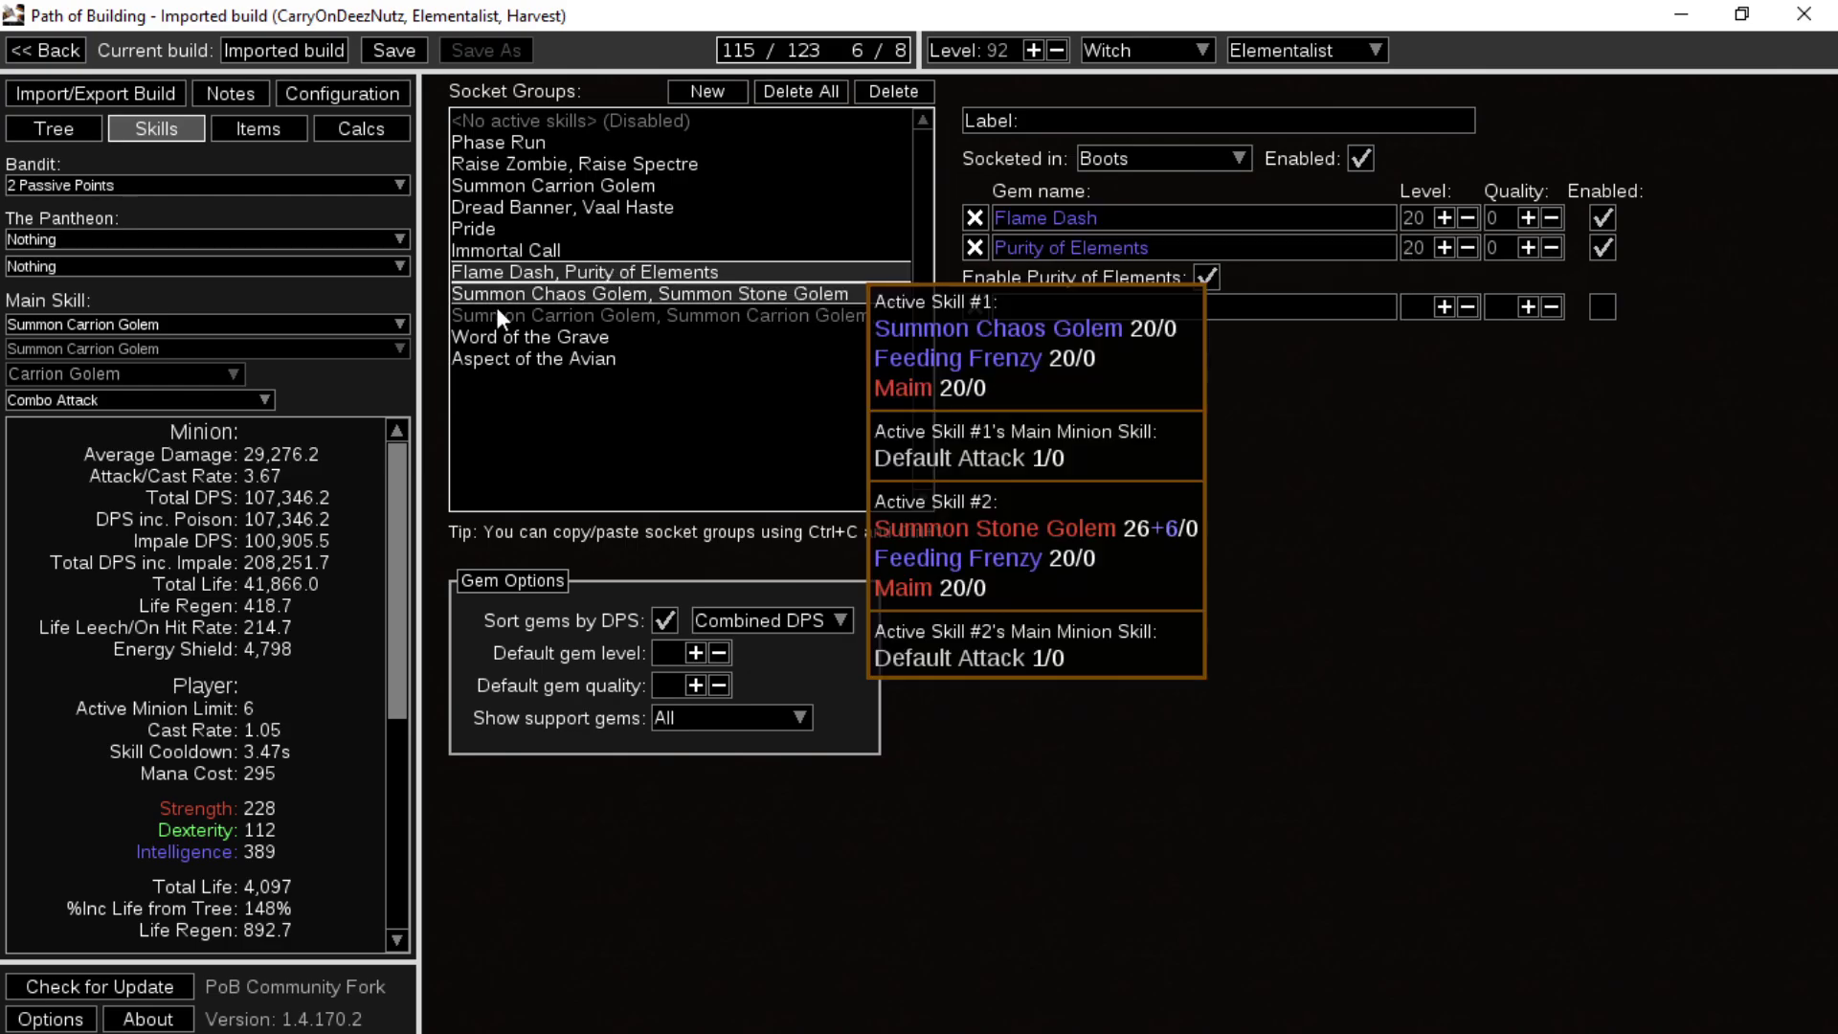
- Refund the four-node Strength path, then allocate a Strength node and three Life nodes
left_click(63, 130)
scroll(922, 590, "down", 3)
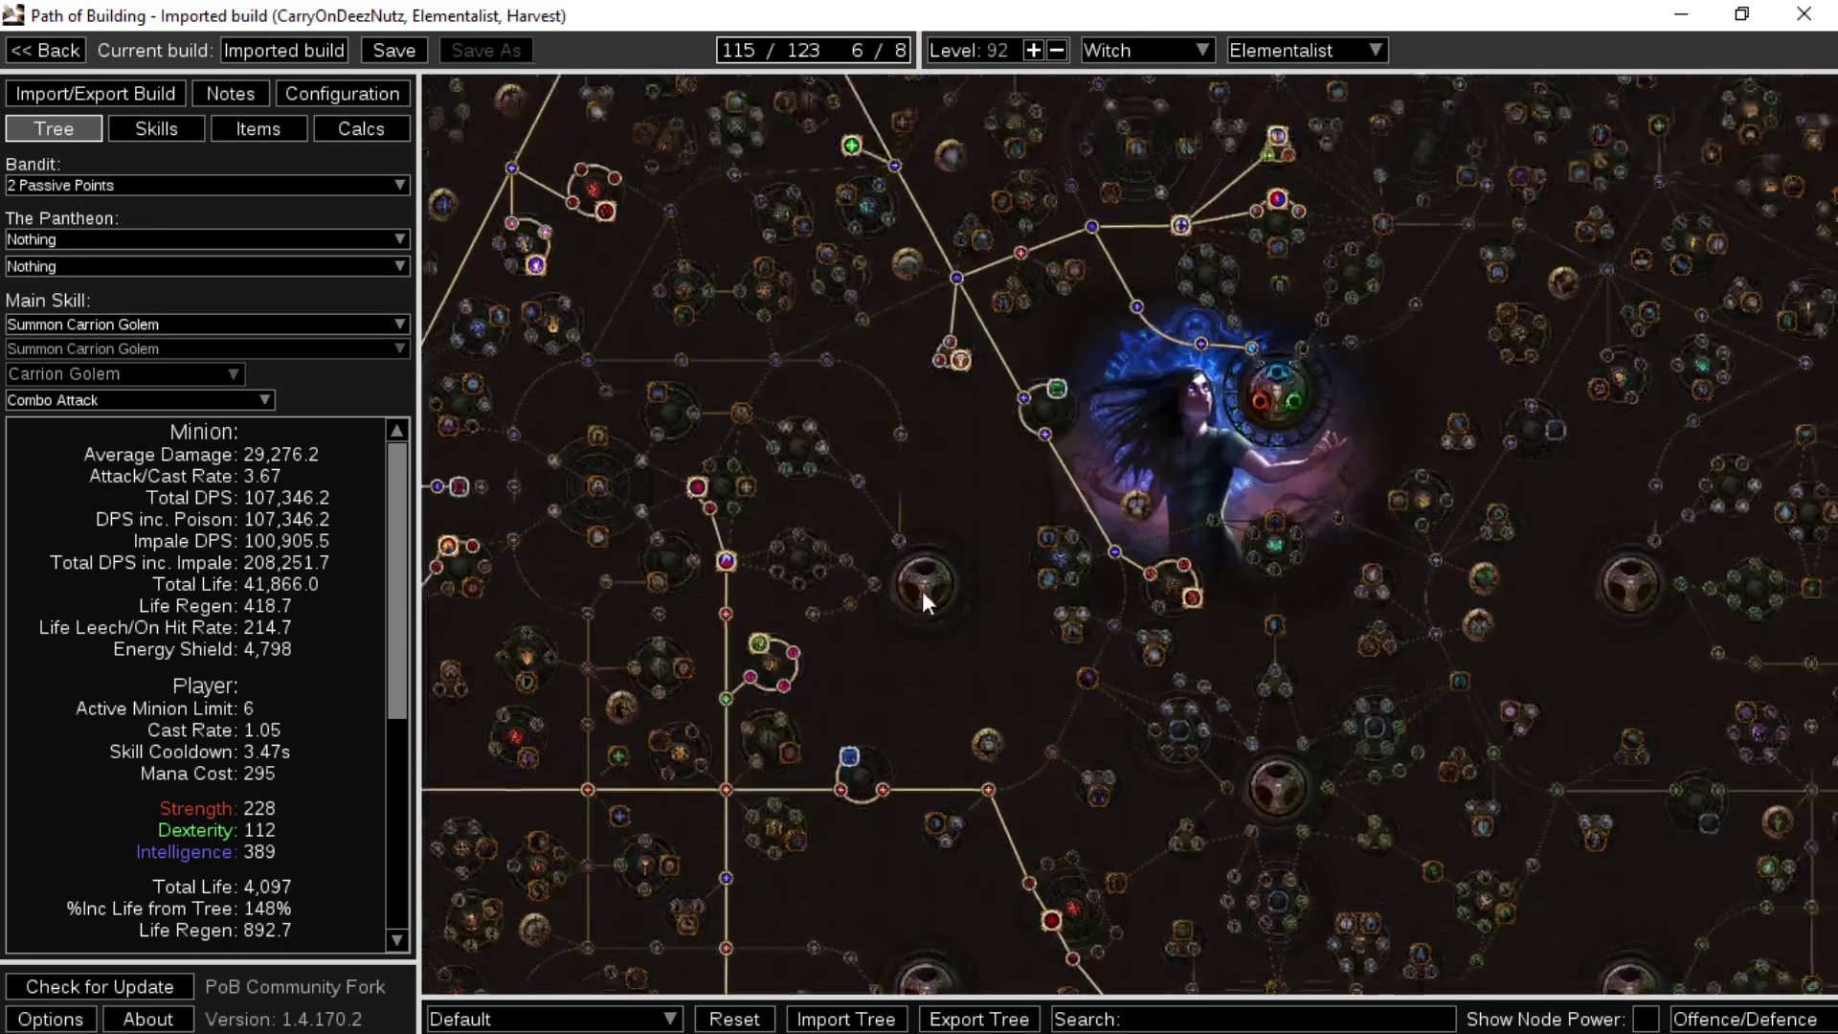
scroll(911, 359, "up", 3)
left_click_drag(911, 359, 904, 584)
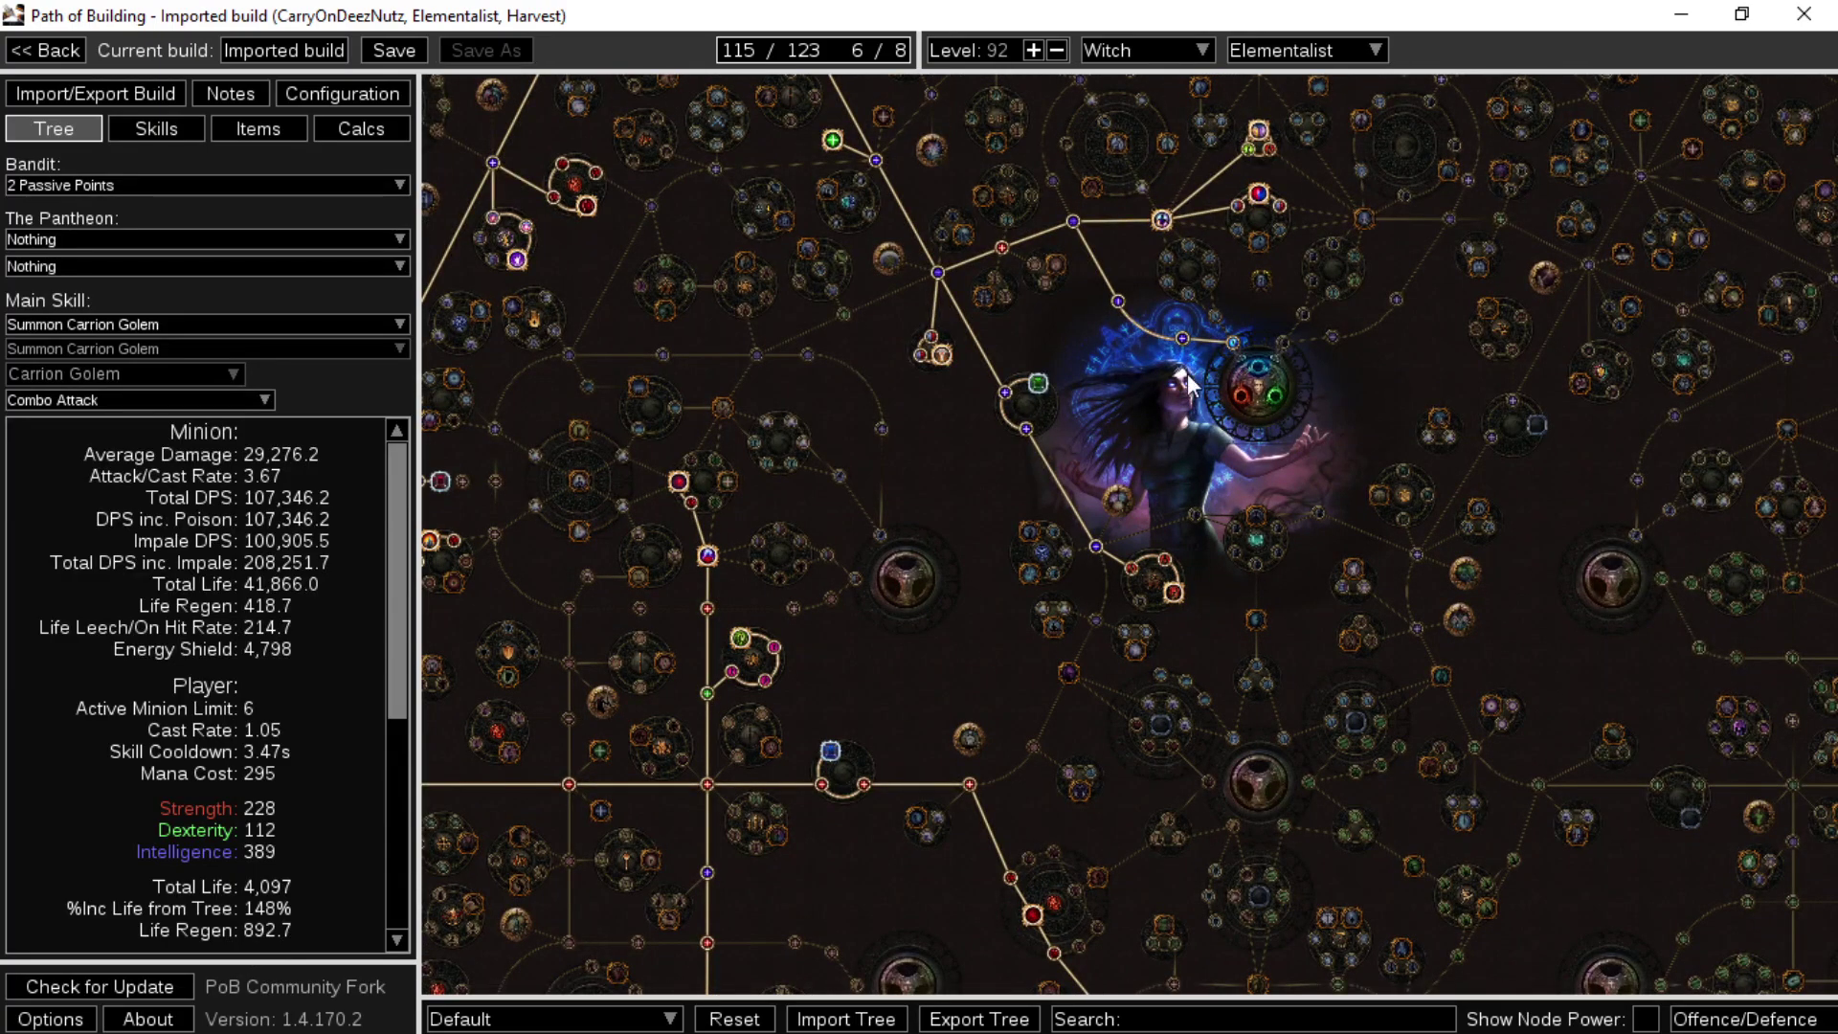
left_click_drag(1188, 371, 1184, 463)
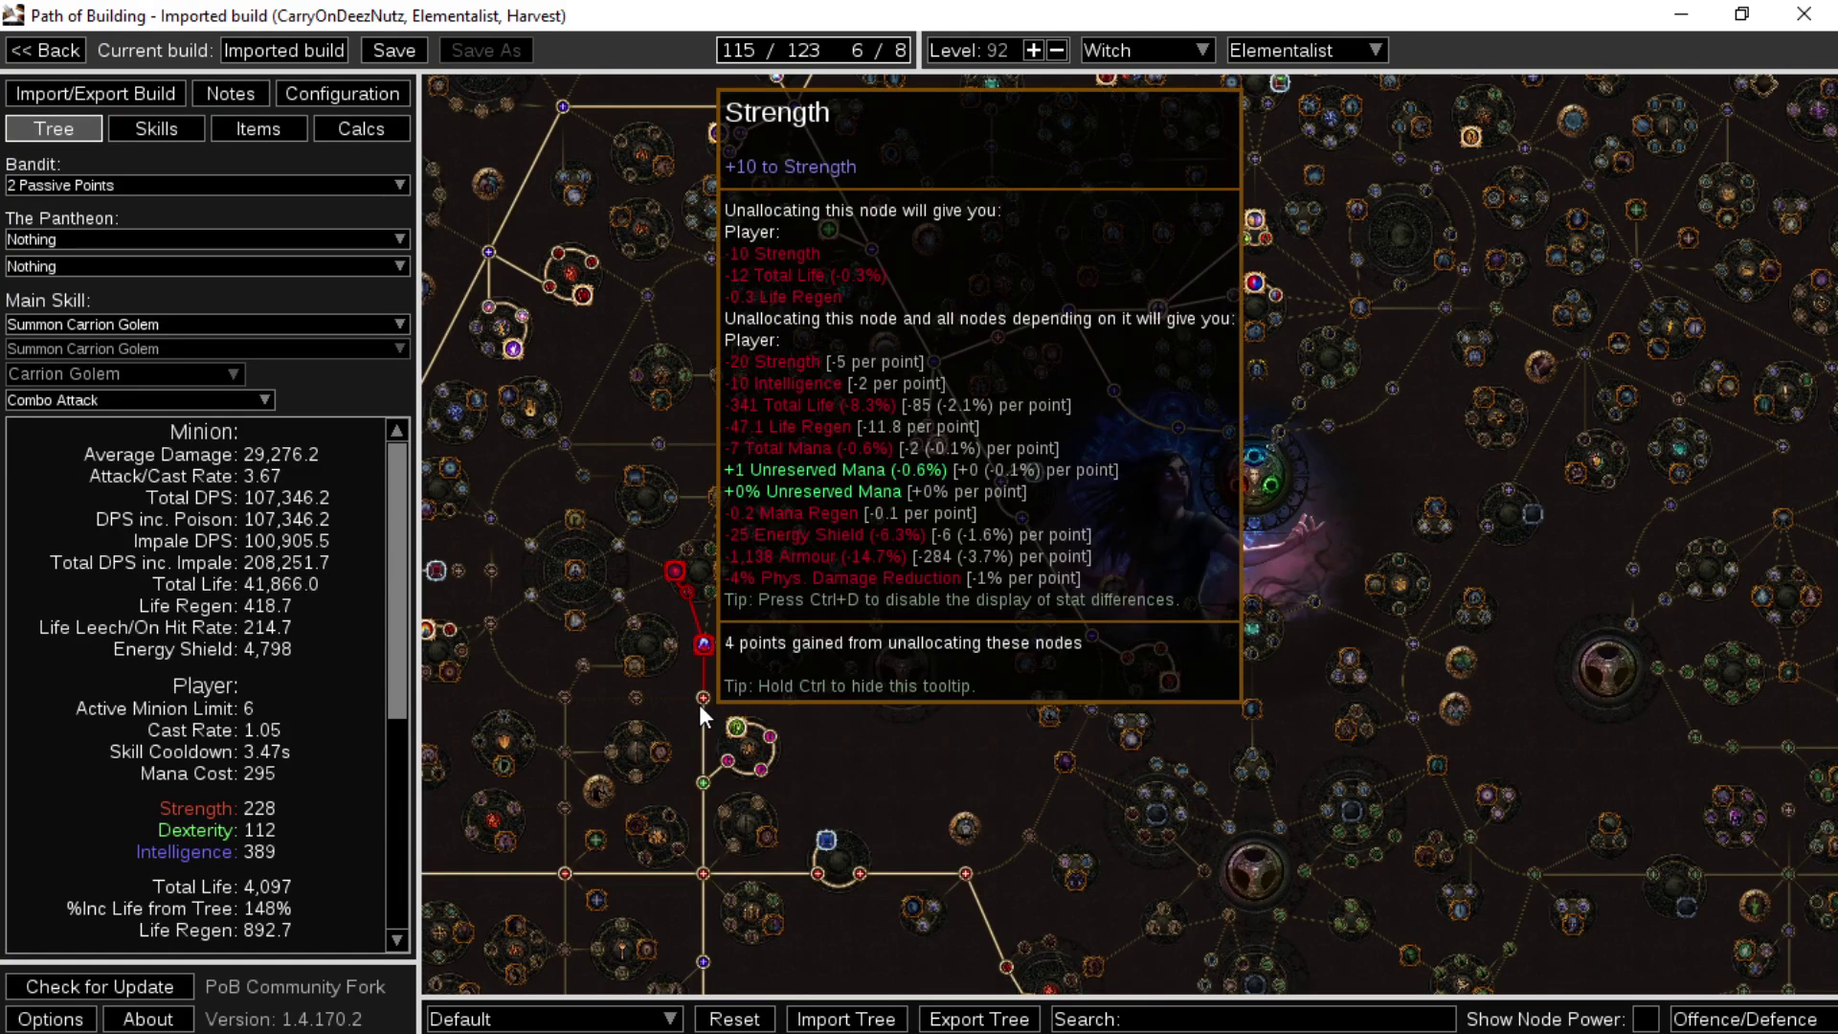
left_click(699, 704)
left_click_drag(699, 704, 896, 312)
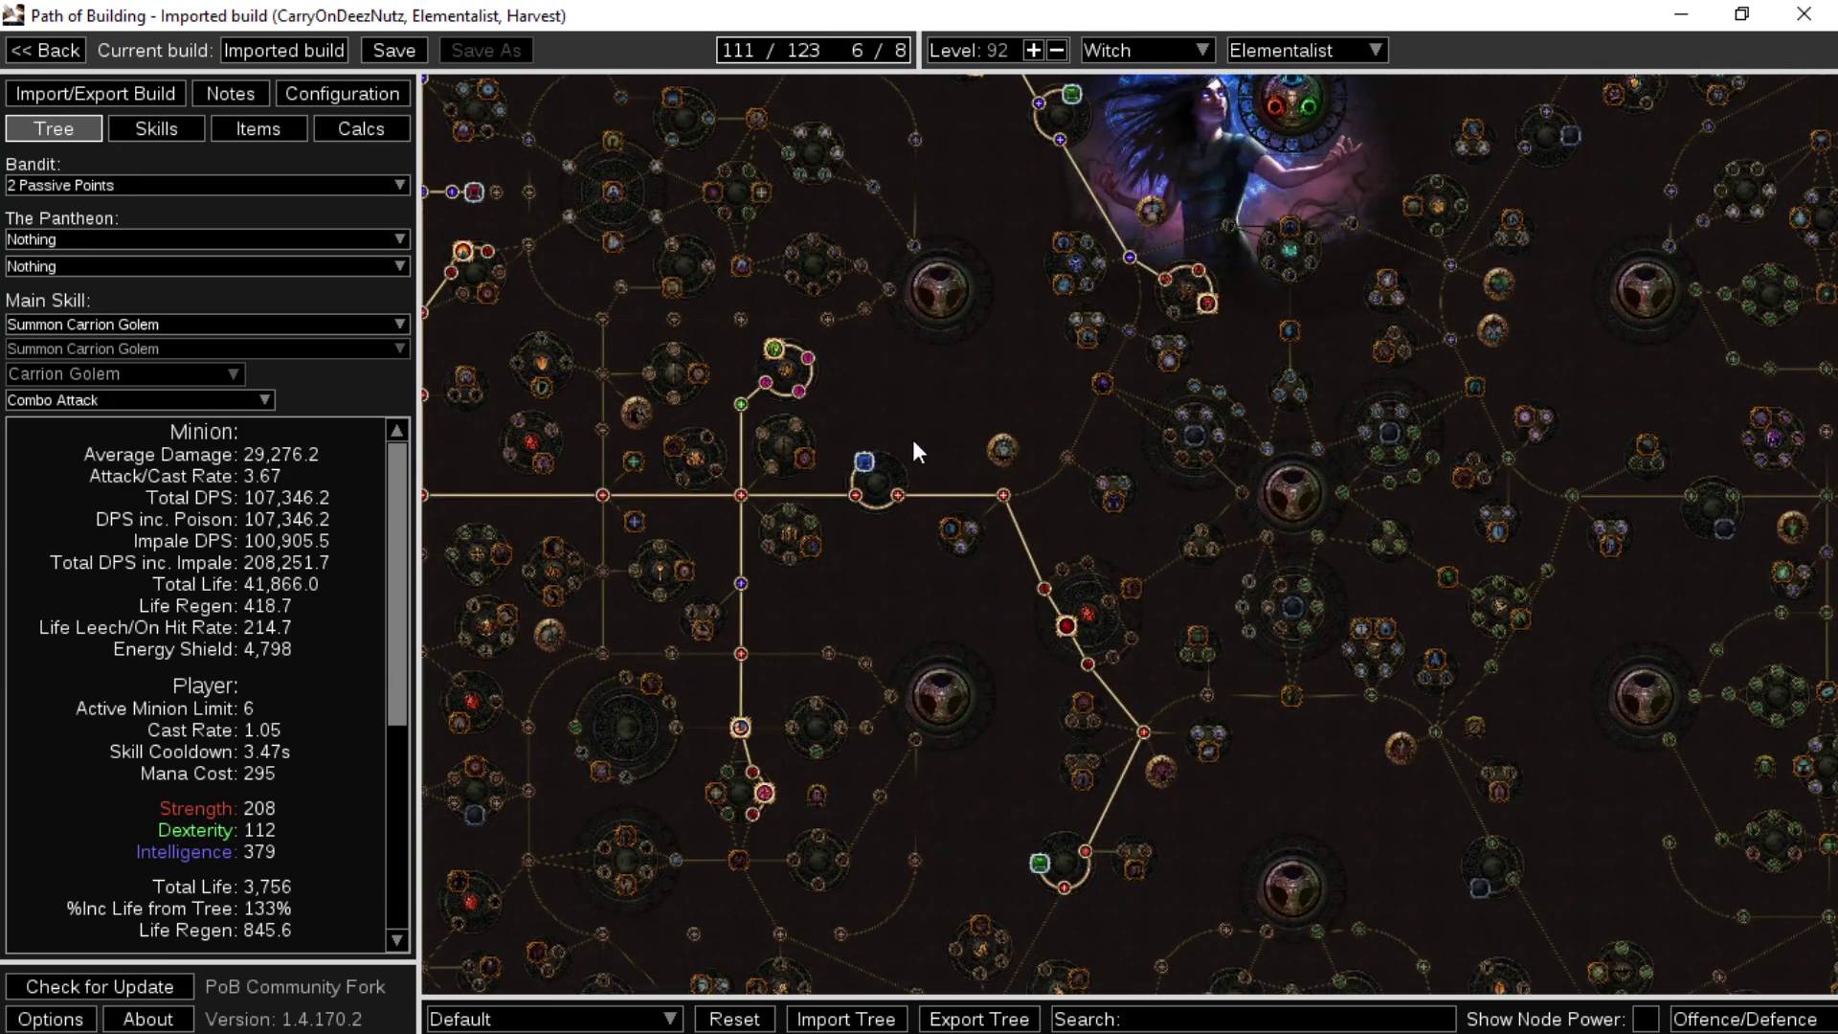
left_click(736, 861)
left_click(1110, 603)
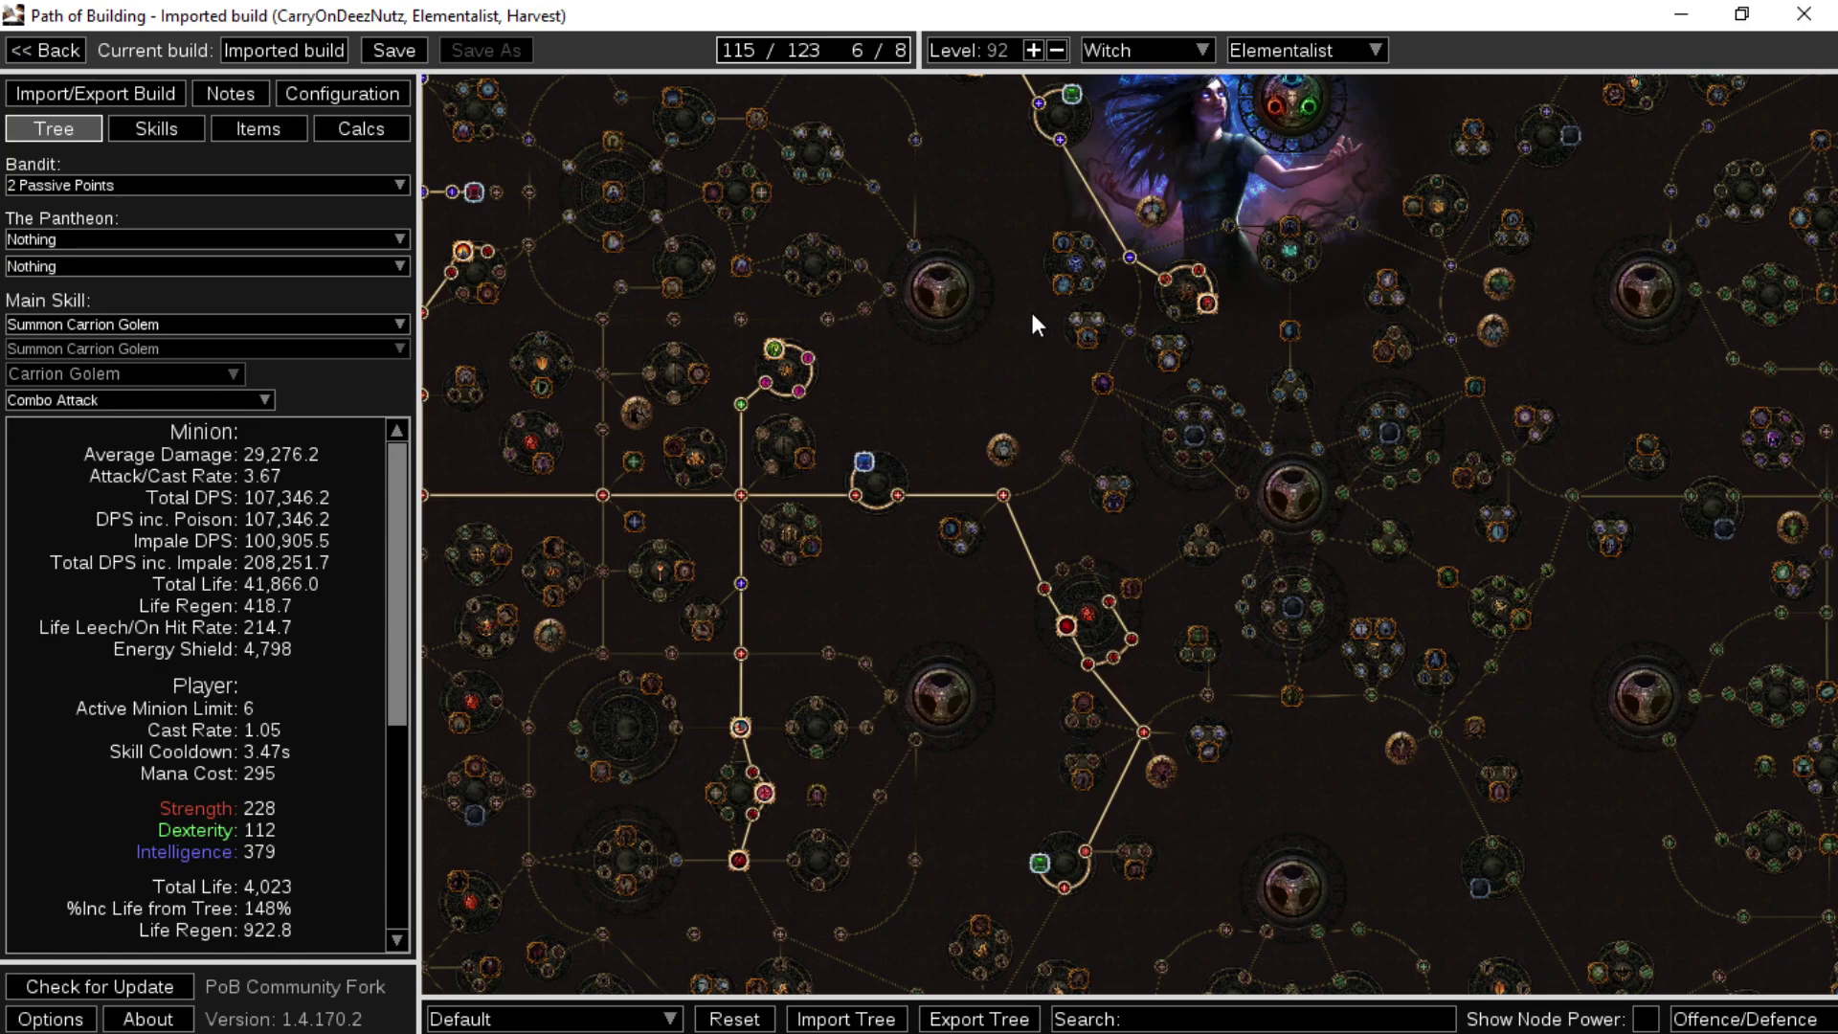
- Swap the Minion Life node for a player Life node
left_click_drag(1032, 314, 1071, 692)
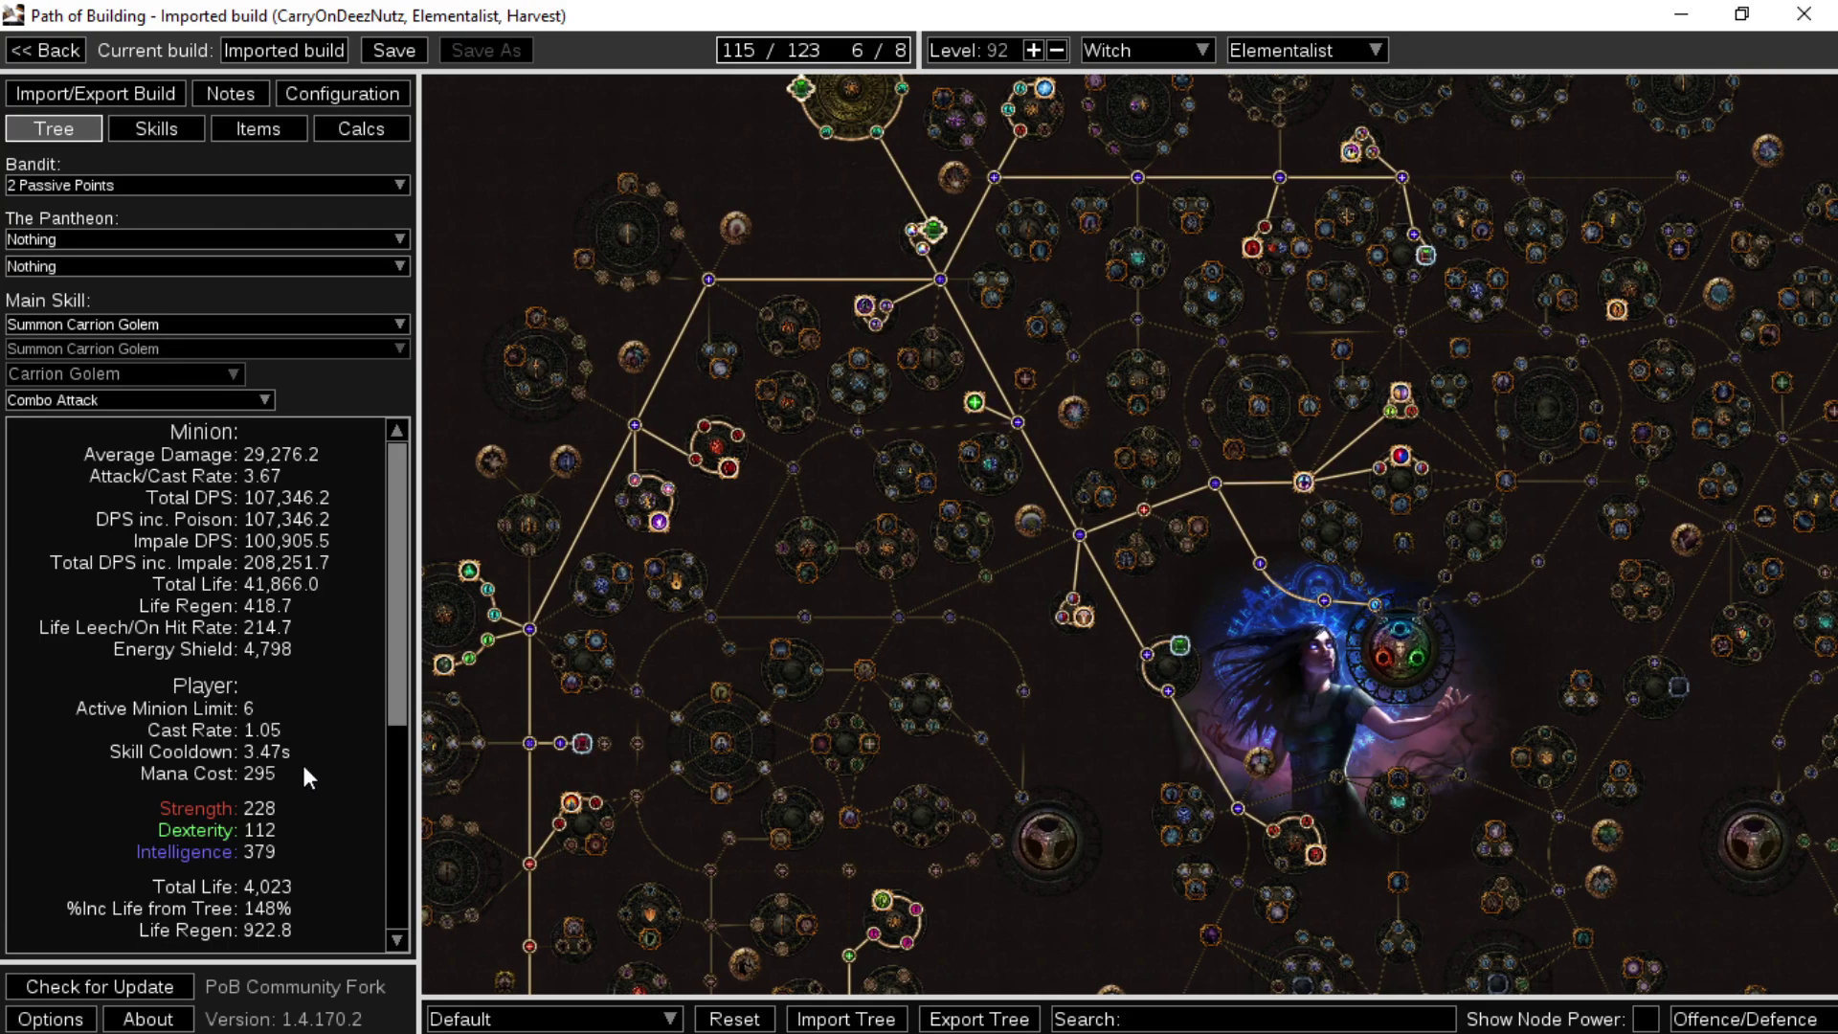
left_click_drag(968, 643, 896, 691)
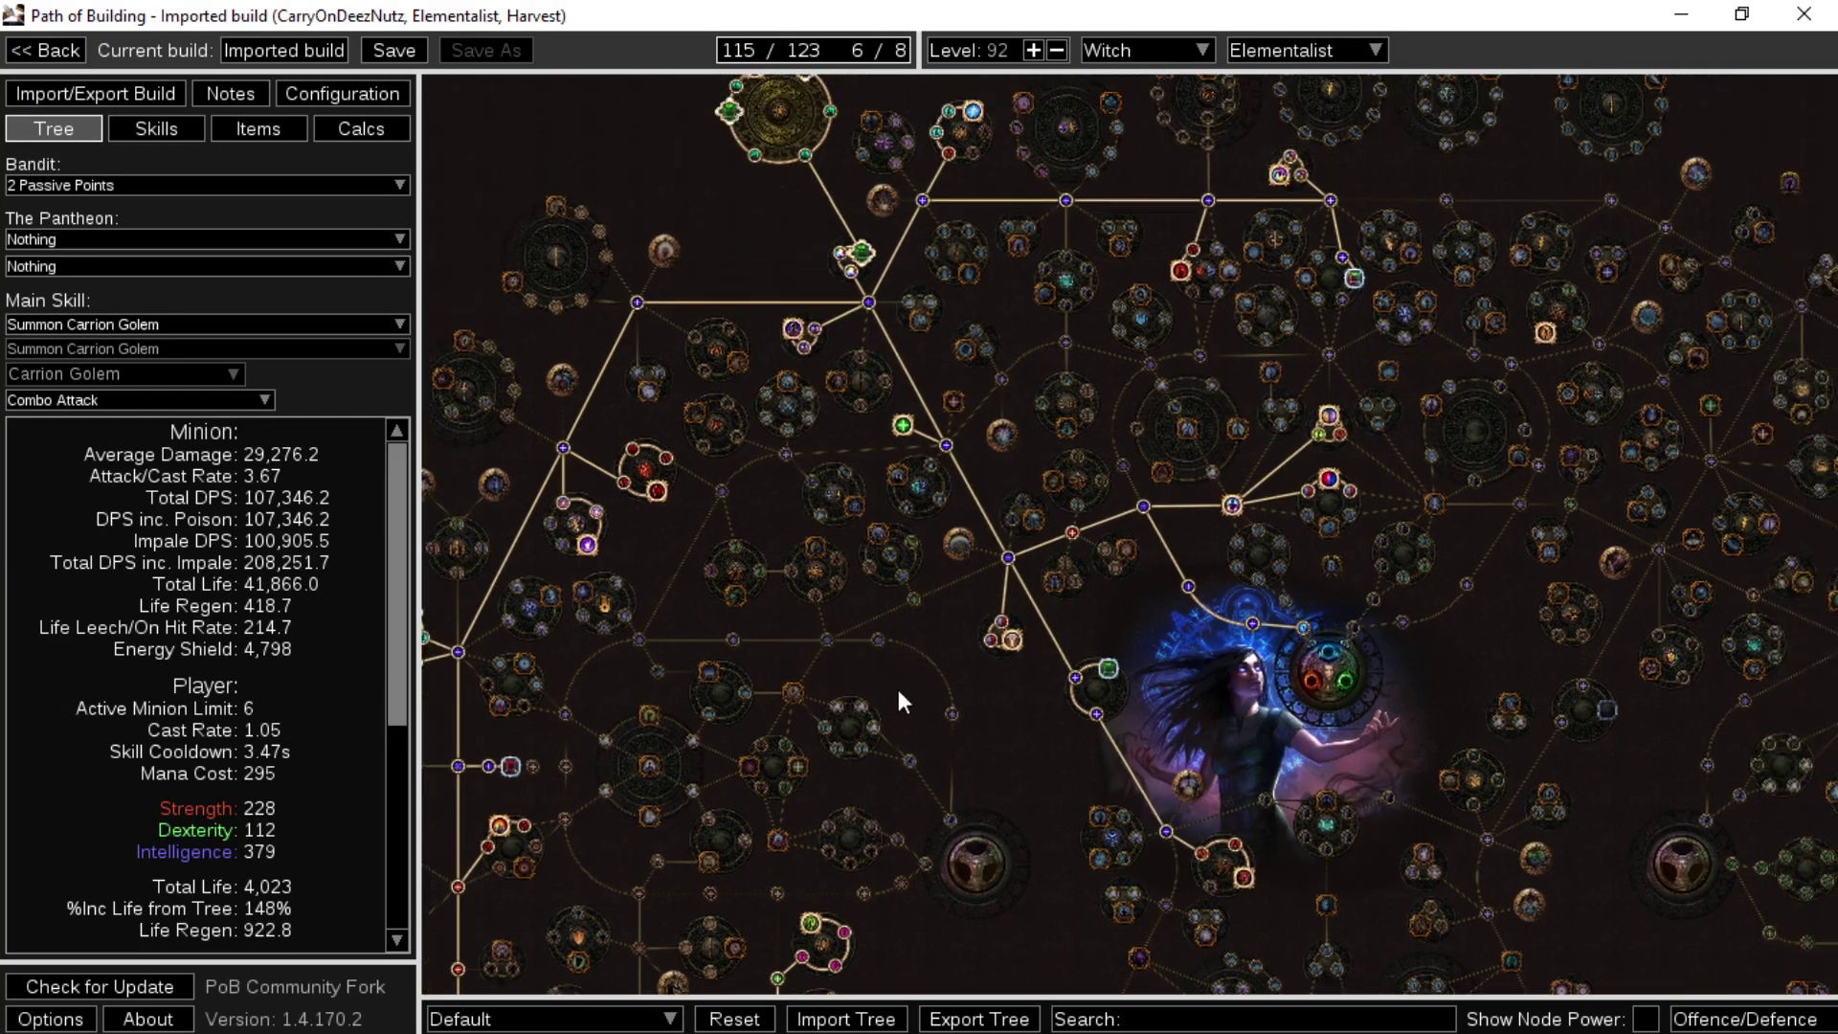
left_click(1351, 528)
left_click(1203, 386)
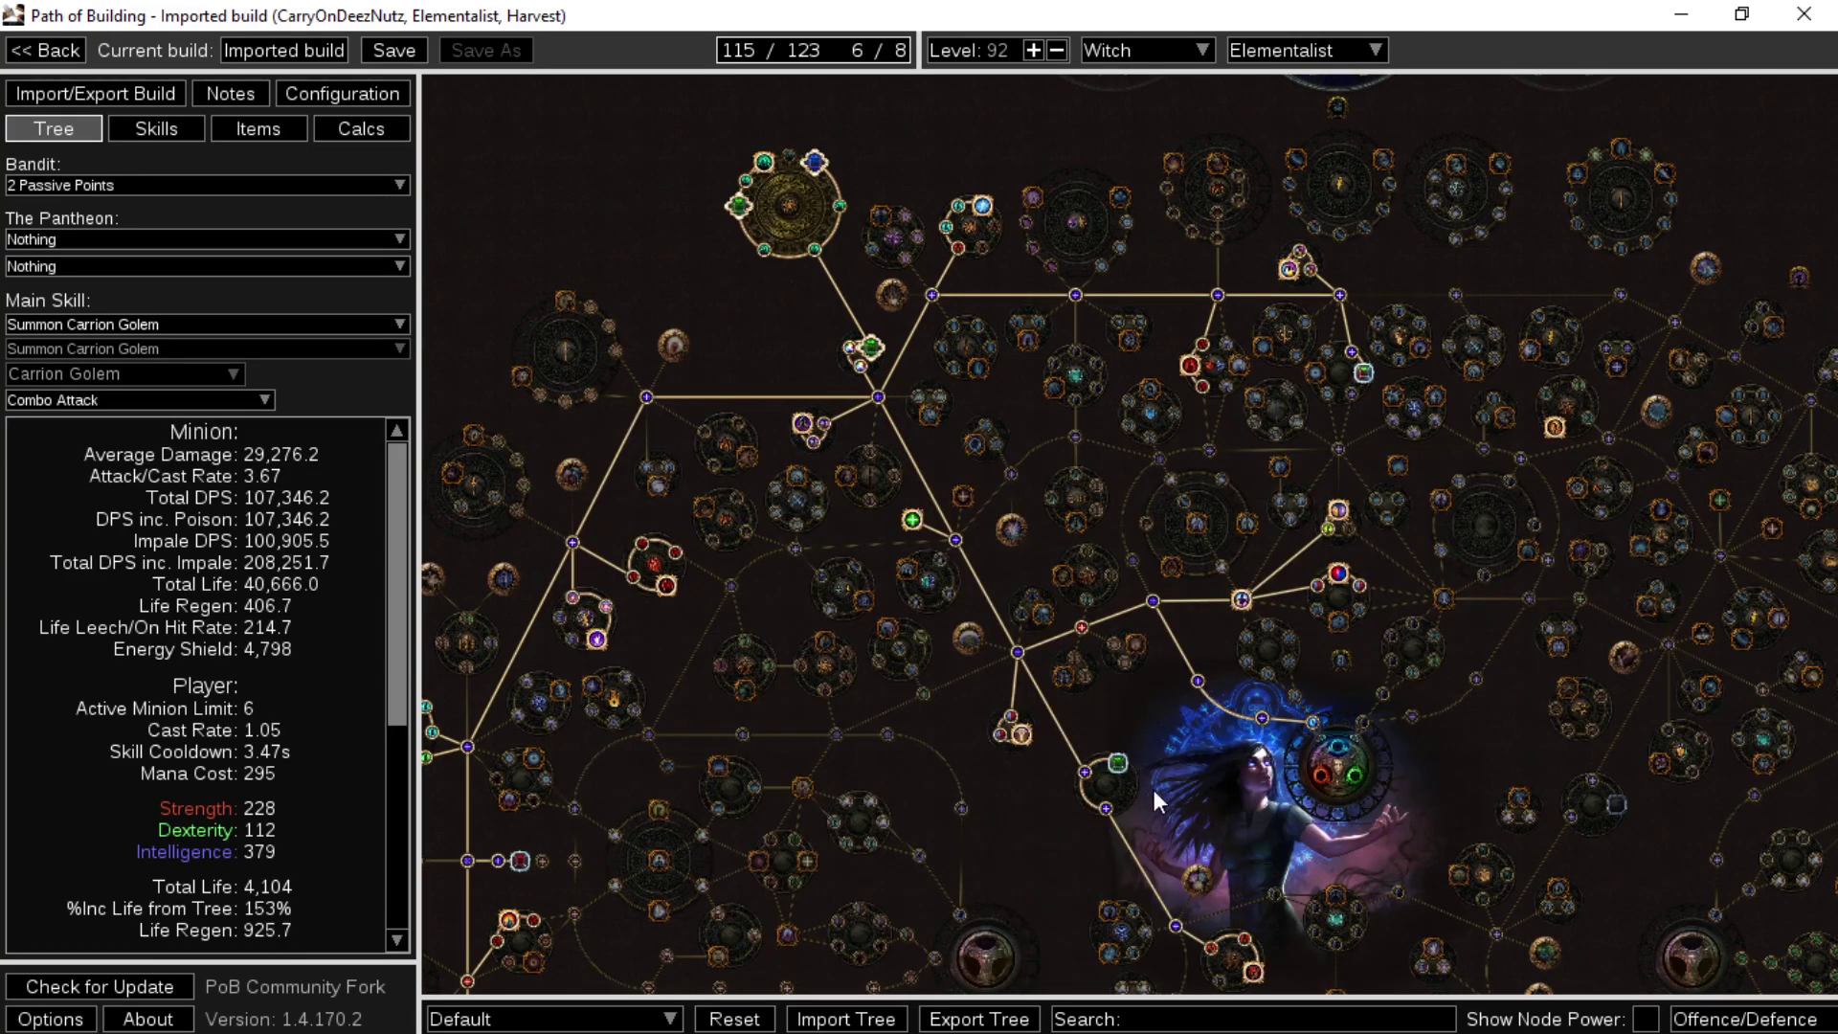
- Try the Minion Life and Physical Damage Reduction node, then refund it again
left_click_drag(1168, 766, 1237, 359)
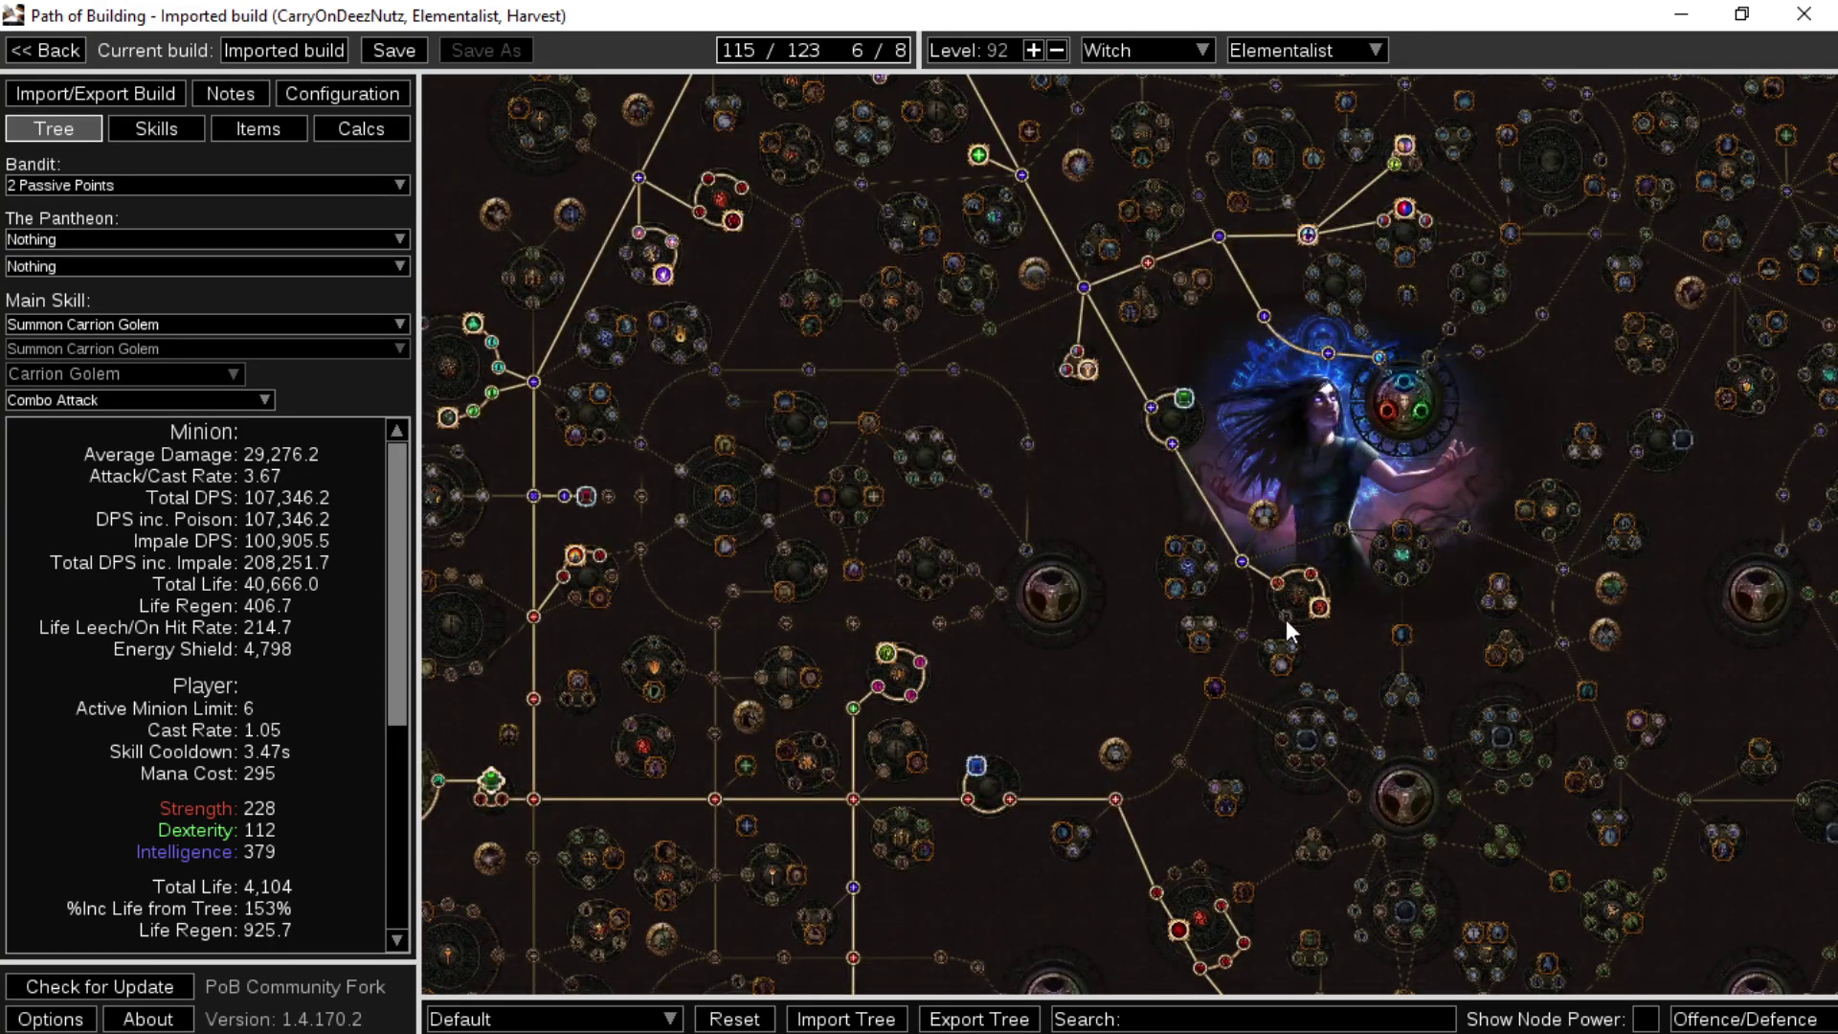
mouse_move(1287, 619)
left_click_drag(1197, 615, 1168, 325)
left_click_drag(978, 731, 1054, 576)
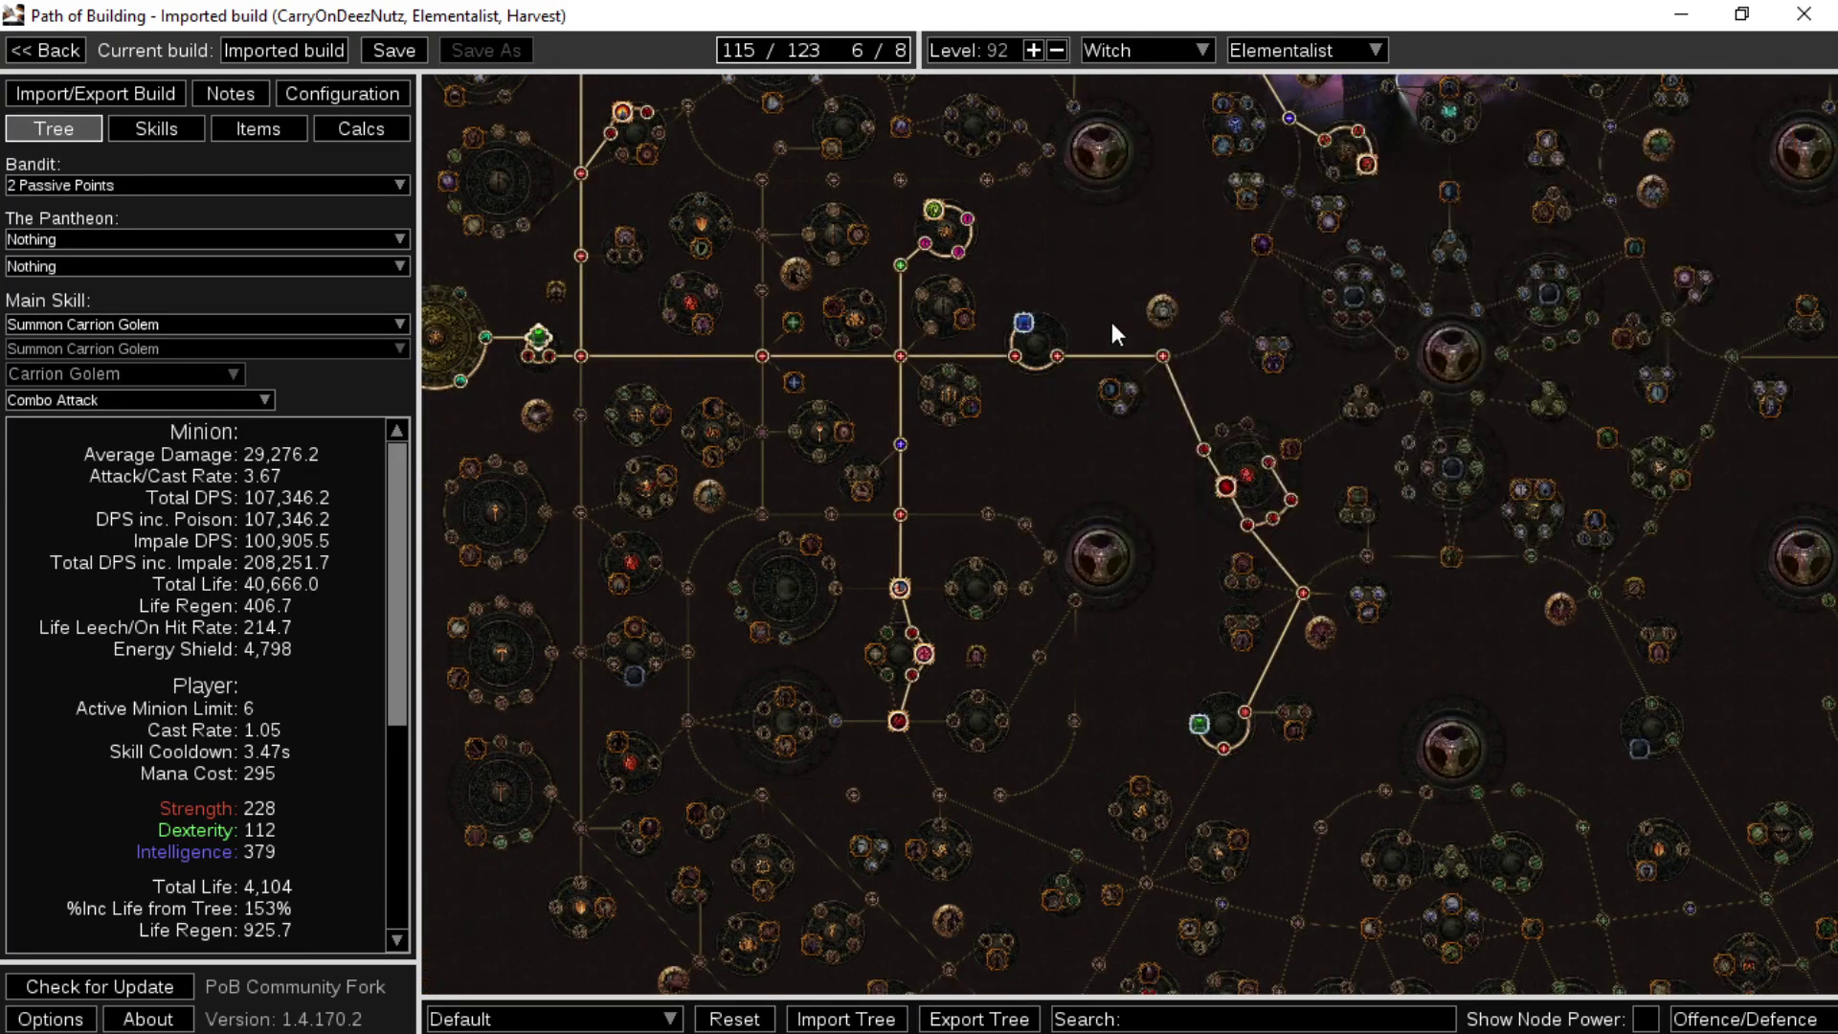
left_click_drag(1117, 303, 1025, 617)
left_click(1265, 451)
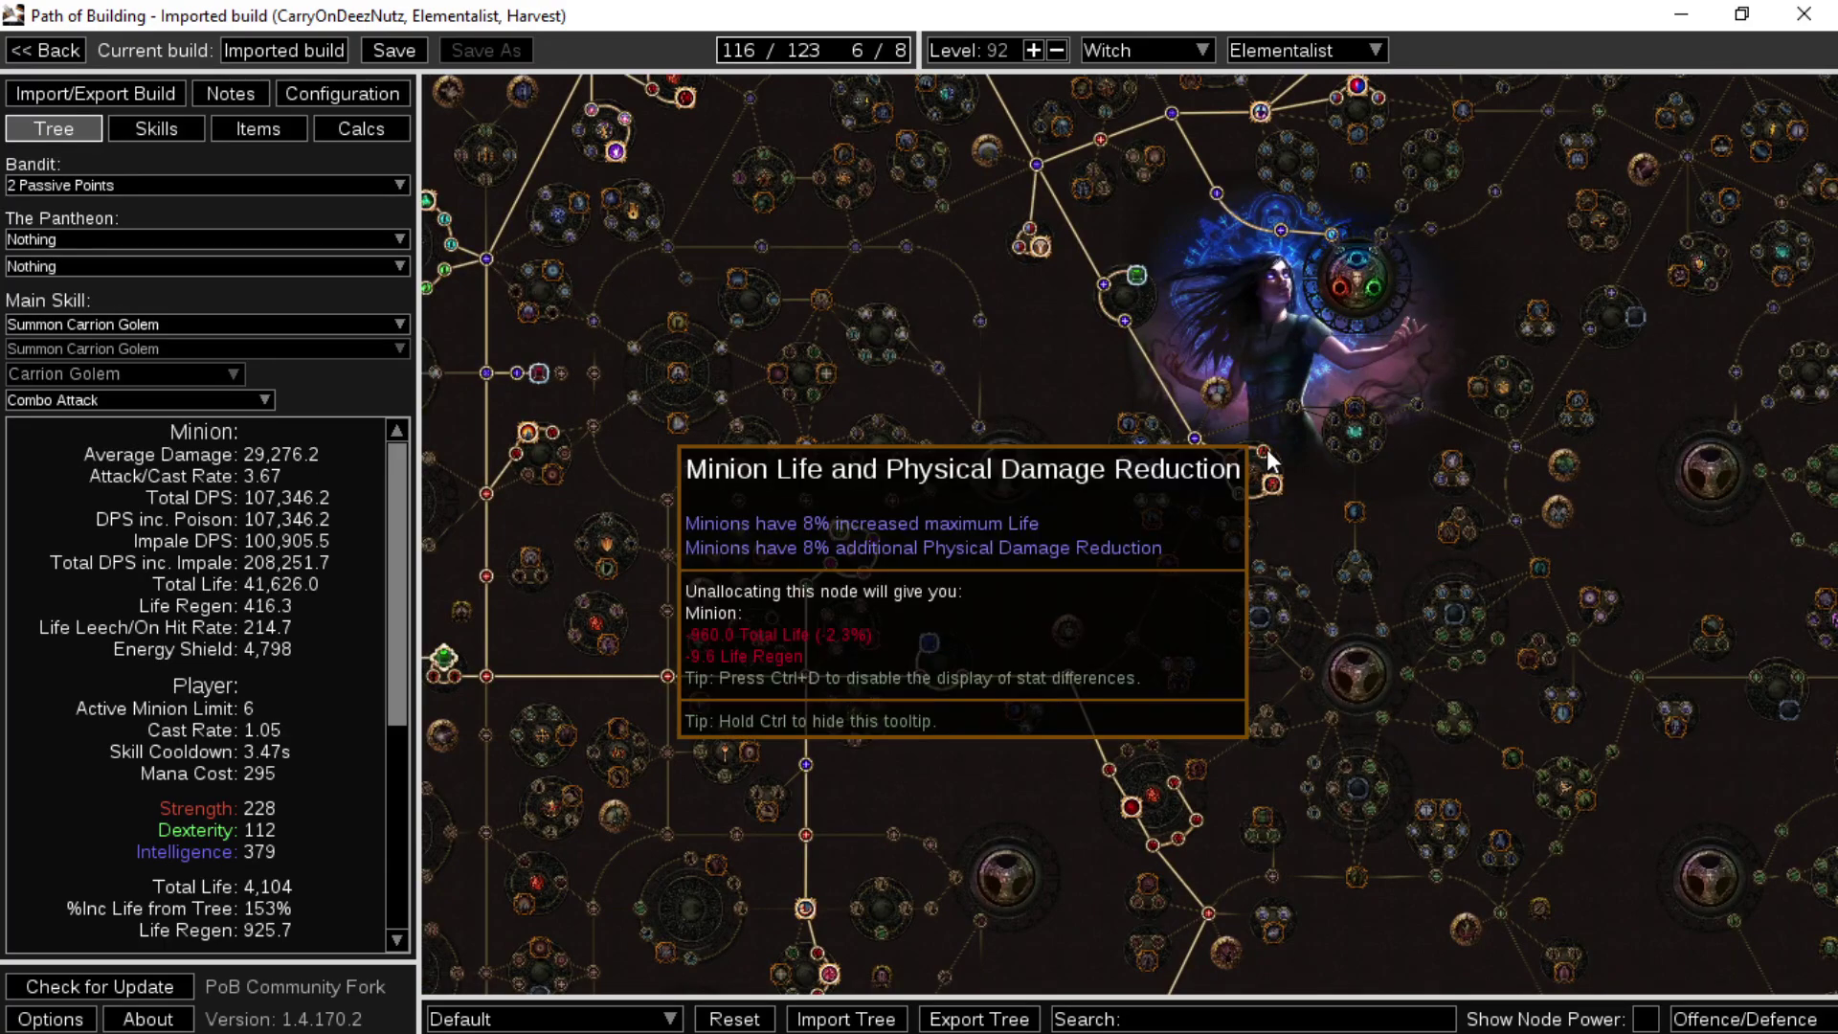
left_click(1265, 451)
left_click_drag(1044, 515, 1348, 383)
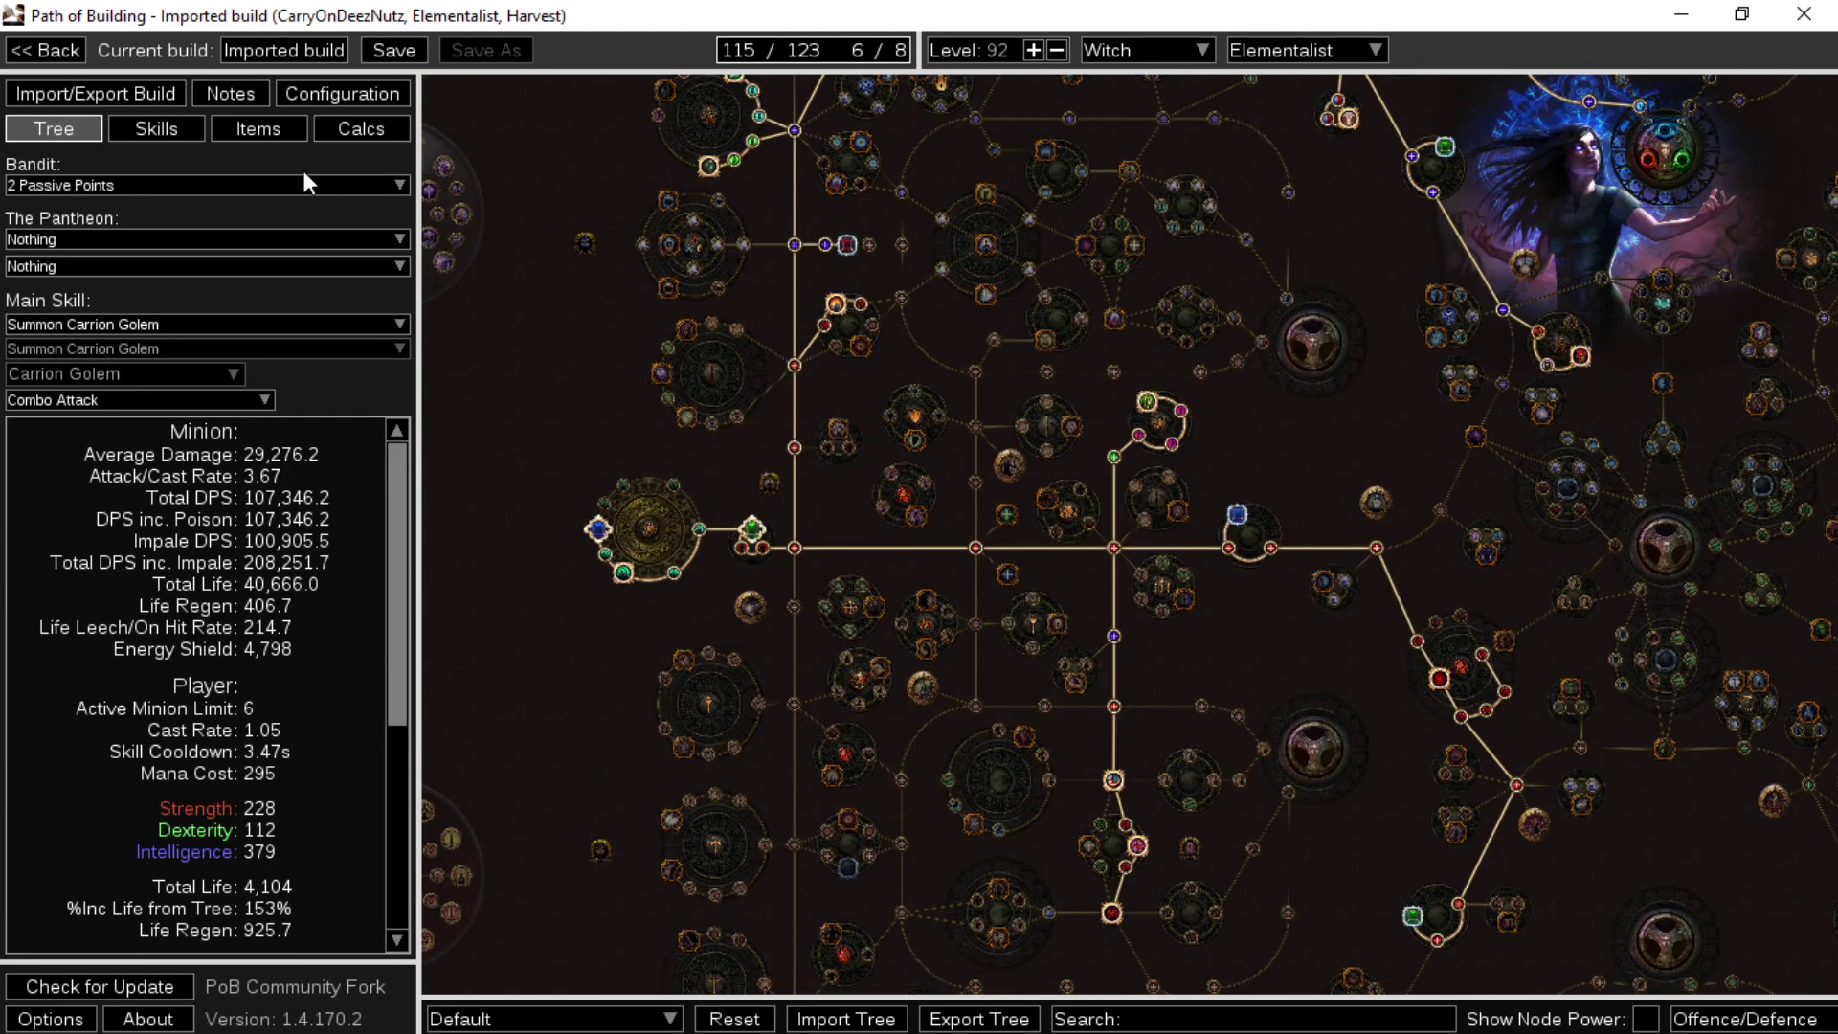
left_click(241, 136)
left_click(199, 136)
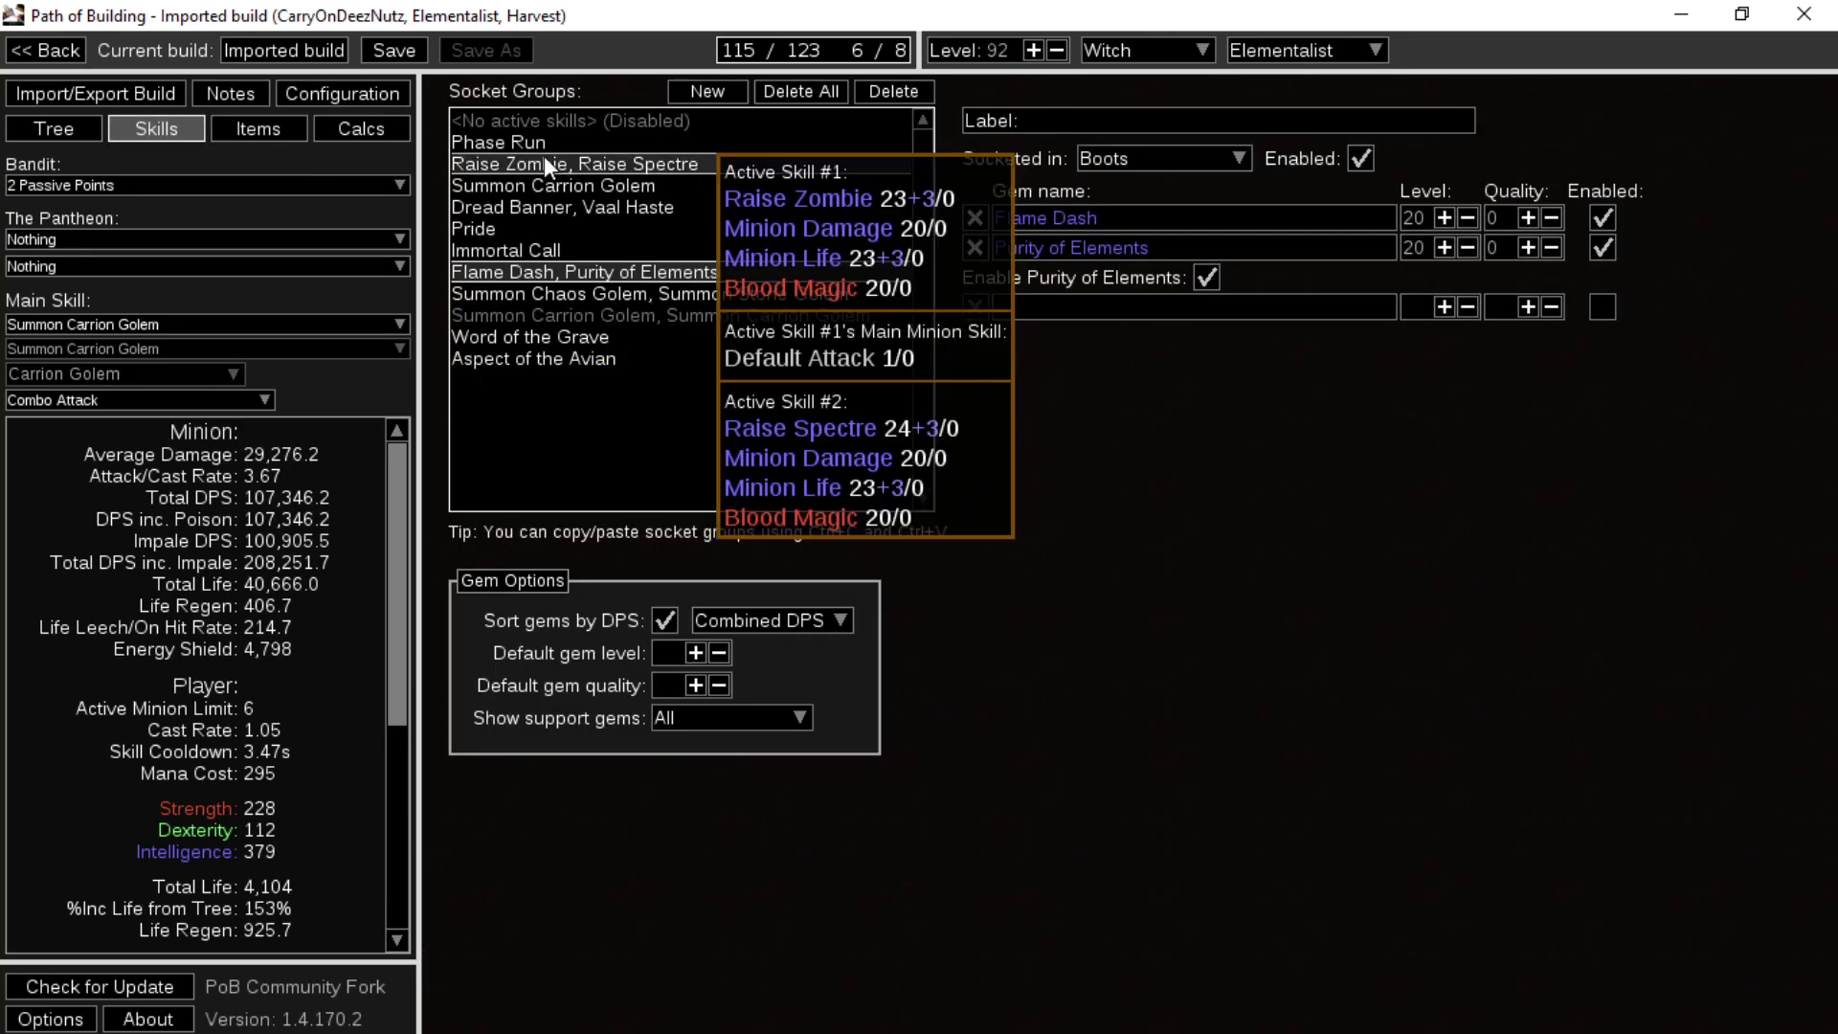
left_click(594, 165)
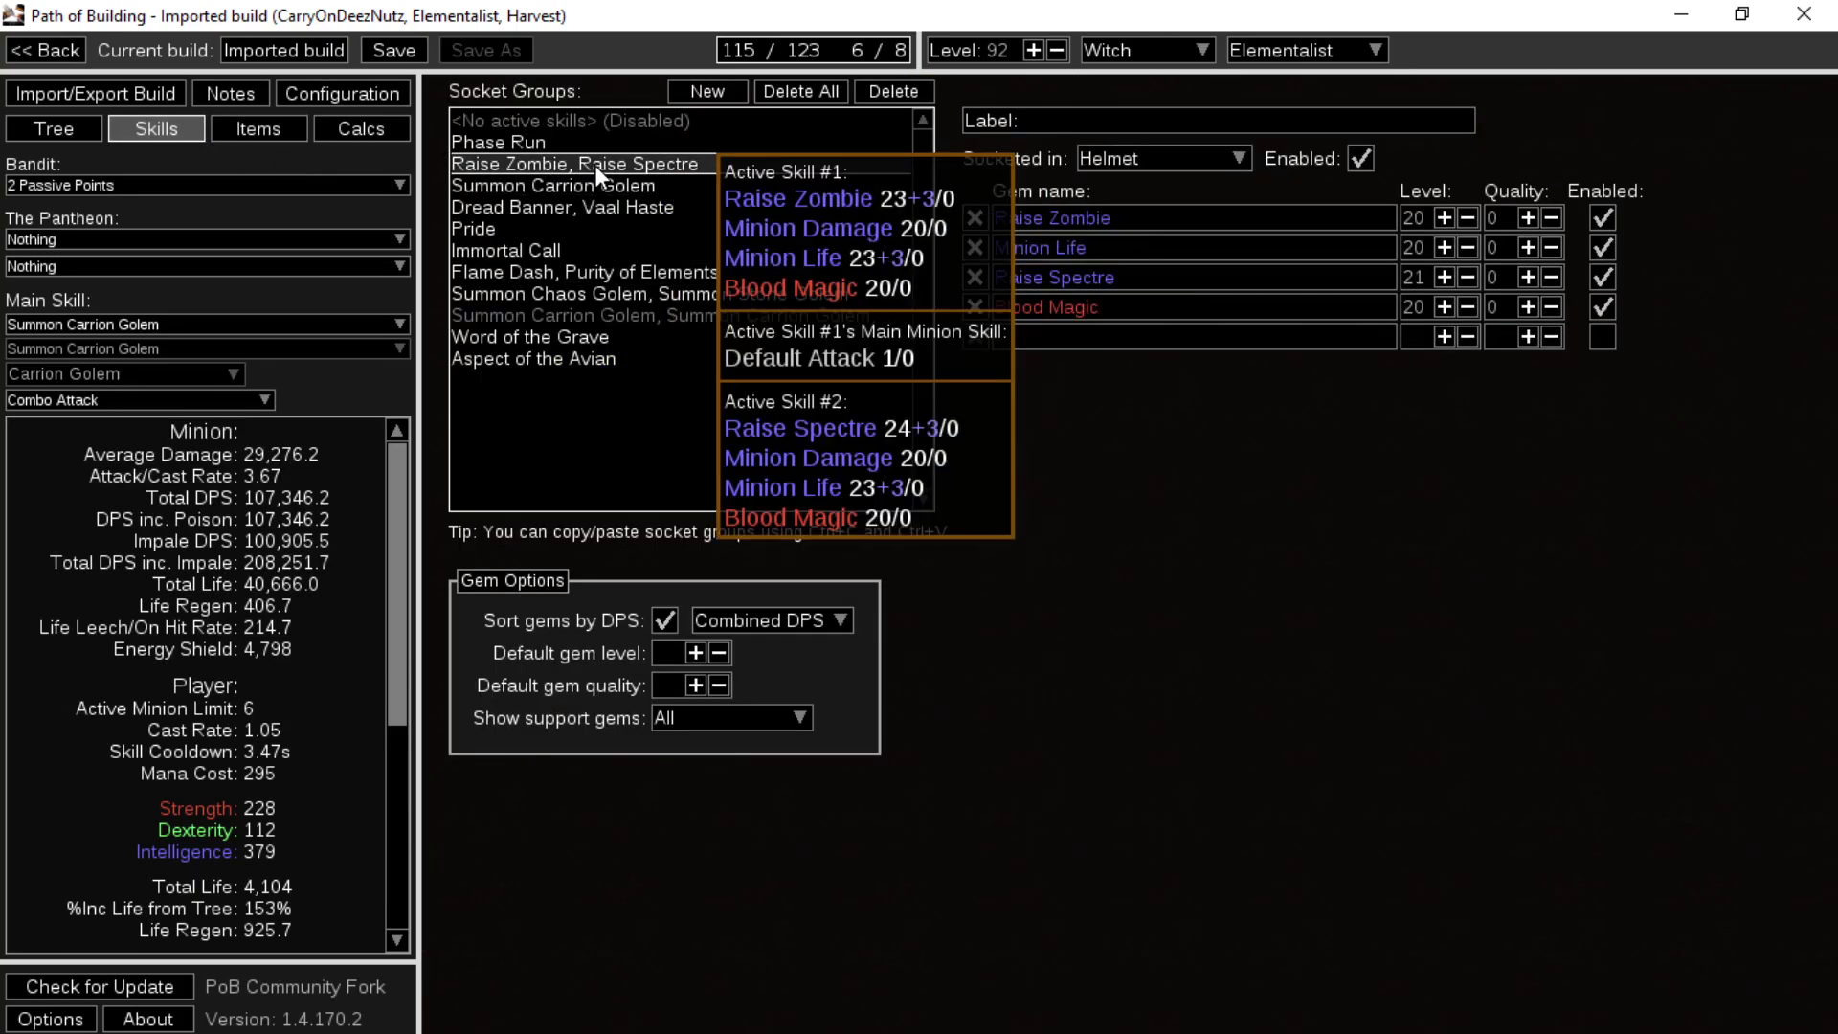
left_click(55, 134)
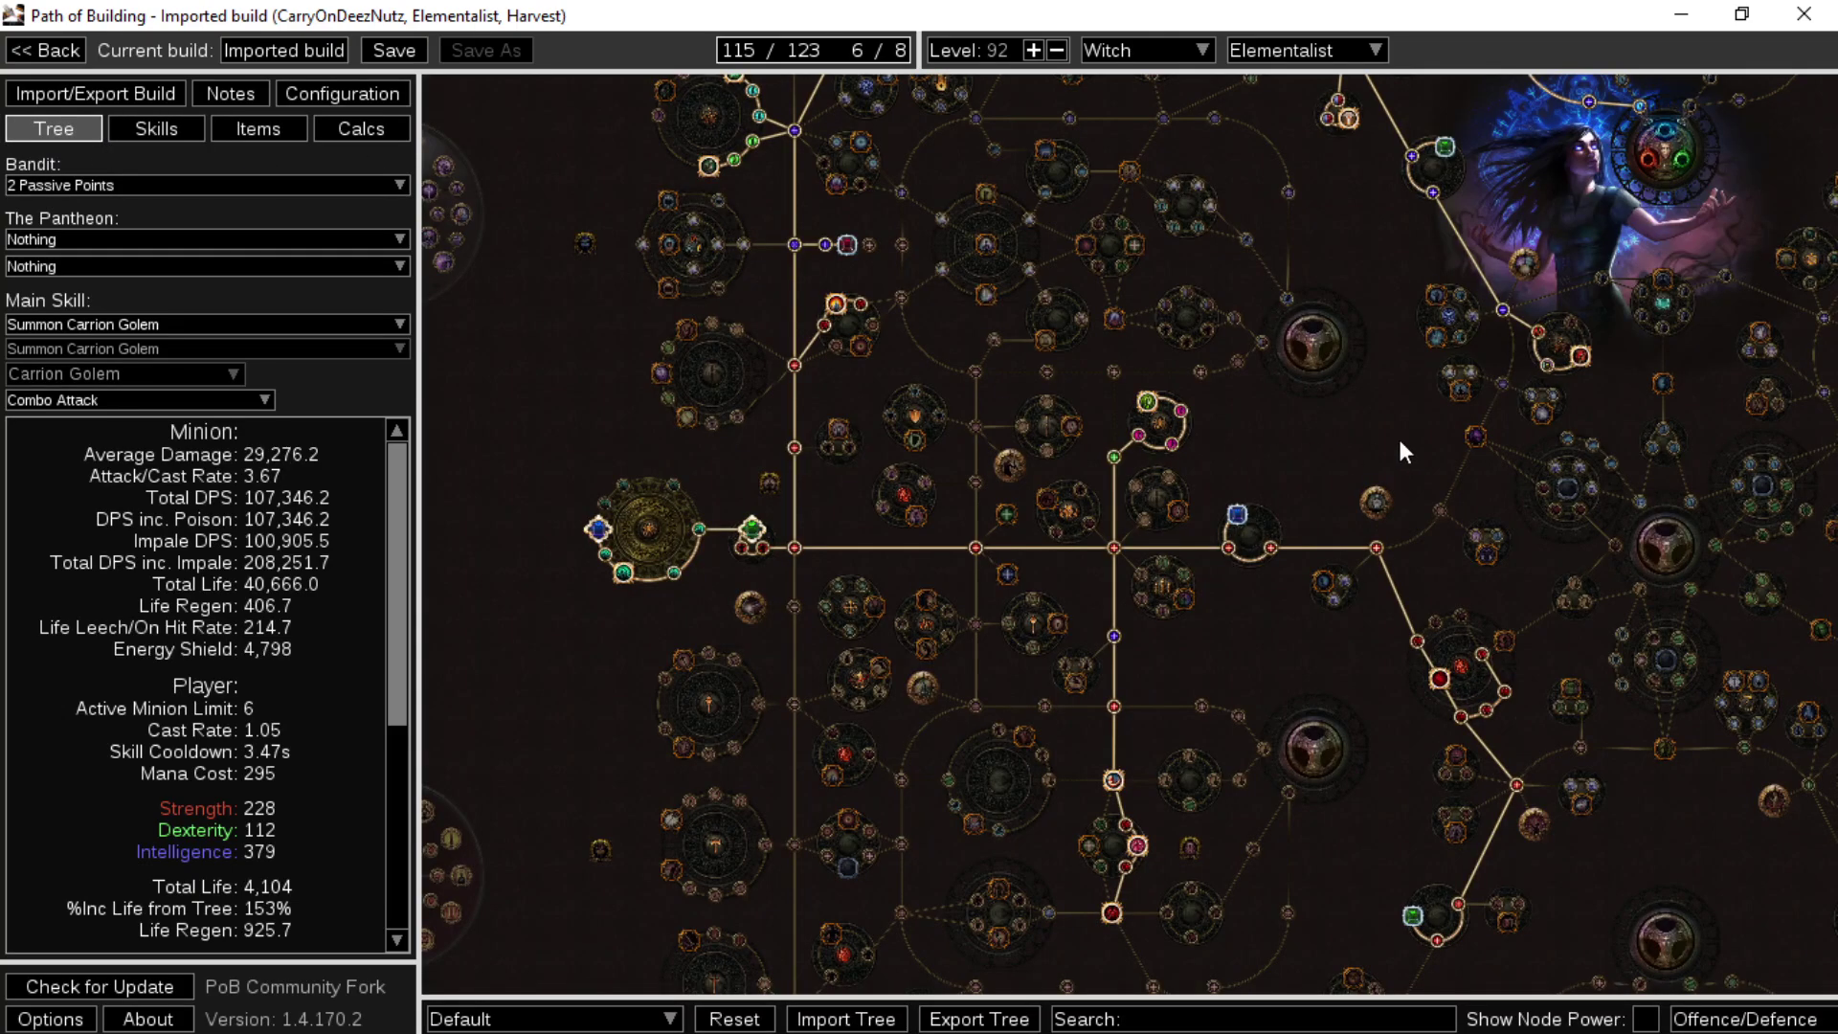
left_click_drag(1405, 440, 1140, 606)
left_click_drag(1139, 515, 922, 808)
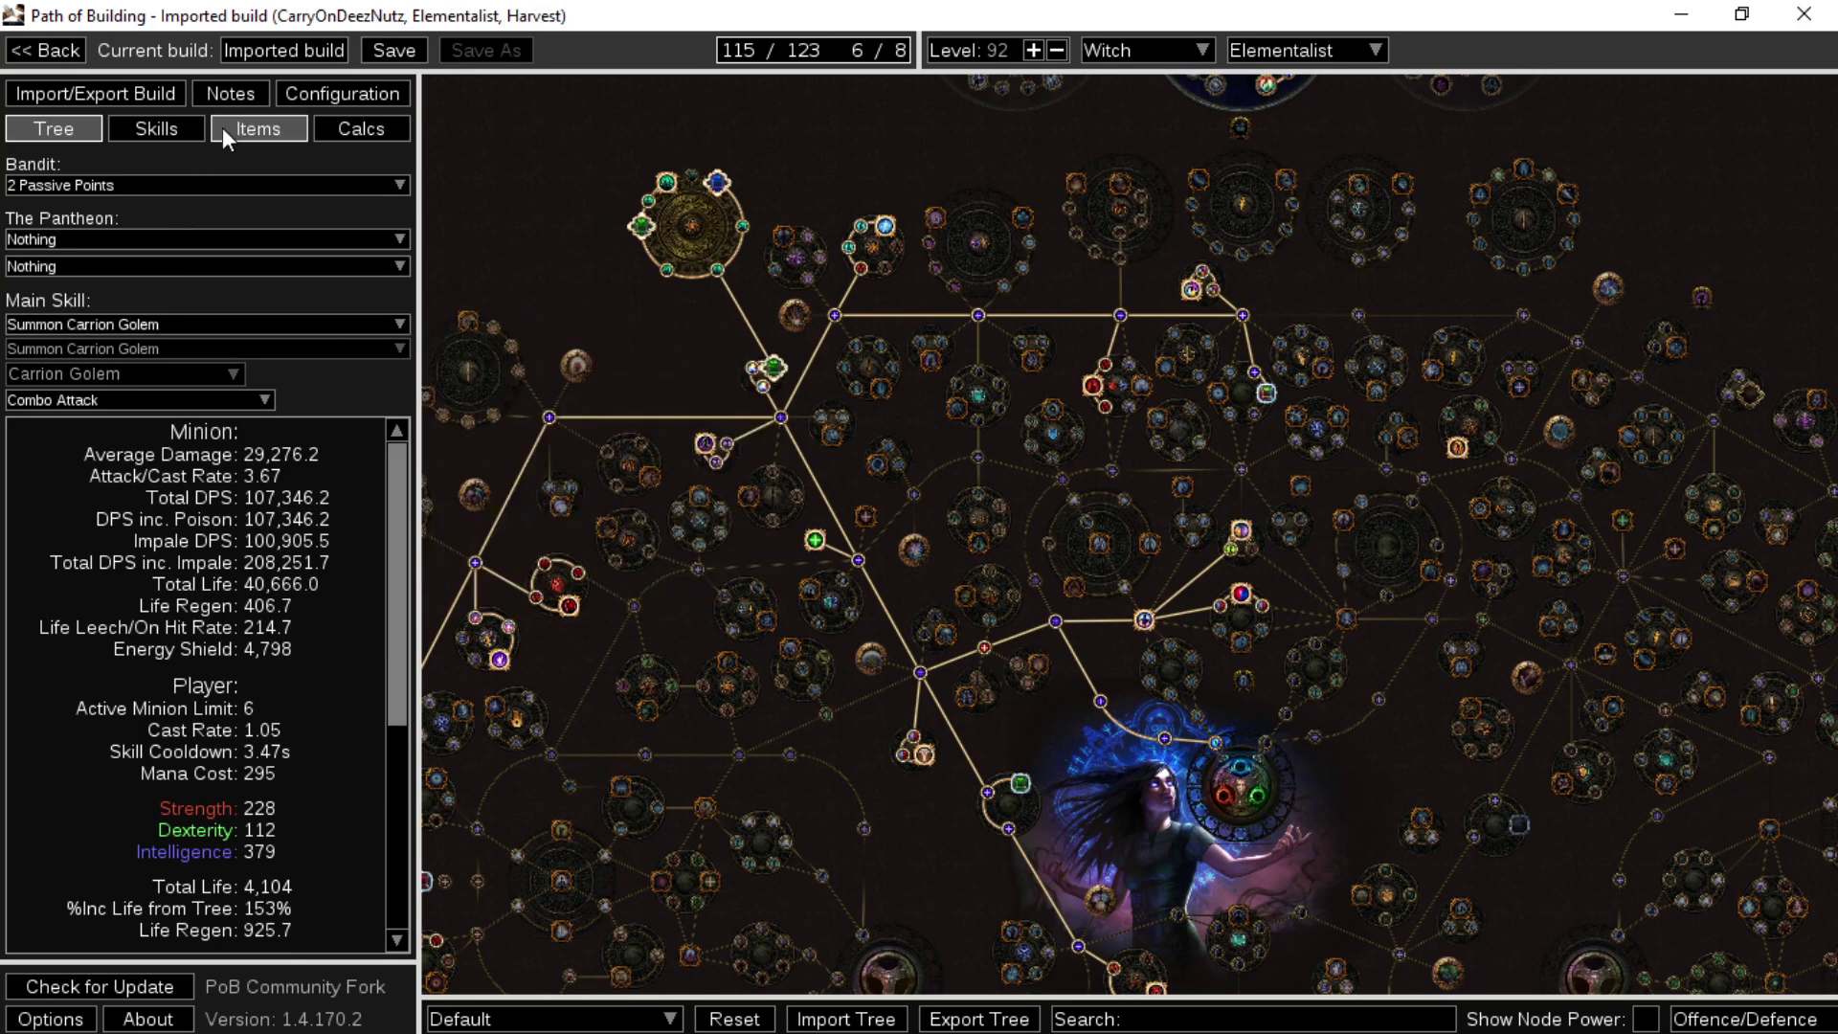
- Check the equipped items, then raise Summon Carrion Golem to level 21
left_click(254, 130)
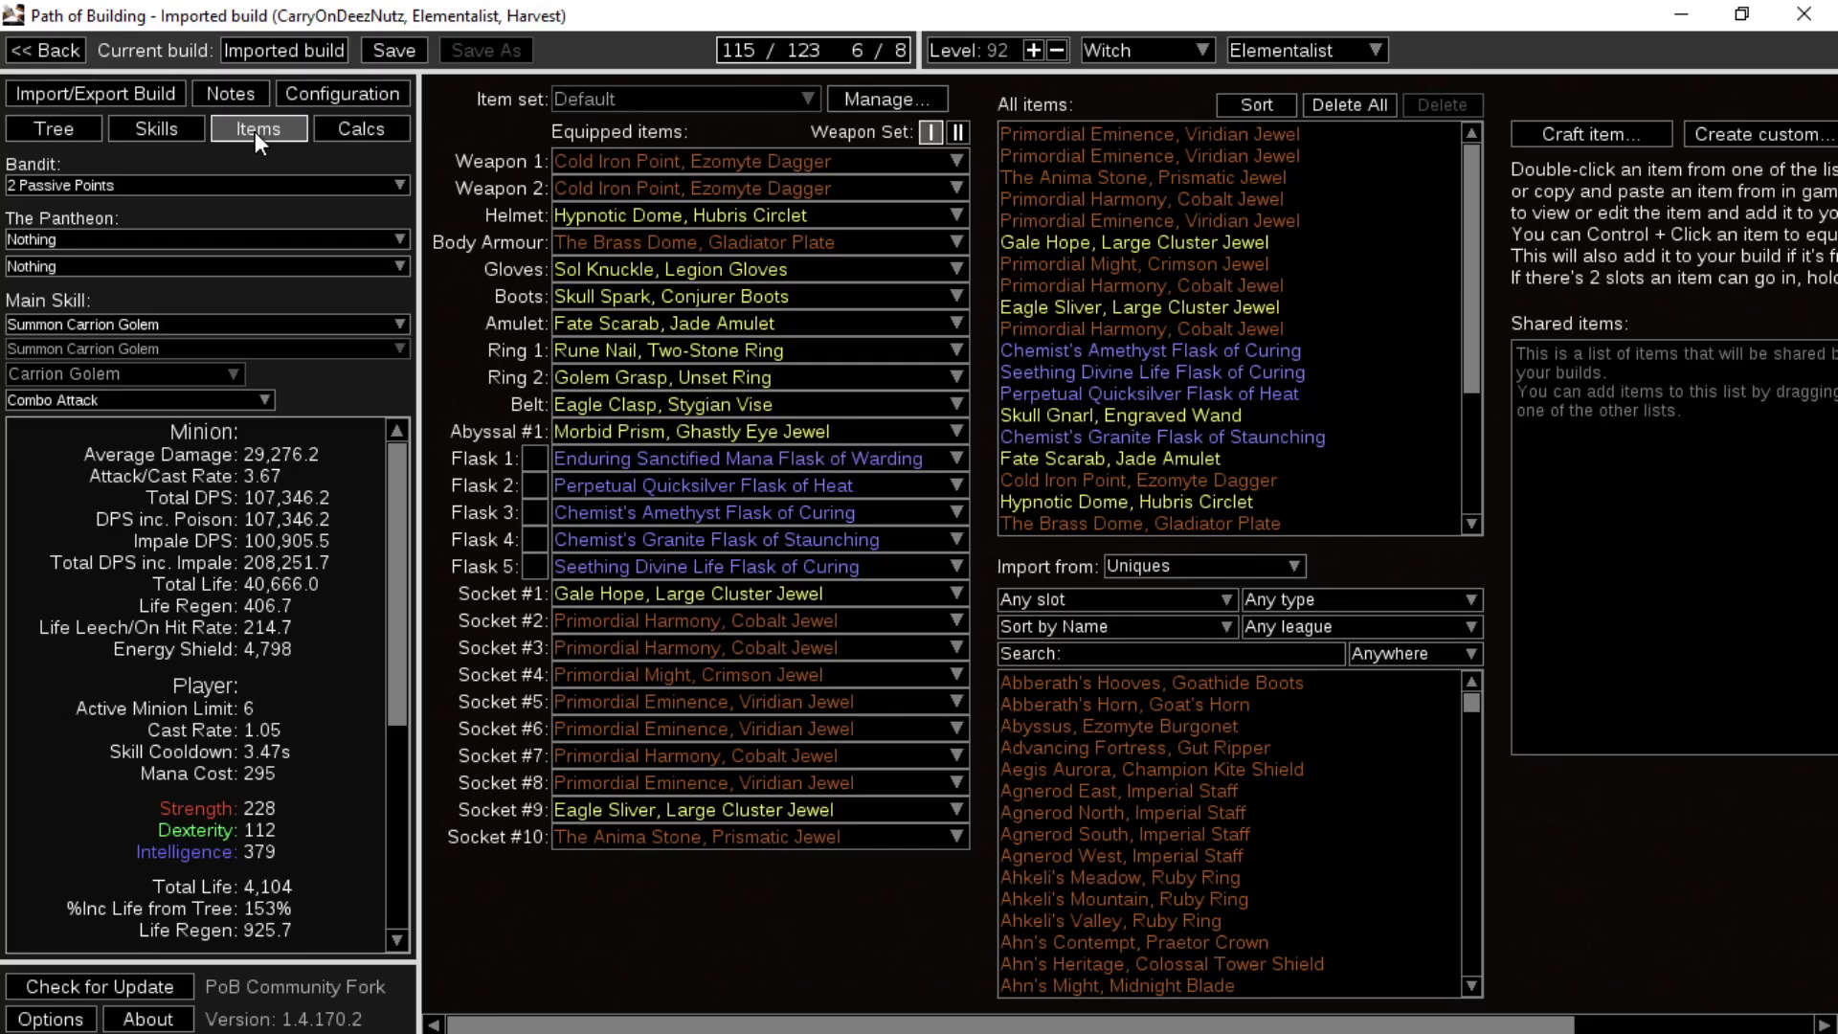
mouse_move(680, 594)
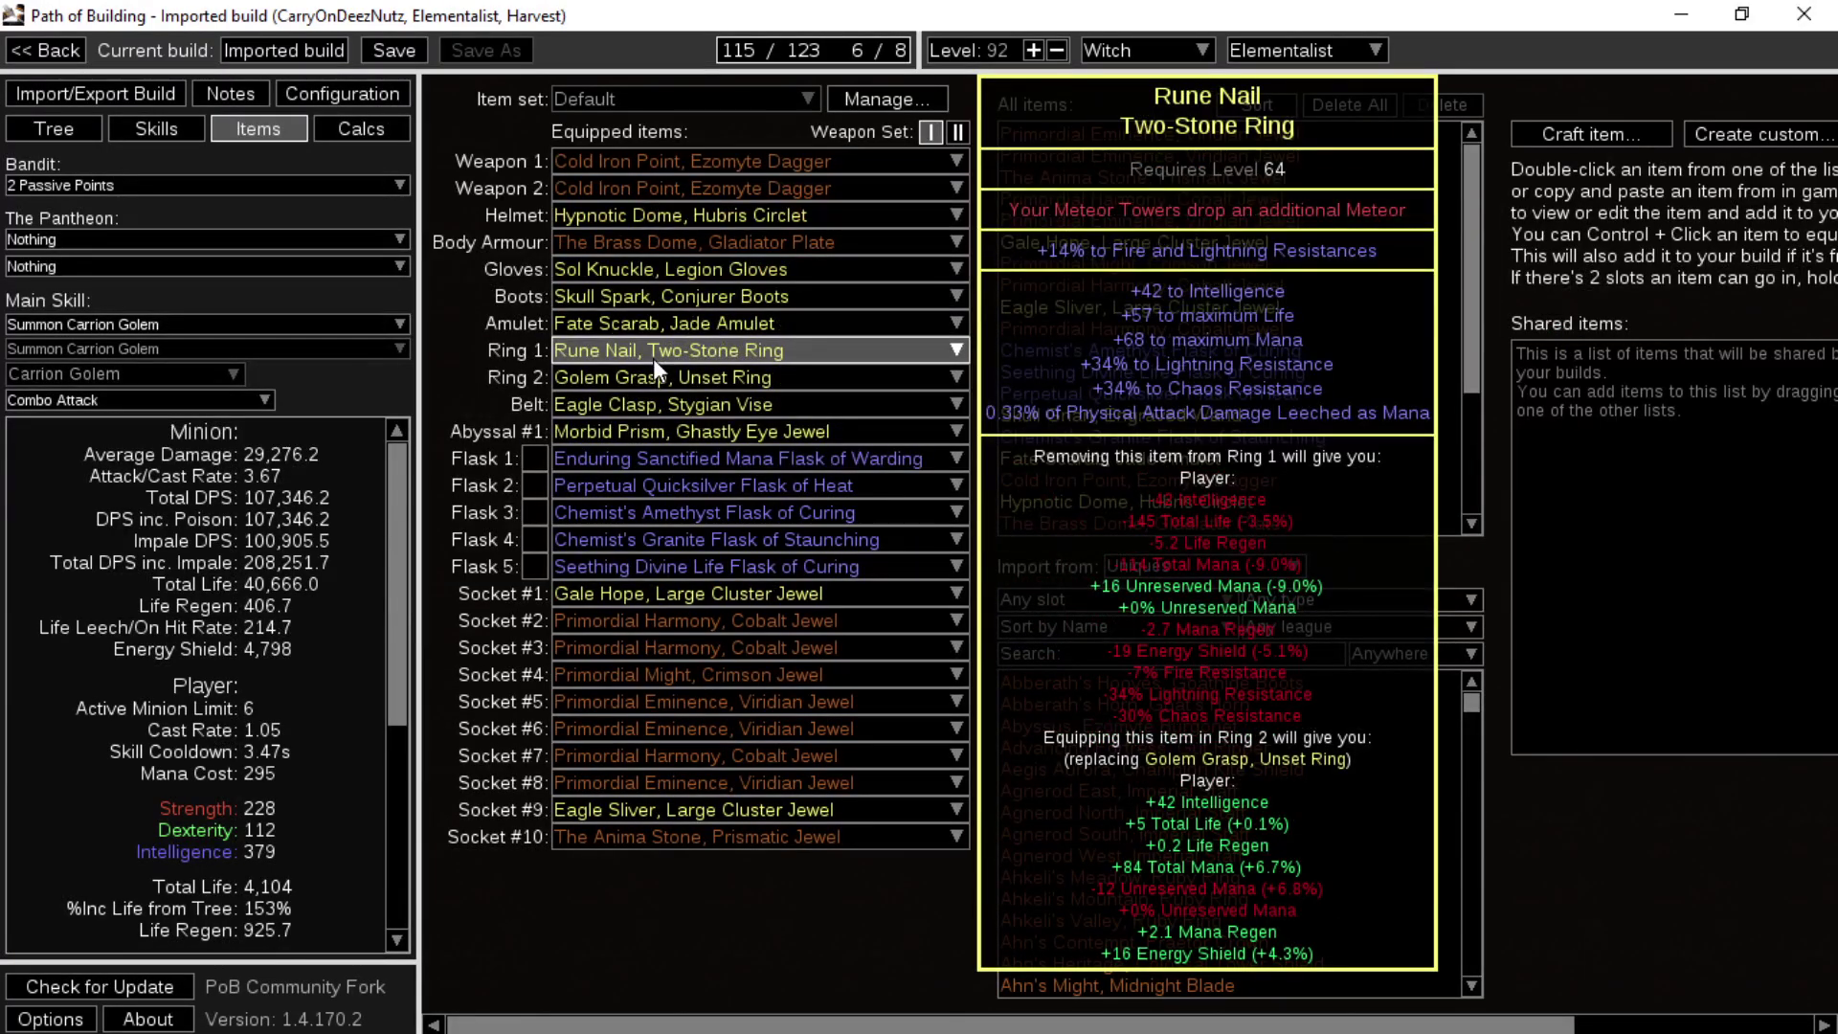
left_click(156, 143)
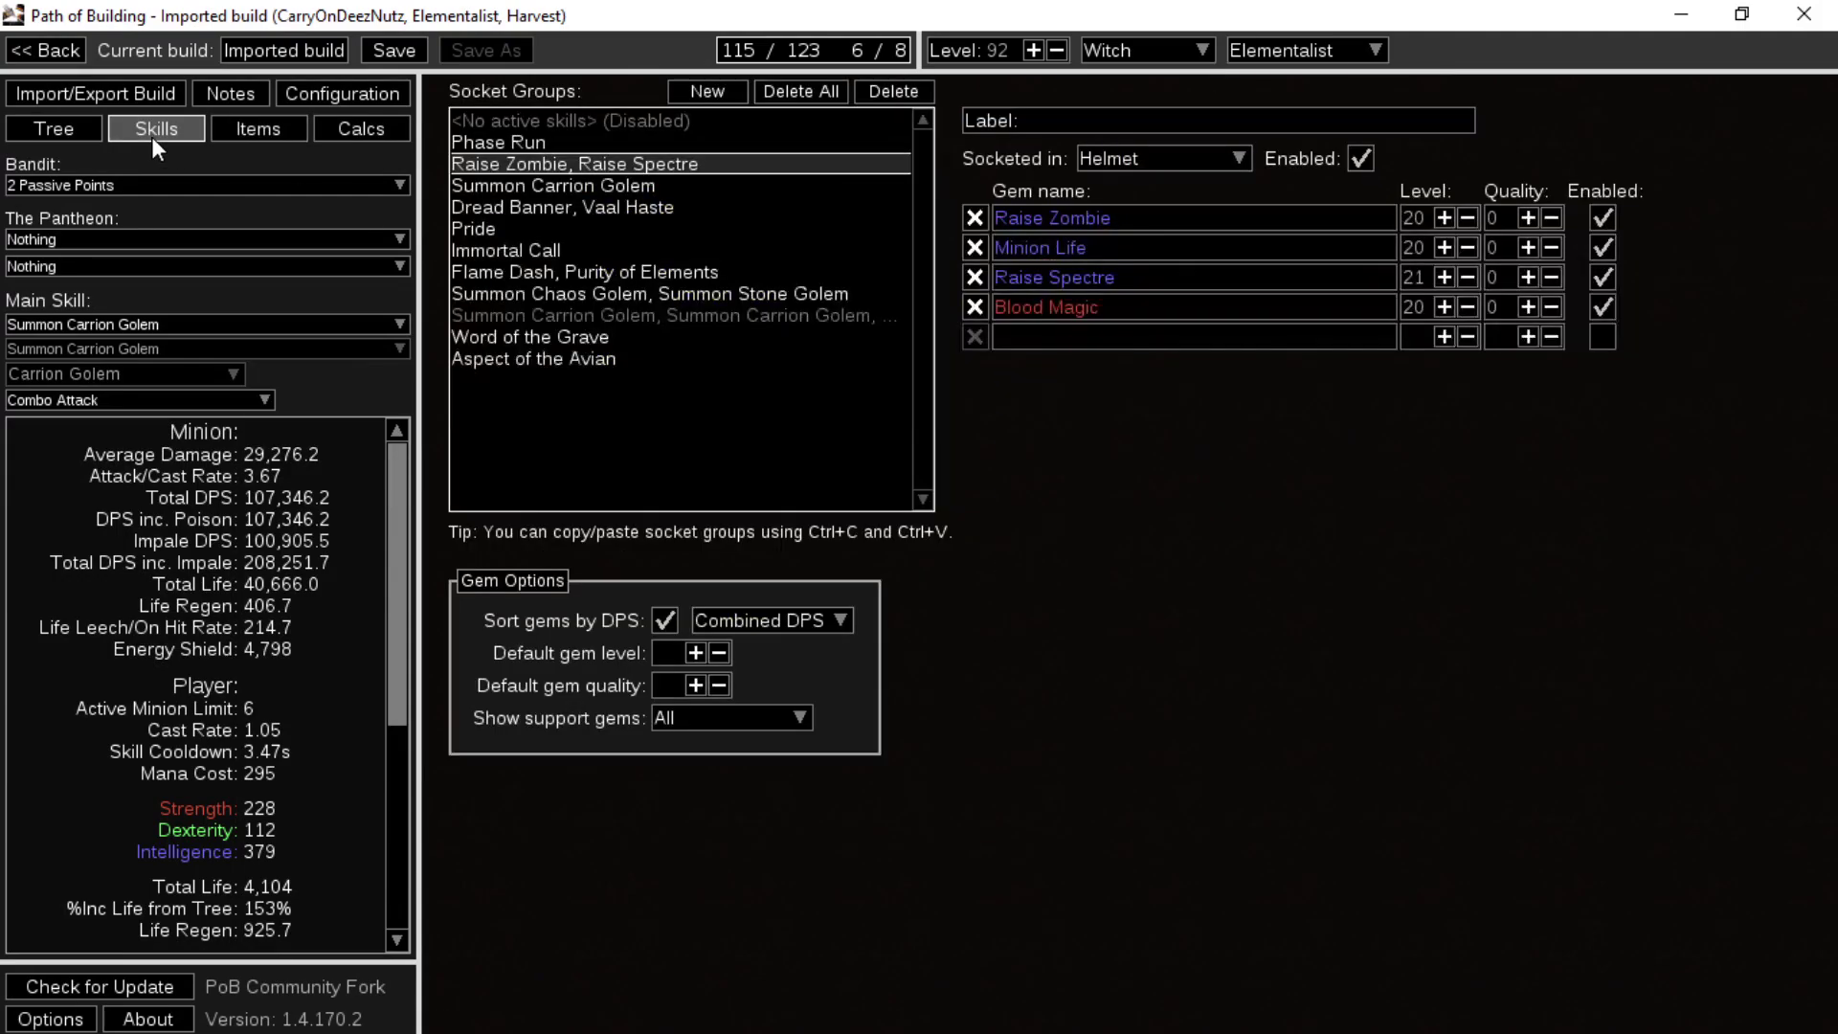
left_click(515, 184)
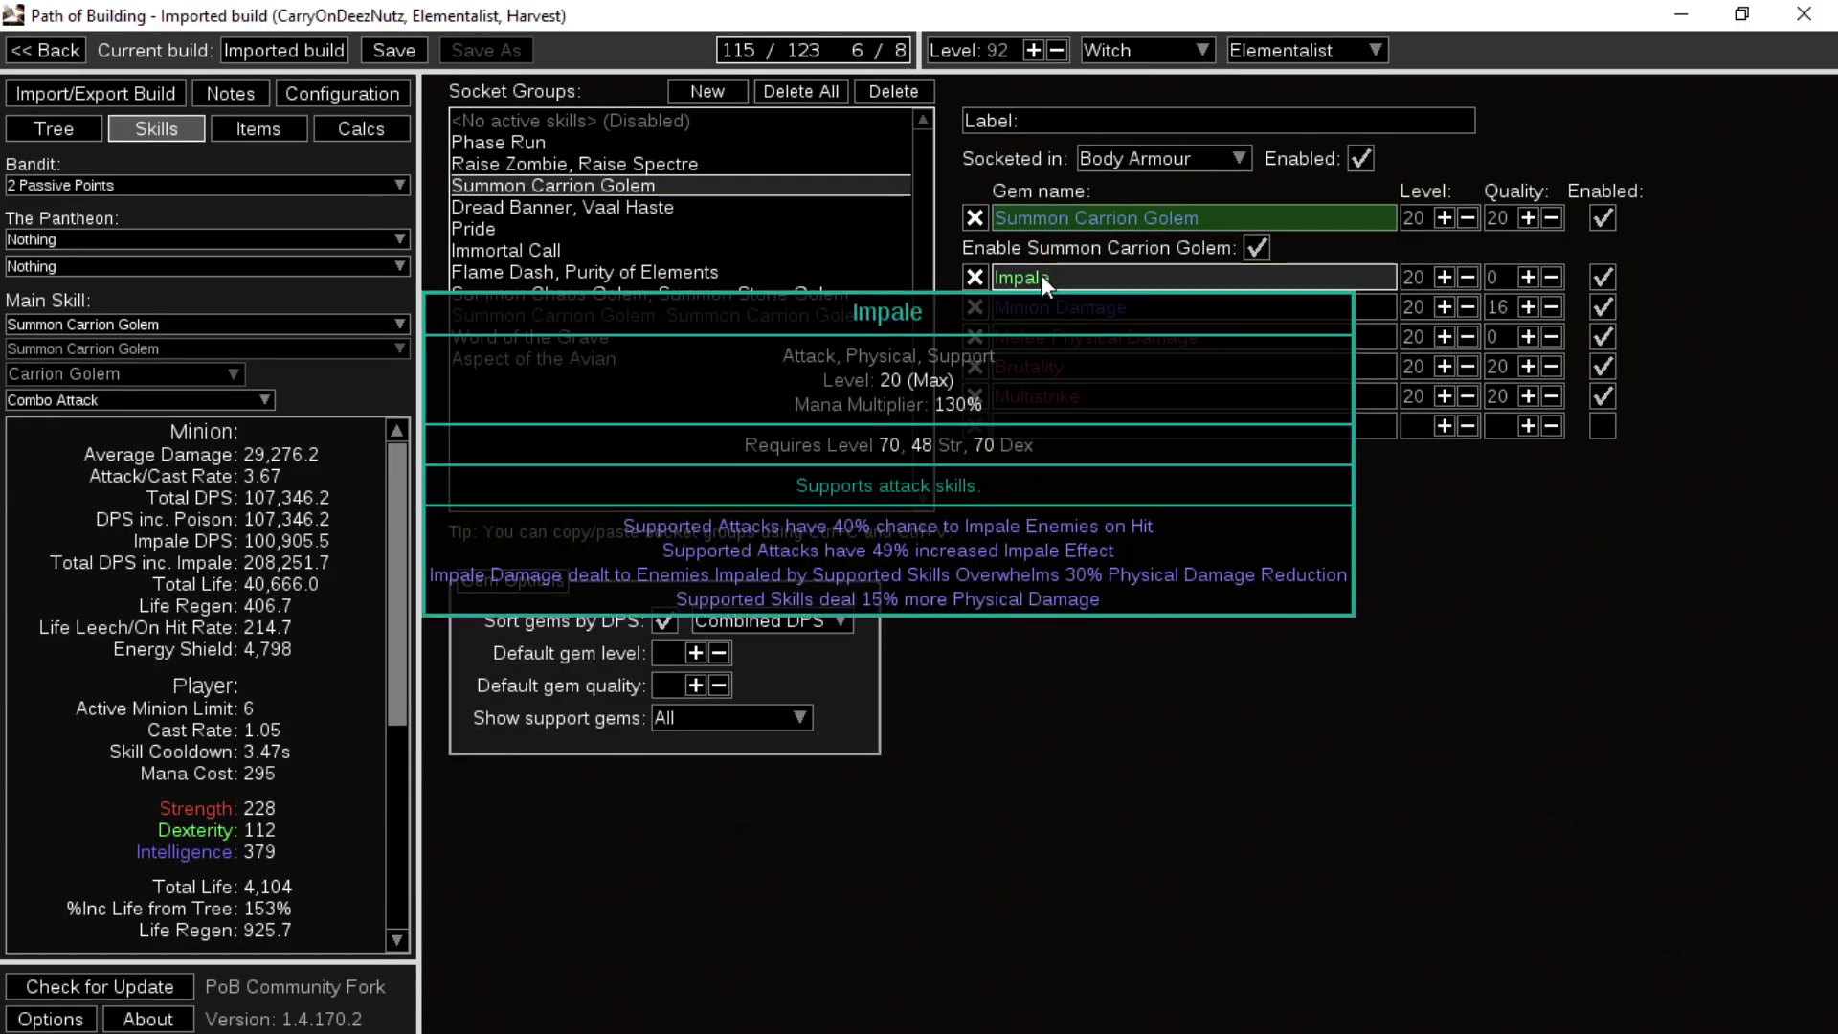
left_click(1443, 218)
- Clear Summon Carrion Golem's quality to 0 and review its support gems
left_click(1493, 219)
left_click(1354, 194)
key("Delete")
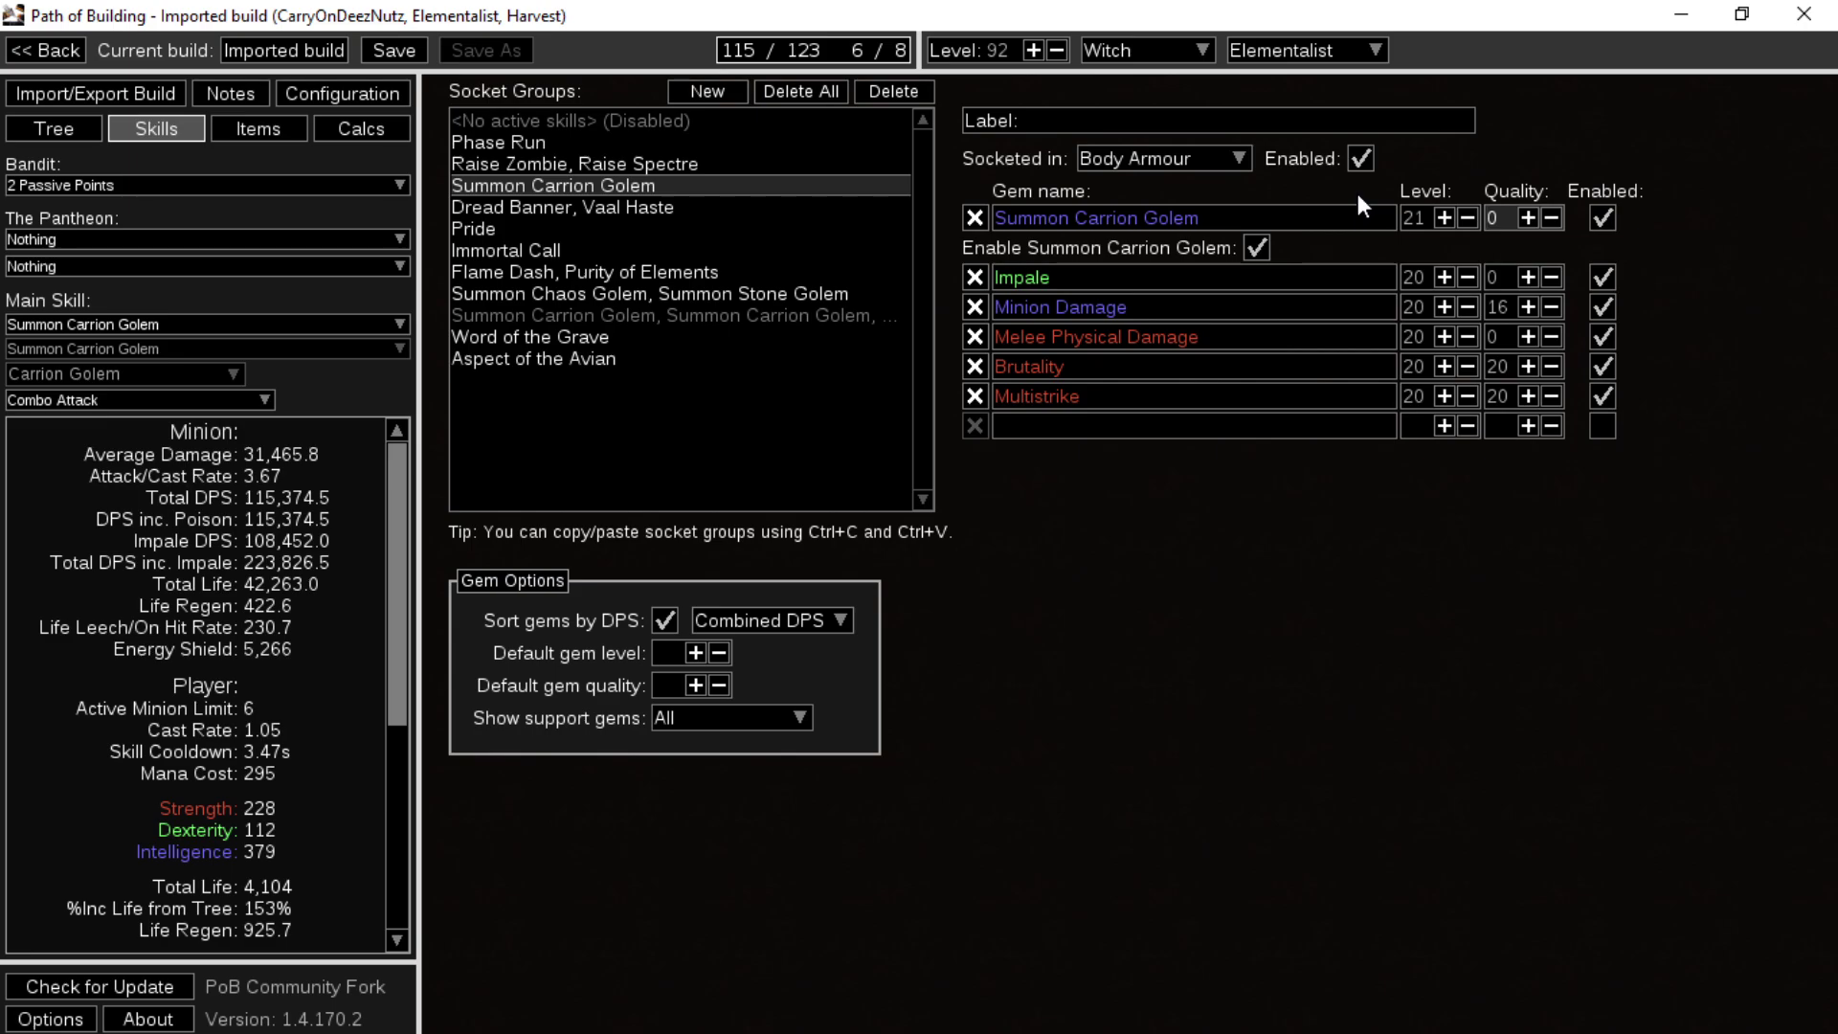
mouse_move(1404, 216)
type("2")
left_click(1510, 217)
key("BackSpace")
left_click(1319, 727)
mouse_move(1241, 335)
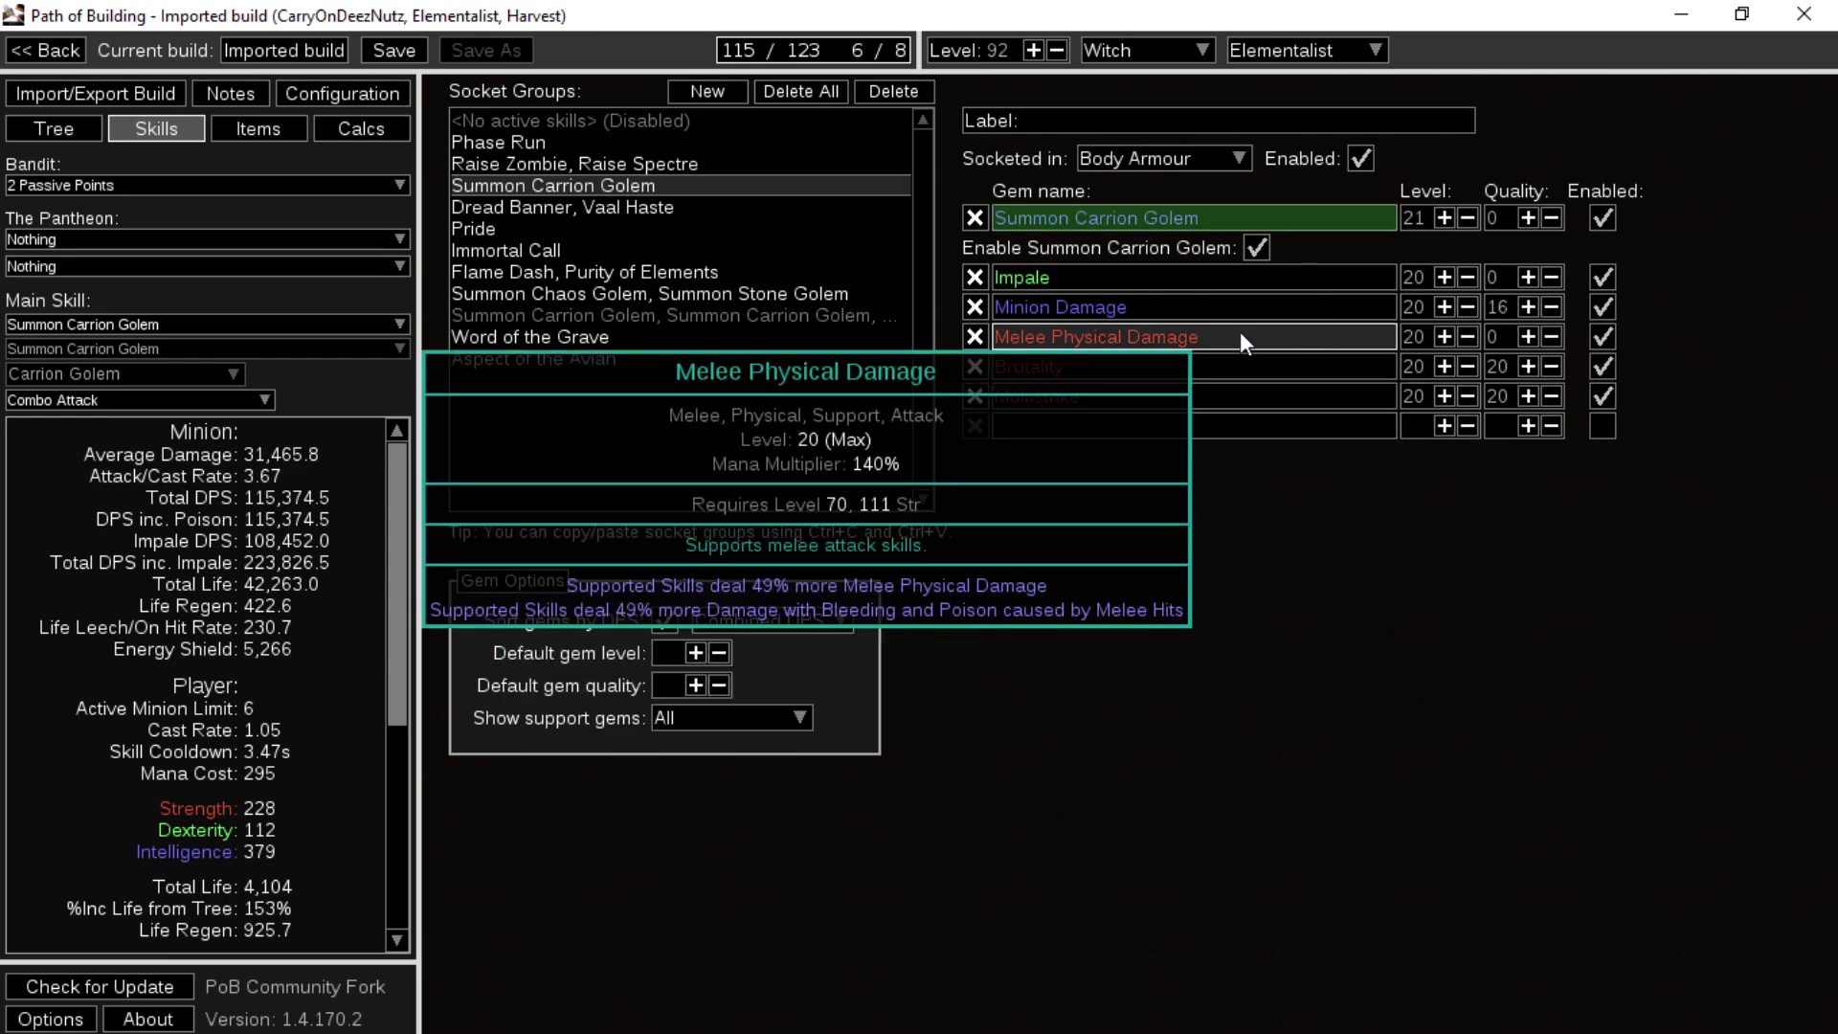
mouse_move(747, 294)
mouse_move(1126, 337)
- In Configuration, tick Feeding Frenzy, minion Power and Frenzy Charges, Maimed and Intimidated, and pick Sirus as boss
left_click(345, 93)
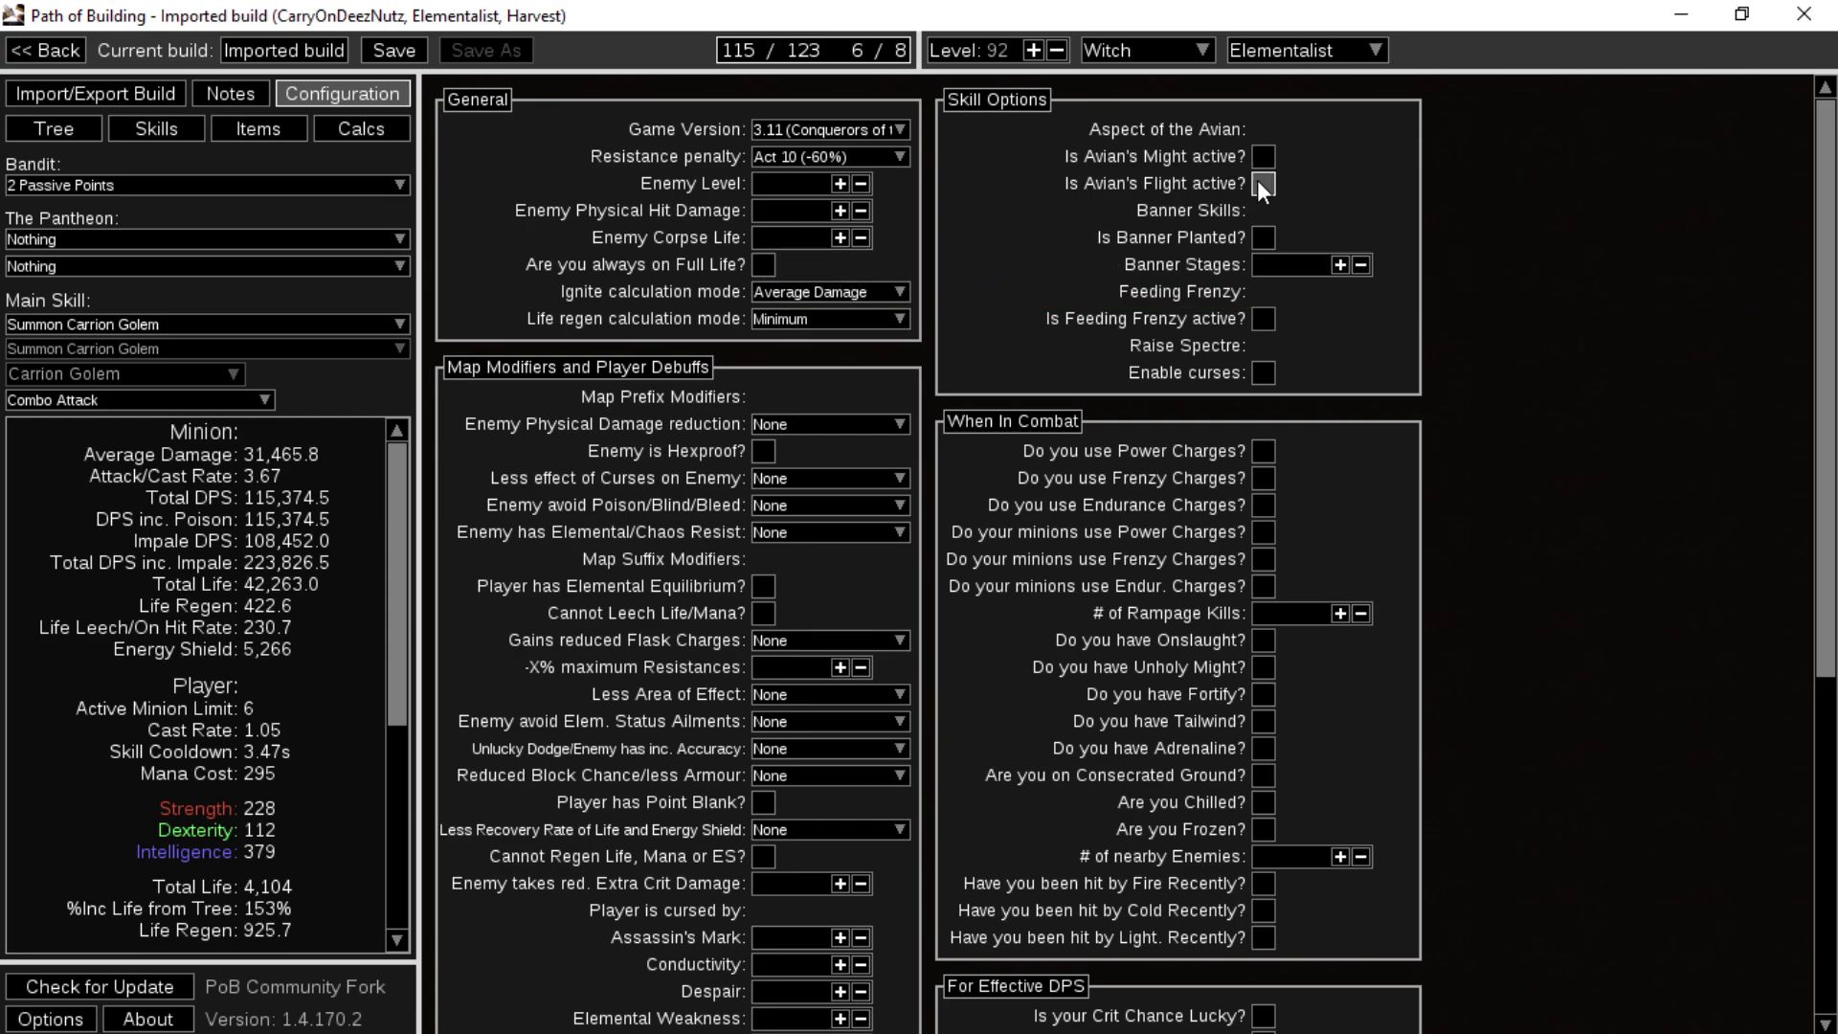
left_click(1263, 316)
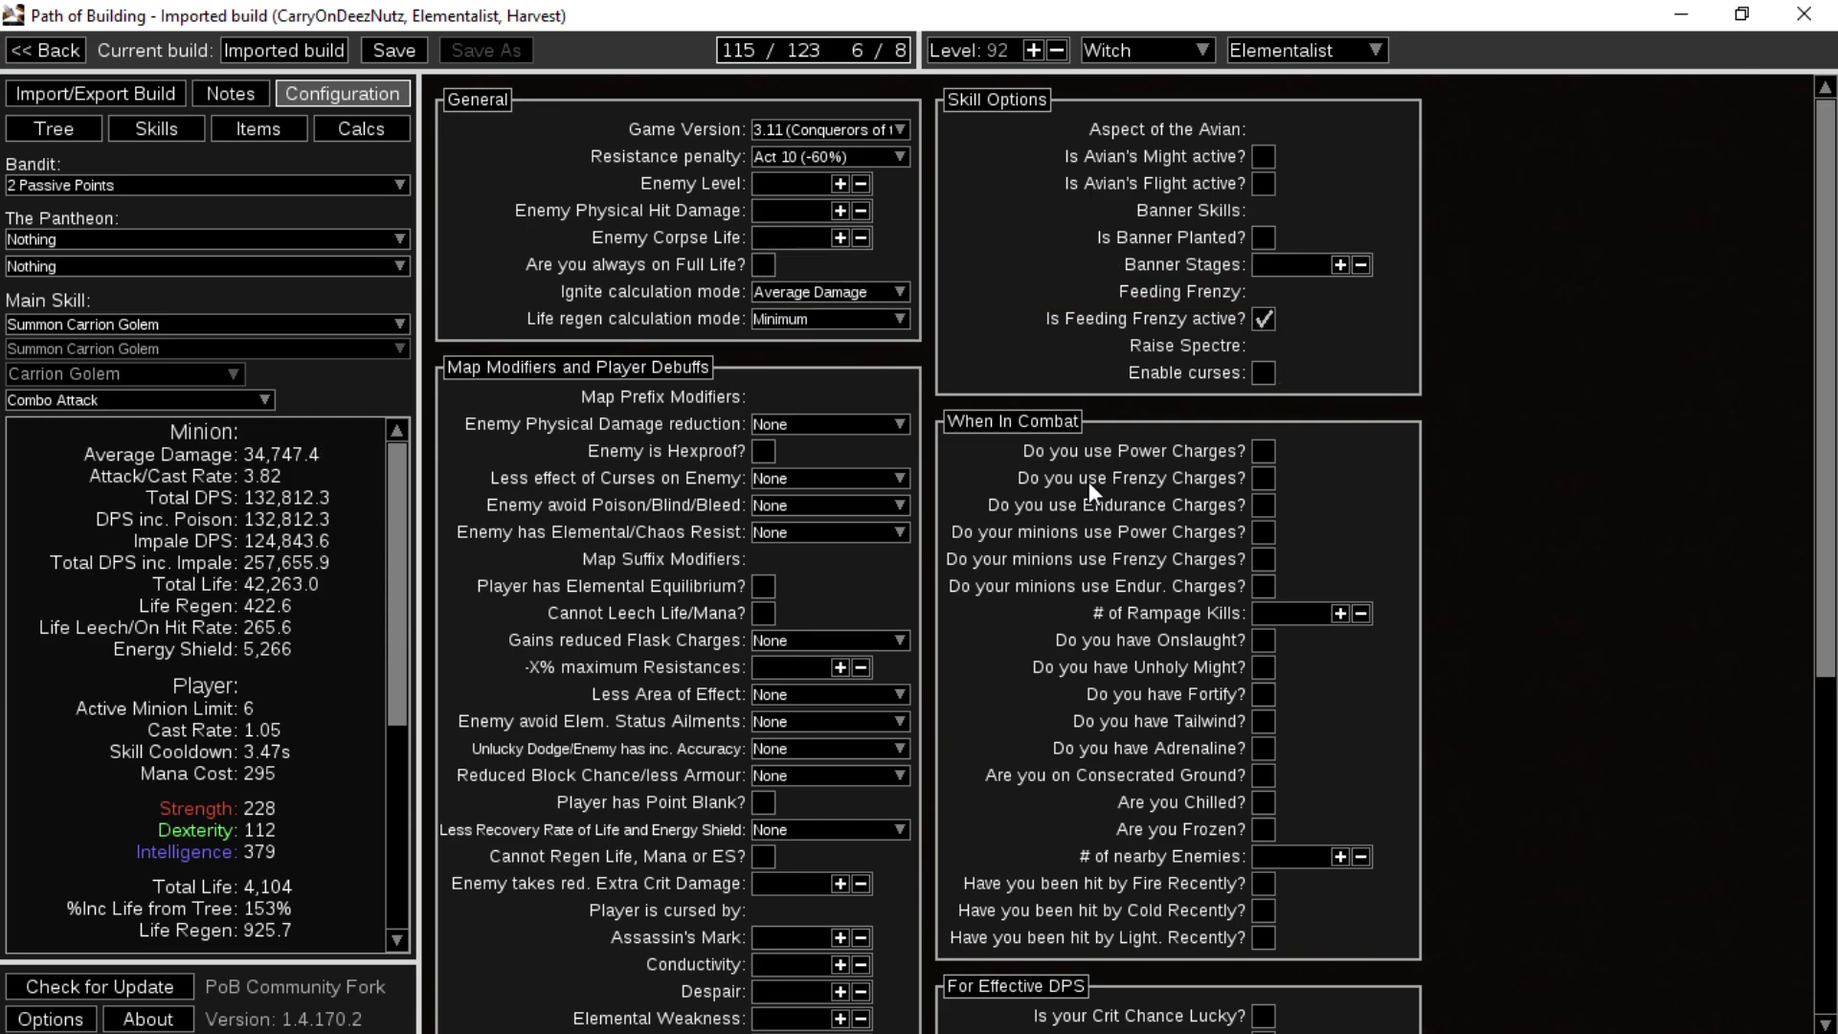
left_click(1264, 532)
left_click(1264, 559)
scroll(1322, 613, "down", 5)
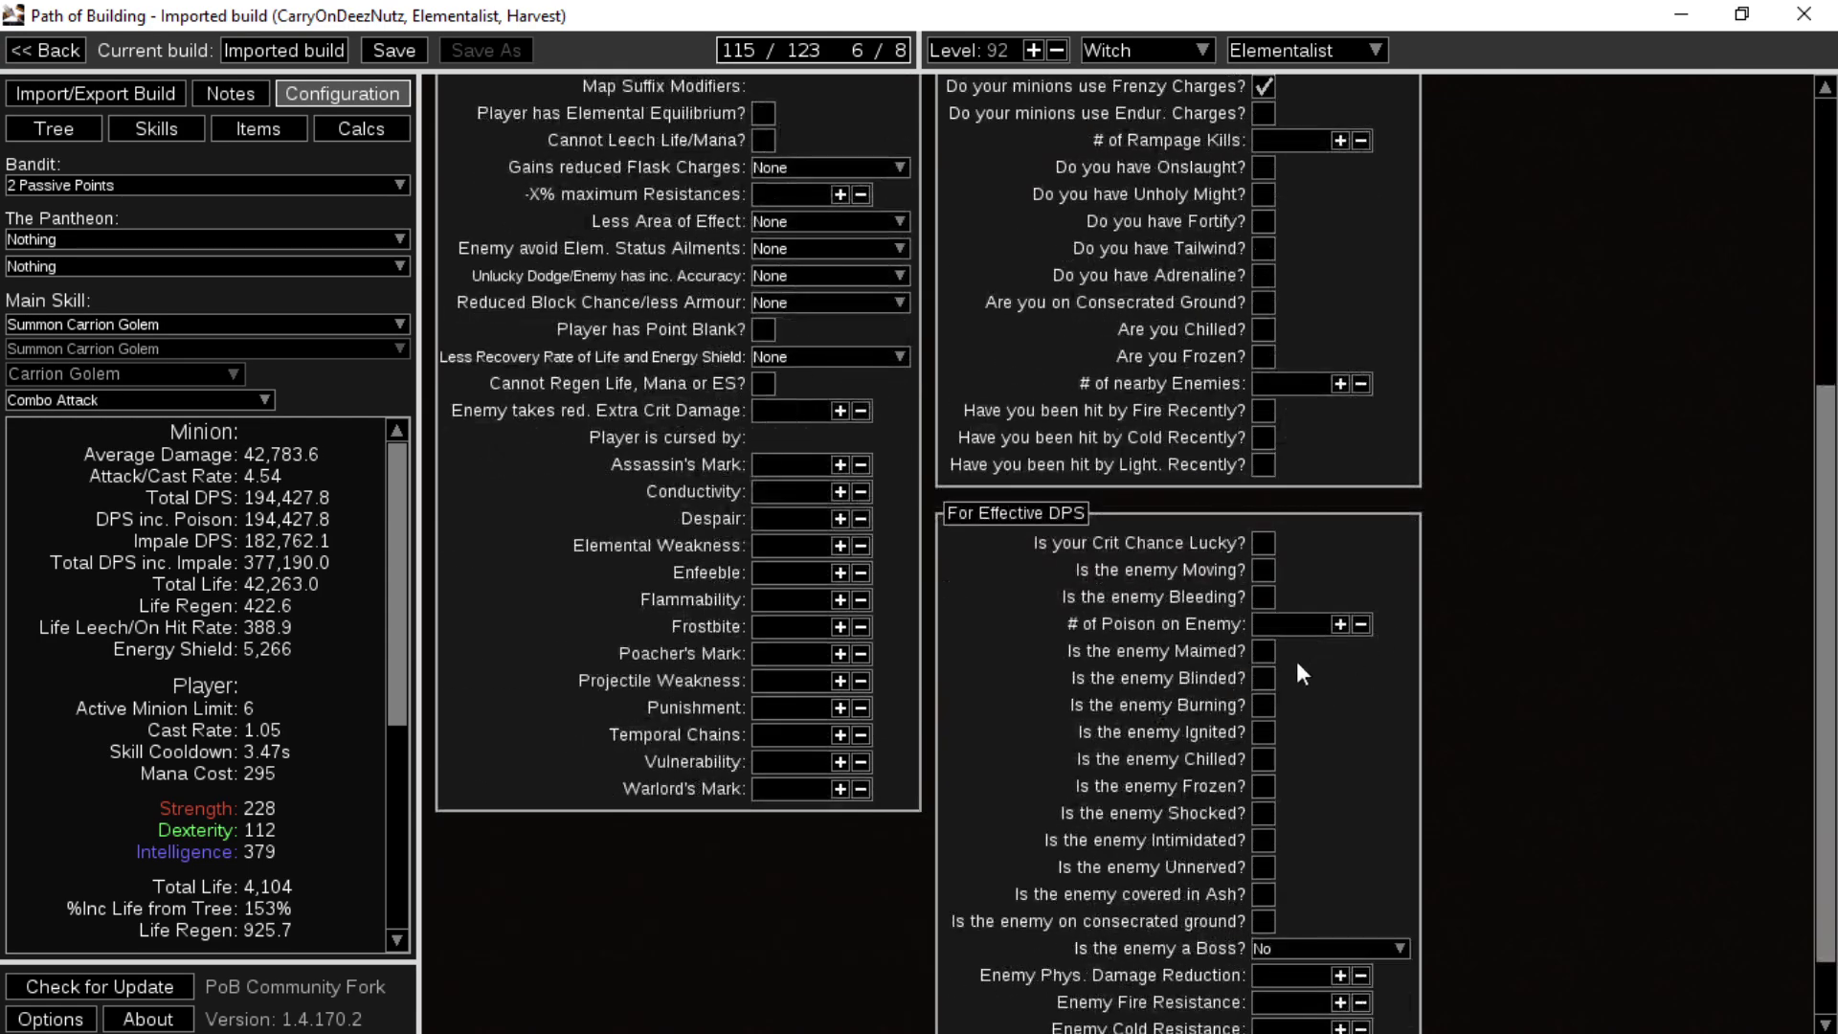
left_click(1269, 657)
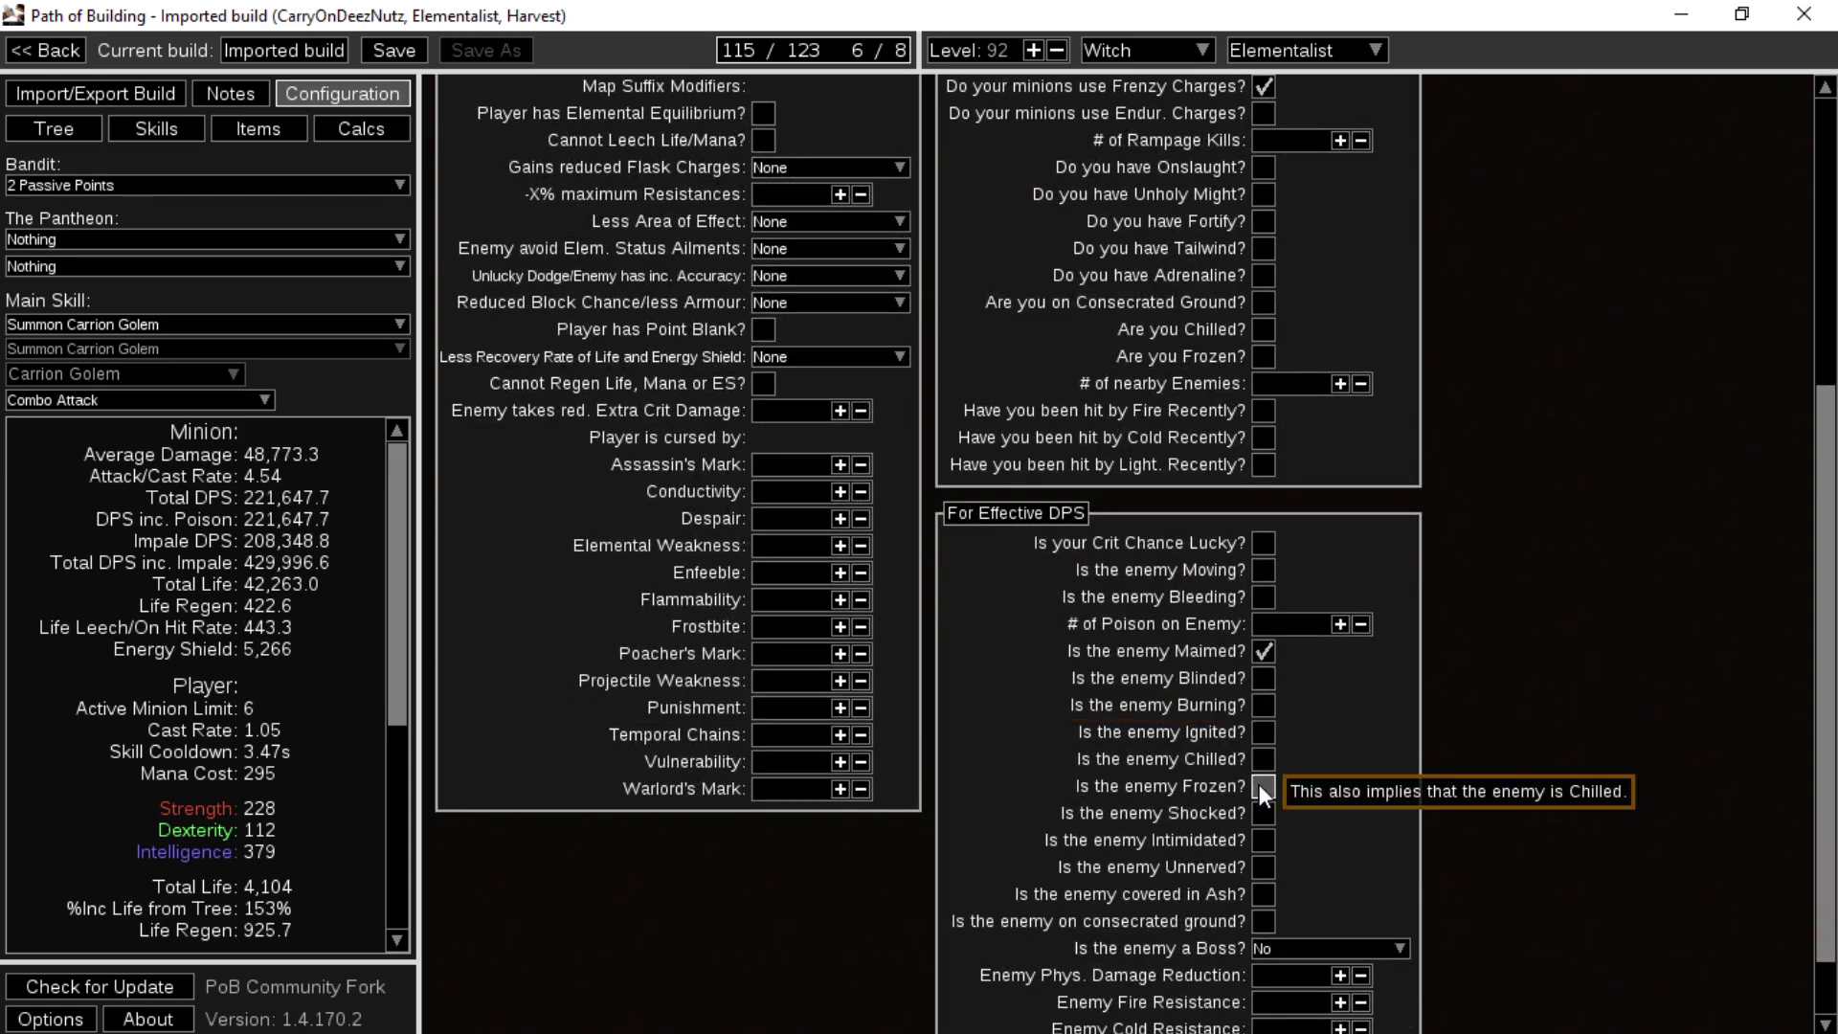
left_click(1285, 954)
left_click(1292, 1020)
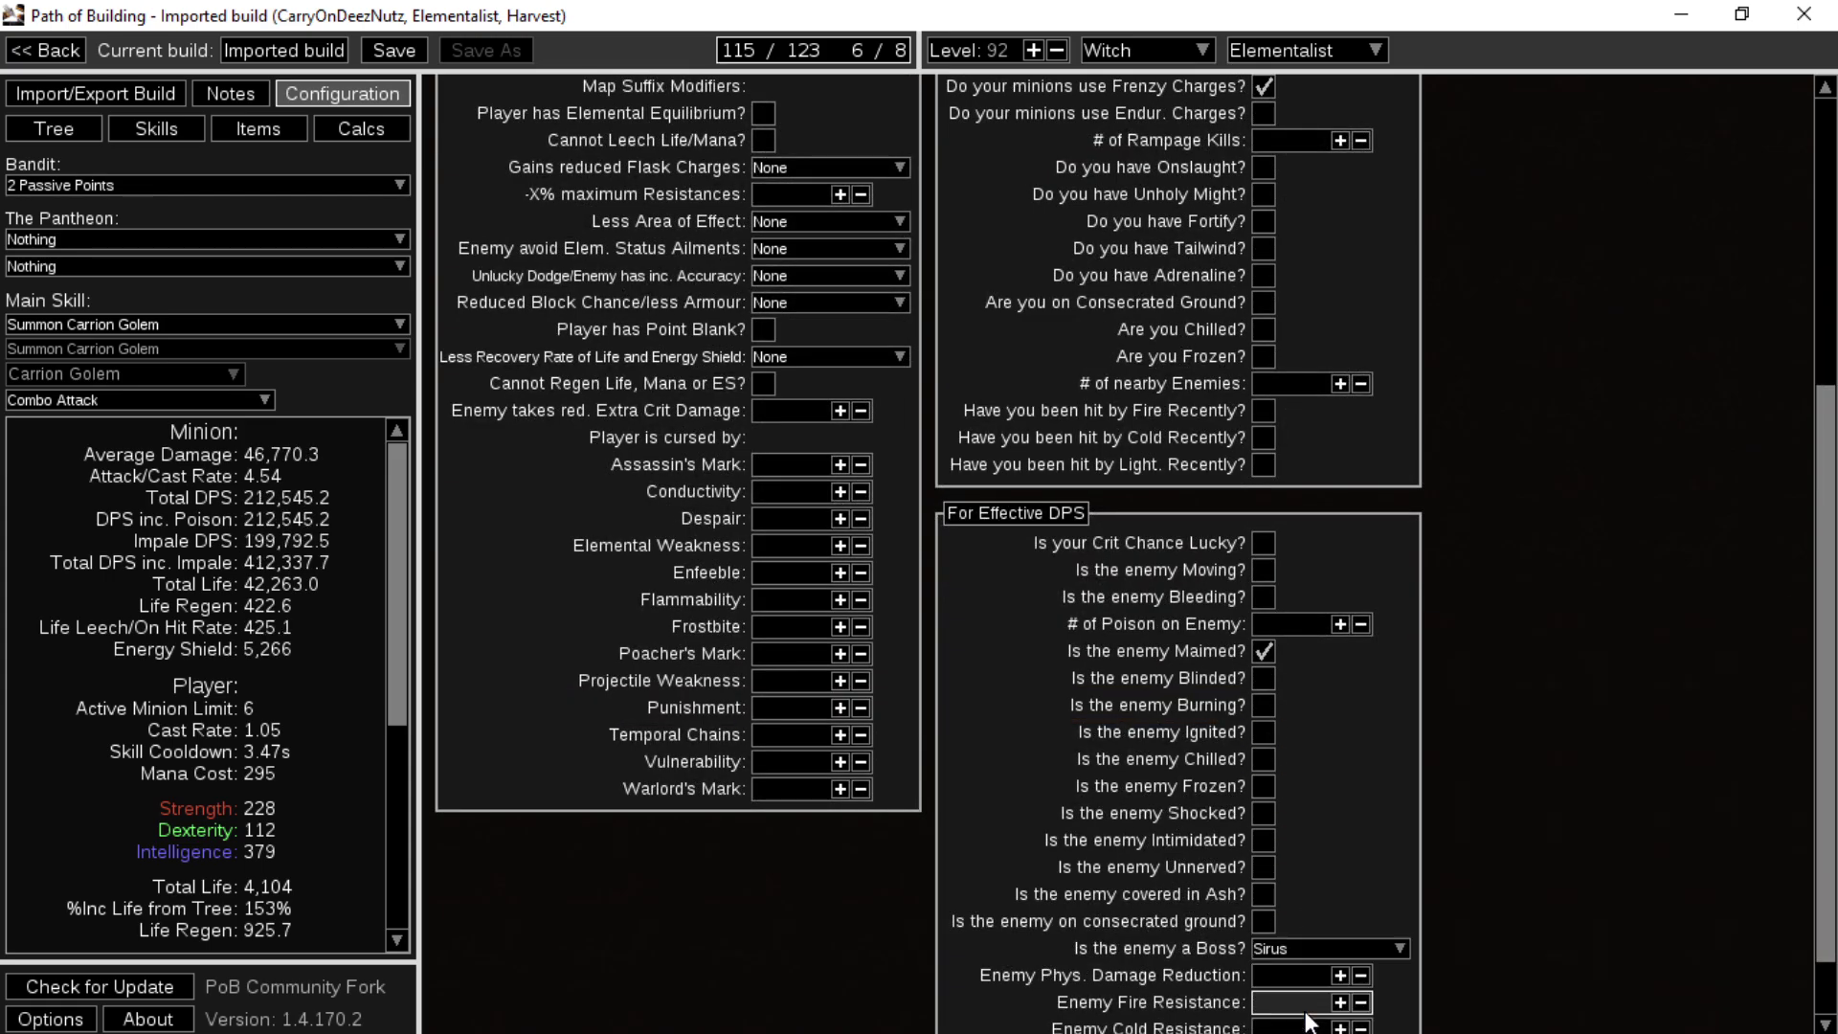
left_click(1265, 842)
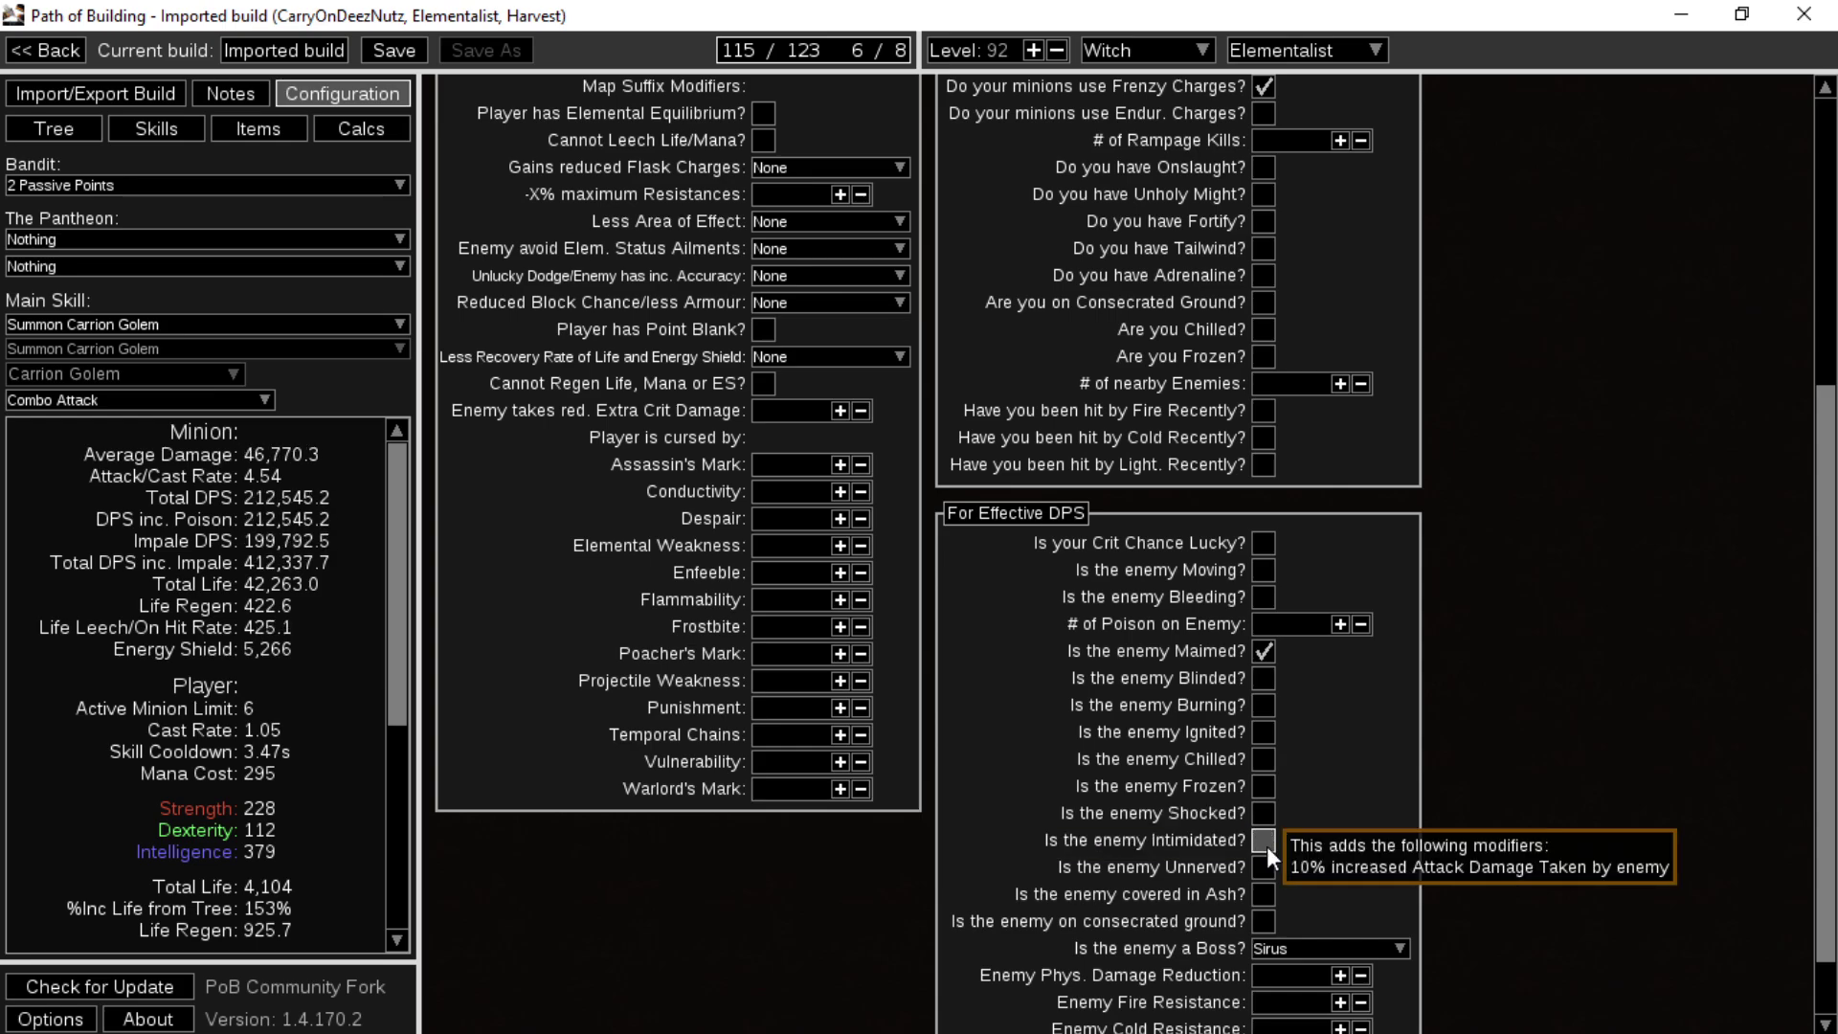
left_click(77, 123)
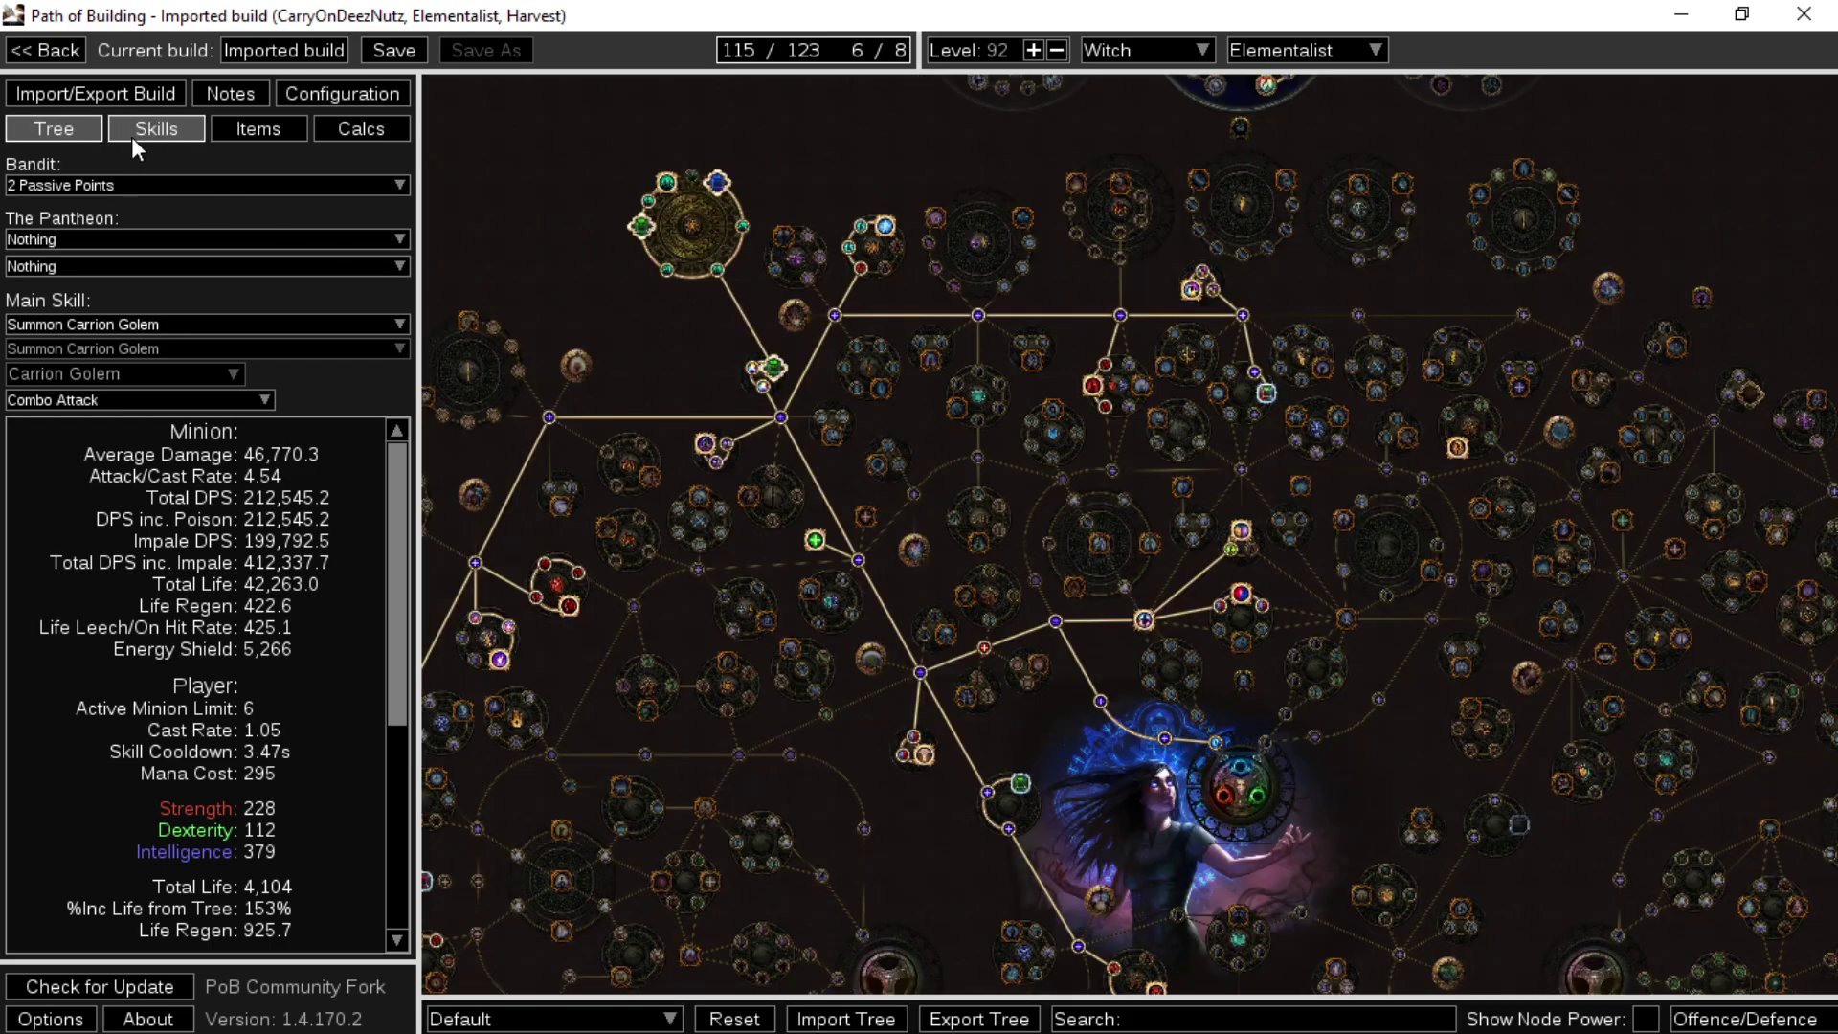
left_click(131, 136)
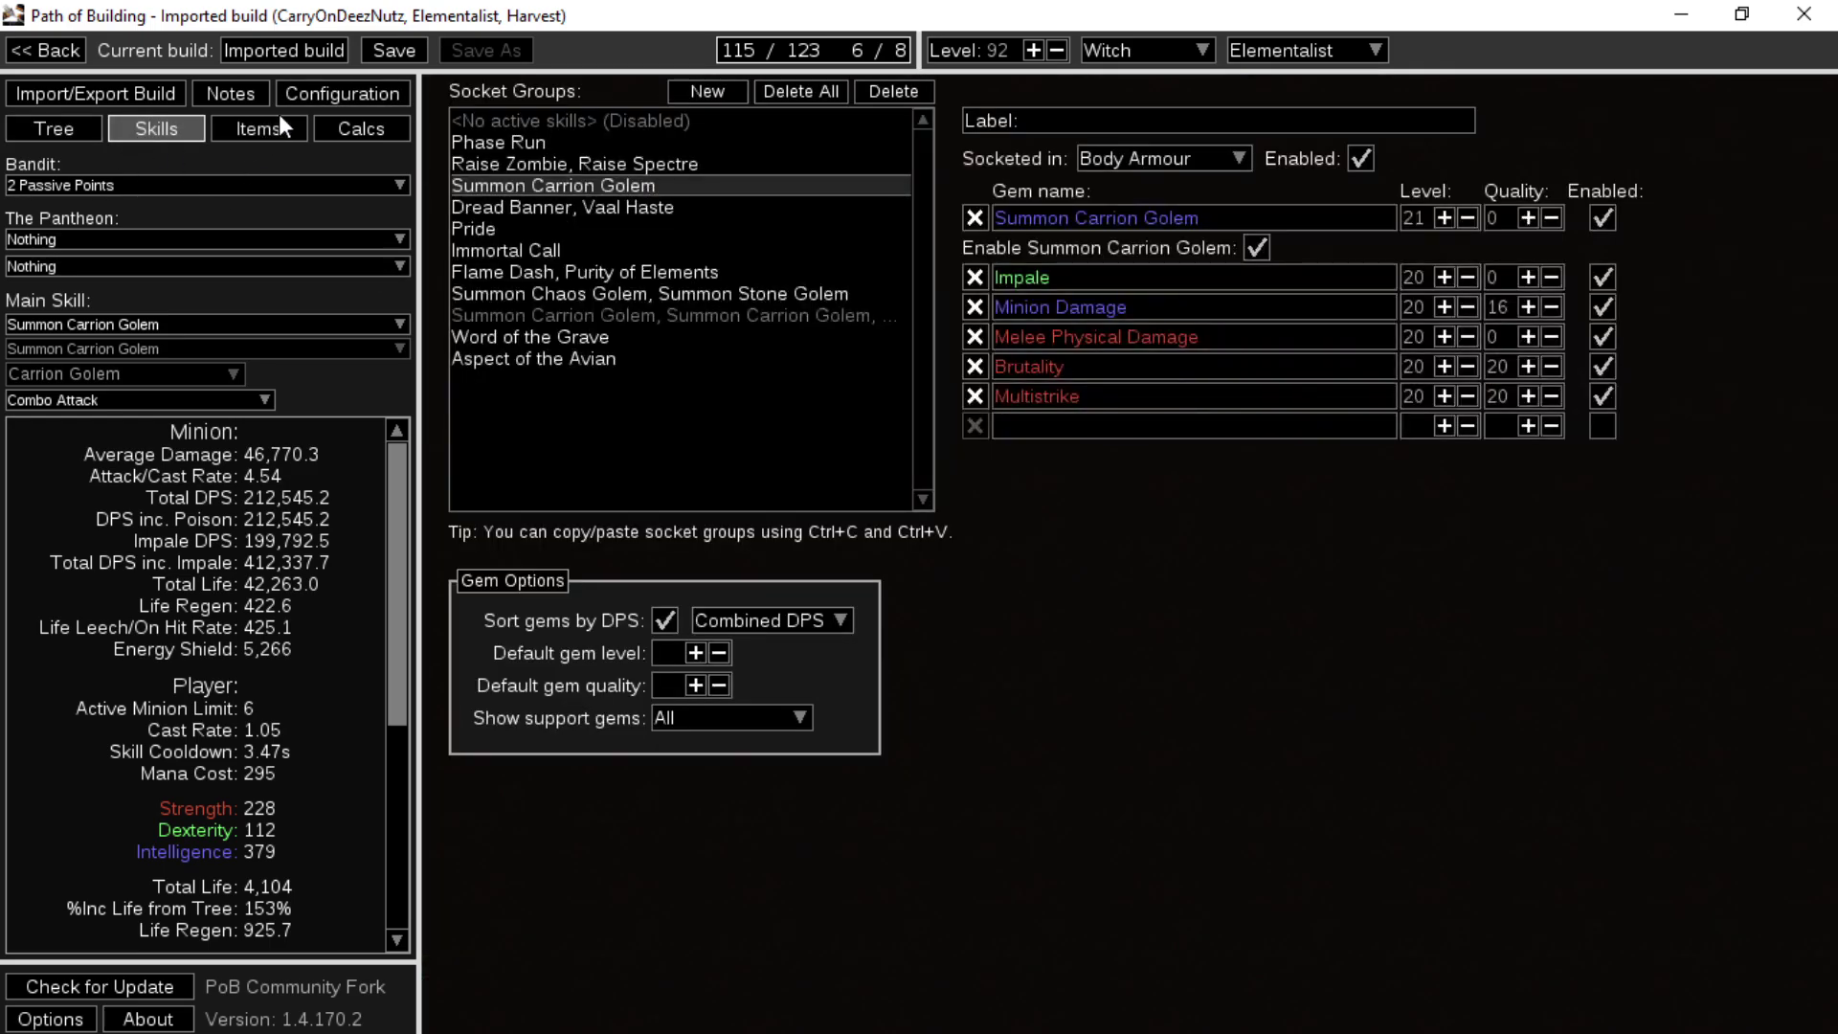
left_click(590, 248)
left_click(590, 228)
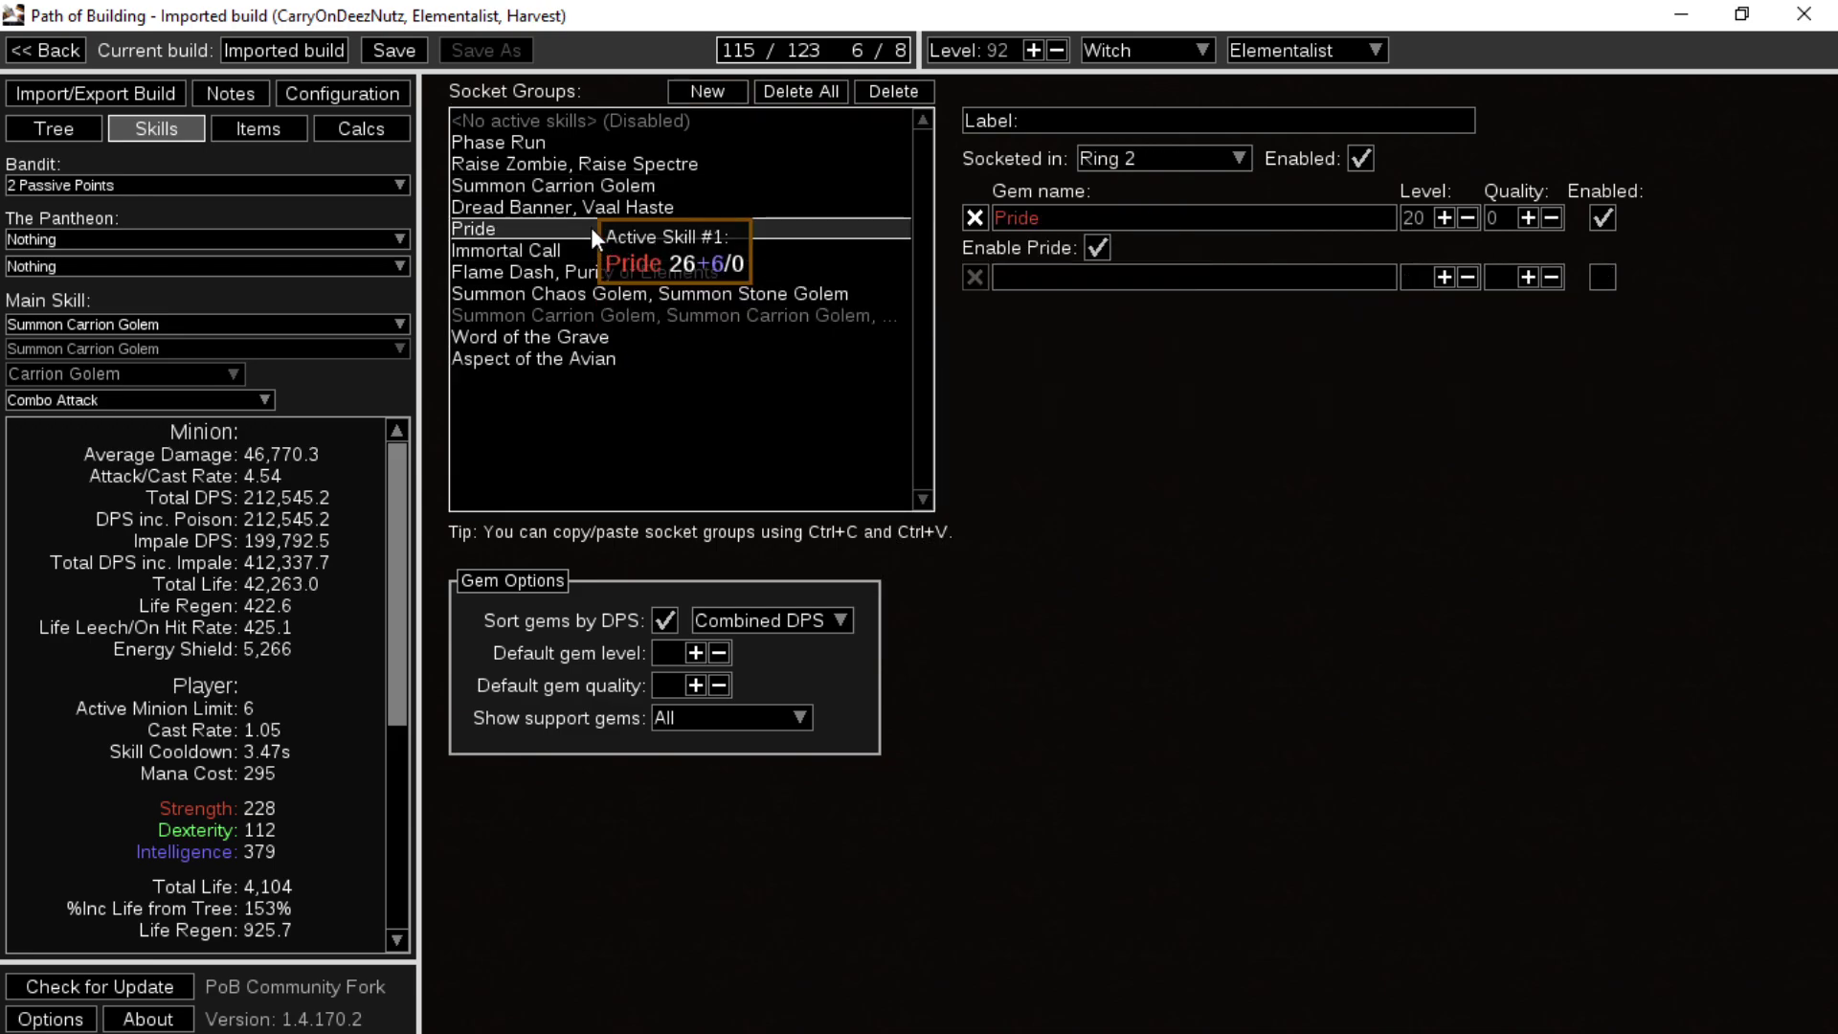
left_click(595, 250)
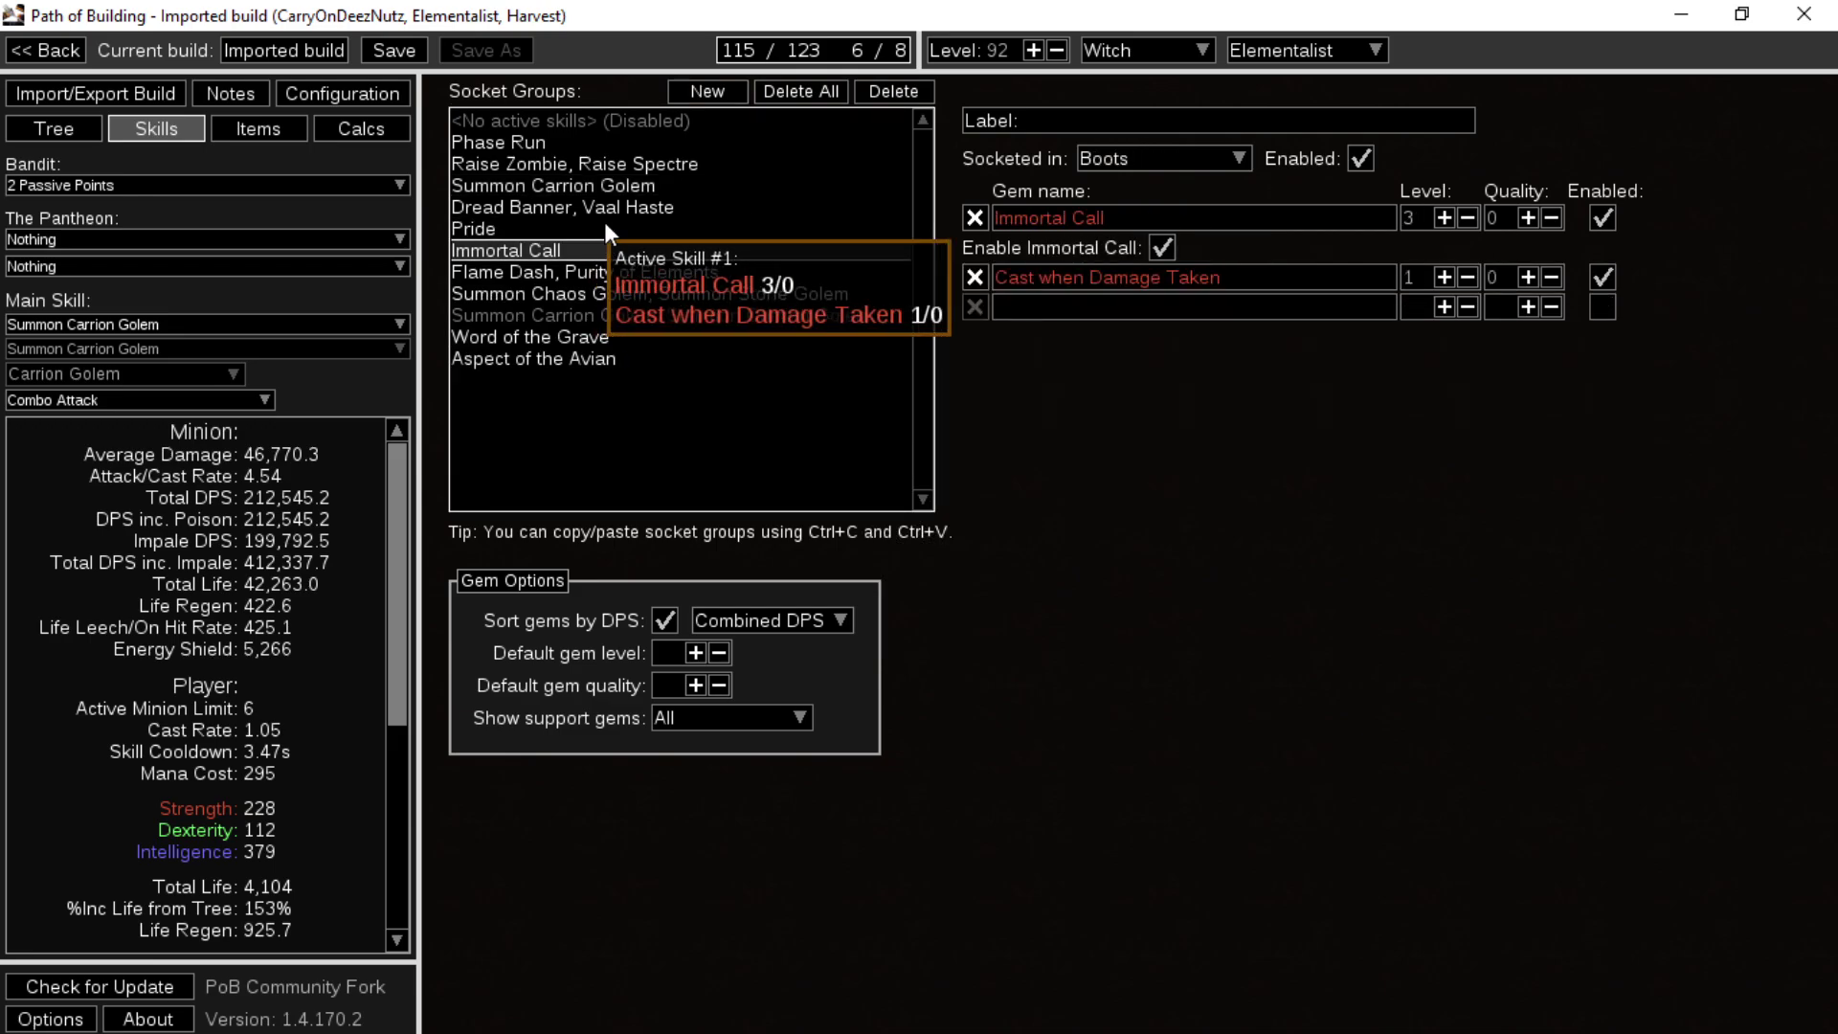
left_click(605, 228)
left_click(606, 208)
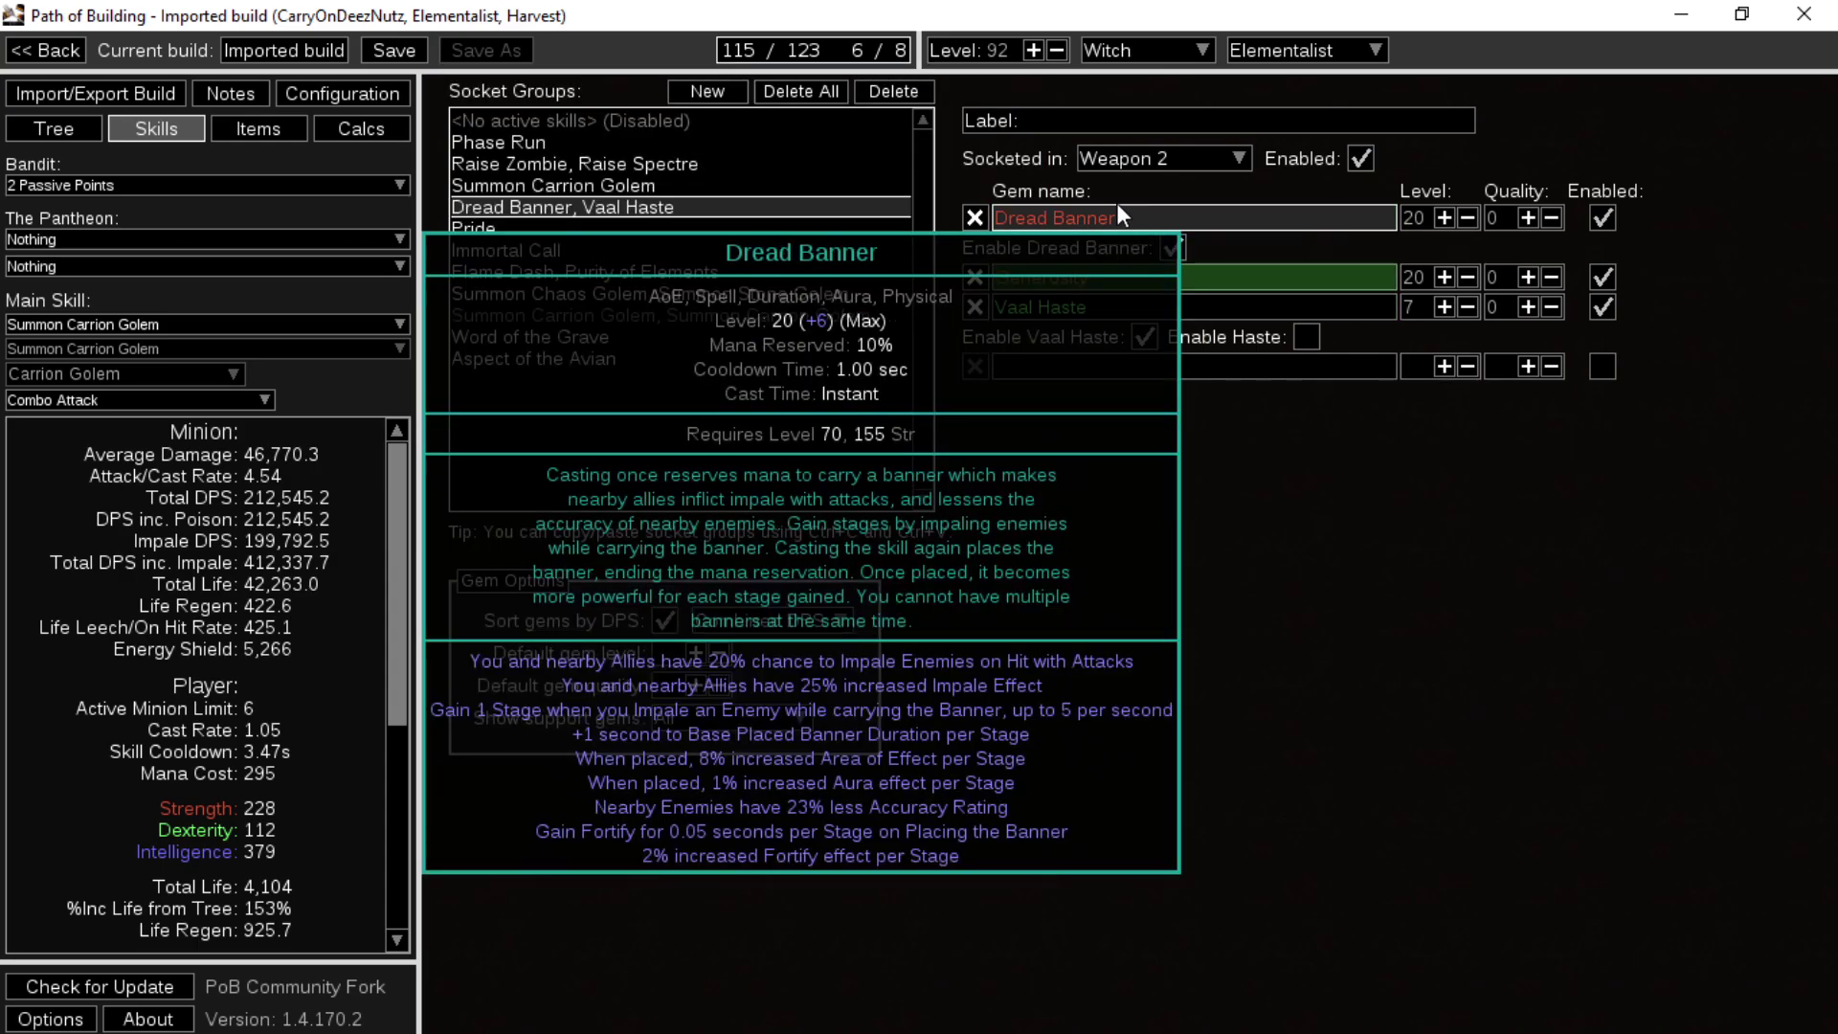
left_click(670, 167)
left_click(656, 184)
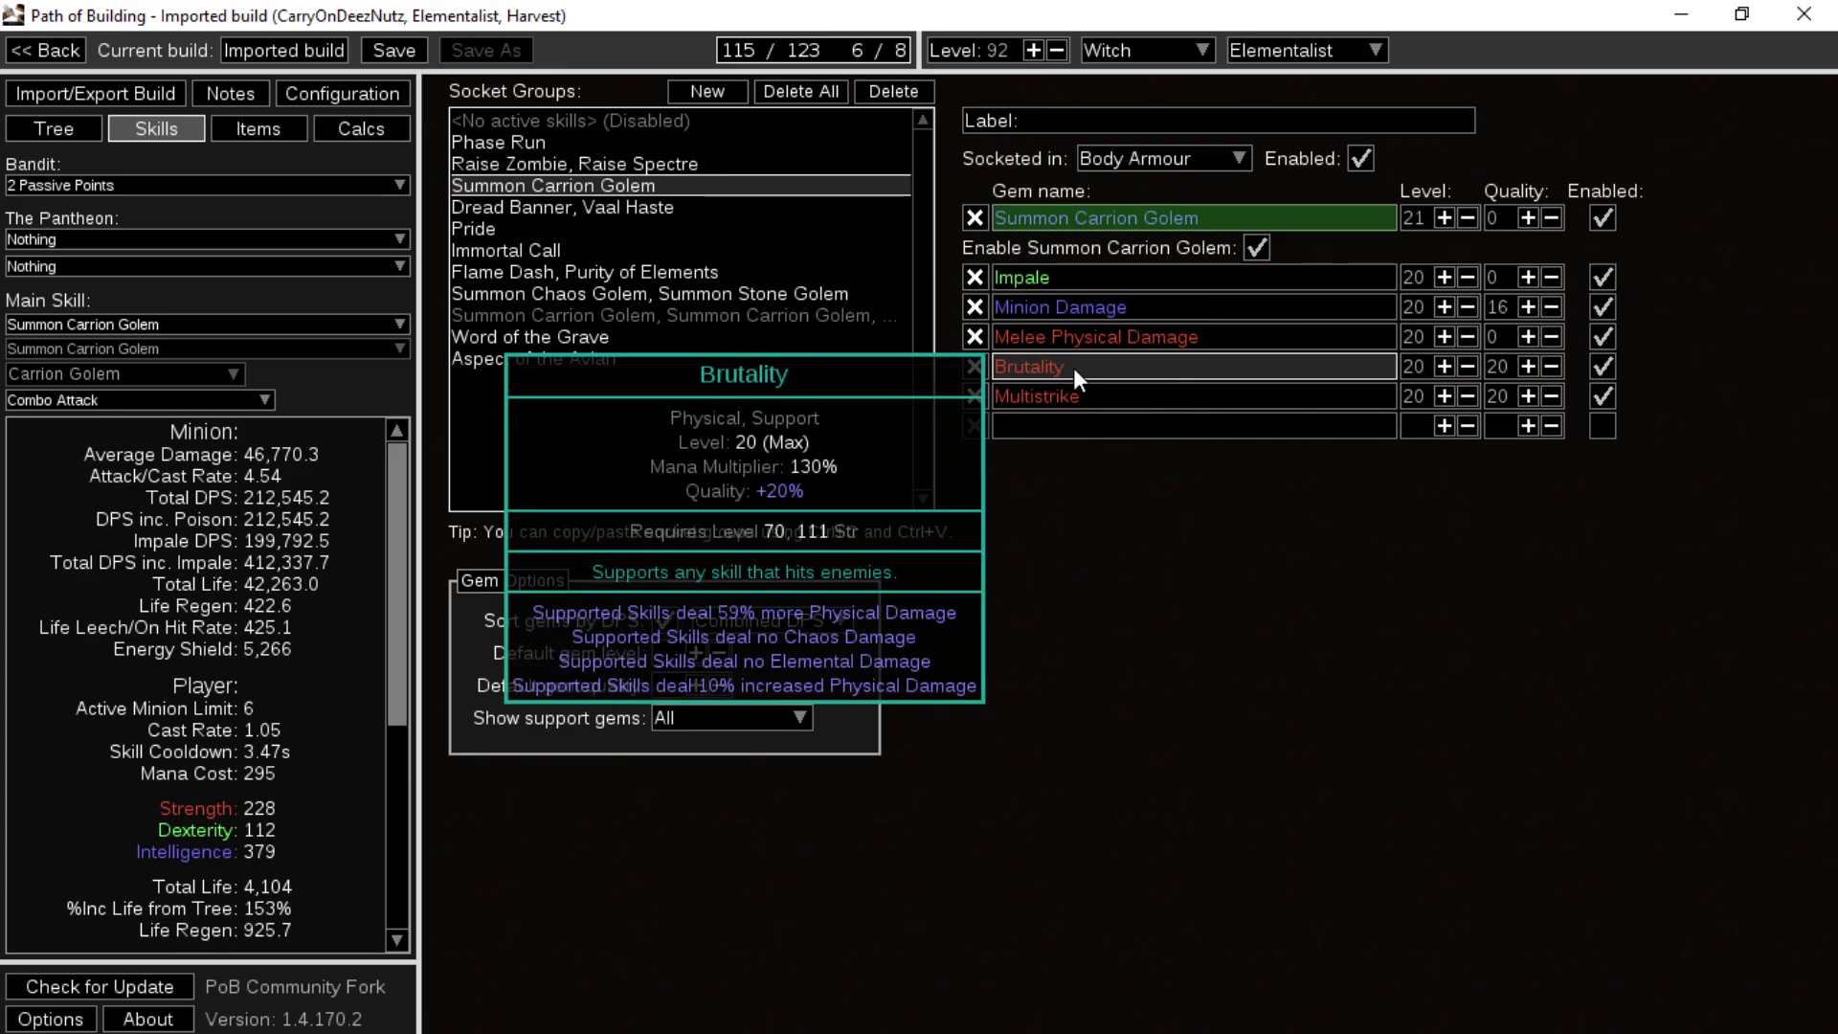
- Unallocate the Mana Regeneration and Life passive near the Witch, leaving 113 of 123 points
left_click(76, 134)
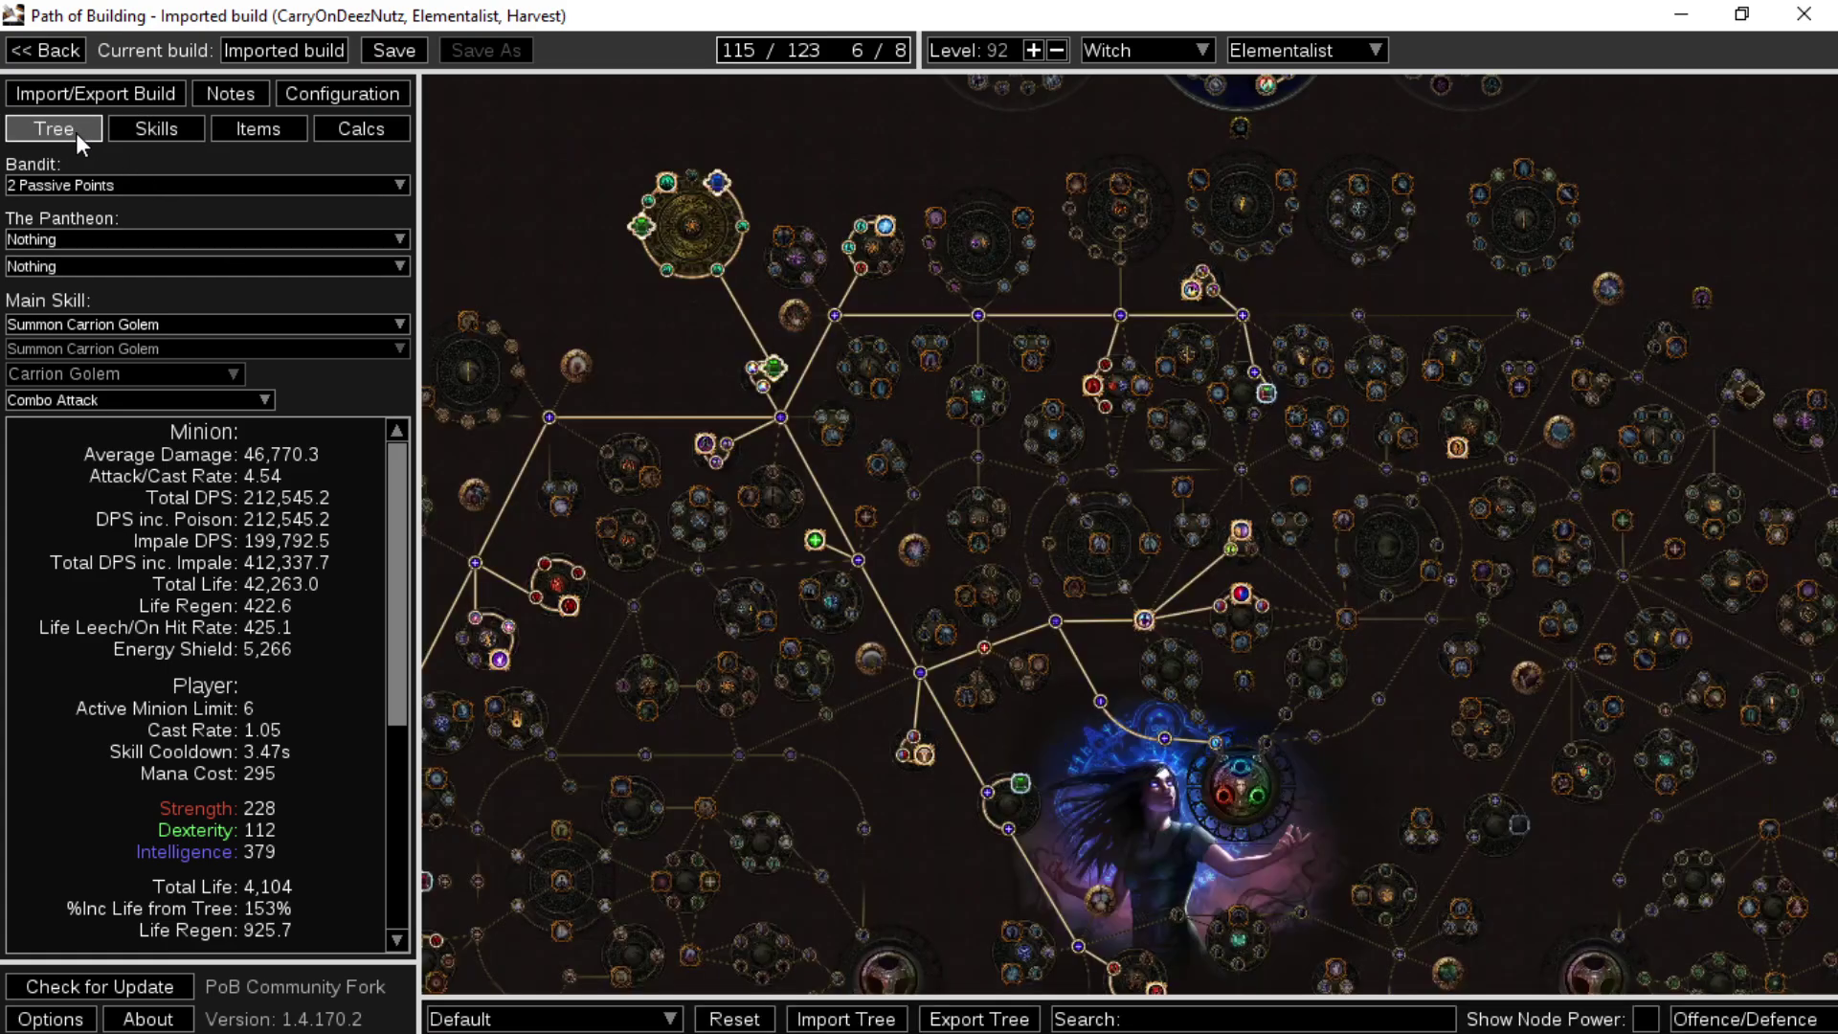
left_click_drag(689, 680, 904, 559)
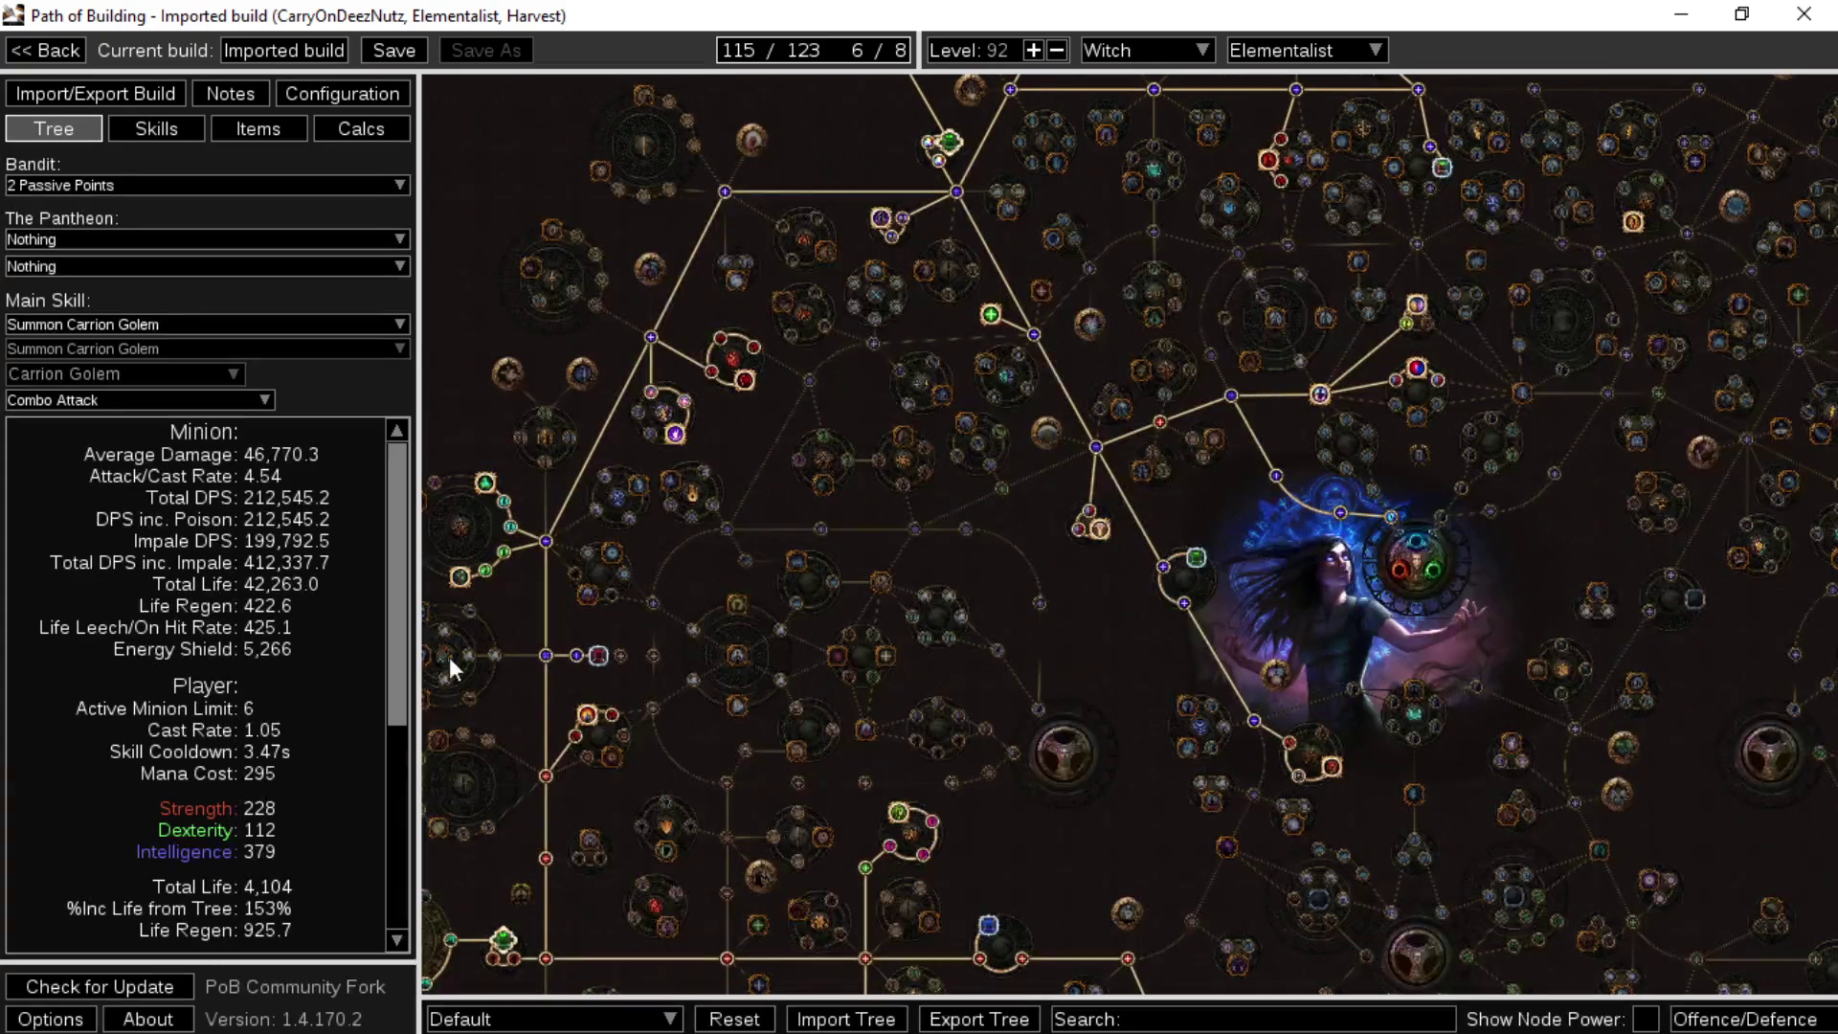
scroll(261, 666, "down", 6)
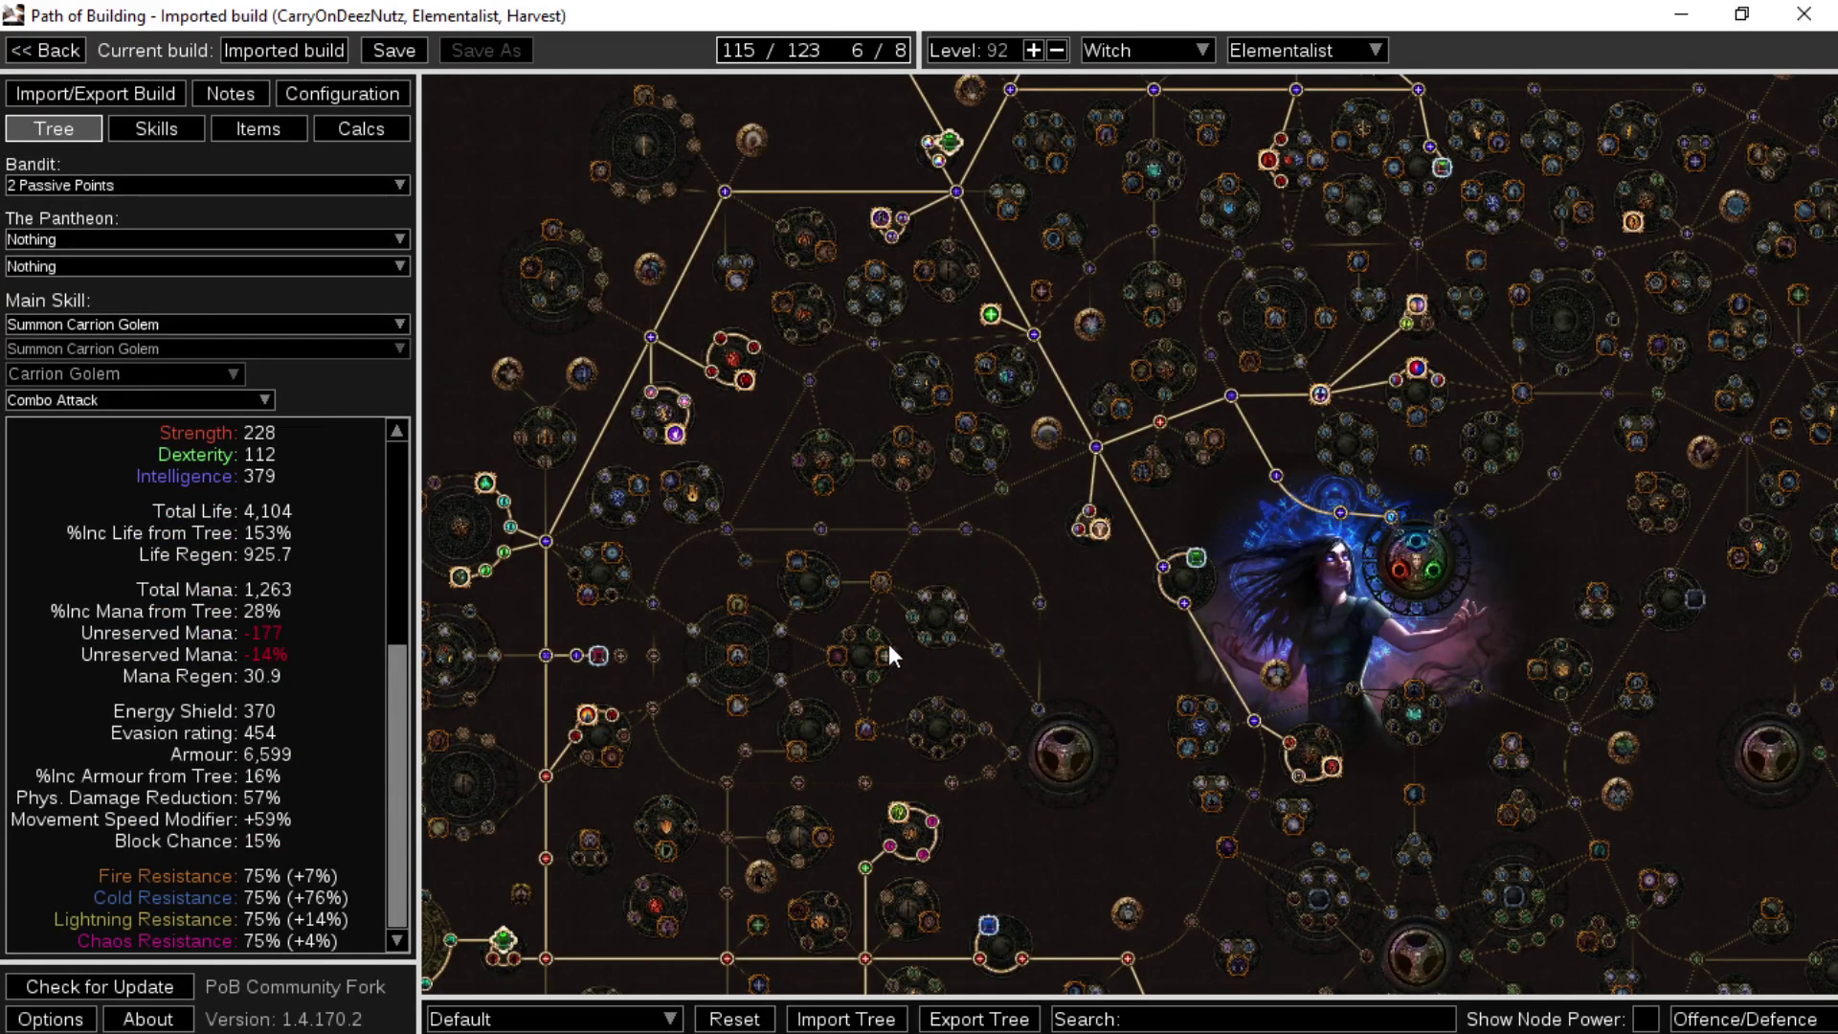
left_click(1090, 522)
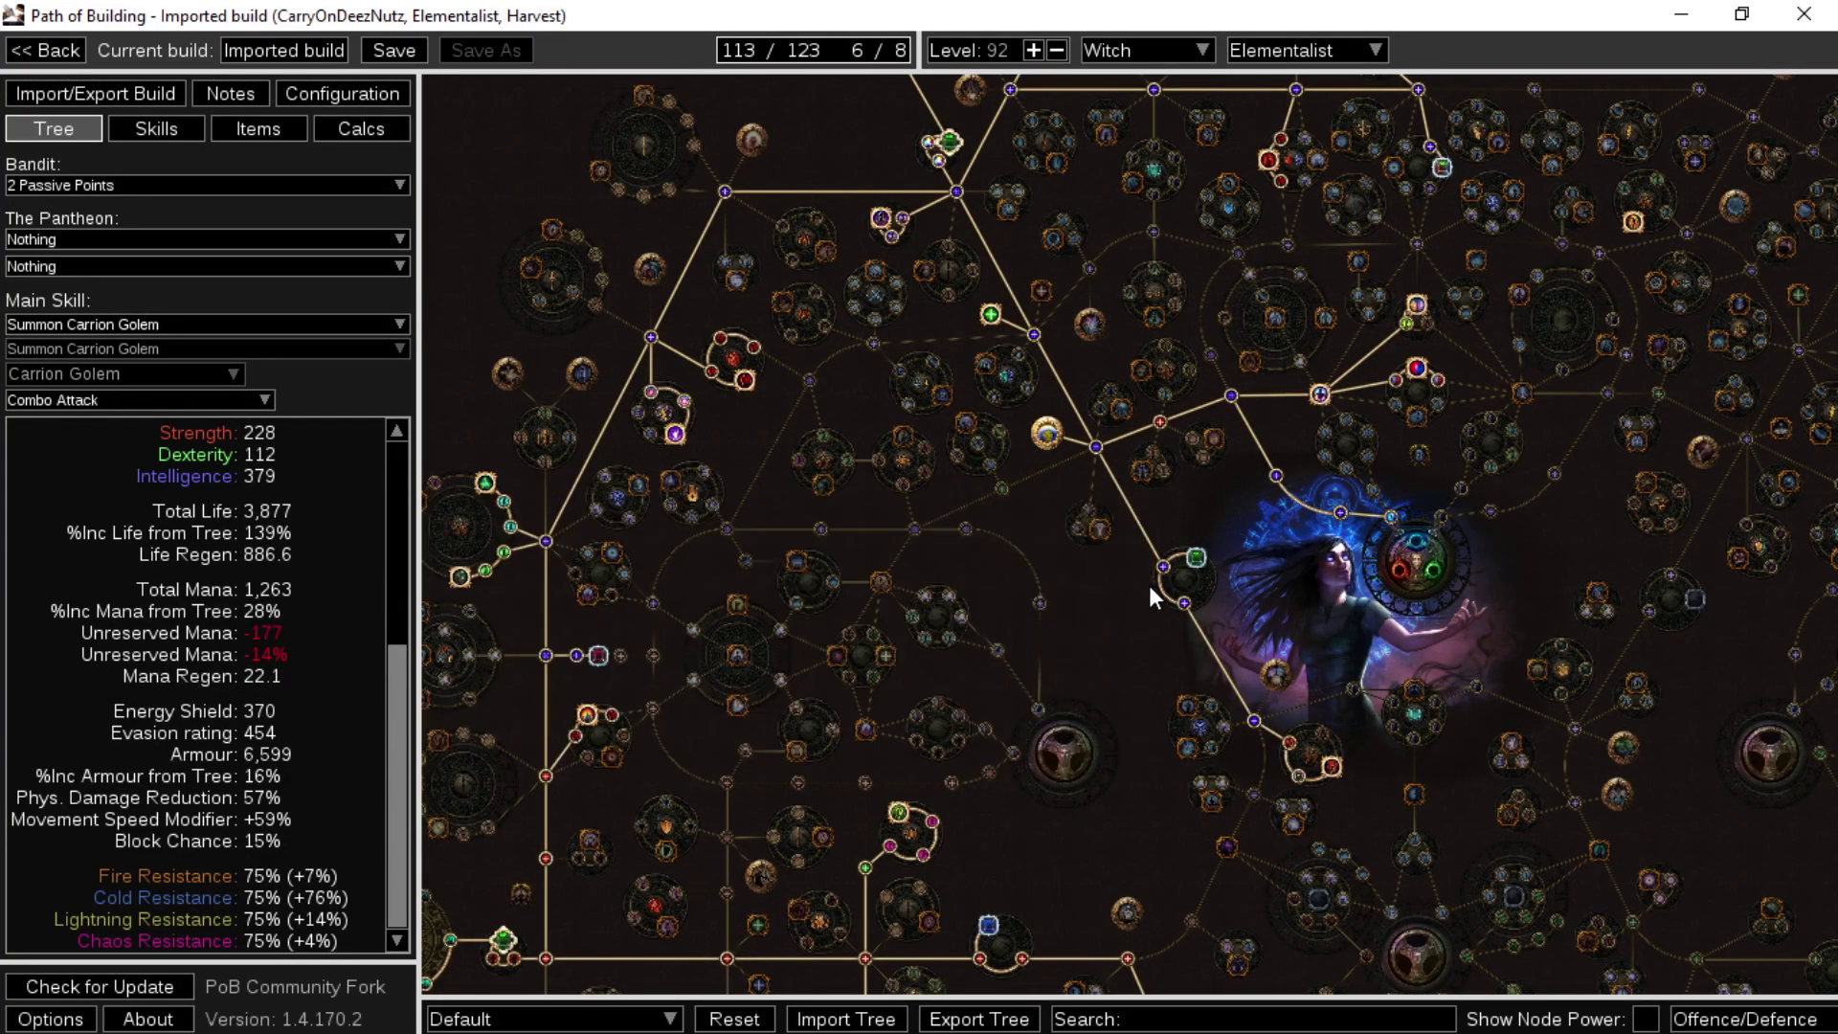
scroll(1246, 435, "down", 5)
scroll(1246, 435, "up", 2)
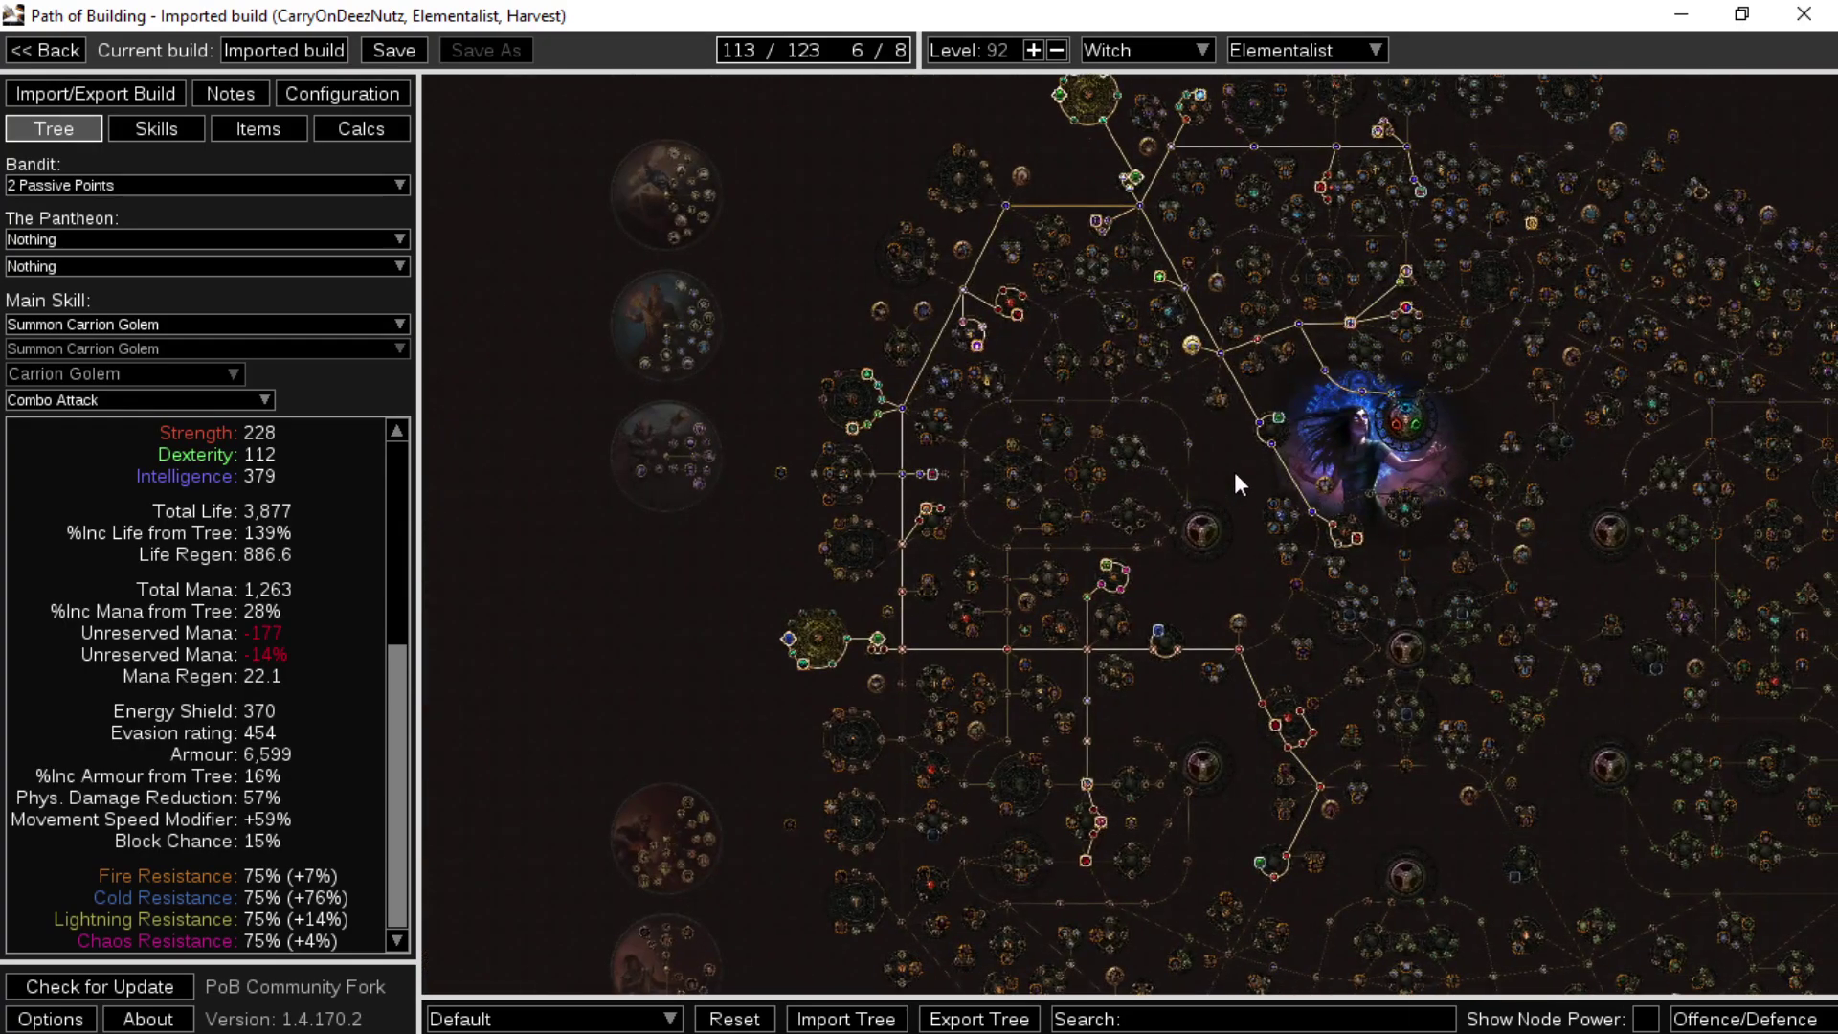
left_click_drag(1233, 473, 1112, 722)
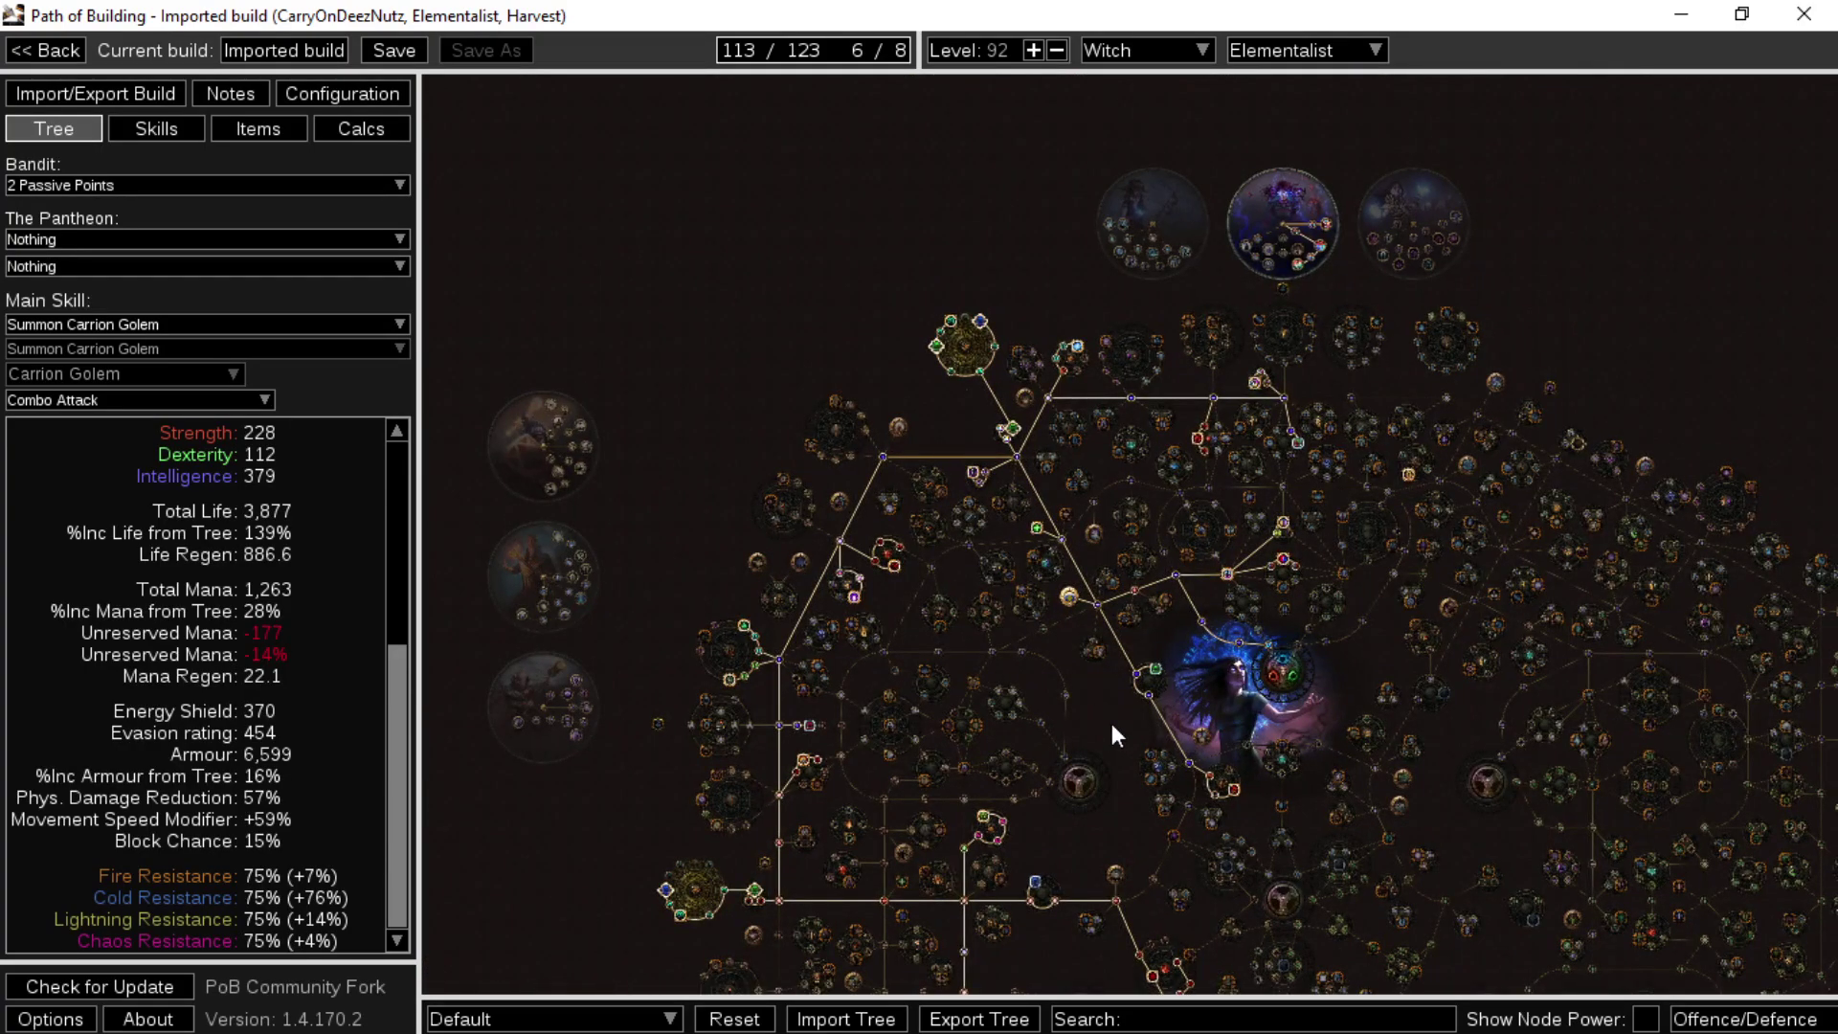
left_click(258, 130)
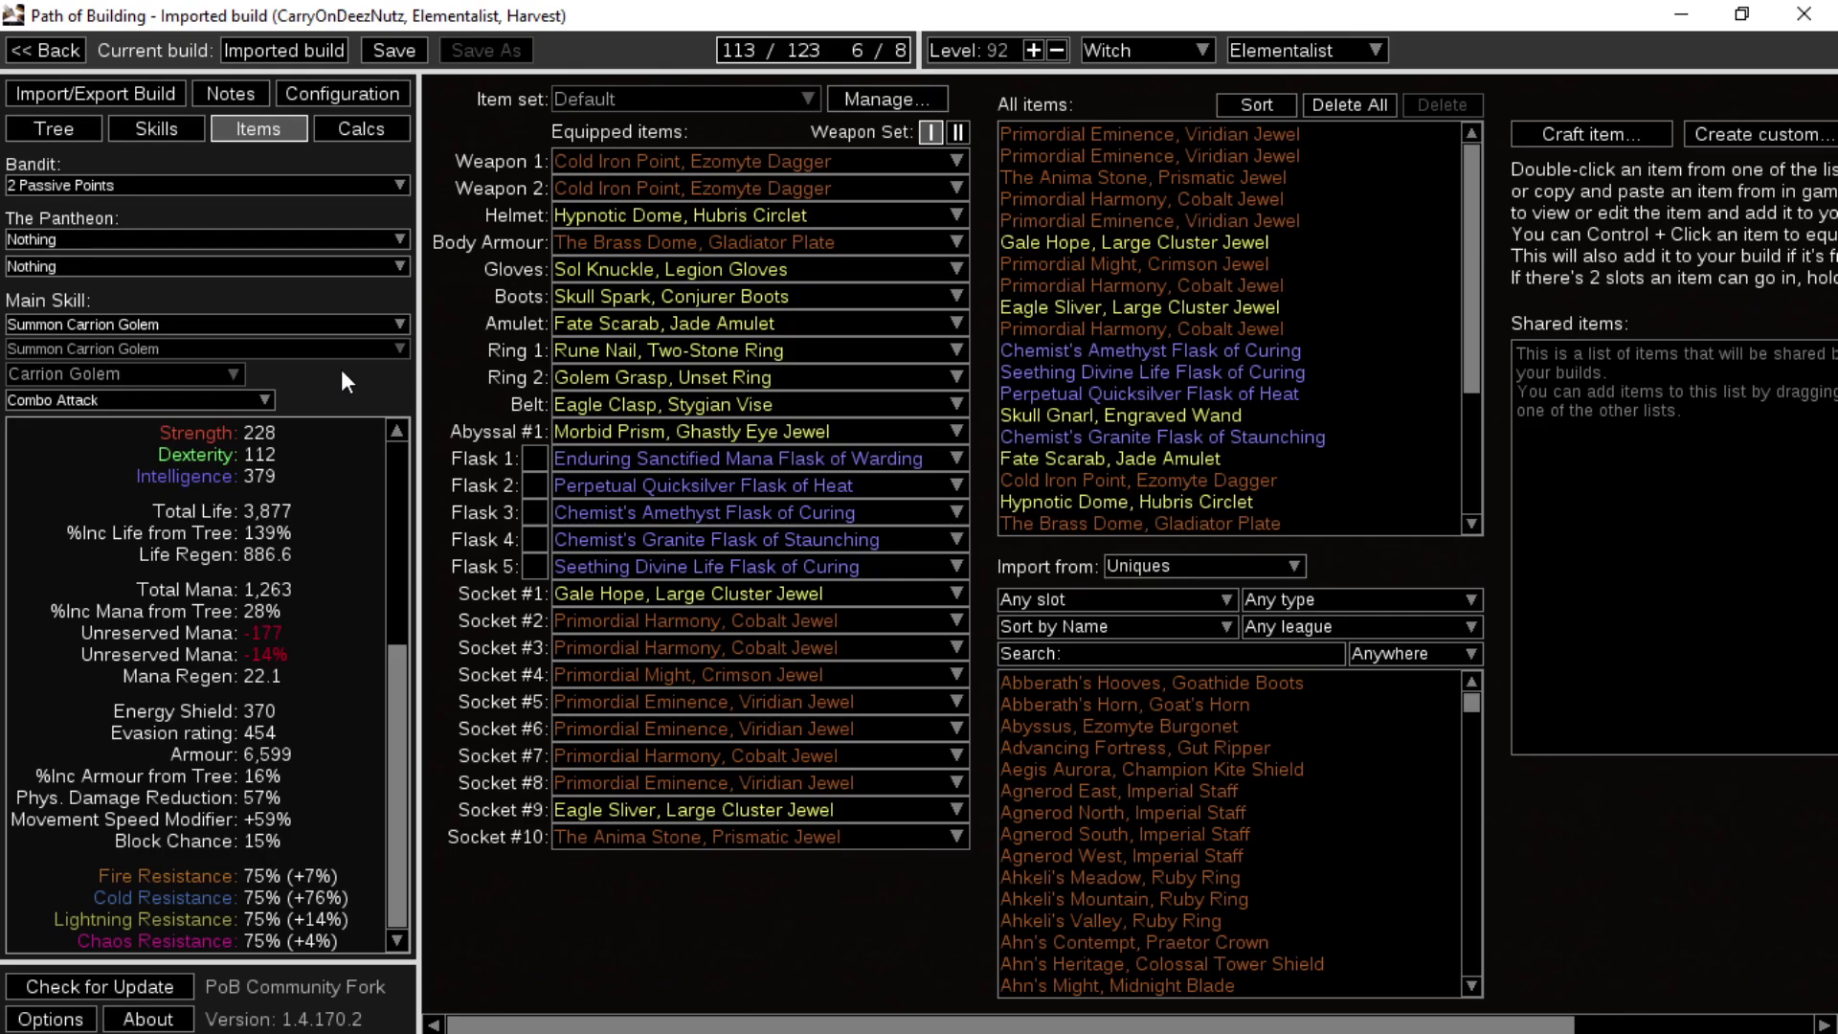
mouse_move(779, 833)
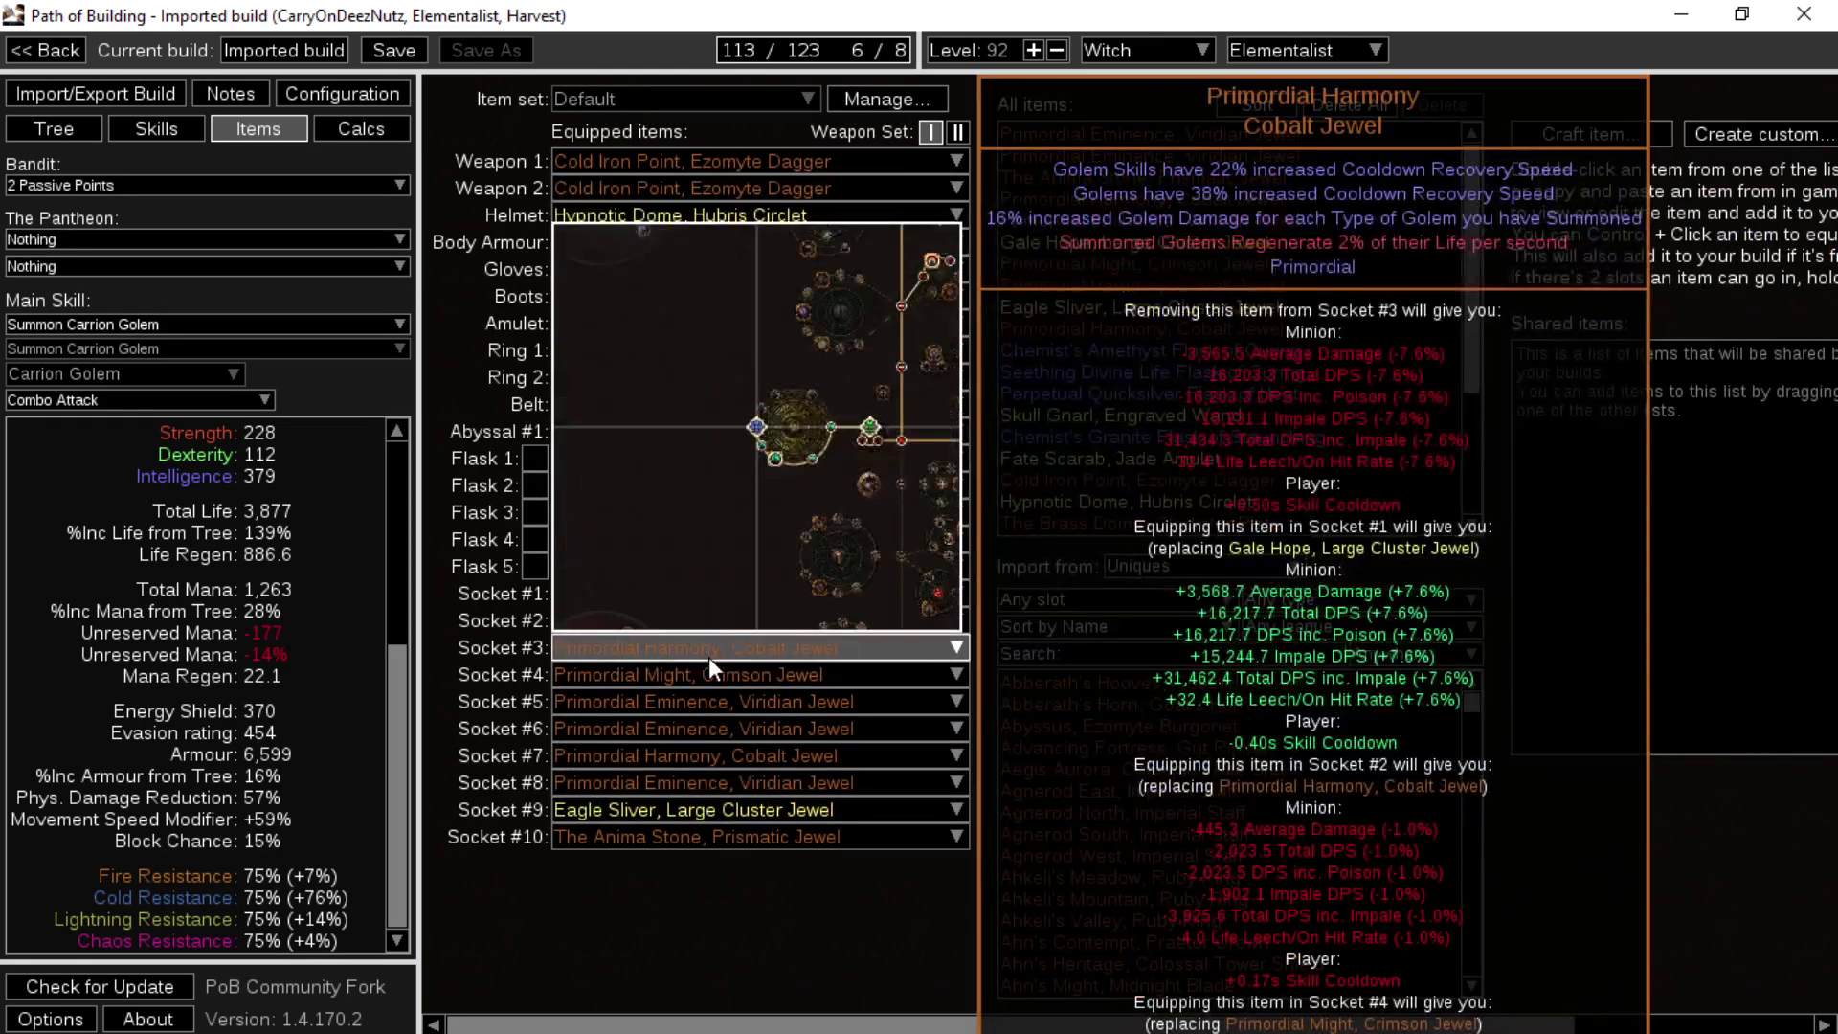
mouse_move(718, 670)
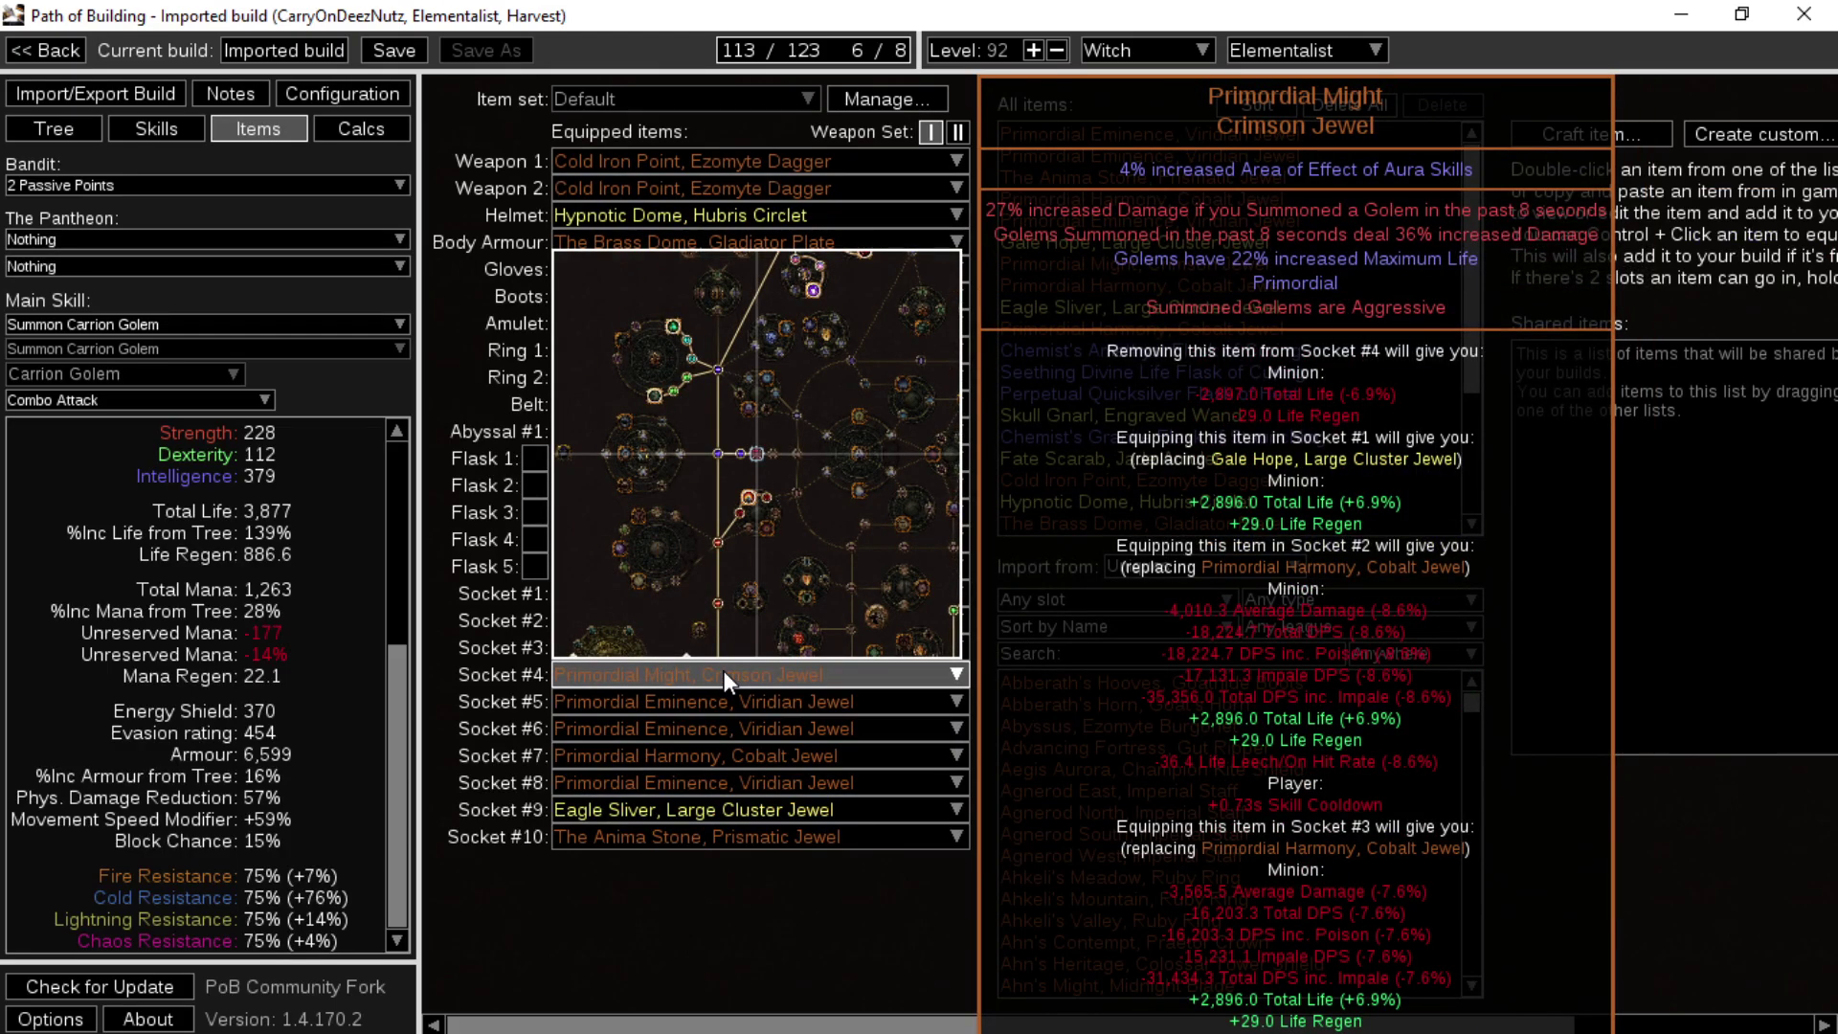
mouse_move(715, 844)
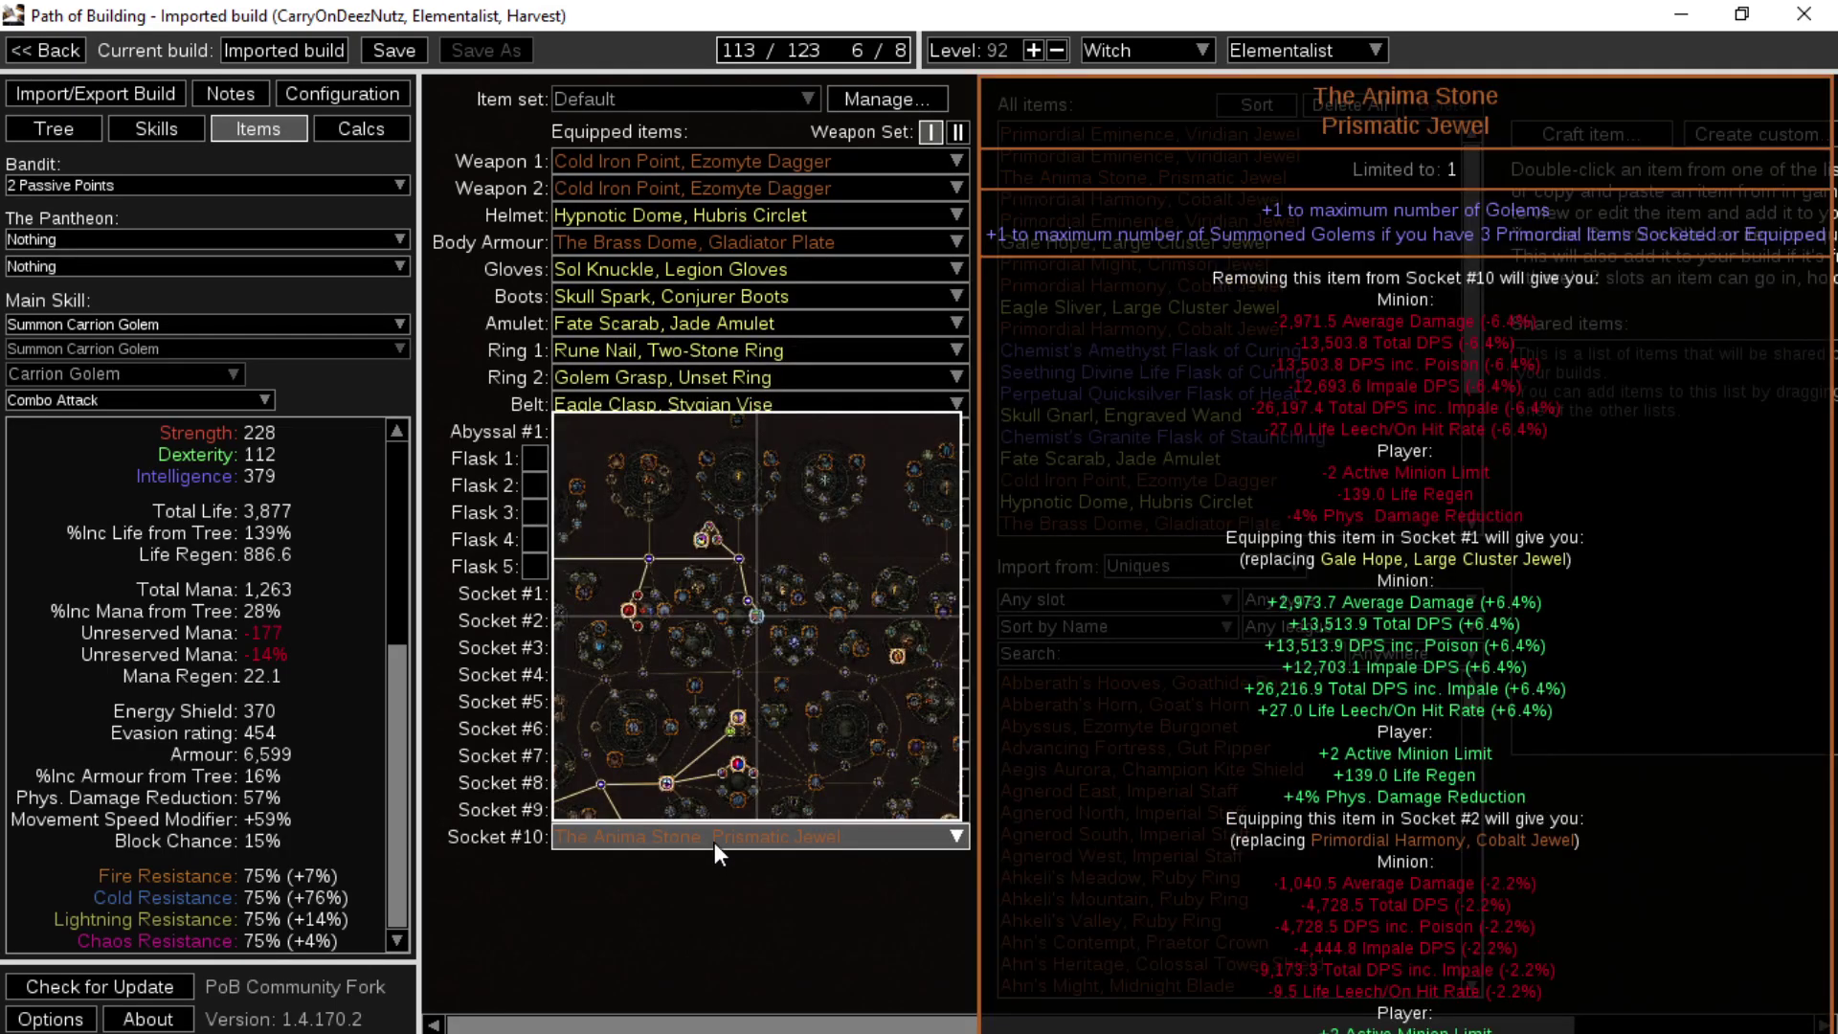
mouse_move(699, 623)
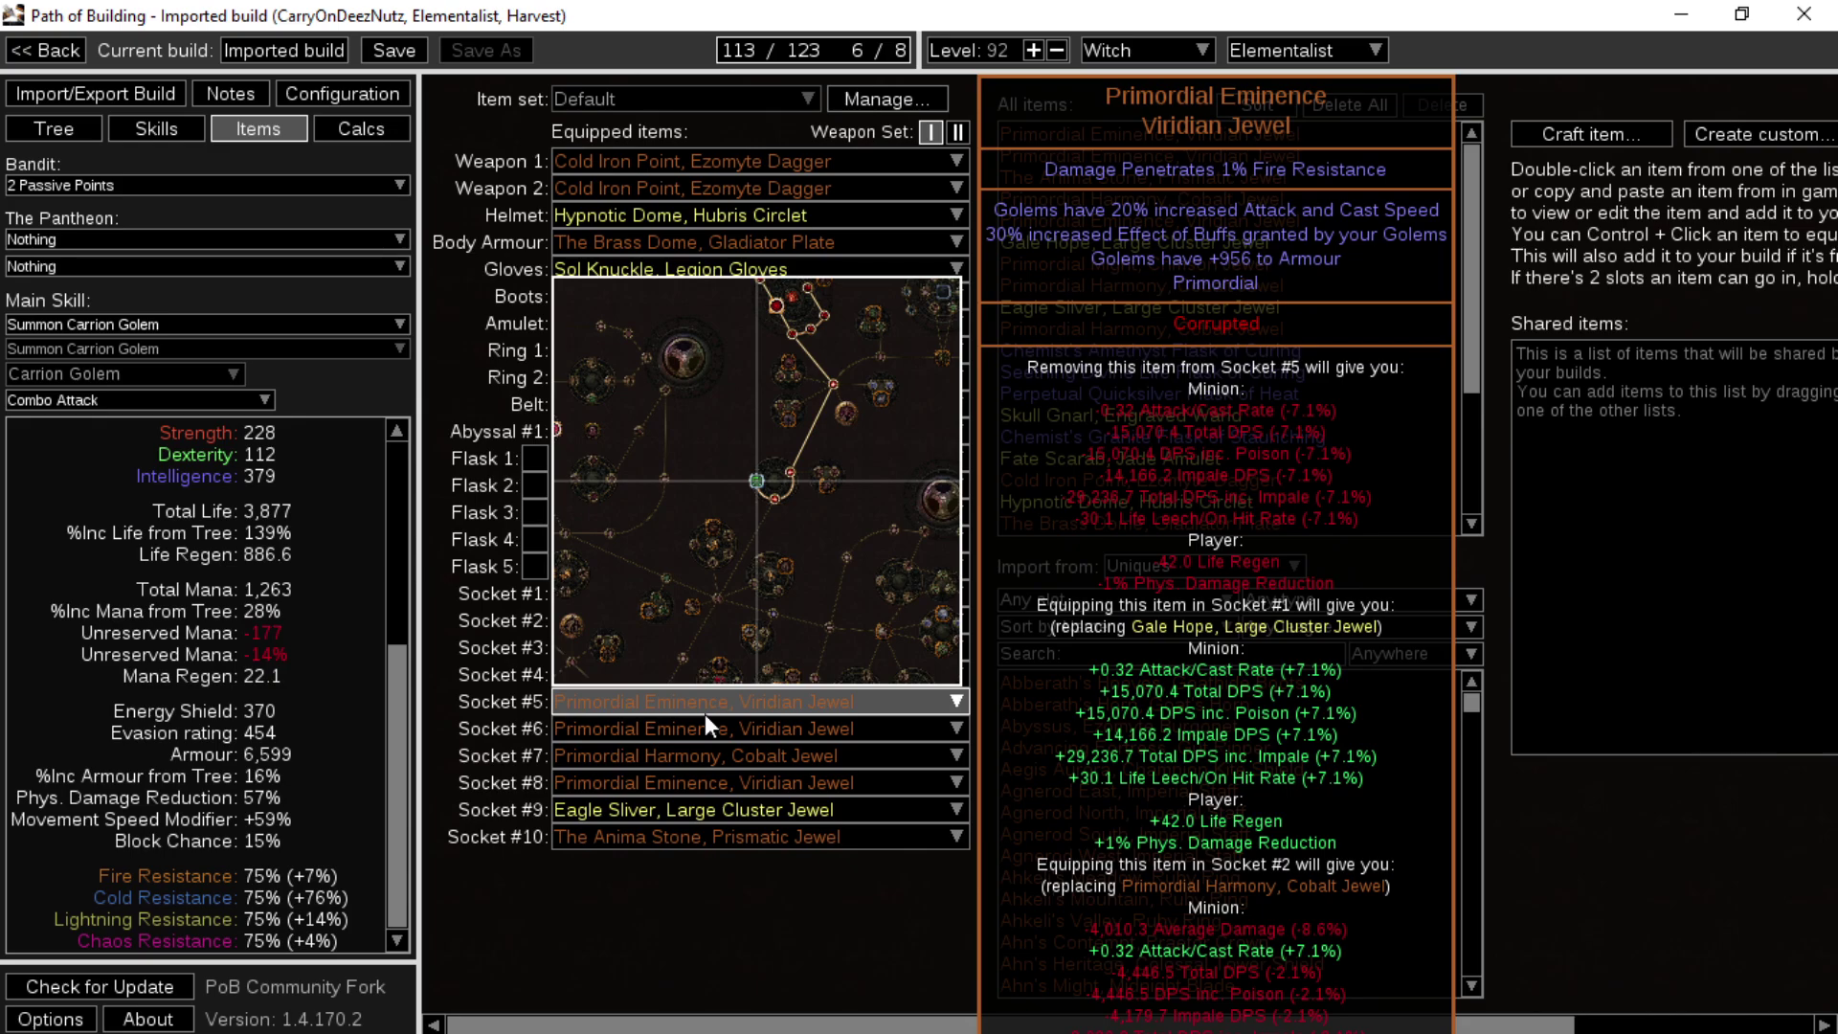
mouse_move(672, 755)
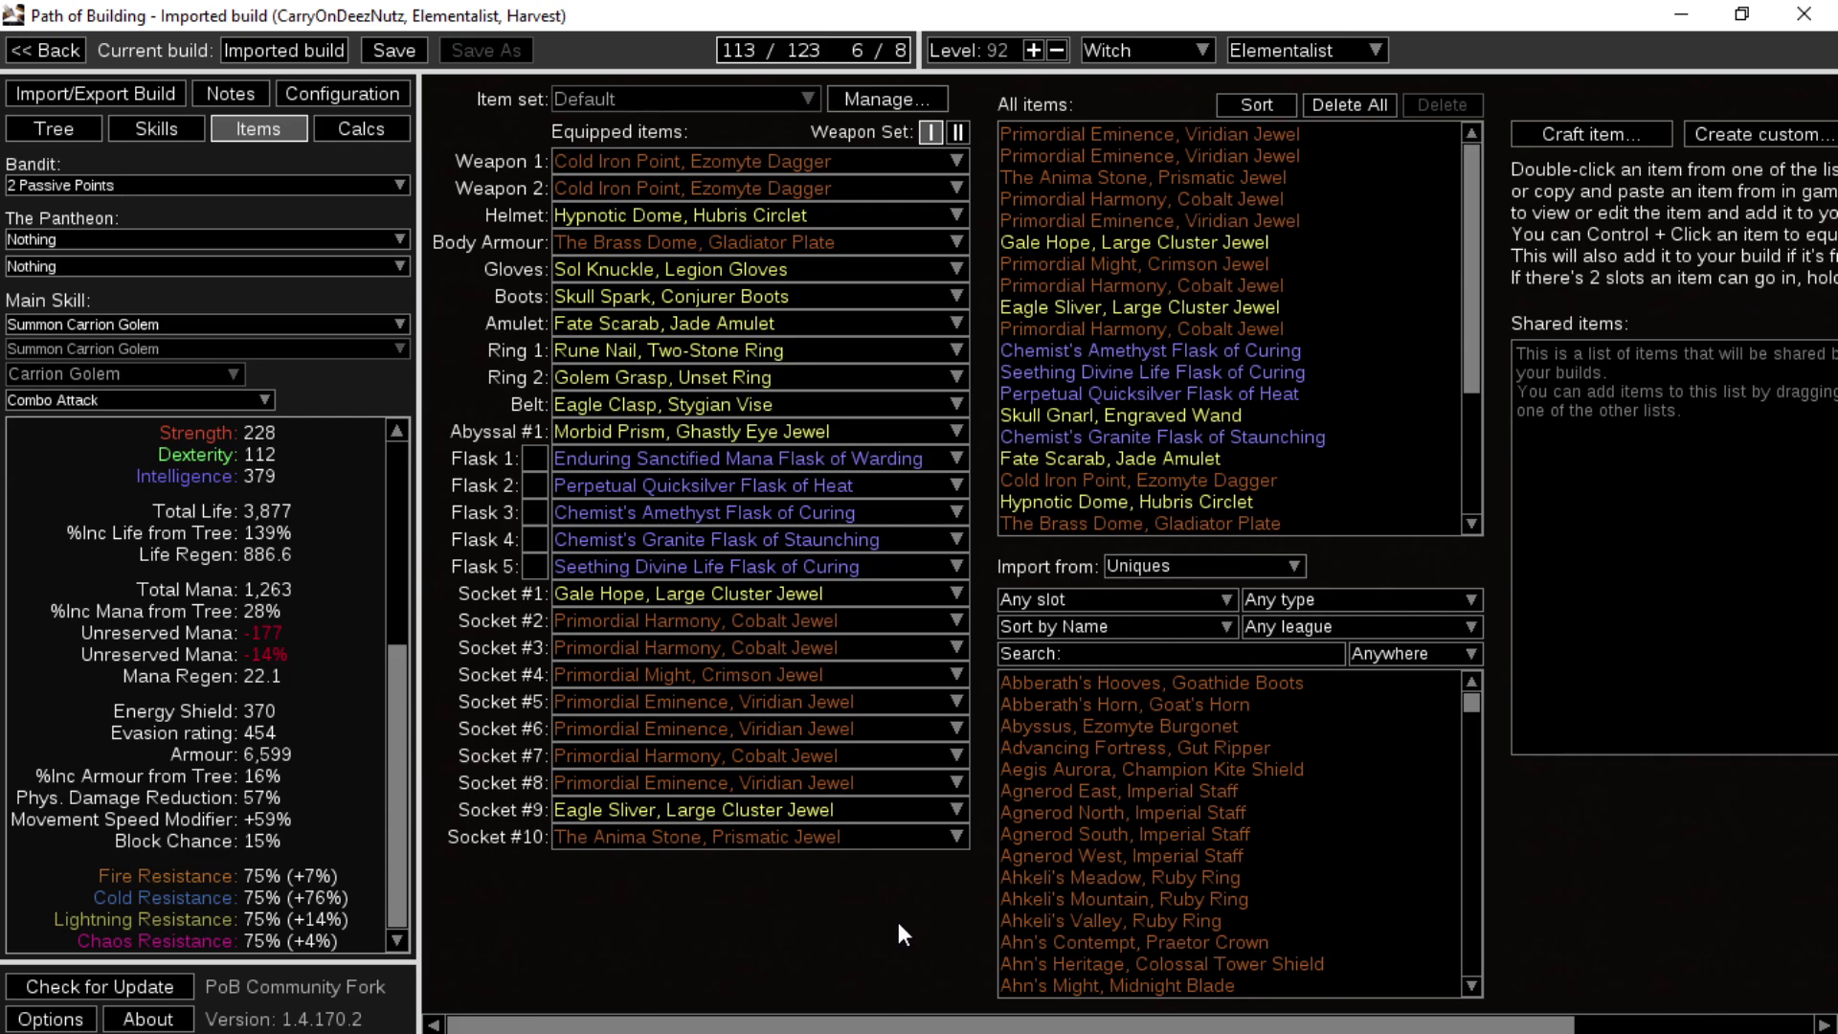
mouse_move(790, 619)
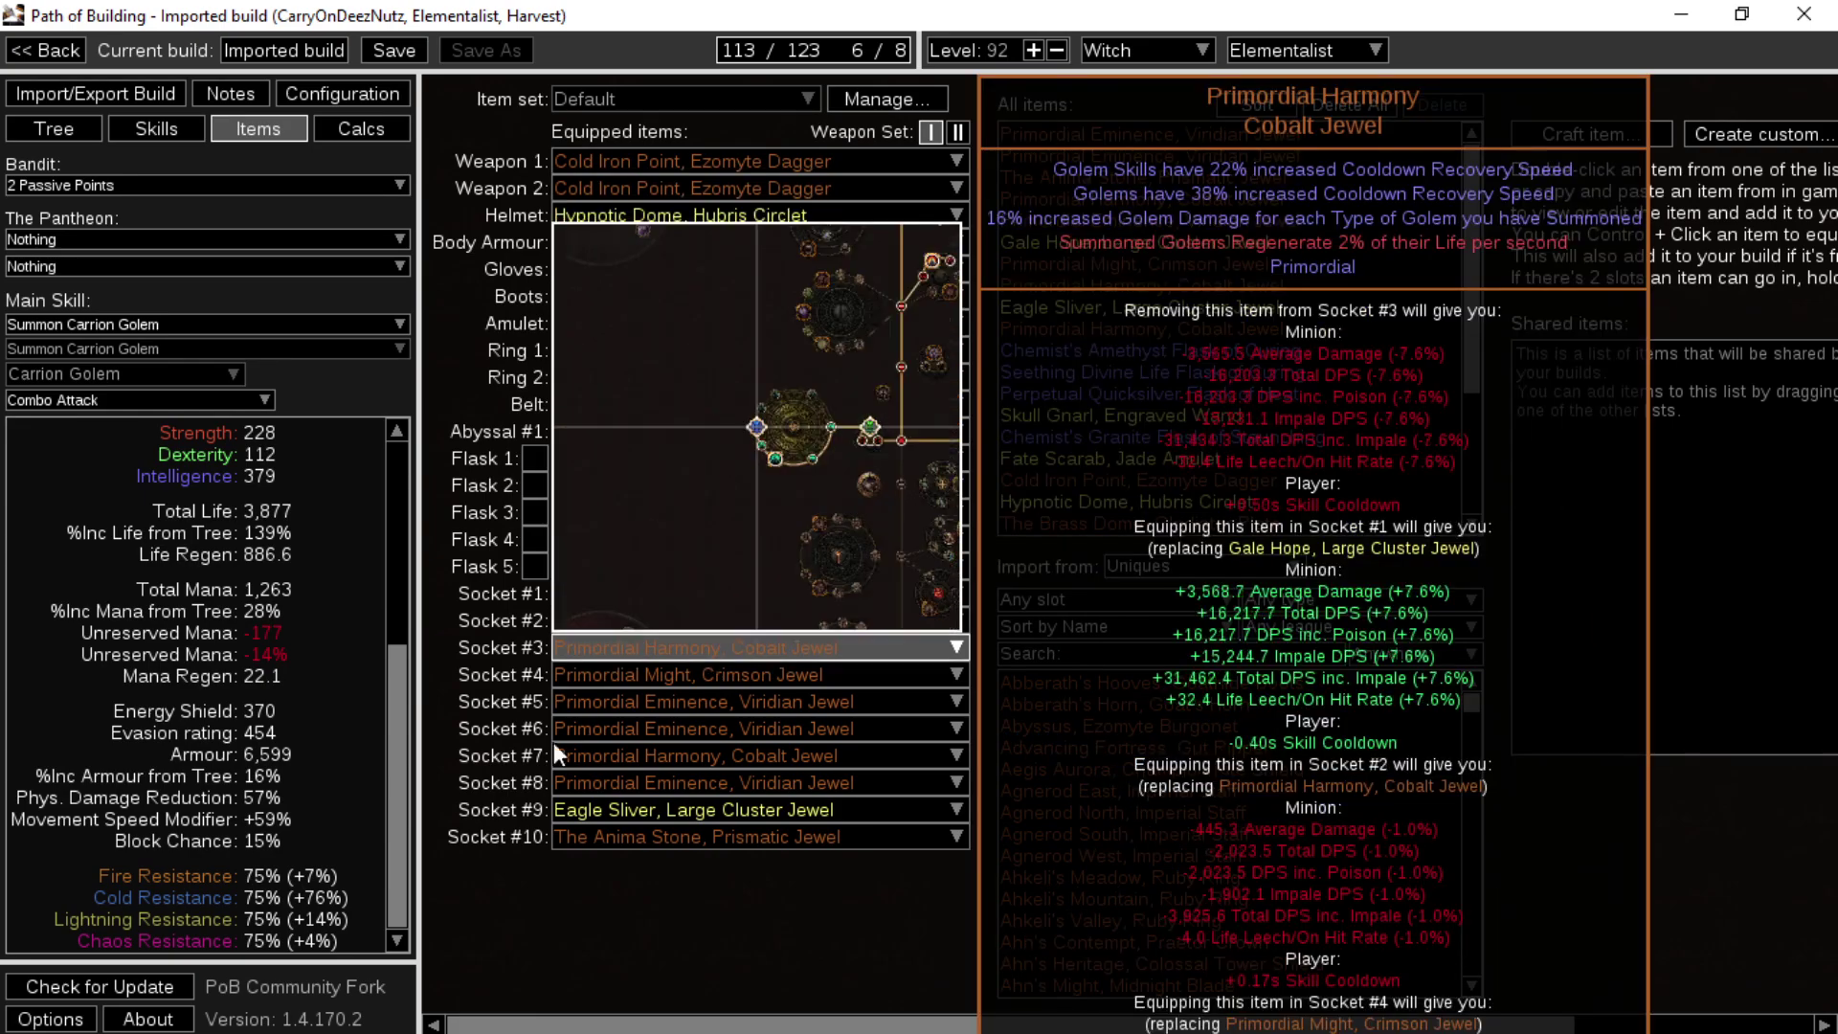
- Review the stat totals in the sidebar, then go back to the passive tree
scroll(250, 595, "up", 3)
scroll(250, 601, "up", 2)
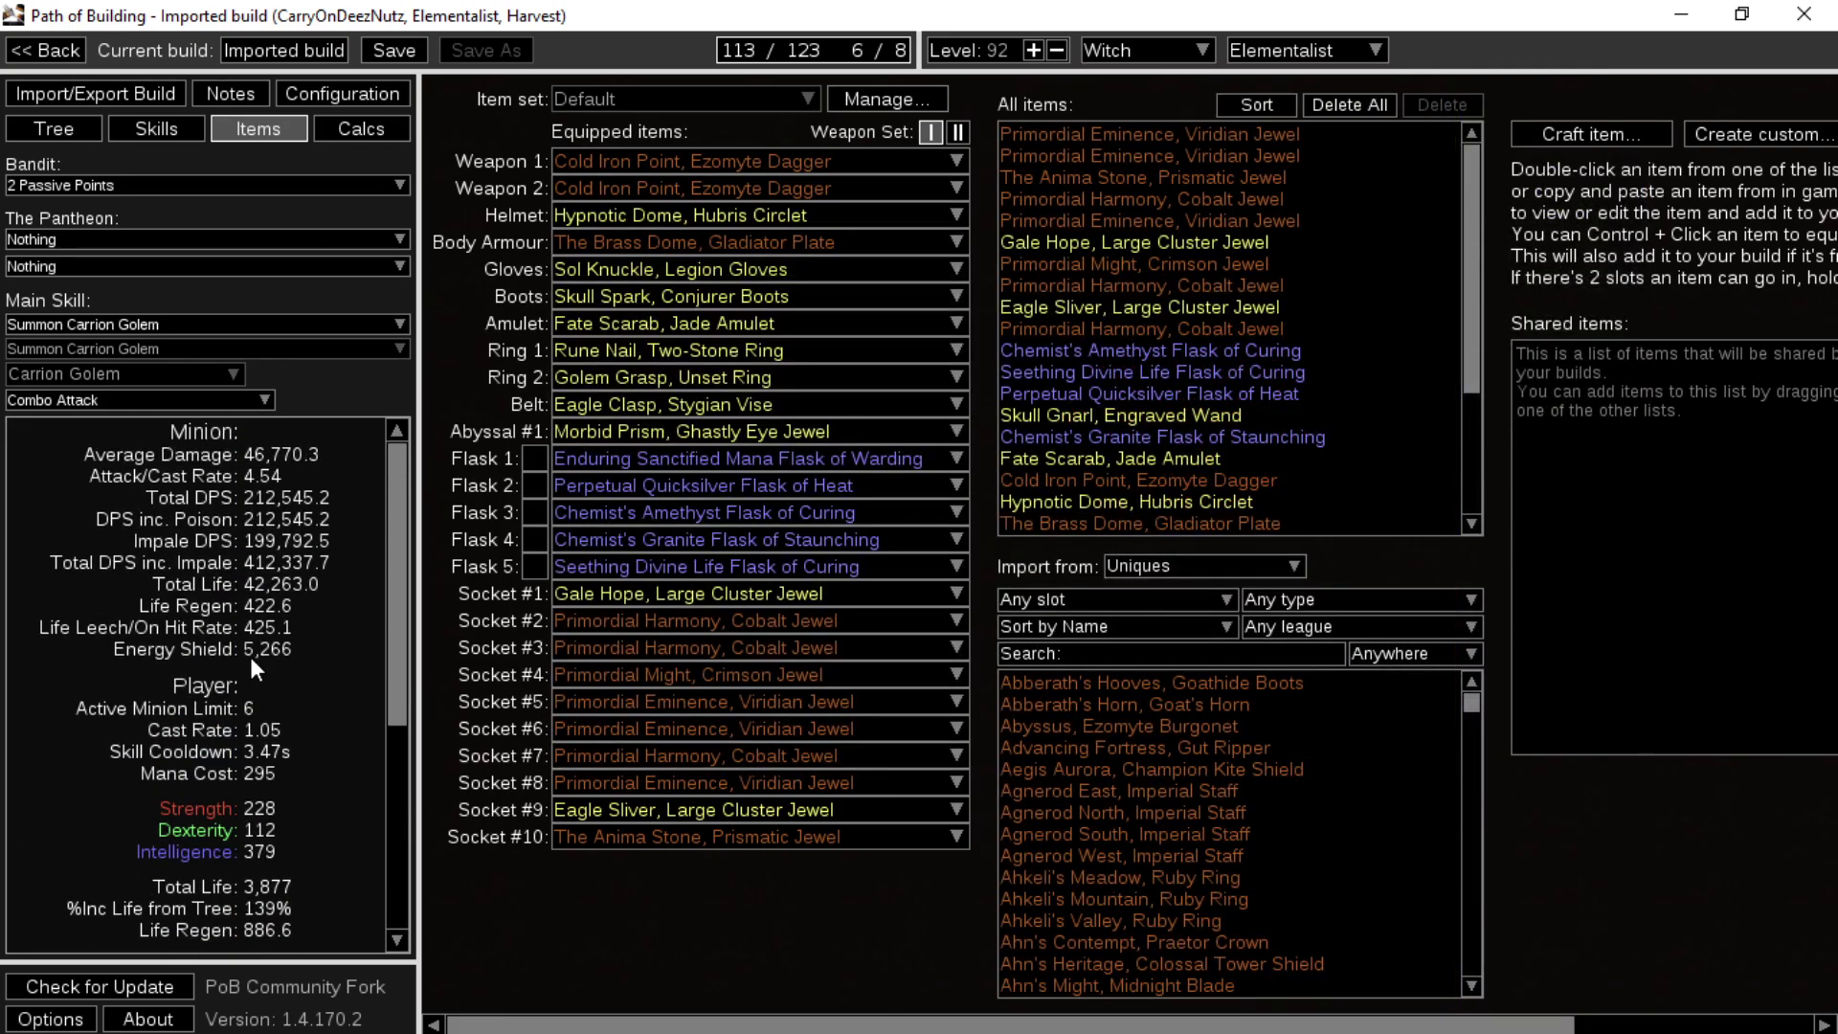
scroll(188, 648, "down", 6)
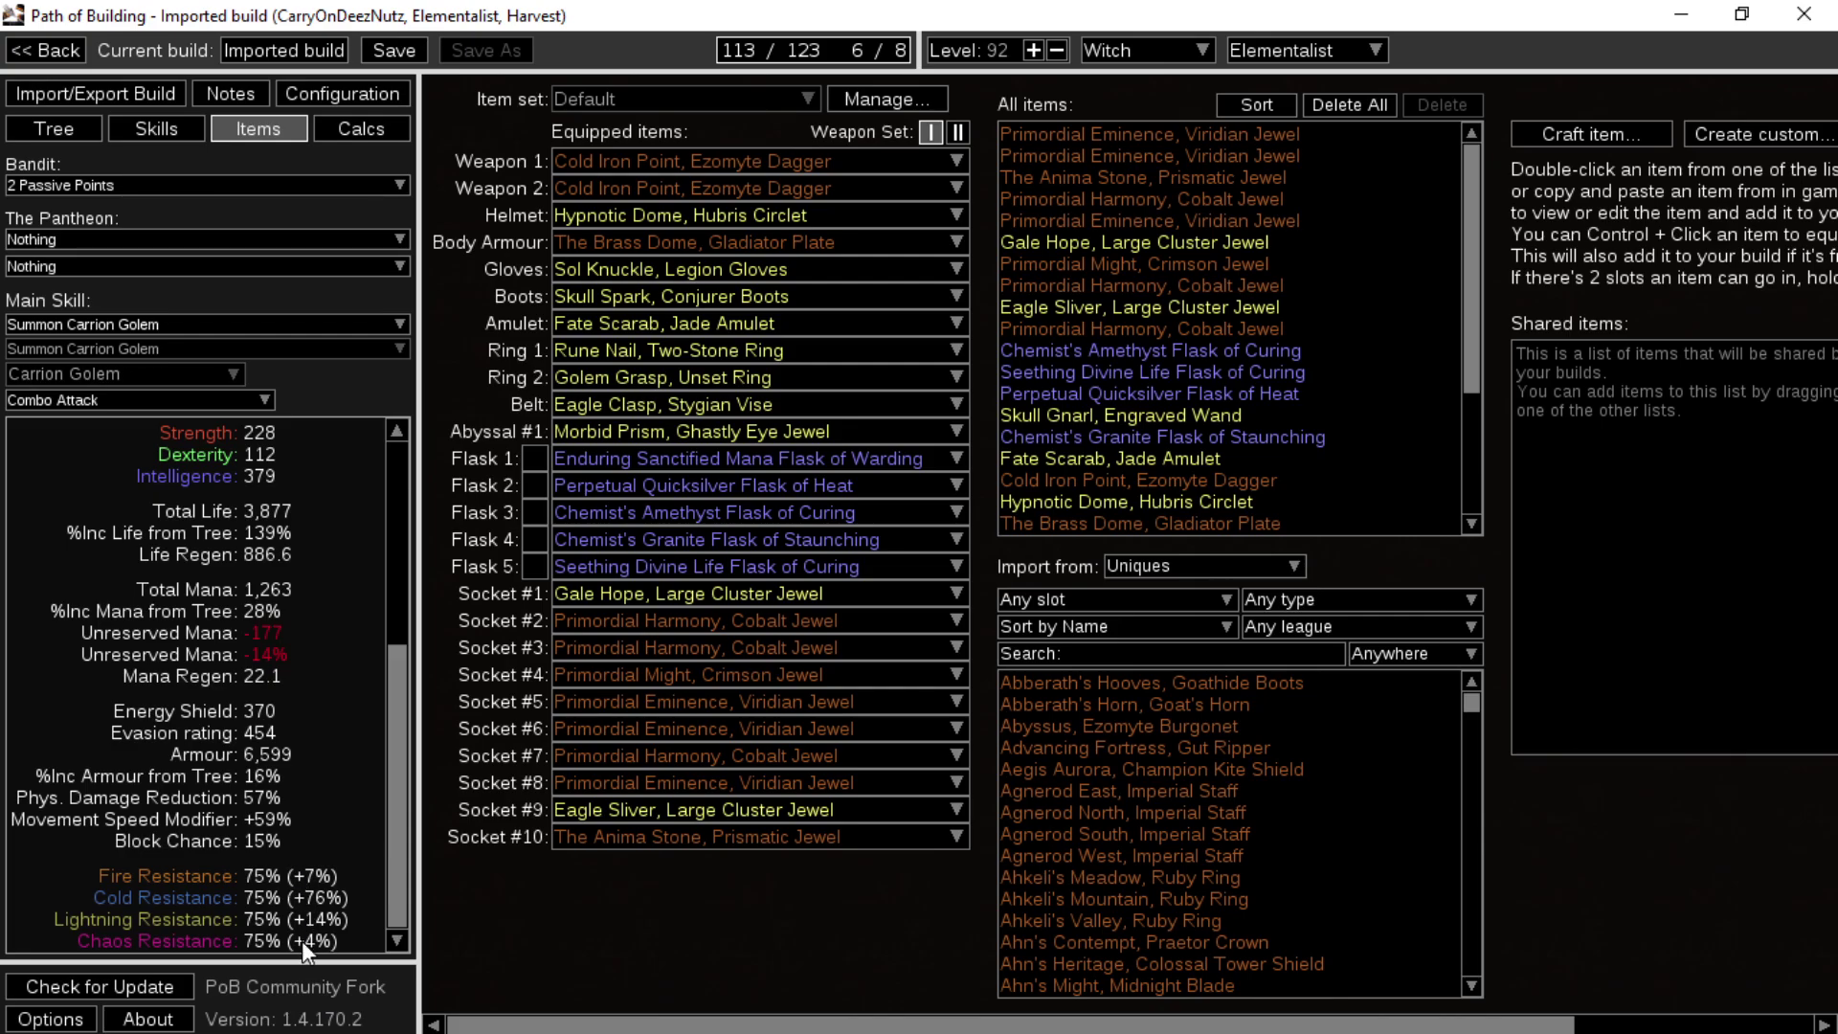
left_click(50, 126)
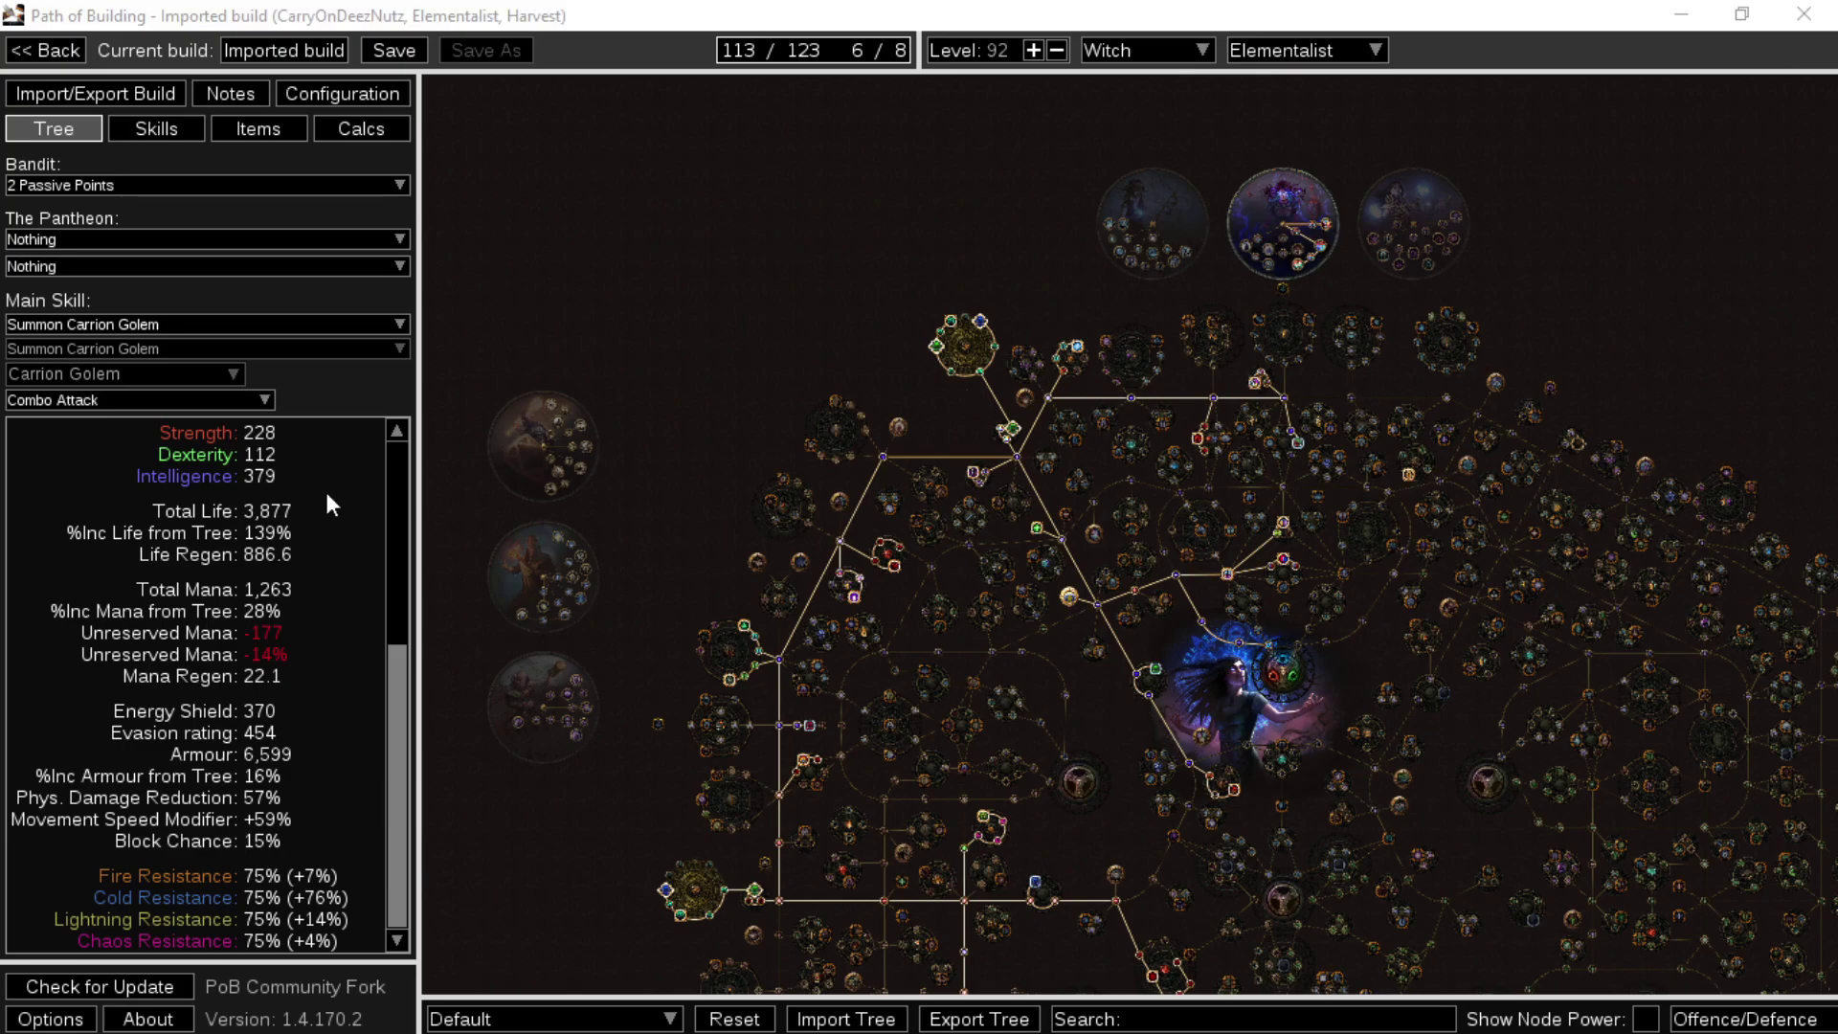
- Generate a pastebin share code for the build, then start a new empty Unnamed Scion build
left_click(76, 93)
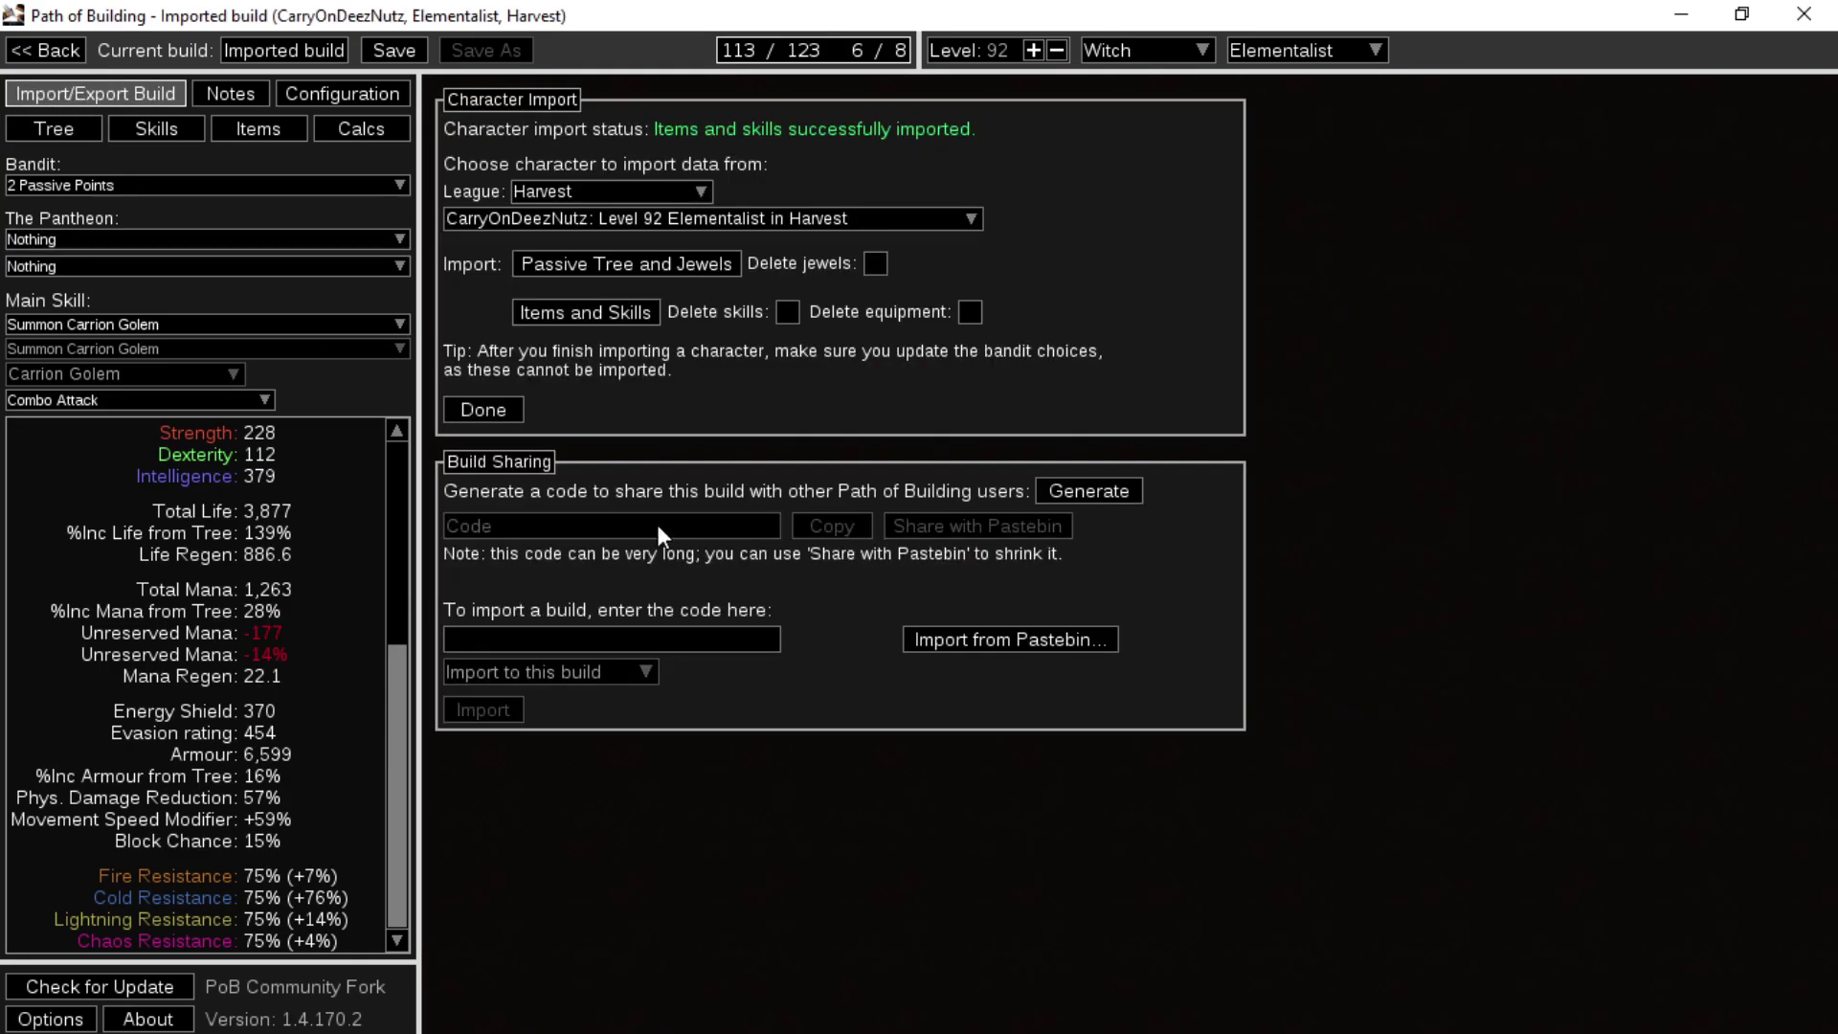
left_click(1094, 500)
left_click(982, 524)
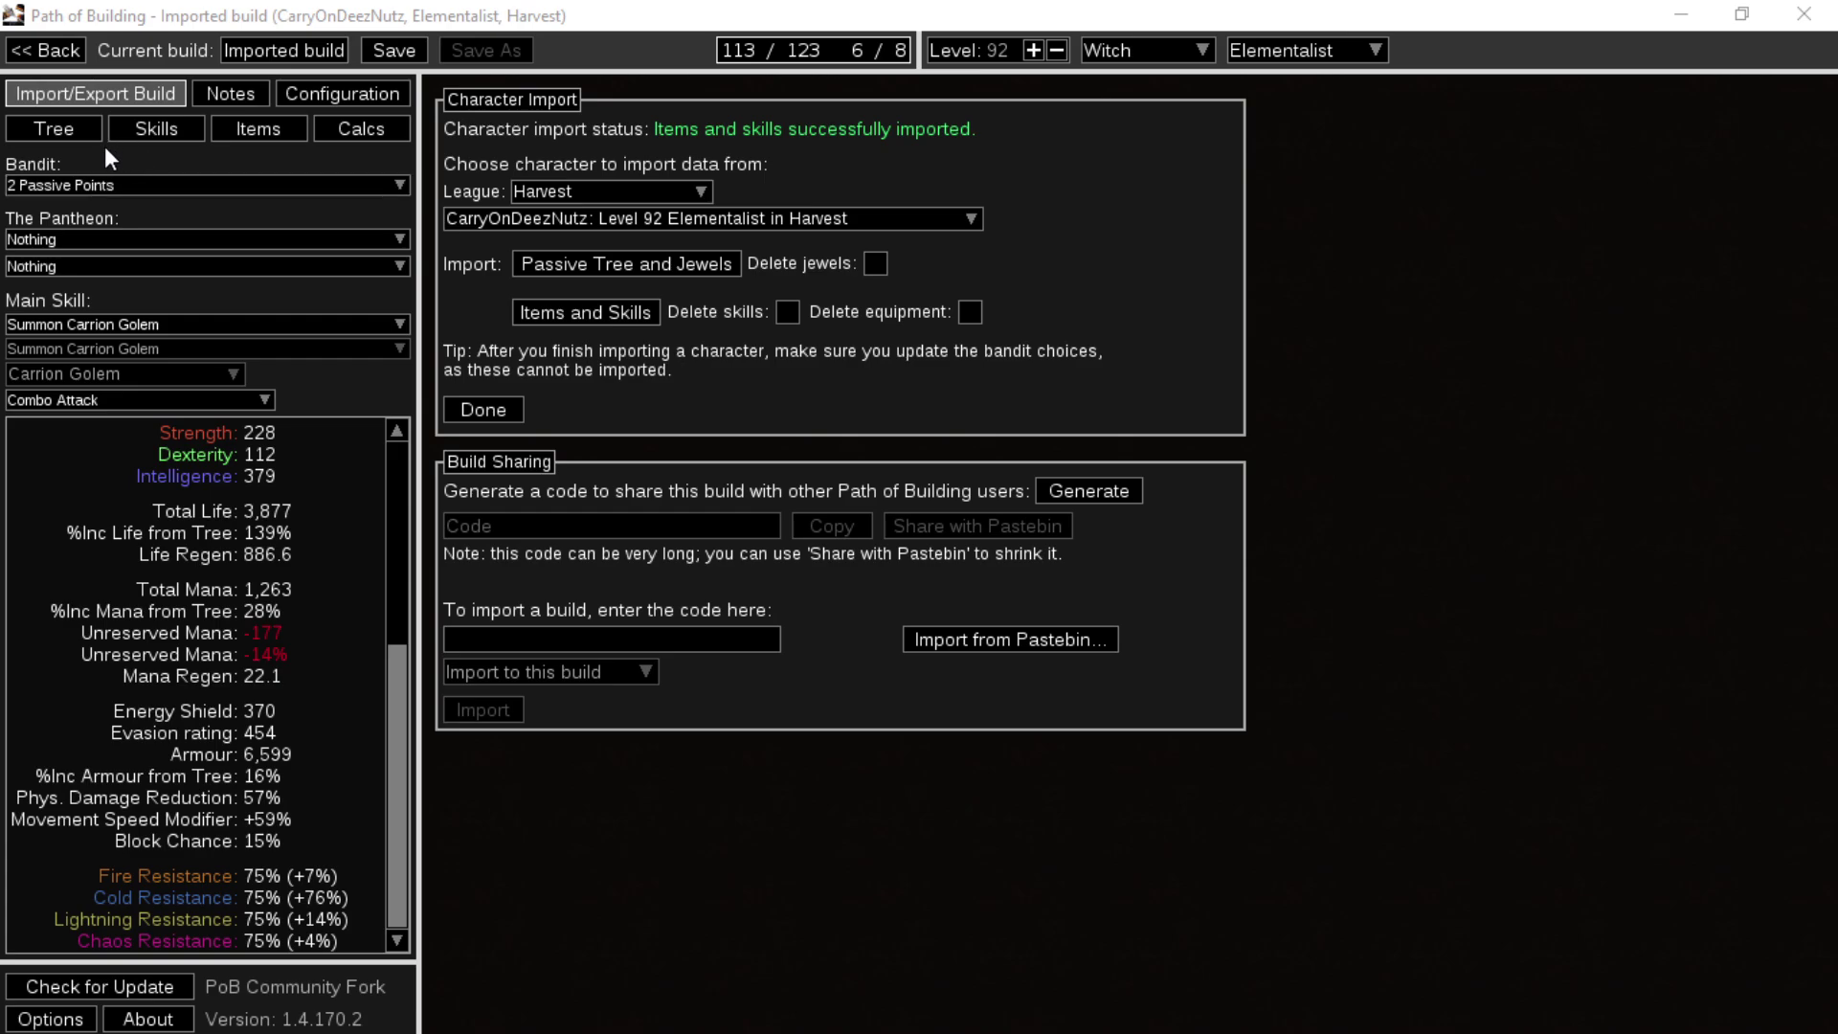
left_click(38, 56)
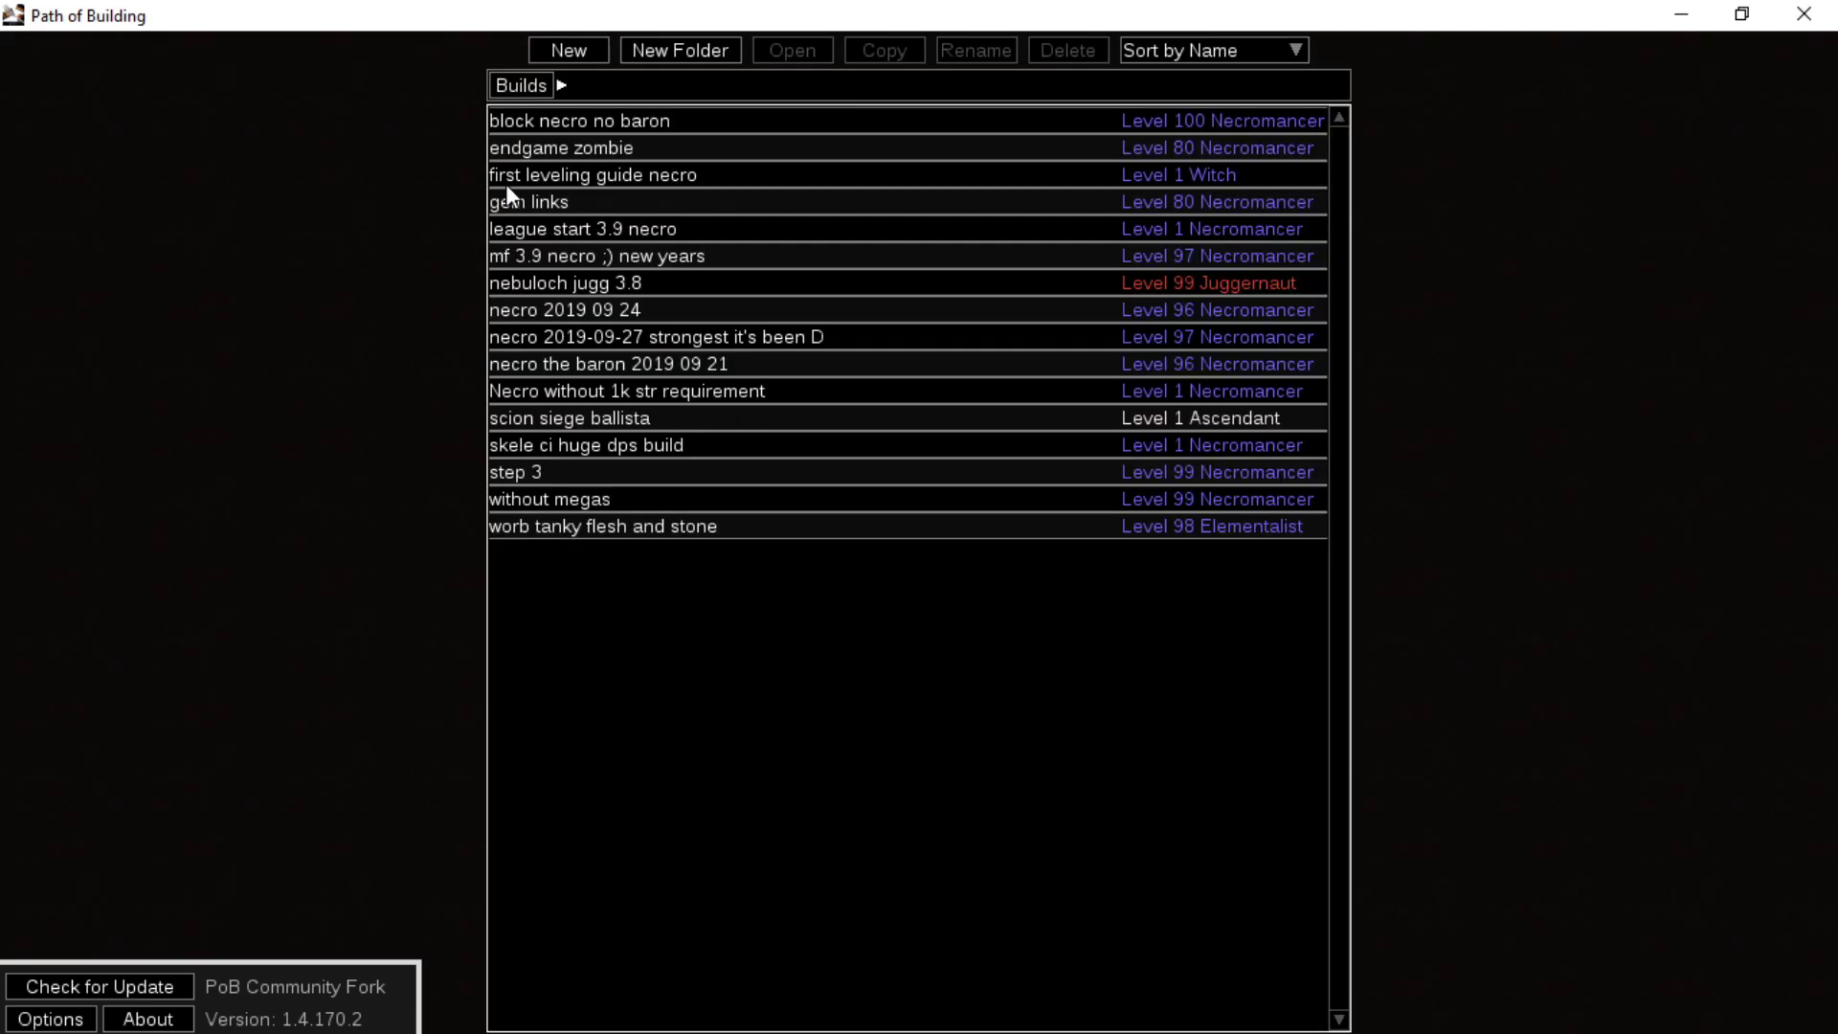
left_click(572, 48)
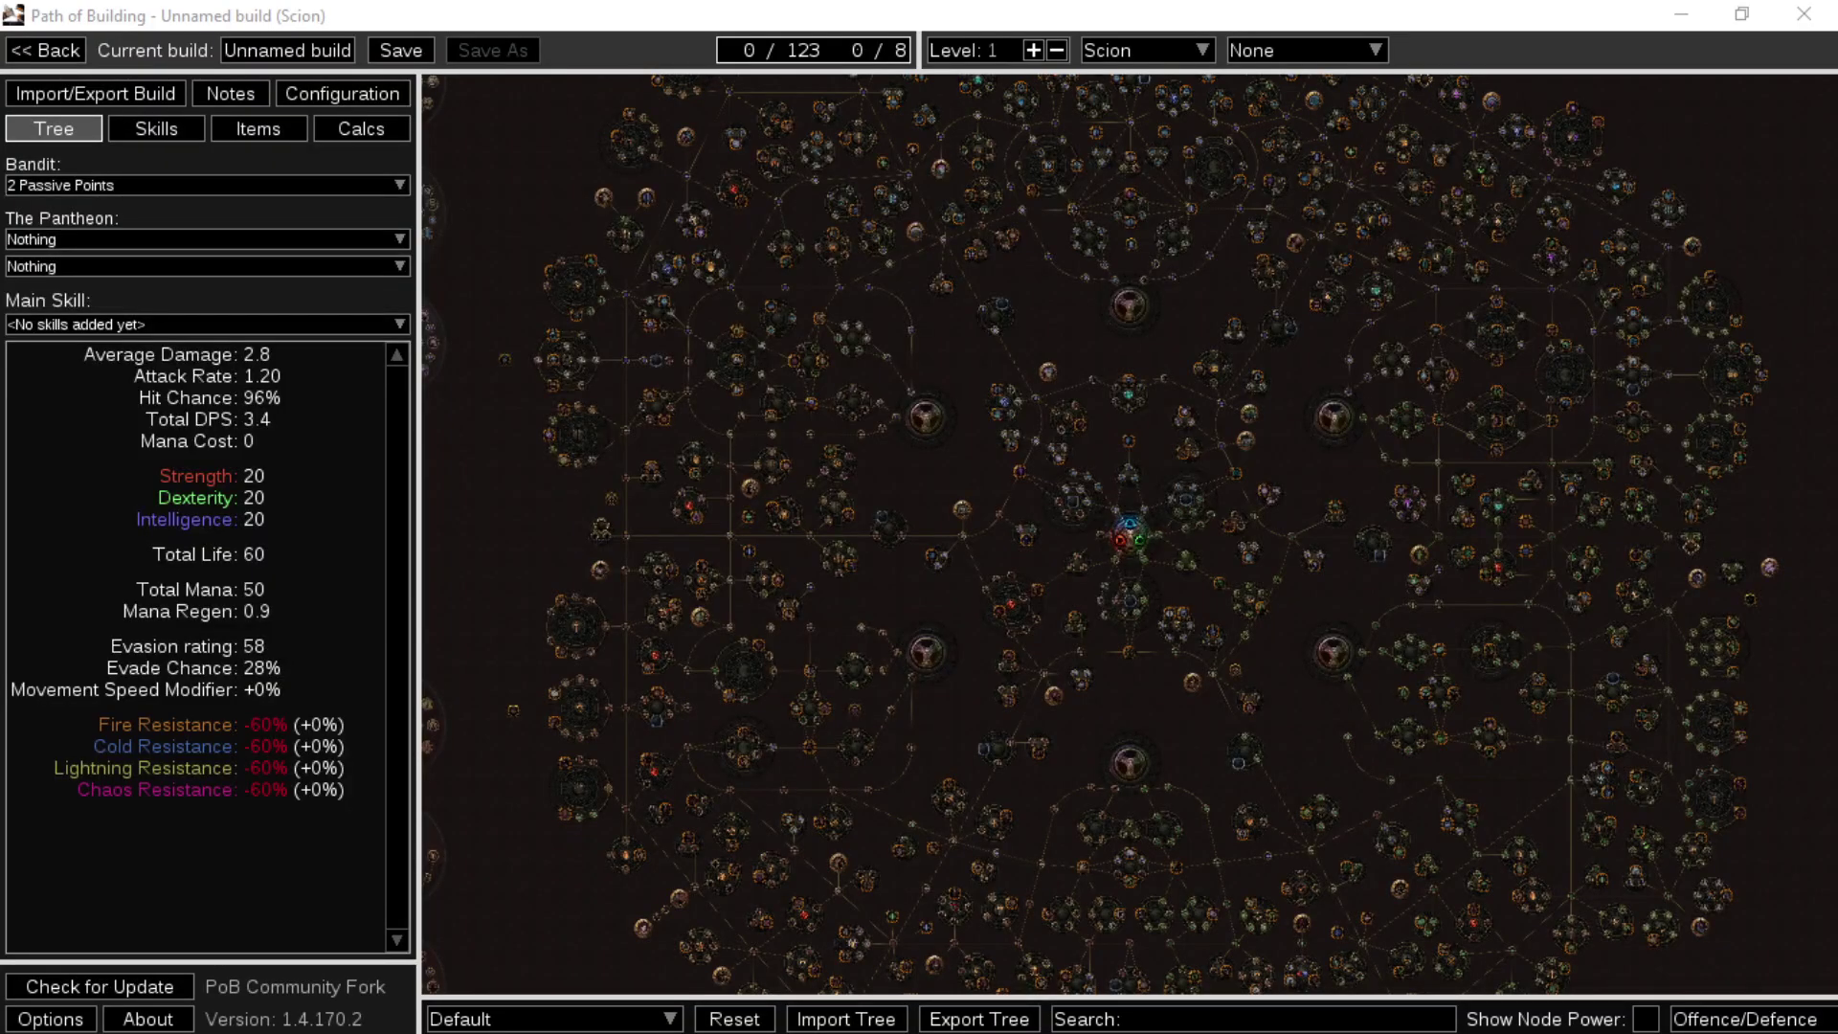
- Bring over the Twitch review queue, copy the latest requester's account name, and move it aside
left_click_drag(0, 320, 581, 209)
left_click_drag(615, 402, 506, 400)
key("ctrl+c")
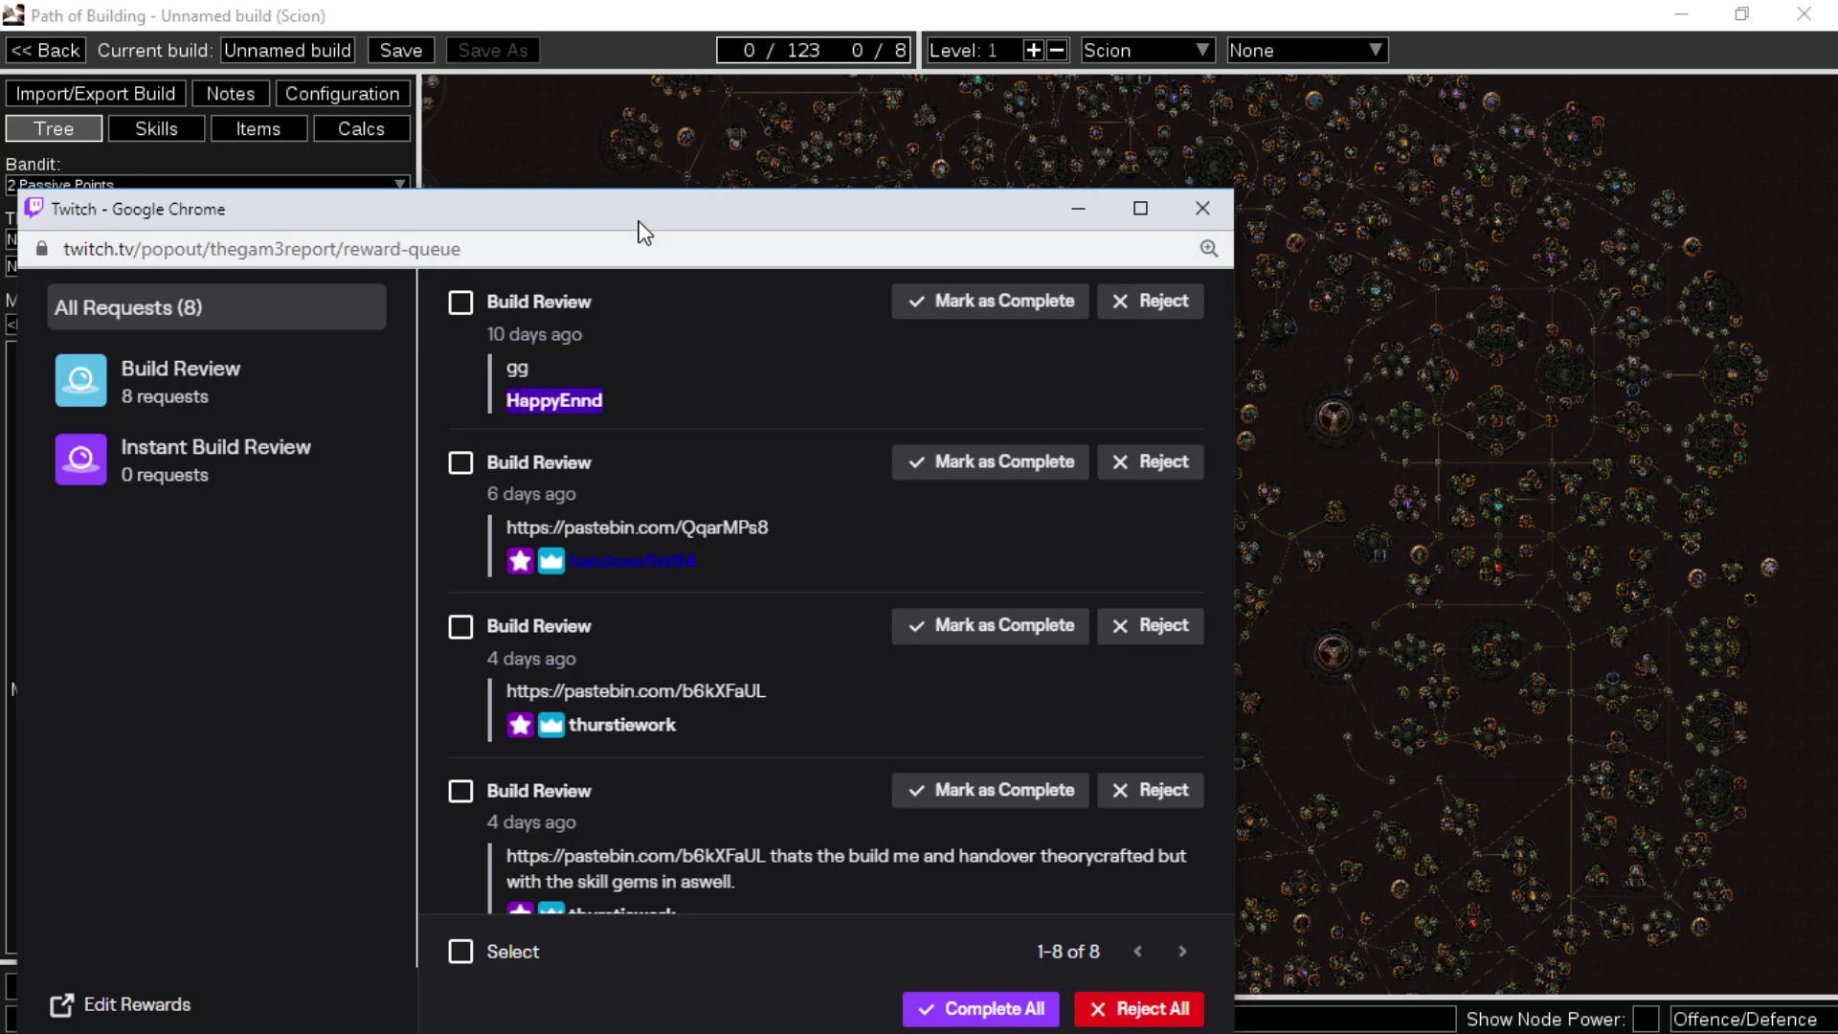
left_click_drag(641, 230, 0, 272)
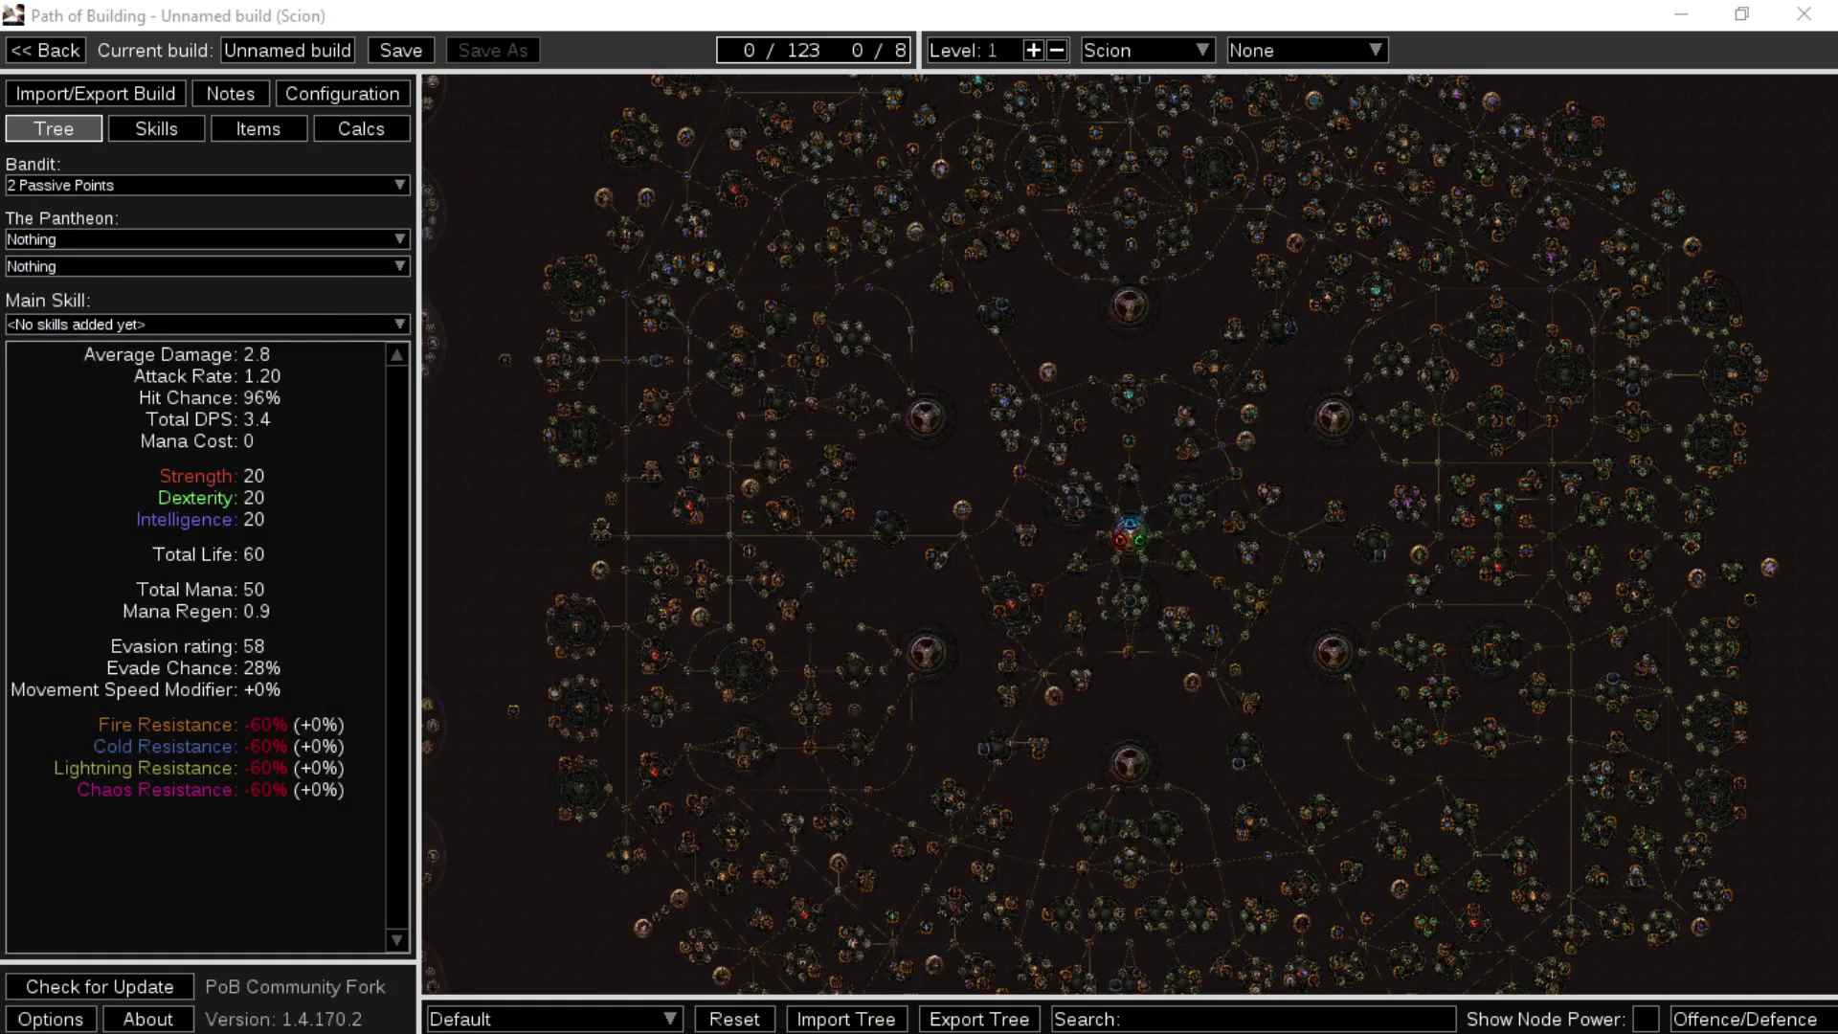
- Paste the requester's account name into Import/Export Build and fetch their character list
left_click(25, 94)
left_click(666, 186)
key("ctrl+a")
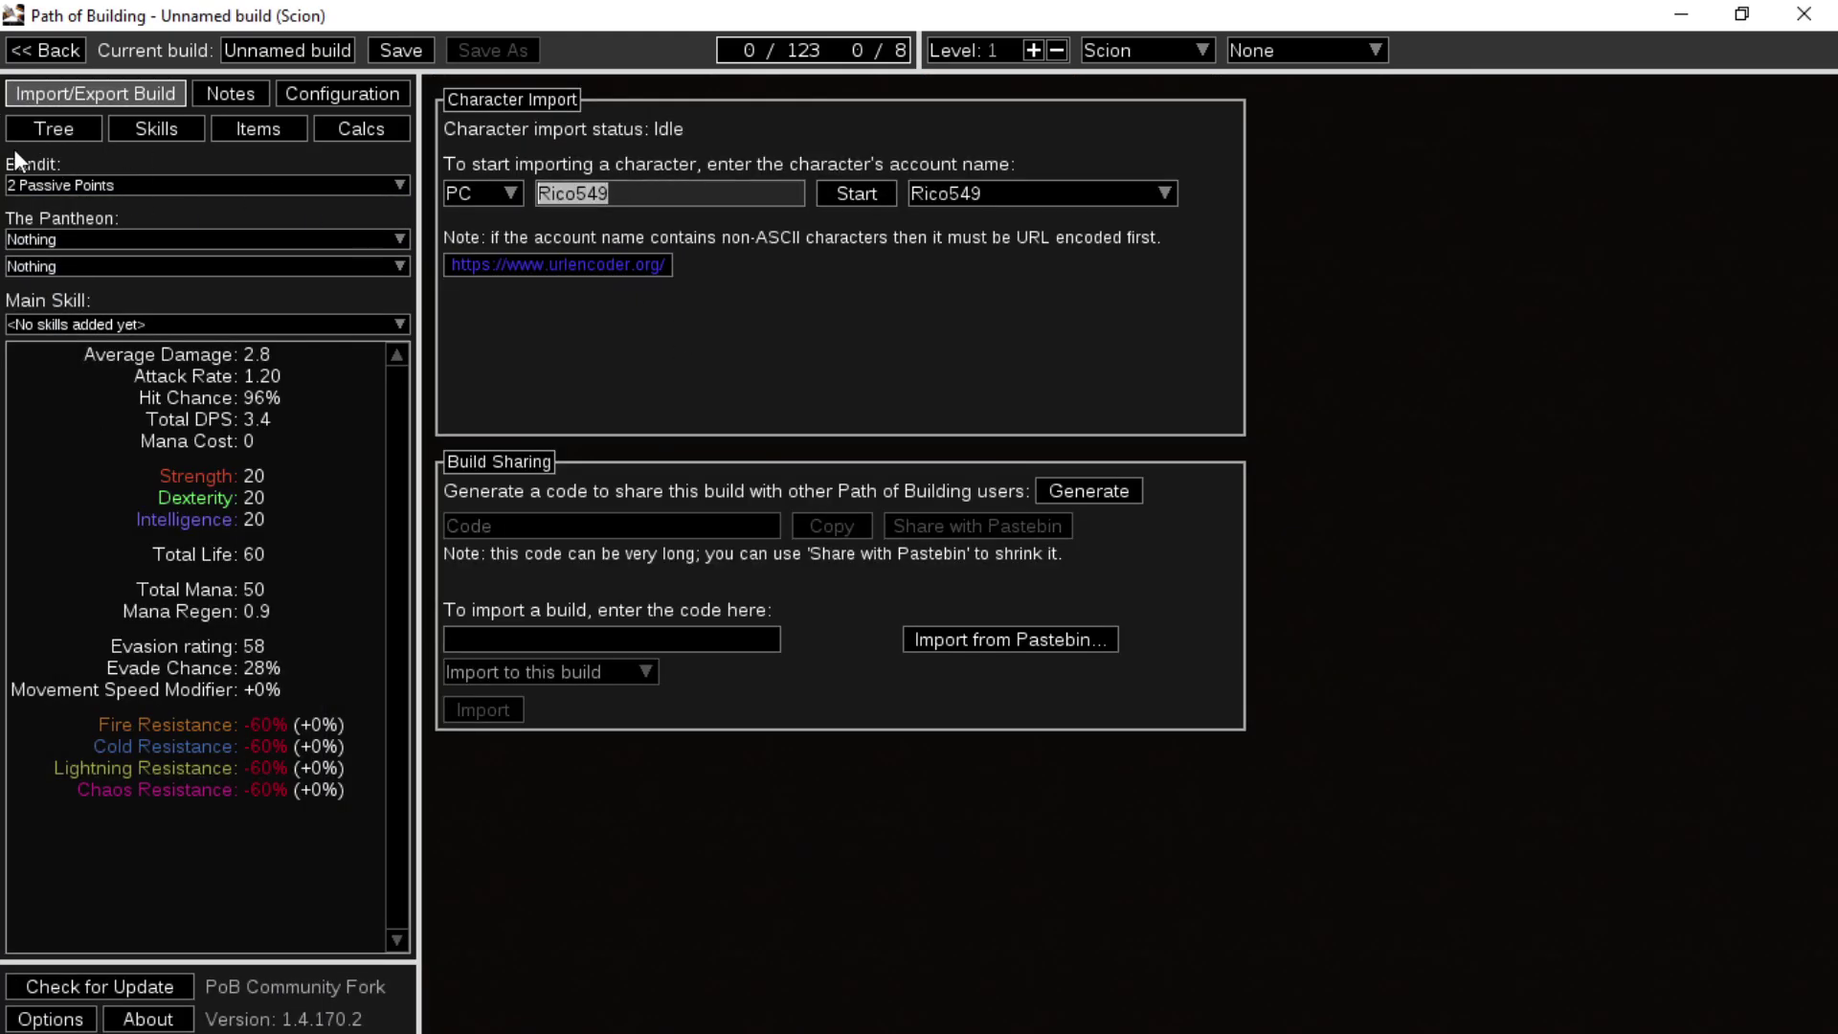
key("ctrl+v")
left_click(868, 188)
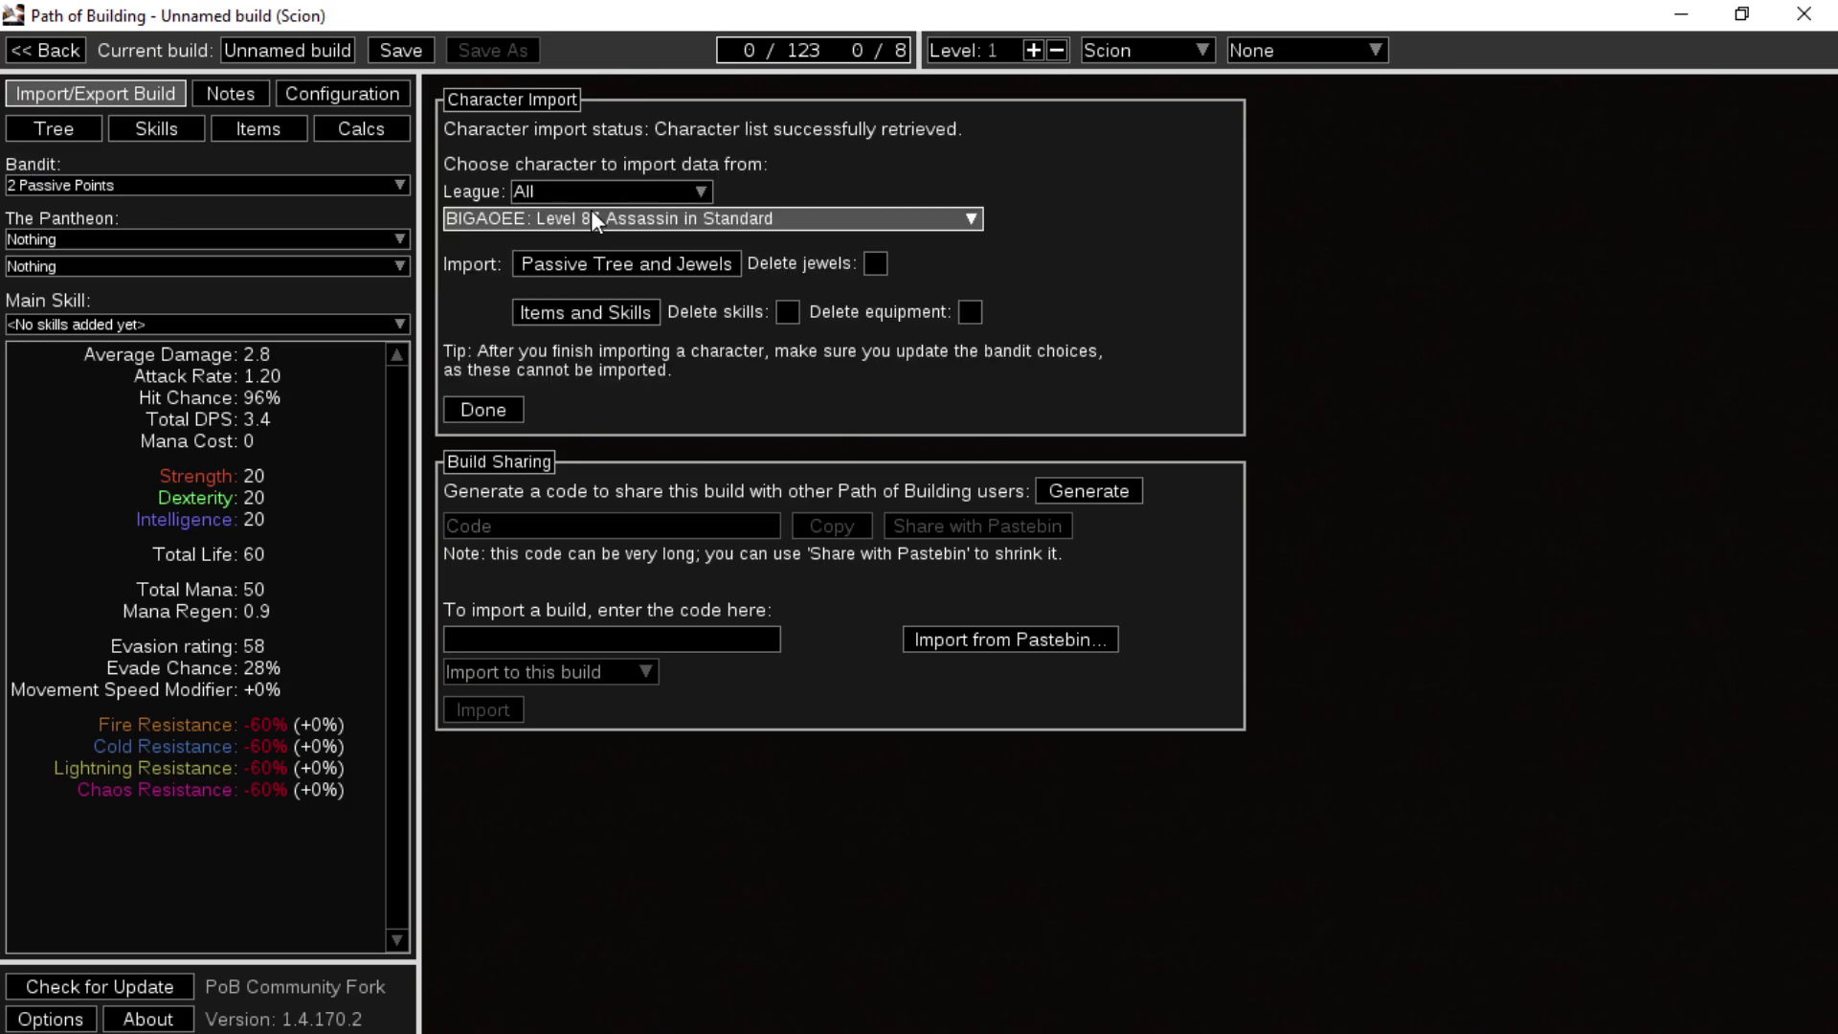
left_click(591, 212)
left_click(618, 215)
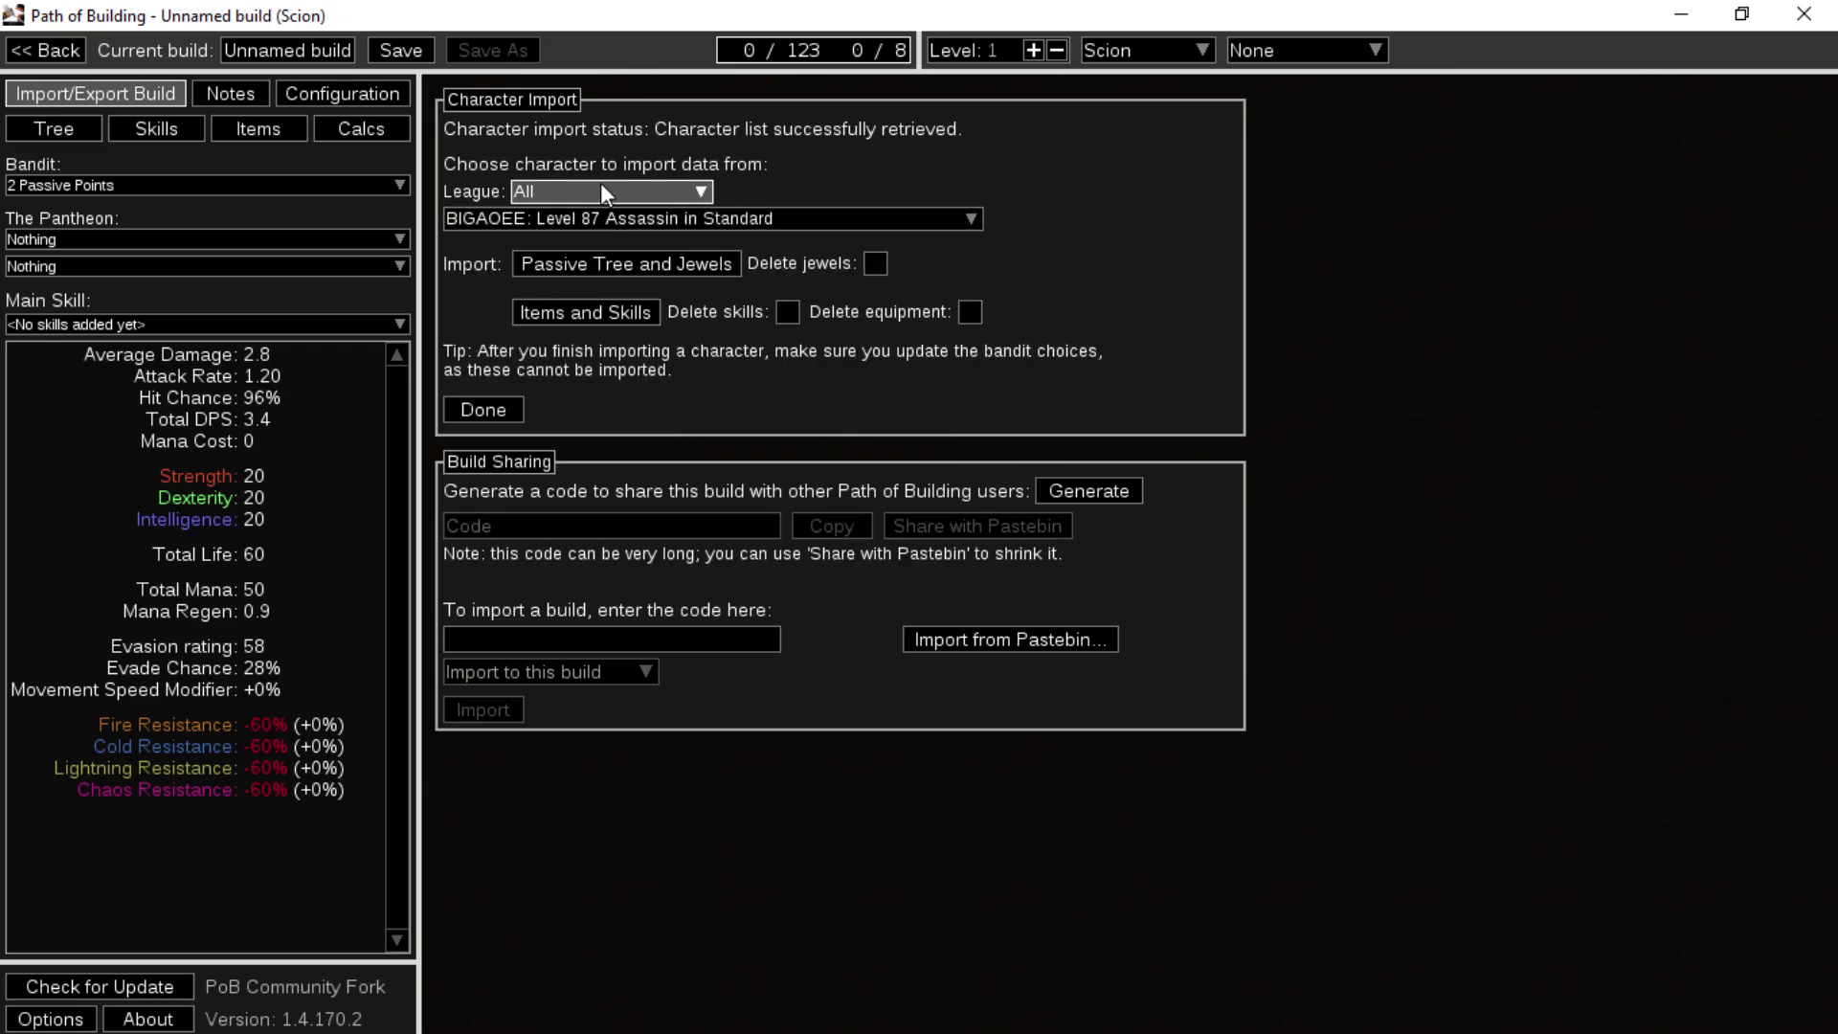
- Choose the Harvest league's level 90 Elementalist and import its passive tree, jewels, items and skills
left_click(600, 187)
left_click(613, 235)
left_click(605, 220)
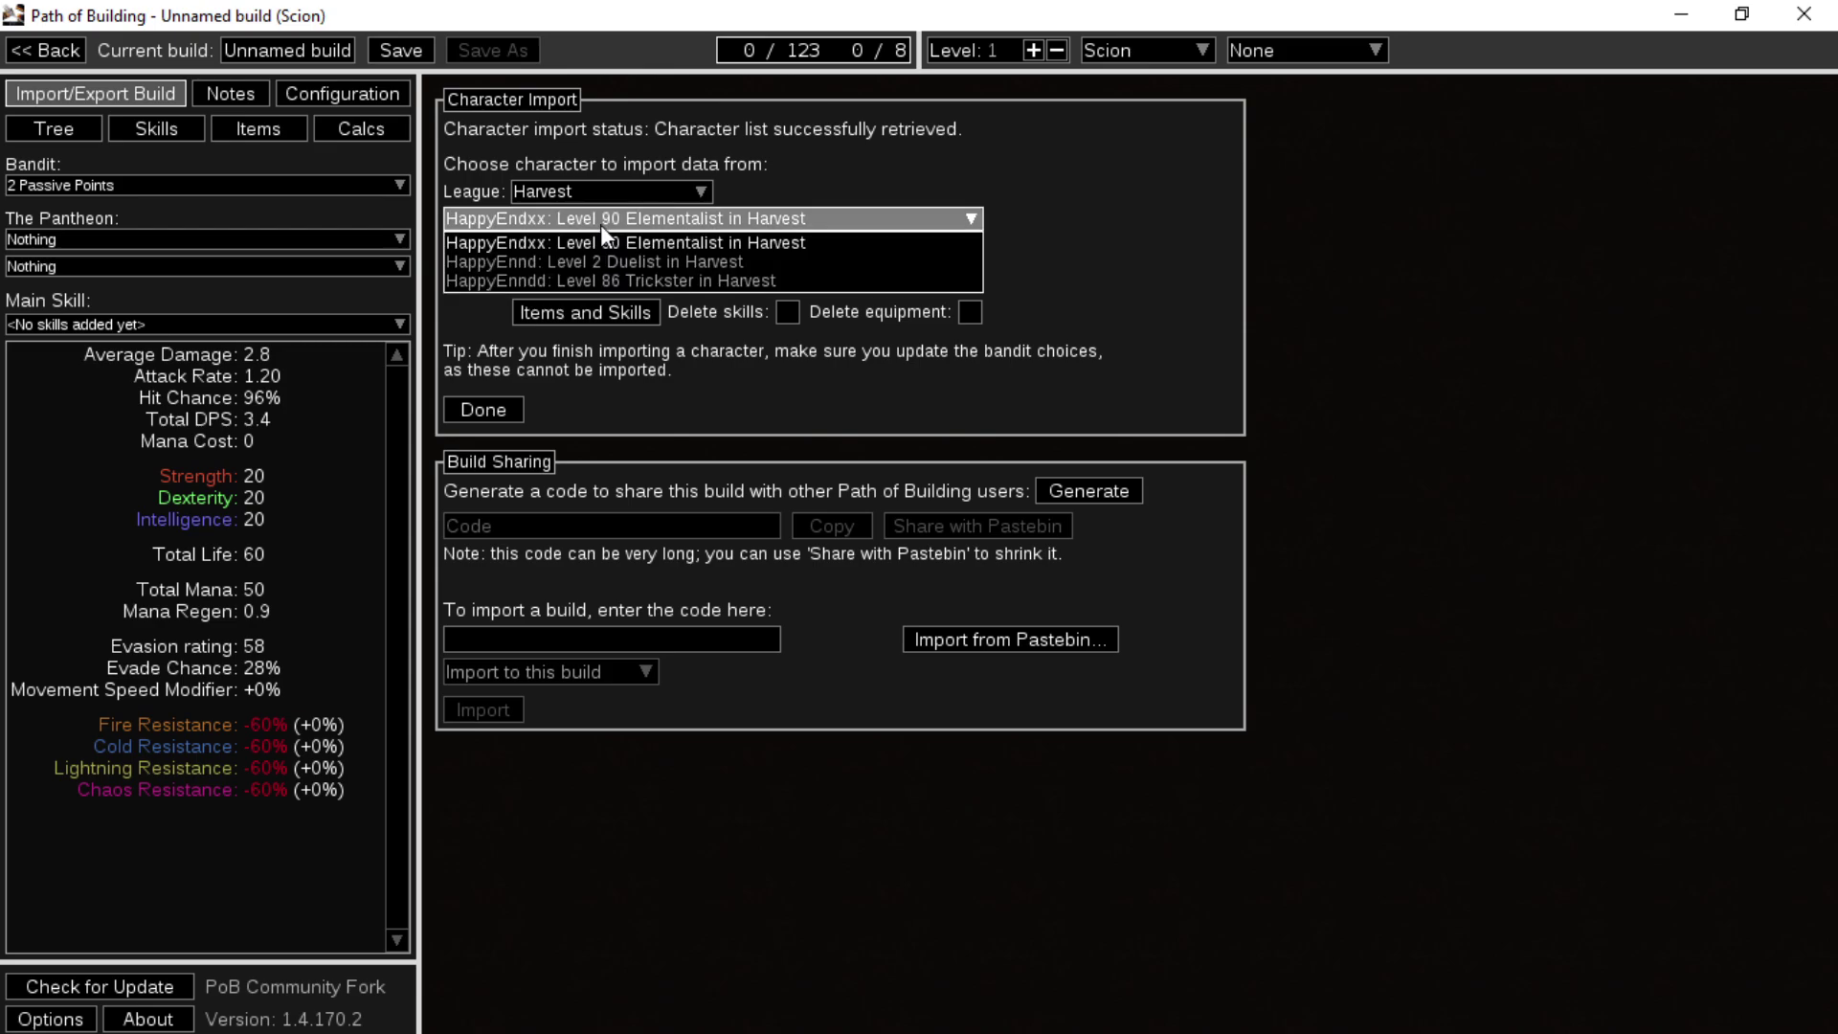
left_click(603, 226)
left_click(601, 259)
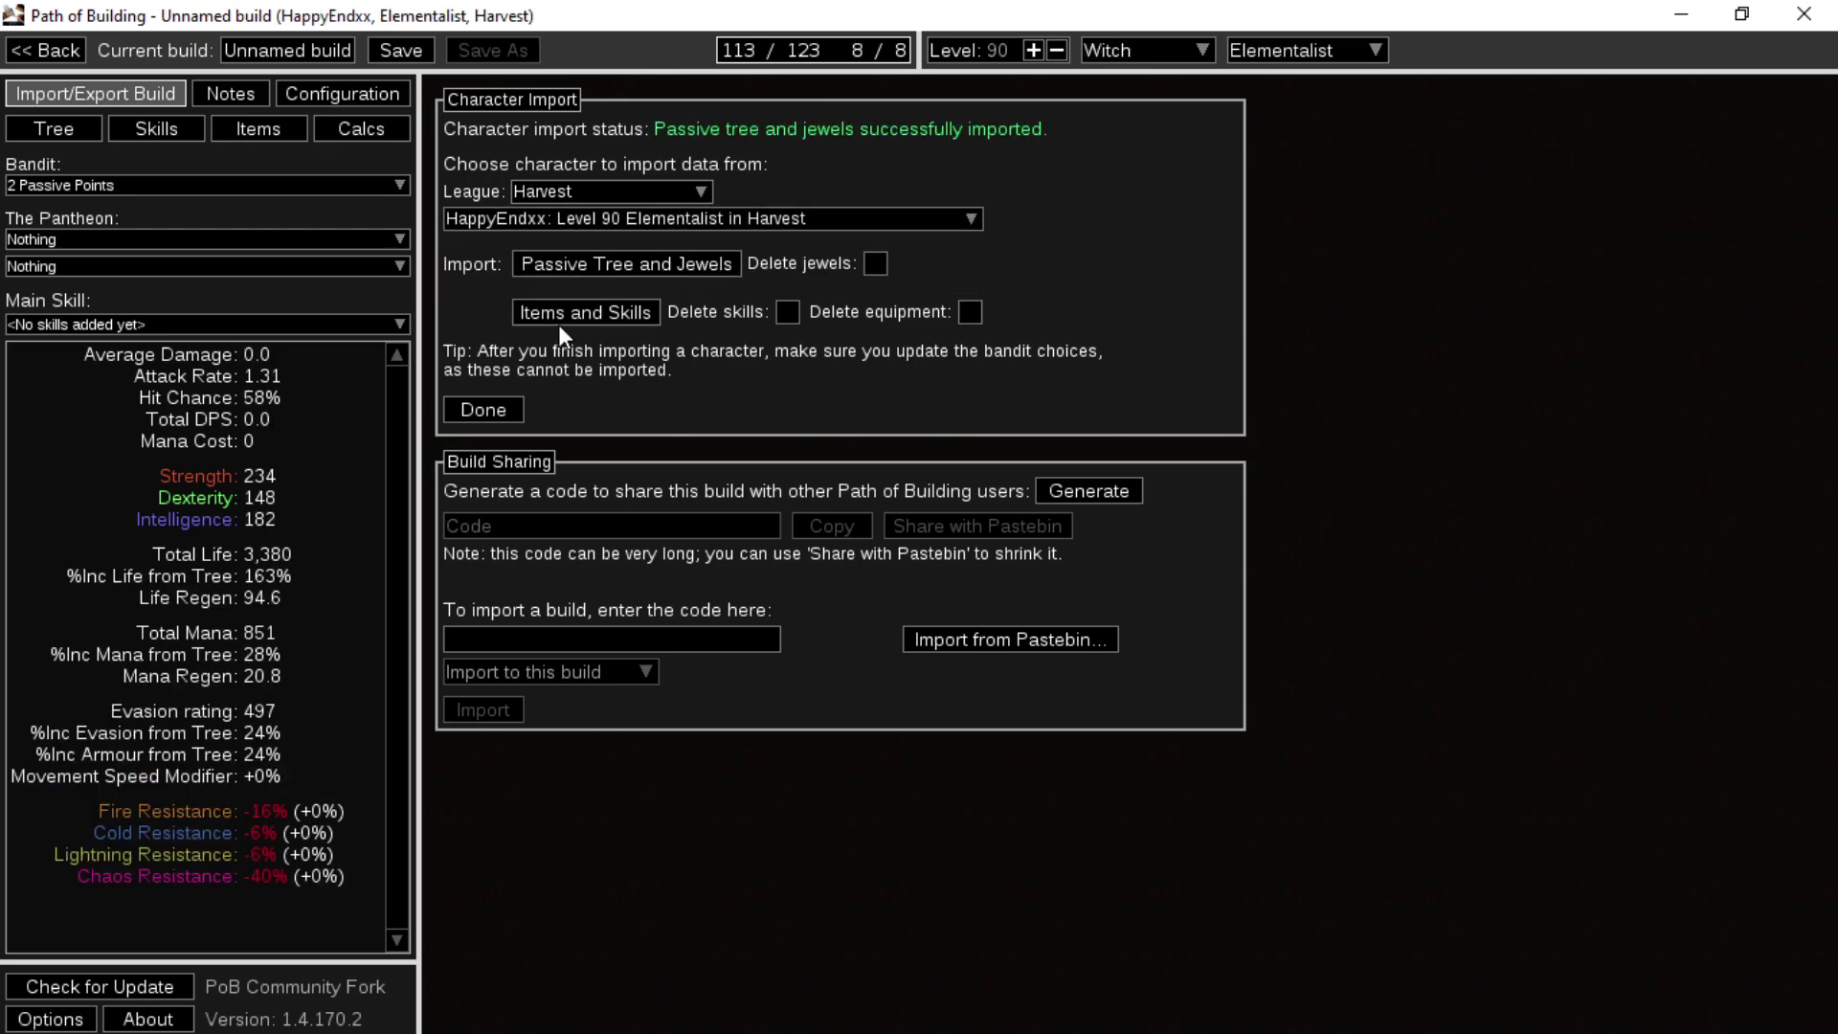
left_click(572, 314)
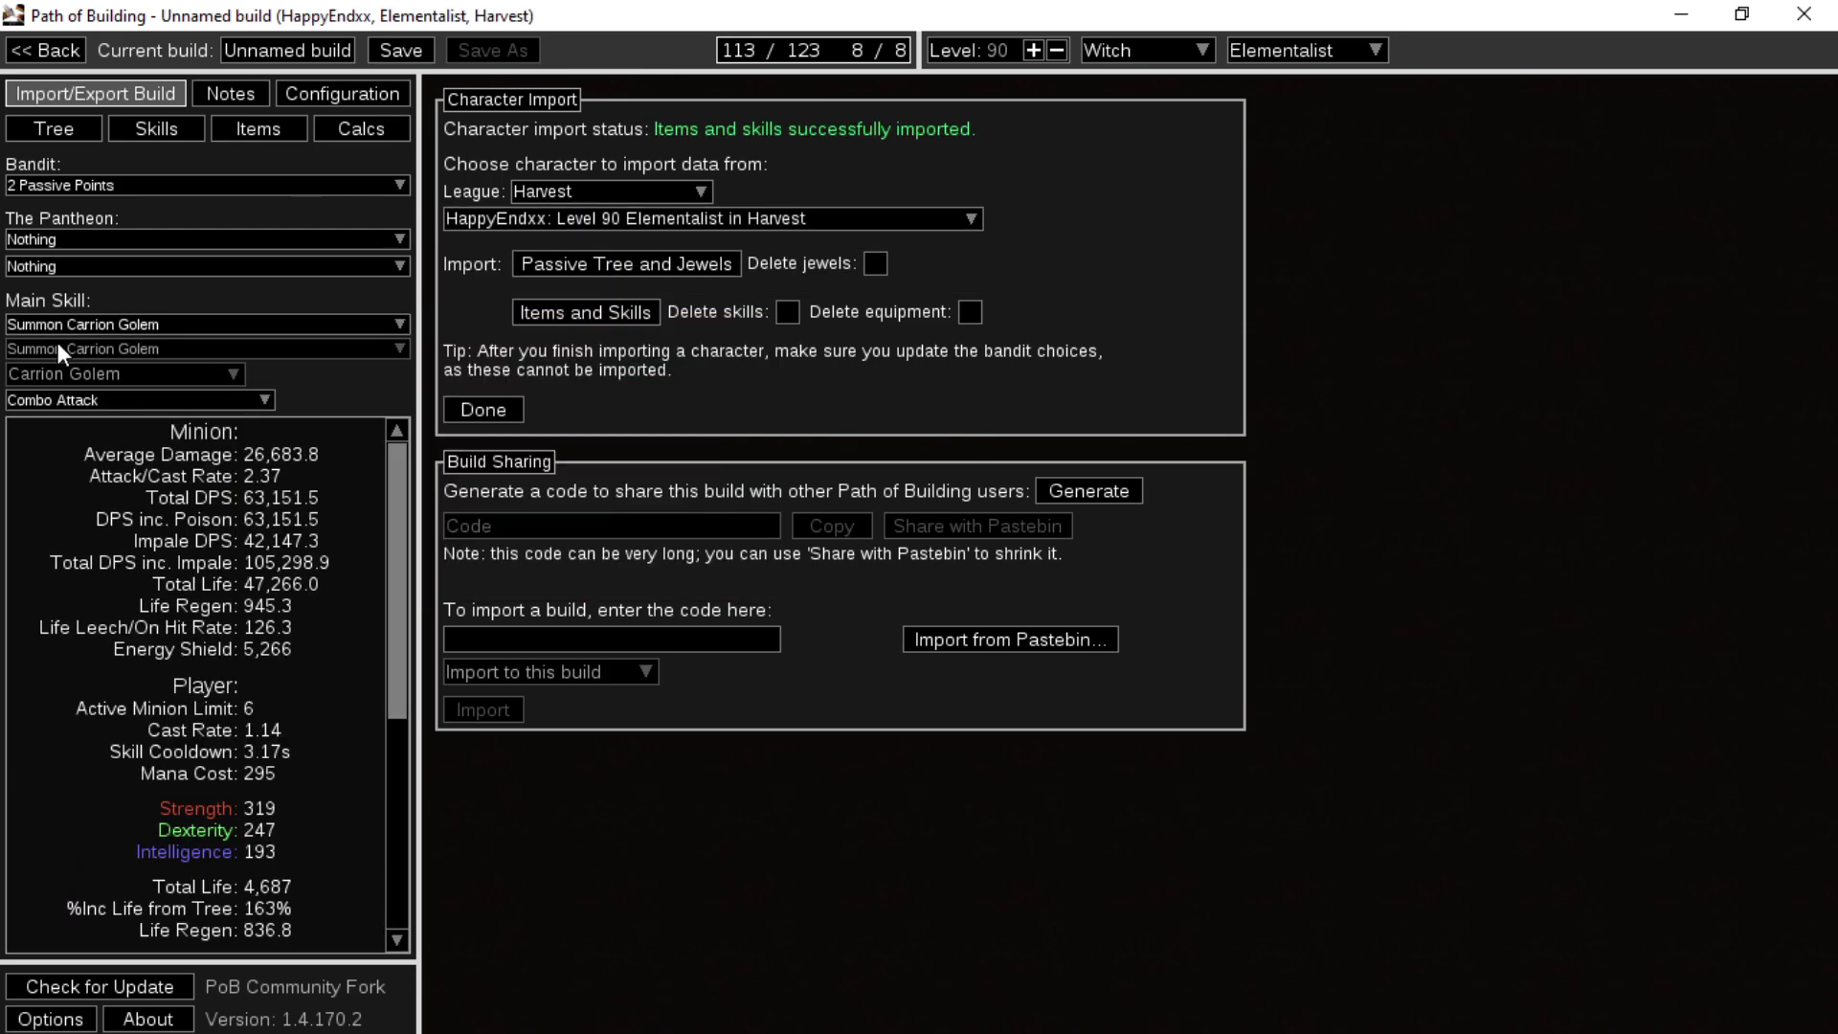
left_click(91, 127)
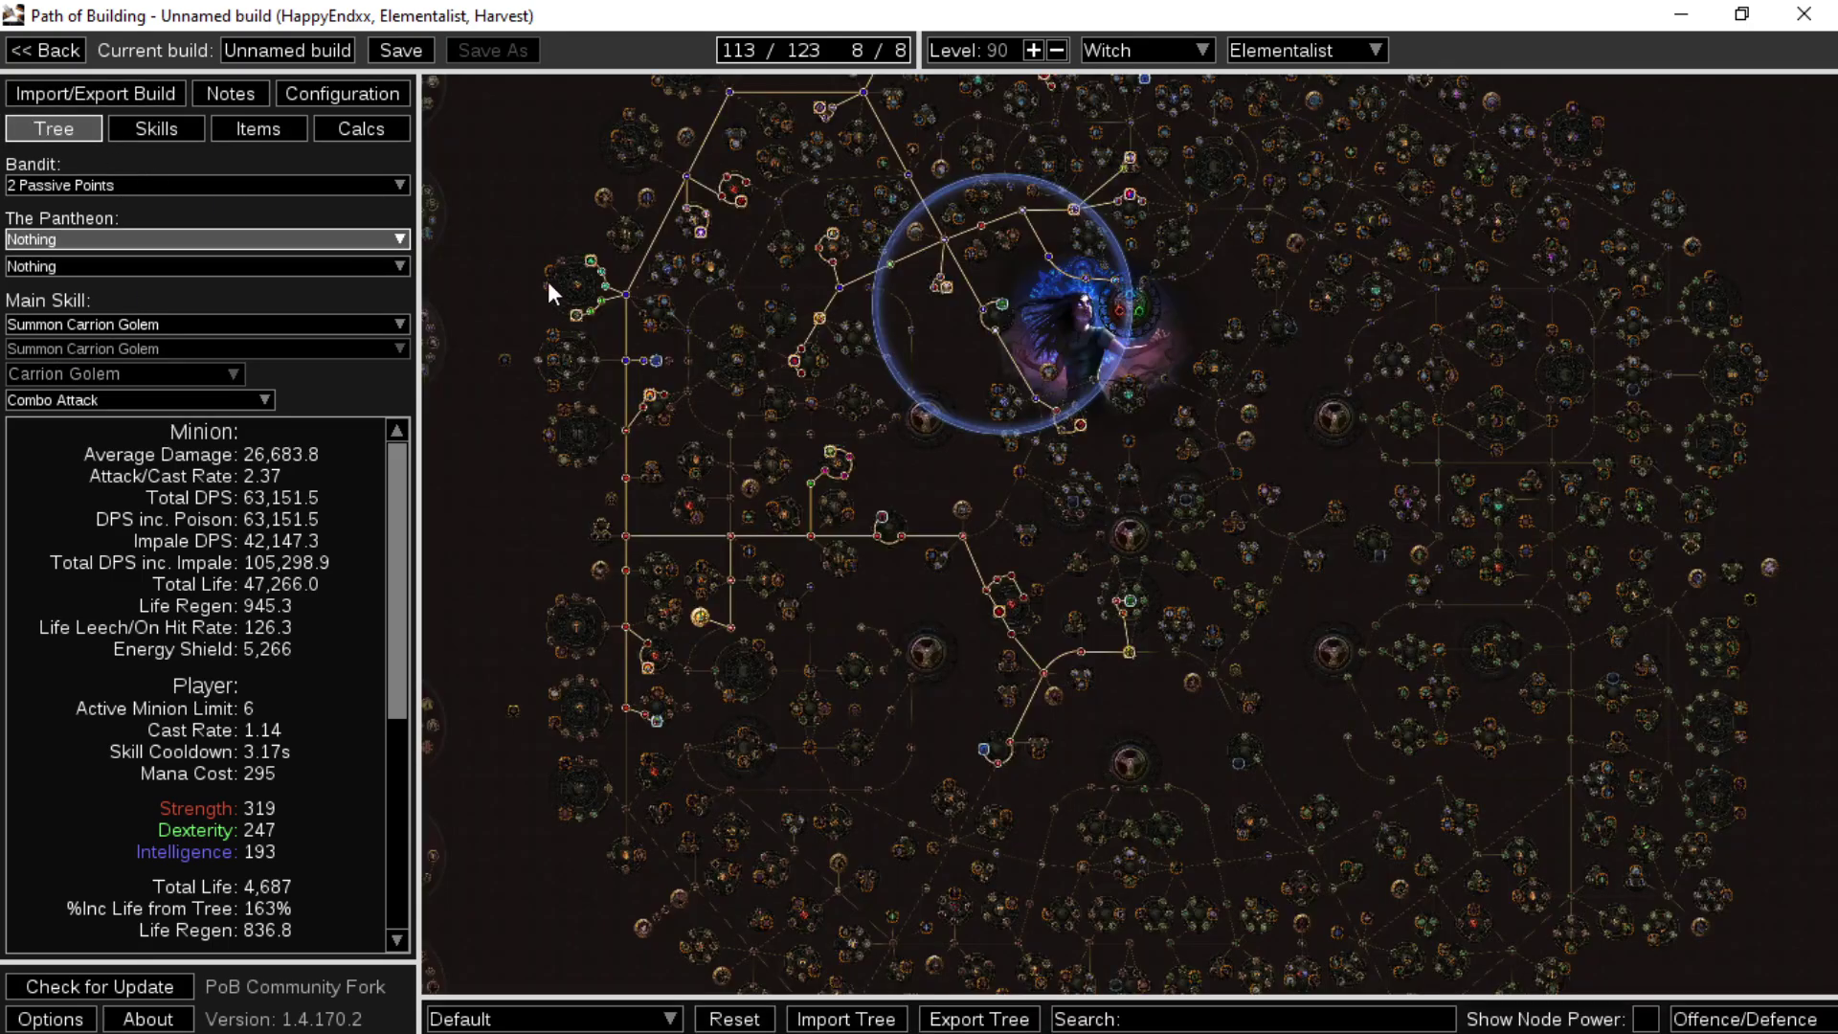
scroll(833, 428, "up", 3)
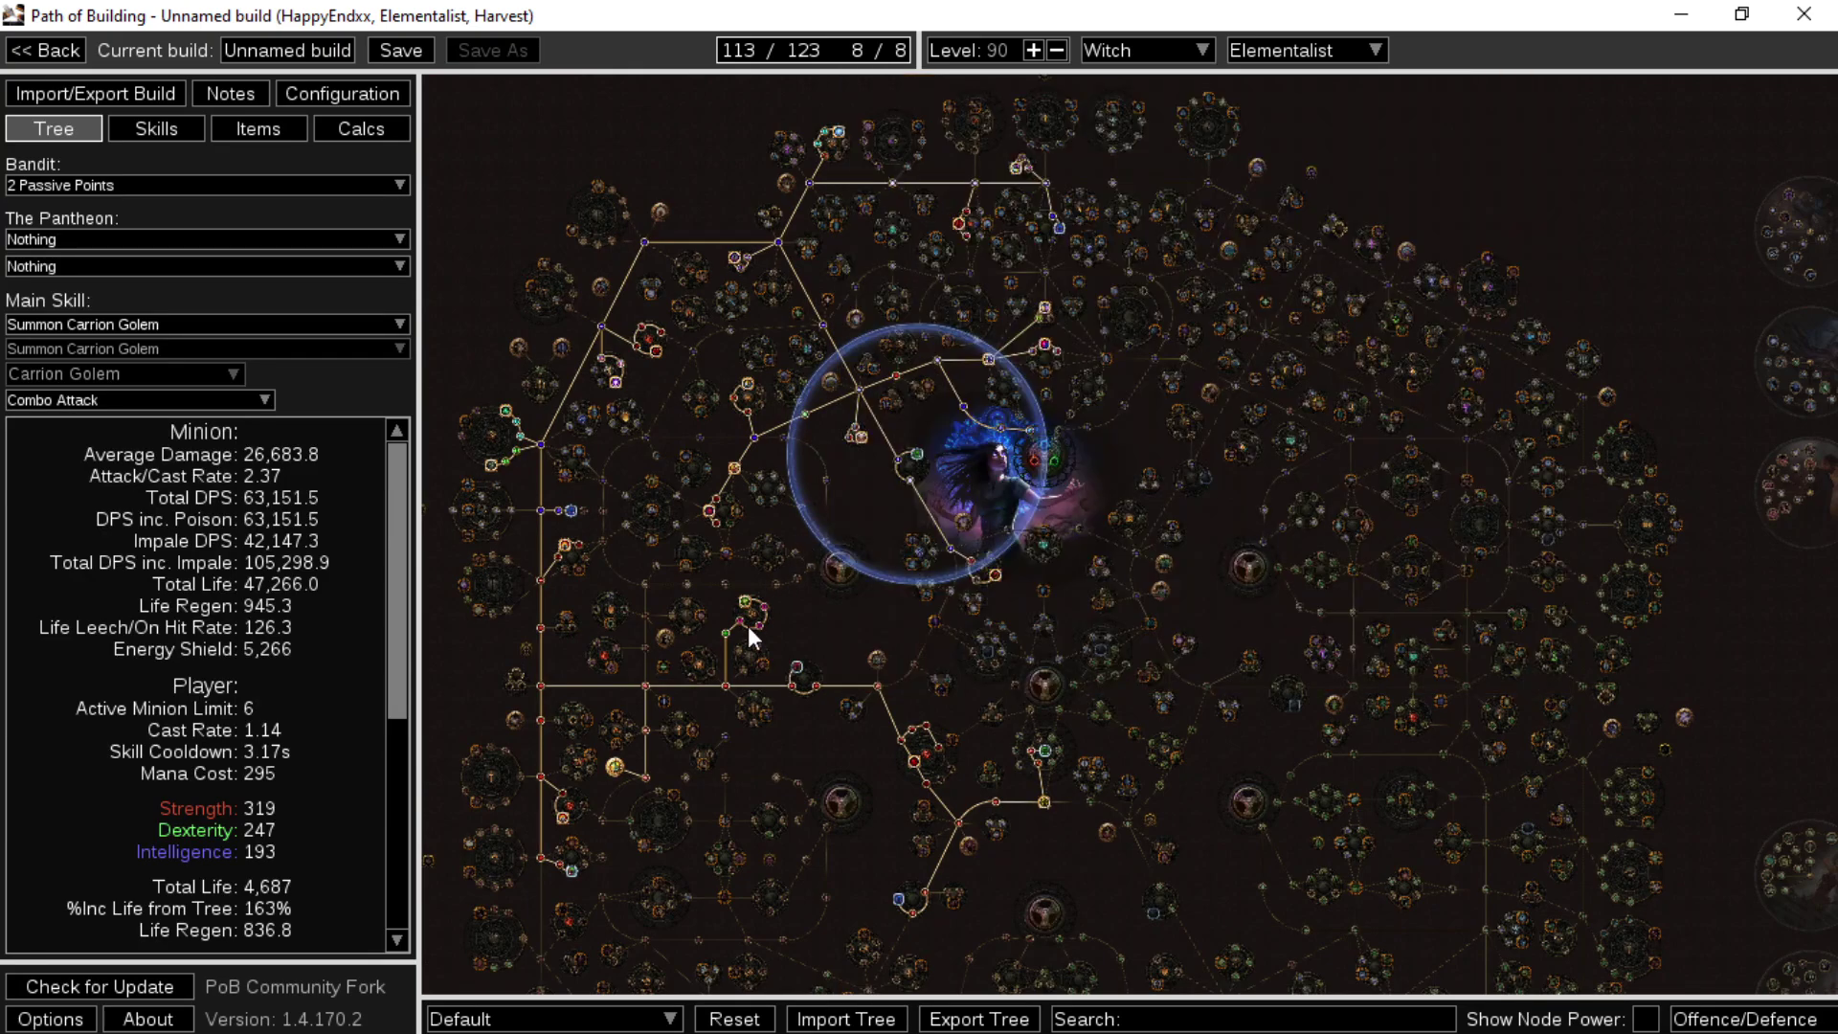
- Tick Feeding Frenzy, minion Power and Frenzy Charges and enemy Maimed, and set the boss to Sirus
left_click(156, 126)
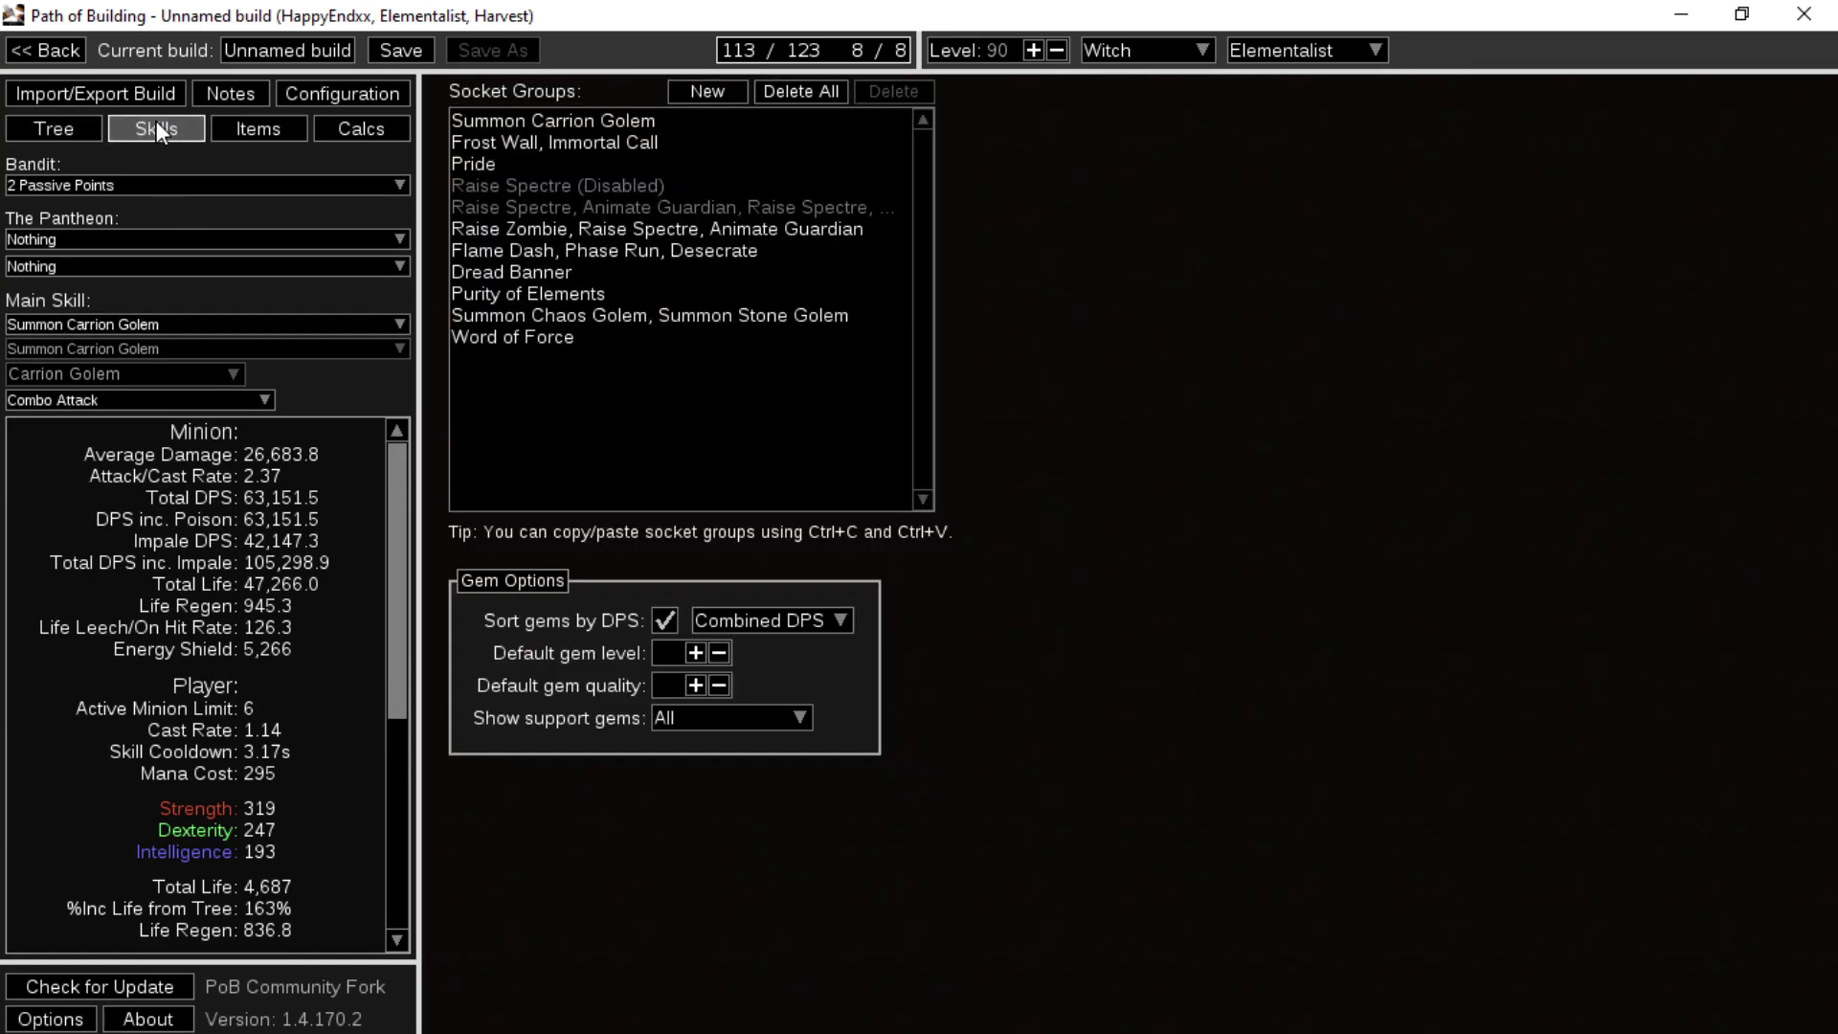
left_click(377, 93)
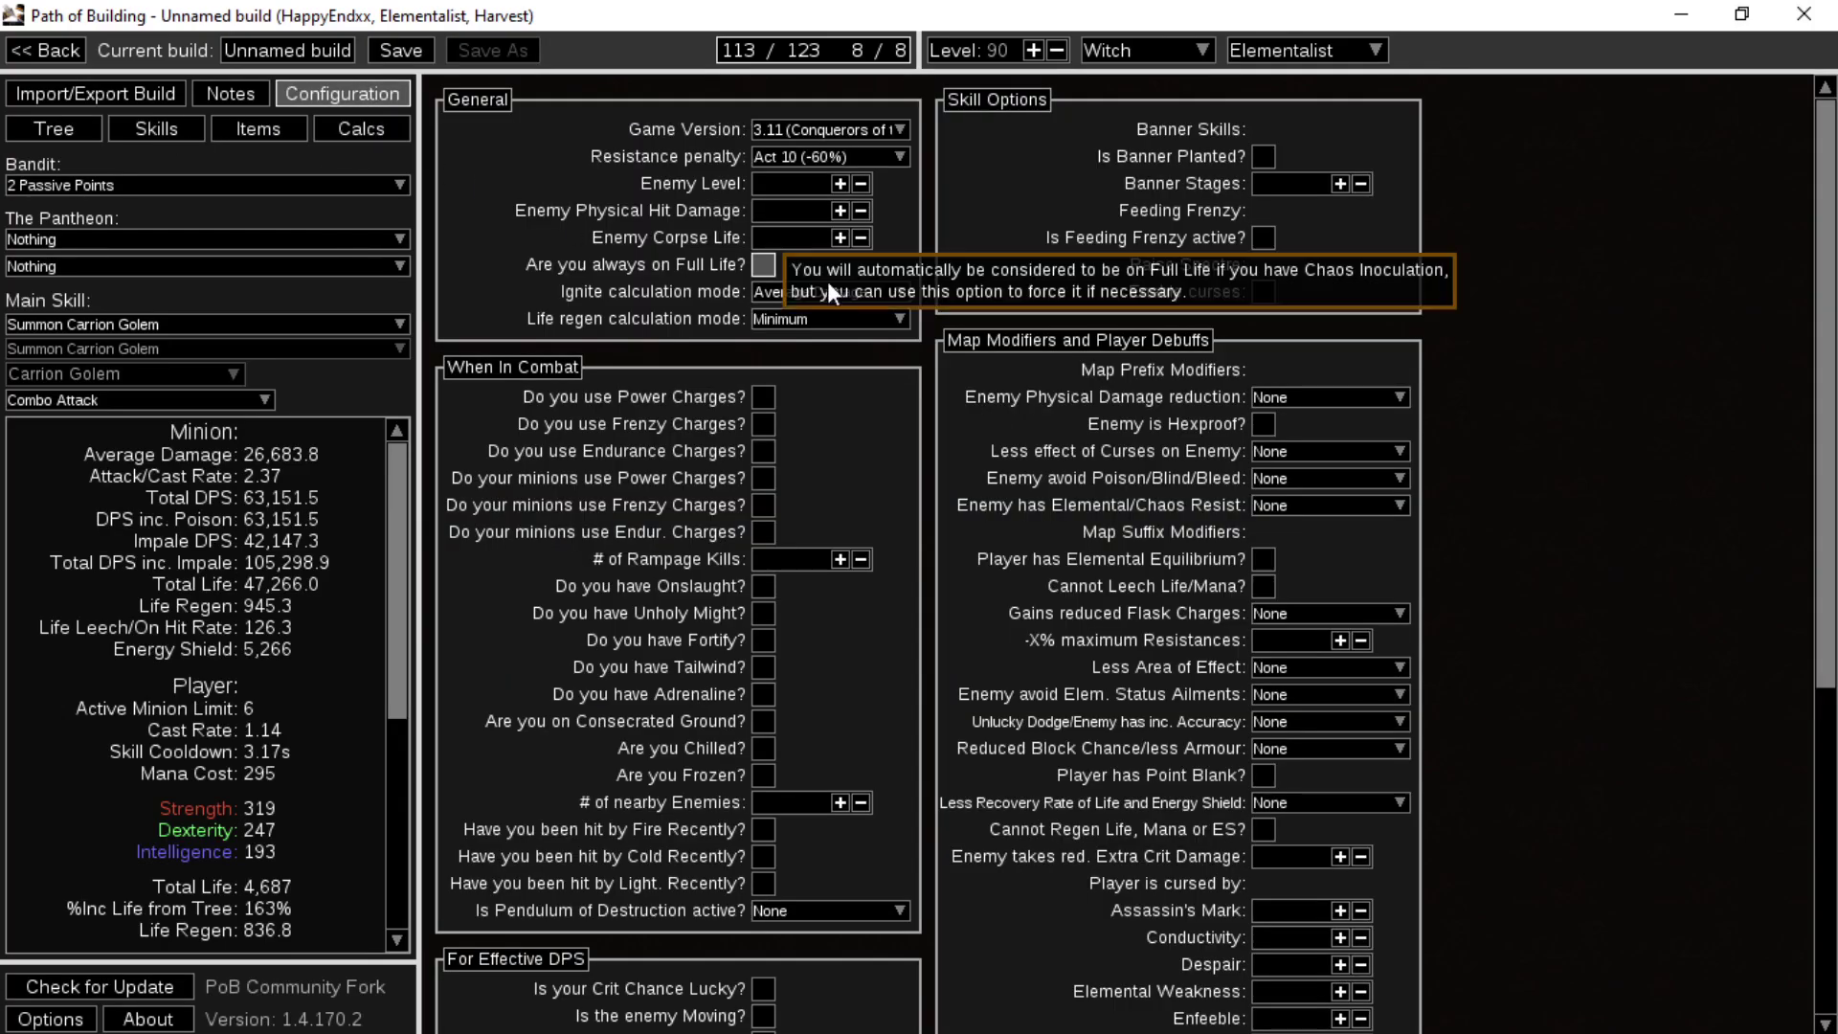
left_click(1264, 237)
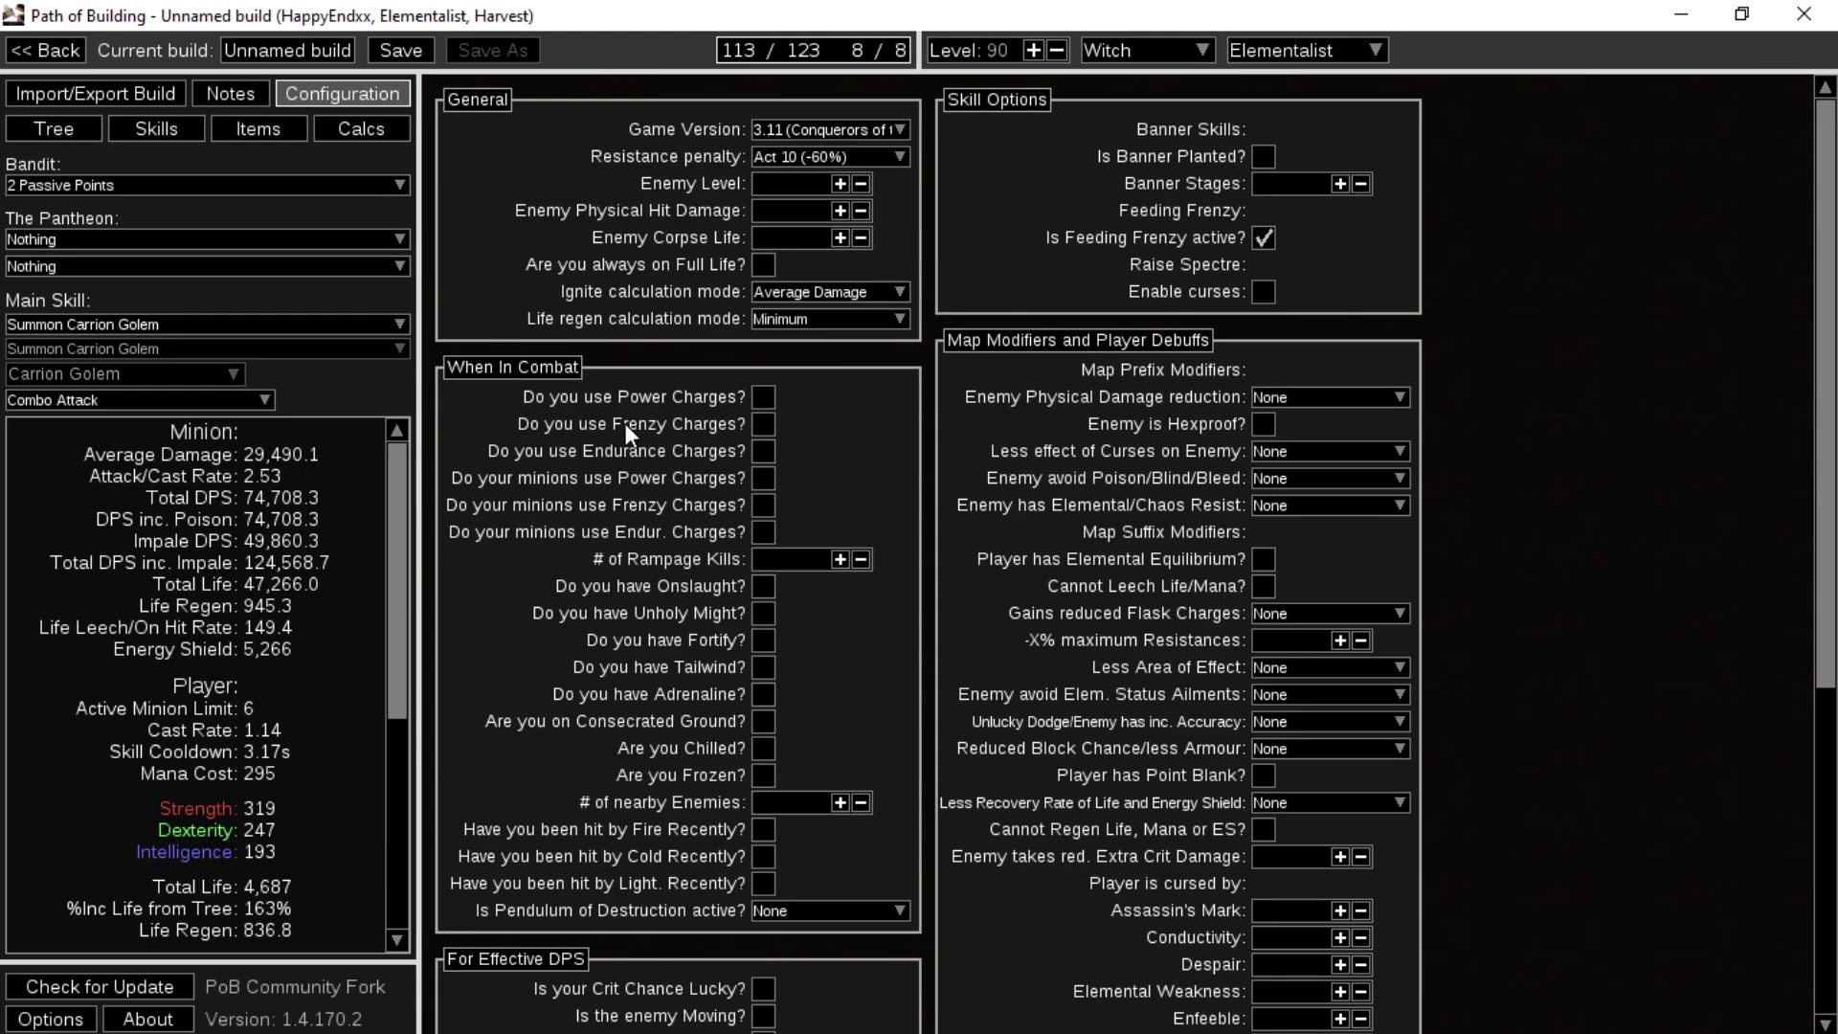
left_click(763, 505)
left_click(763, 477)
scroll(1504, 636, "down", 6)
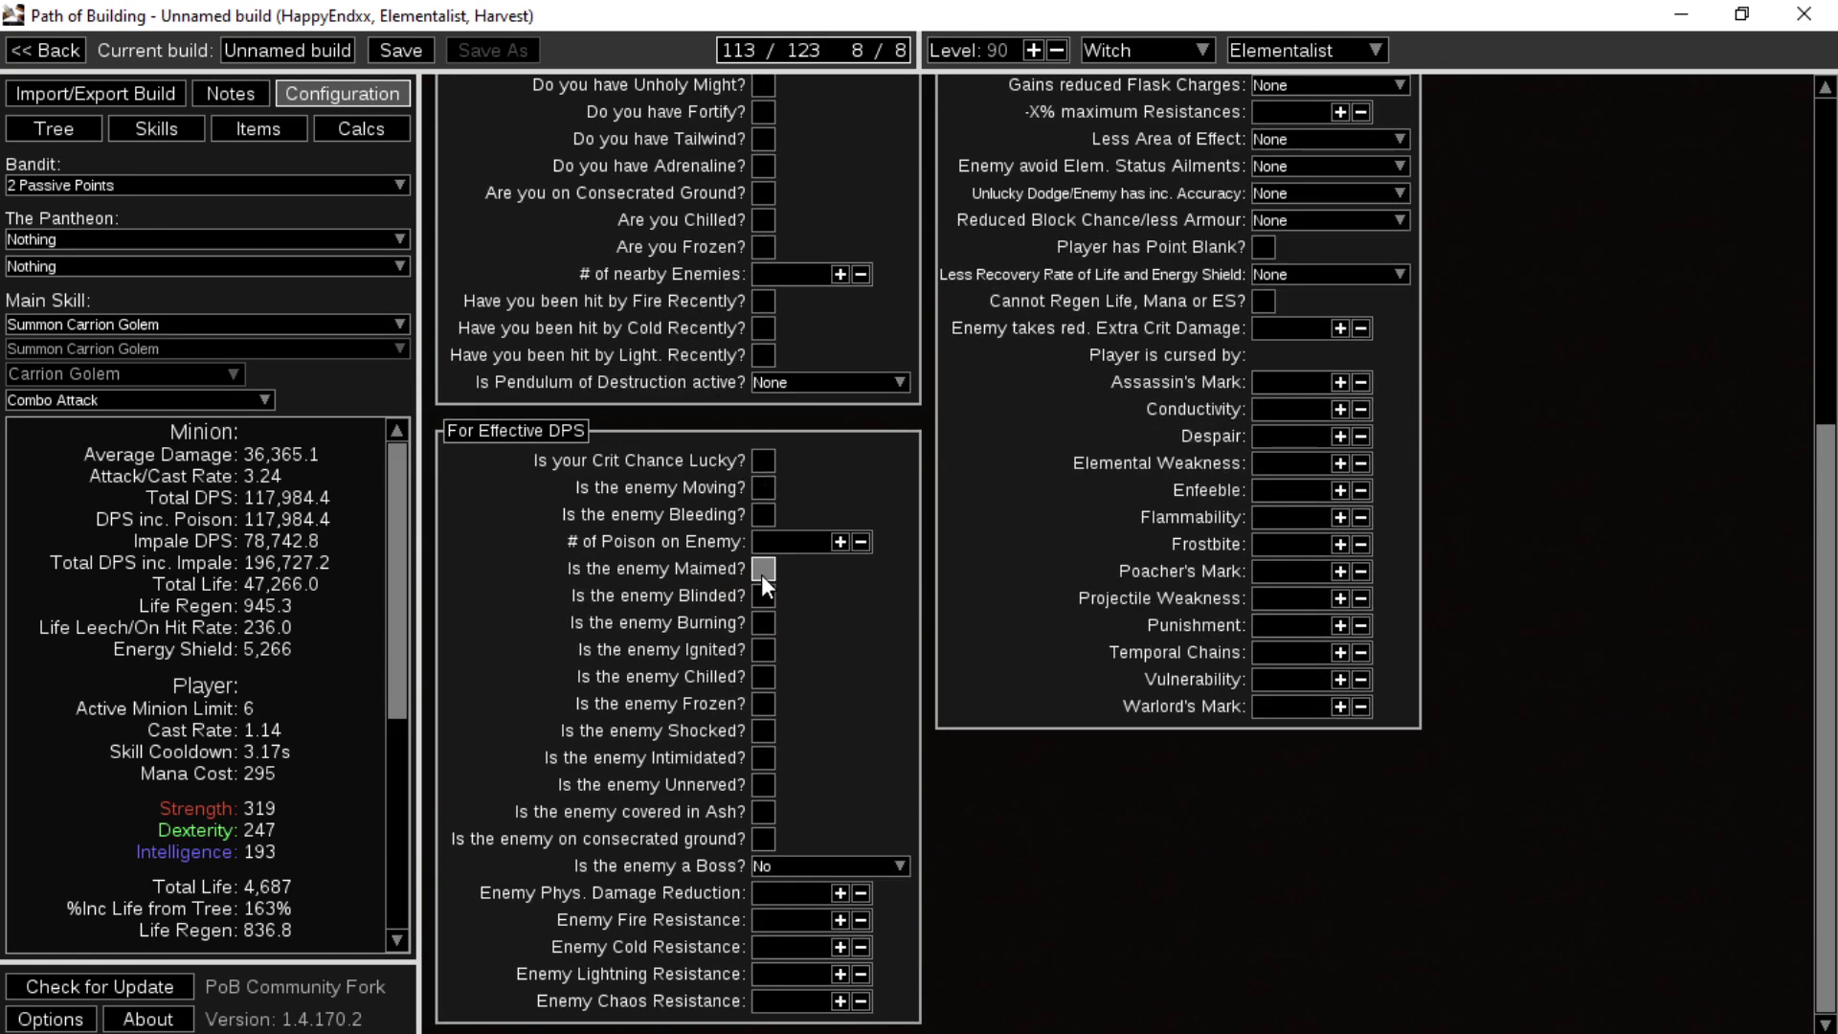
left_click(763, 570)
left_click(790, 868)
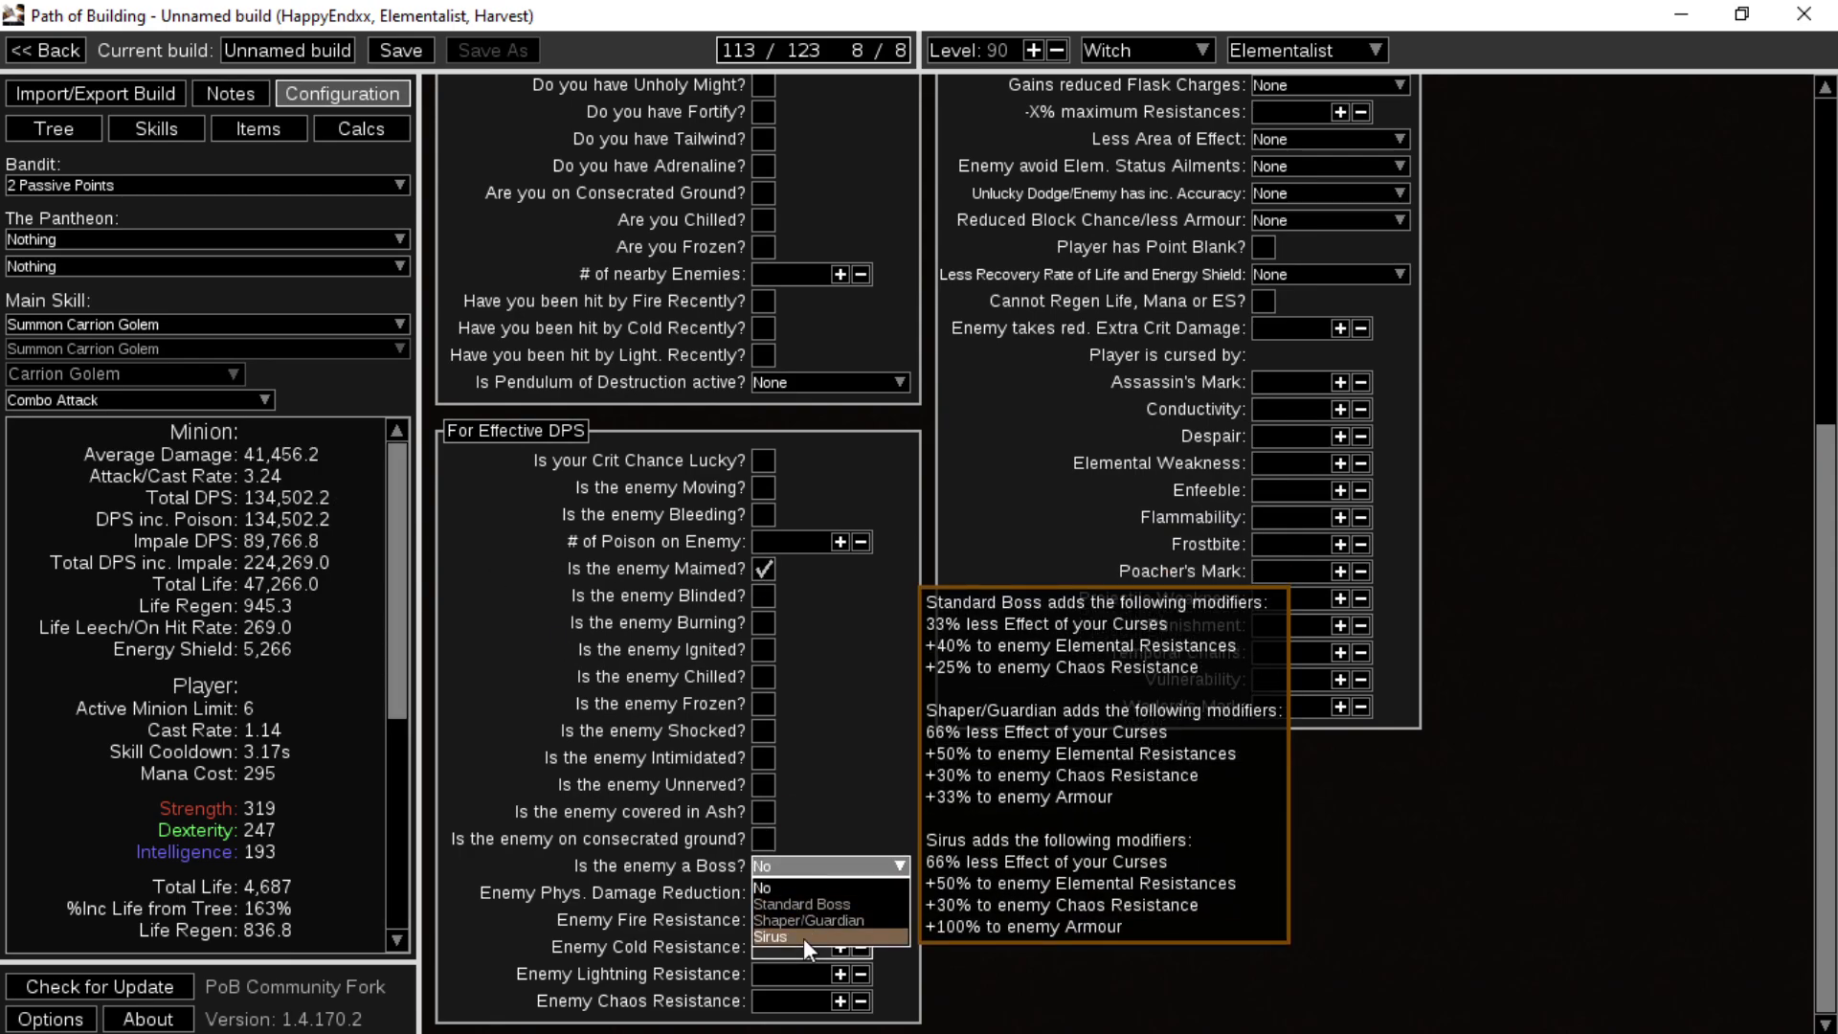
left_click(803, 938)
- On the Skills tab, look over the Carrion Golem and Frost Wall groups, then select the Flame Dash group
left_click(161, 130)
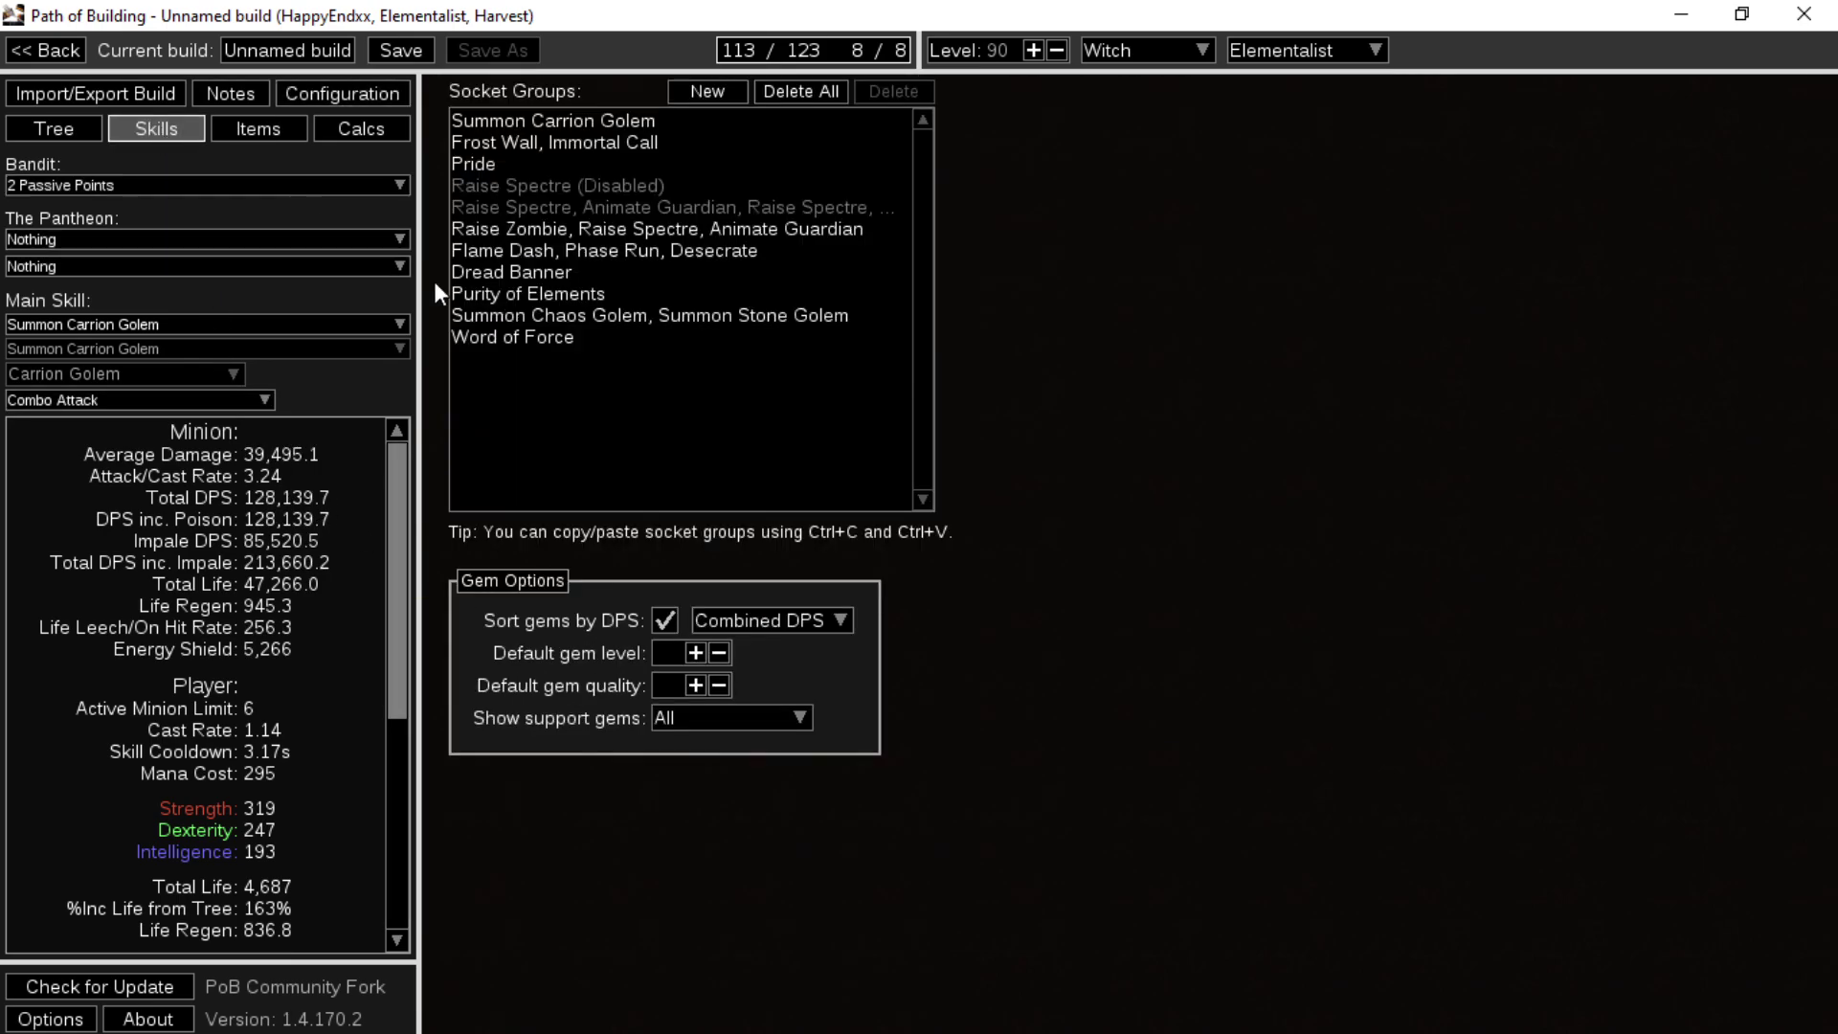
left_click(590, 119)
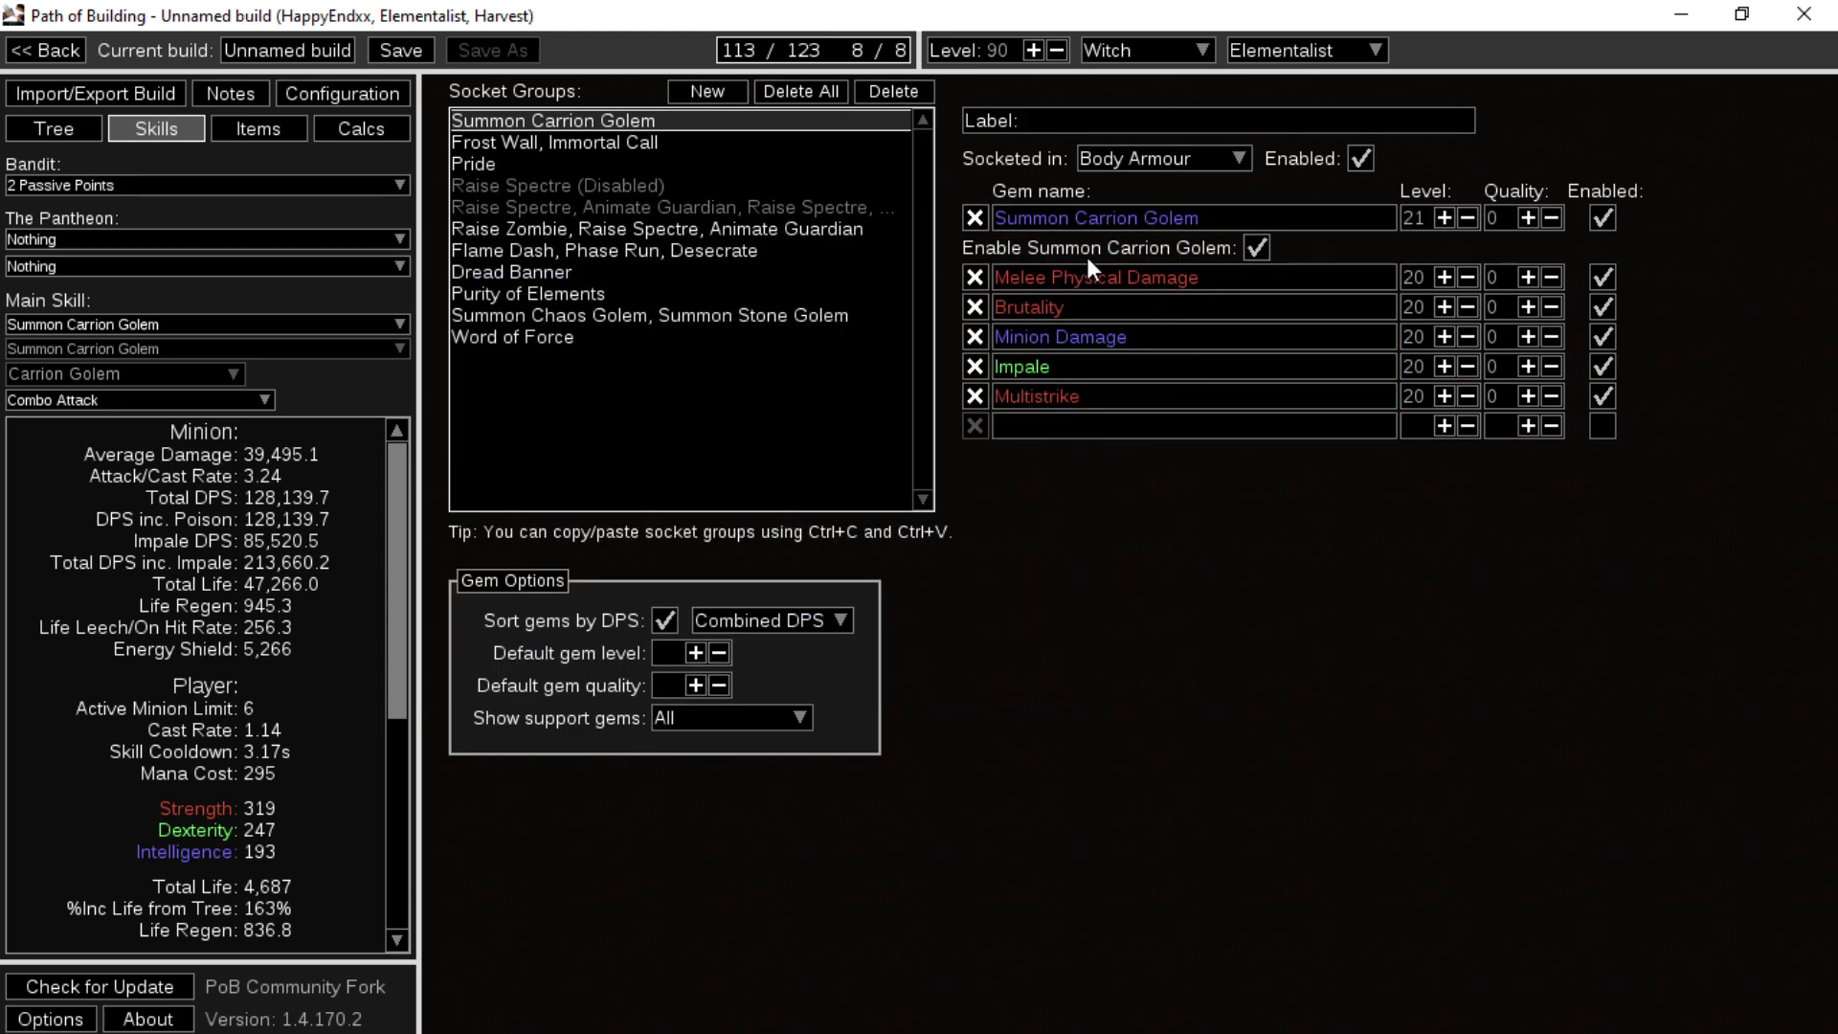
left_click(553, 145)
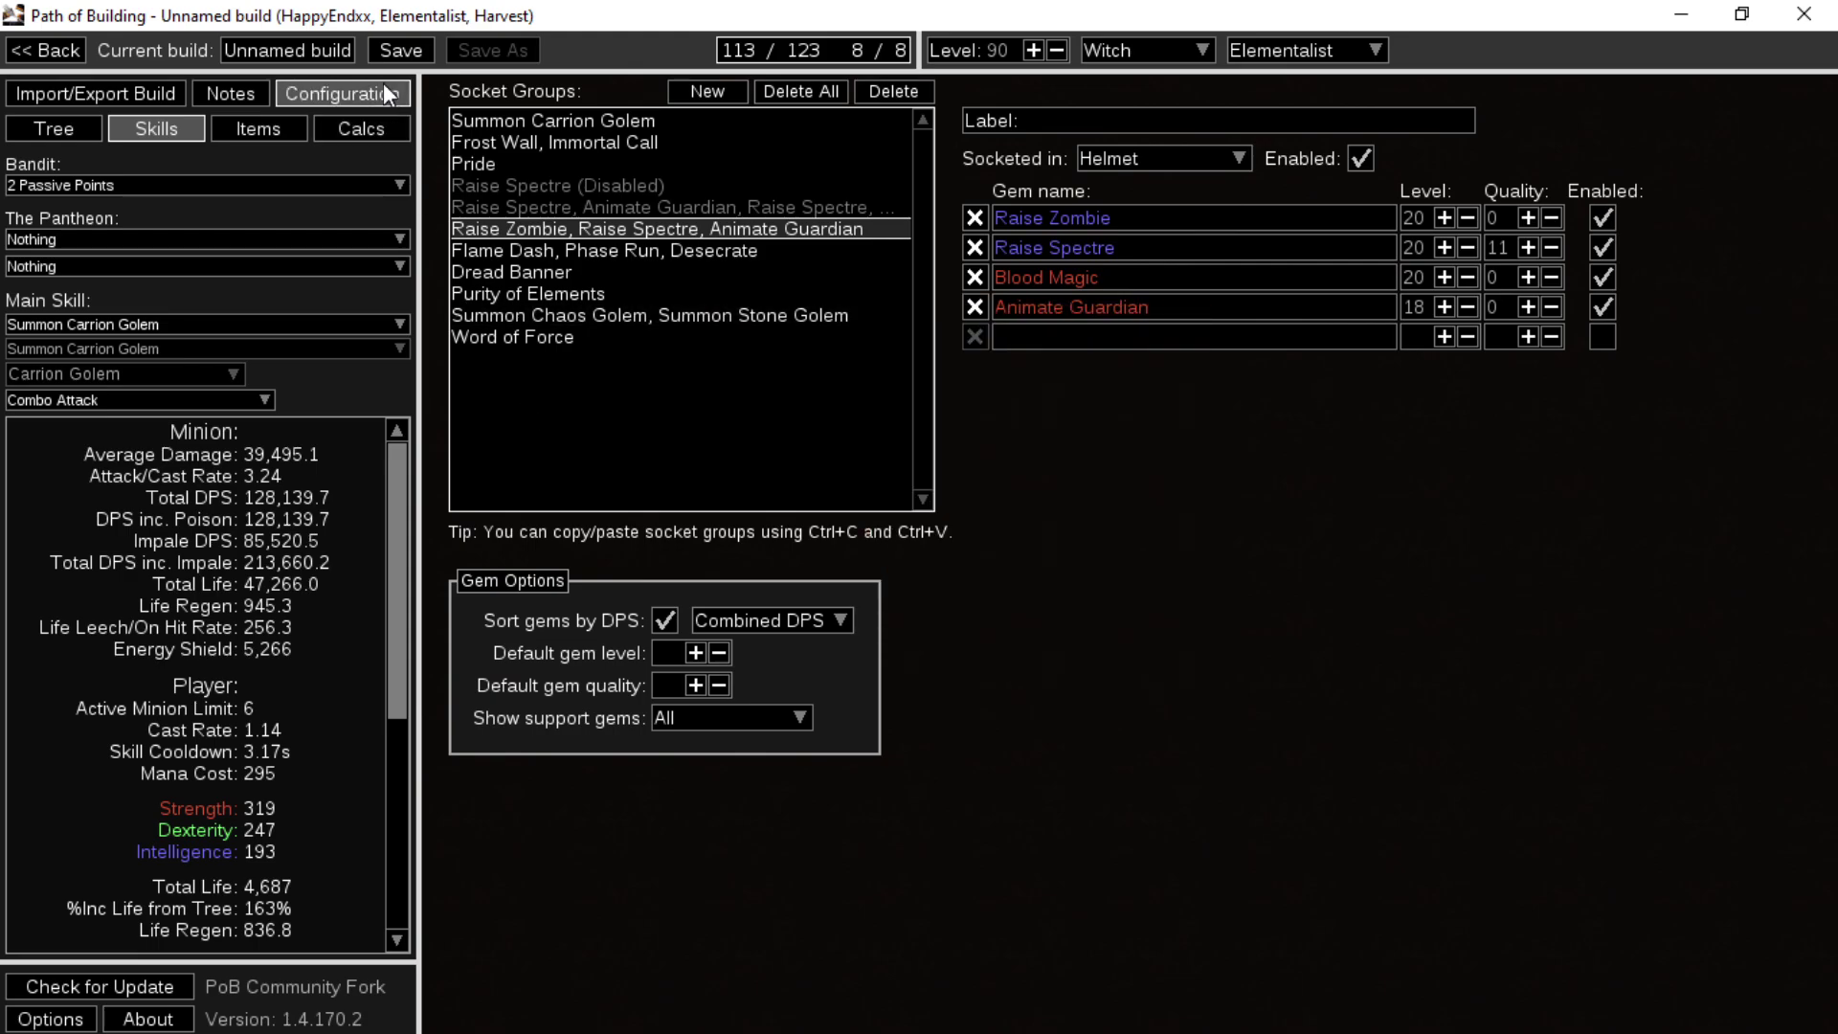
left_click(626, 253)
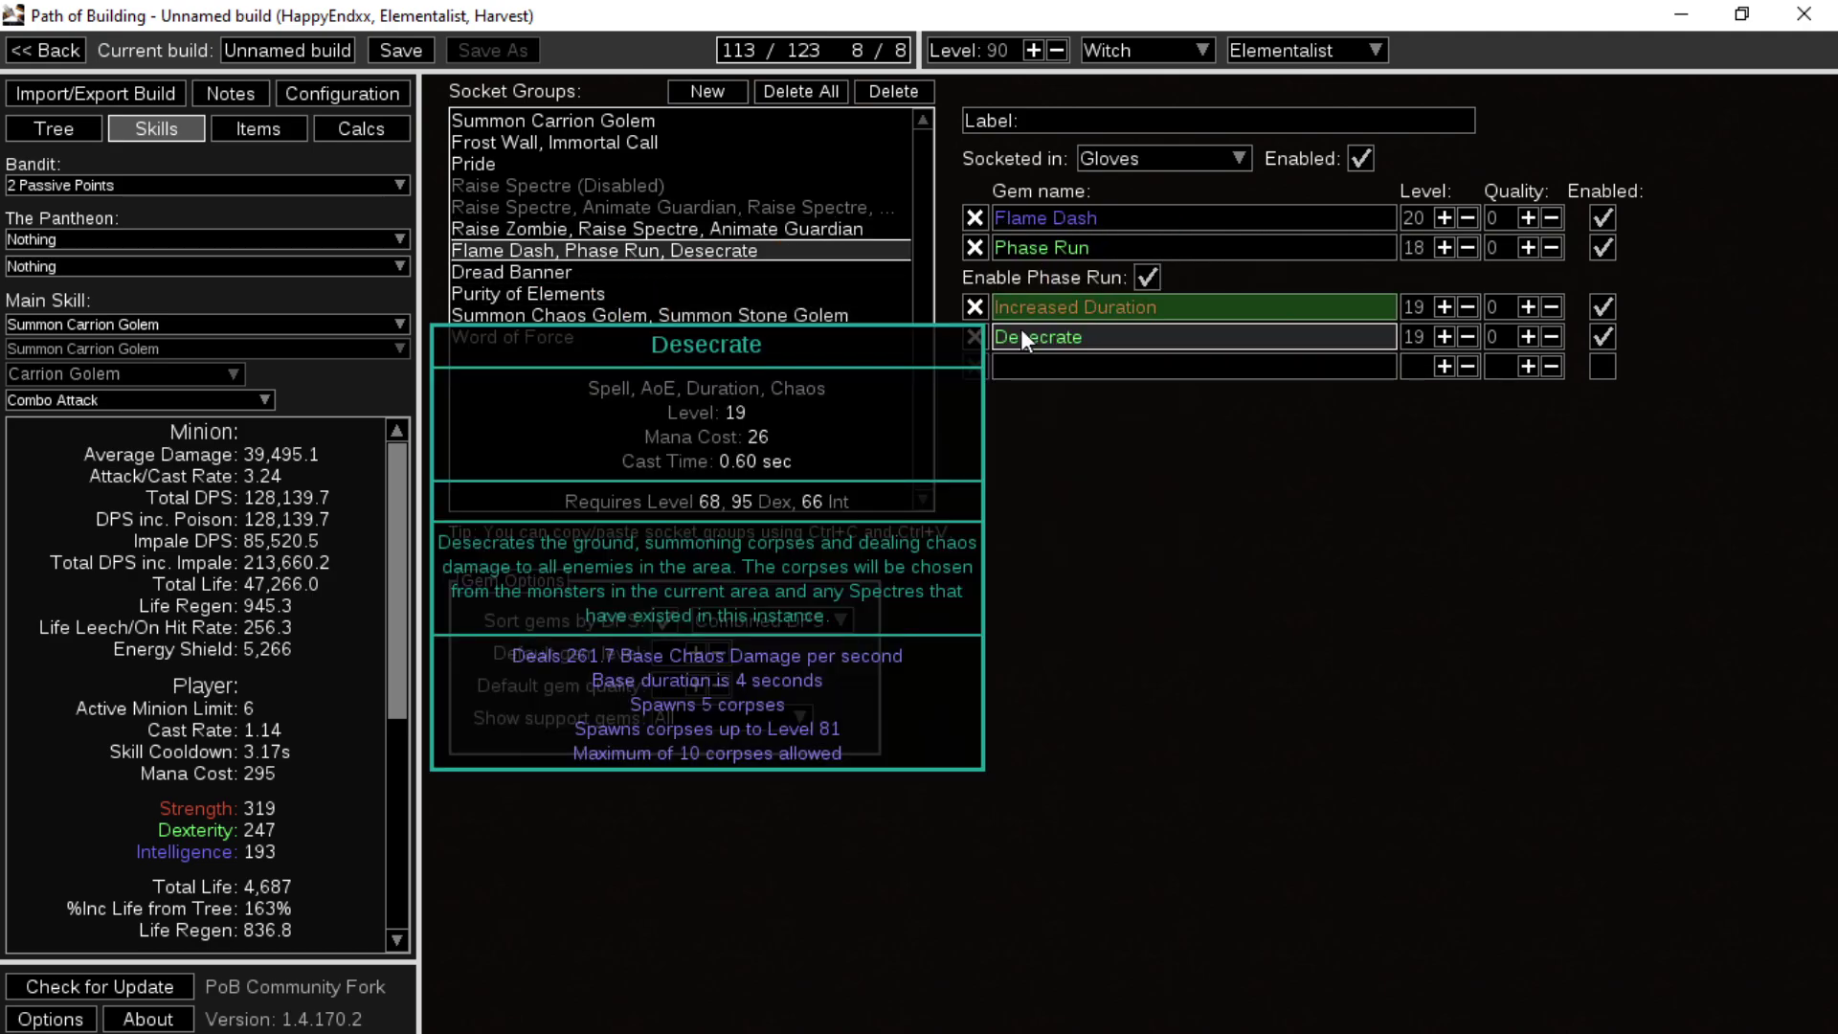
- Replace Desecrate in the gloves group with Second Wind at quality 20
left_click(975, 337)
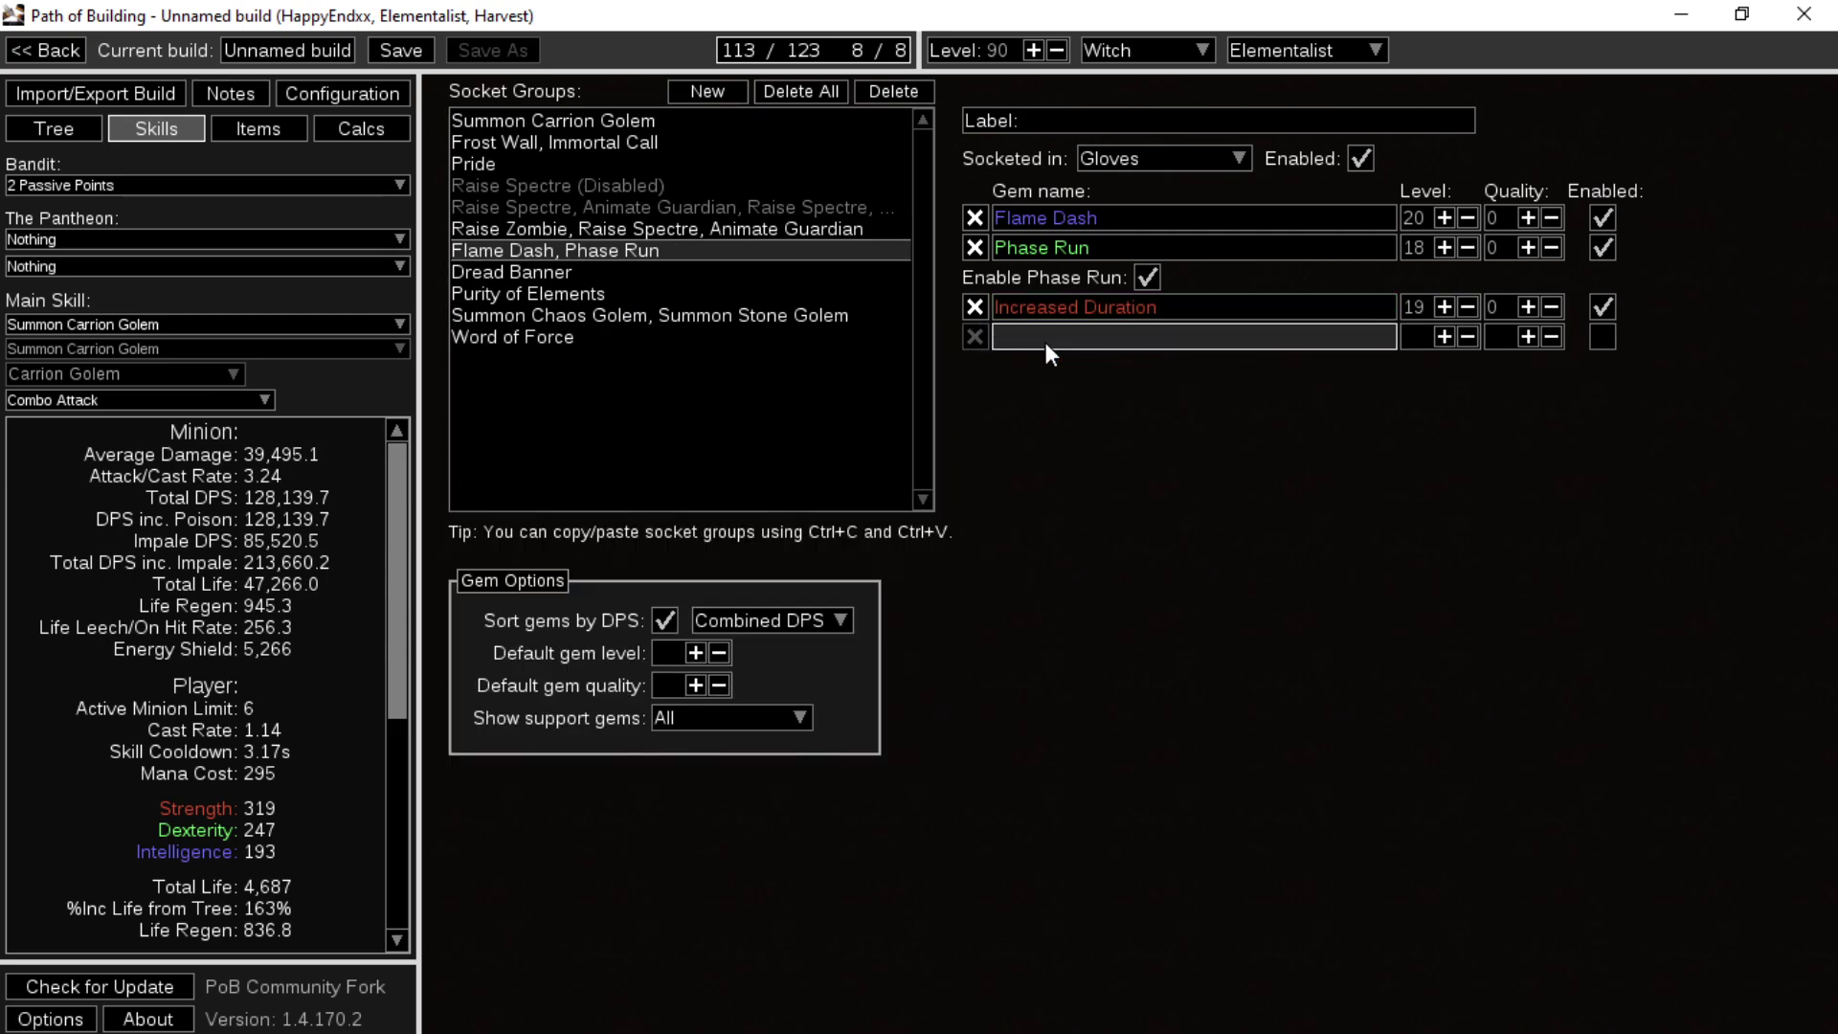
left_click(1046, 341)
type("sec")
left_click(1031, 366)
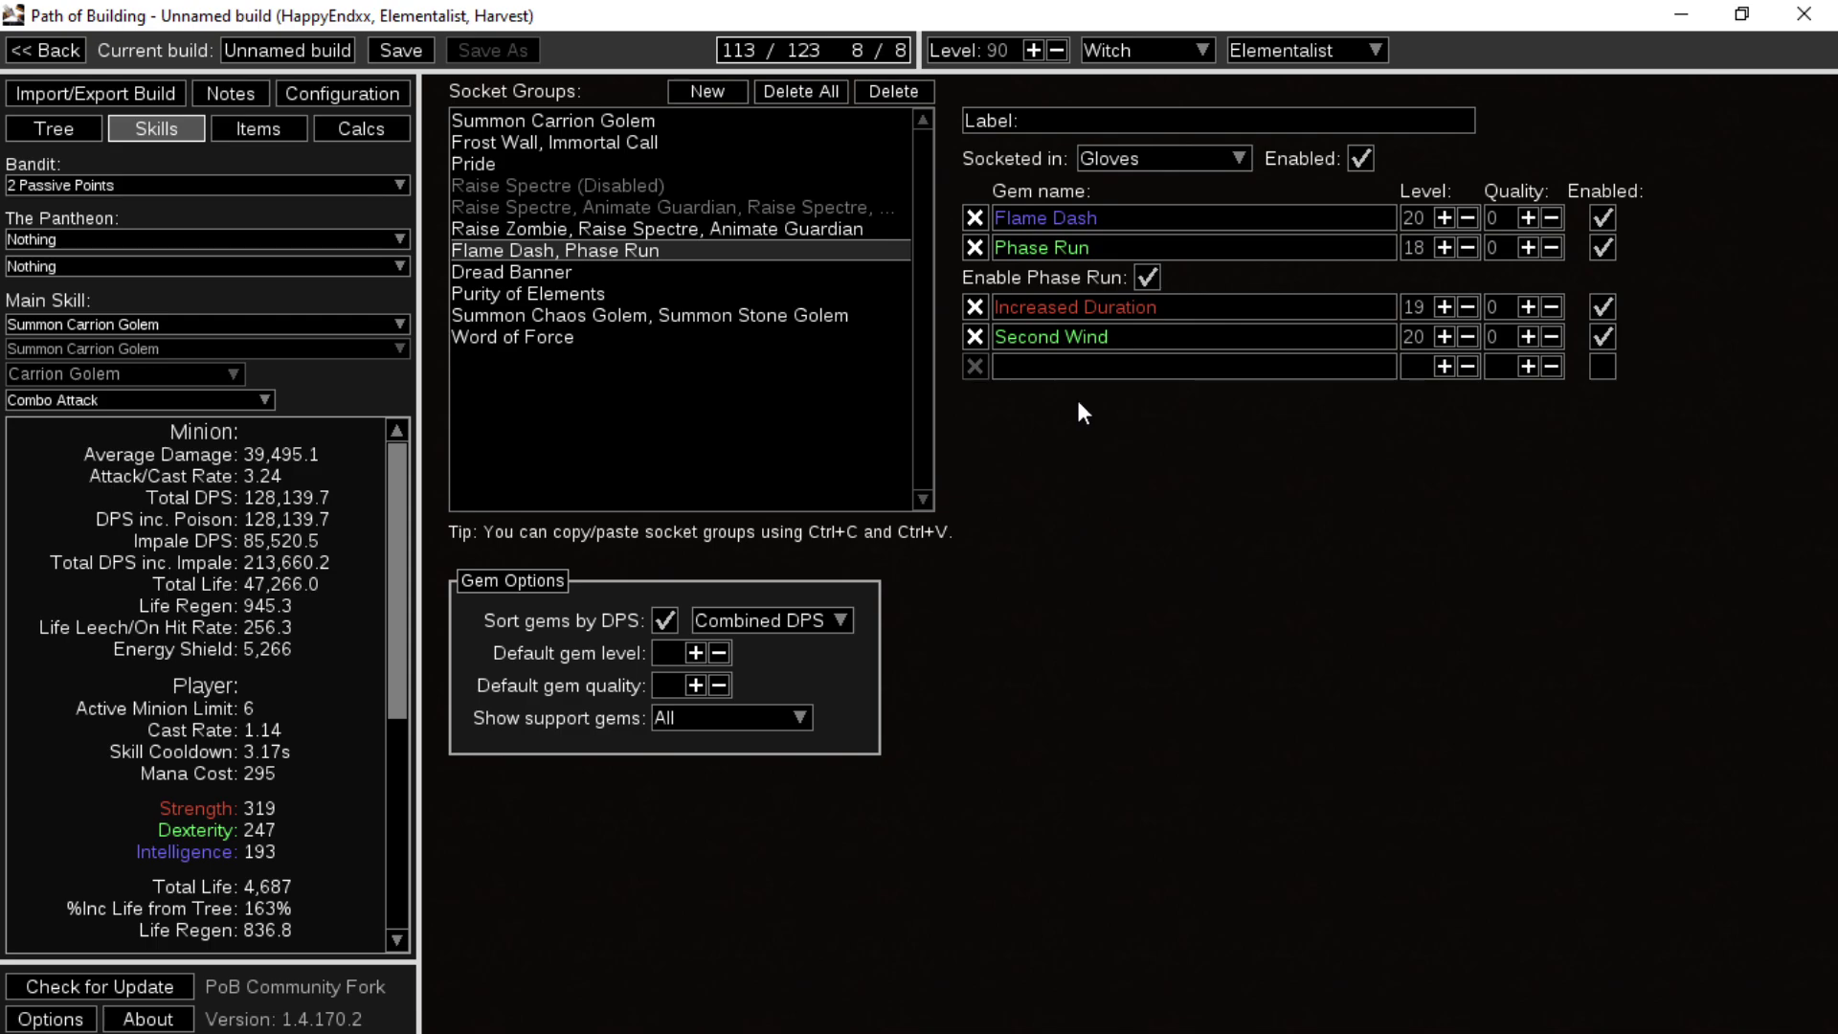
left_click(1511, 336)
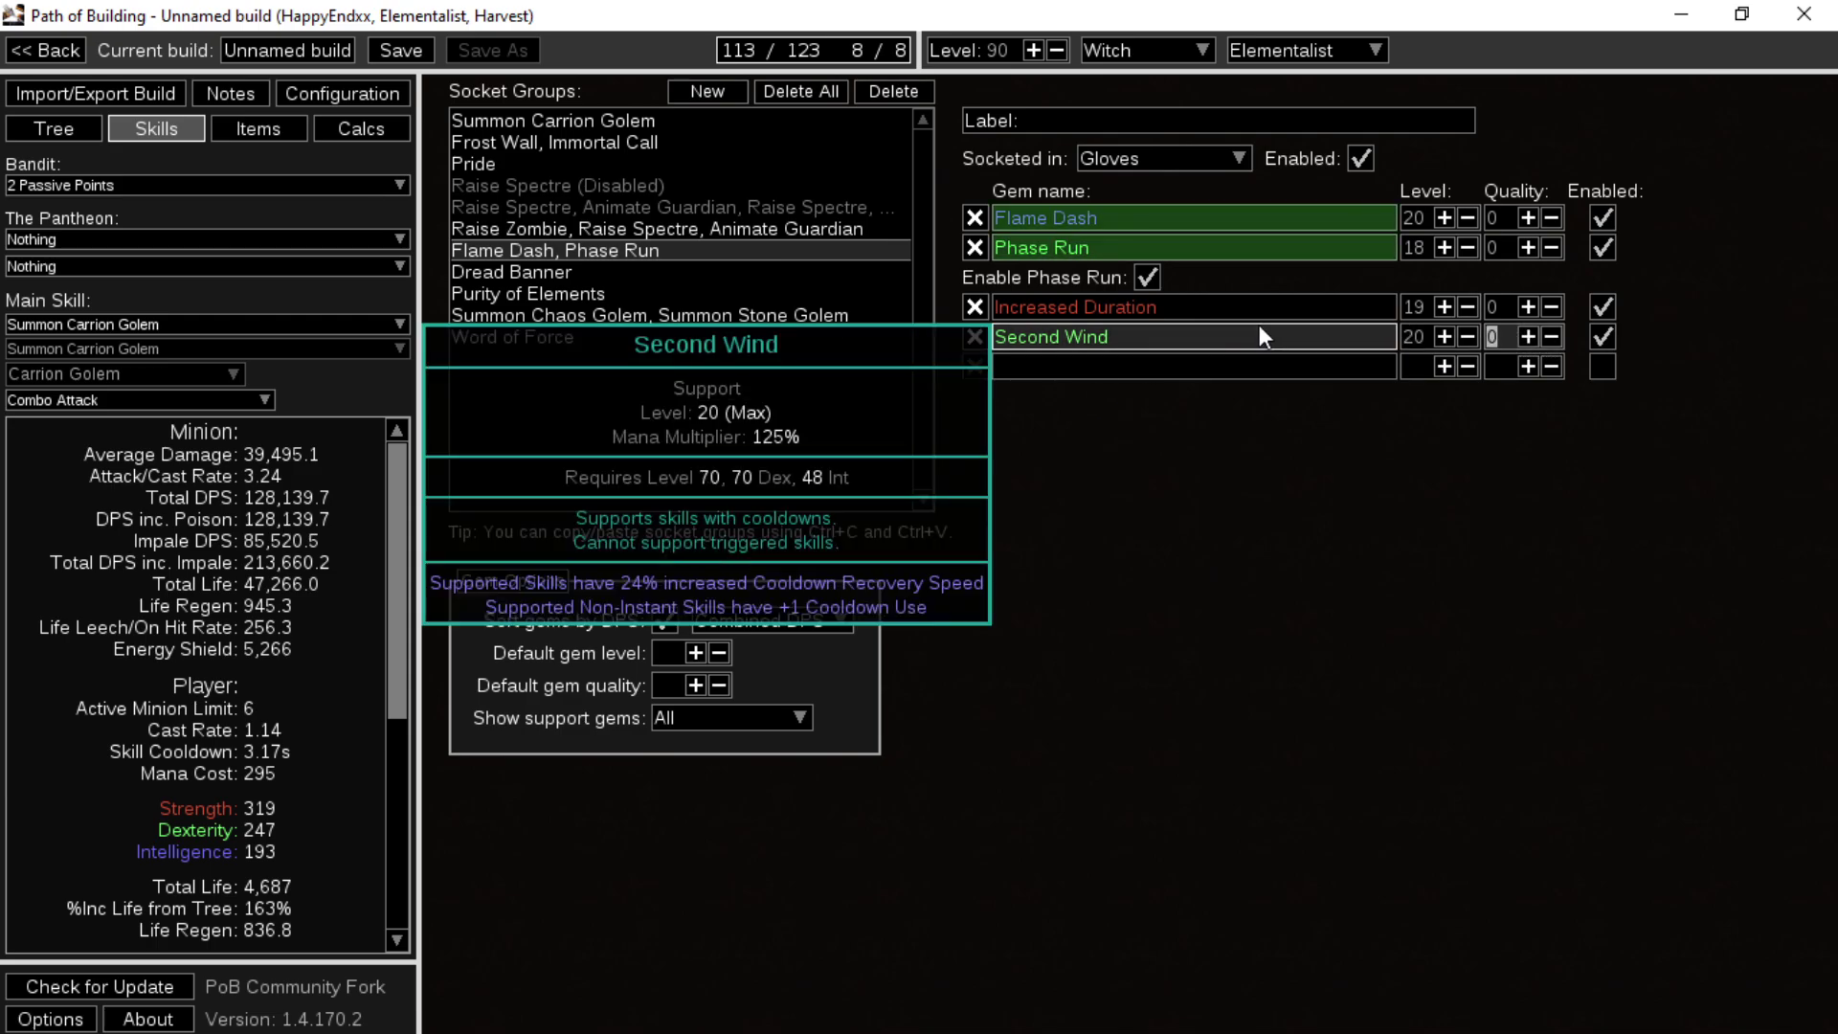
type("20")
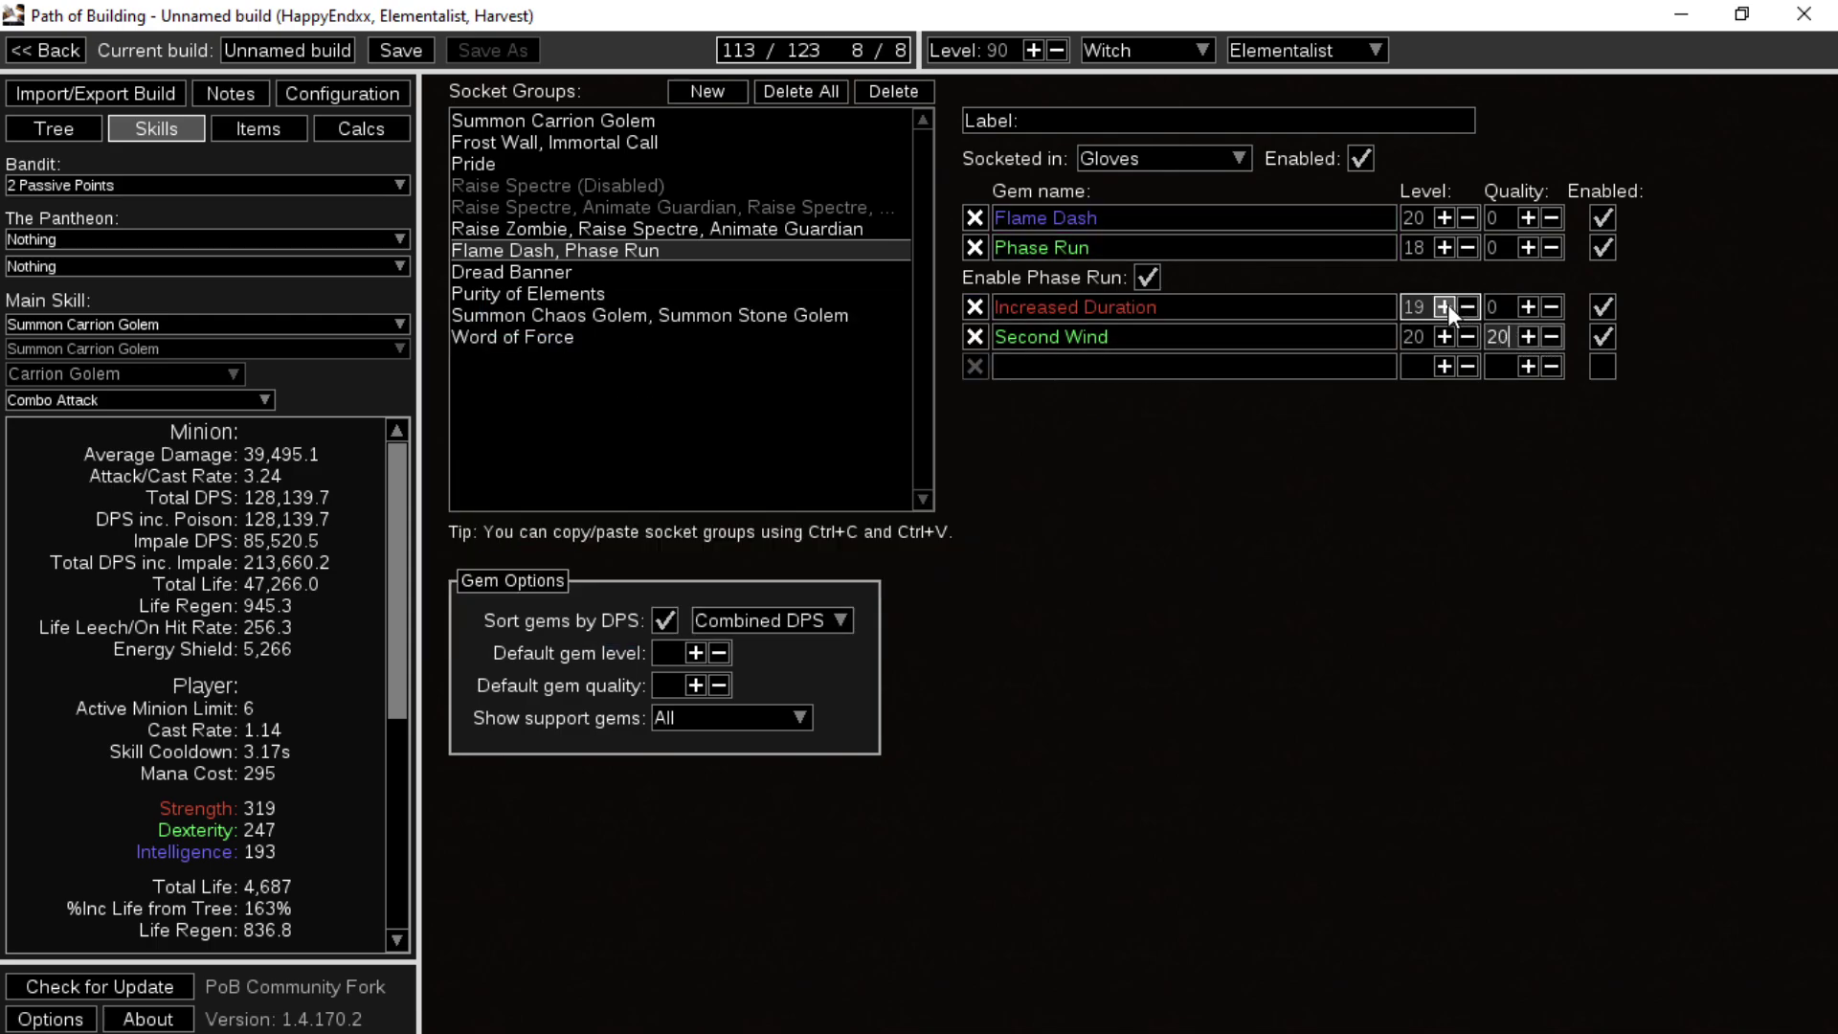
- Set Increased Duration and Phase Run to level 20 with quality 20
left_click(1445, 306)
type("20")
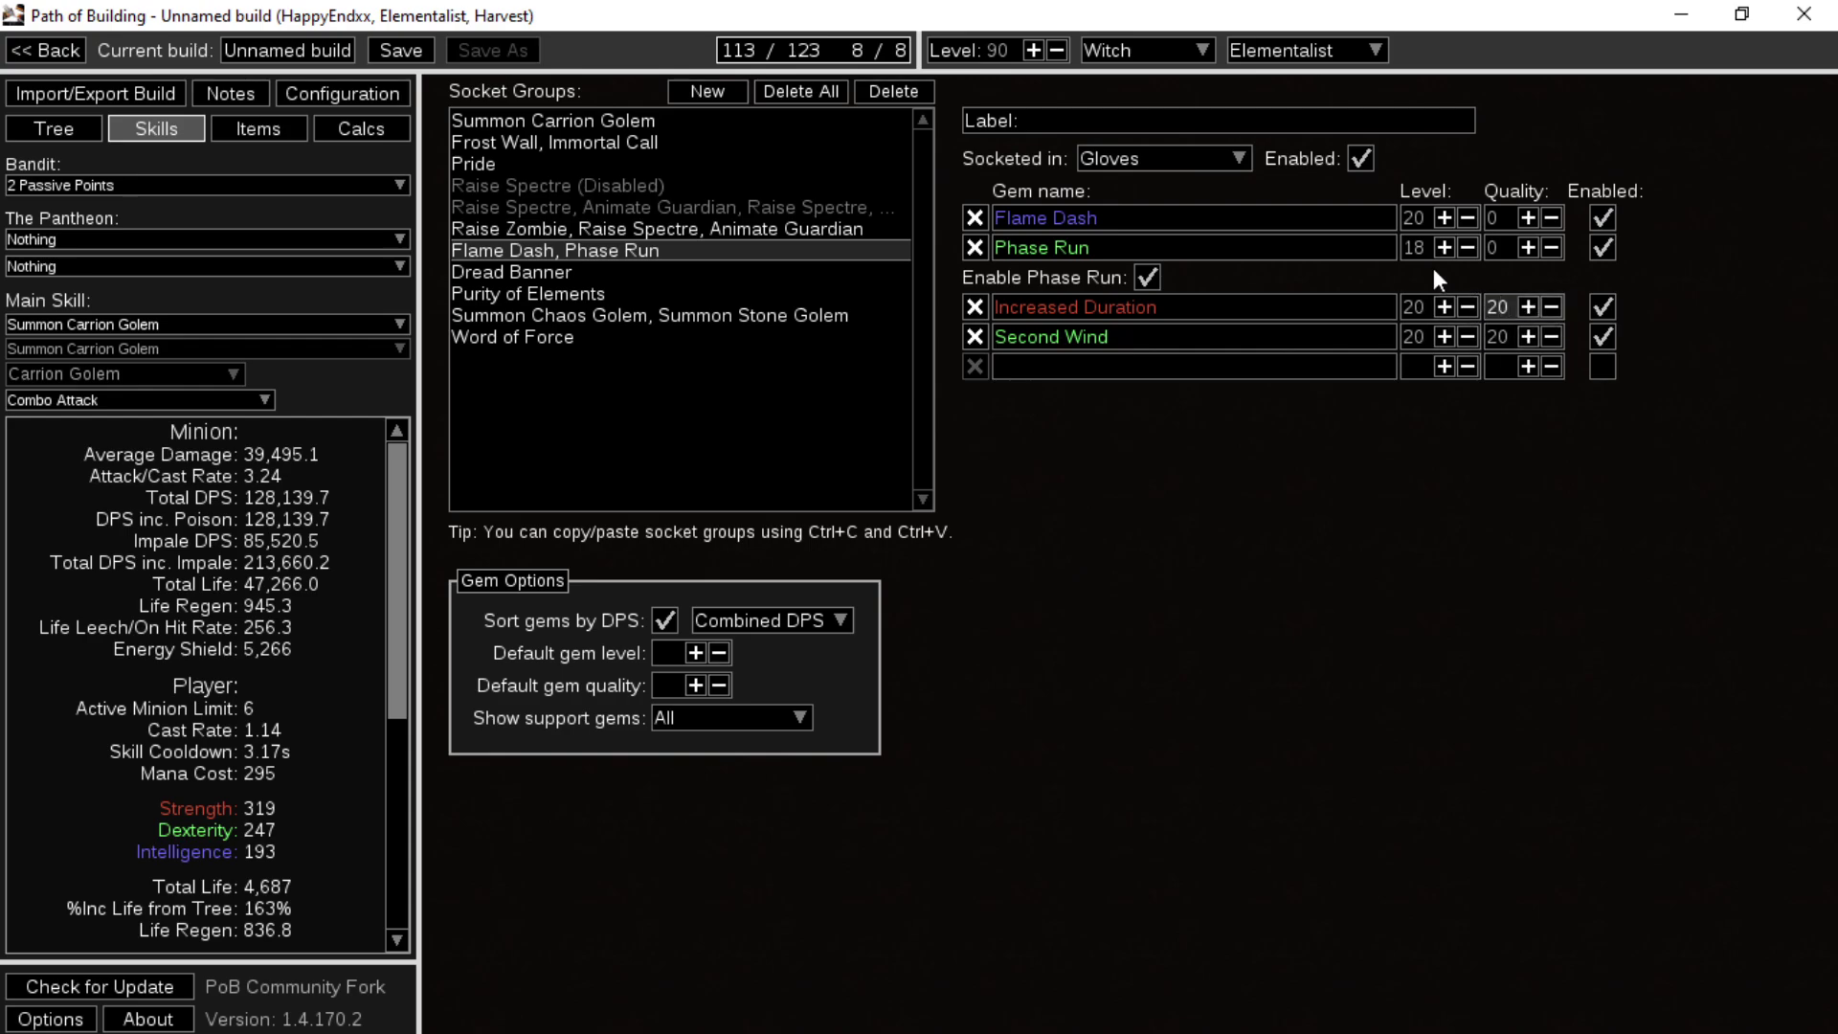
left_click(1432, 249)
type("20")
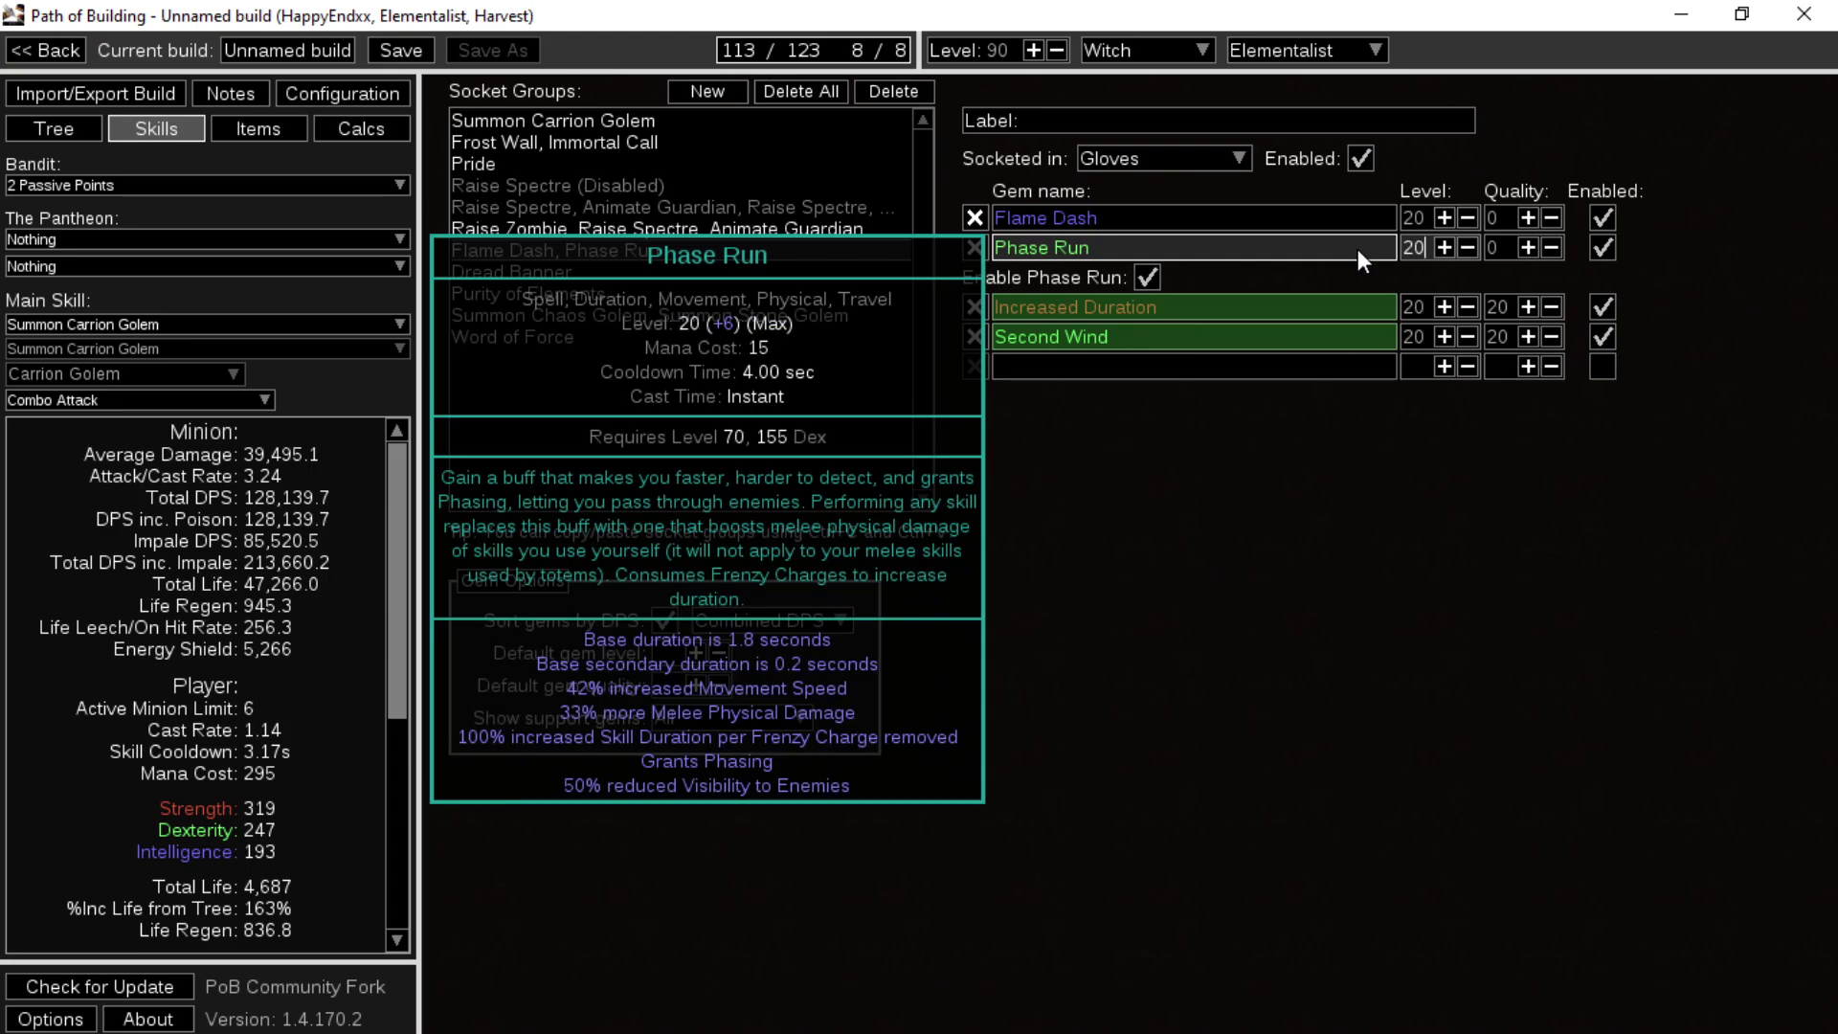
type("20")
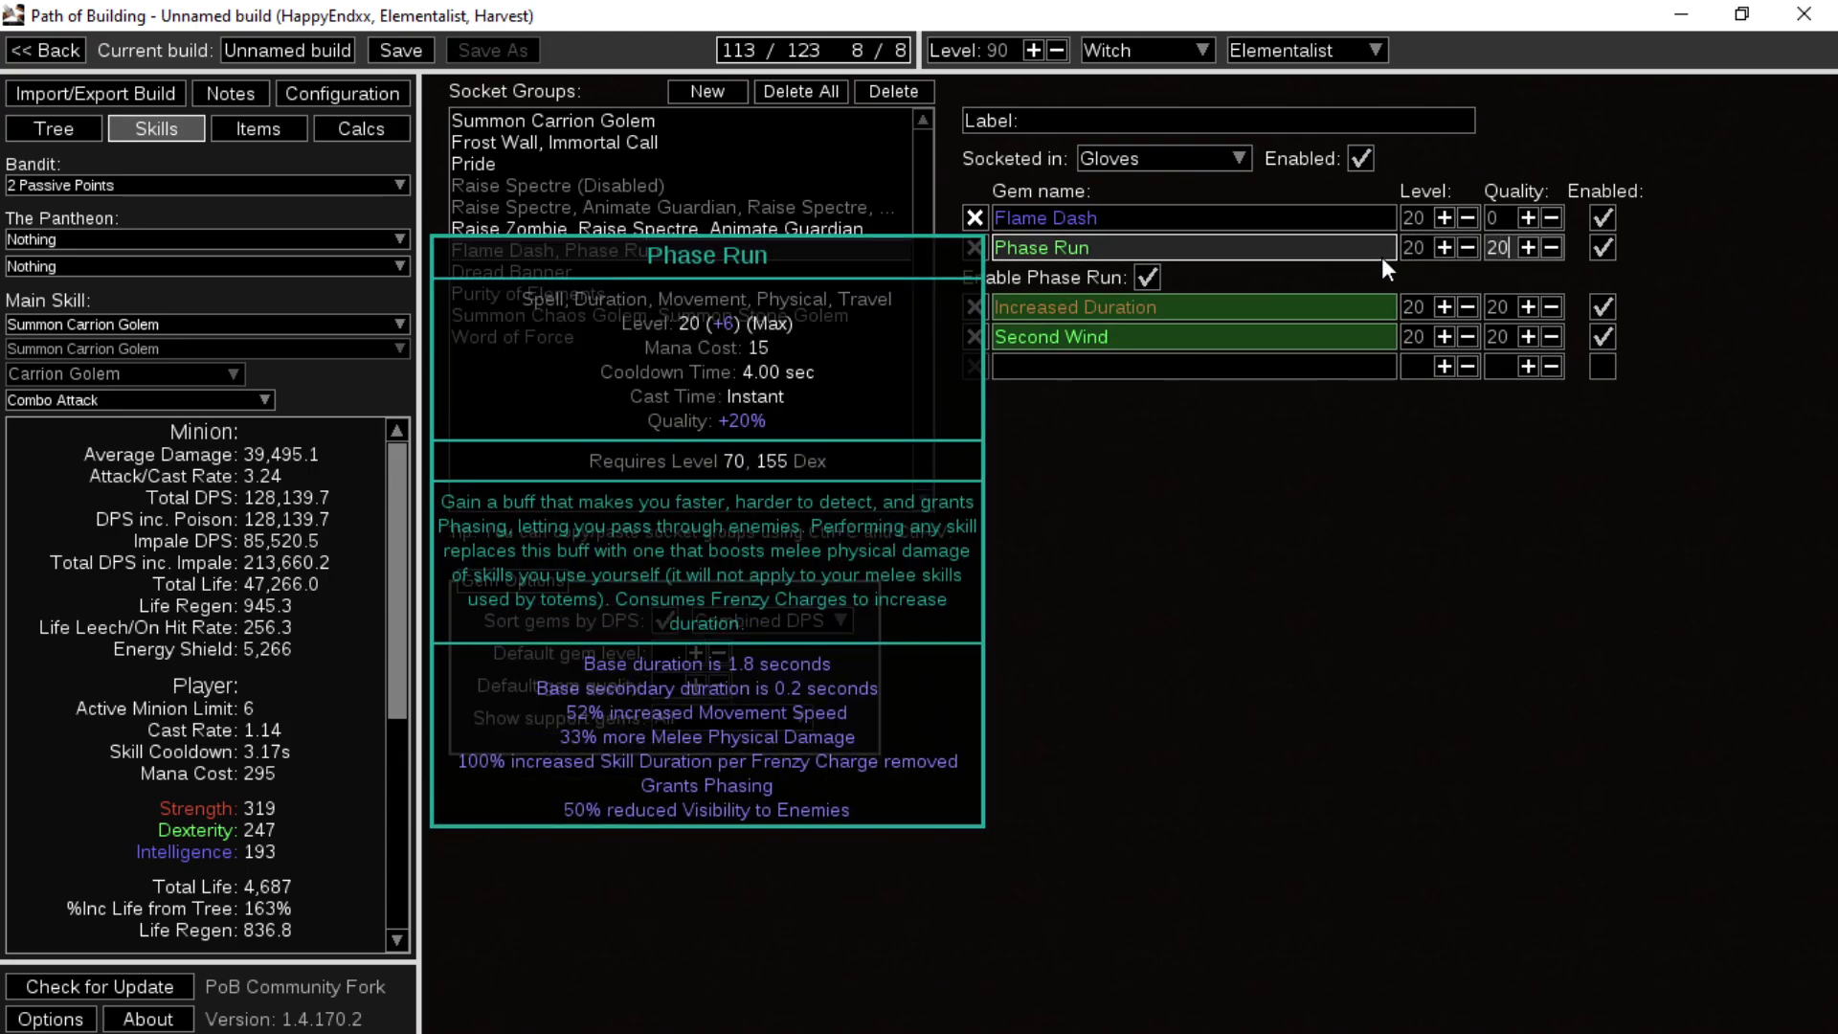
- Look through the Dread Banner, Chaos/Stone Golem, Purity of Elements and Word of Force groups
left_click(520, 275)
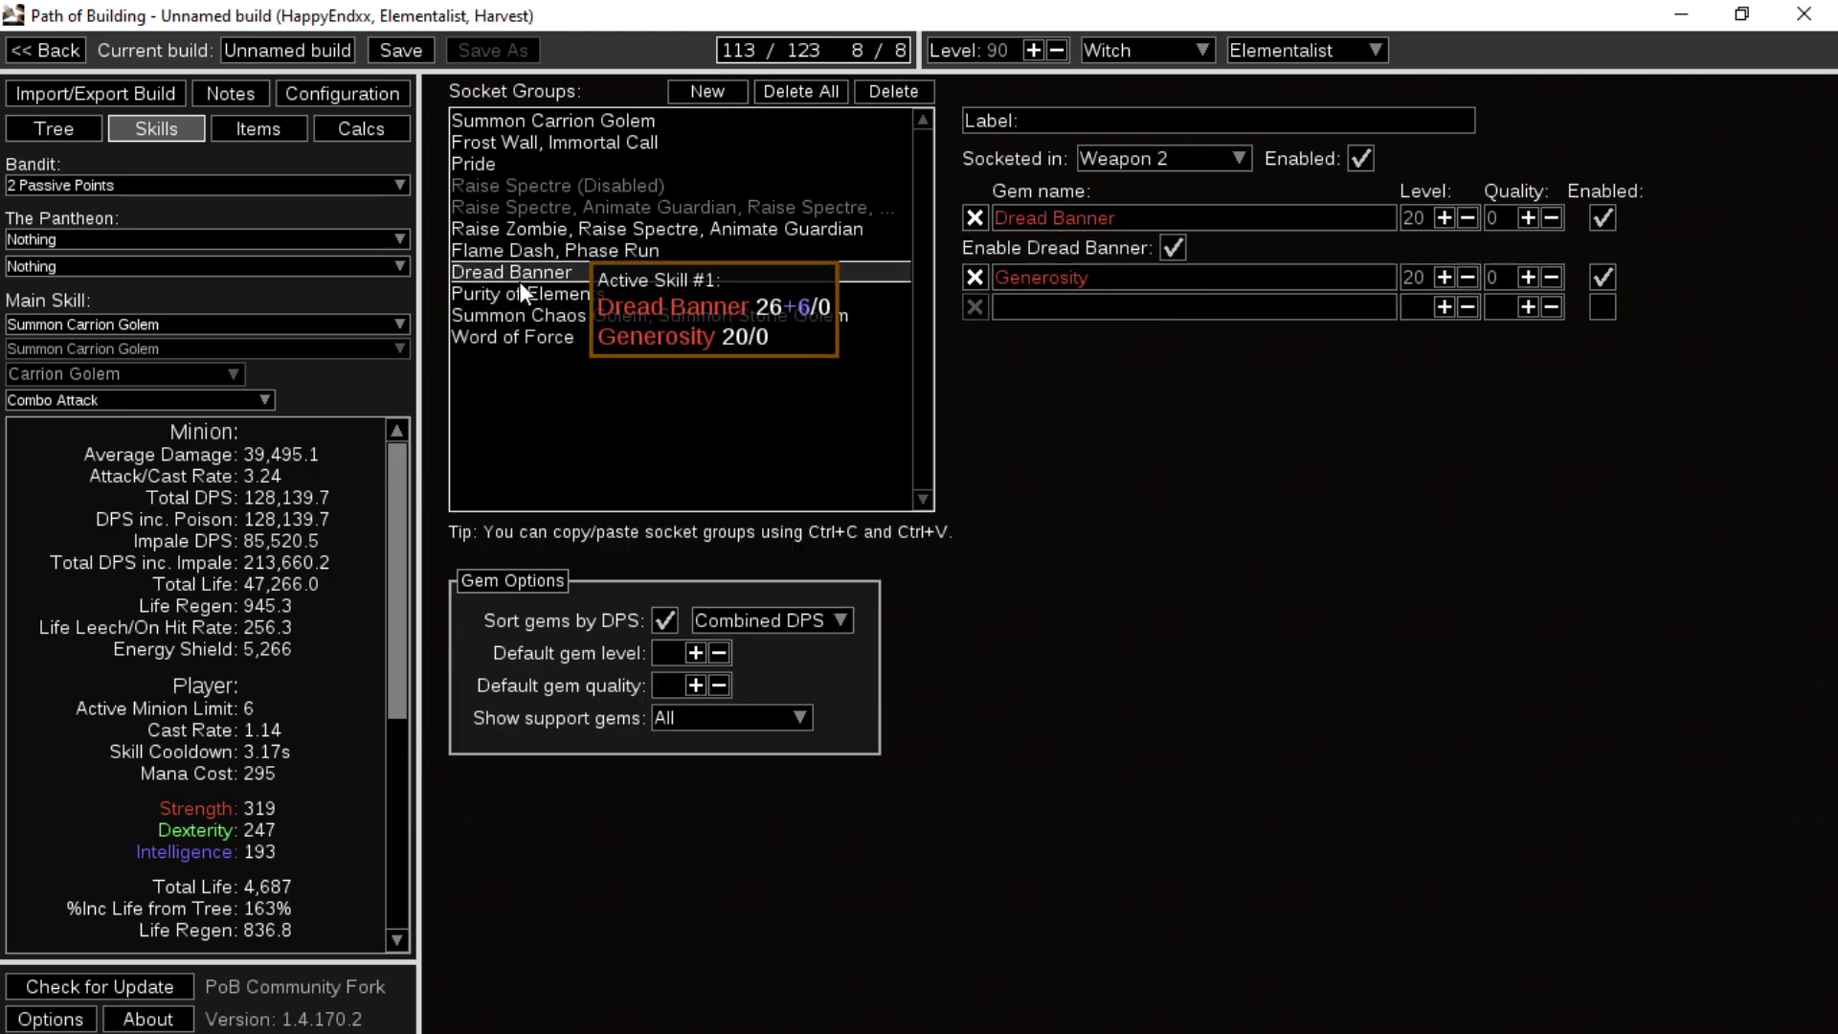
left_click(587, 315)
left_click(582, 296)
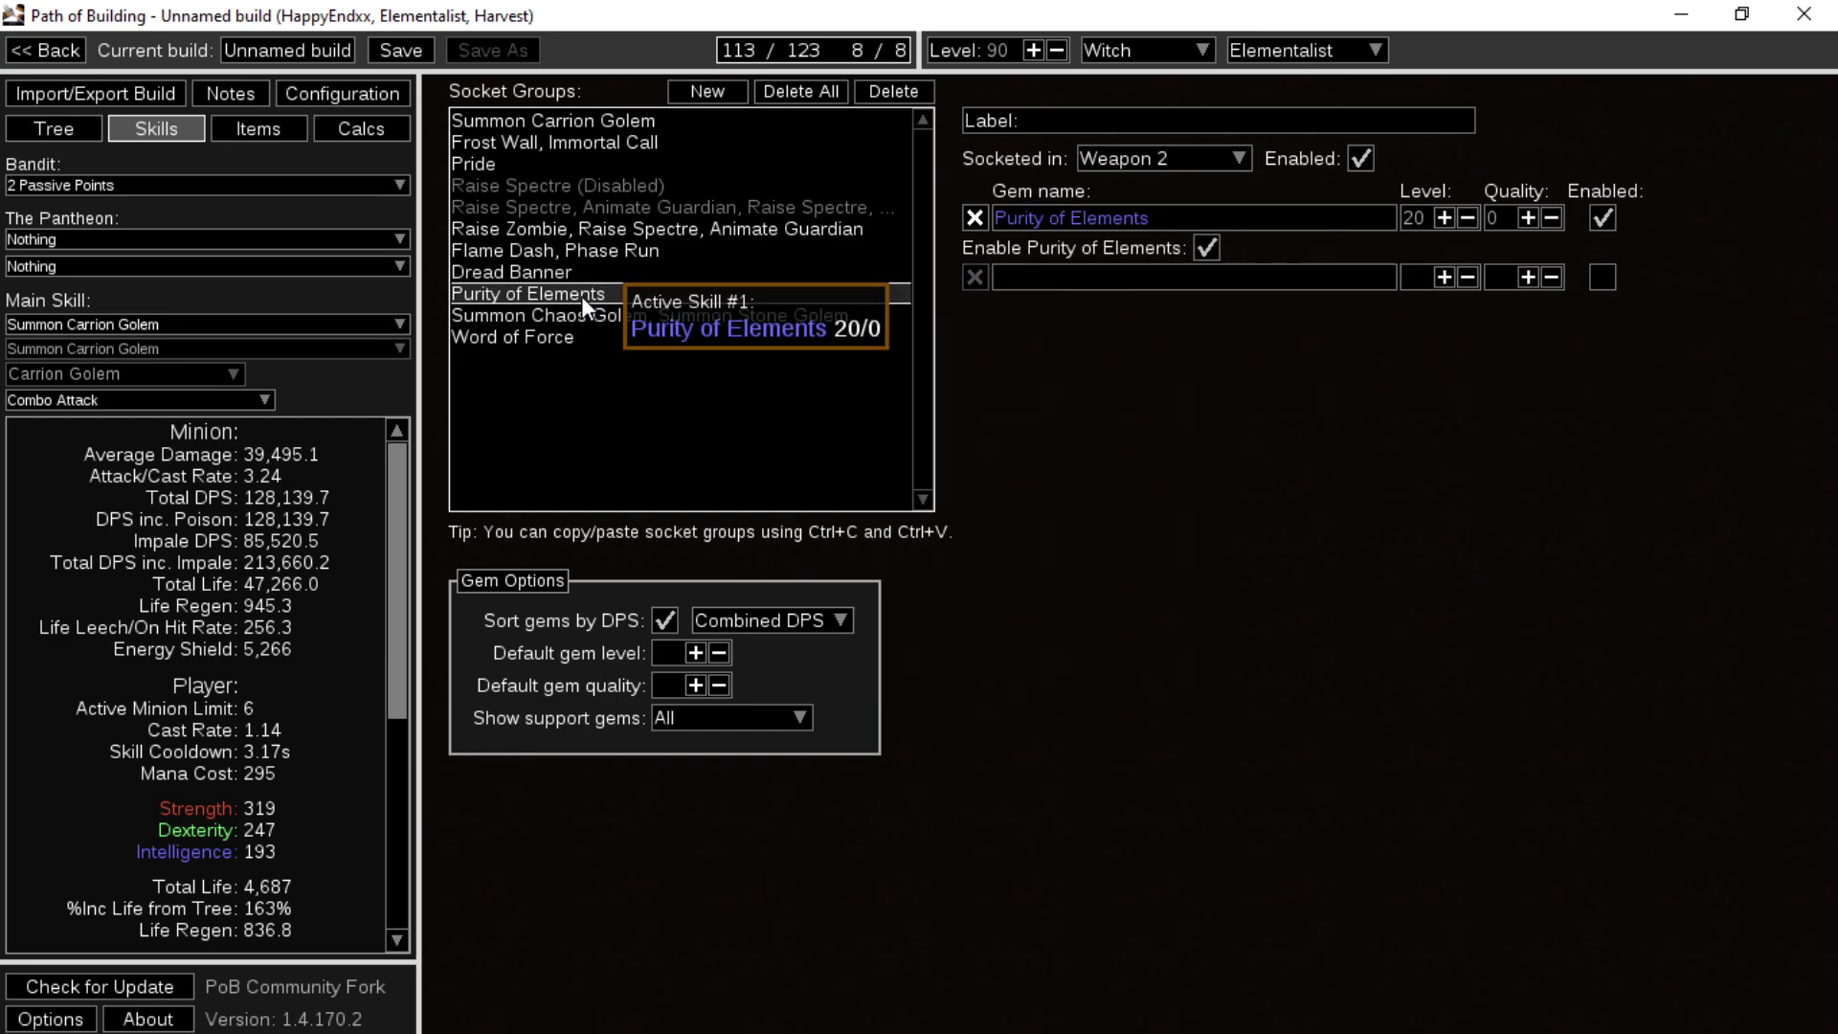
left_click(603, 309)
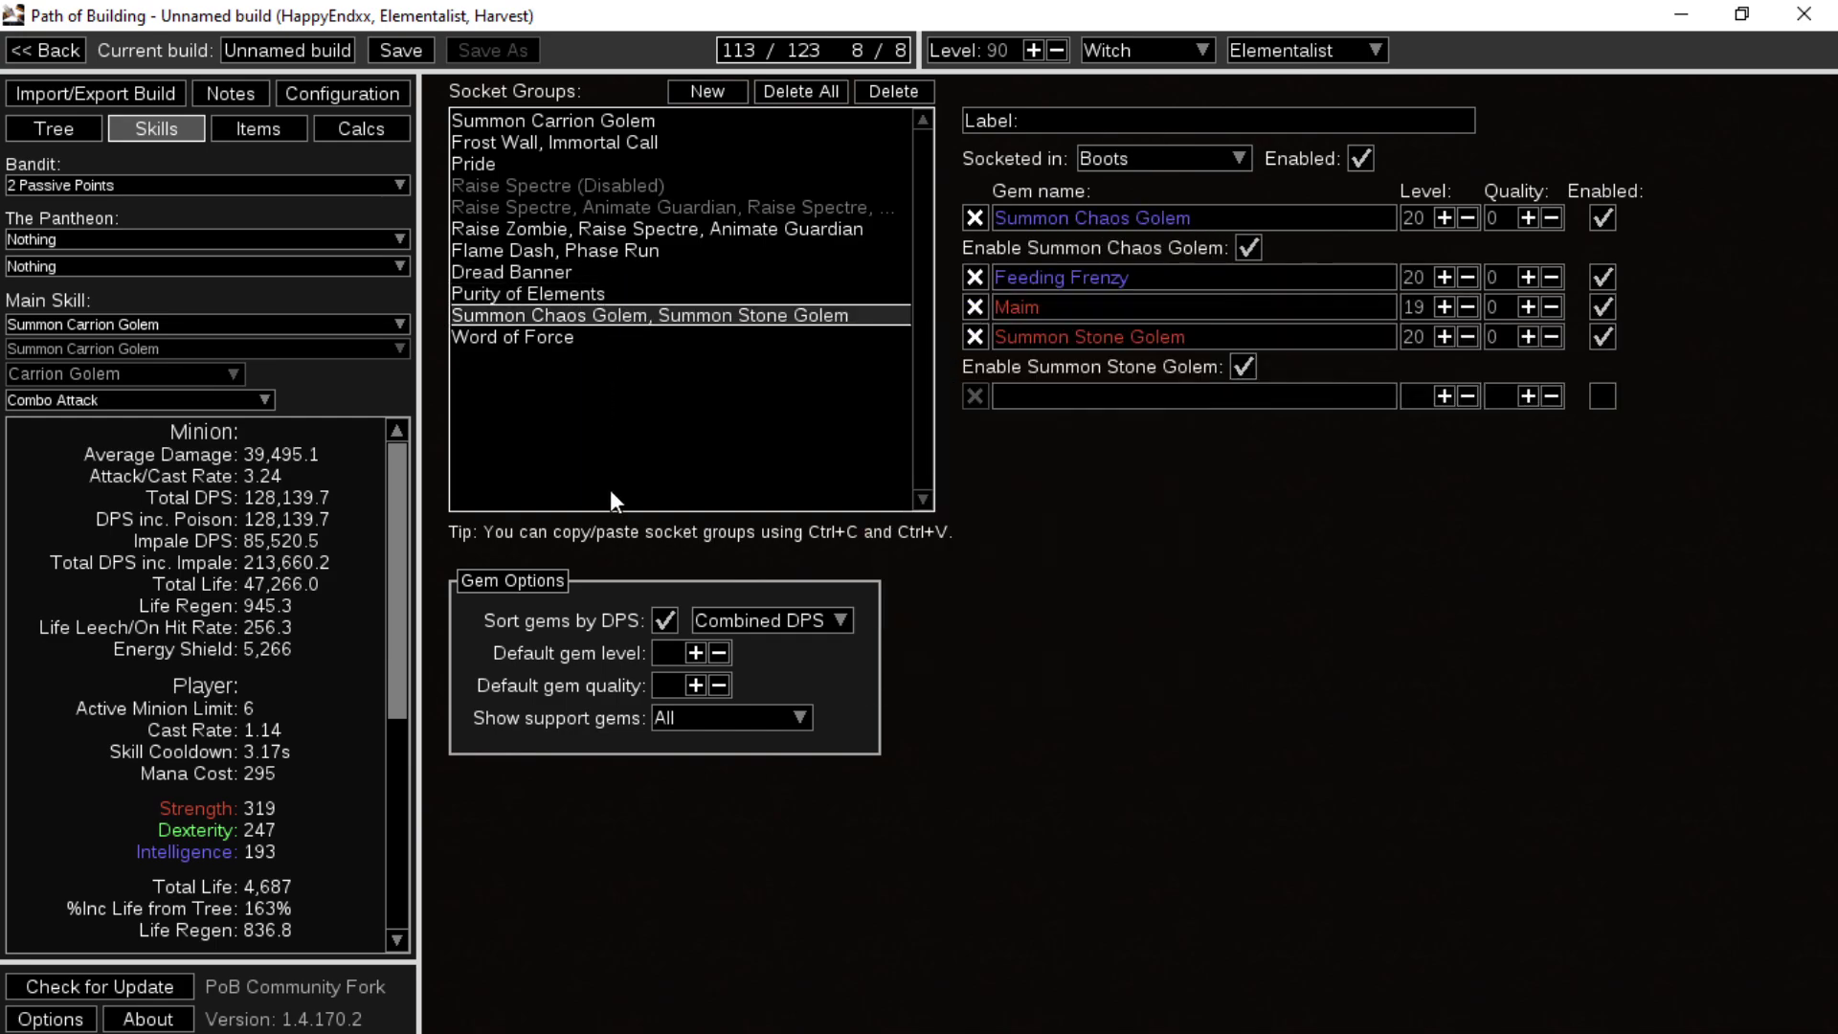
left_click(694, 335)
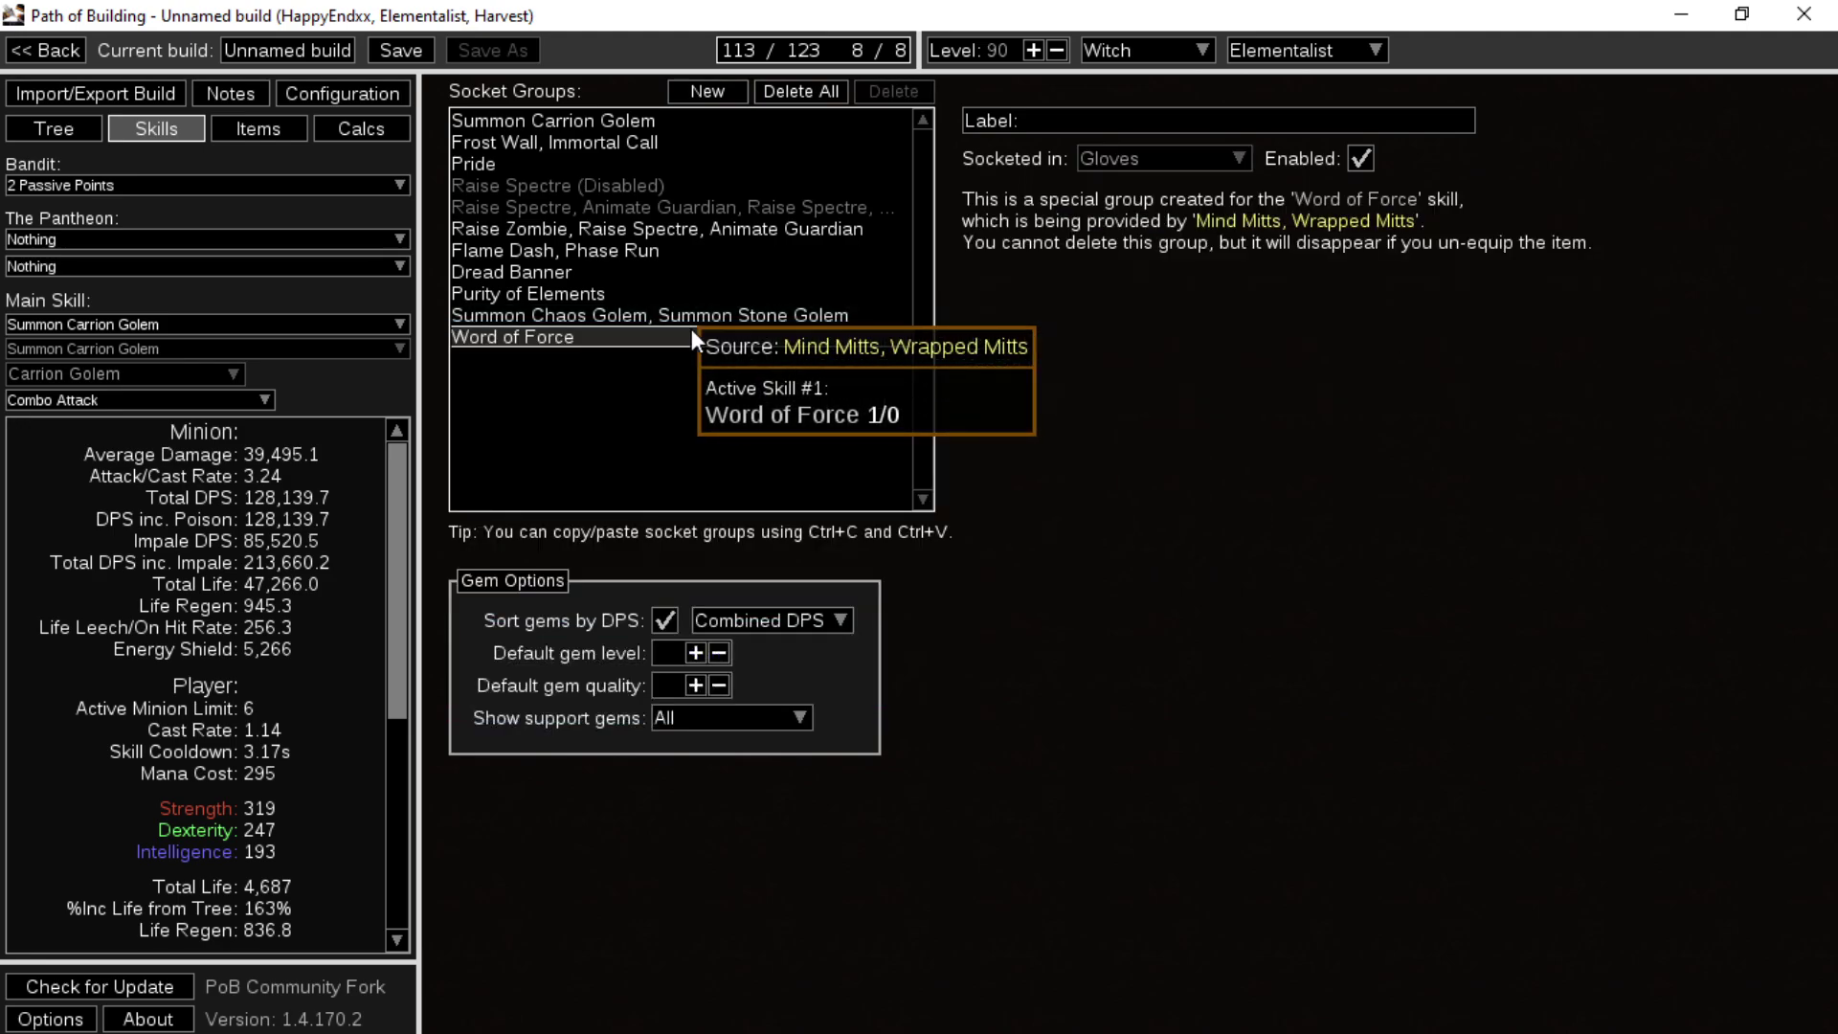
left_click(662, 277)
- Check the Raise Spectre, Raise Zombie, Frost Wall, Pride and Carrion Golem groups
left_click(680, 209)
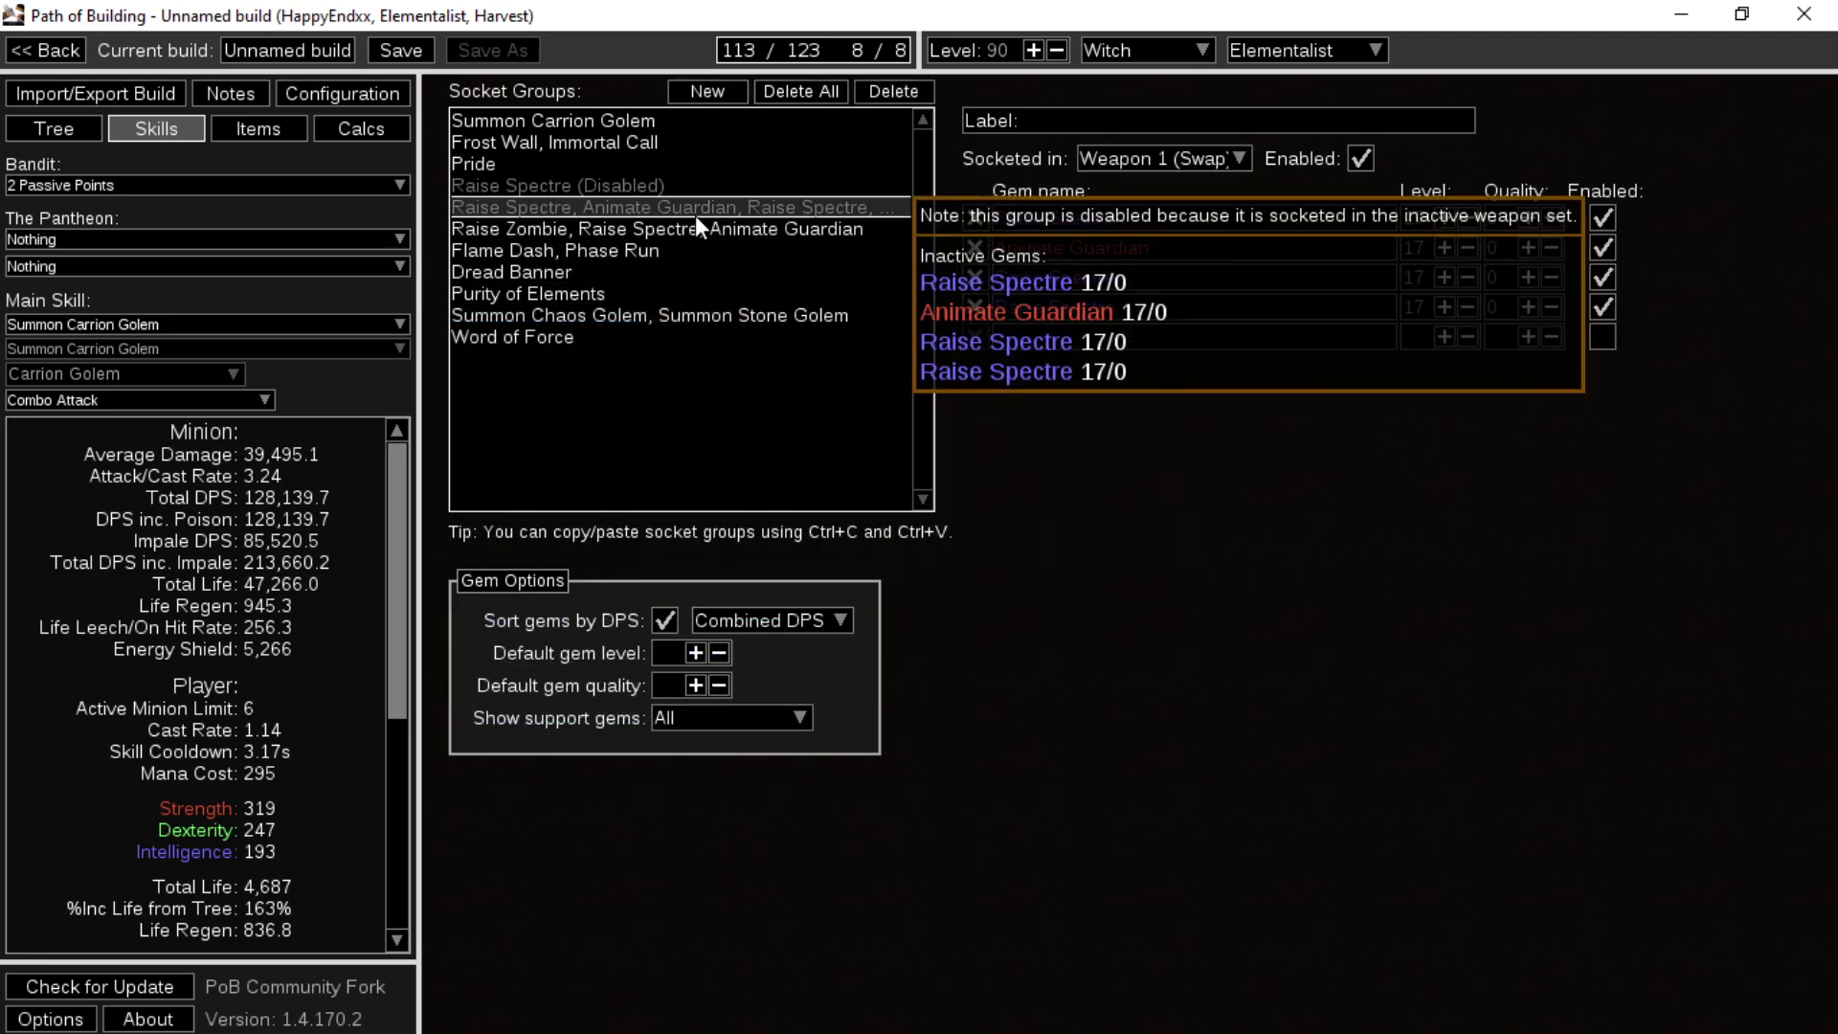
left_click(699, 228)
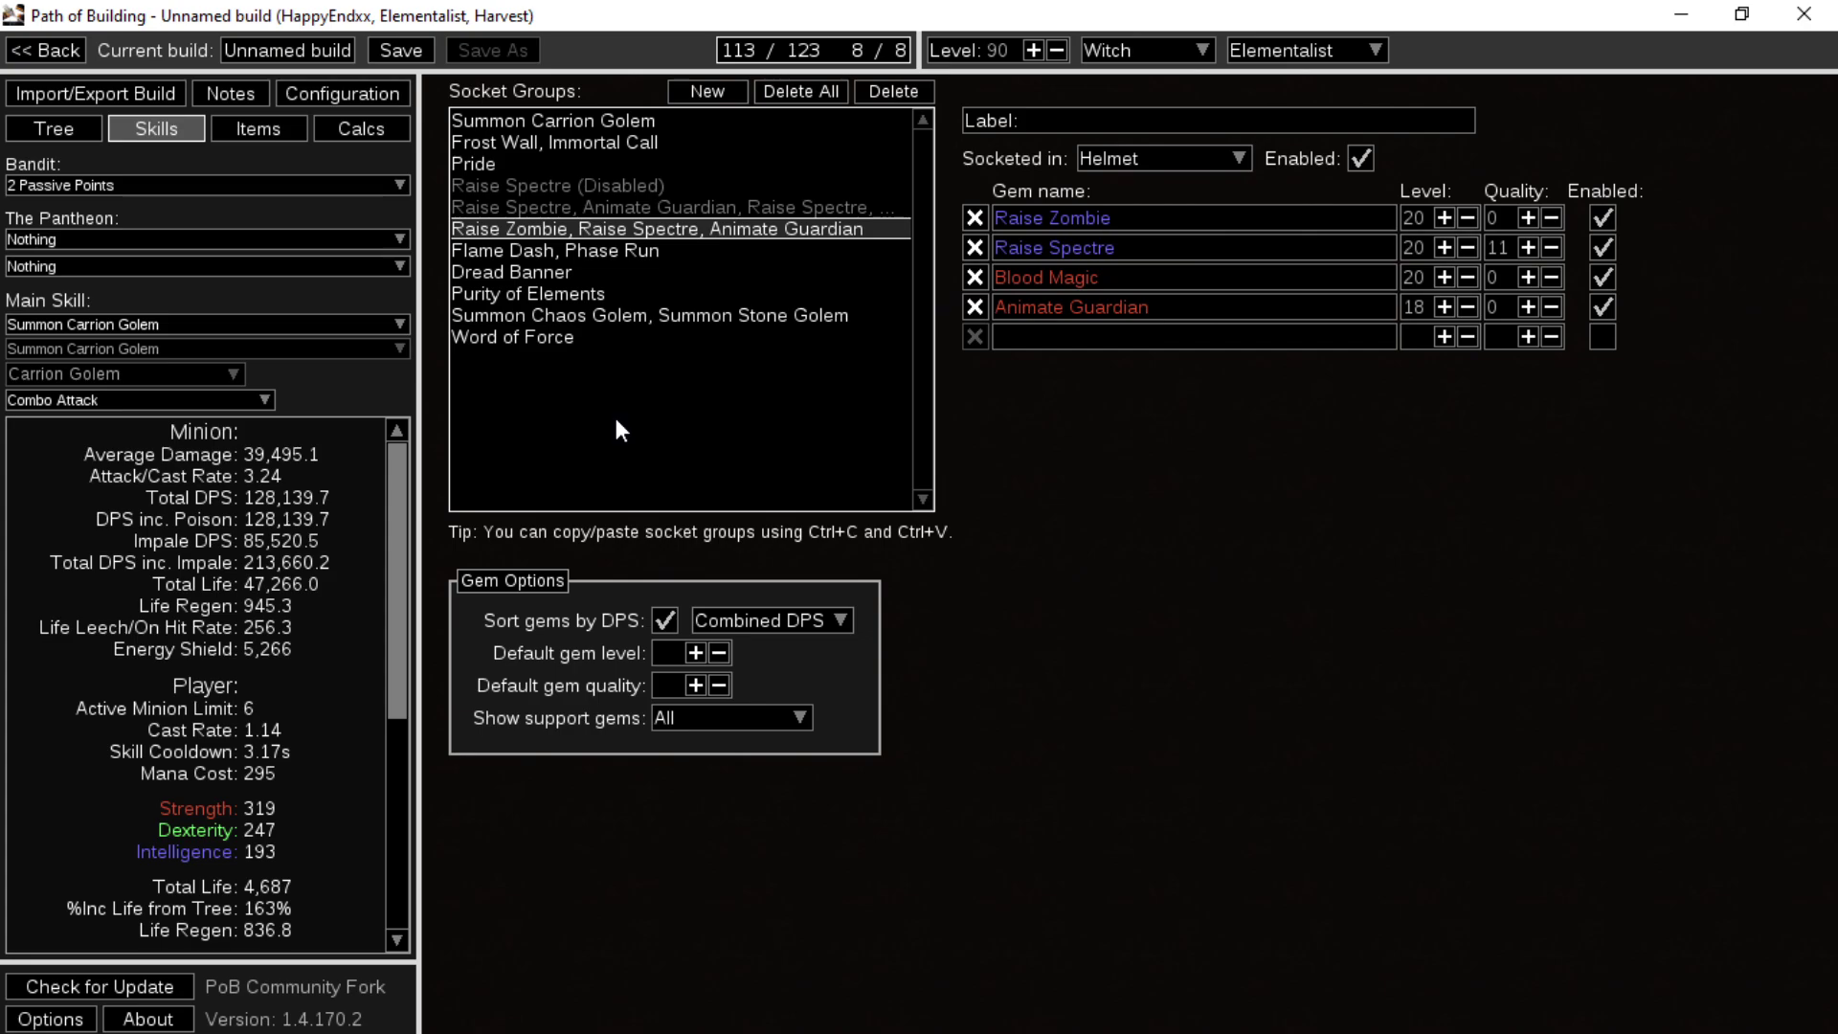
mouse_move(1135, 310)
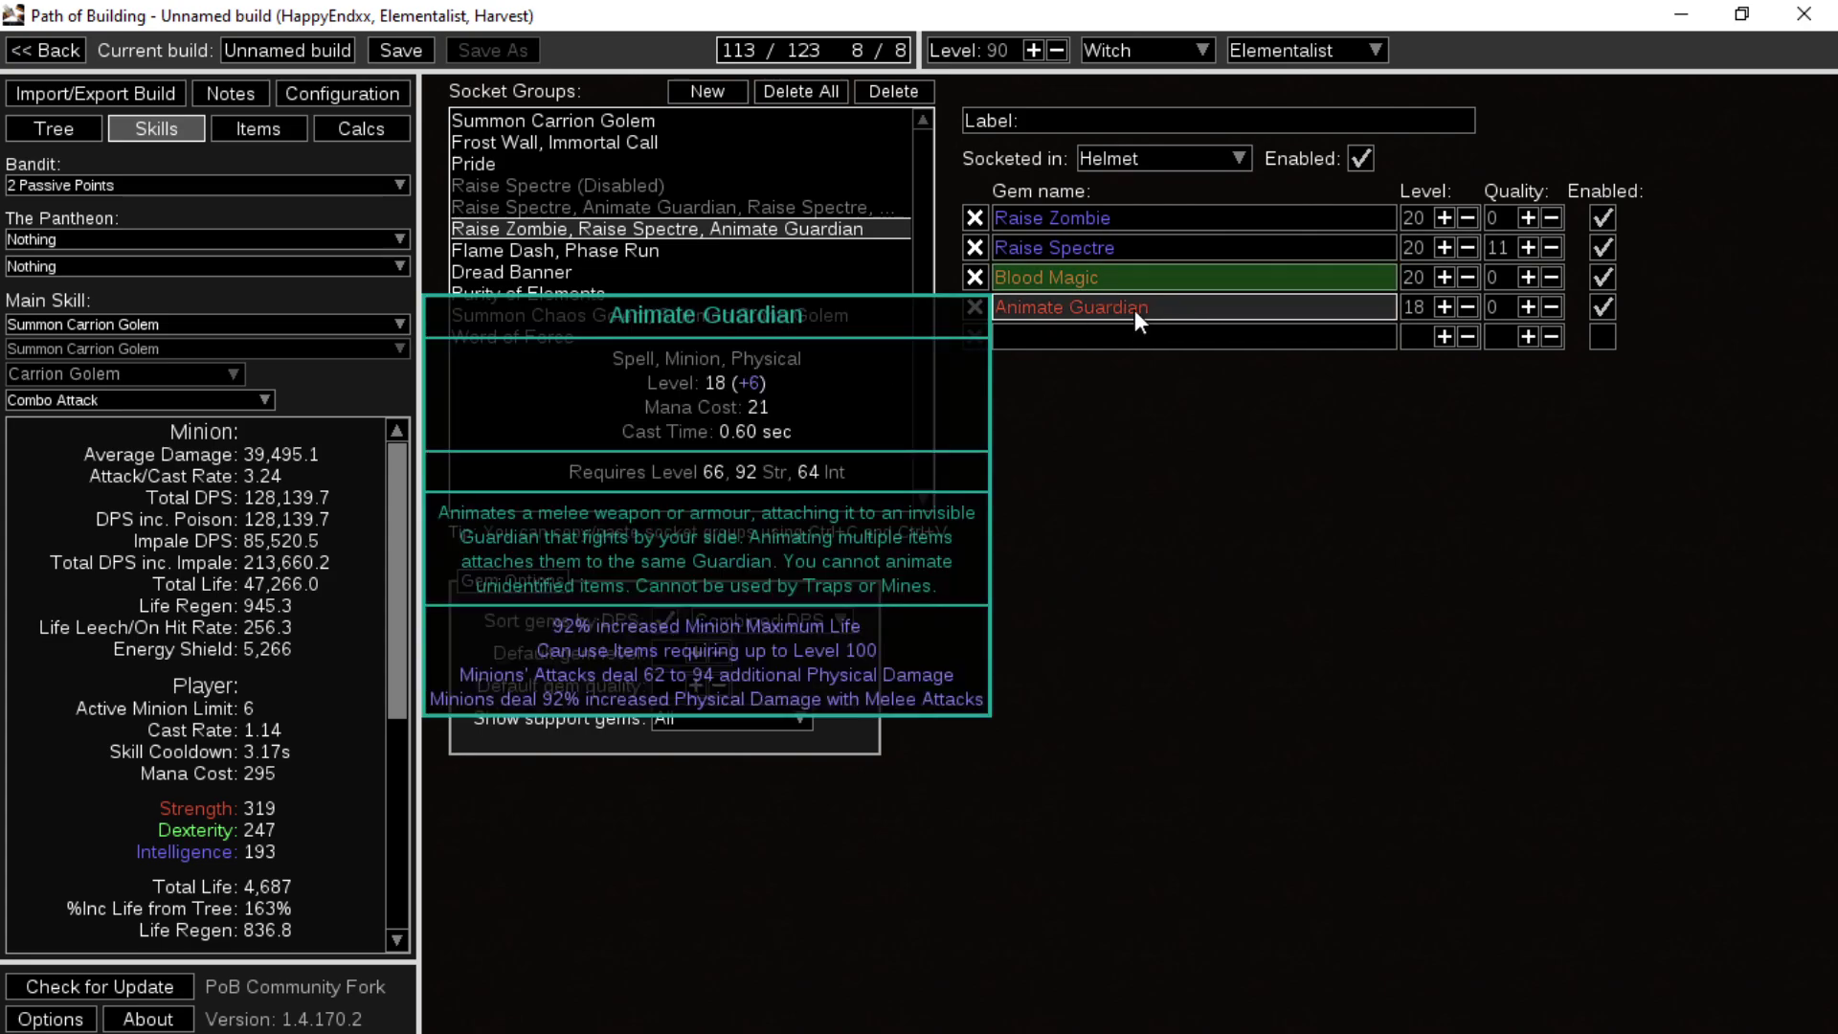
left_click(617, 144)
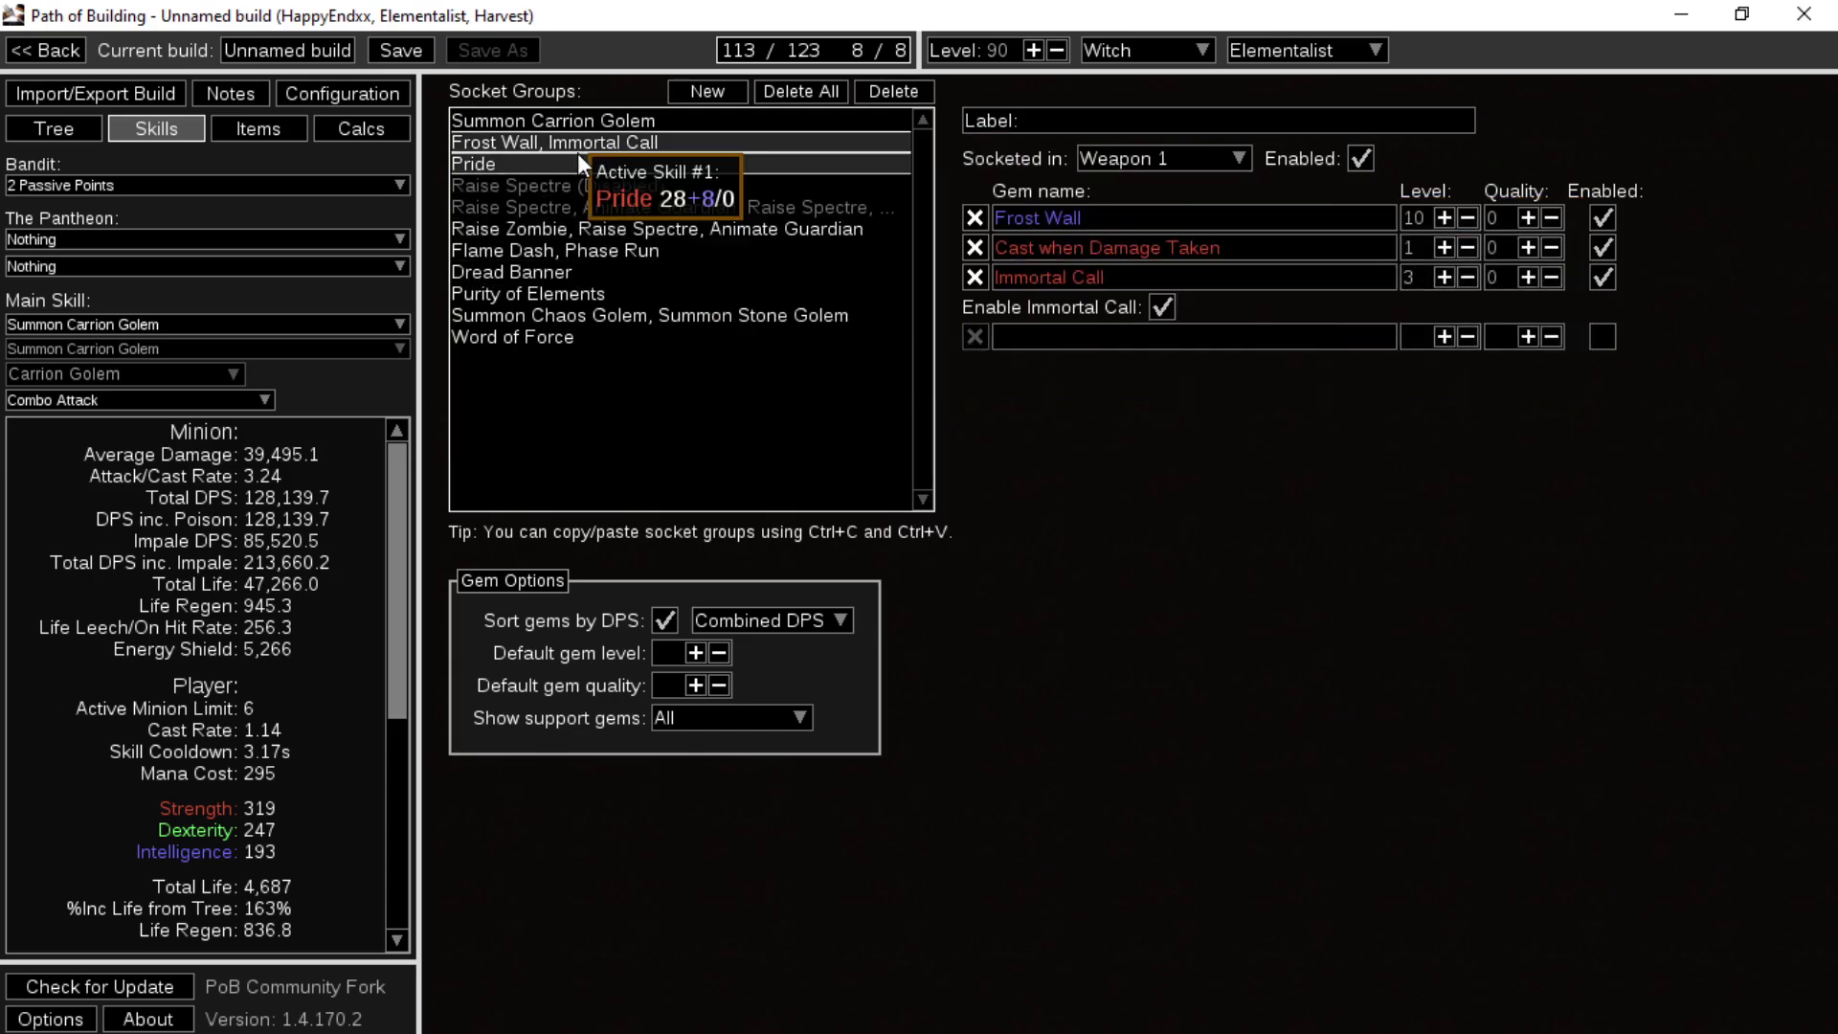
left_click(539, 164)
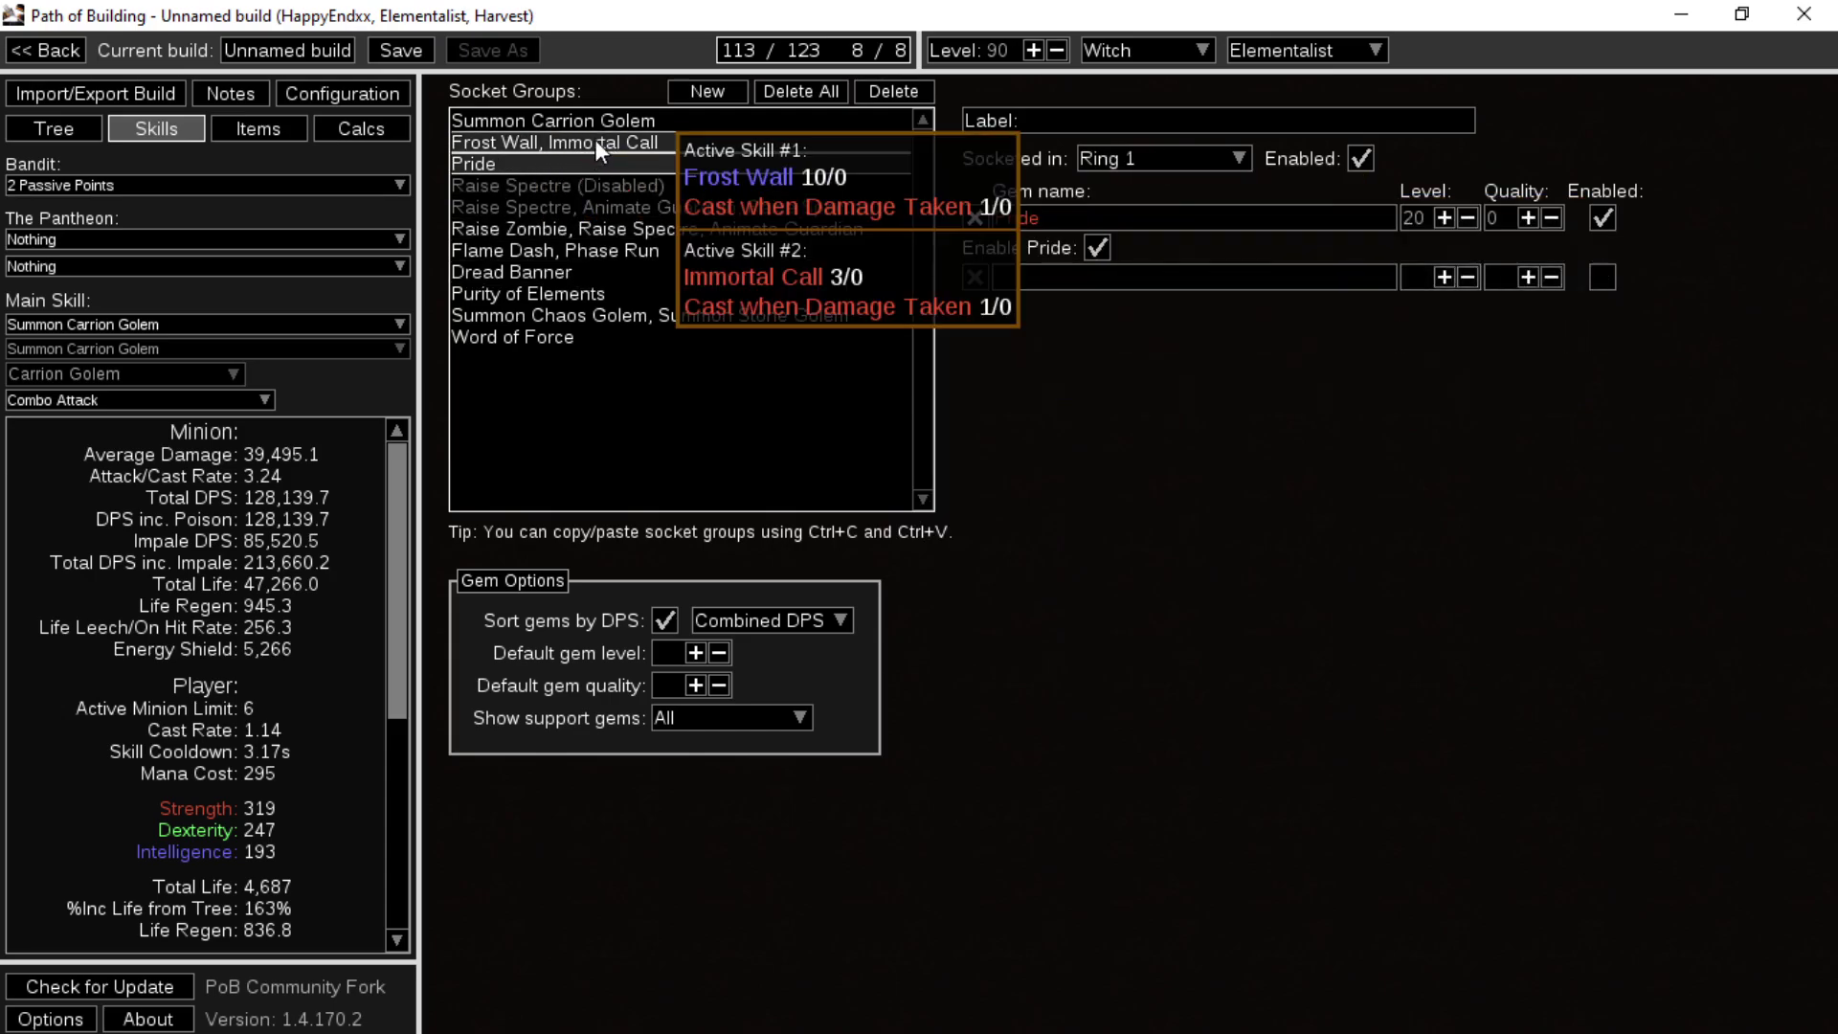
left_click(582, 115)
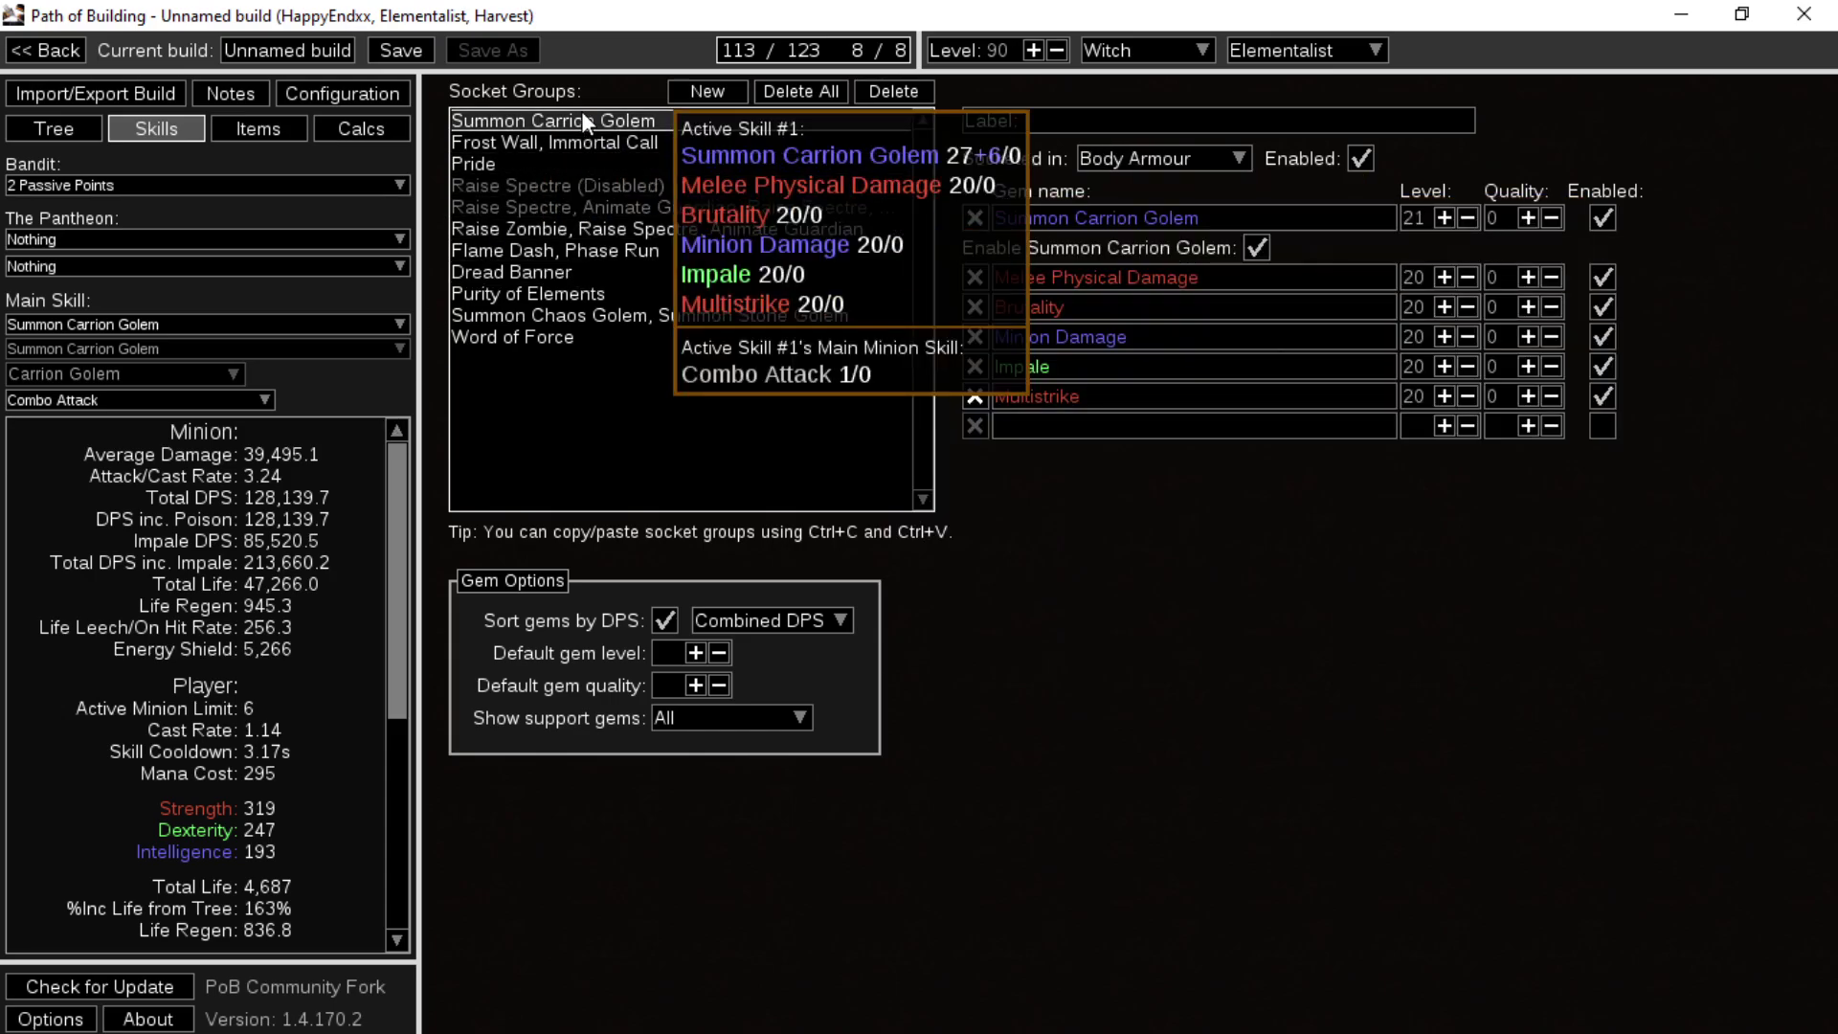
- Review the Carrion Golem's damage breakdown on the Calcs page with Show Minion Stats ticked
left_click(345, 86)
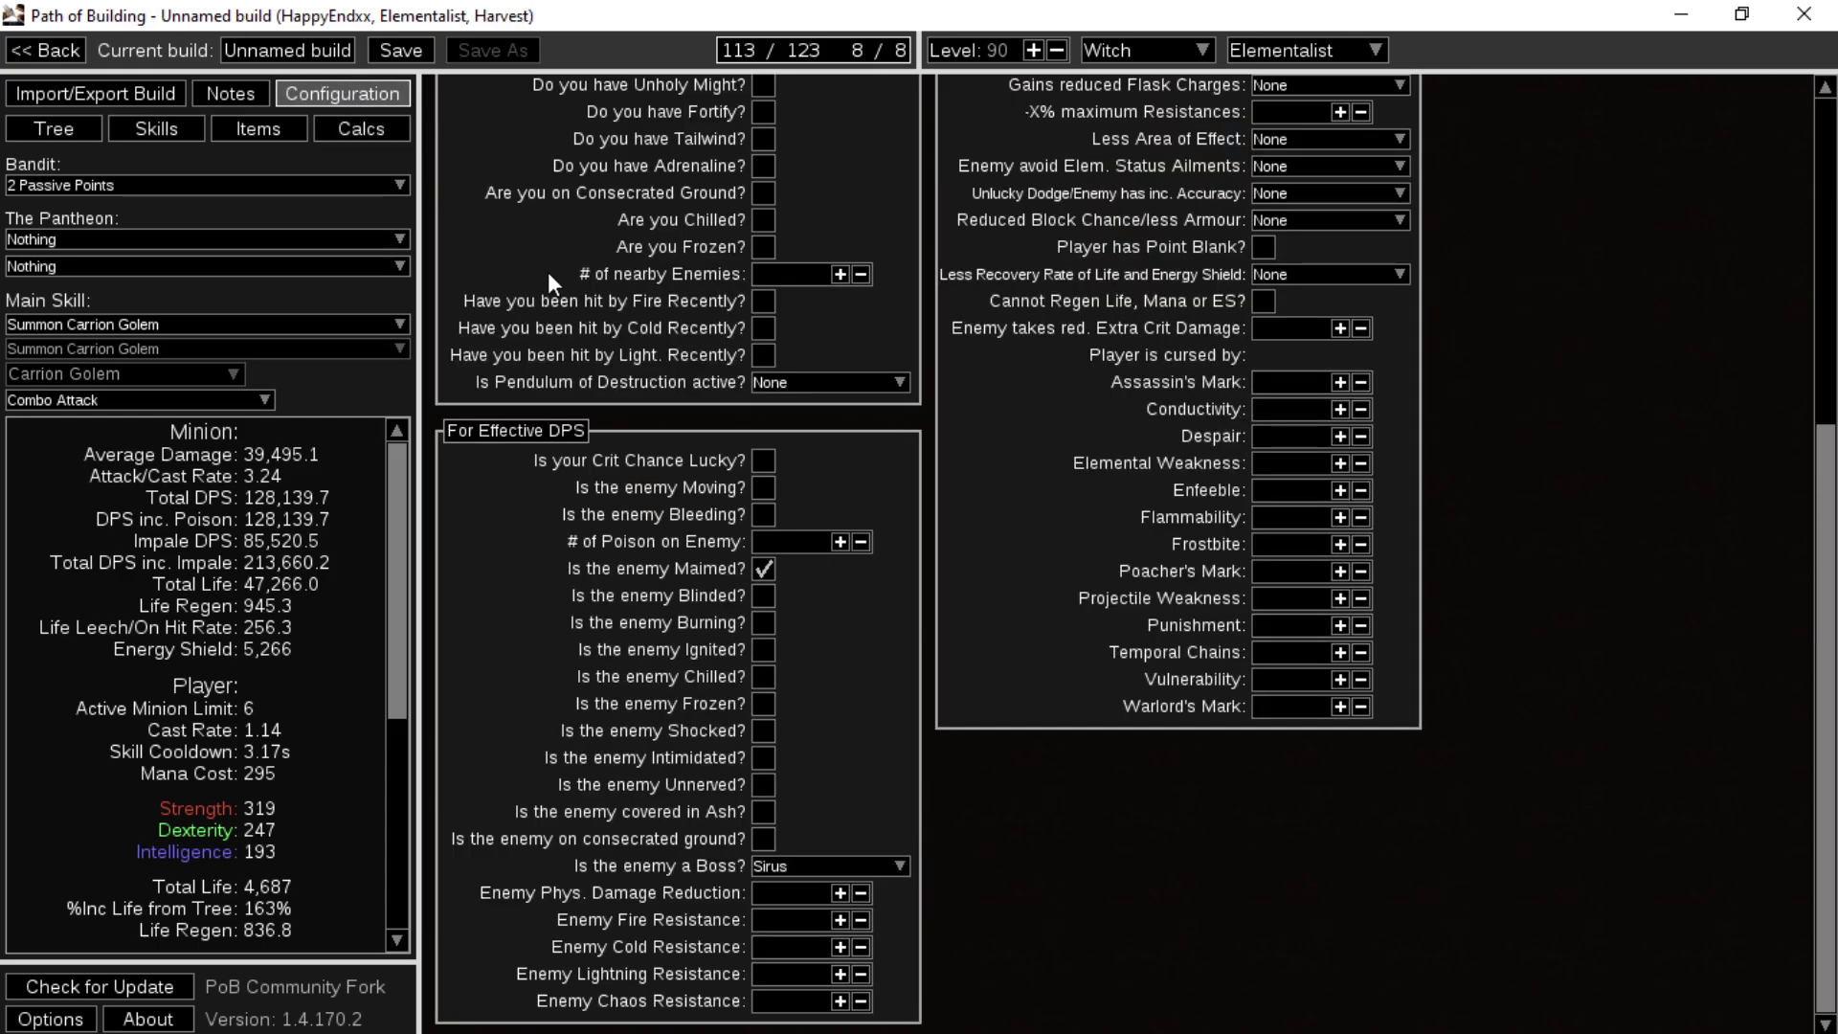
left_click(364, 130)
left_click(628, 173)
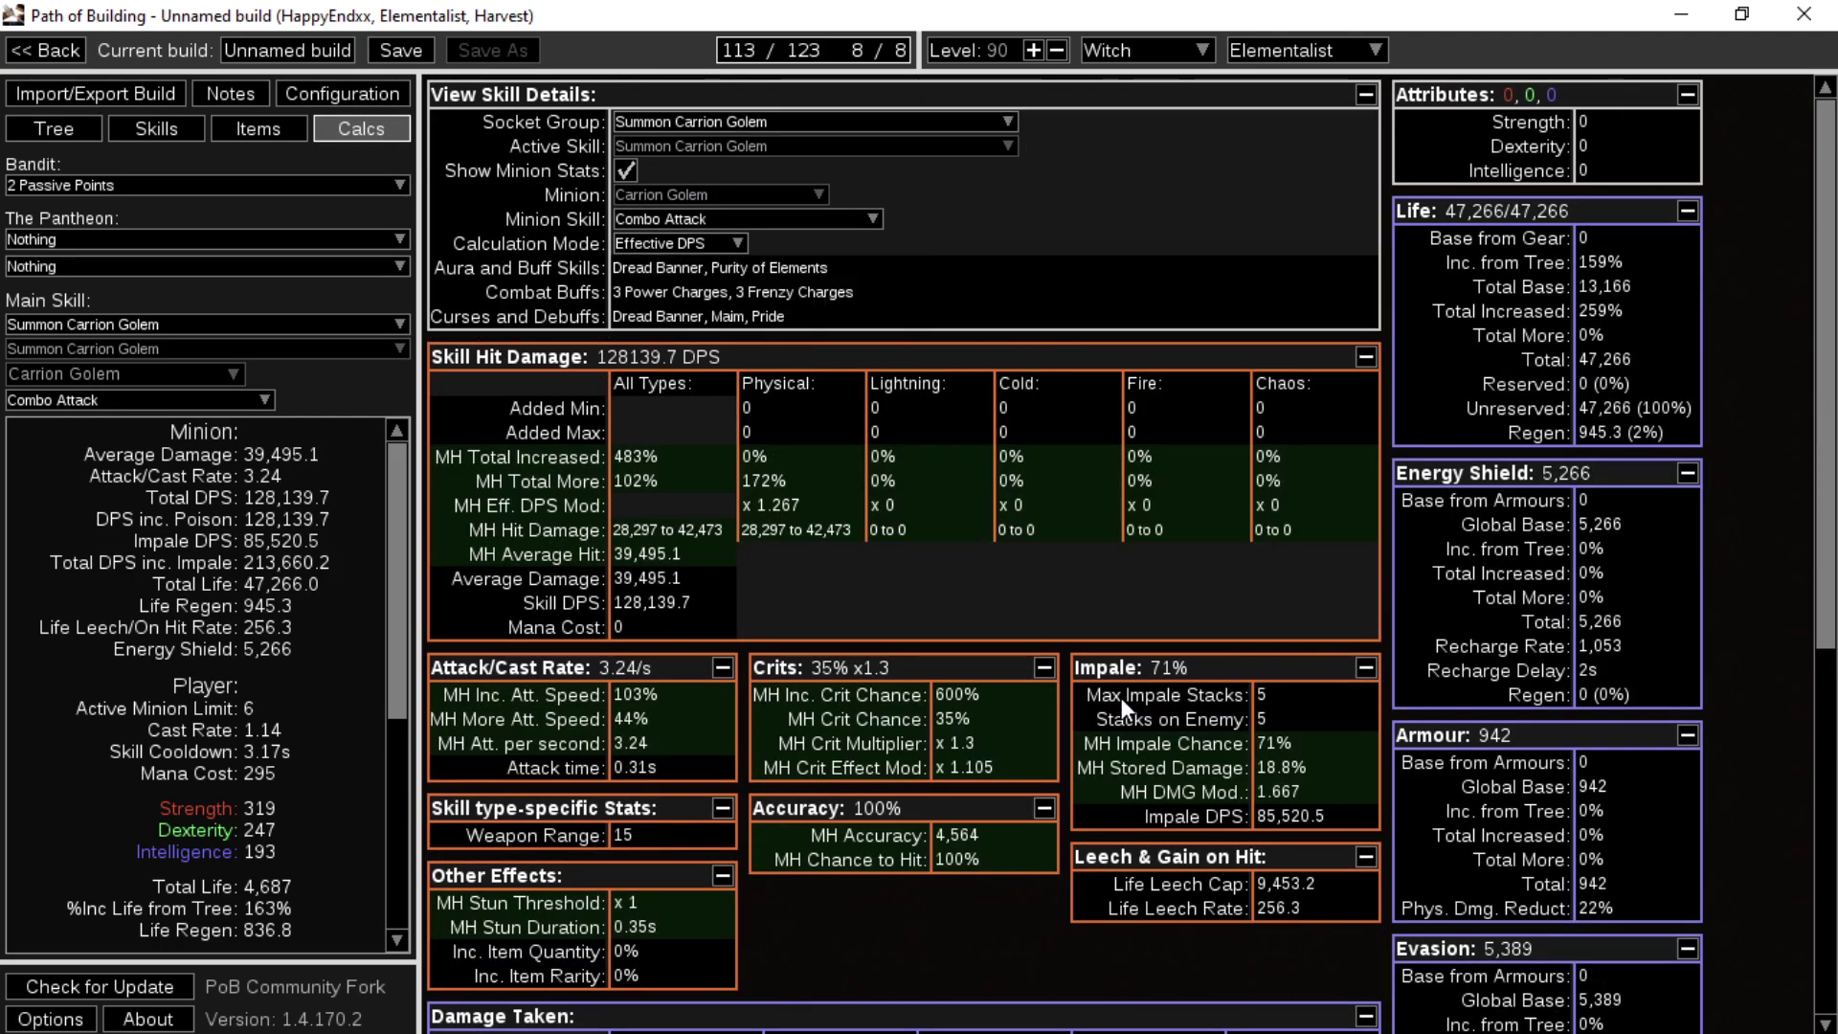
left_click(67, 128)
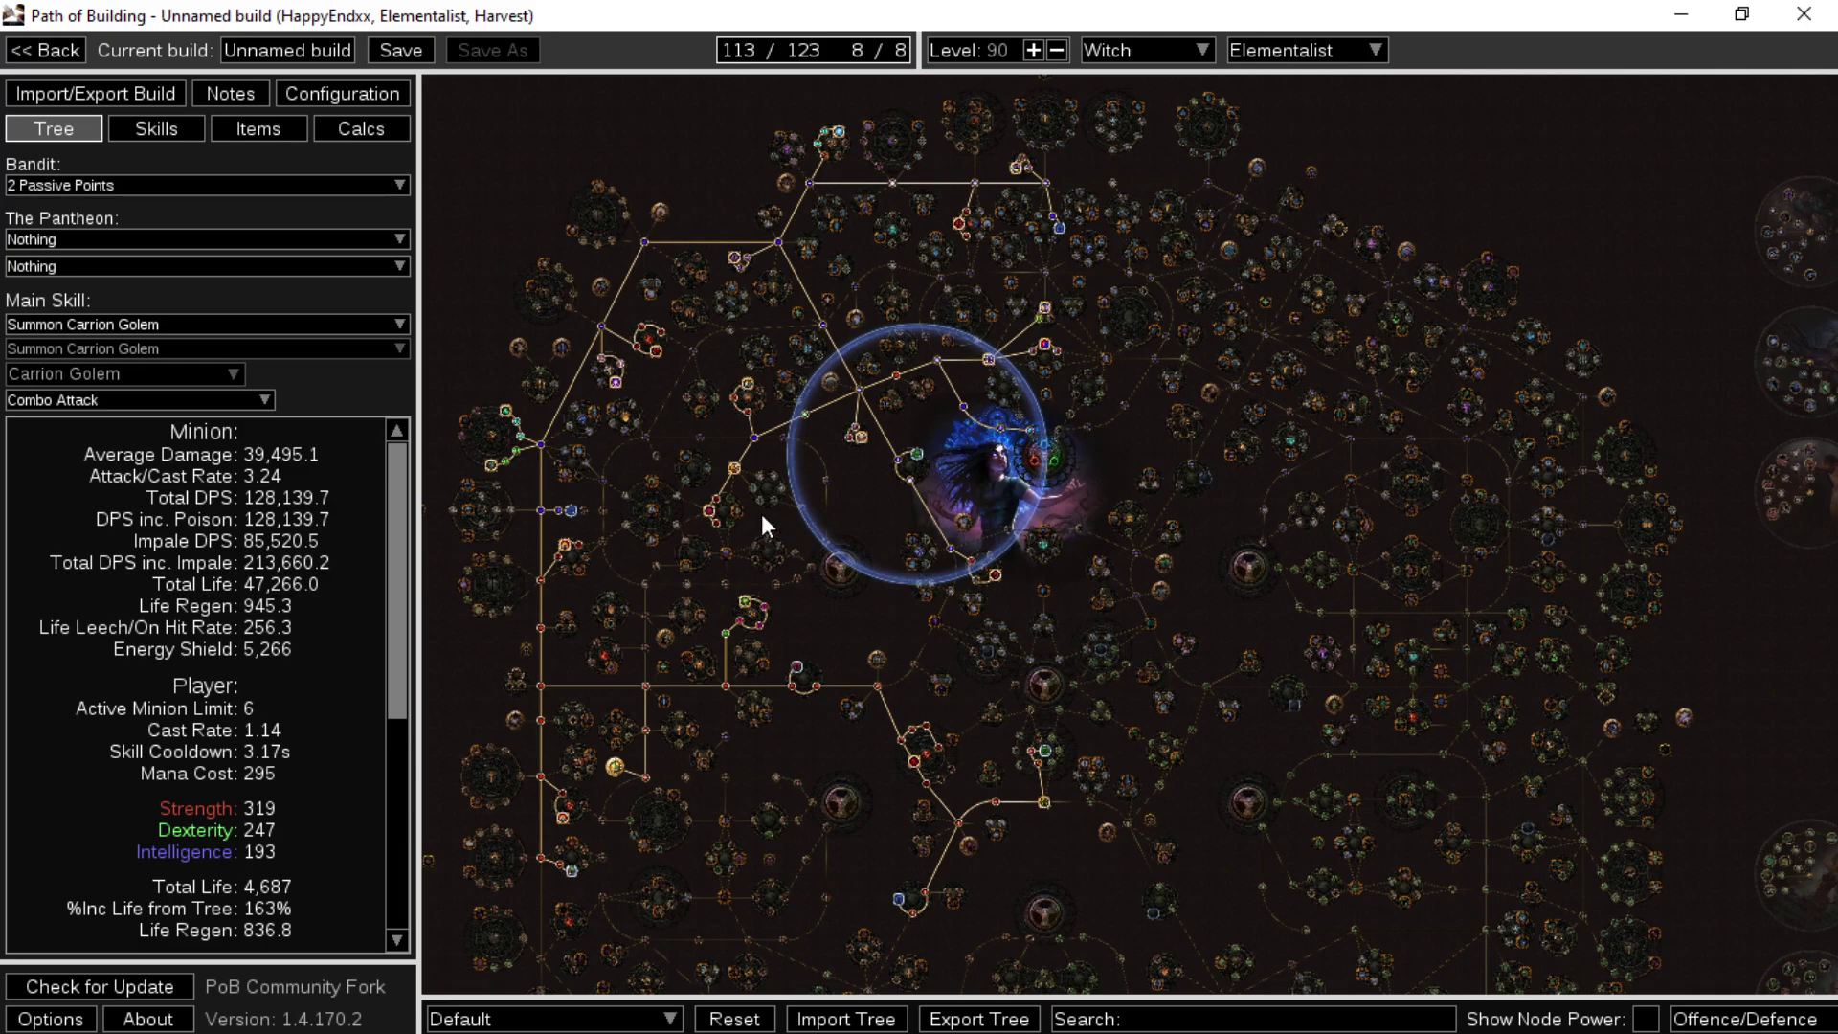
- Inspect the tree's jewel socket holding Careful Planning and scan the stats panel
left_click_drag(883, 532, 884, 423)
scroll(302, 713, "down", 6)
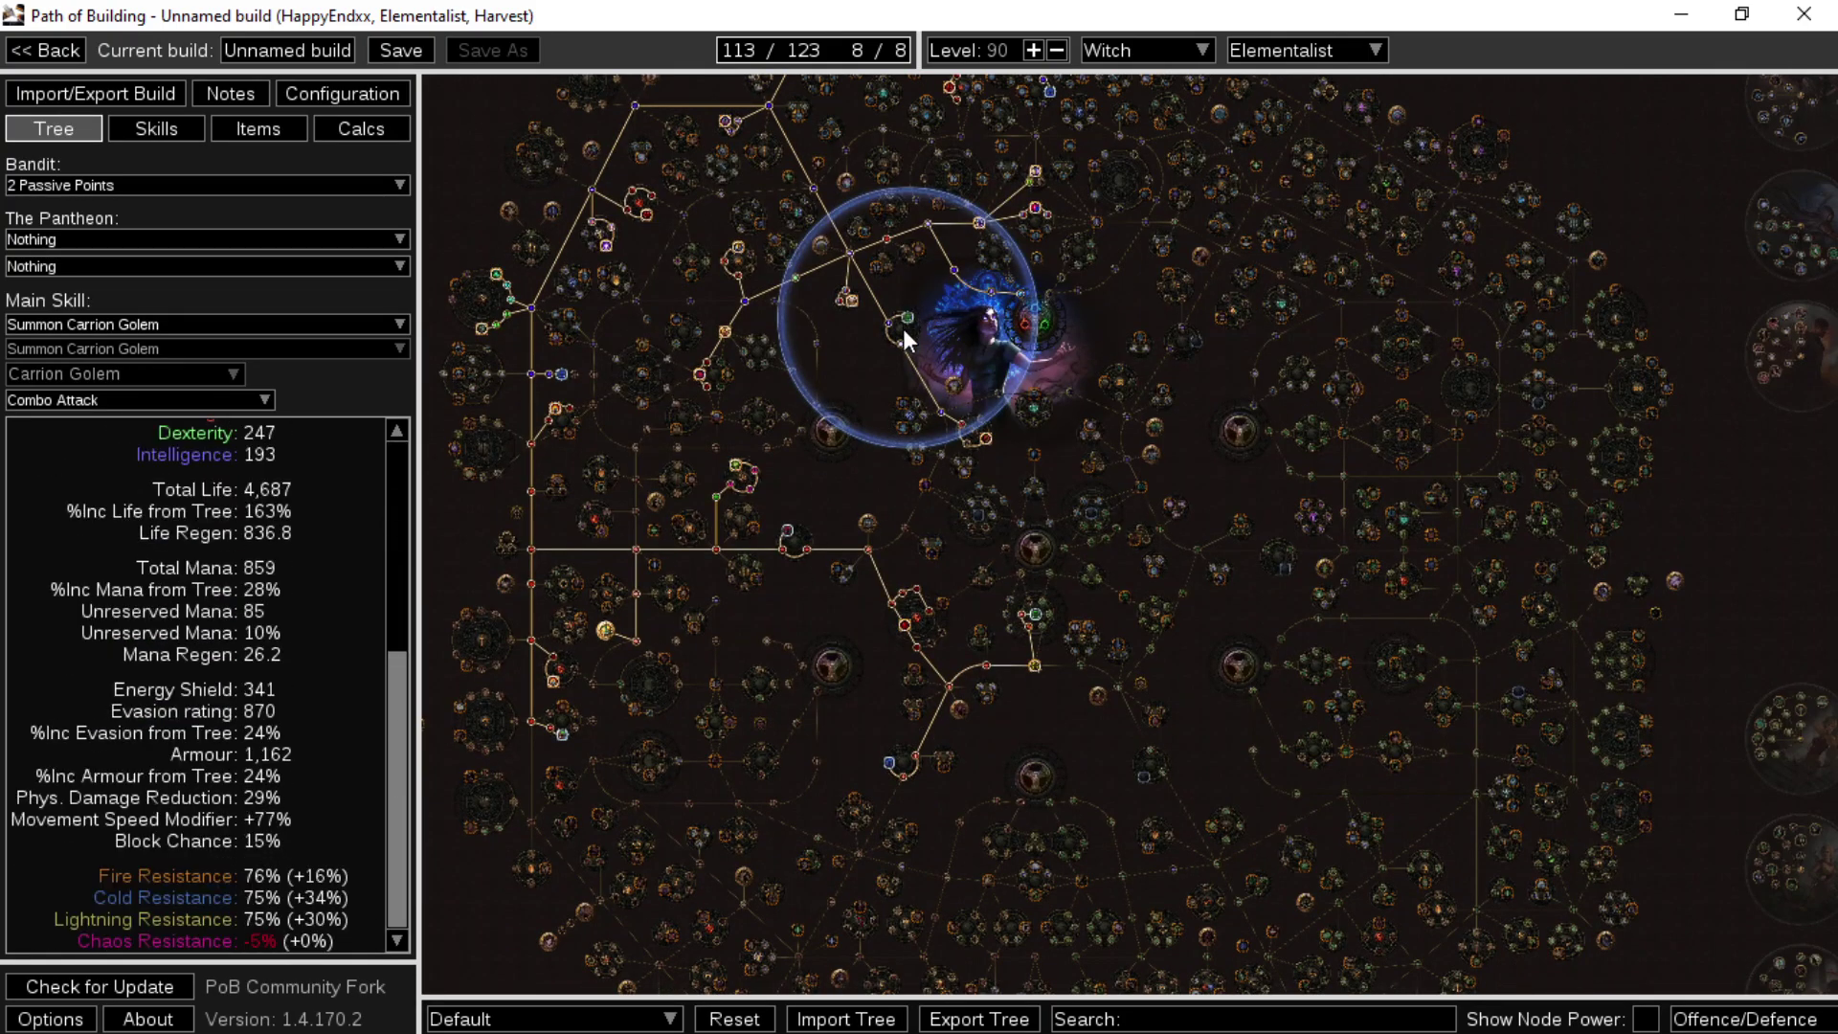
mouse_move(905, 316)
scroll(302, 612, "up", 6)
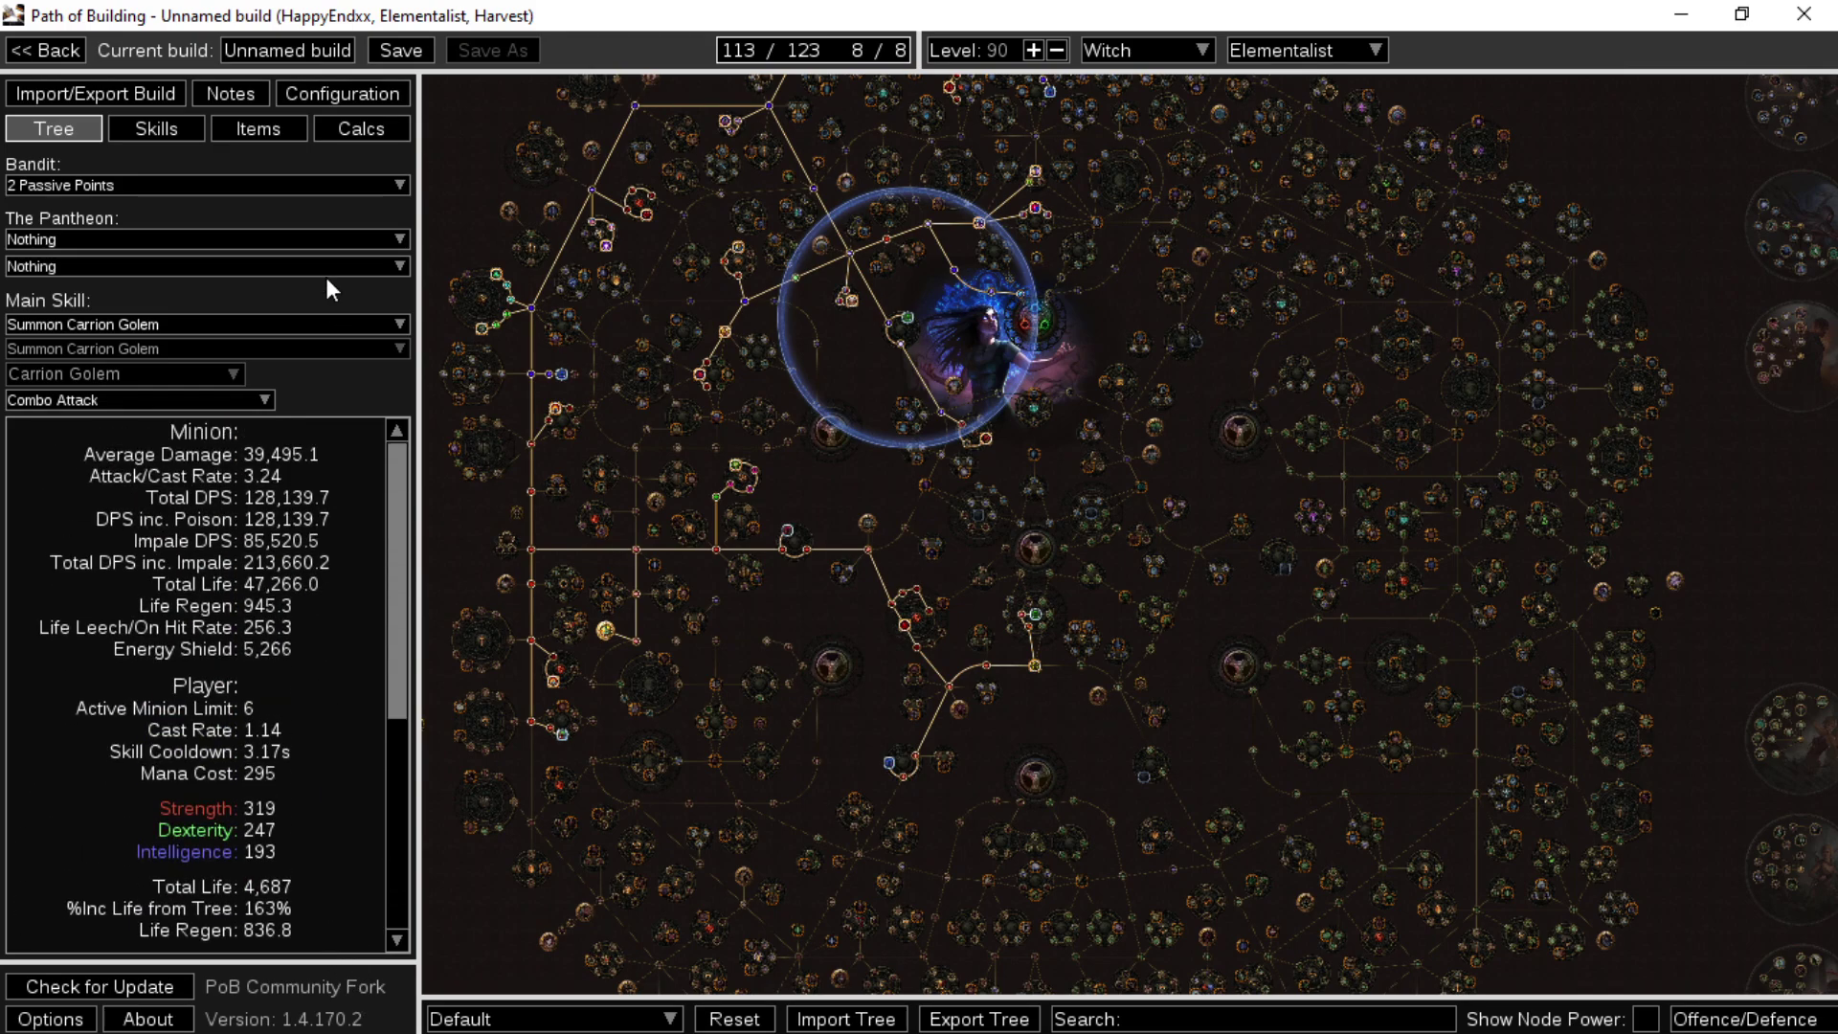
left_click(256, 127)
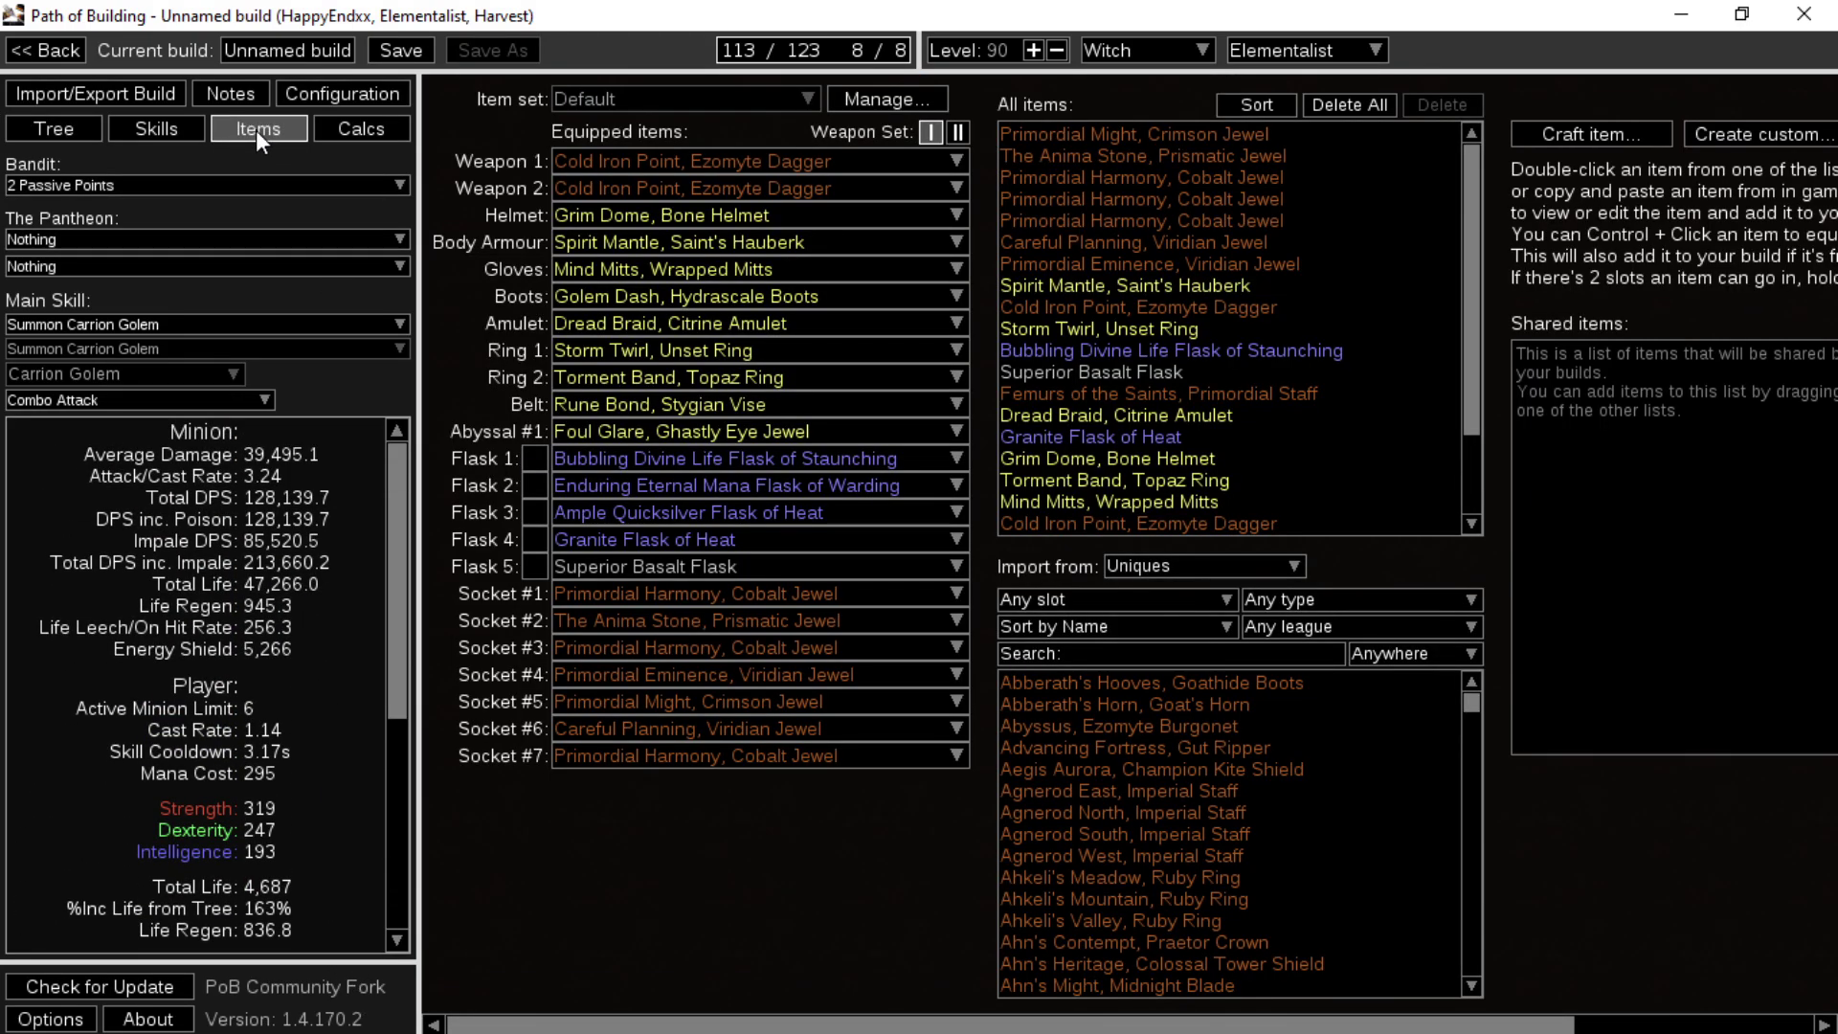
mouse_move(695, 542)
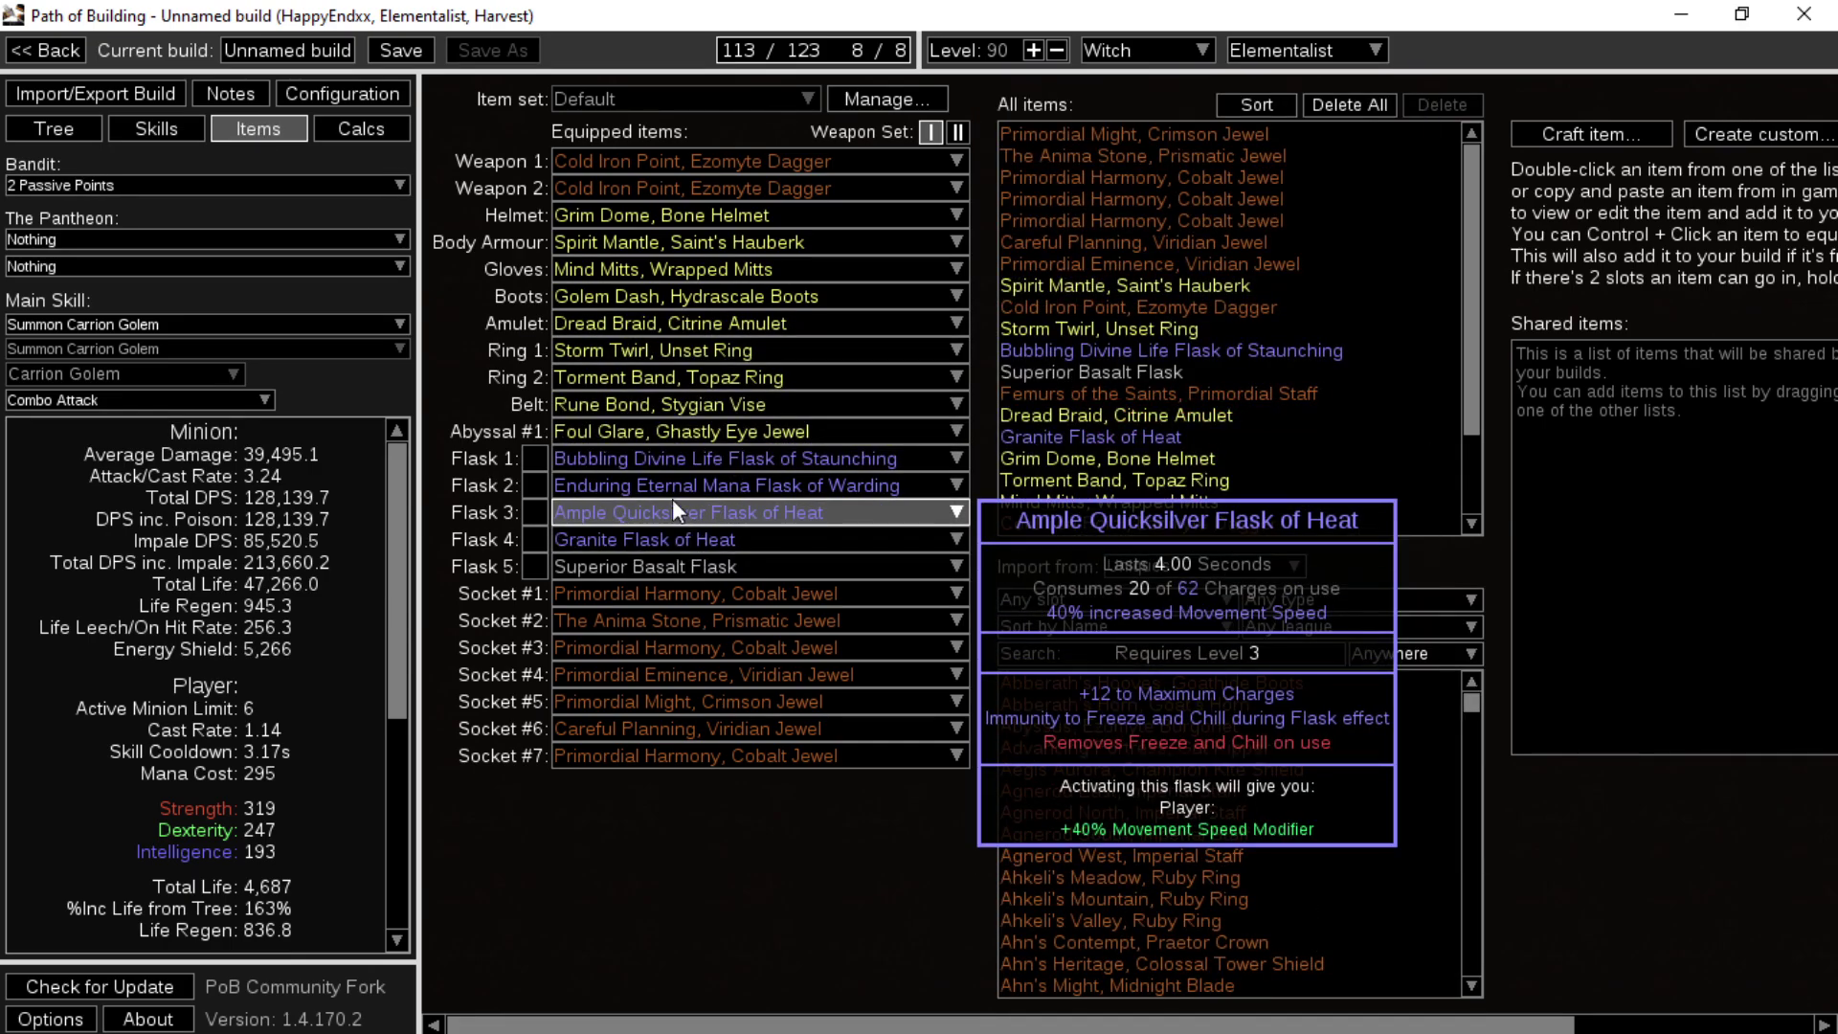
mouse_move(685, 476)
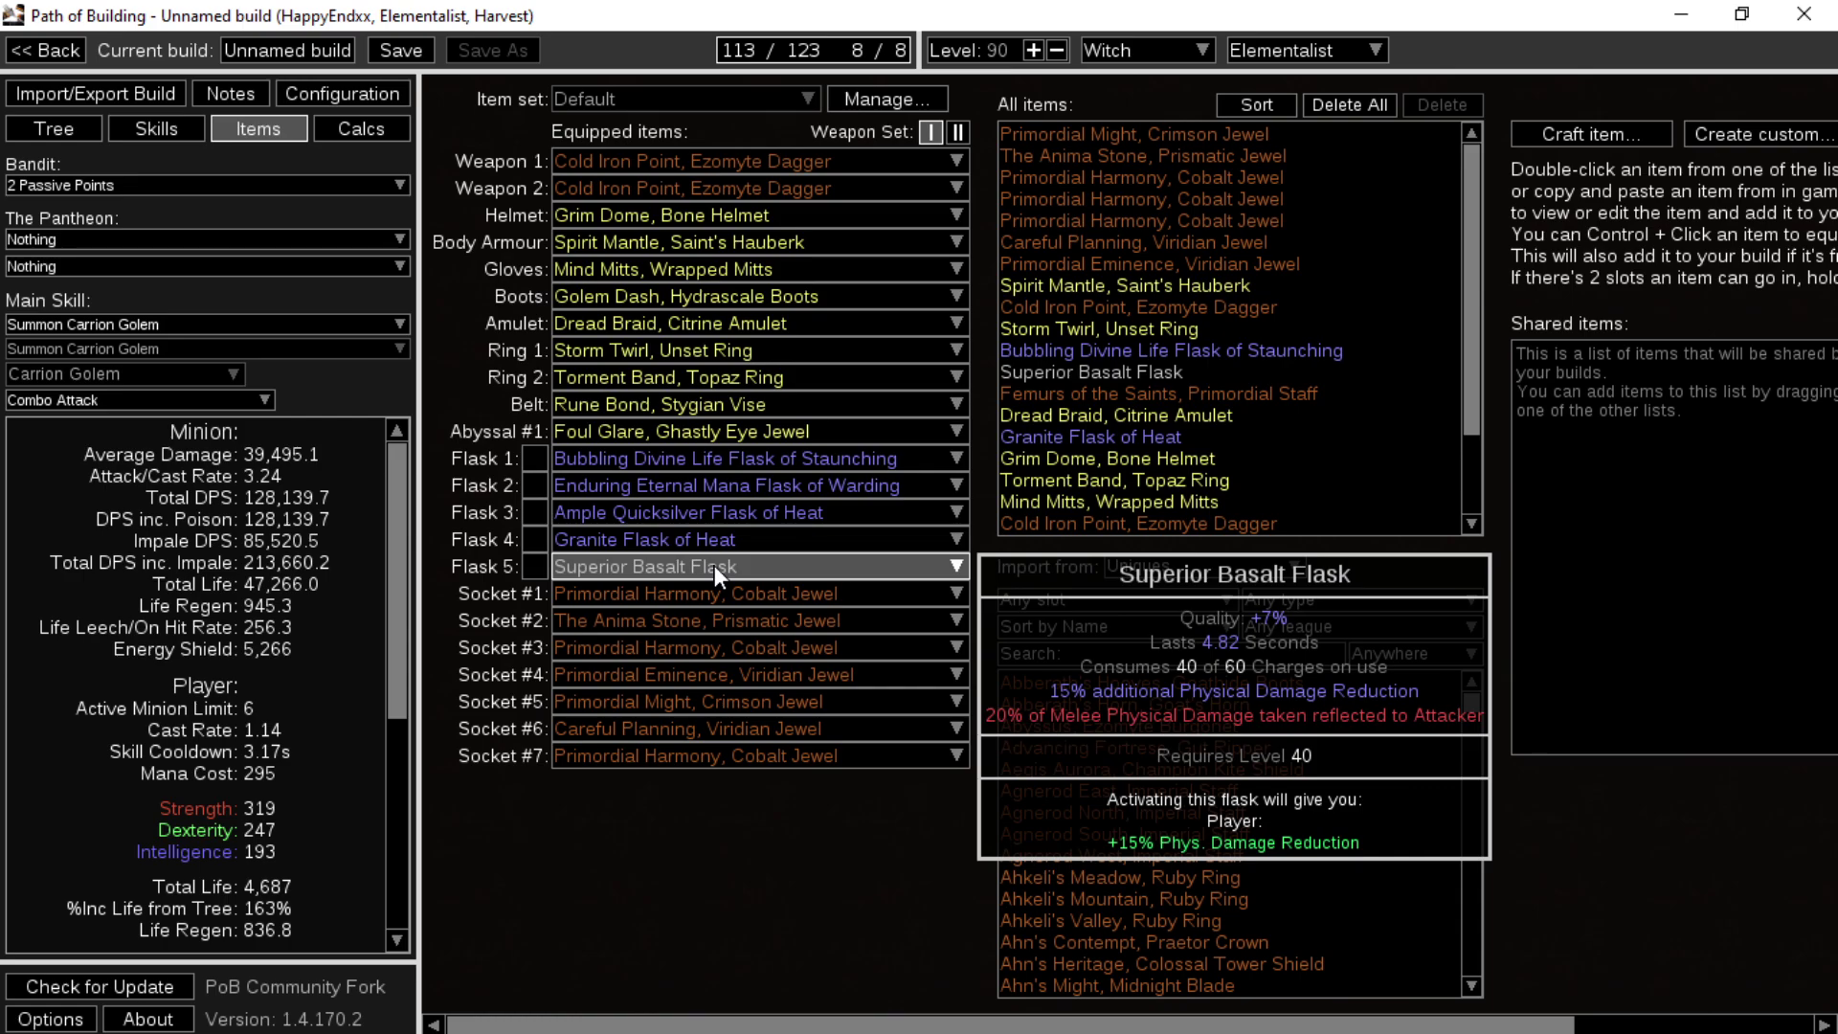
mouse_move(756, 457)
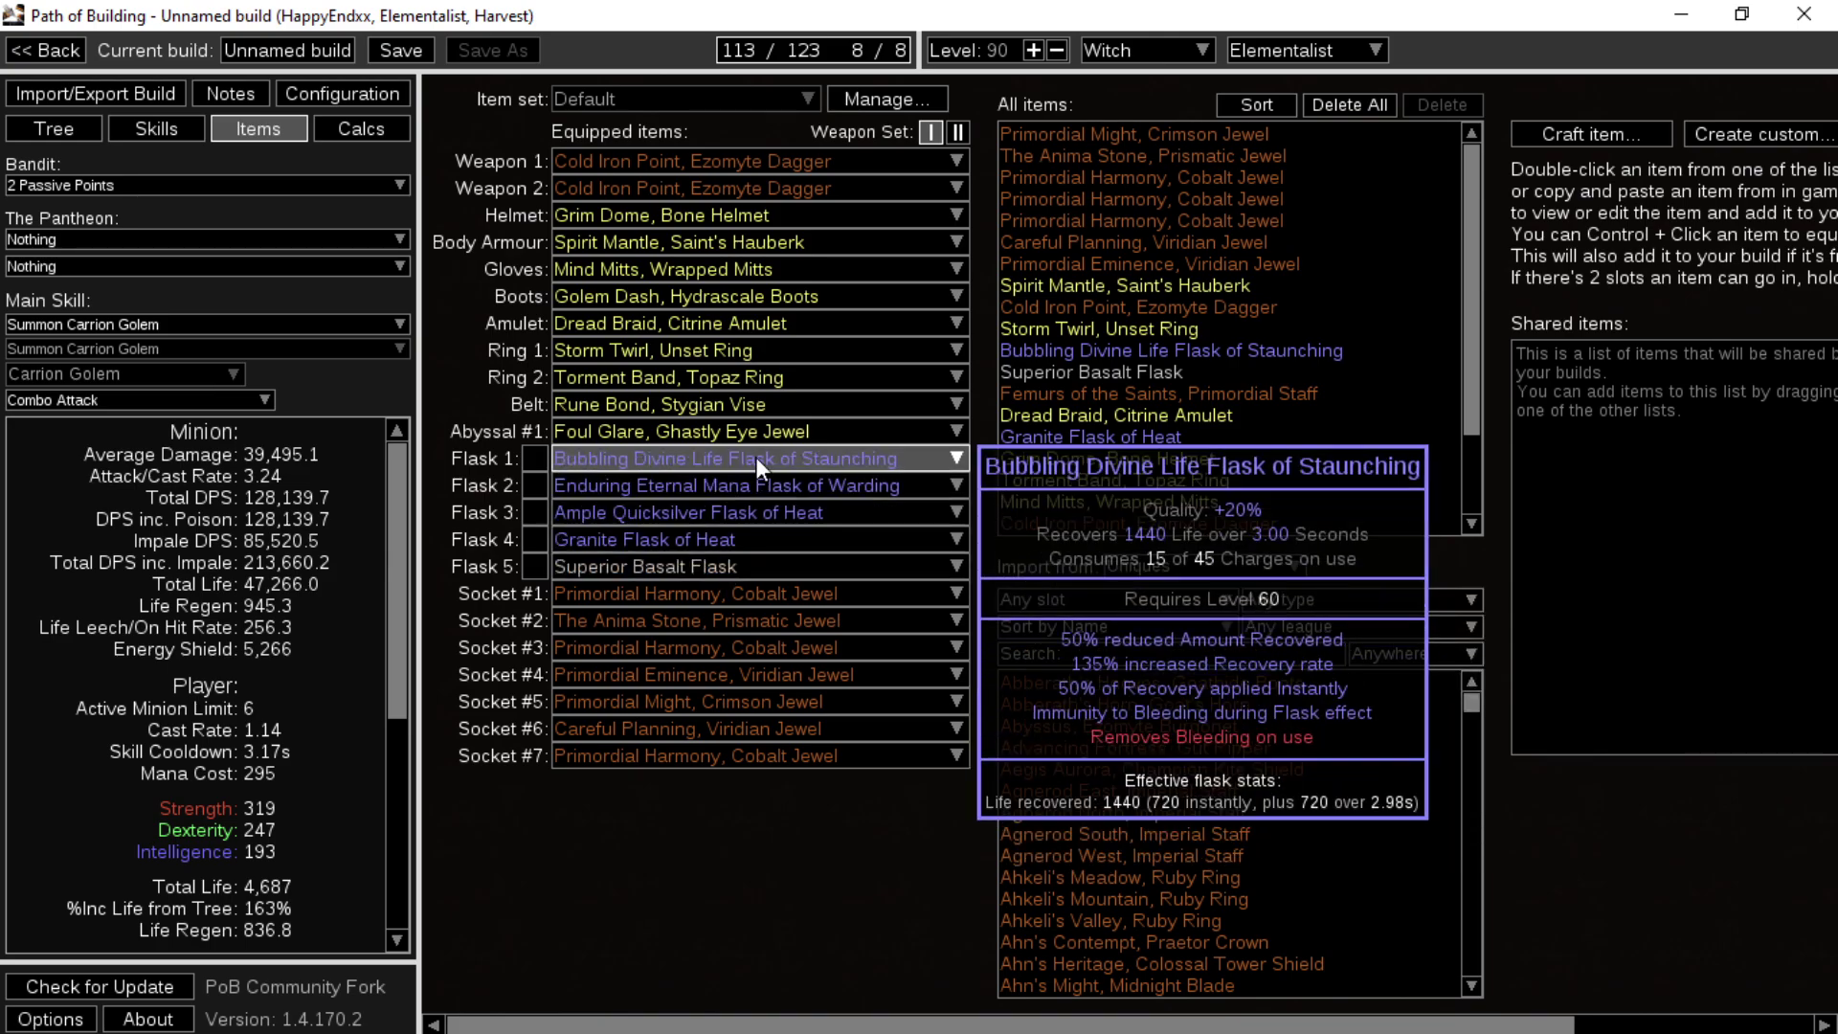
mouse_move(751, 513)
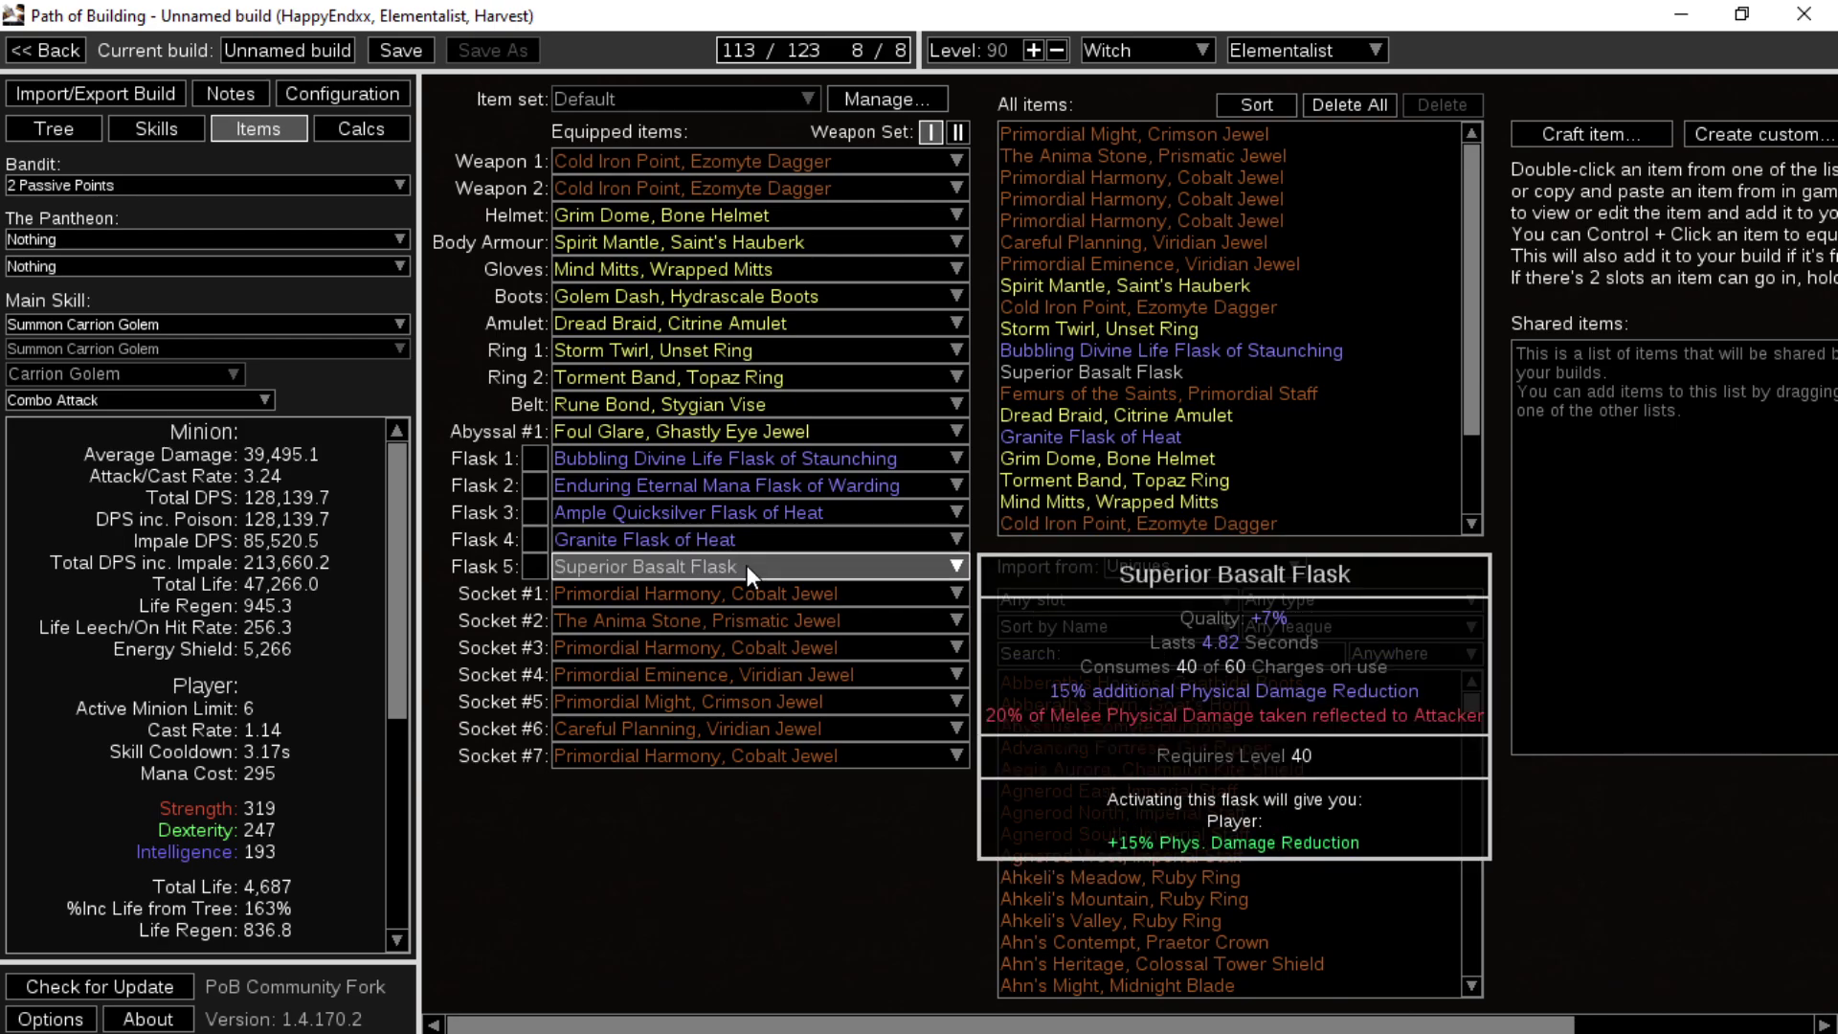
mouse_move(1116, 443)
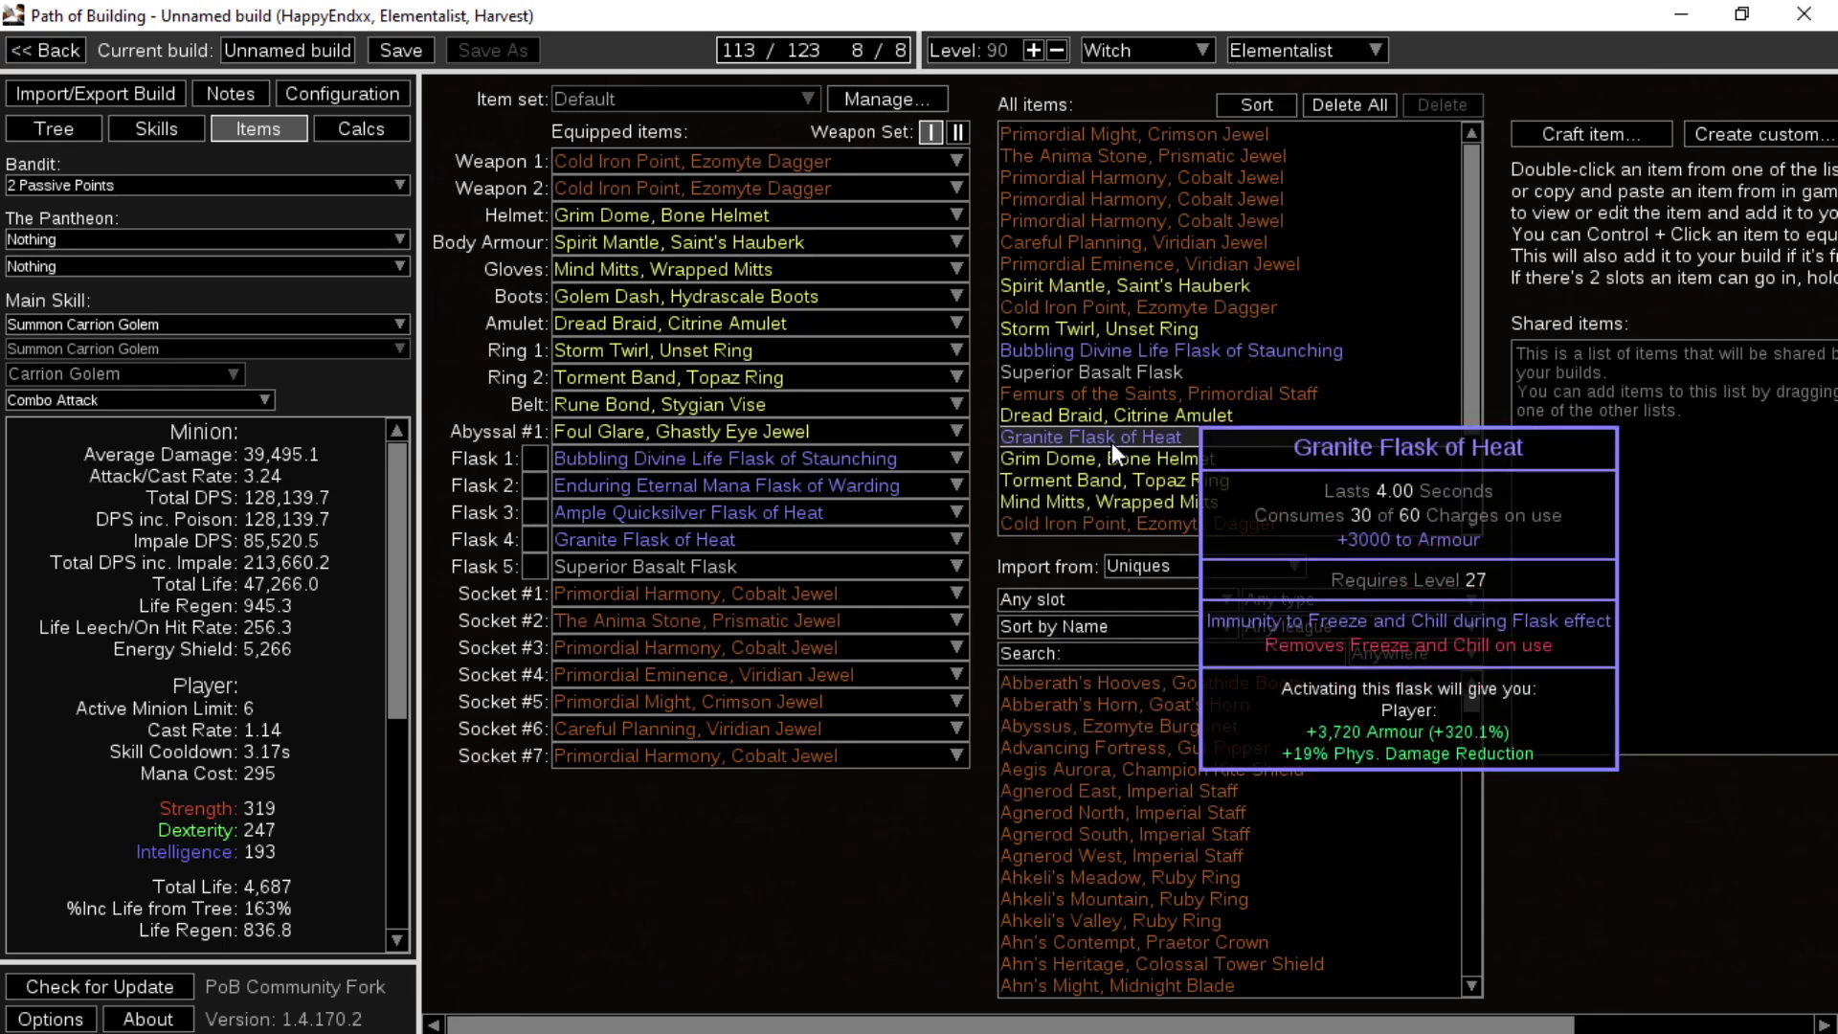
mouse_move(715, 754)
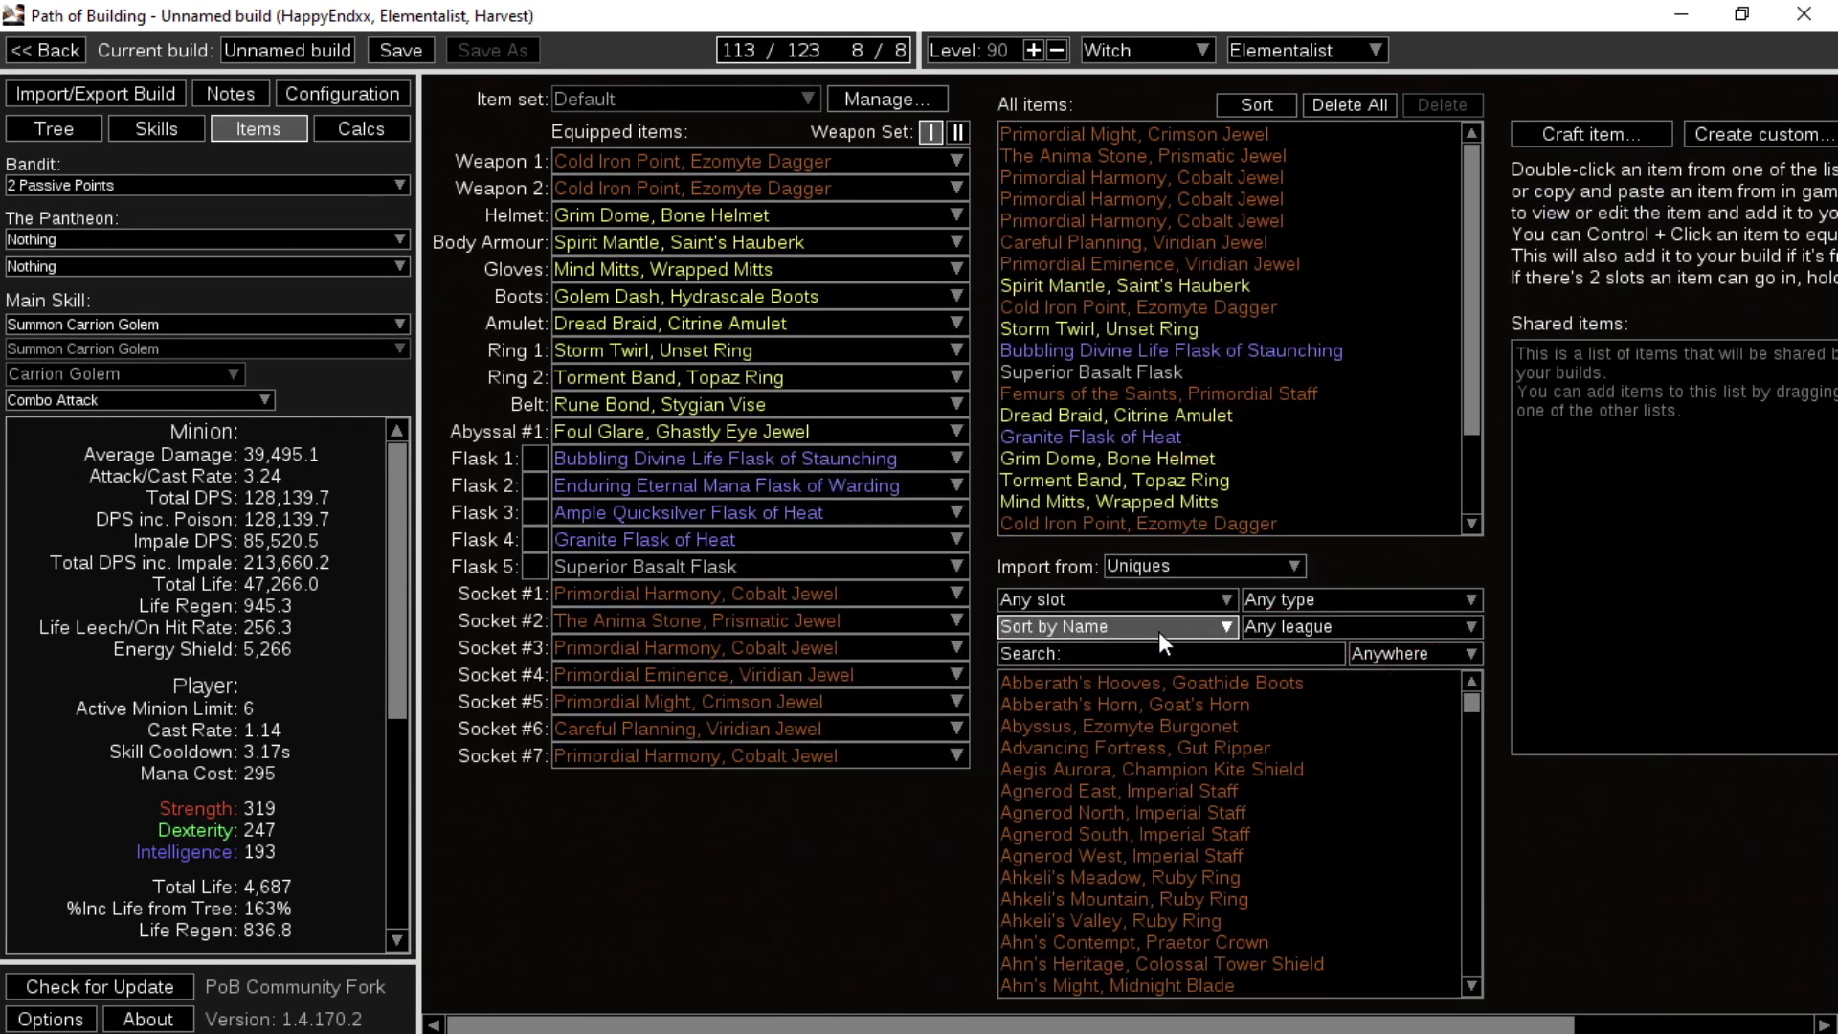
- Find Primordial Eminence by searching uniques for 'emine' and add it to the build
left_click(1215, 647)
type("em")
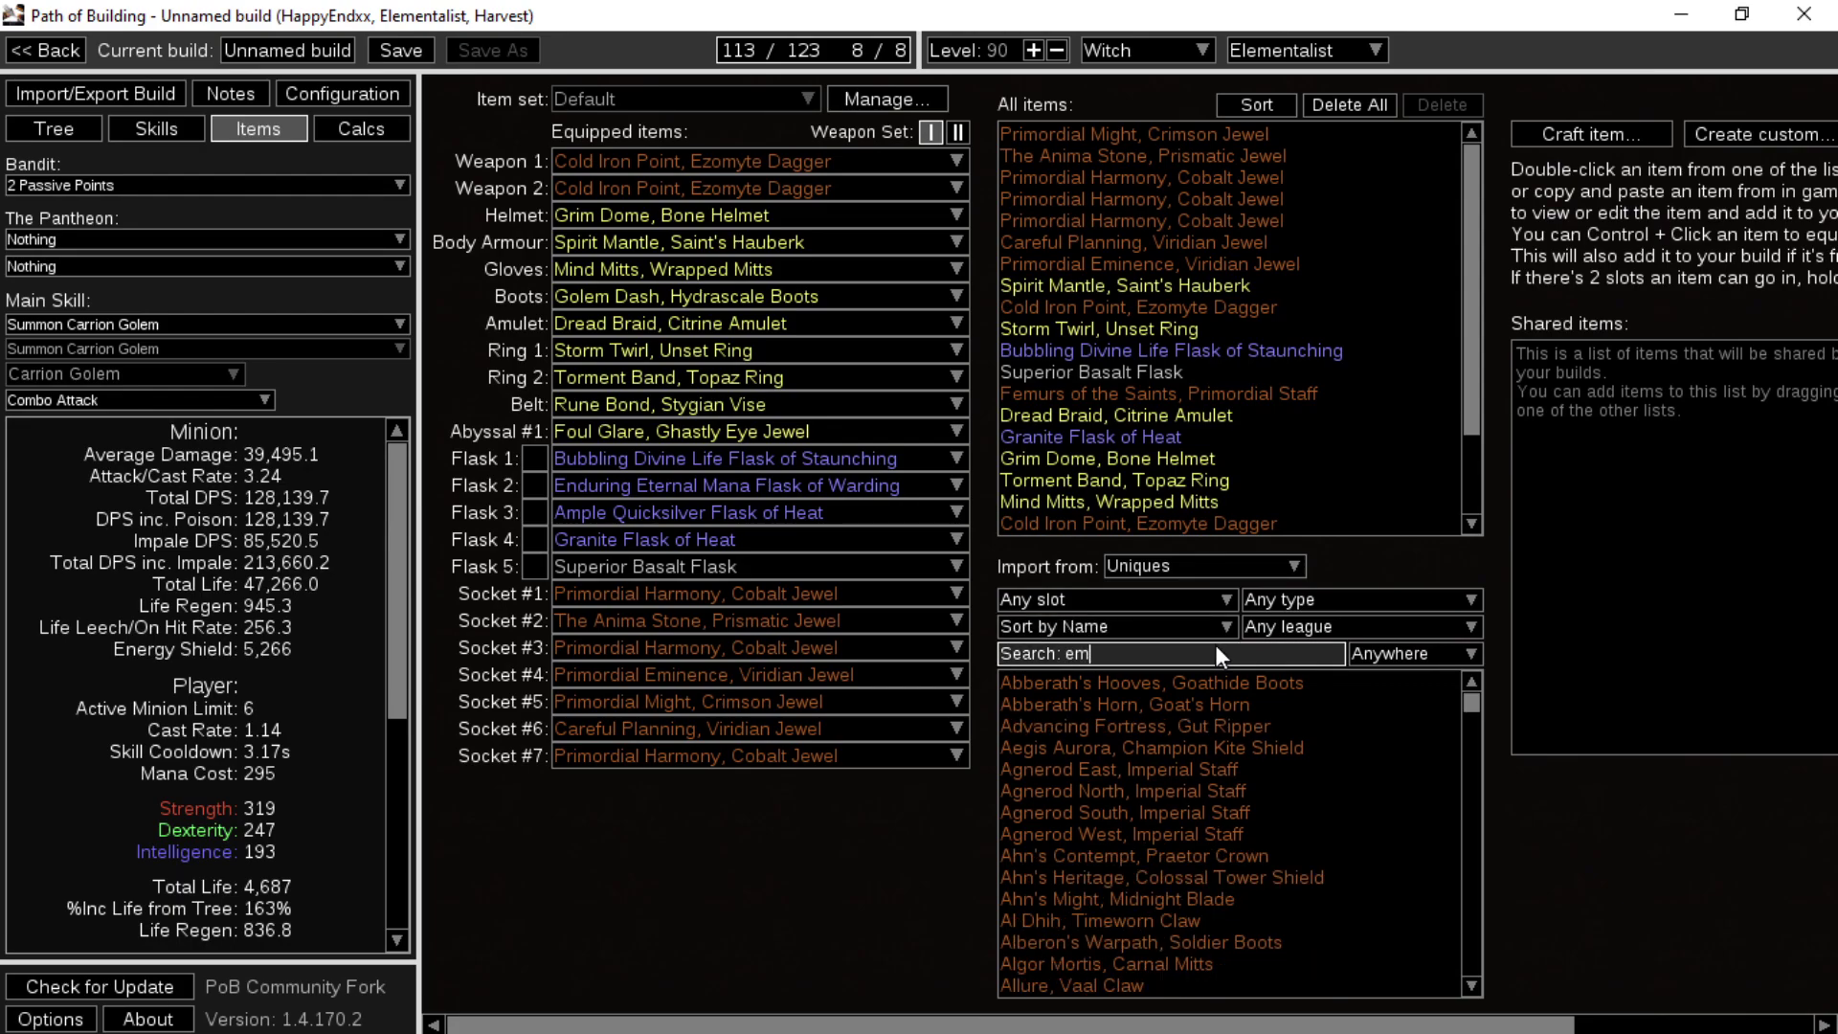
type("ine")
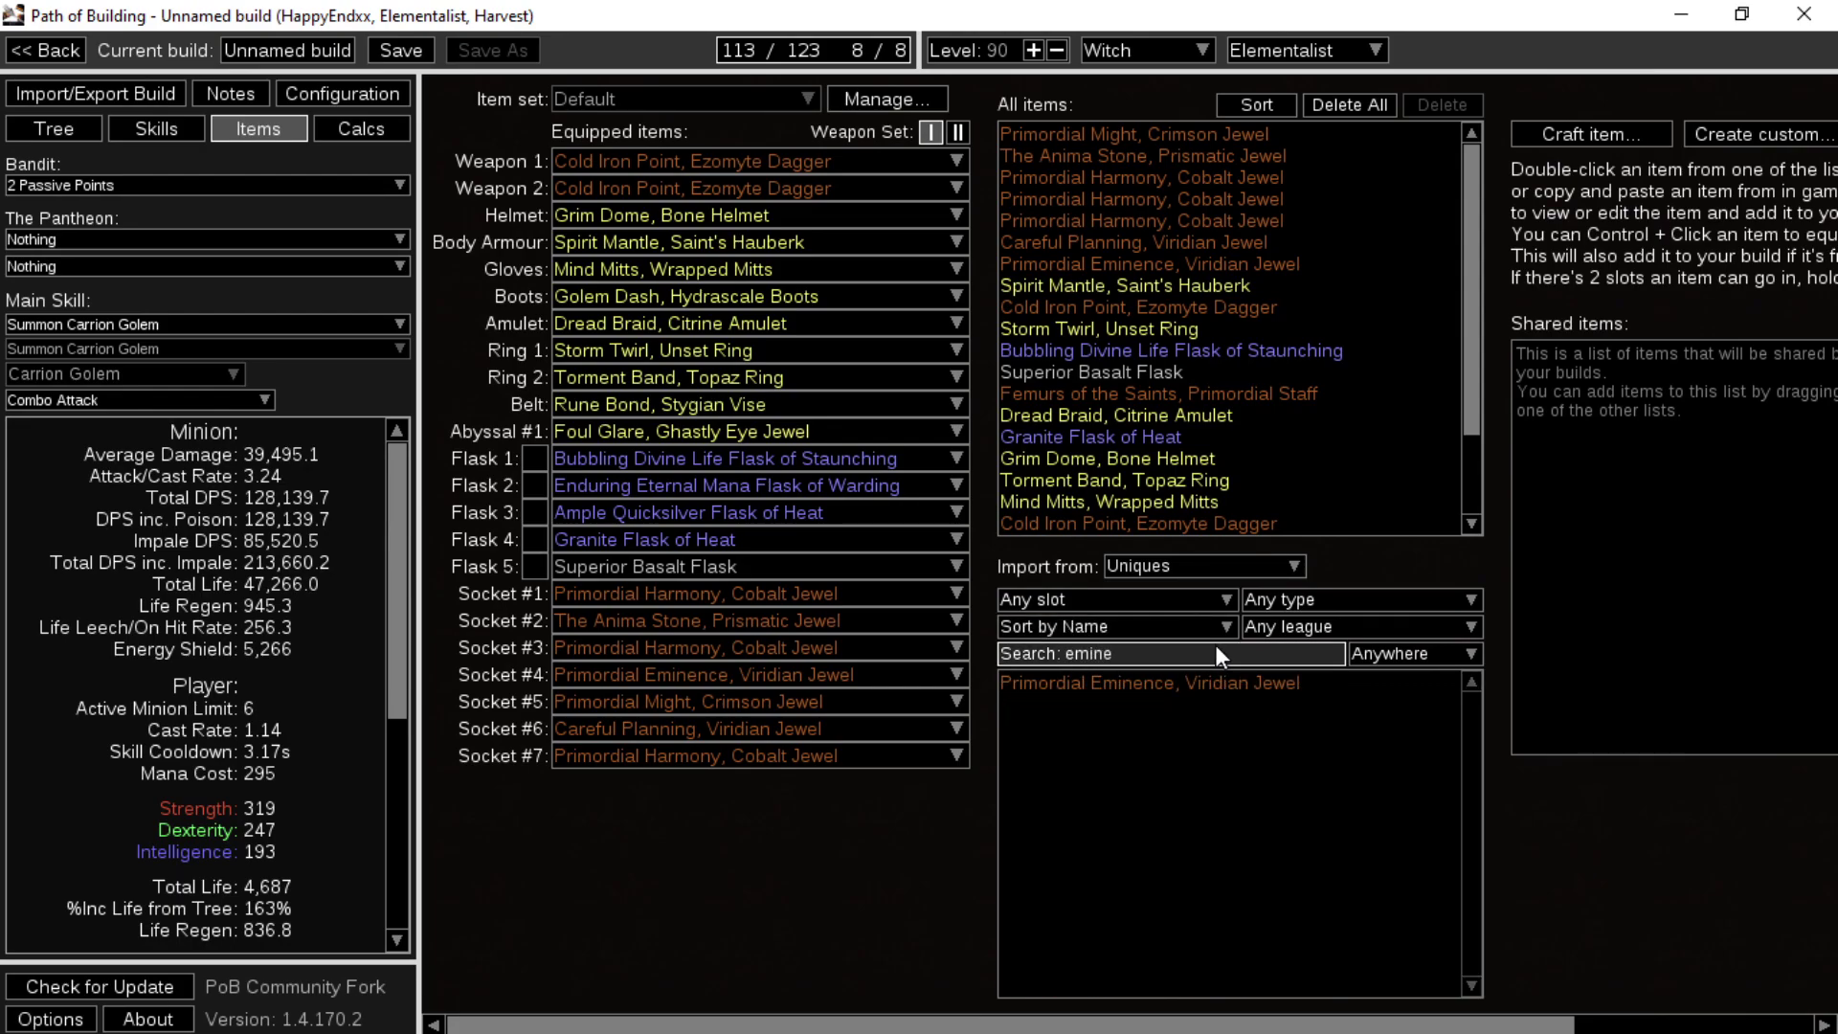
double_click(1159, 682)
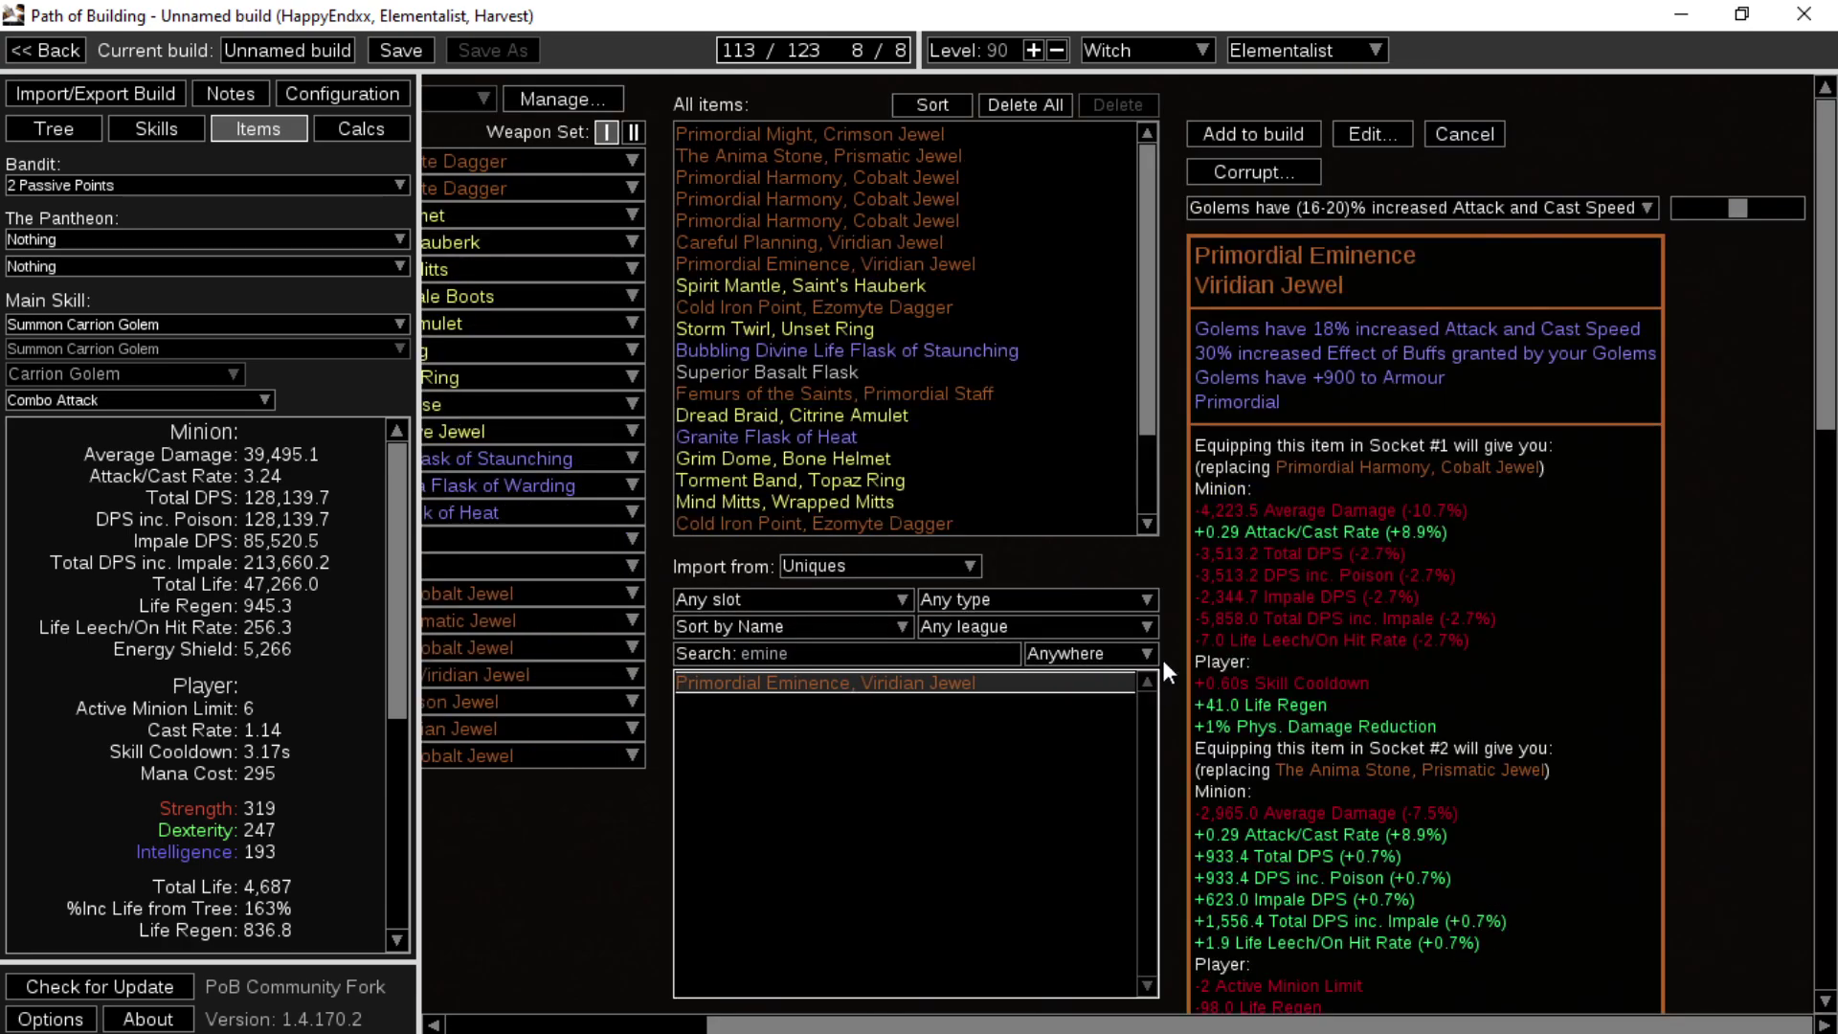
left_click(1296, 131)
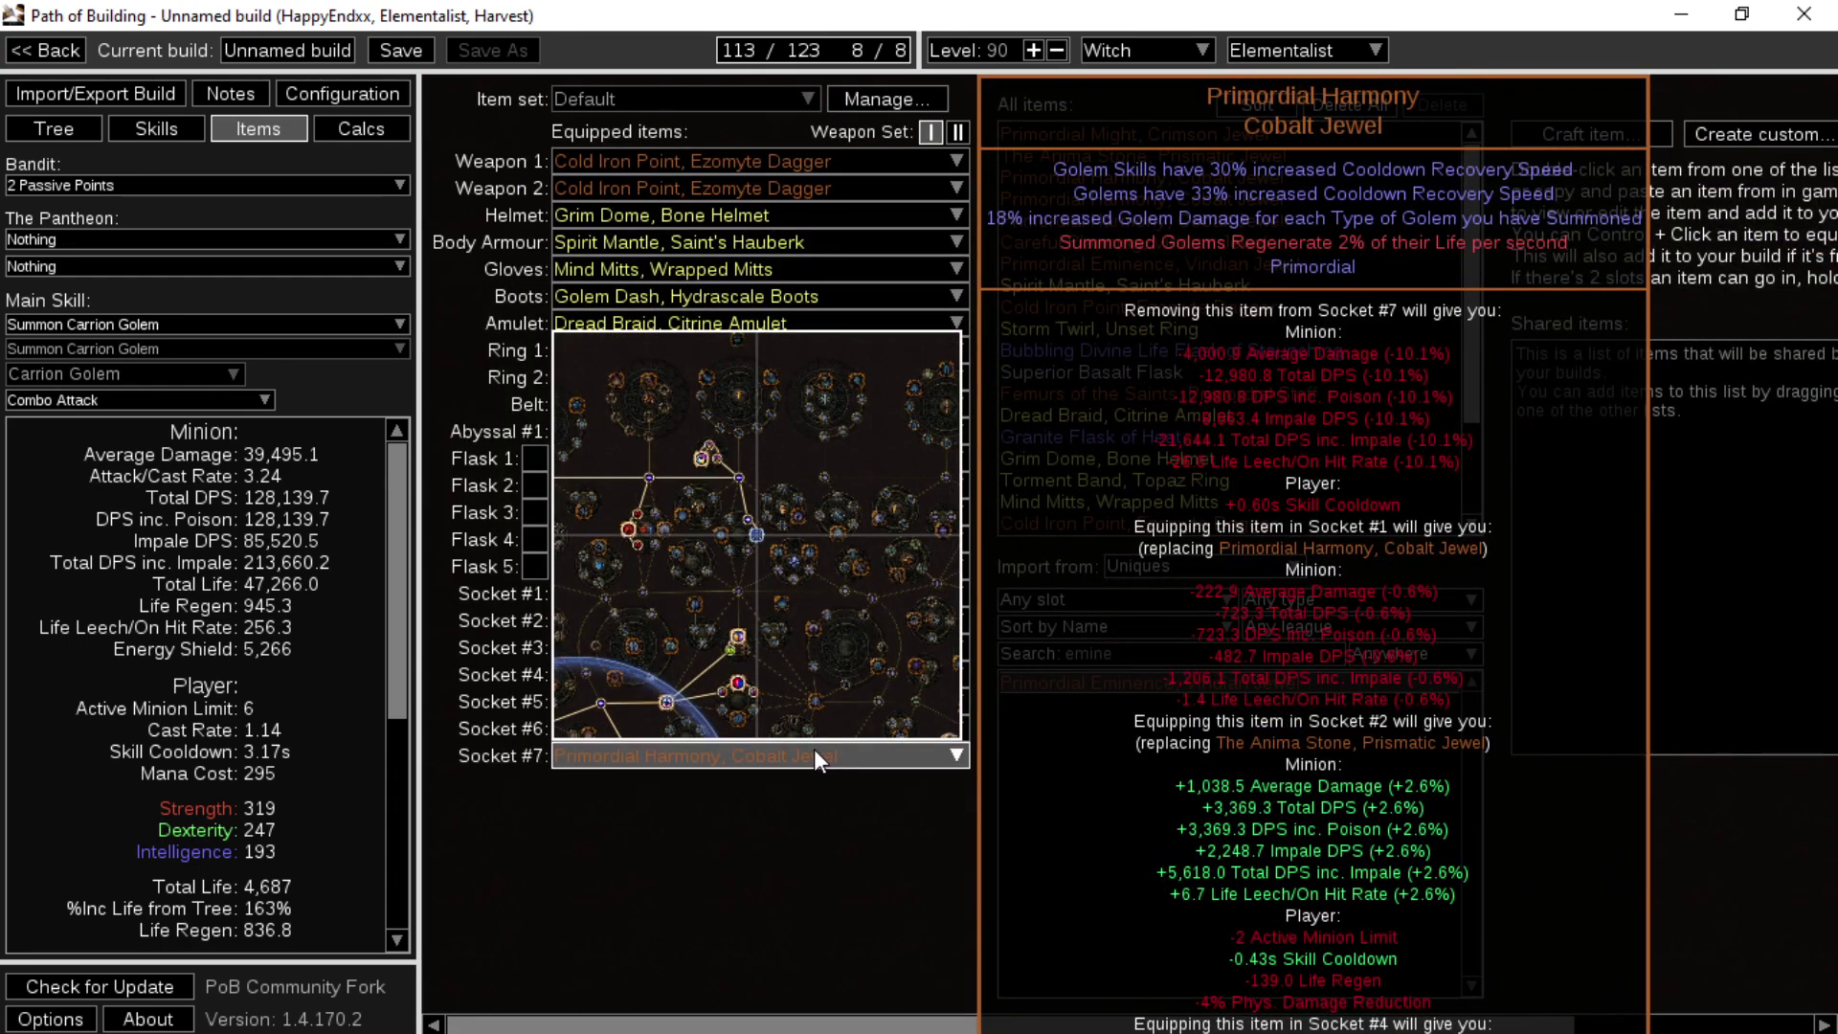
- Place Primordial Eminence in Socket #7 and recheck the socket's jewel choices
left_click(815, 754)
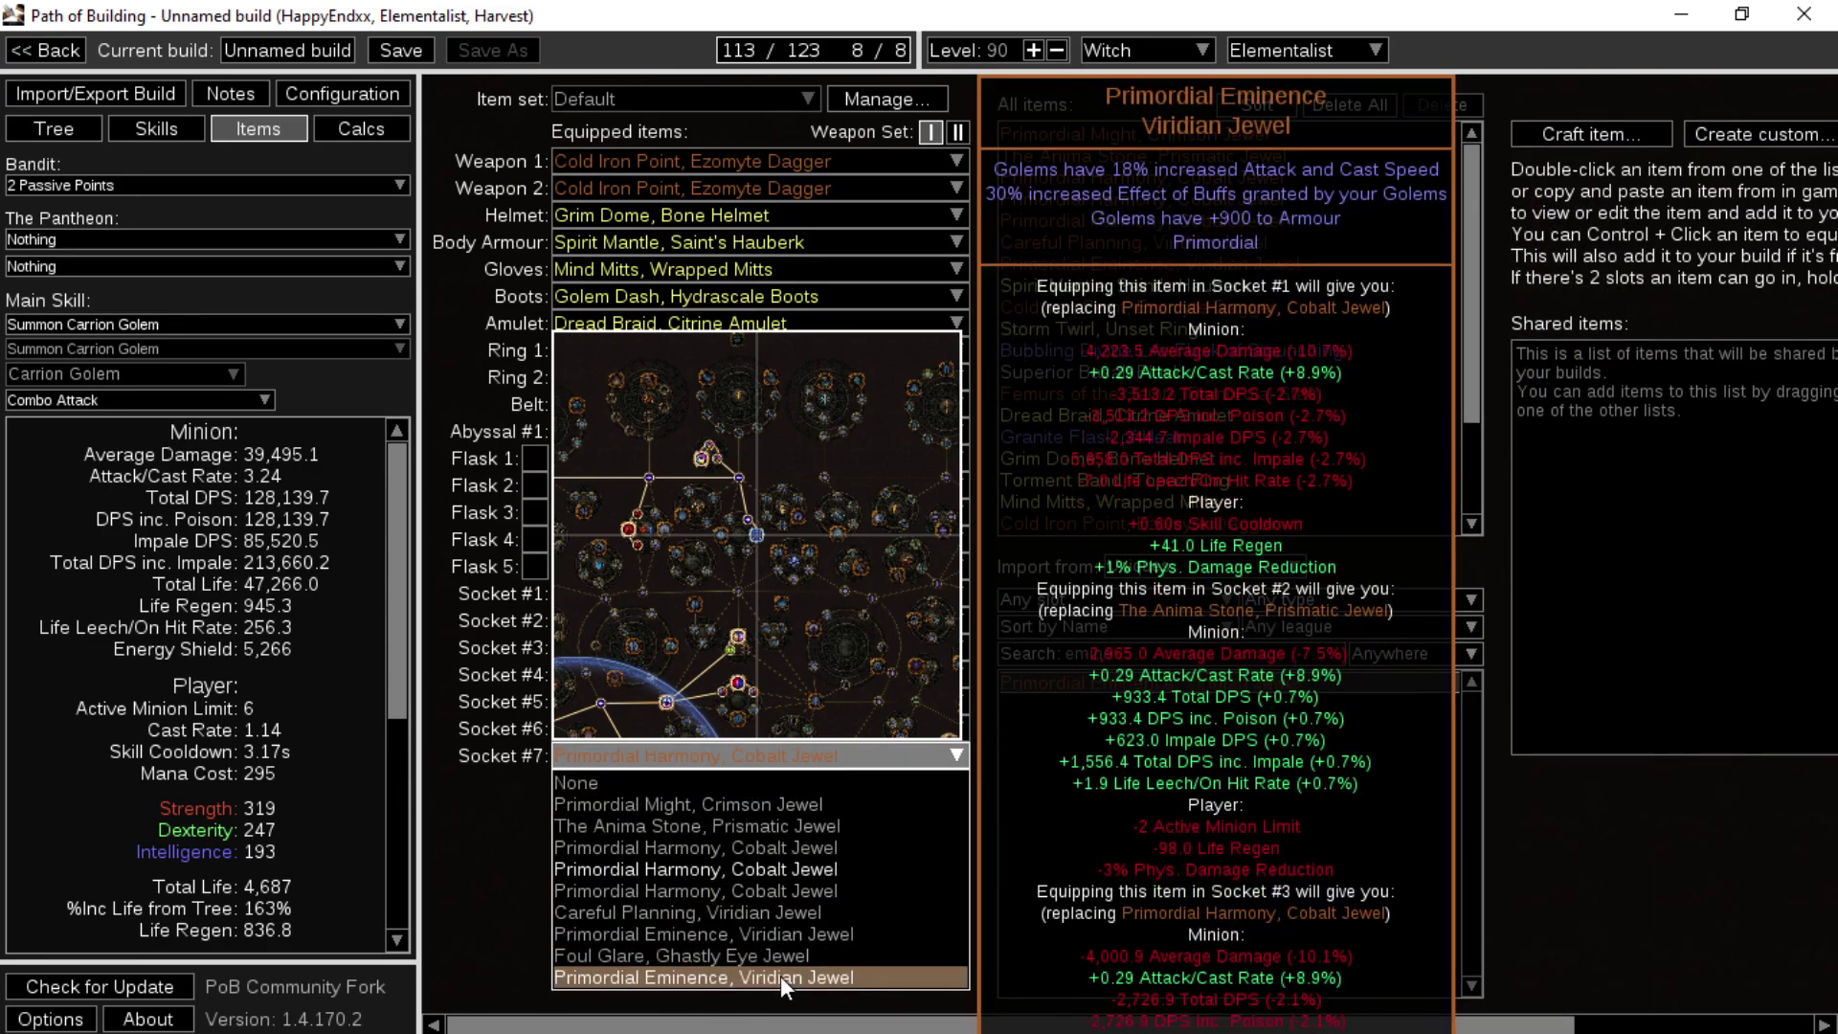
left_click(784, 978)
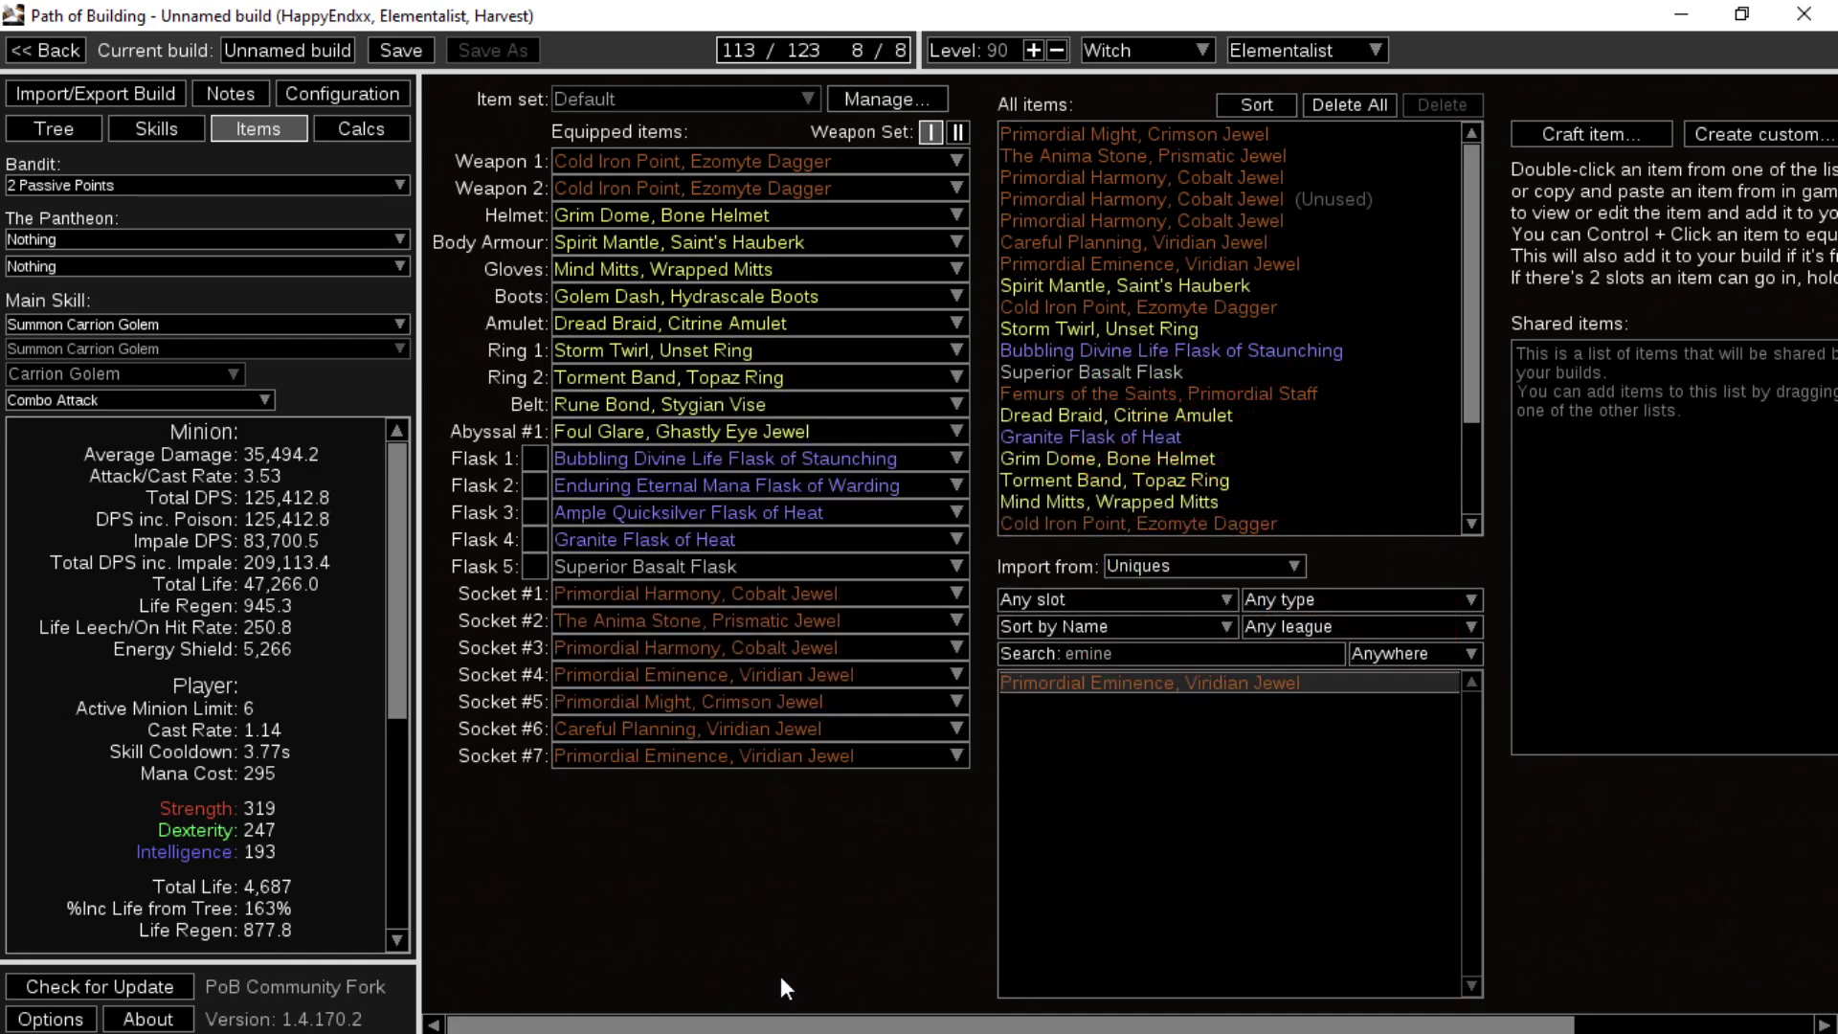
left_click(672, 752)
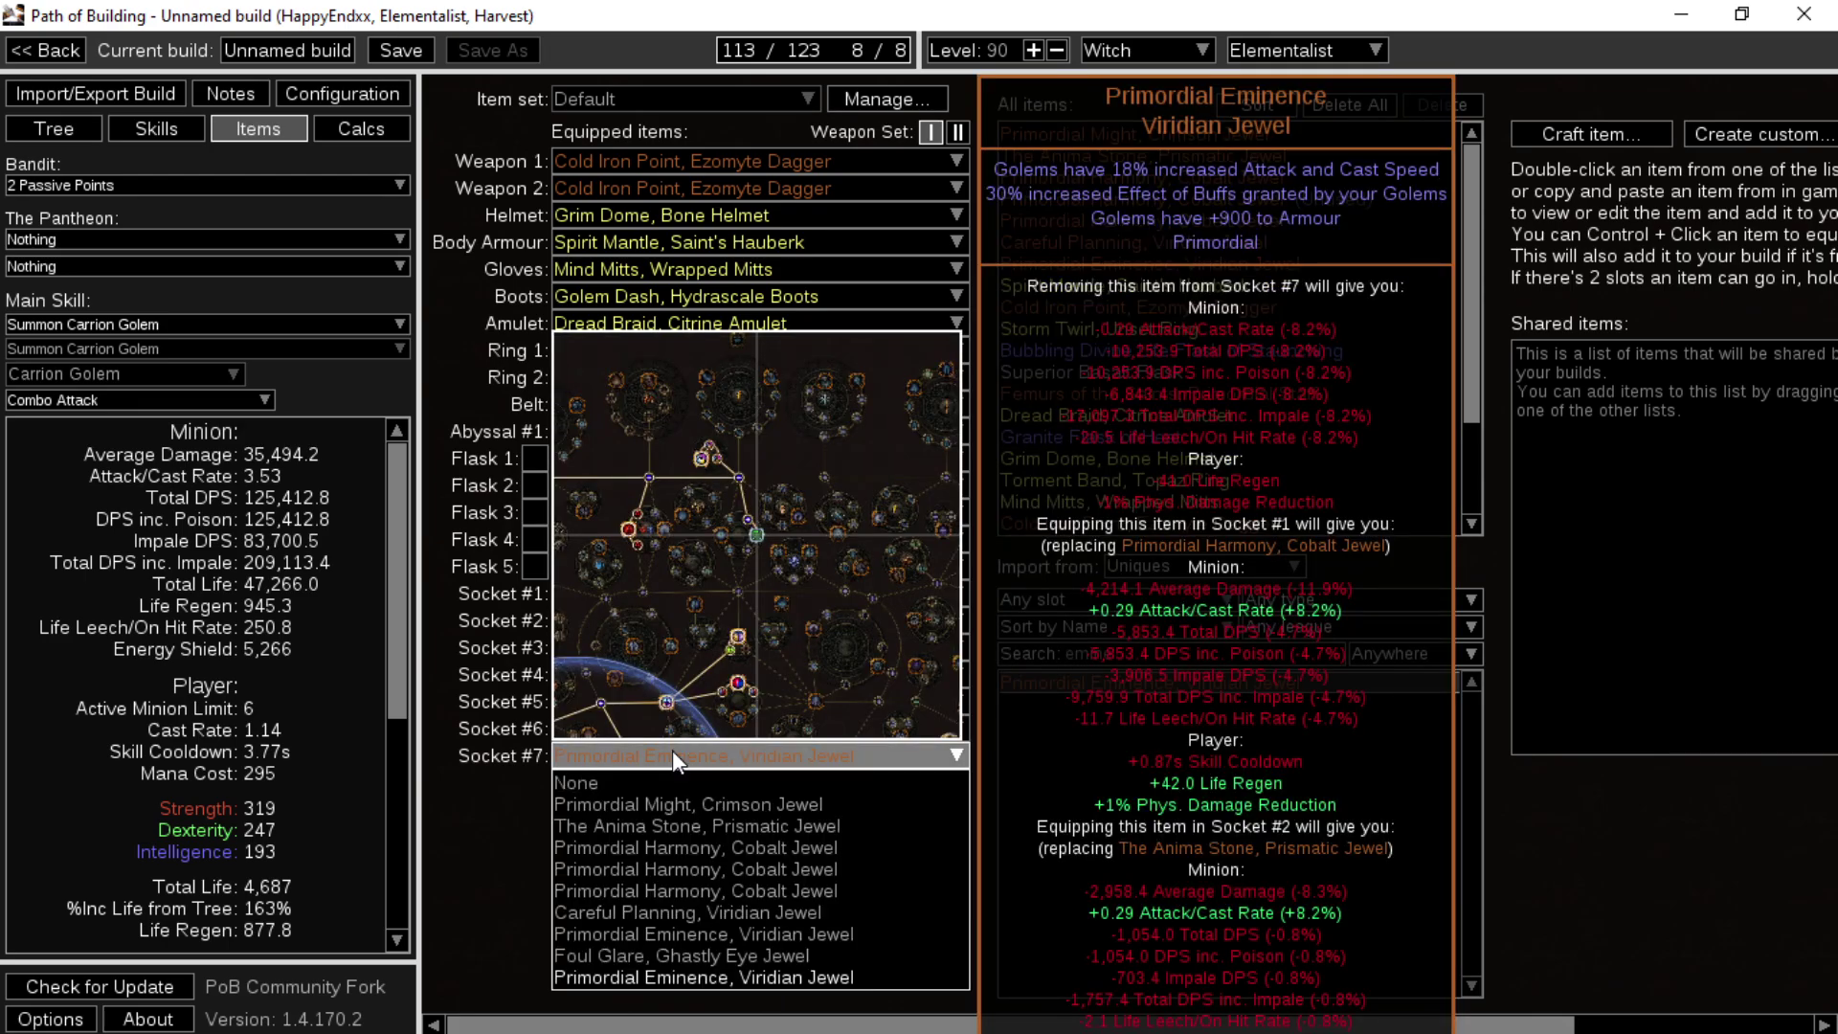
left_click(672, 750)
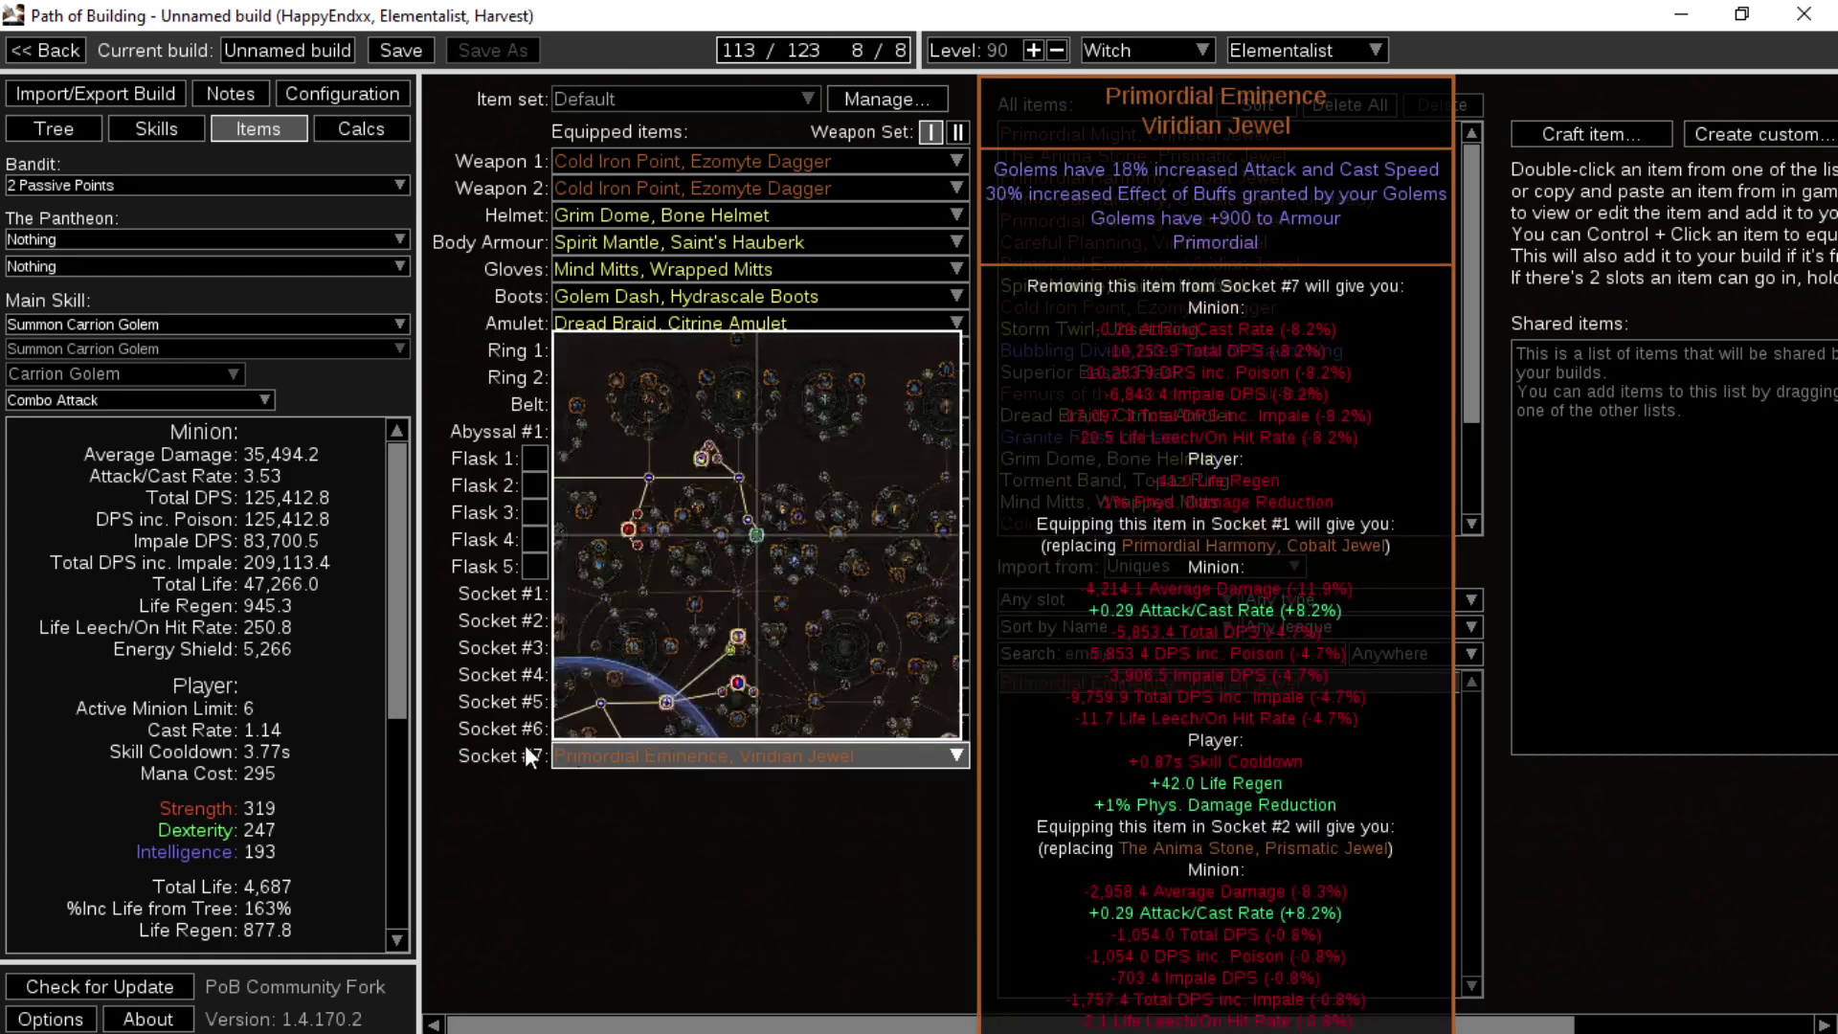
scroll(227, 749, "down", 4)
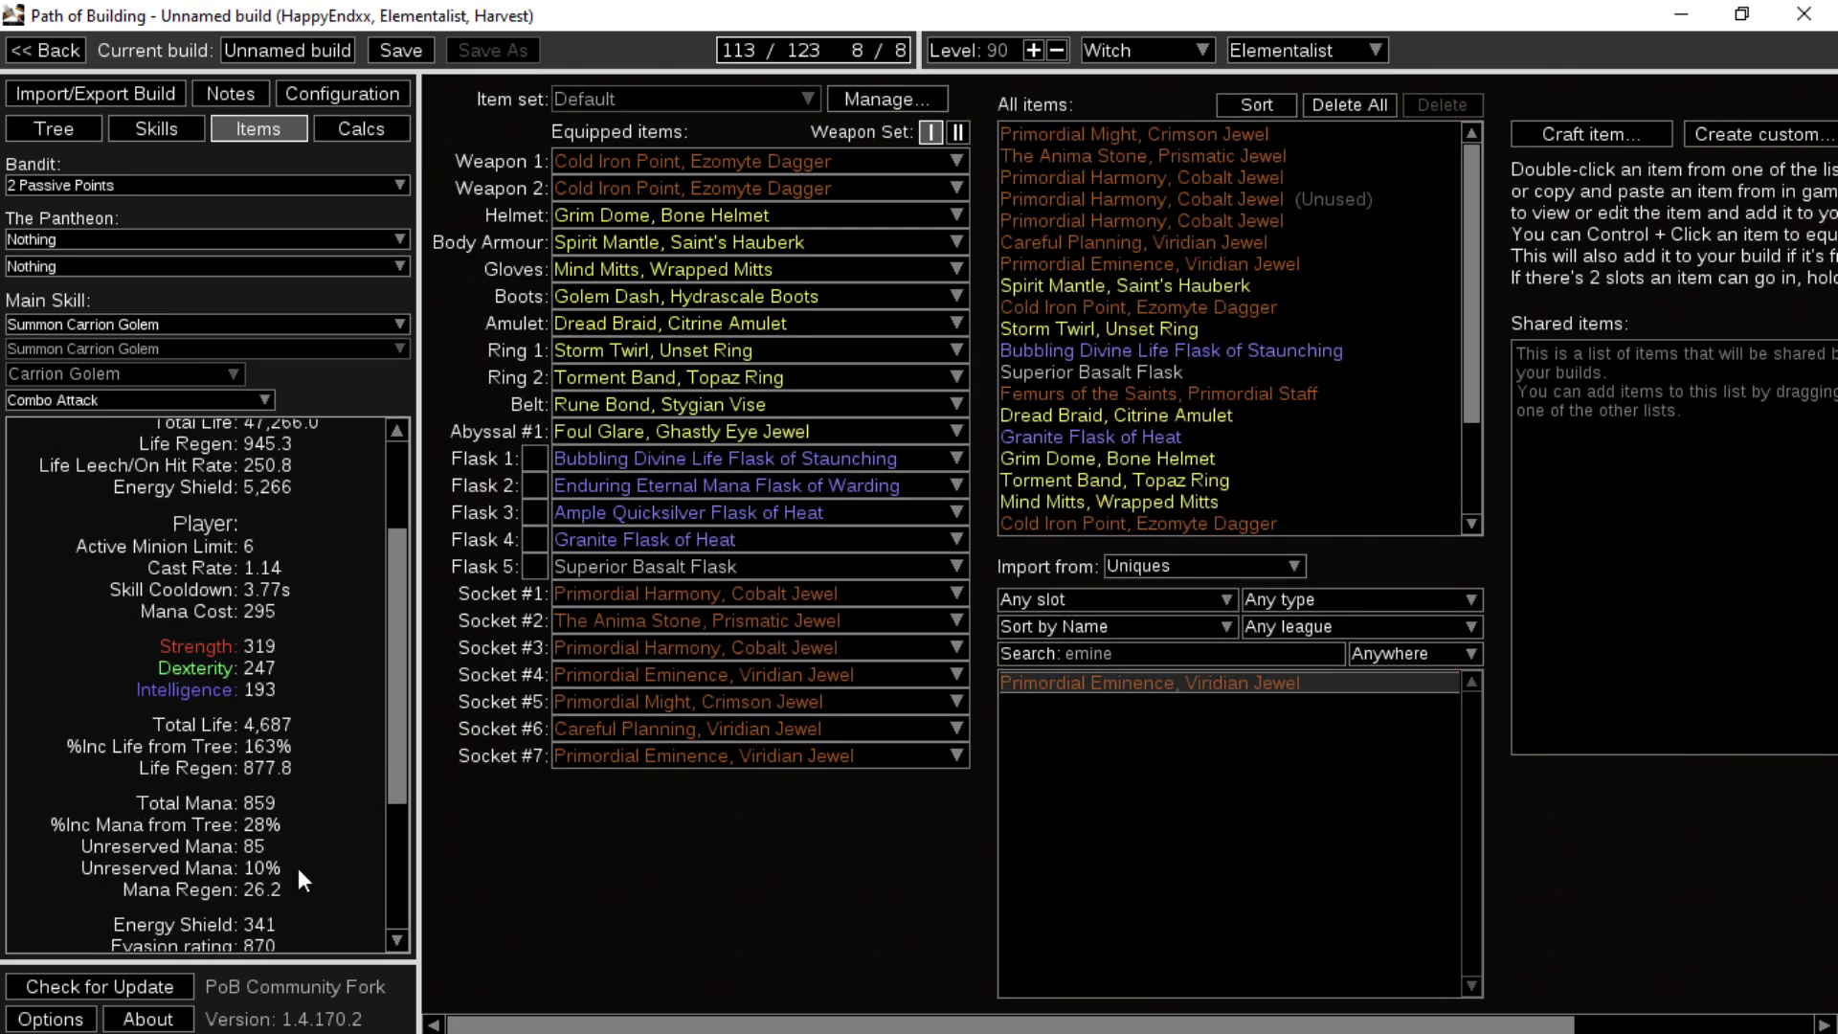
scroll(304, 900, "down", 5)
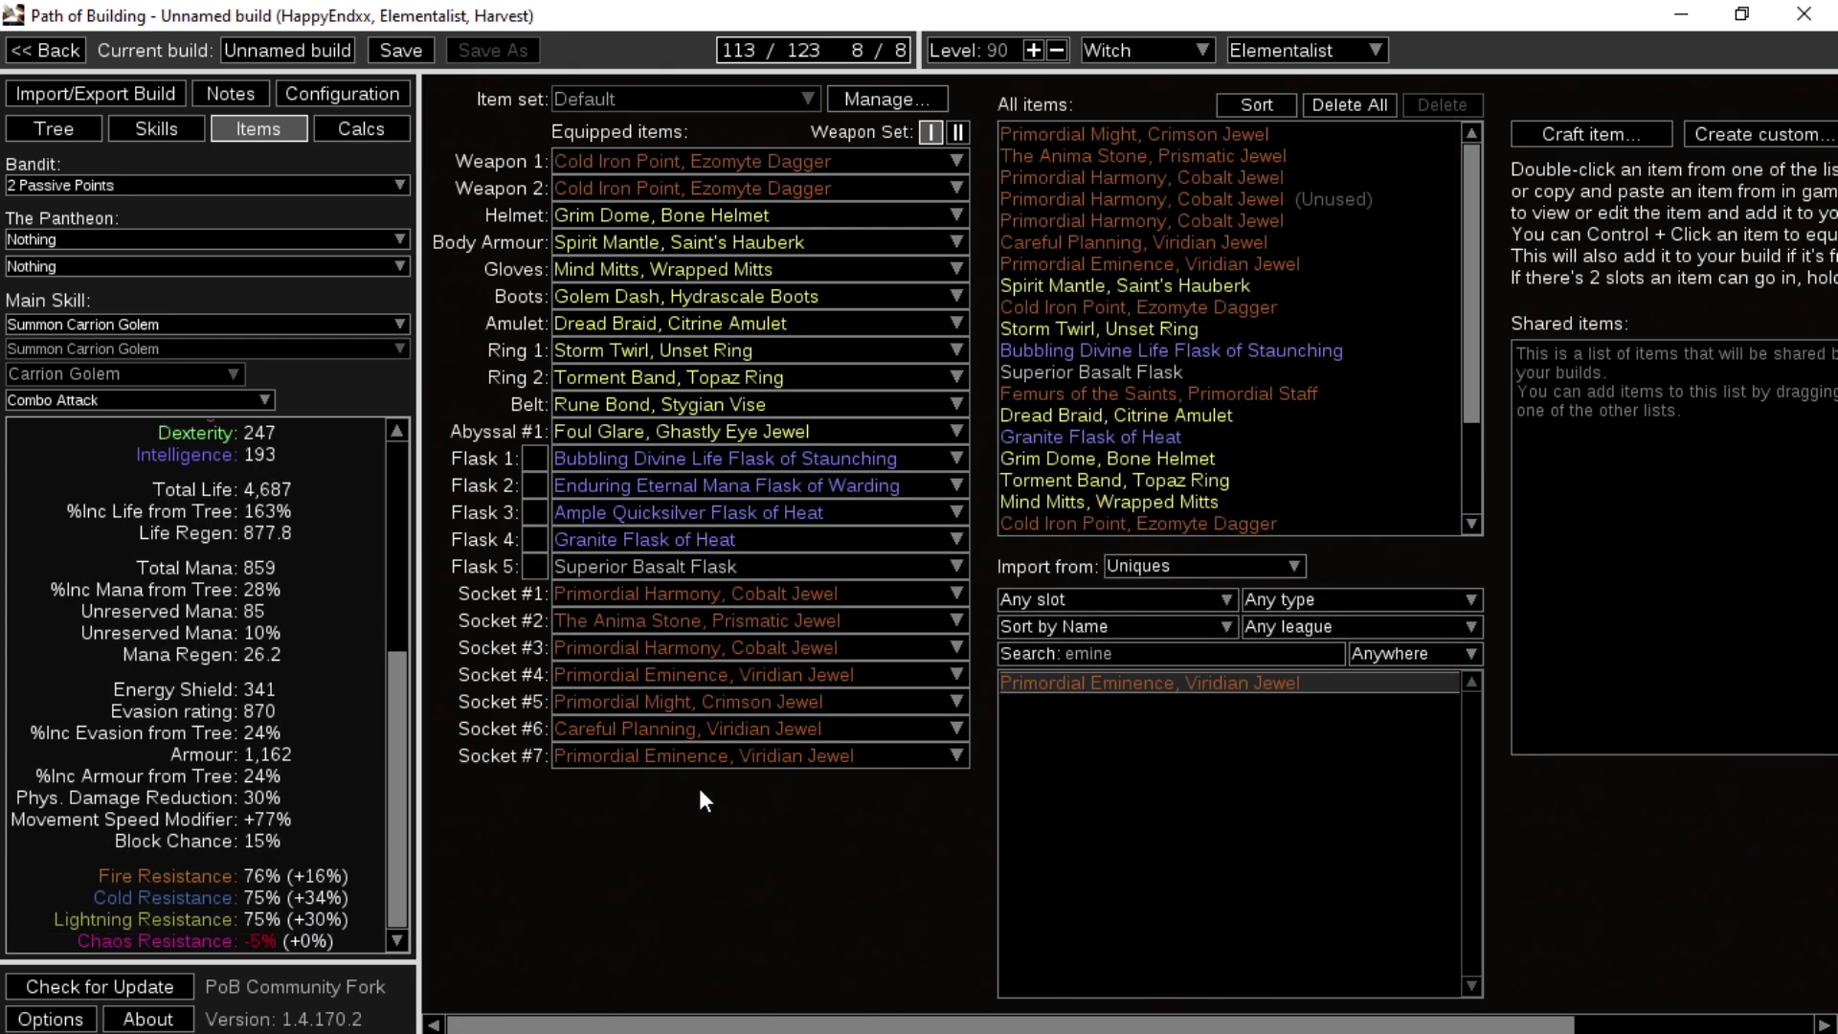
left_click(699, 758)
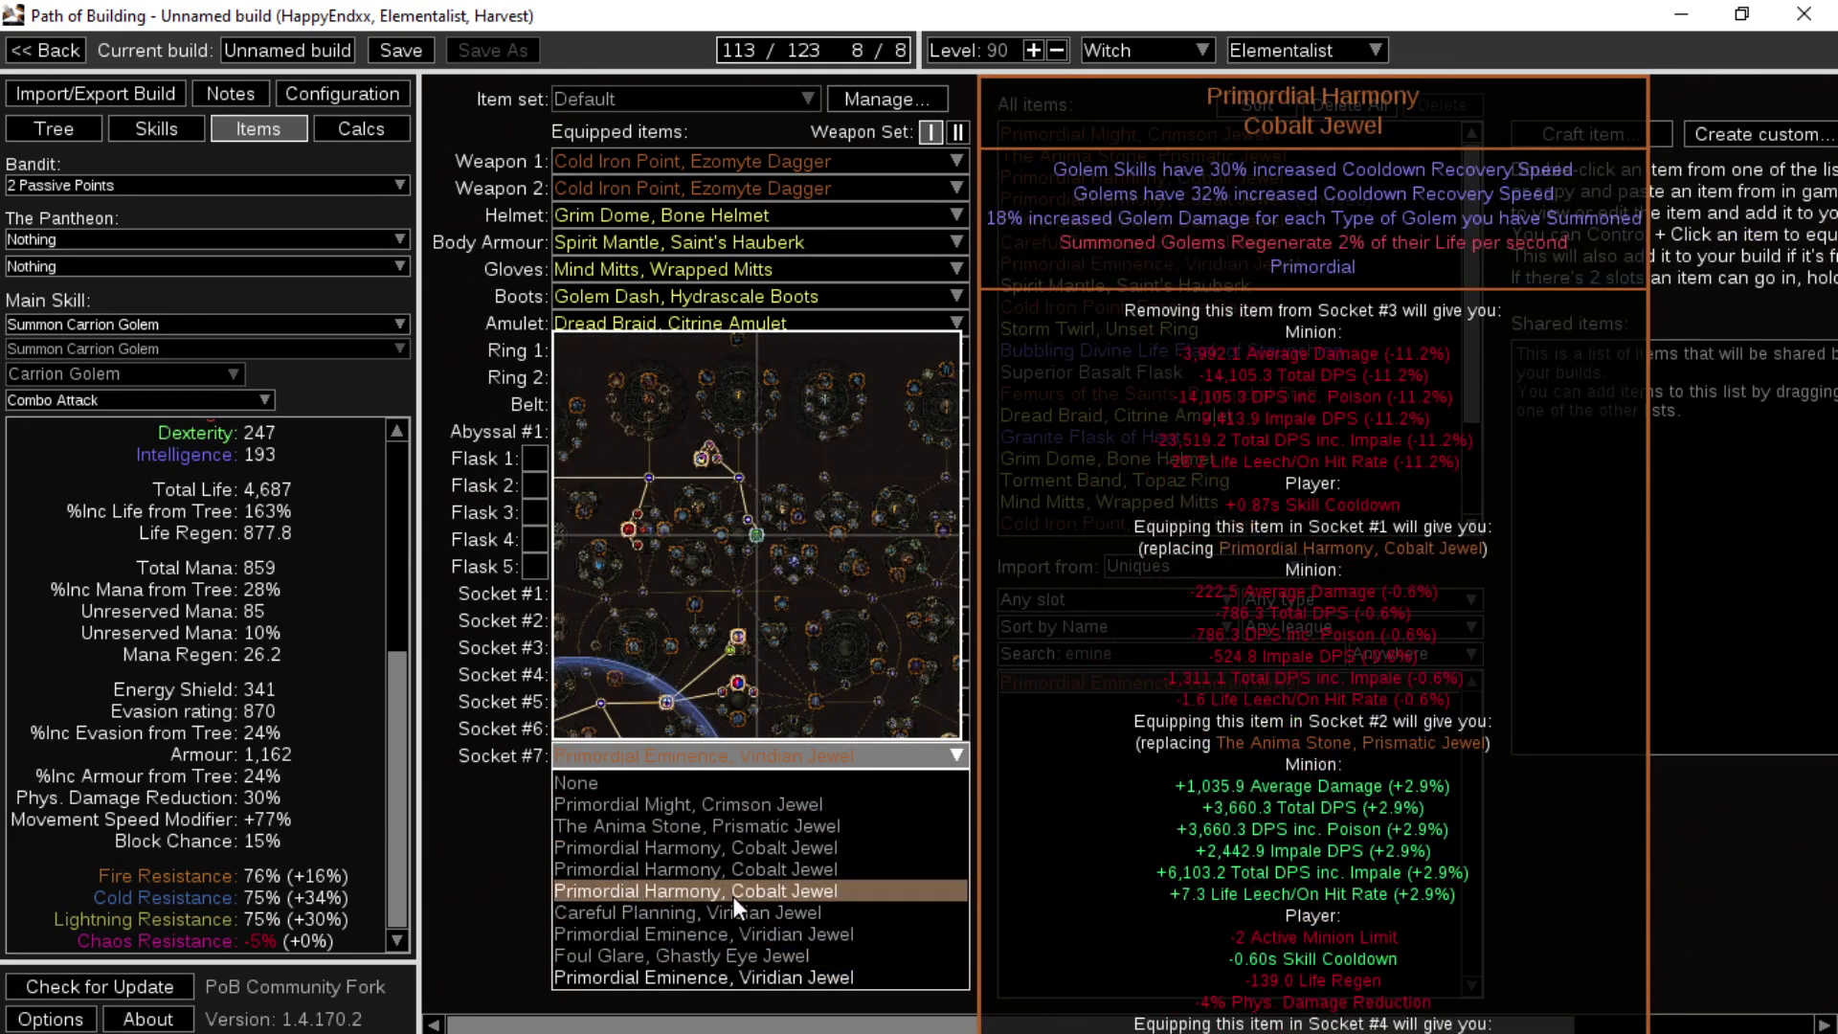
left_click(475, 789)
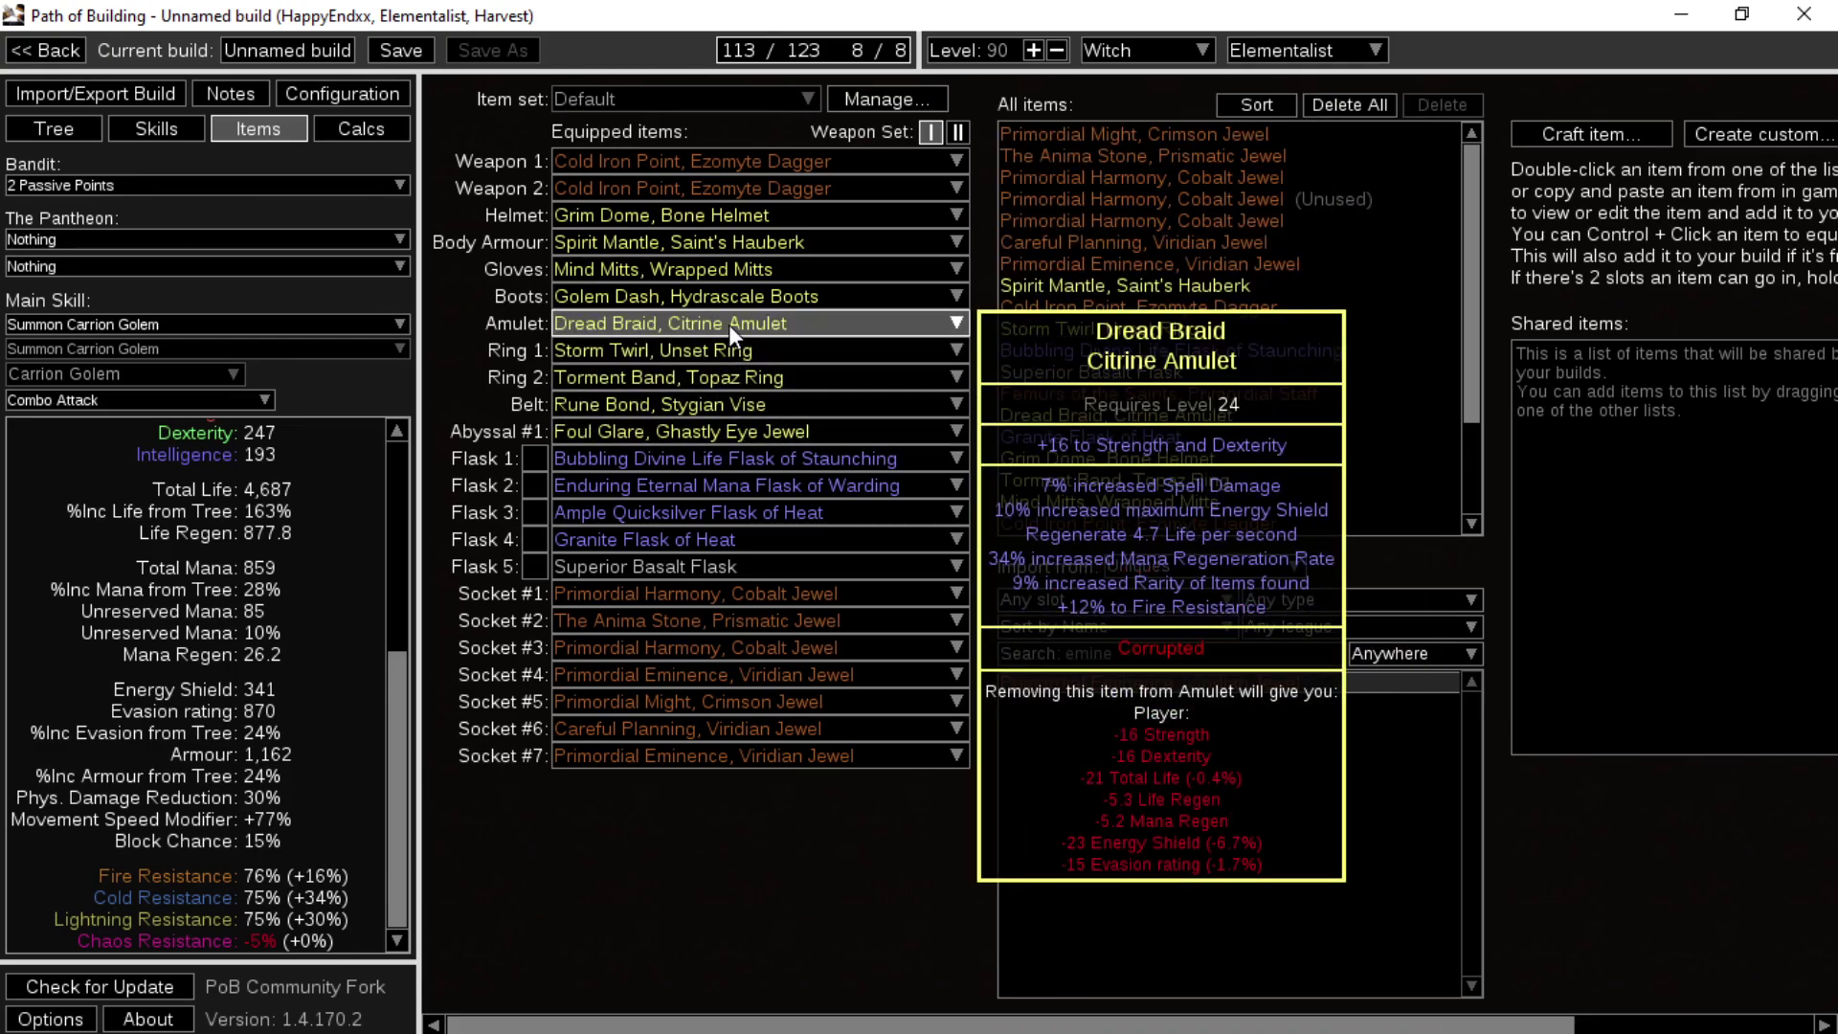
- Look through the Skills, Items and Tree tabs and pan across the passive tree
left_click(148, 128)
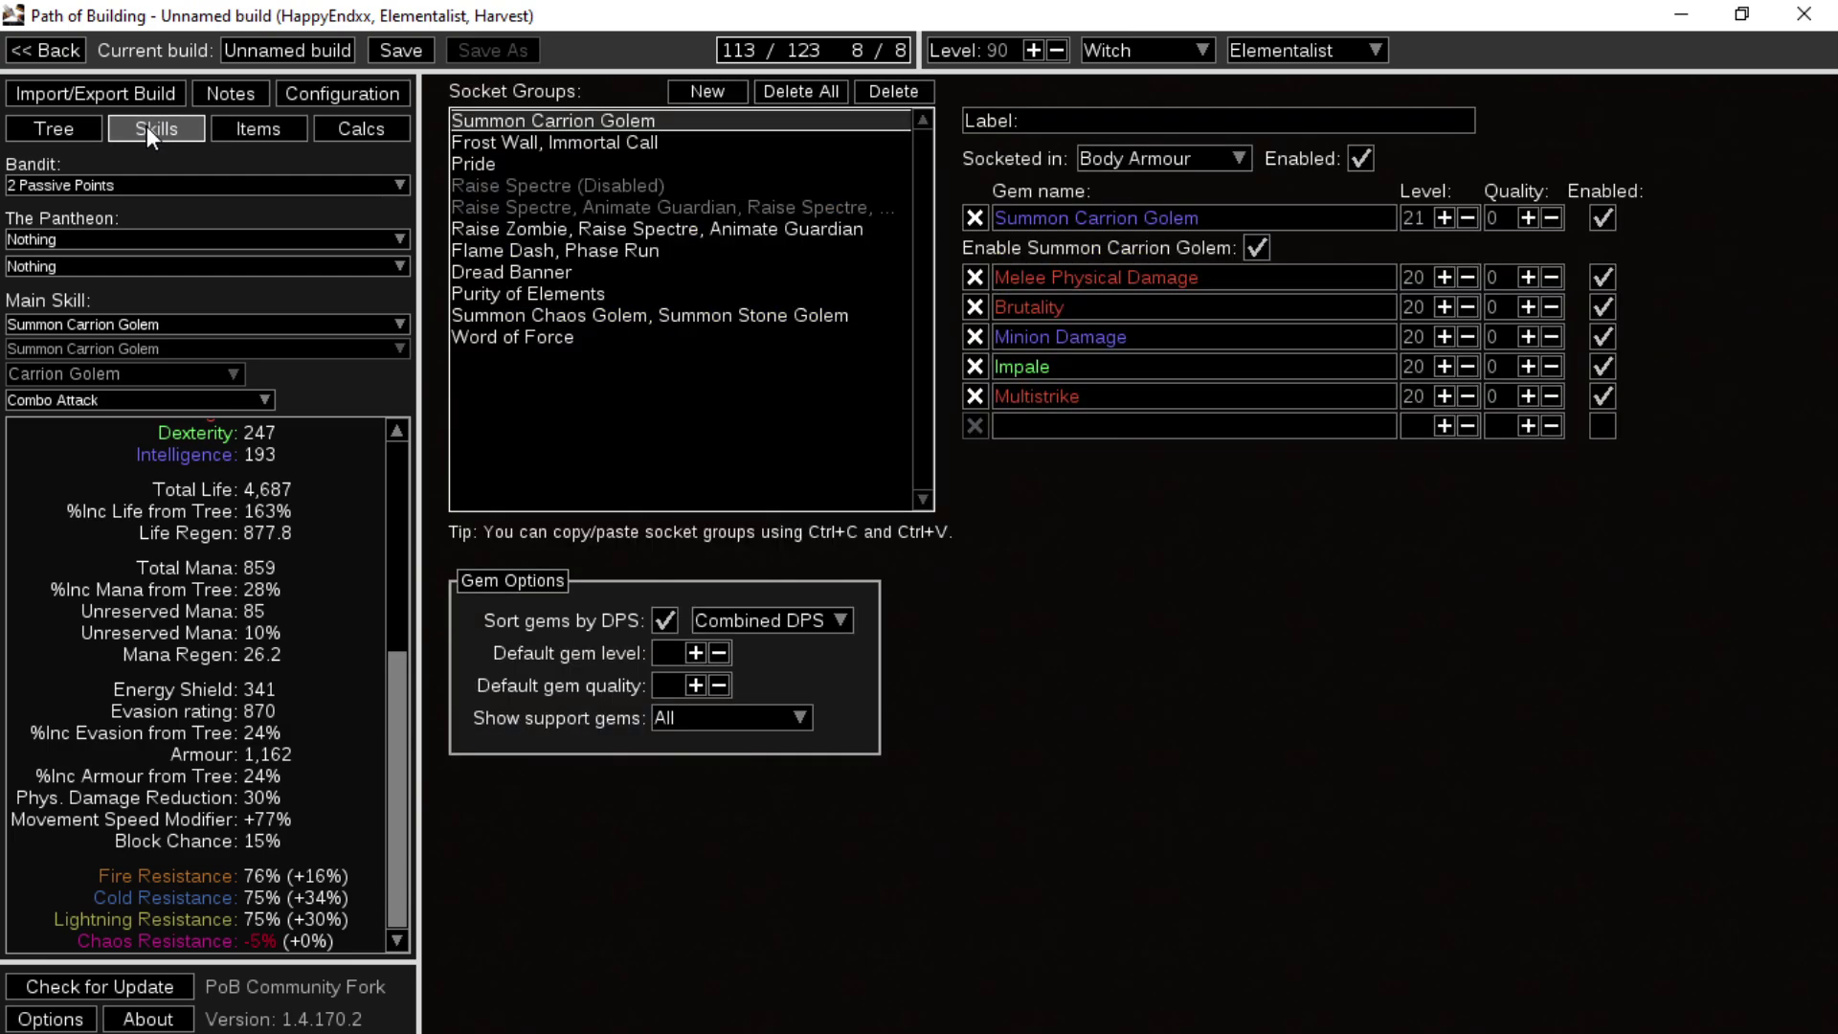
left_click(259, 129)
left_click(42, 140)
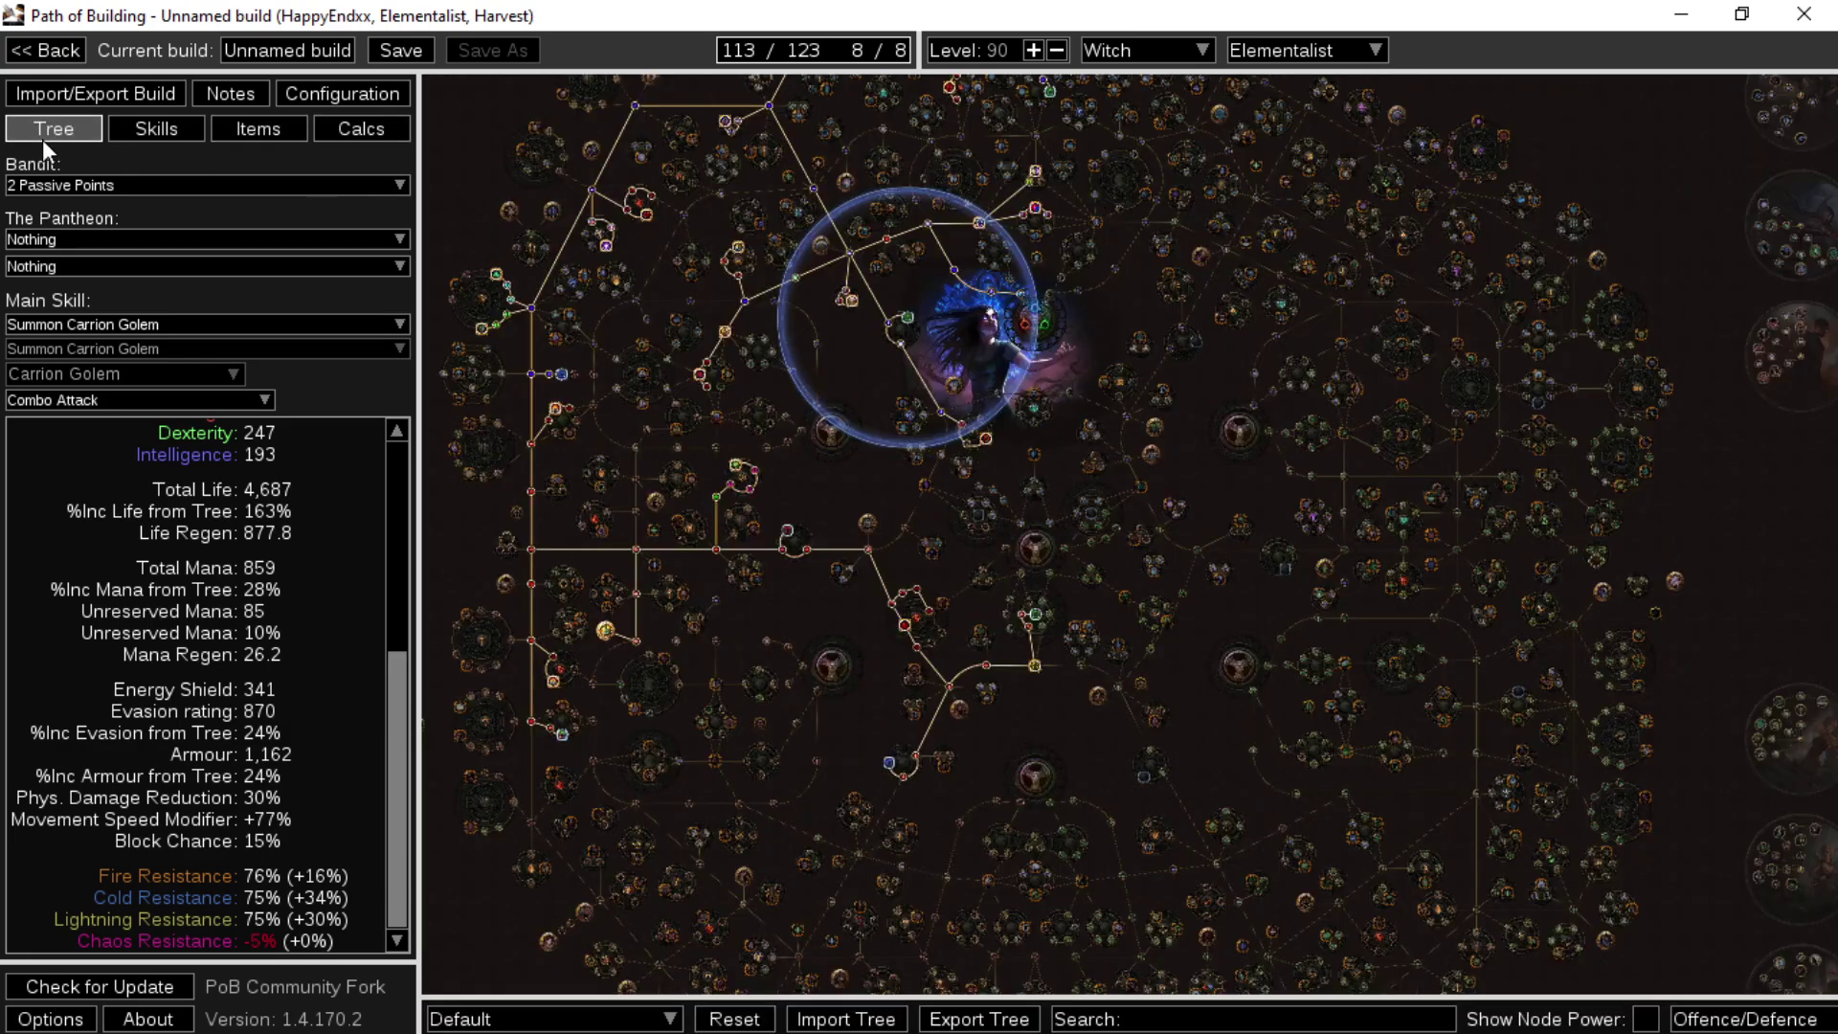
left_click_drag(1008, 442, 1053, 833)
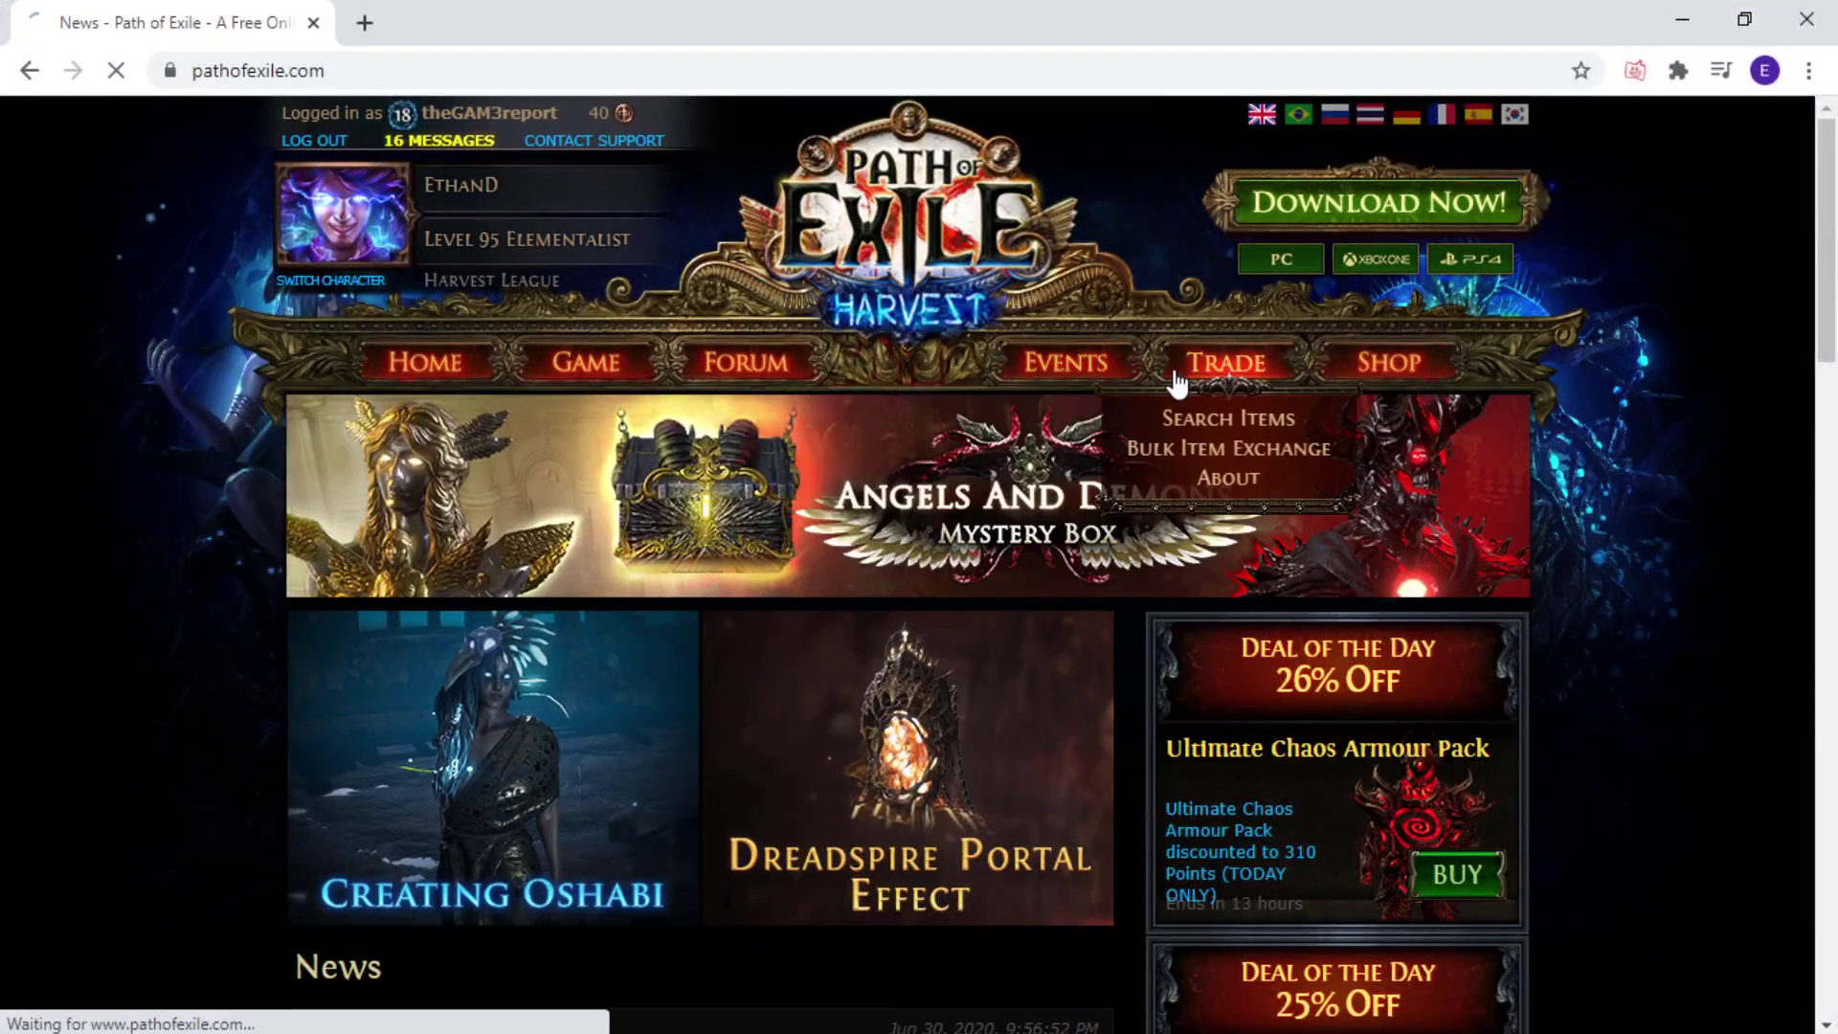
- Add 'Rotten Claws' and 'Added Passive Skills are Jewel Sockets' stat filters to a trade search
left_click(1172, 383)
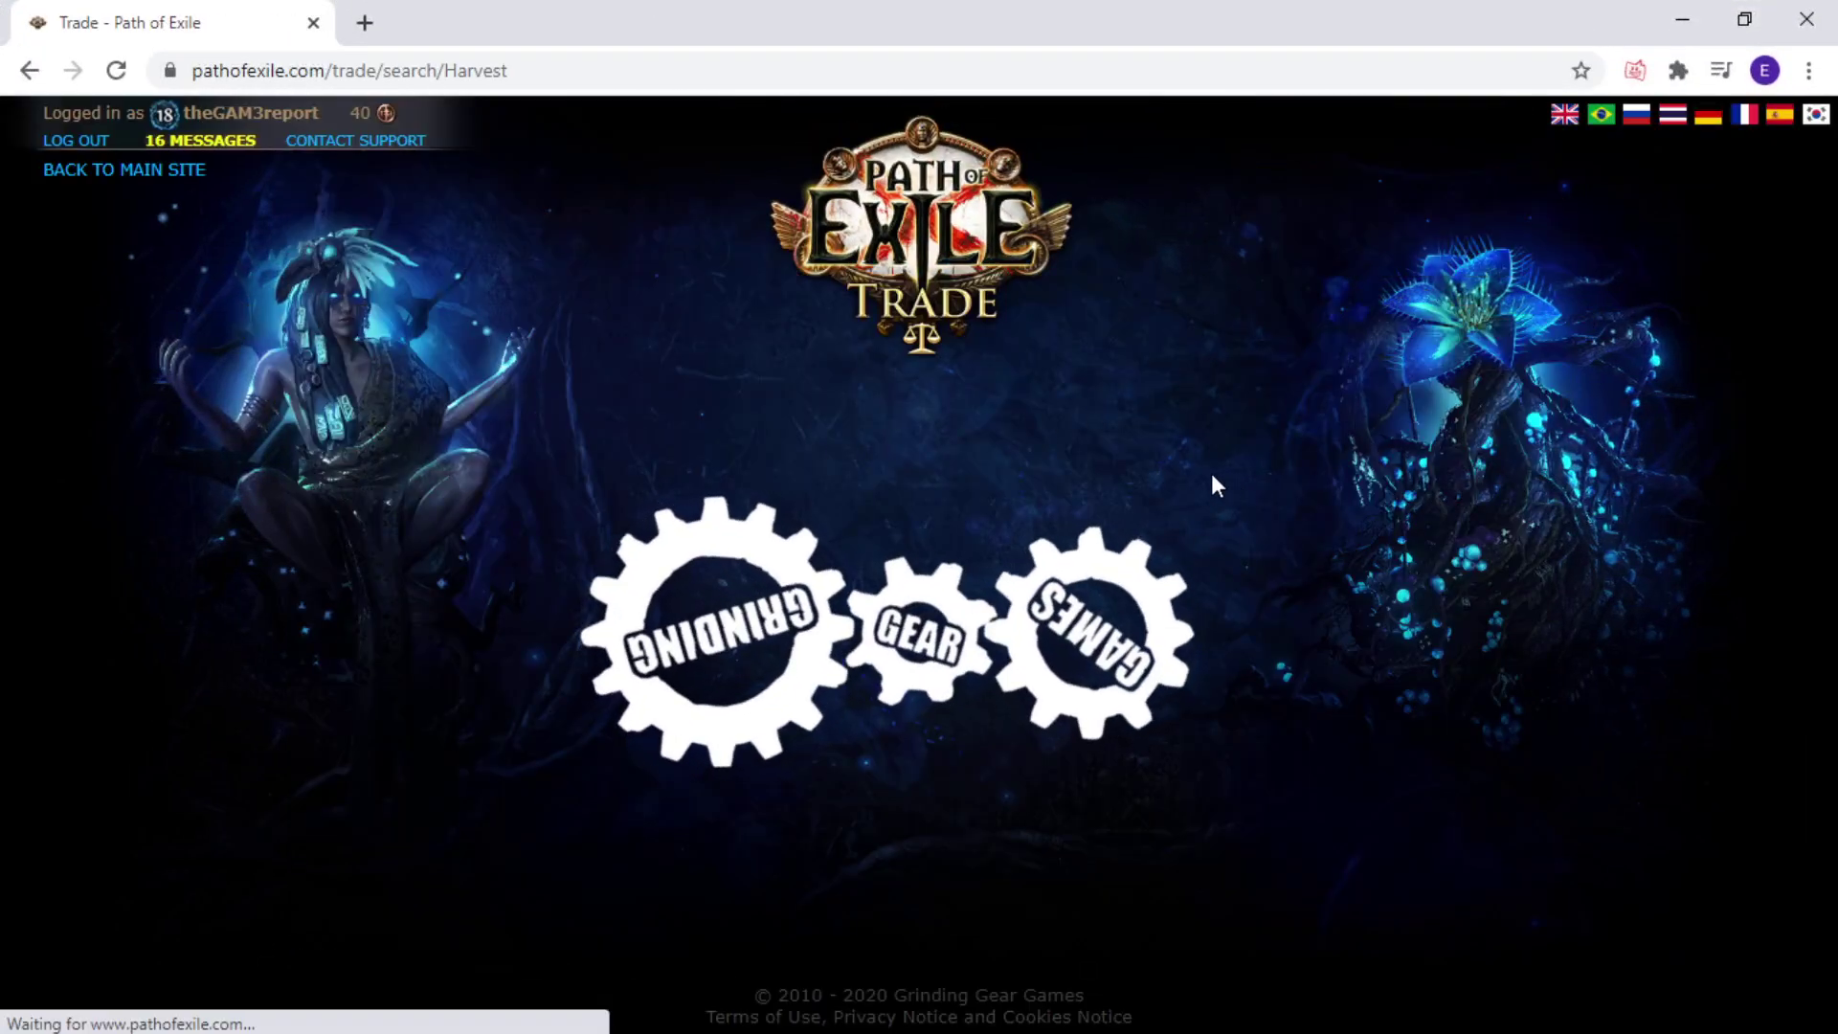
left_click(1157, 537)
type("rott")
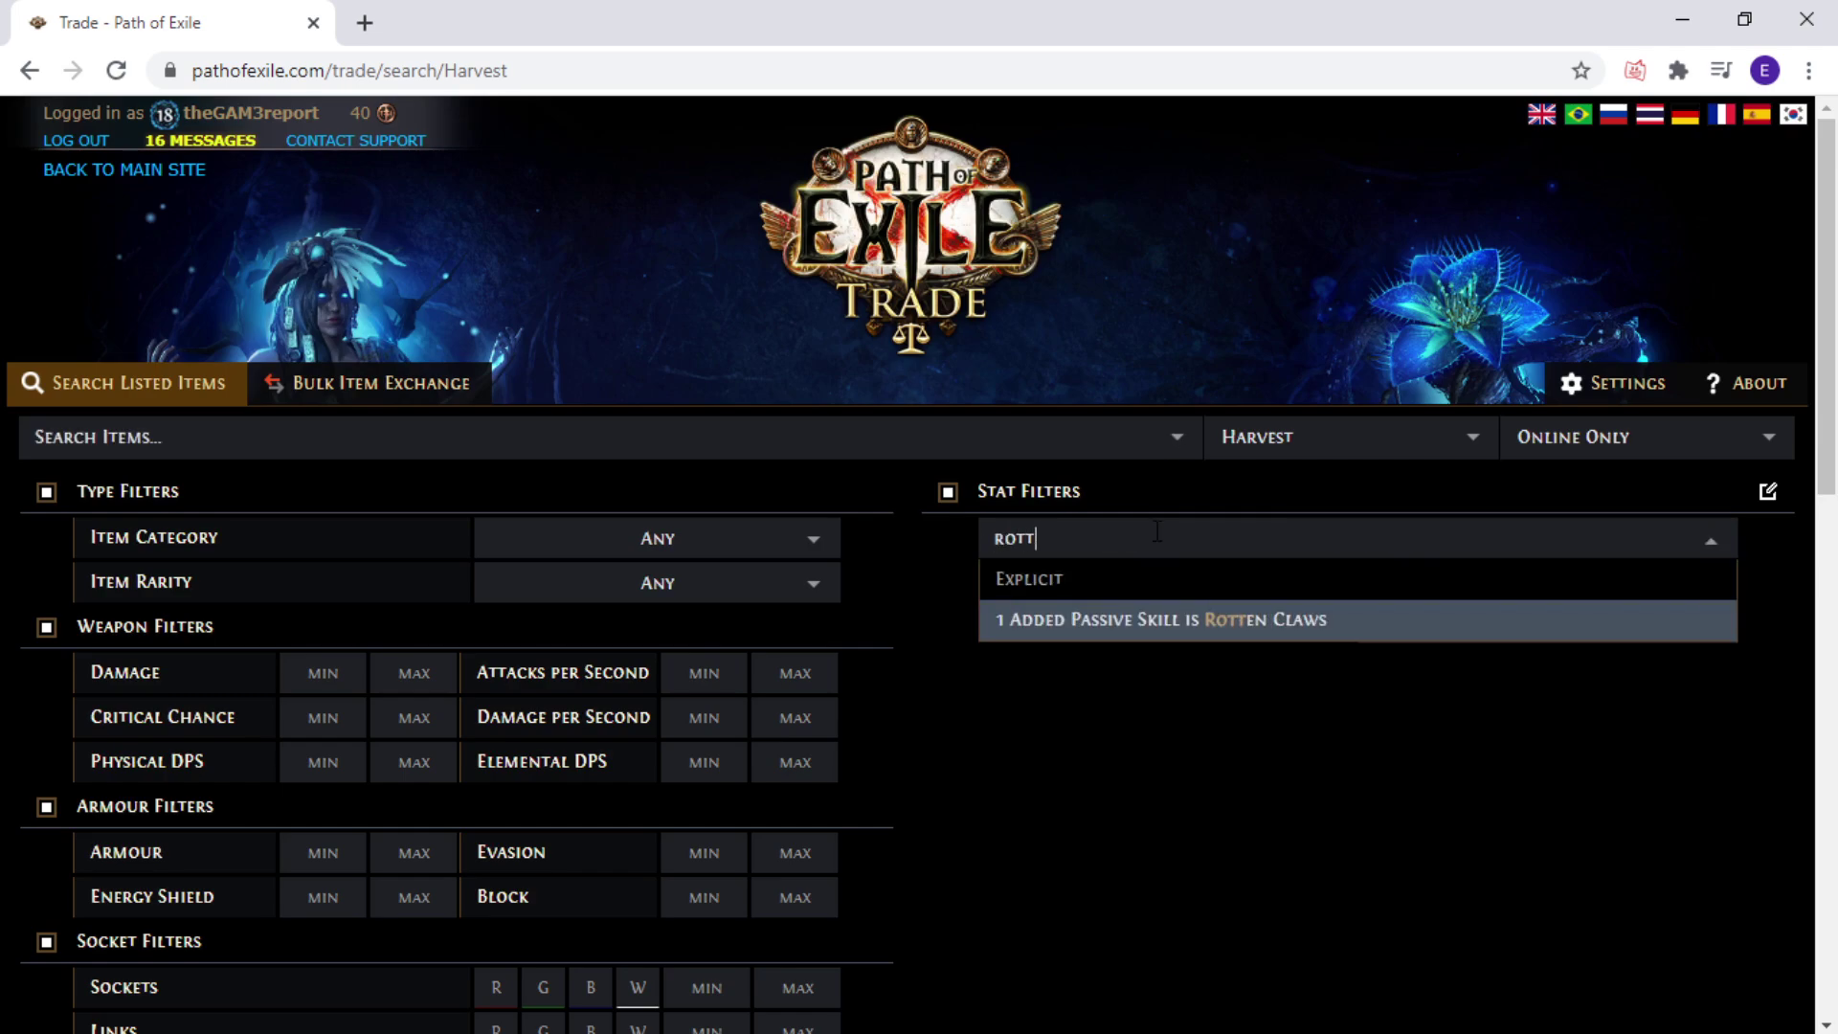
type("en")
key("Return")
left_click(1285, 600)
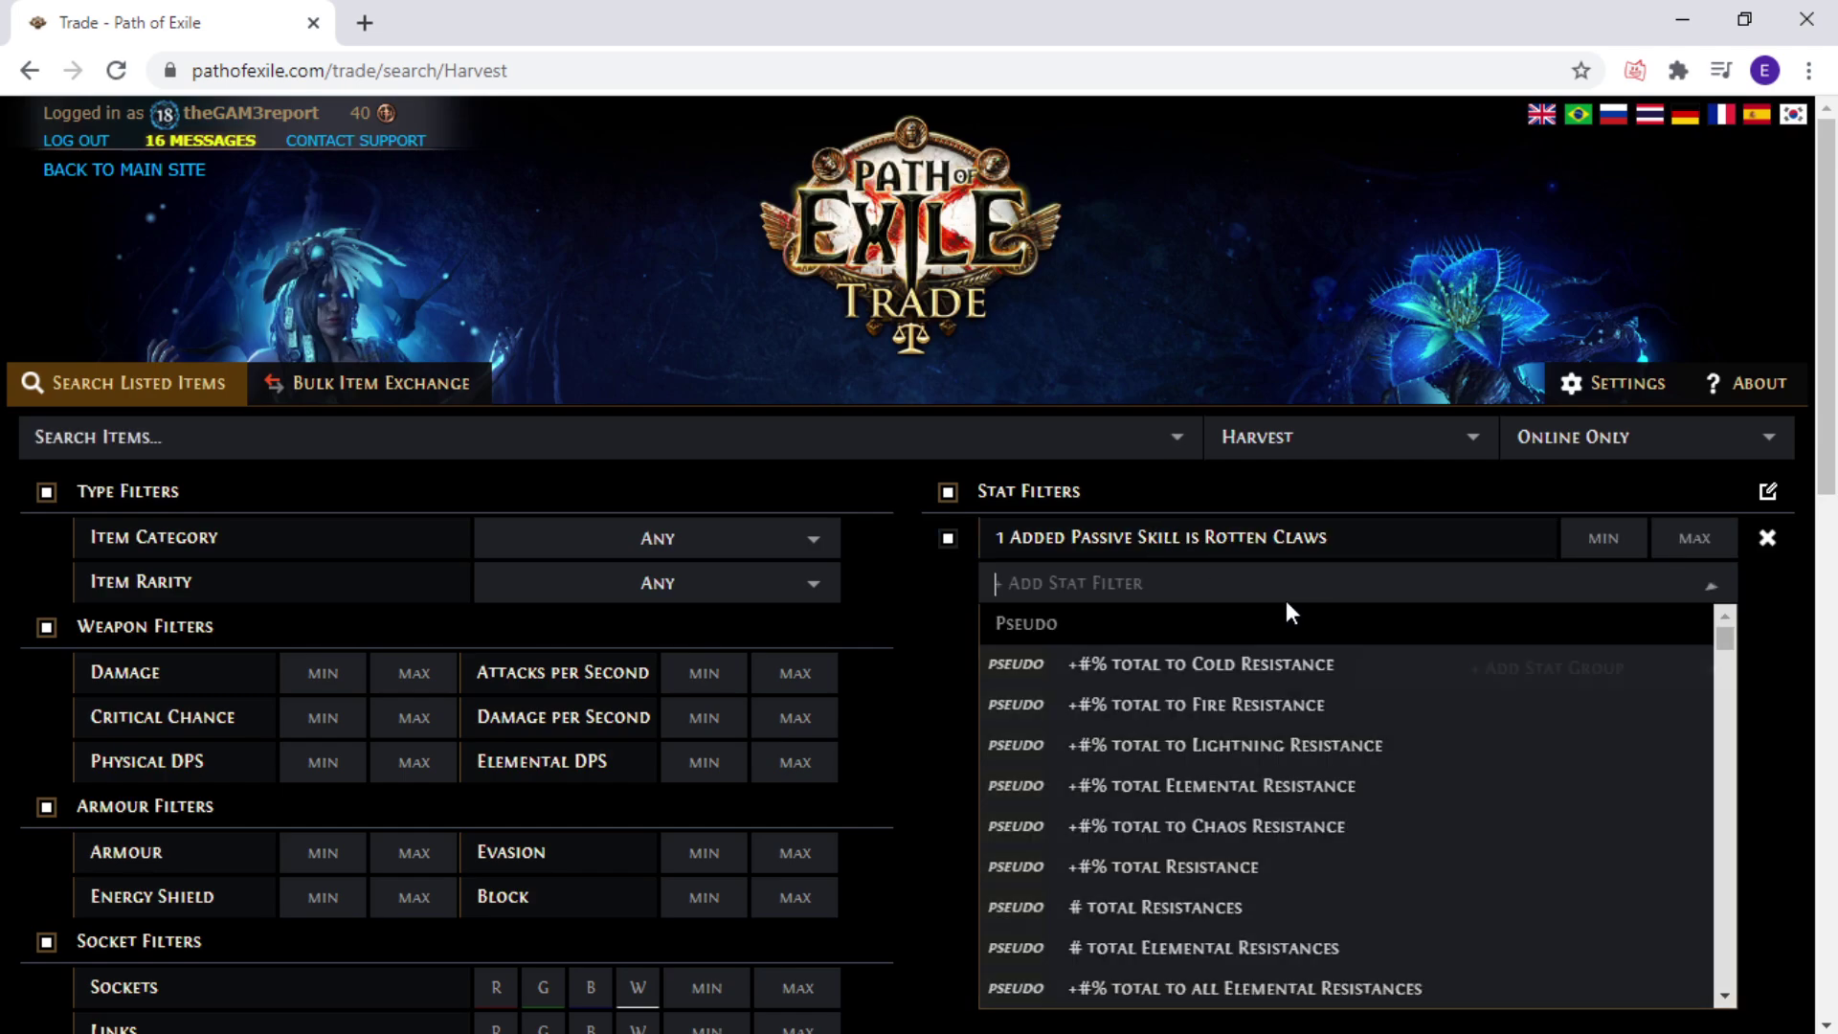
type("jewel so")
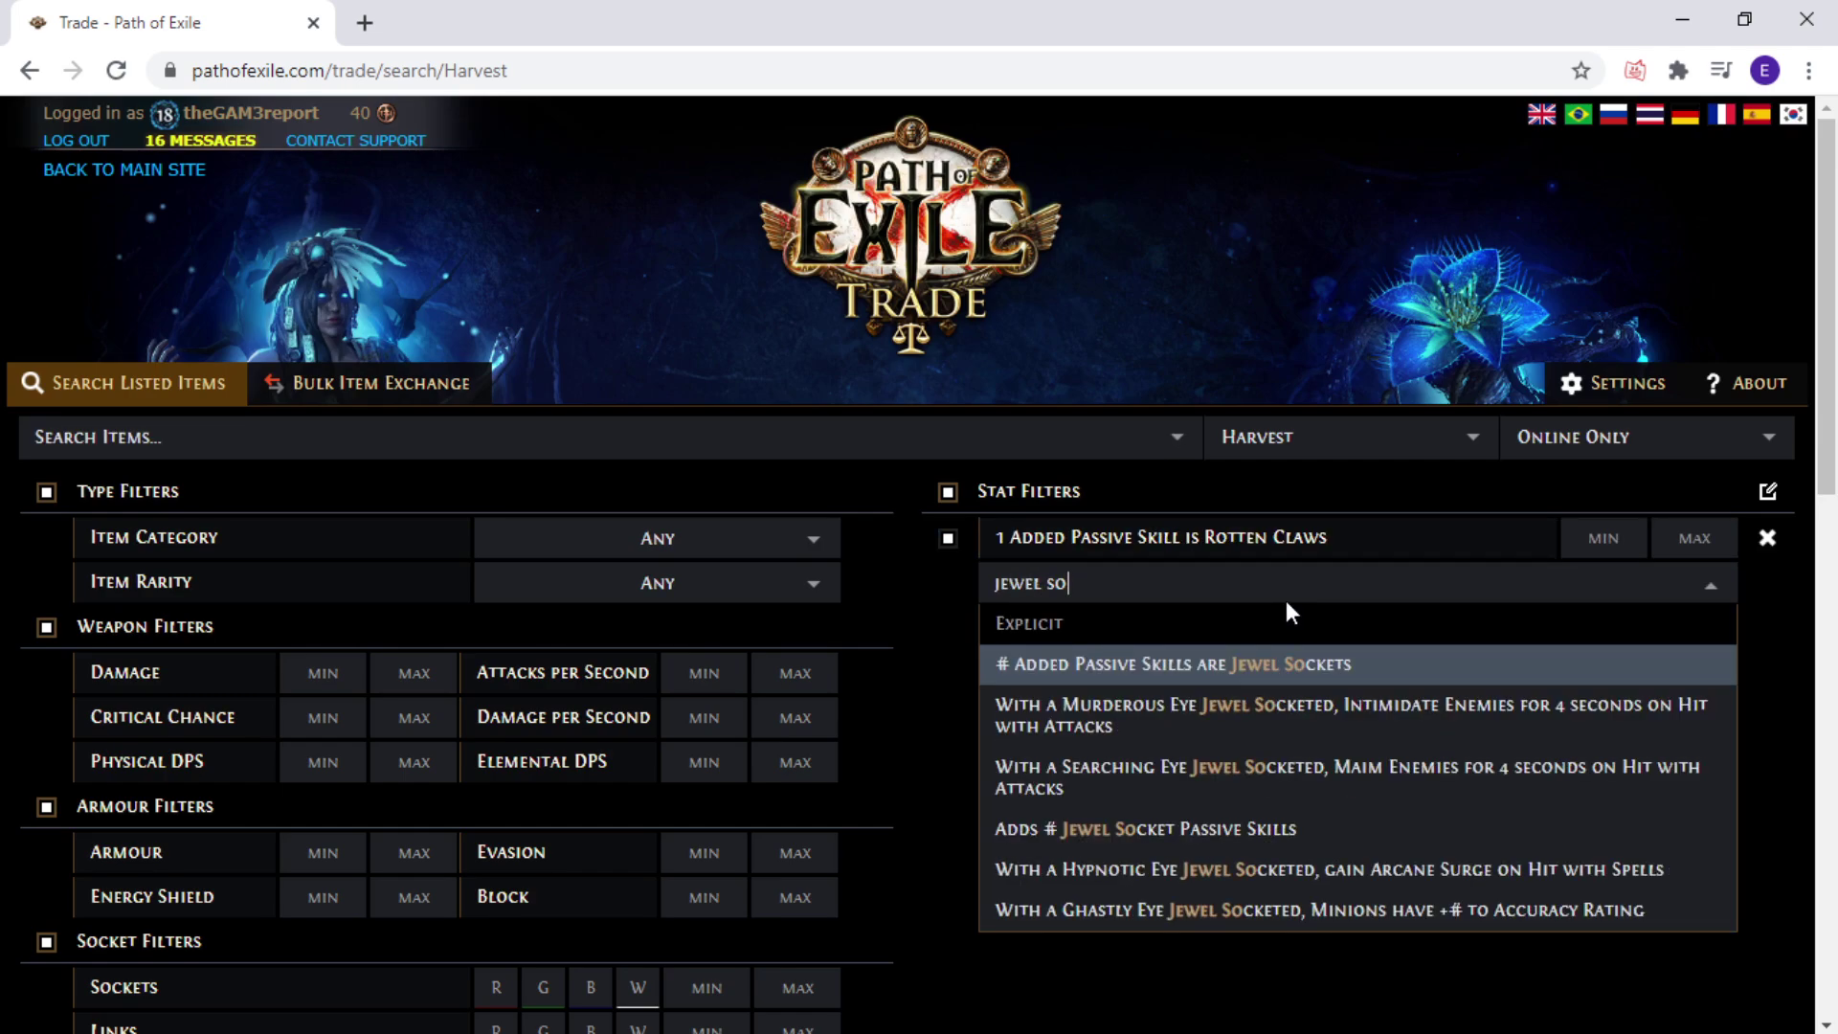
key("Return")
- Run the search and scroll through the 543 matching Harvest cluster jewels
scroll(1306, 795, "down", 13)
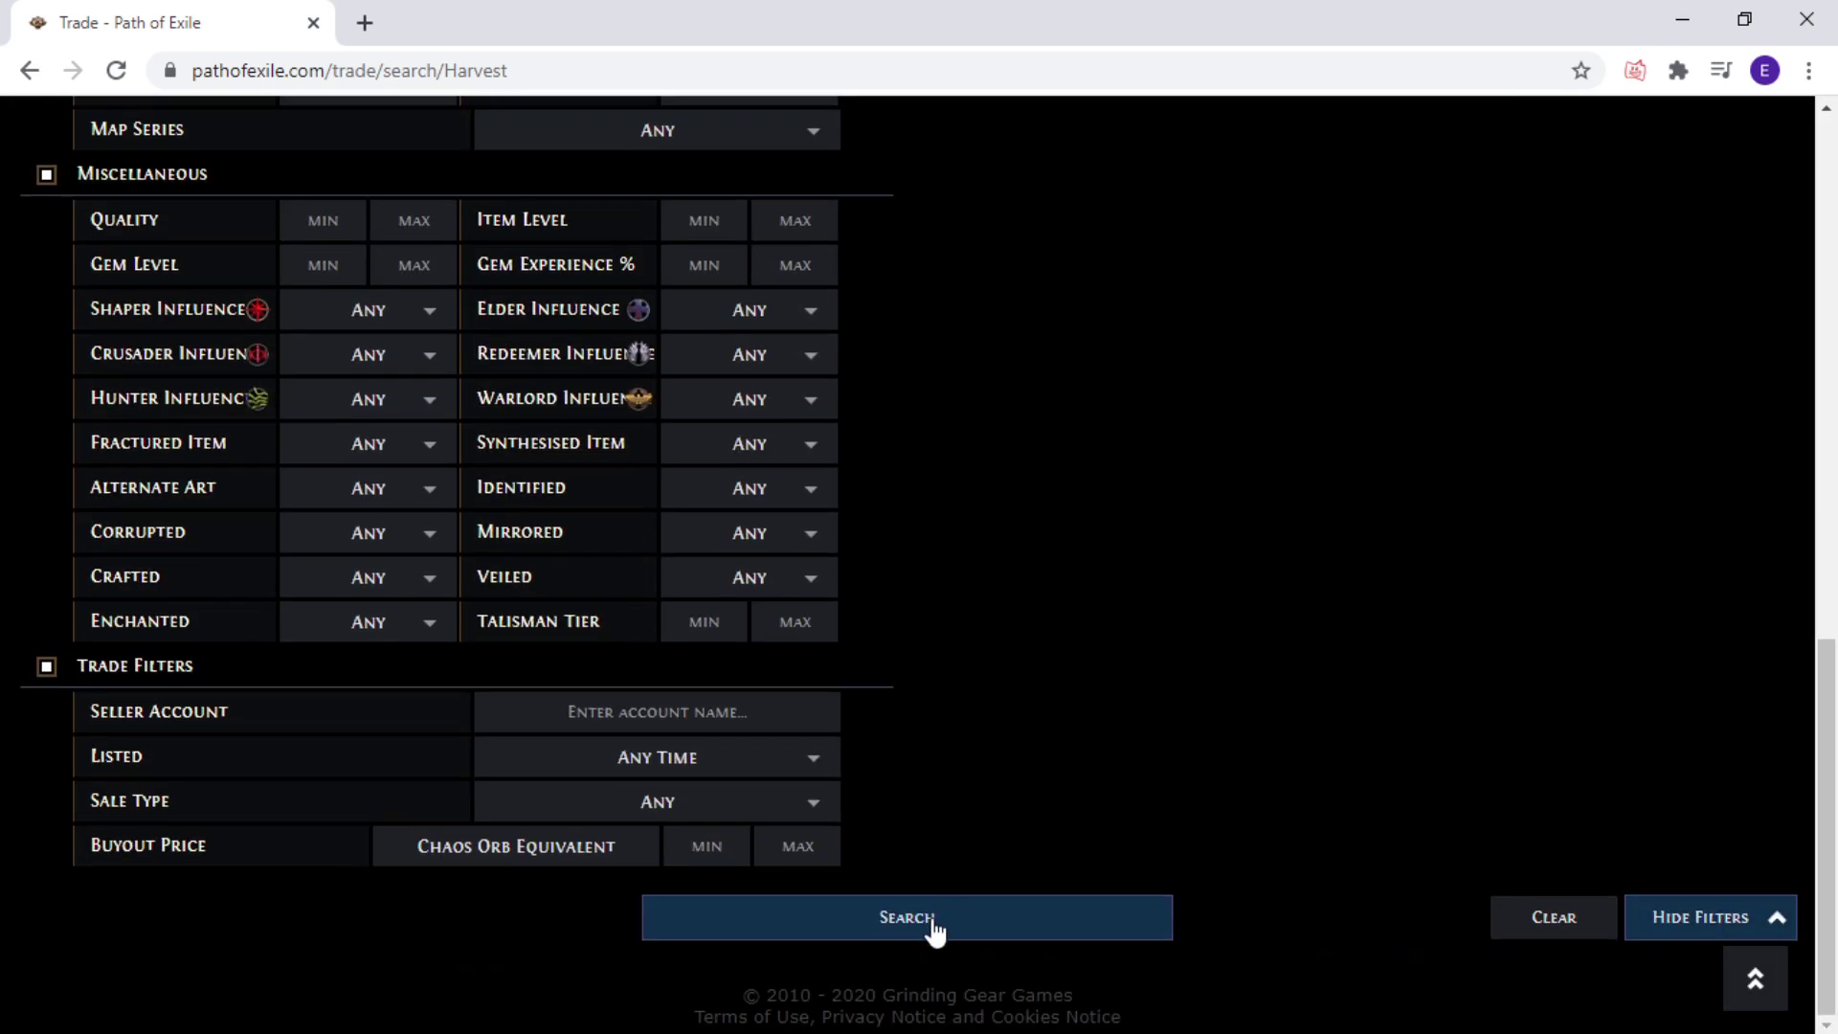
left_click(933, 925)
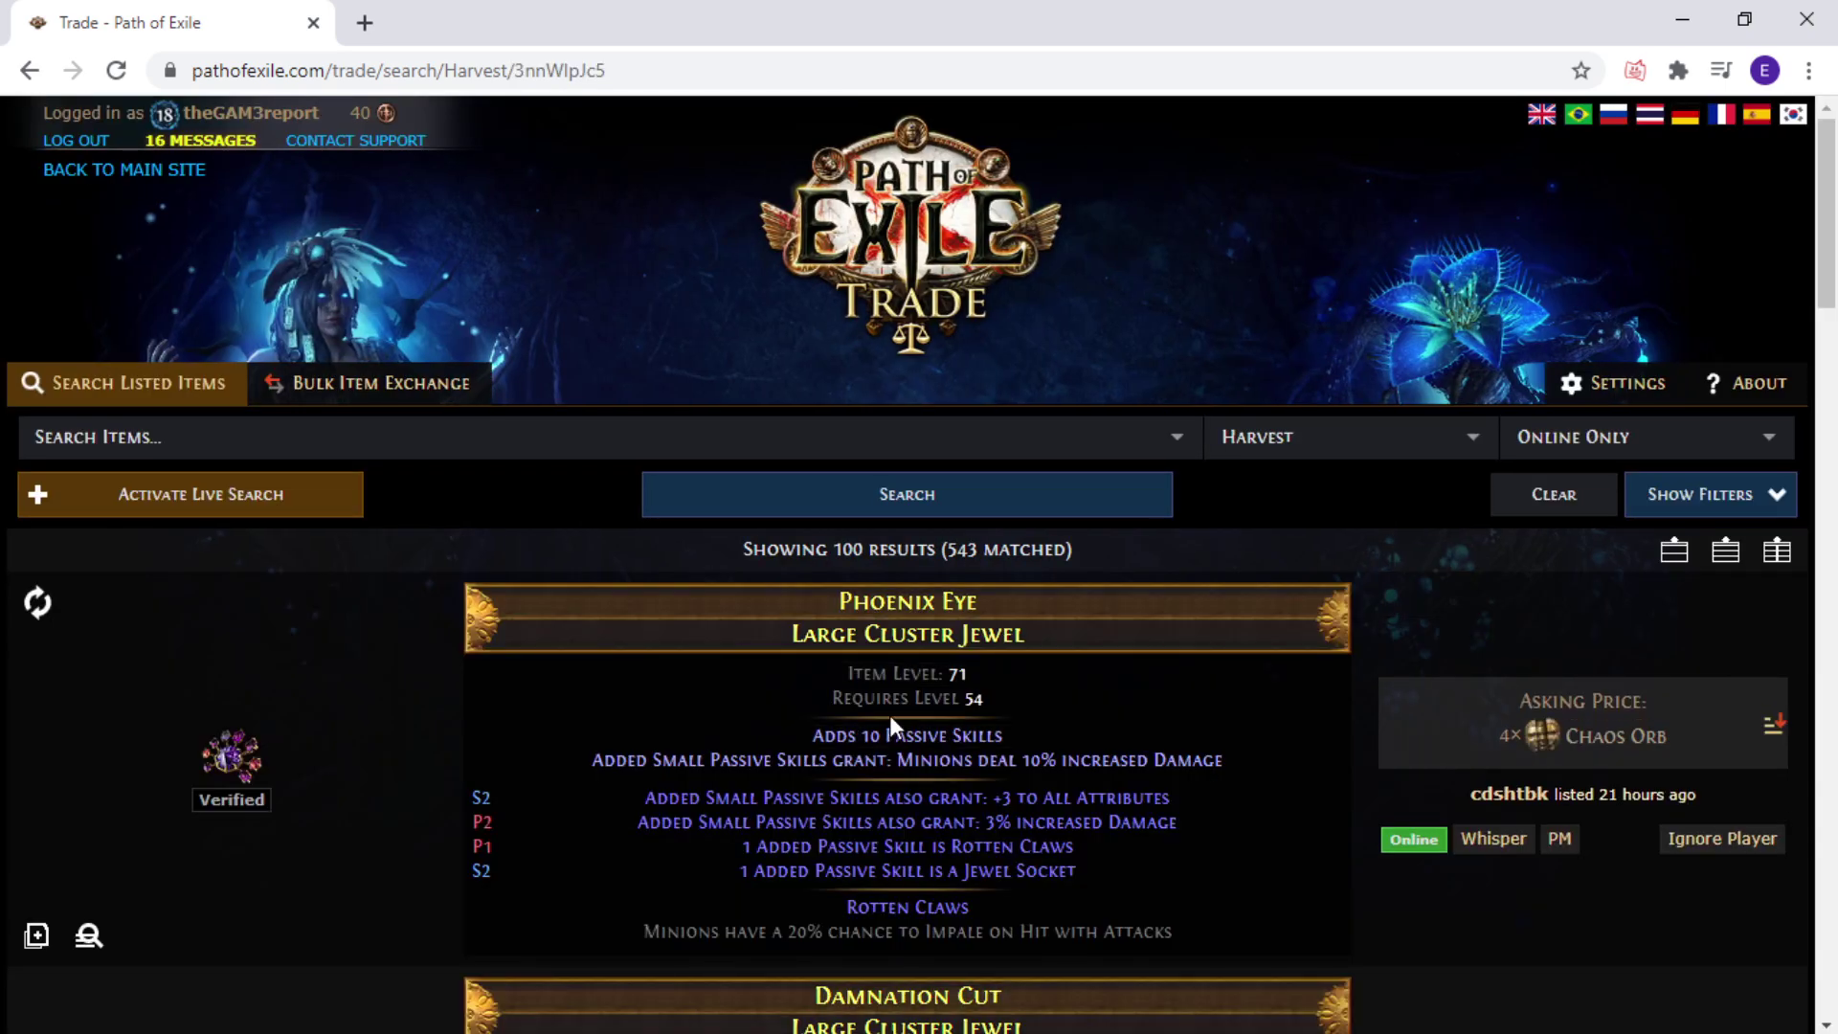
scroll(261, 774, "down", 1)
scroll(170, 779, "down", 20)
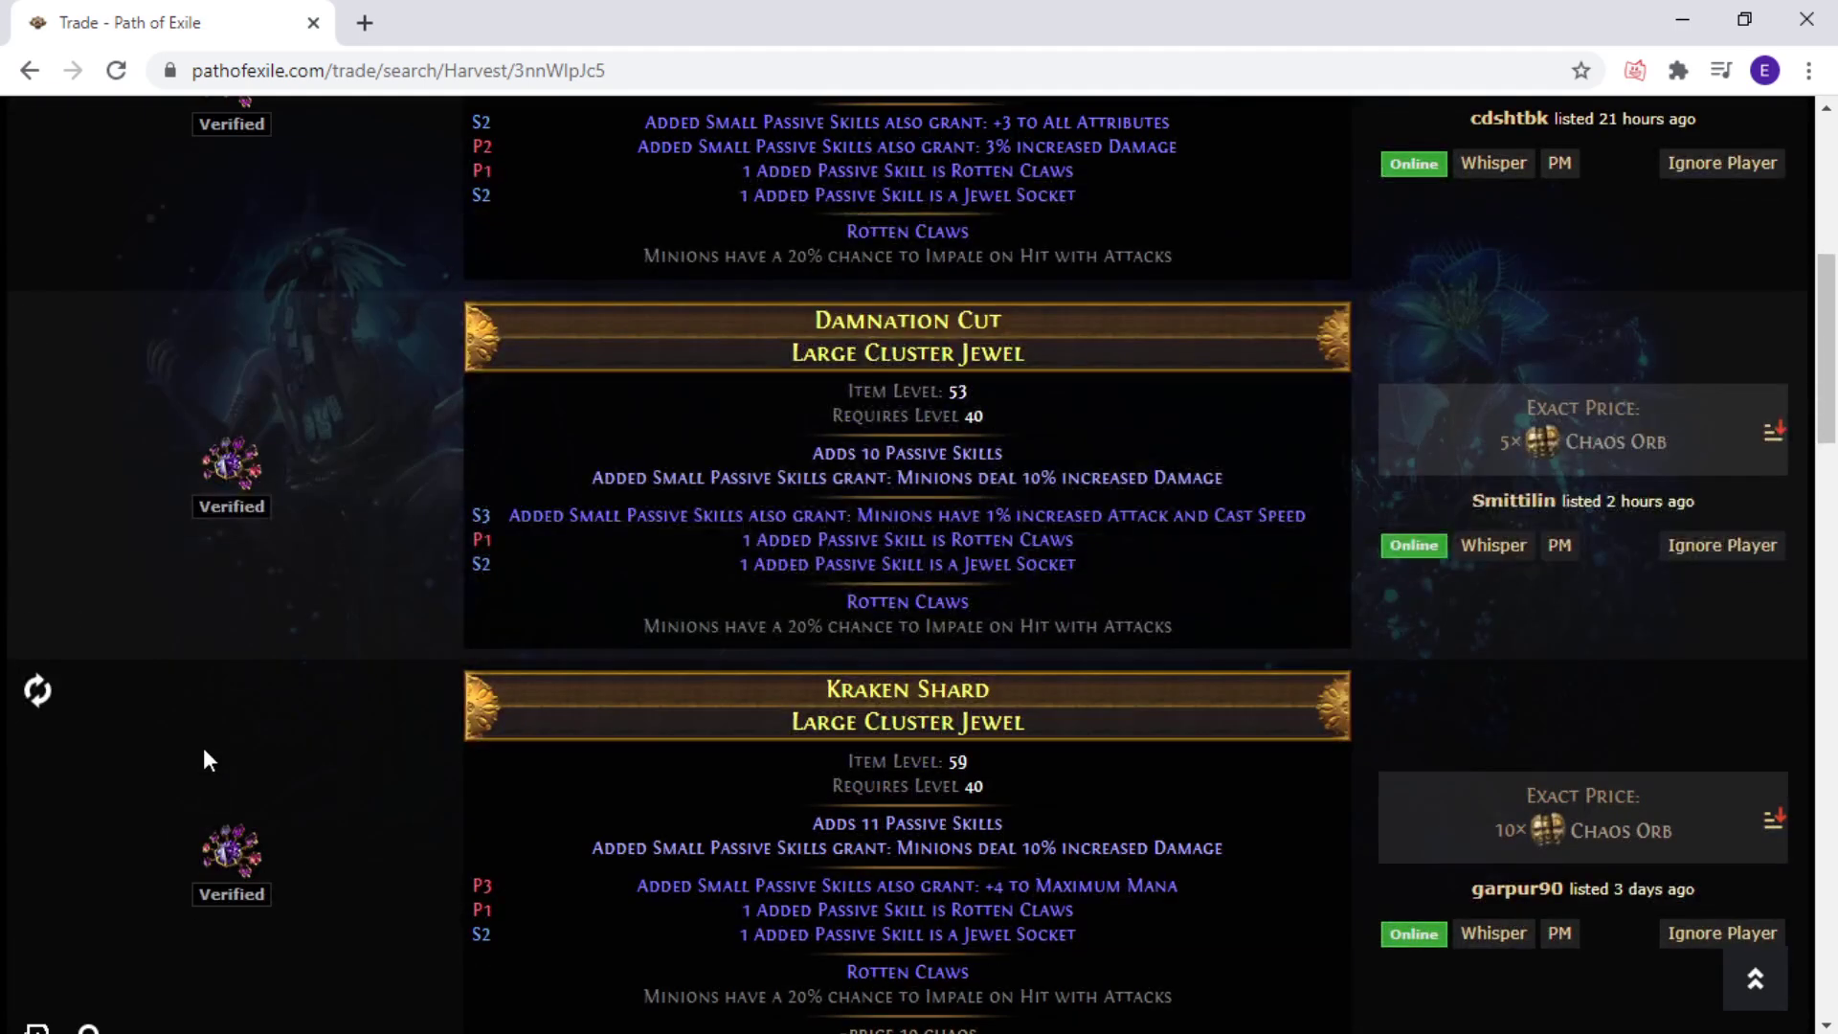
scroll(199, 735, "down", 20)
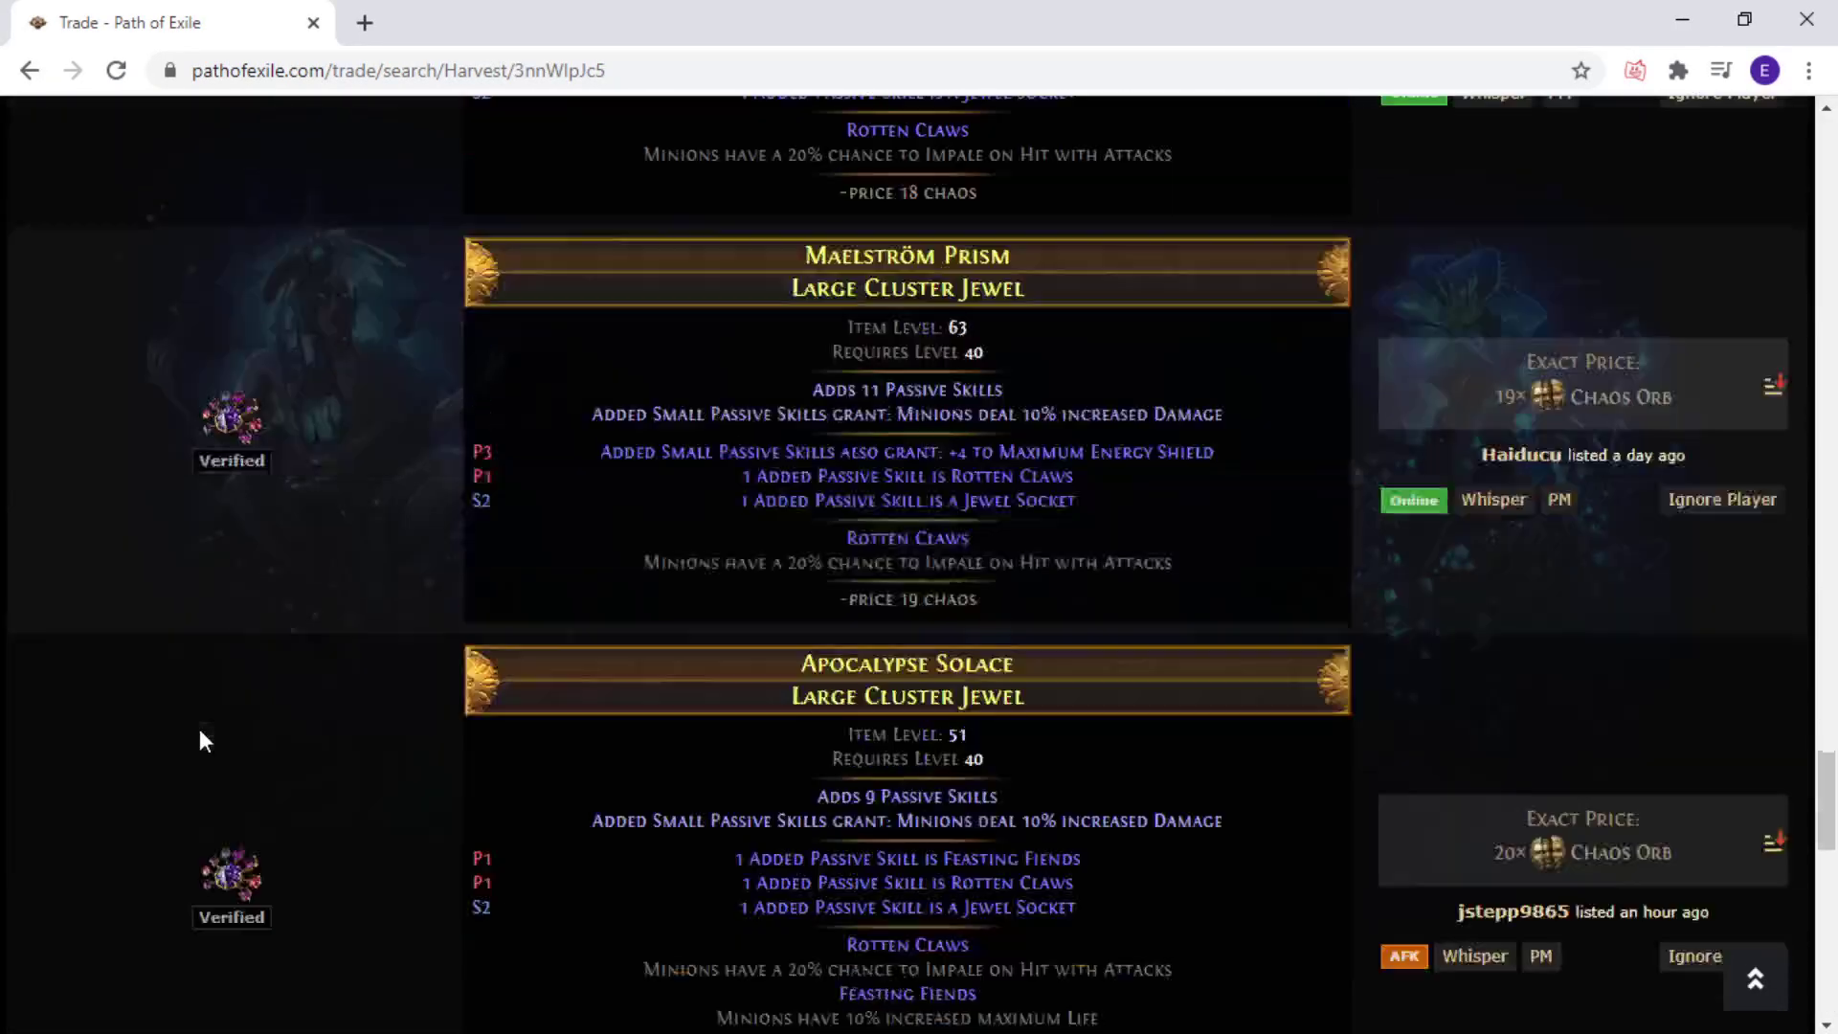
scroll(199, 728, "down", 10)
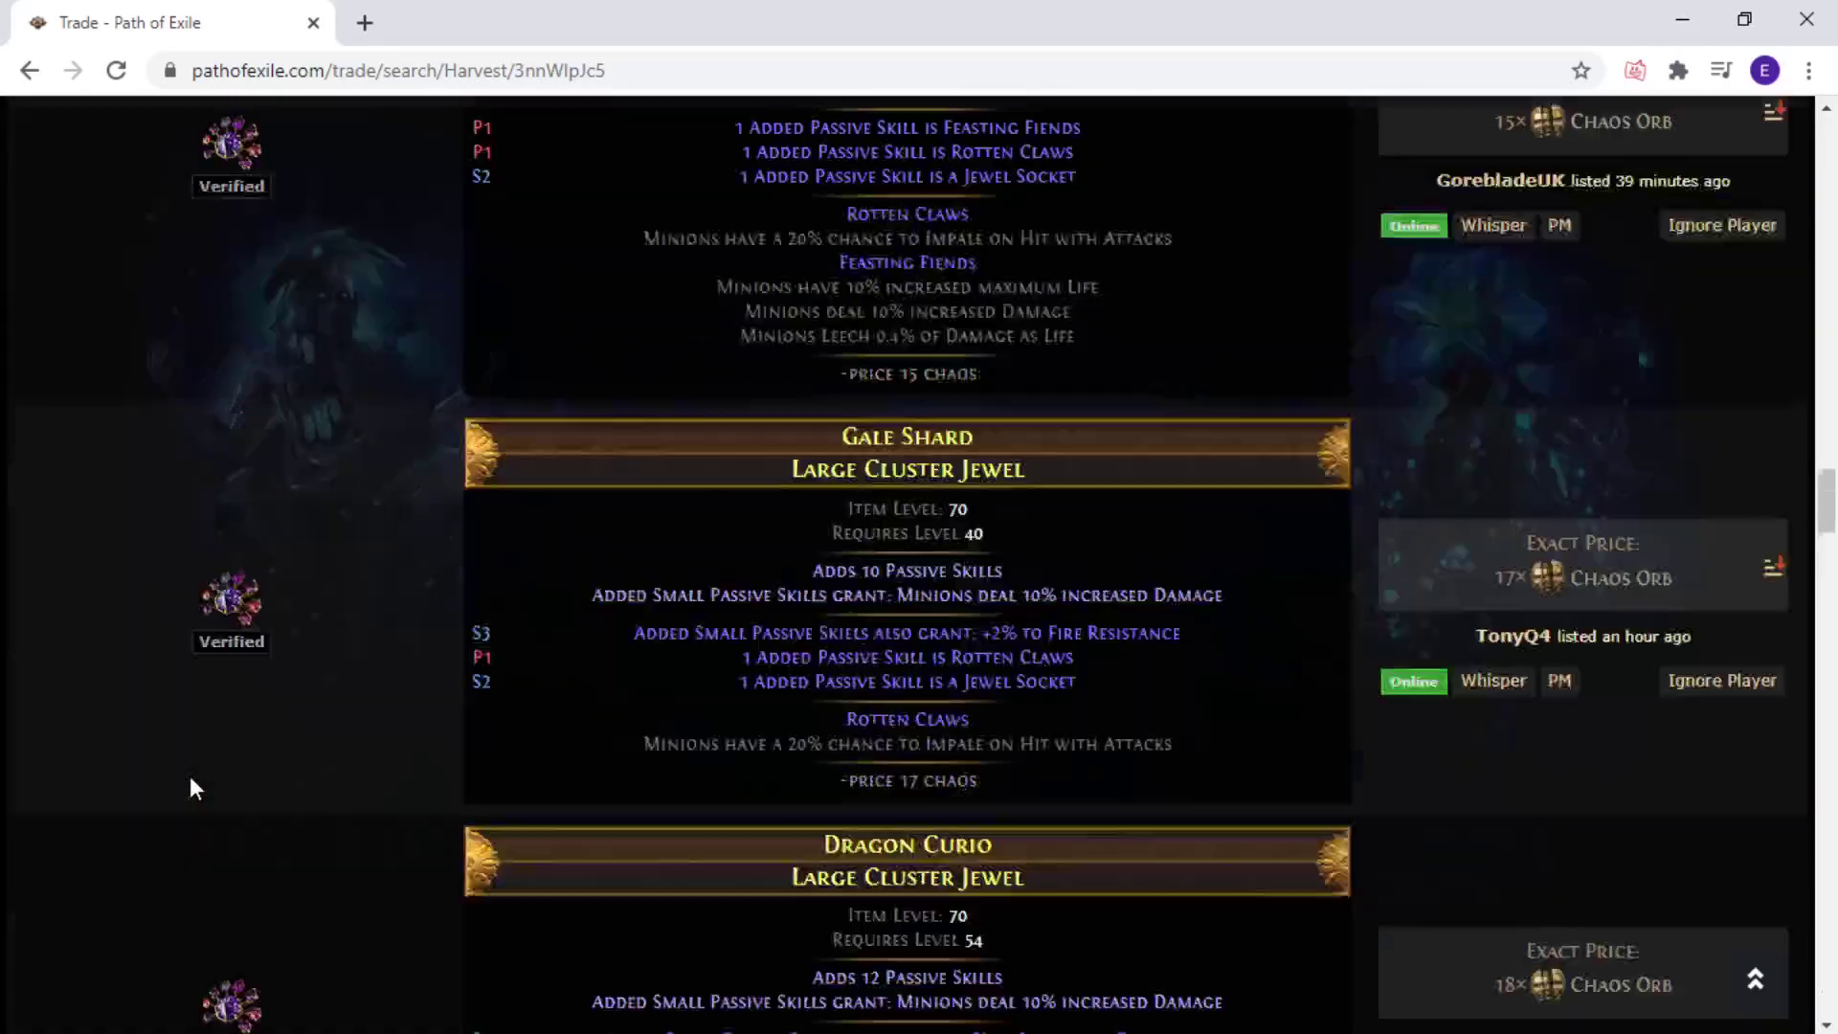
scroll(190, 782, "up", 20)
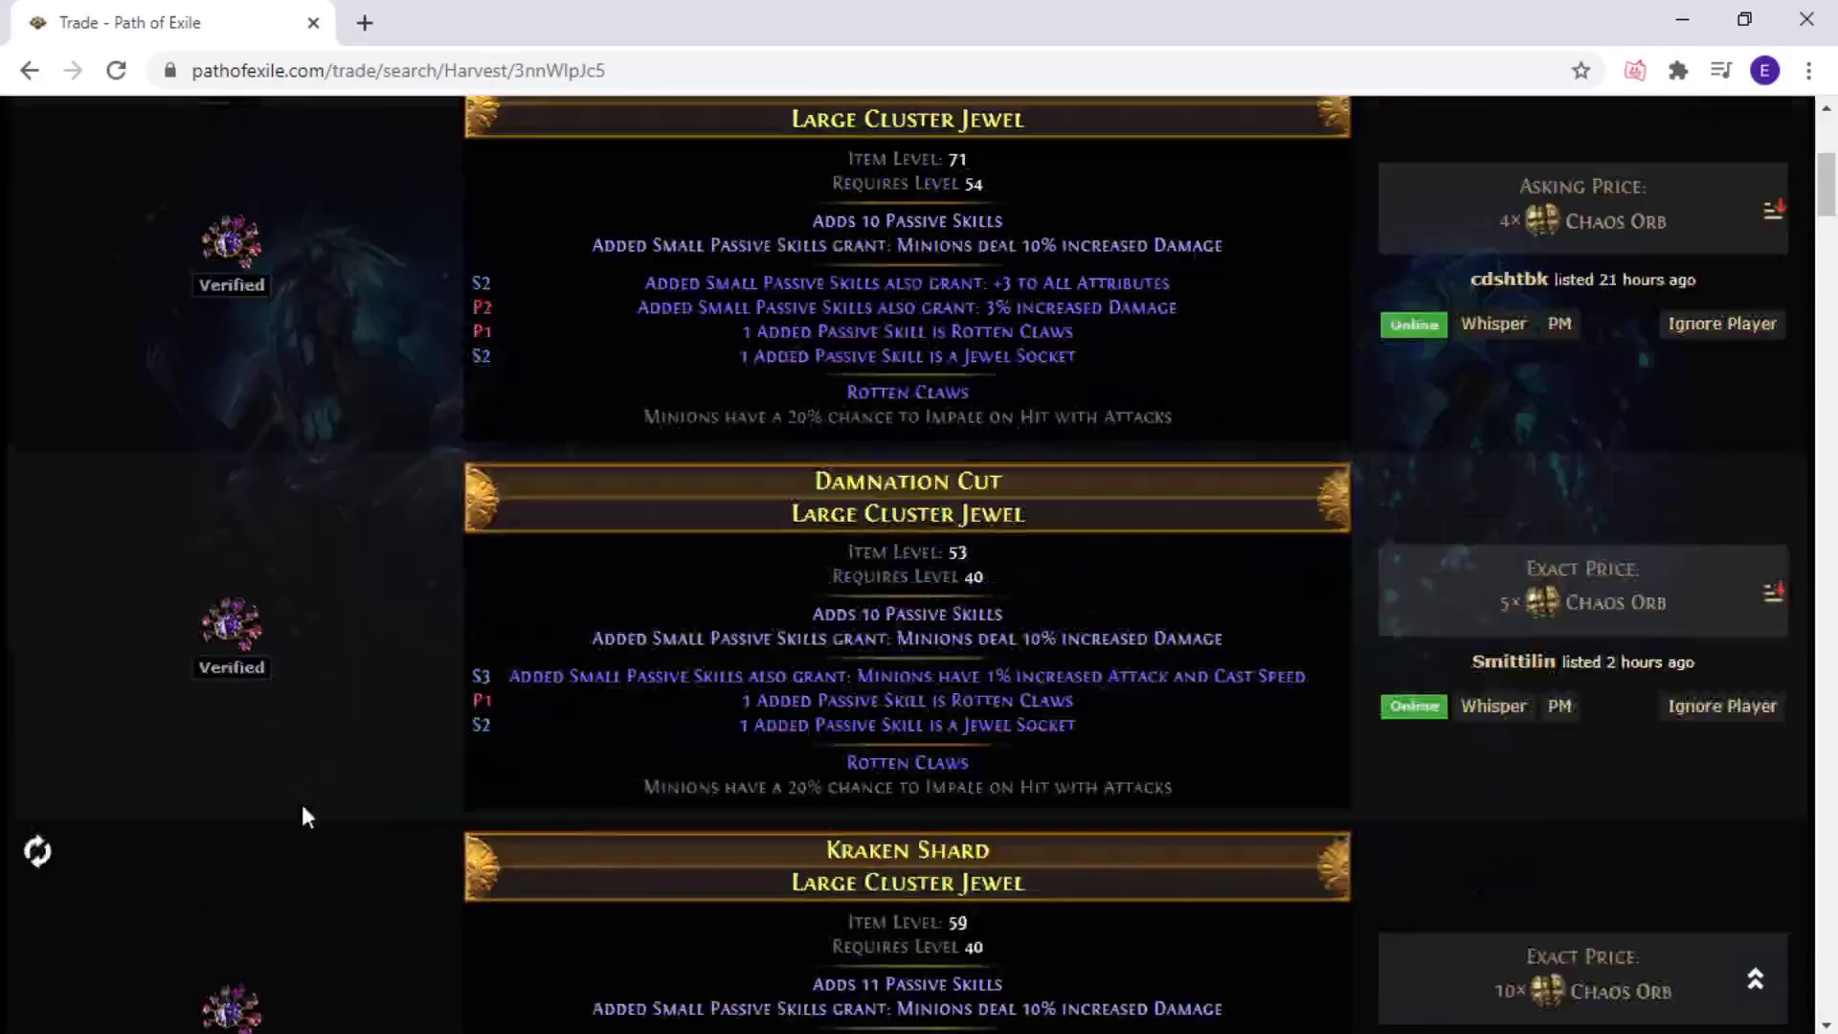
scroll(305, 817, "up", 5)
- Search similar to Phoenix Eye without the attributes and damage filters, added passives 8–8
left_click(89, 935)
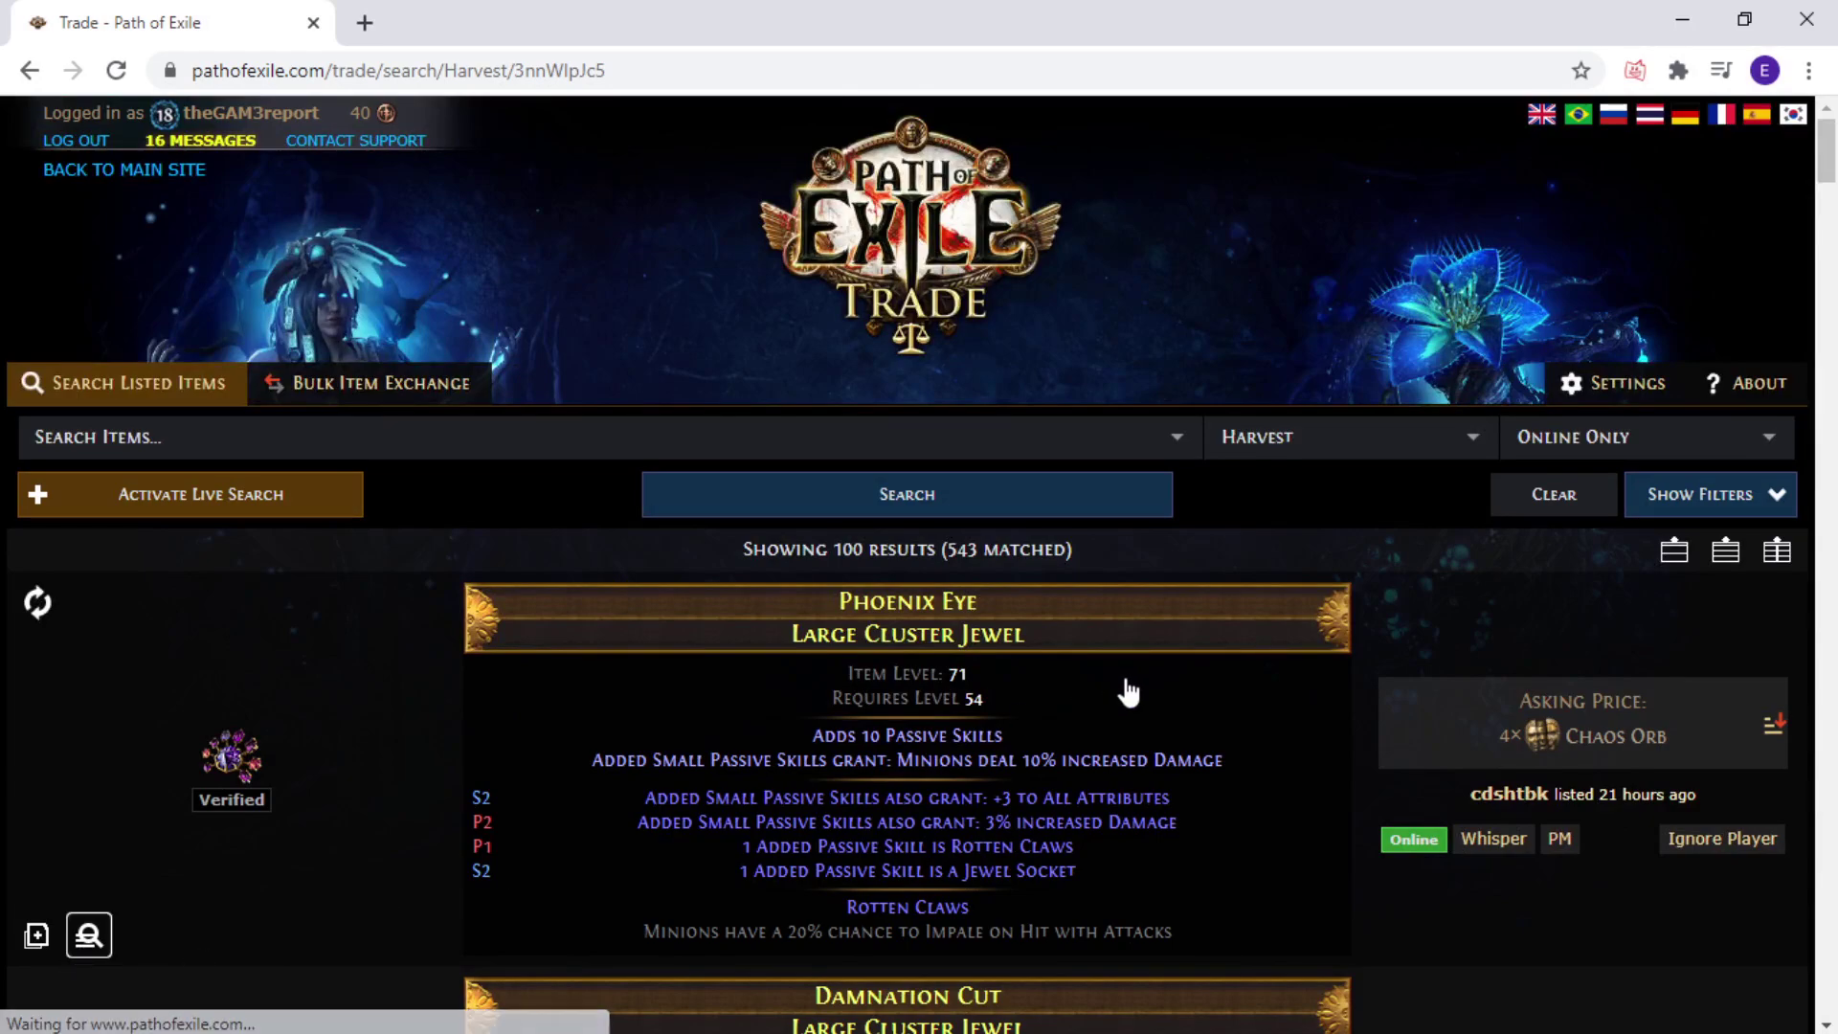
double_click(1768, 534)
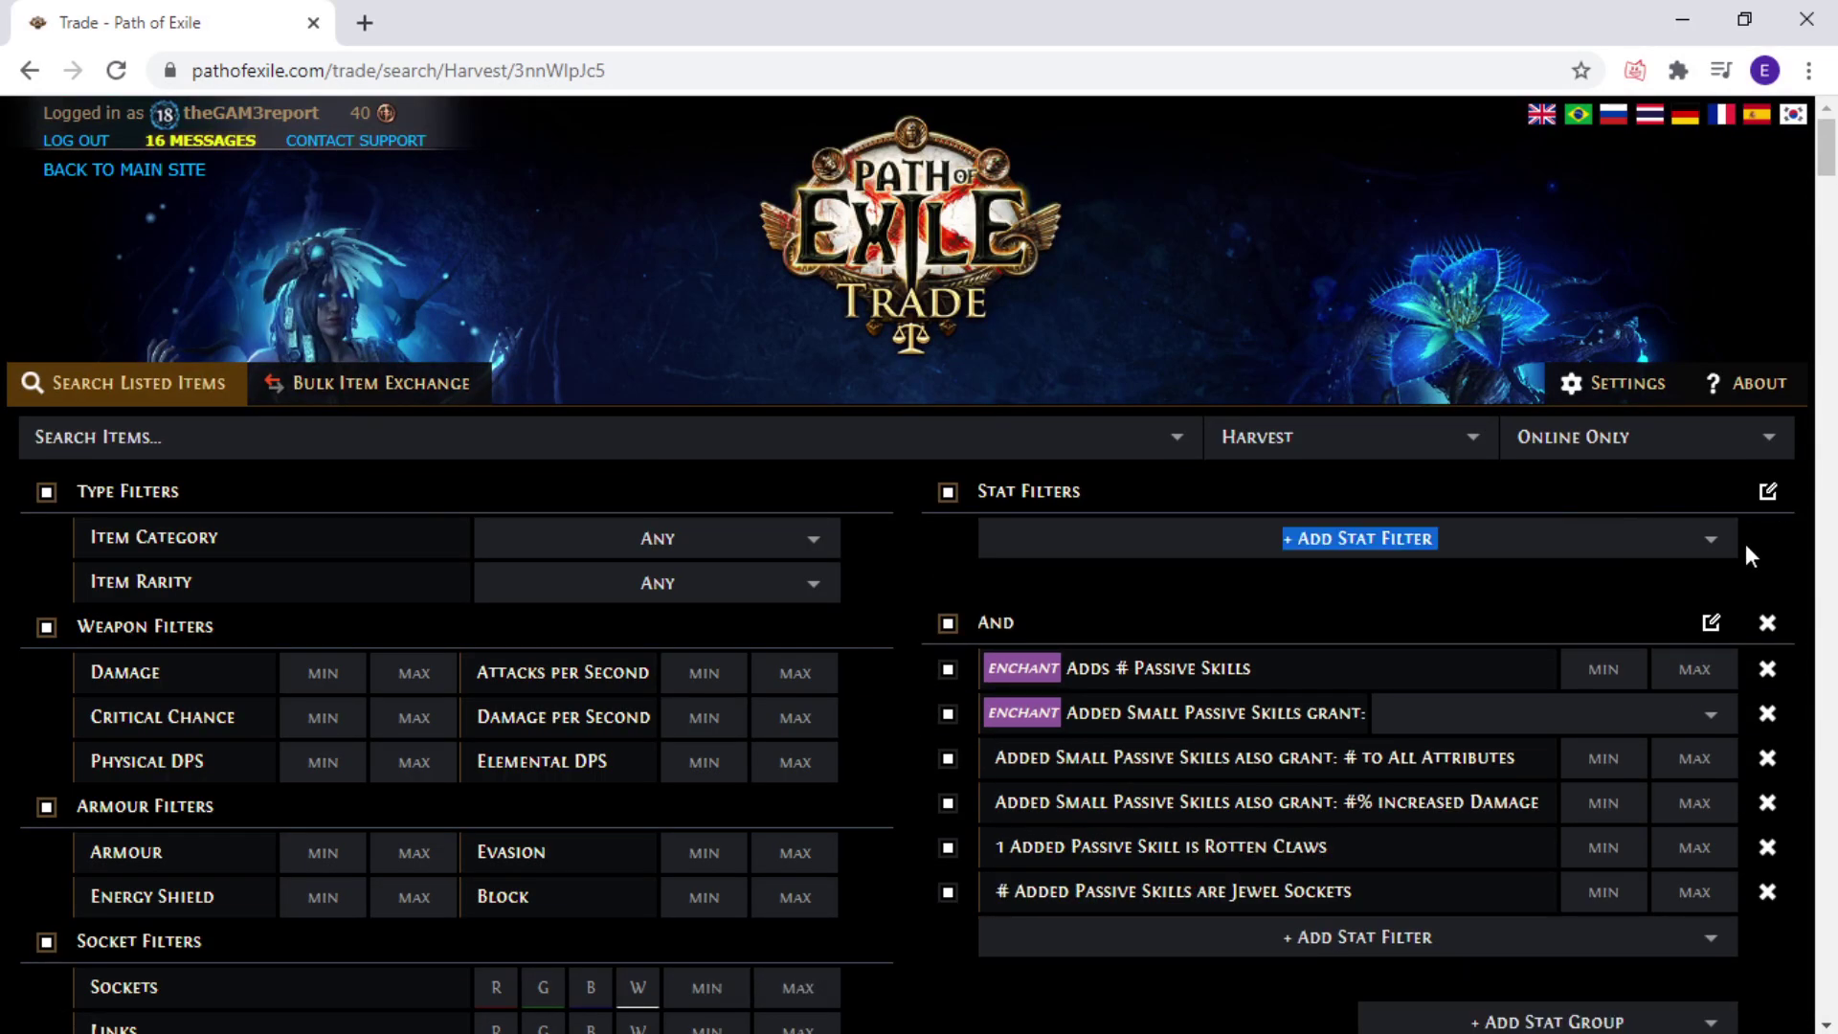
double_click(1768, 758)
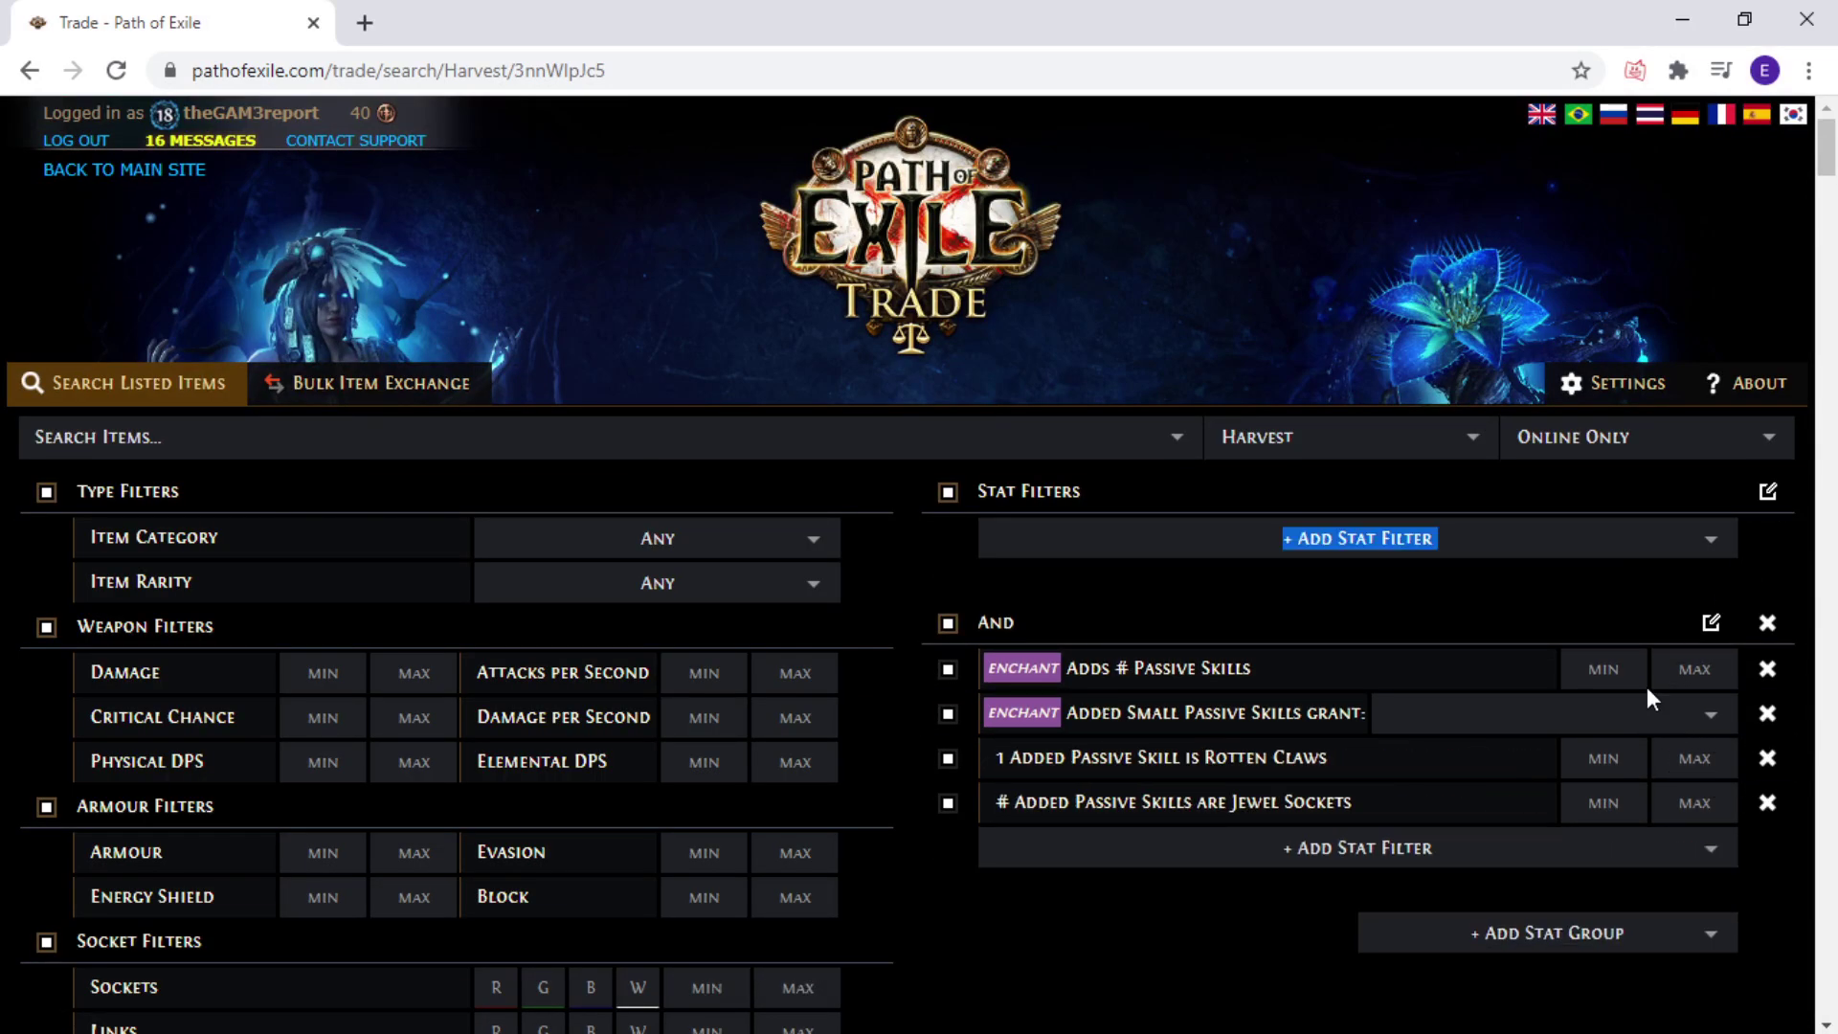
left_click(1613, 670)
type("8")
key("Tab")
type("8")
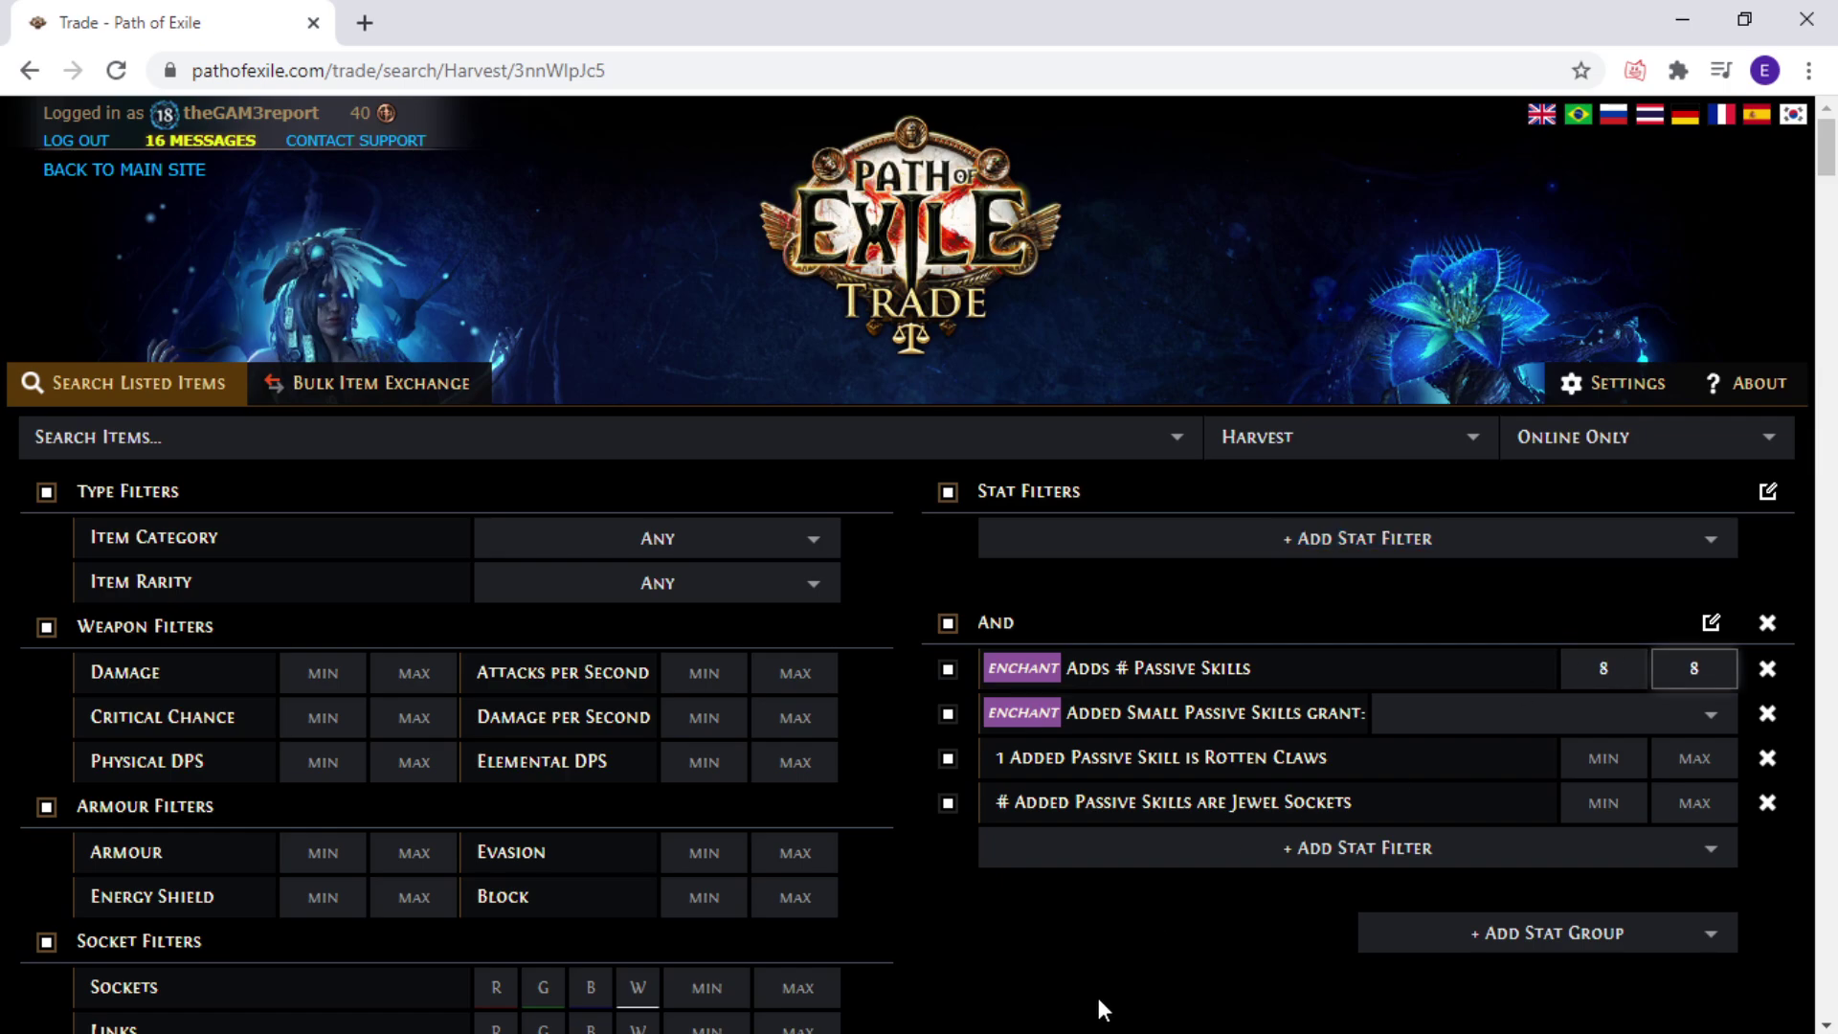
- Rerun the search and browse the 178 results, the cheapest at 60 chaos
scroll(1101, 957, "down", 10)
scroll(1101, 958, "down", 4)
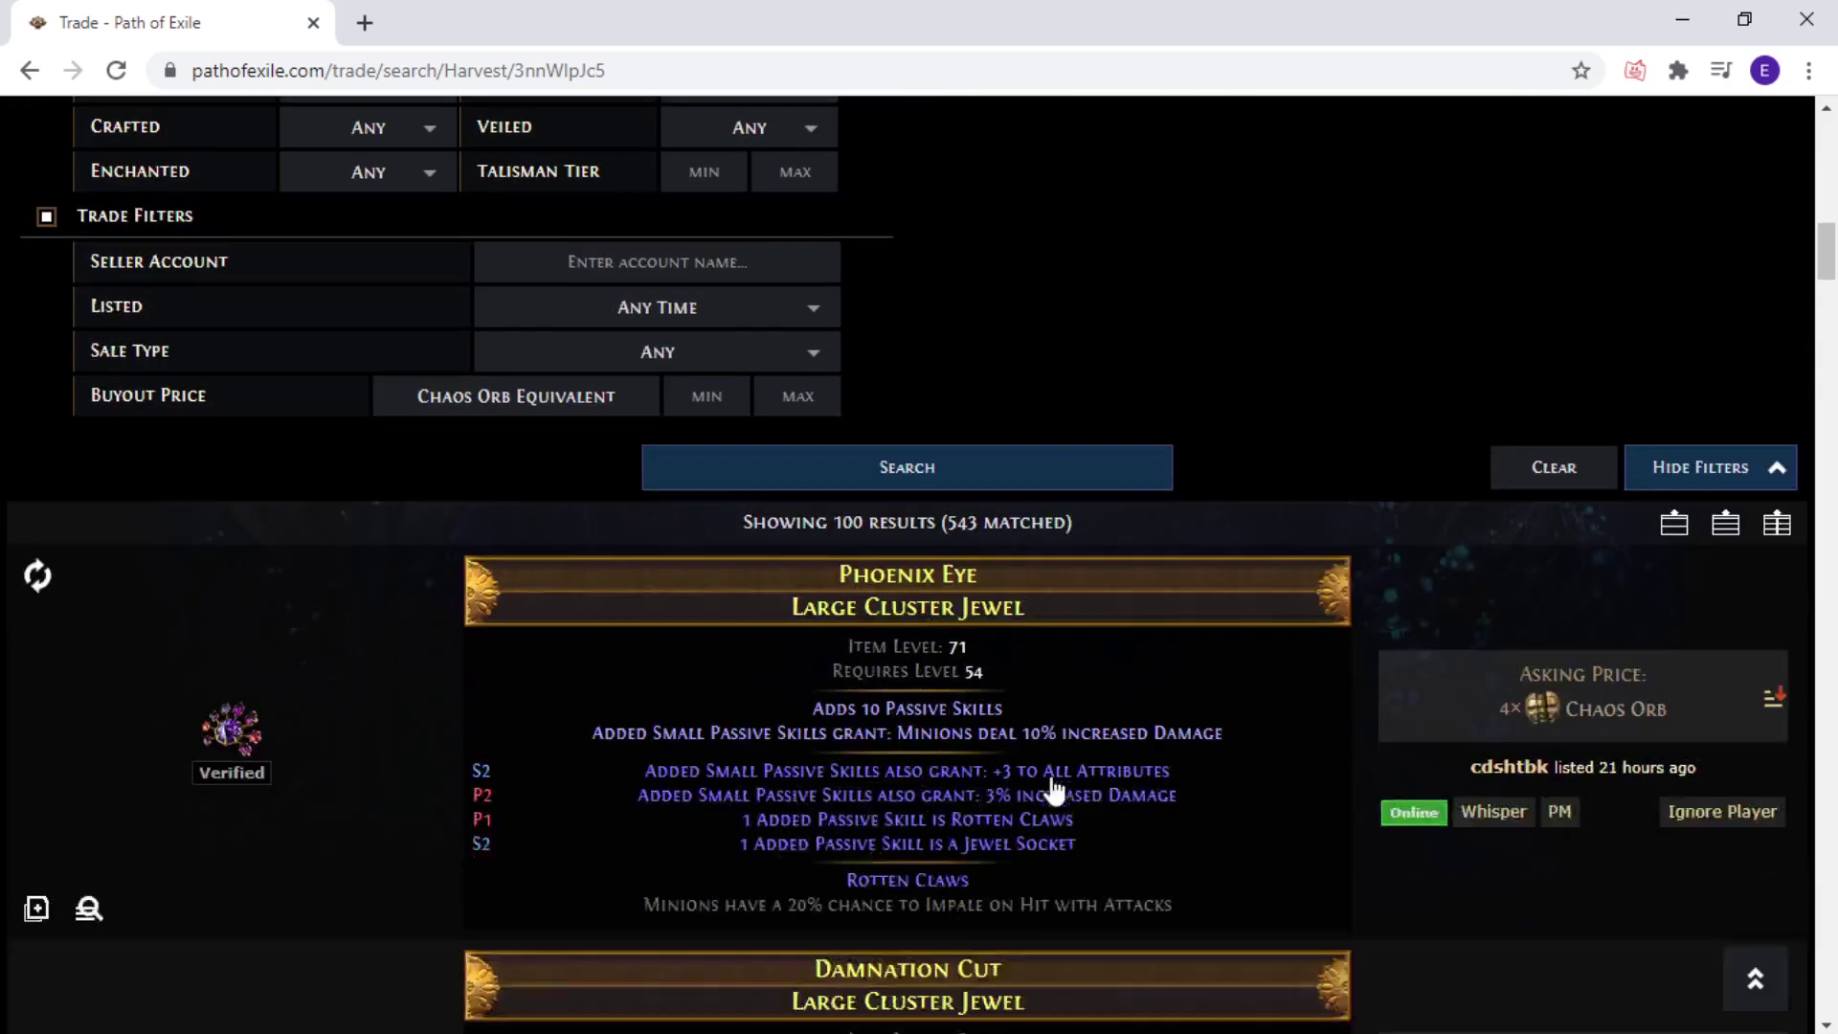
left_click(956, 490)
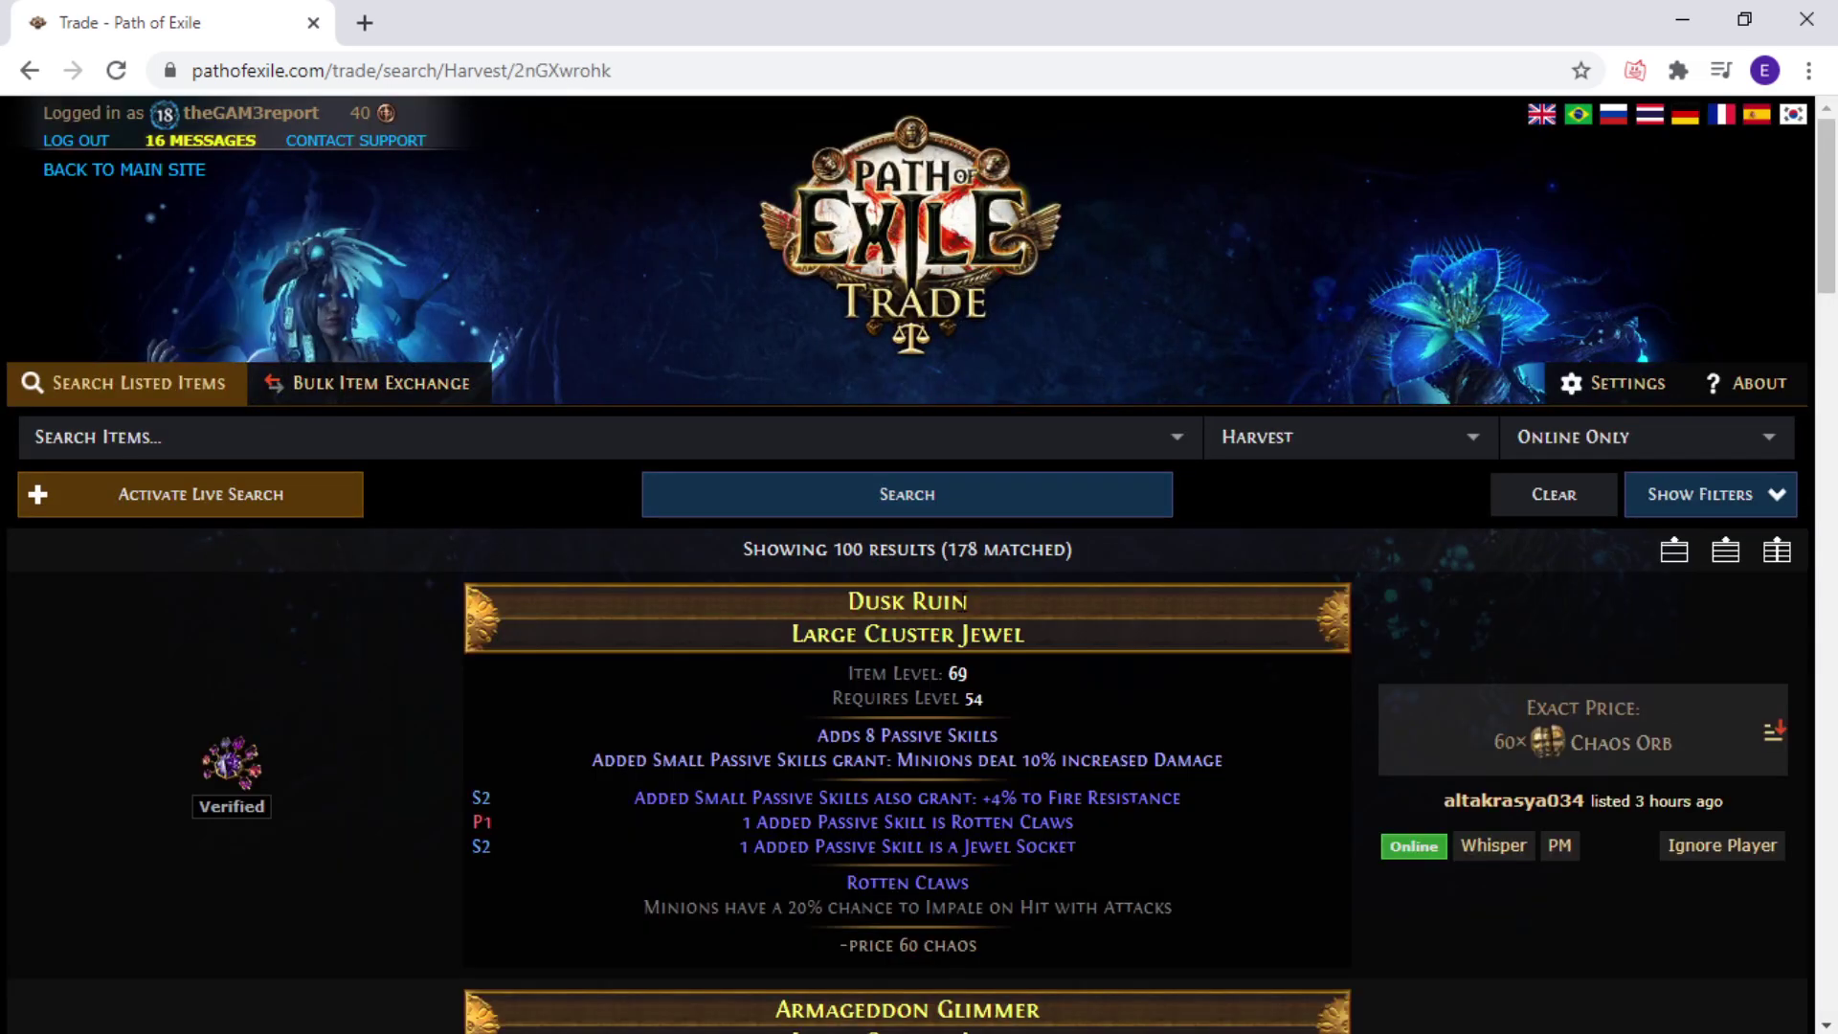
scroll(948, 609, "down", 20)
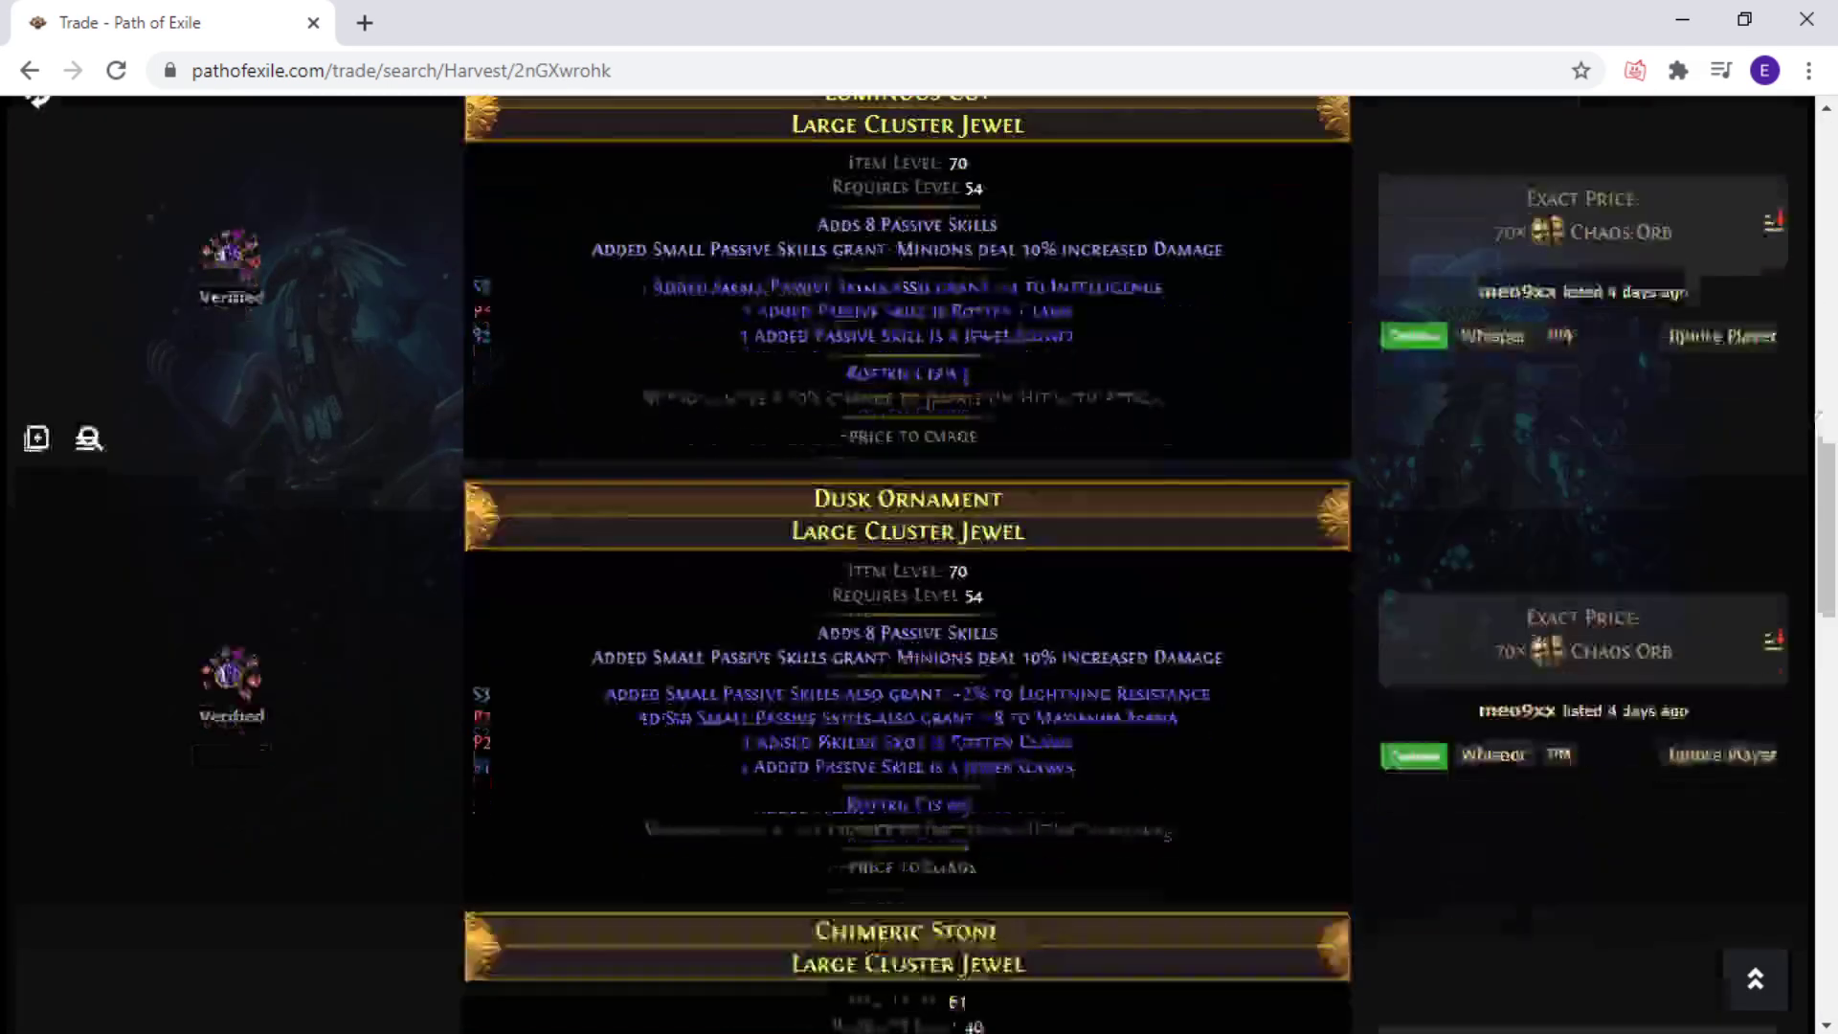
scroll(953, 670, "down", 15)
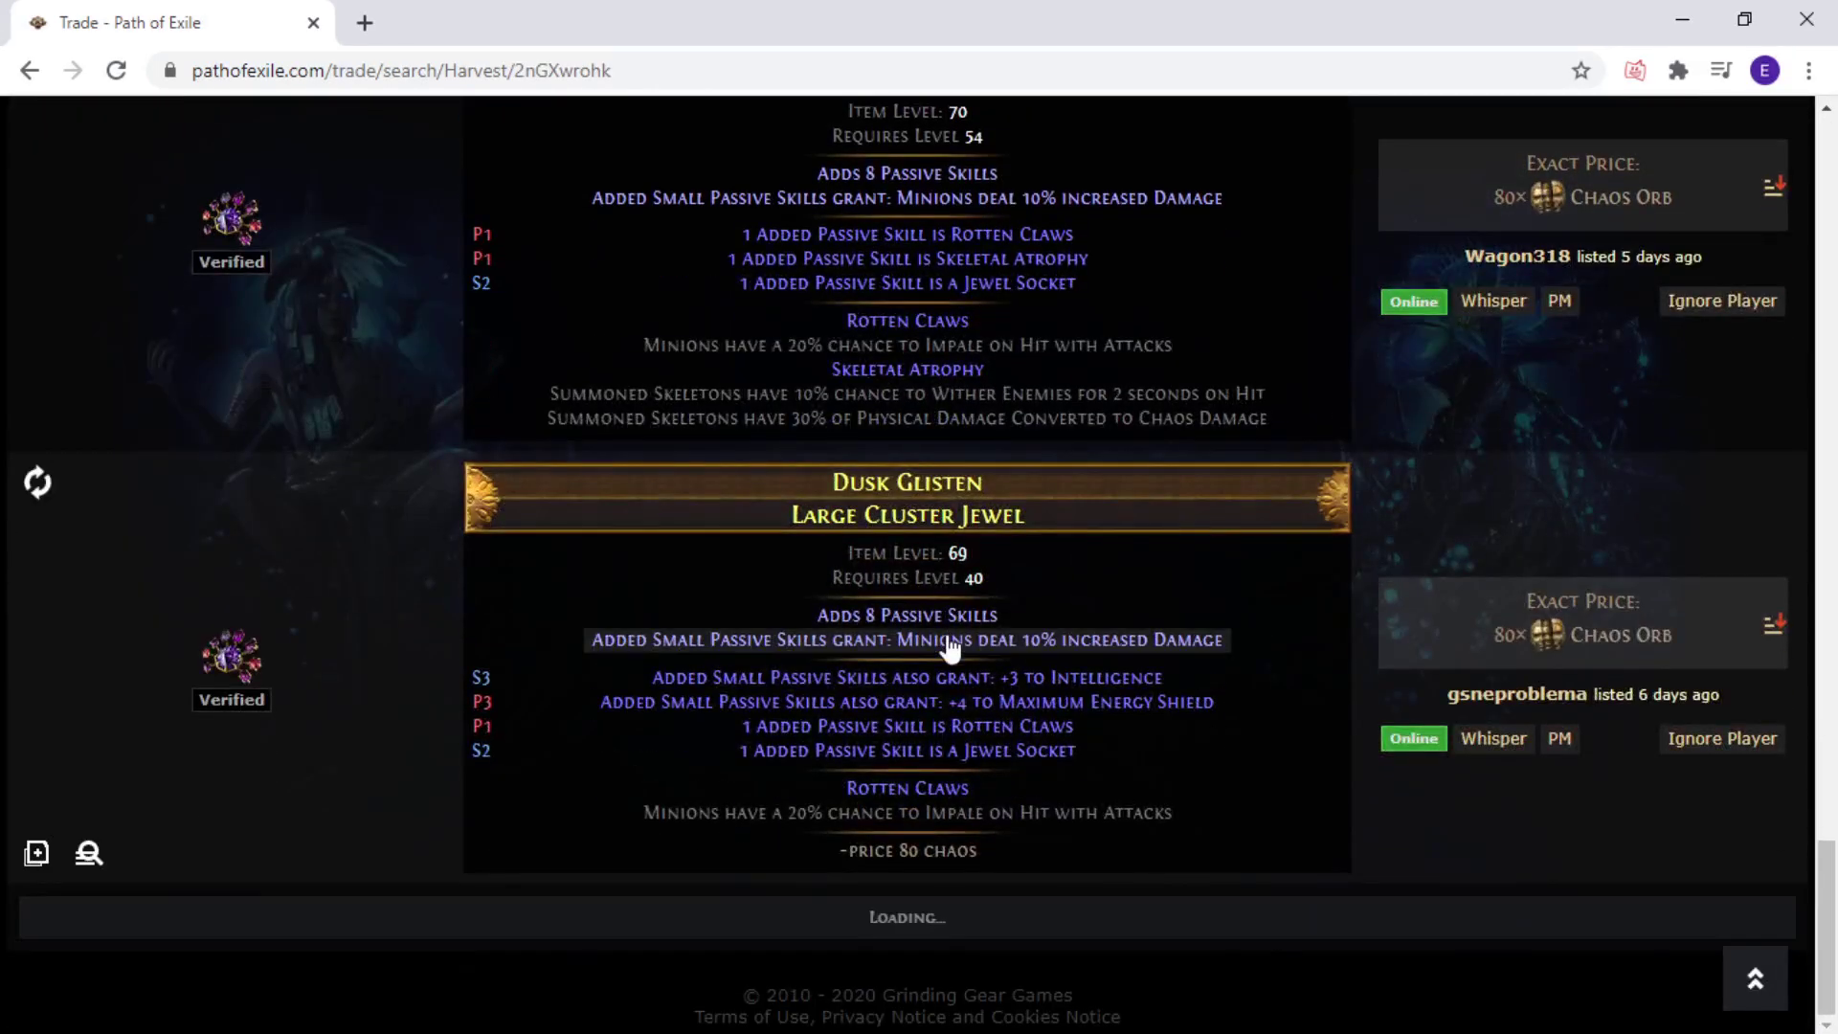
scroll(958, 708, "up", 20)
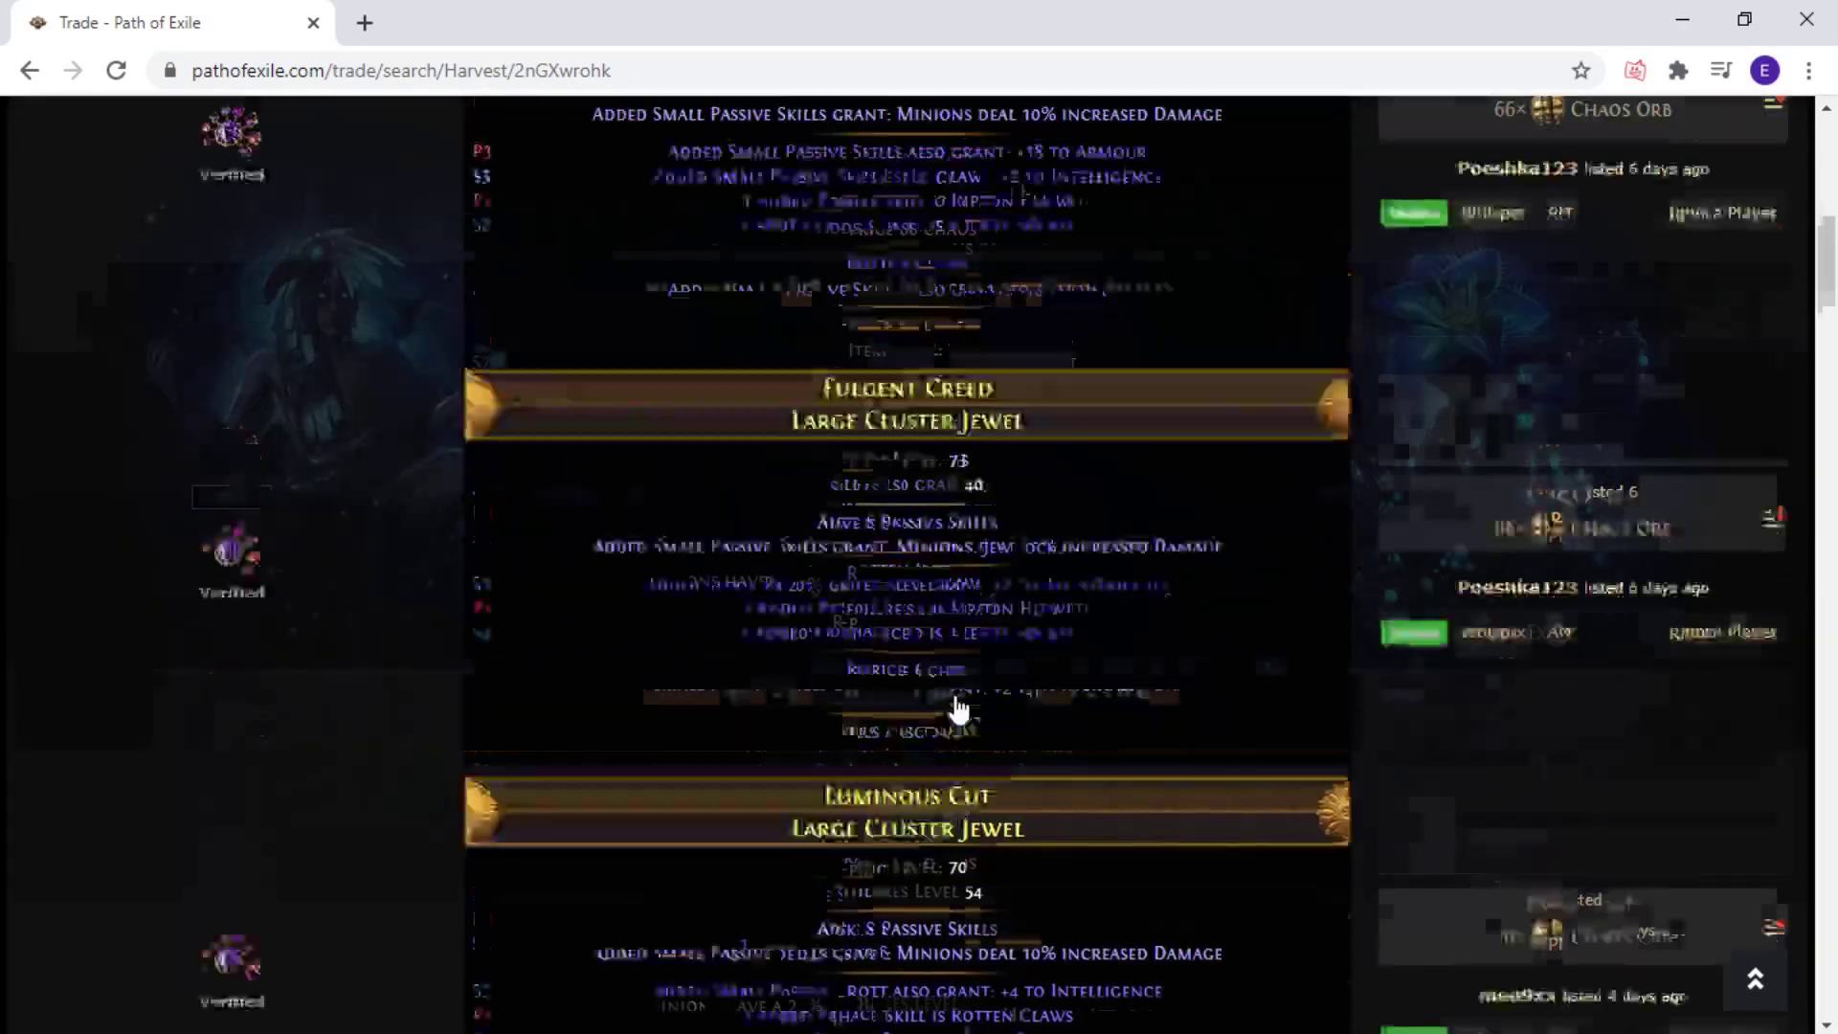
scroll(958, 709, "up", 2)
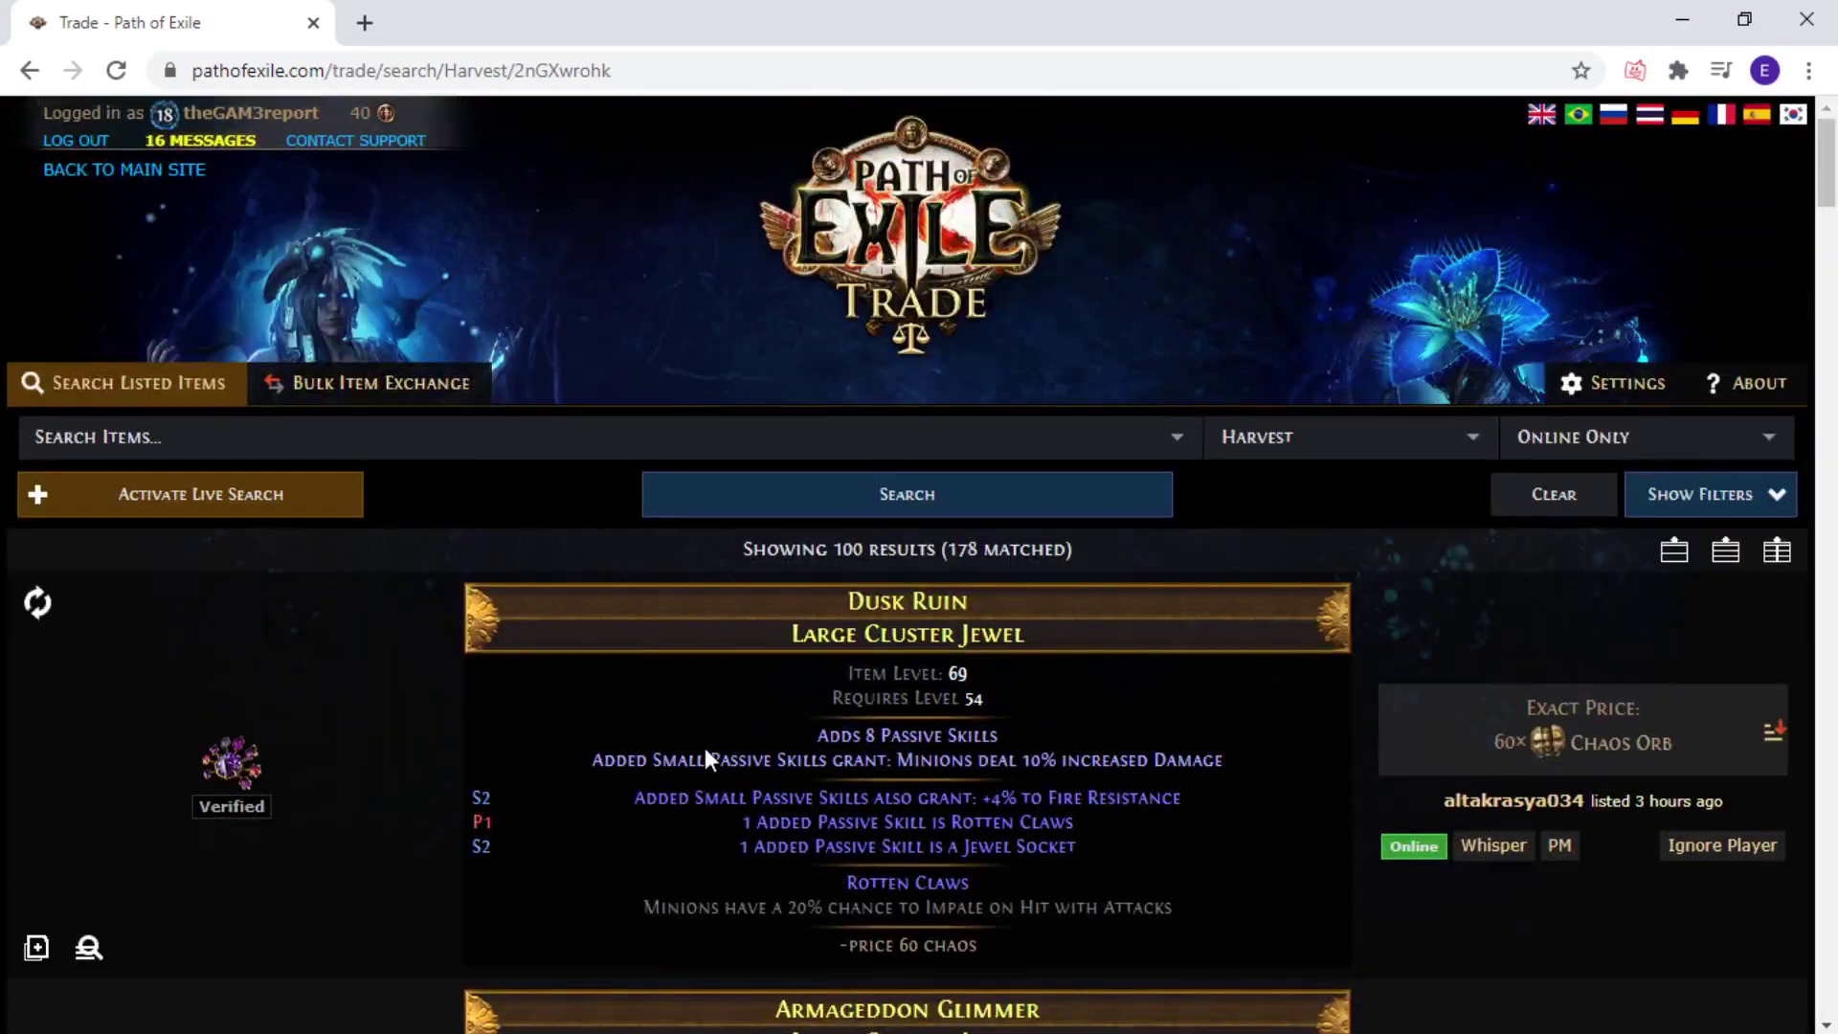
- Copy the Dusk Ruin jewel from the trade site and paste it into the build's items
left_click(36, 948)
key("alt+Tab")
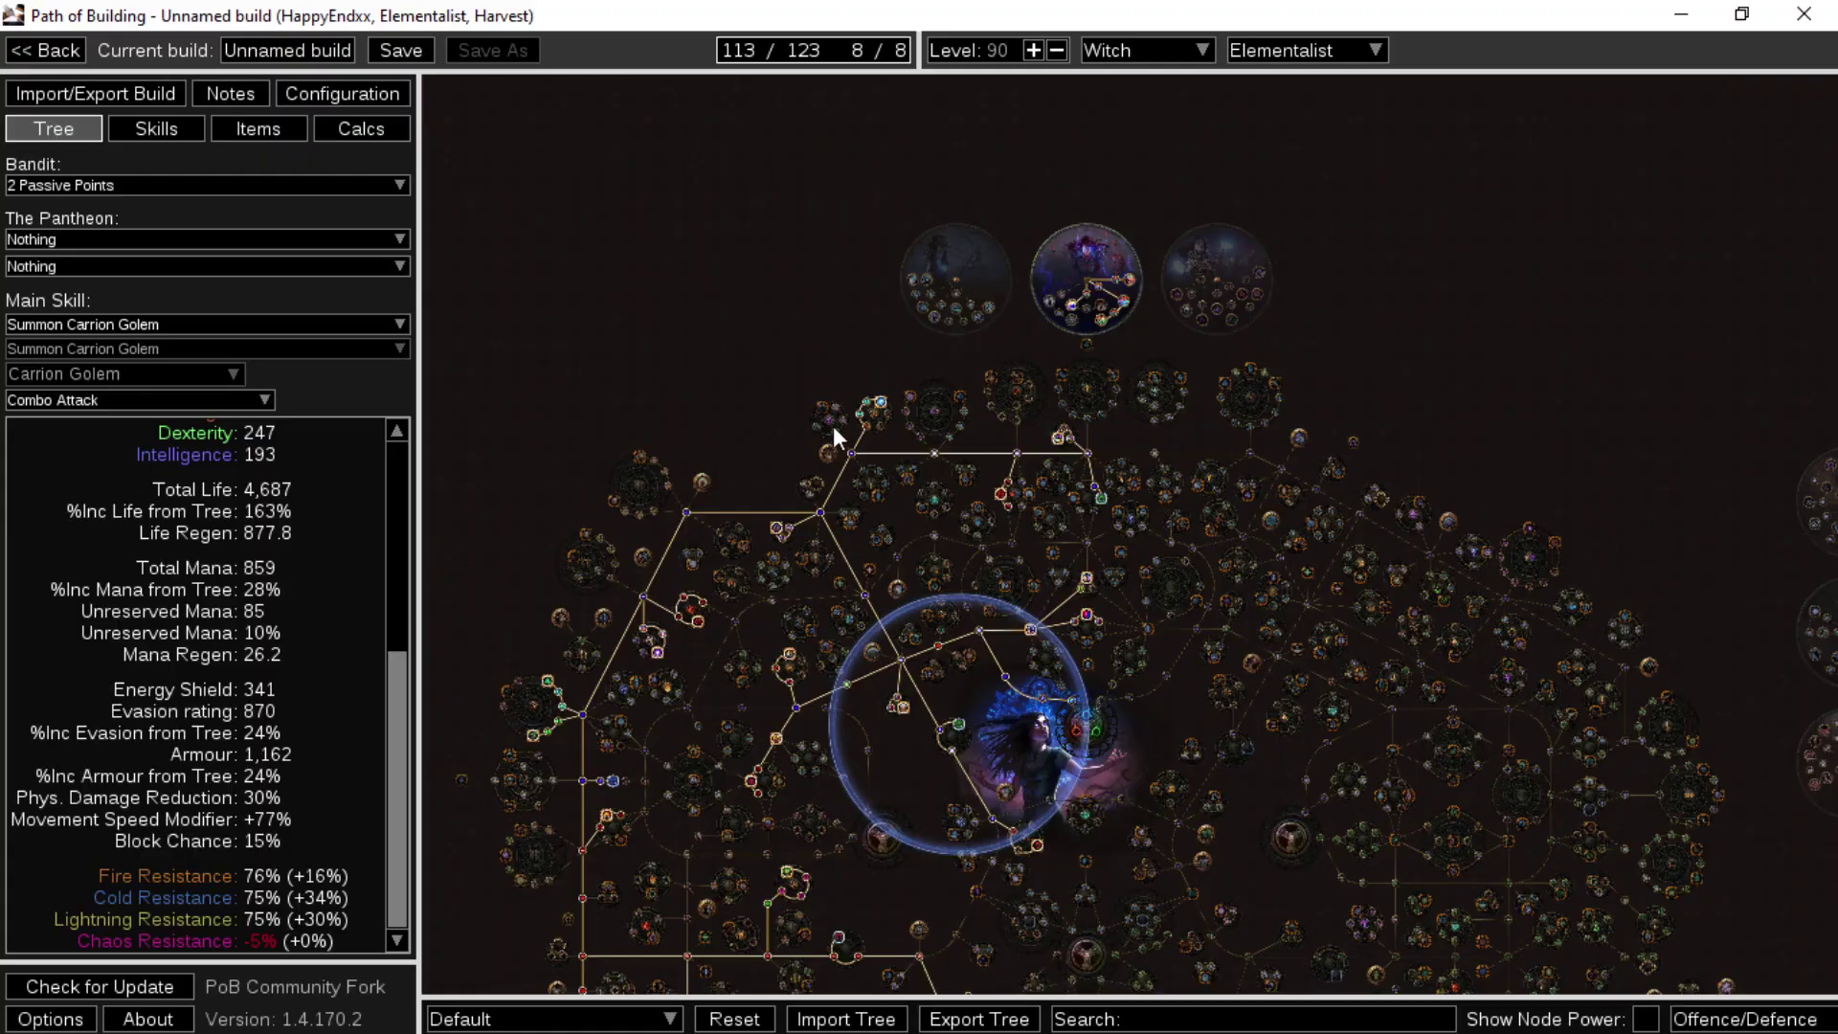
left_click(258, 129)
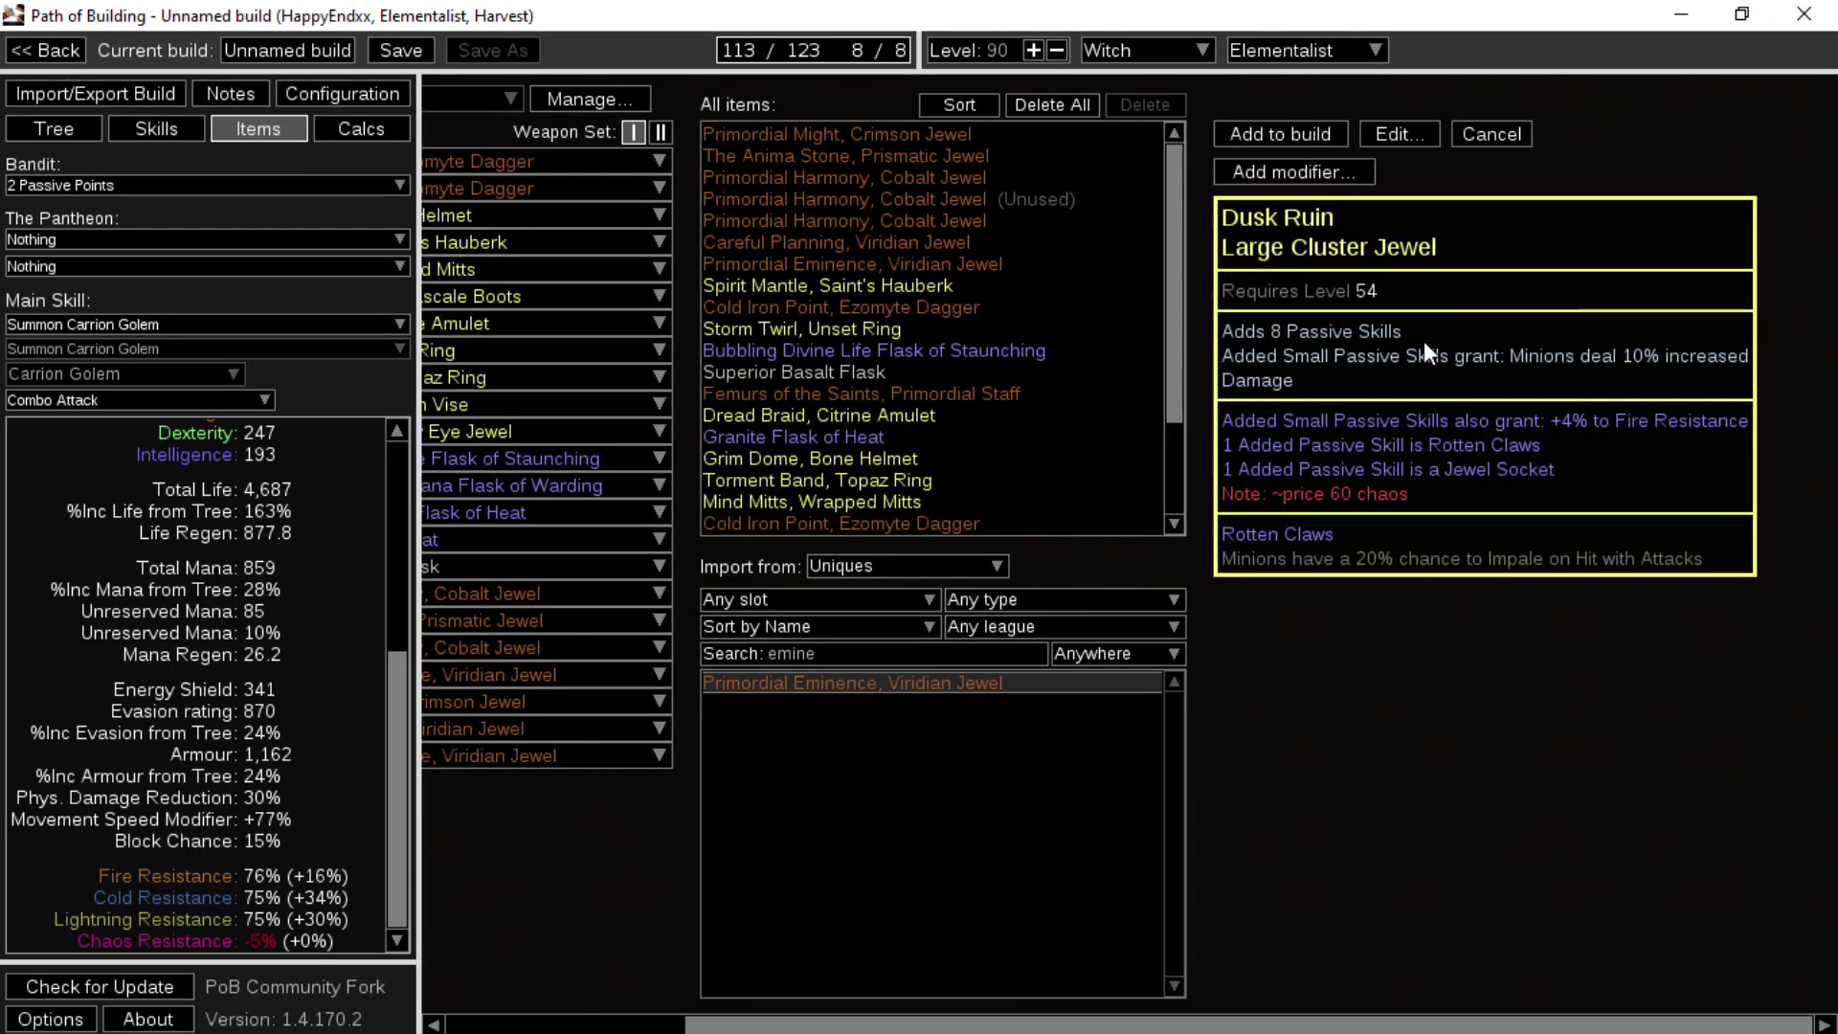
key("ctrl+v")
left_click(1296, 142)
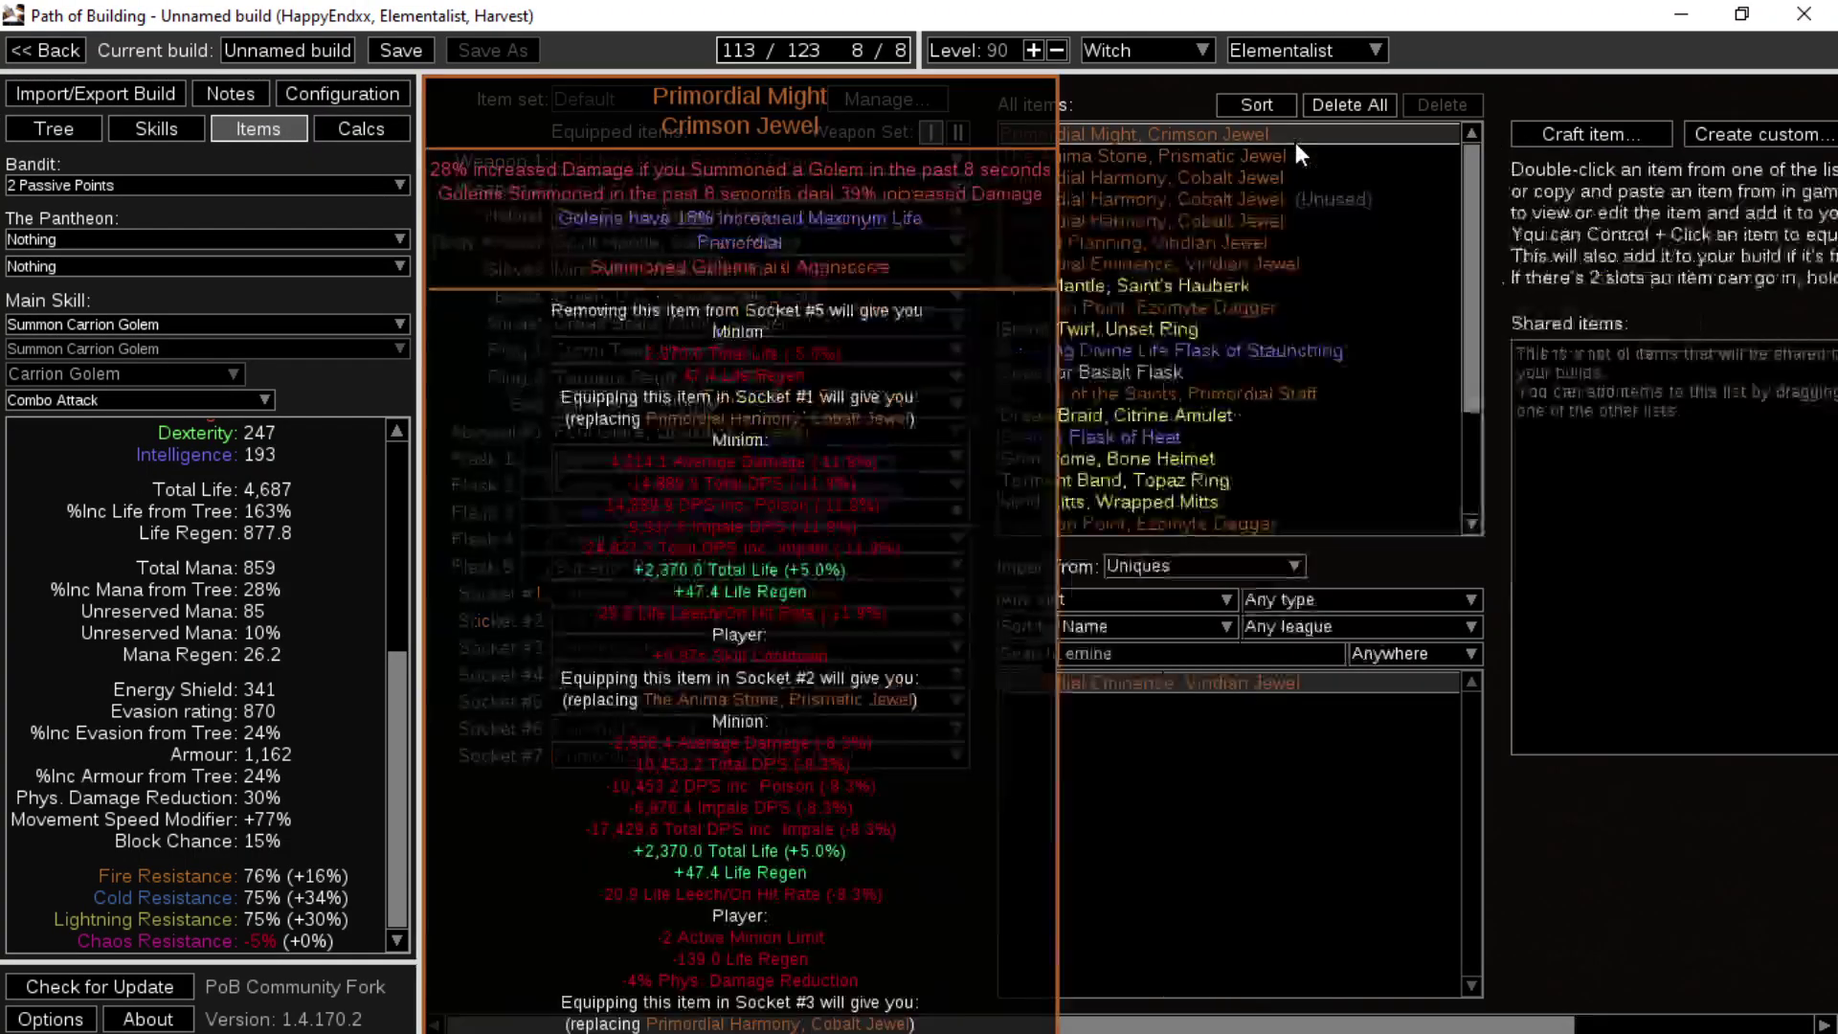
- Deallocate the Dexterity node and its dependents, then allocate the Large Jewel Socket
scroll(377, 814, "up", 5)
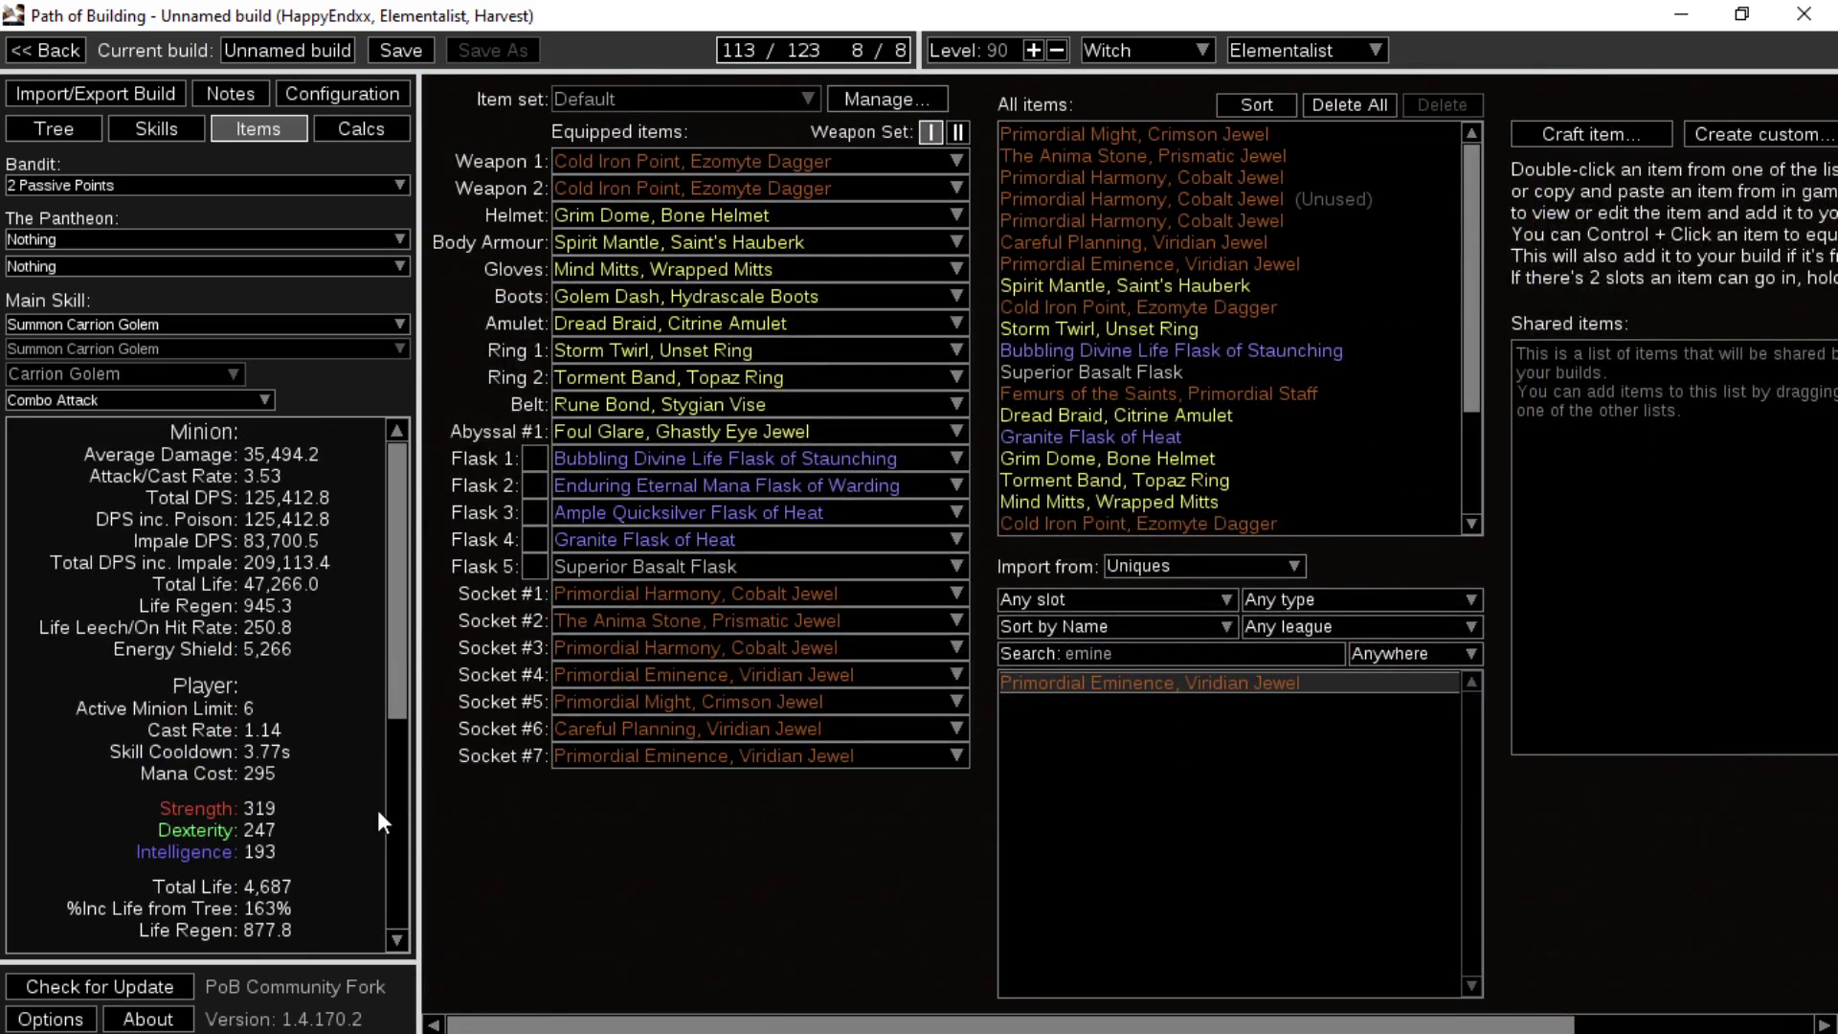
left_click(67, 130)
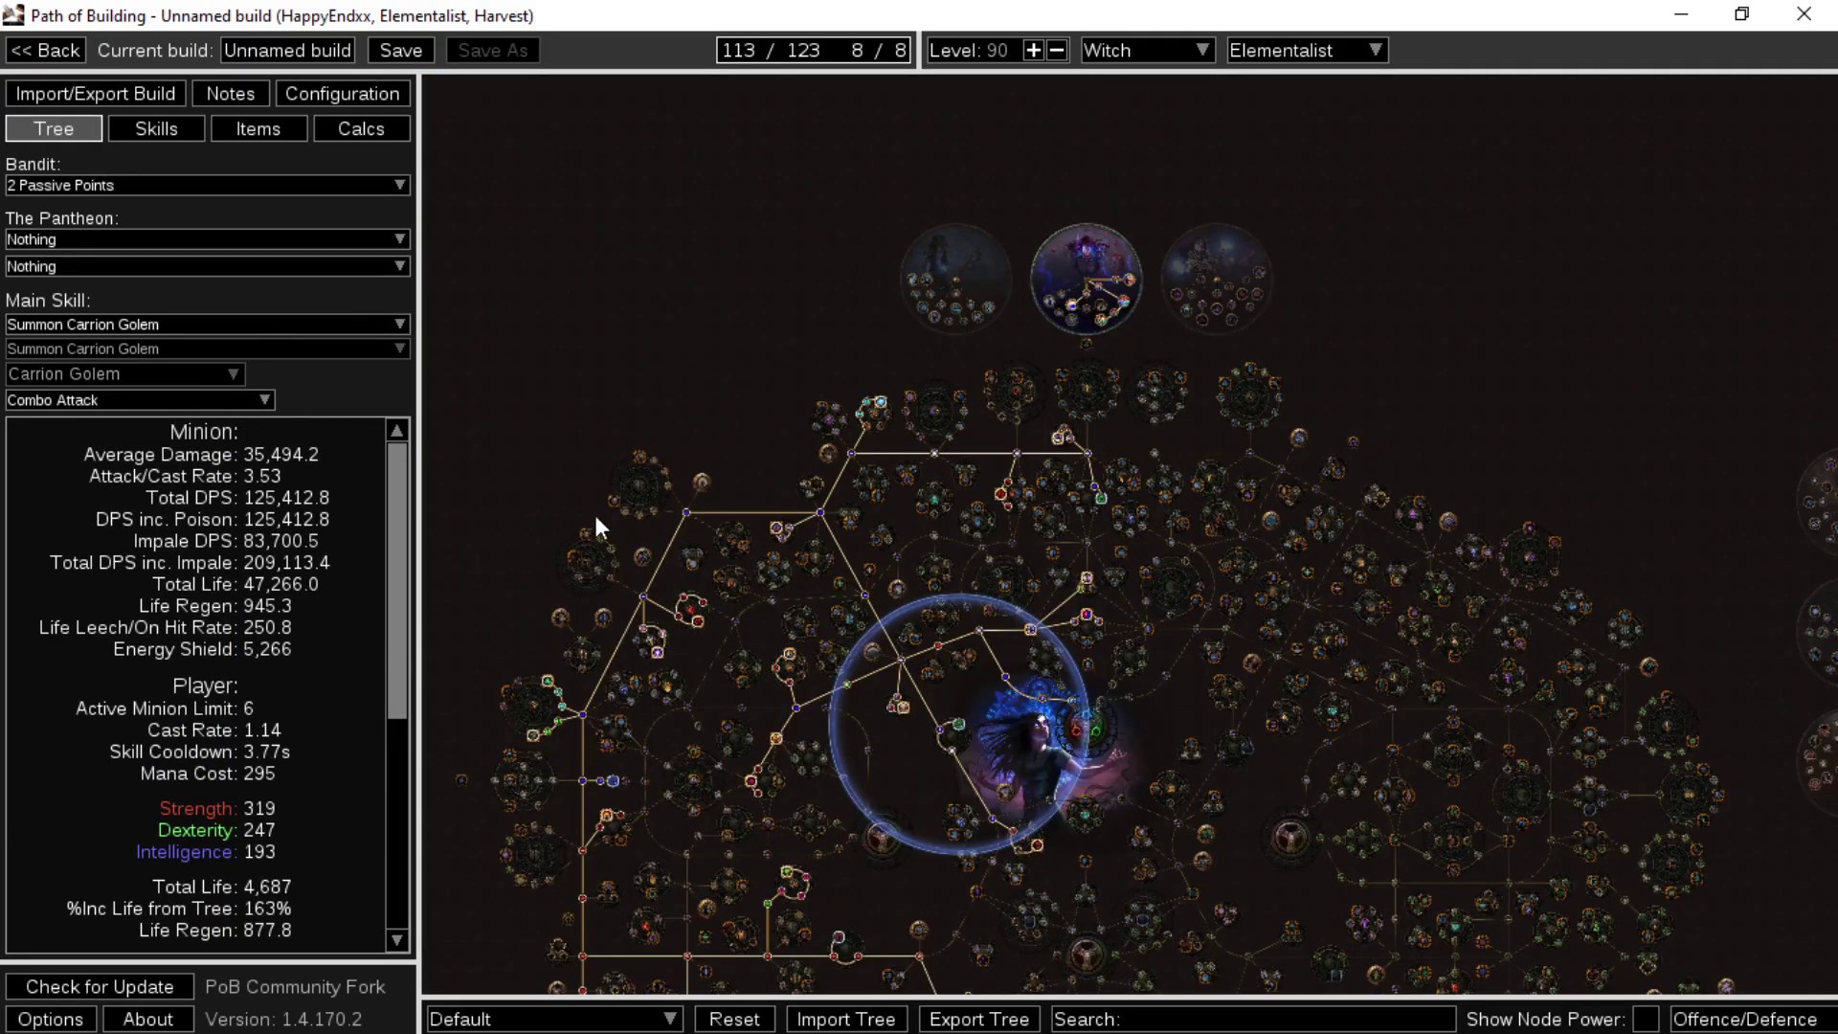
left_click_drag(917, 738, 928, 663)
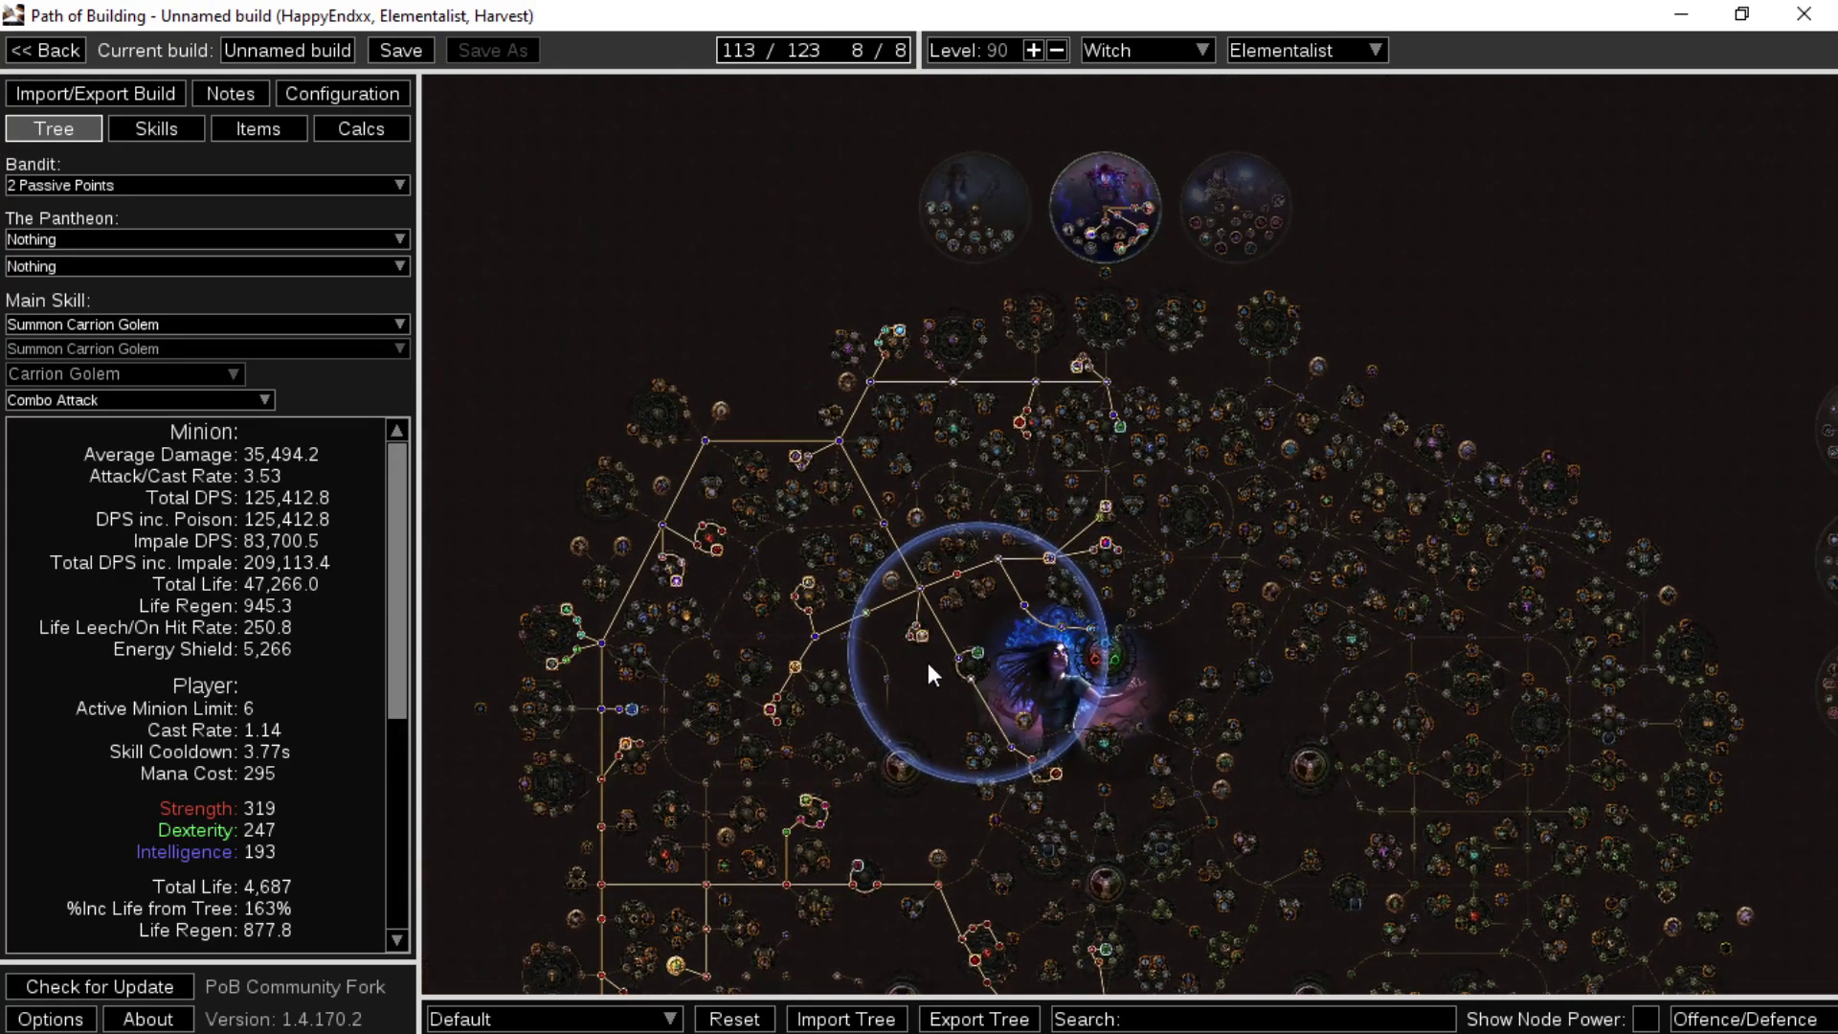
scroll(837, 666, "up", 2)
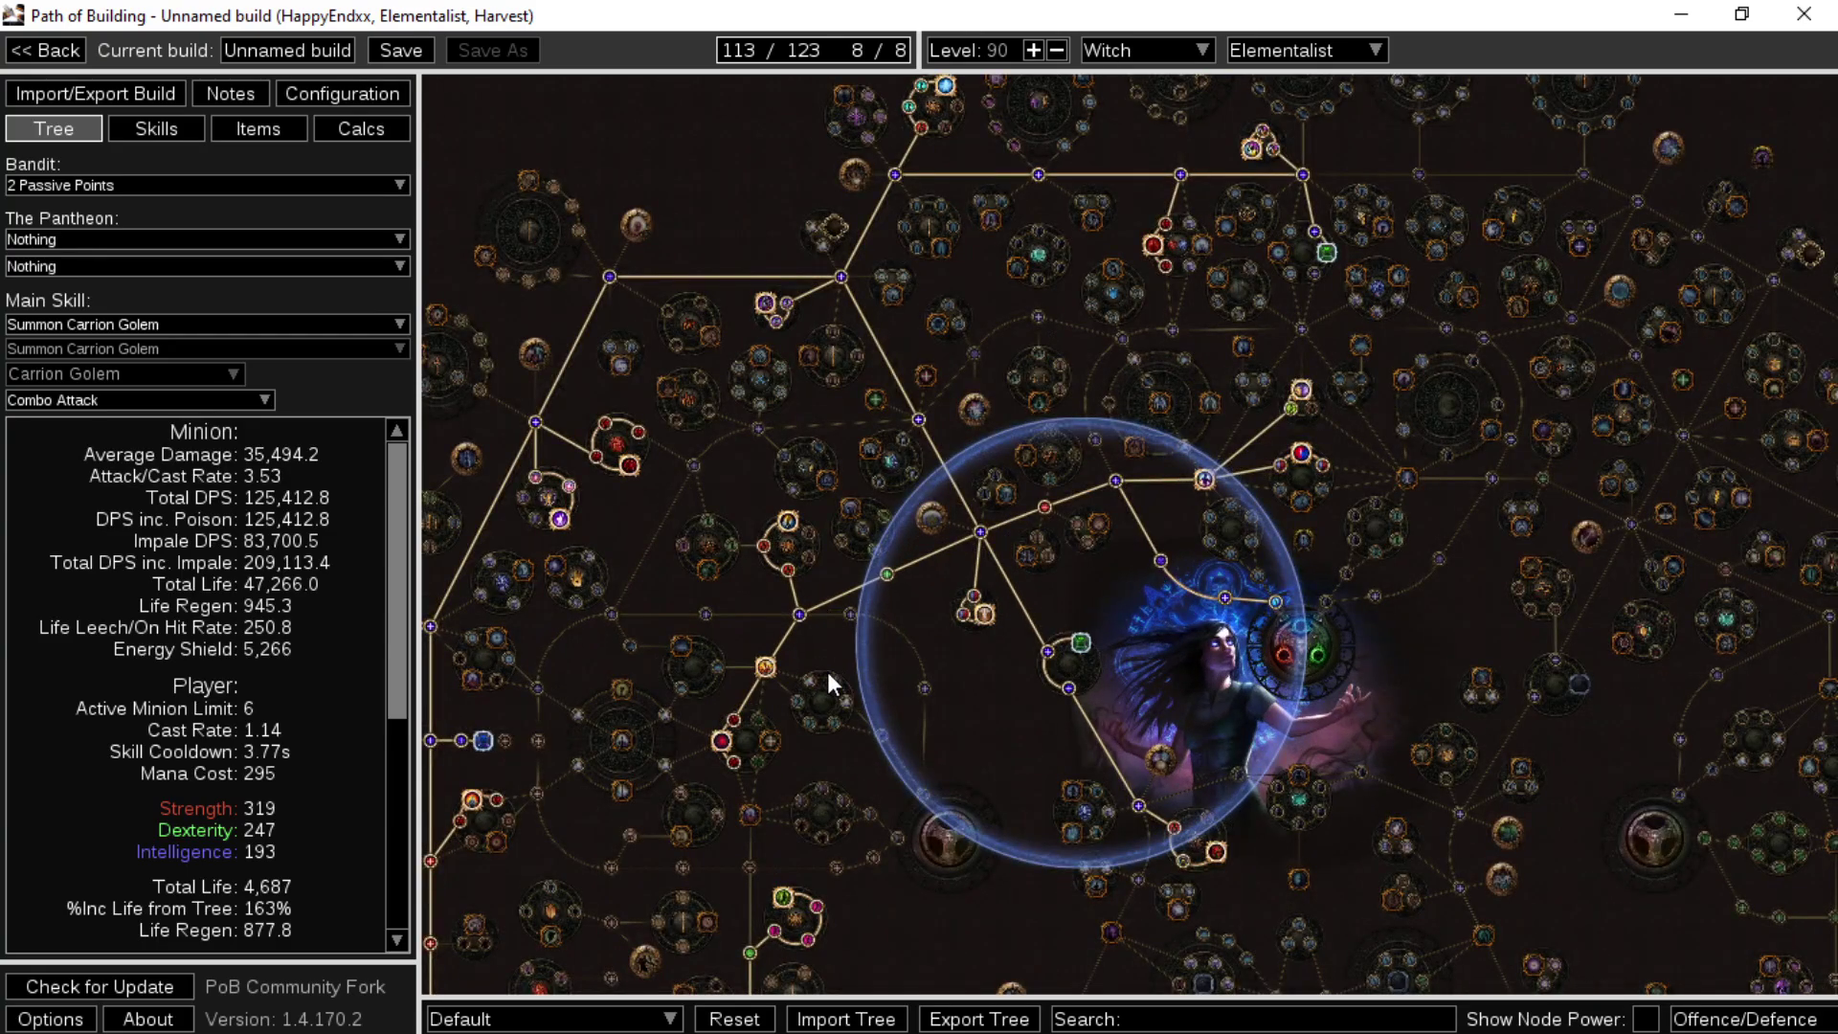
left_click(881, 571)
left_click_drag(812, 603, 879, 912)
left_click(911, 538)
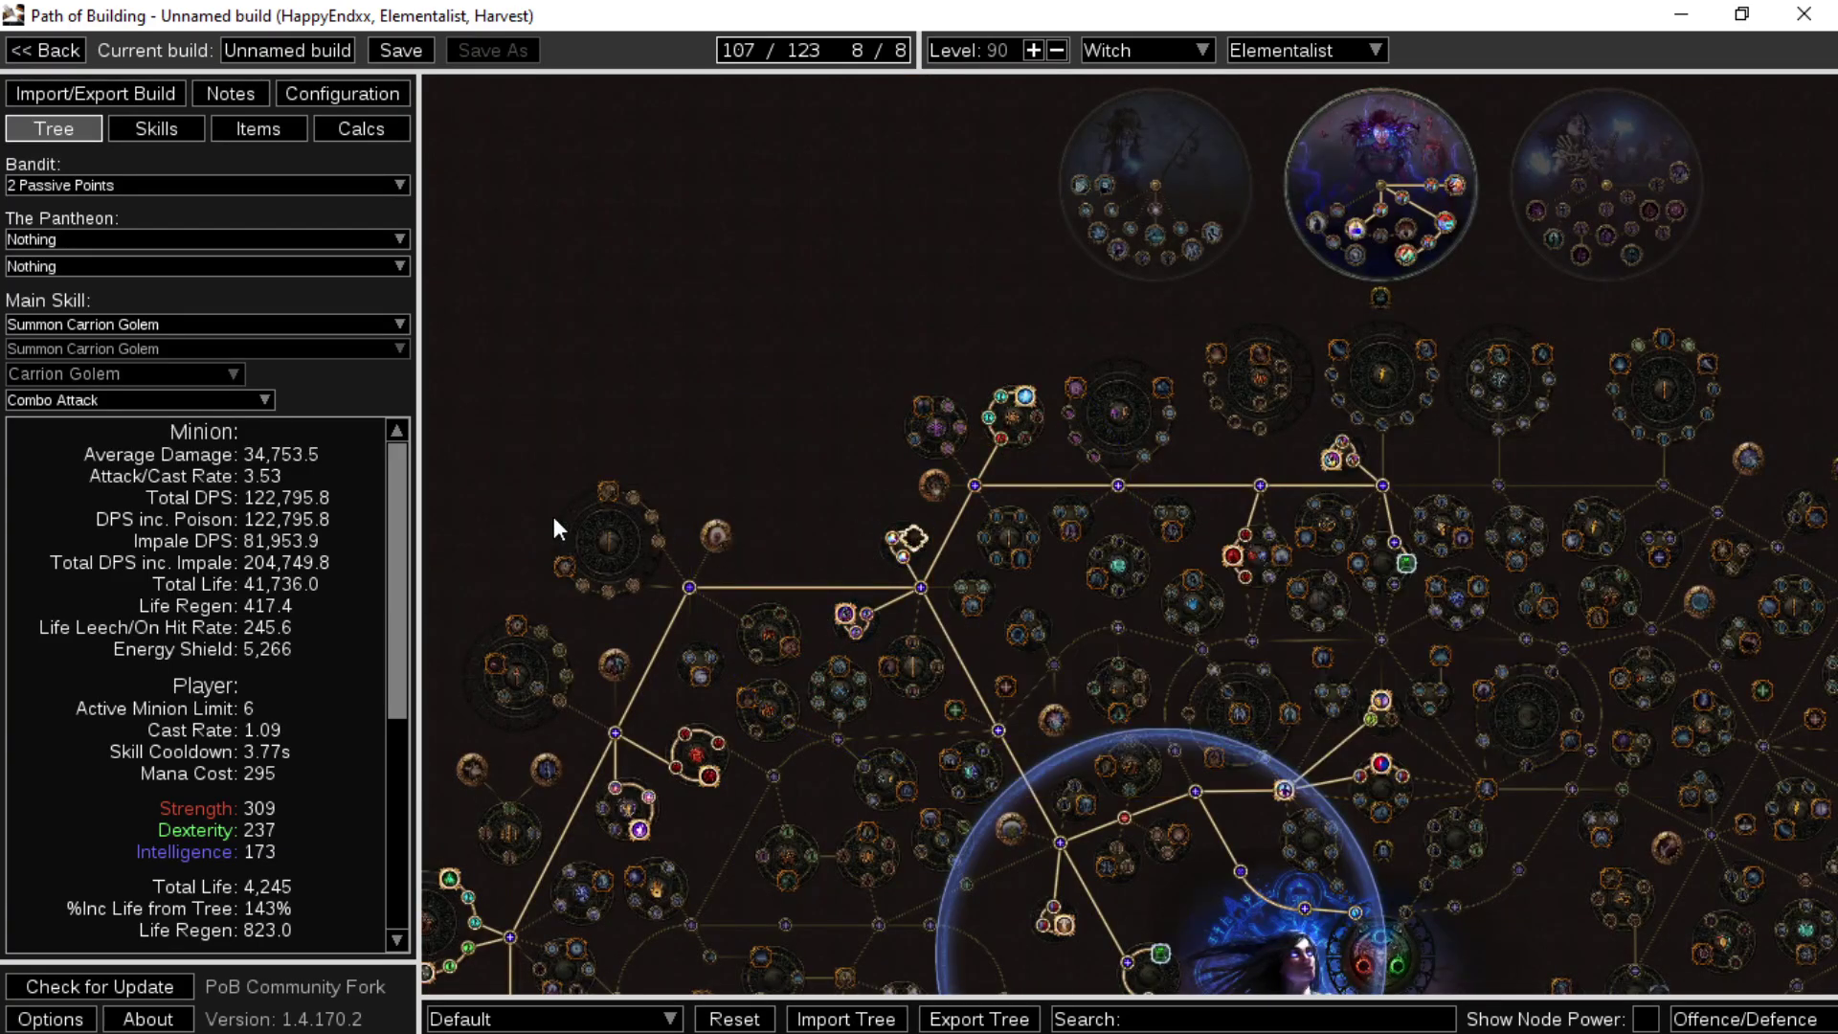
- Put the Dusk Ruin cluster jewel in Socket #1
left_click(274, 124)
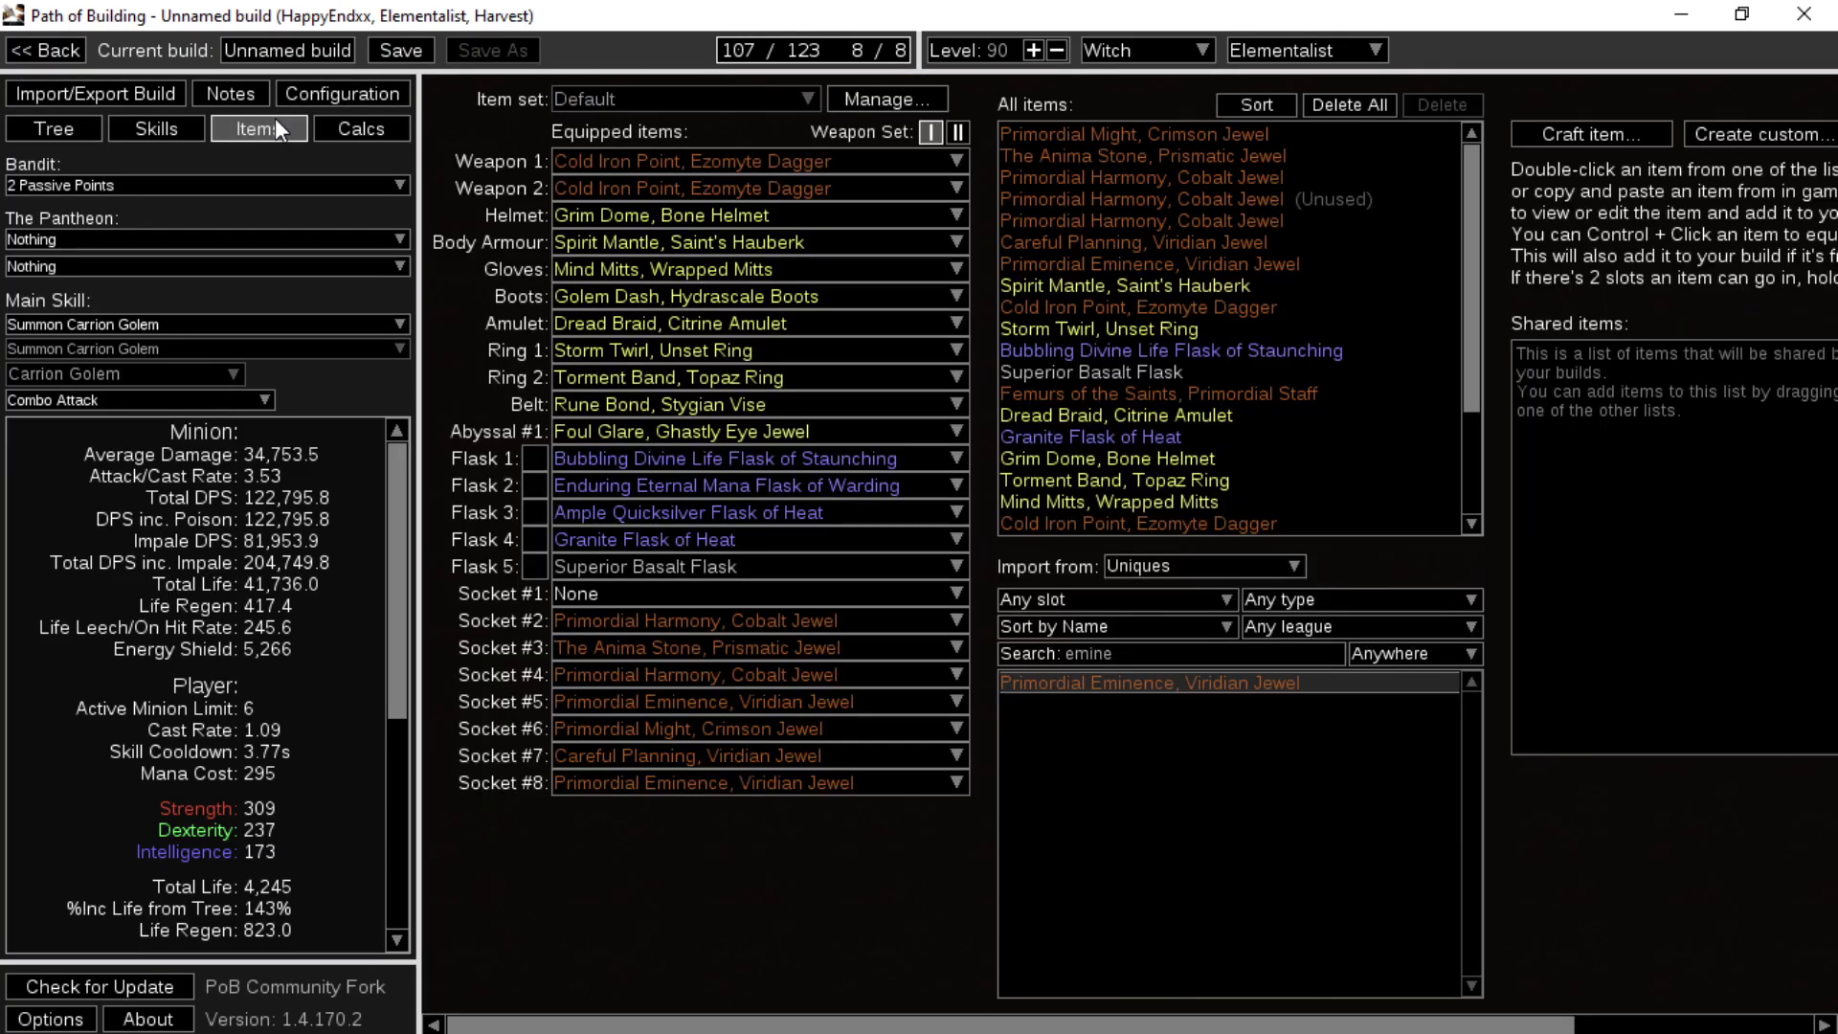
left_click(640, 586)
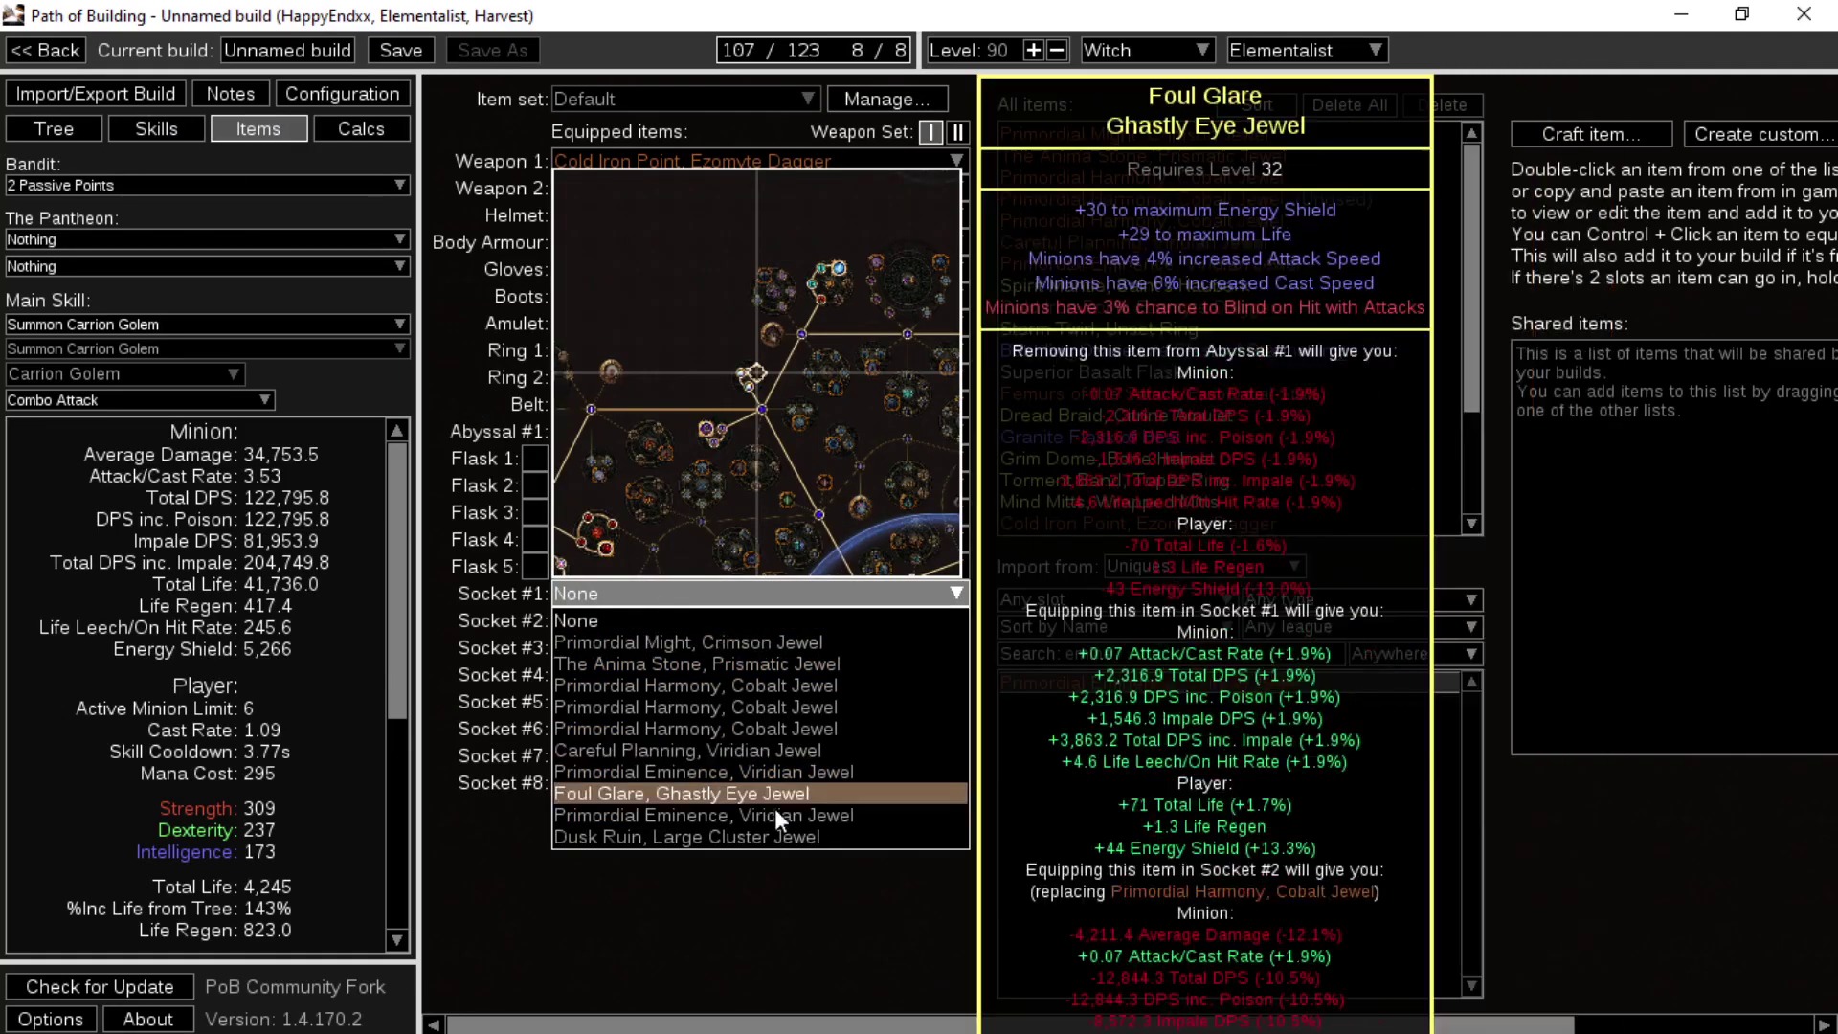
left_click(773, 832)
- Allocate the Medium Jewel Socket path and a Life node, reaching 130,646.9 minion DPS
left_click(77, 130)
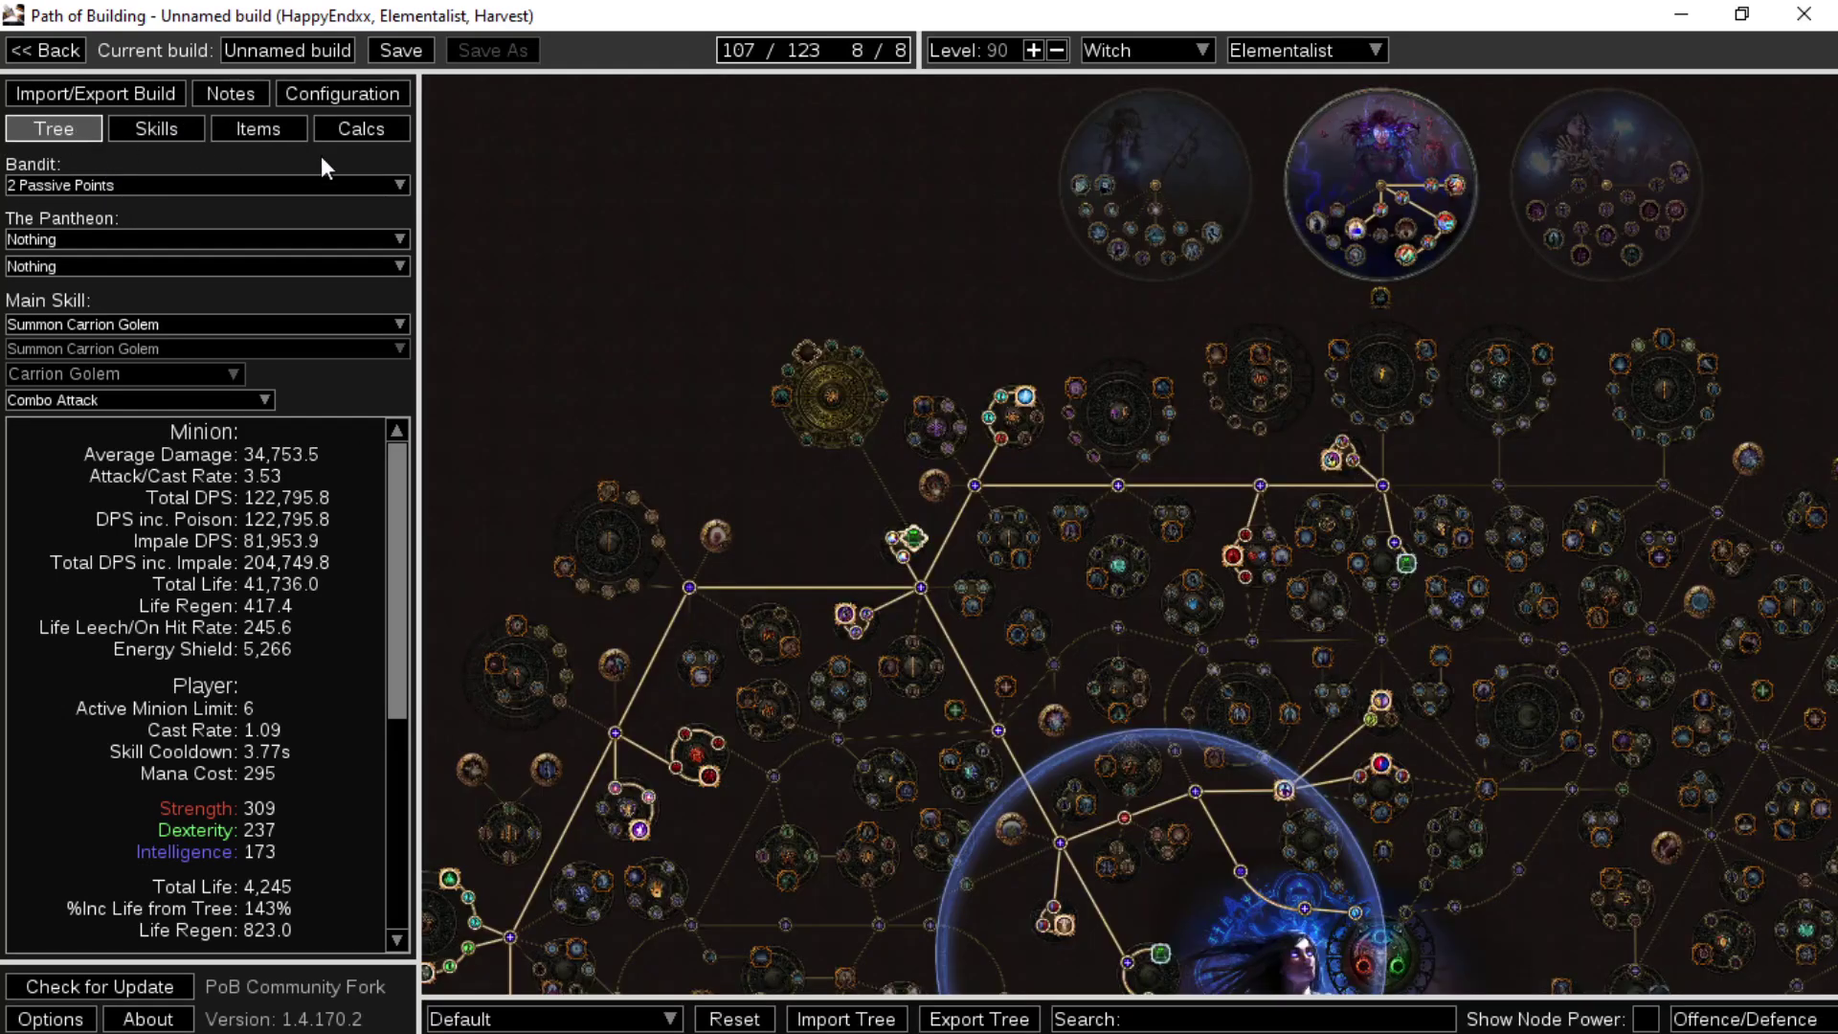
left_click(806, 347)
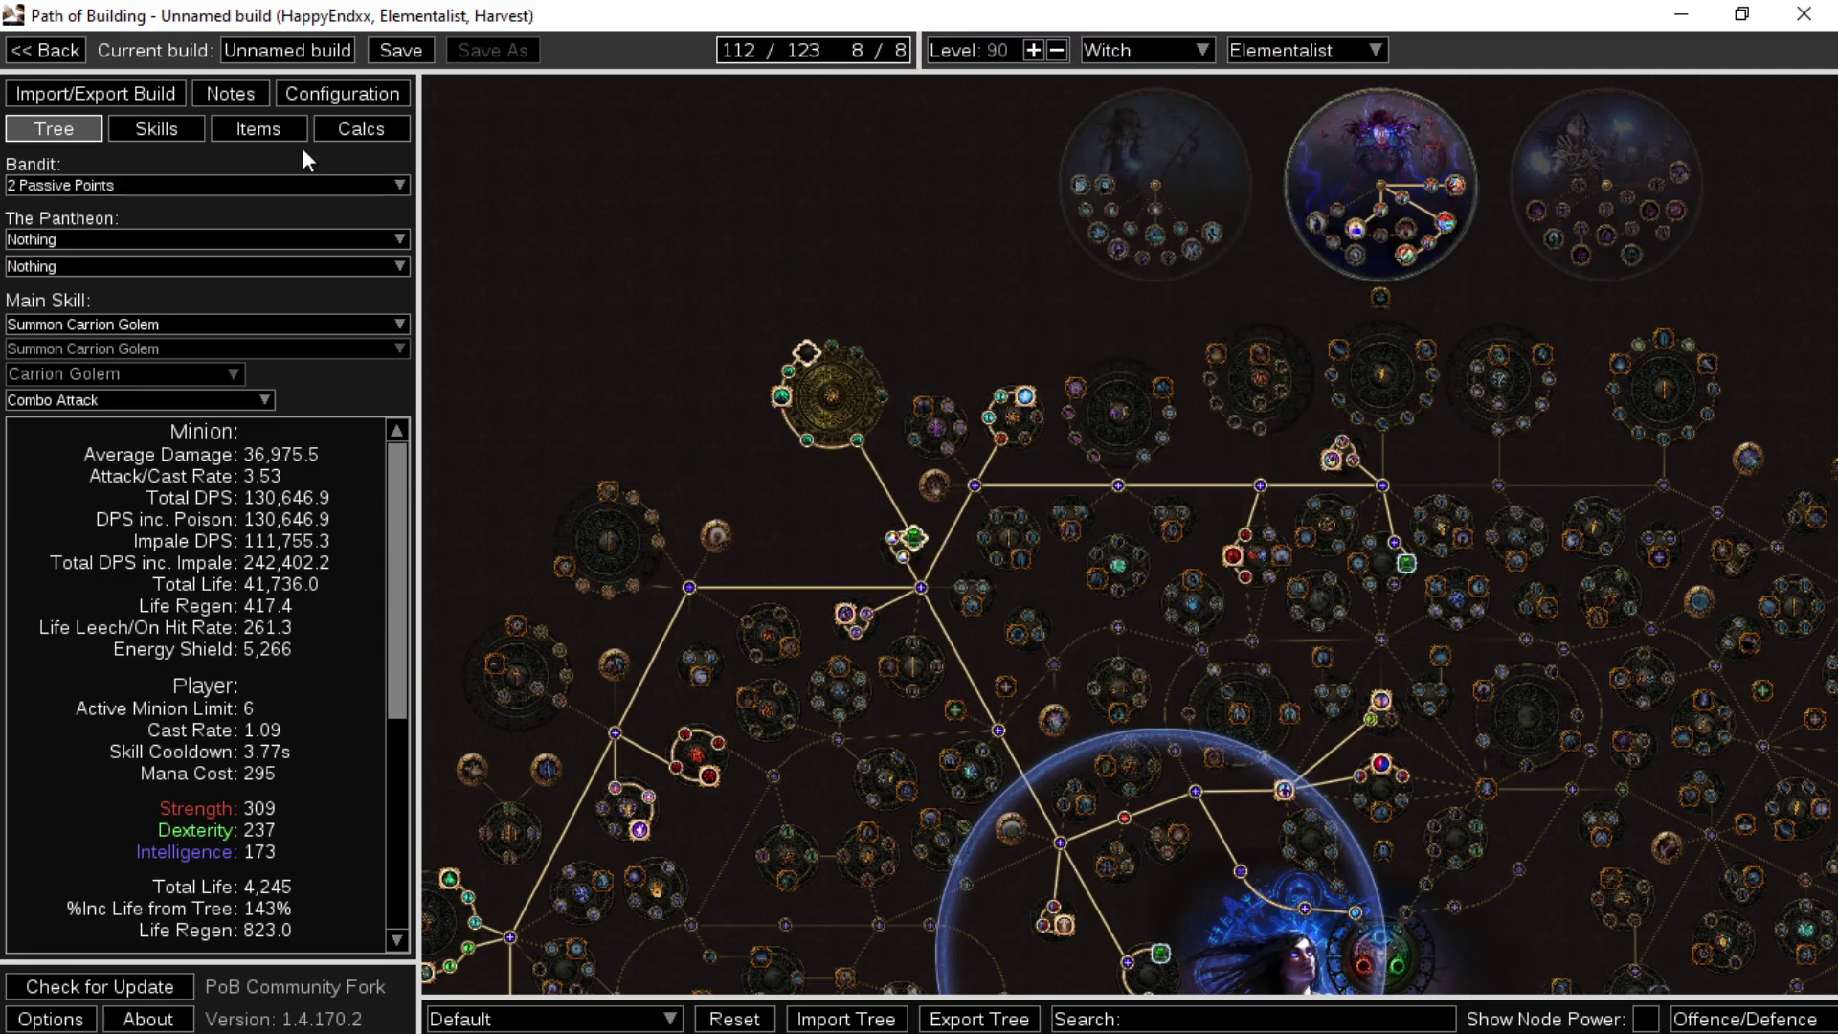
left_click_drag(978, 747, 1045, 302)
left_click_drag(1053, 454, 1044, 206)
left_click(1271, 586)
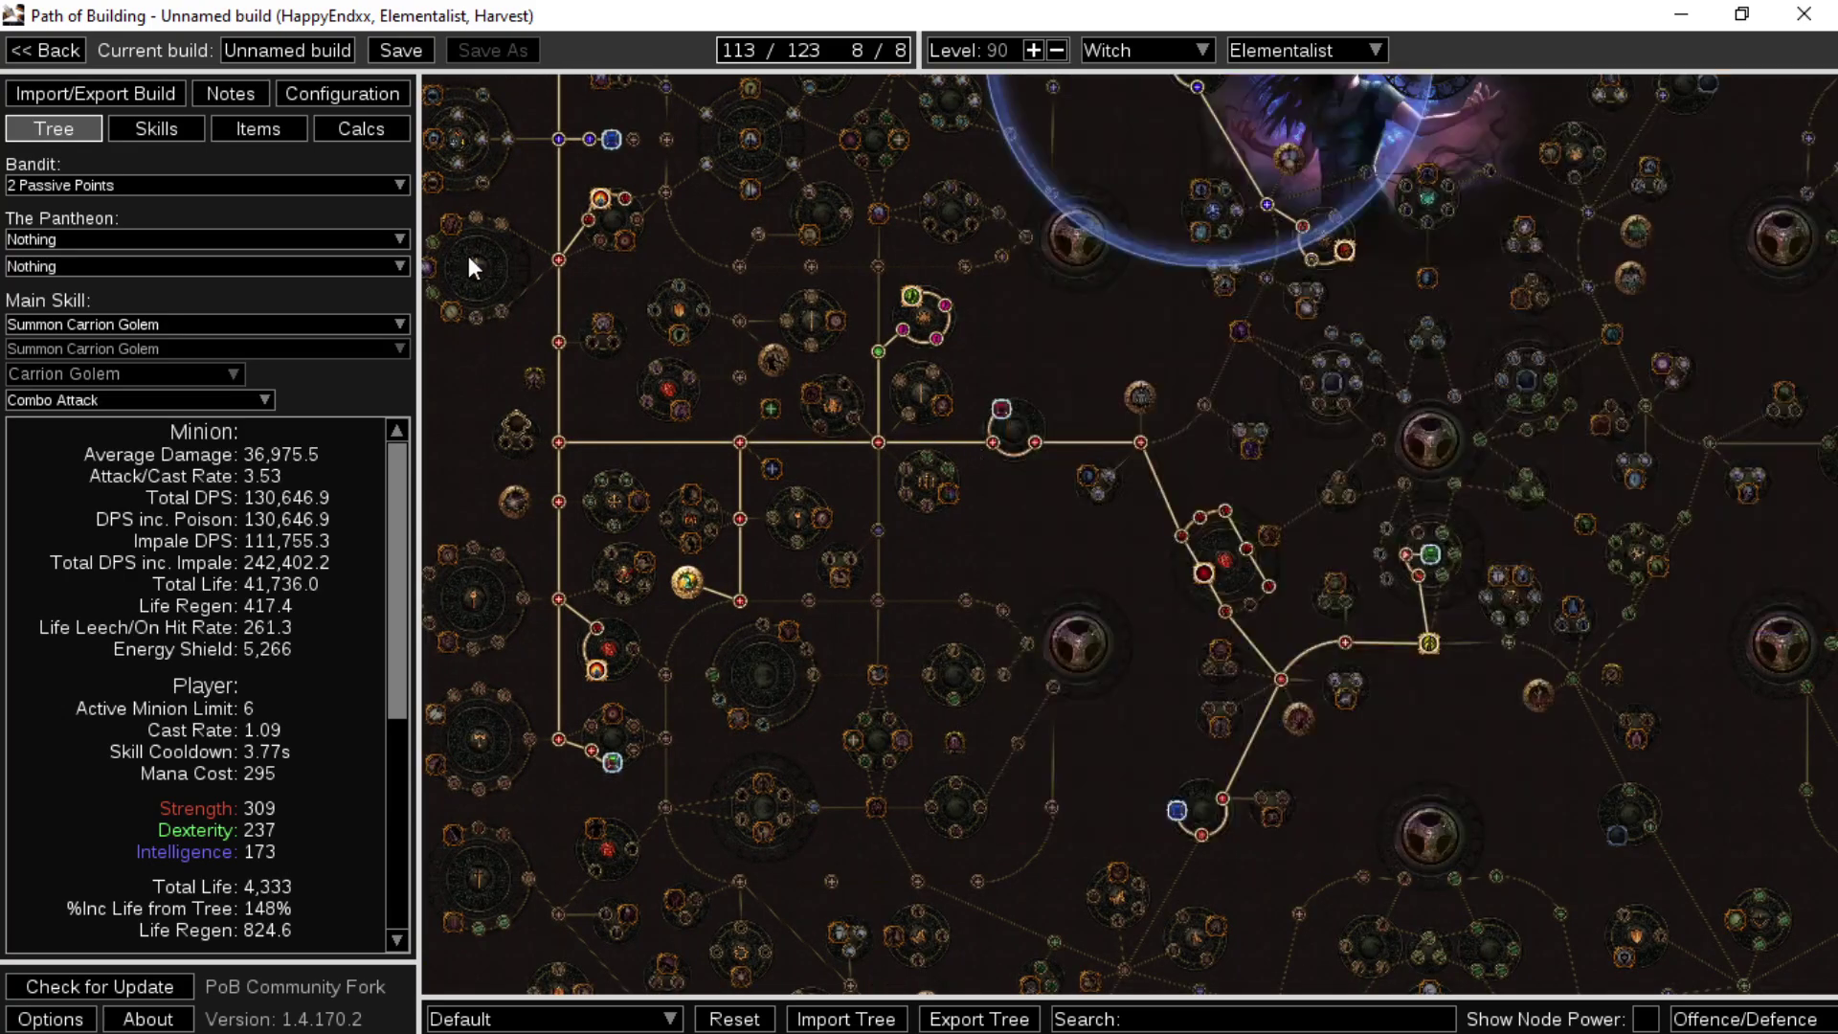
left_click(305, 92)
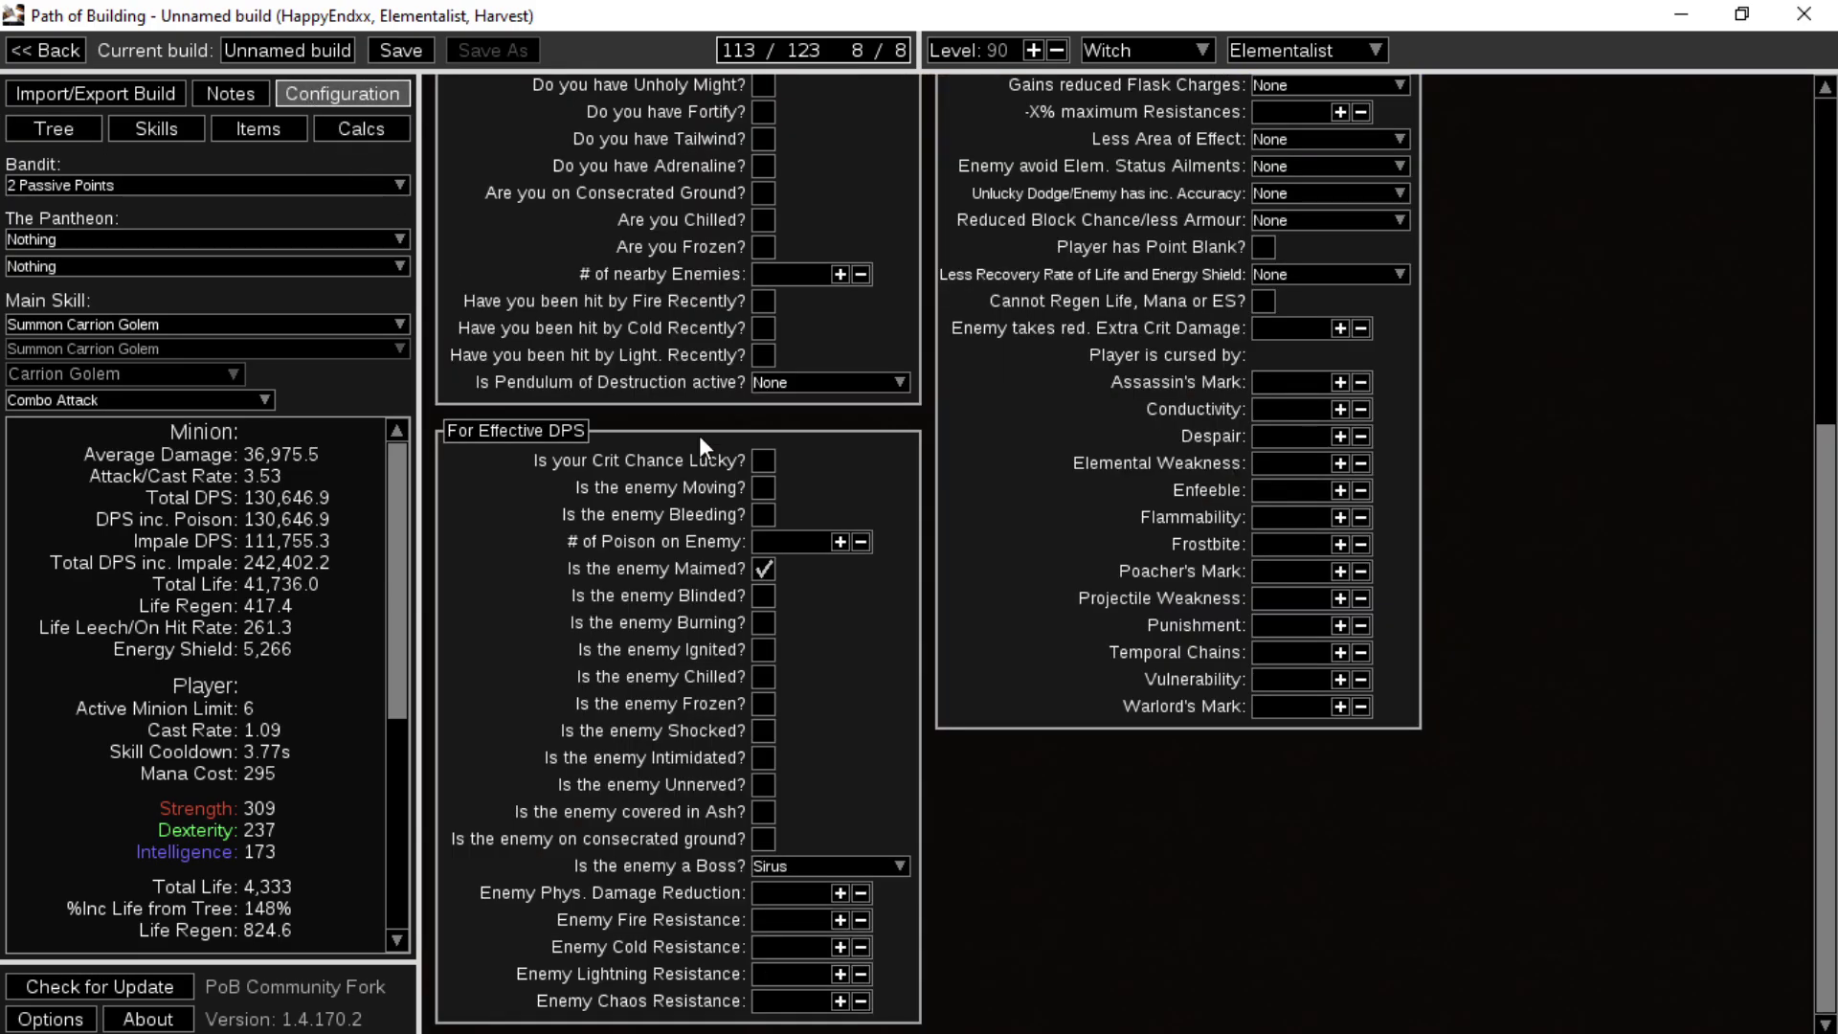
left_click(362, 130)
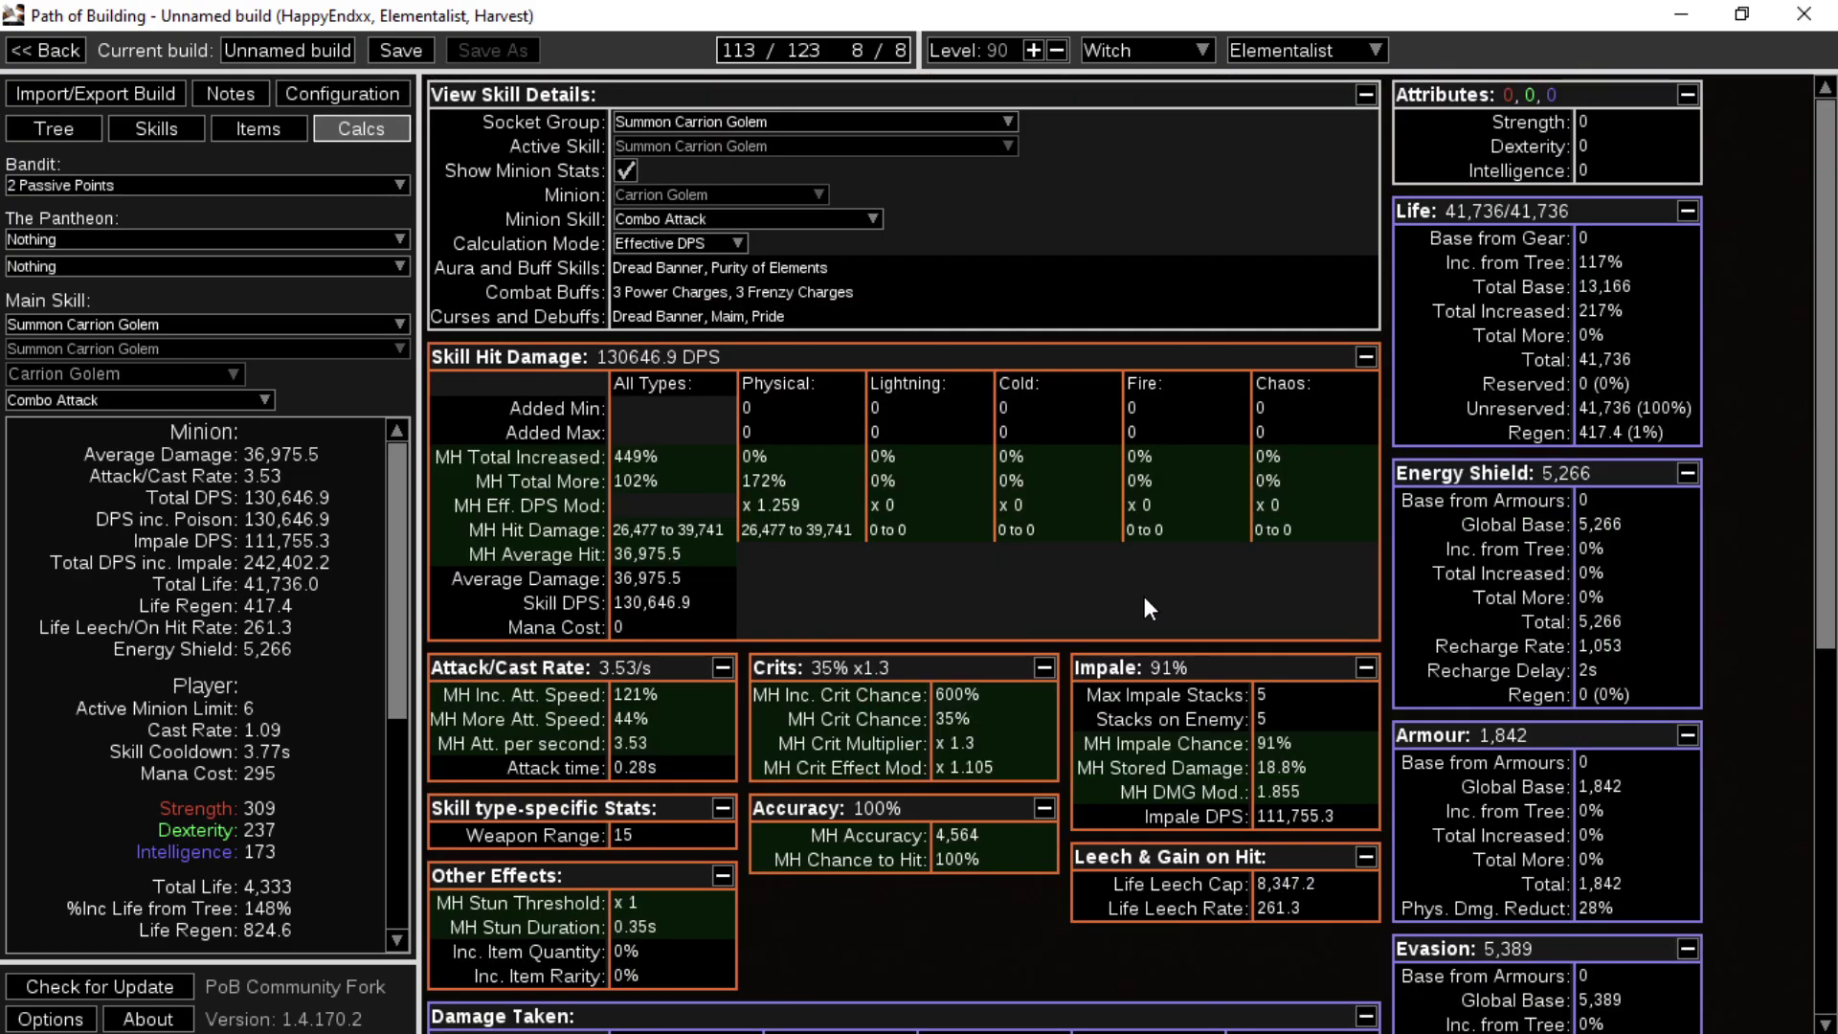
- Socket a Primordial Harmony Cobalt Jewel in Socket #8, lifting minion DPS to 144,792.2
left_click(230, 132)
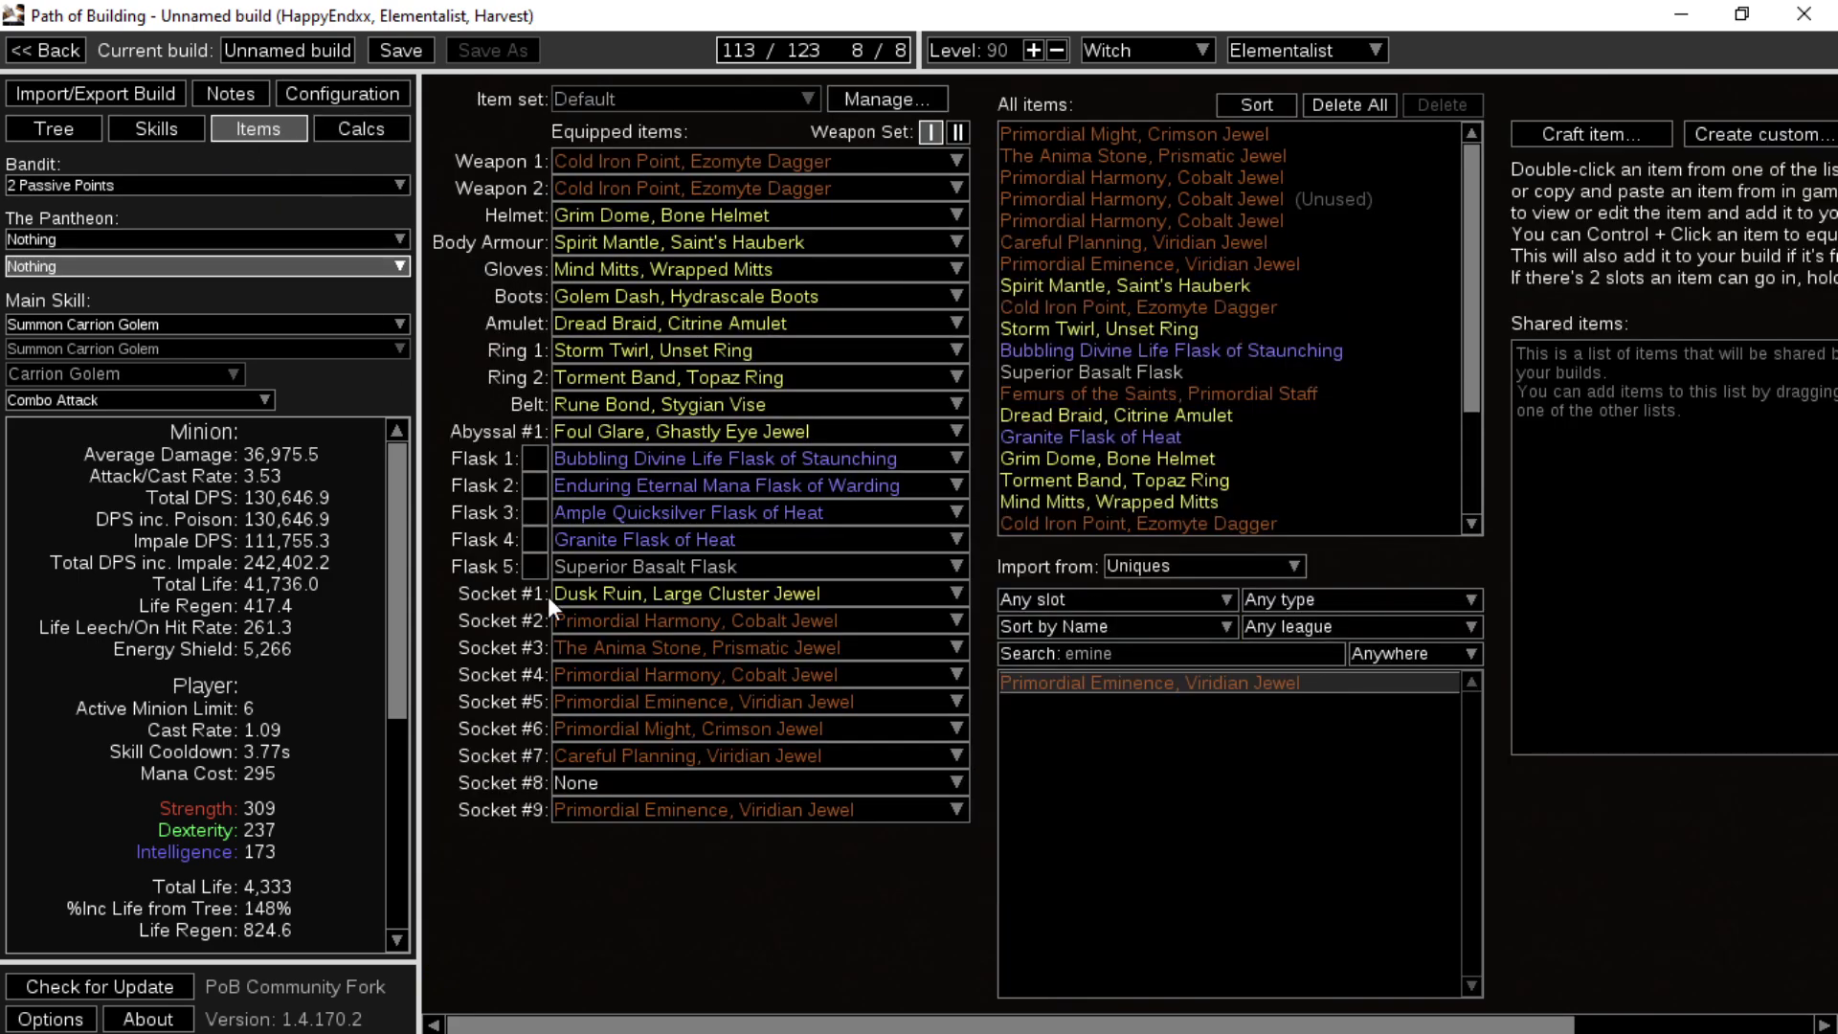
left_click(662, 783)
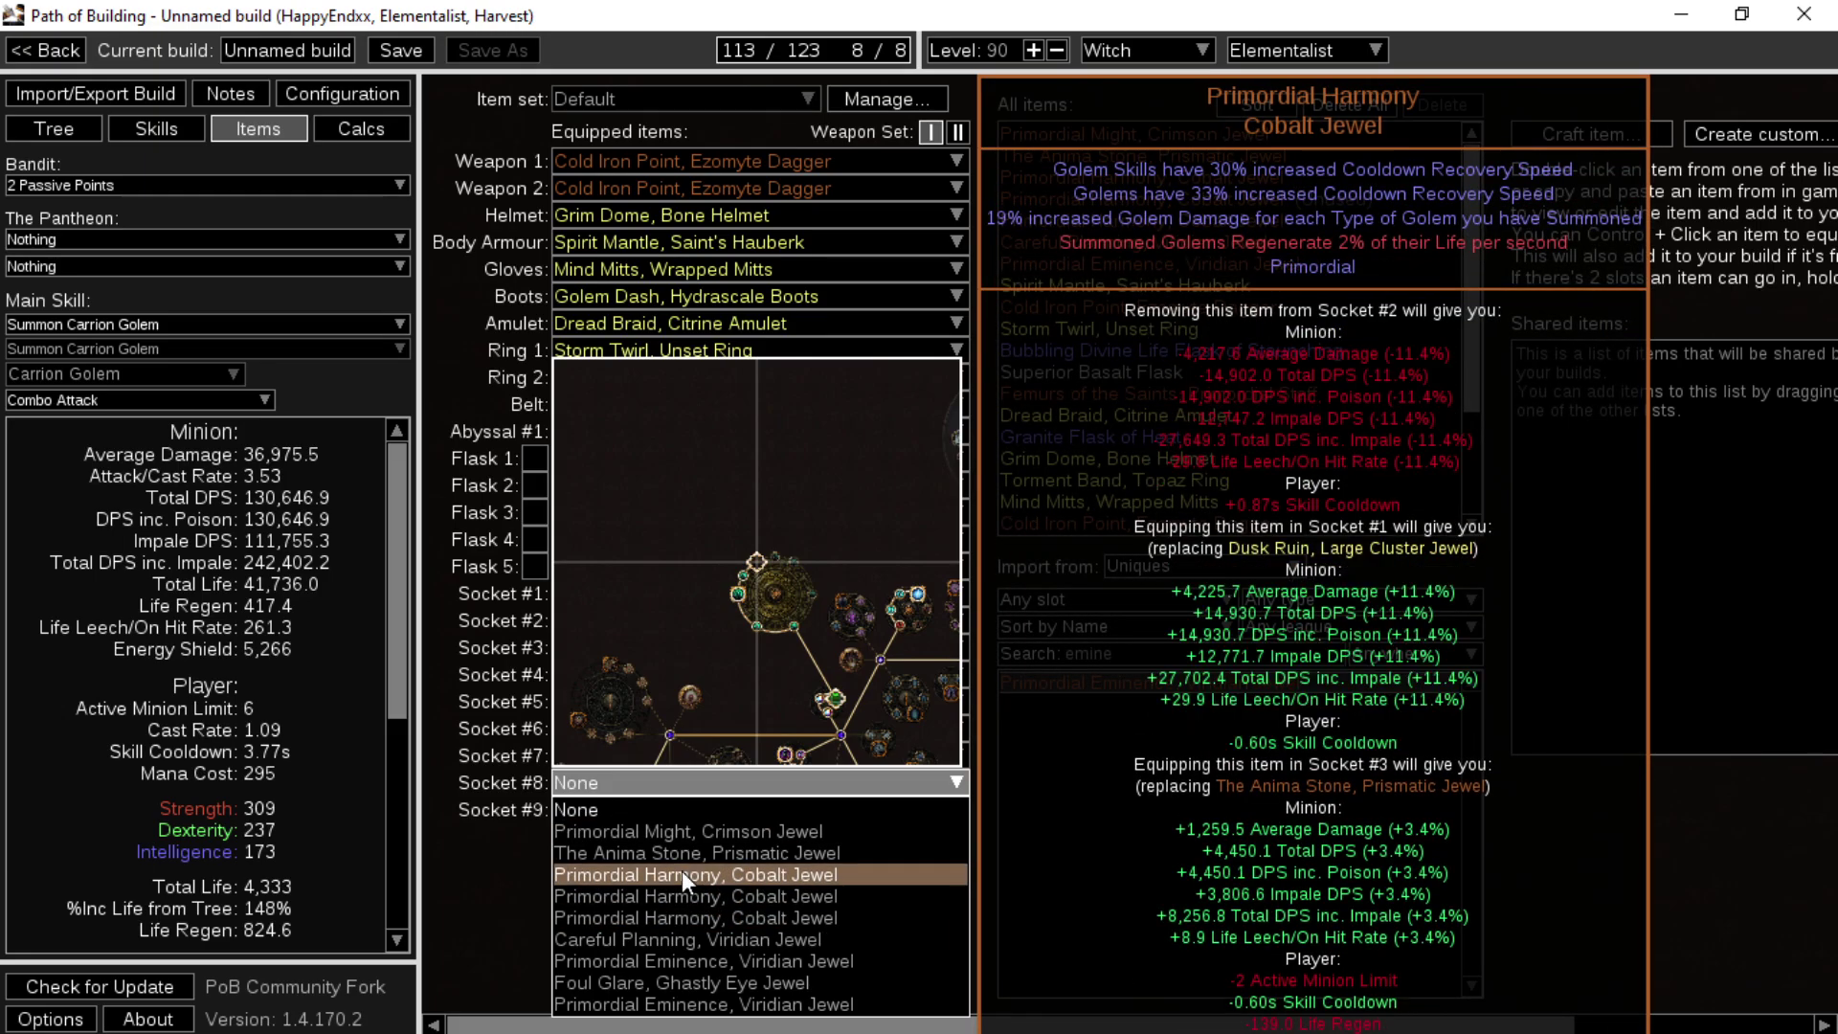
left_click(704, 918)
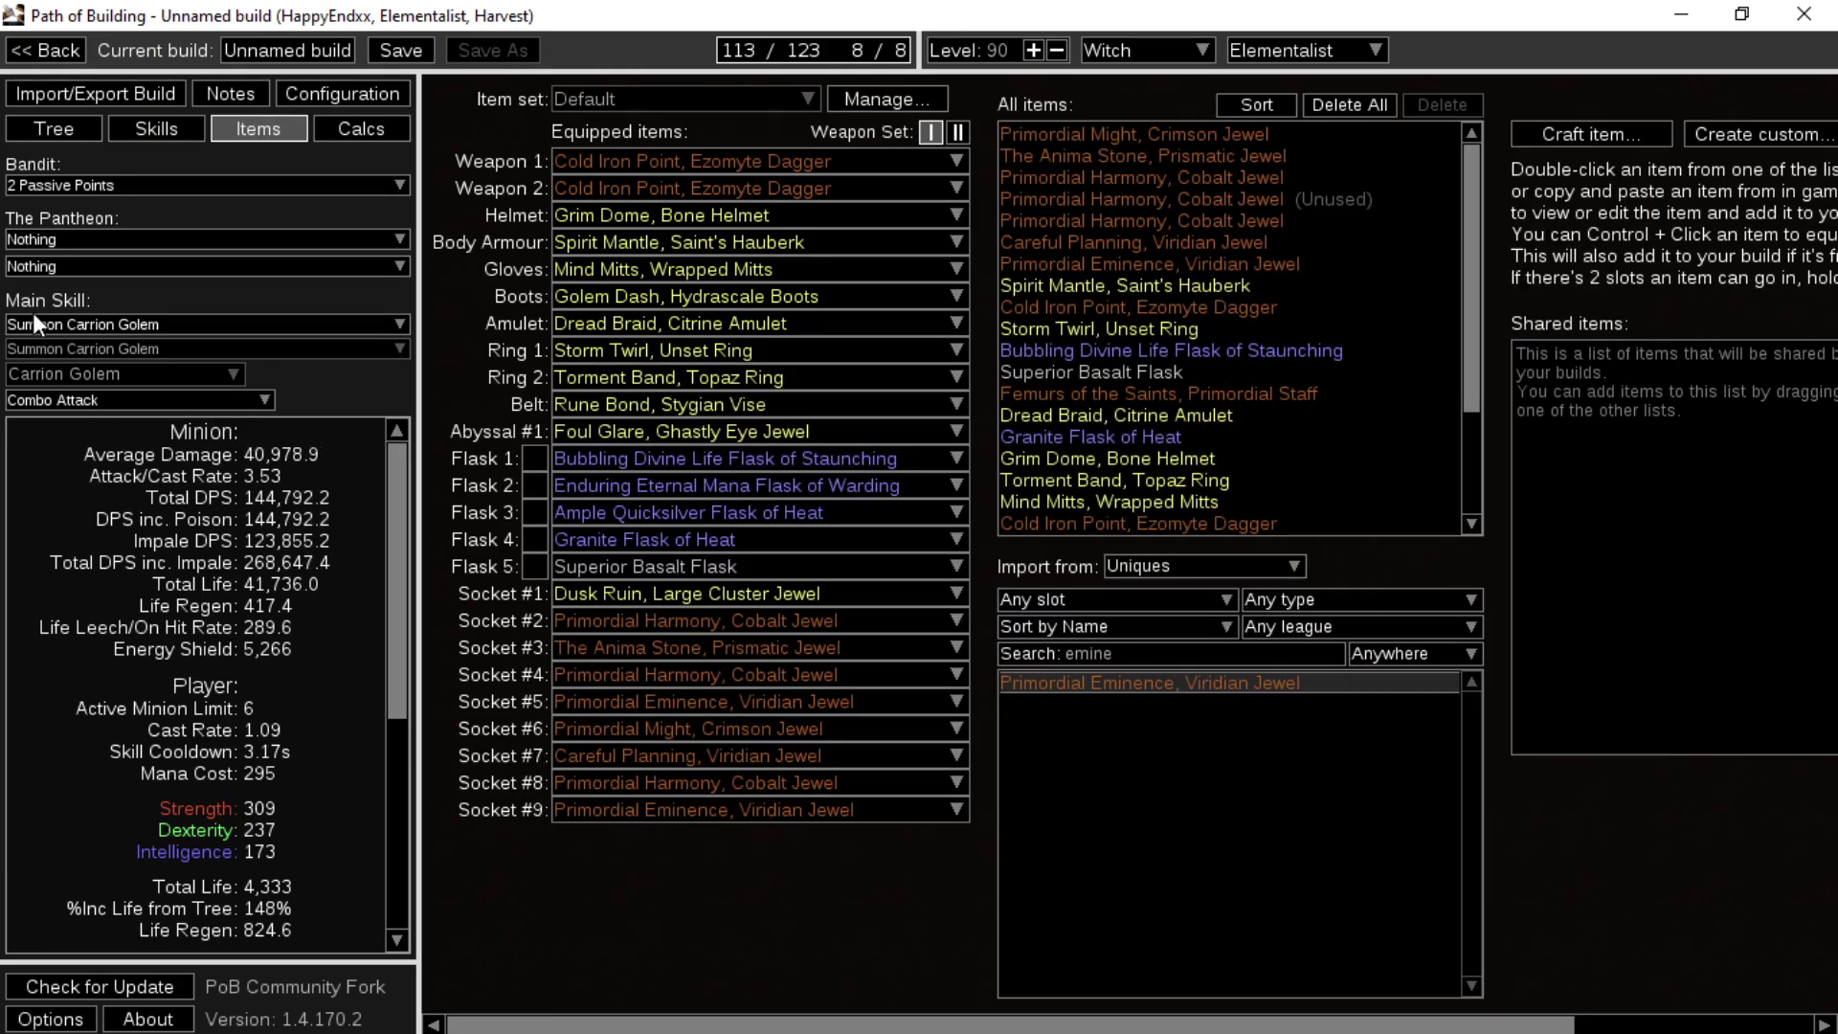
left_click(43, 134)
left_click_drag(1008, 217, 1011, 870)
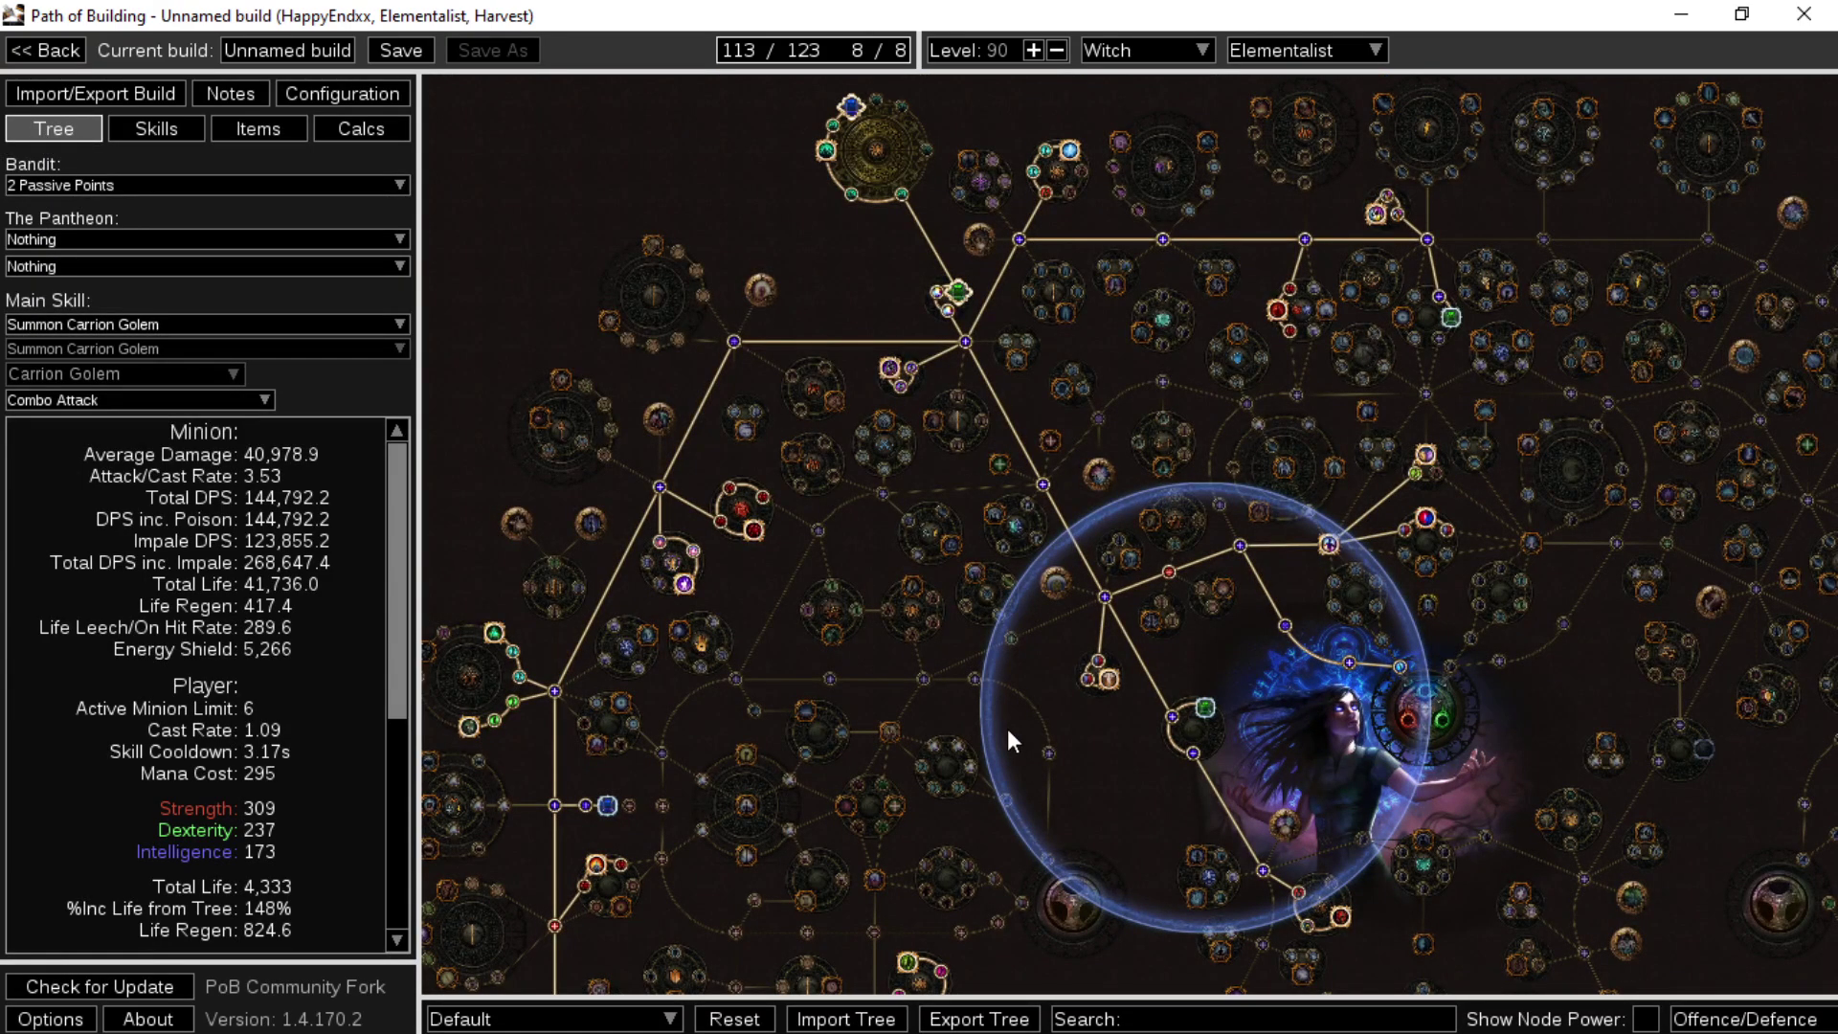
- Pan around the passive tree to check where the jewel sockets, including Dusk Ruin's, sit
left_click_drag(951, 638, 984, 693)
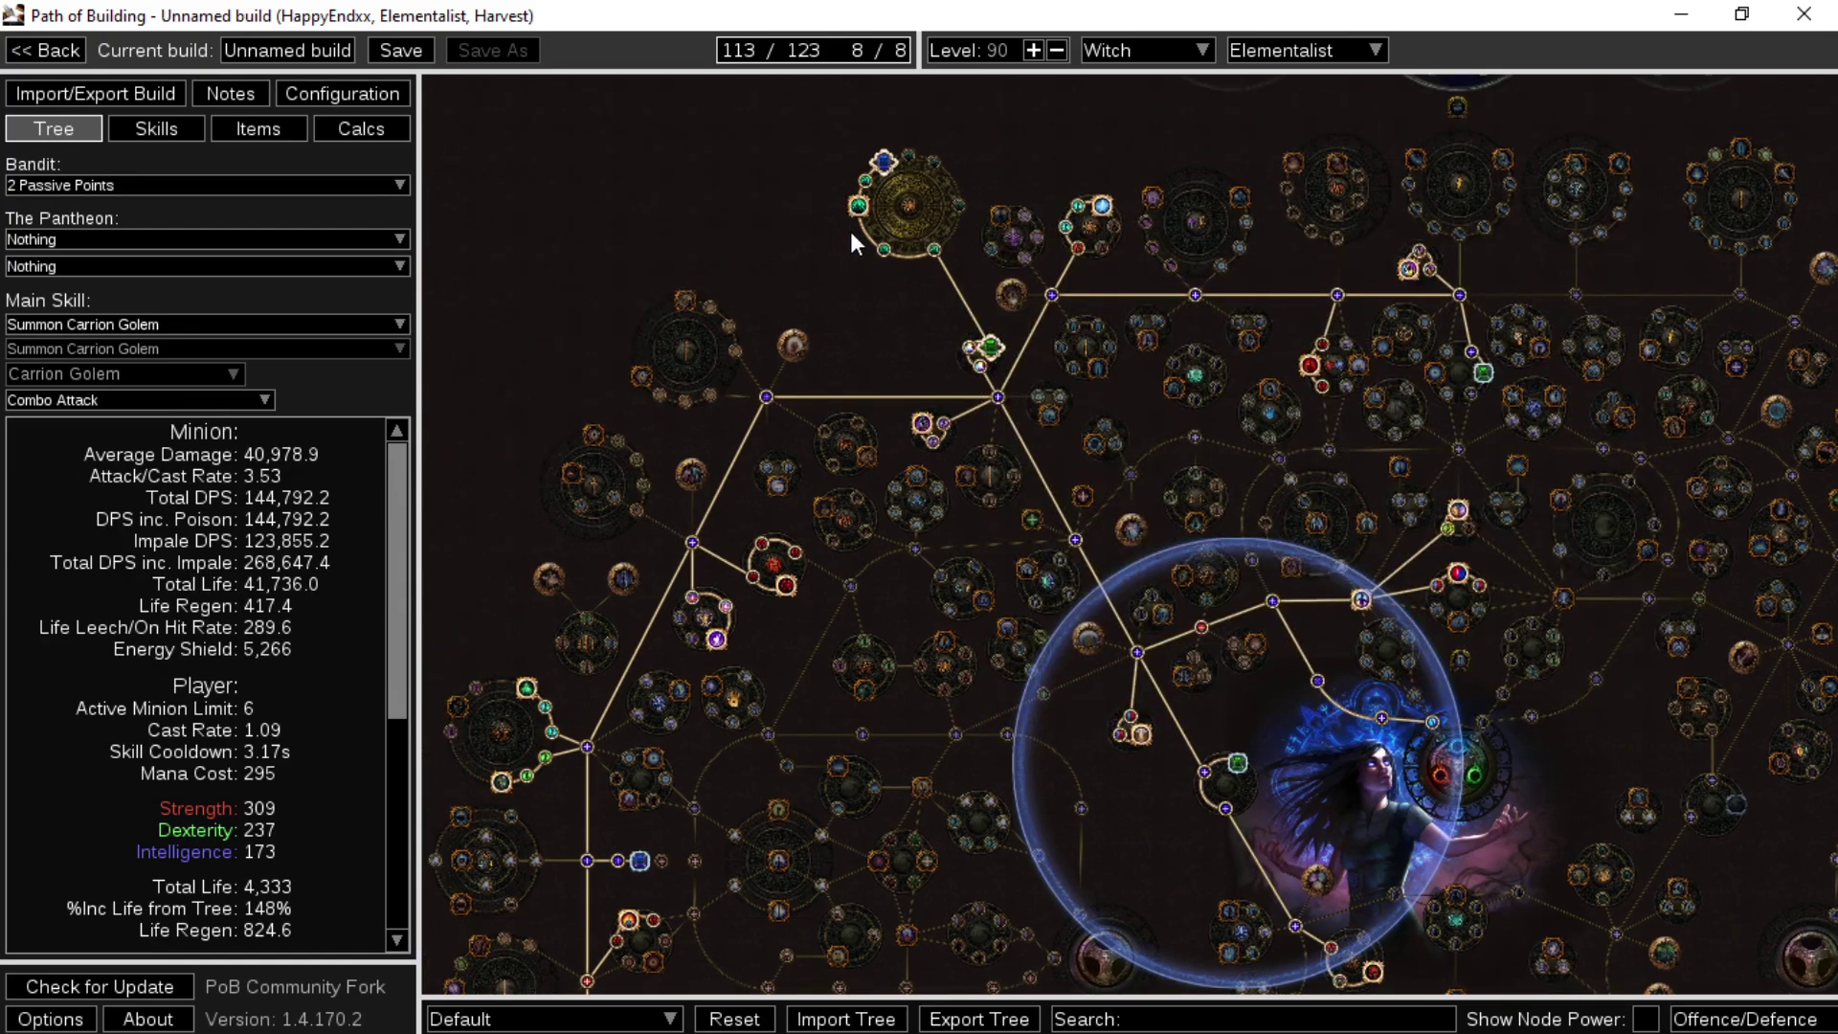
mouse_move(857, 209)
mouse_move(883, 177)
left_click_drag(937, 795, 814, 798)
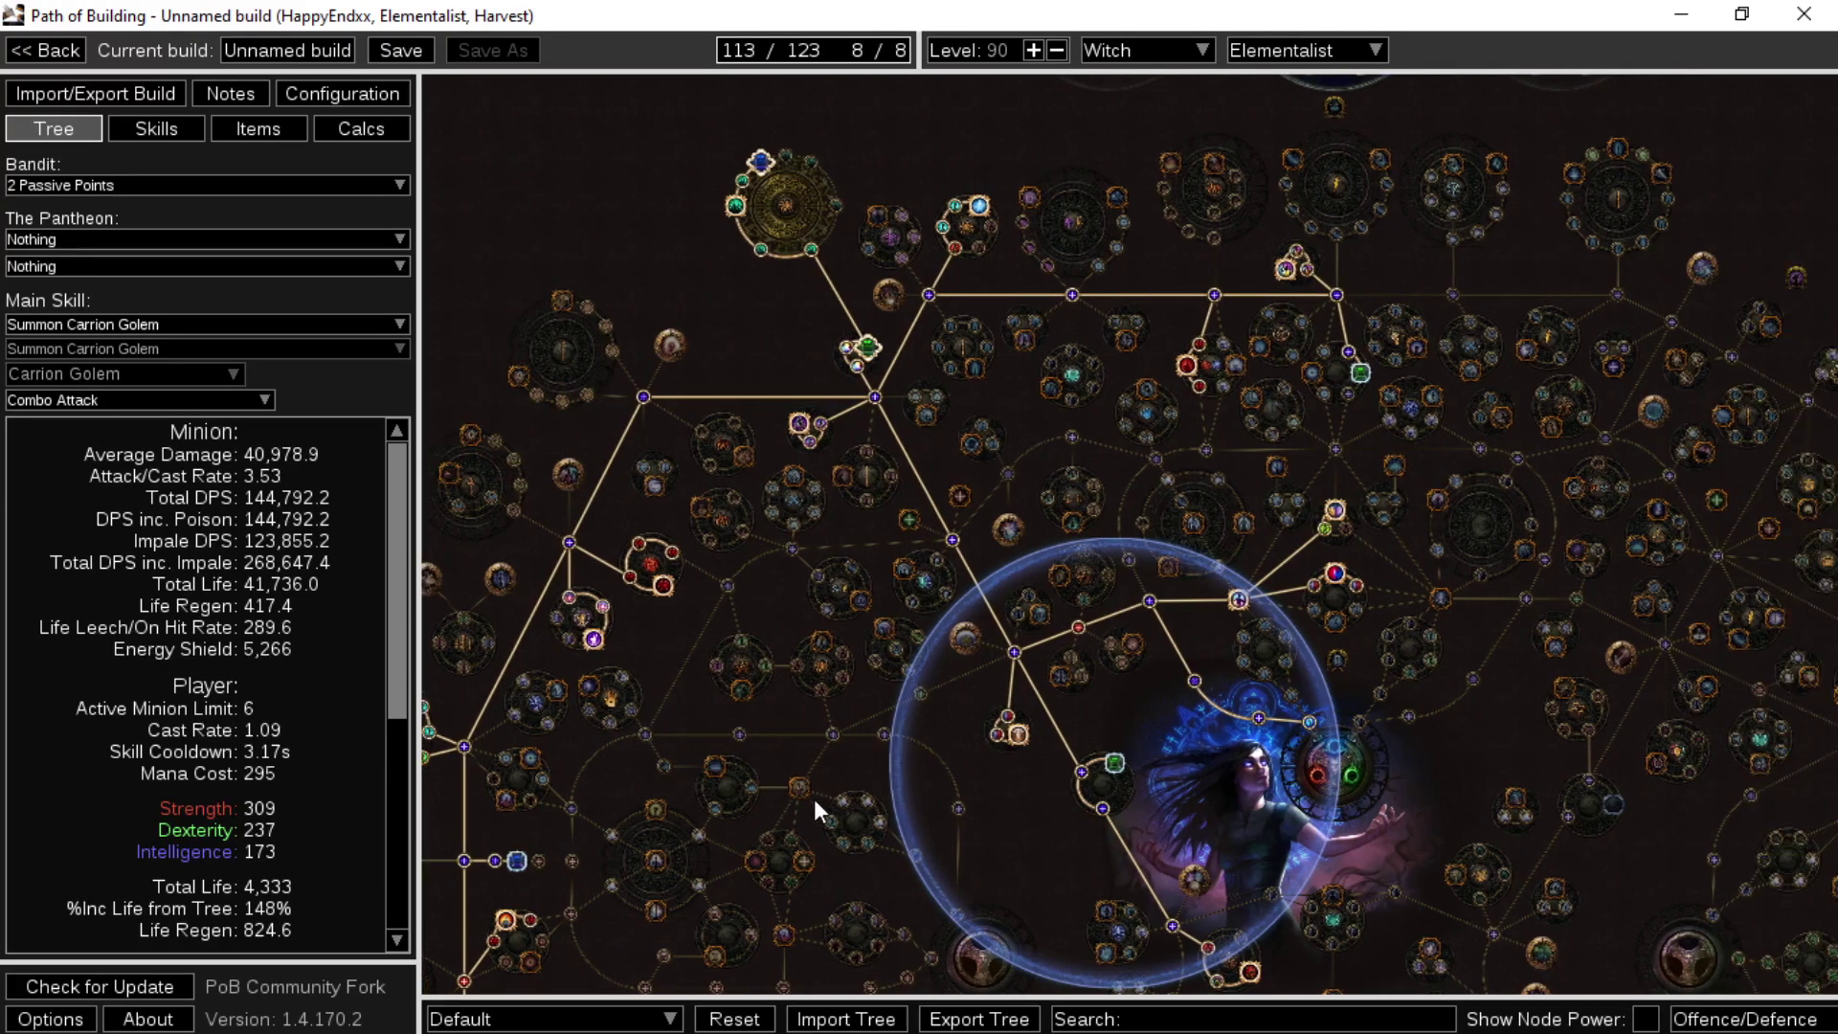
left_click_drag(974, 808, 951, 791)
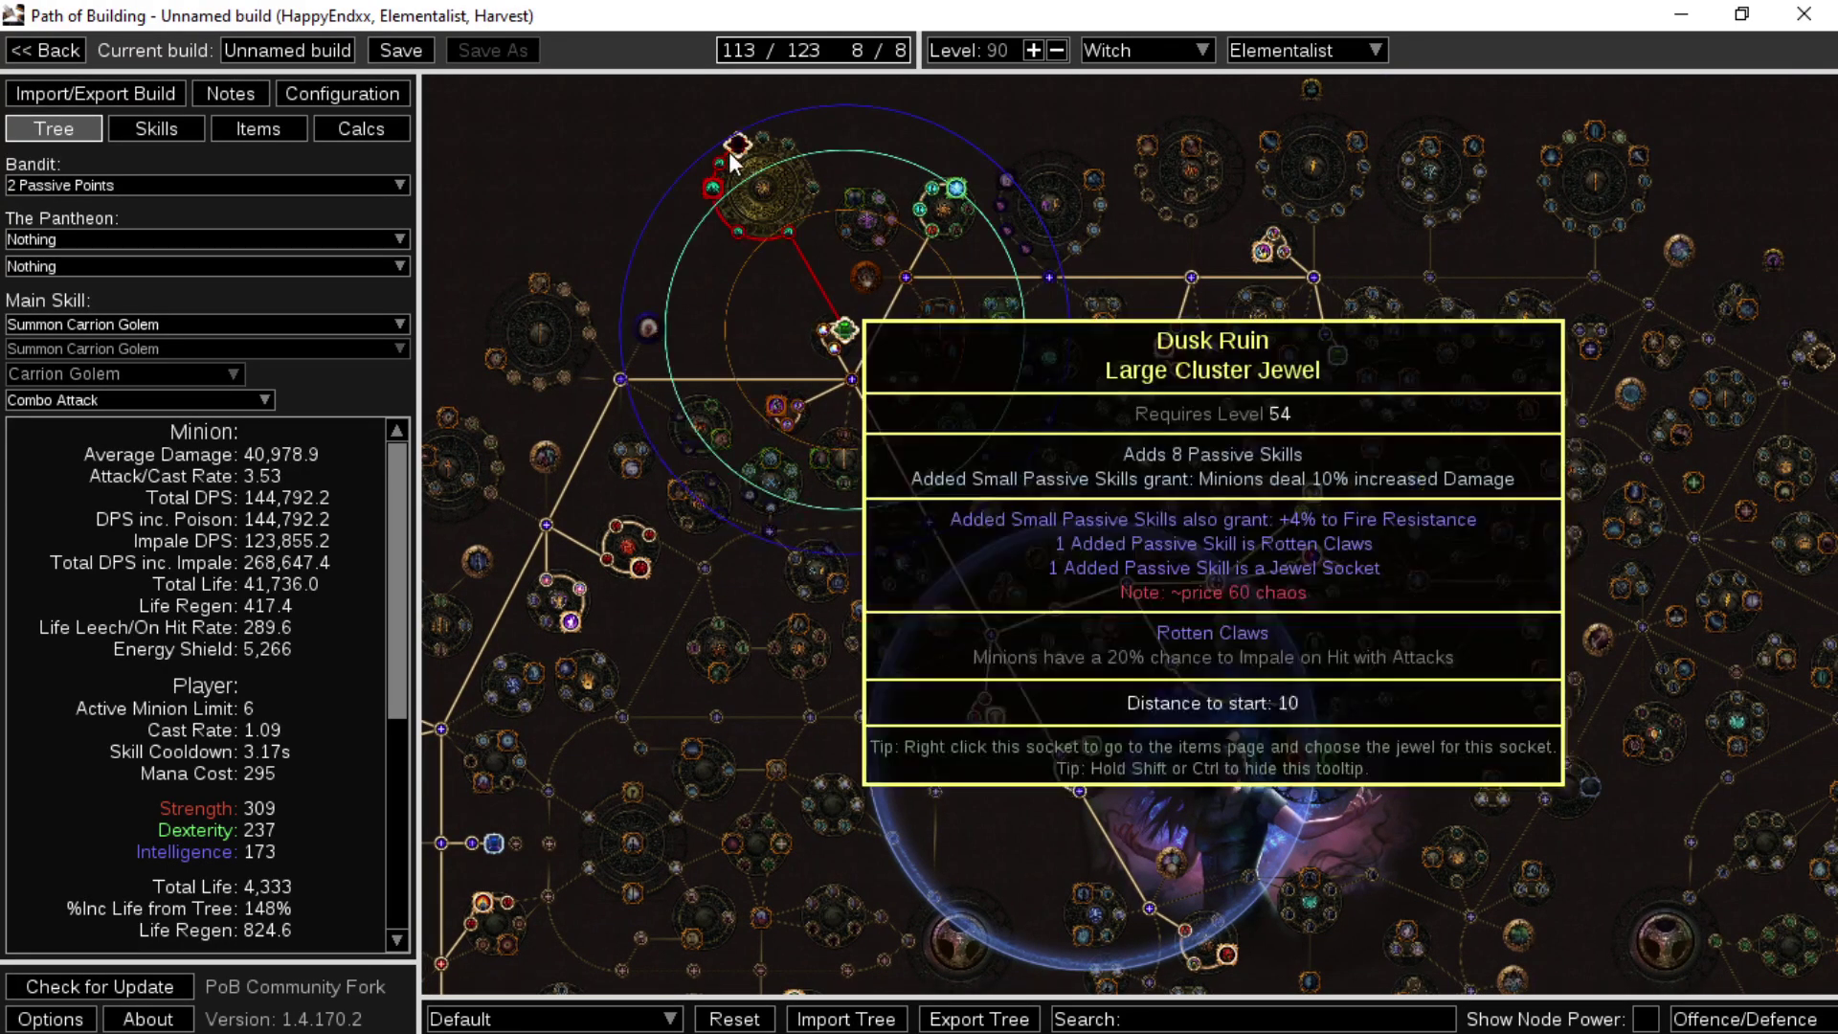
left_click_drag(853, 783, 973, 459)
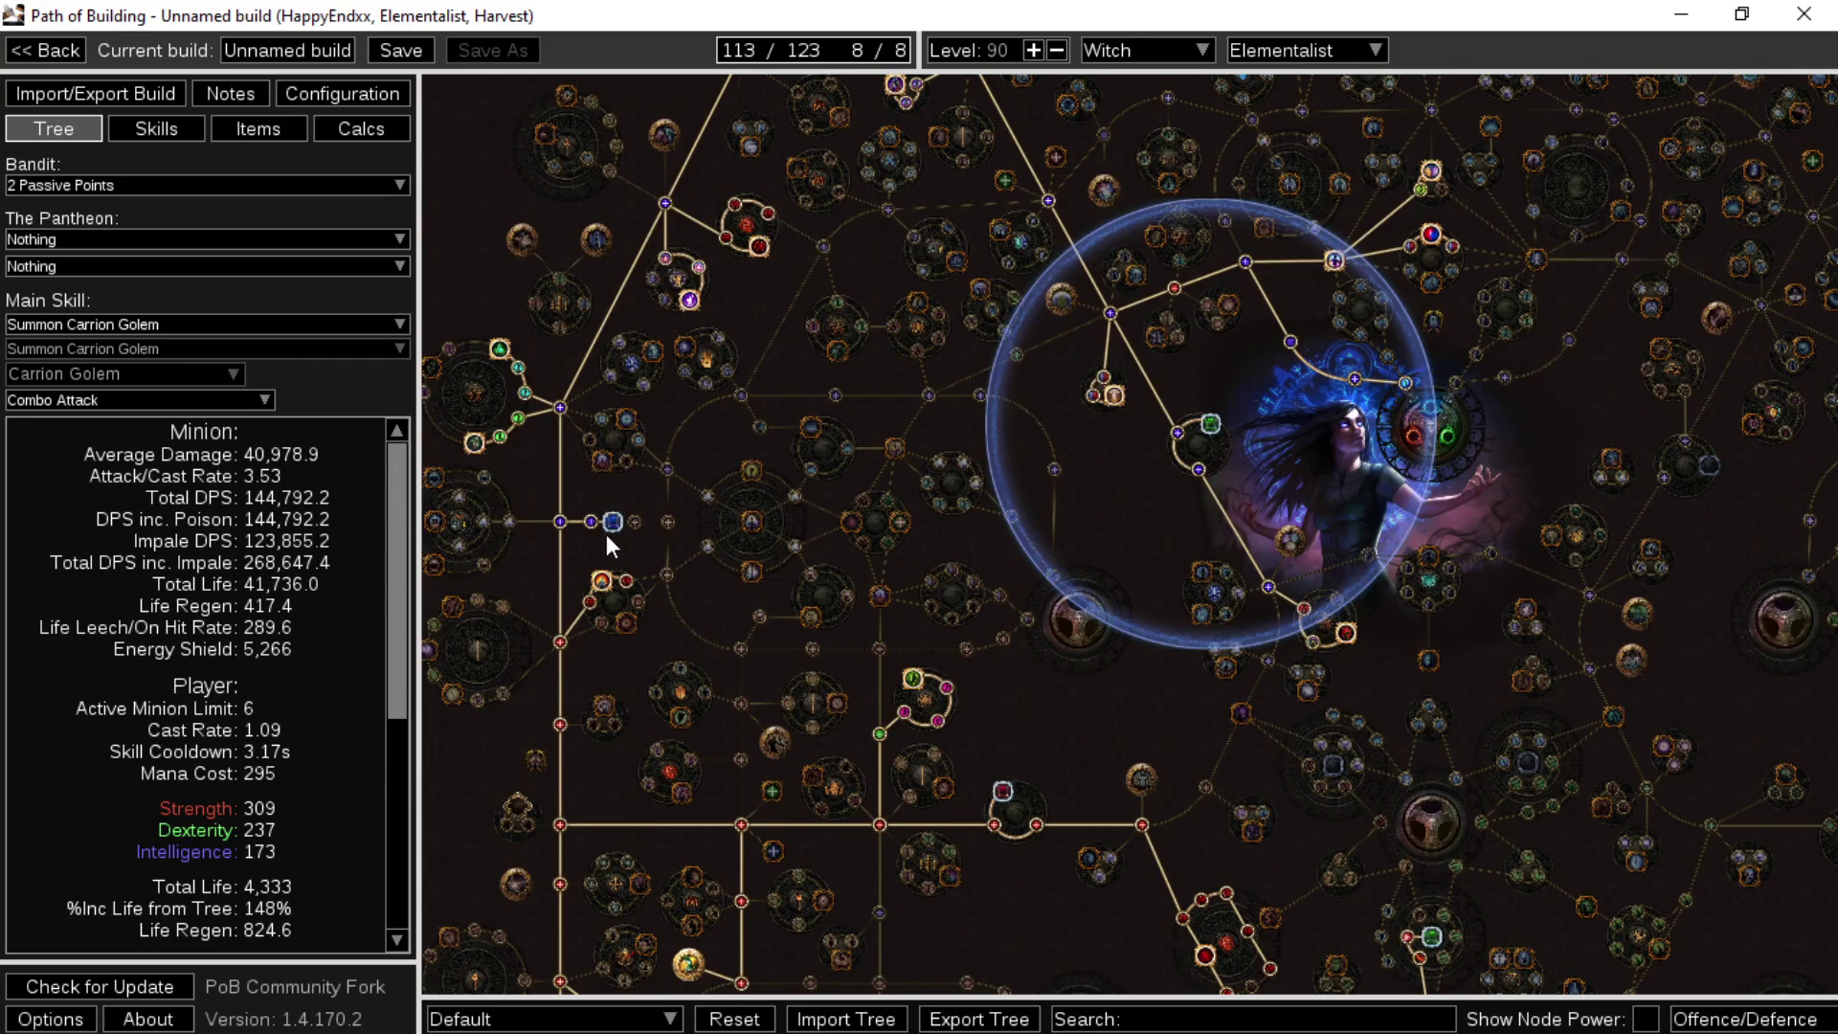
scroll(803, 538, "down", 3)
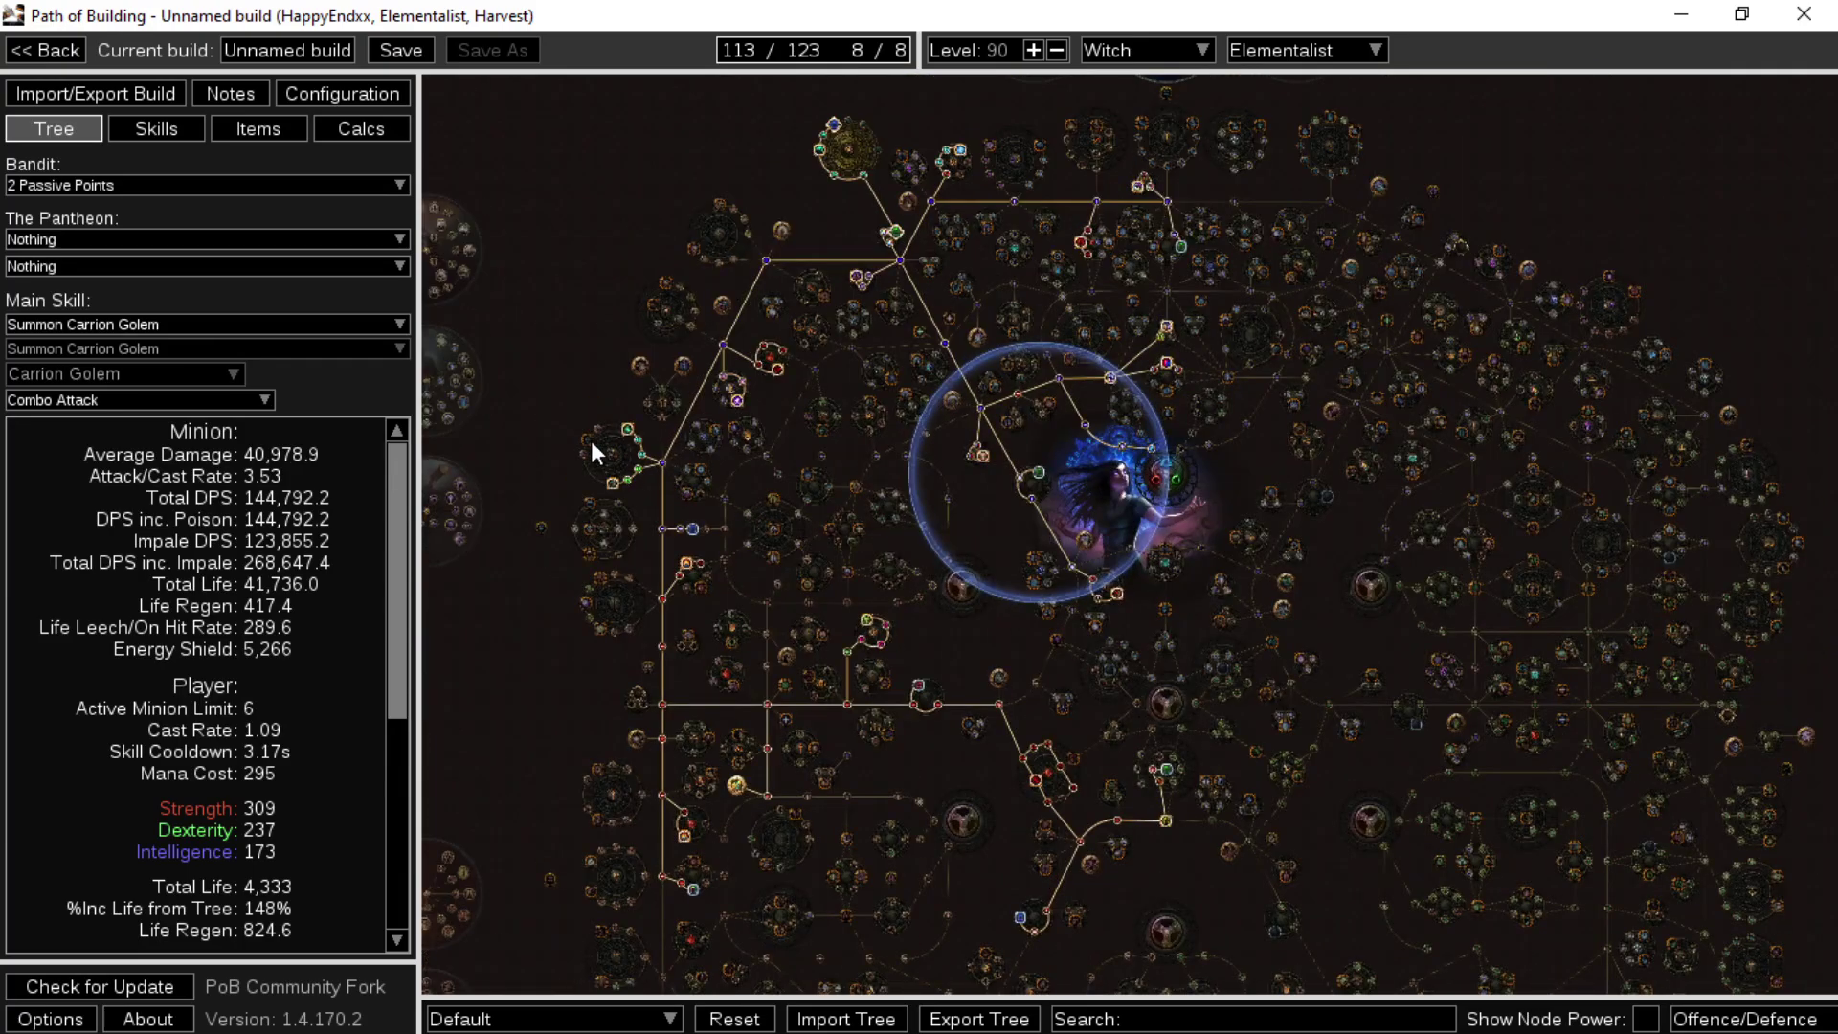
left_click(254, 131)
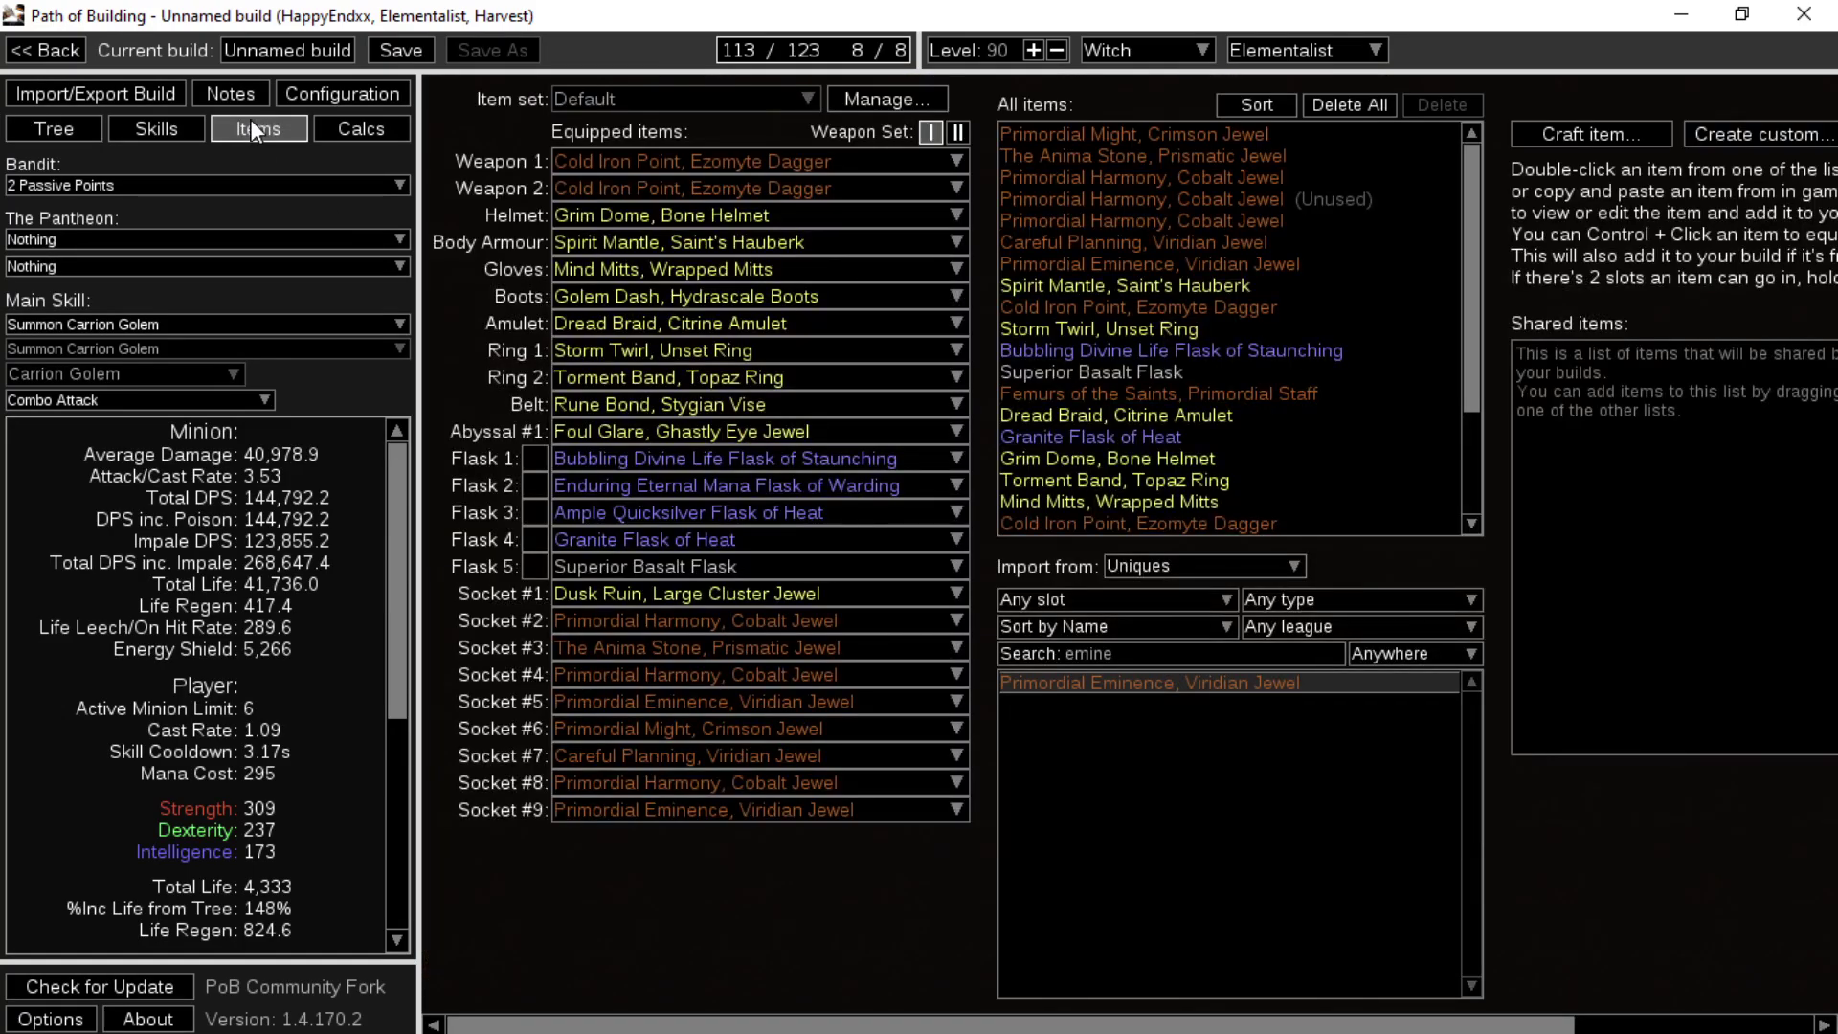
left_click(129, 103)
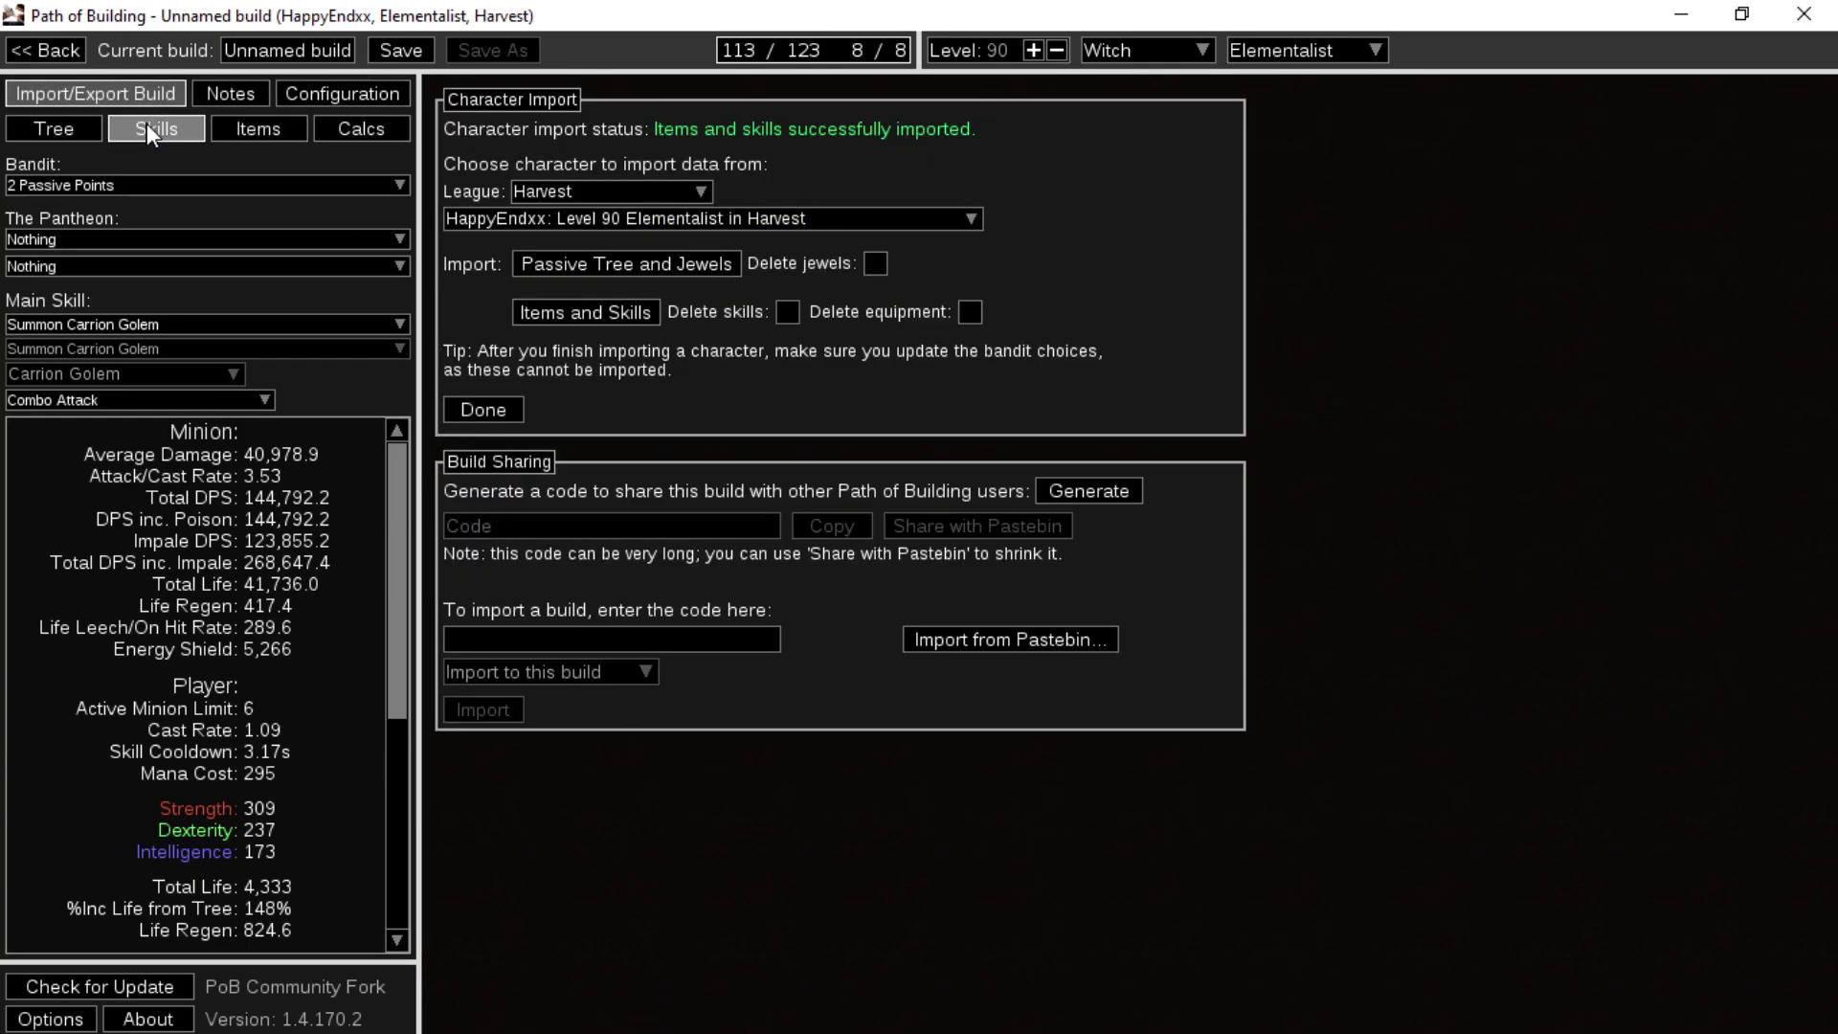
left_click(146, 124)
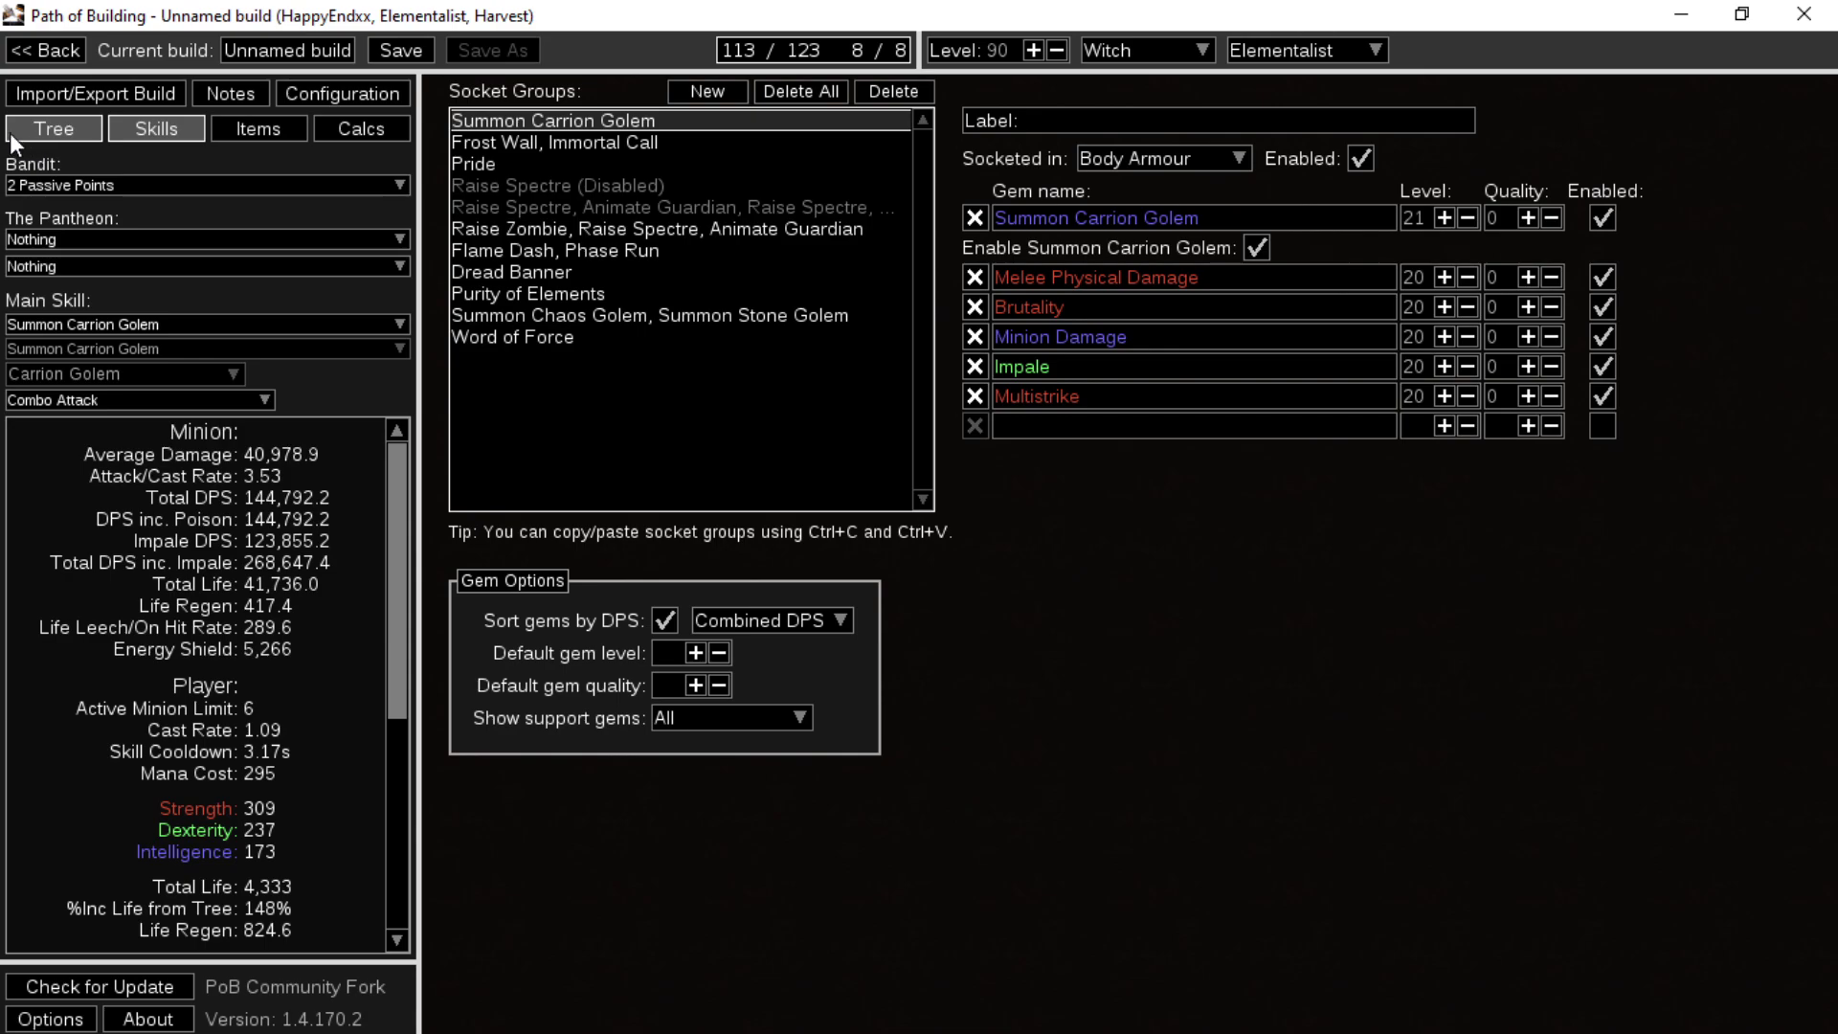
left_click(645, 322)
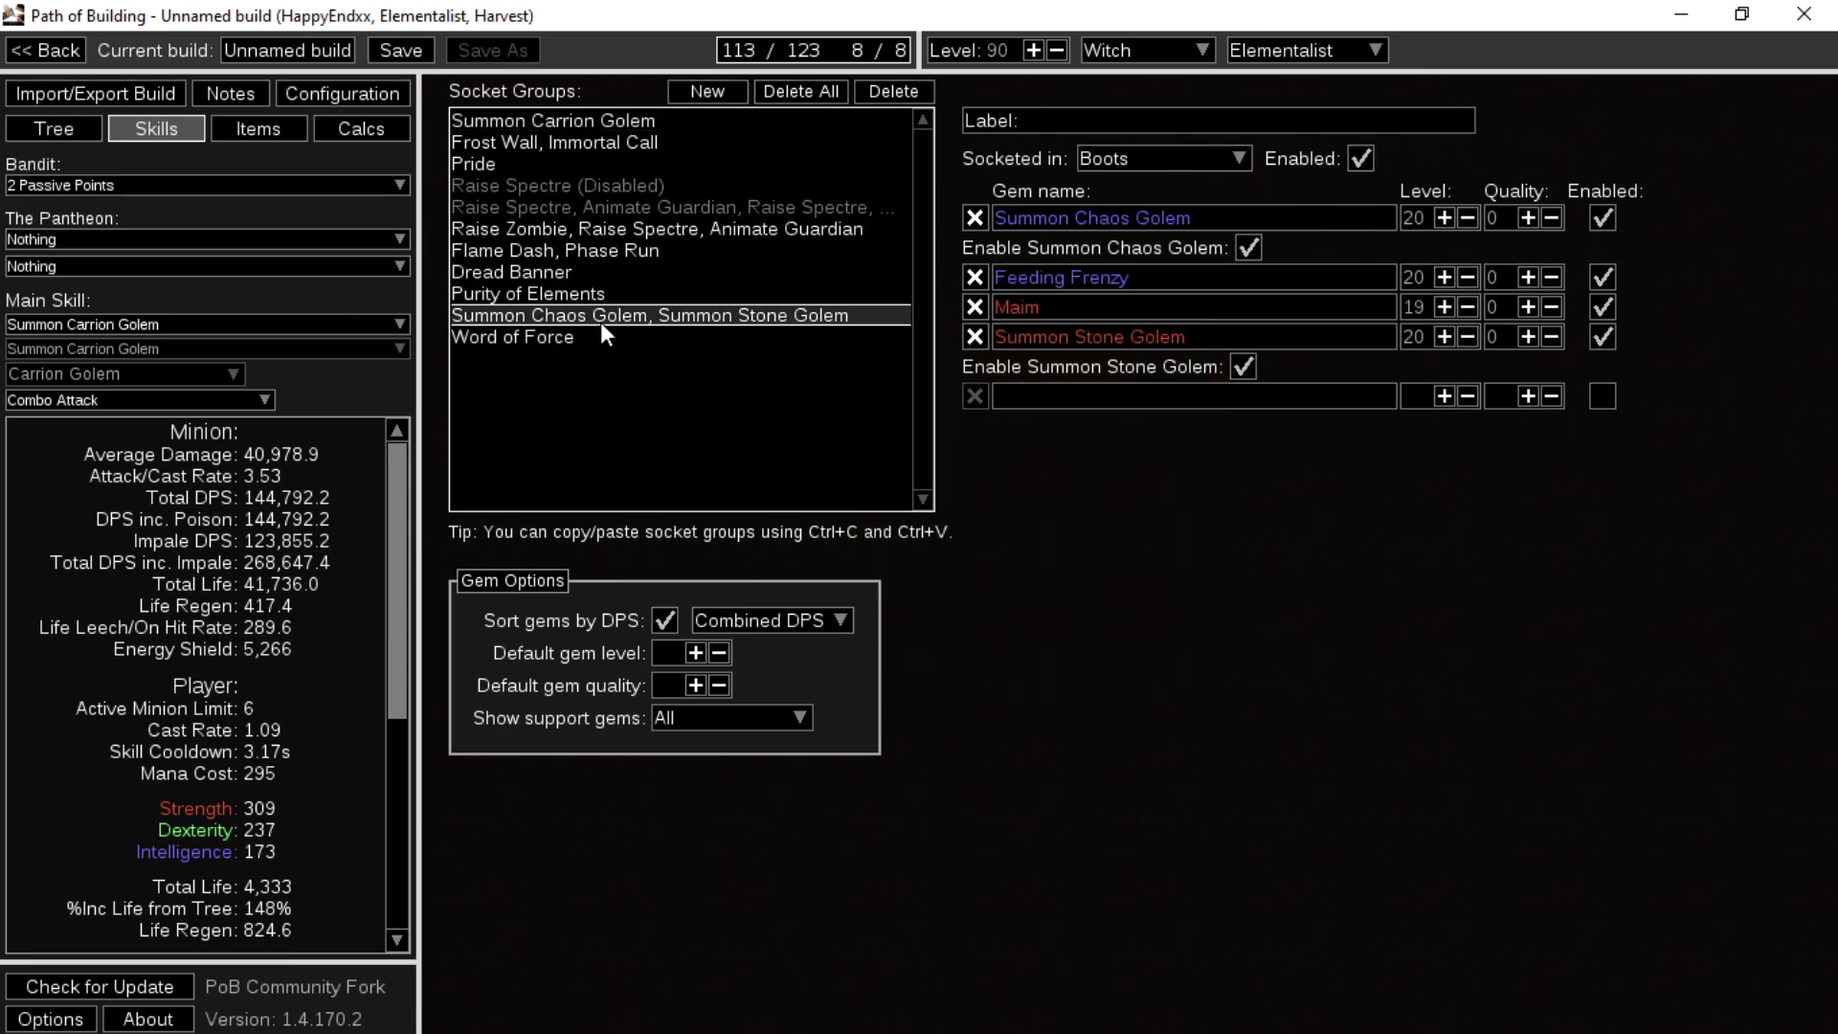
left_click(582, 274)
left_click(596, 232)
left_click(582, 209)
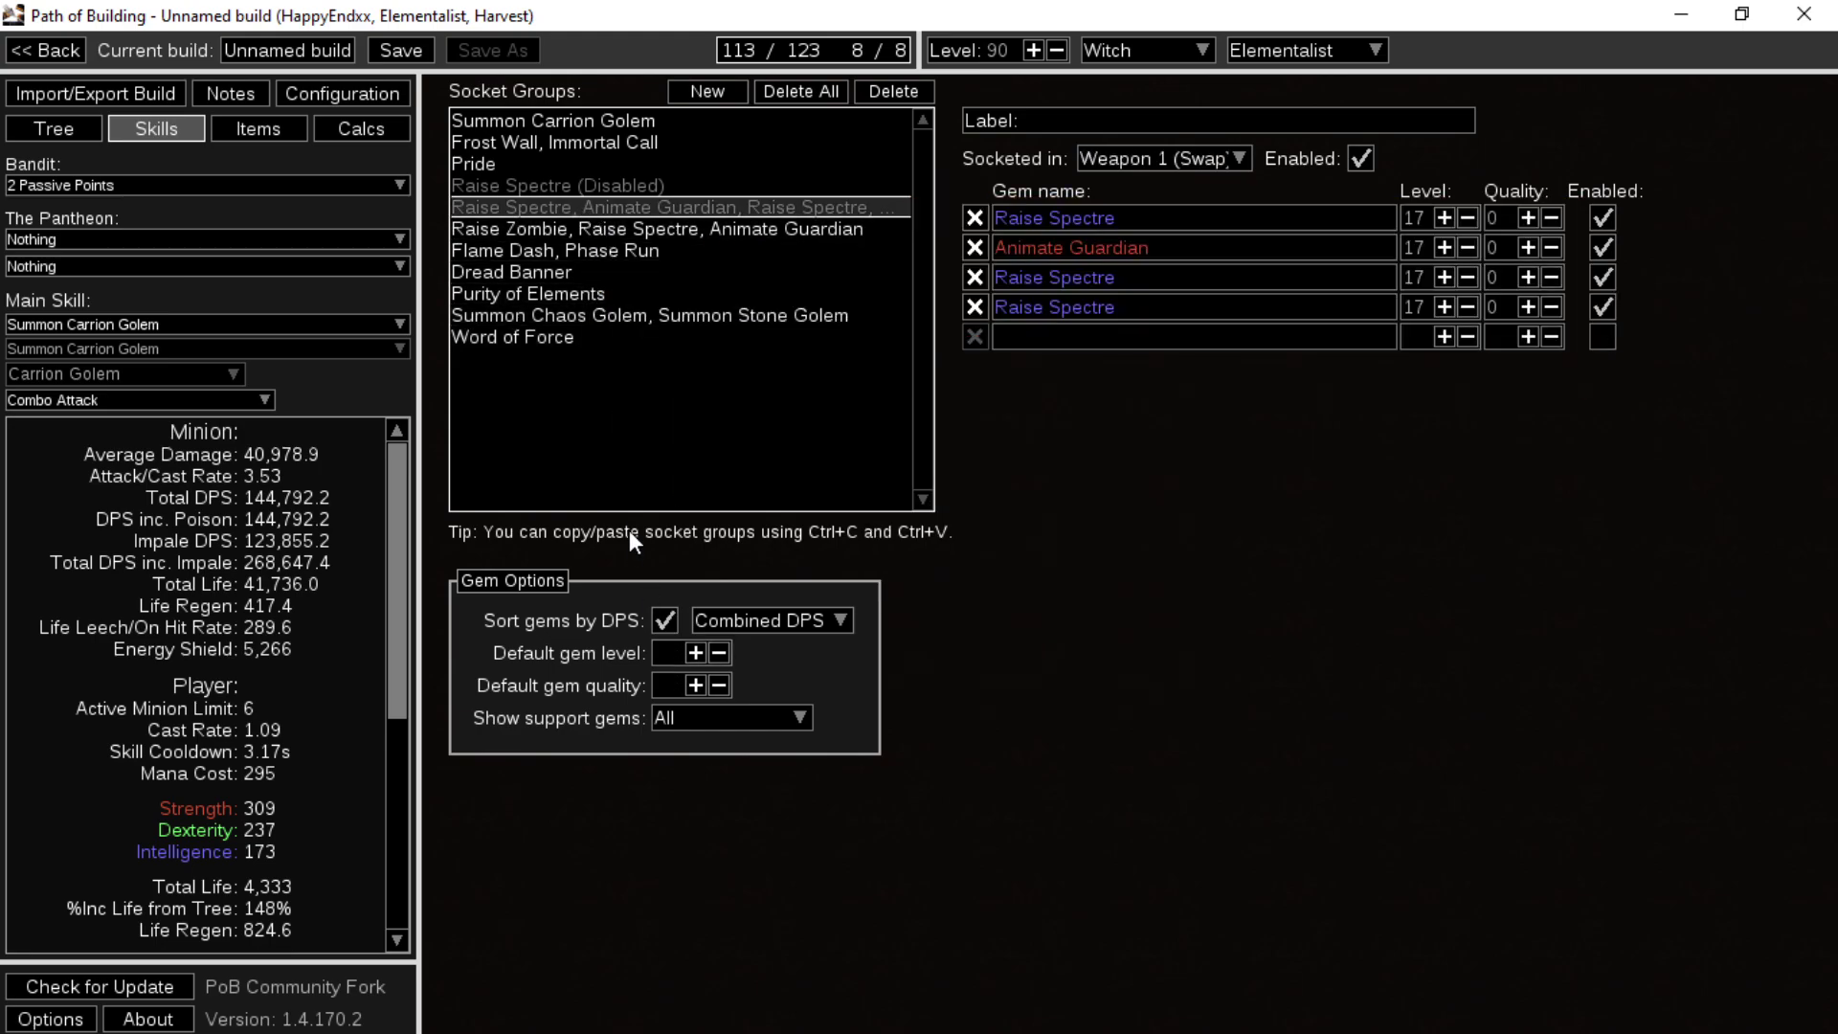
left_click(571, 143)
left_click(584, 274)
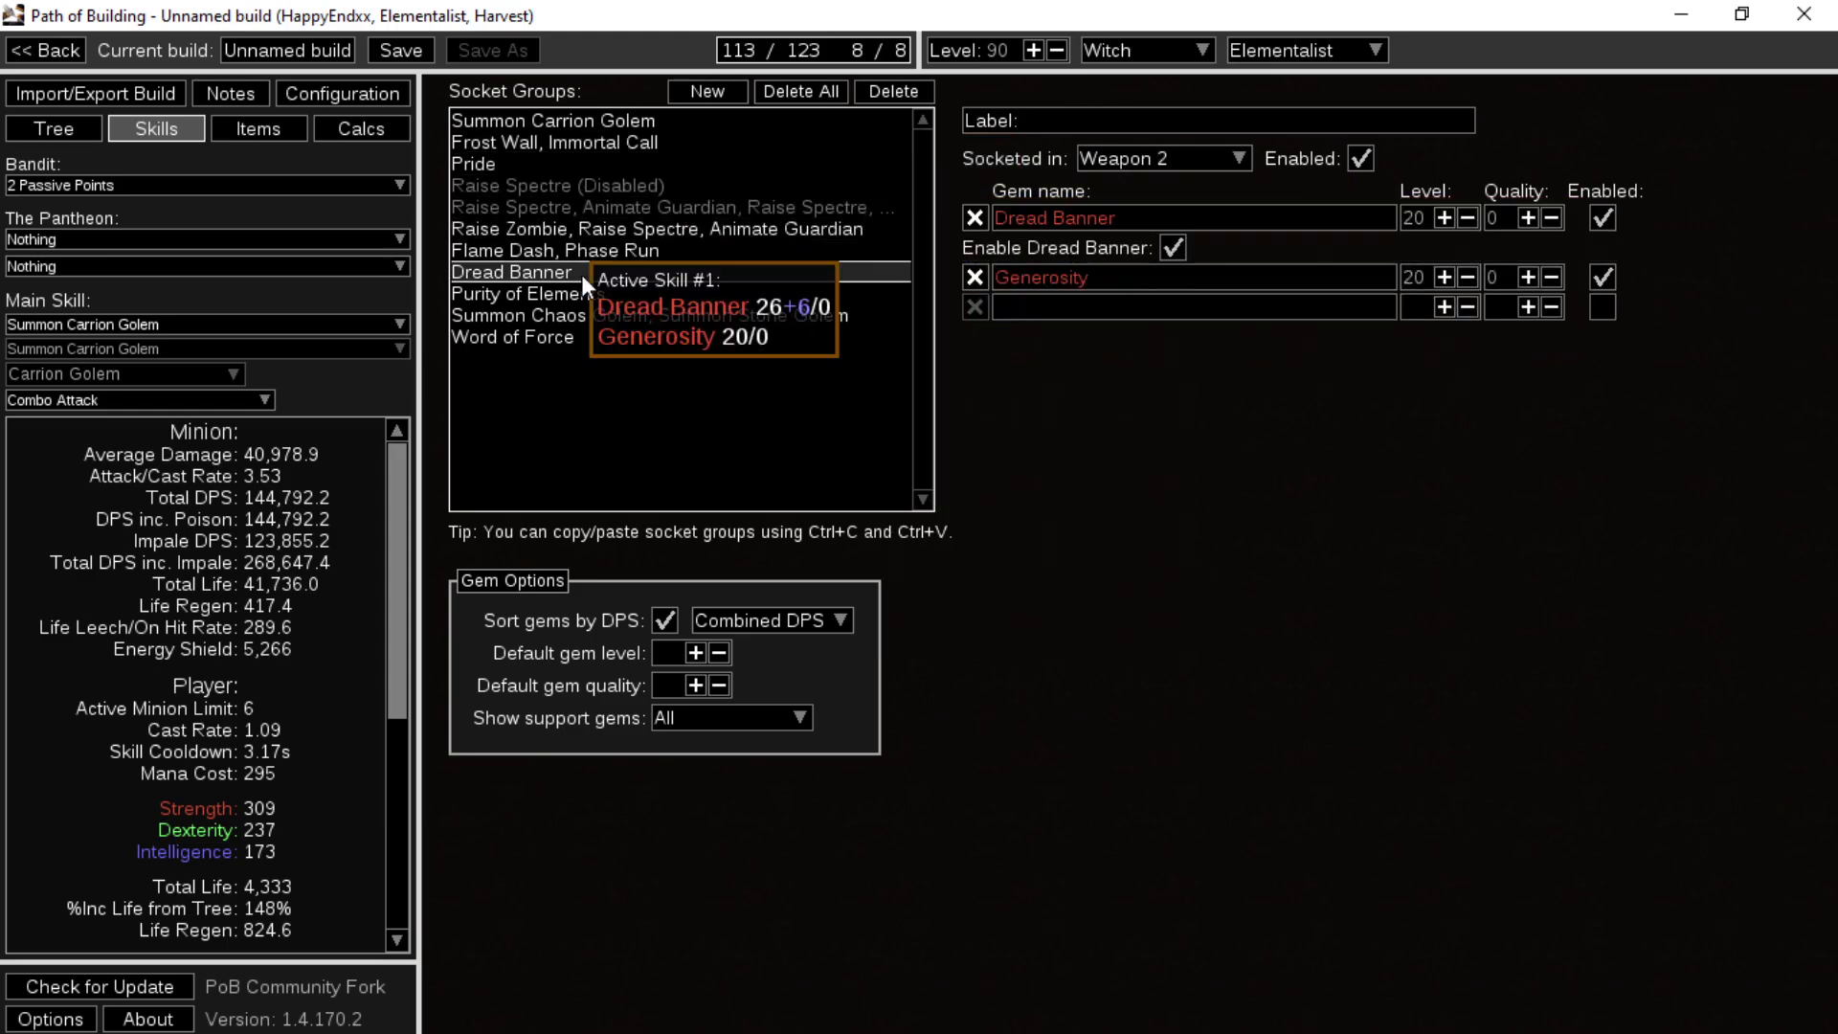
left_click(595, 293)
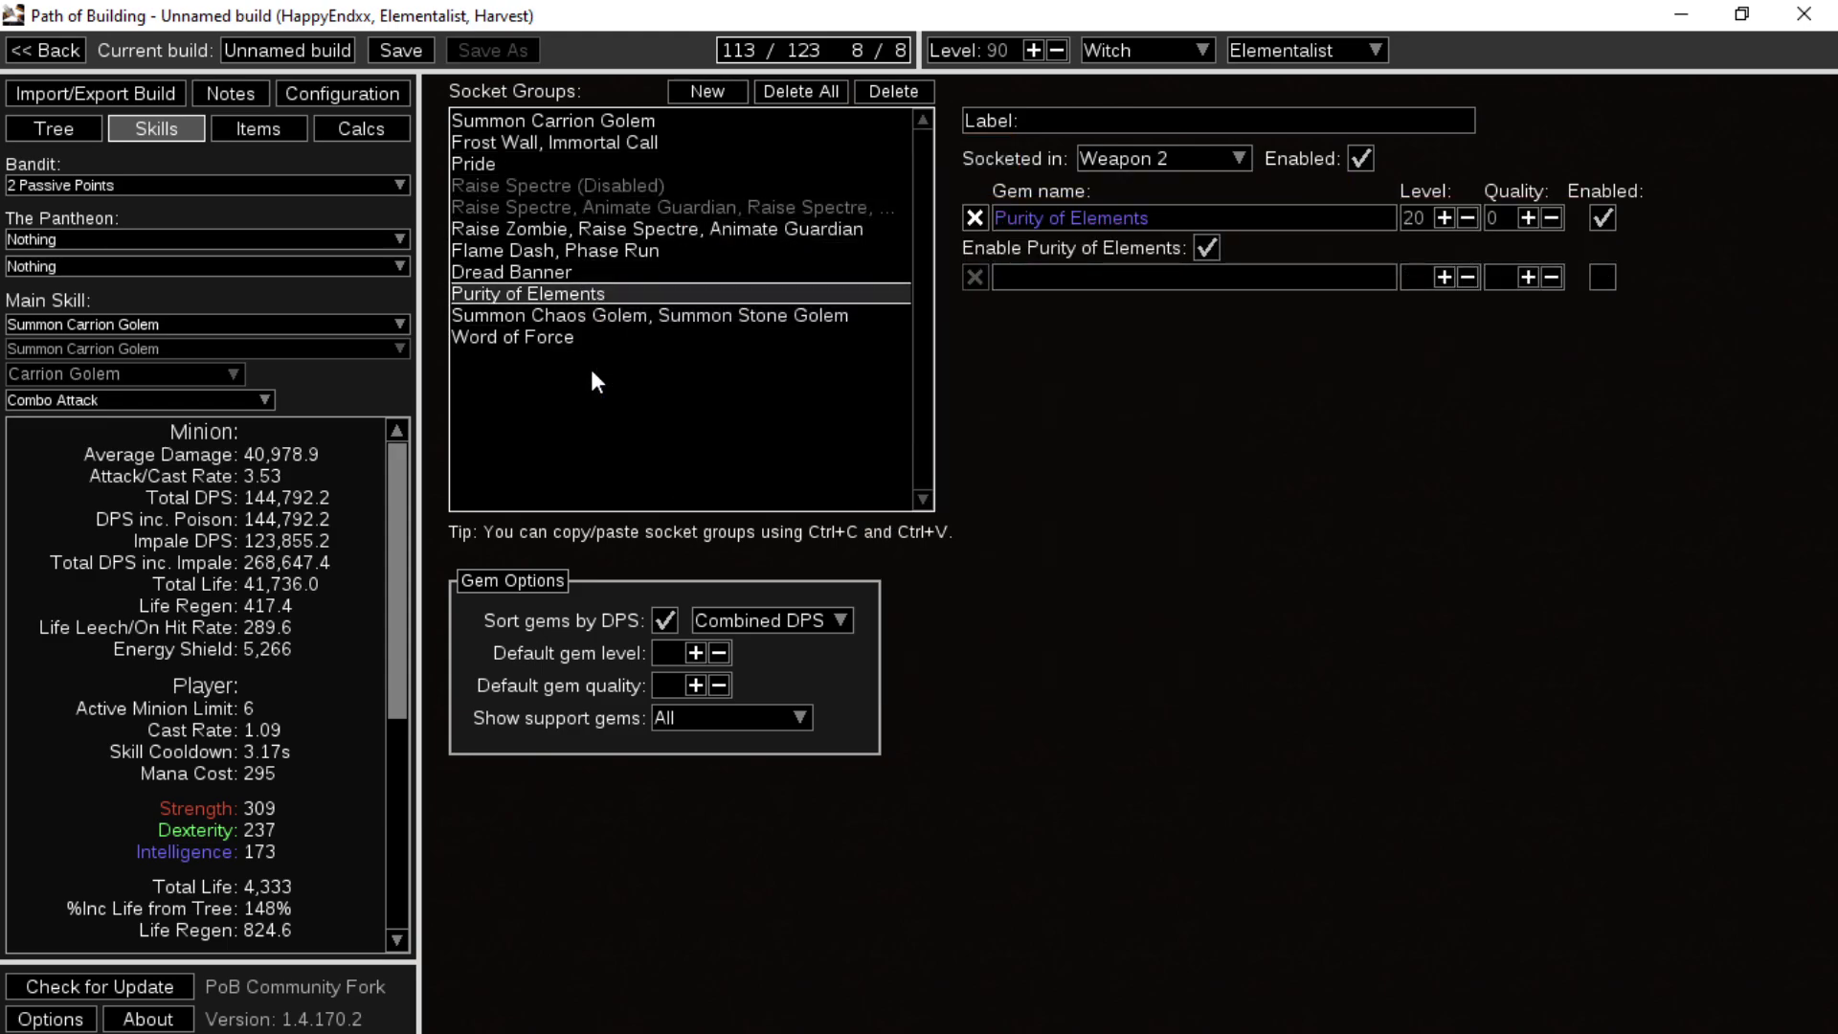
left_click(606, 313)
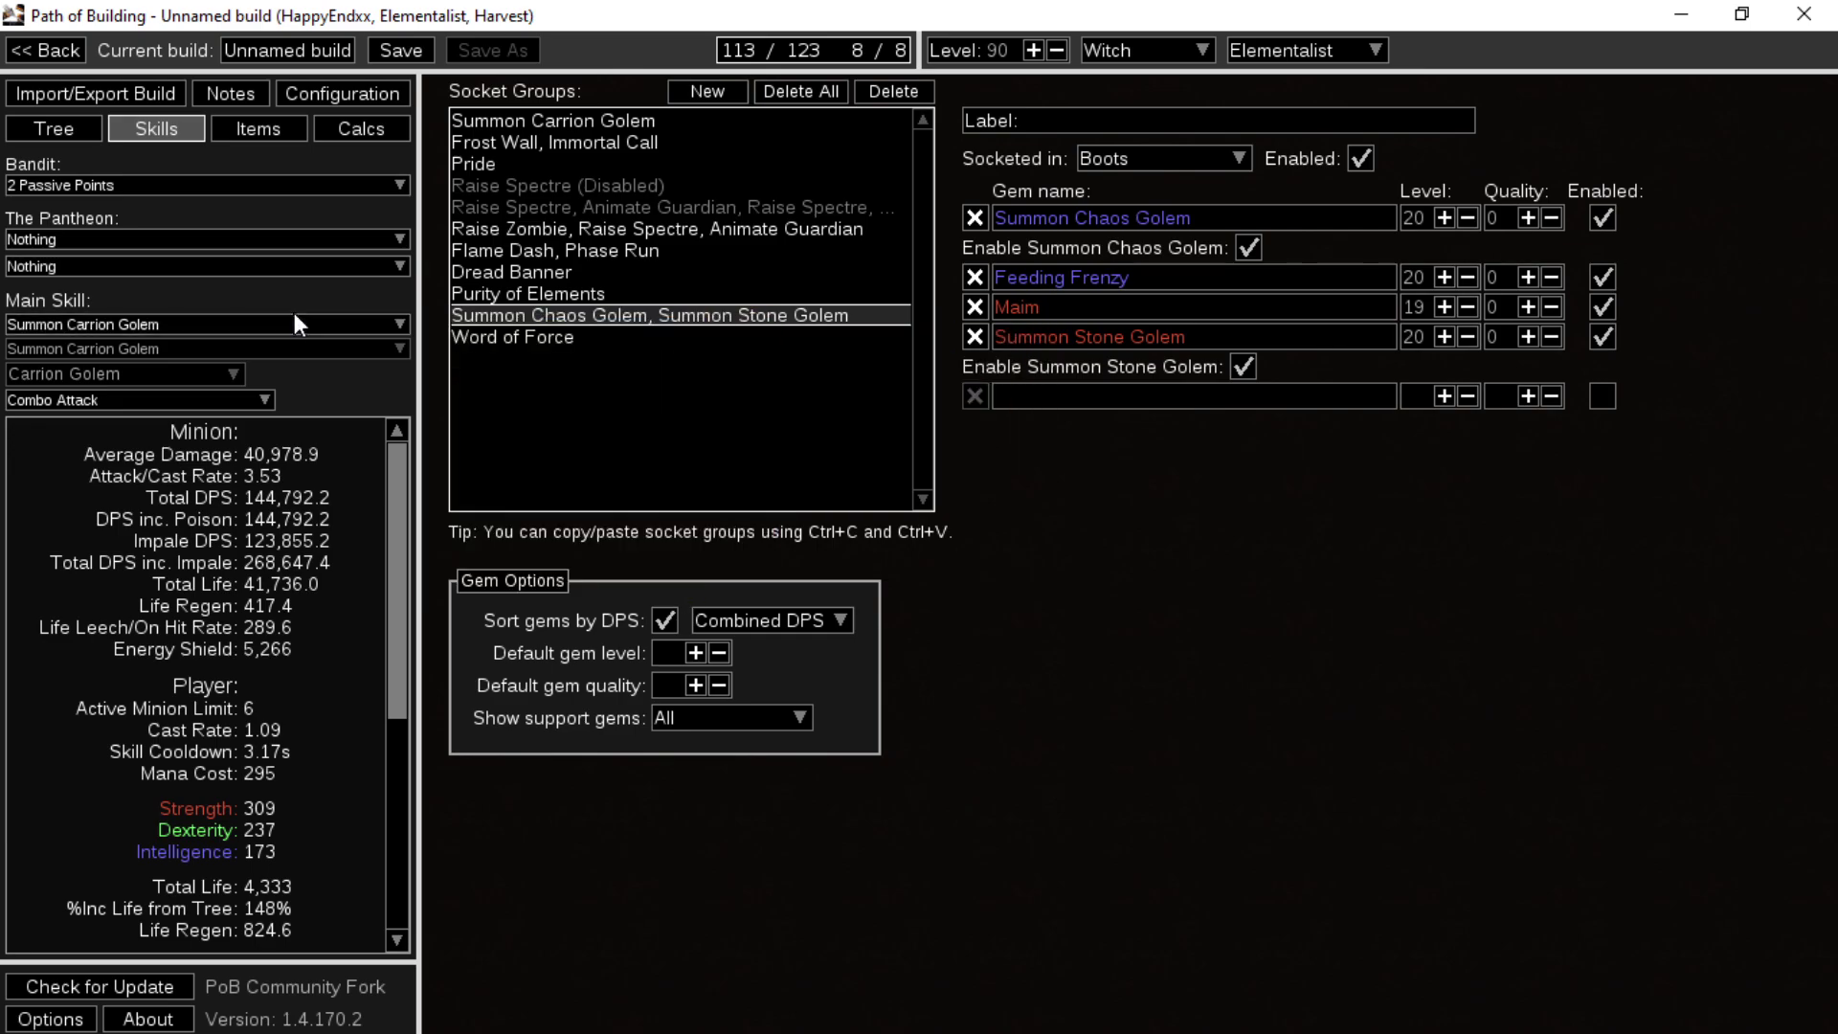
- On the Items page, examine the belt and scroll the stats panel to check resistances
left_click(270, 134)
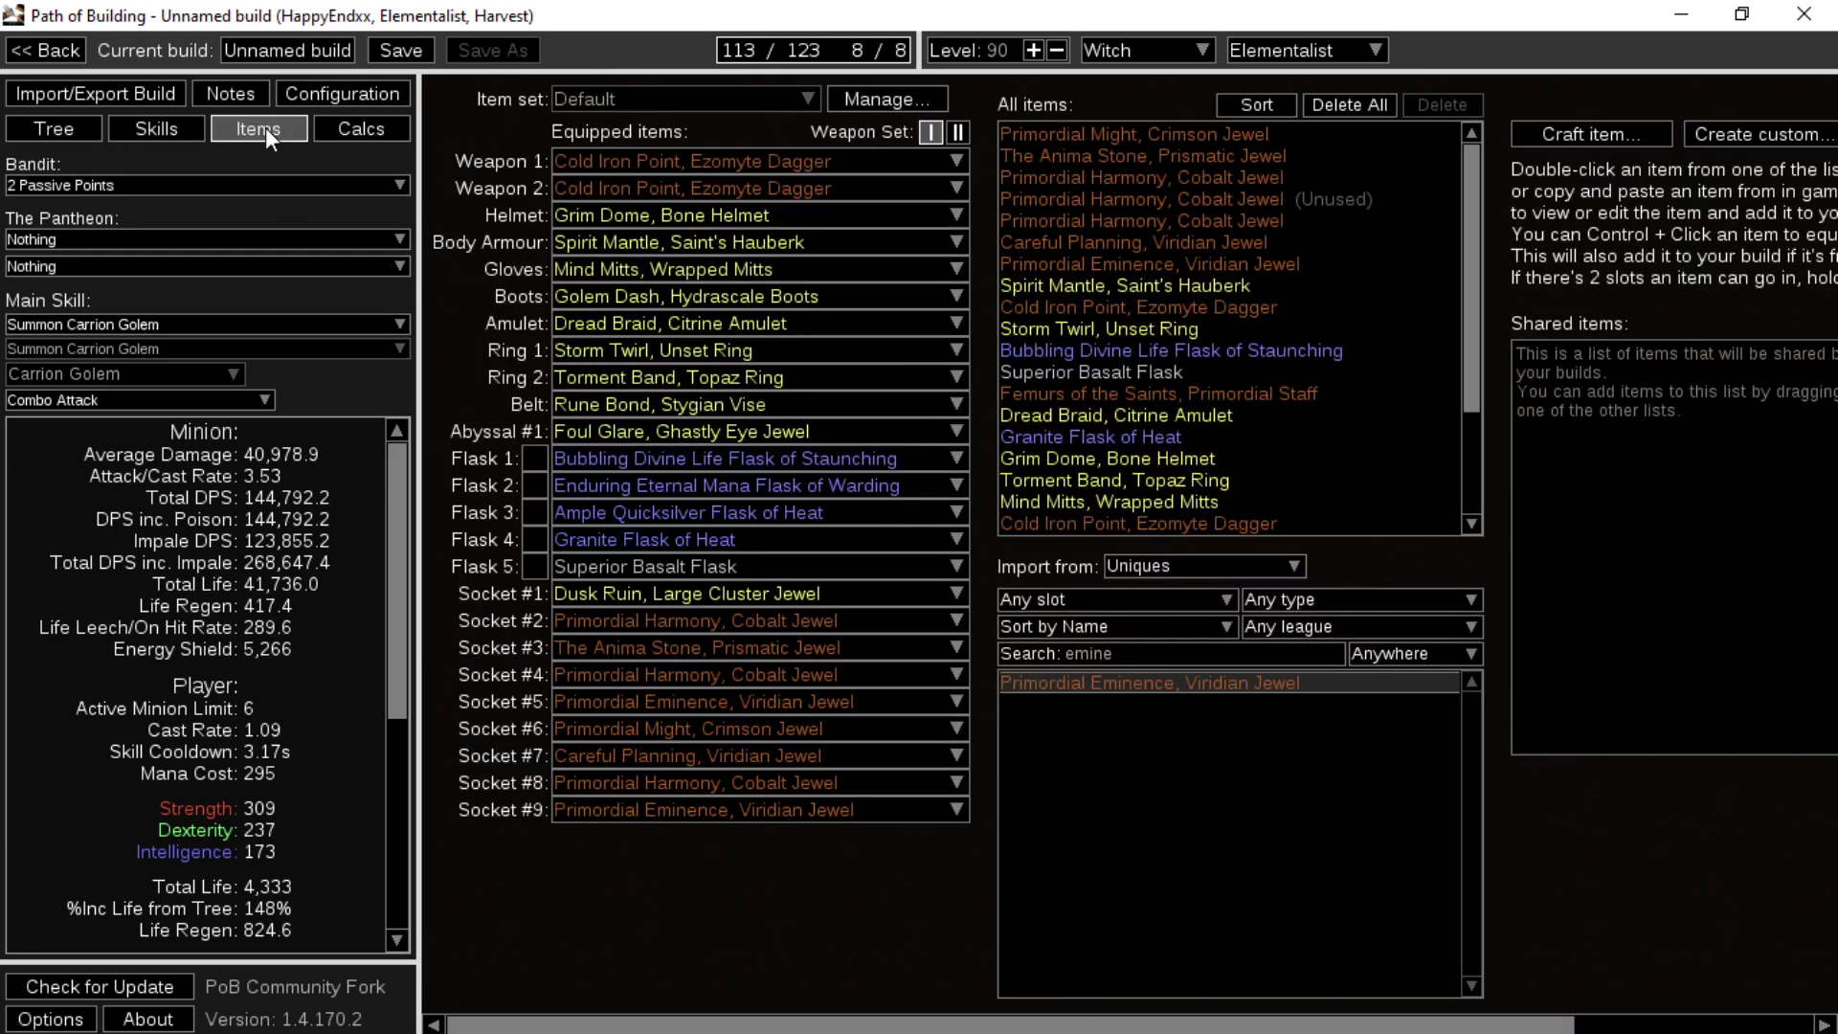
mouse_move(647, 269)
scroll(273, 627, "down", 5)
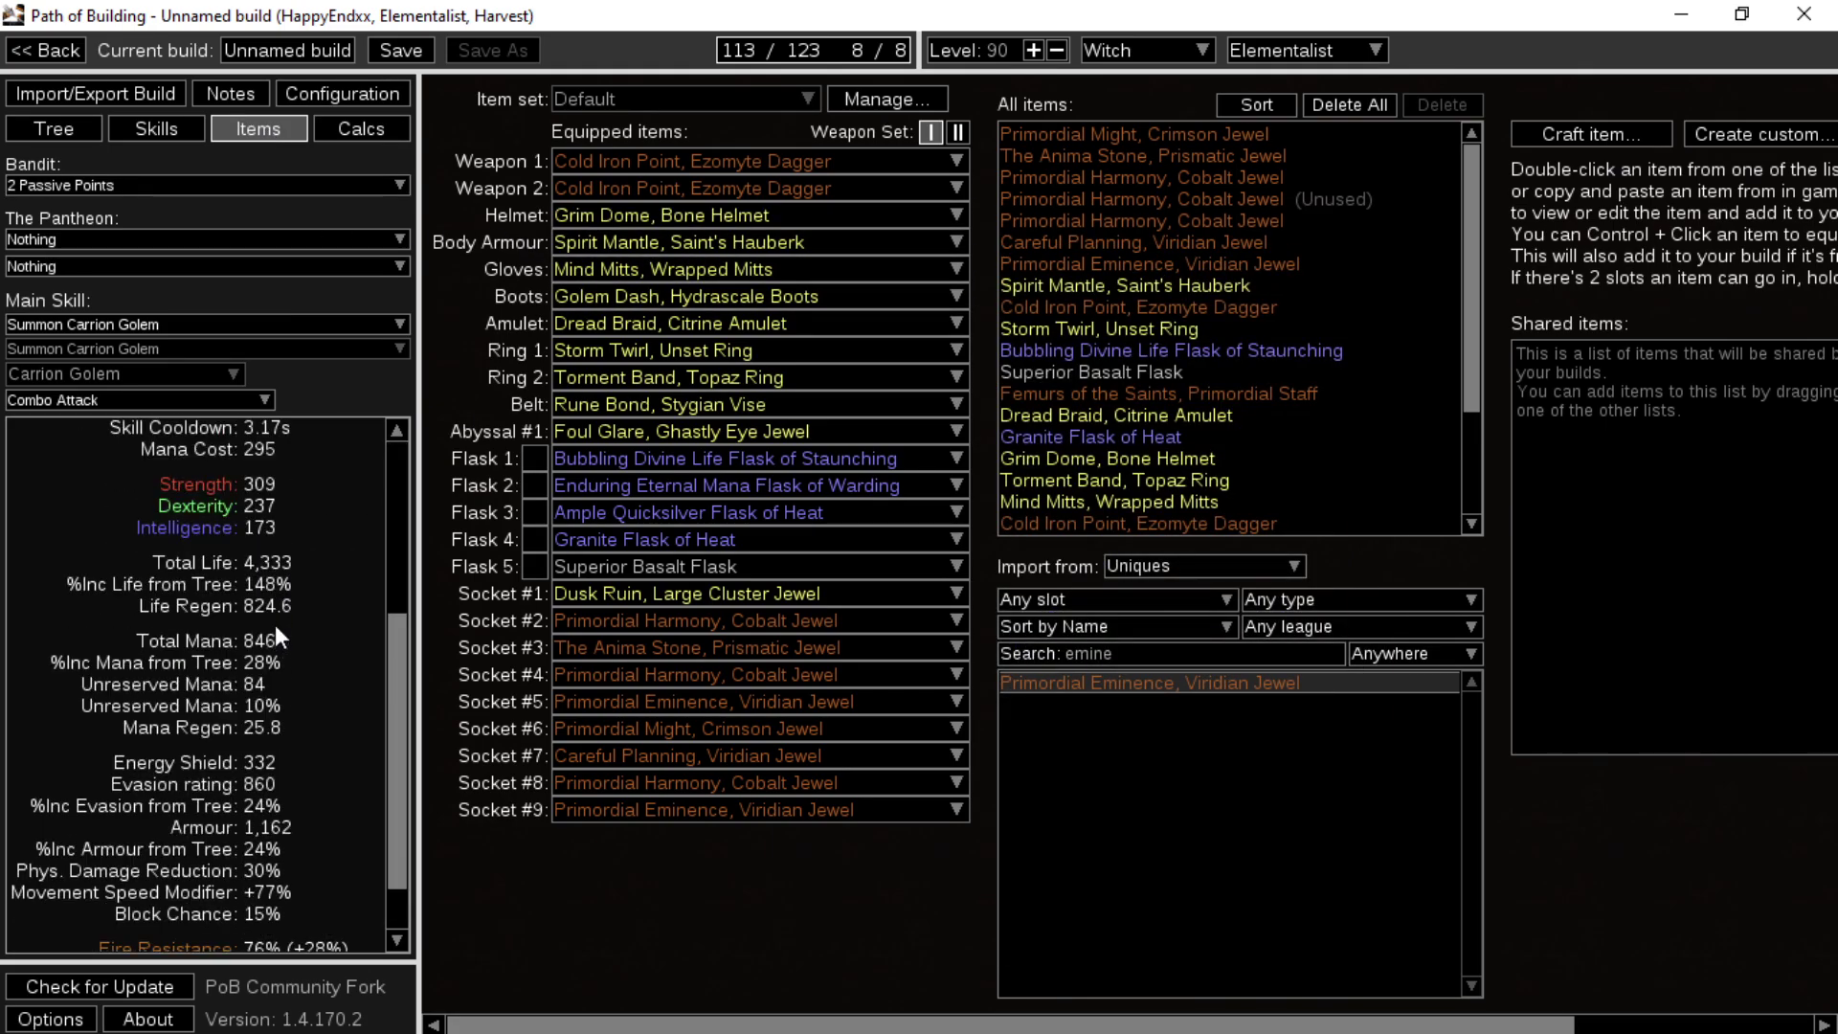
scroll(274, 624, "down", 1)
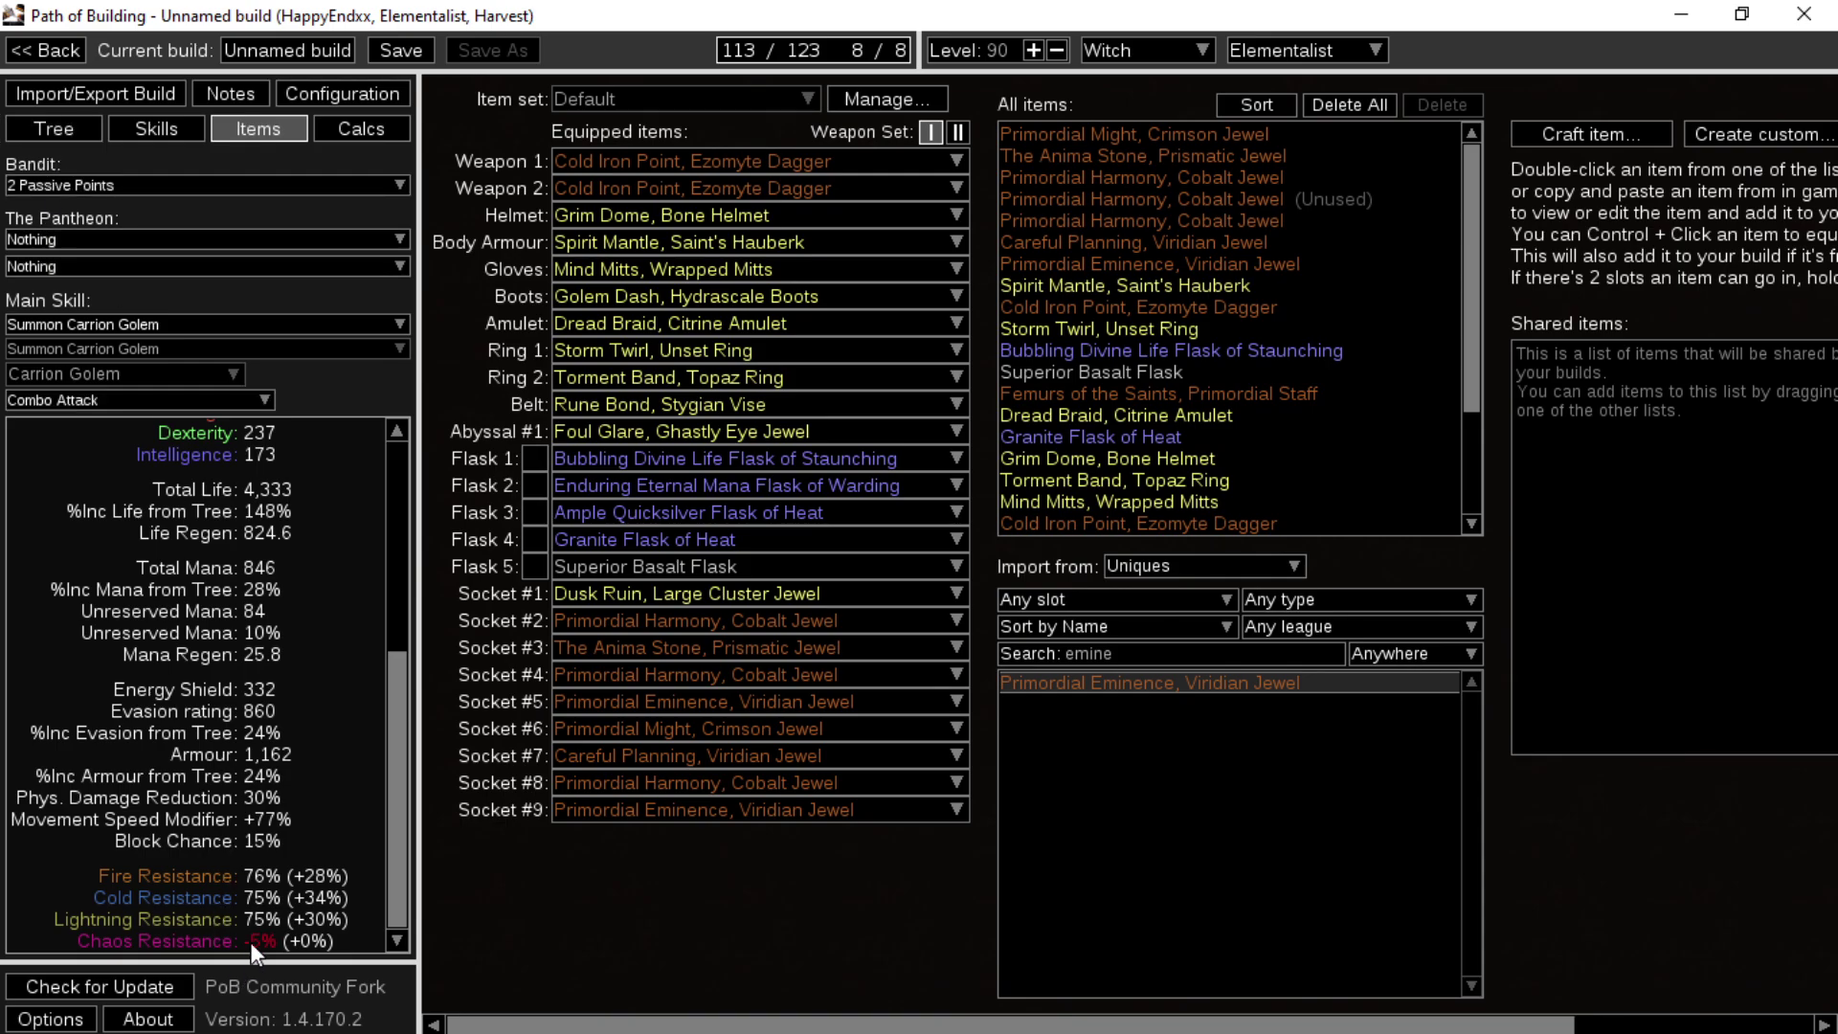
scroll(232, 858, "up", 3)
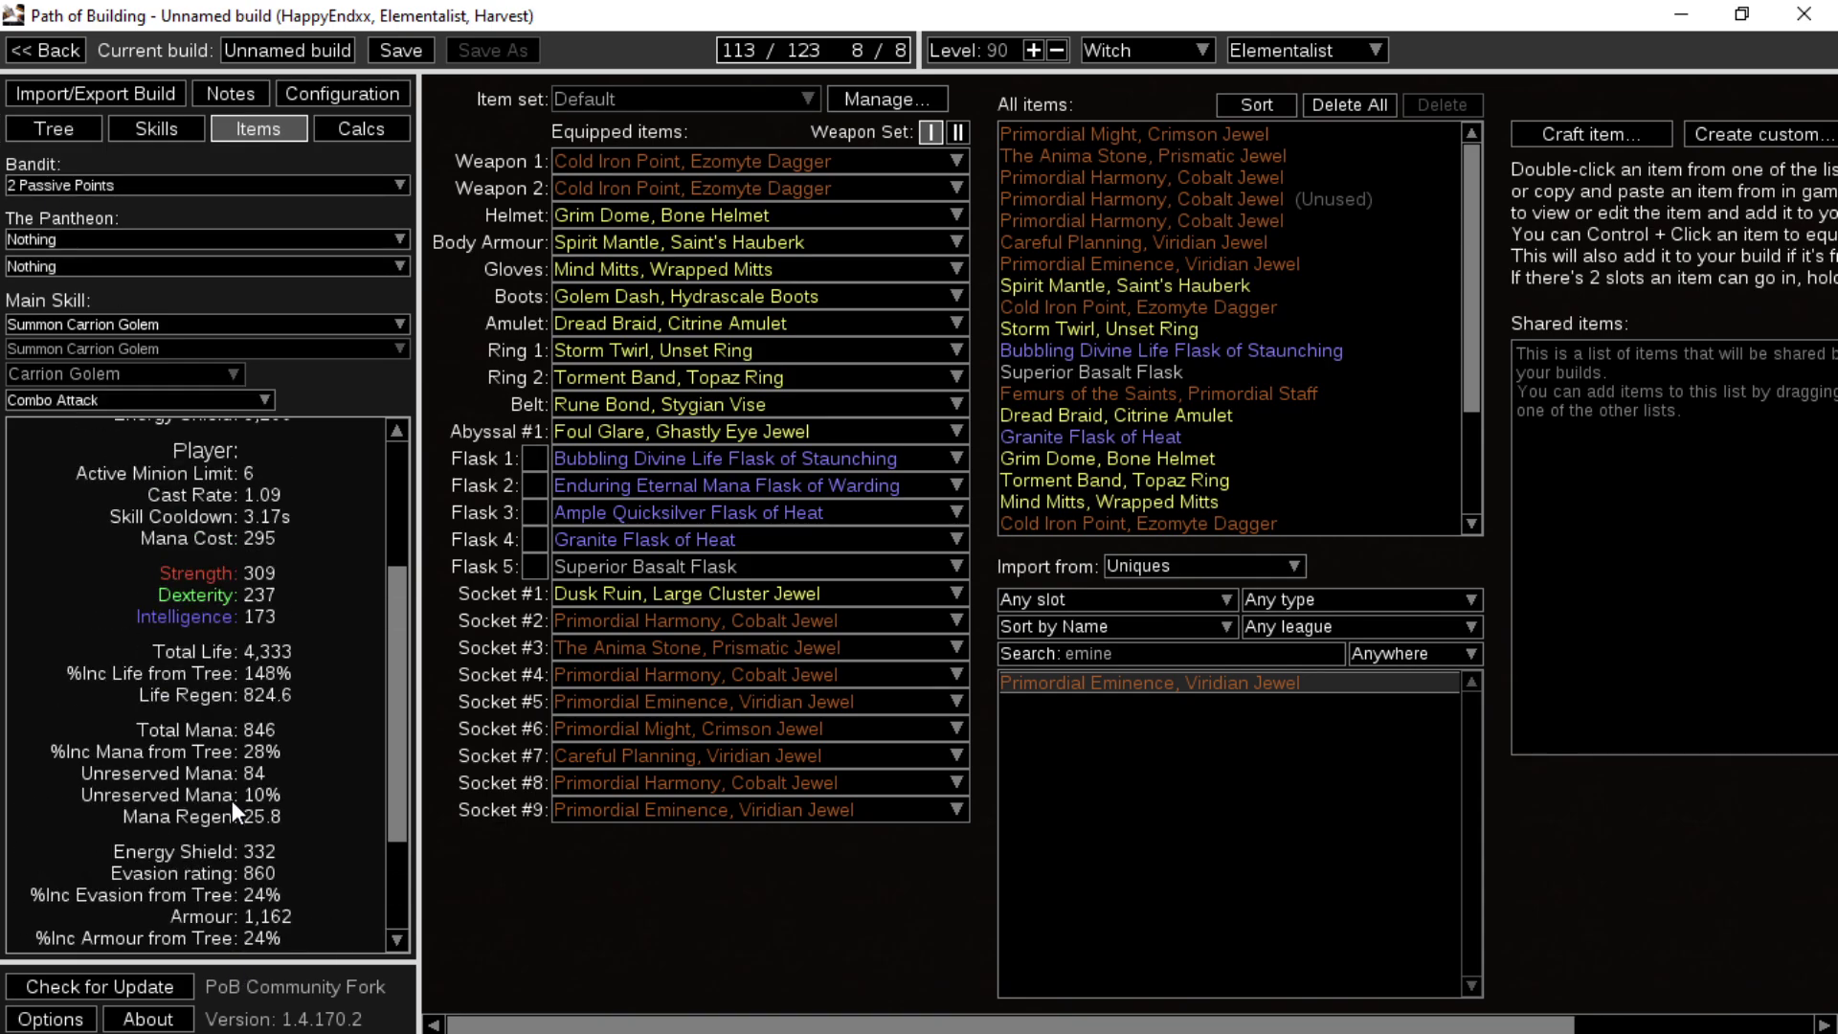
scroll(232, 801, "down", 3)
scroll(260, 757, "up", 6)
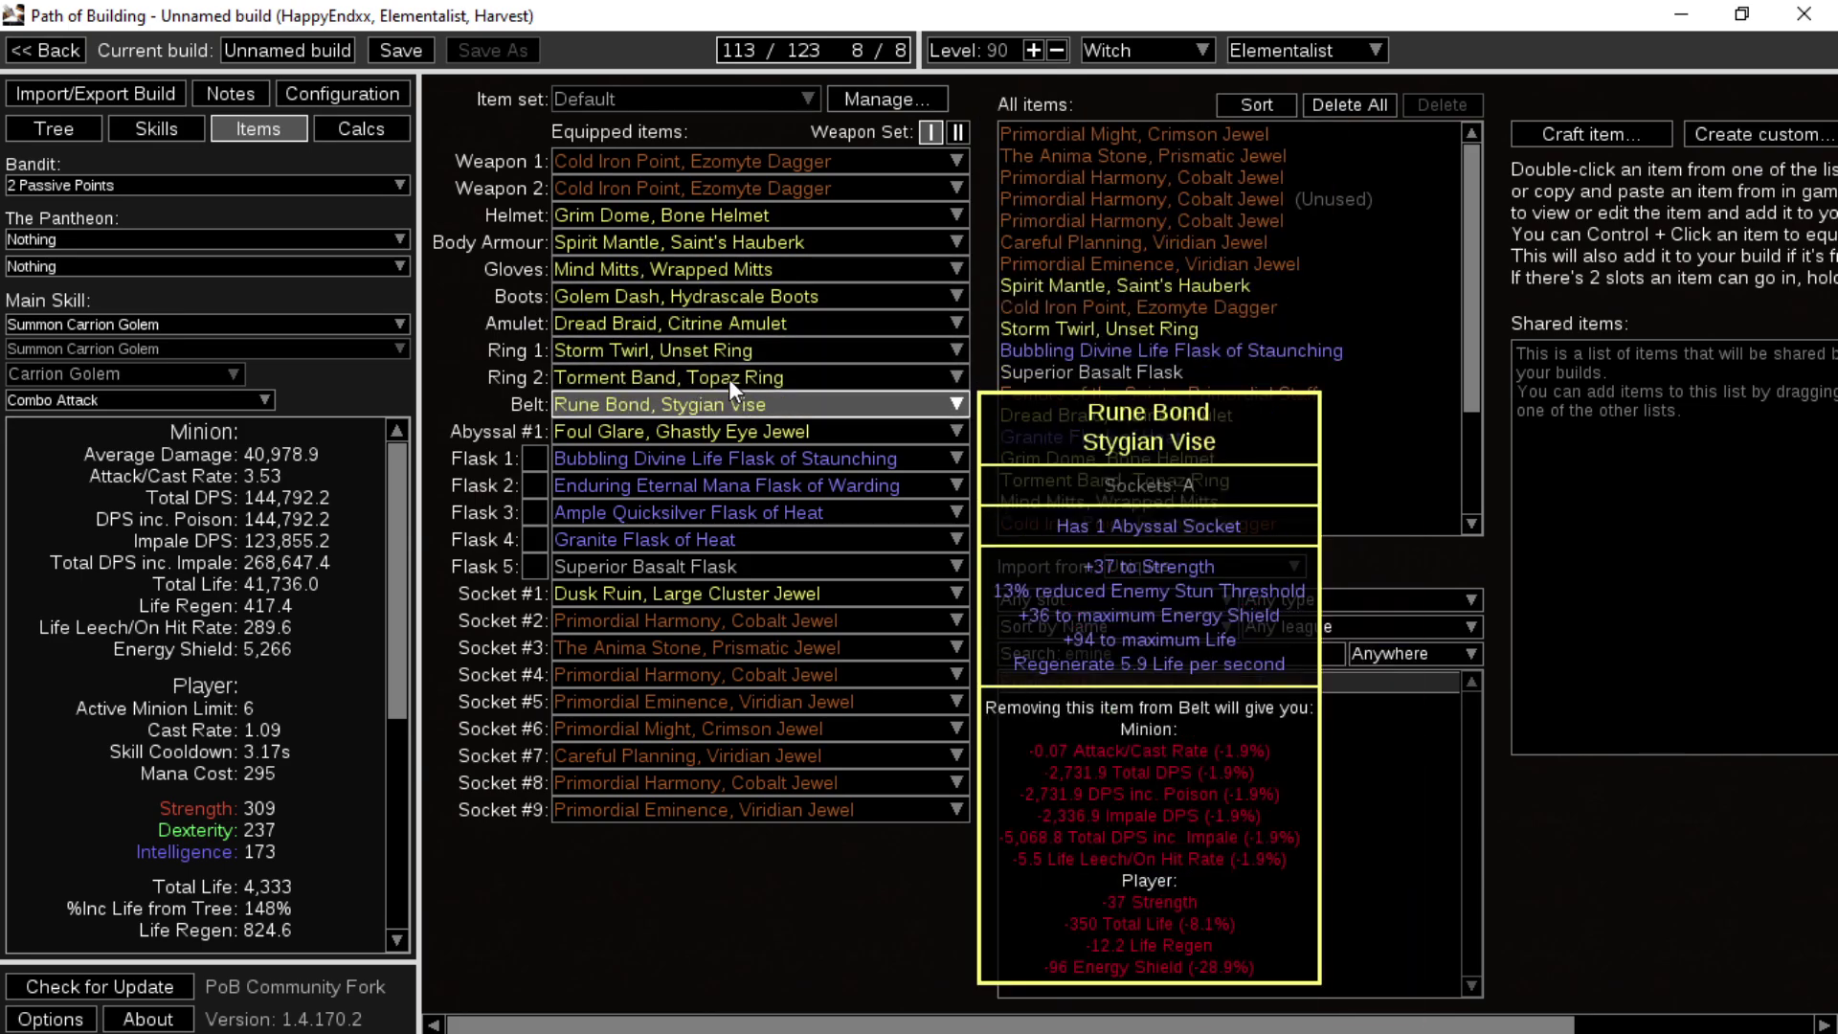
left_click(58, 134)
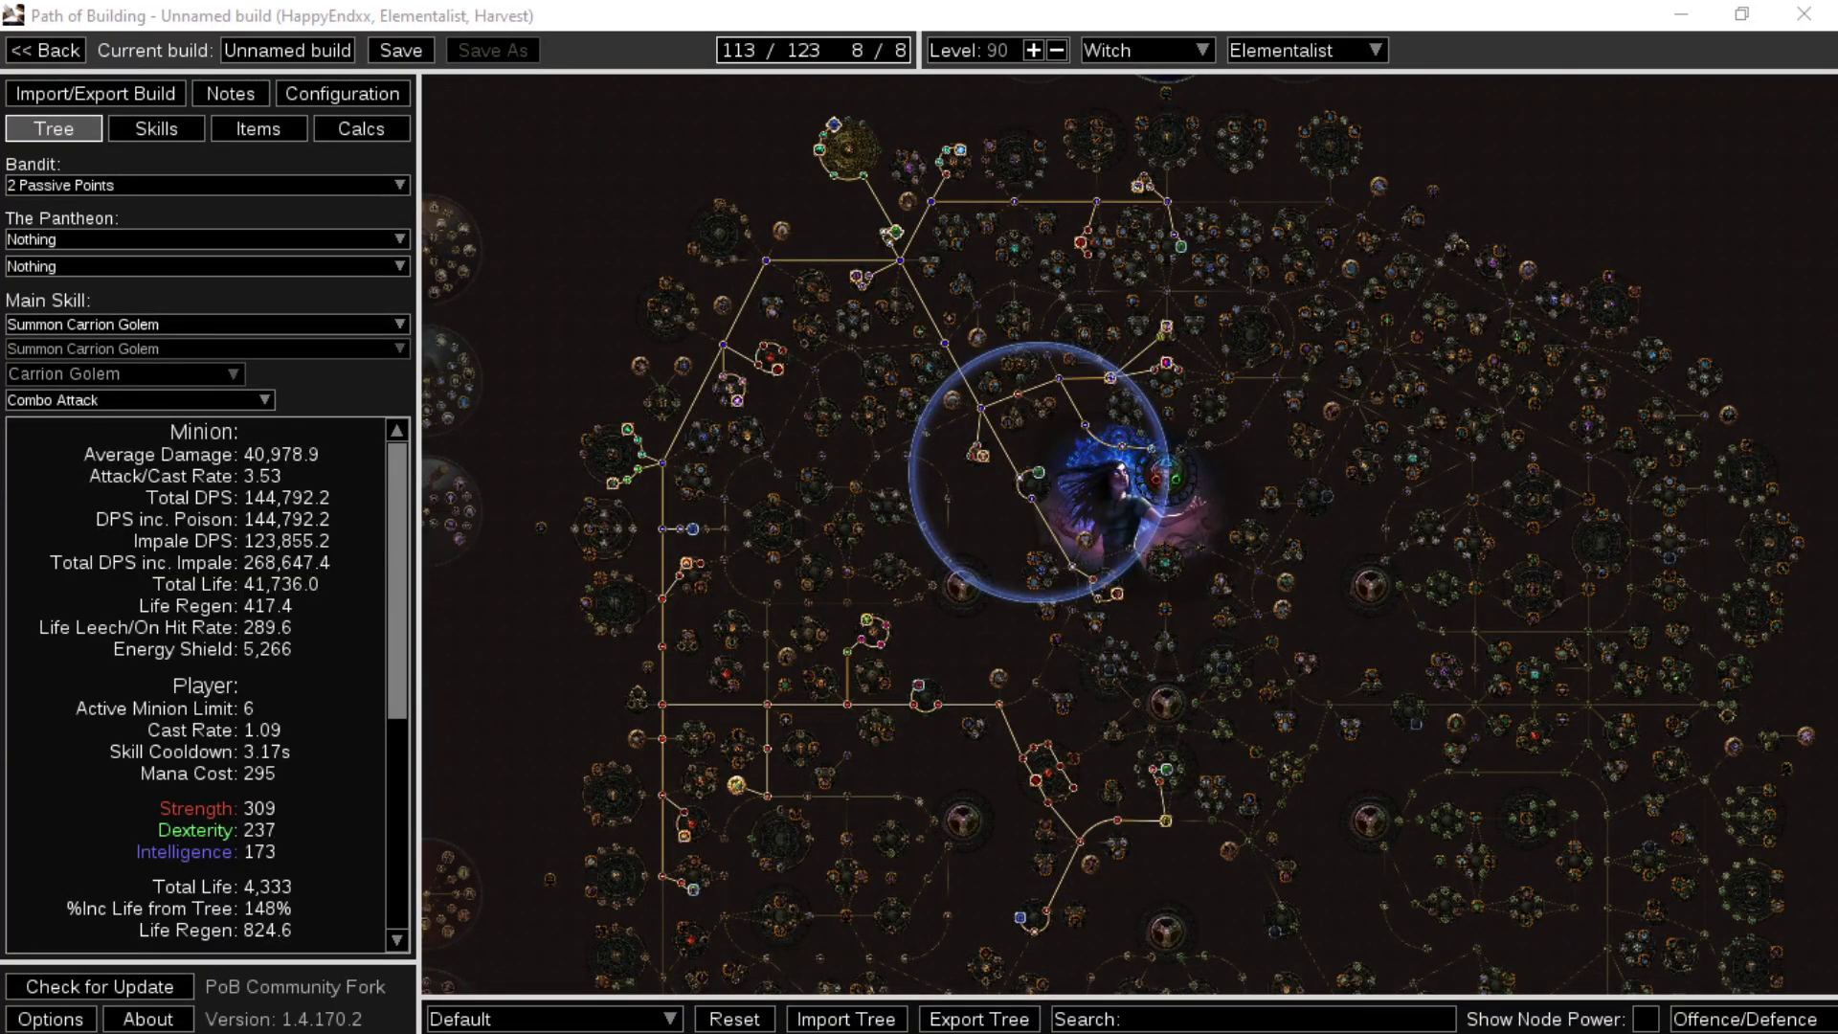
- Take the Path of Building window out of full screen
left_click_drag(853, 8, 0, 274)
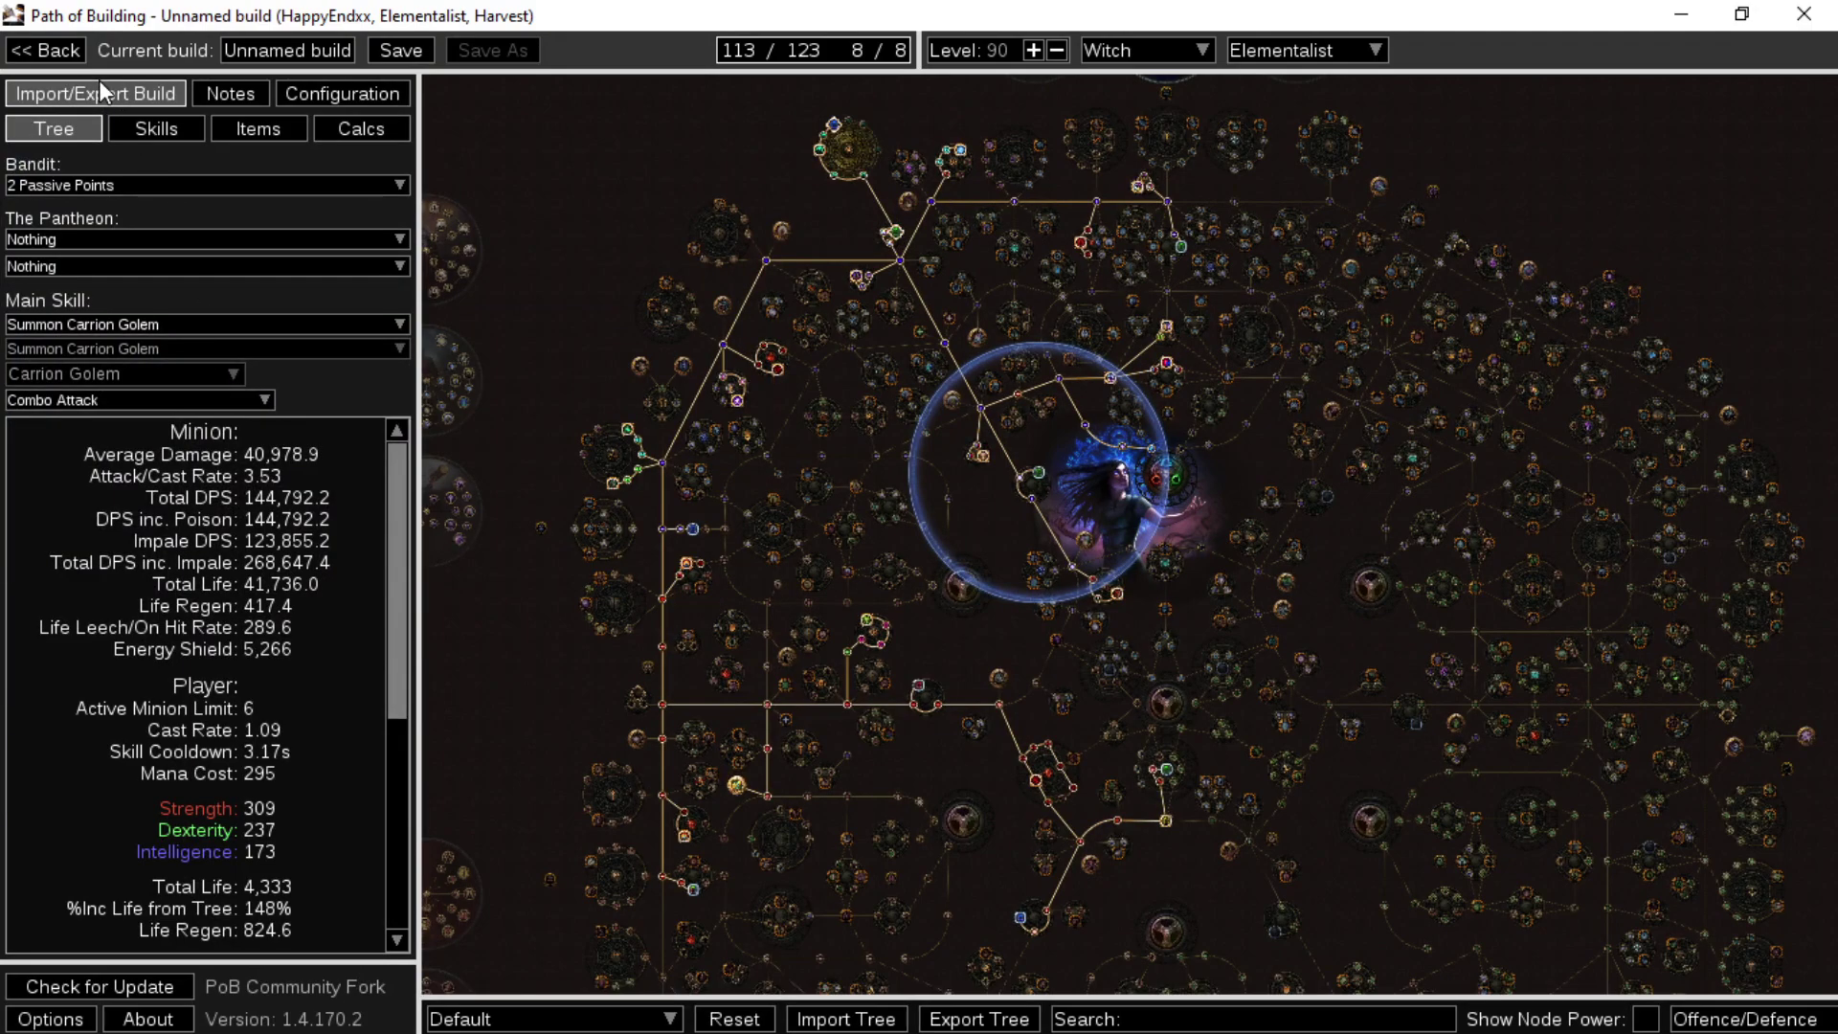
- Leave the build, generate its share code, upload it to Pastebin and copy the link
left_click(56, 53)
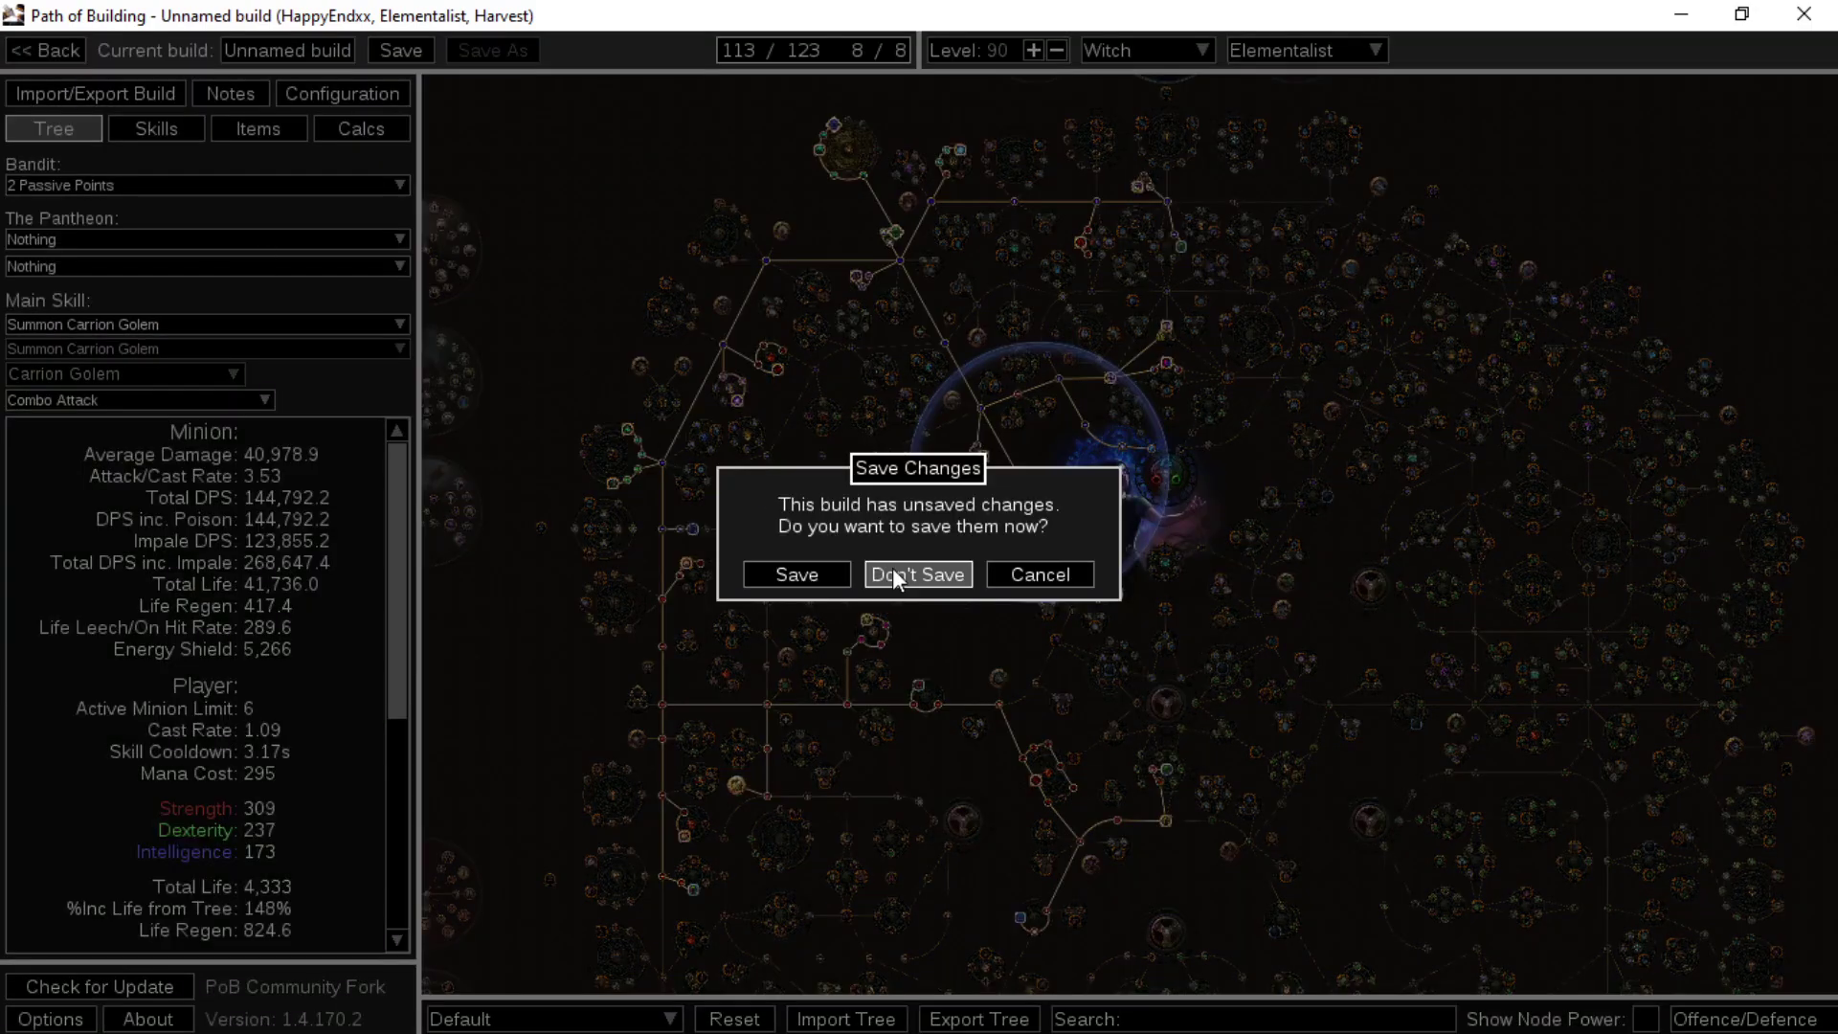
left_click(1040, 575)
left_click(128, 95)
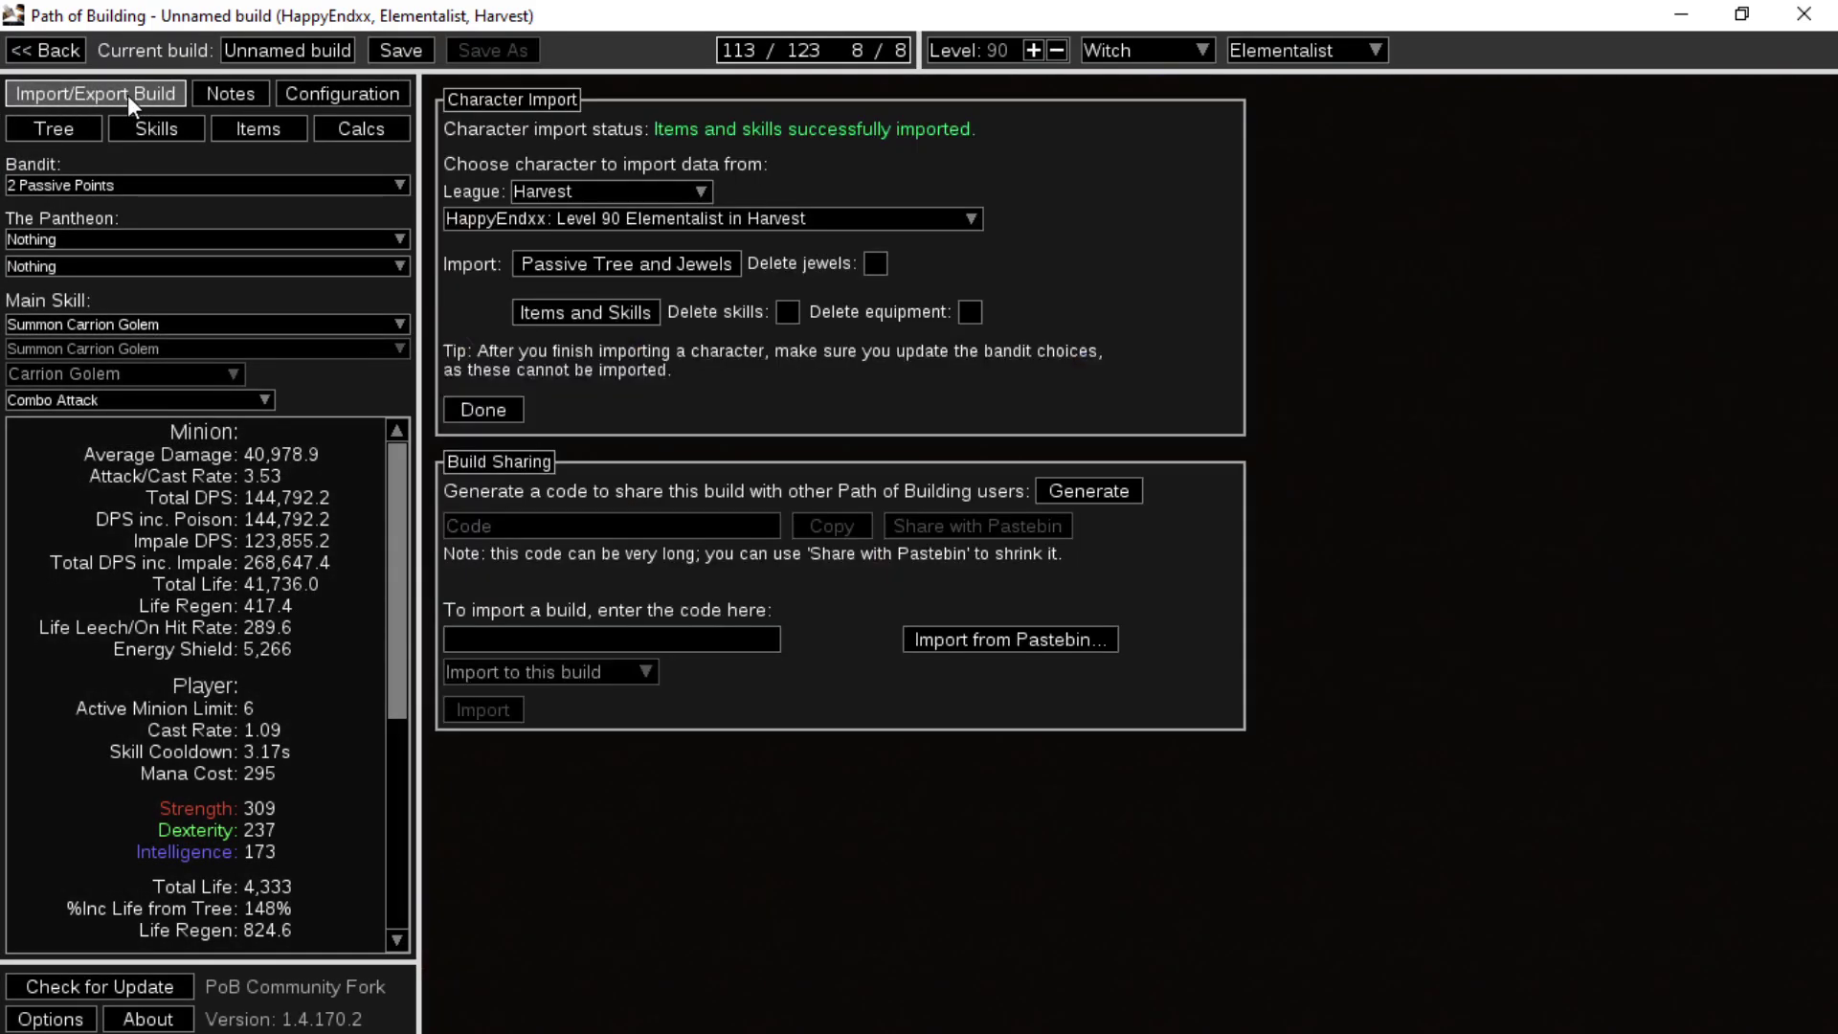
left_click(1092, 493)
left_click(933, 525)
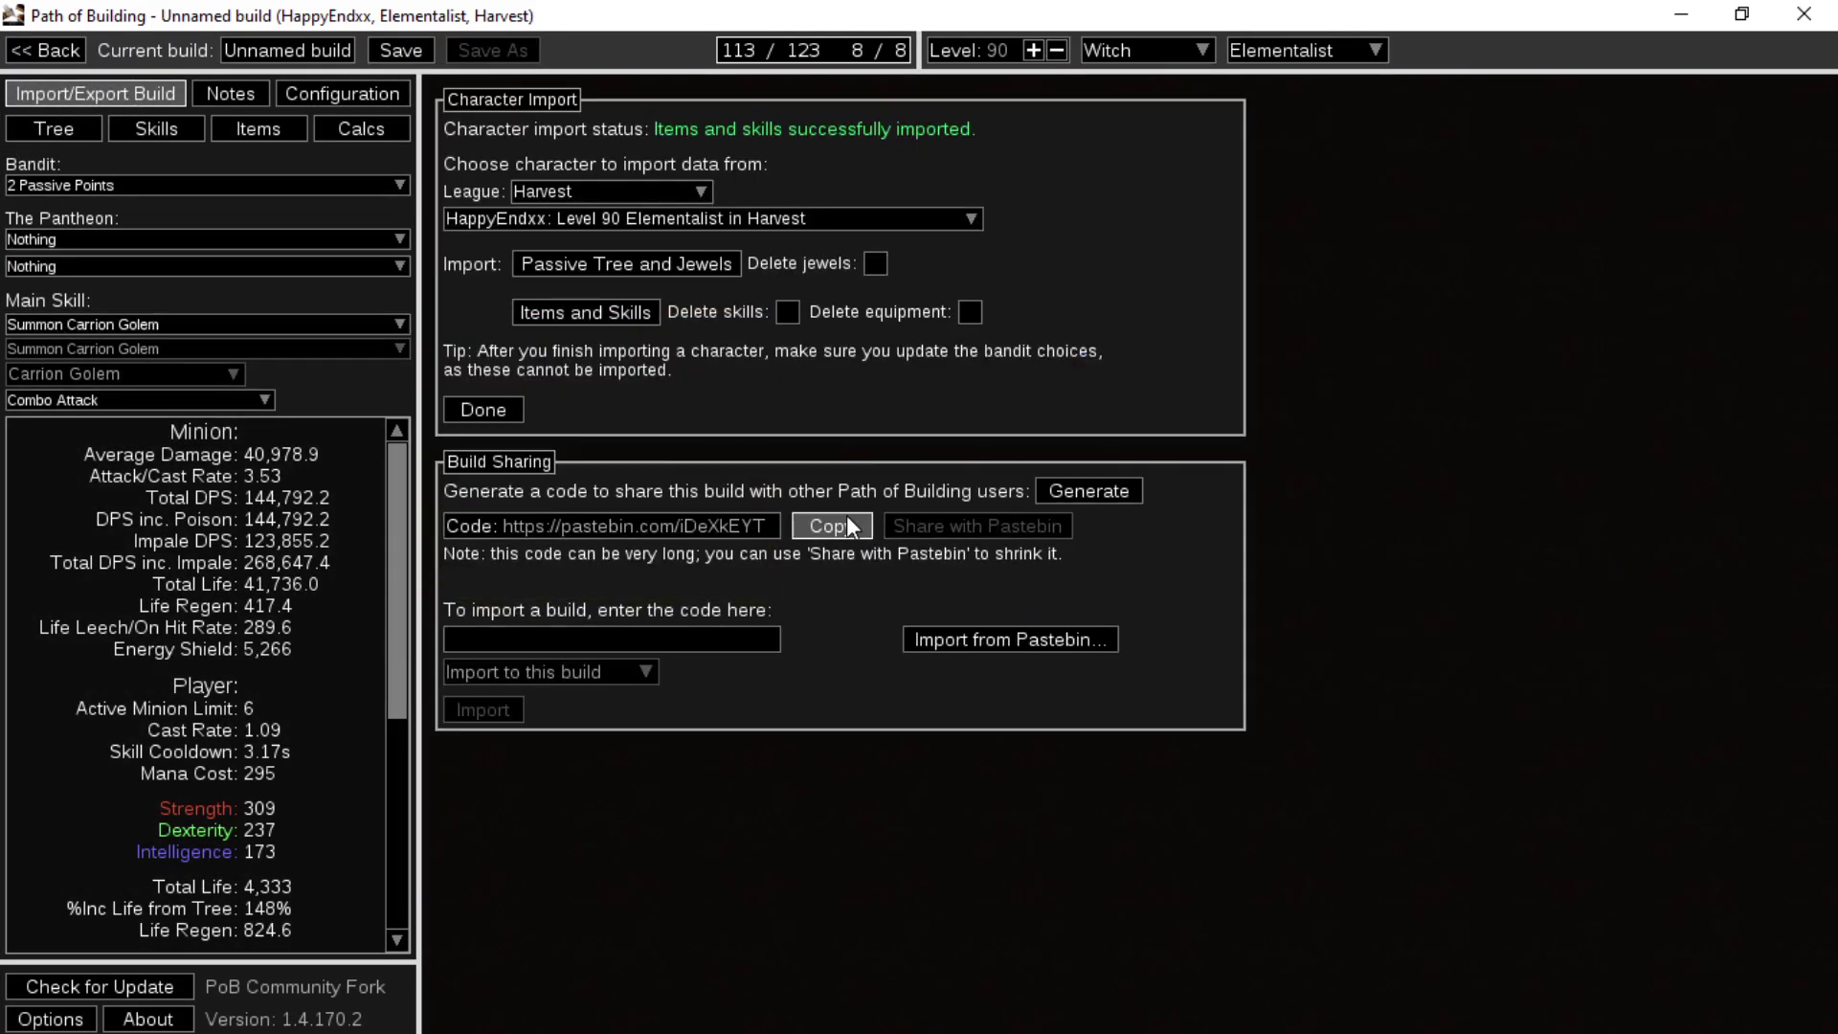
left_click(846, 519)
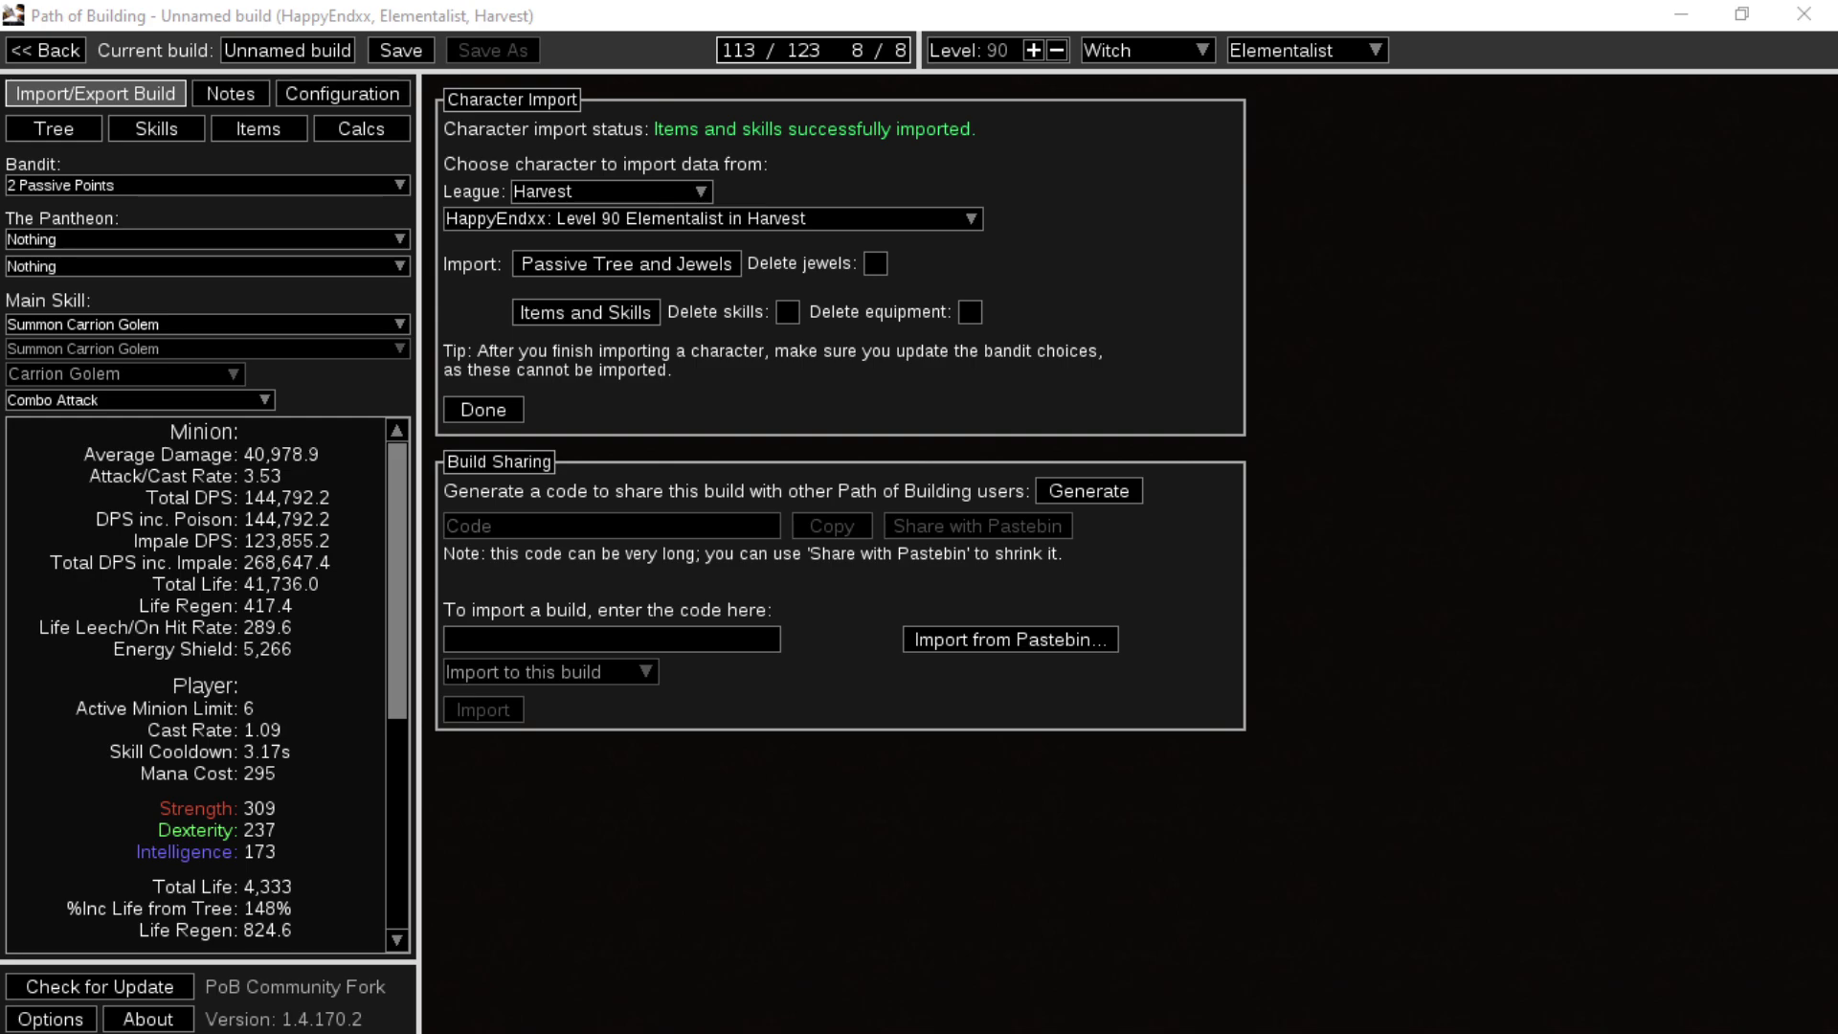
- Import a pastebin build as a new build, swapping in a second link after the first fails
left_click(985, 647)
key("ctrl+v")
left_click(879, 590)
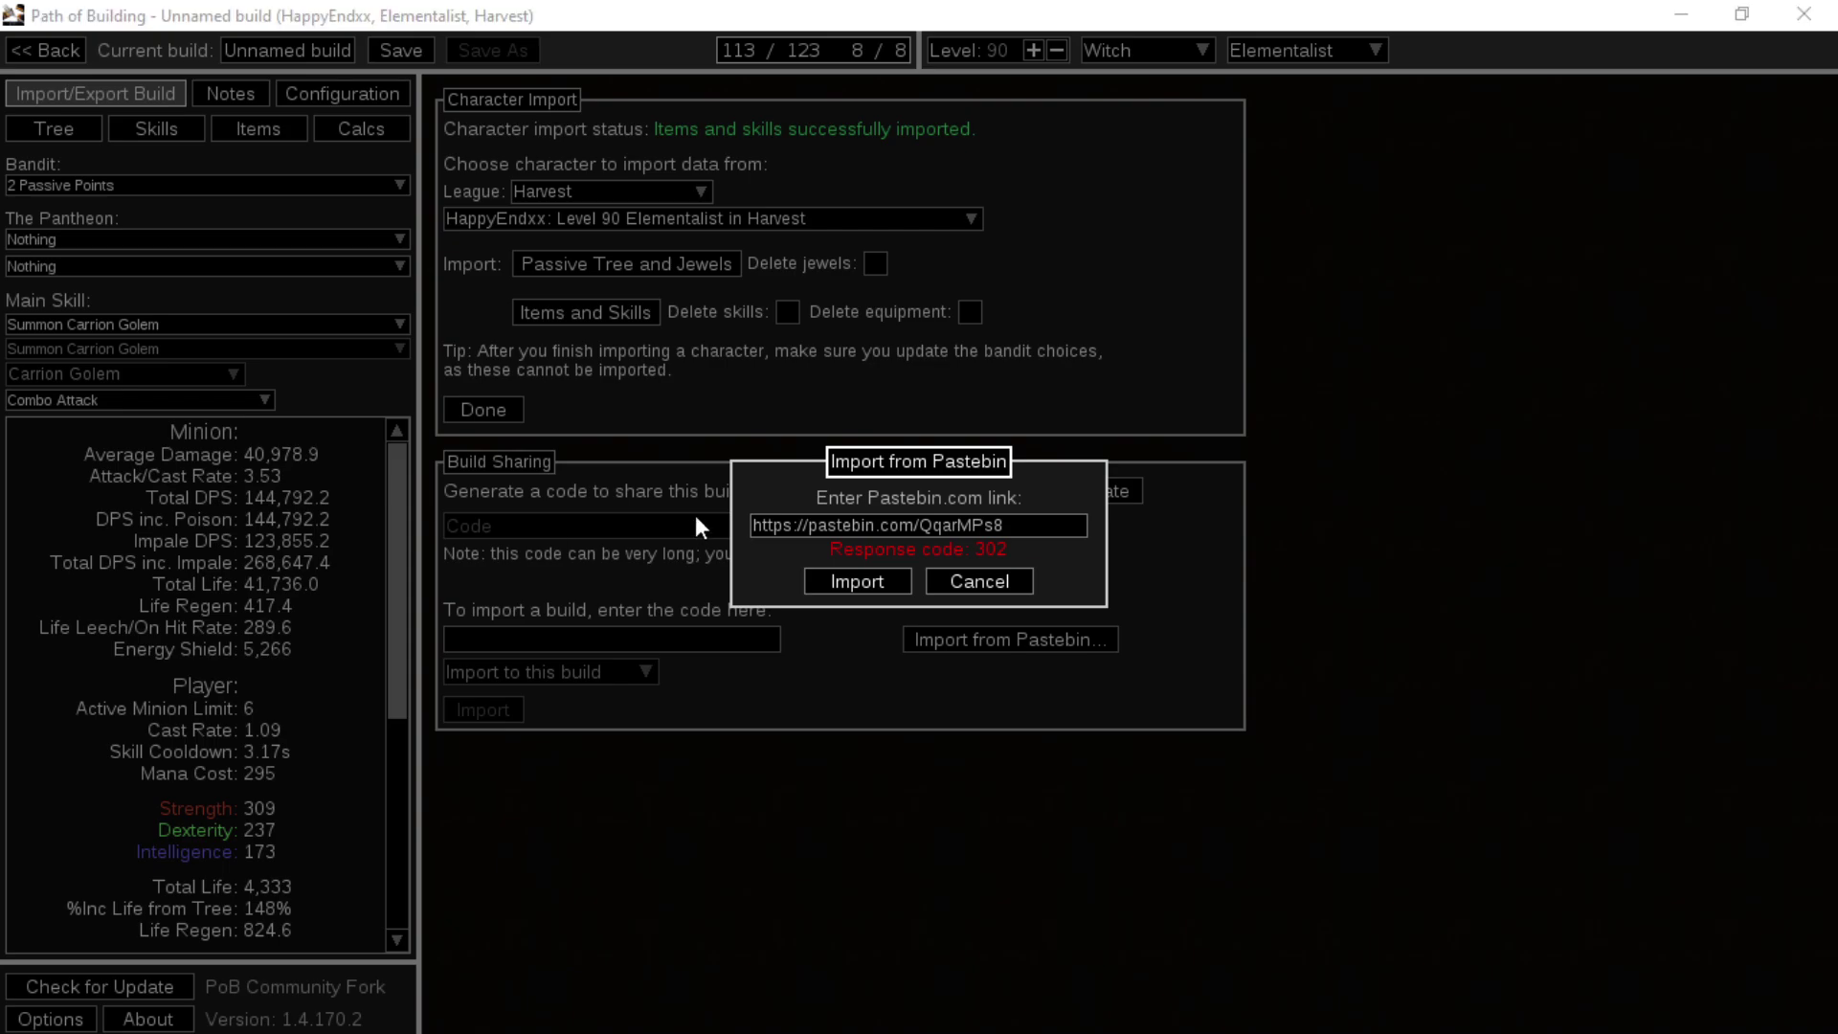
left_click_drag(1040, 529, 450, 548)
key("ctrl+v")
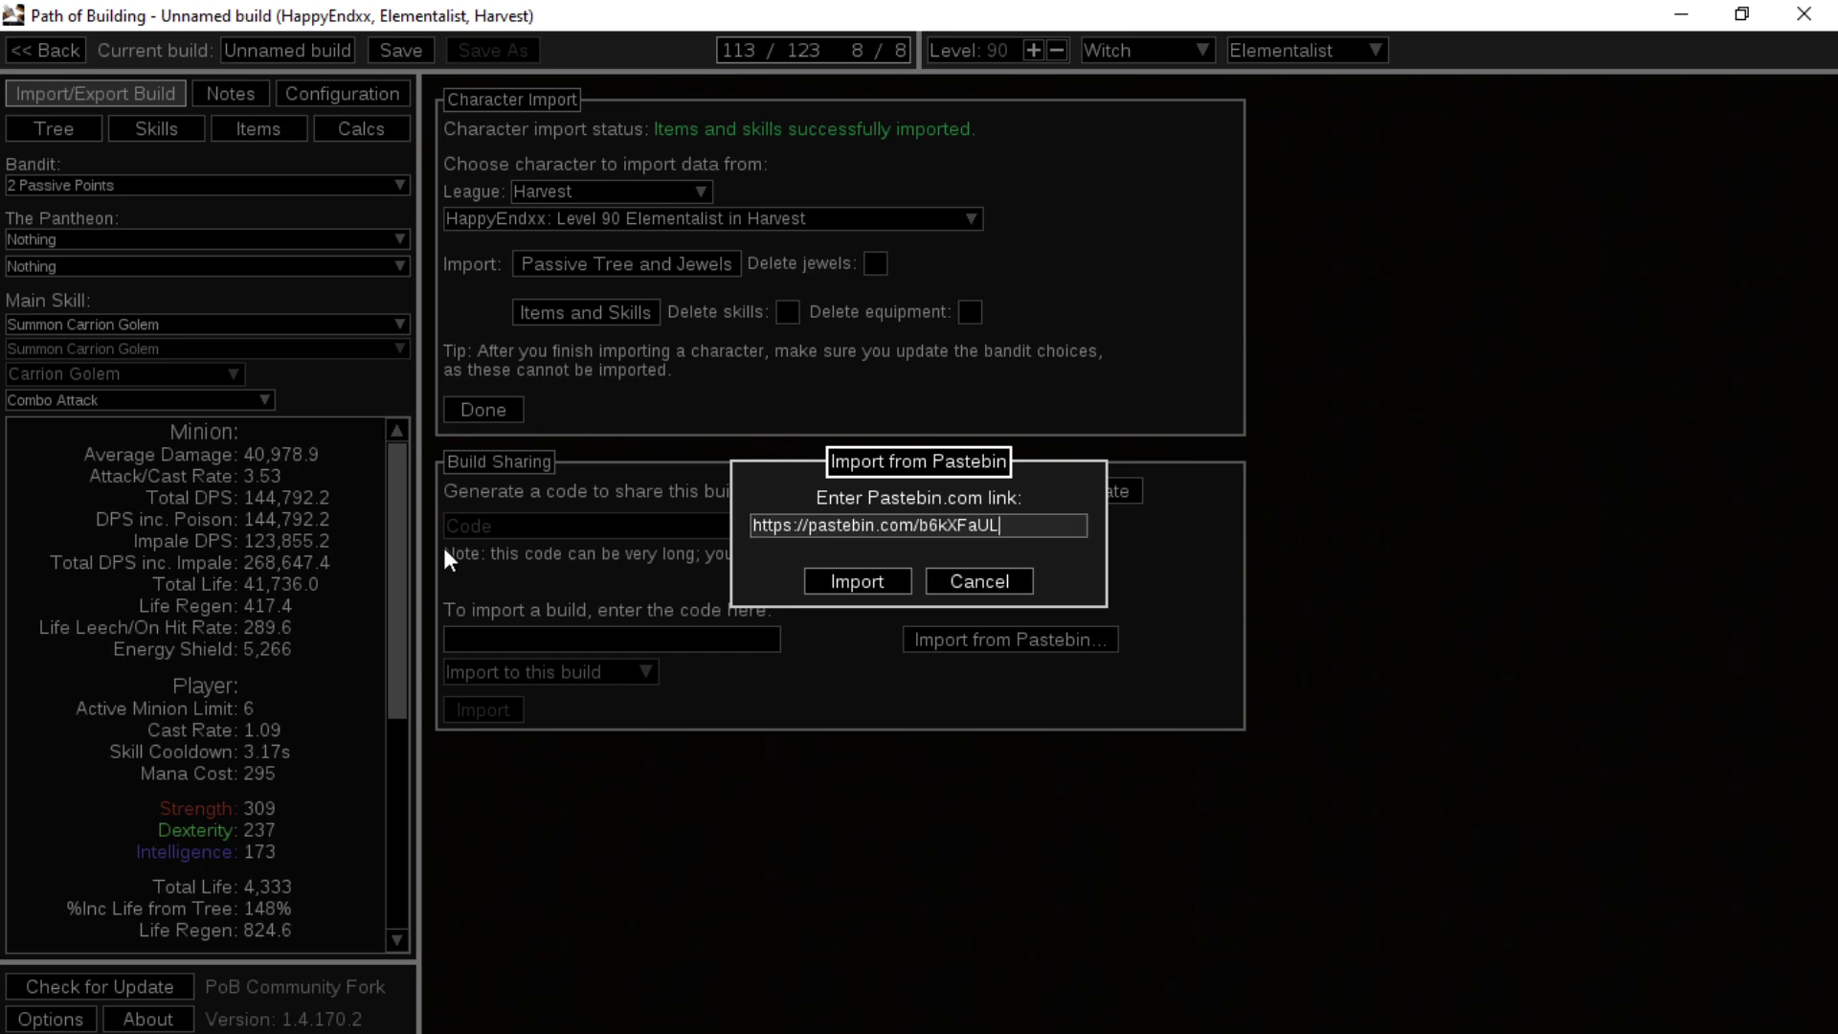
left_click(892, 582)
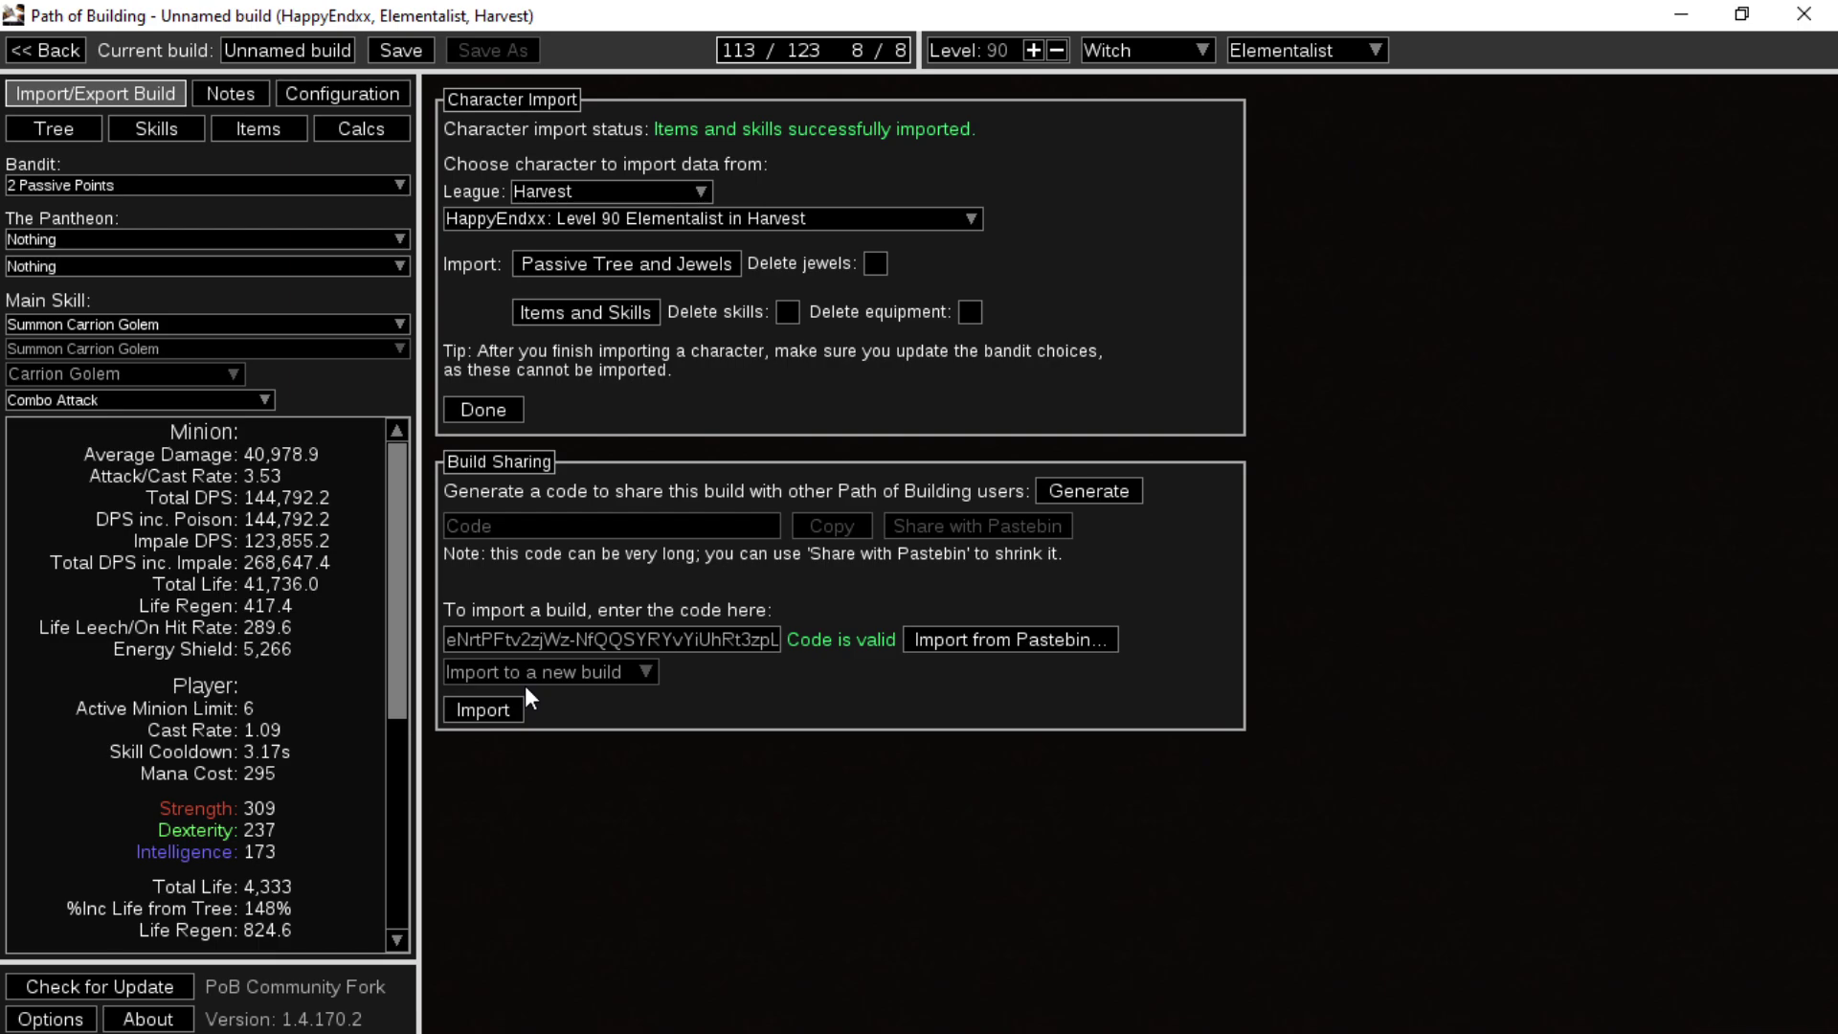
left_click(509, 707)
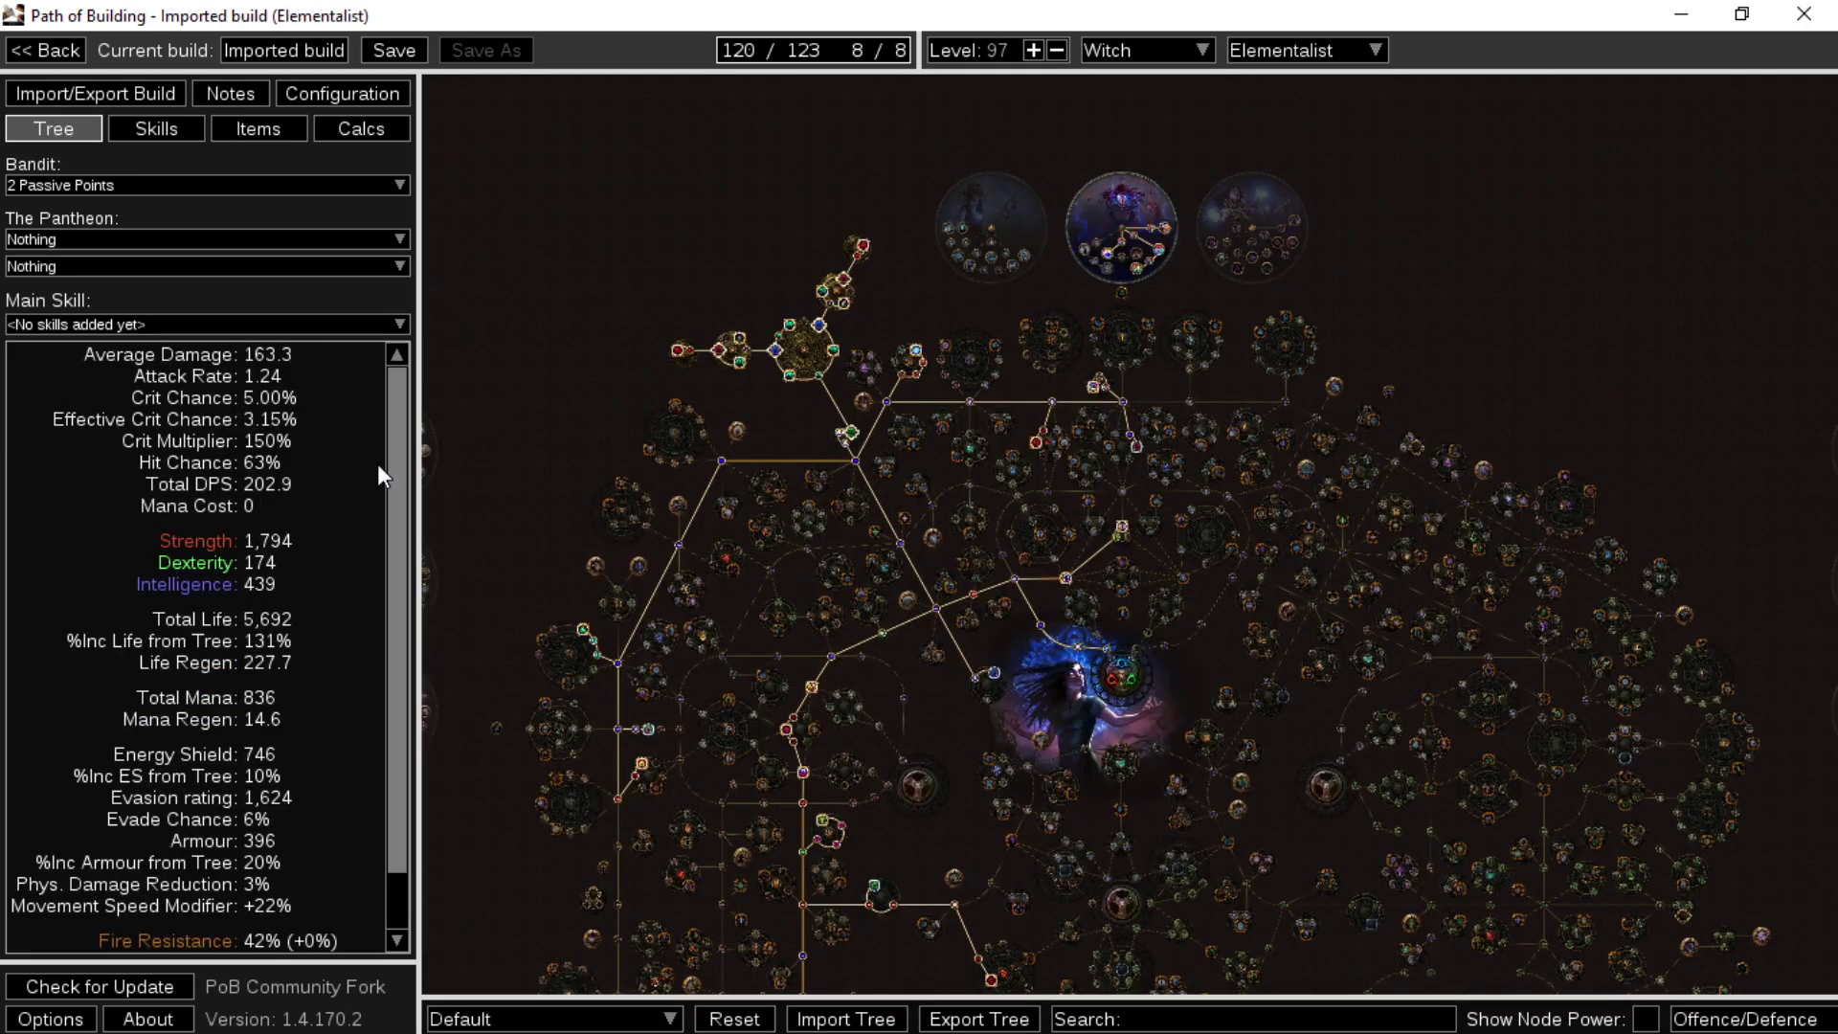
- Pan and zoom around the imported passive tree near the Witch start, then view its skill gems and items
left_click_drag(575, 473, 642, 161)
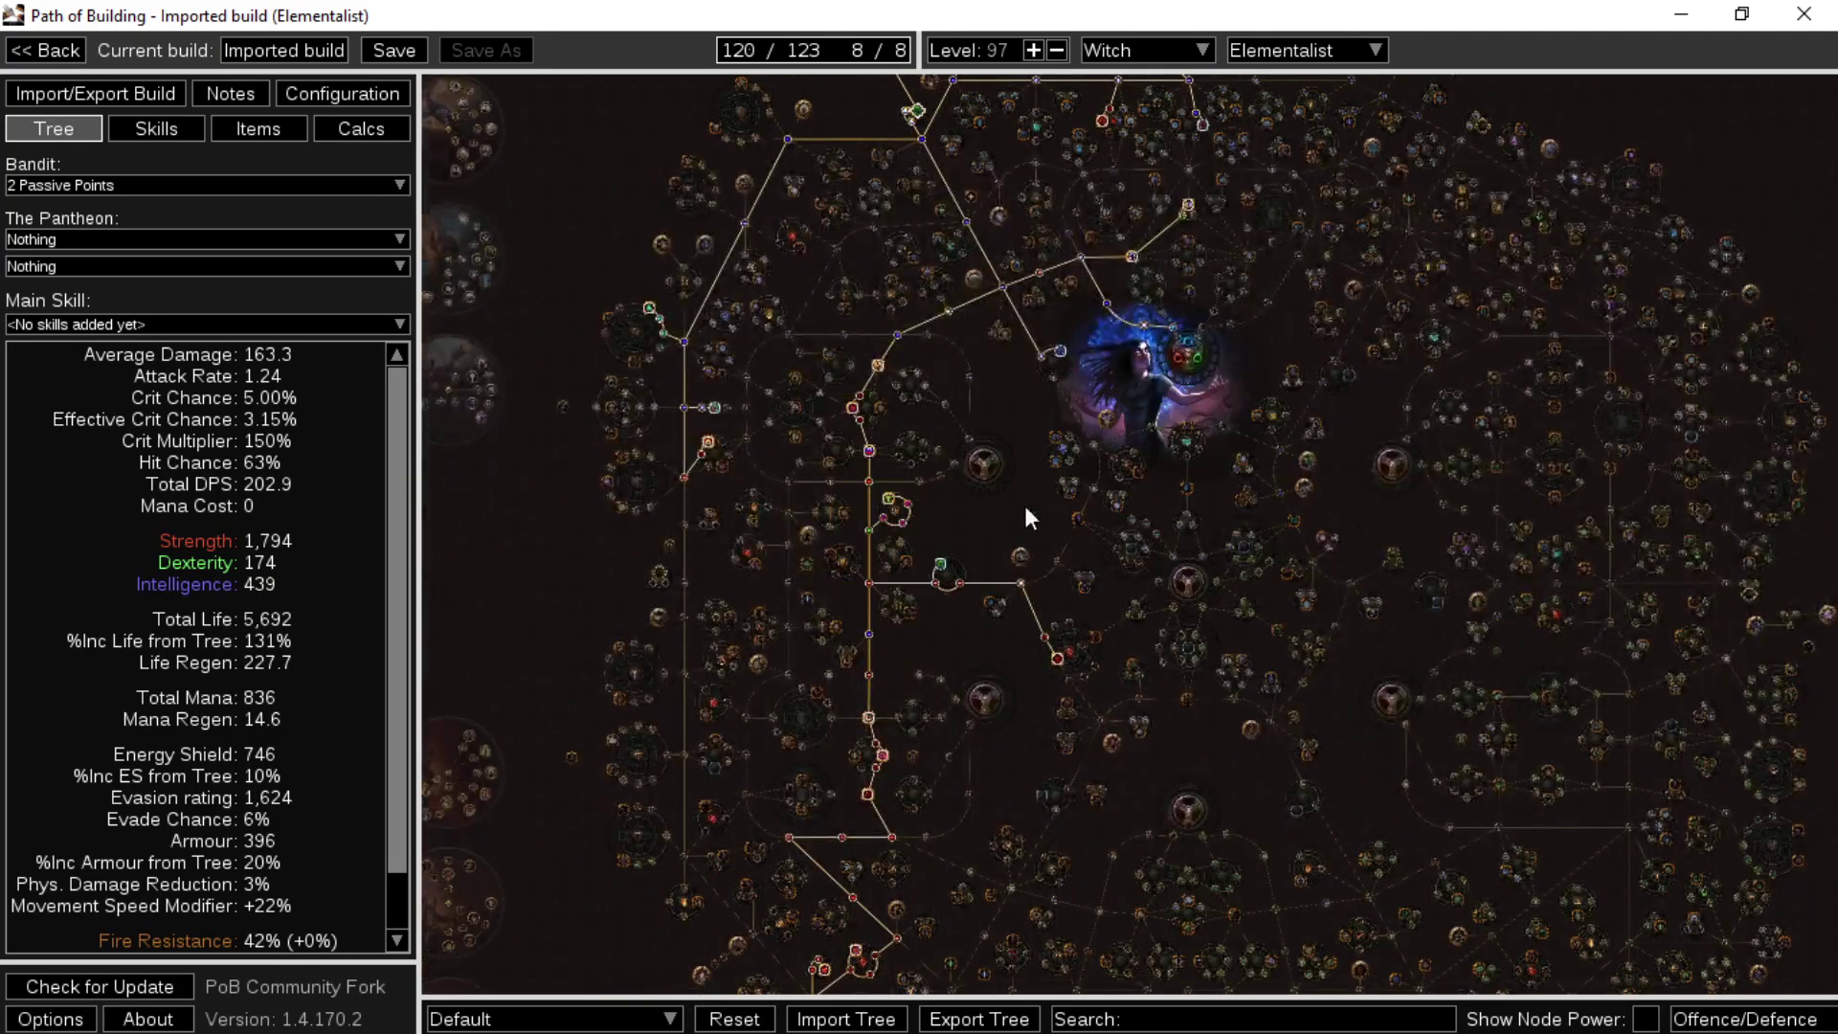
scroll(1178, 300, "up", 2)
scroll(1164, 226, "up", 2)
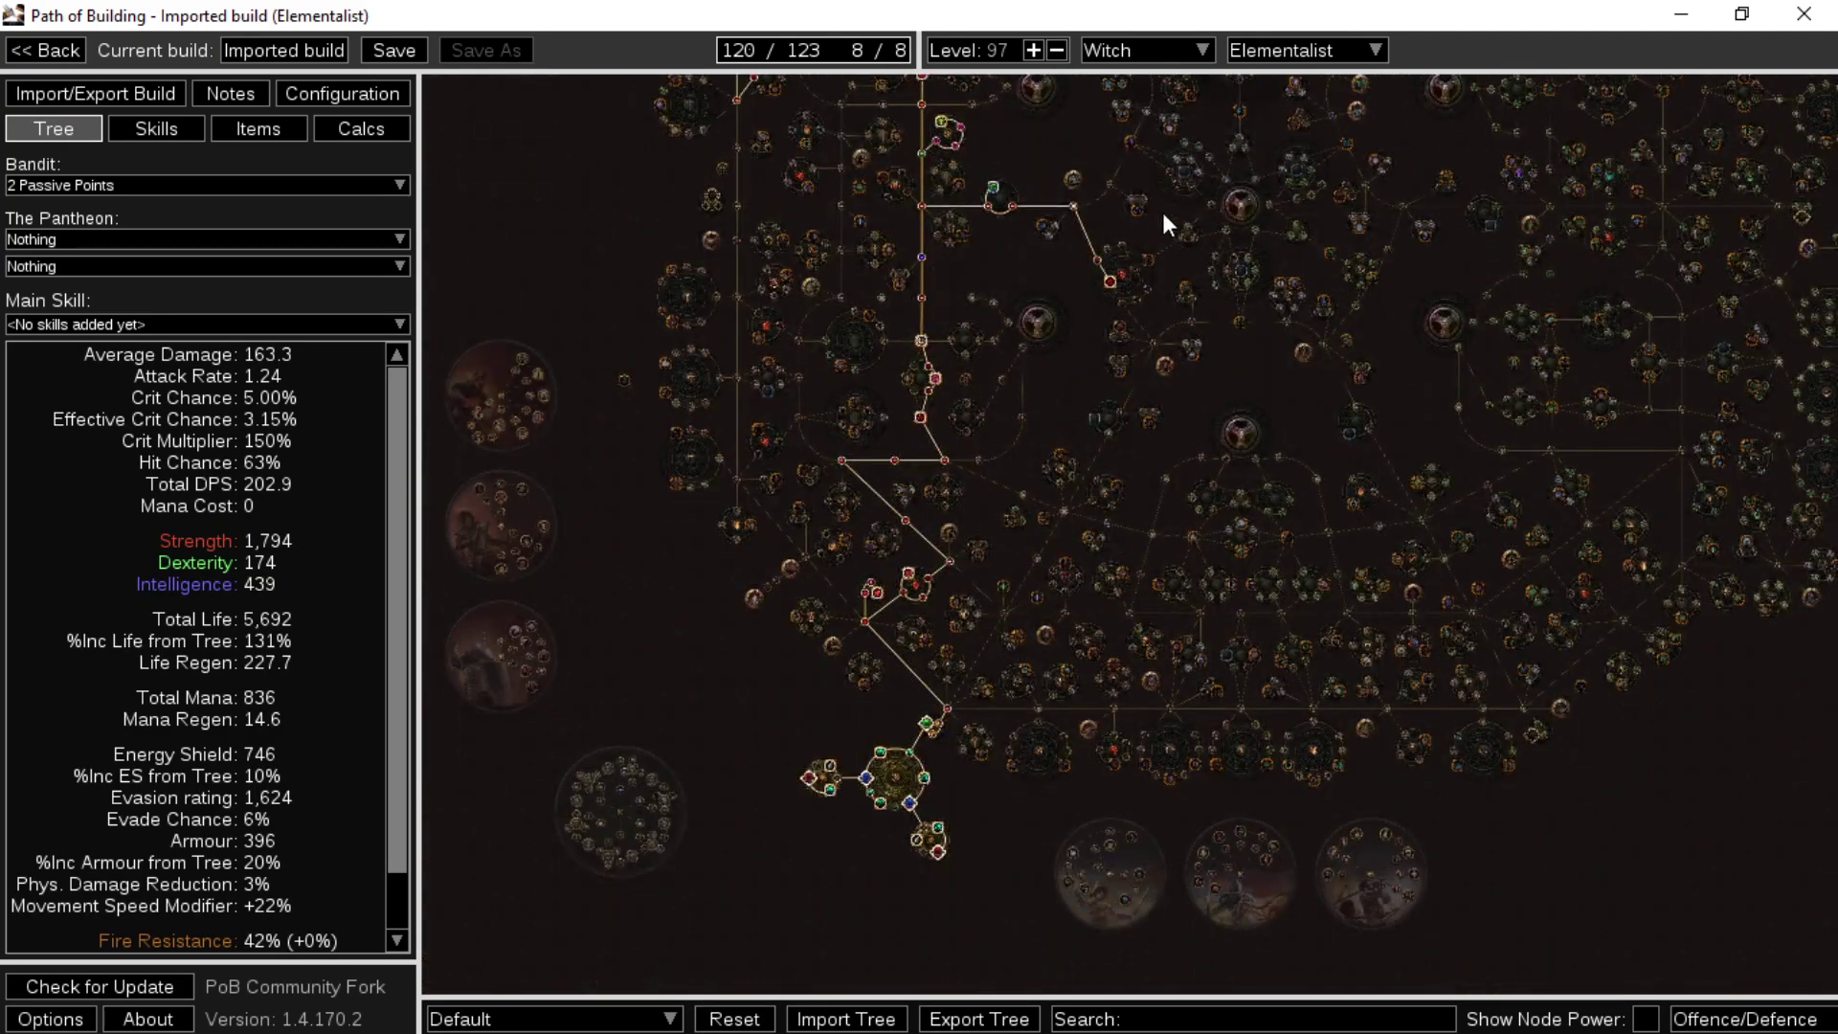
left_click_drag(1162, 209, 1083, 761)
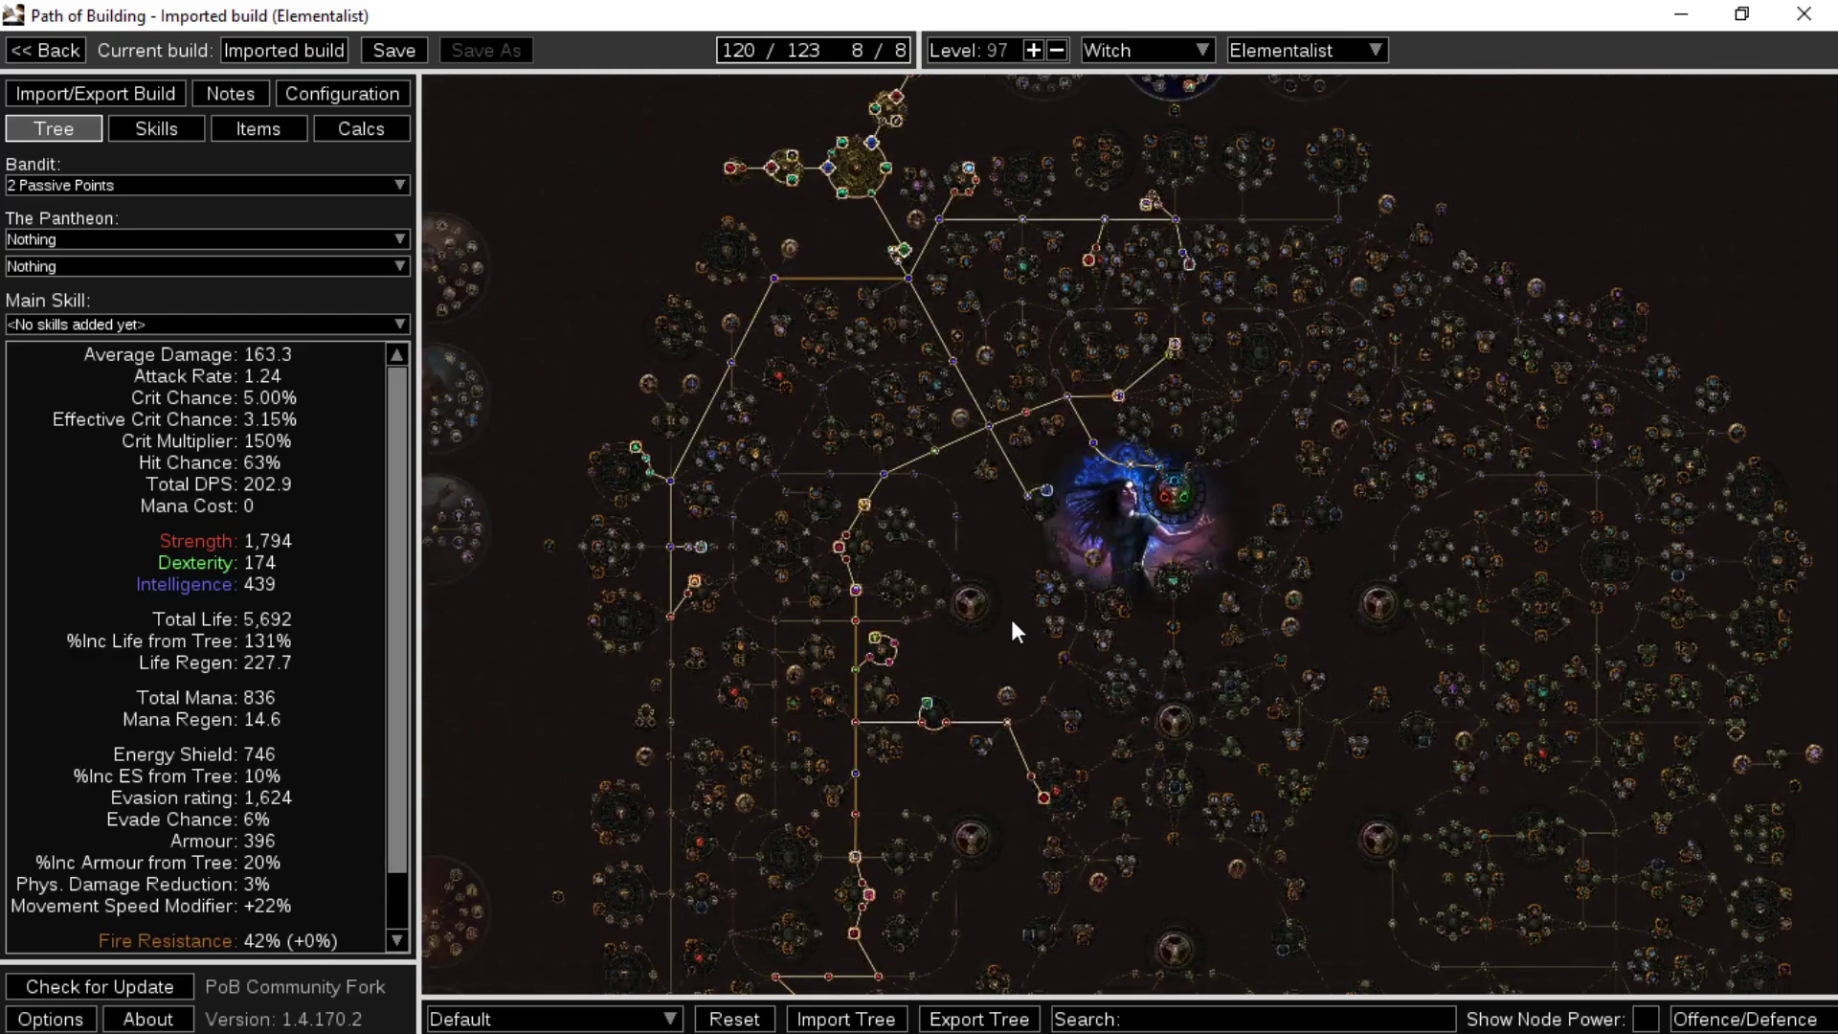
left_click_drag(974, 566, 968, 618)
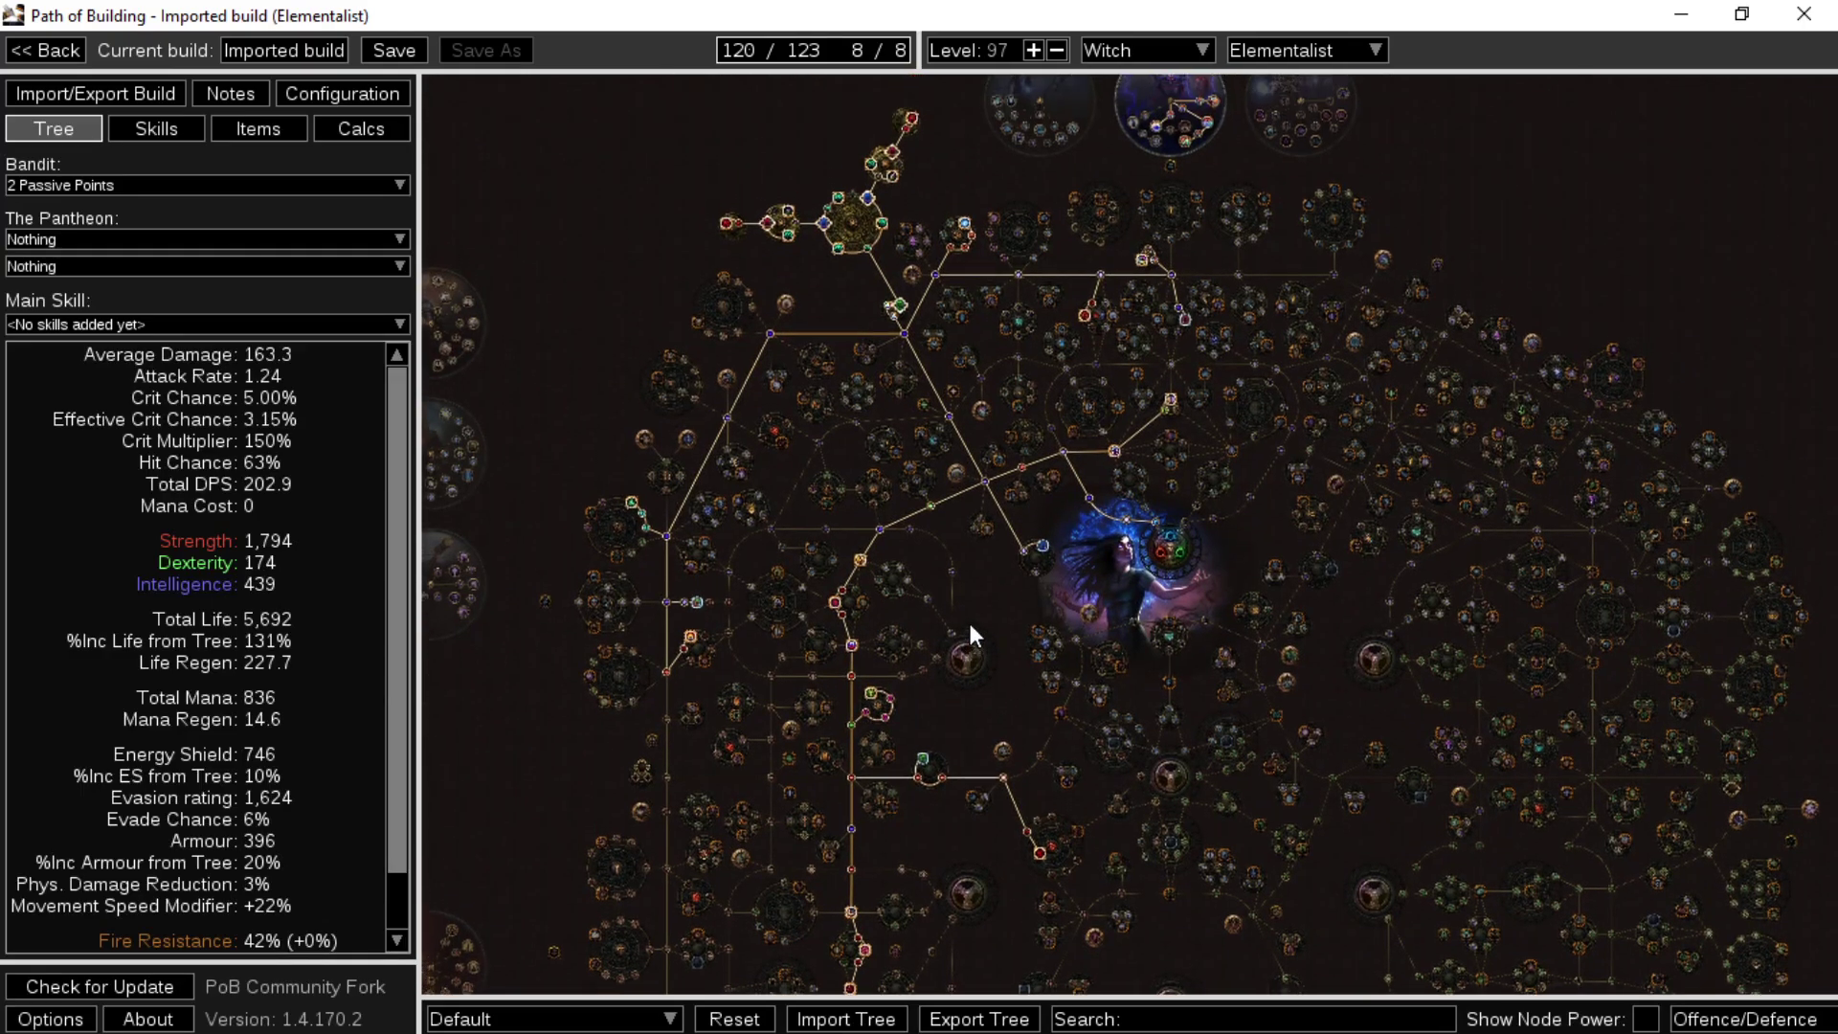
mouse_move(959, 472)
scroll(220, 574, "down", 1)
scroll(221, 582, "up", 1)
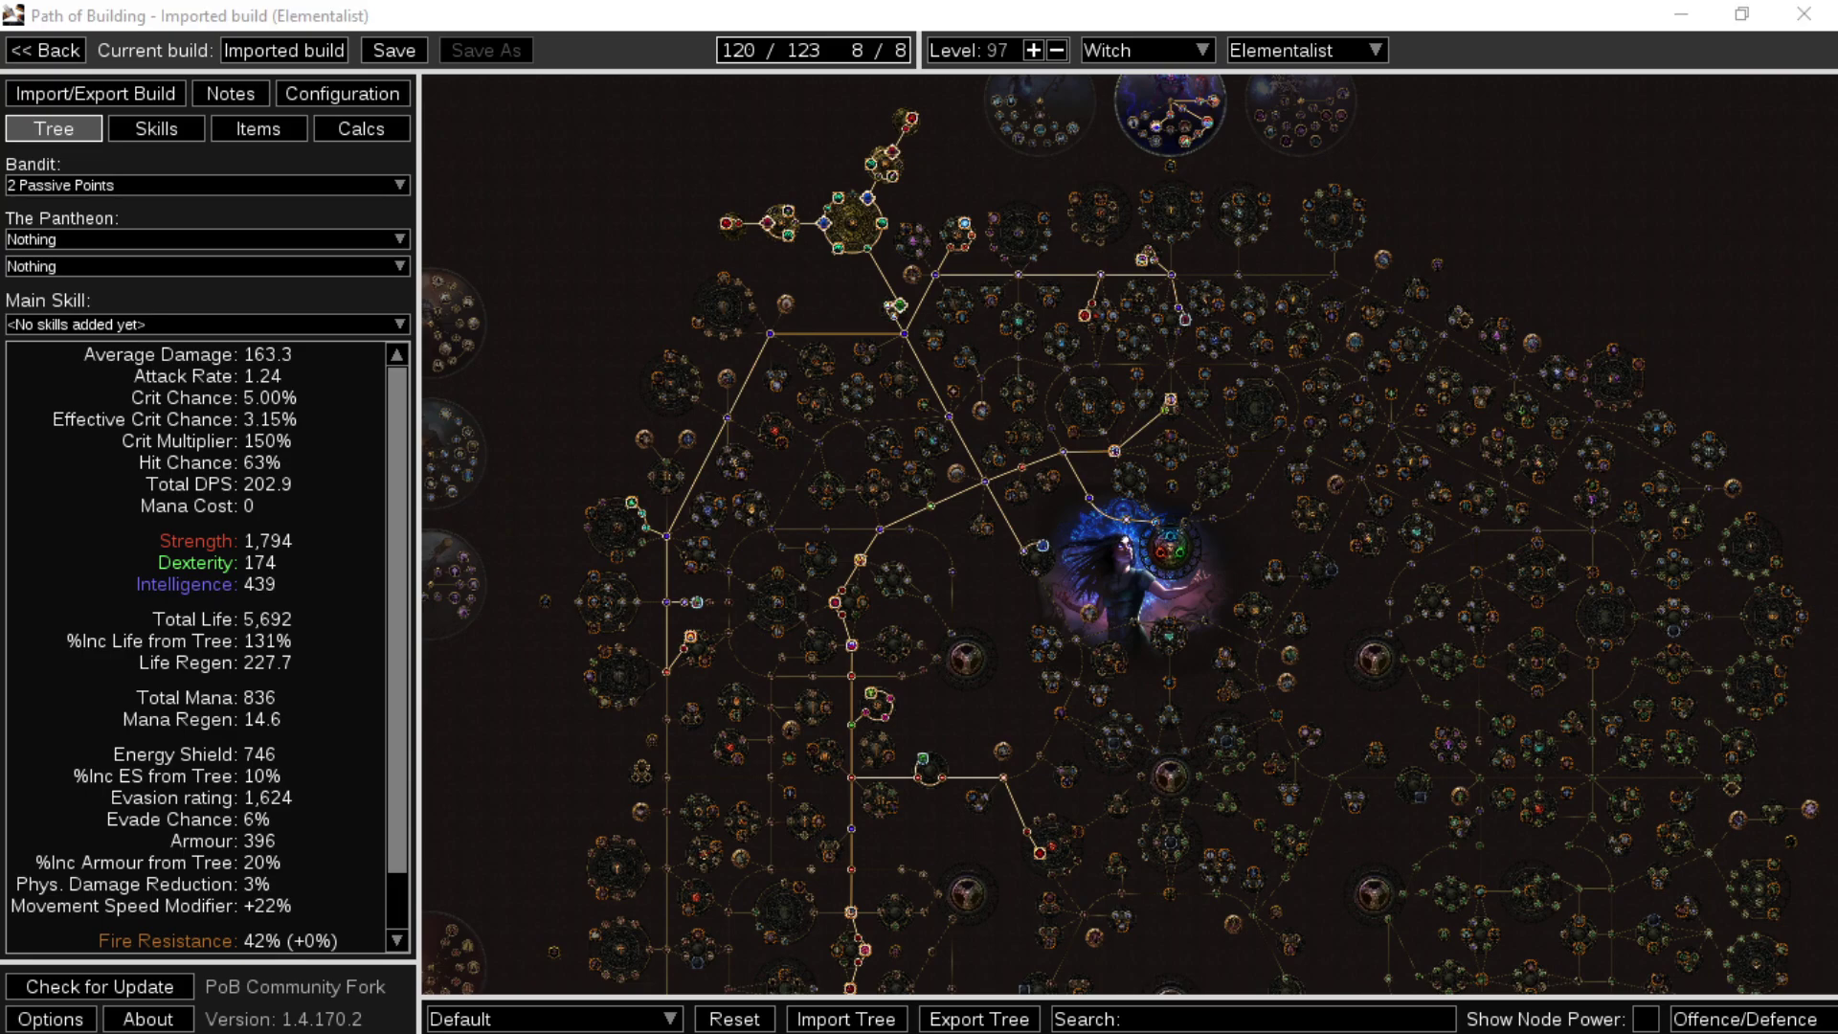
left_click(165, 128)
left_click(259, 130)
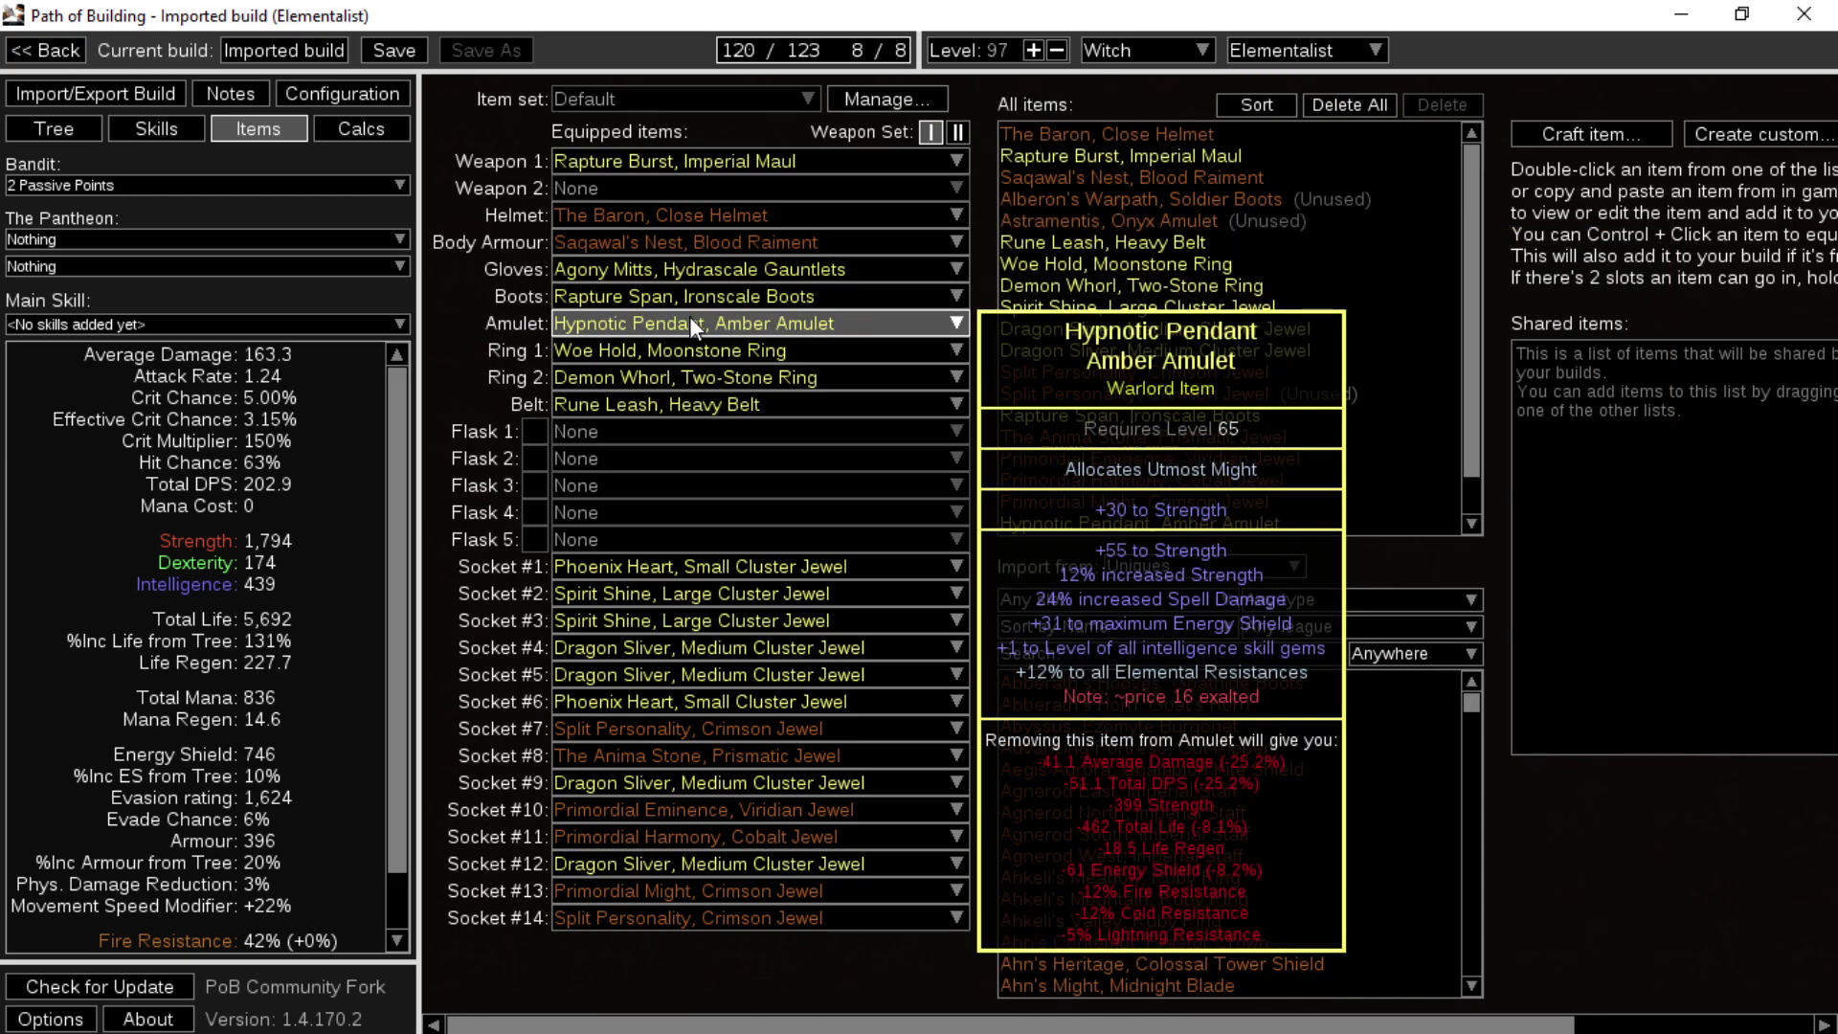
left_click(67, 129)
scroll(836, 312, "up", 5)
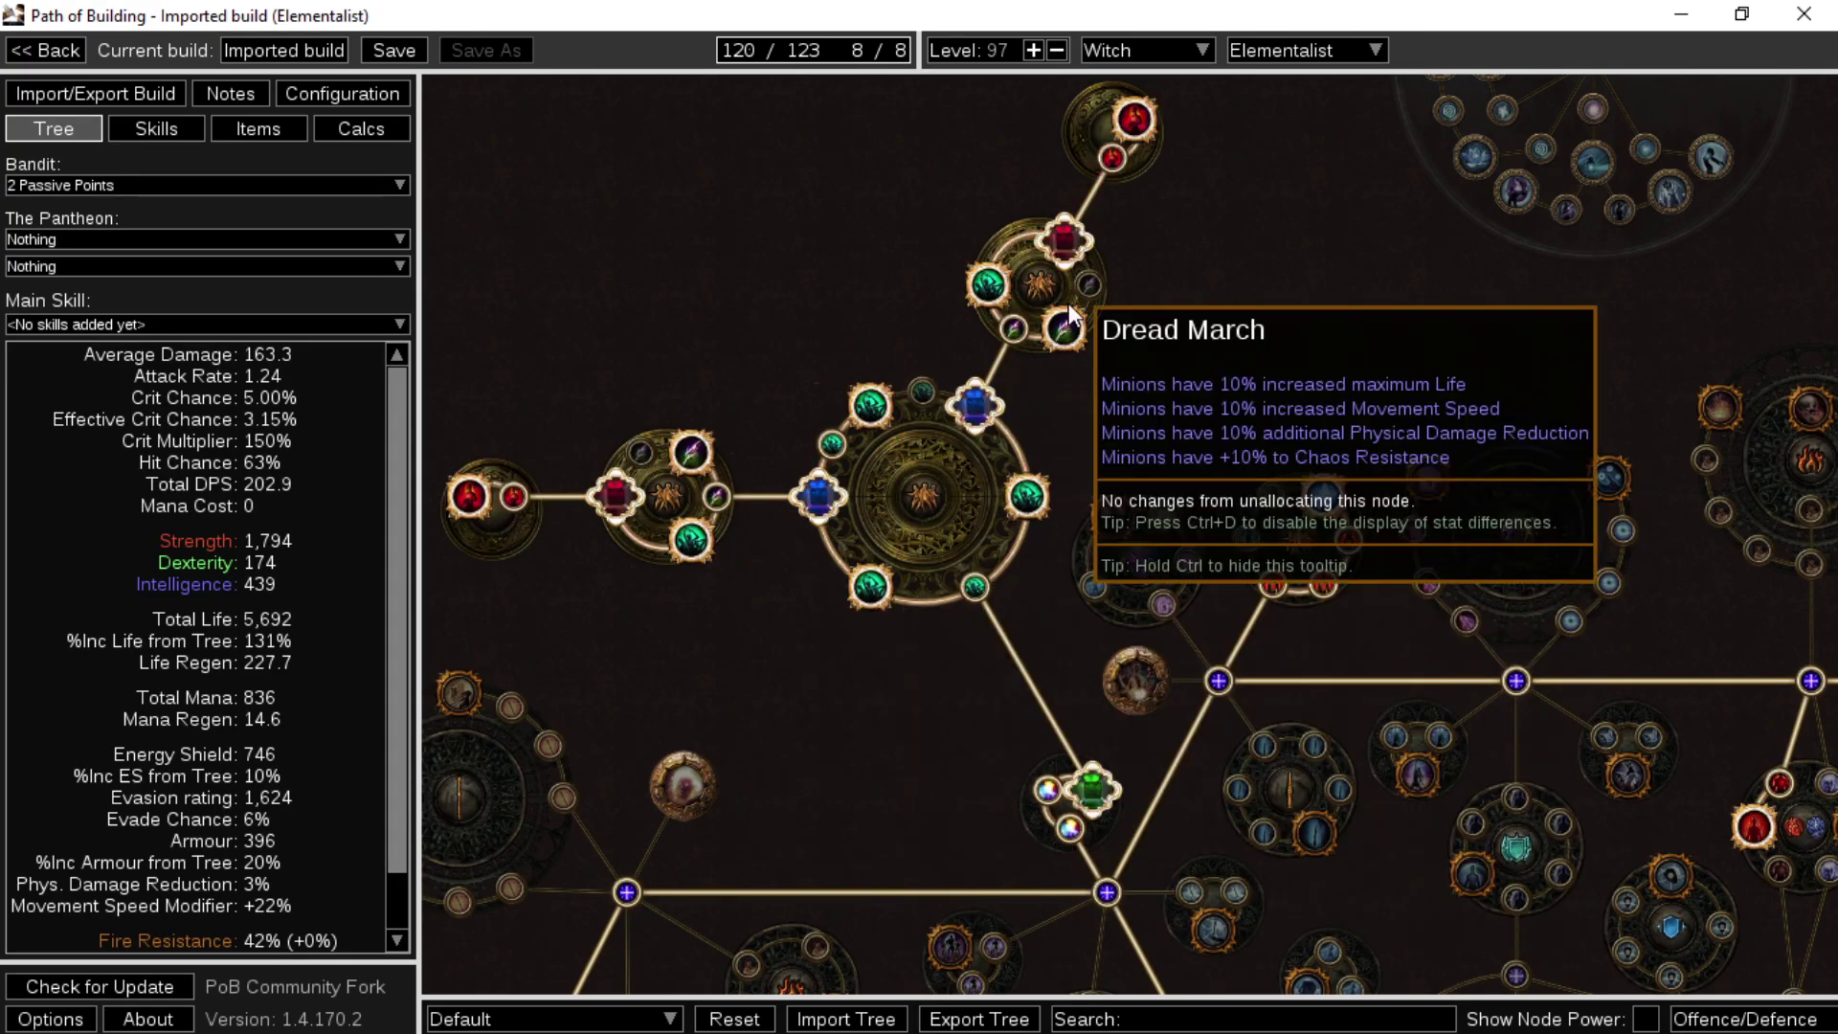
scroll(1145, 450, "down", 4)
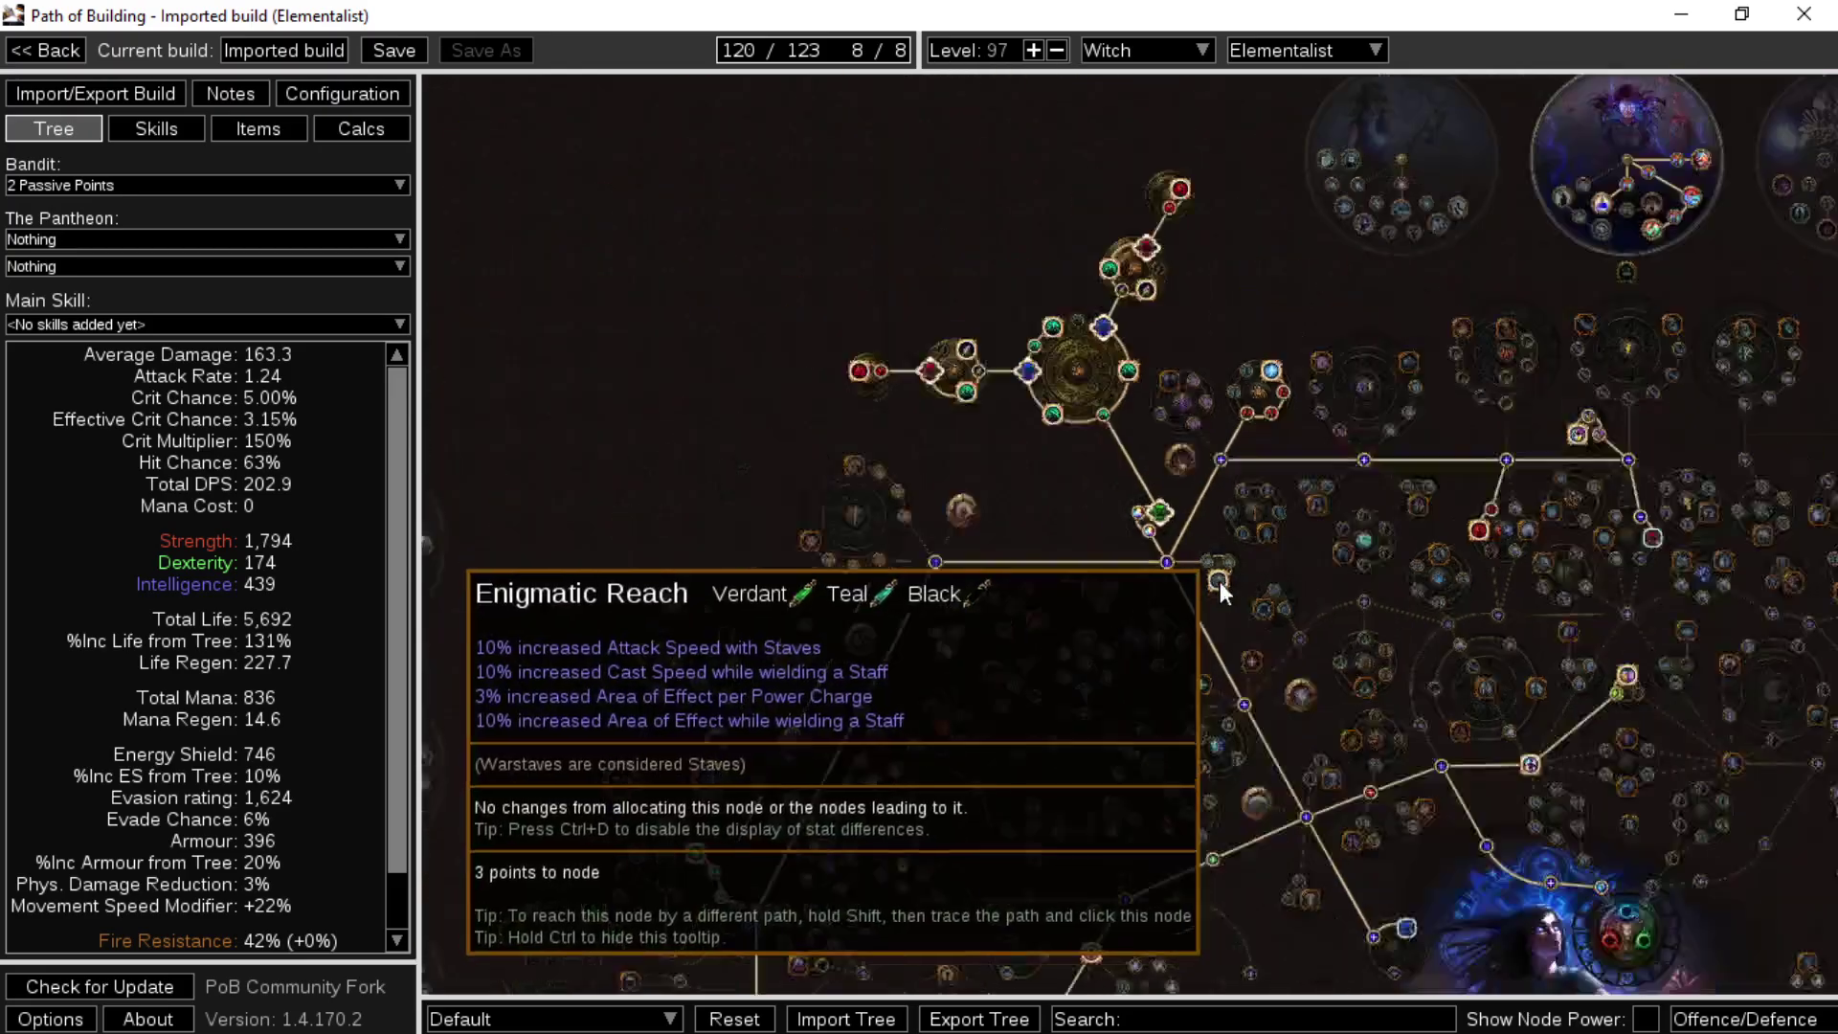
left_click_drag(1040, 749, 958, 370)
left_click_drag(1099, 785, 1021, 538)
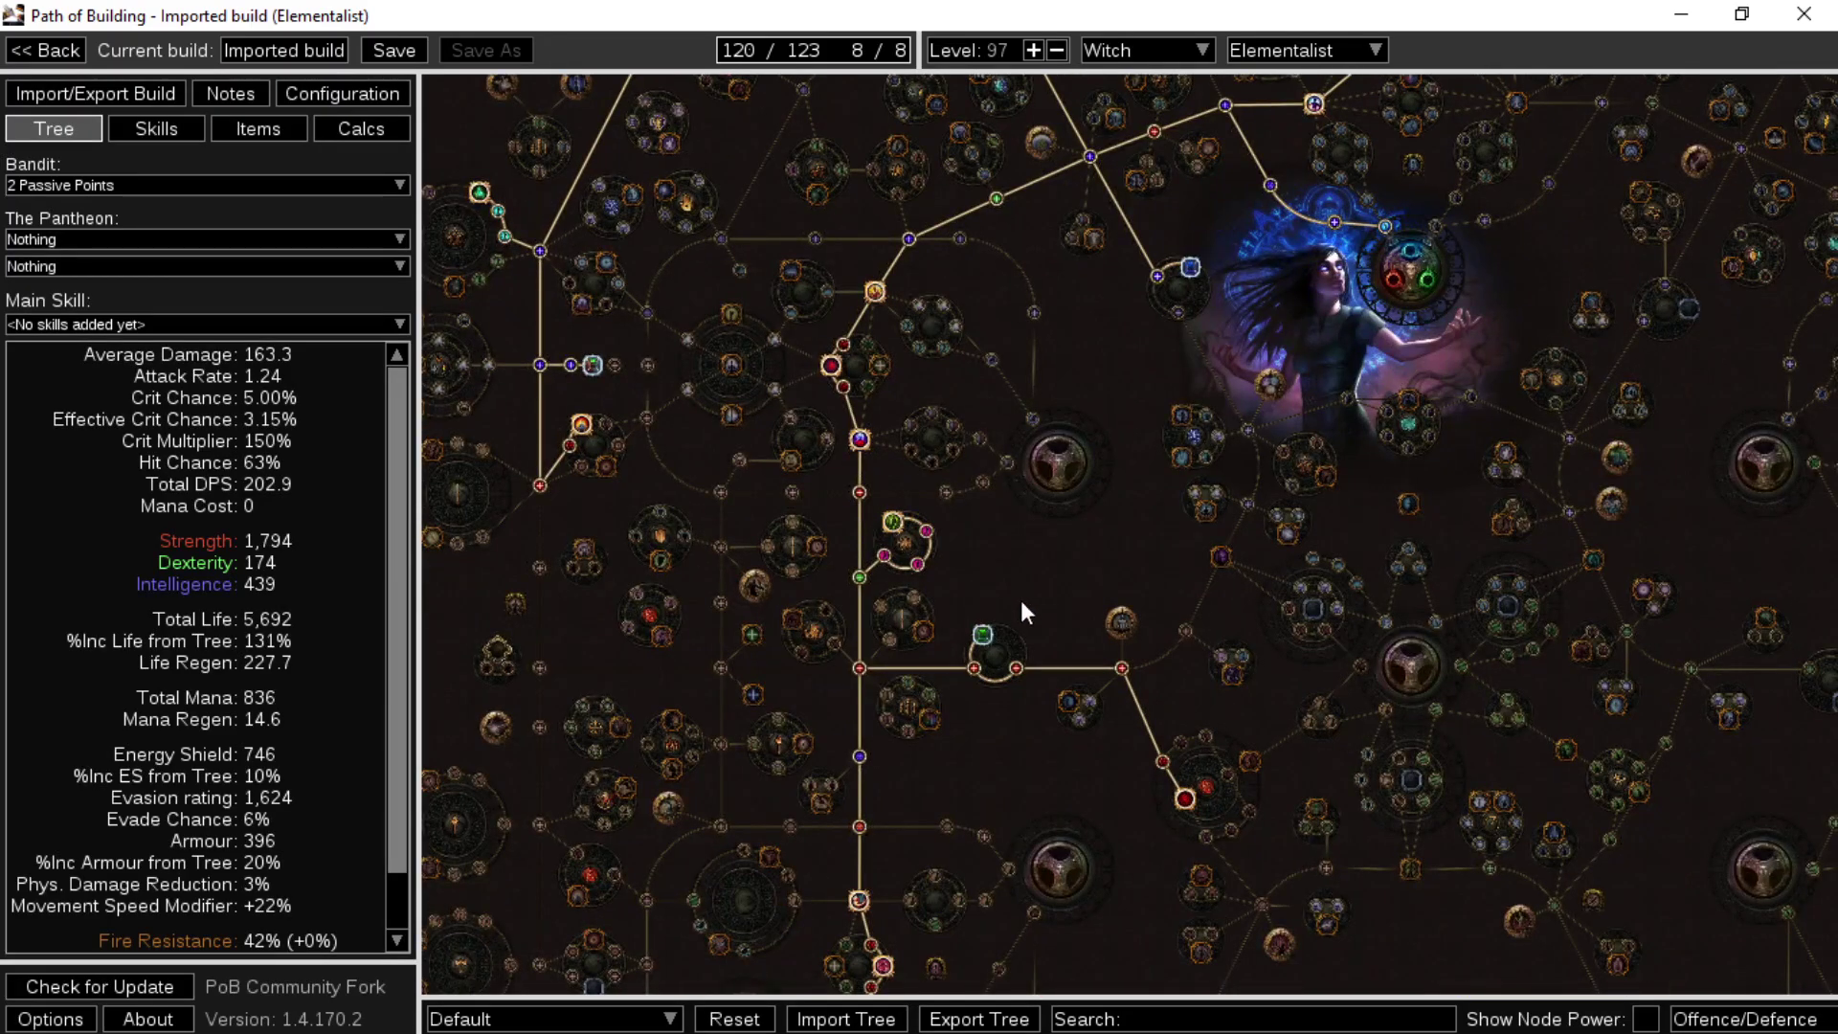
left_click_drag(1005, 718, 1014, 344)
left_click_drag(987, 585, 980, 250)
left_click_drag(627, 589, 608, 337)
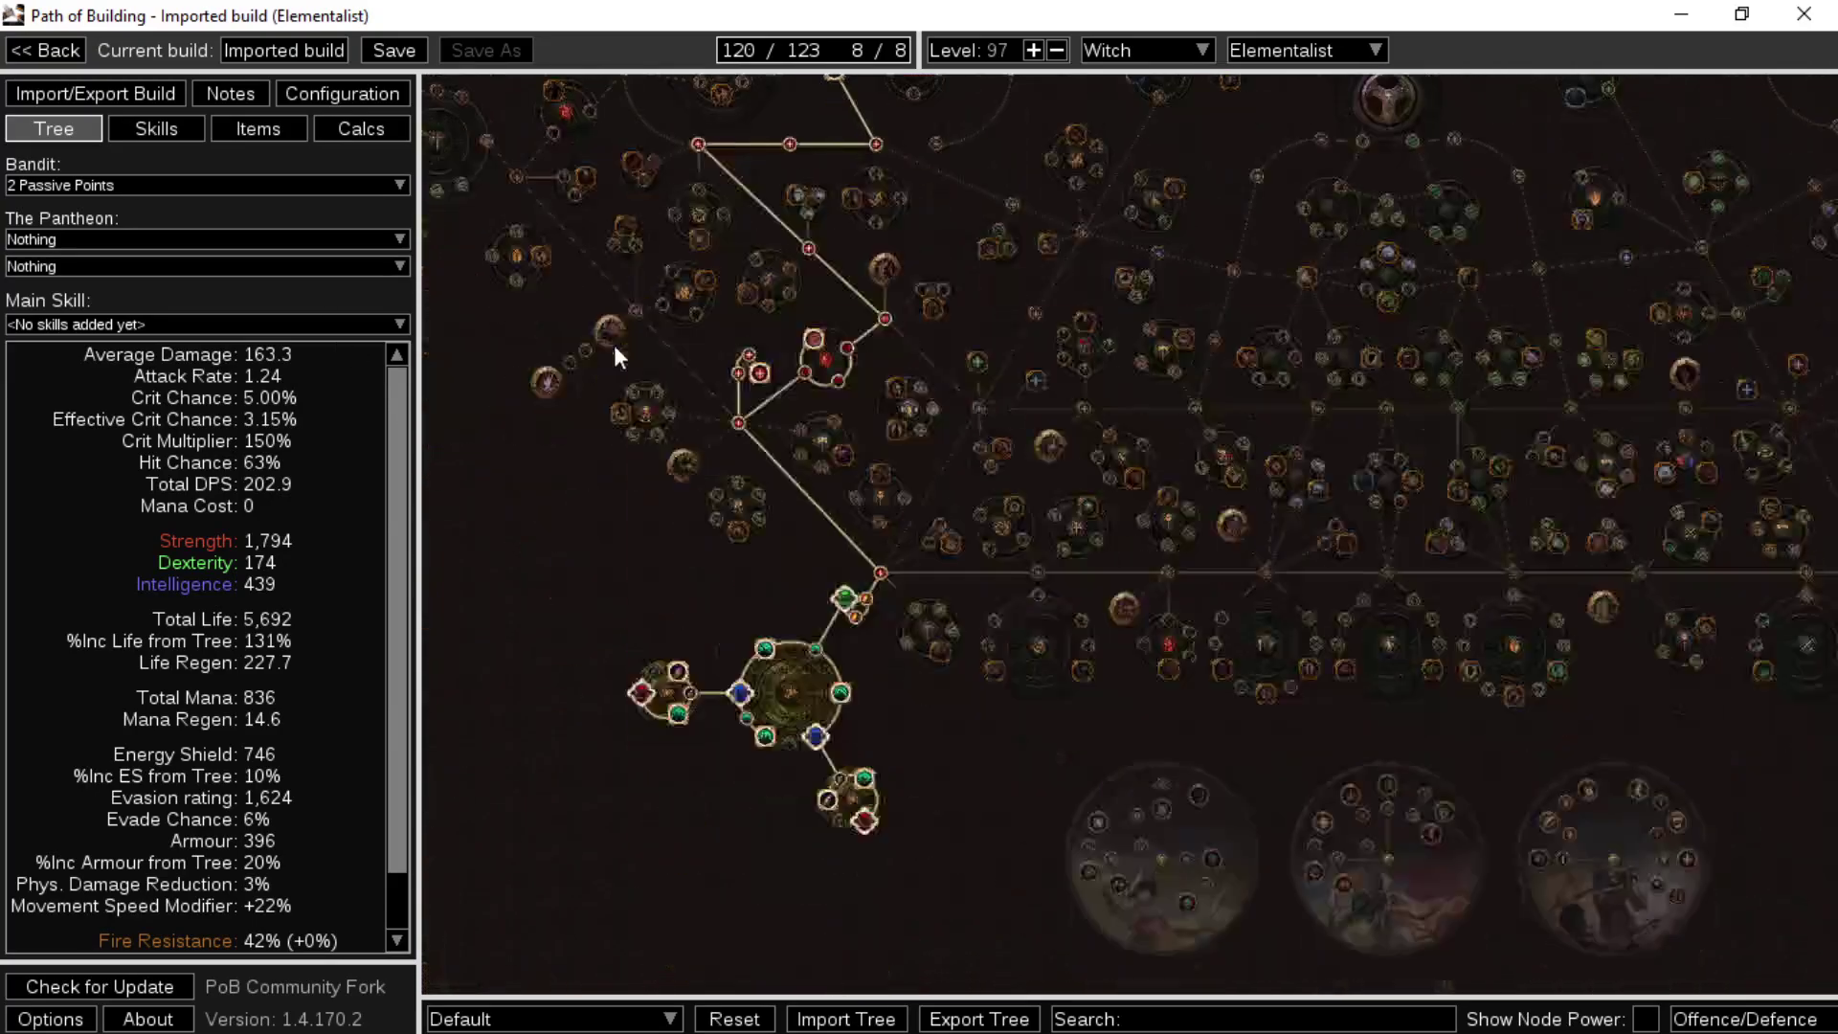
left_click(264, 136)
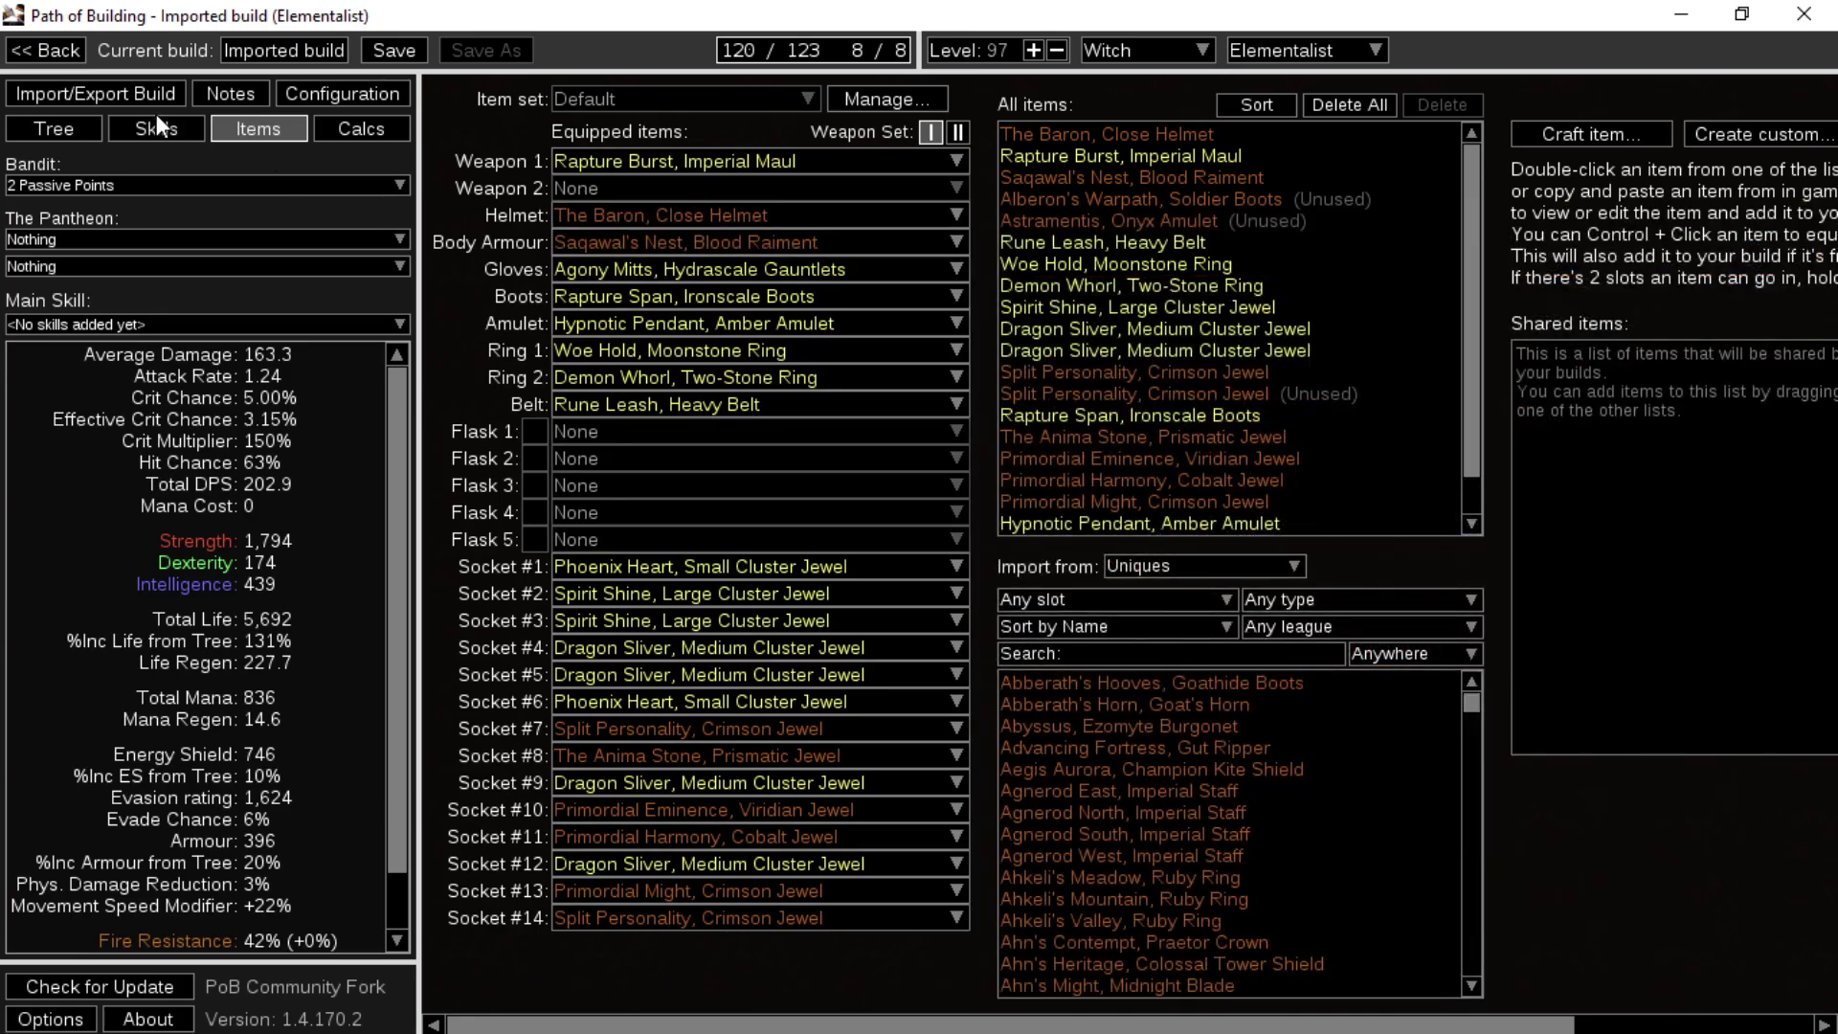
left_click(157, 128)
left_click(295, 138)
mouse_move(668, 391)
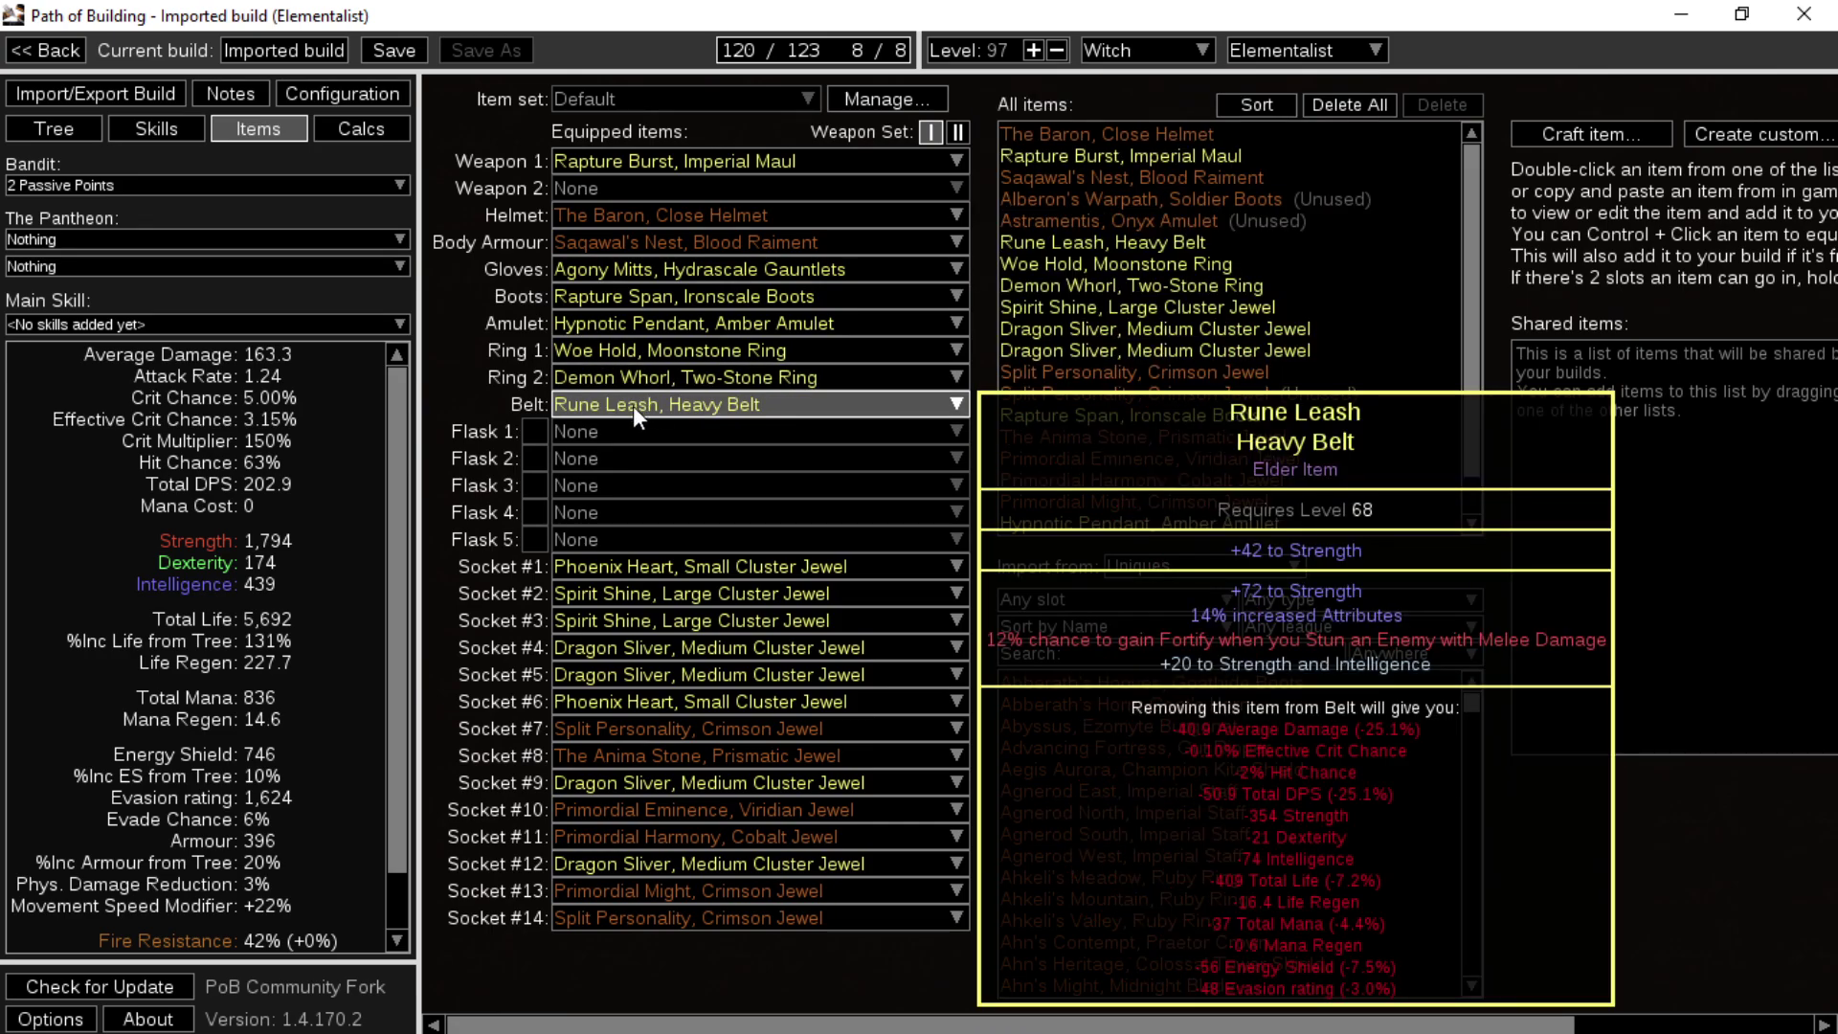
mouse_move(636, 296)
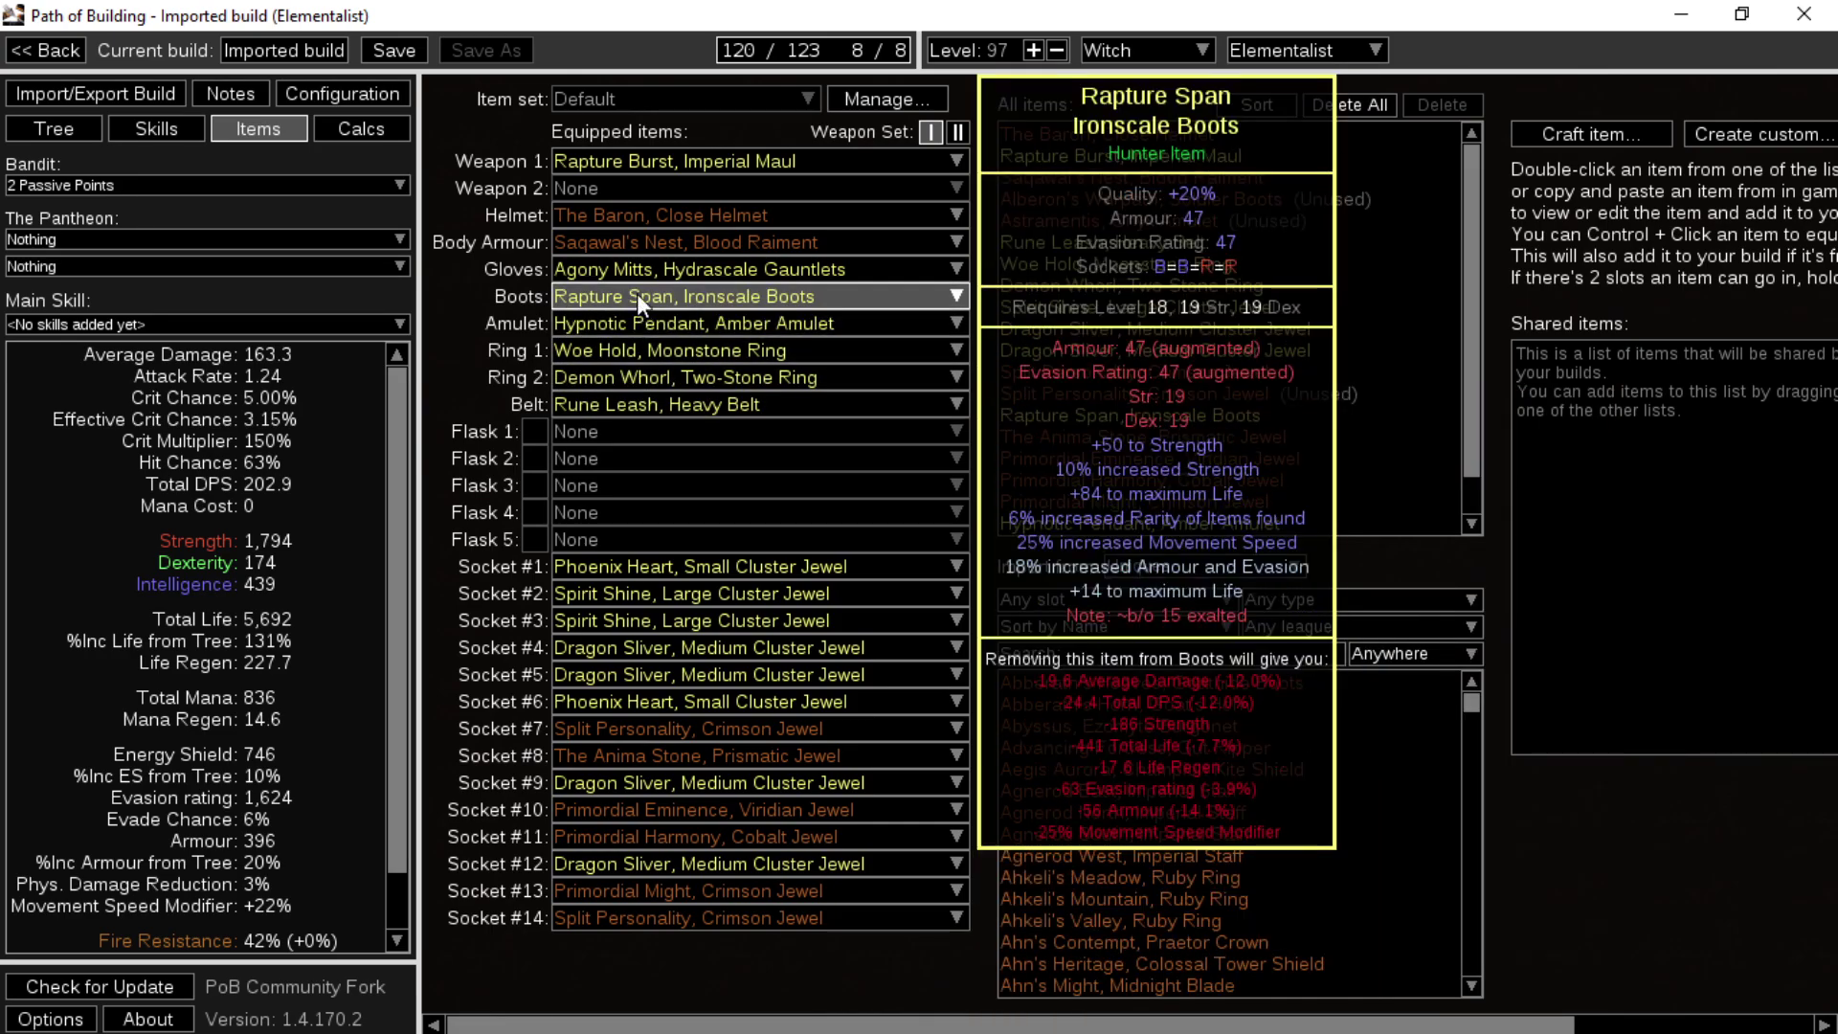
mouse_move(703, 617)
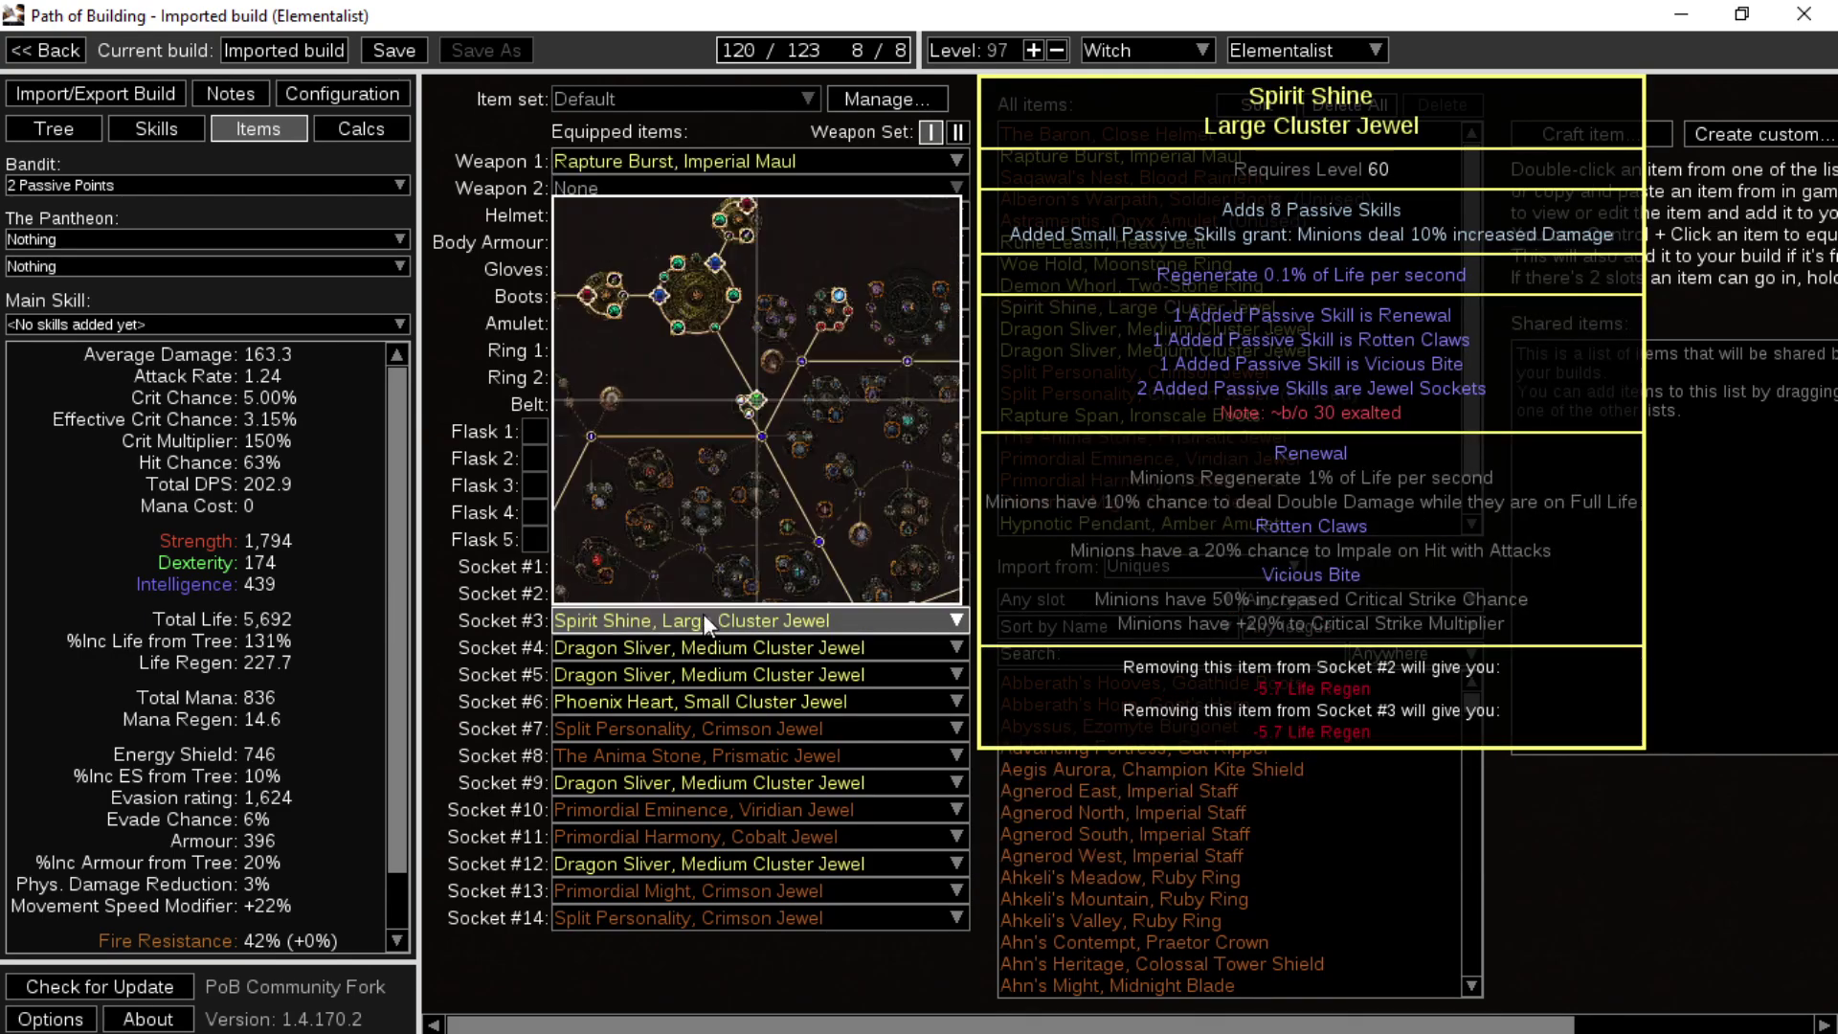
mouse_move(719, 766)
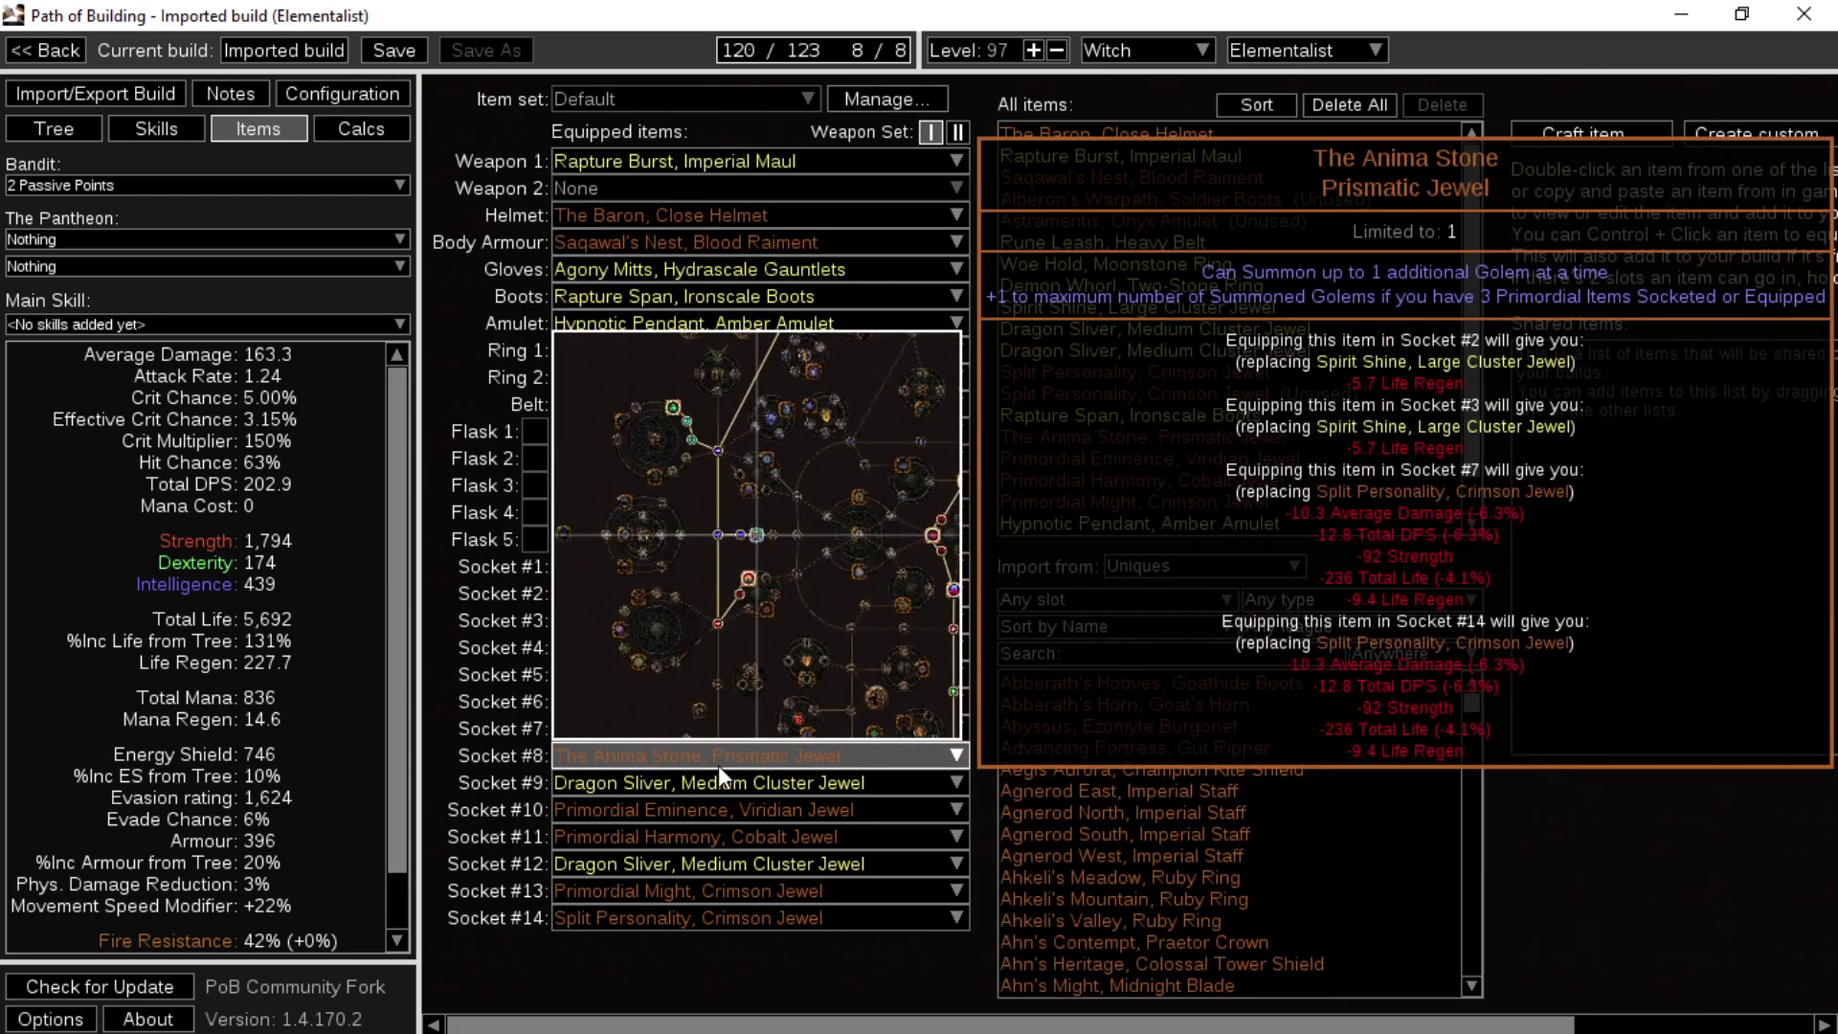
mouse_move(722, 809)
mouse_move(654, 759)
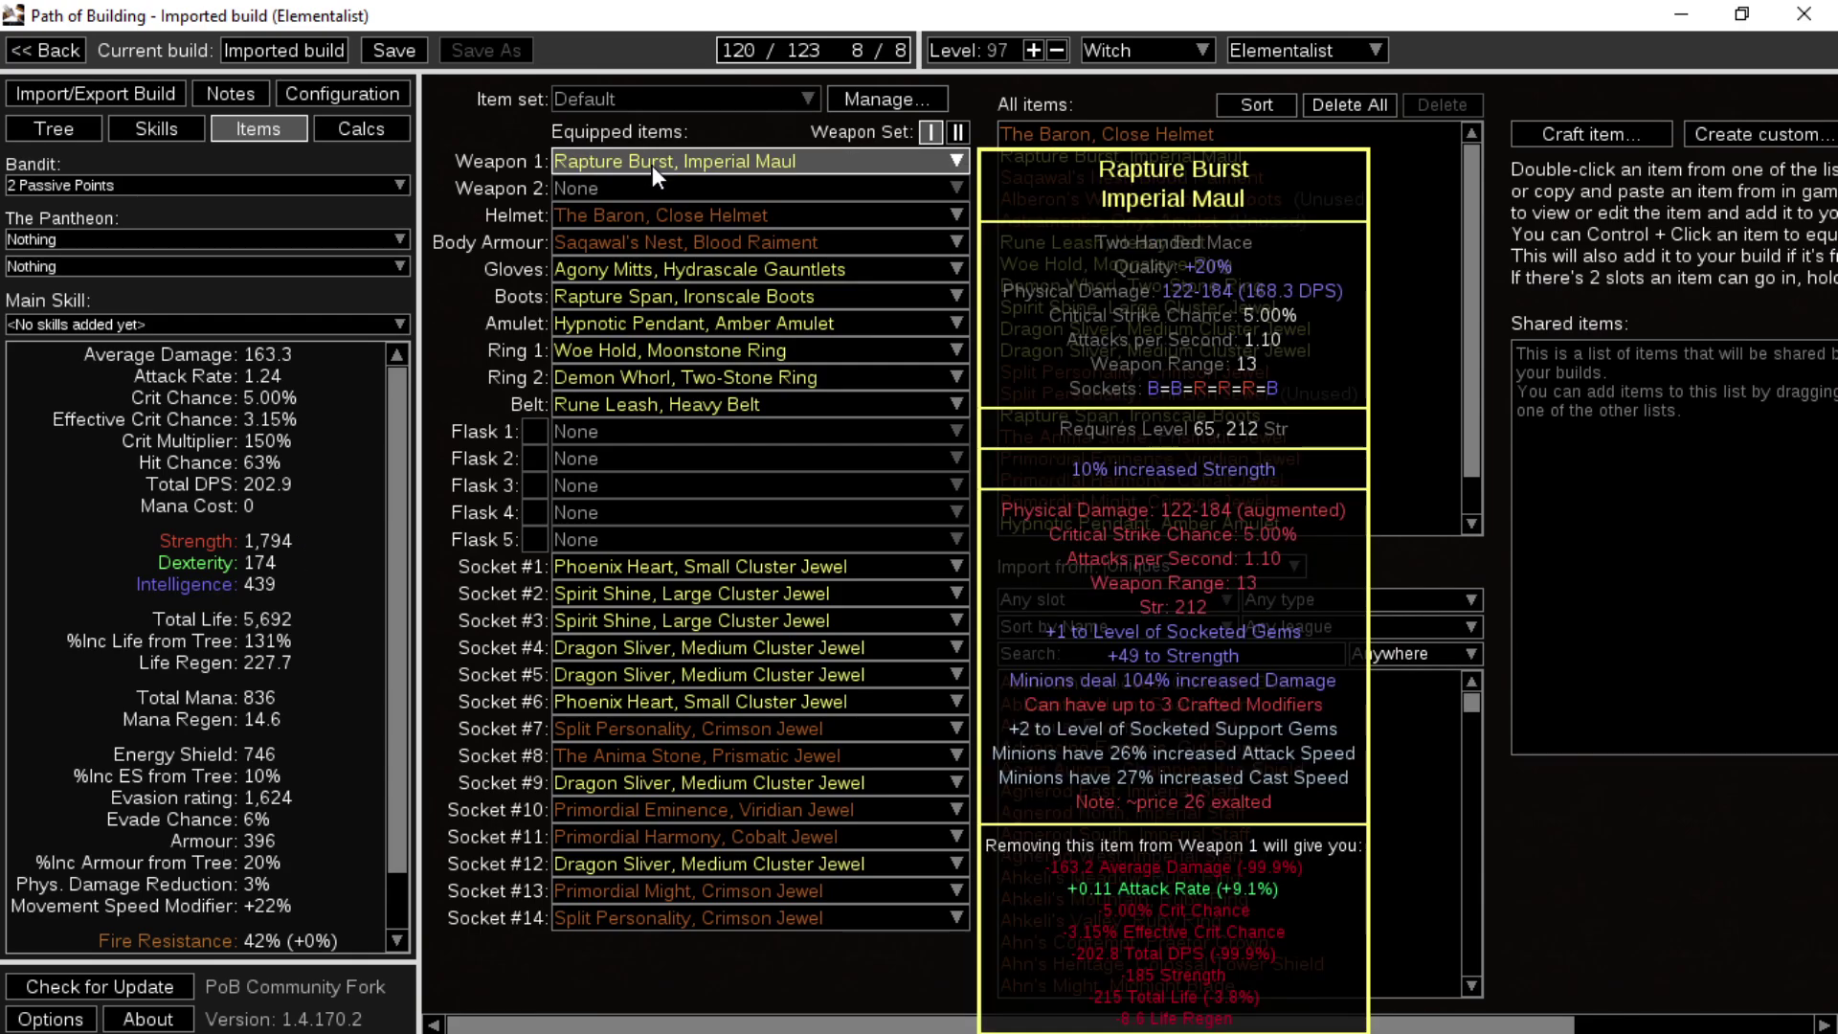
mouse_move(680, 217)
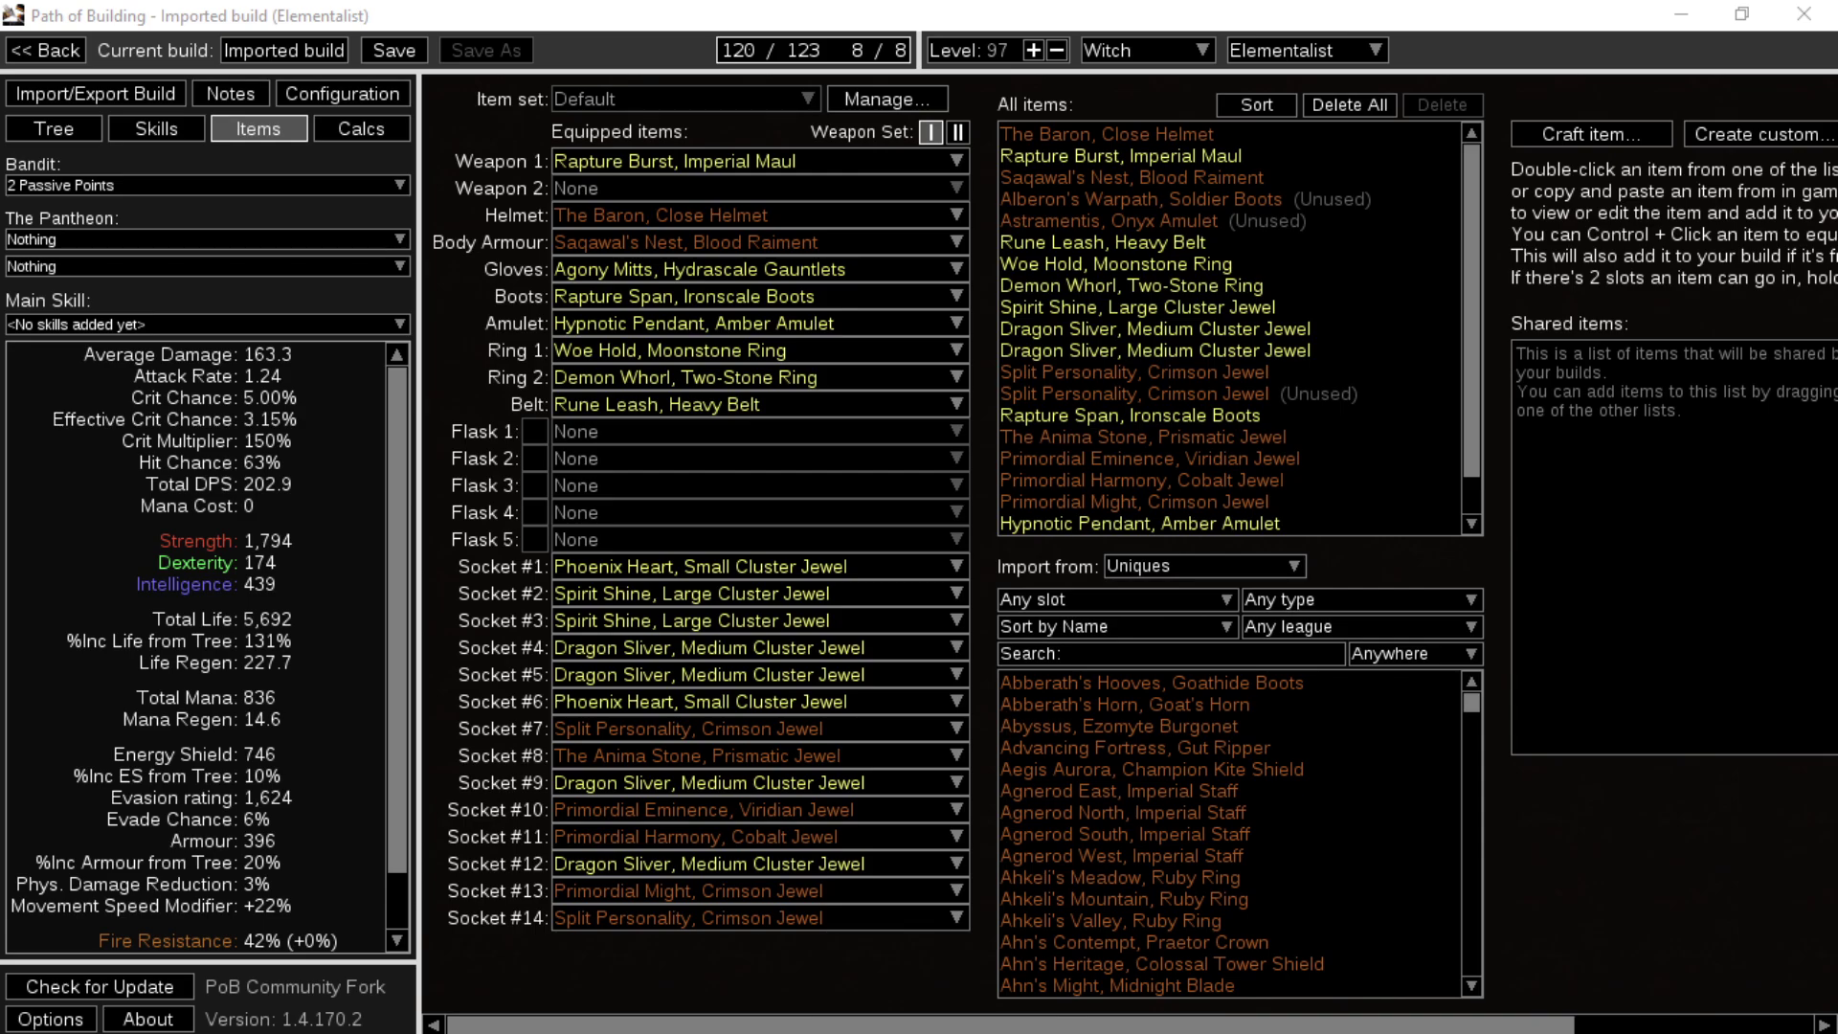
- Generate the build's share code, upload it to Pastebin and copy the link
left_click(107, 96)
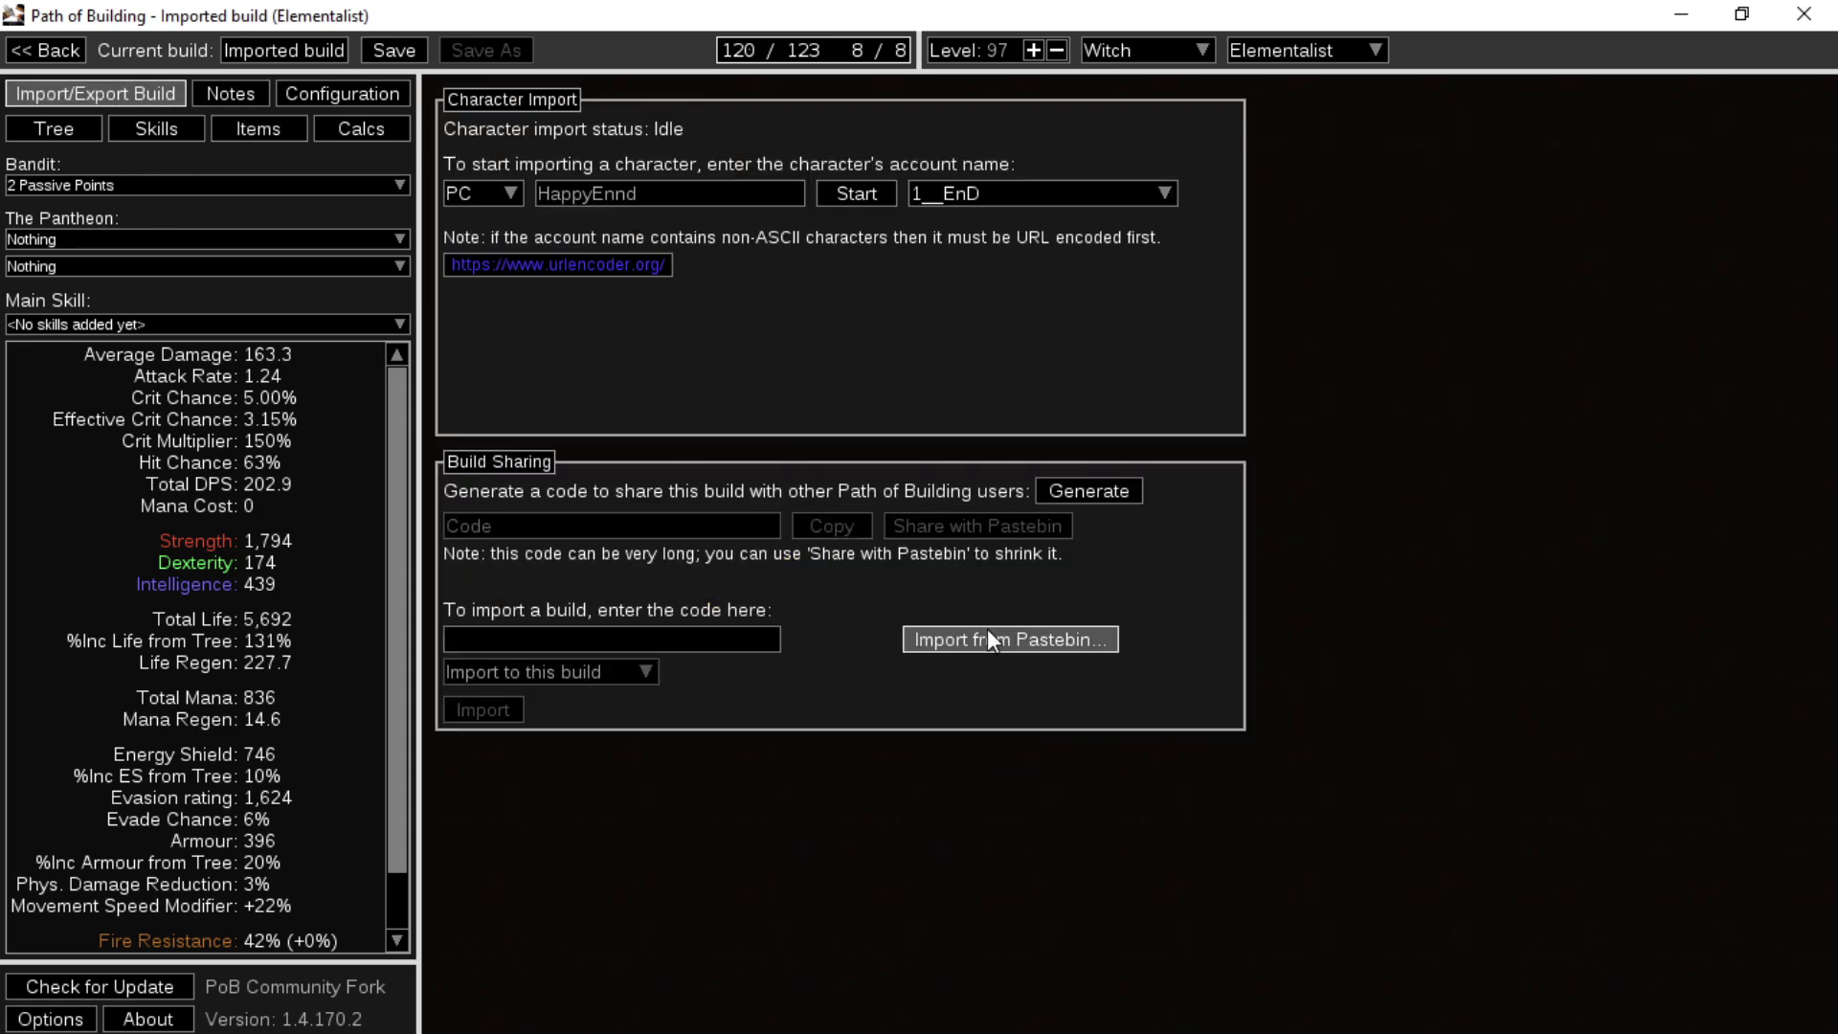
left_click(1106, 492)
left_click(969, 529)
left_click(850, 525)
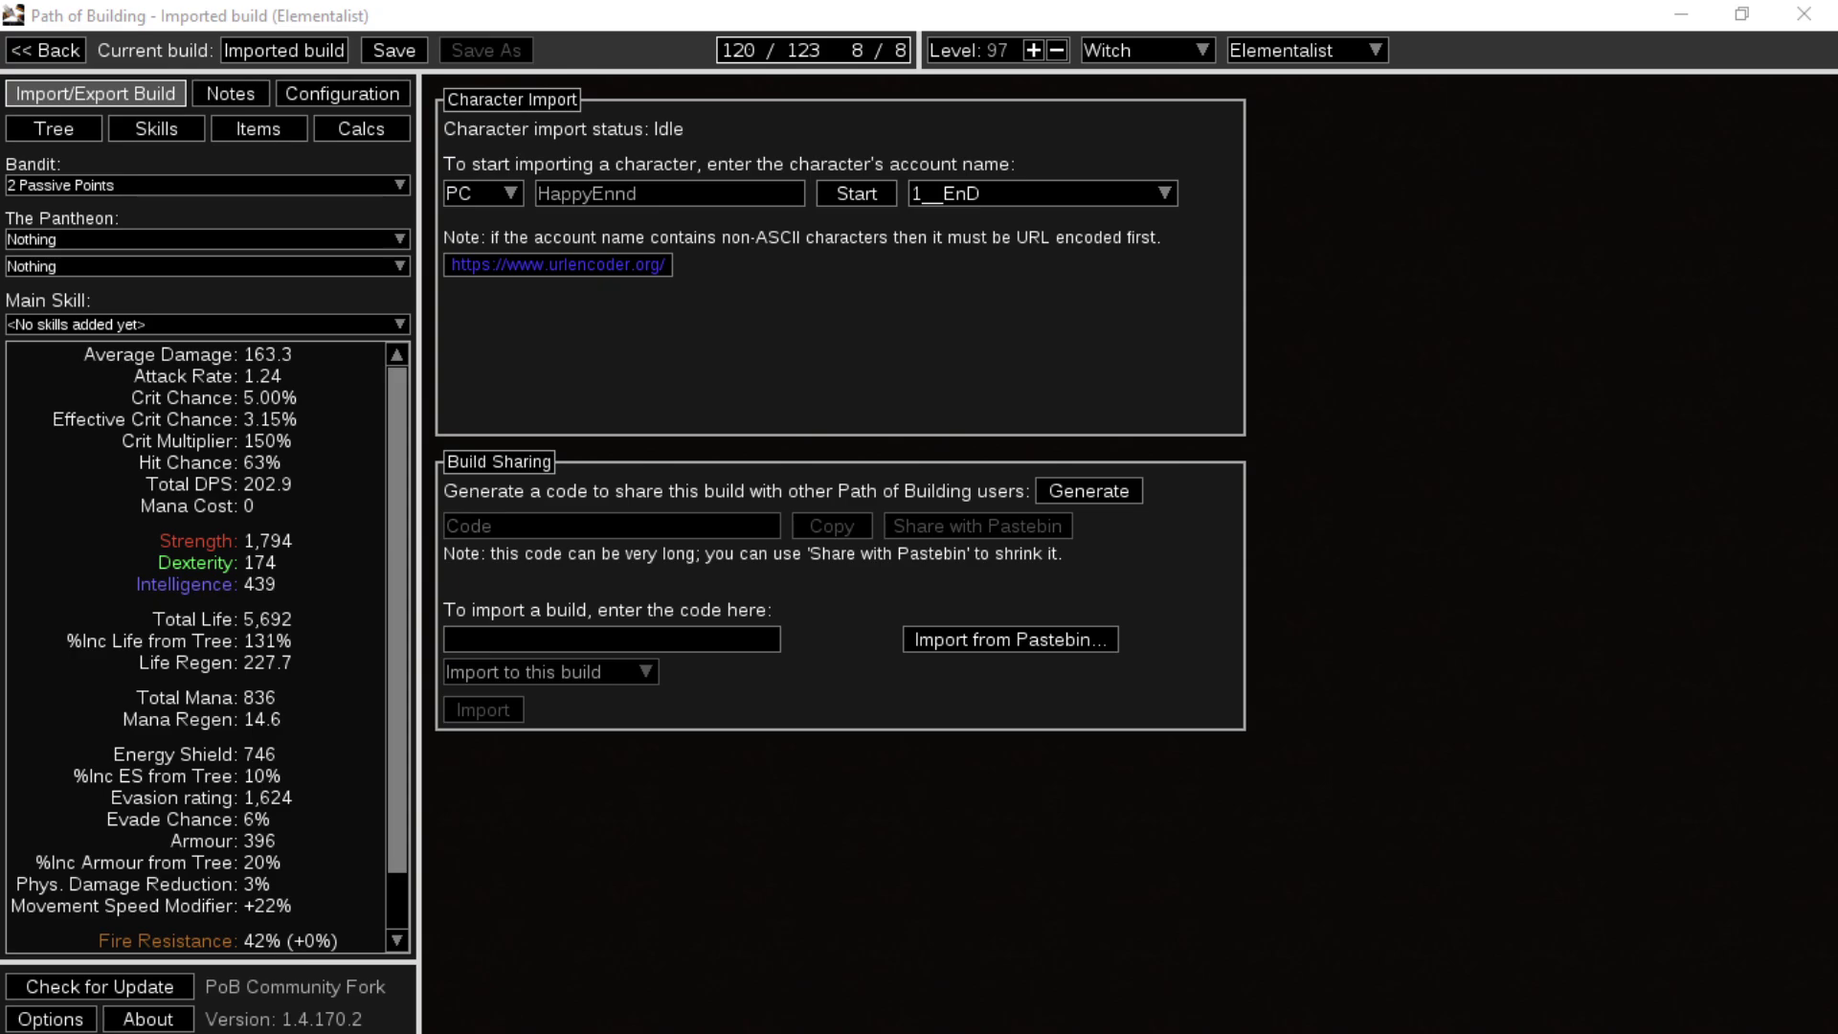
- Paste the pastebin link into the pastebin import prompt and fetch its build code
double_click(670, 193)
key("ctrl+v")
left_click(850, 196)
left_click(1059, 636)
key("ctrl+v")
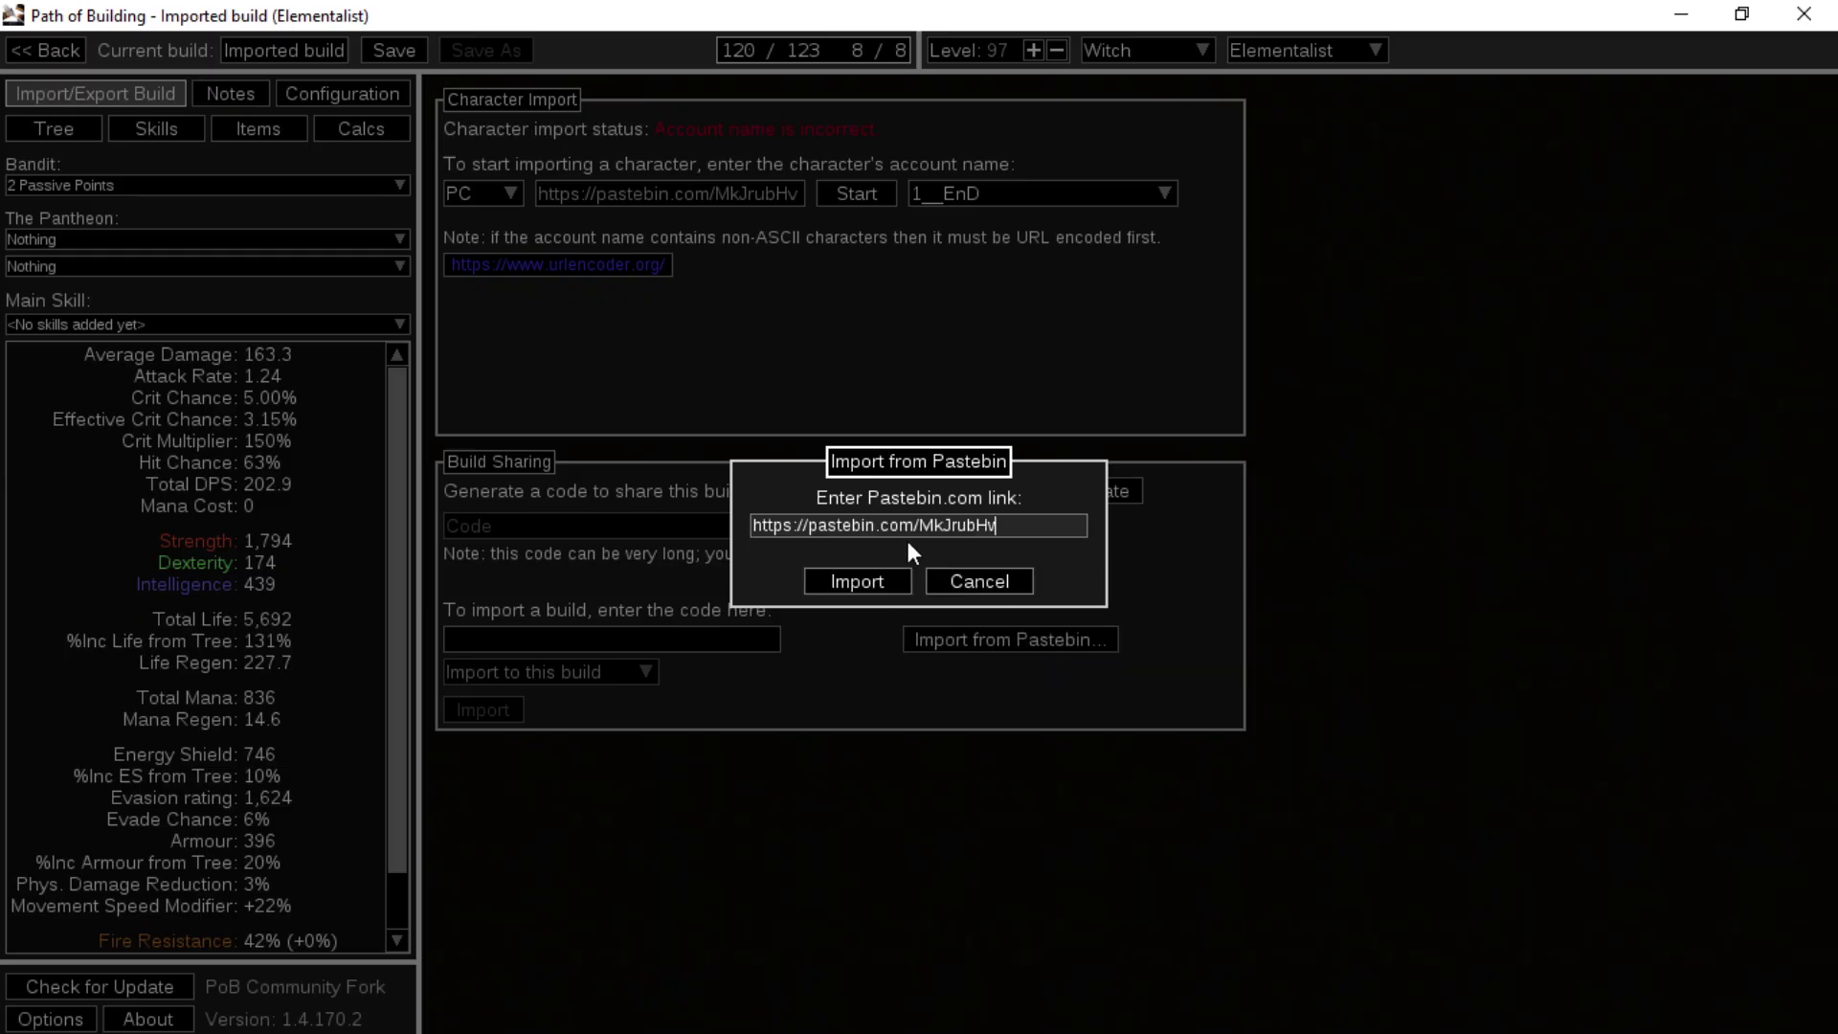
left_click(850, 583)
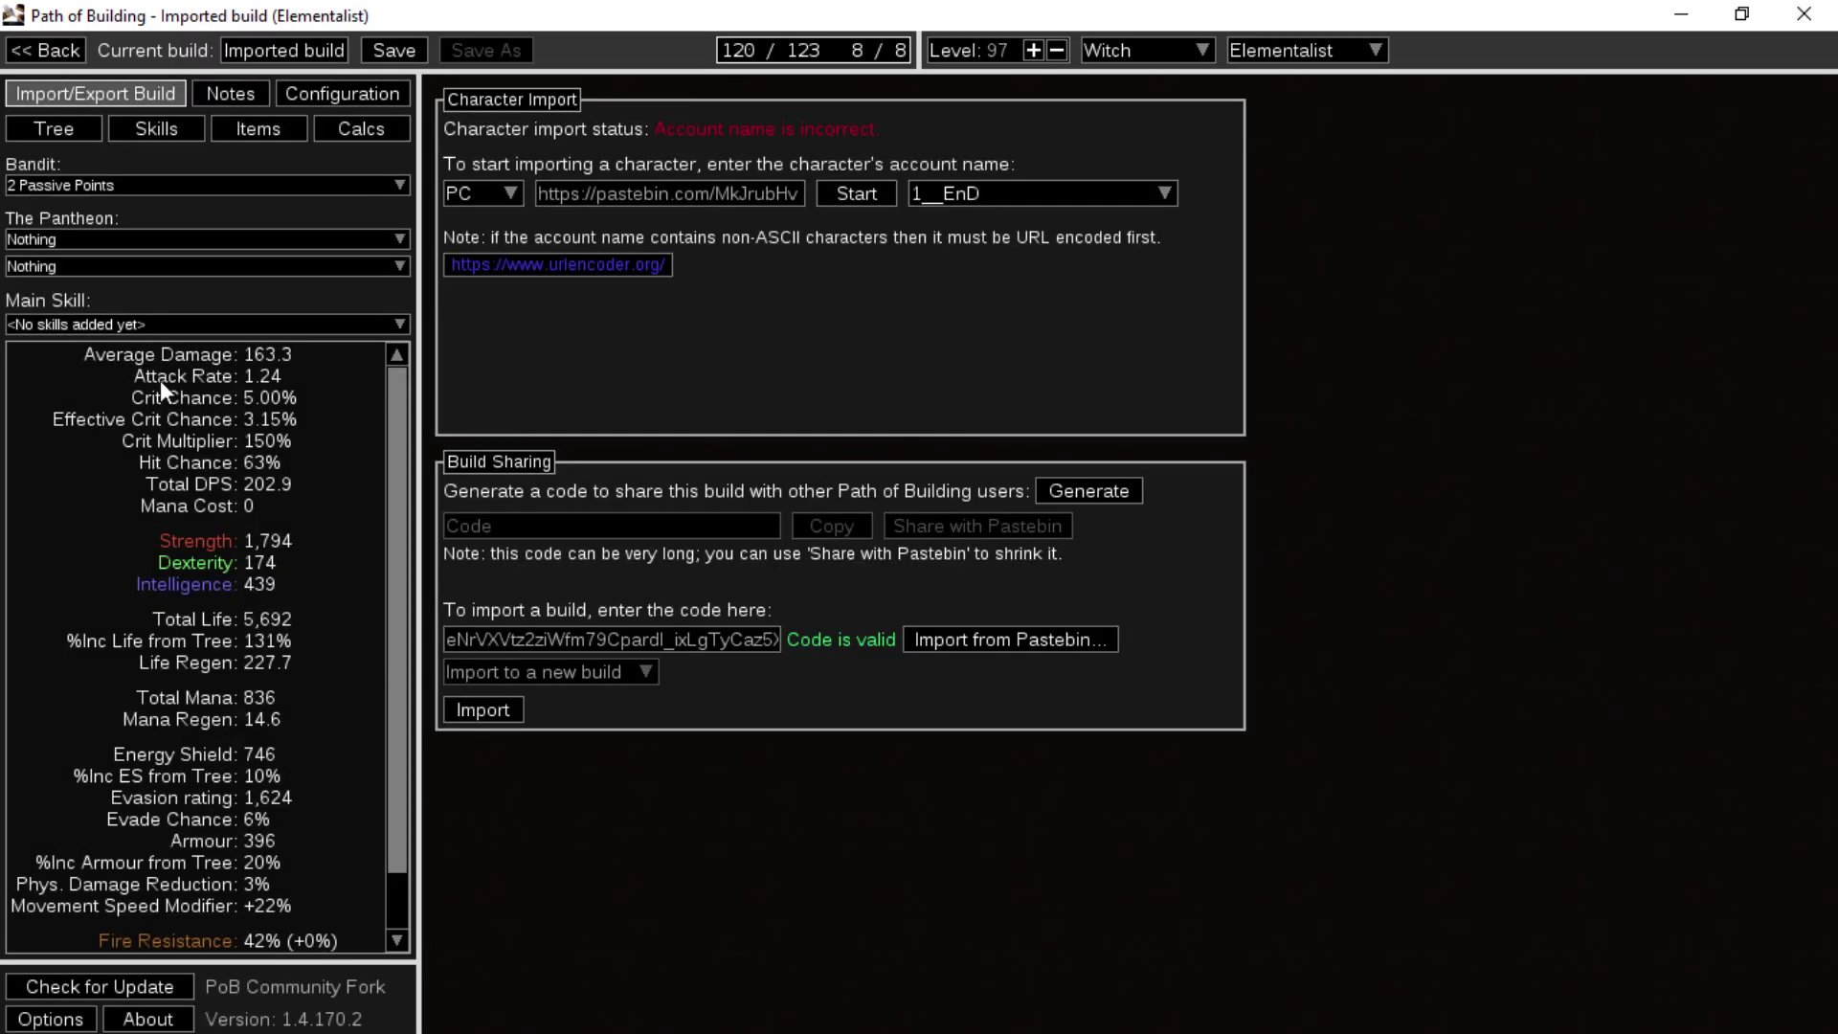
- Import the fetched code as a new build and make Summon Carrion Golem the main skill
left_click(493, 708)
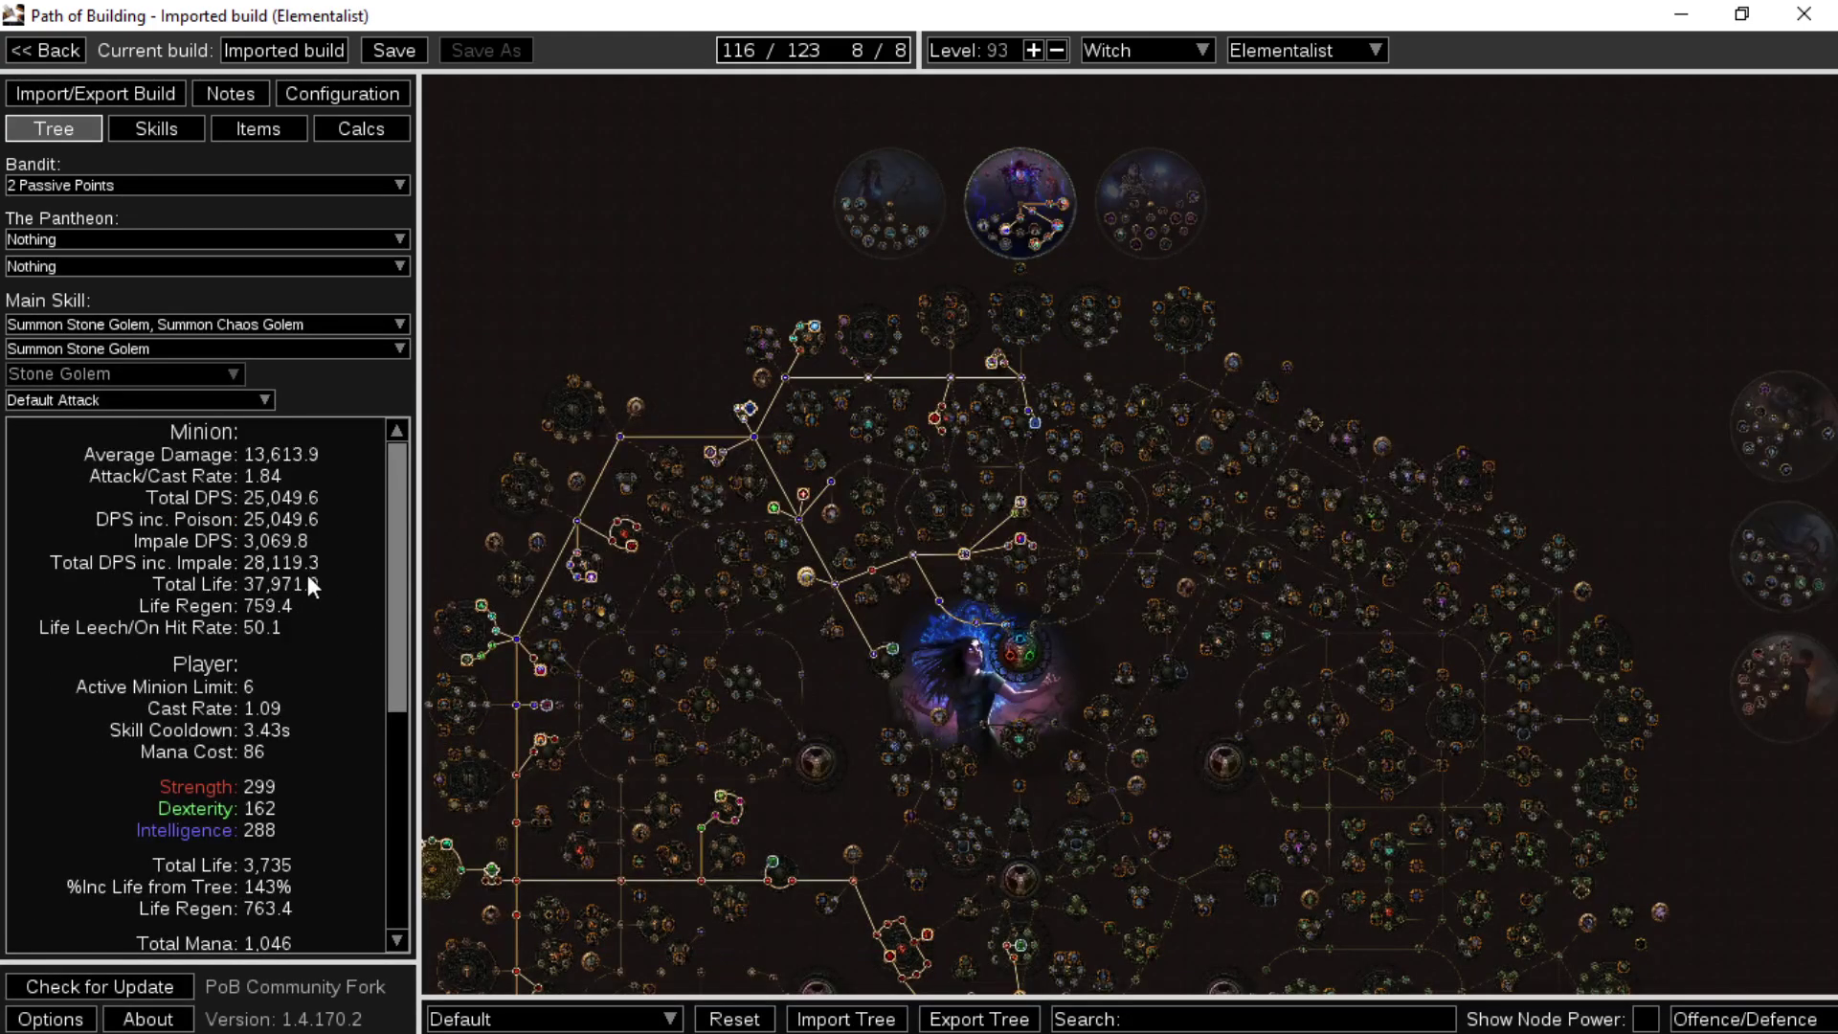
left_click(197, 348)
left_click(197, 348)
left_click(170, 319)
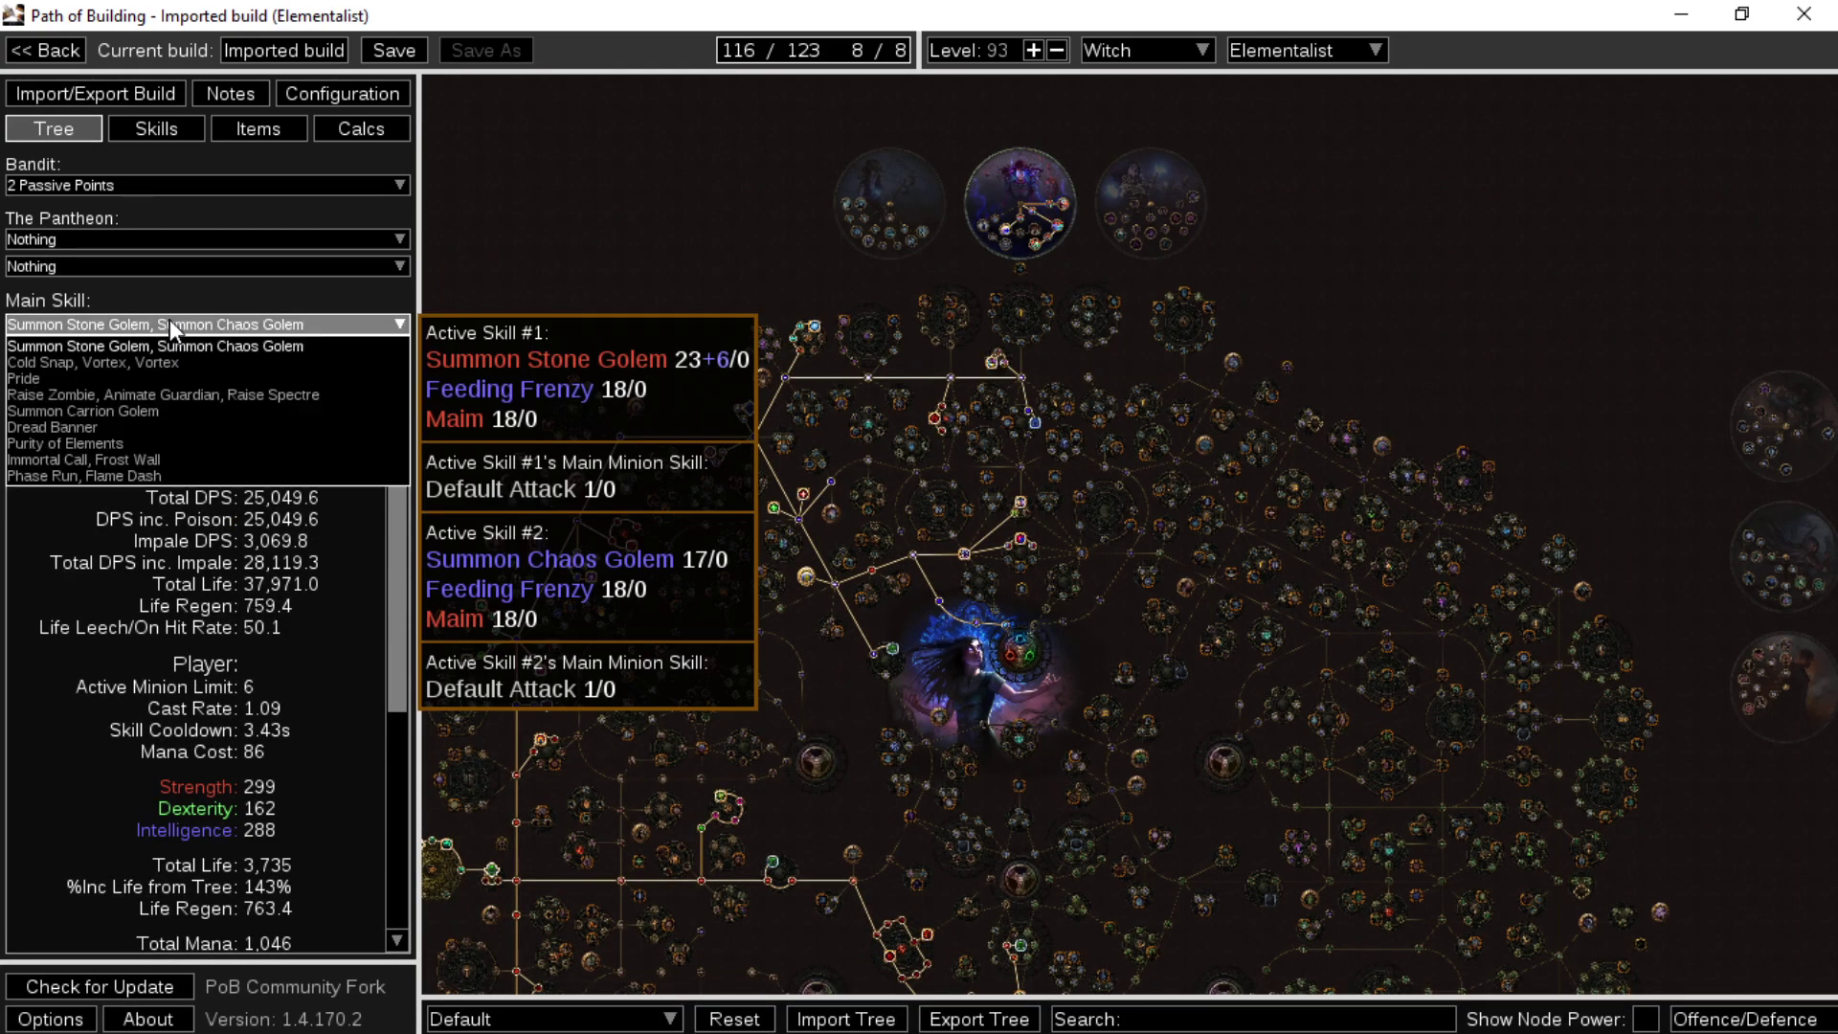
left_click(103, 412)
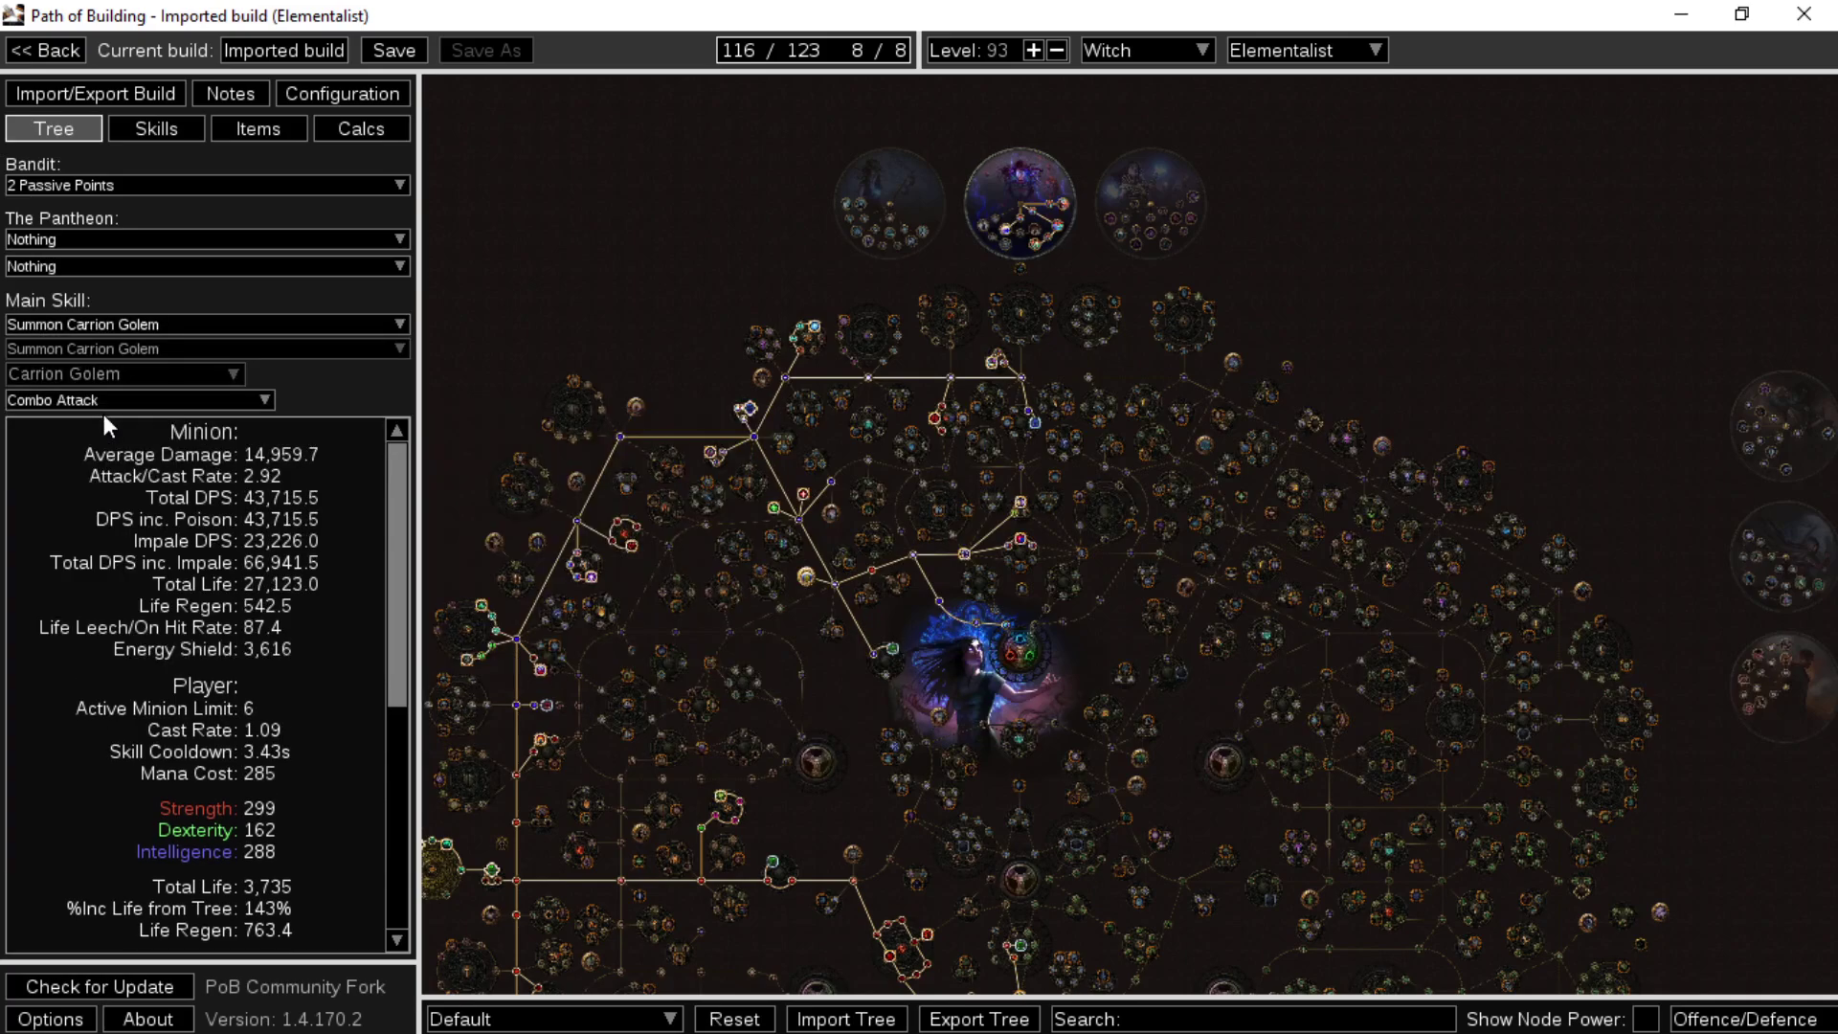
- View the build's import panel, skill gem setup and equipped items
left_click(139, 95)
left_click(172, 125)
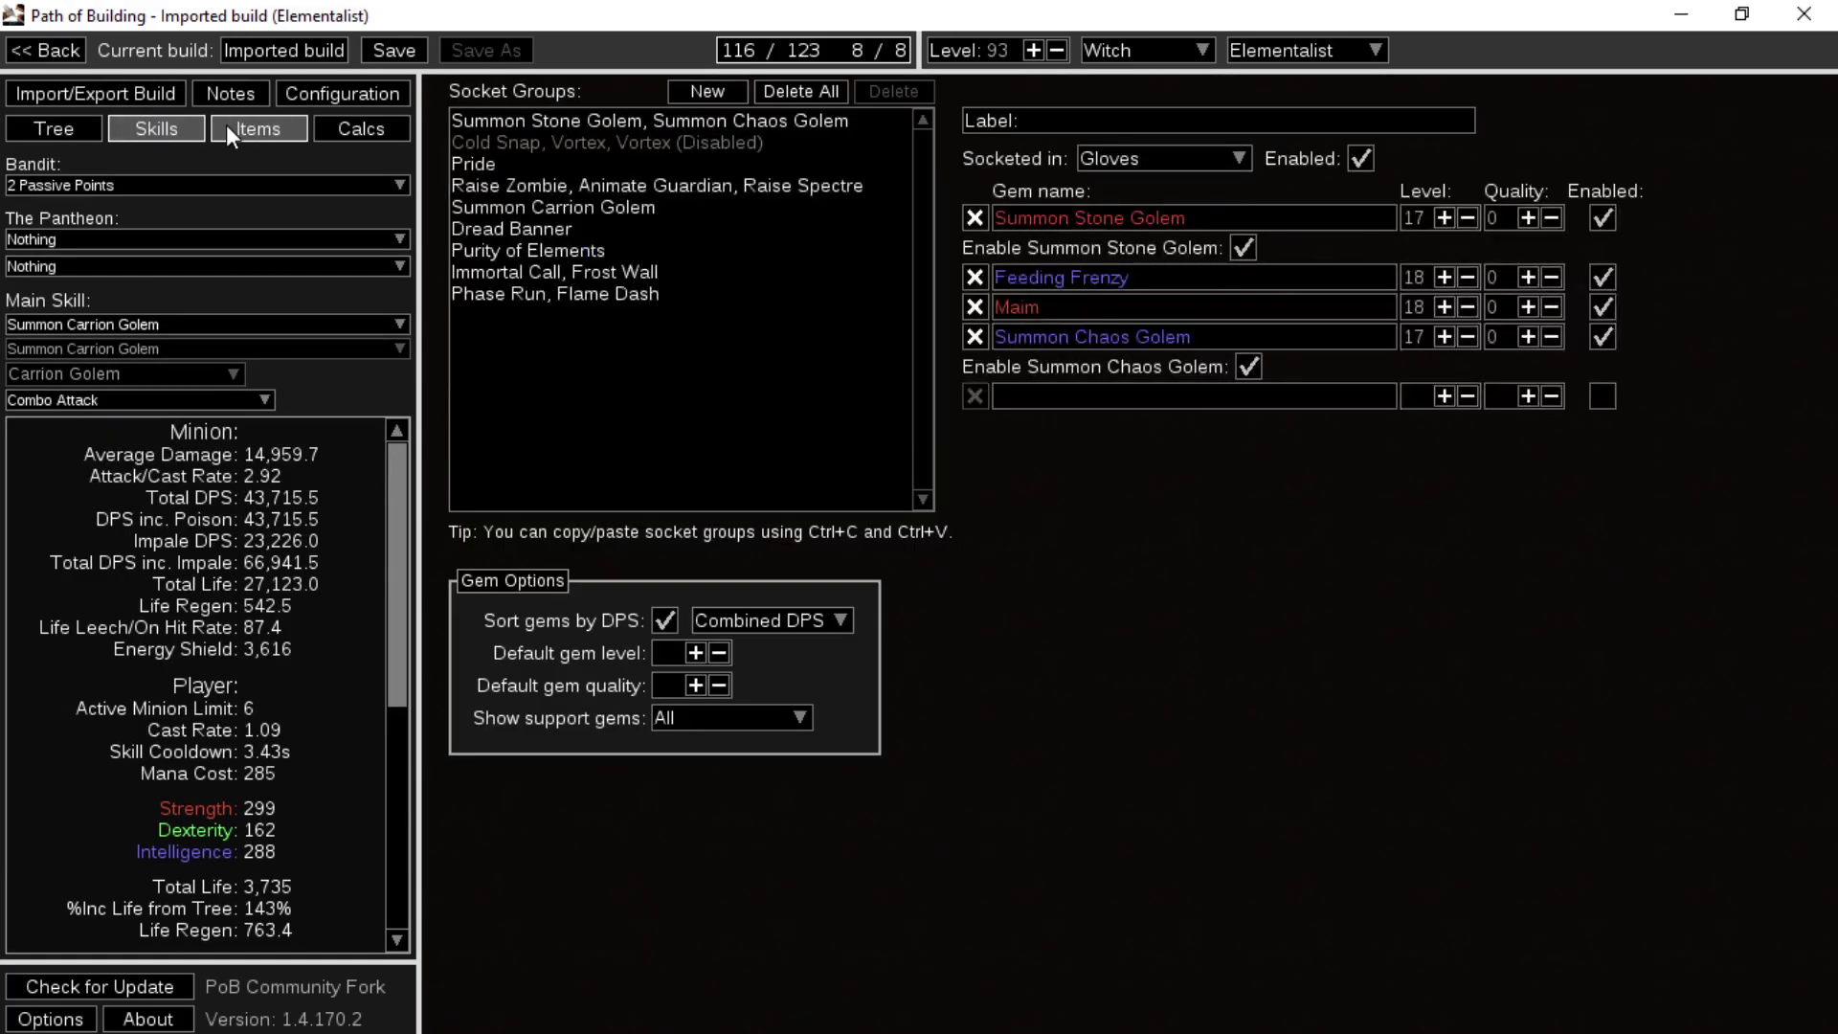
left_click(253, 126)
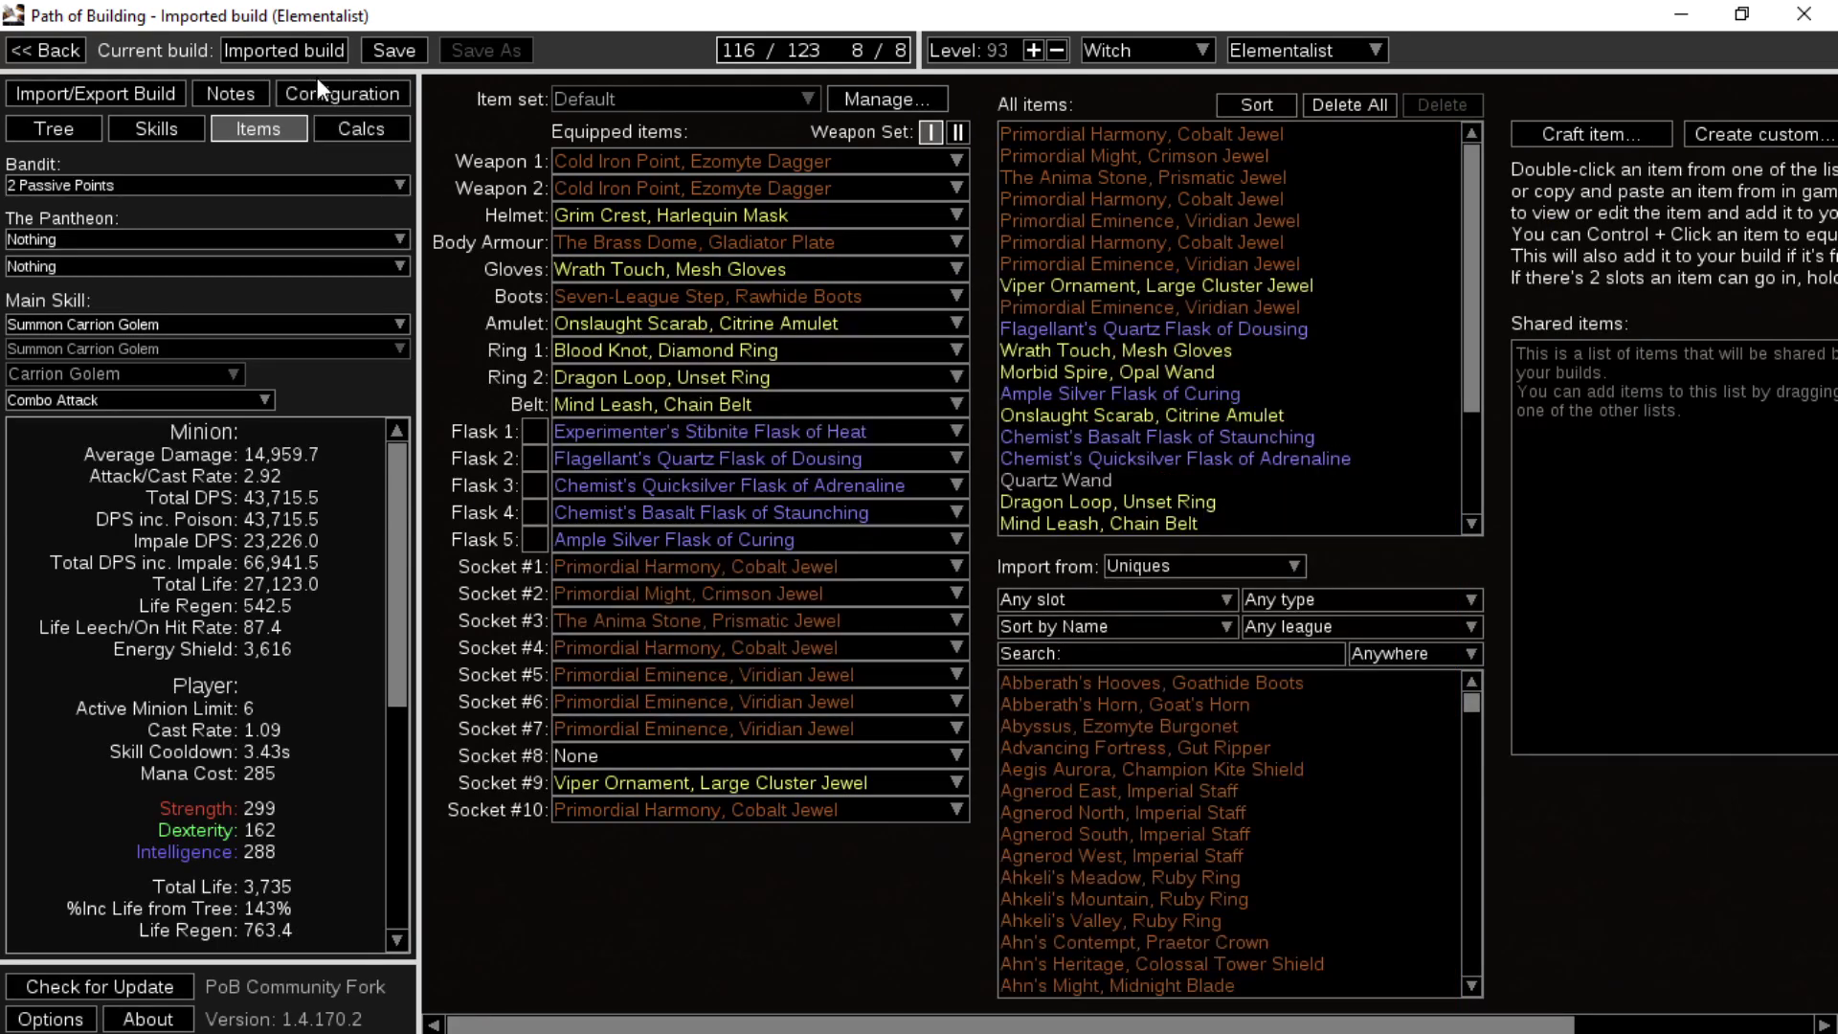
- Enable minions on Full Life, Feeding Frenzy, minion Power and Frenzy Charges, and enemy Maimed
left_click(362, 86)
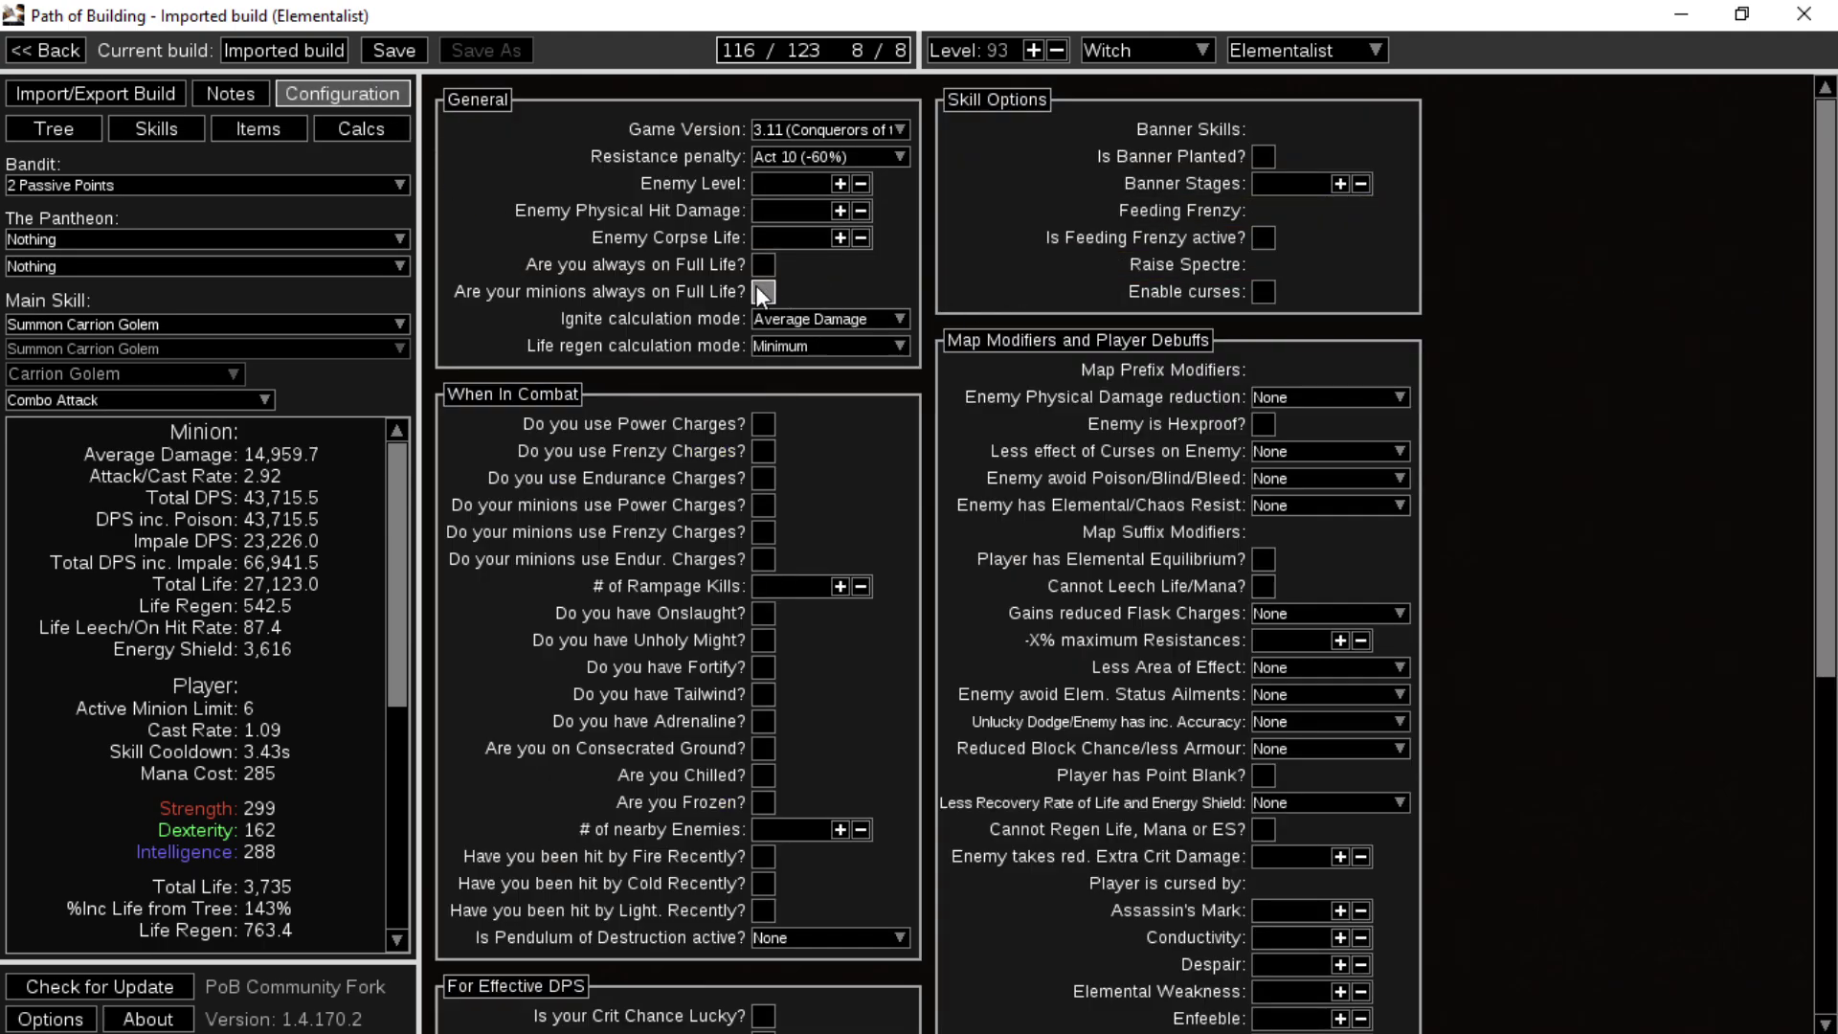
left_click(763, 291)
left_click(1264, 235)
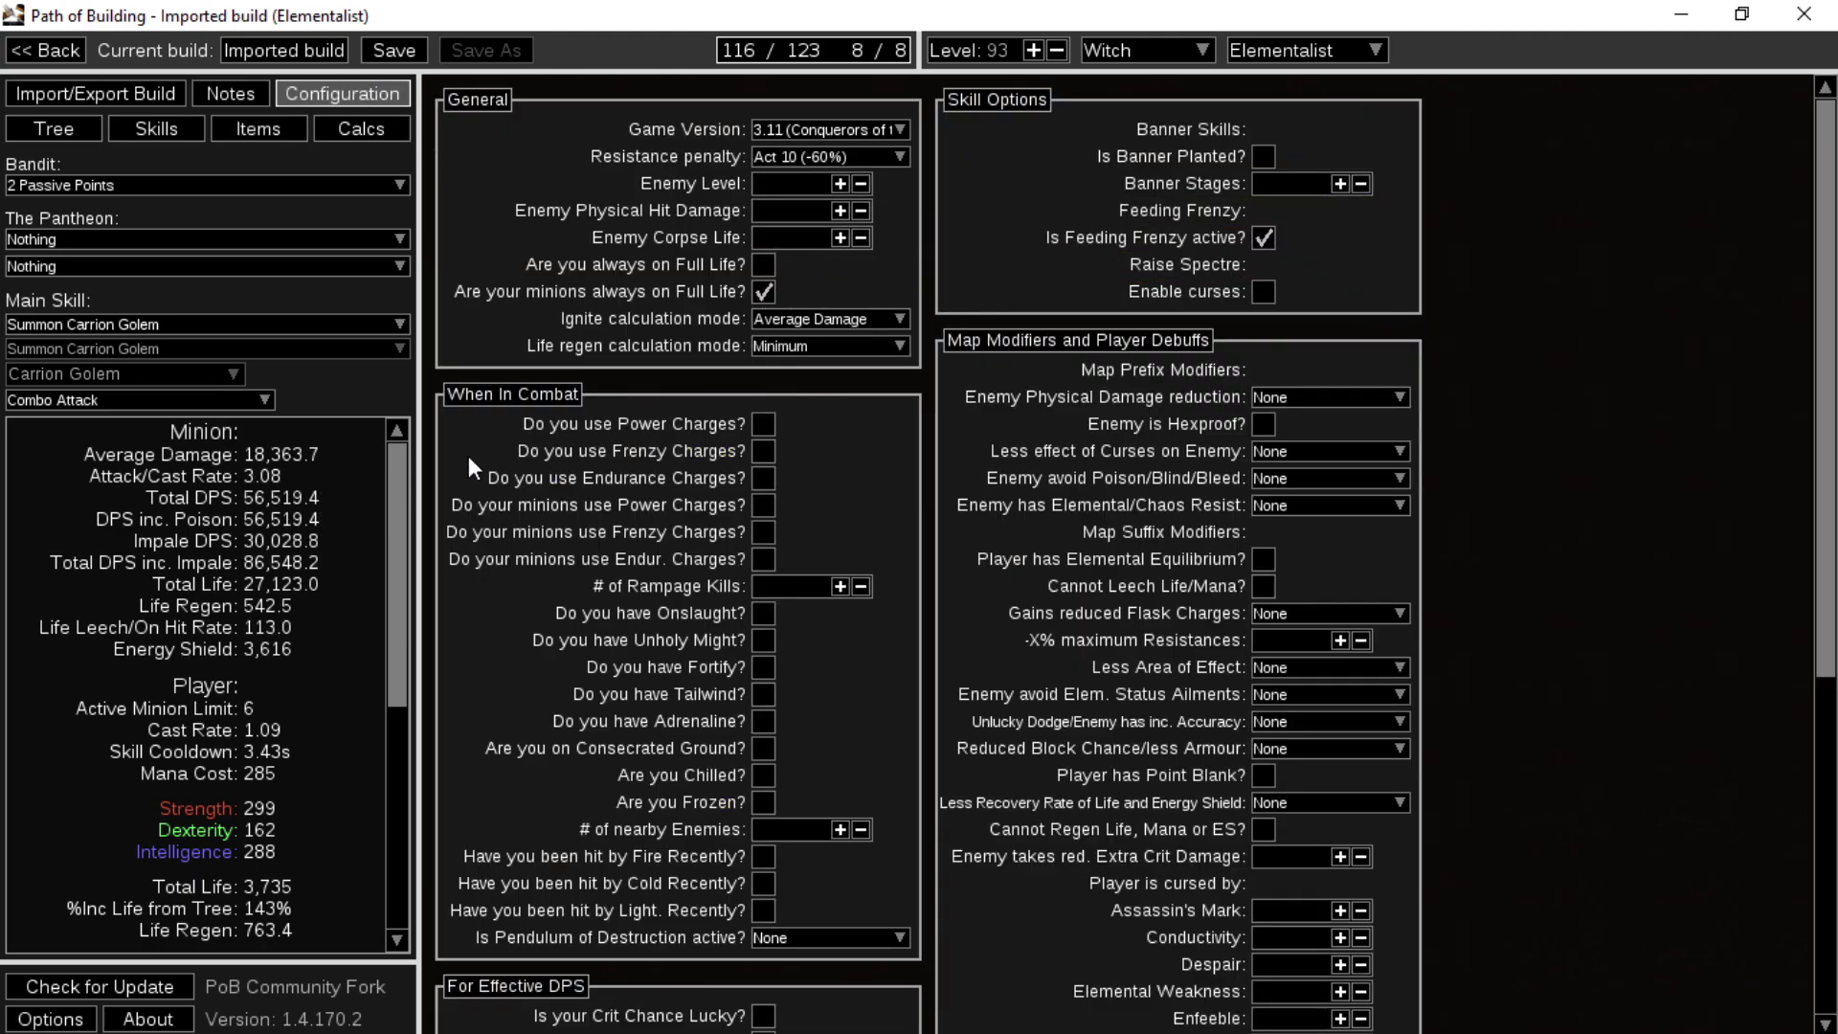
left_click(763, 504)
left_click(763, 532)
scroll(1484, 612, "down", 5)
left_click(763, 569)
- Set the enemy boss type to Sirus
left_click(804, 865)
left_click(813, 948)
left_click(826, 868)
left_click(814, 936)
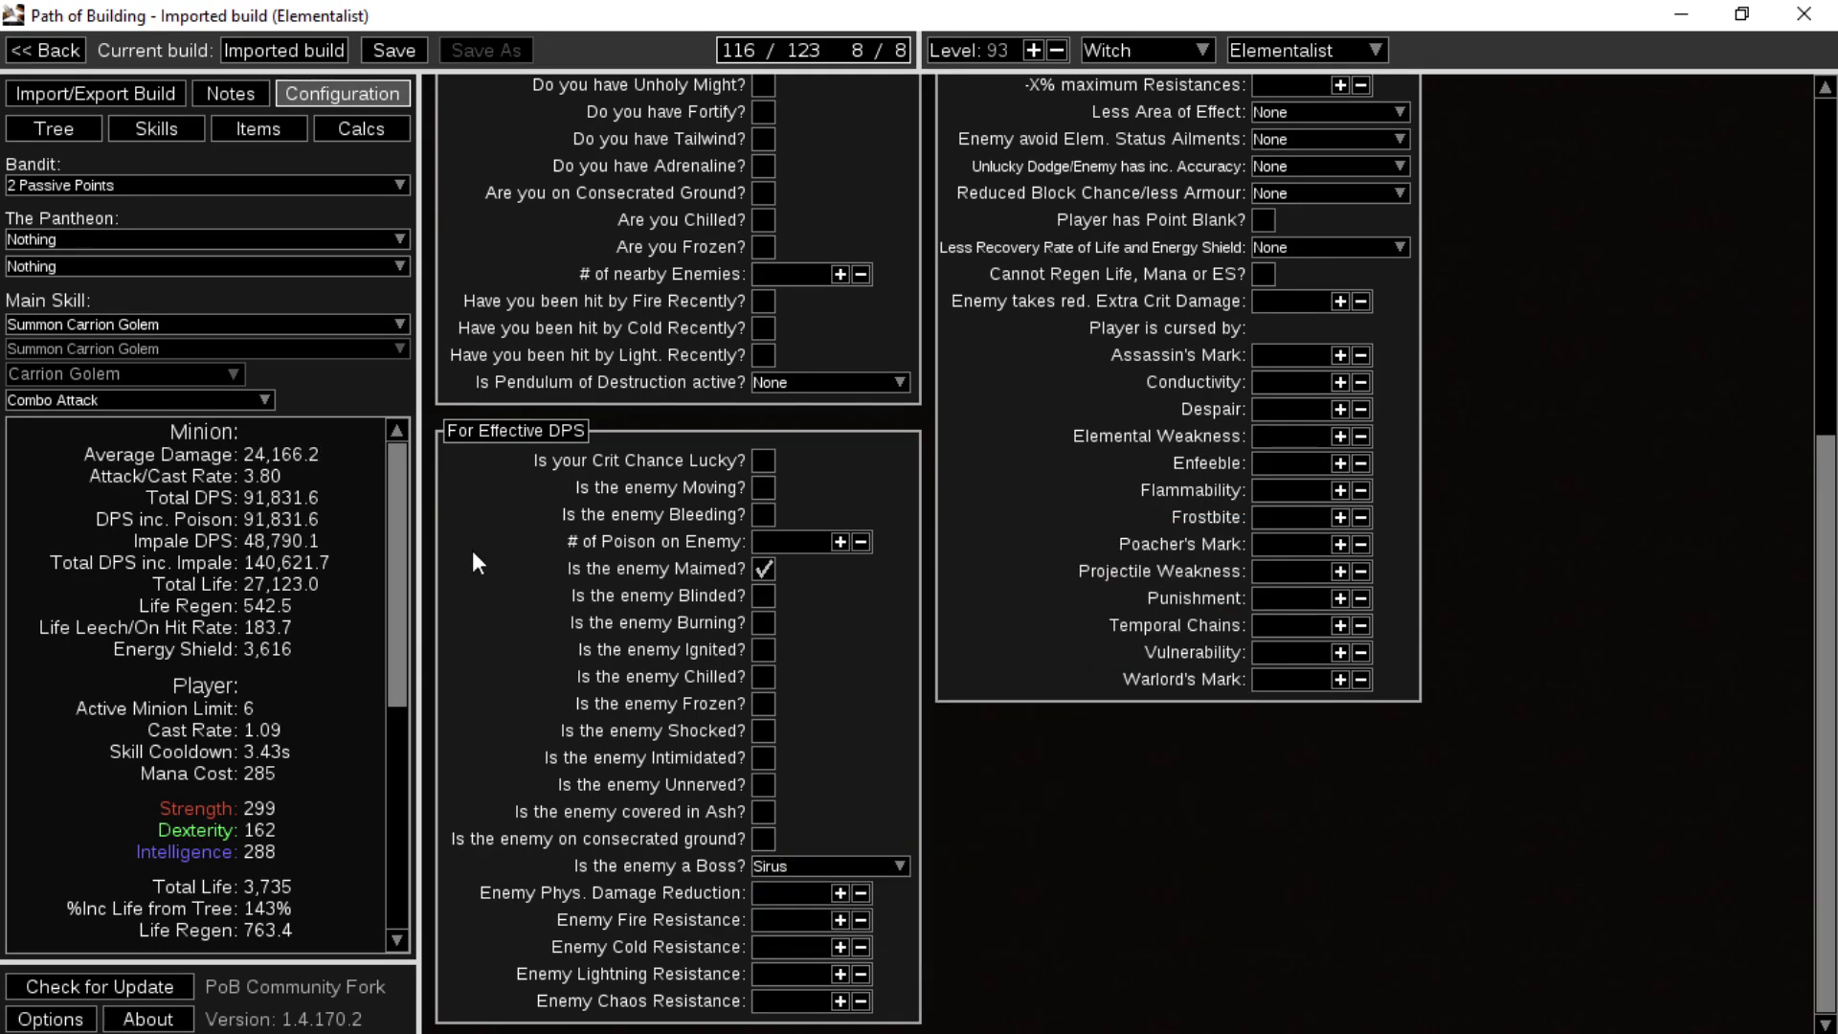
left_click(229, 136)
left_click(169, 139)
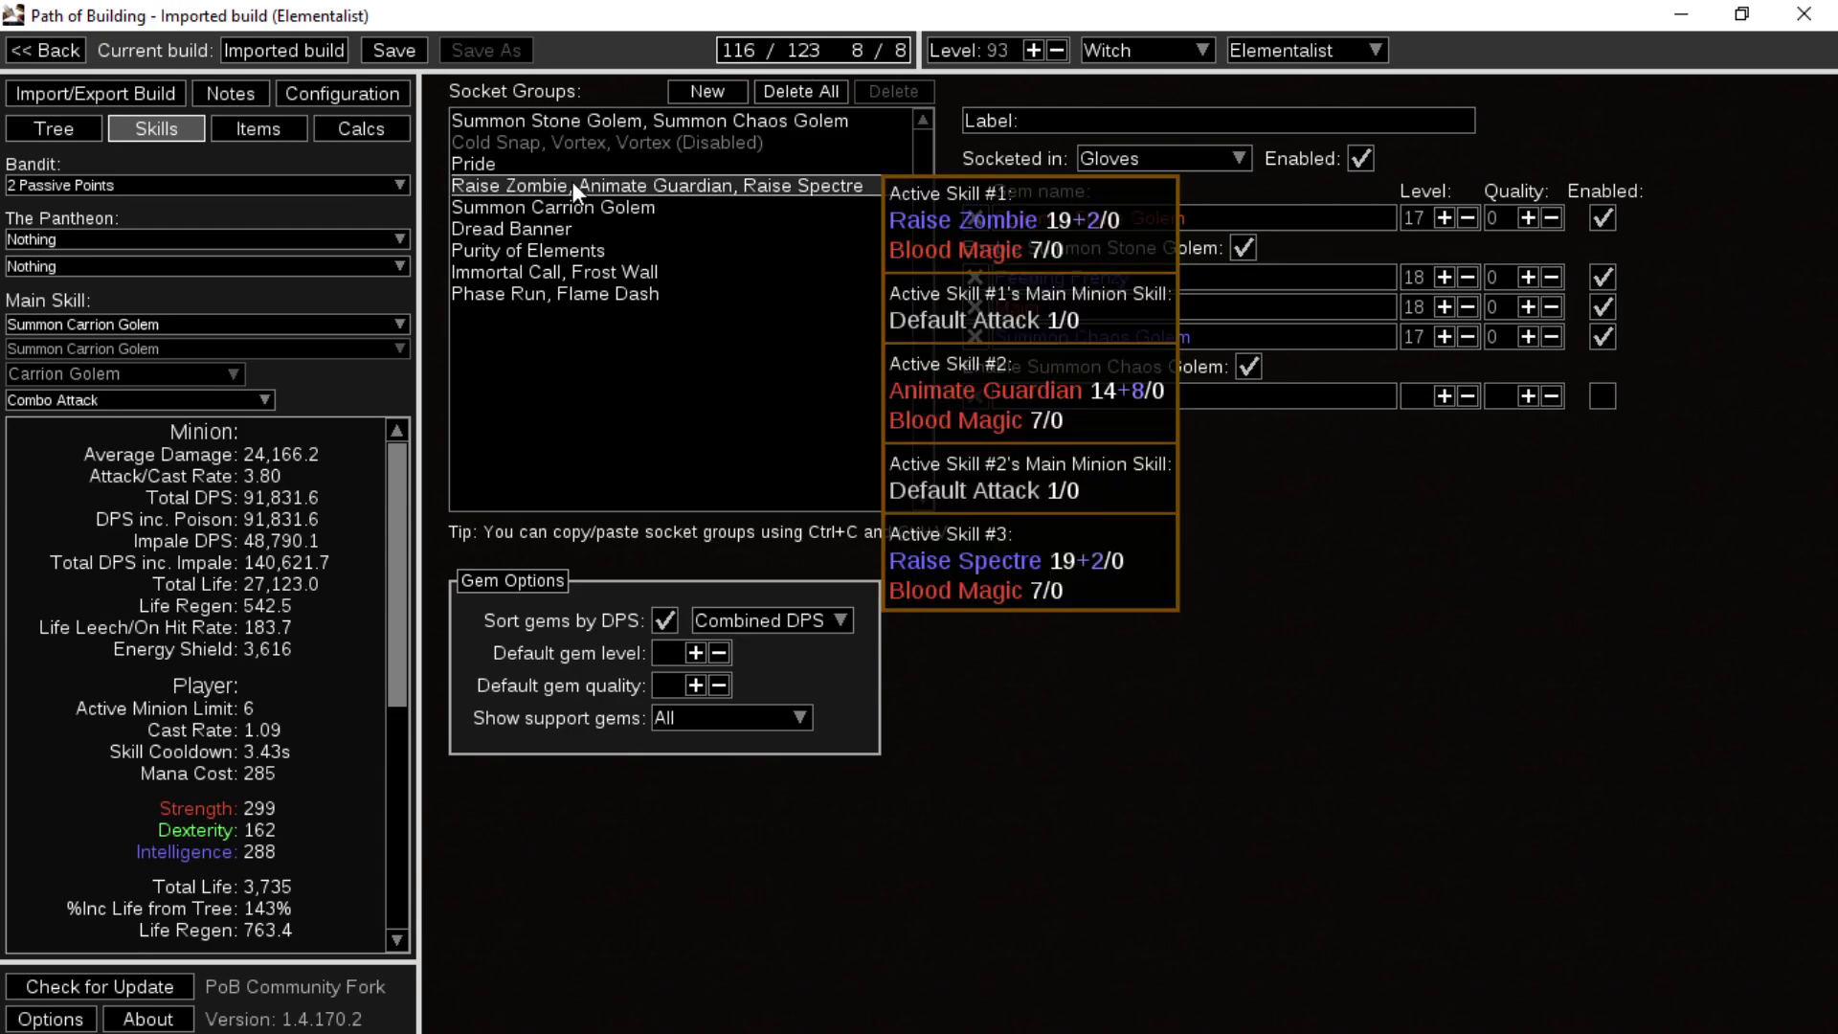
left_click(576, 124)
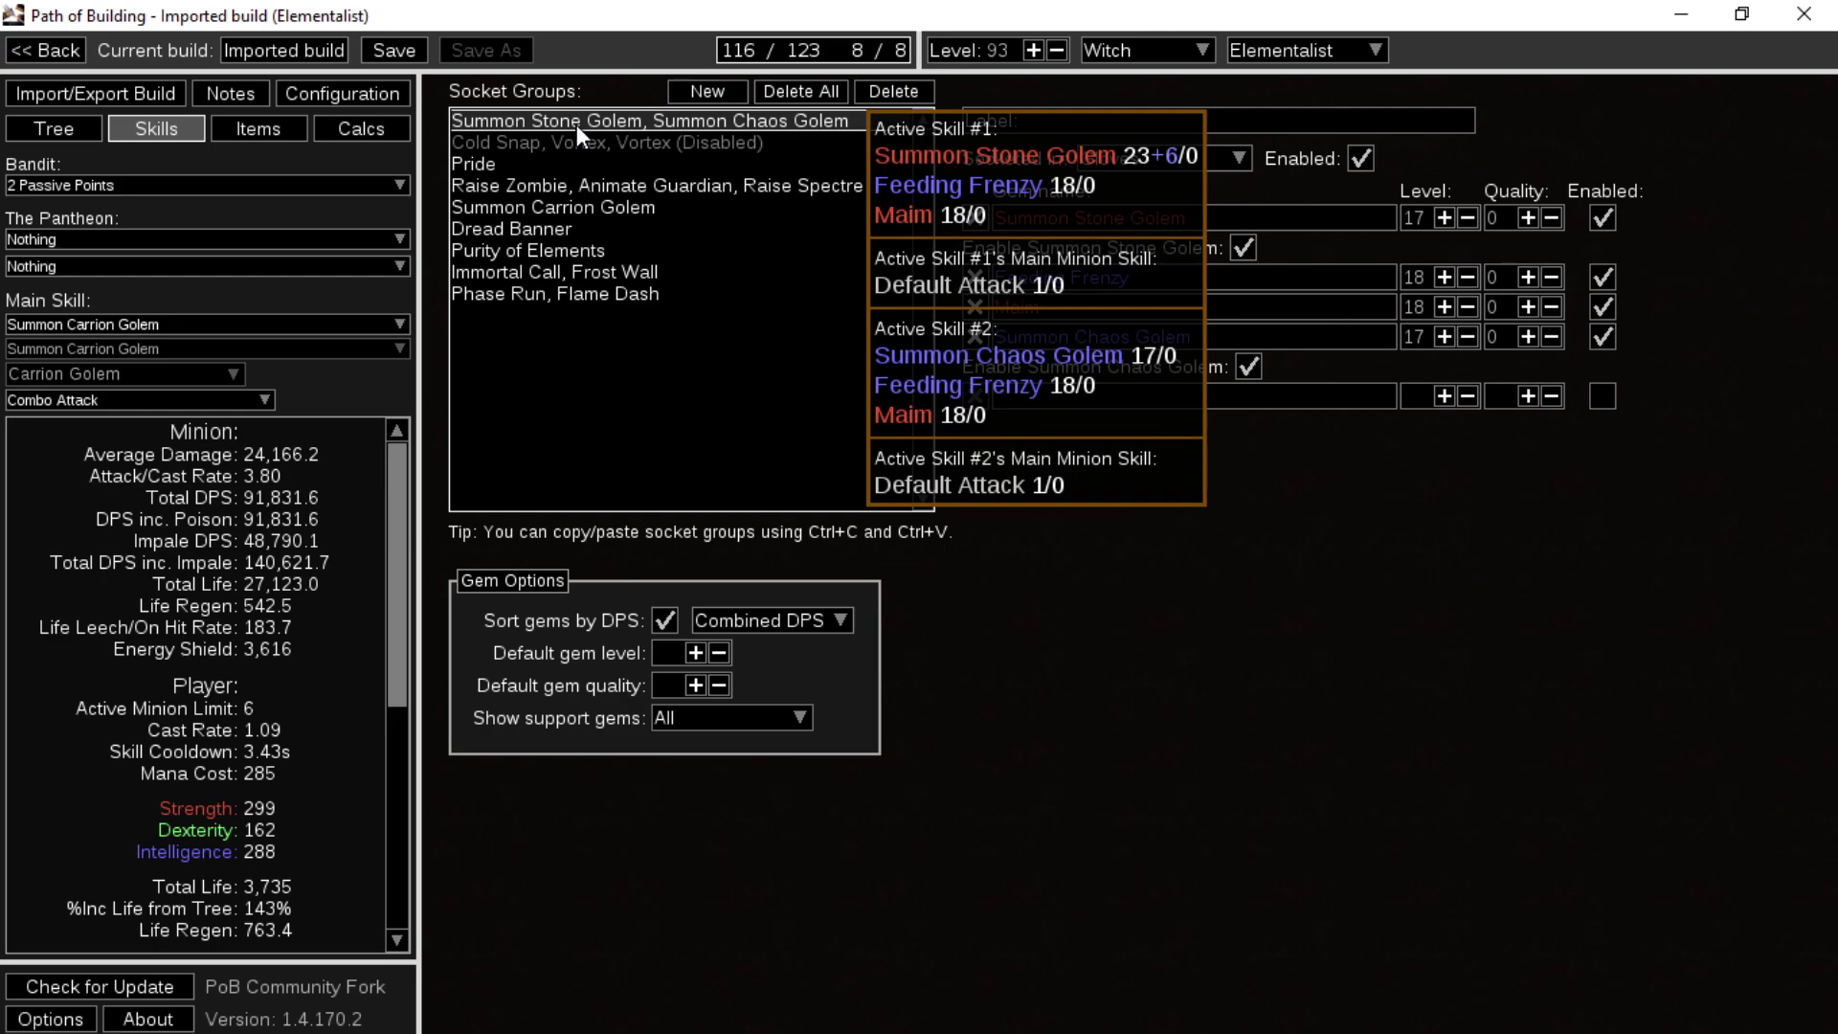
left_click(581, 182)
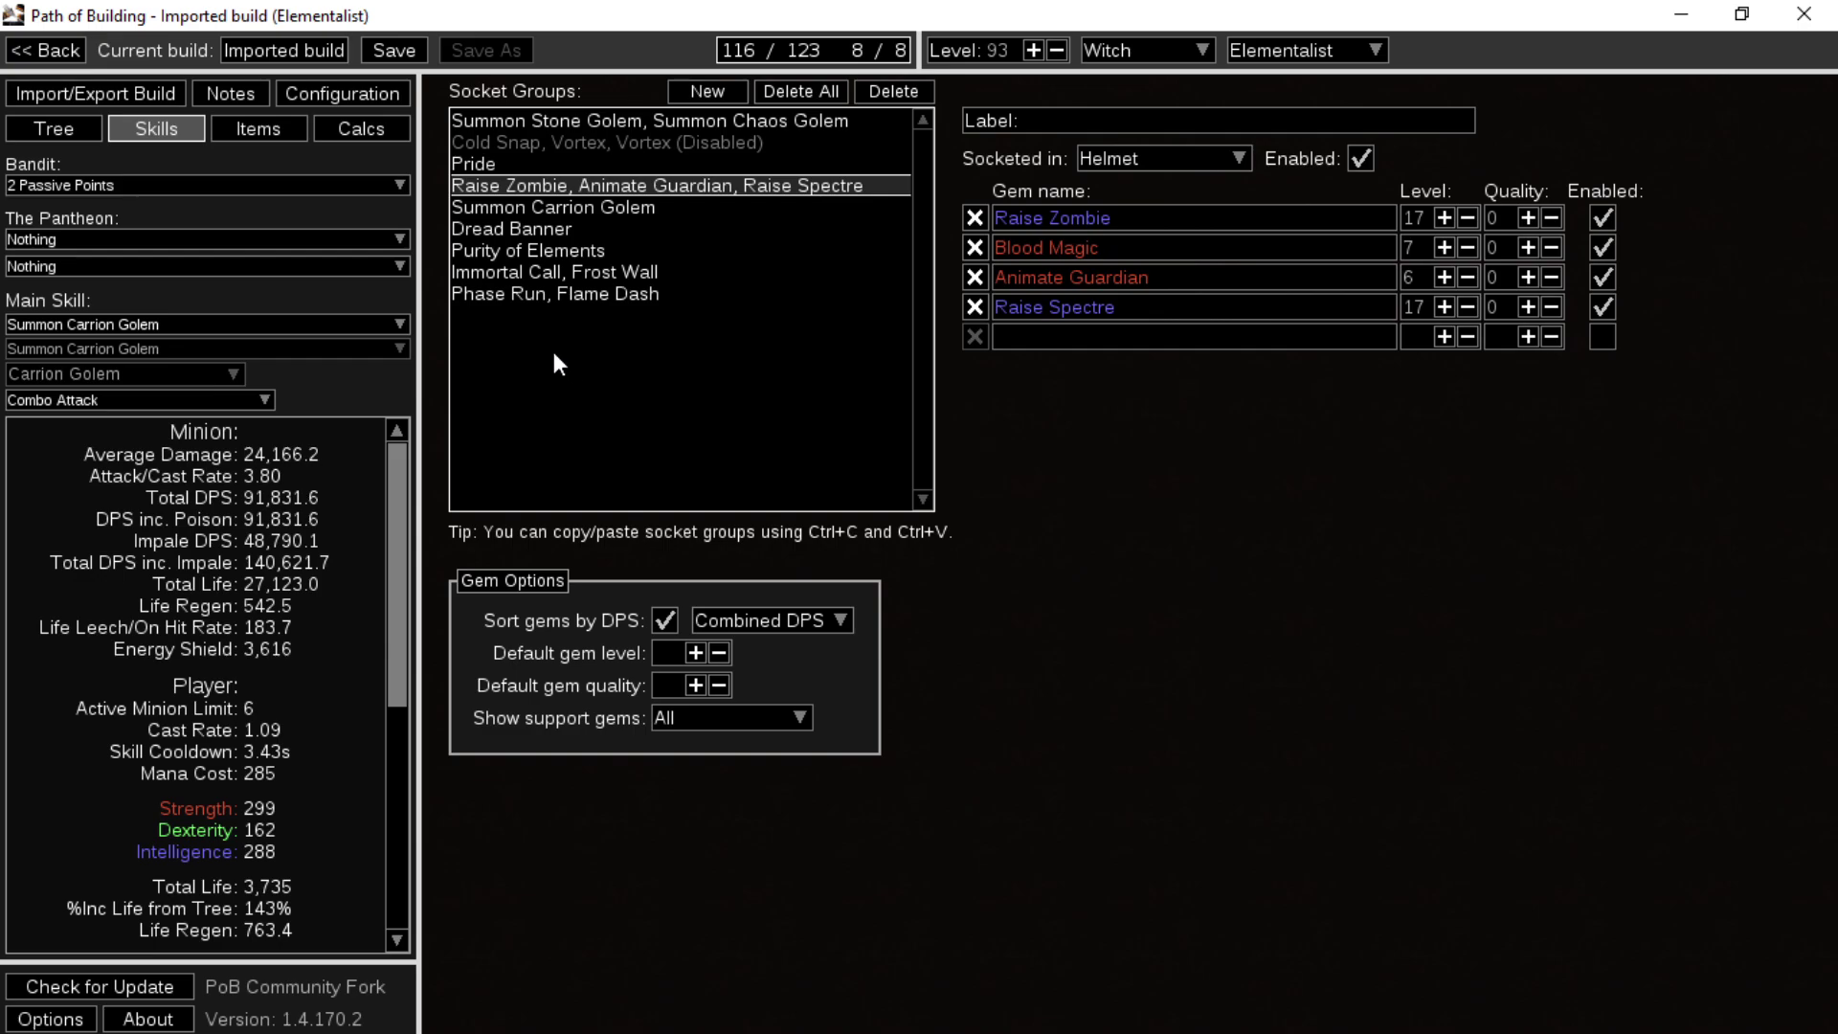
left_click(517, 205)
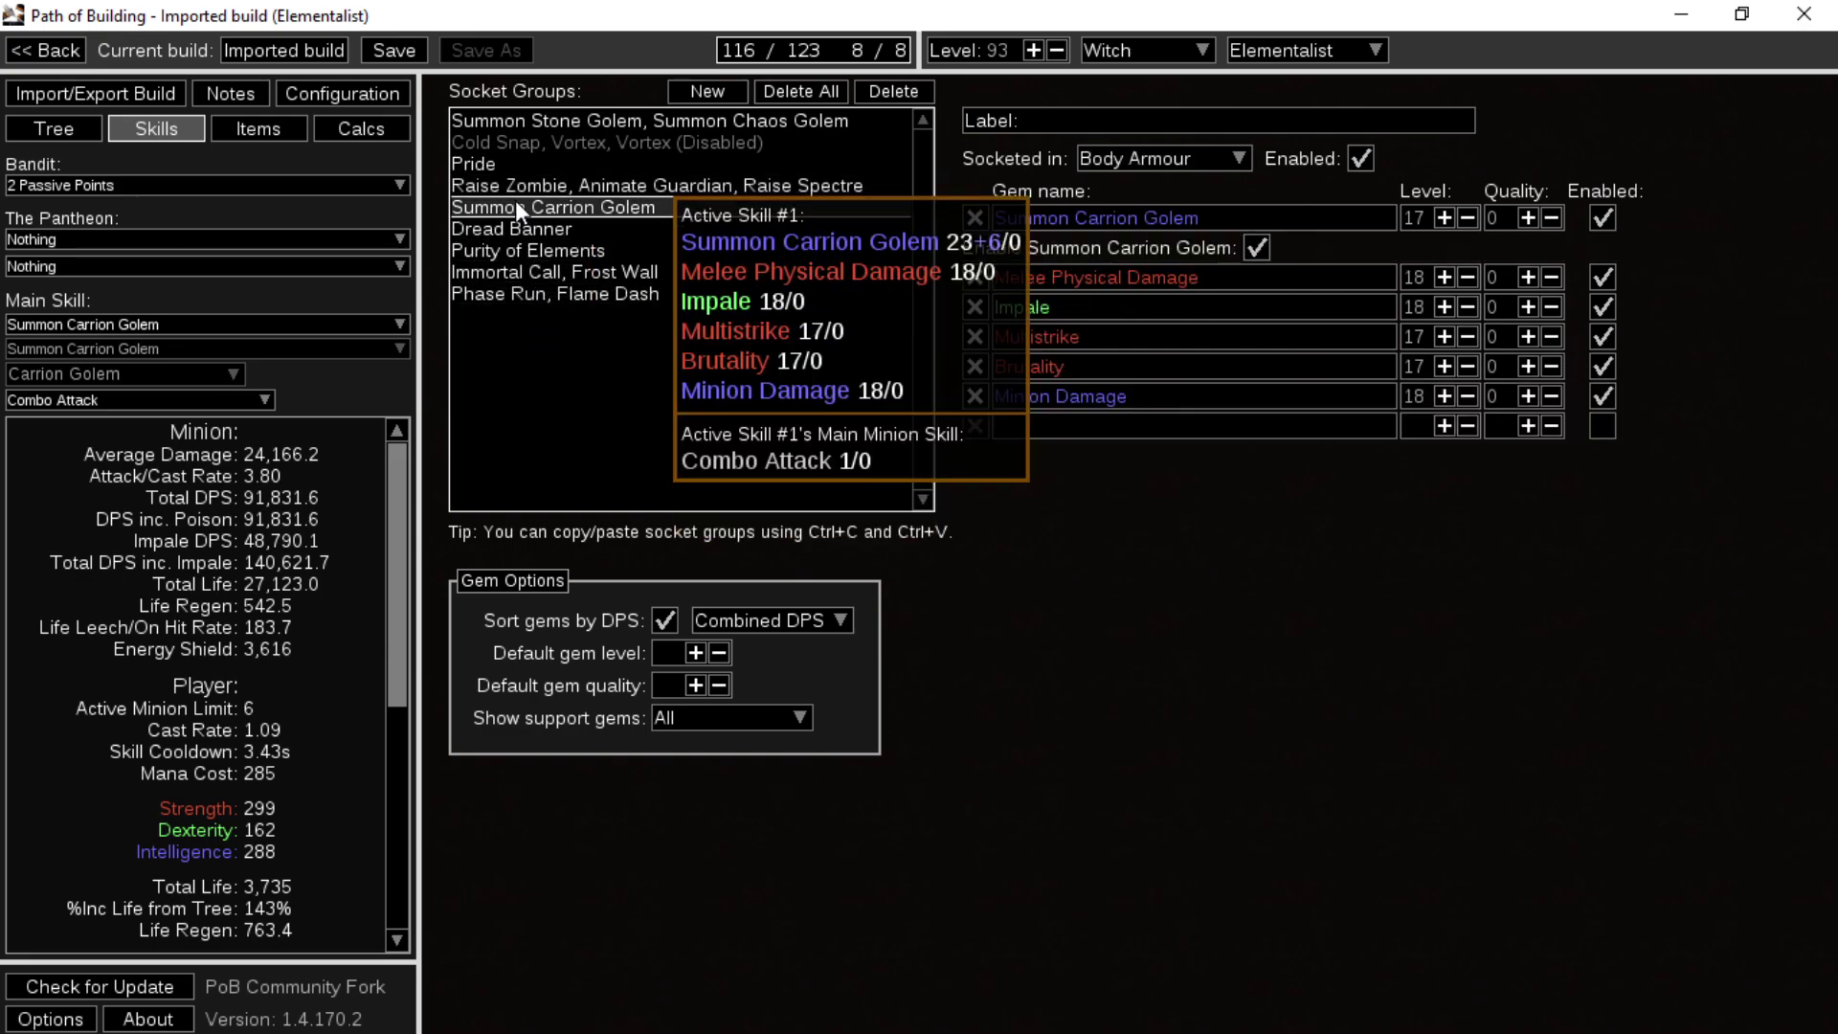
left_click(232, 131)
mouse_move(644, 251)
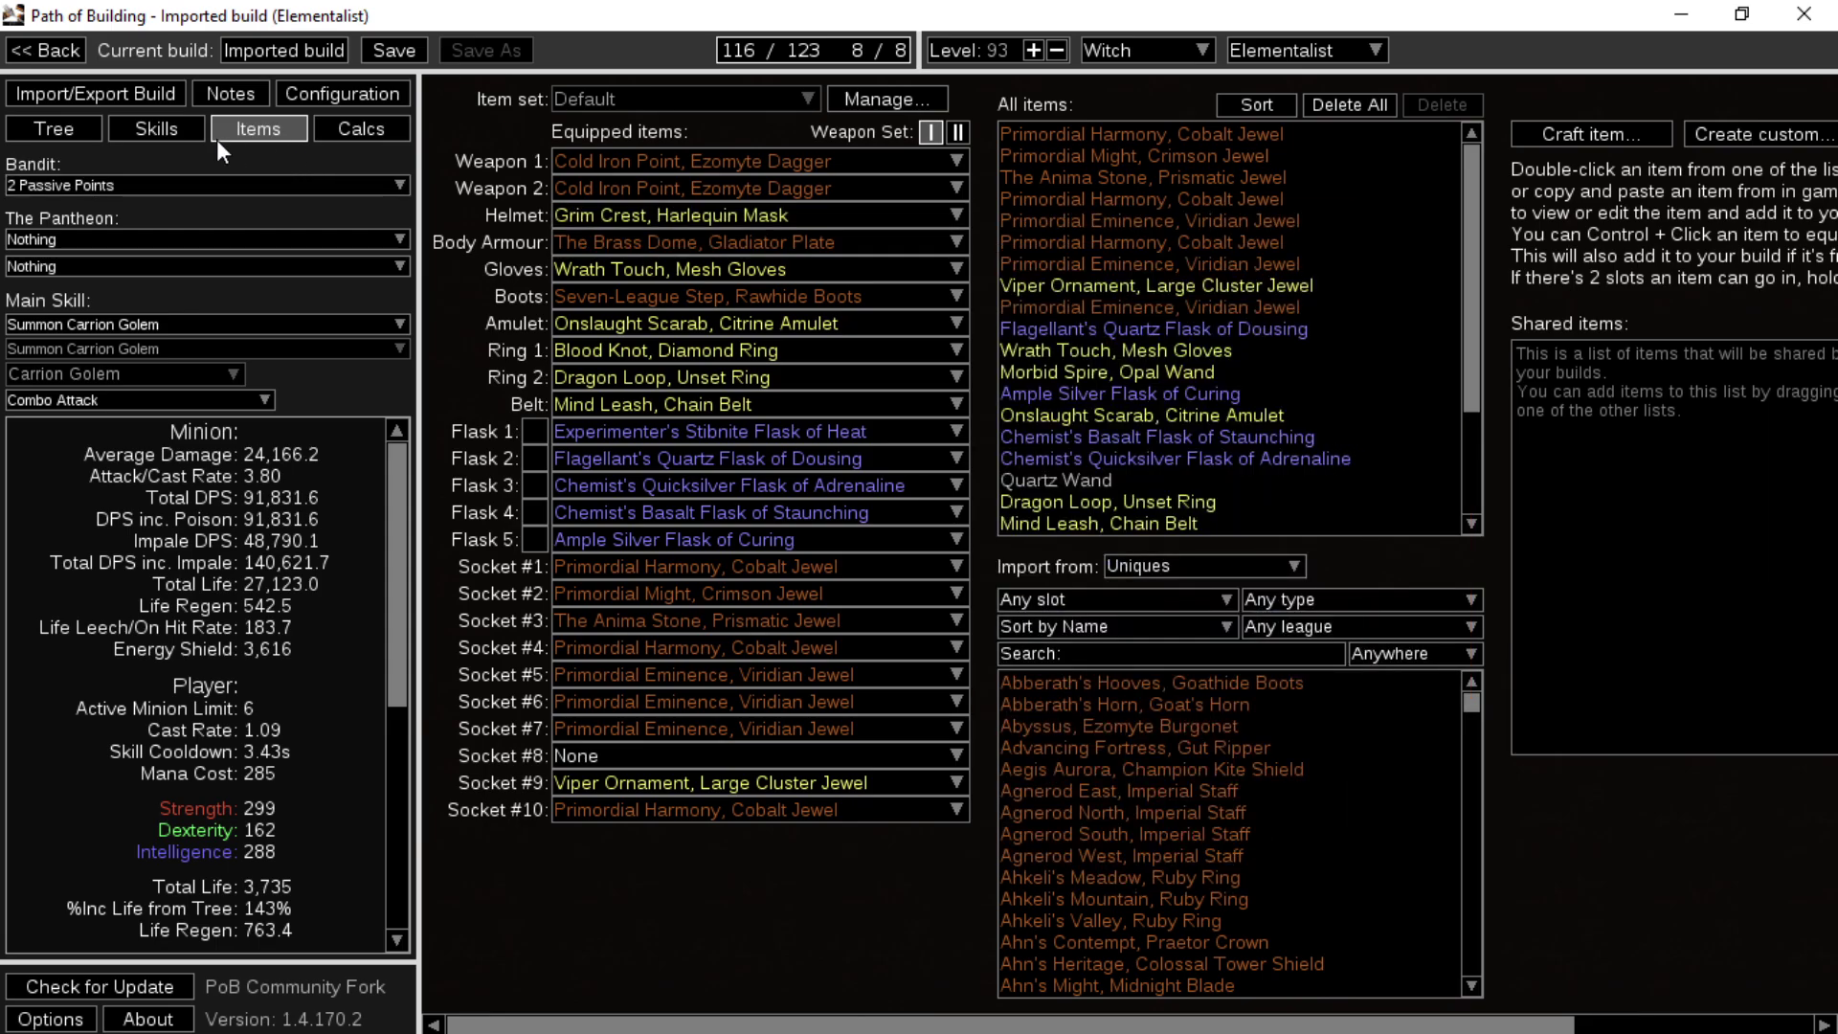
left_click(149, 126)
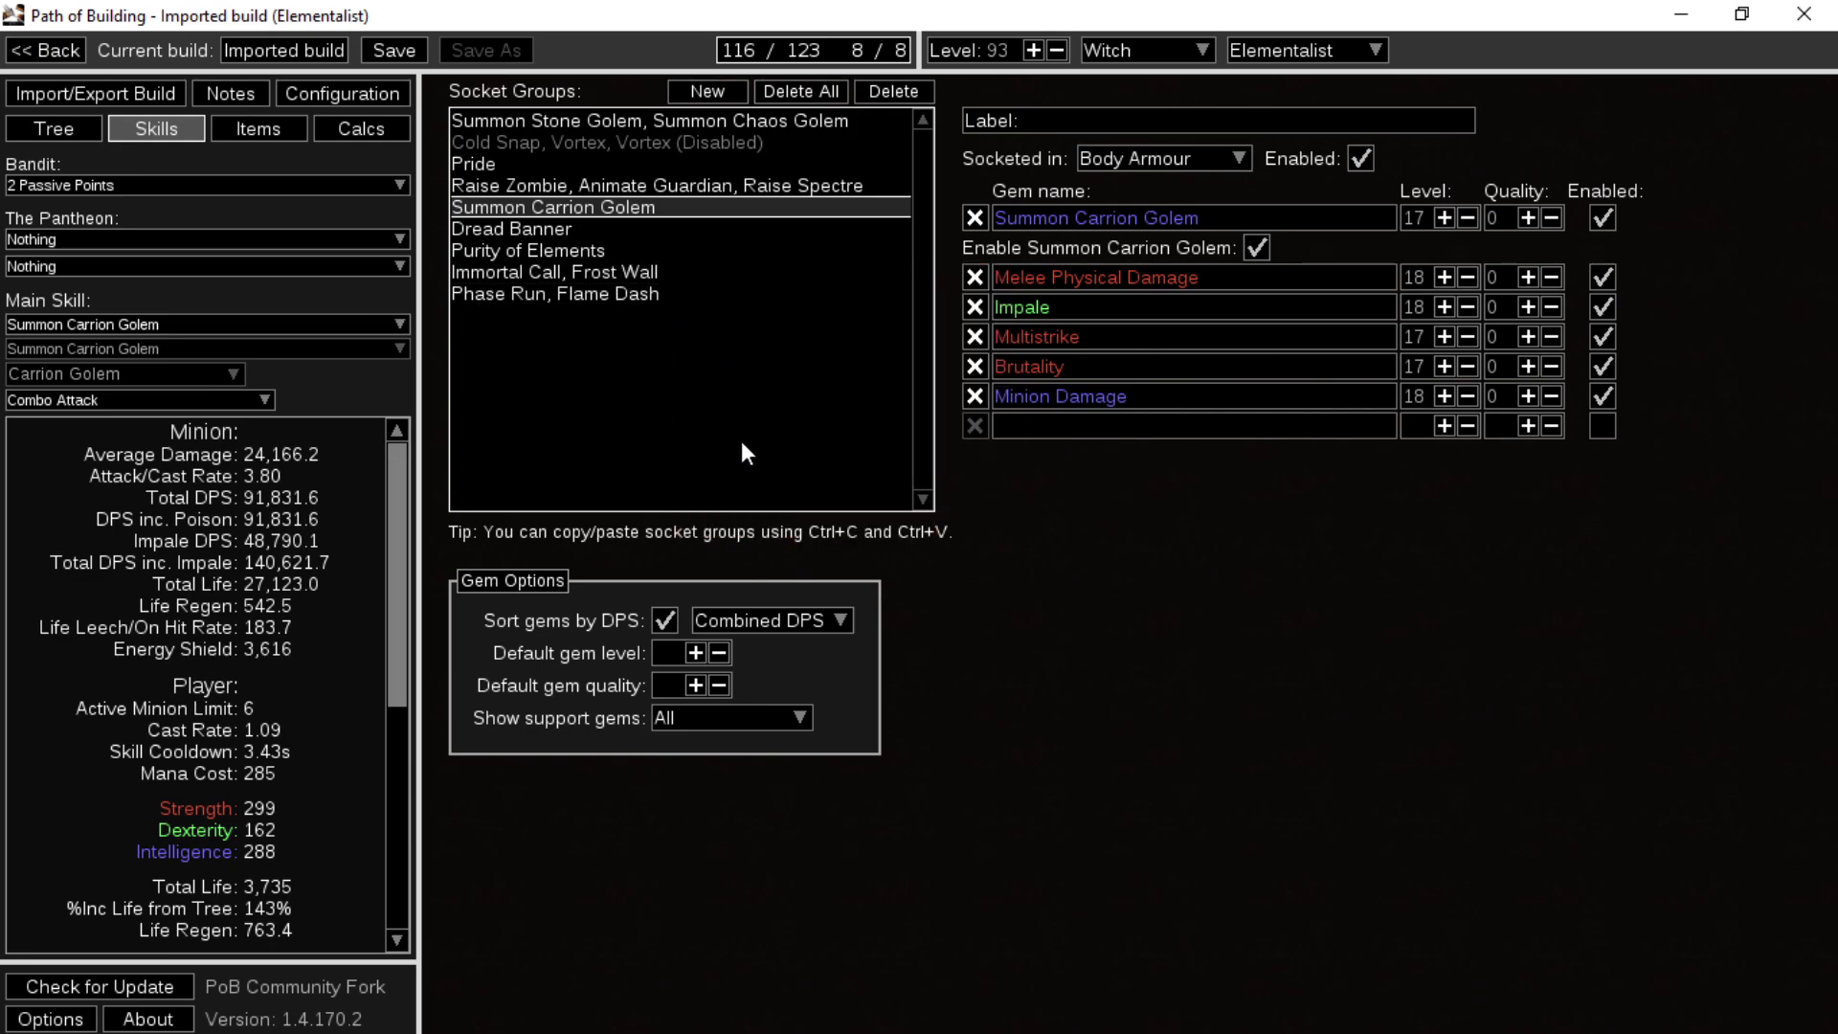
left_click(548, 228)
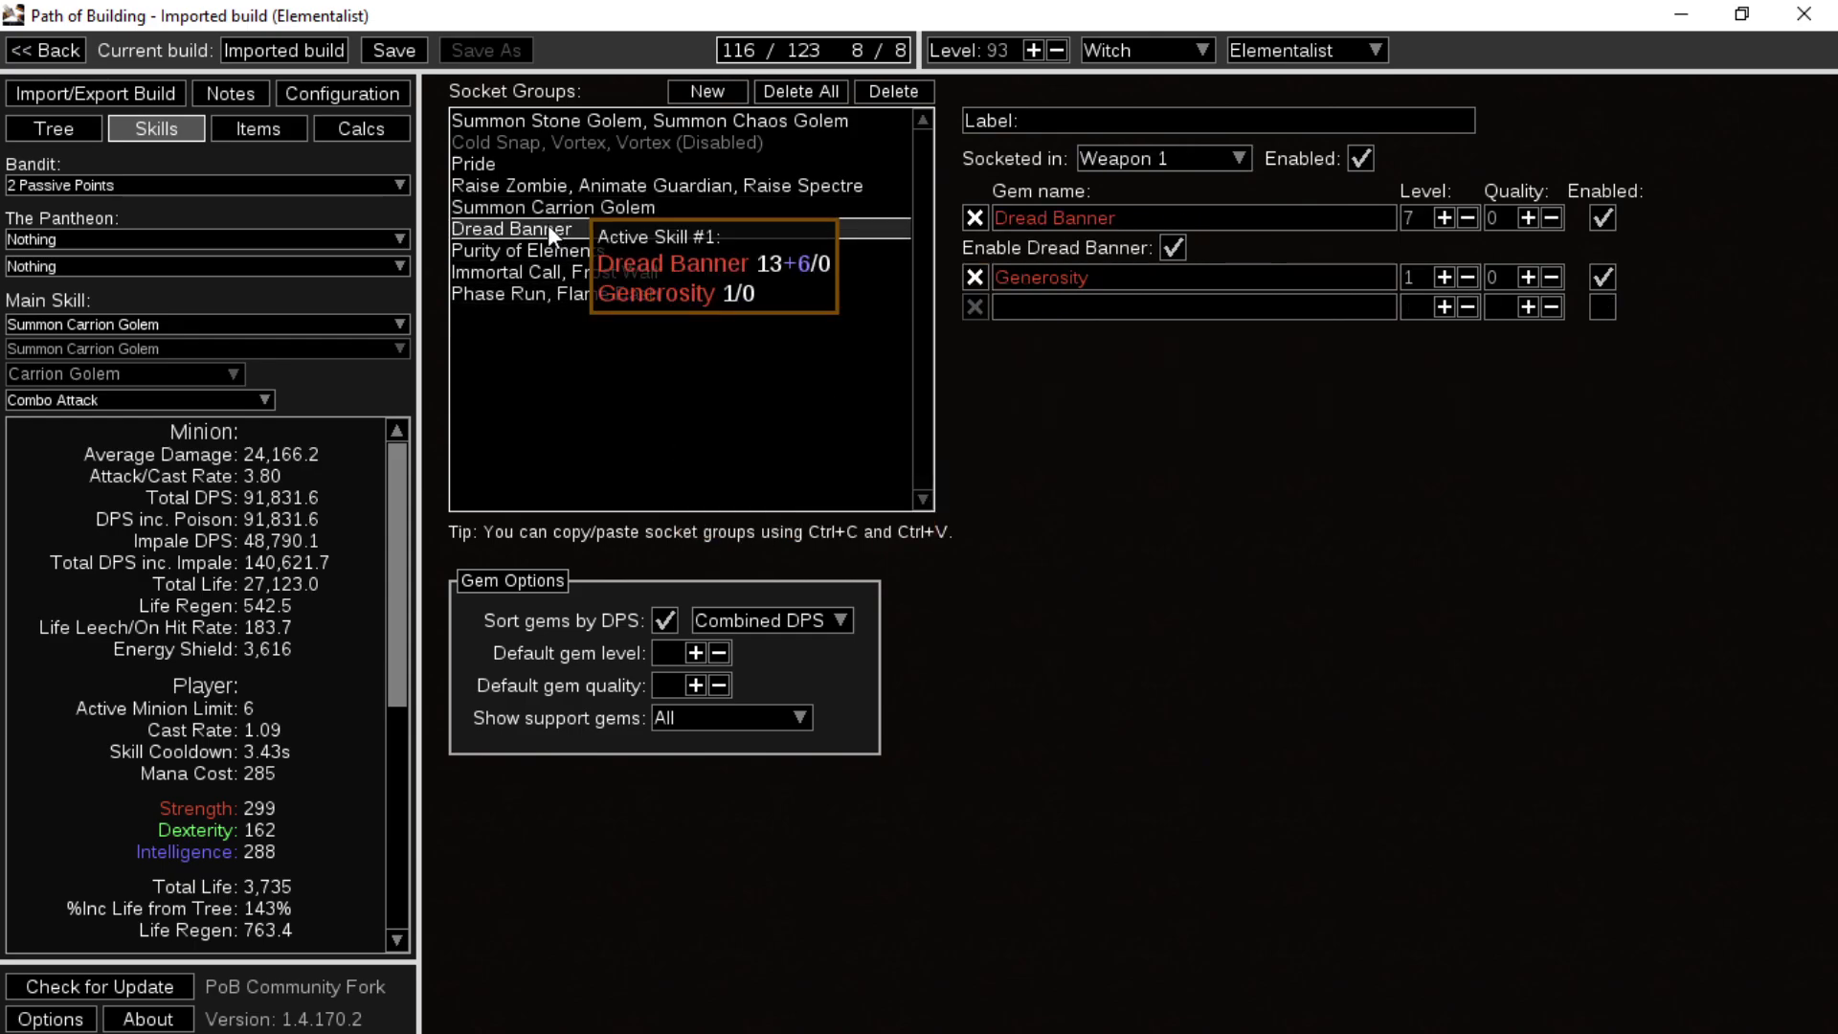
left_click(609, 247)
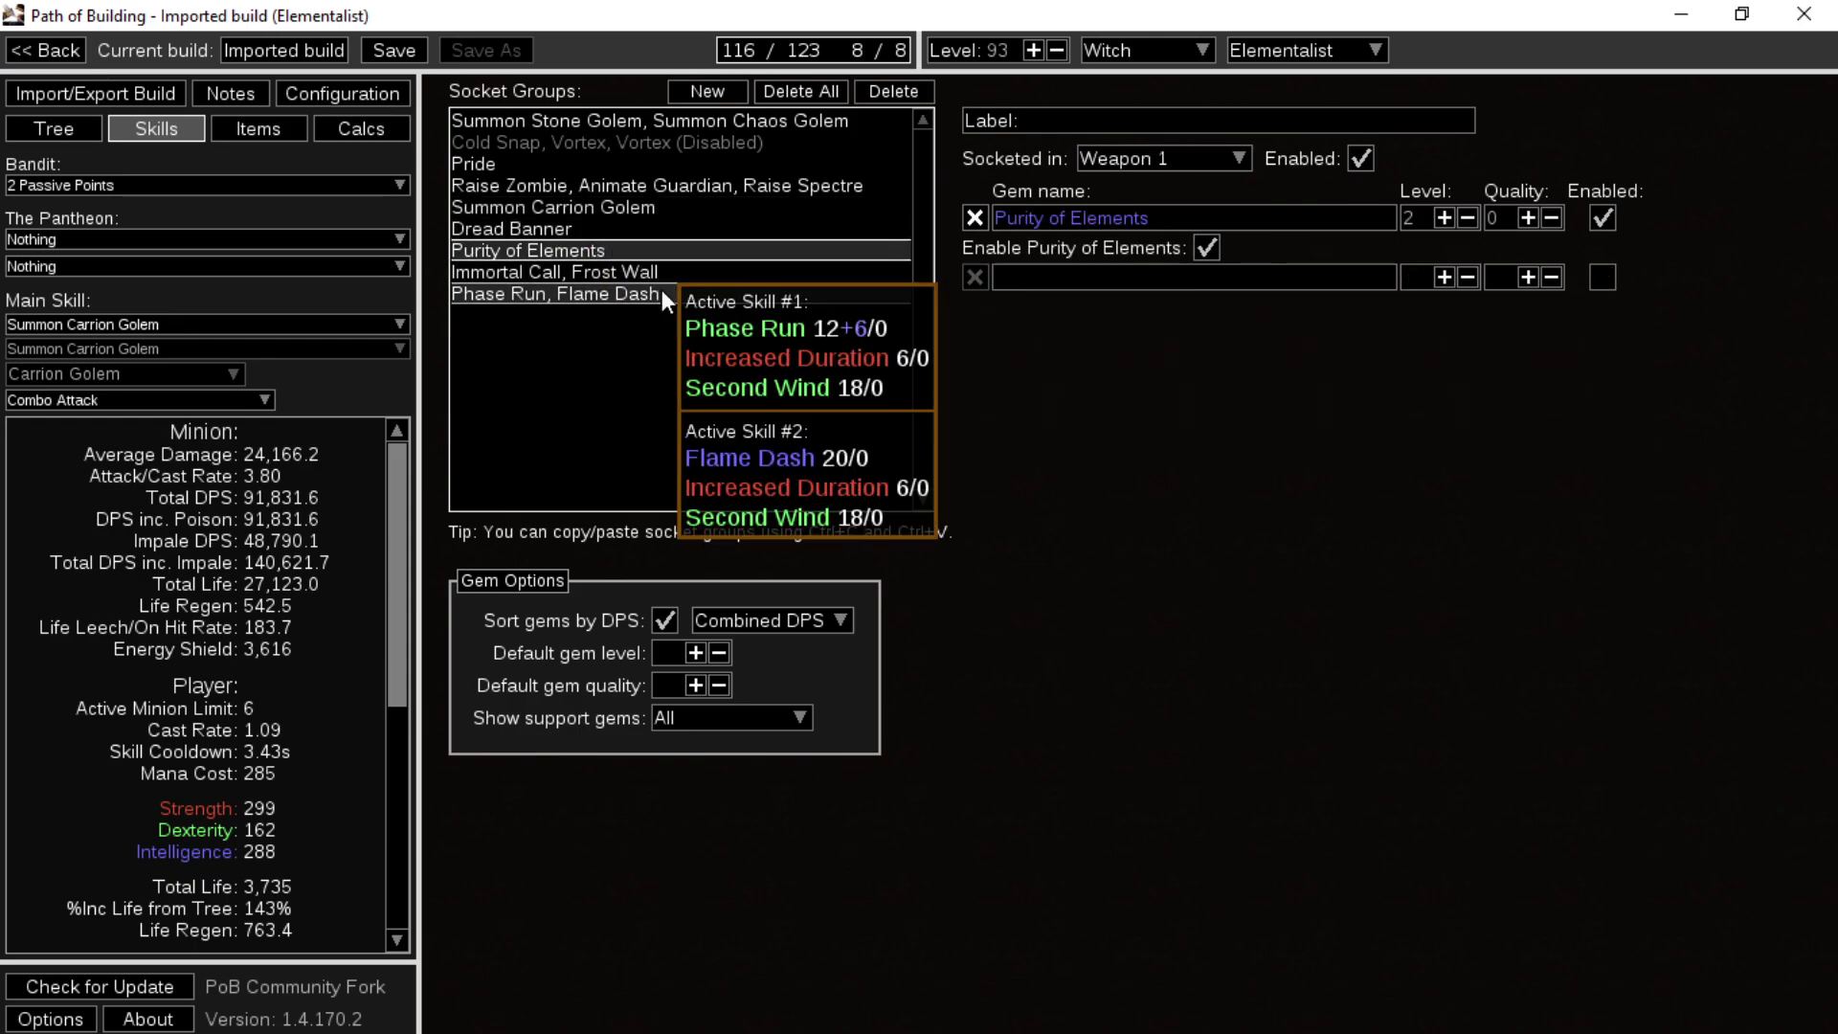
left_click(629, 276)
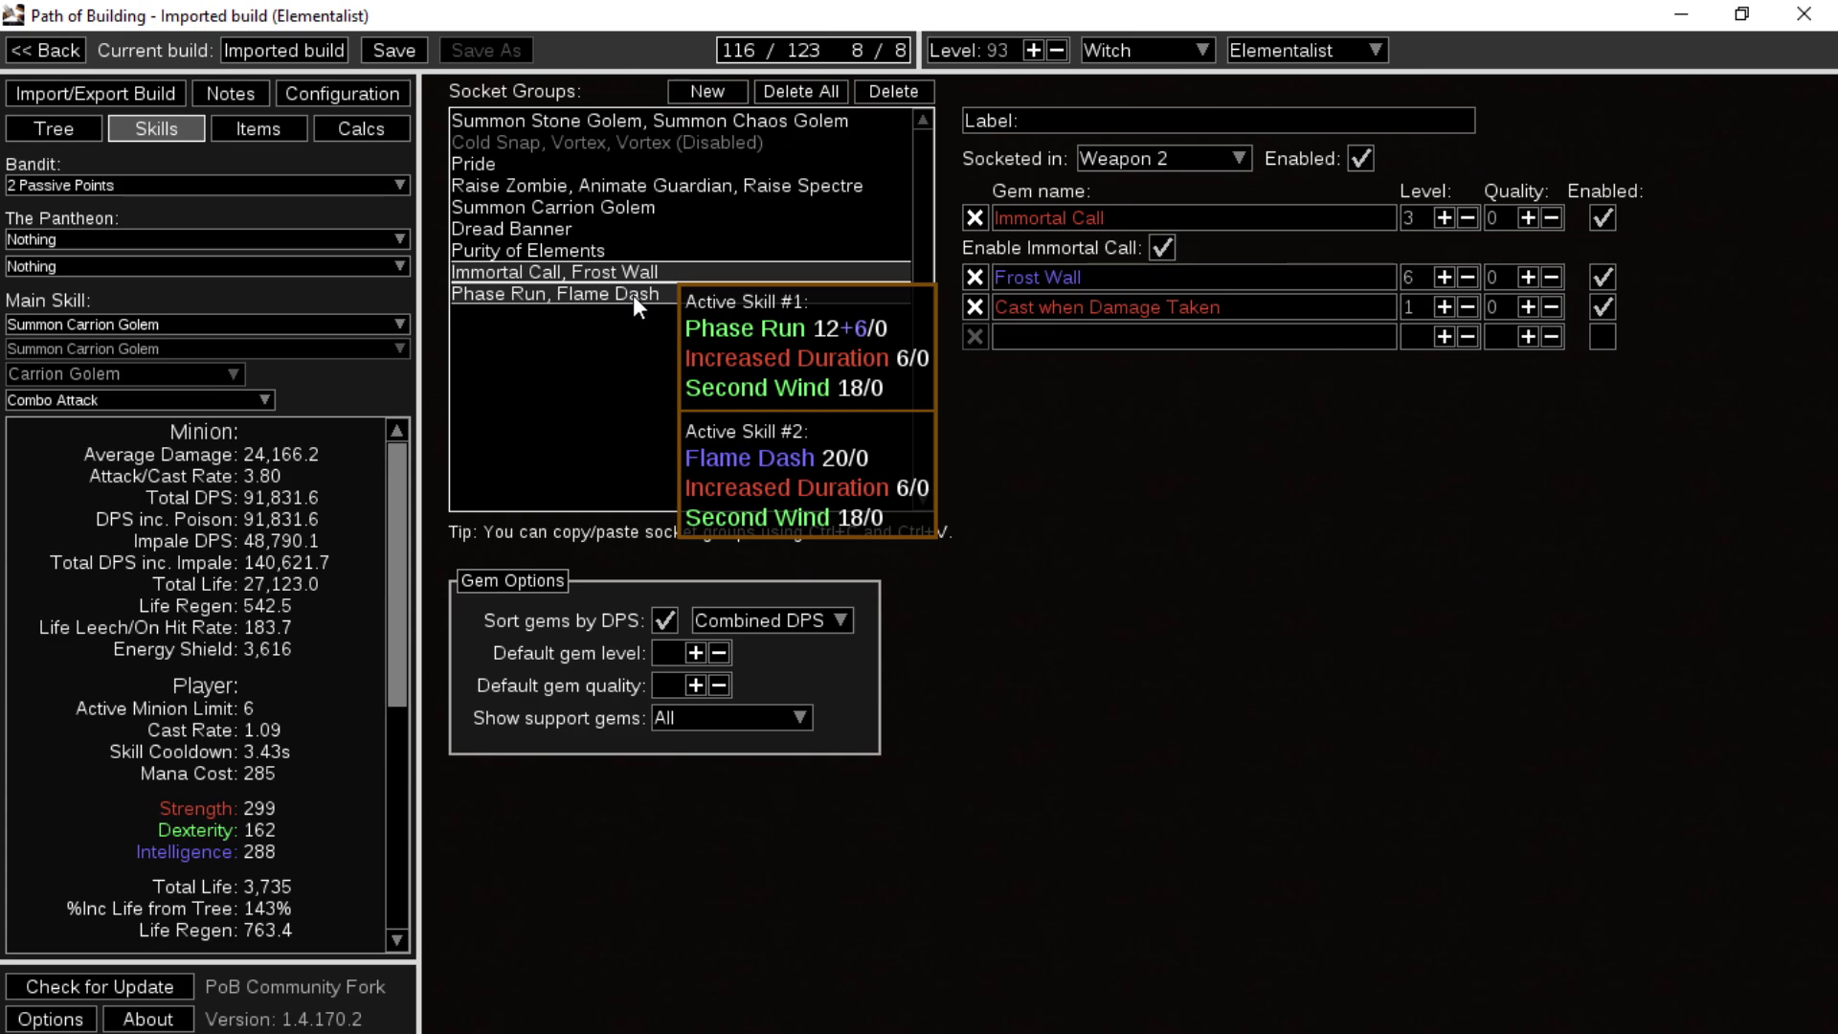
left_click(634, 295)
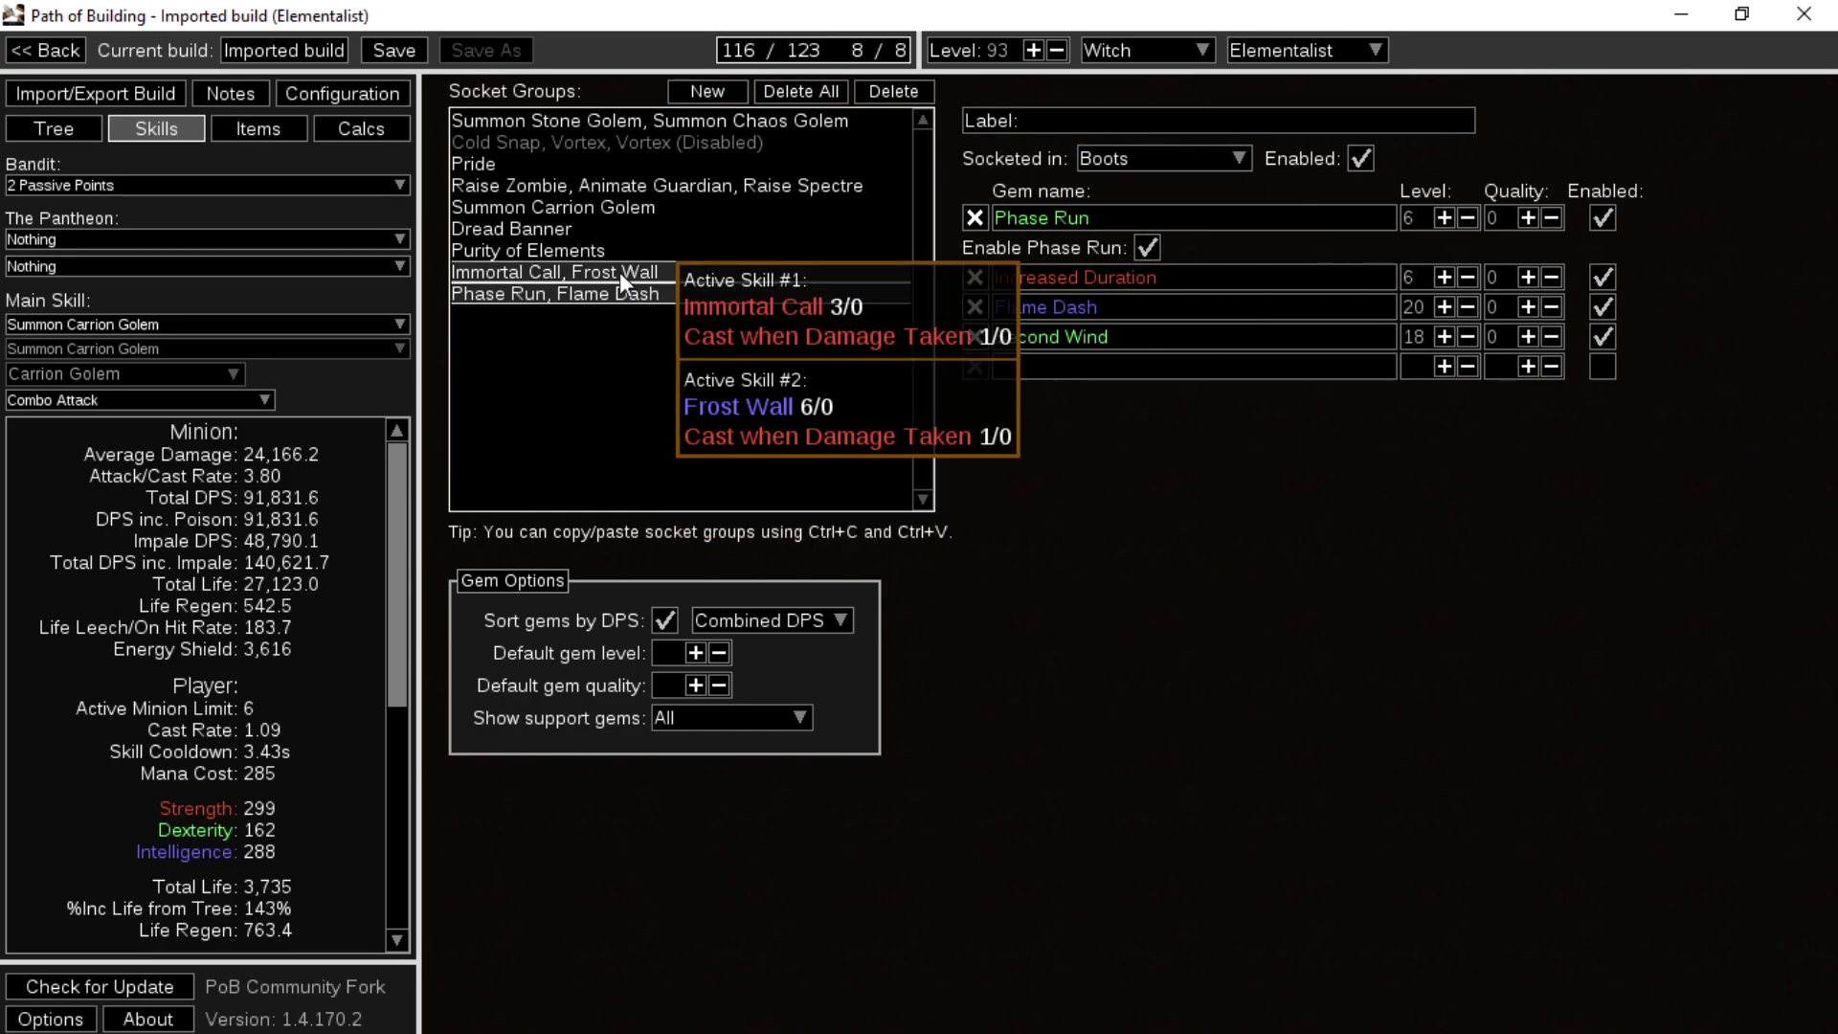
left_click(571, 121)
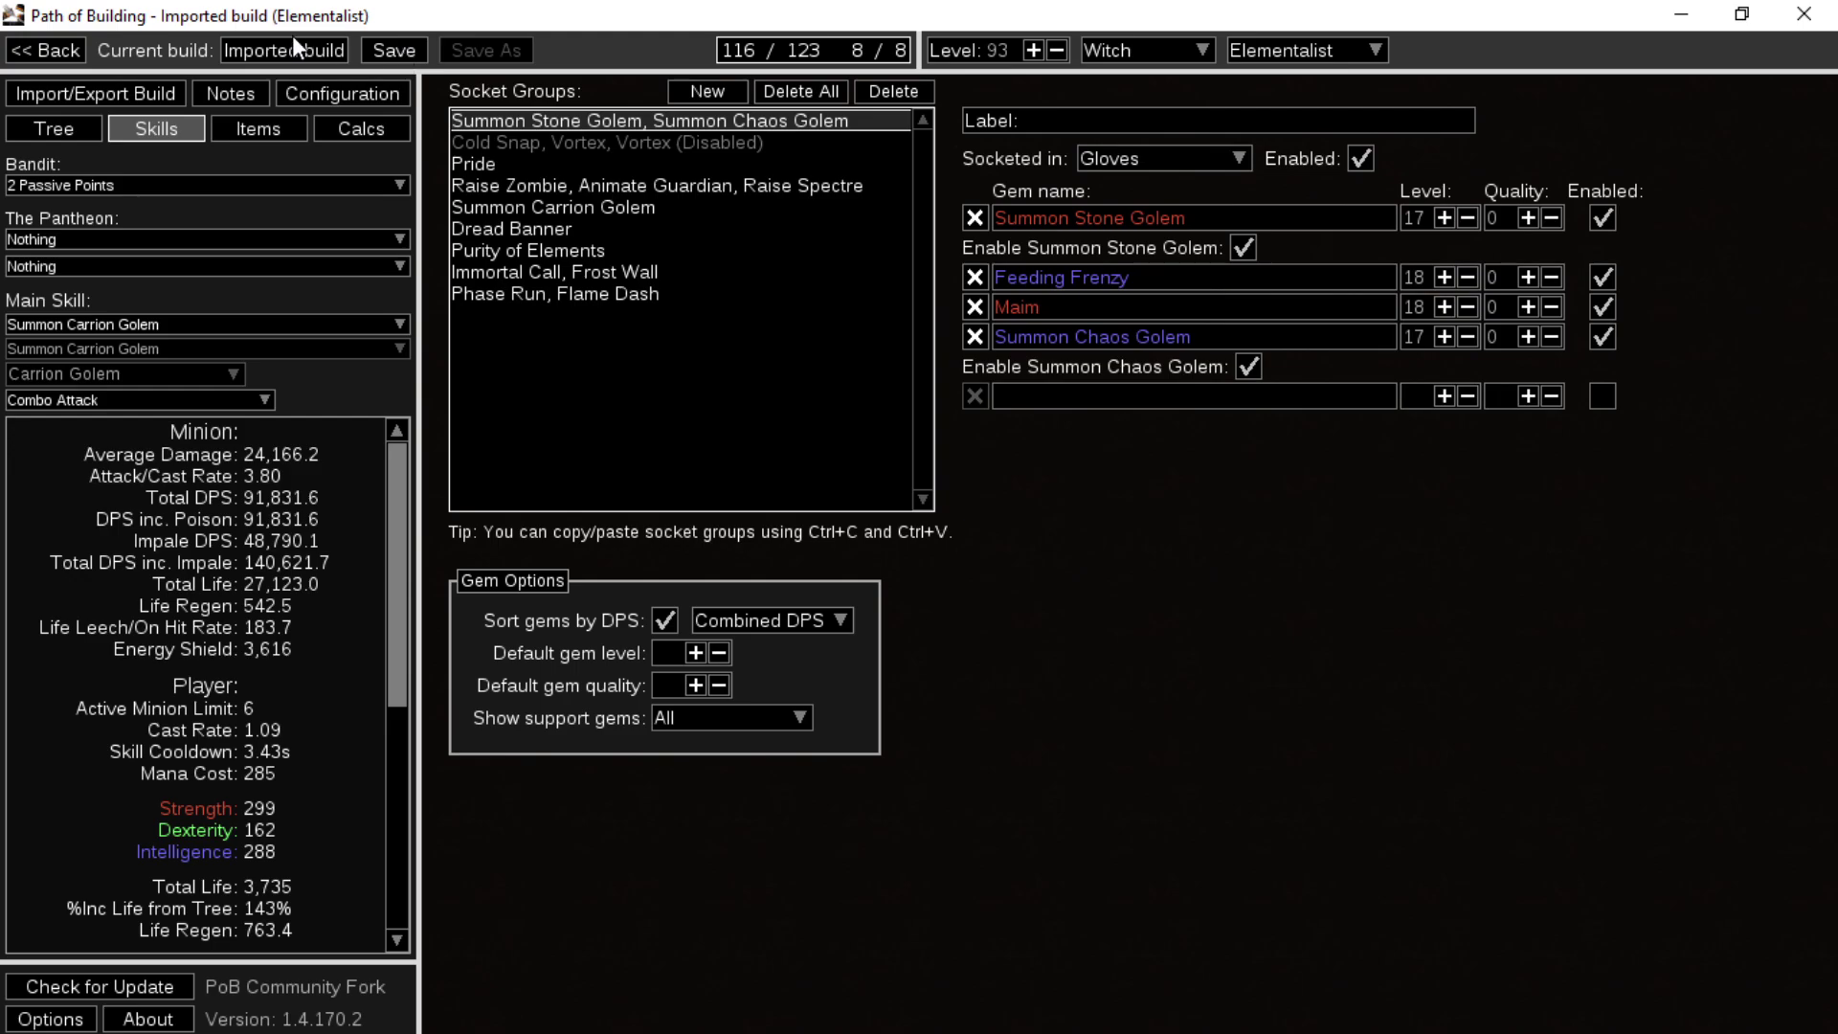
- Review the equipped items and check socket #9's jewel choices, keeping Viper Ornament
left_click(272, 122)
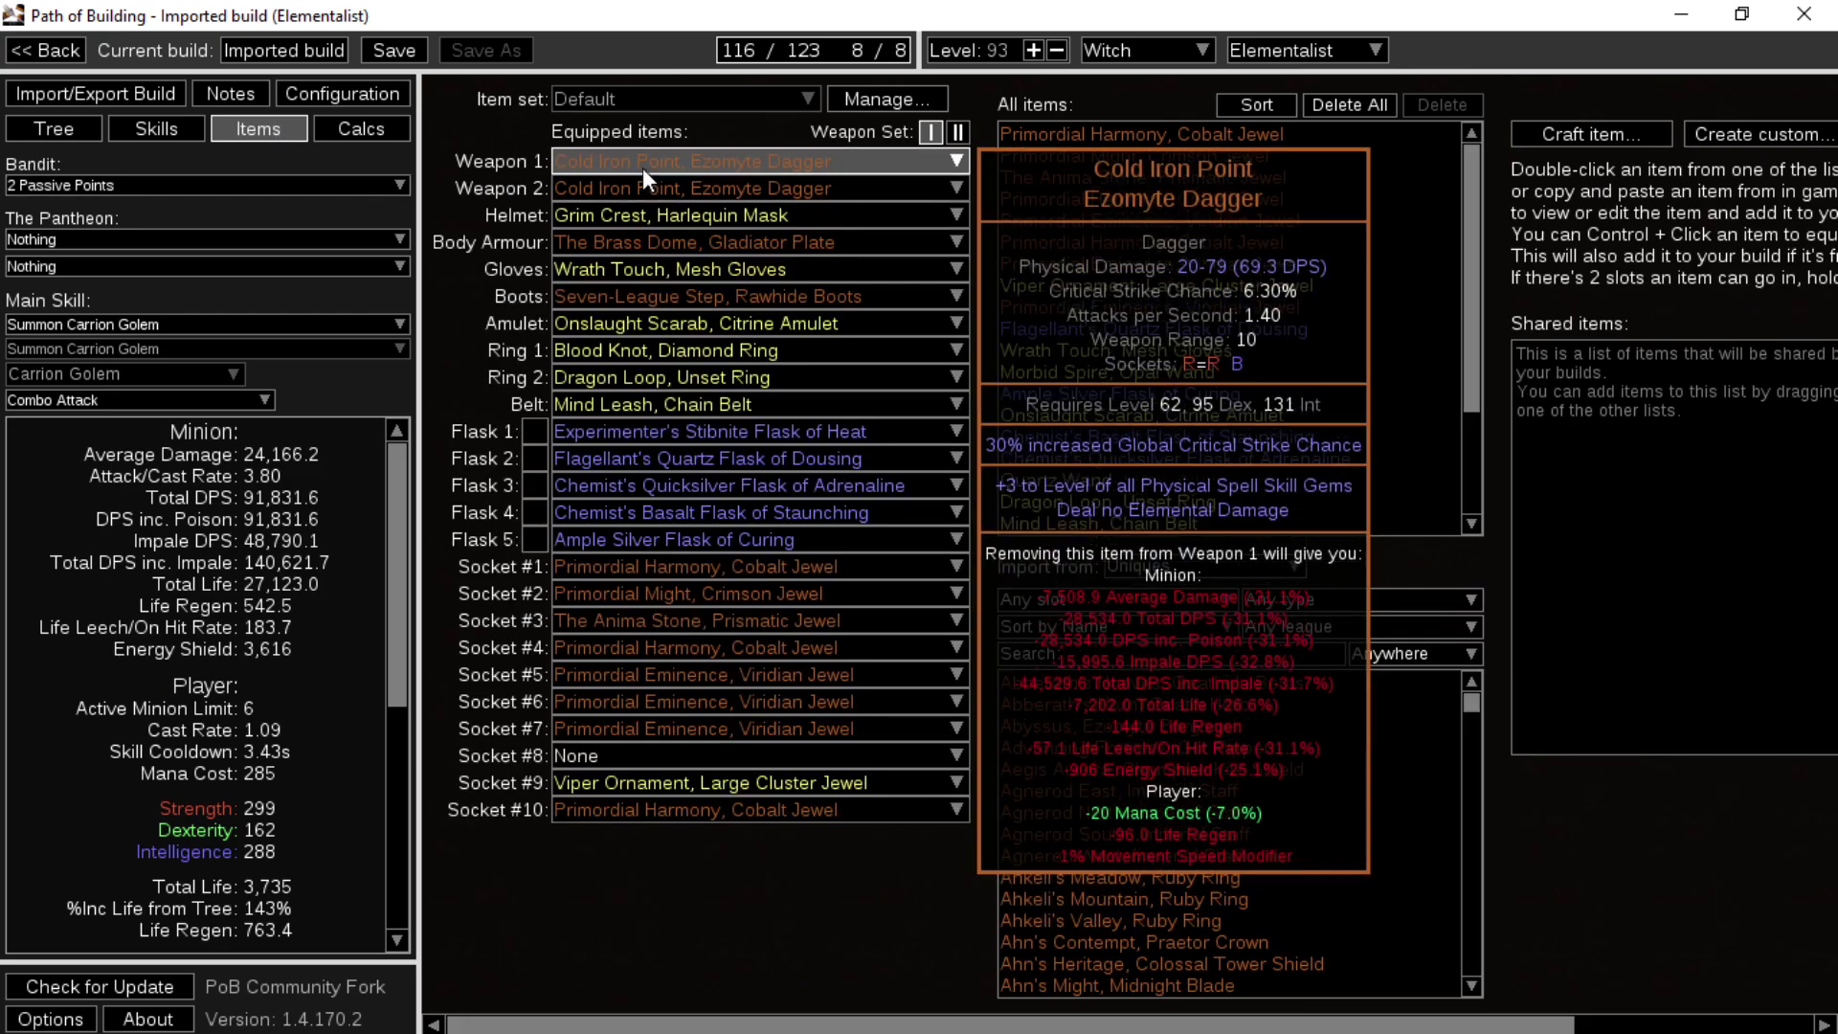
mouse_move(652, 226)
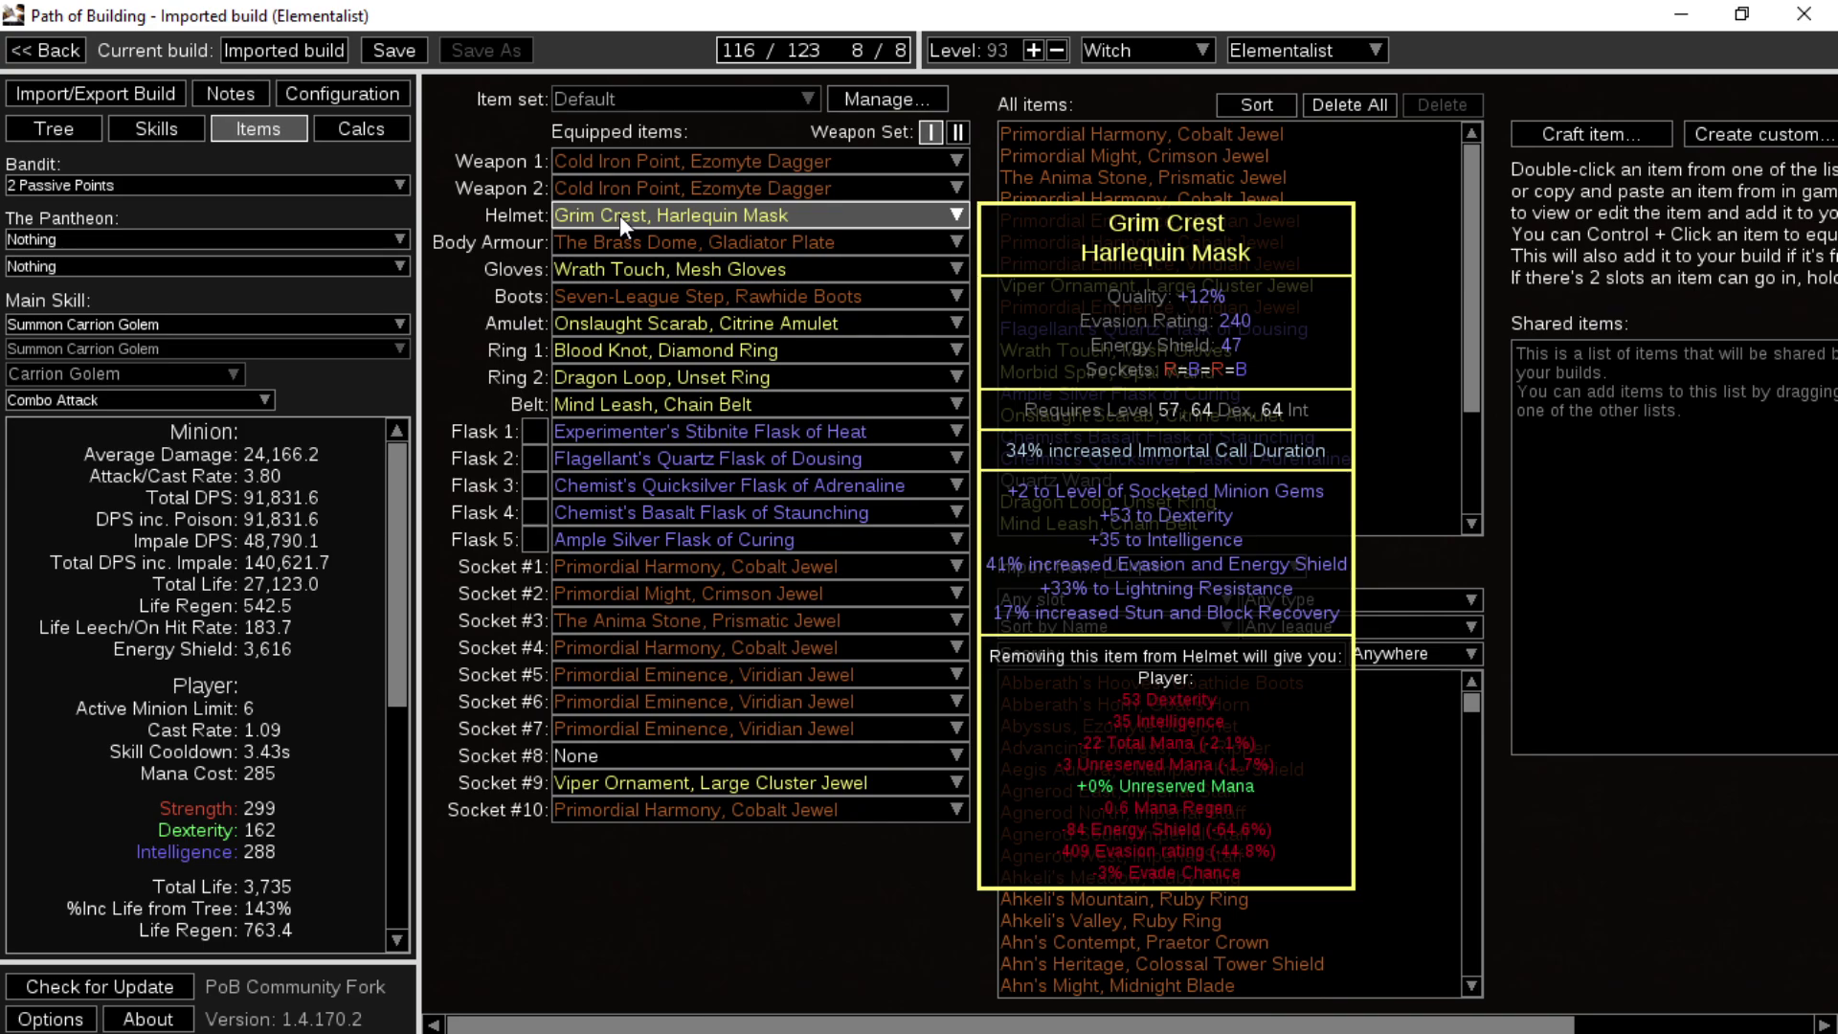
mouse_move(751, 230)
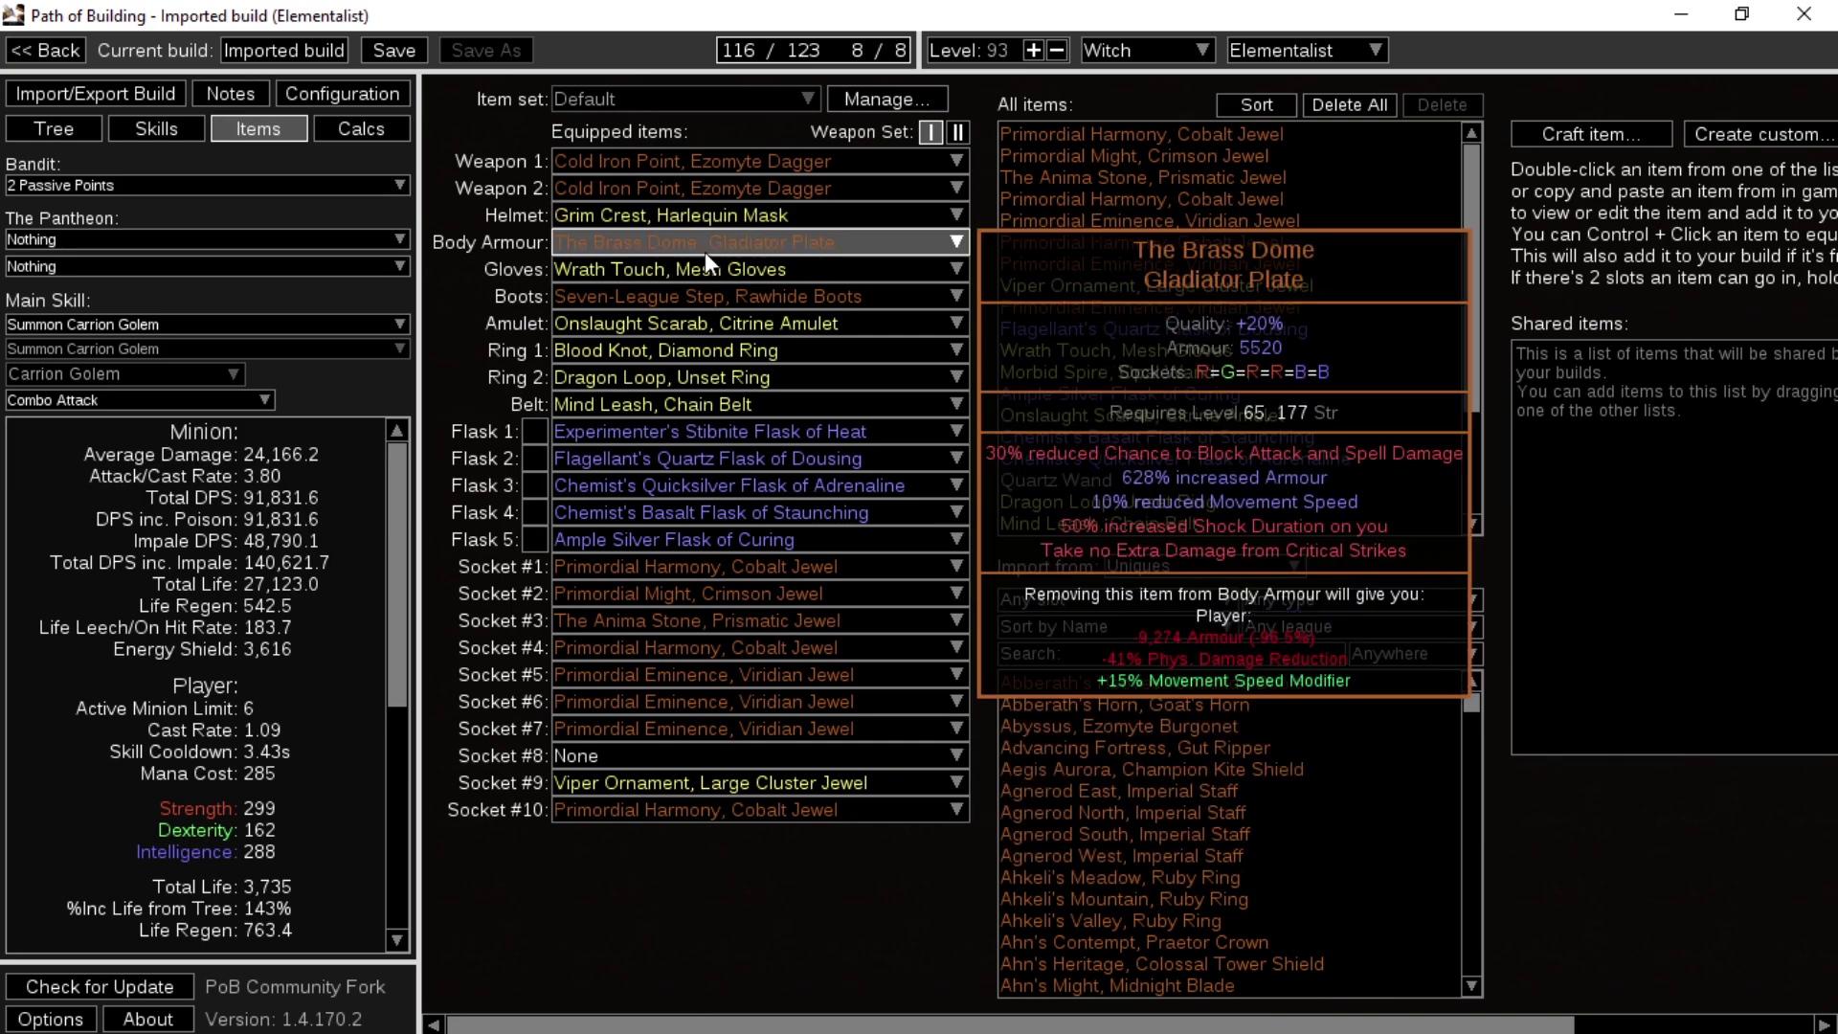
mouse_move(747, 276)
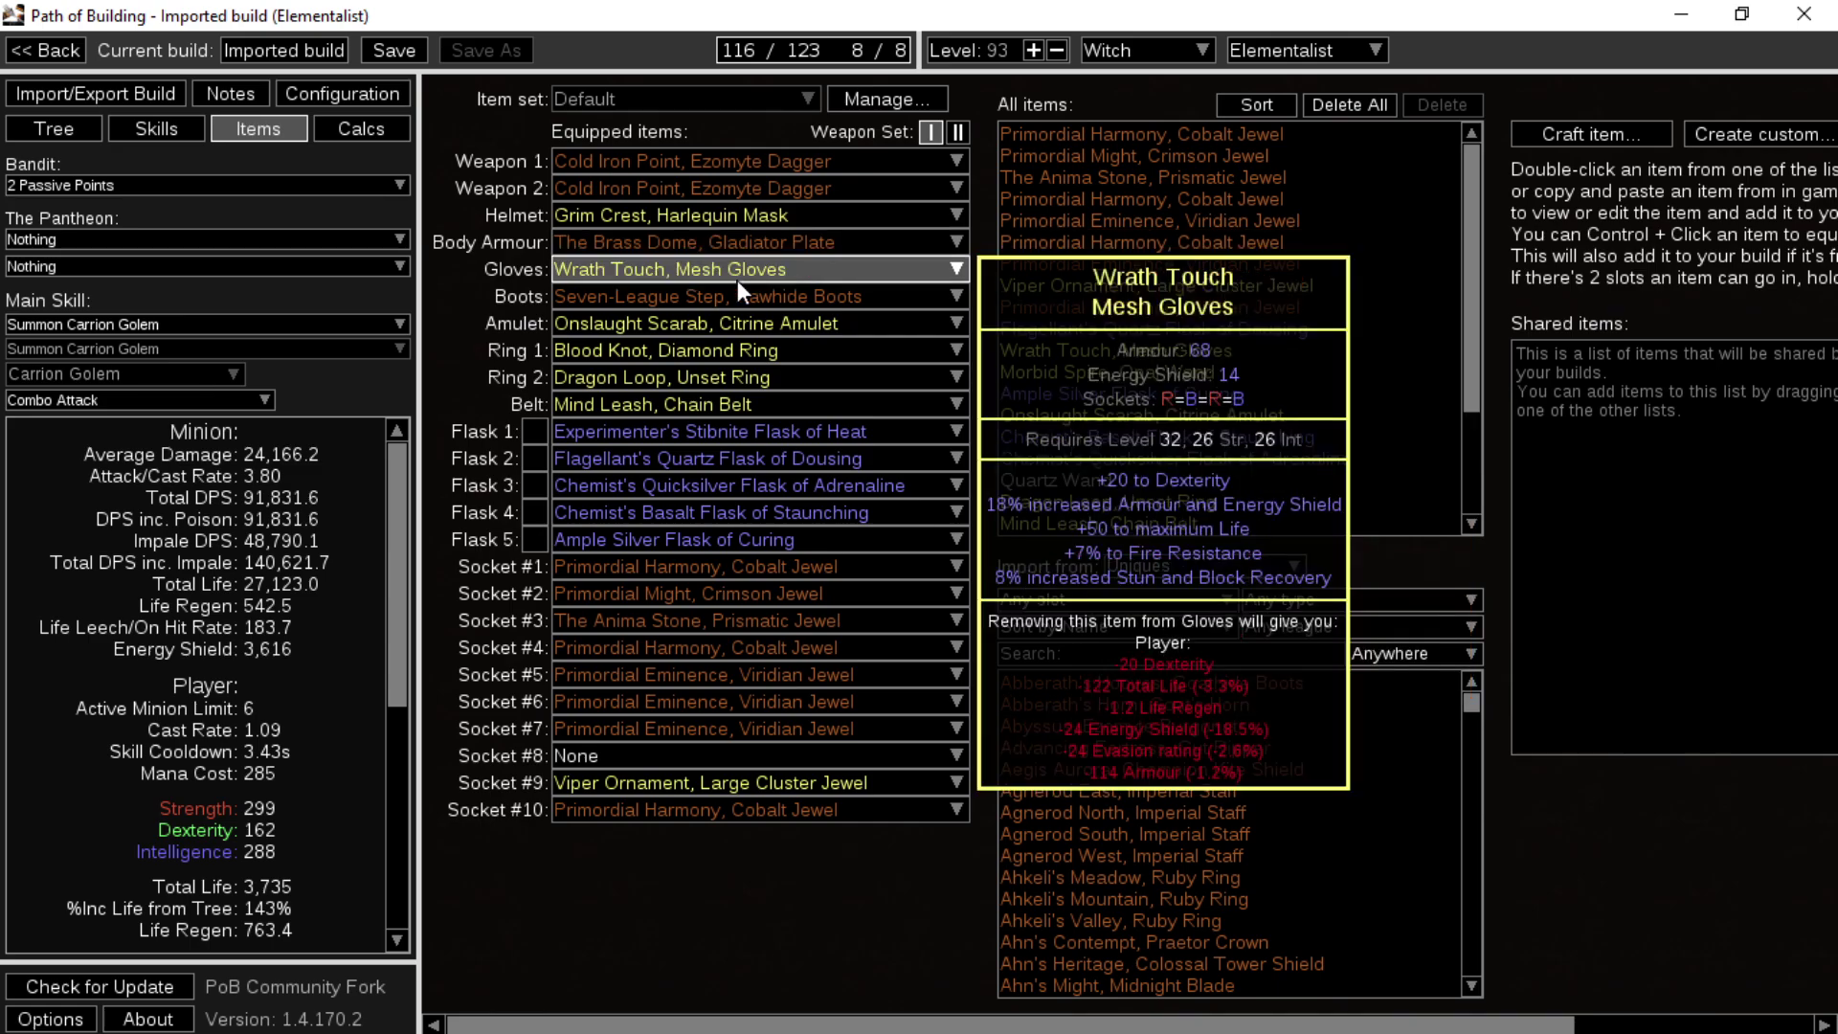
mouse_move(747, 308)
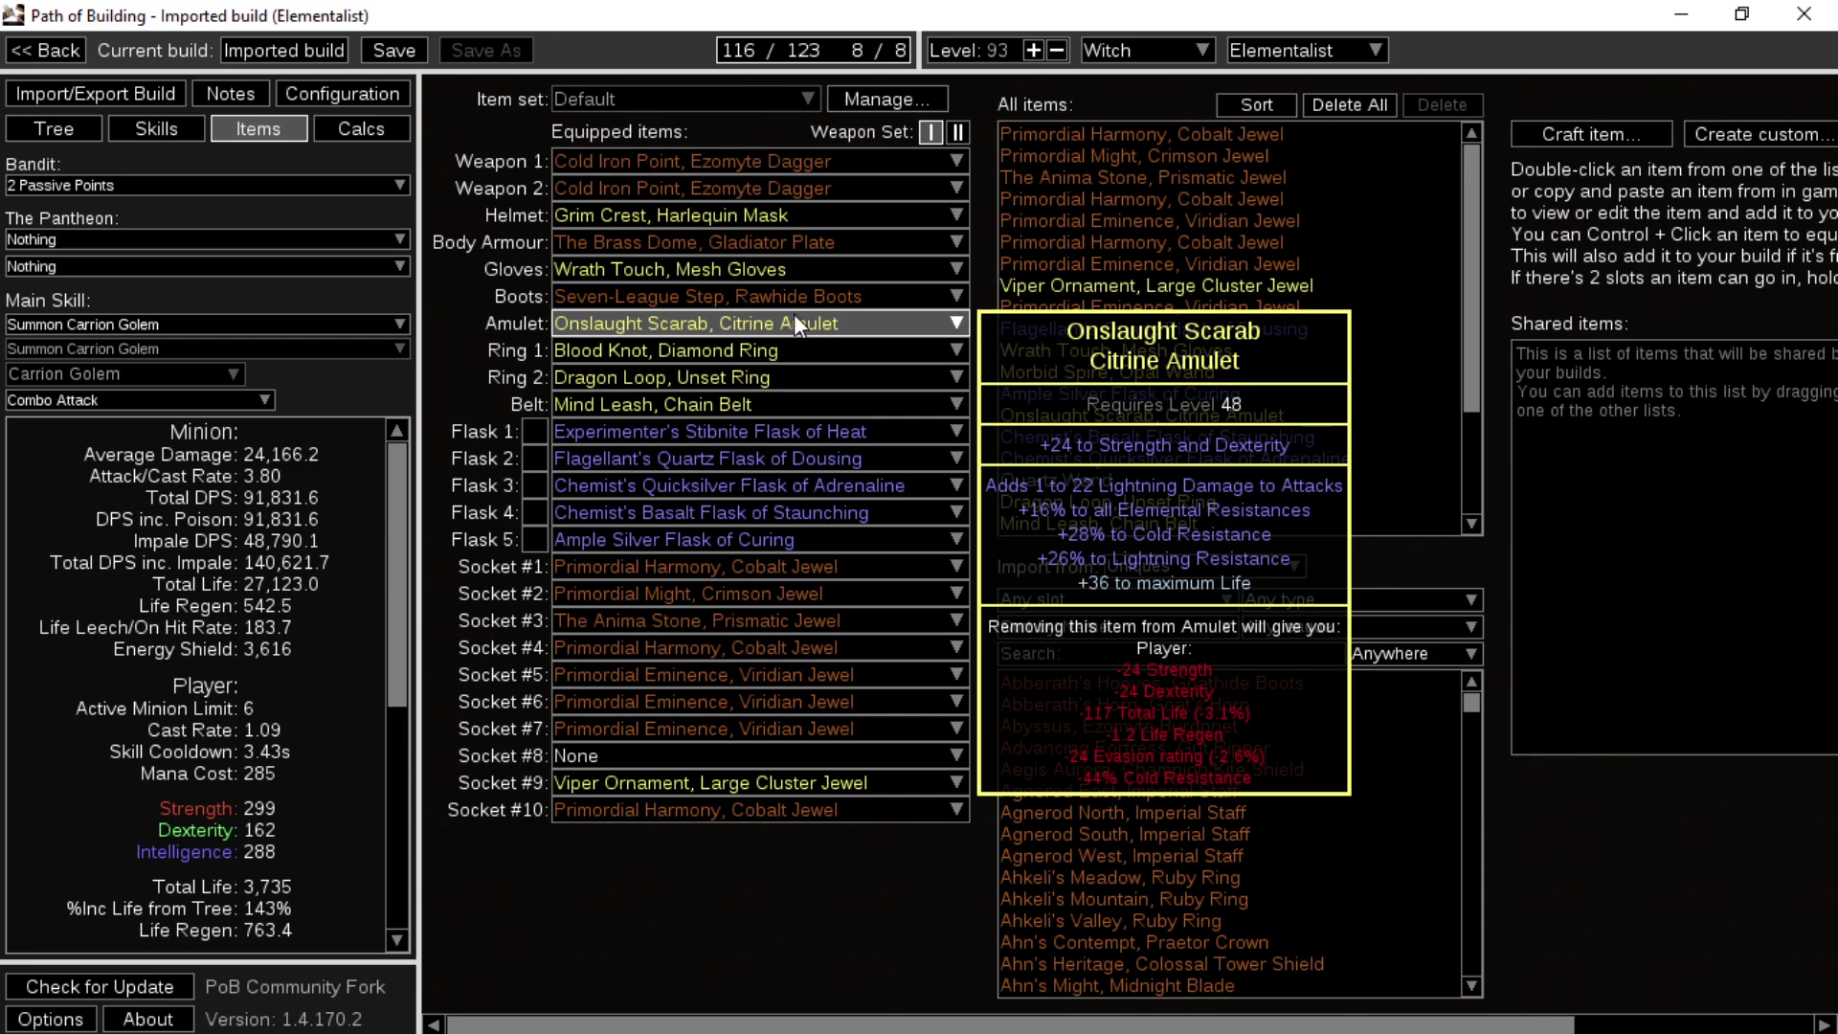
mouse_move(832, 354)
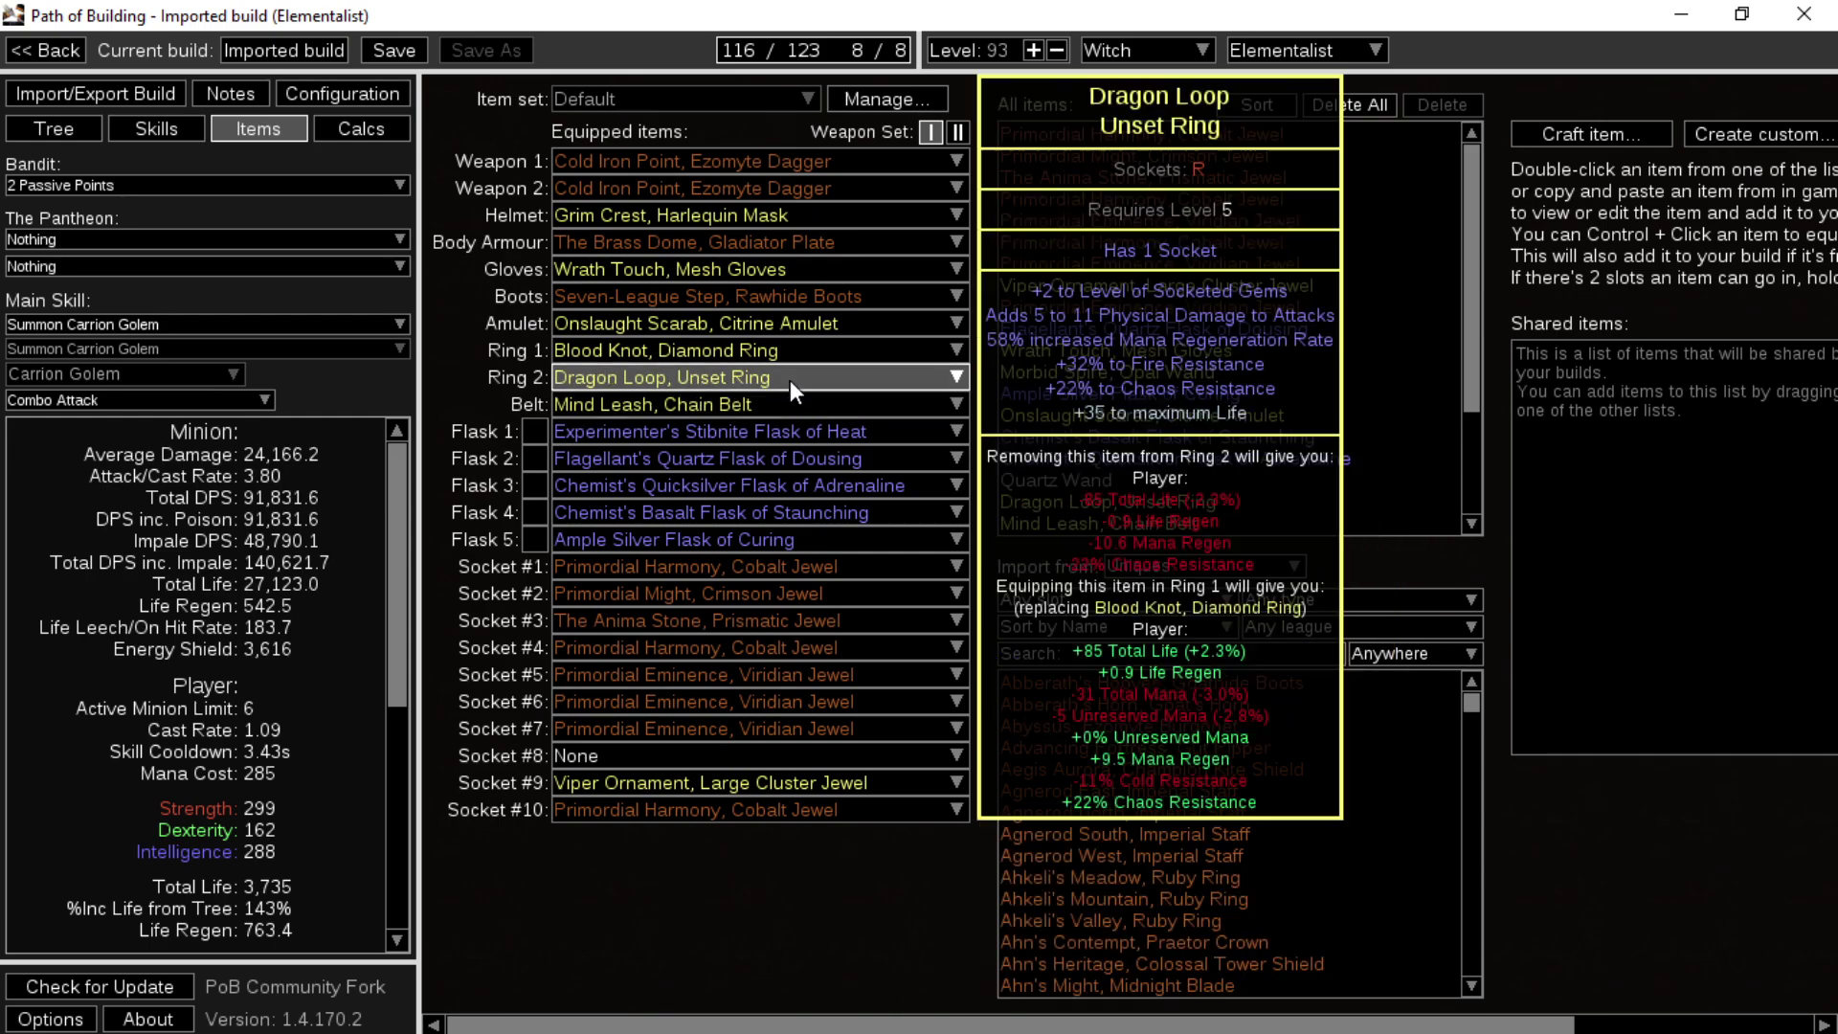
scroll(301, 601, "down", 3)
scroll(301, 602, "down", 3)
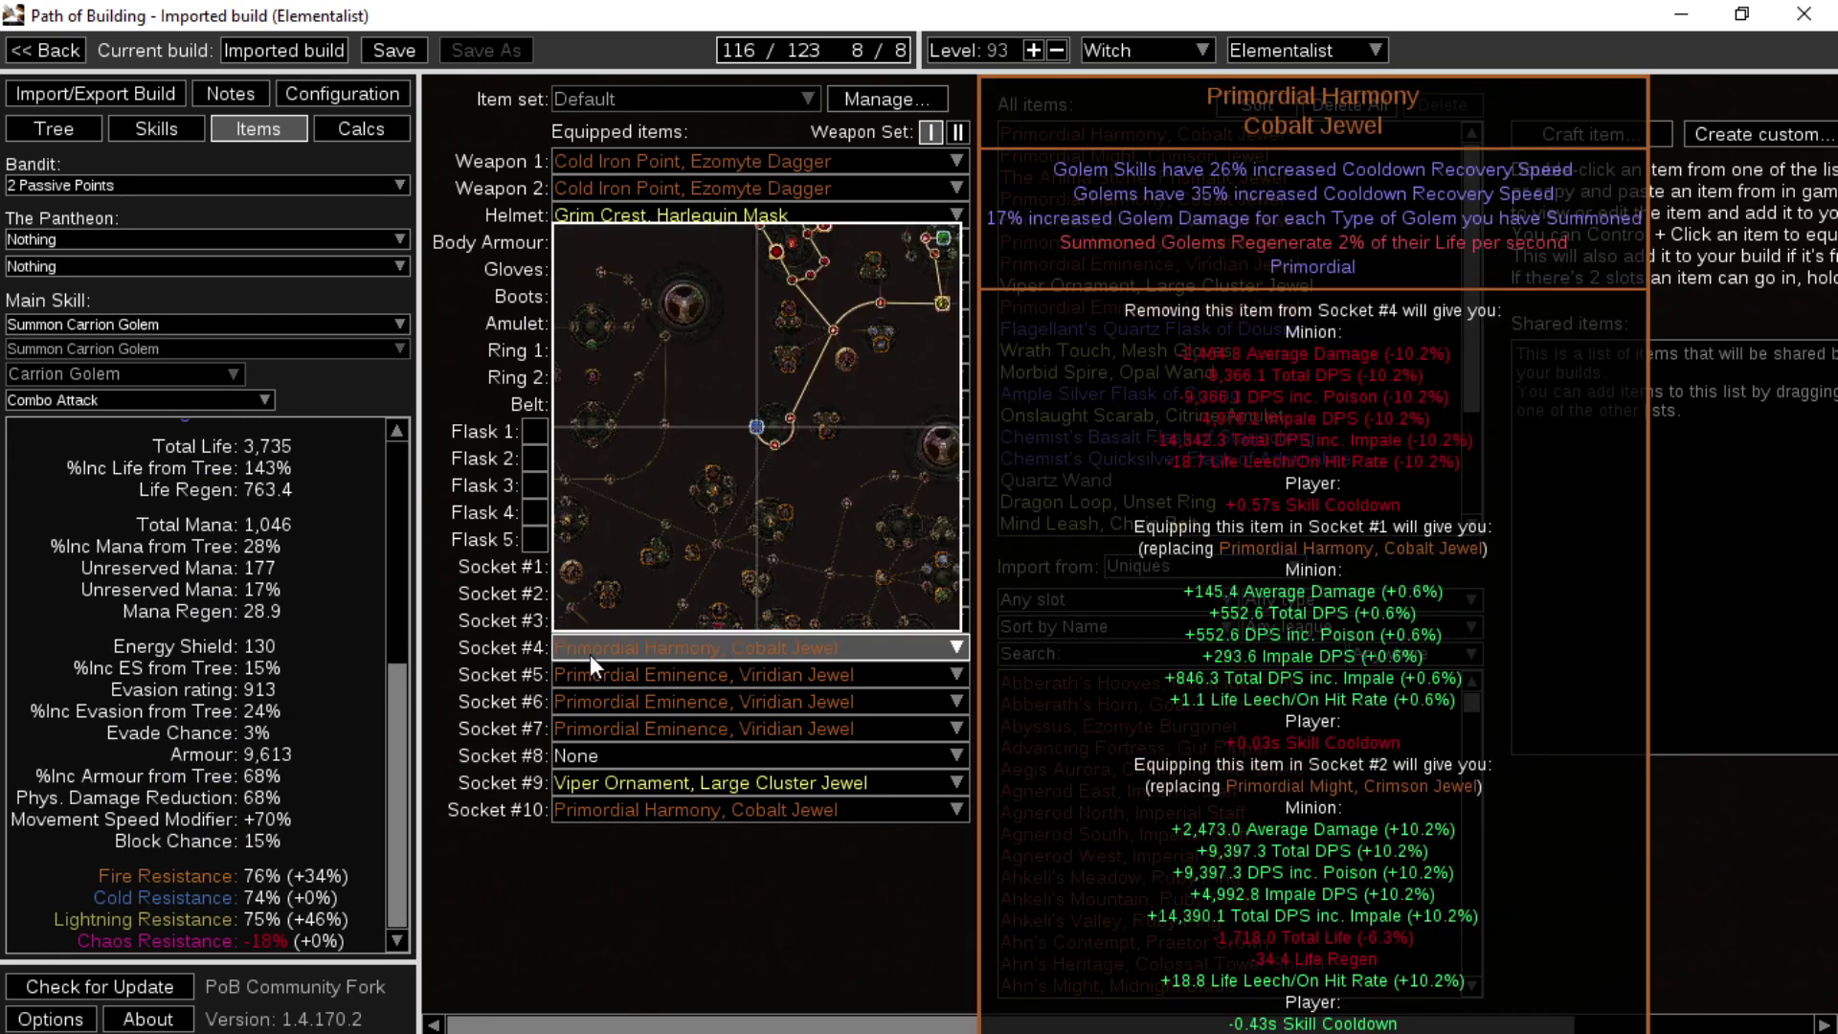
mouse_move(732, 781)
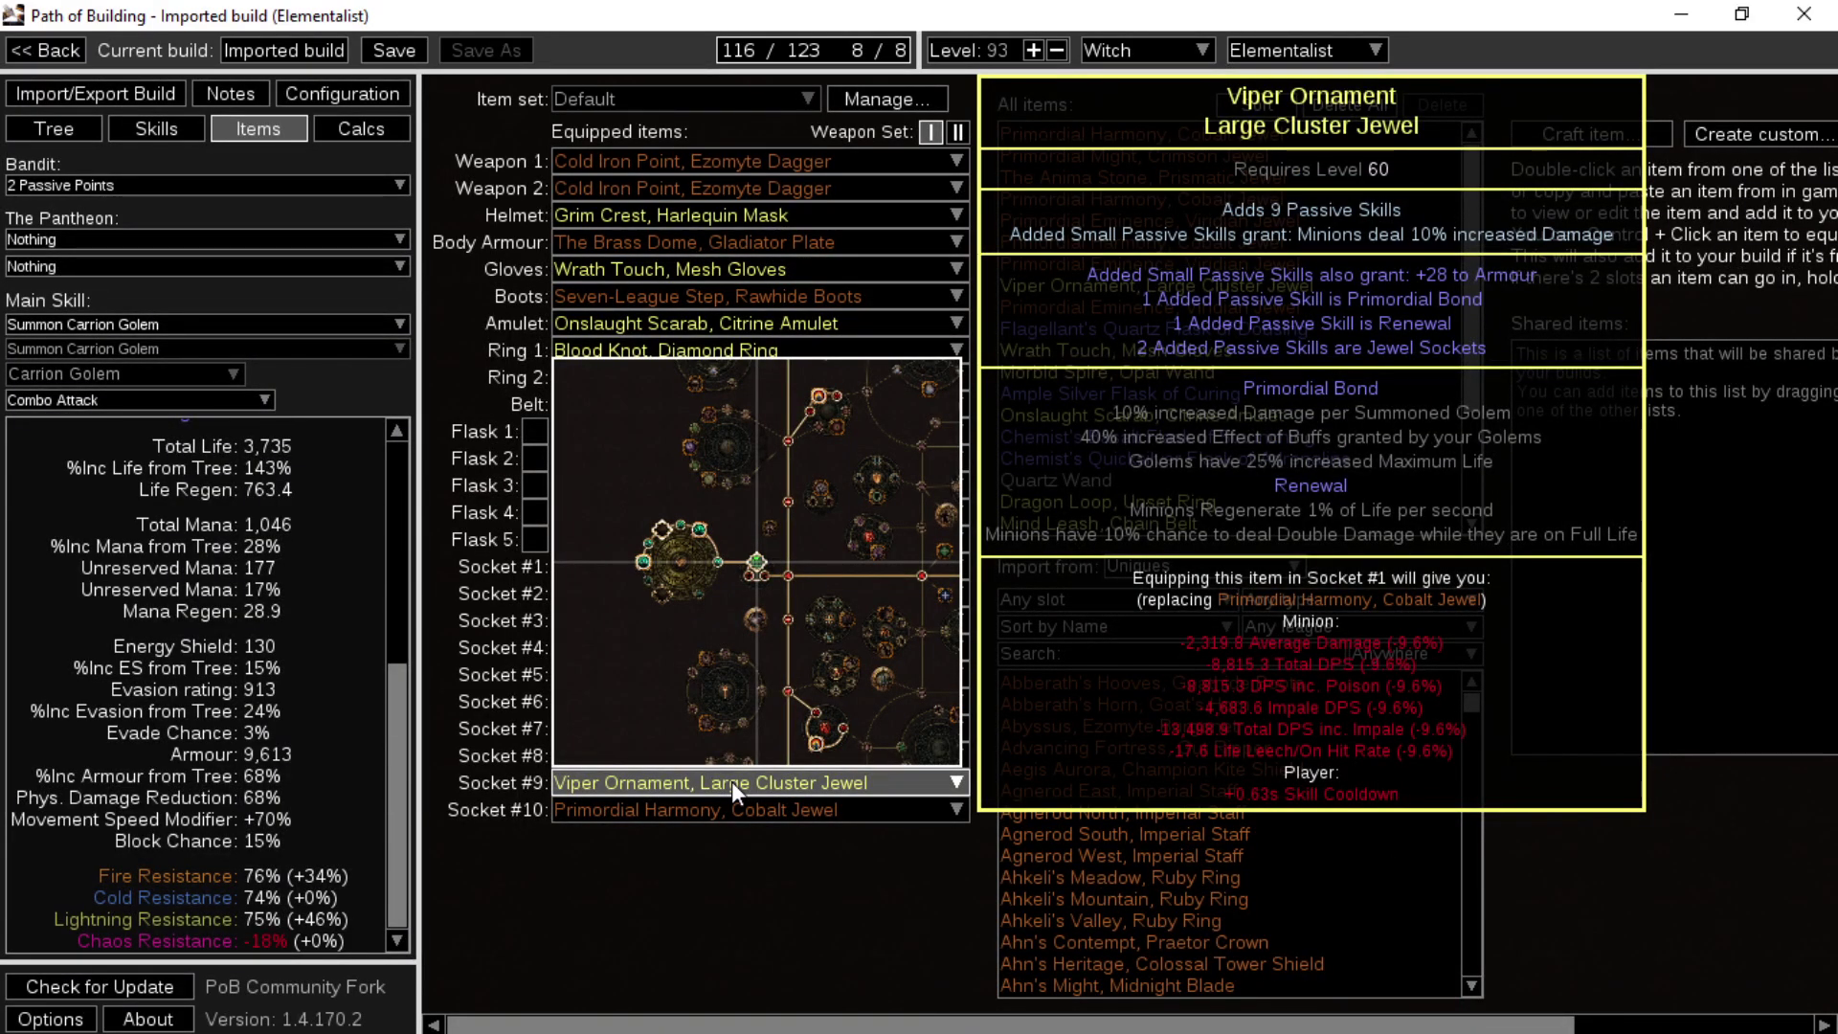
left_click(731, 781)
left_click(718, 777)
left_click(718, 778)
left_click(741, 781)
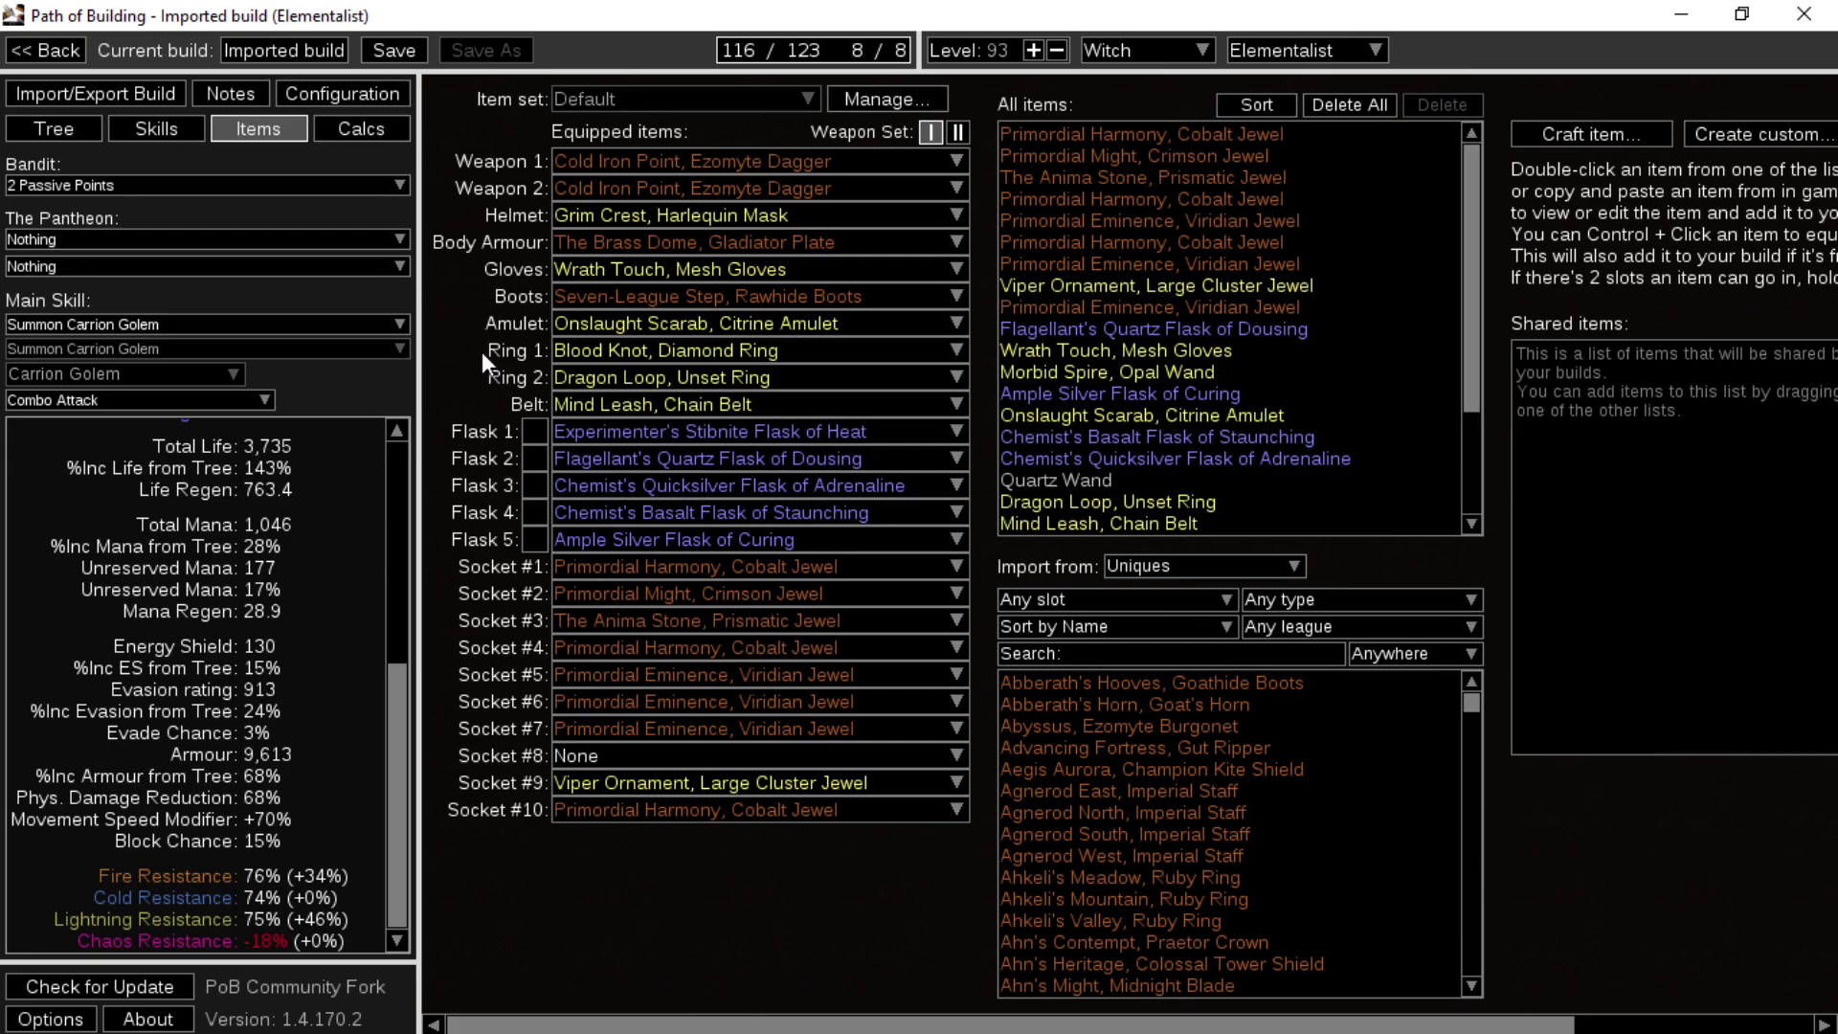
- Put Primordial Harmony, Cobalt Jewel into the empty jewel socket #8
mouse_move(853, 486)
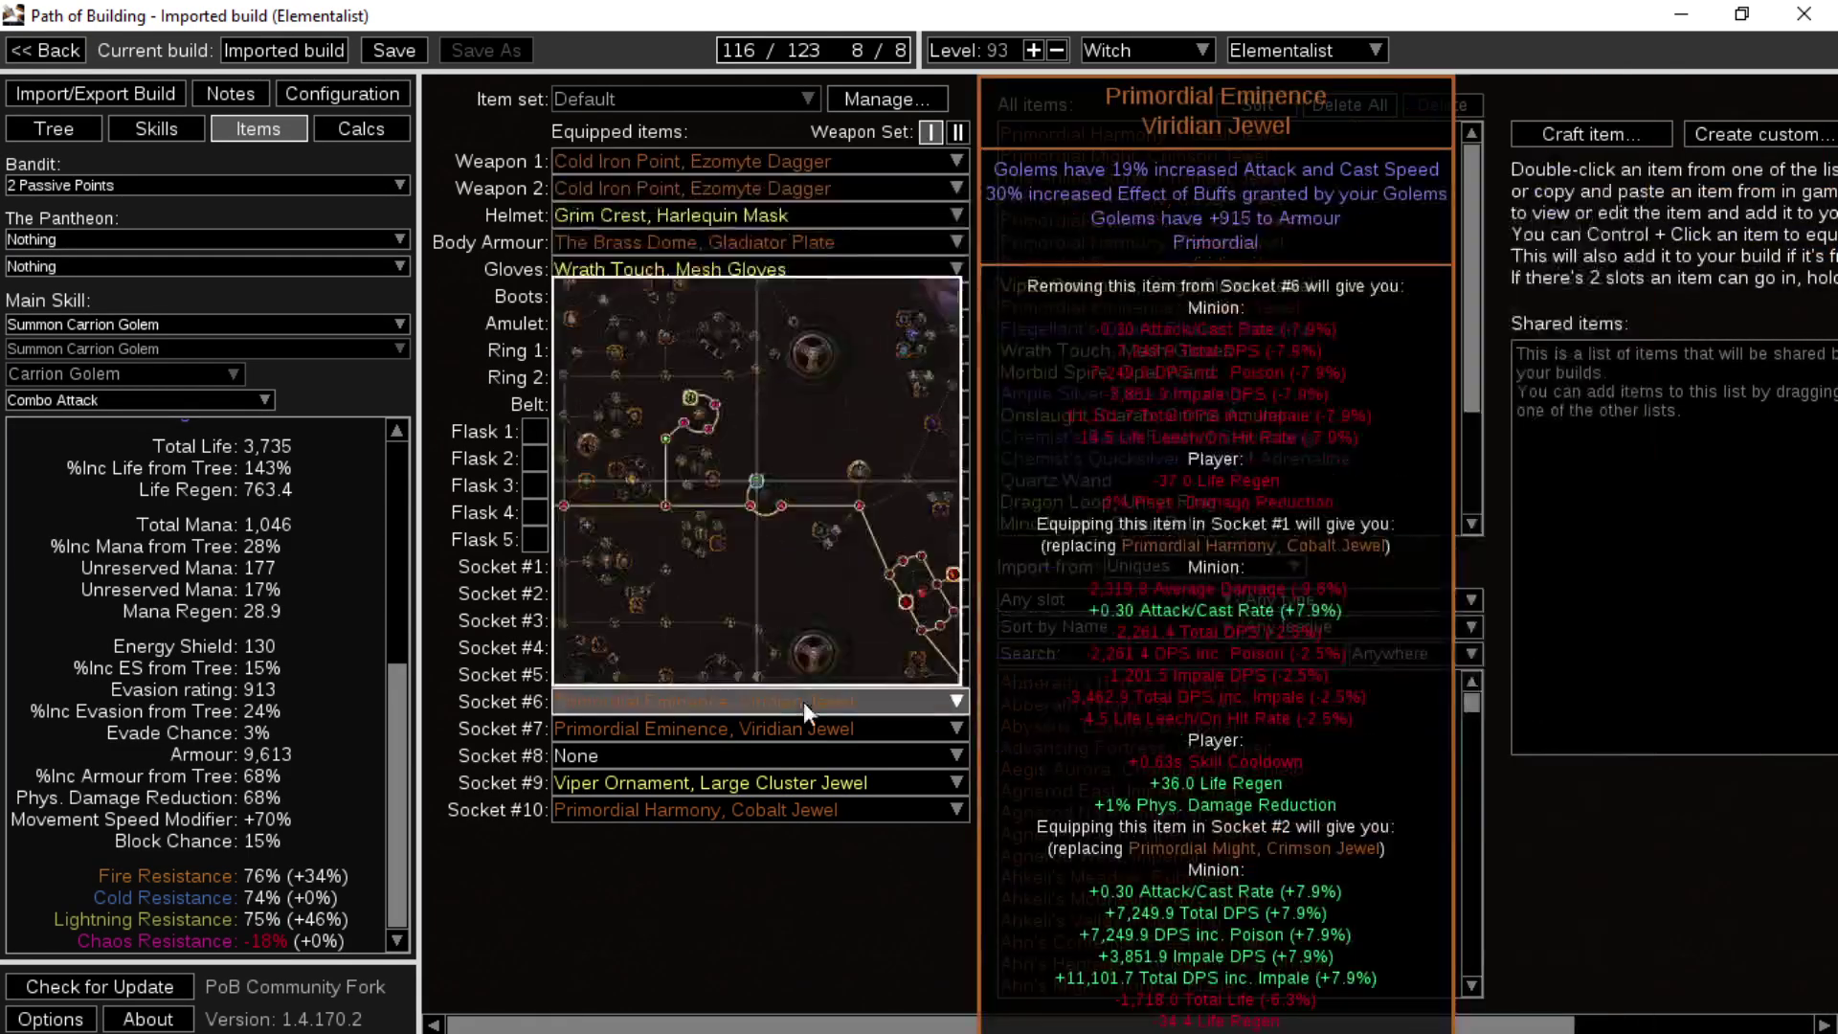
mouse_move(854, 408)
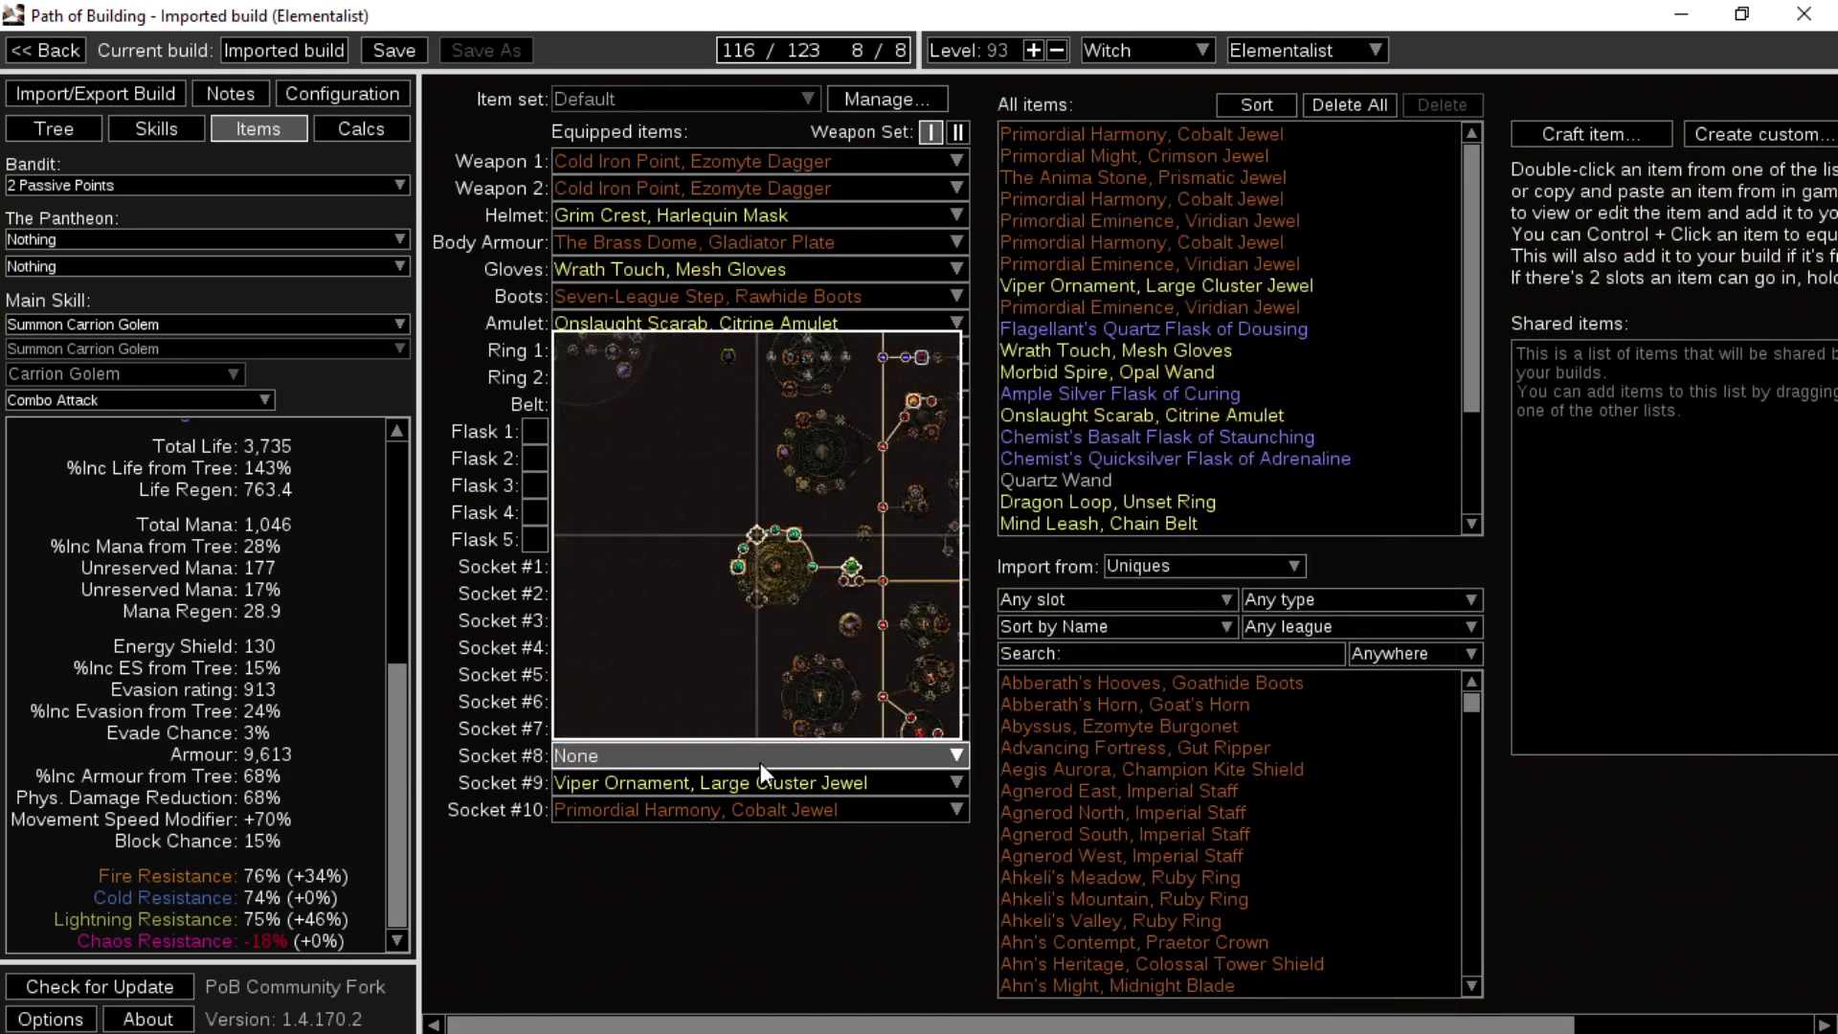
left_click(760, 762)
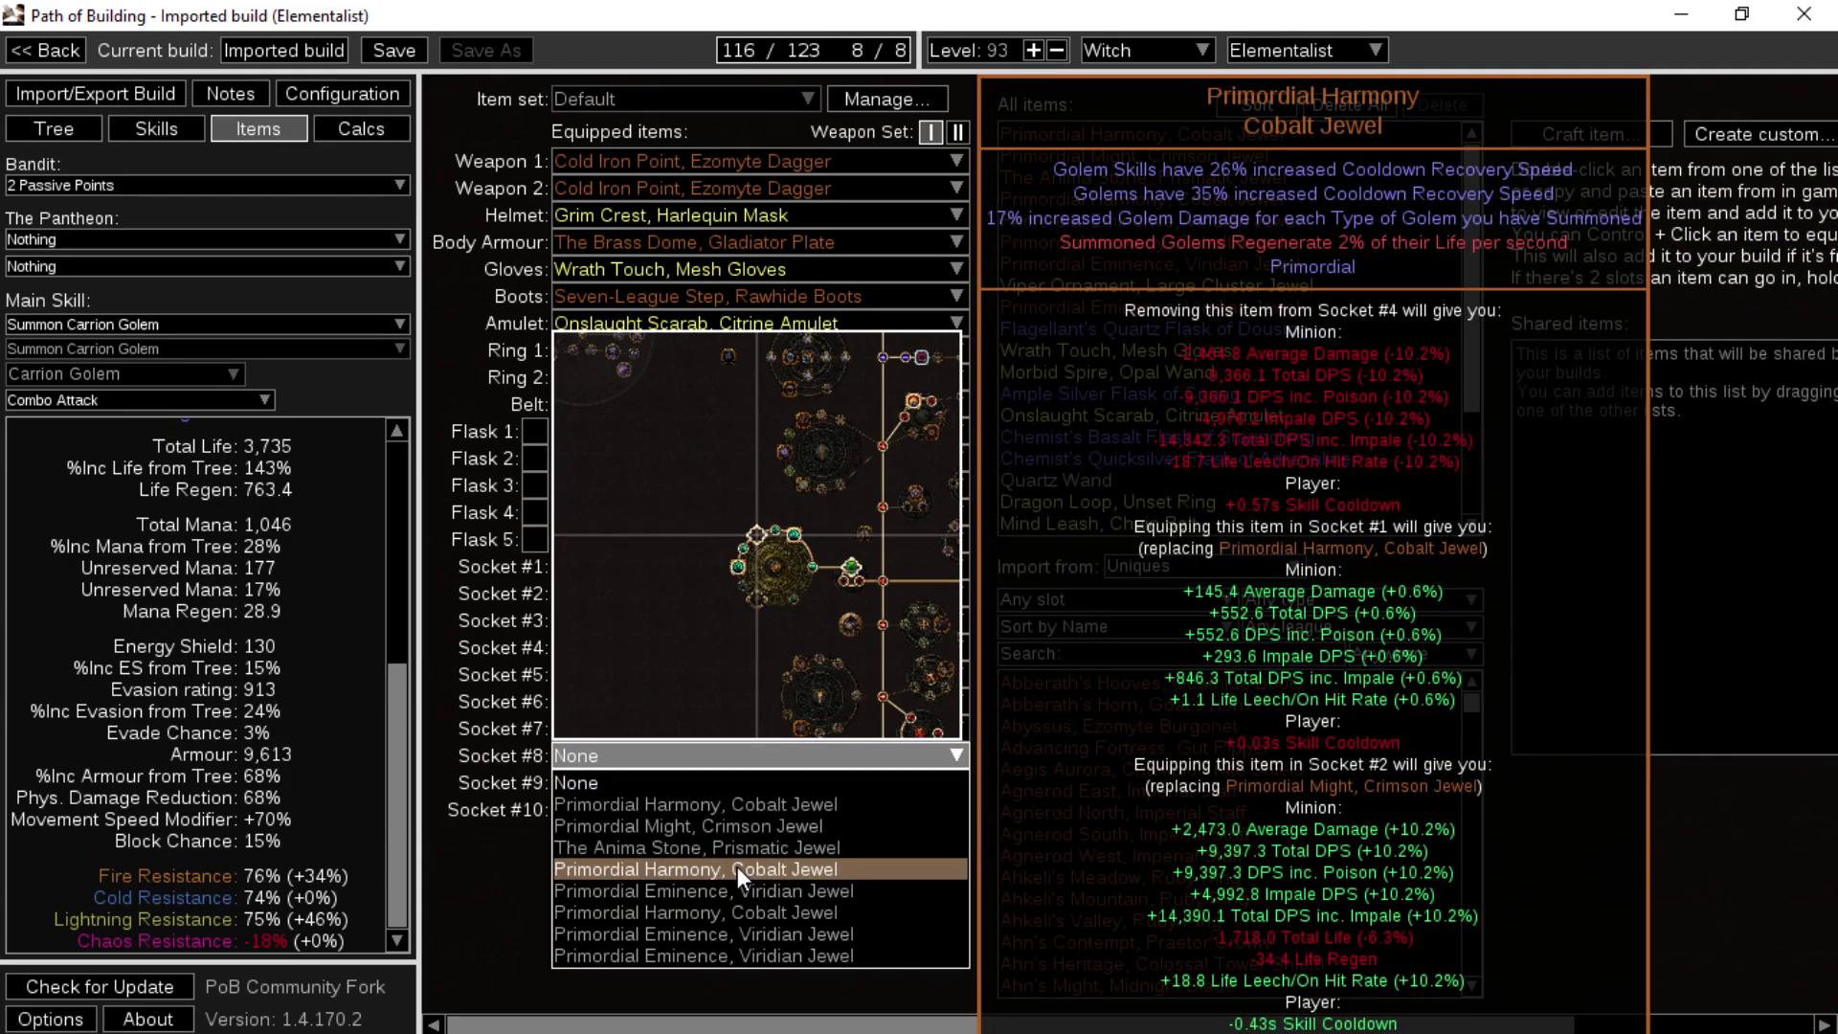
left_click(737, 866)
scroll(308, 651, "up", 5)
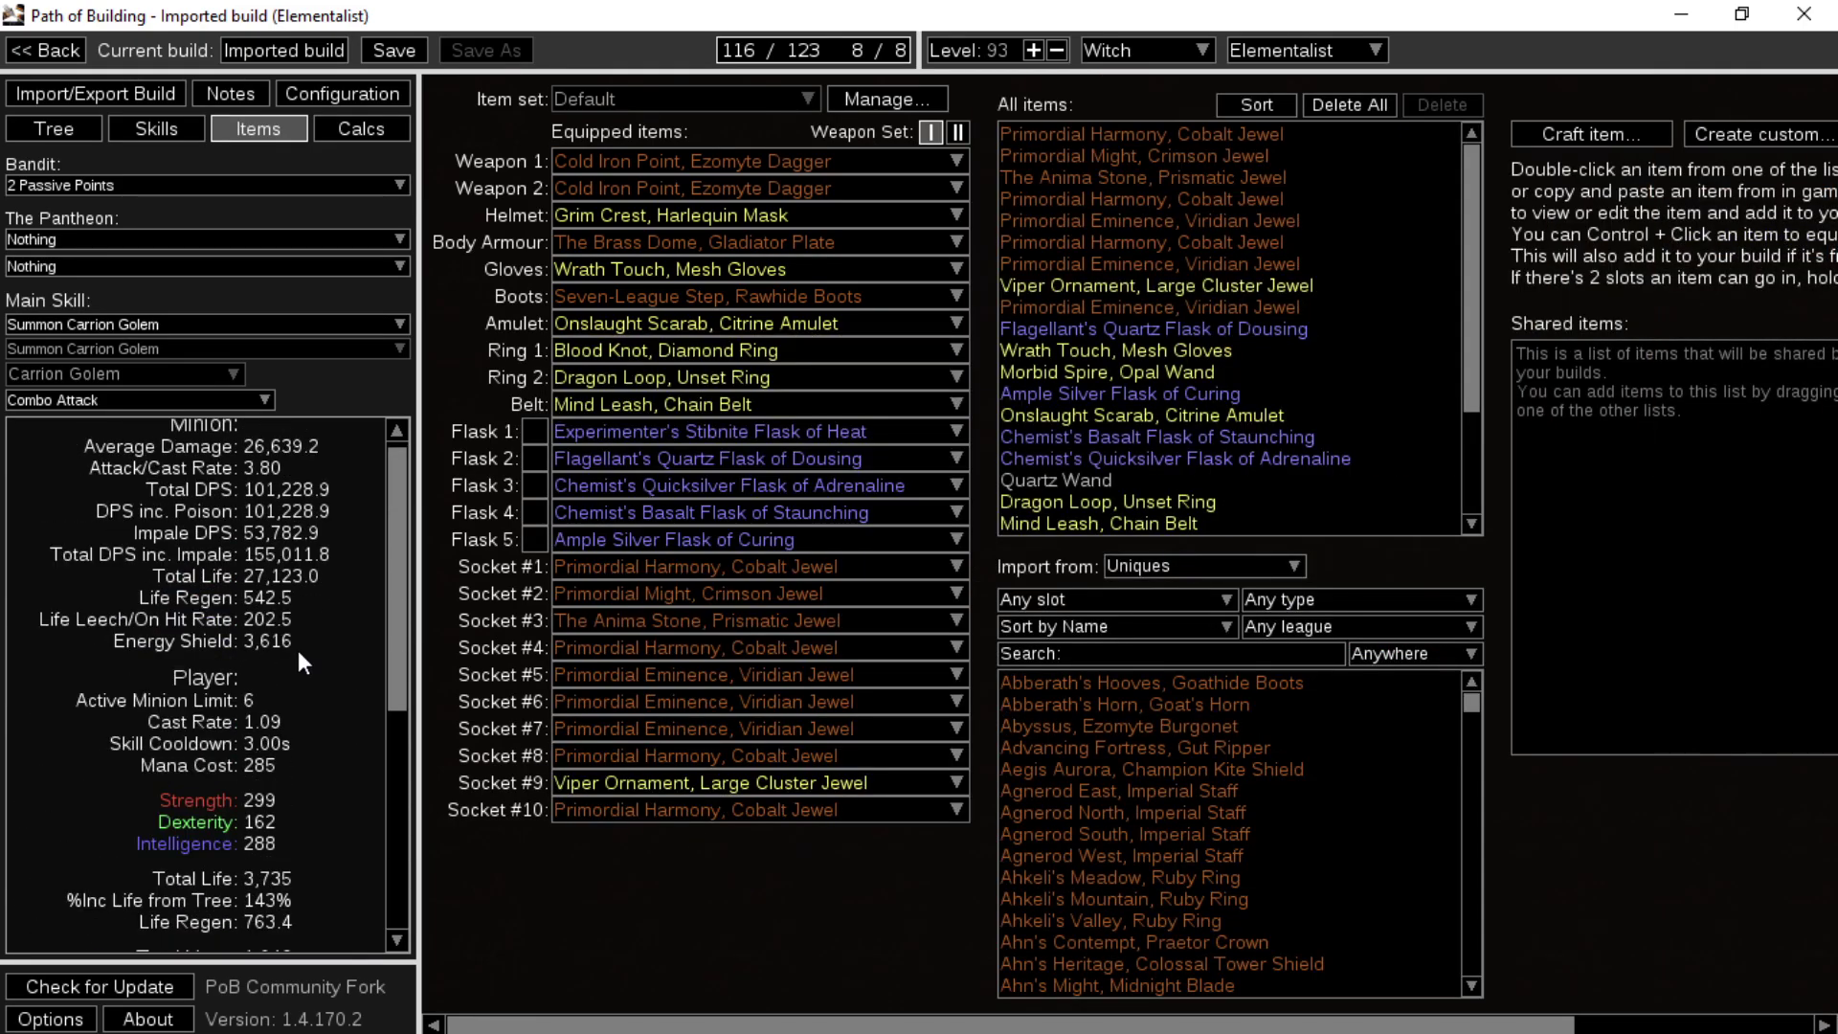
- Raise Maim and Feeding Frenzy to level 20 in the golem gem group
left_click(139, 126)
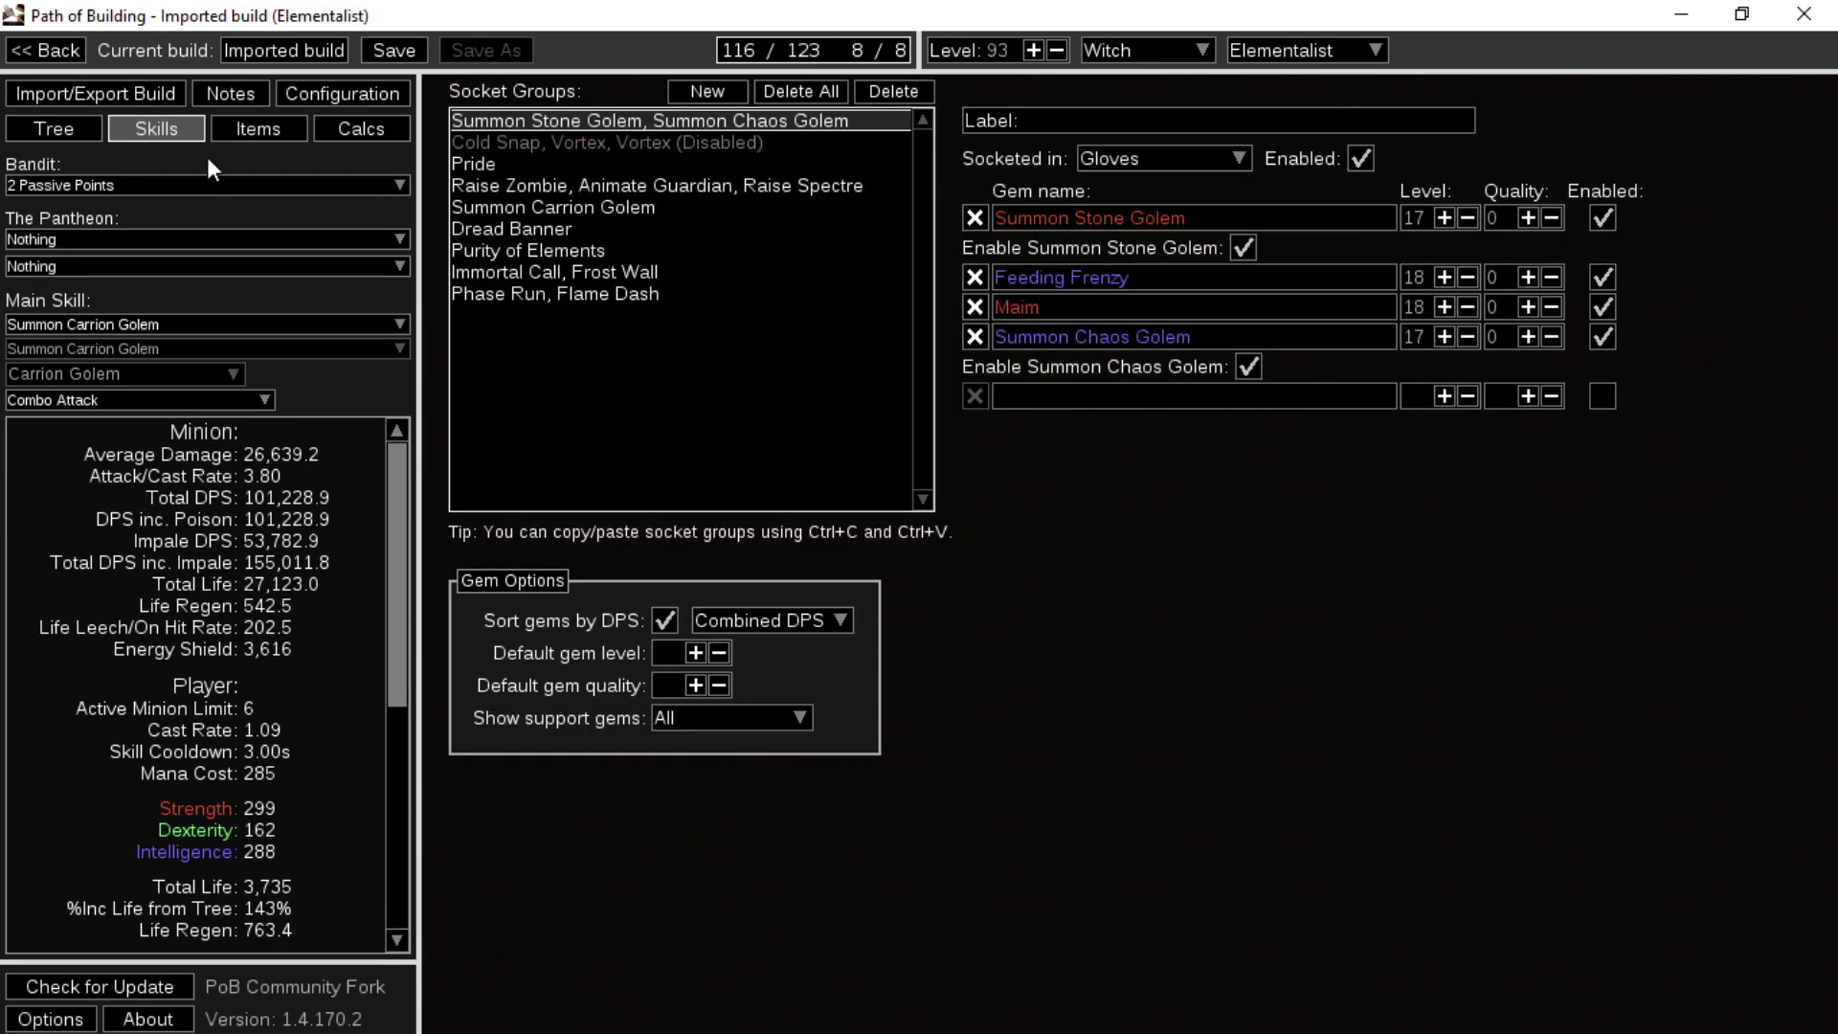
left_click(709, 202)
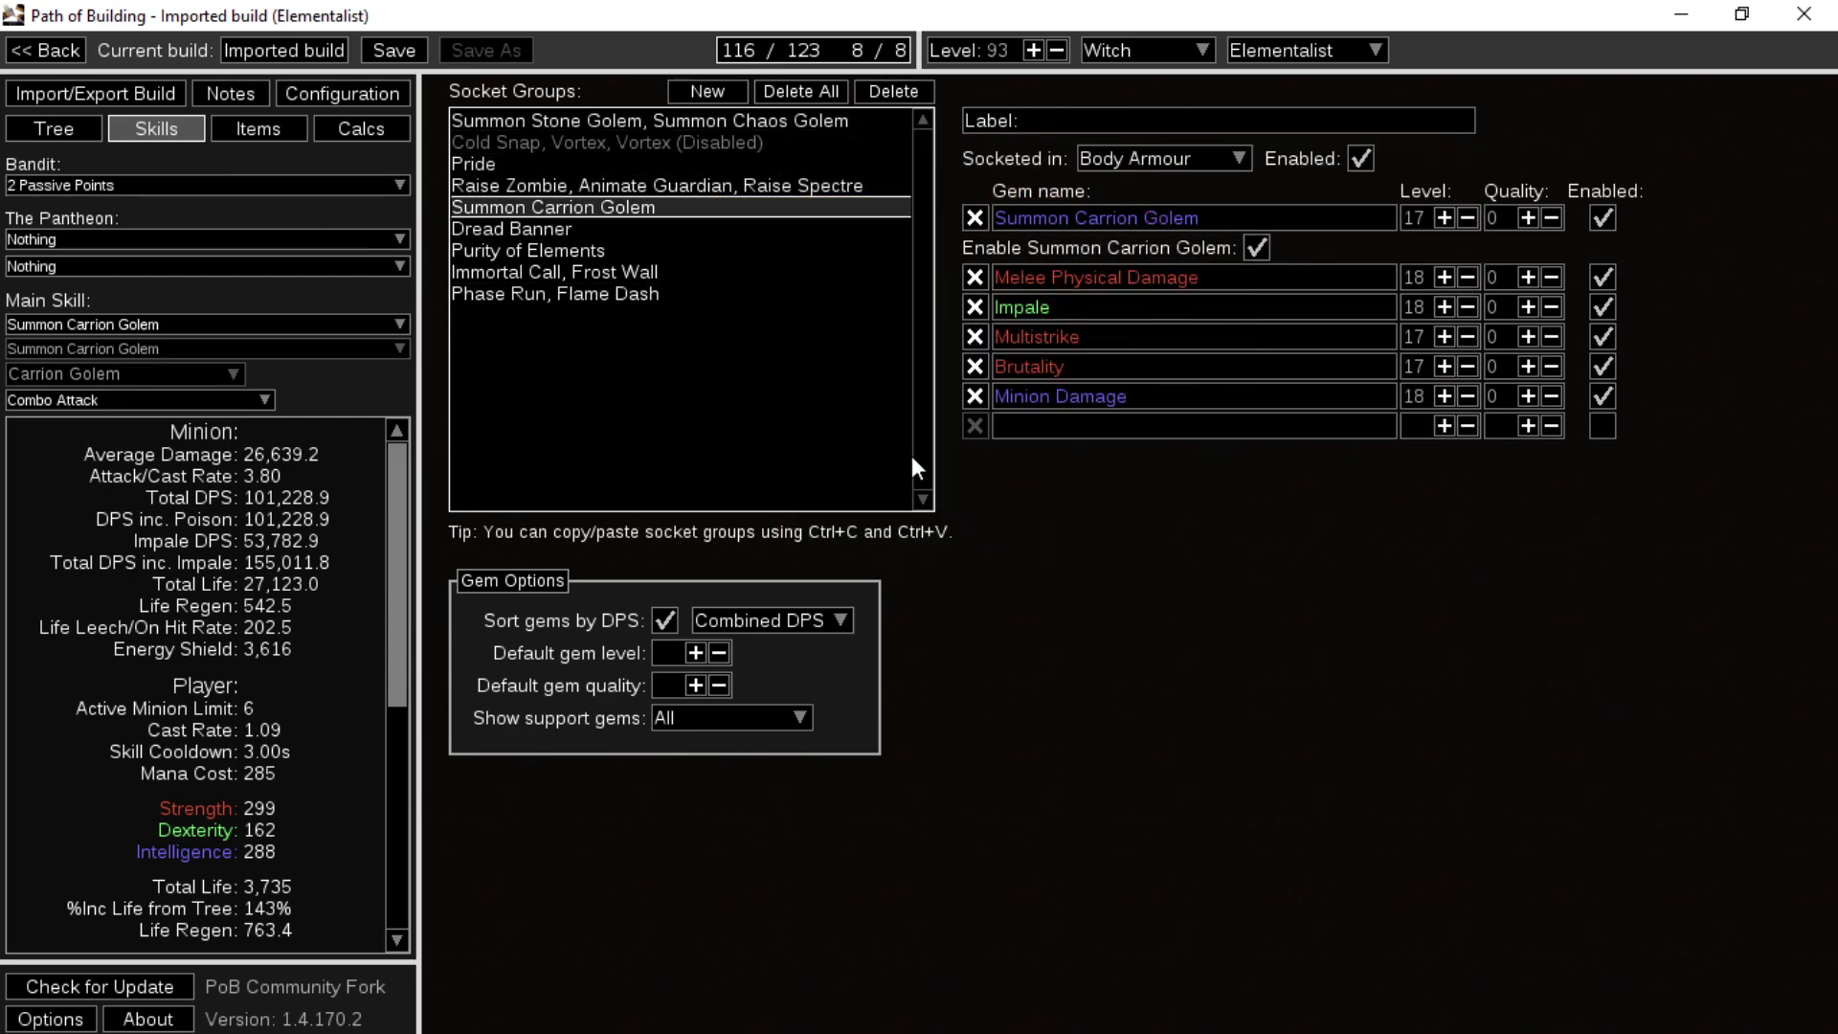
left_click(600, 124)
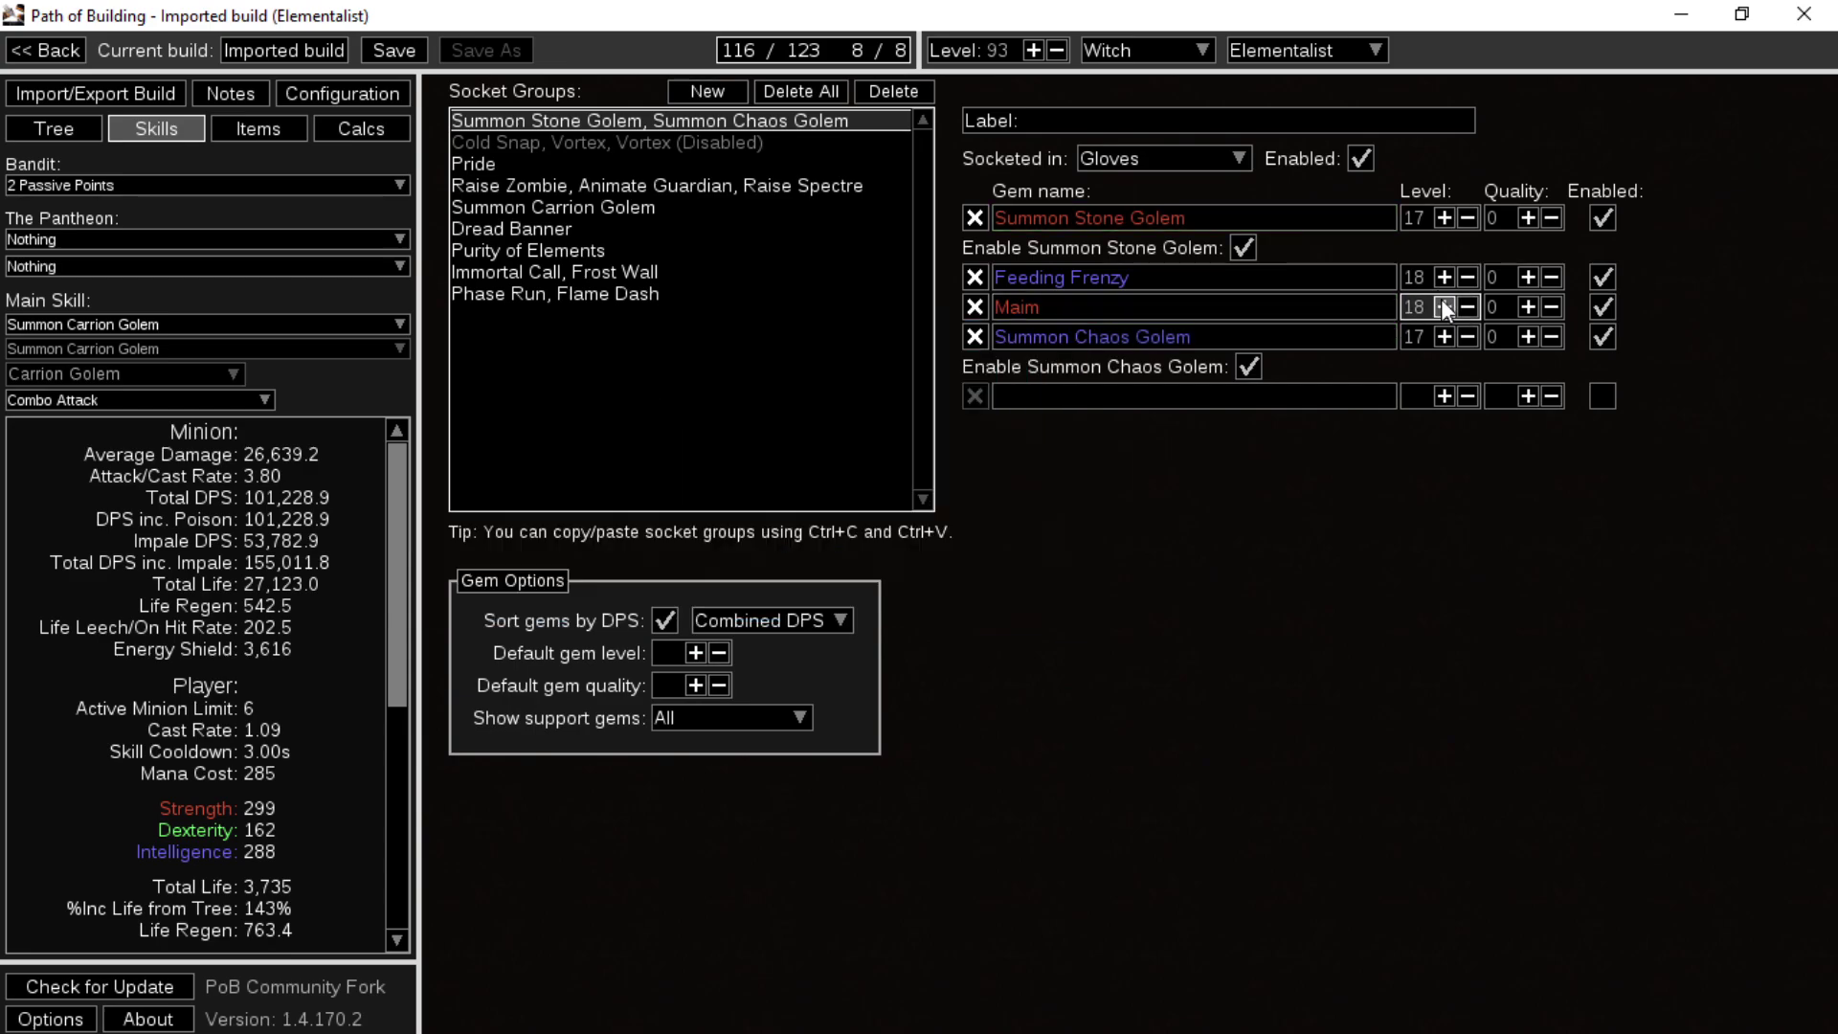
left_click(1443, 304)
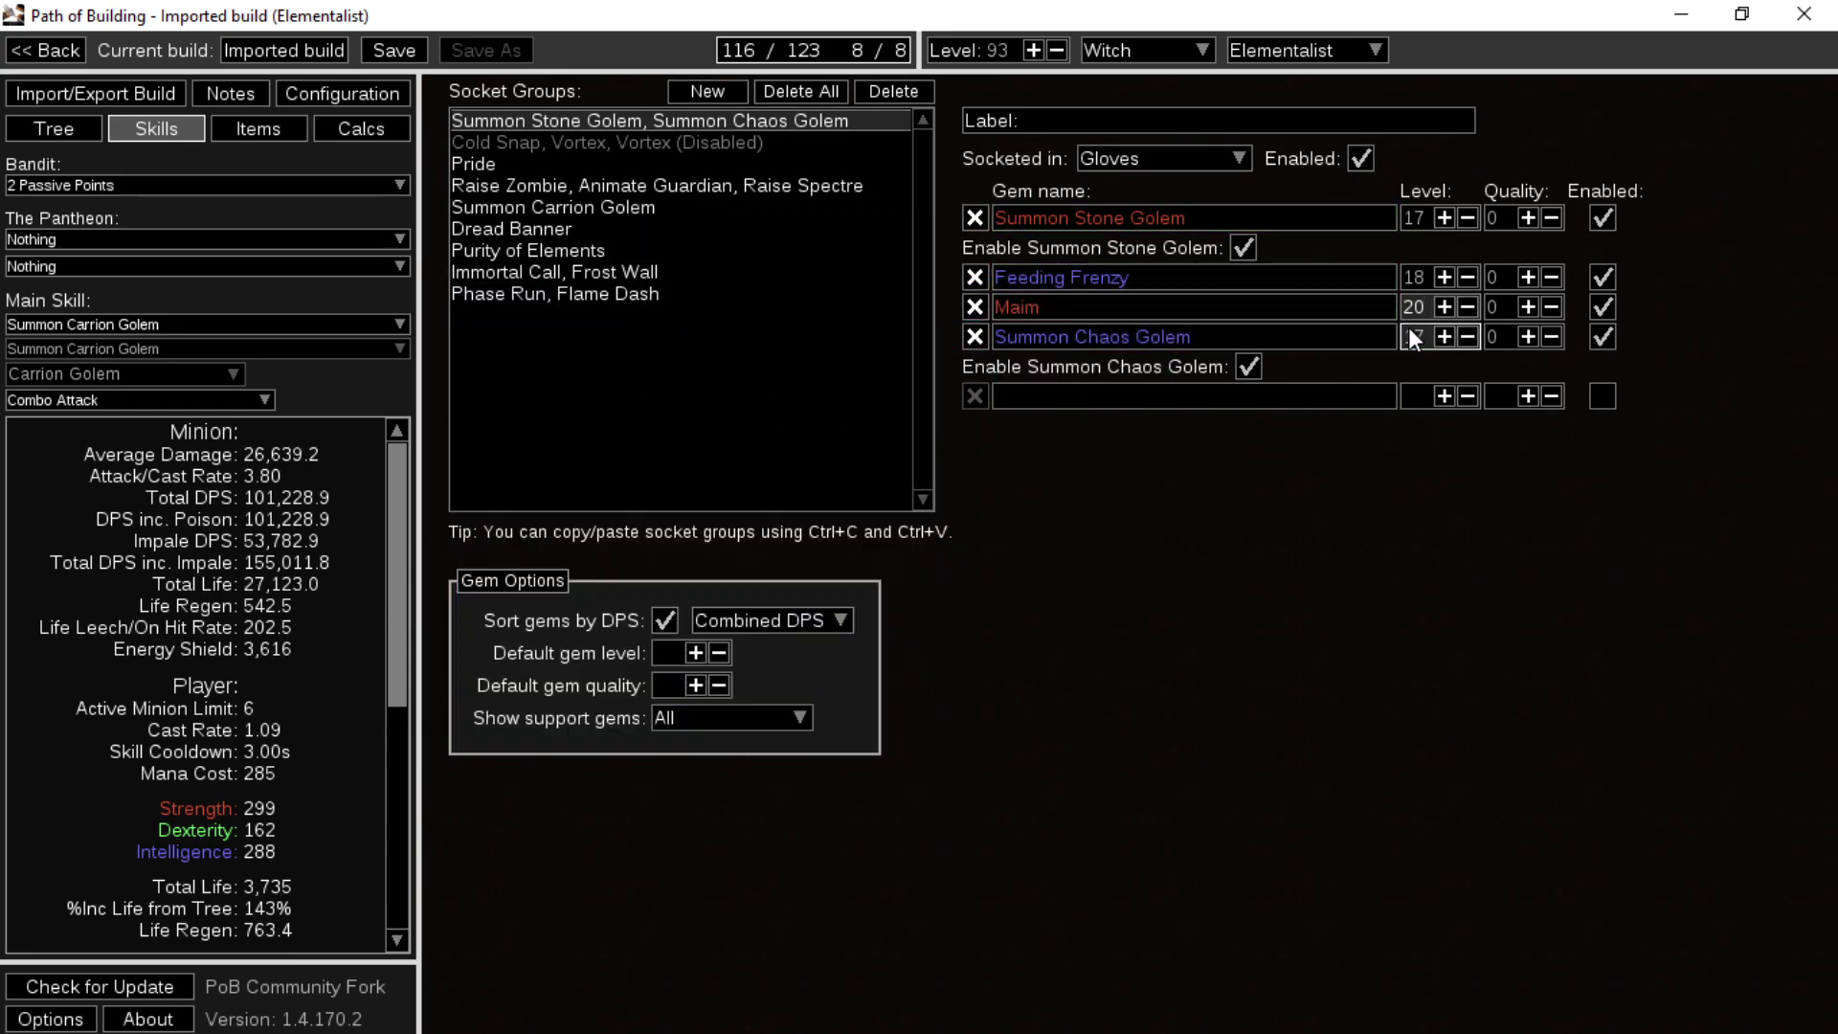
left_click(1444, 277)
left_click(1444, 277)
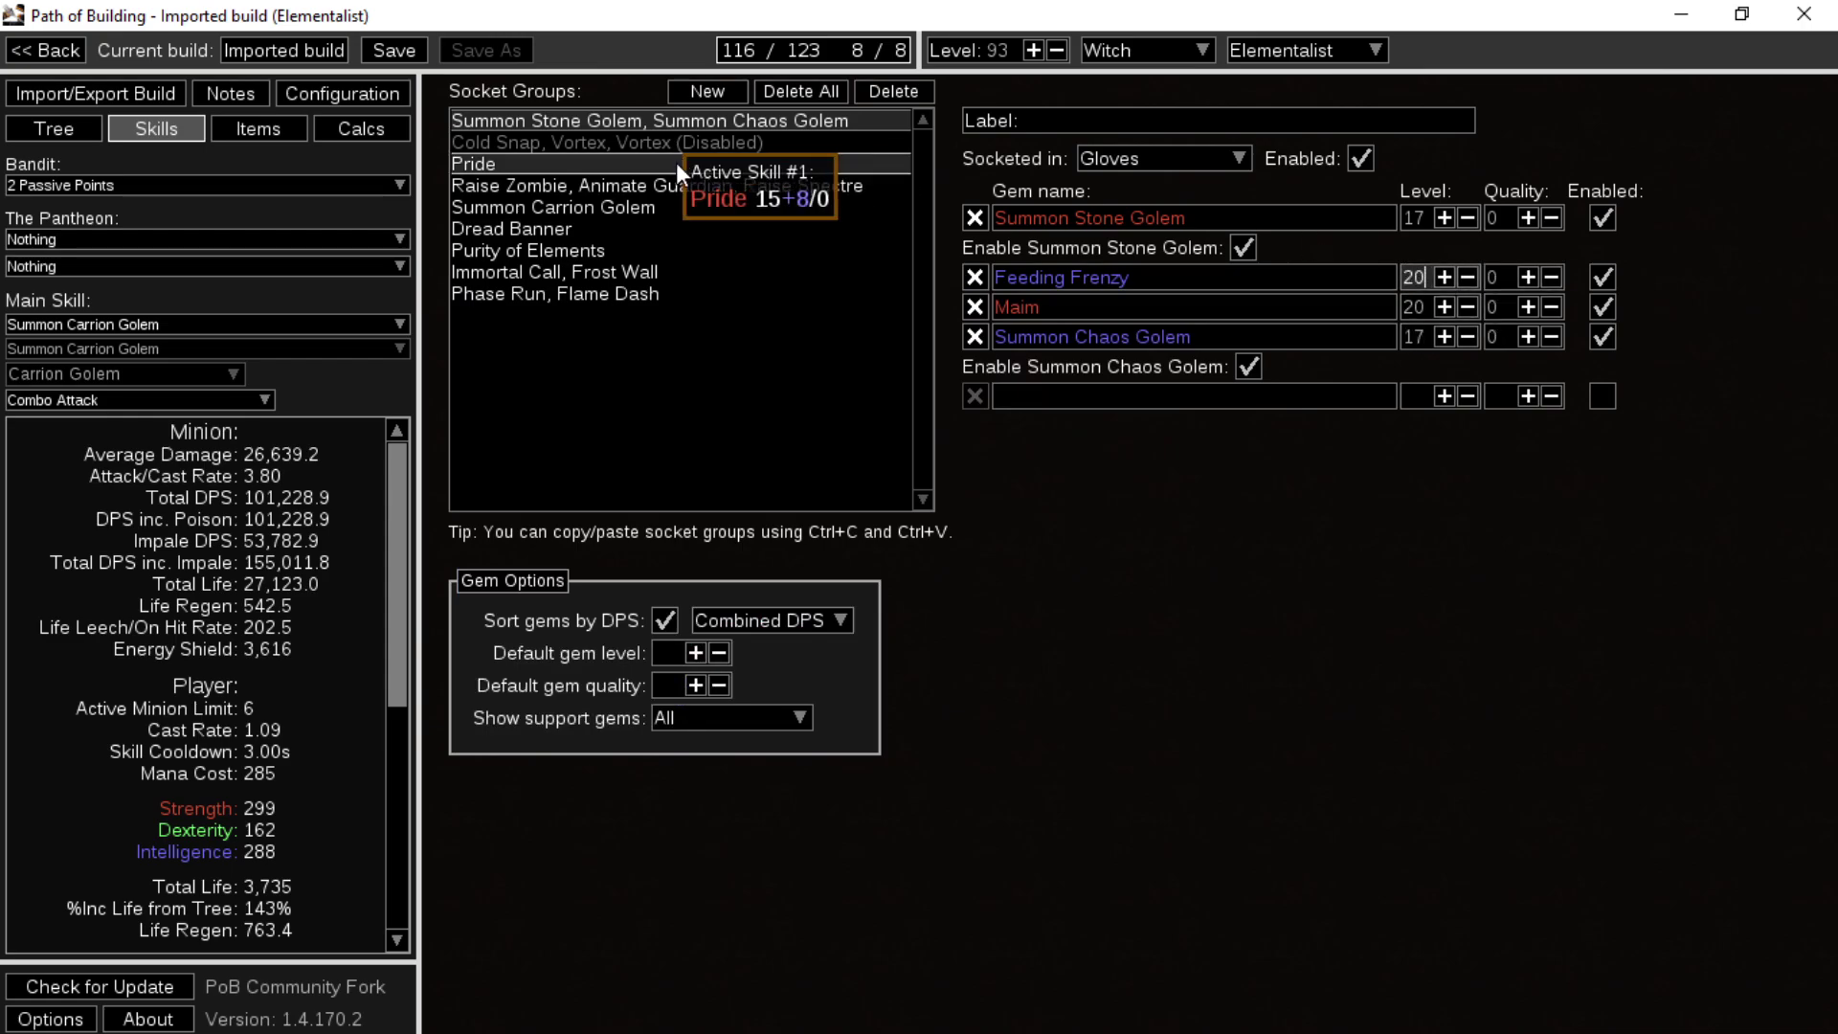
- Enter 20 in the Pride group and raise Summon Carrion Golem to level 21
left_click(663, 170)
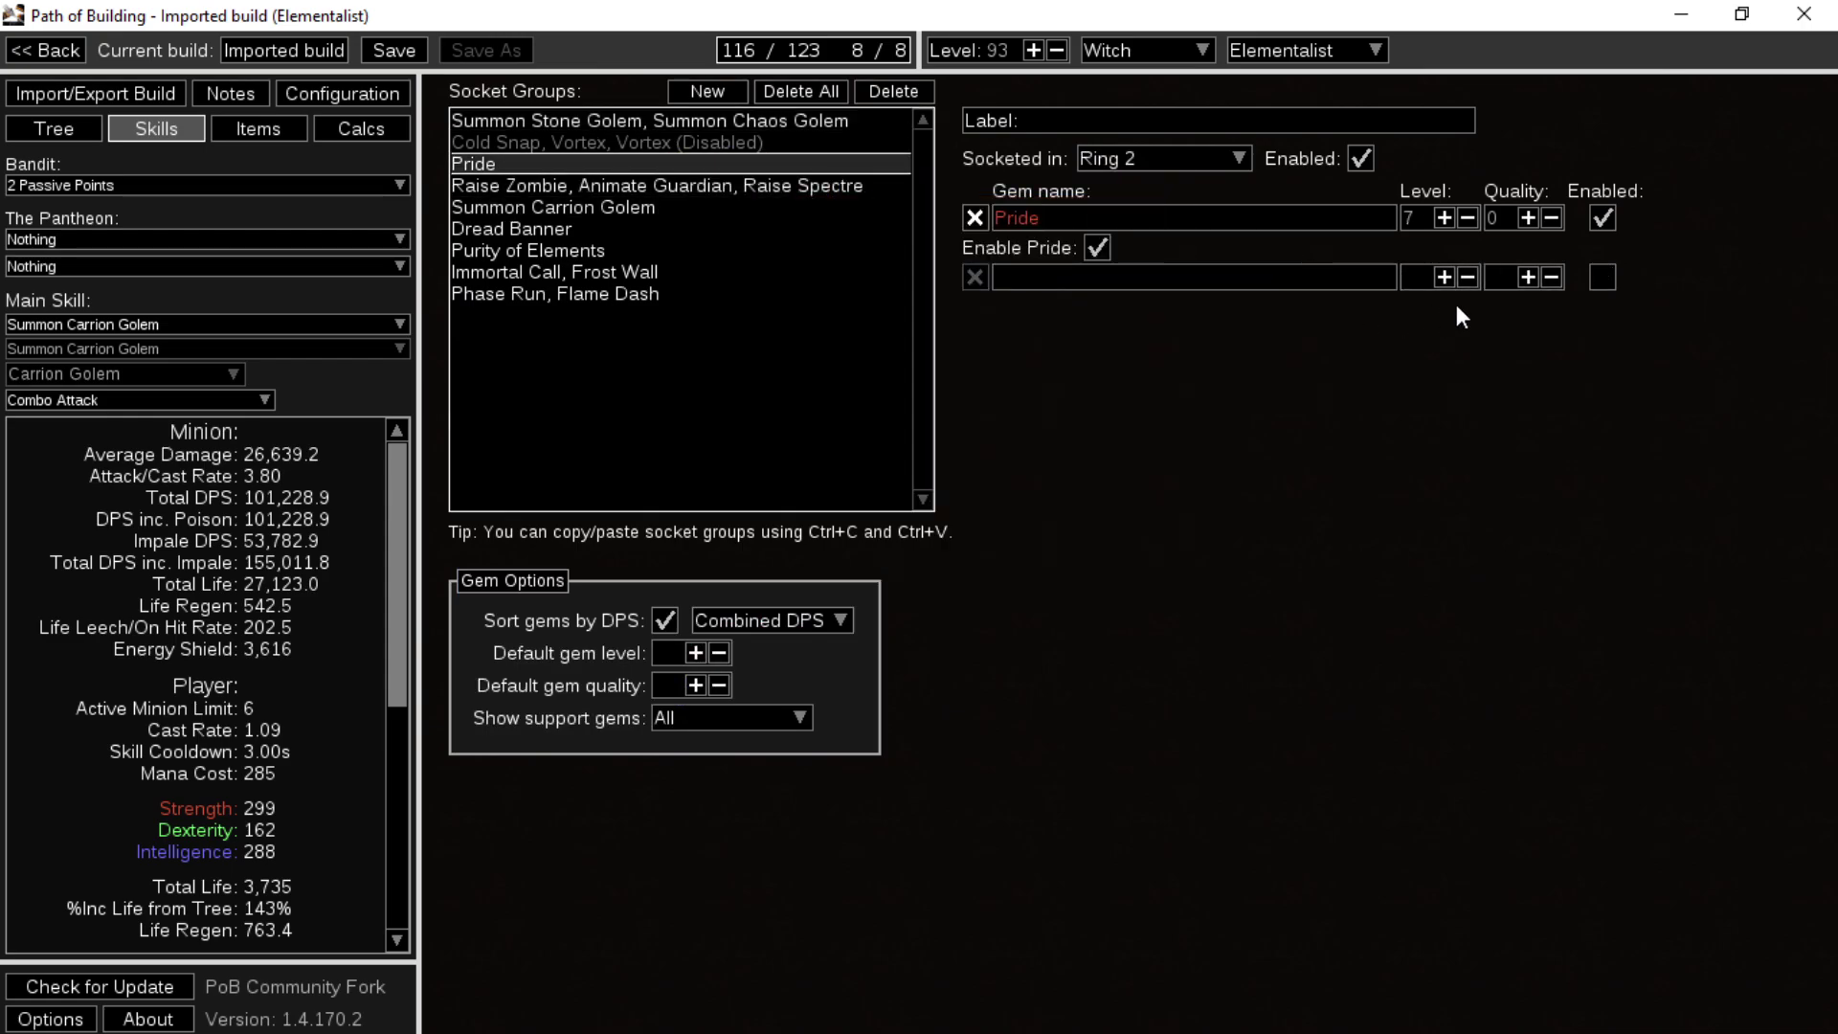
type("20")
left_click(634, 187)
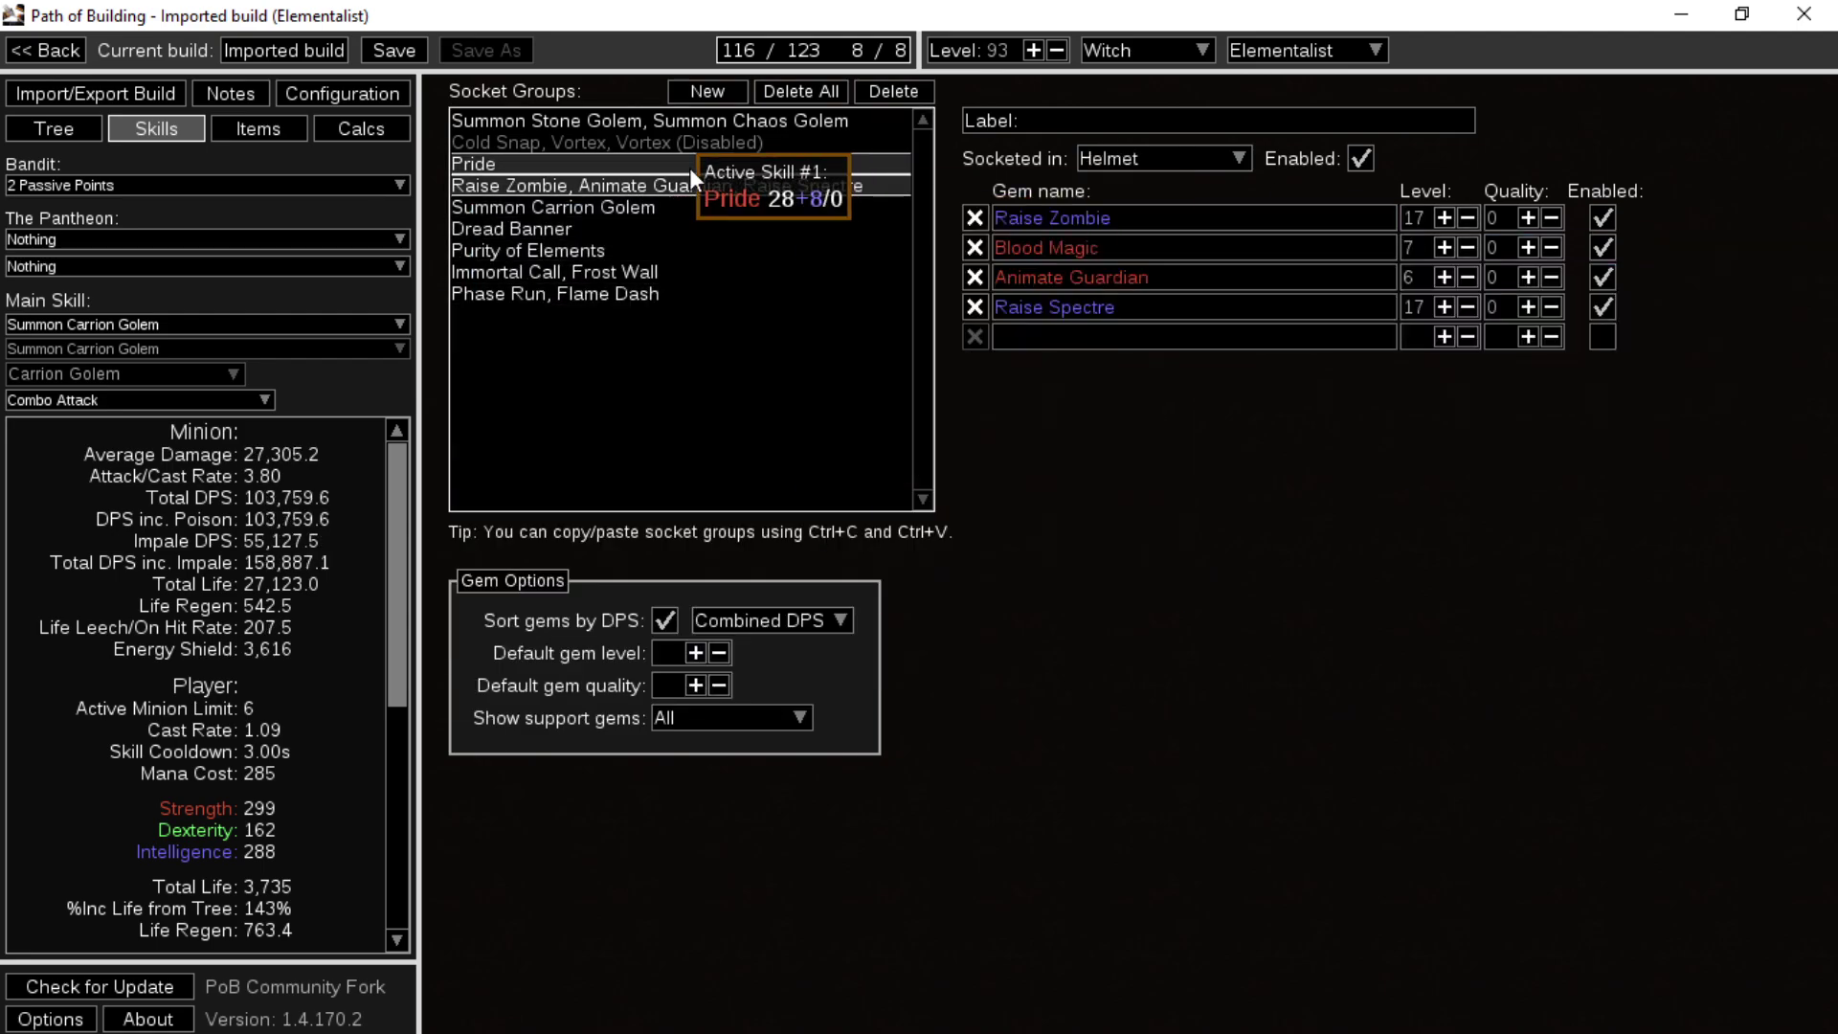
left_click(647, 206)
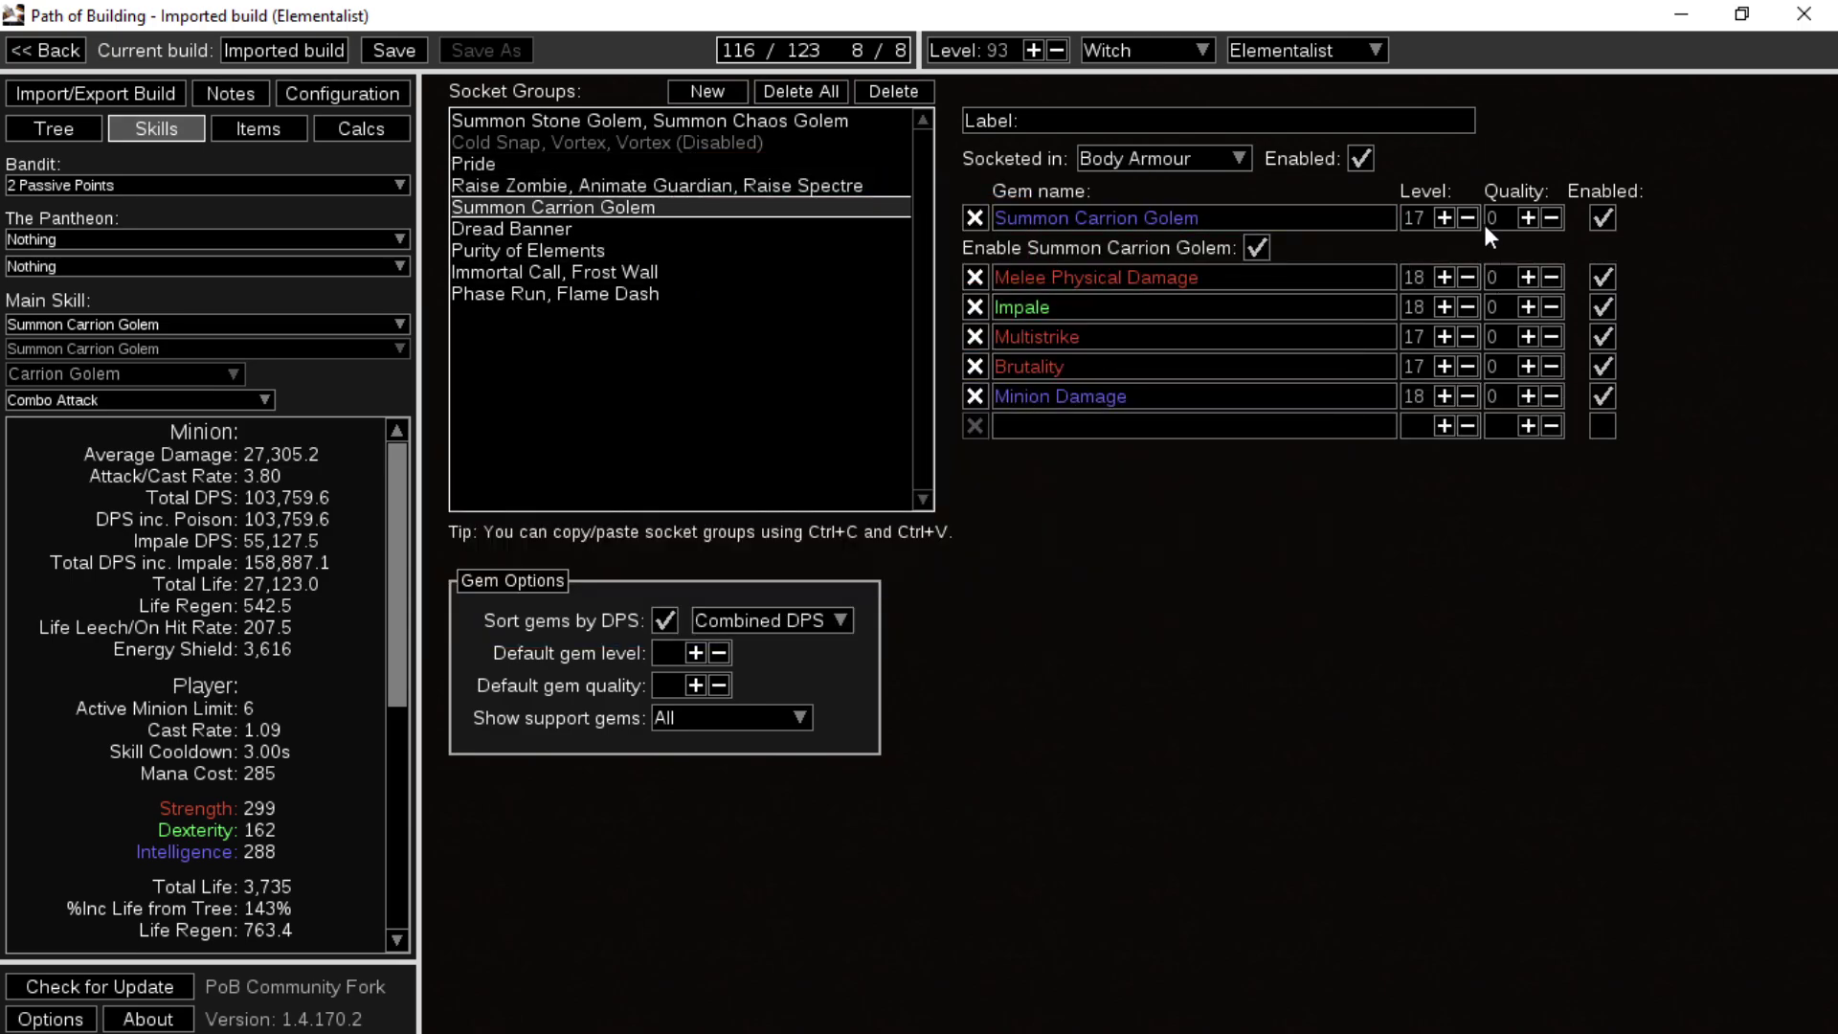
left_click(1444, 218)
left_click(1444, 218)
left_click(1444, 219)
left_click(1444, 218)
- Raise Melee Physical Damage, Impale, Multistrike, Brutality and Minion Damage to level 20
left_click(1446, 272)
left_click(1445, 272)
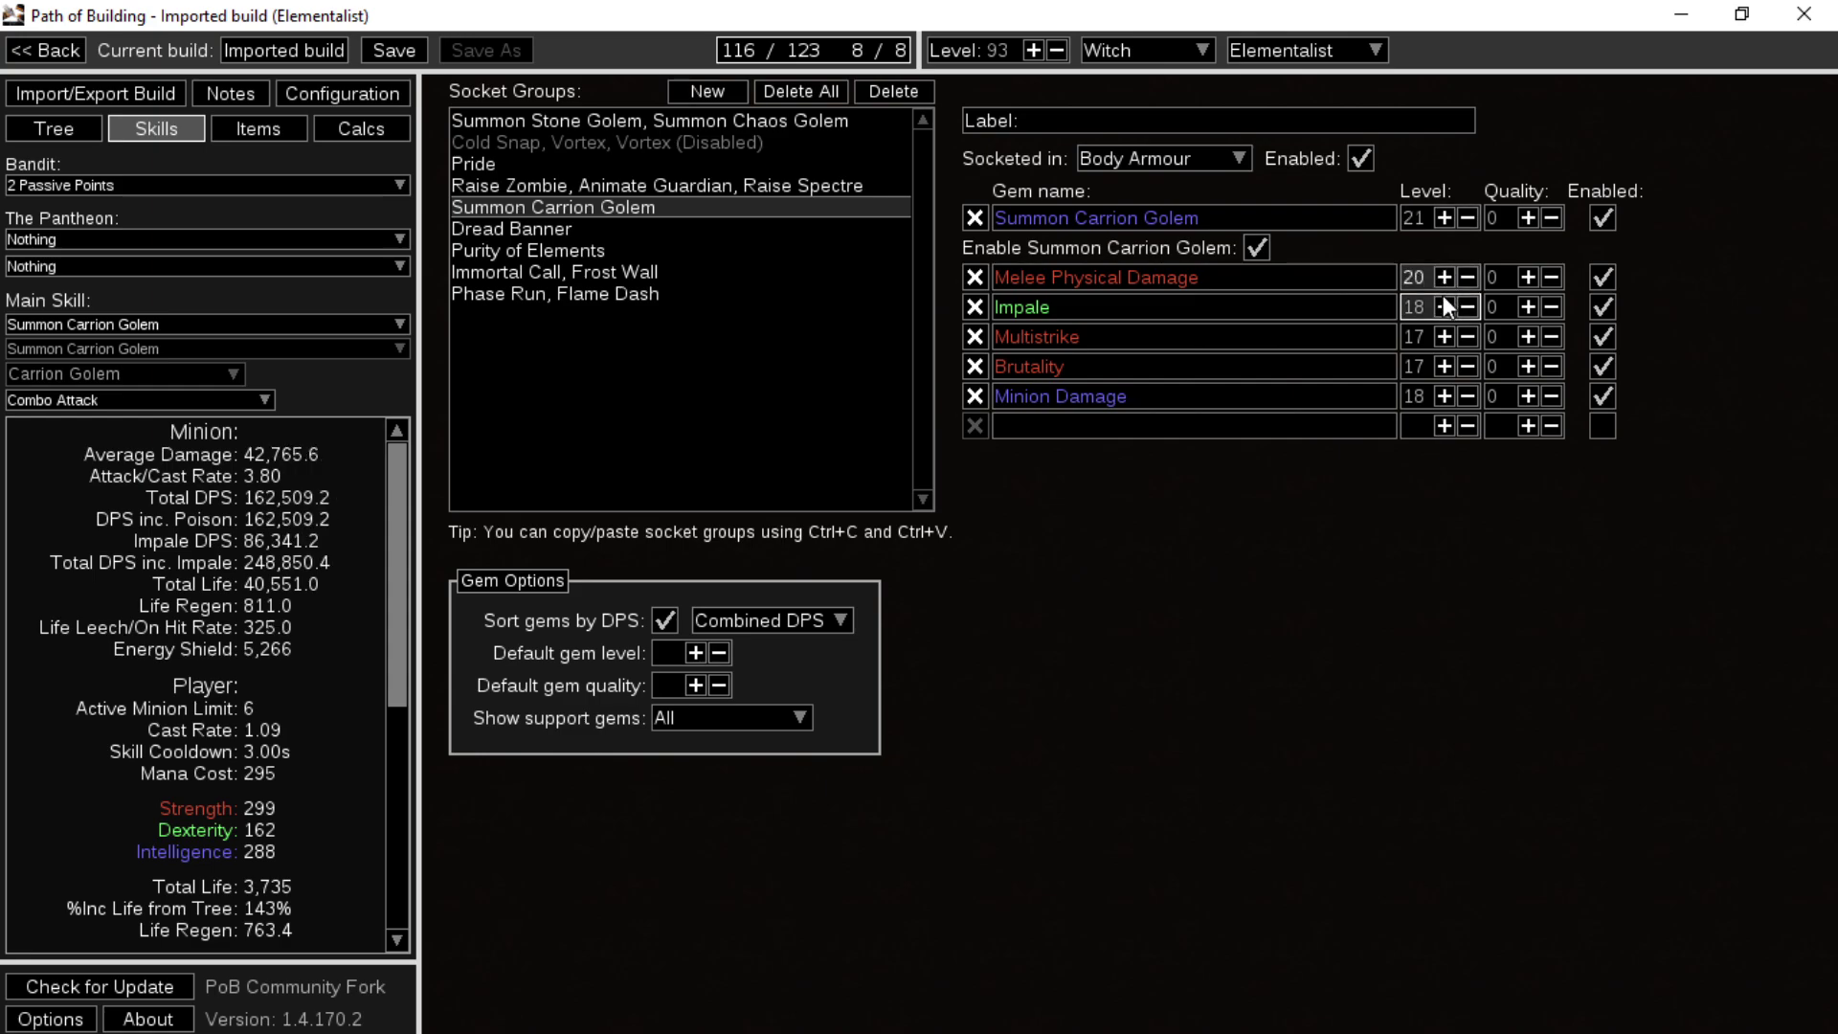
left_click(1444, 306)
left_click(1443, 307)
left_click(1444, 307)
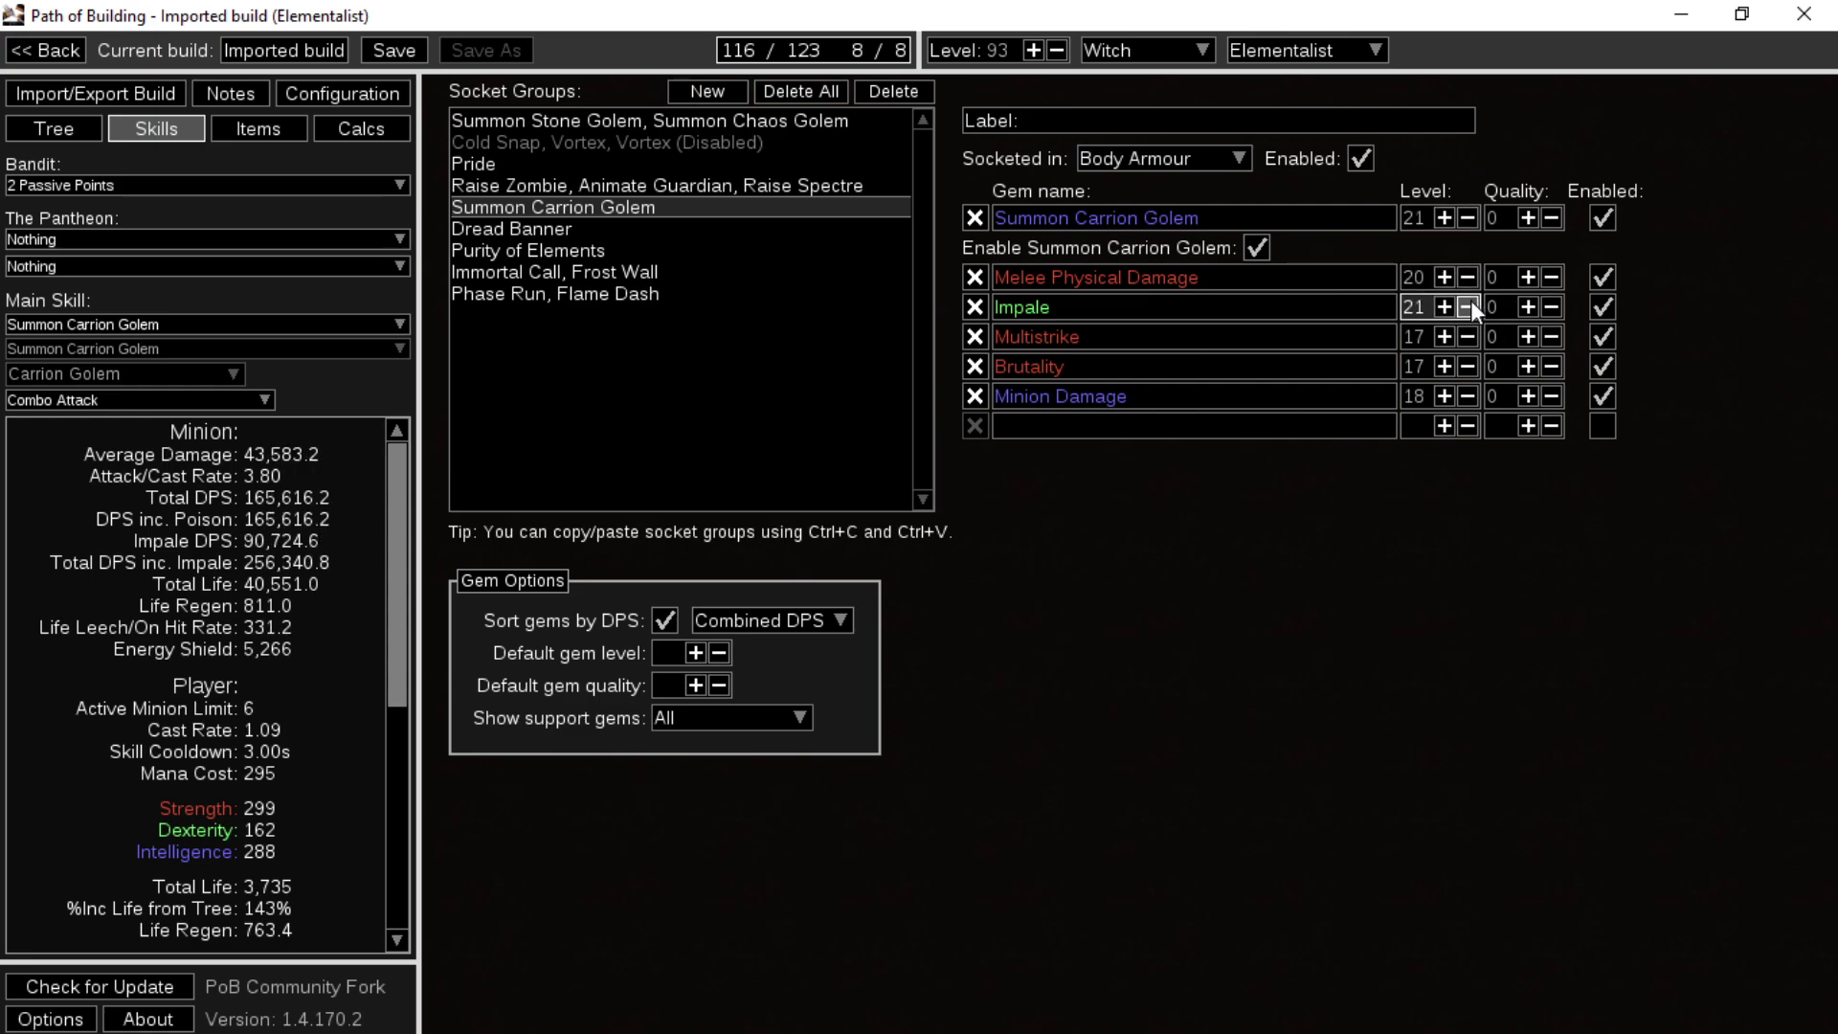
left_click(1468, 307)
left_click(1444, 336)
left_click(1443, 337)
left_click(1444, 336)
left_click(1444, 367)
left_click(1444, 367)
left_click(1444, 367)
left_click(1444, 396)
left_click(1444, 396)
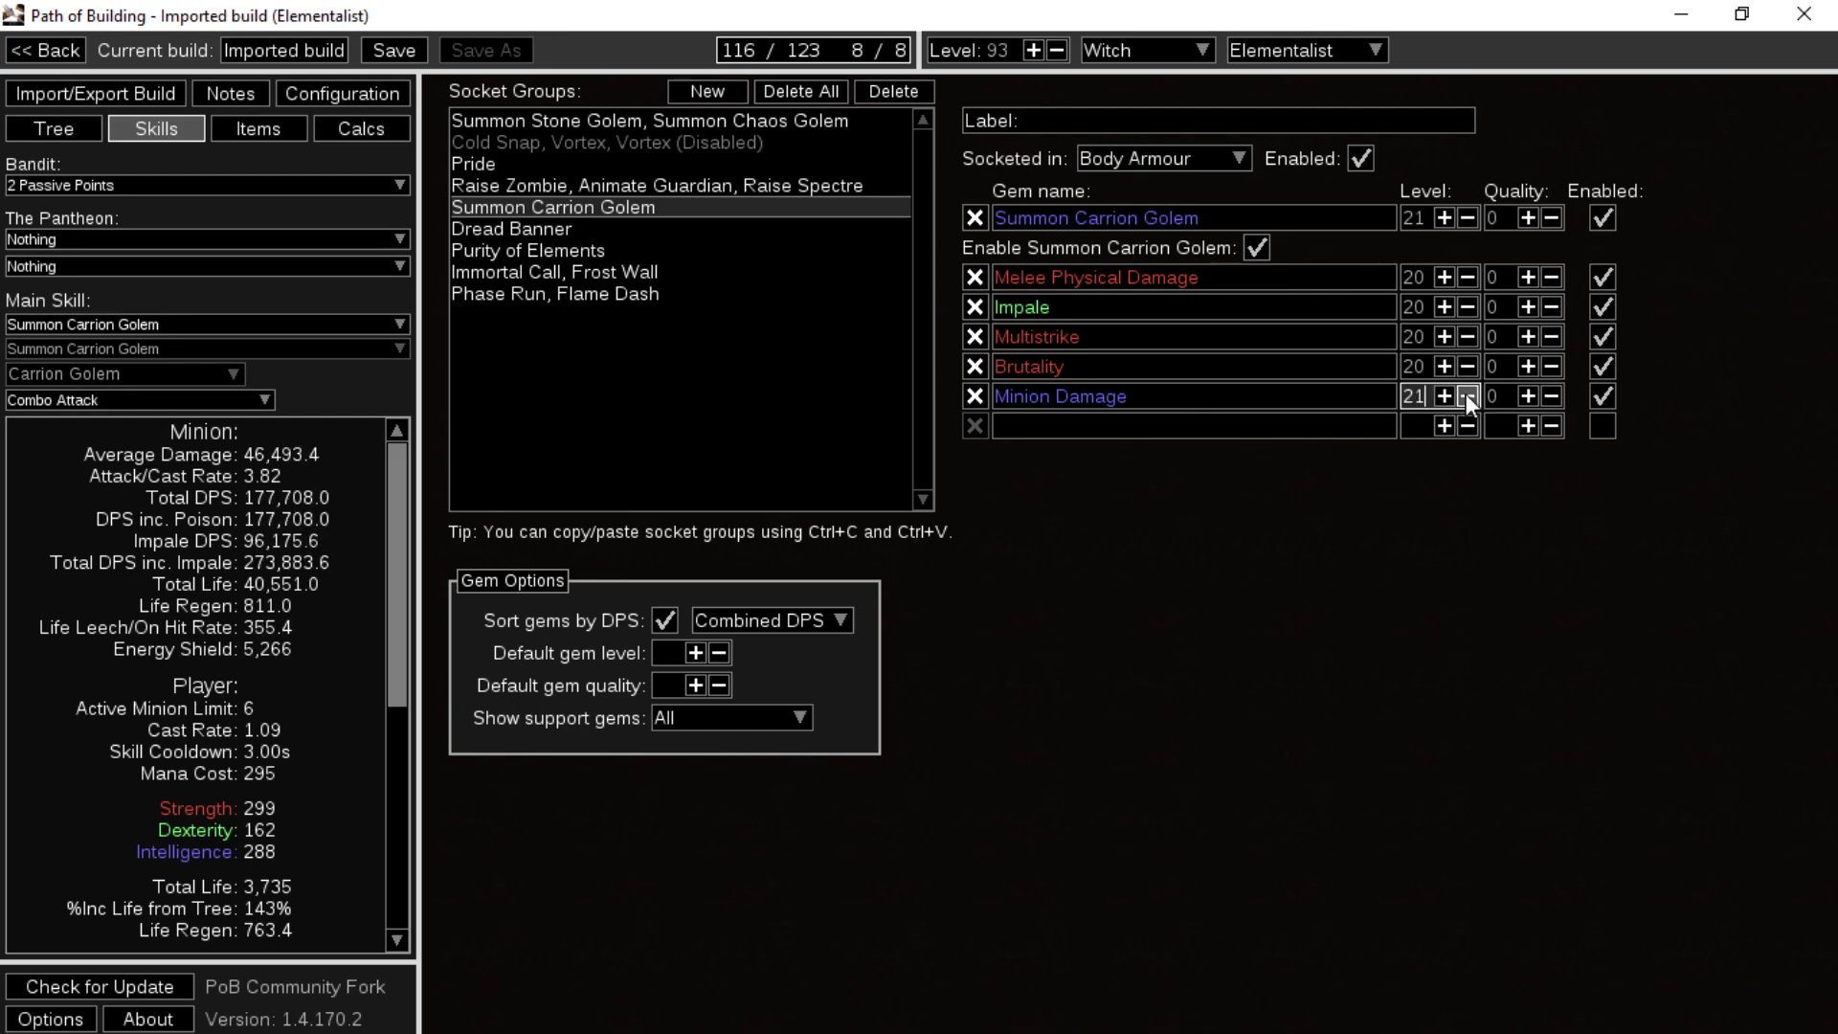
- Set Minion Damage, Multistrike and Melee Physical Damage quality to 20
left_click(1467, 395)
type("20")
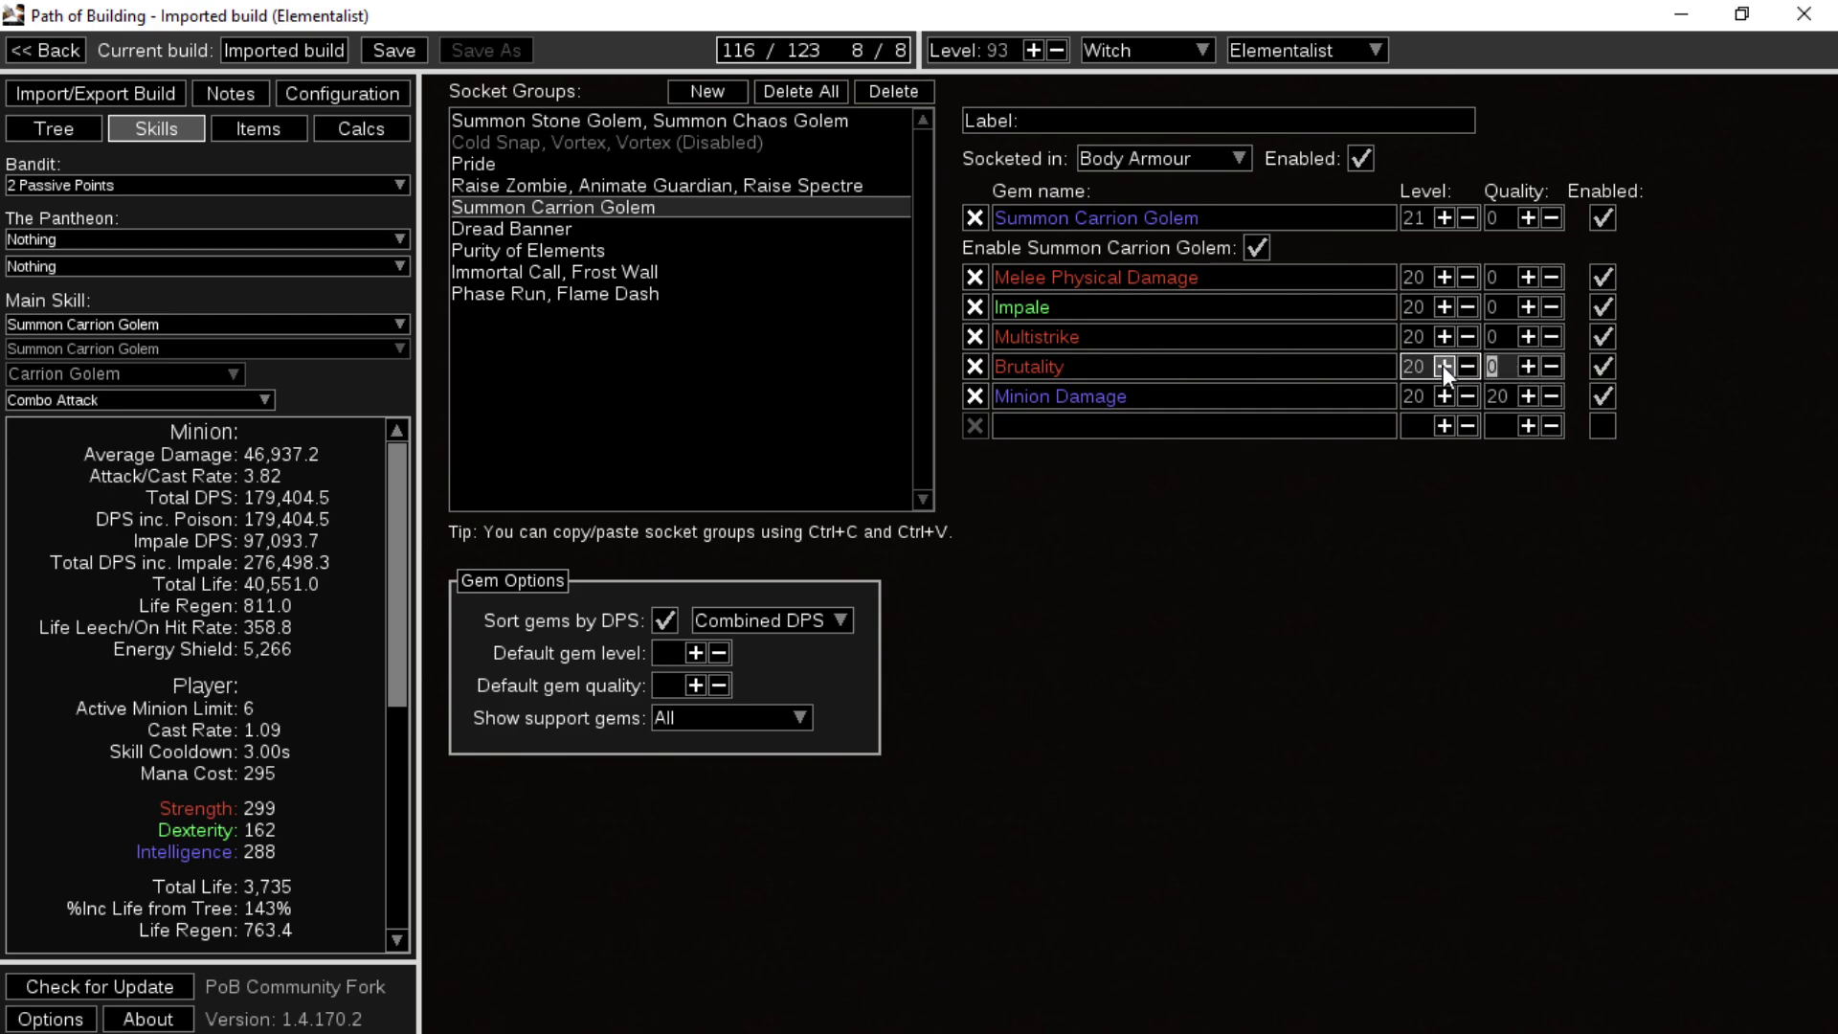
type("20")
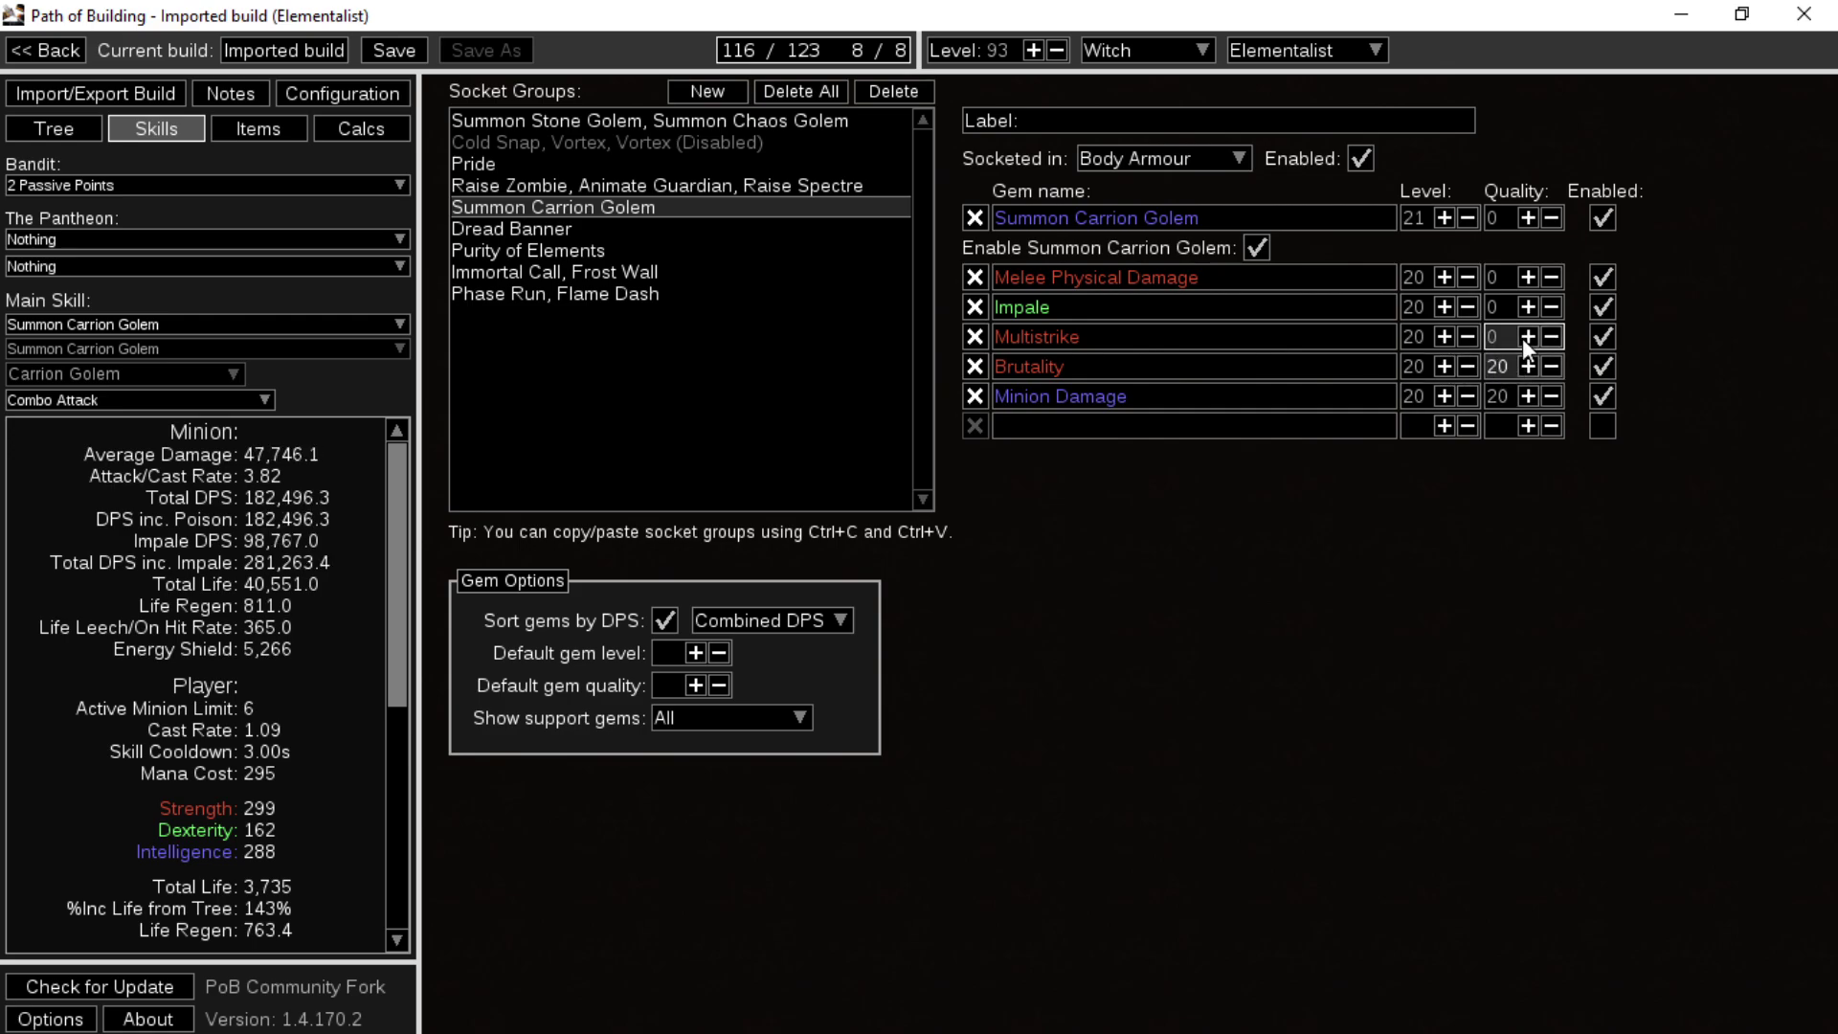
left_click(1487, 337)
type("20")
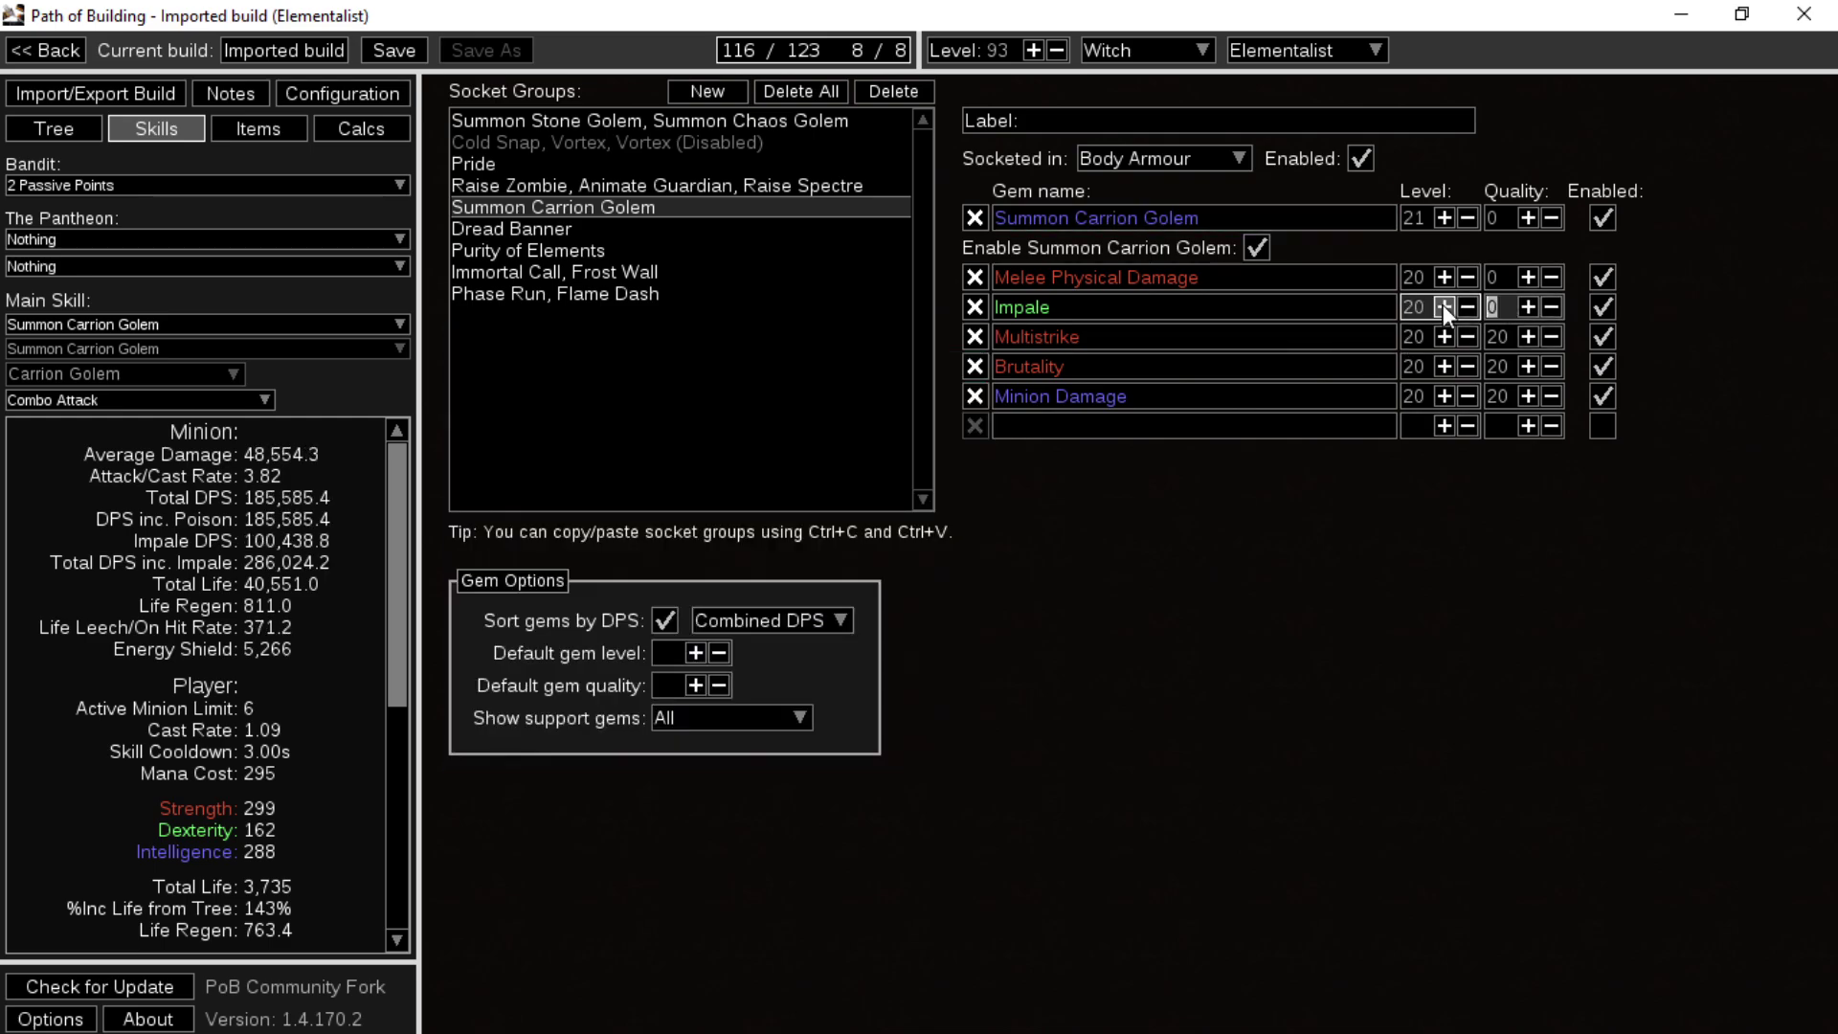
type("20")
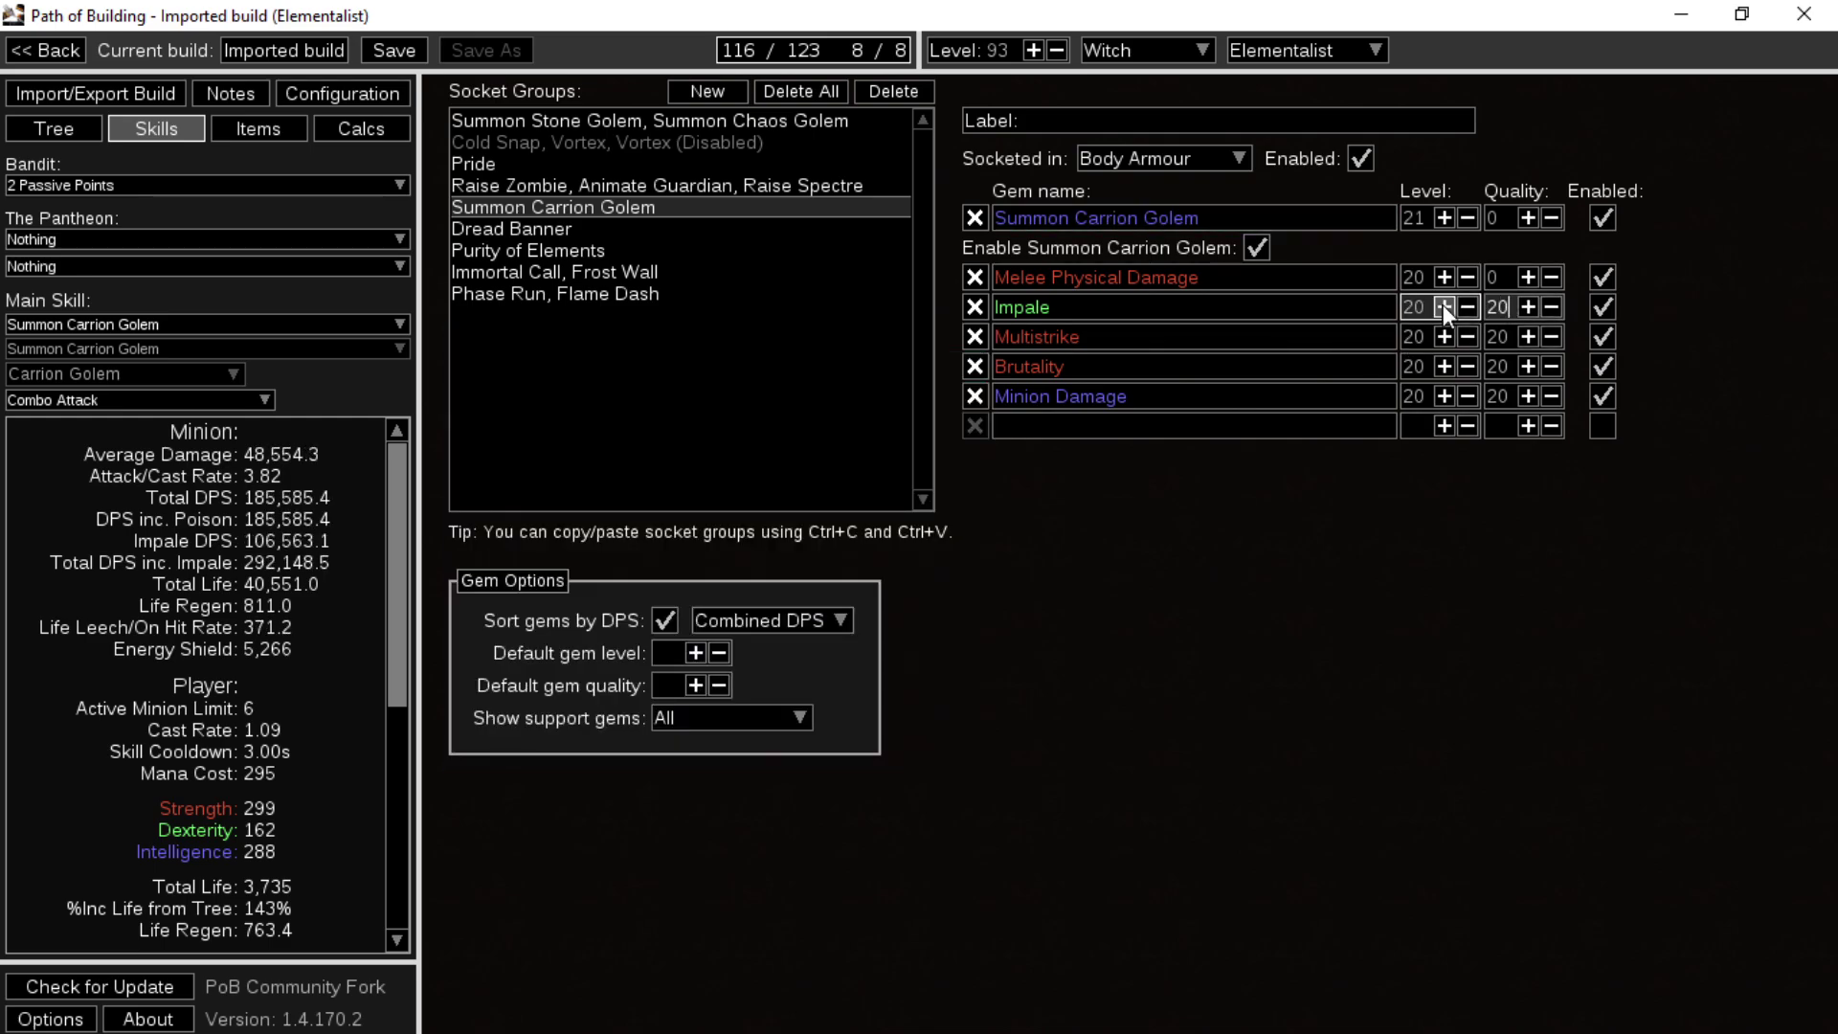
left_click(1514, 276)
type("20")
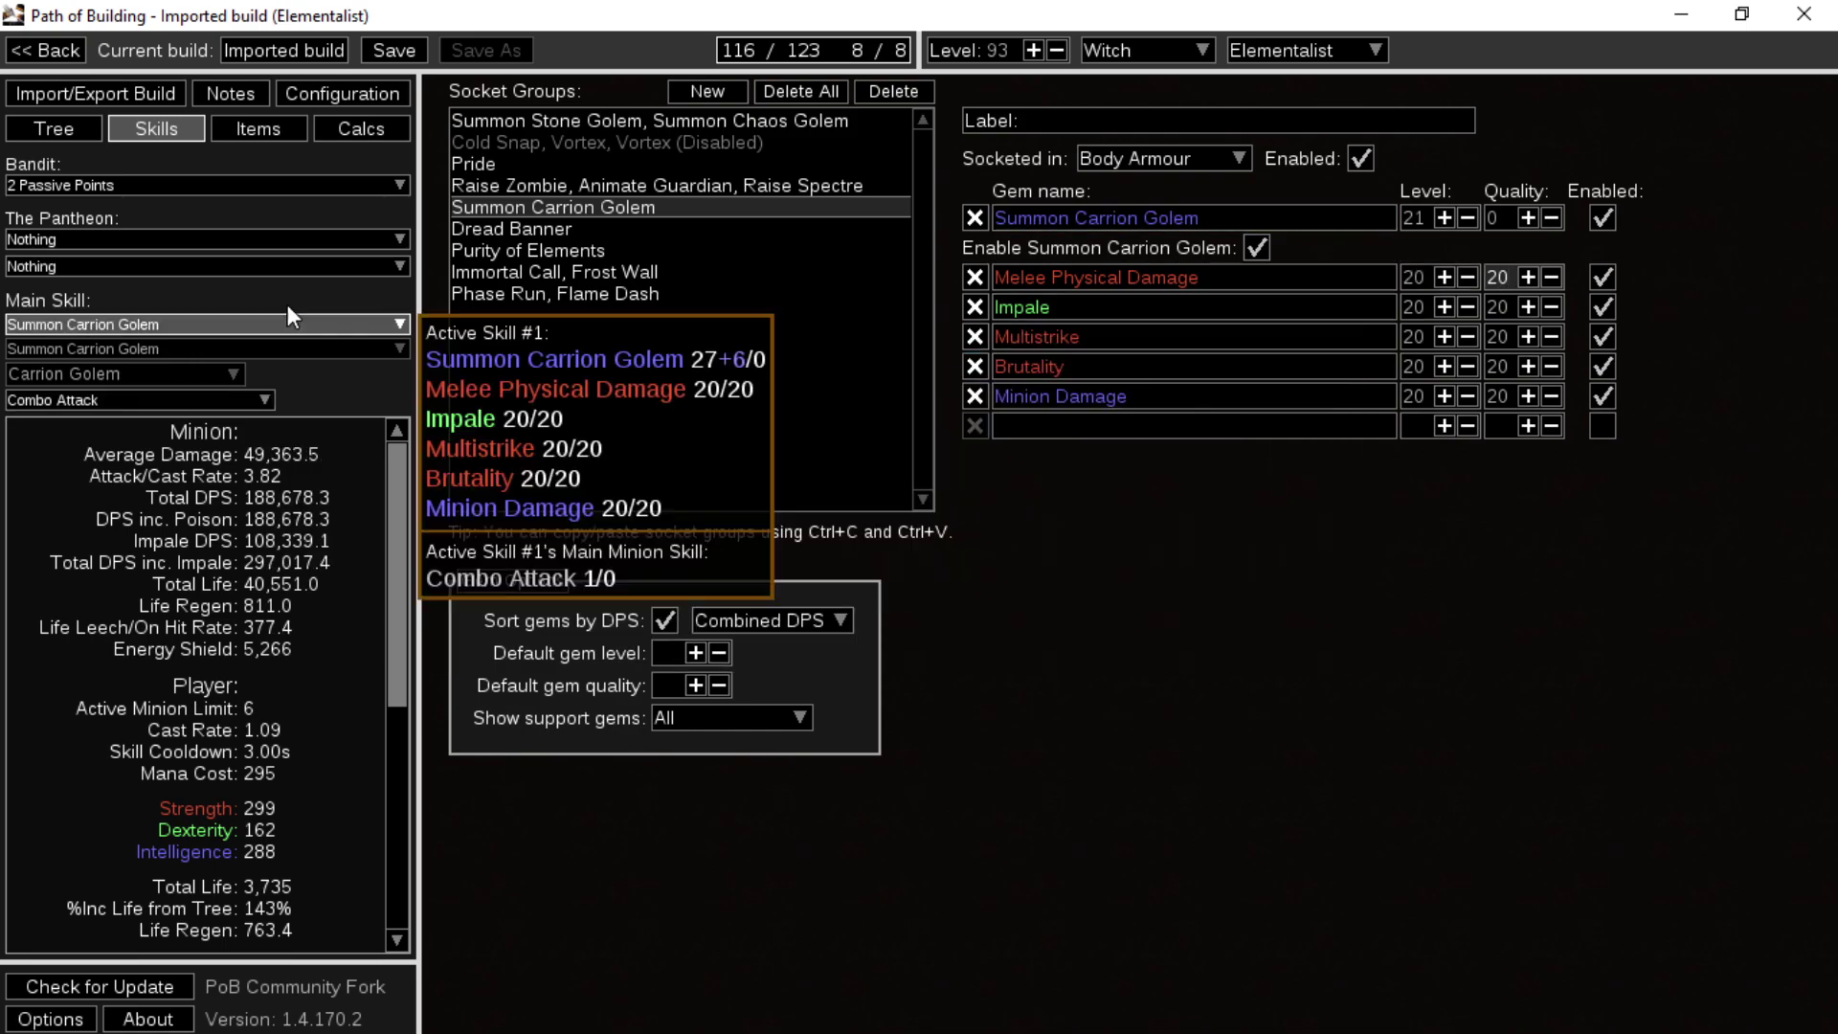
- Set Dread Banner and Generosity to gem level 20
left_click(561, 234)
left_click(1431, 214)
type("7")
key("BackSpace")
type("20")
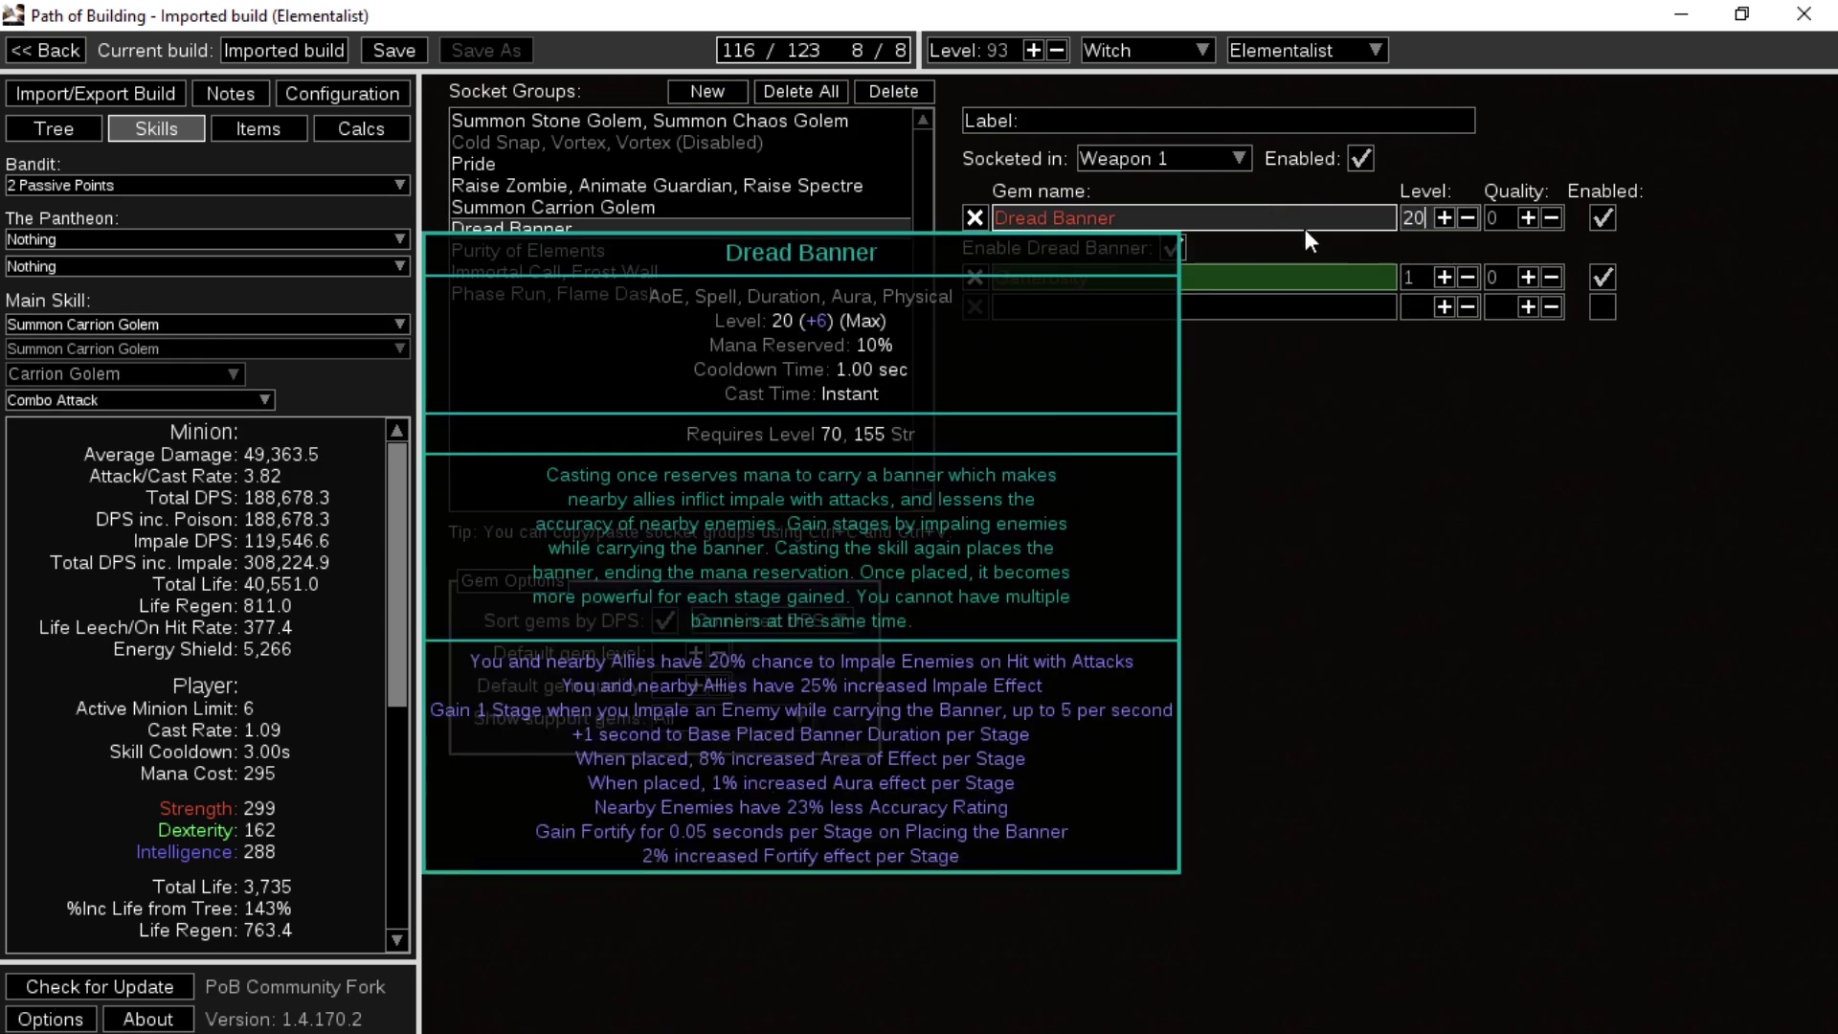
left_click(1409, 276)
type("20")
- Set Generosity and Dread Banner quality to 20
left_click(1490, 281)
key("BackSpace")
type("20")
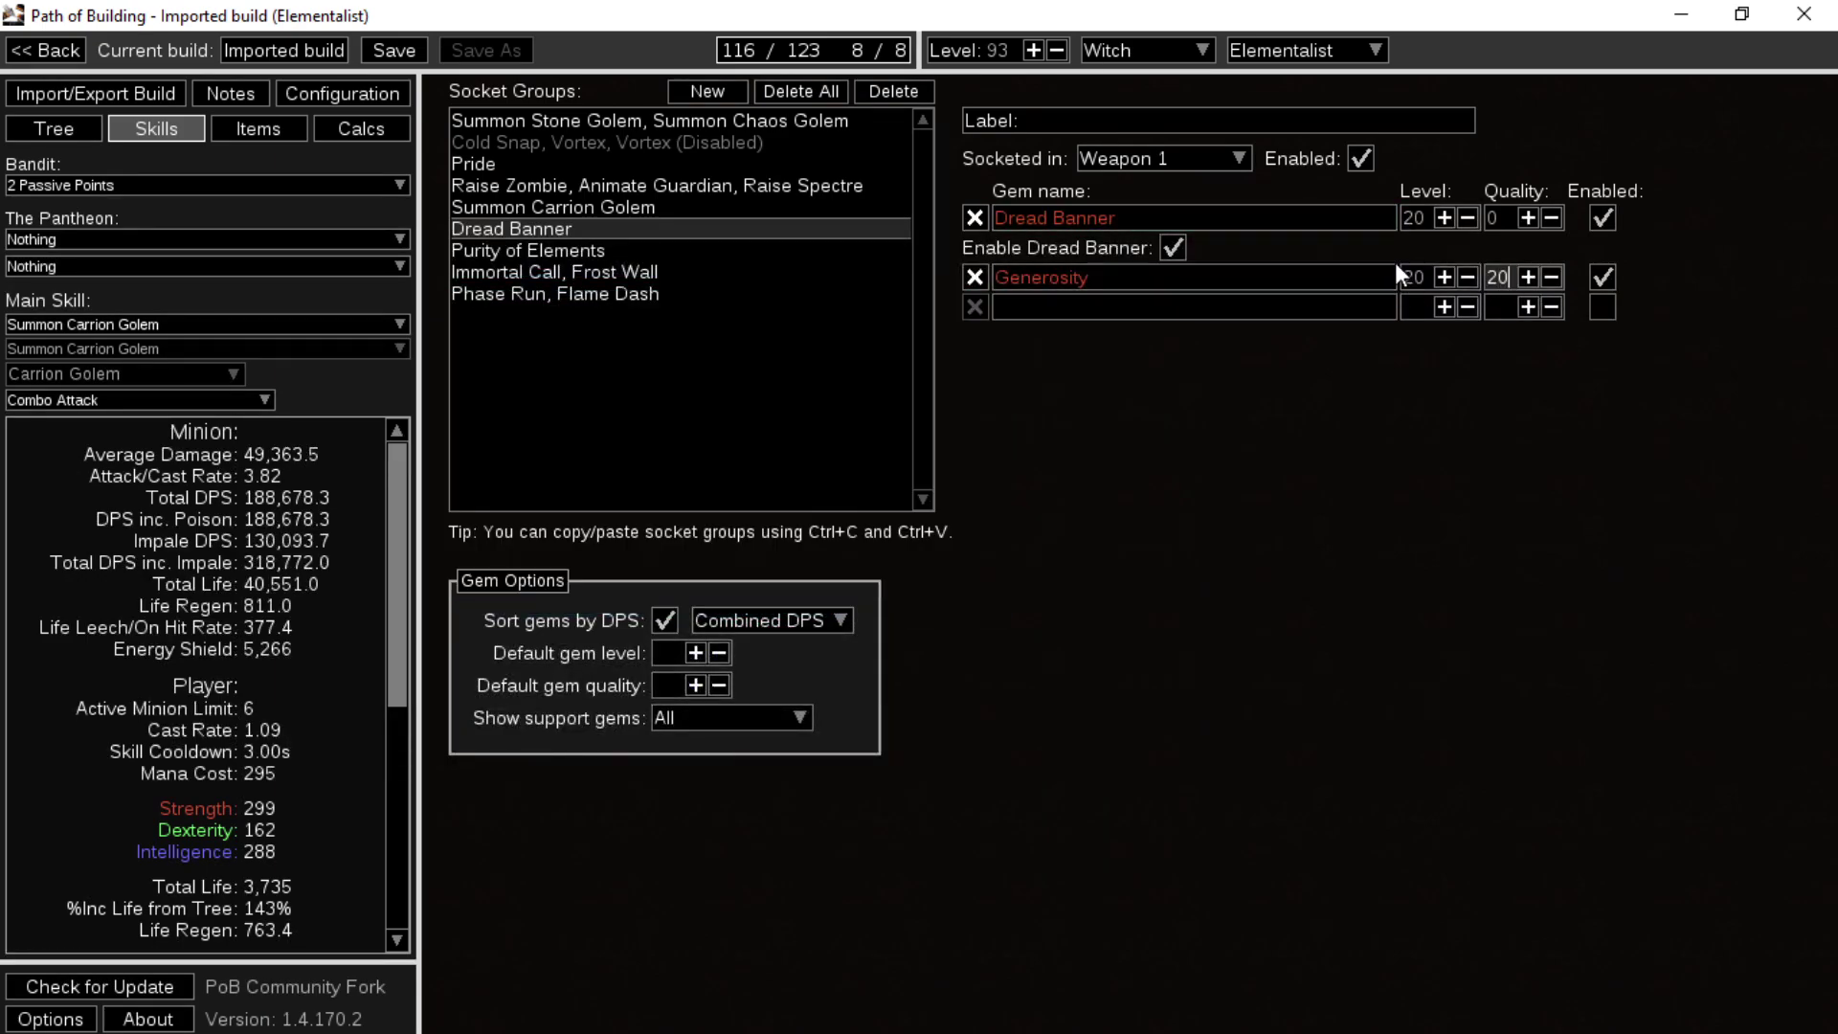
left_click(1494, 218)
key("BackSpace")
type("20")
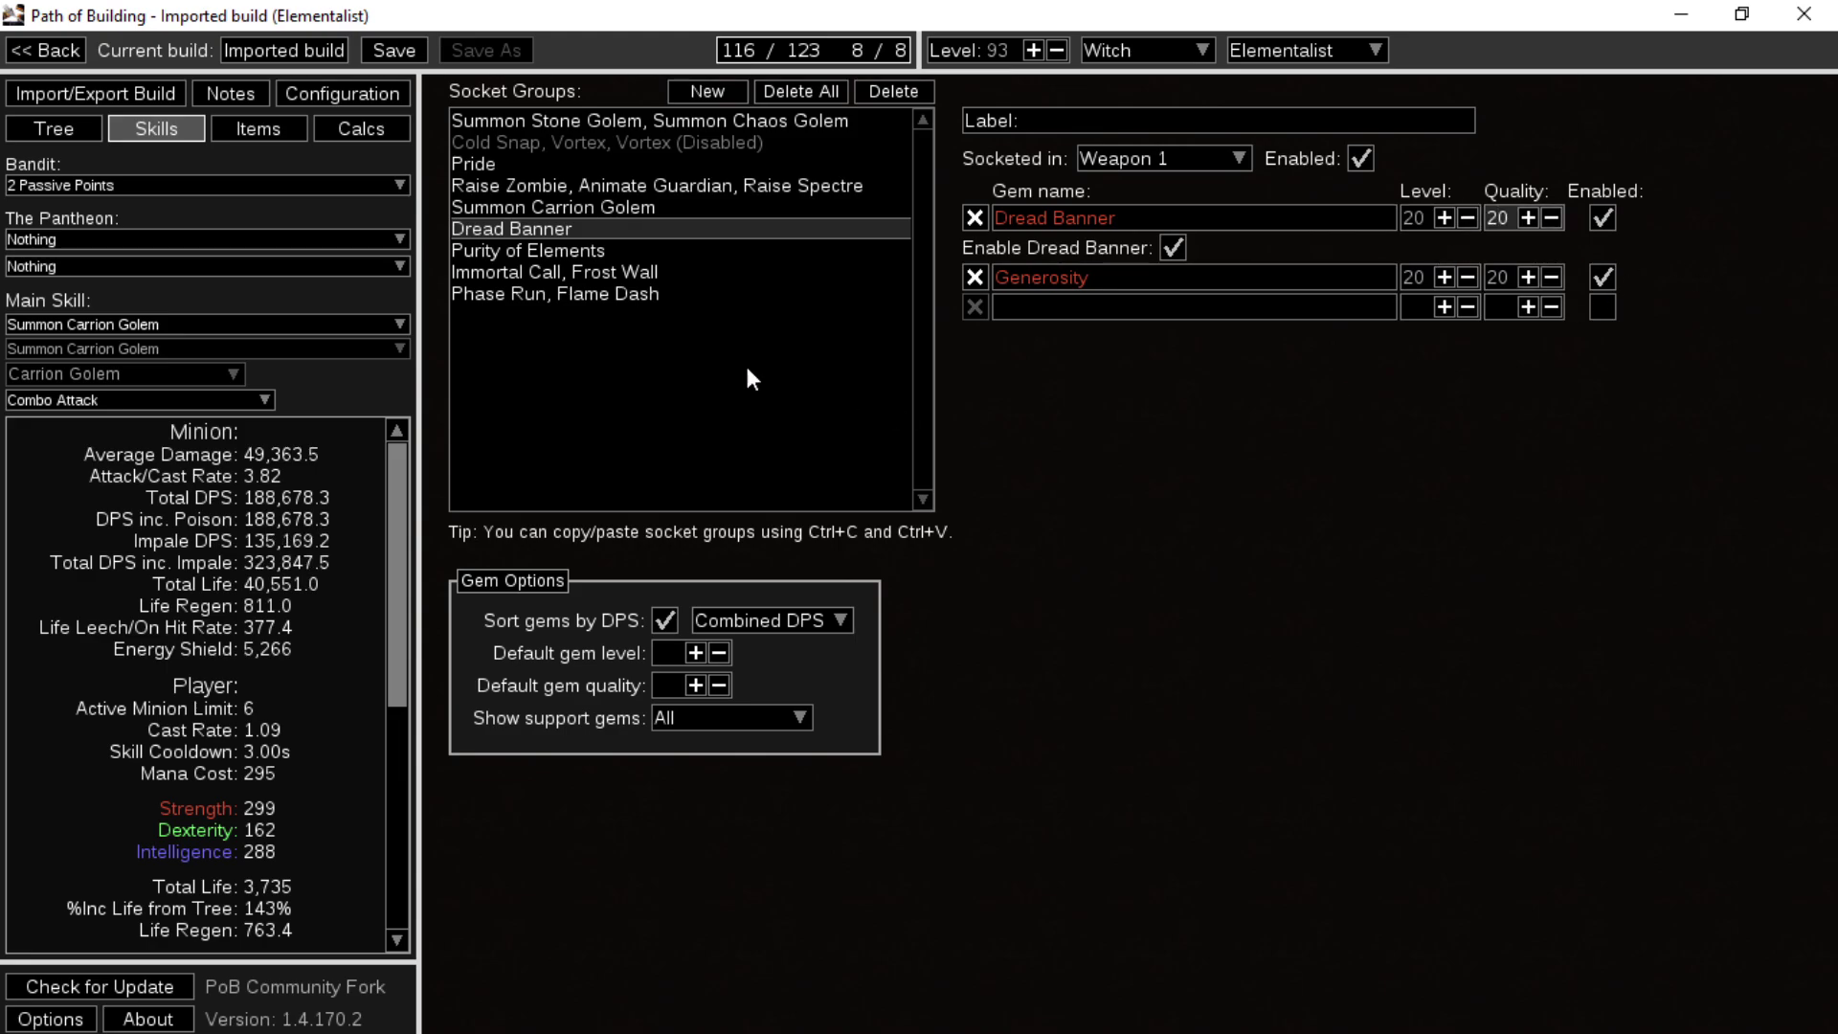
left_click(686, 333)
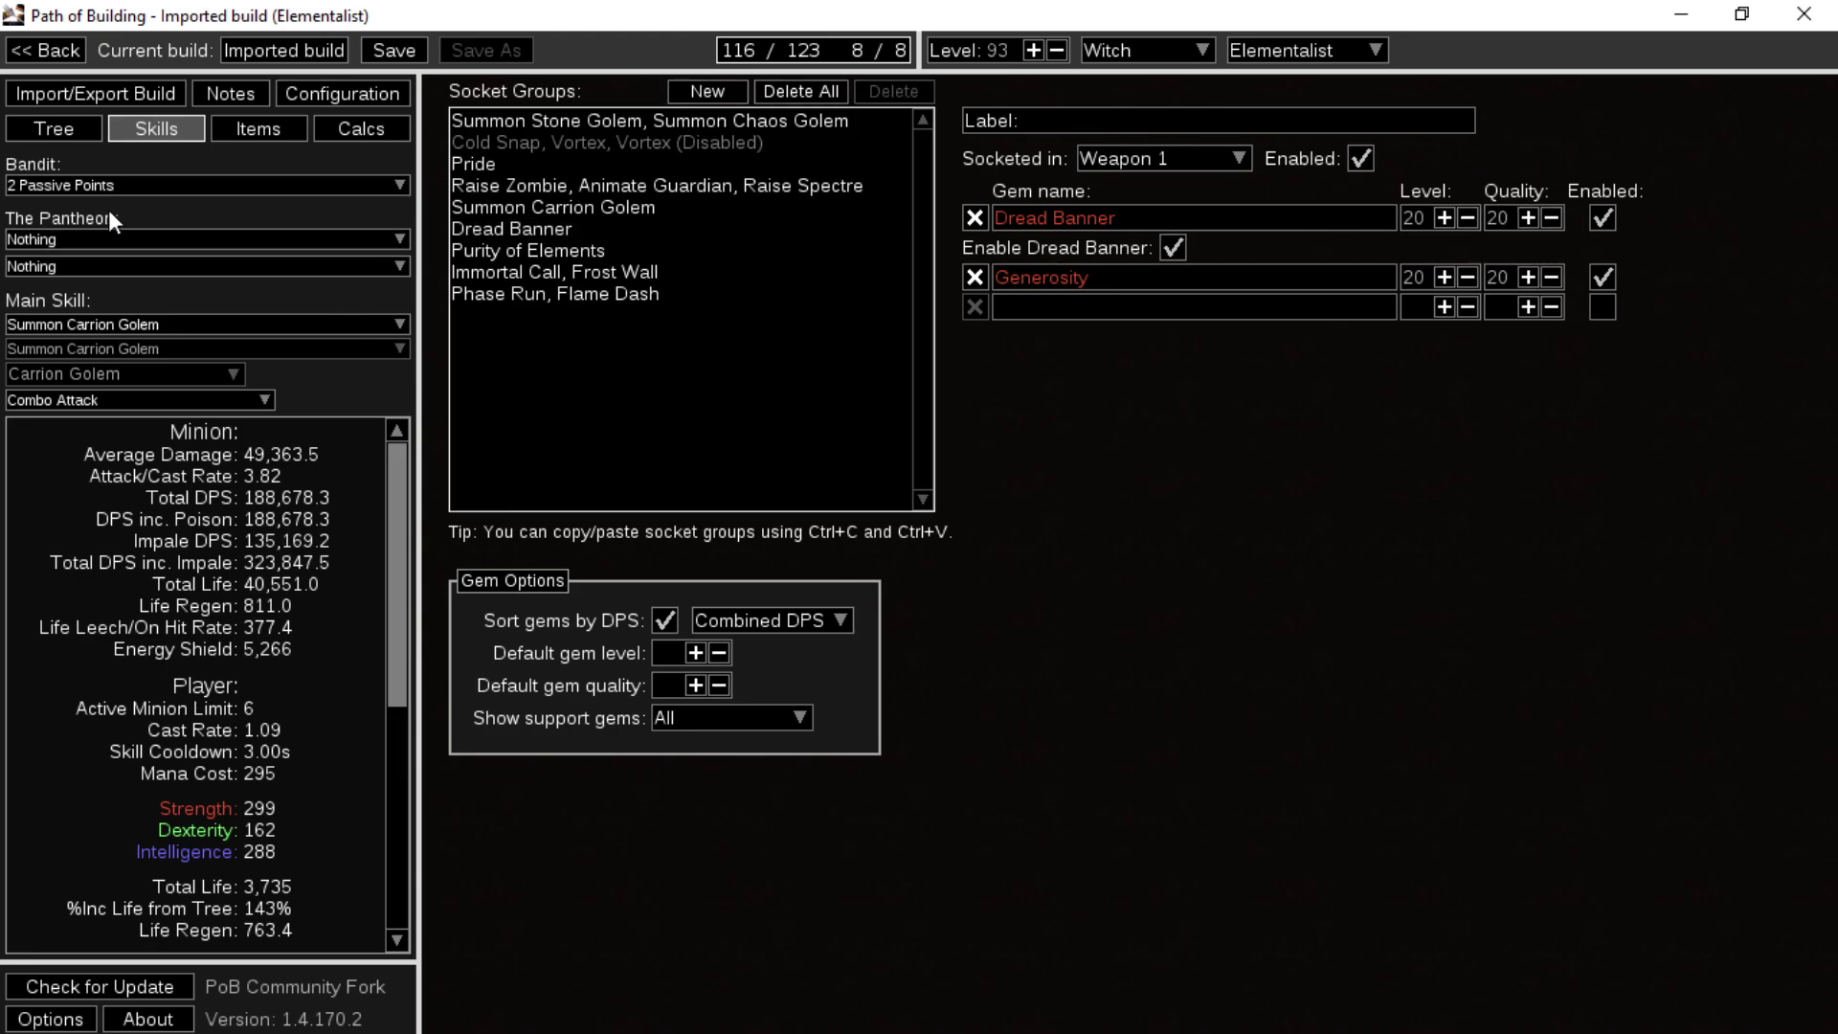
- Zoom and pan the passive tree around the Witch start, reviewing the 116 allocated points
left_click(42, 127)
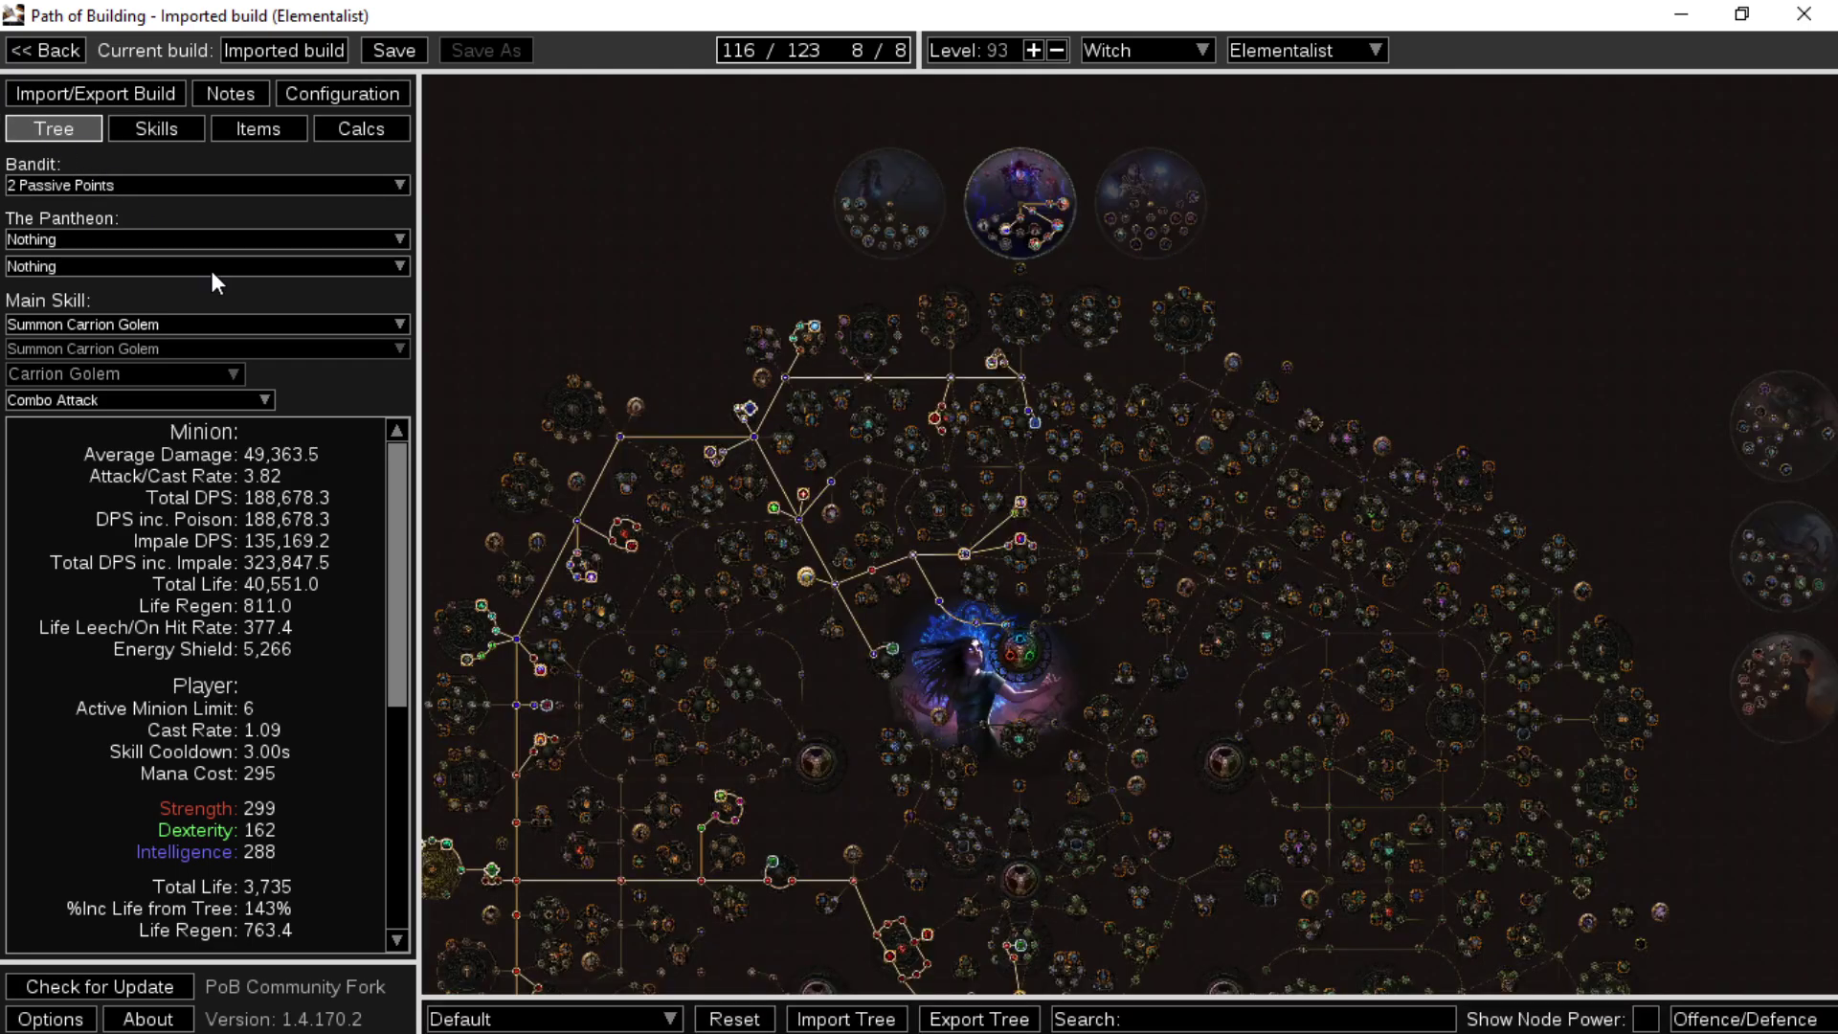
scroll(980, 551, "up", 3)
scroll(1116, 555, "up", 1)
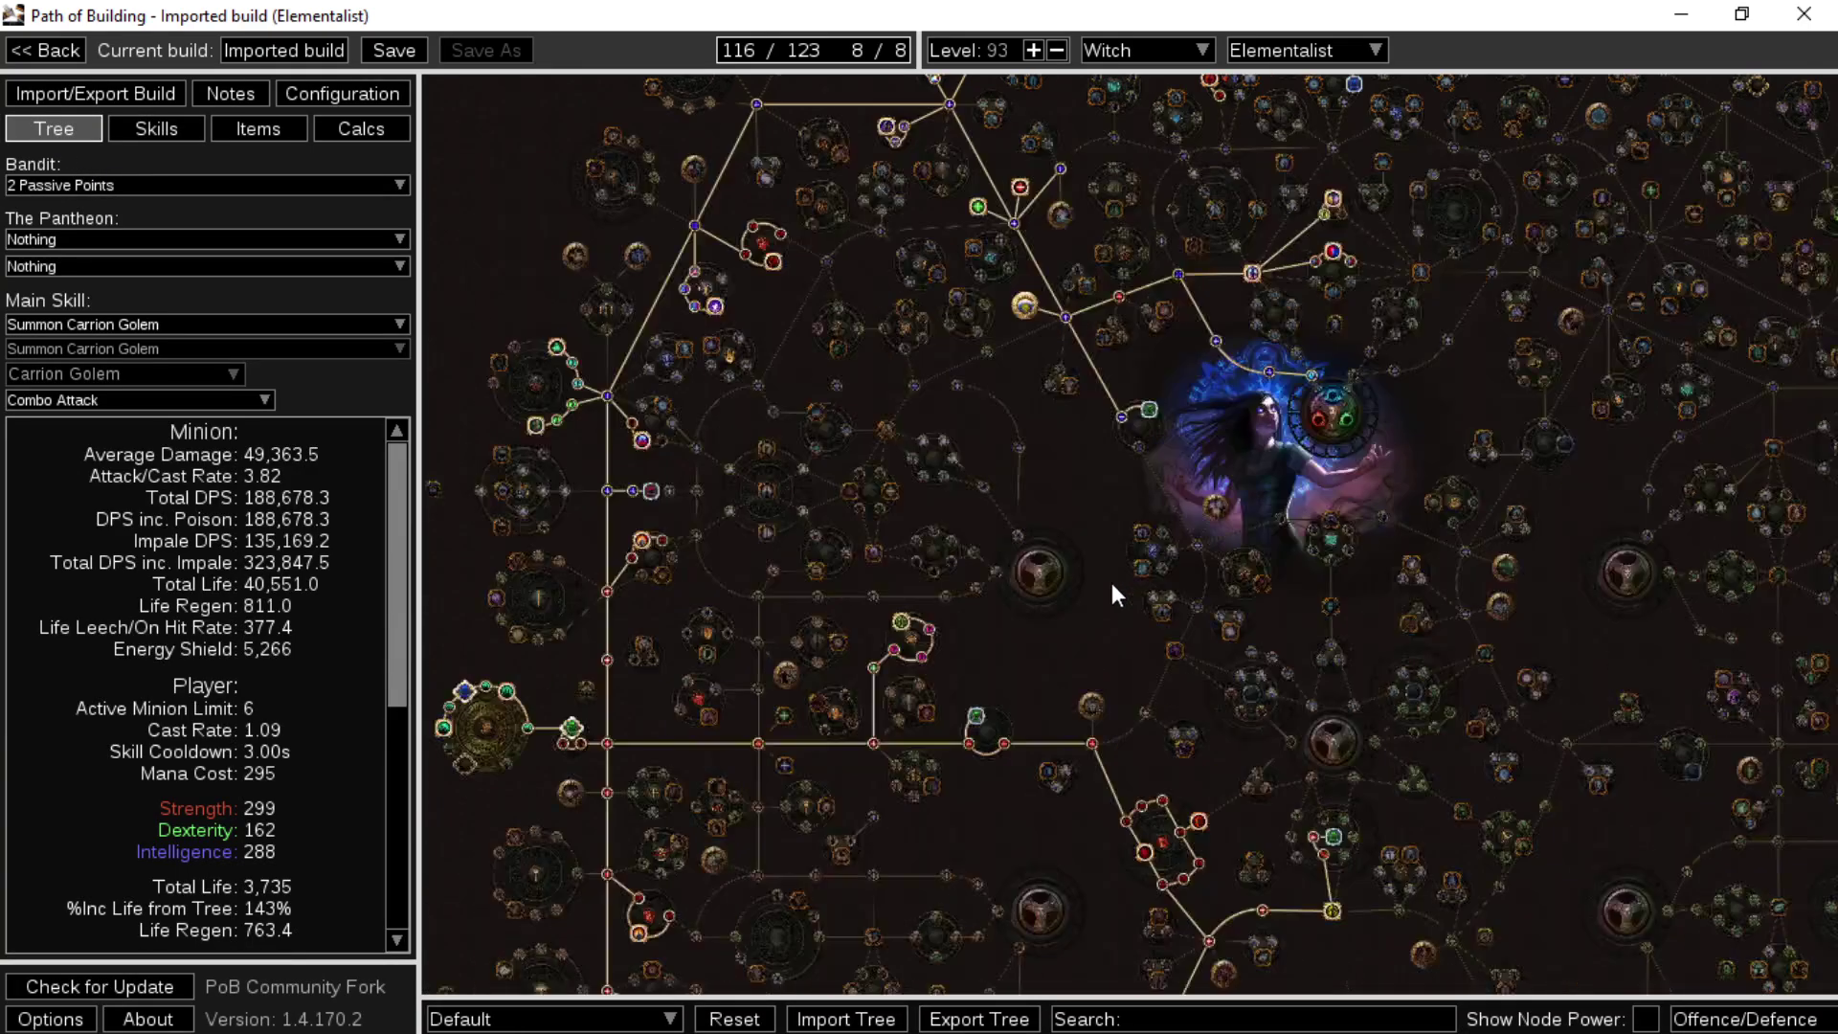
left_click_drag(1098, 506, 1091, 743)
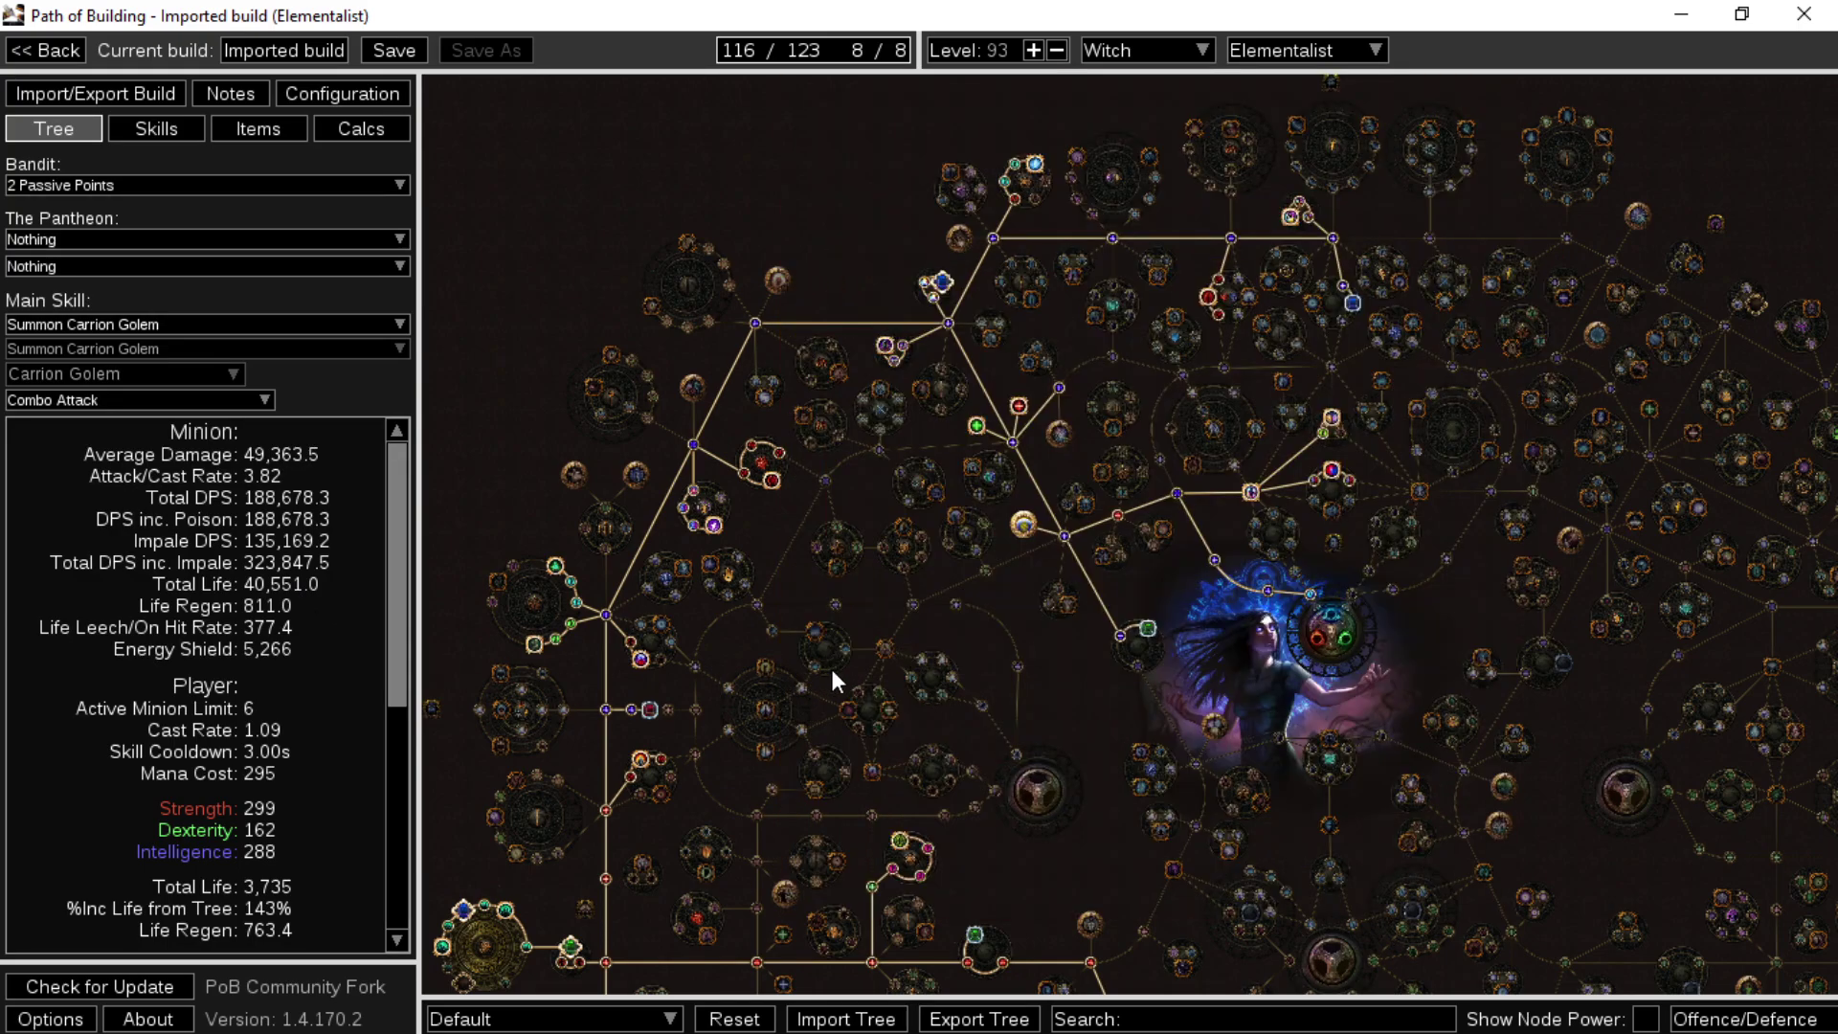
scroll(128, 674, "down", 5)
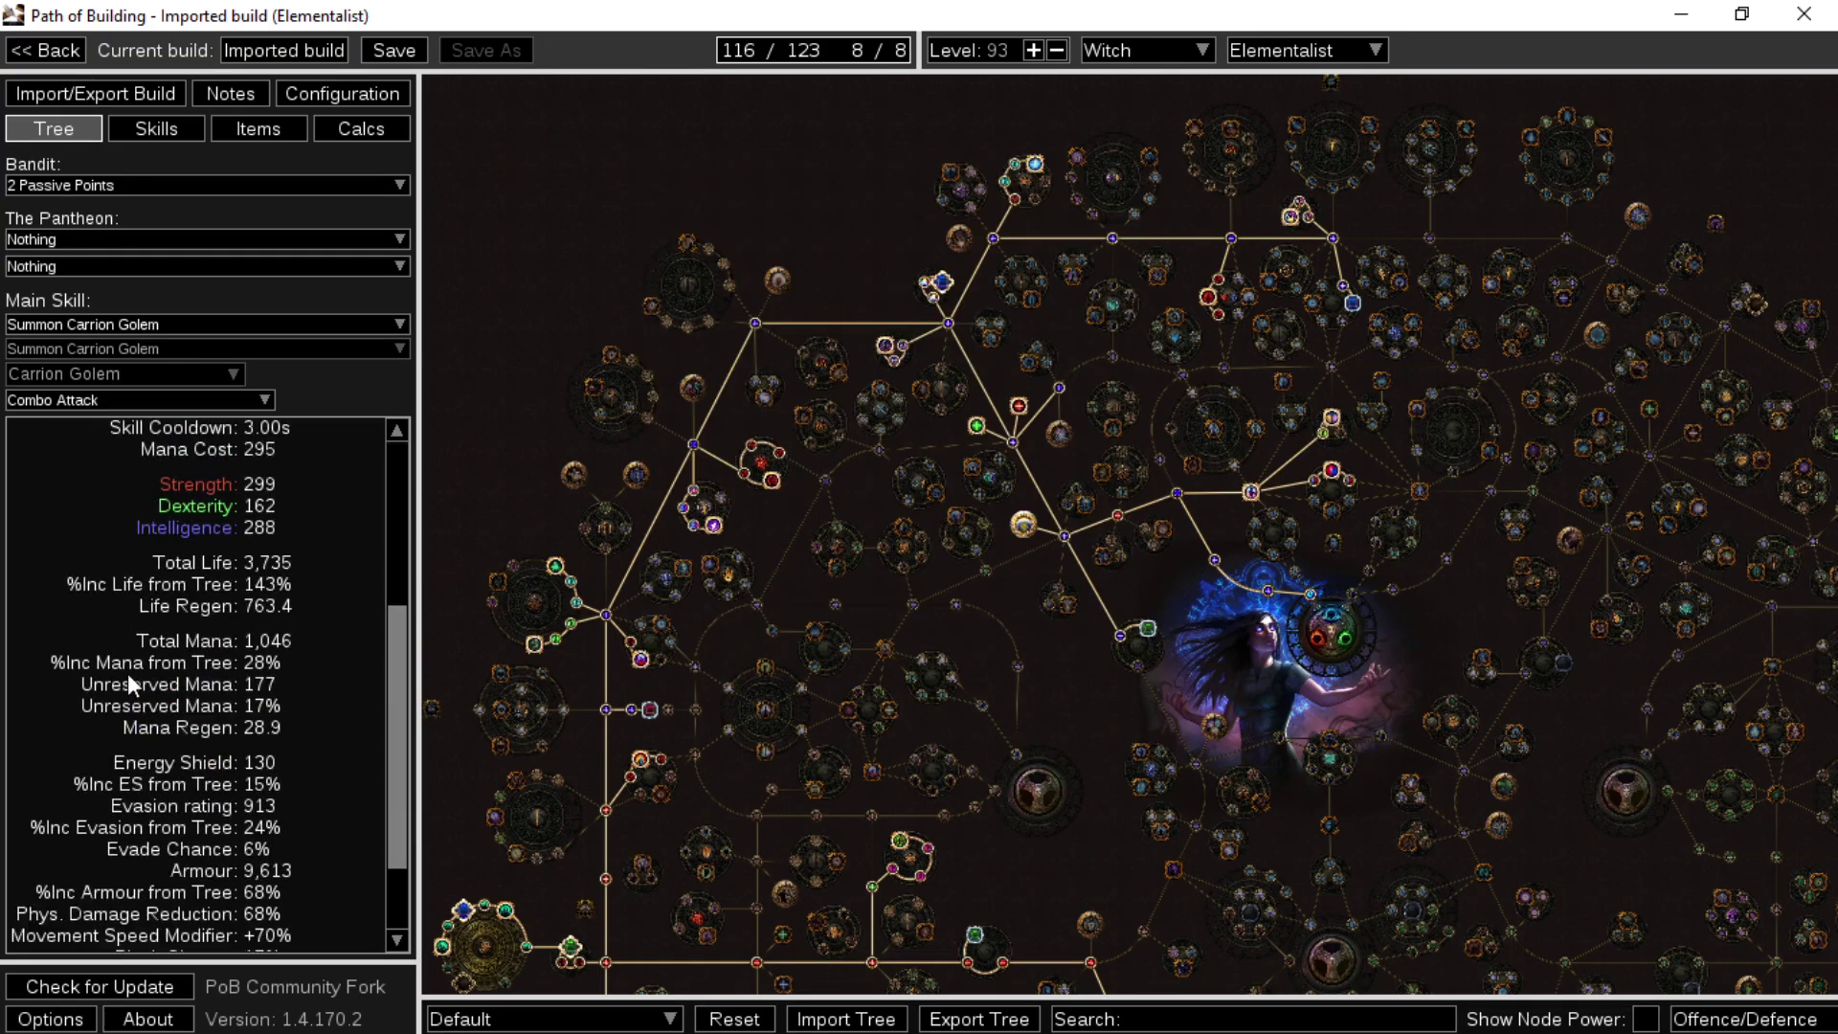
scroll(129, 674, "down", 2)
left_click_drag(846, 663, 889, 352)
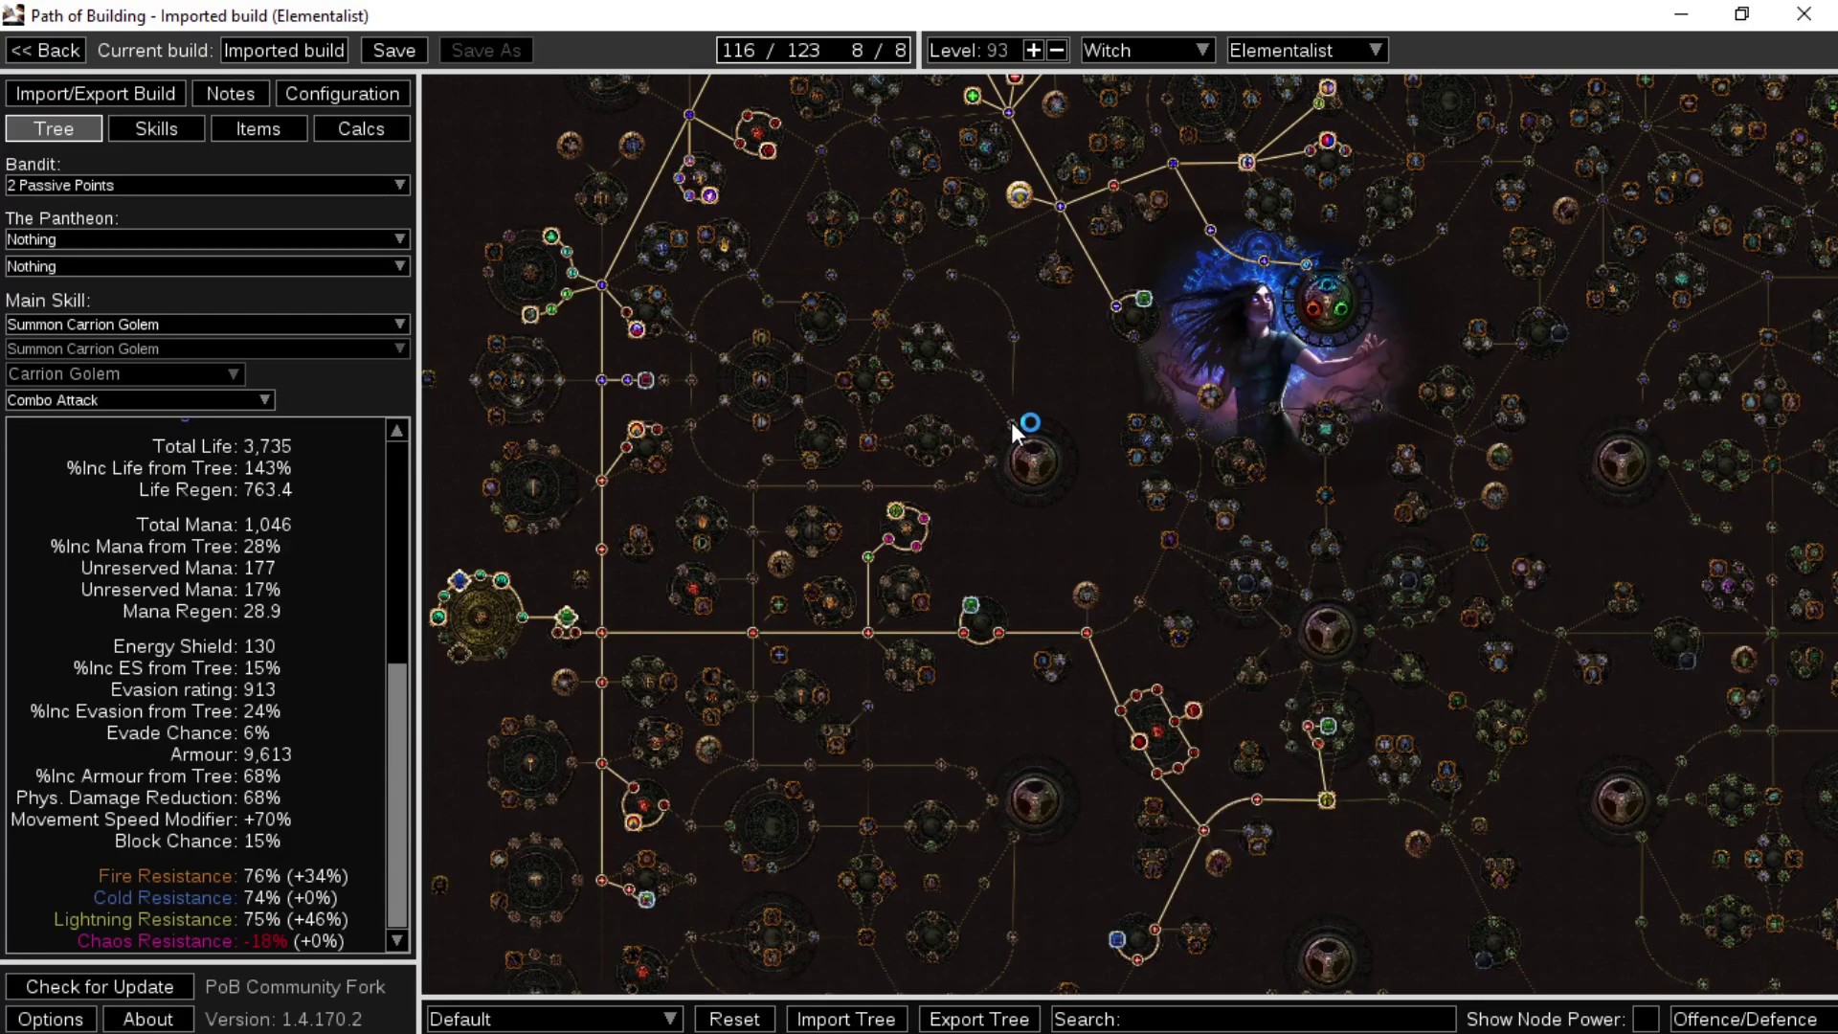
left_click_drag(1040, 398, 1001, 693)
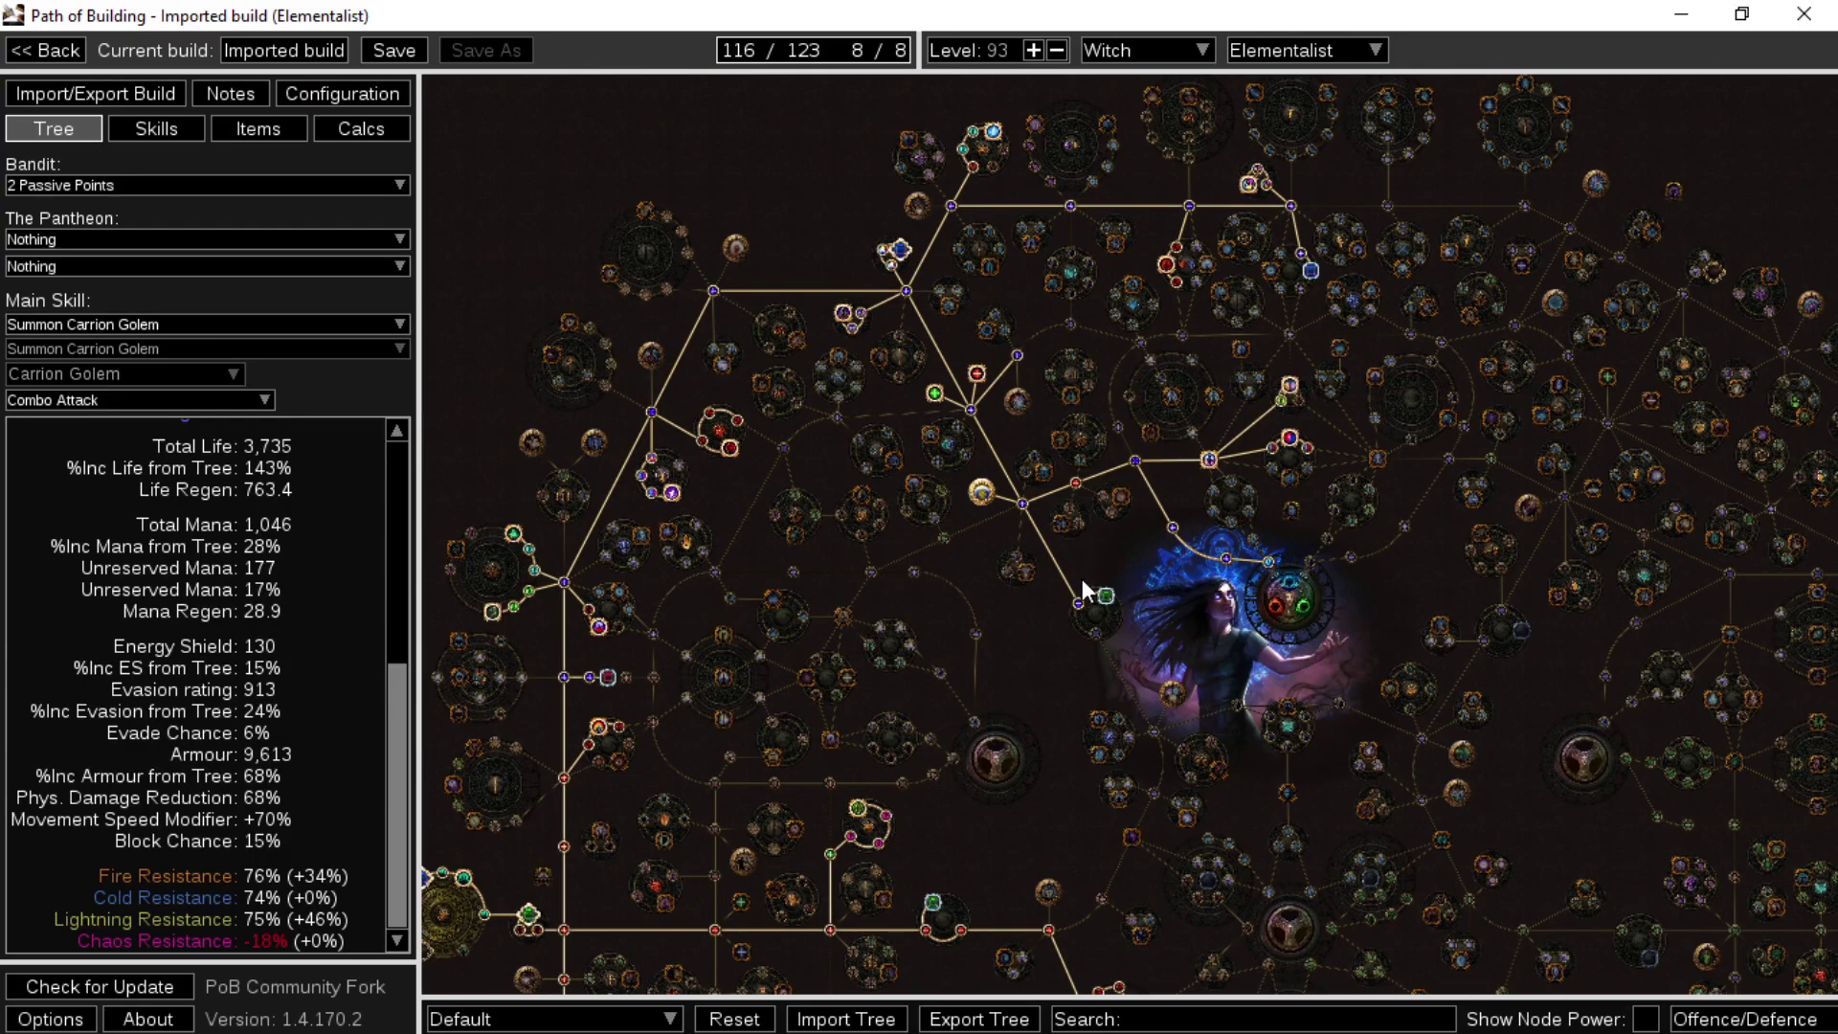
mouse_move(980, 491)
scroll(241, 710, "up", 3)
scroll(241, 711, "up", 3)
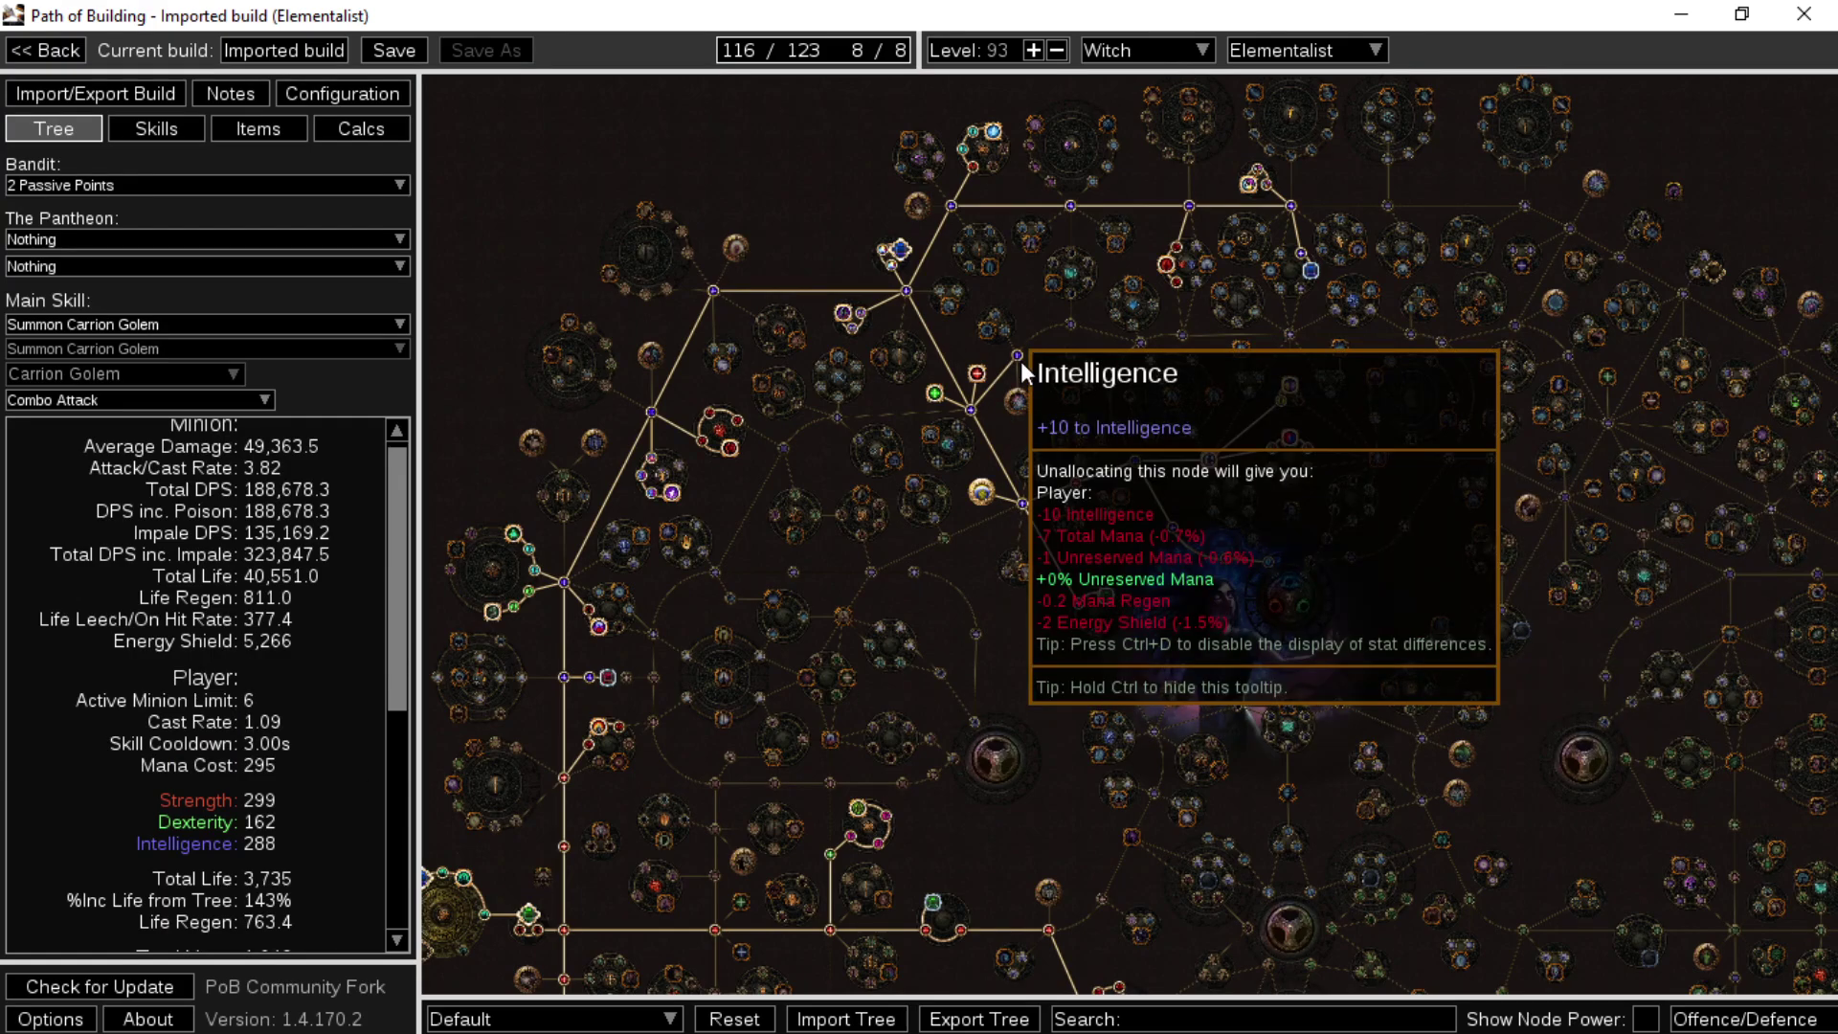
- Unallocate Intelligence, Might, Mind Over Matter and Path of the Warrior, and take the Medium Jewel Socket
left_click(1021, 360)
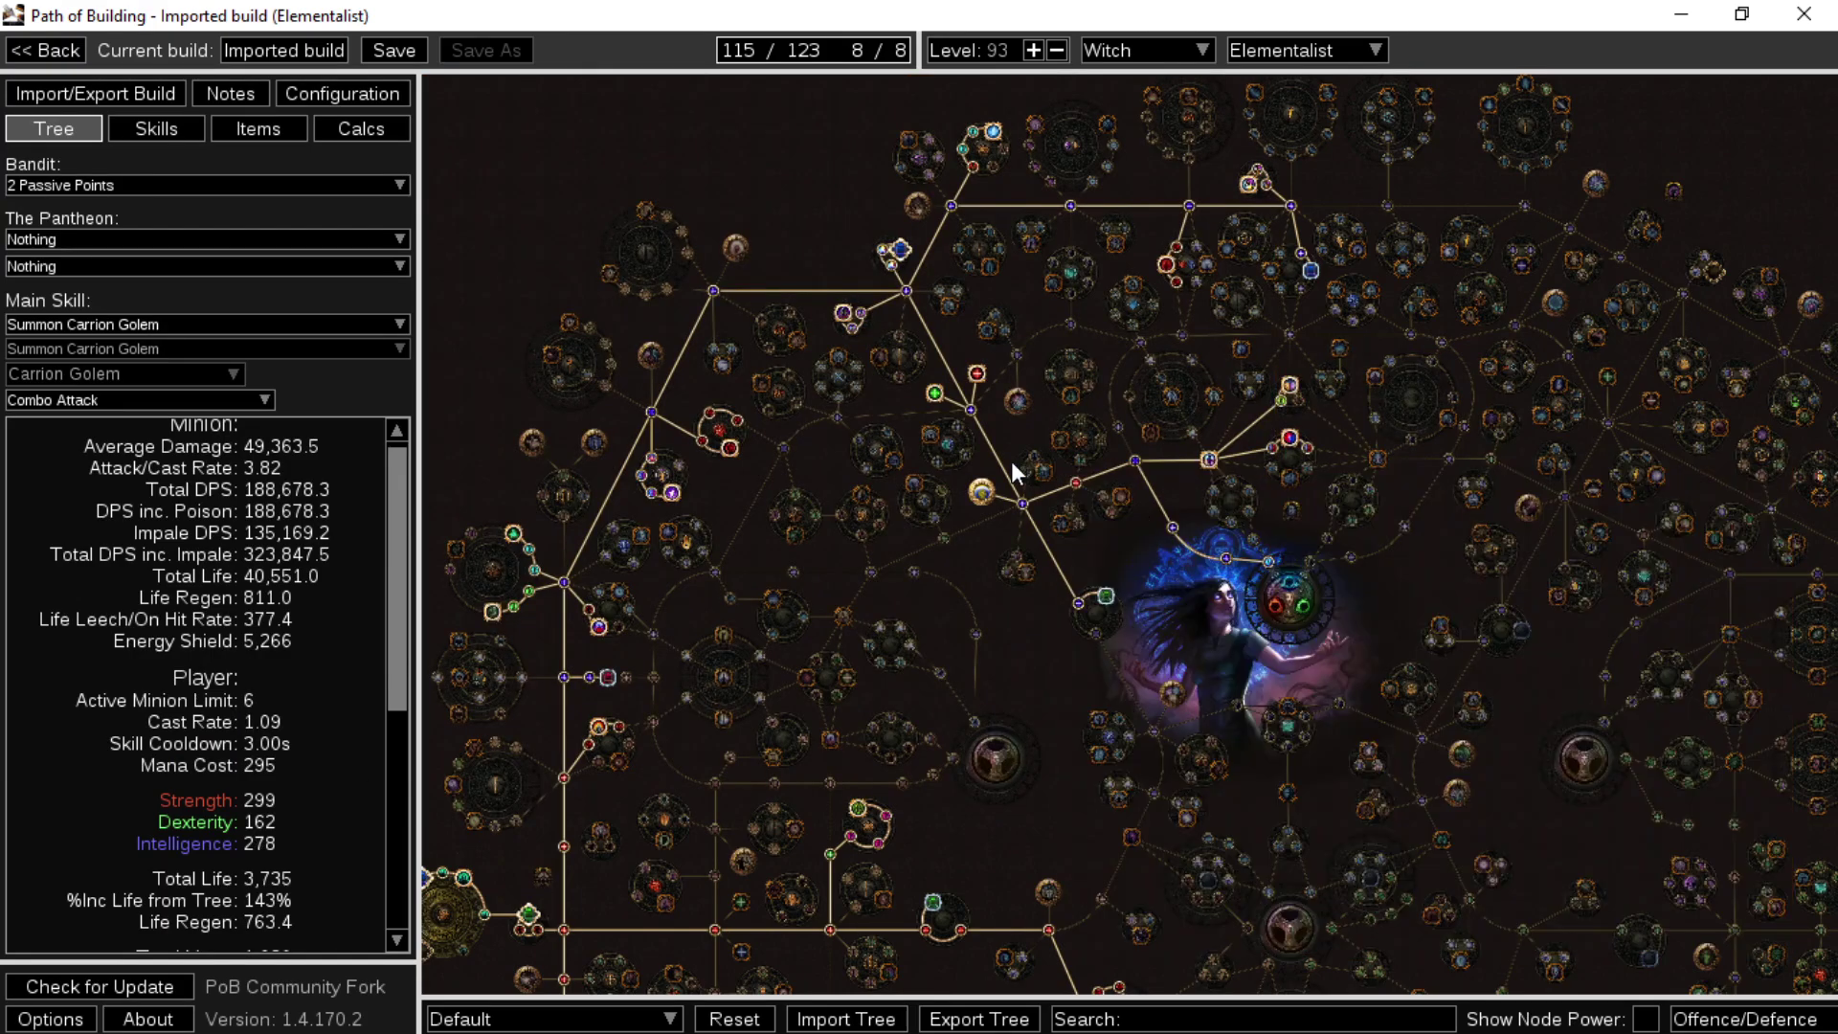
left_click(976, 373)
left_click(982, 491)
left_click_drag(1004, 733, 1041, 368)
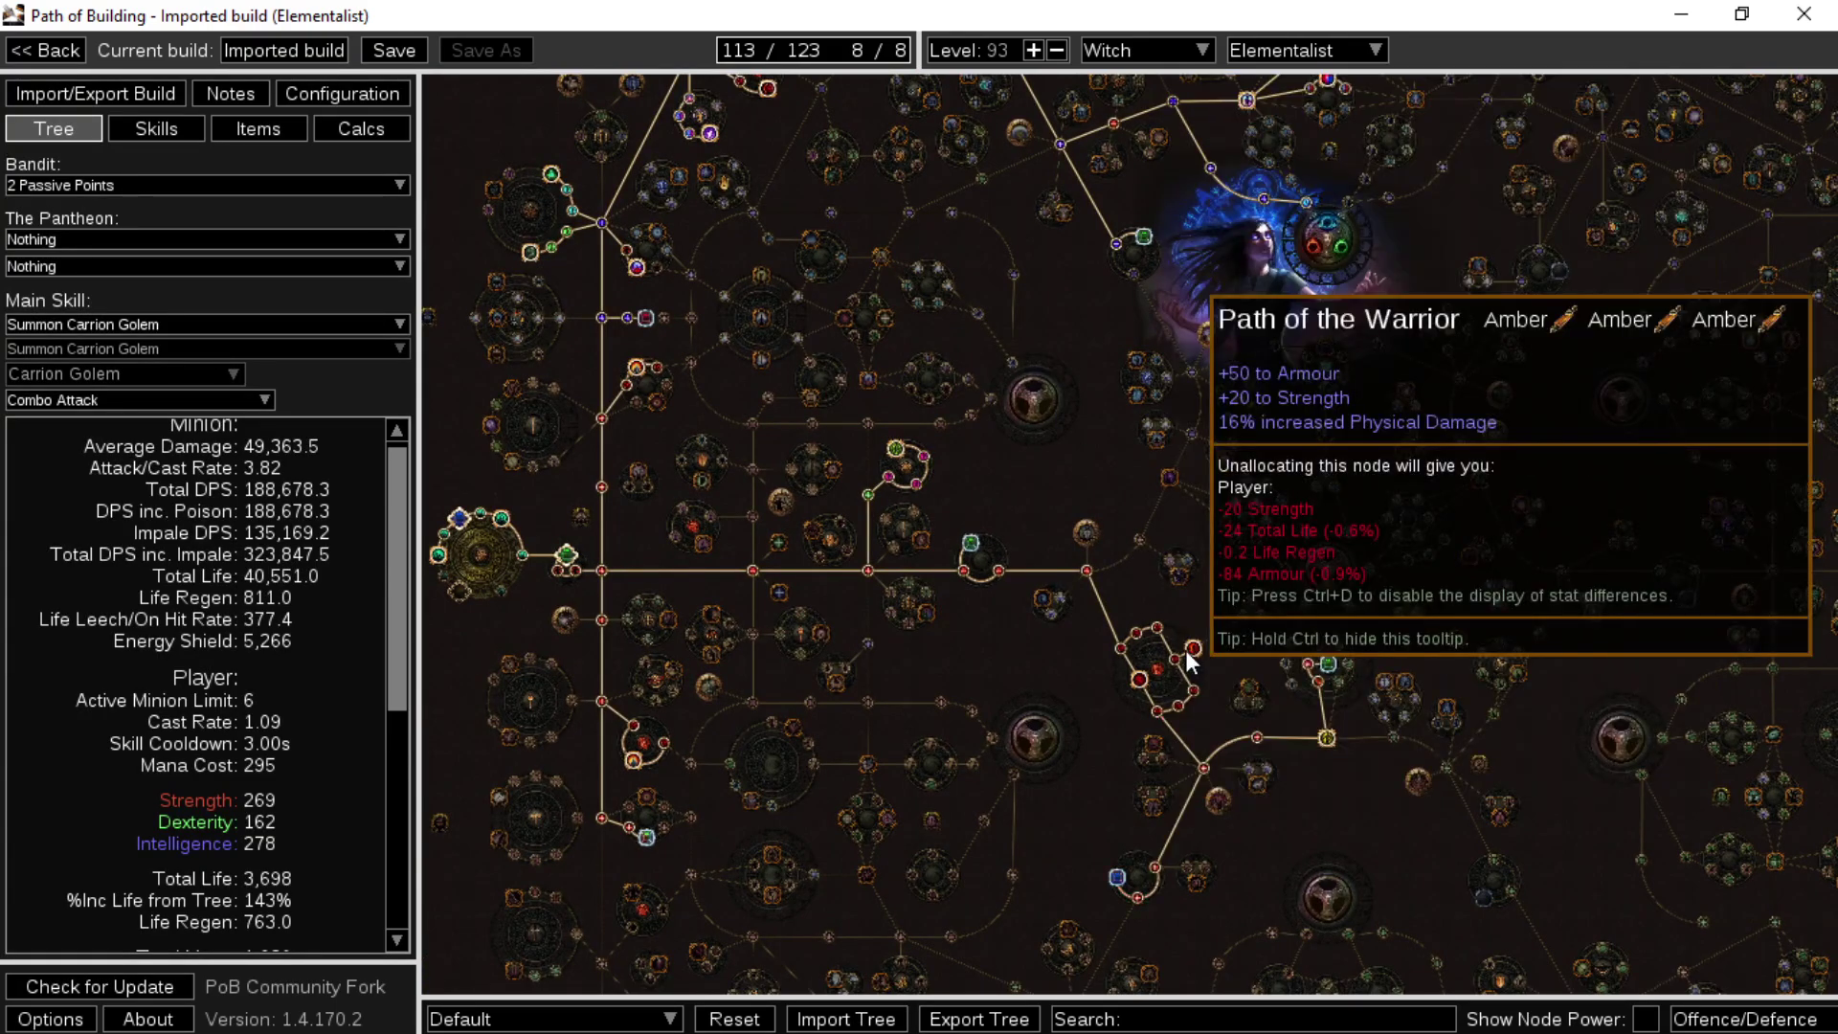
left_click(1188, 653)
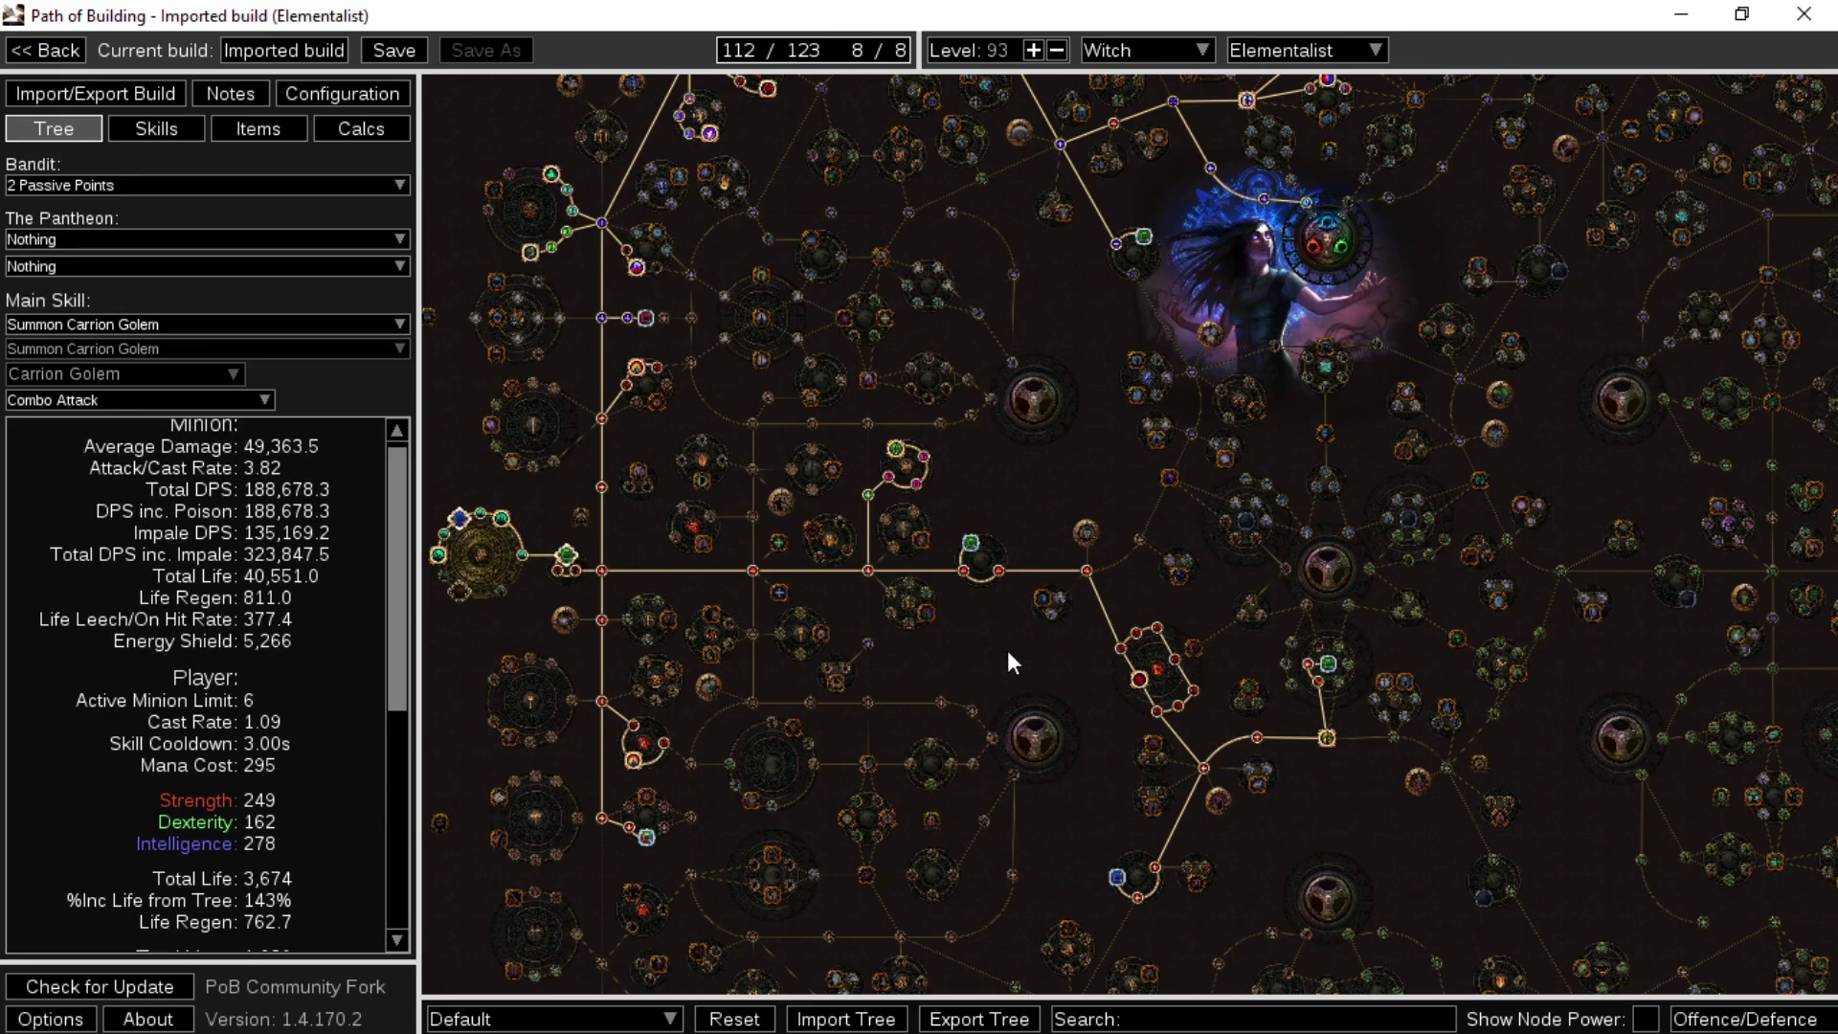
left_click(452, 594)
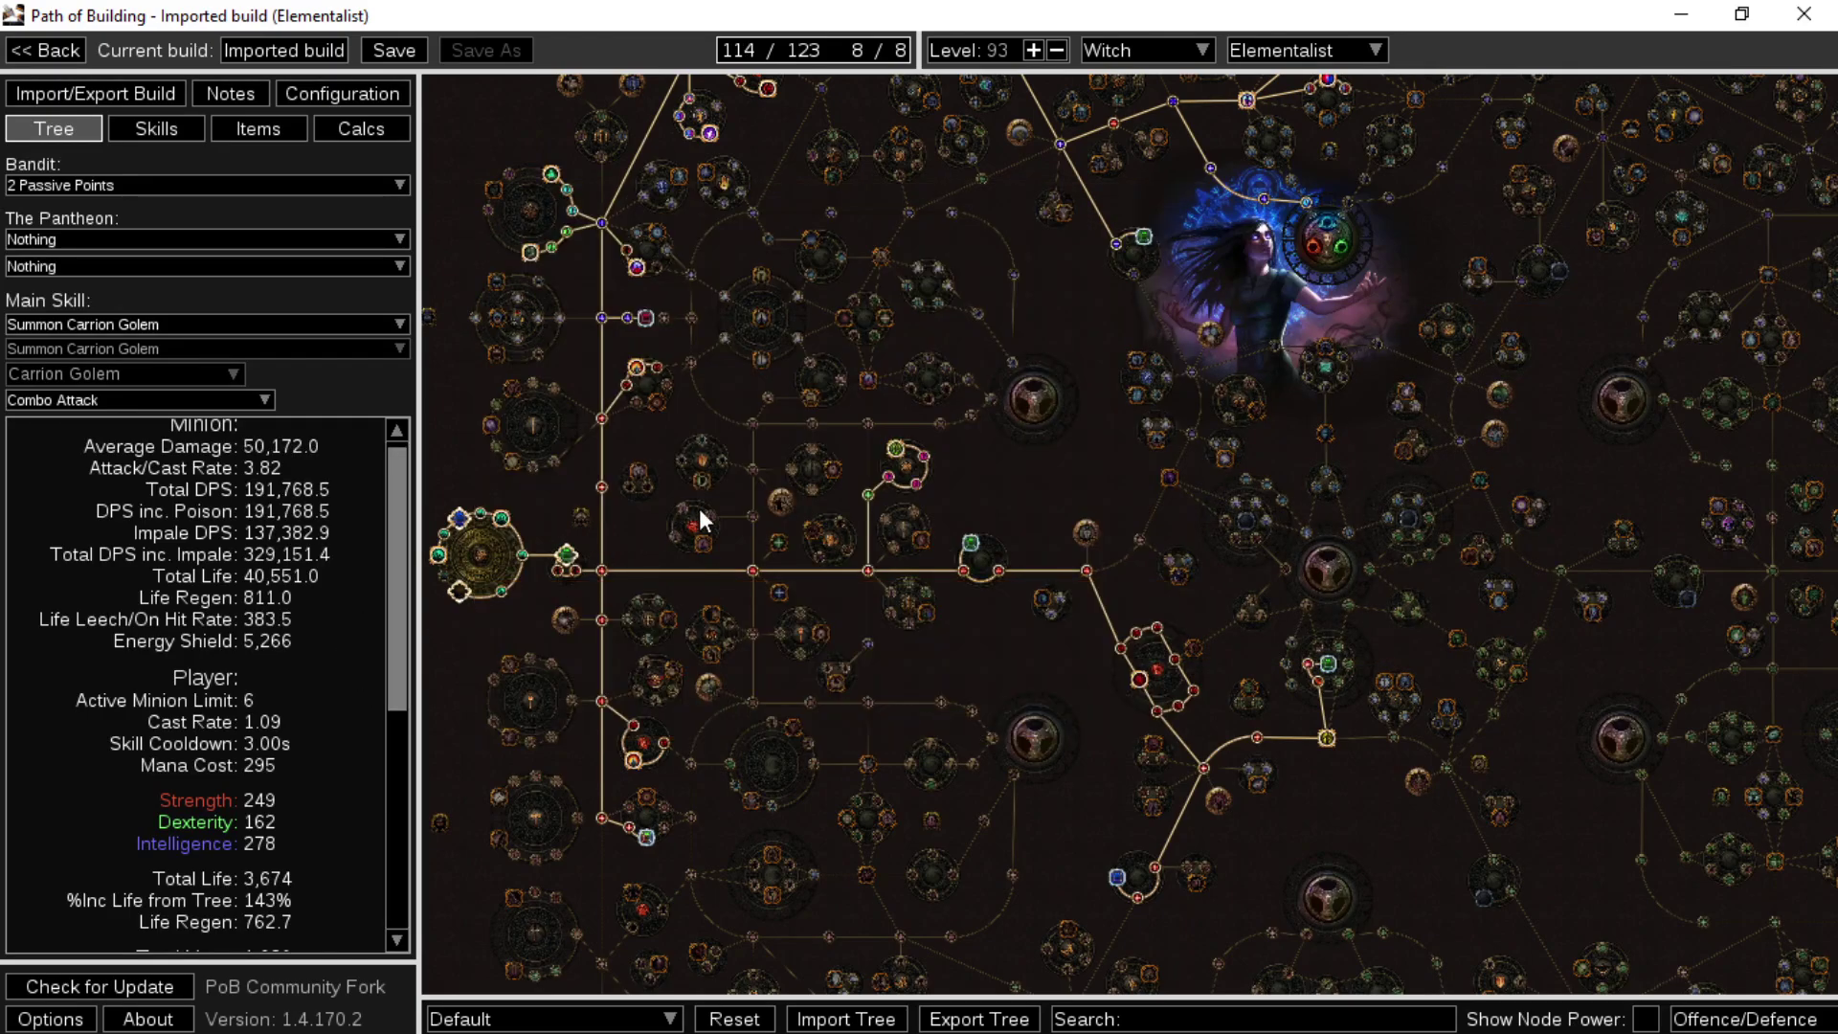
left_click_drag(904, 377, 950, 763)
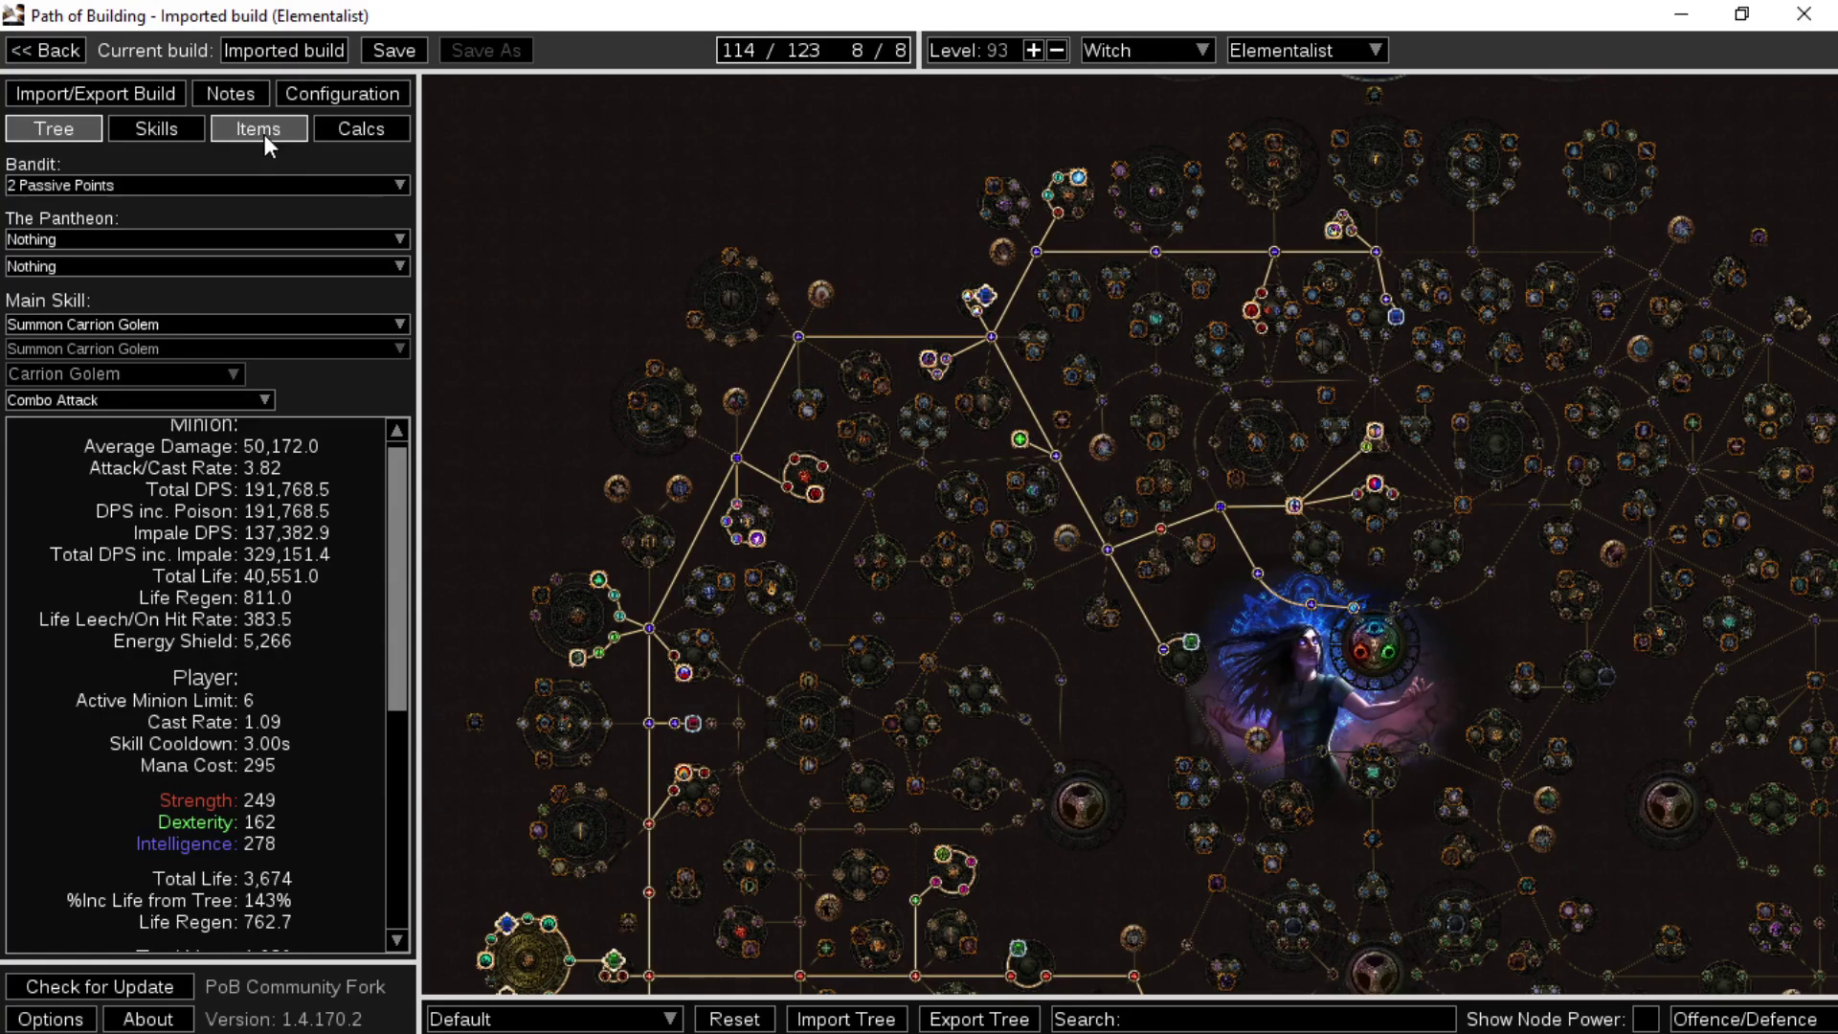
- Equip a Primordial Eminence, Viridian Jewel in socket #9 on the Items page
left_click(264, 134)
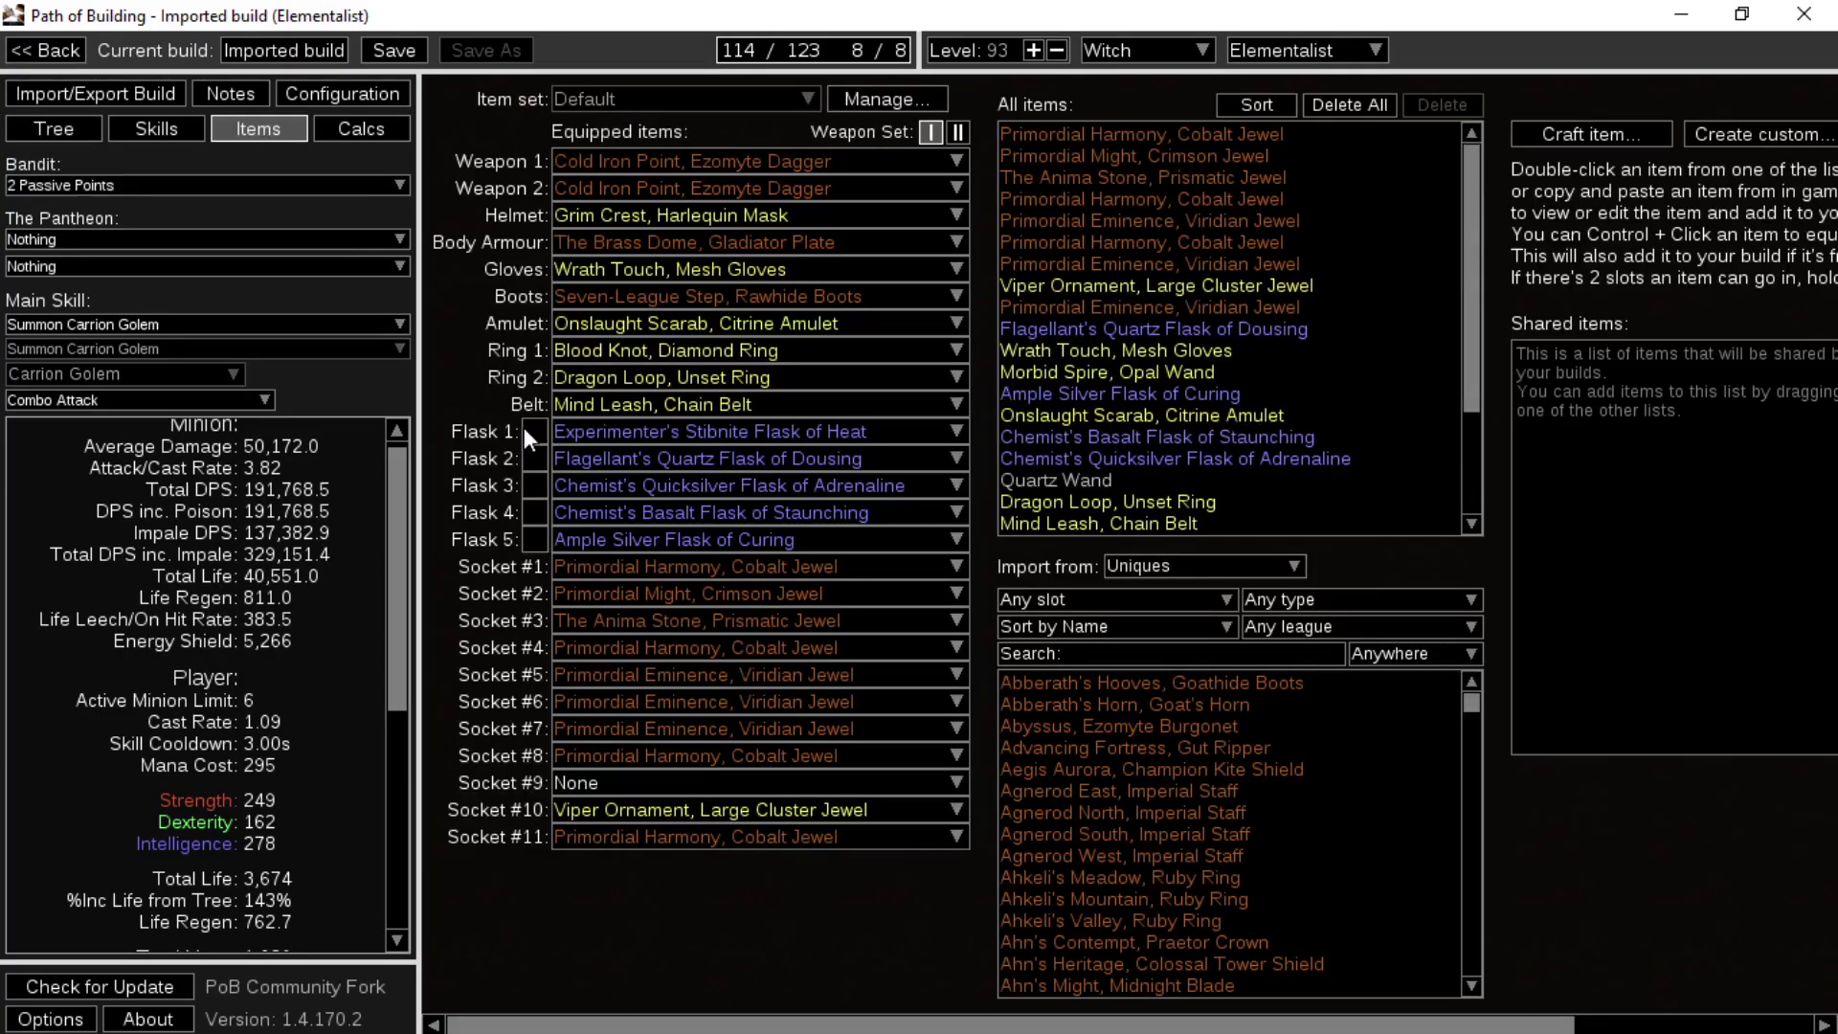
left_click(634, 761)
left_click(634, 759)
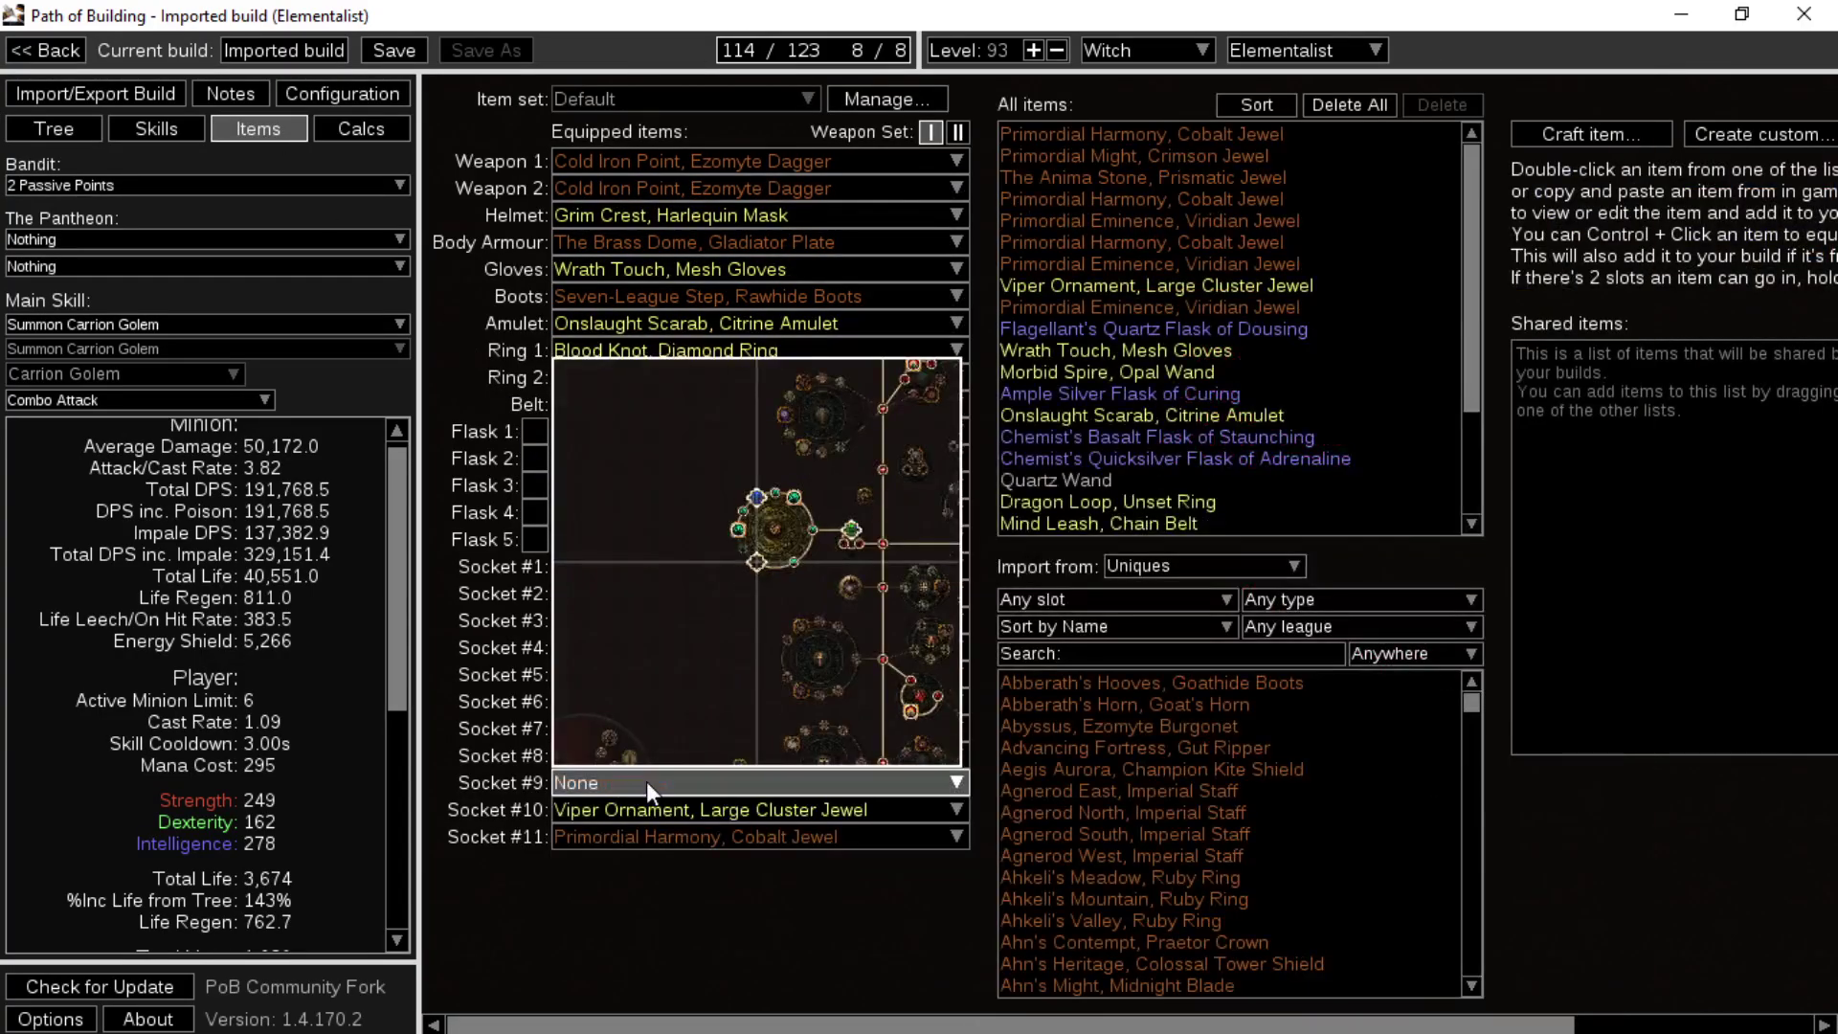
left_click(646, 782)
left_click(685, 982)
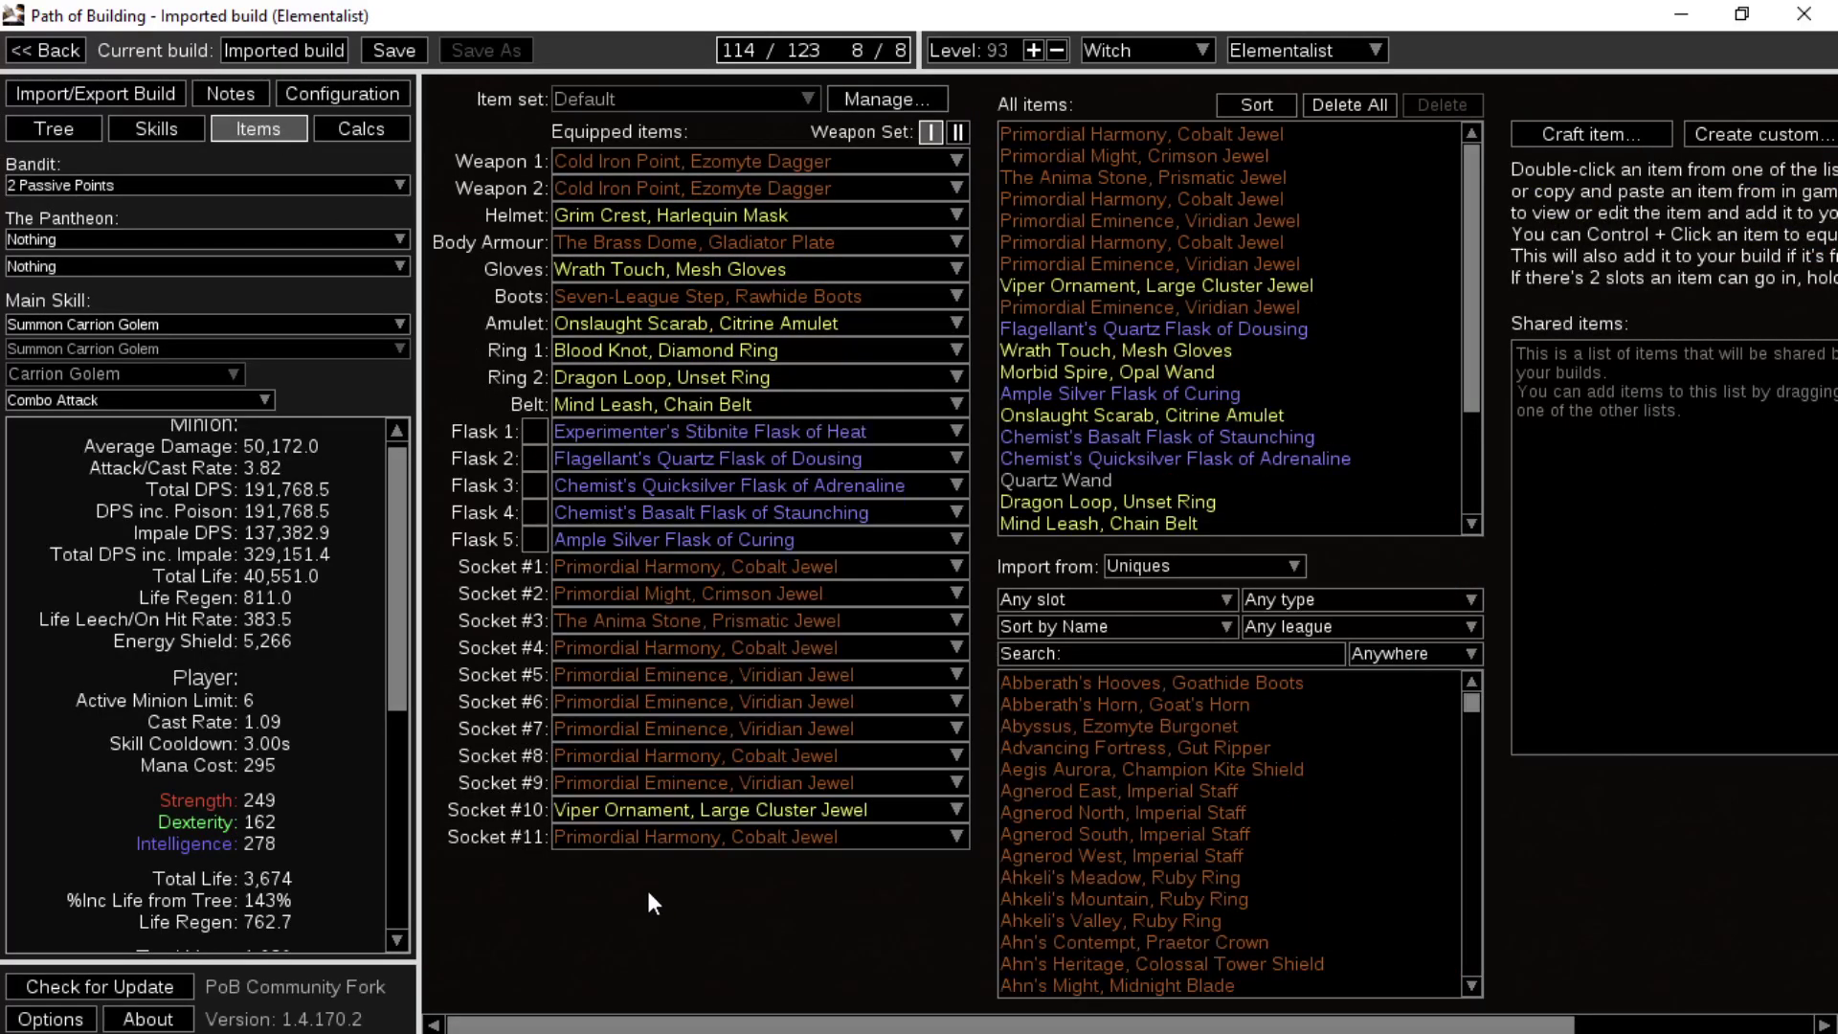
- Pan across the passive tree around the Witch start, then return to the Items list
left_click(66, 139)
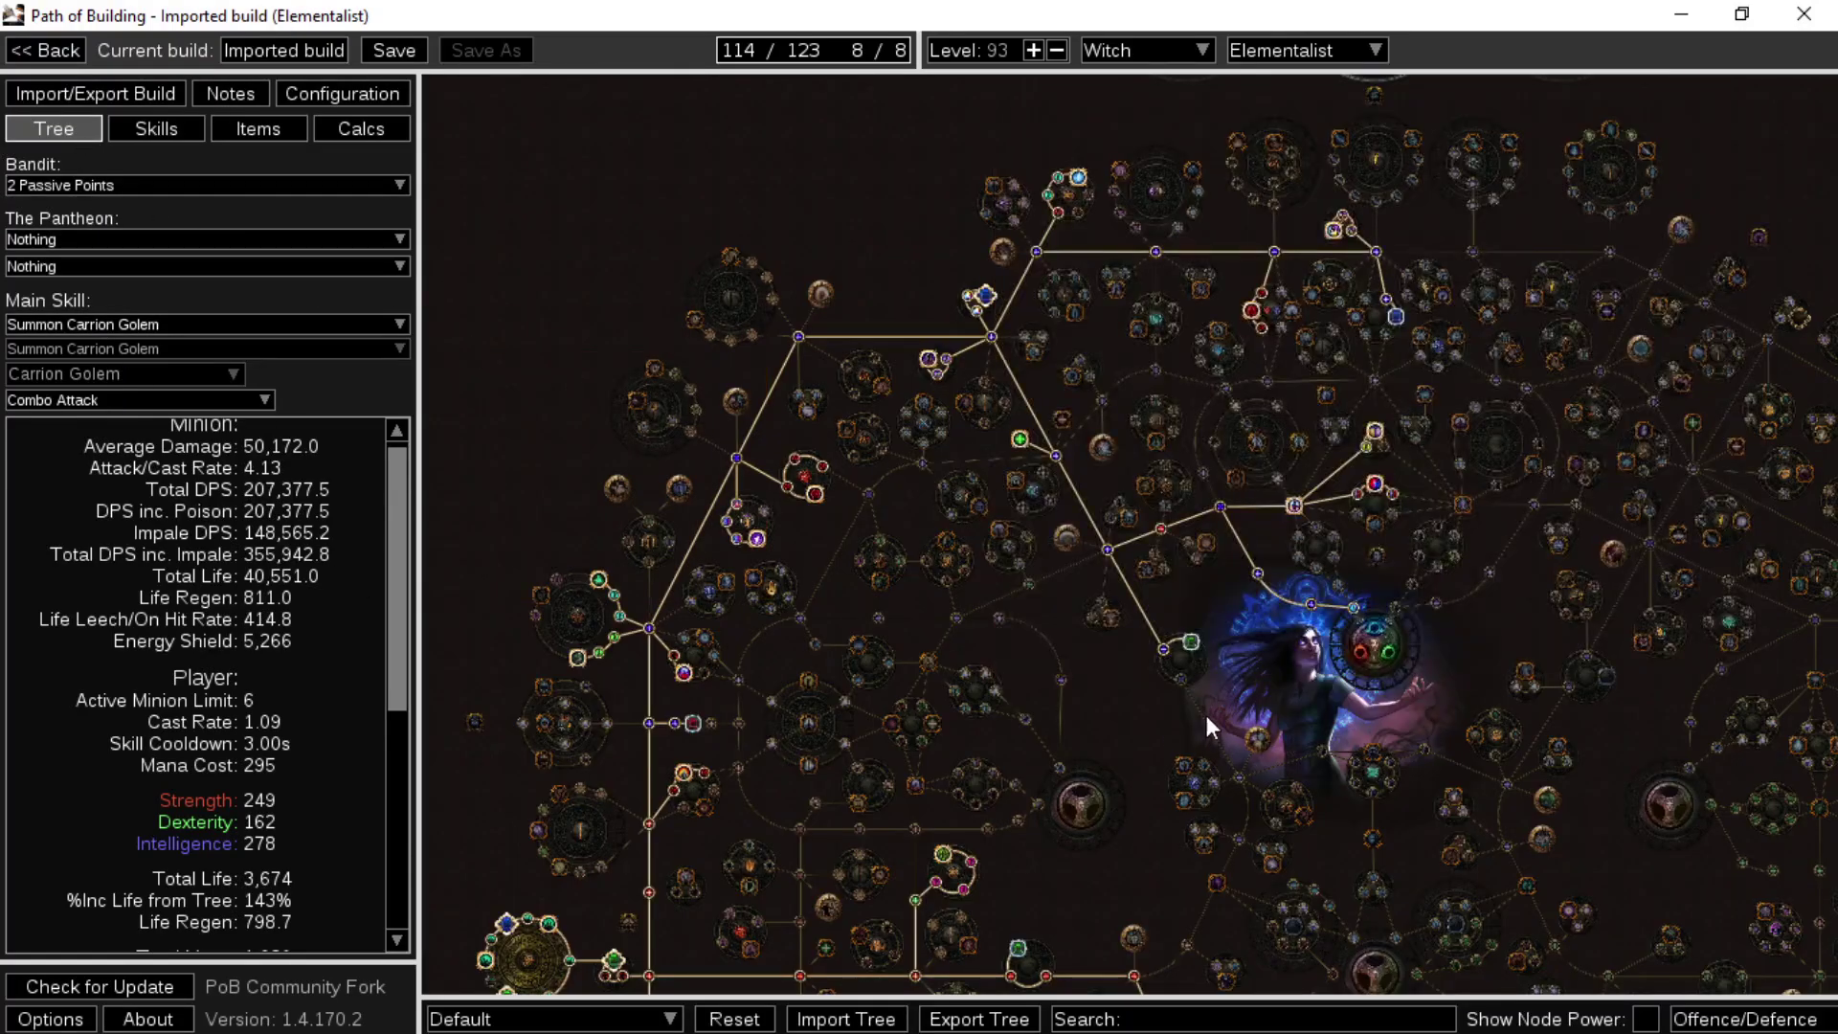
left_click_drag(1149, 729, 925, 797)
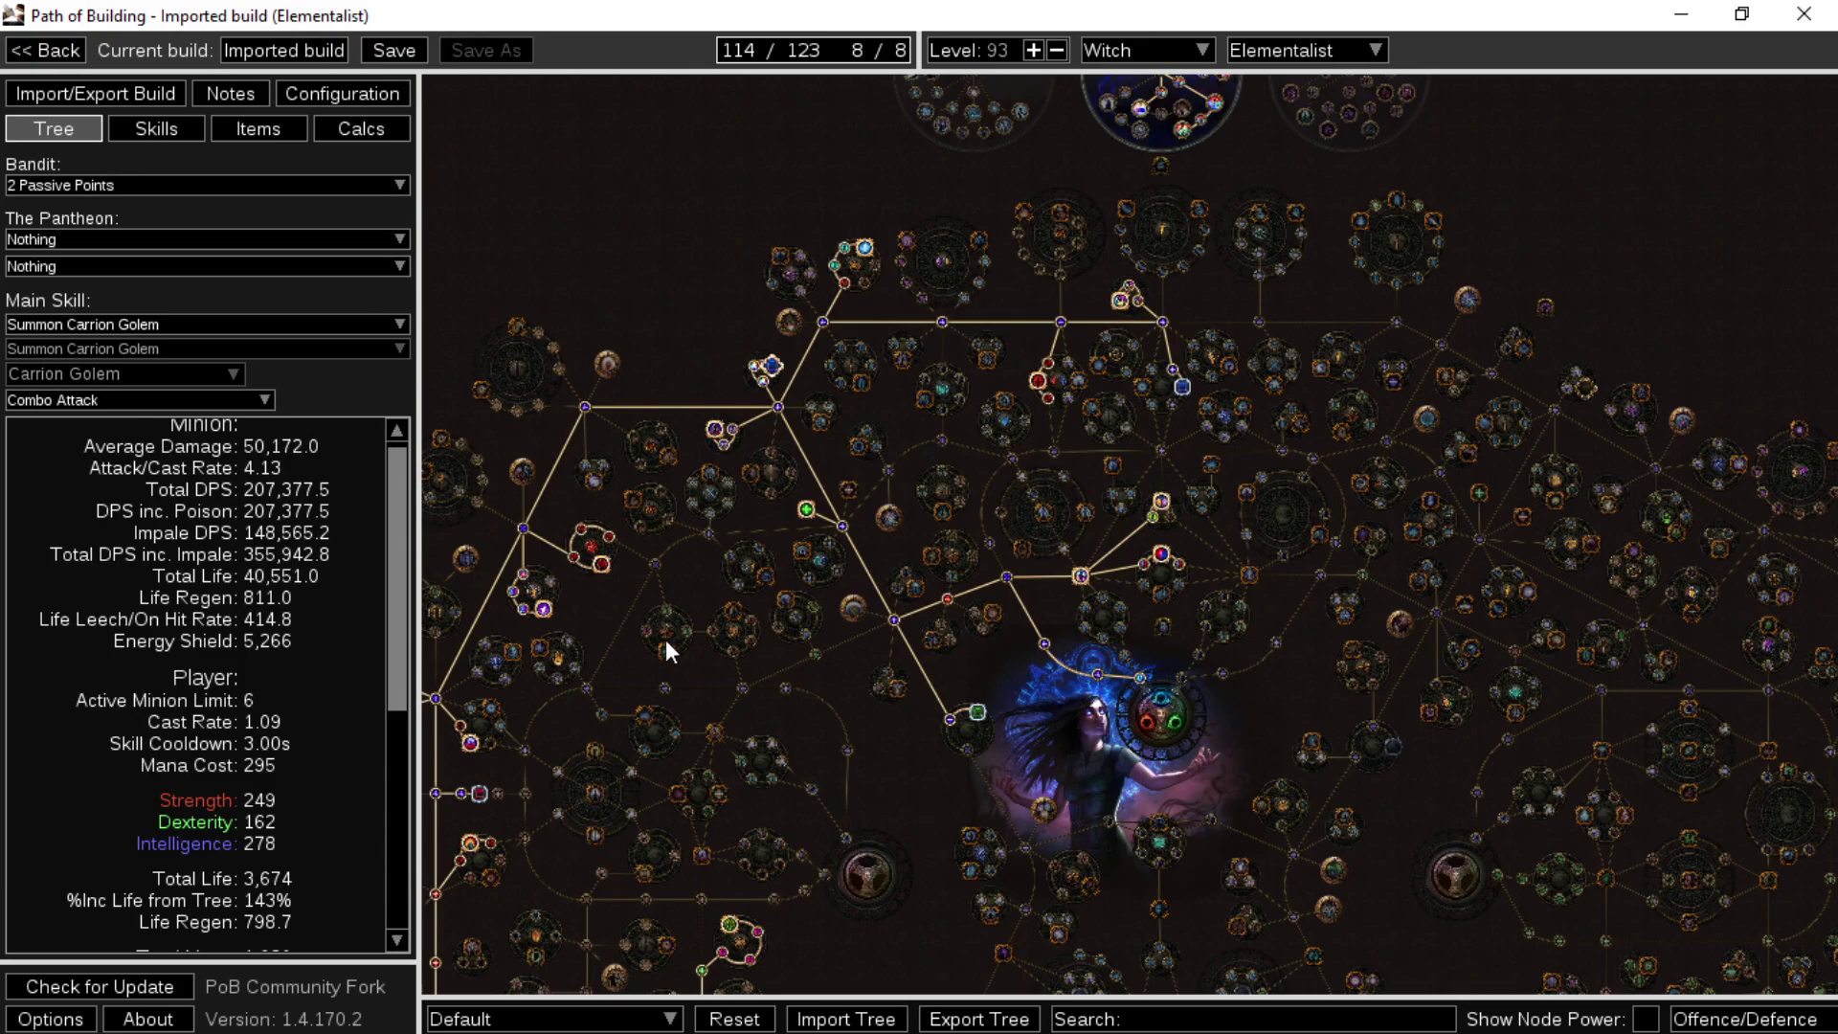
left_click_drag(773, 795, 838, 239)
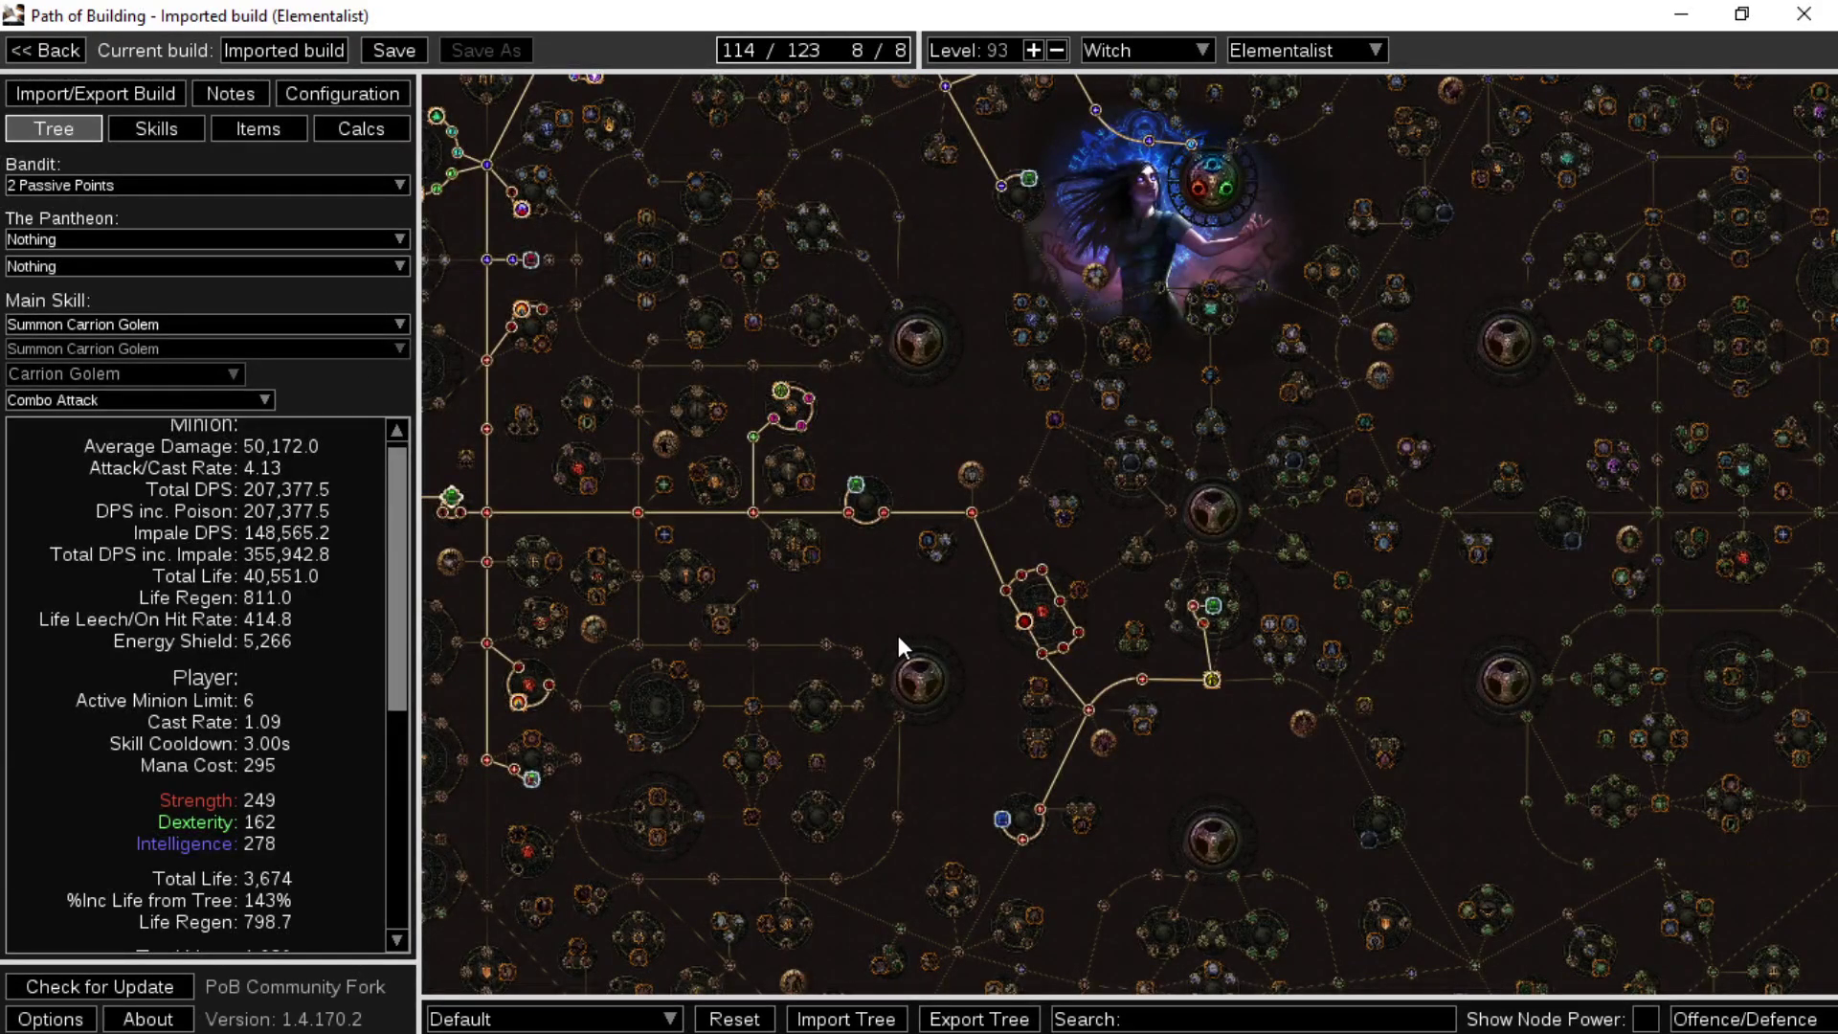
left_click_drag(898, 639, 1050, 623)
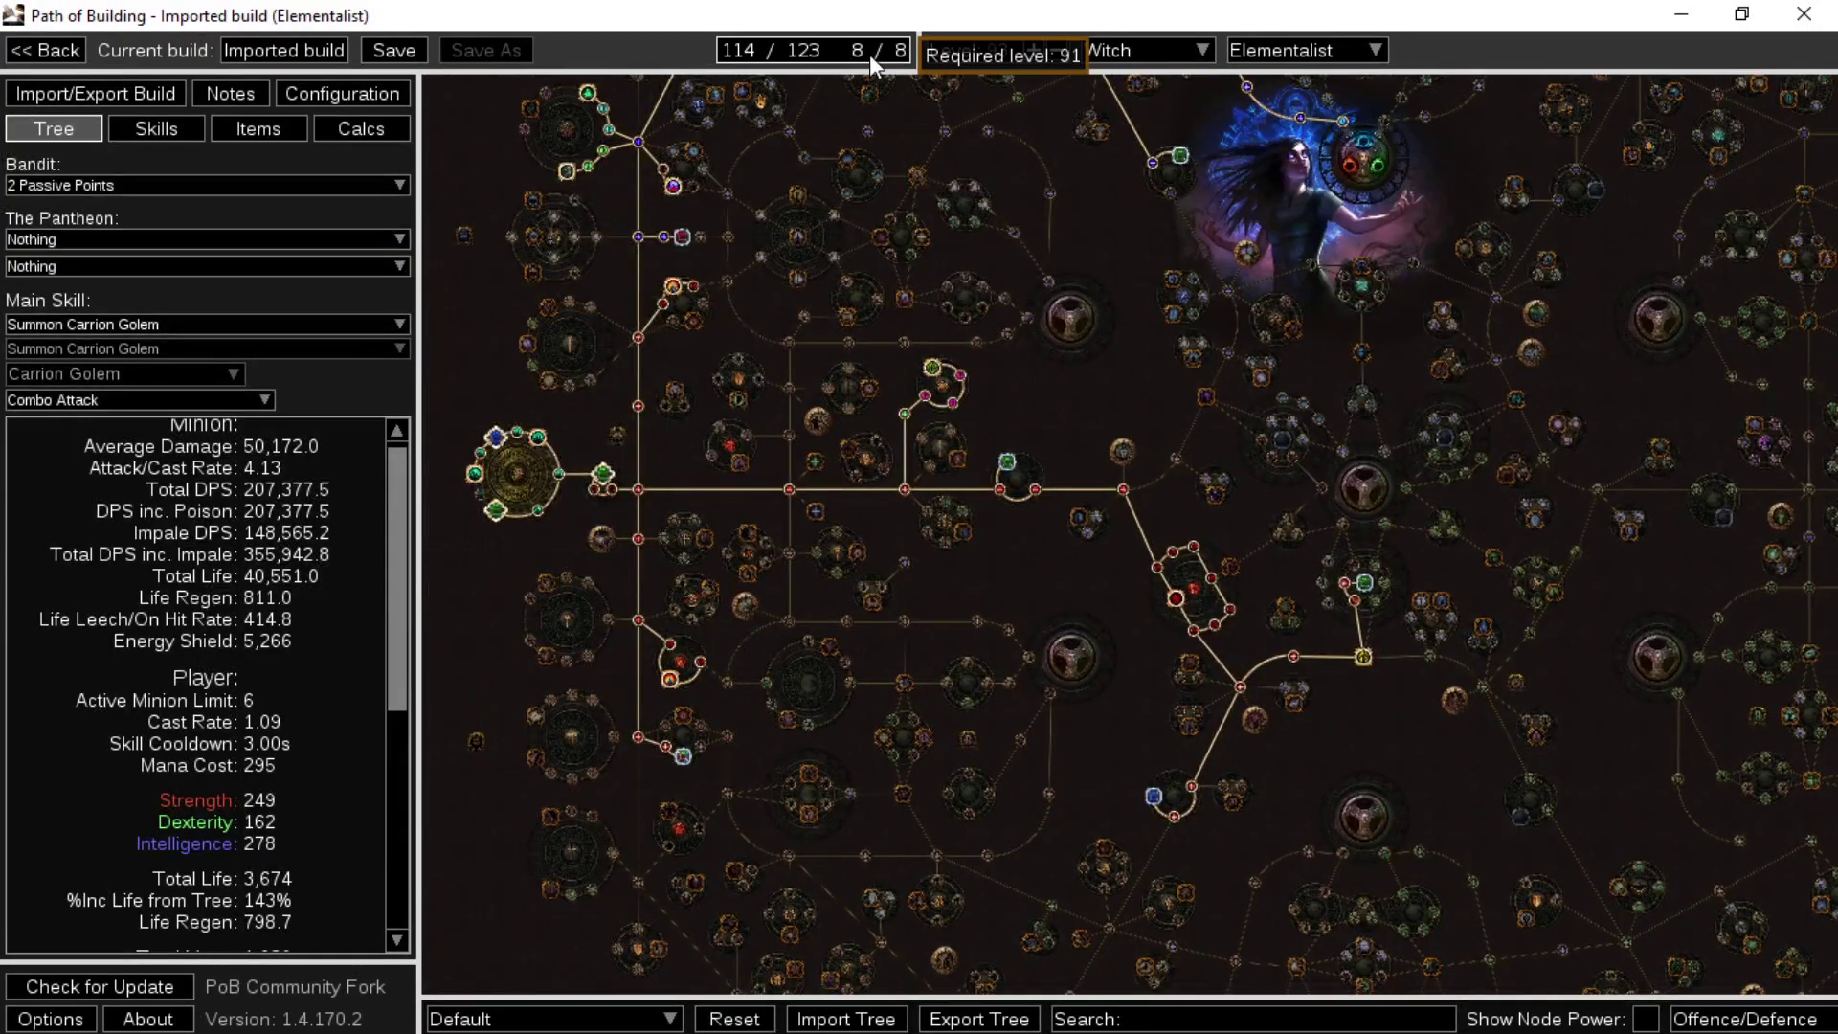
left_click_drag(1083, 398, 1098, 599)
left_click_drag(1071, 509, 1060, 678)
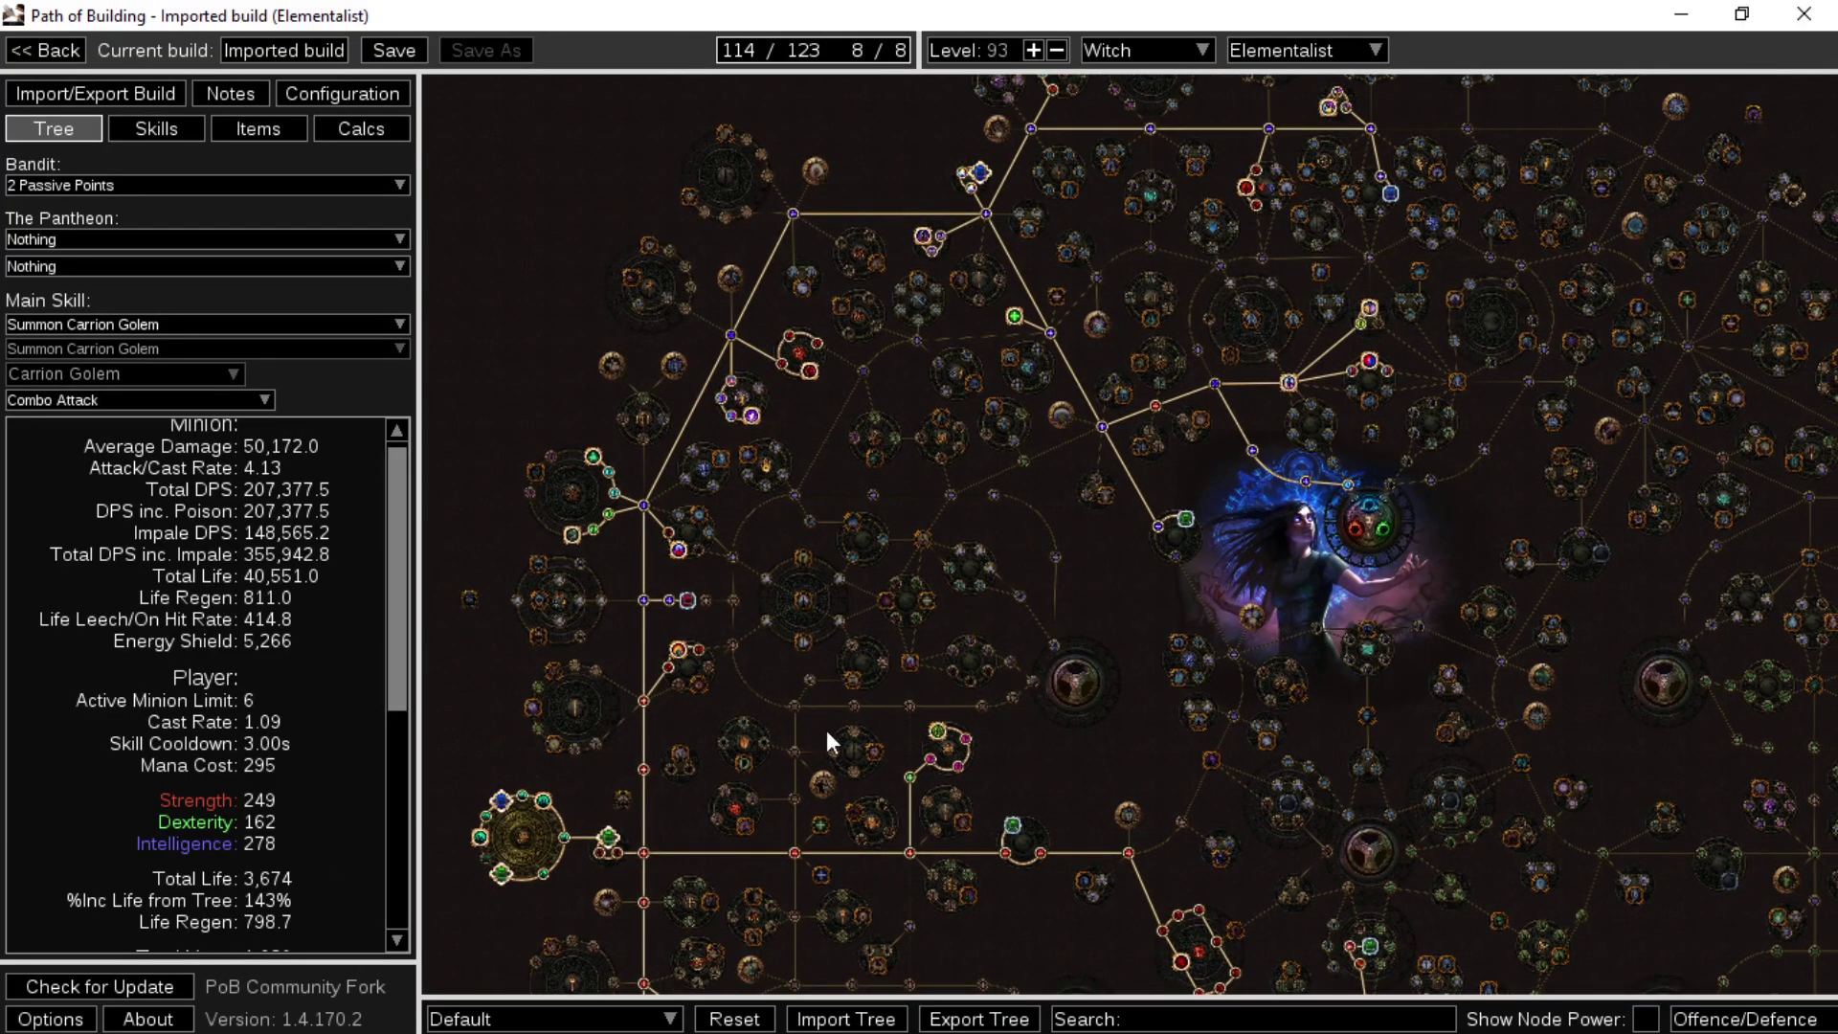
left_click_drag(1061, 694, 1026, 876)
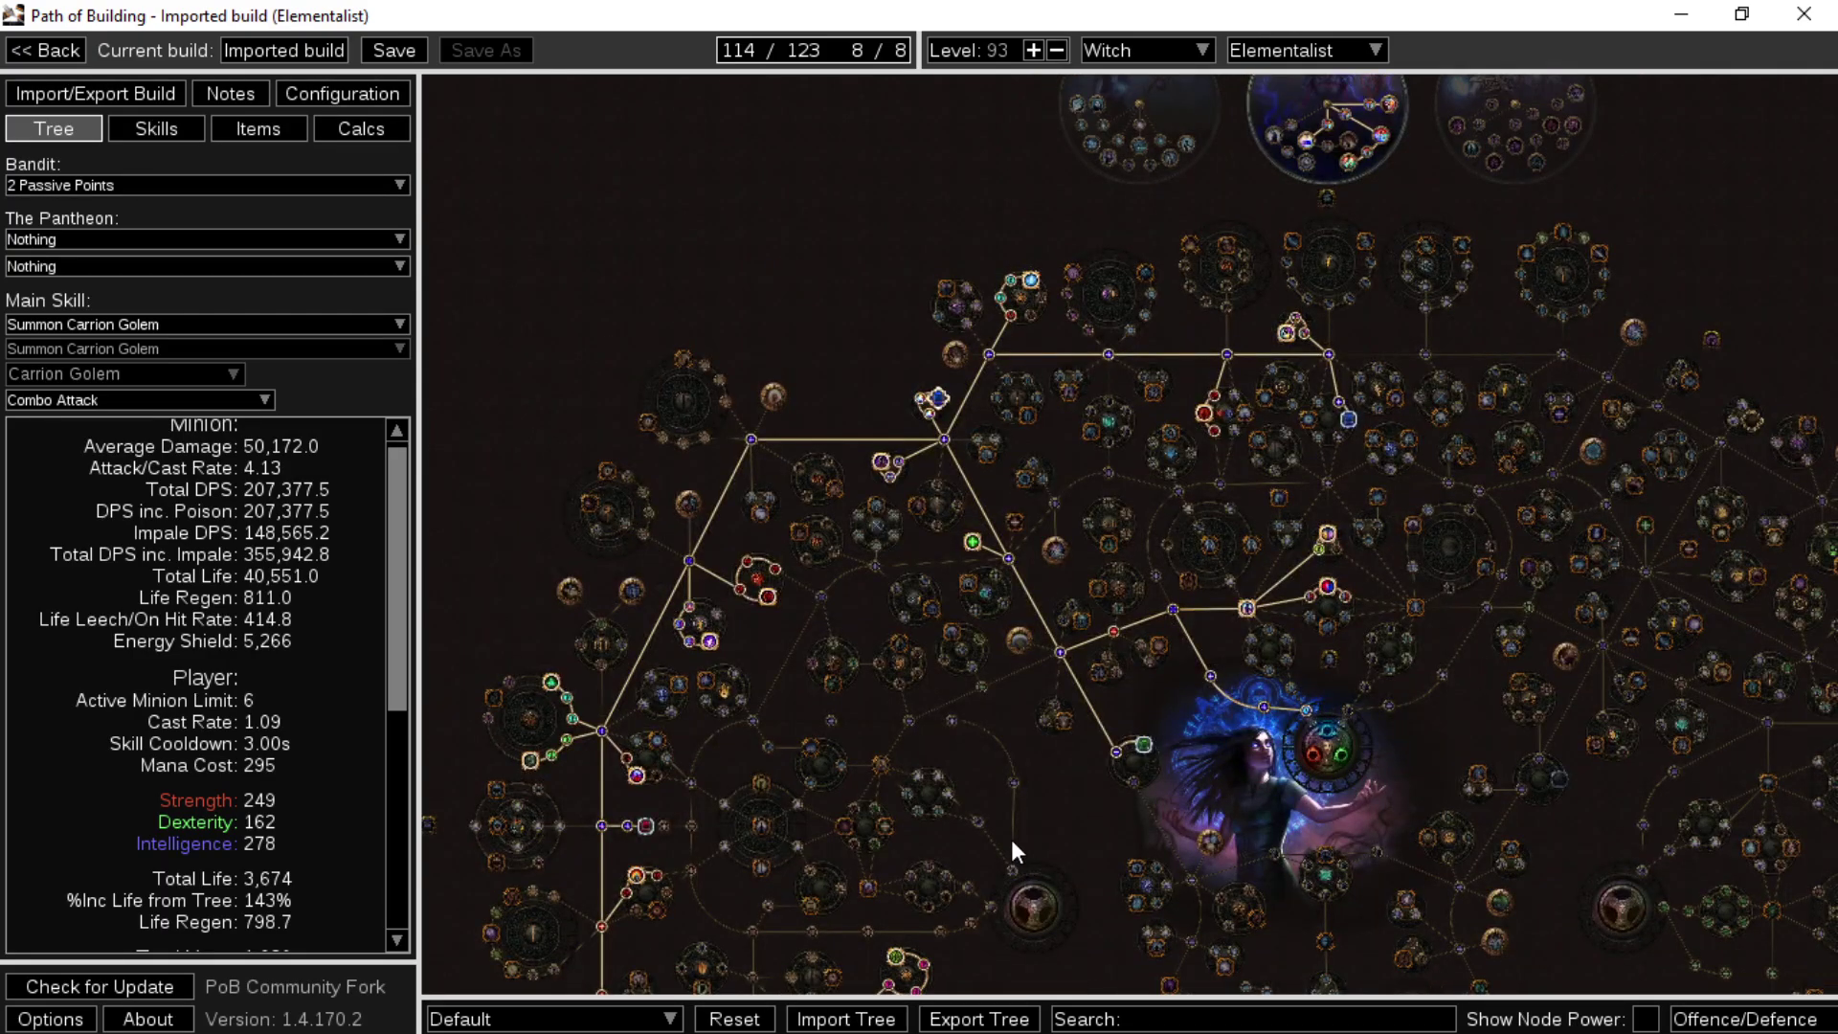
left_click_drag(1011, 839, 984, 399)
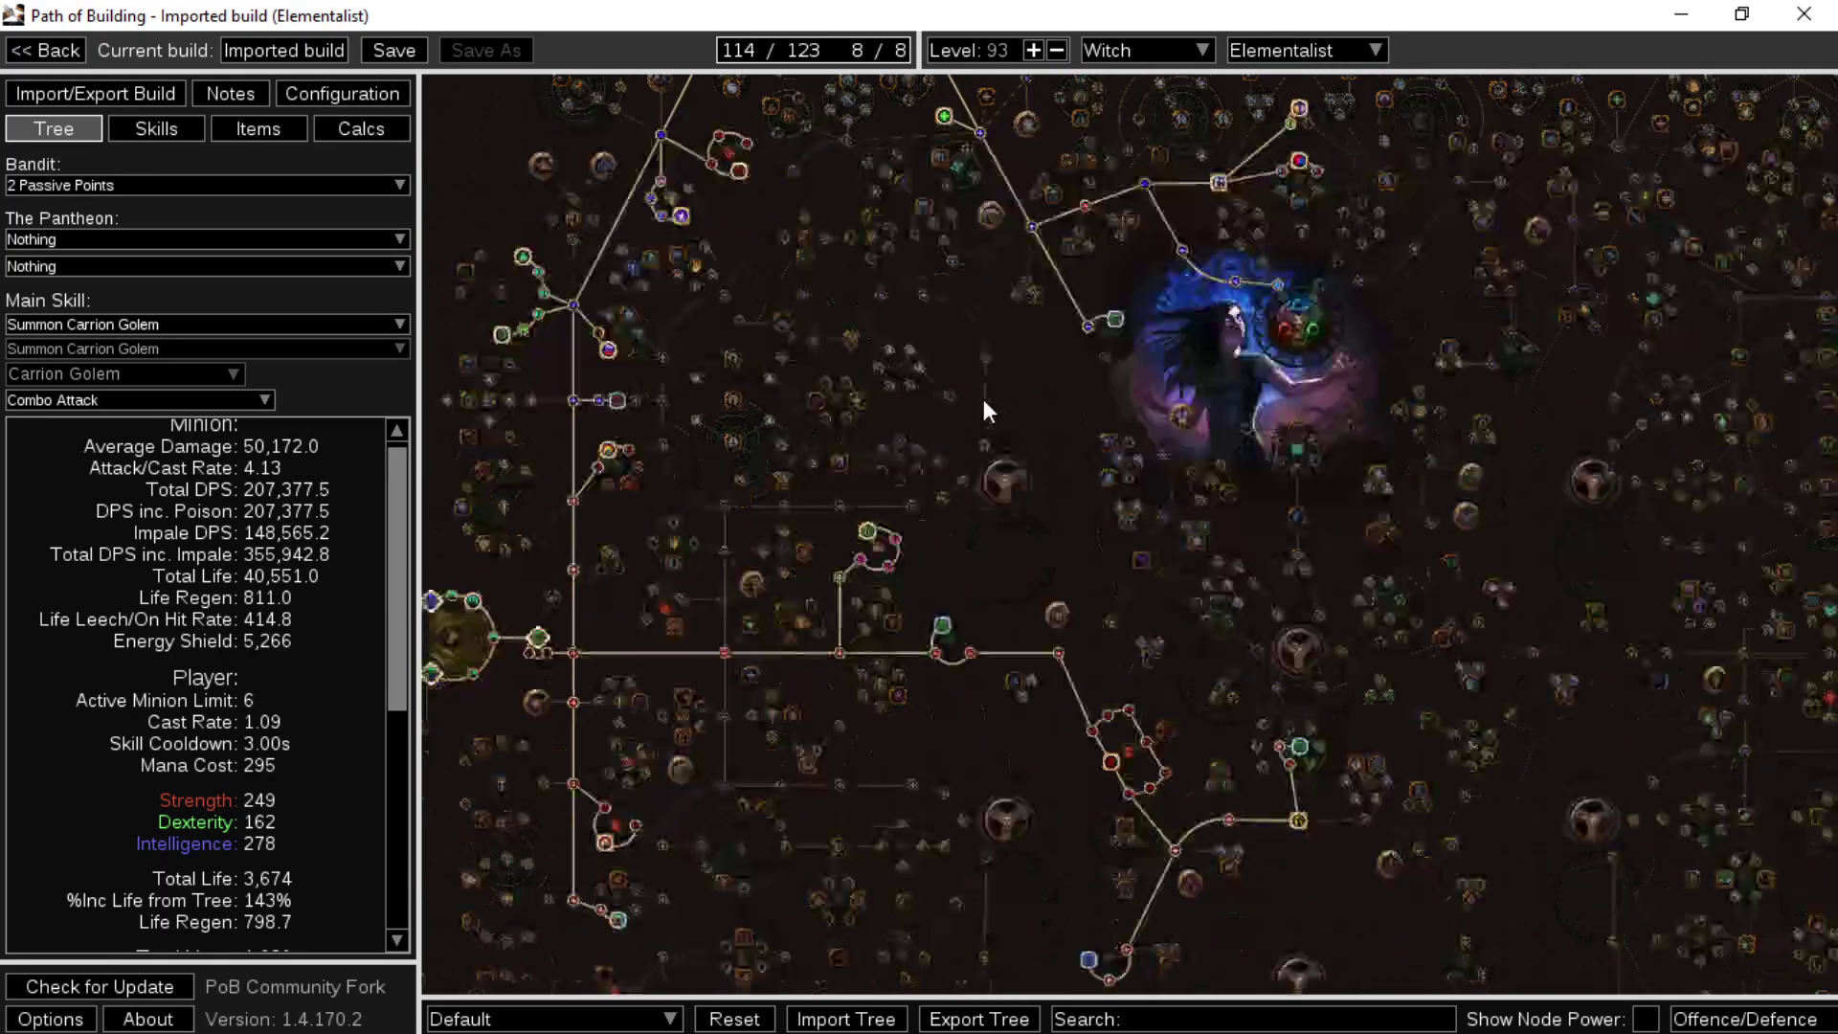
left_click_drag(981, 598, 980, 824)
left_click(280, 137)
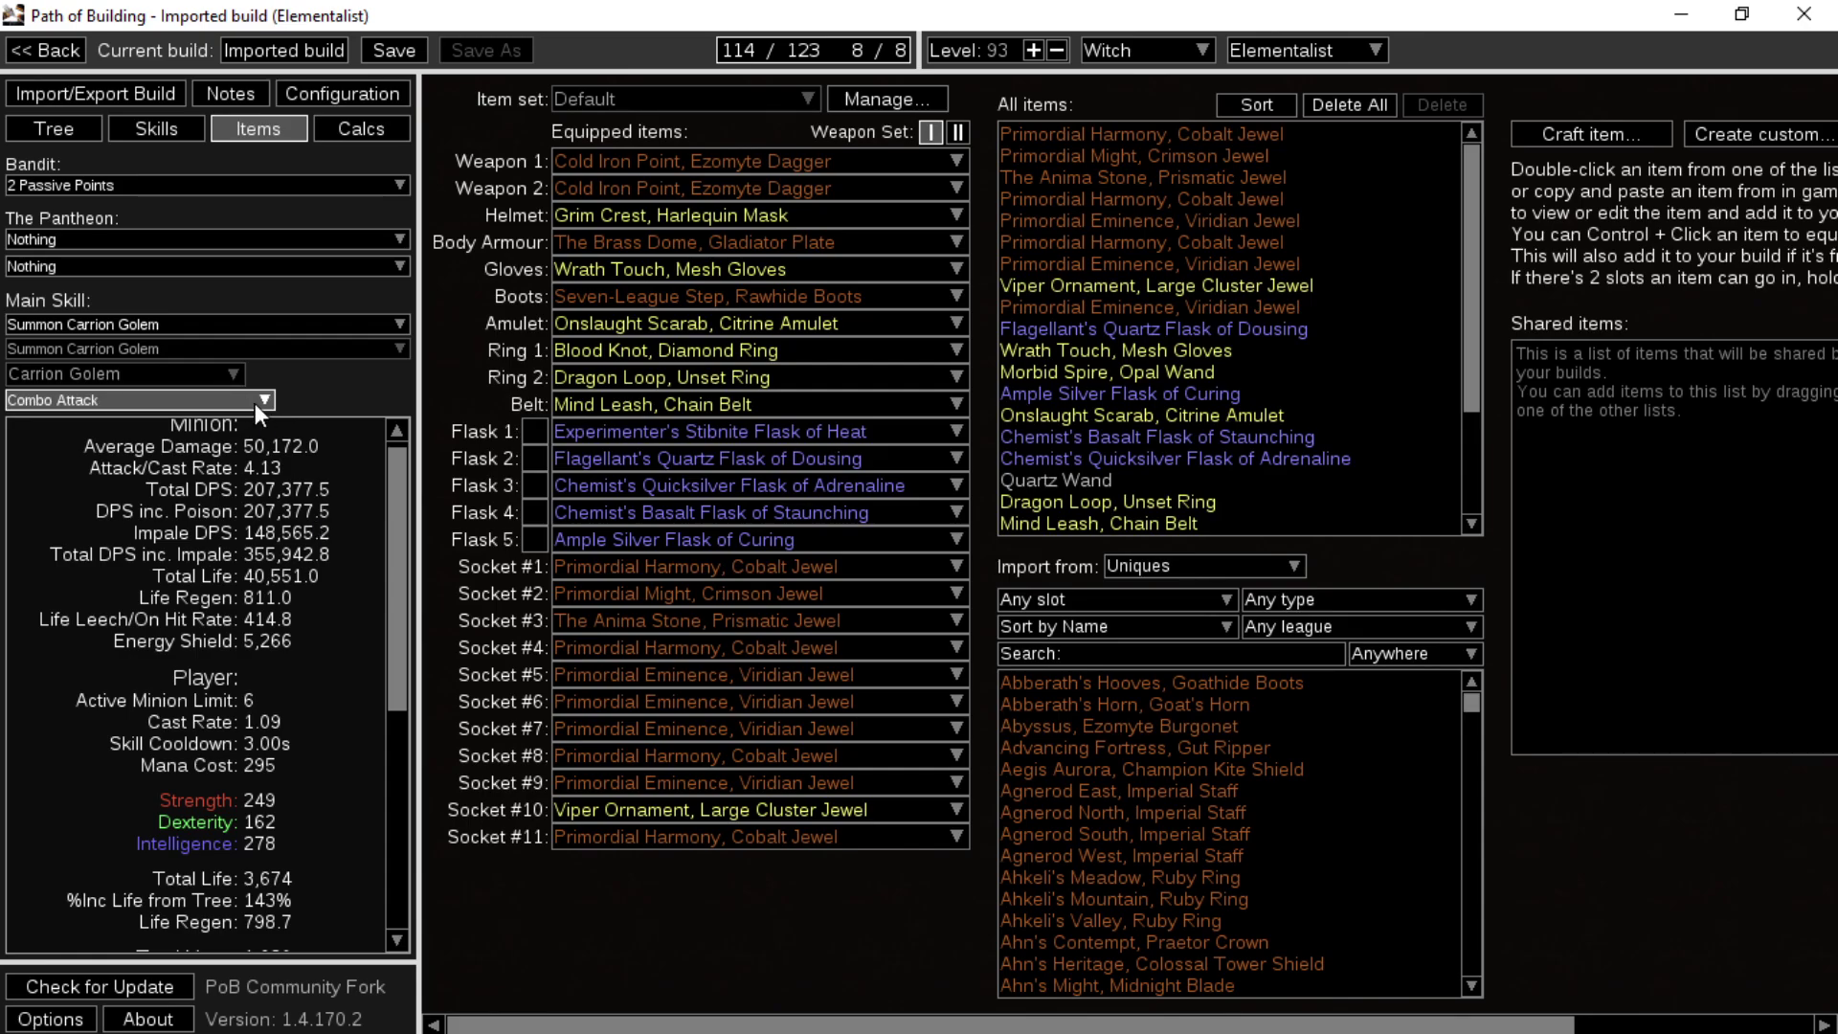
- Look through the skill groups, then set the Purity of Elements gem to level 20
left_click(149, 132)
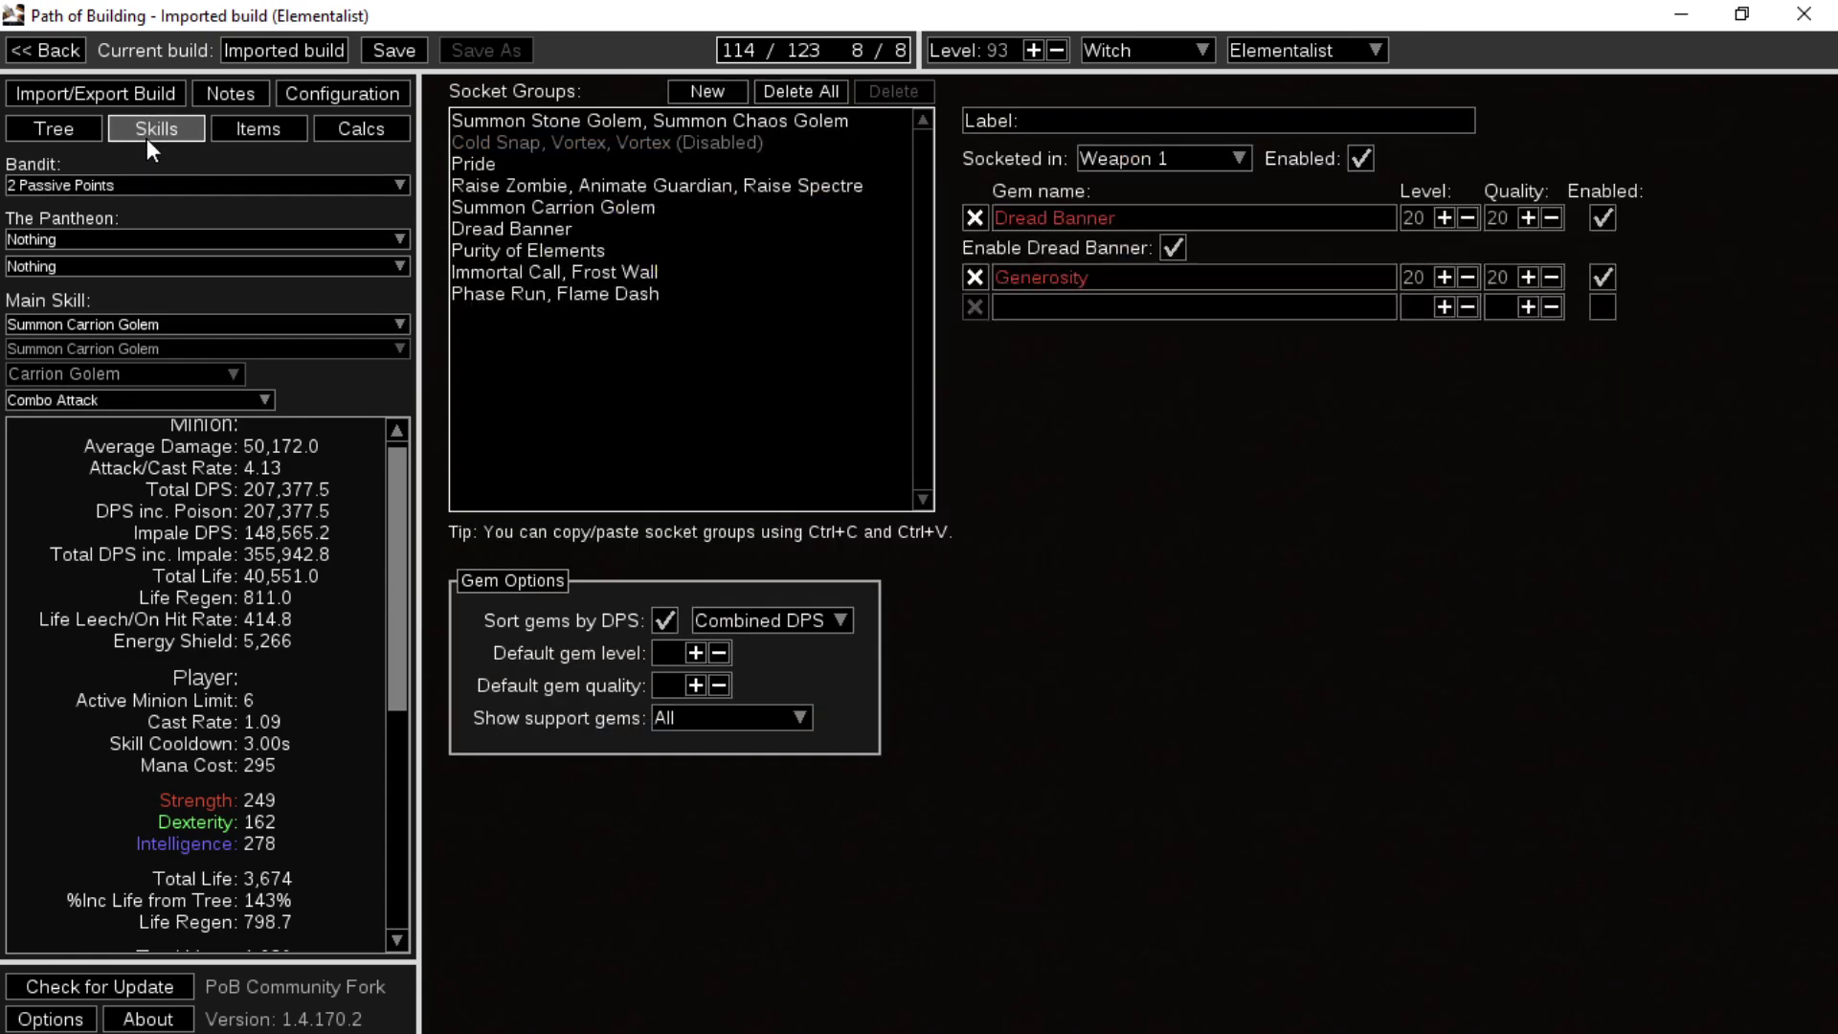
left_click(686, 193)
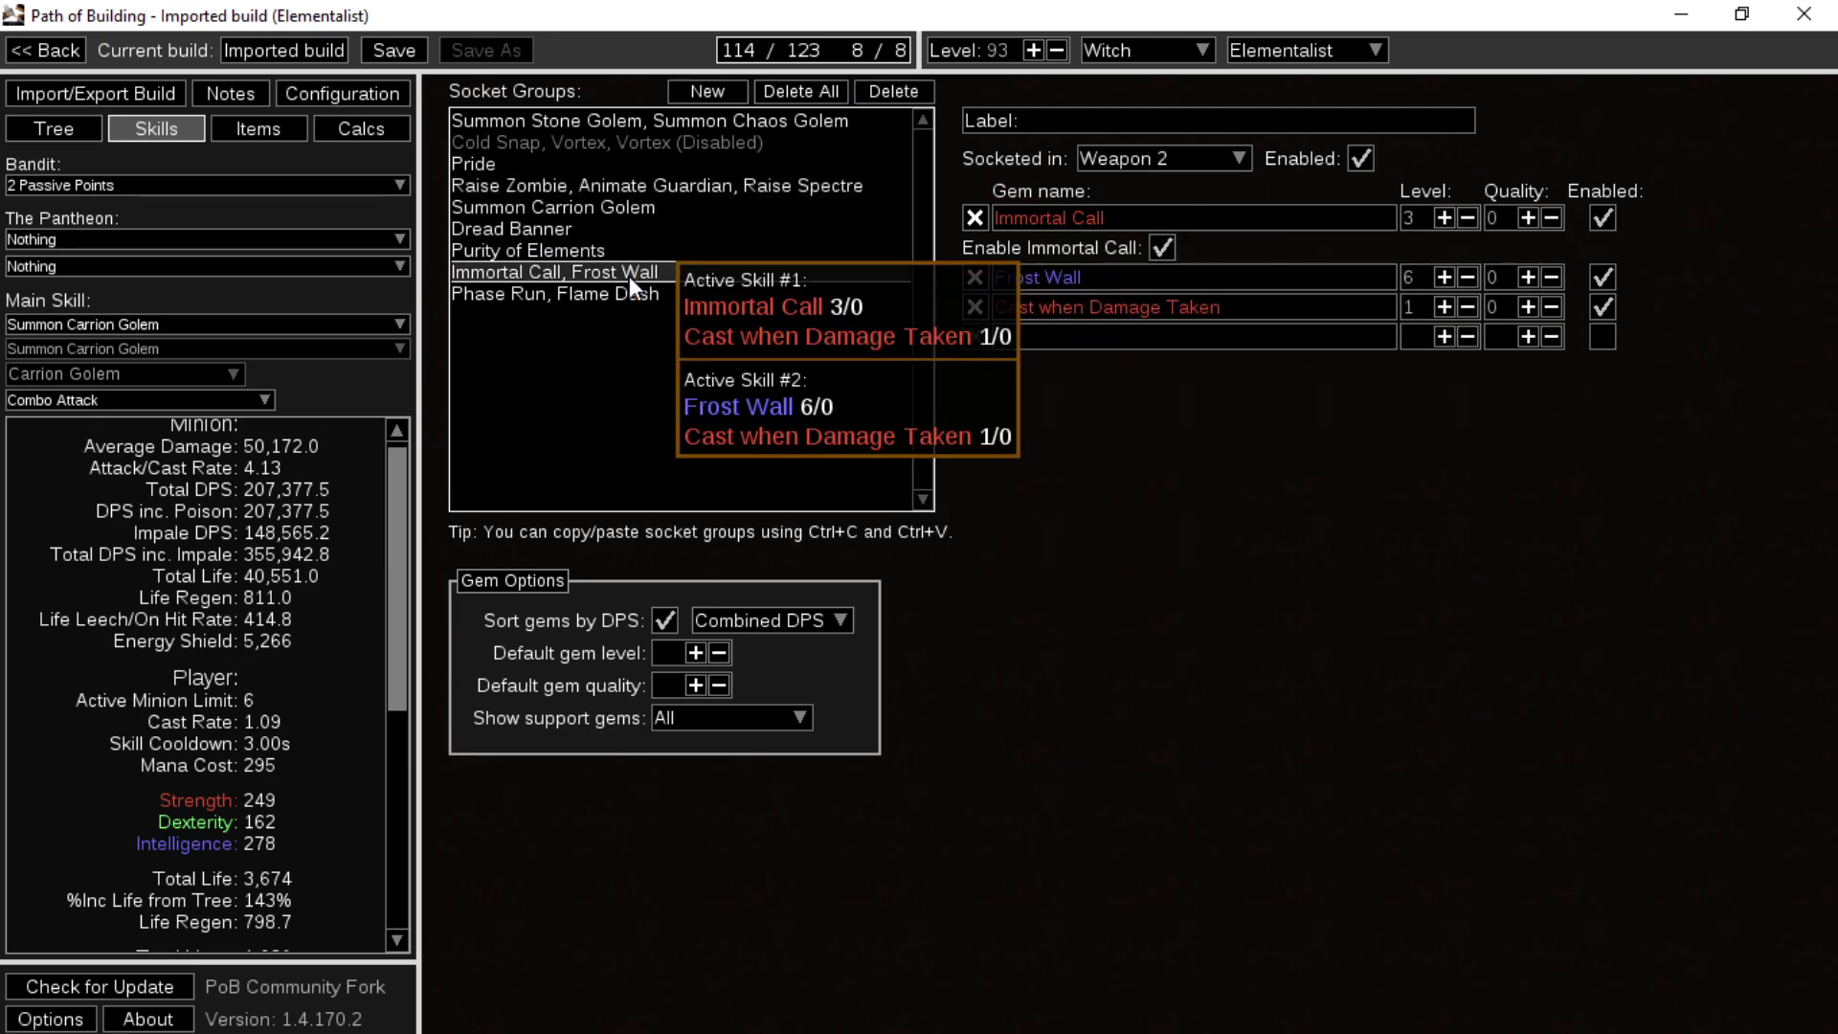
left_click(601, 266)
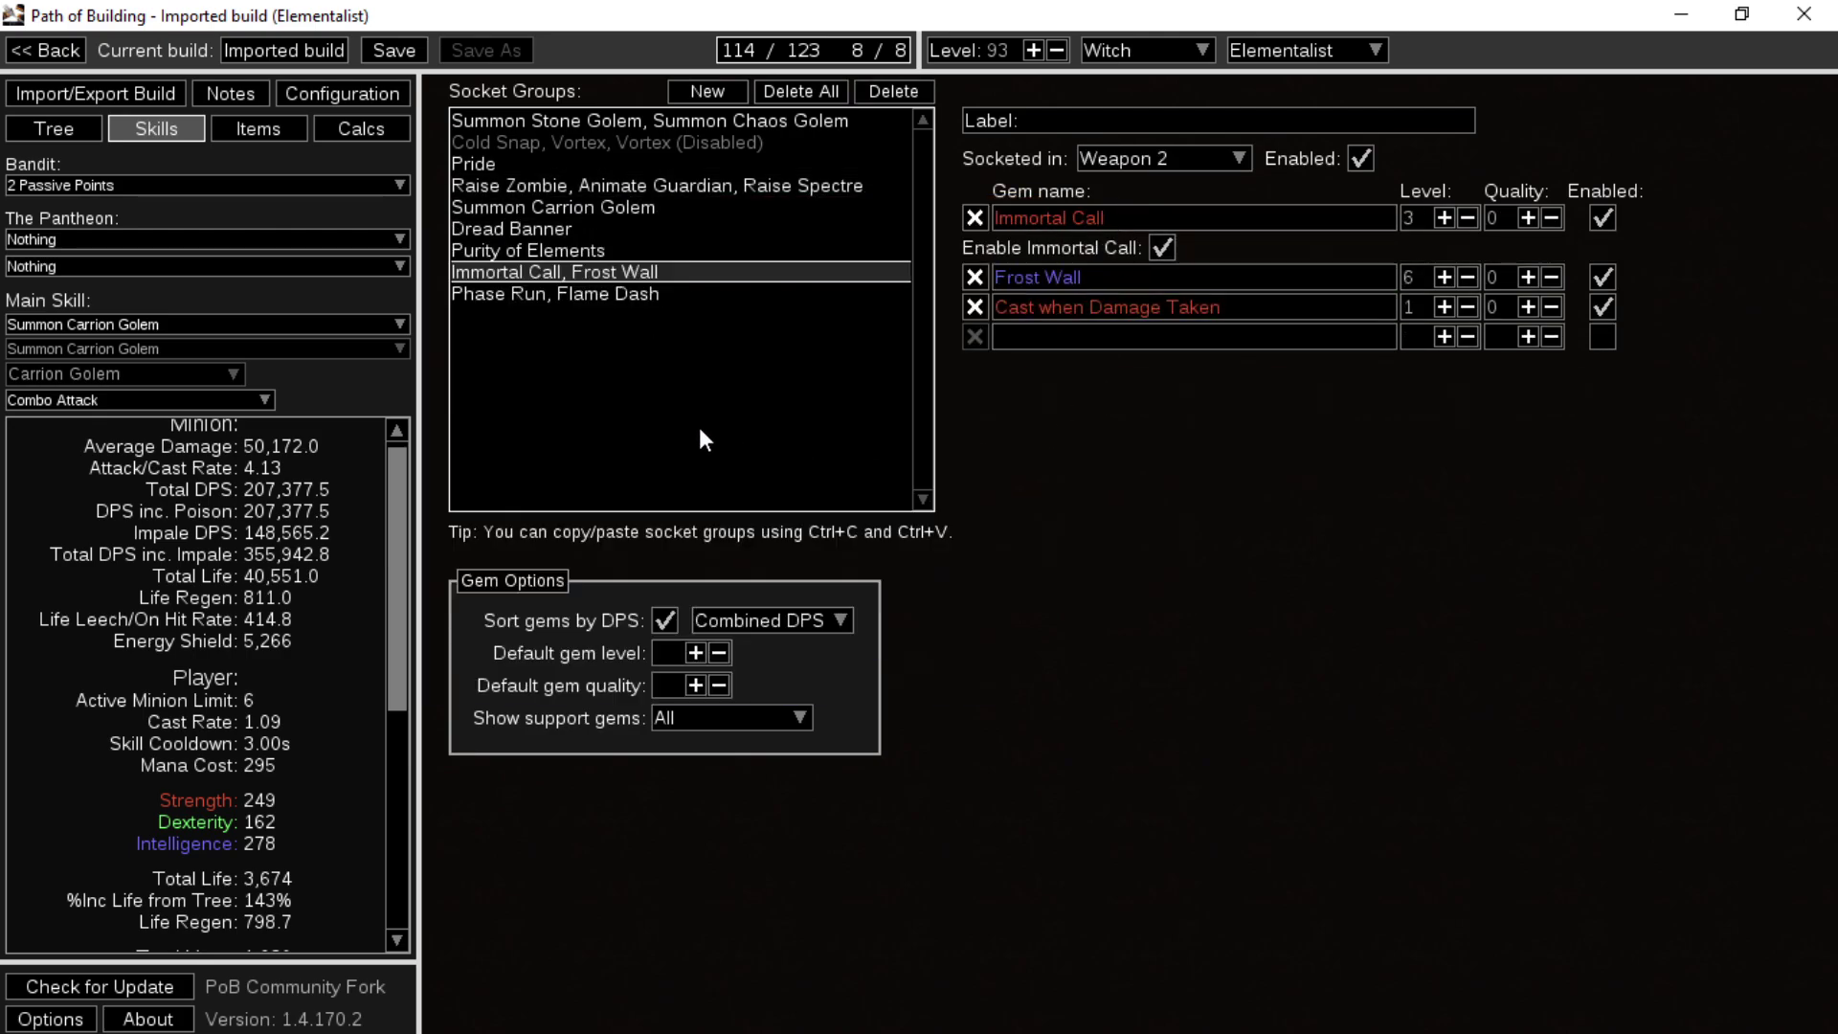
left_click(586, 251)
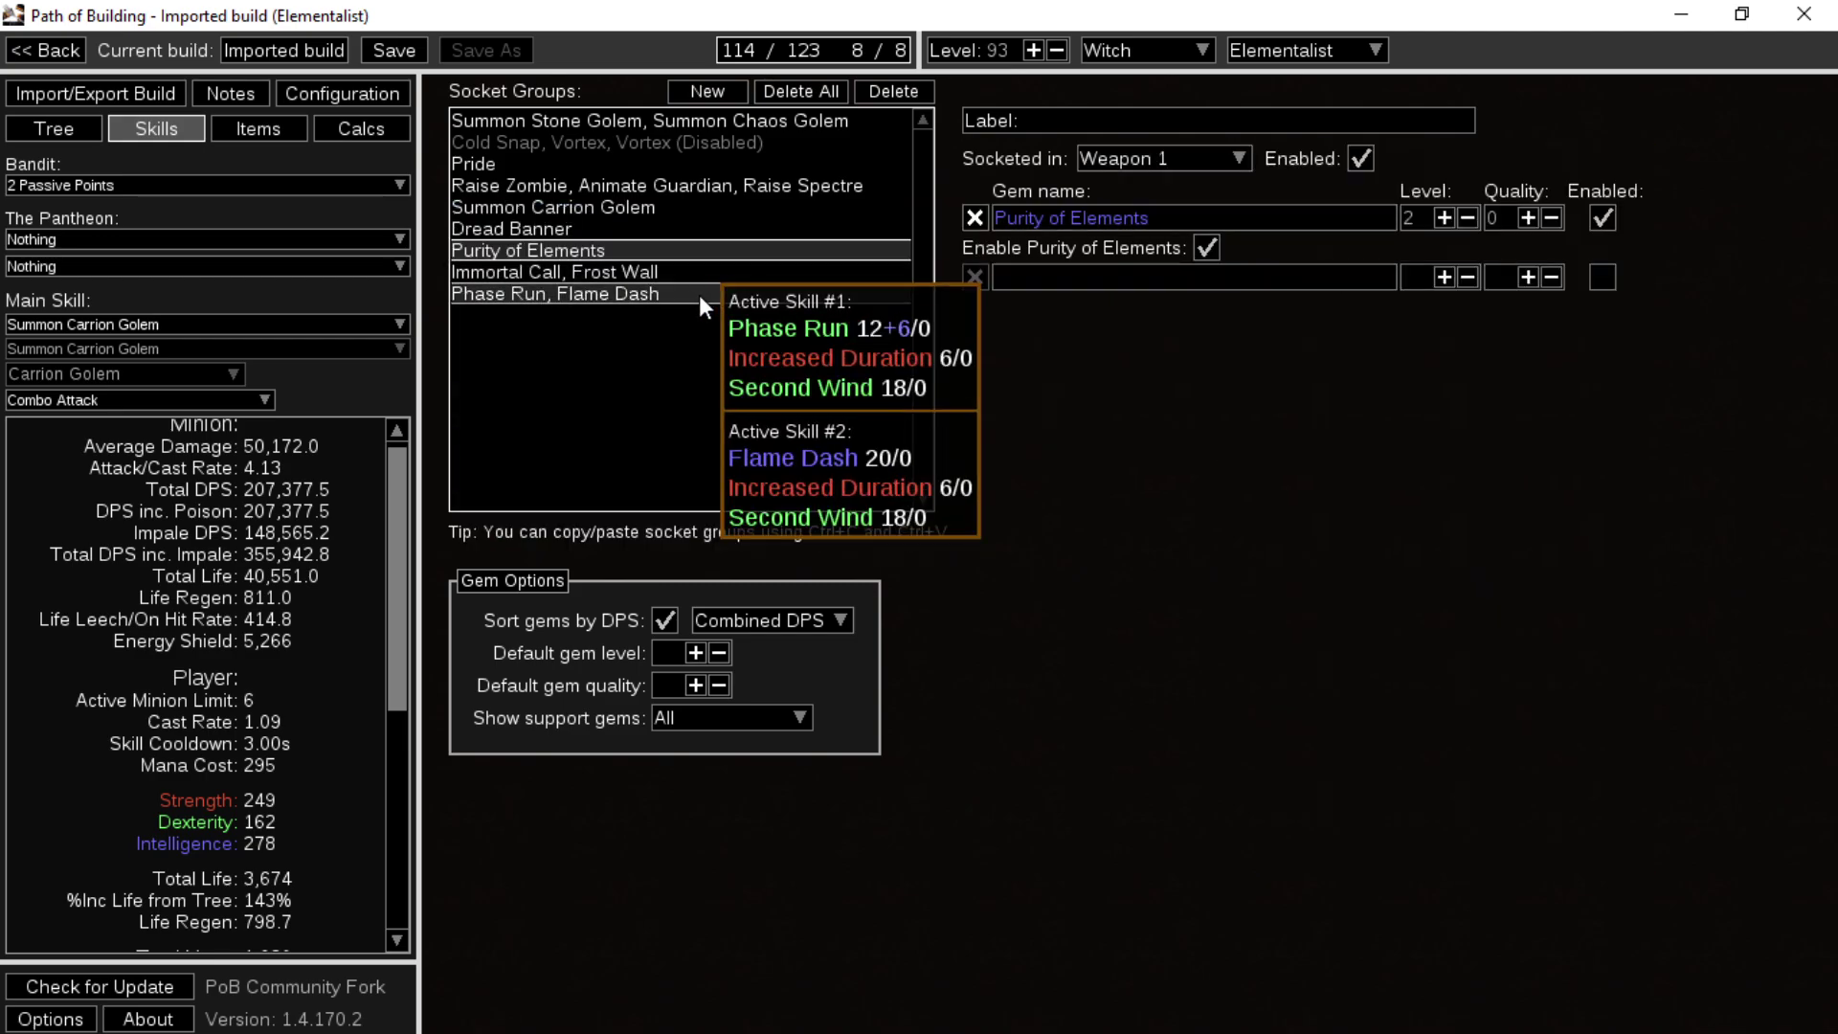
left_click(695, 295)
left_click(687, 251)
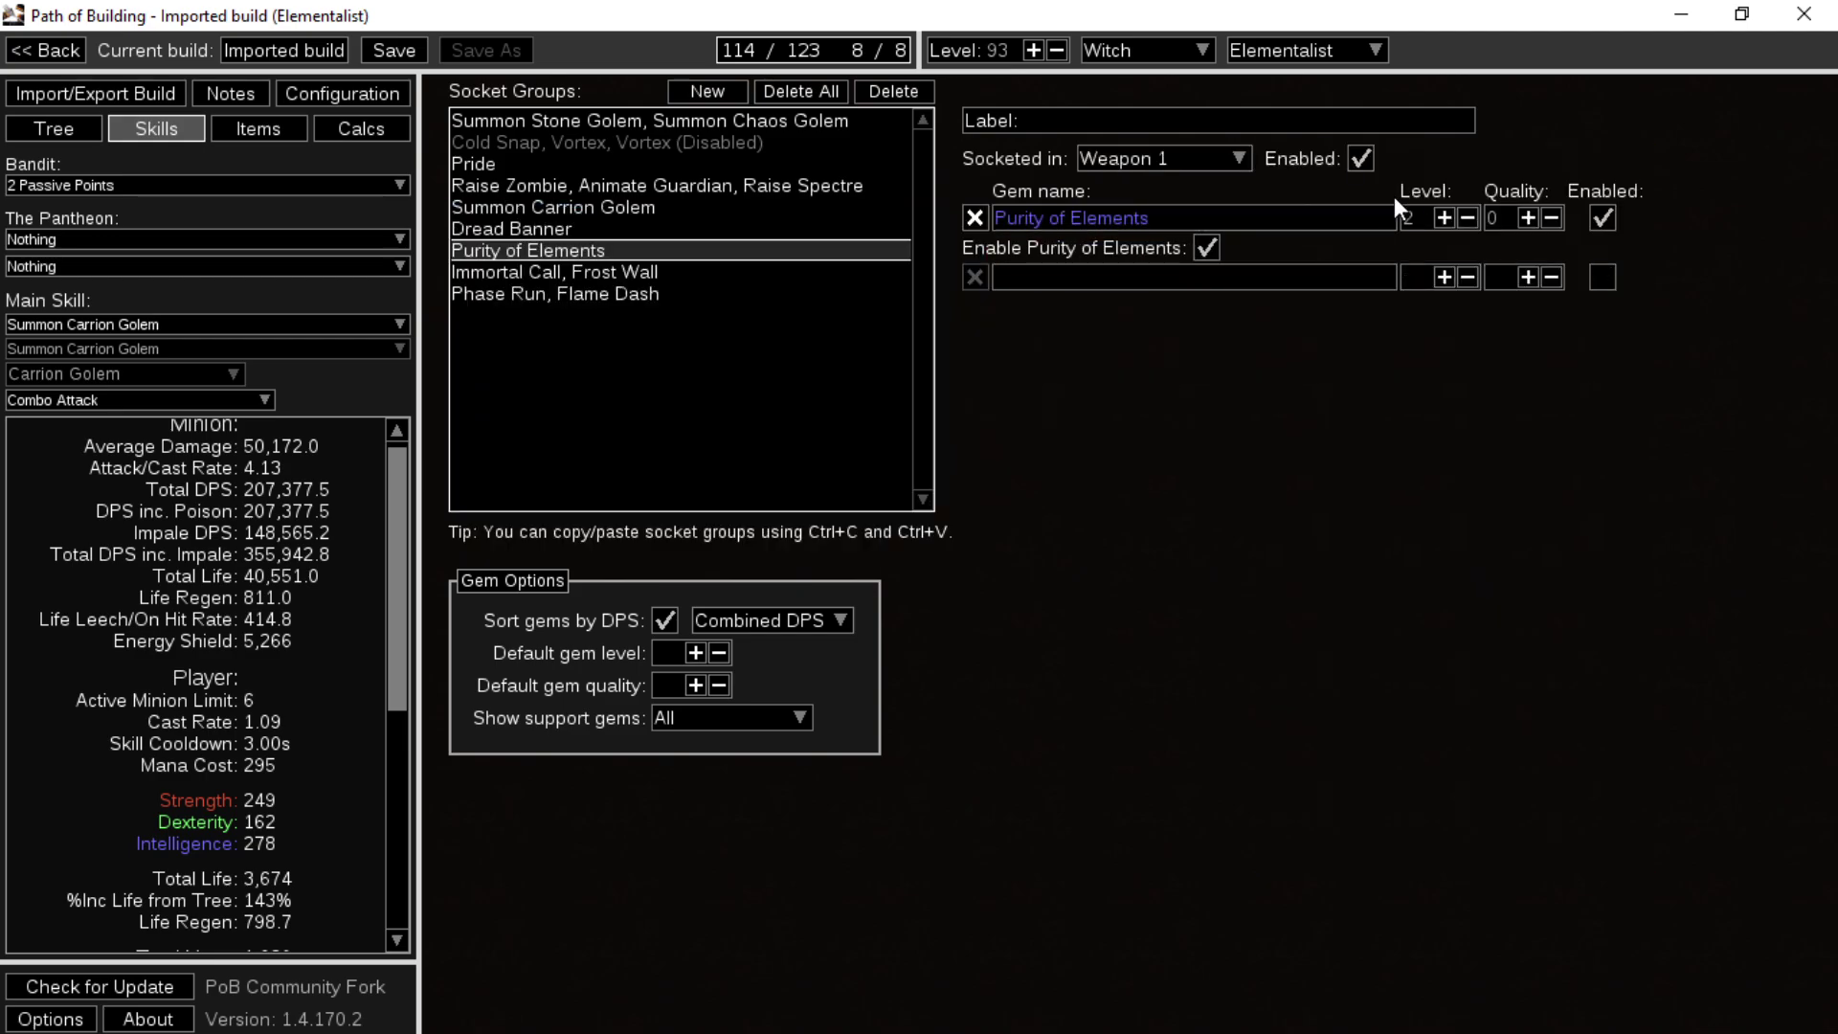
type("0")
scroll(289, 718, "down", 5)
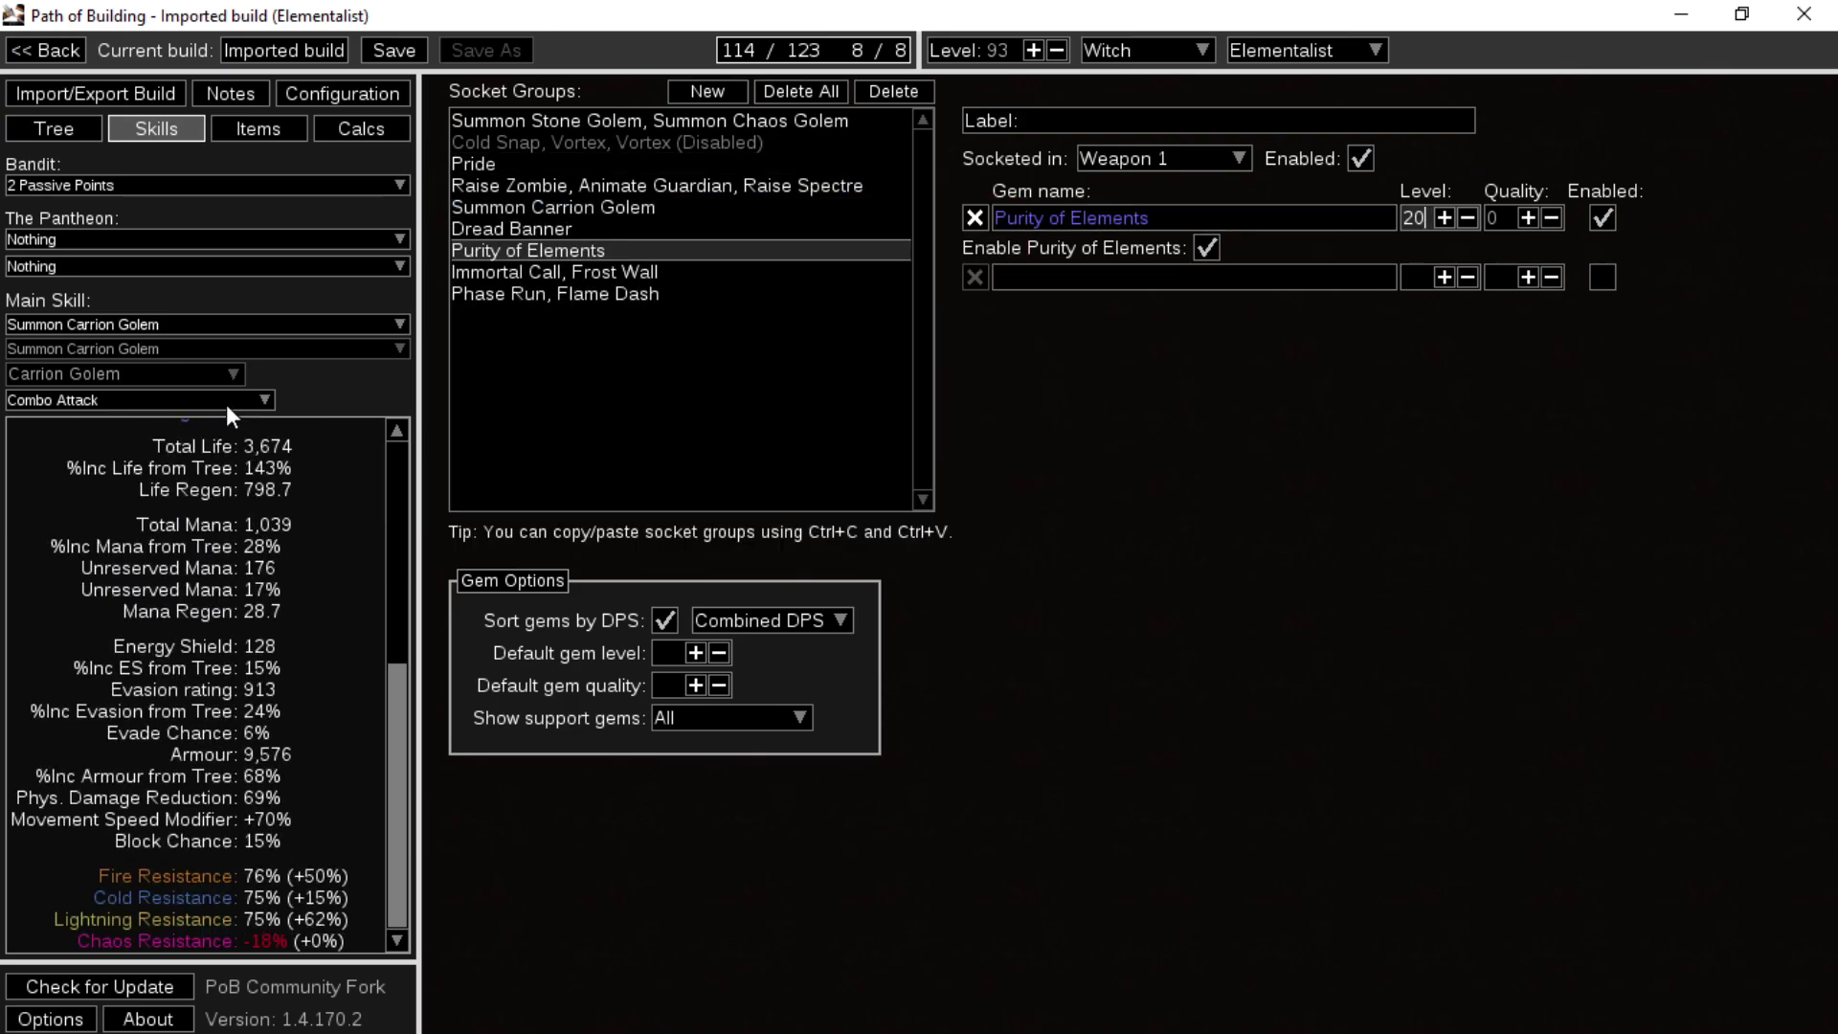
left_click(55, 128)
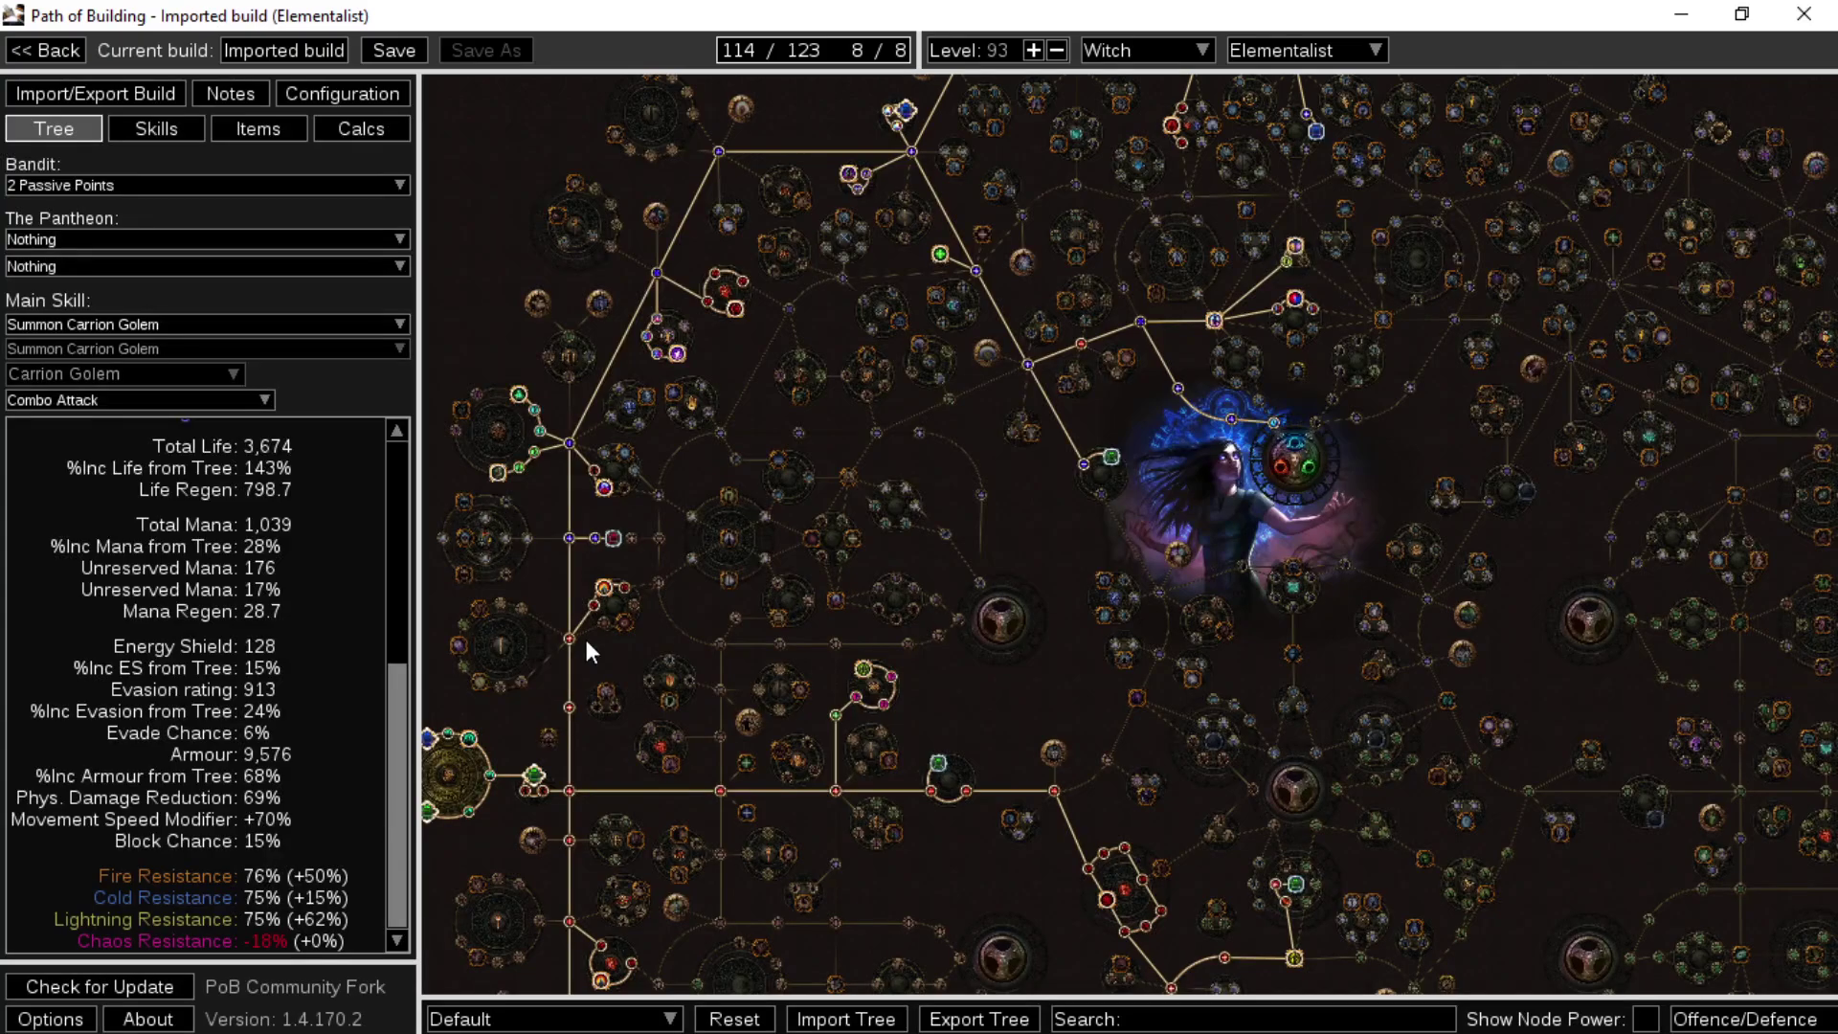
scroll(279, 653, "up", 5)
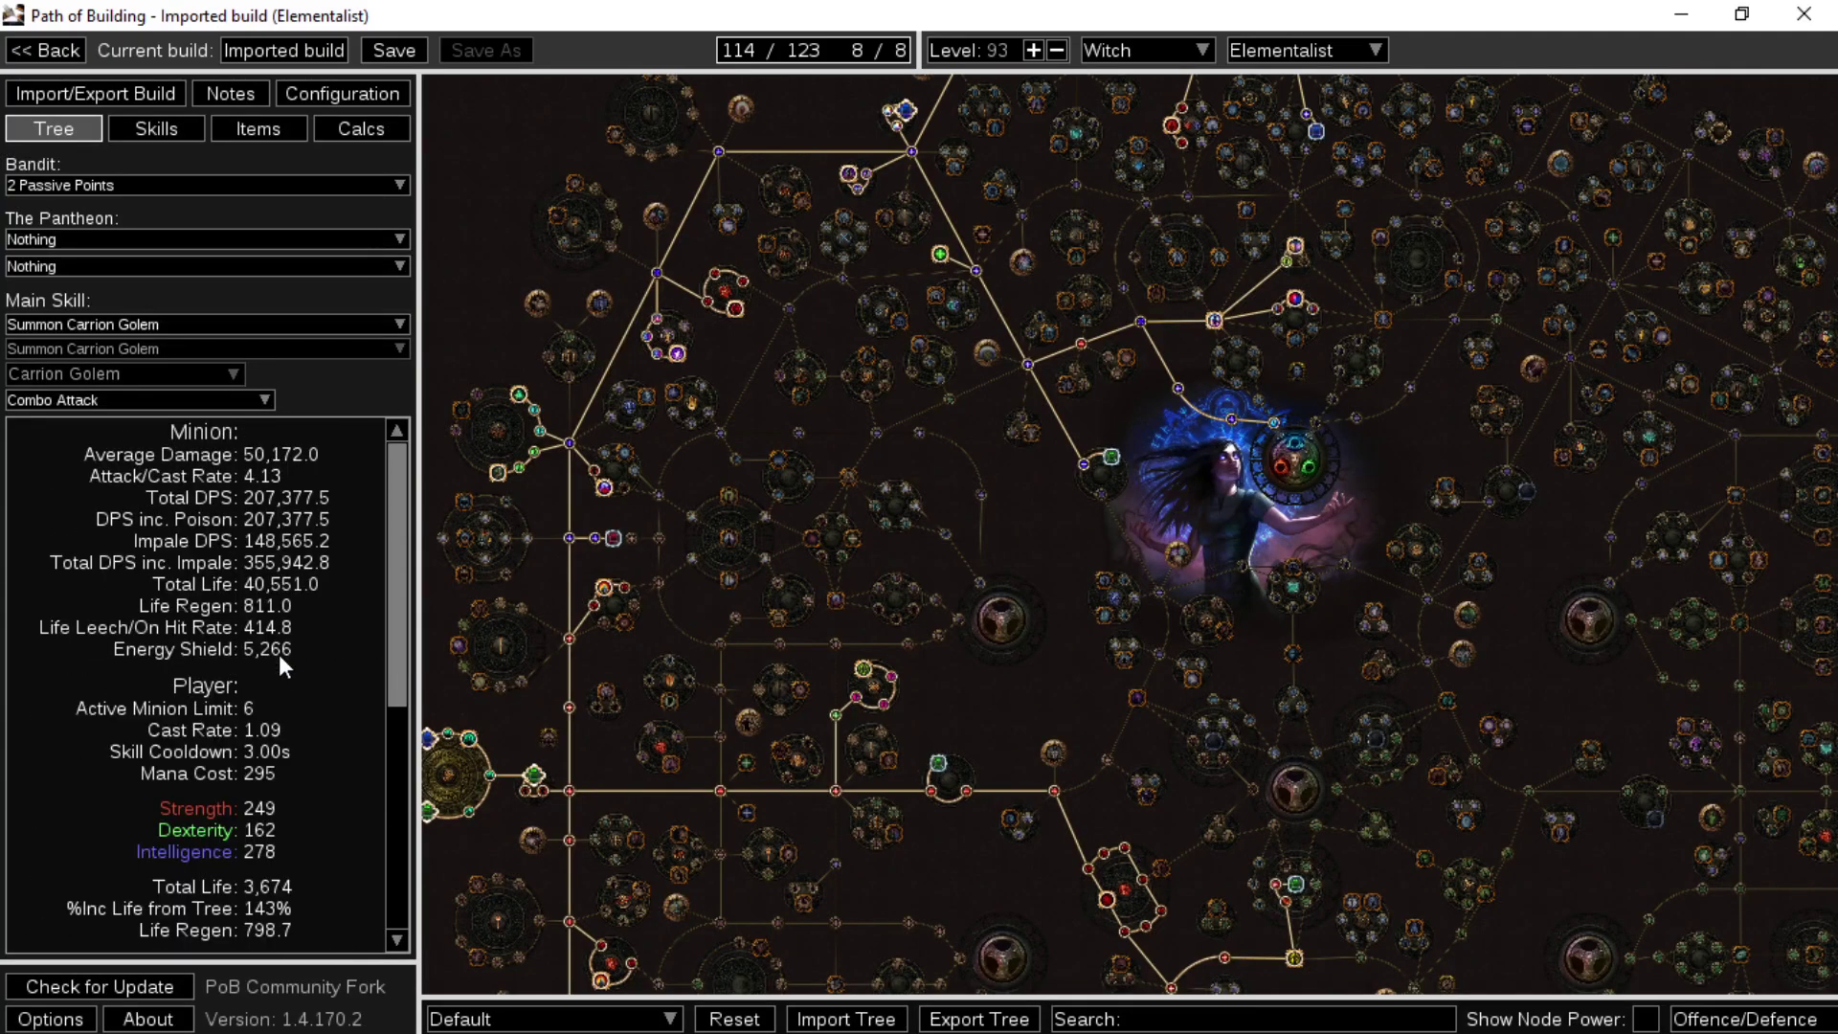
left_click_drag(1031, 609, 1008, 699)
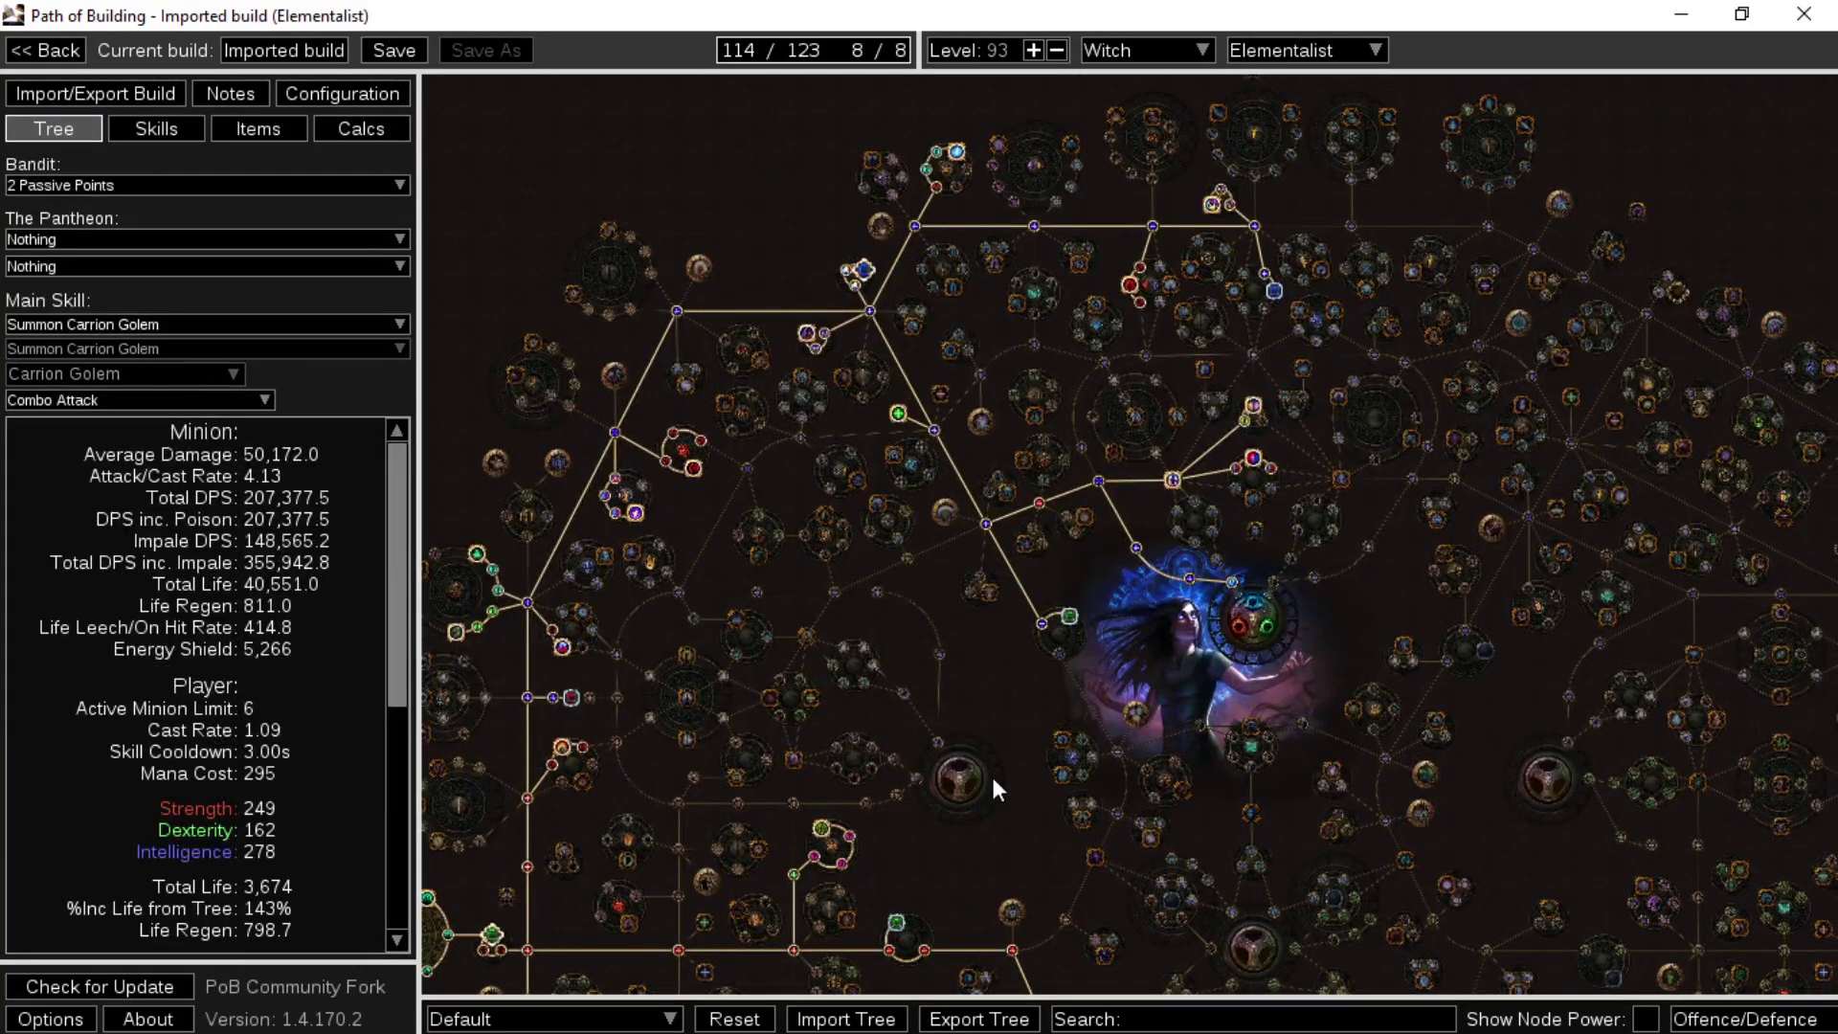
- Allocate the Quick Recovery life nodes near the Witch start
left_click_drag(991, 774, 893, 399)
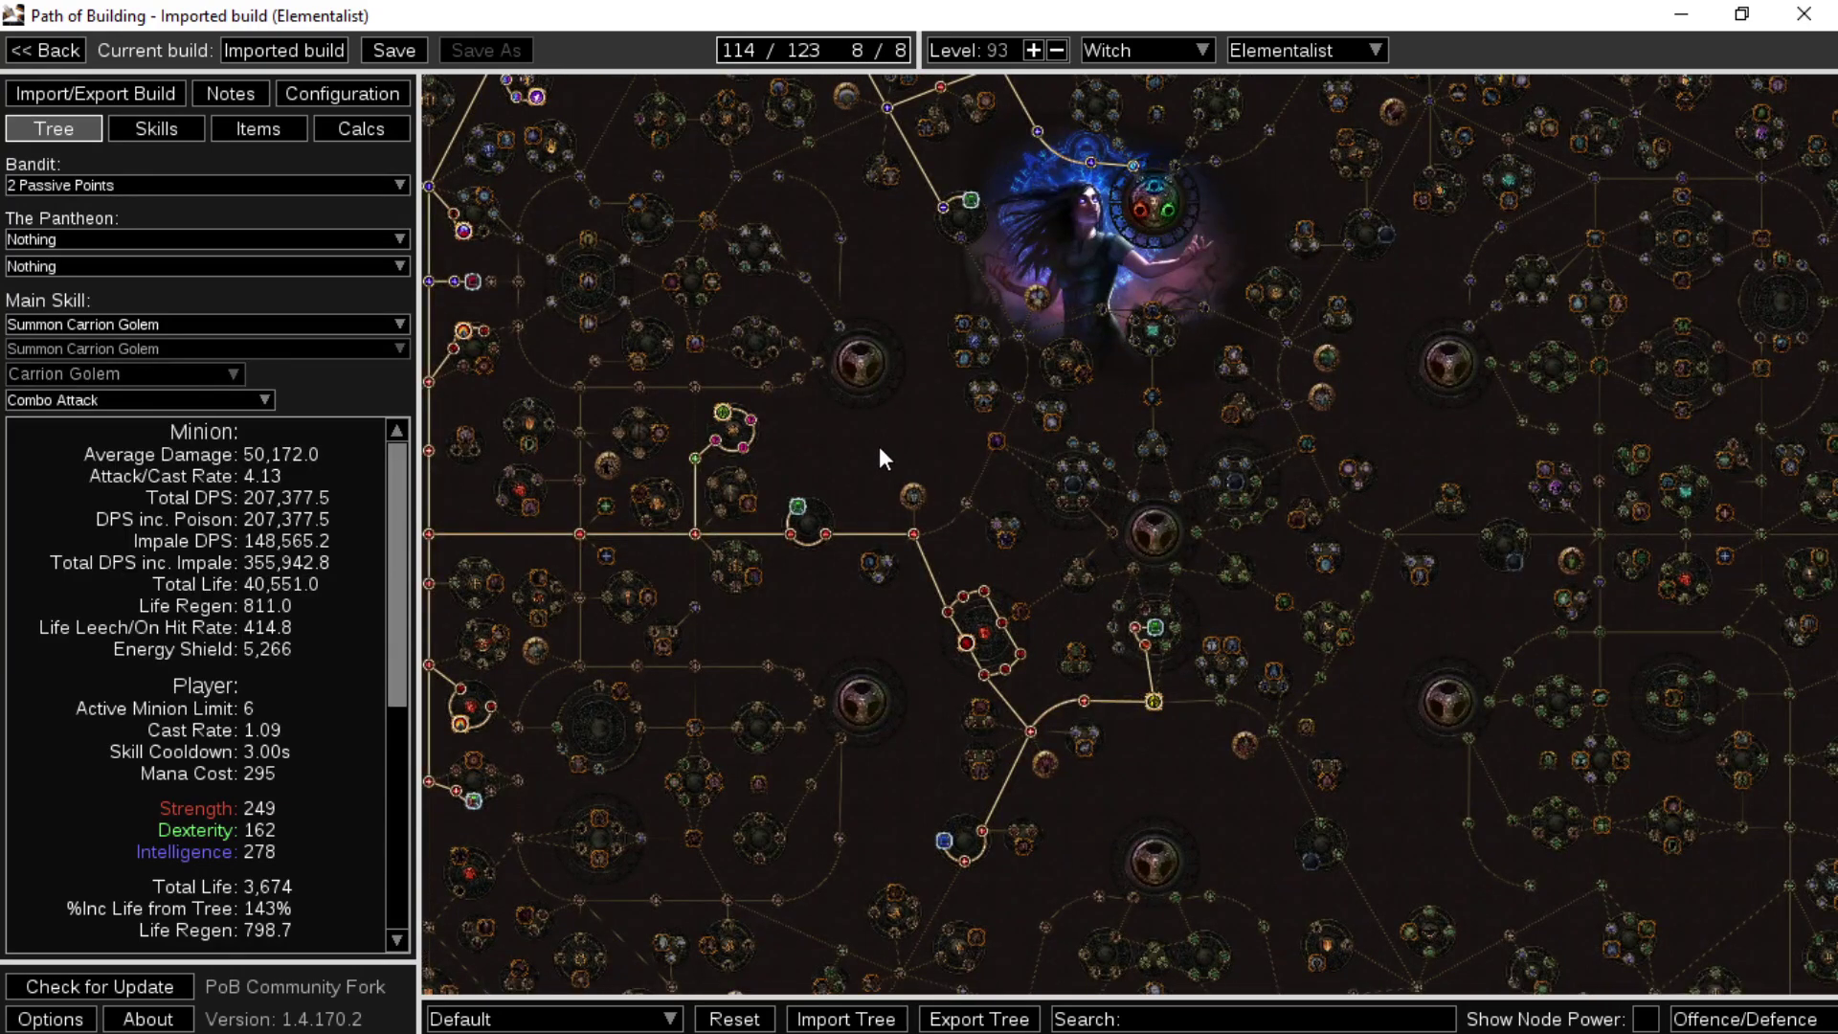
left_click_drag(893, 398, 1145, 513)
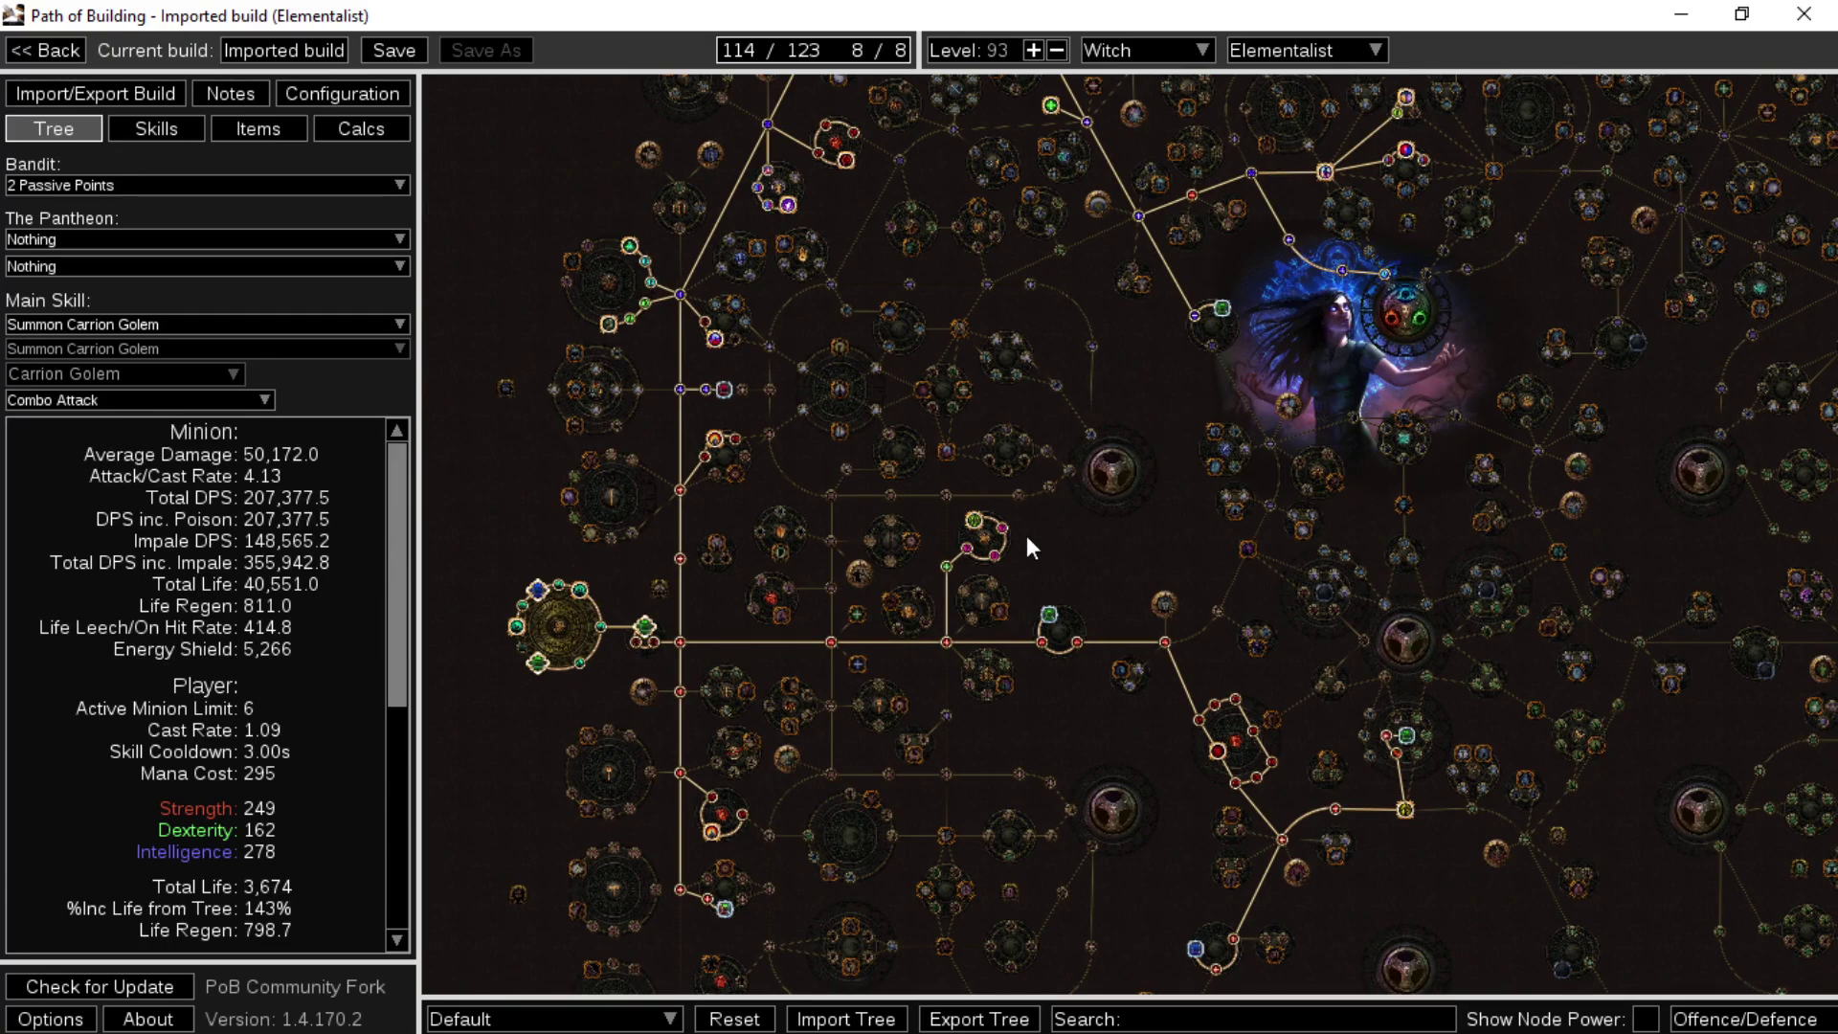
left_click_drag(1027, 539, 1023, 781)
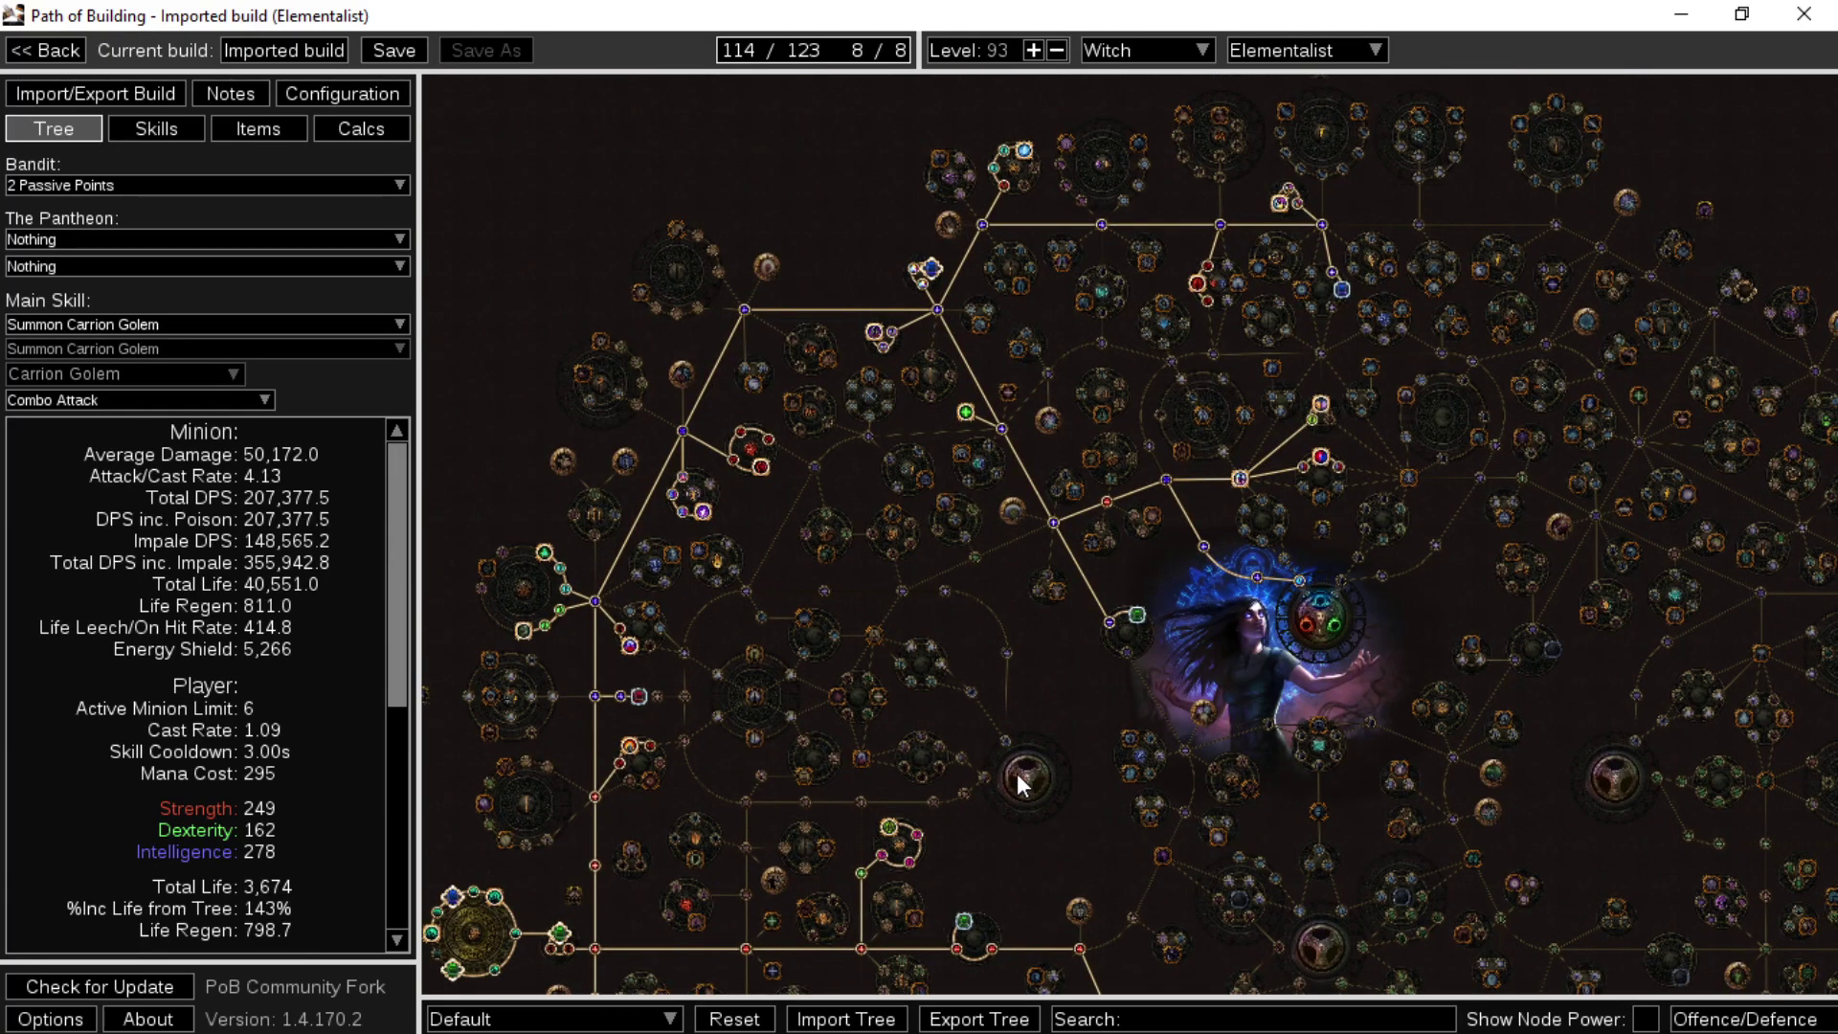
left_click(1058, 591)
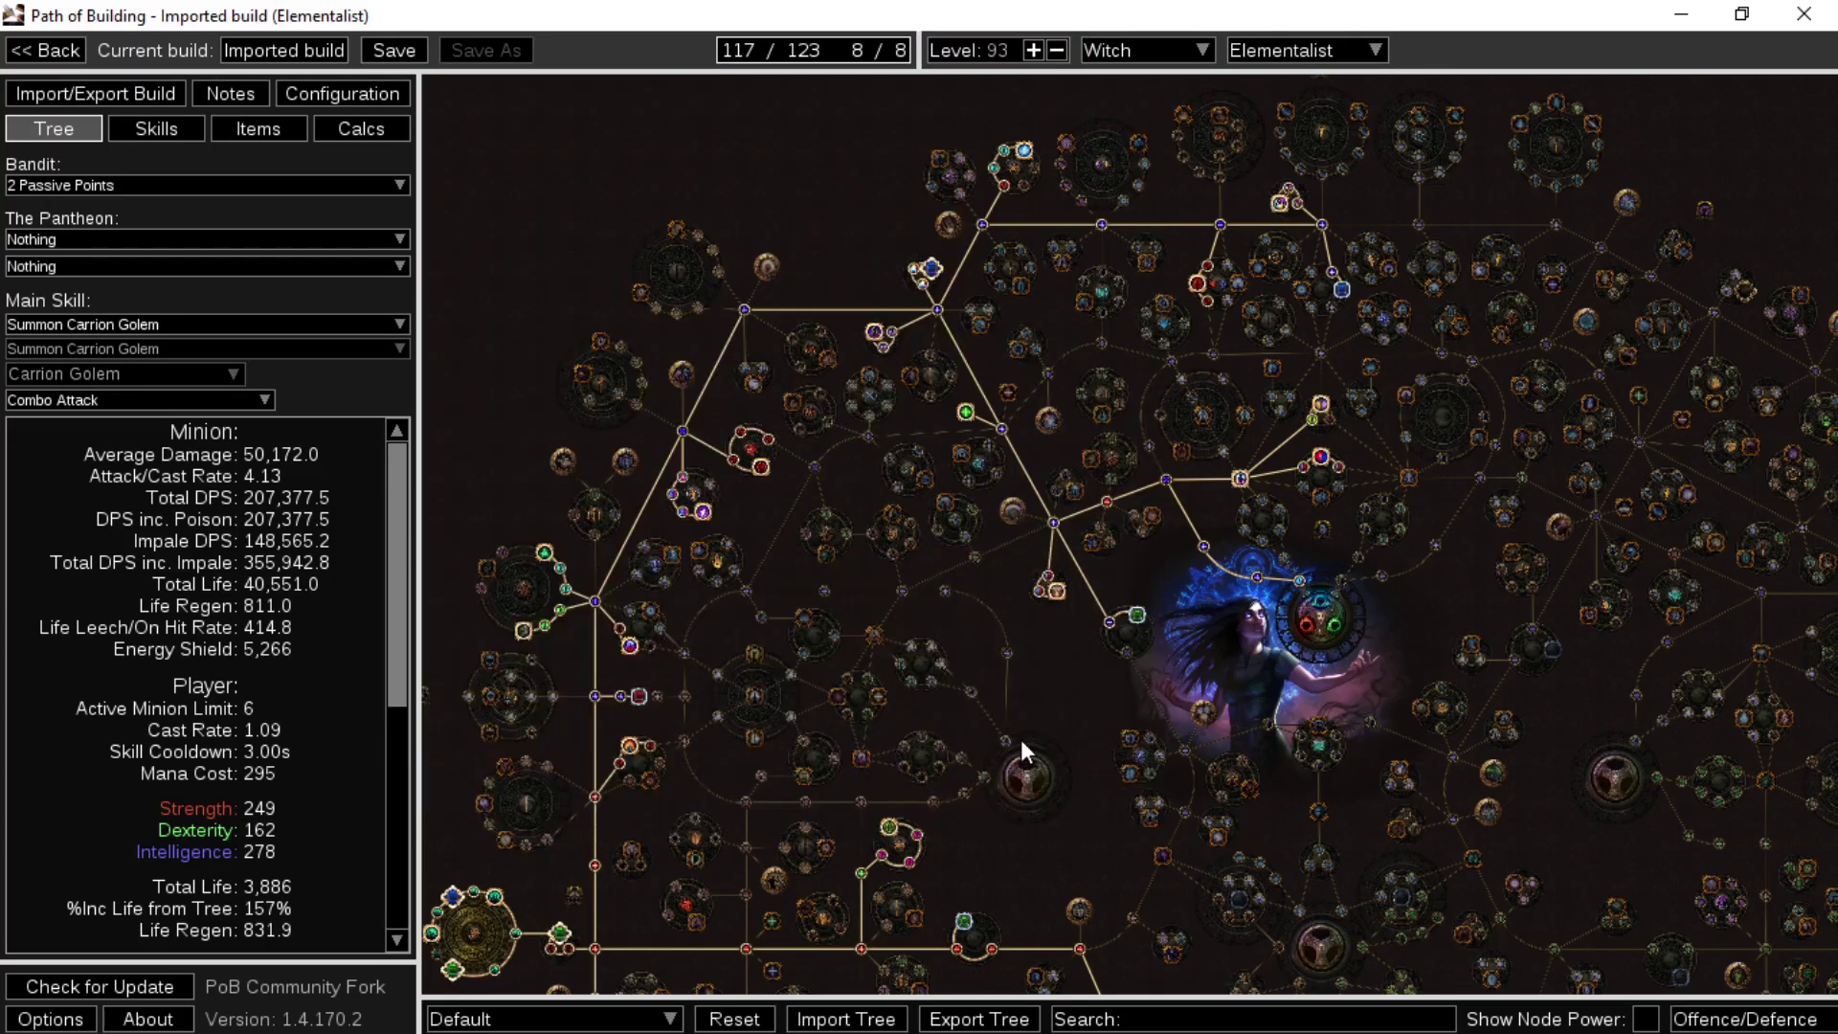
- Unallocate the Armour and Energy Shield node branch, bringing player life to 3,886
left_click_drag(1024, 737, 1072, 492)
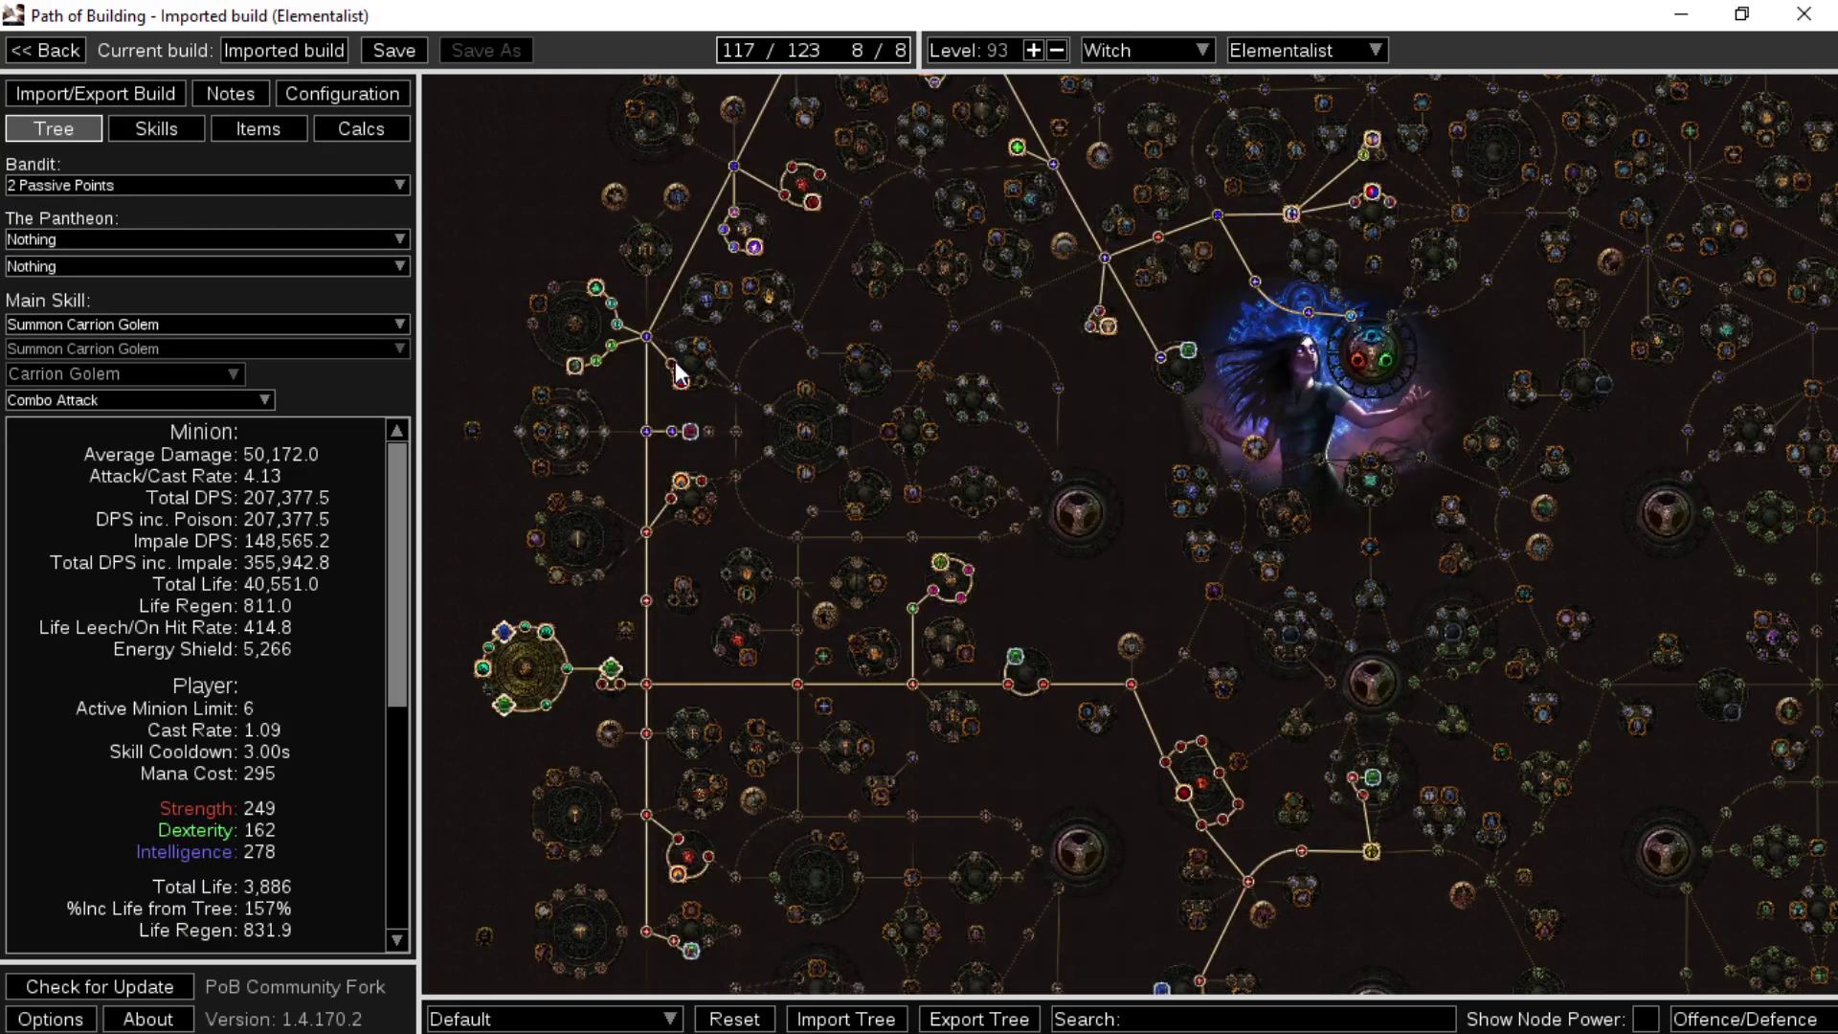
left_click(675, 360)
left_click_drag(1185, 402, 1139, 718)
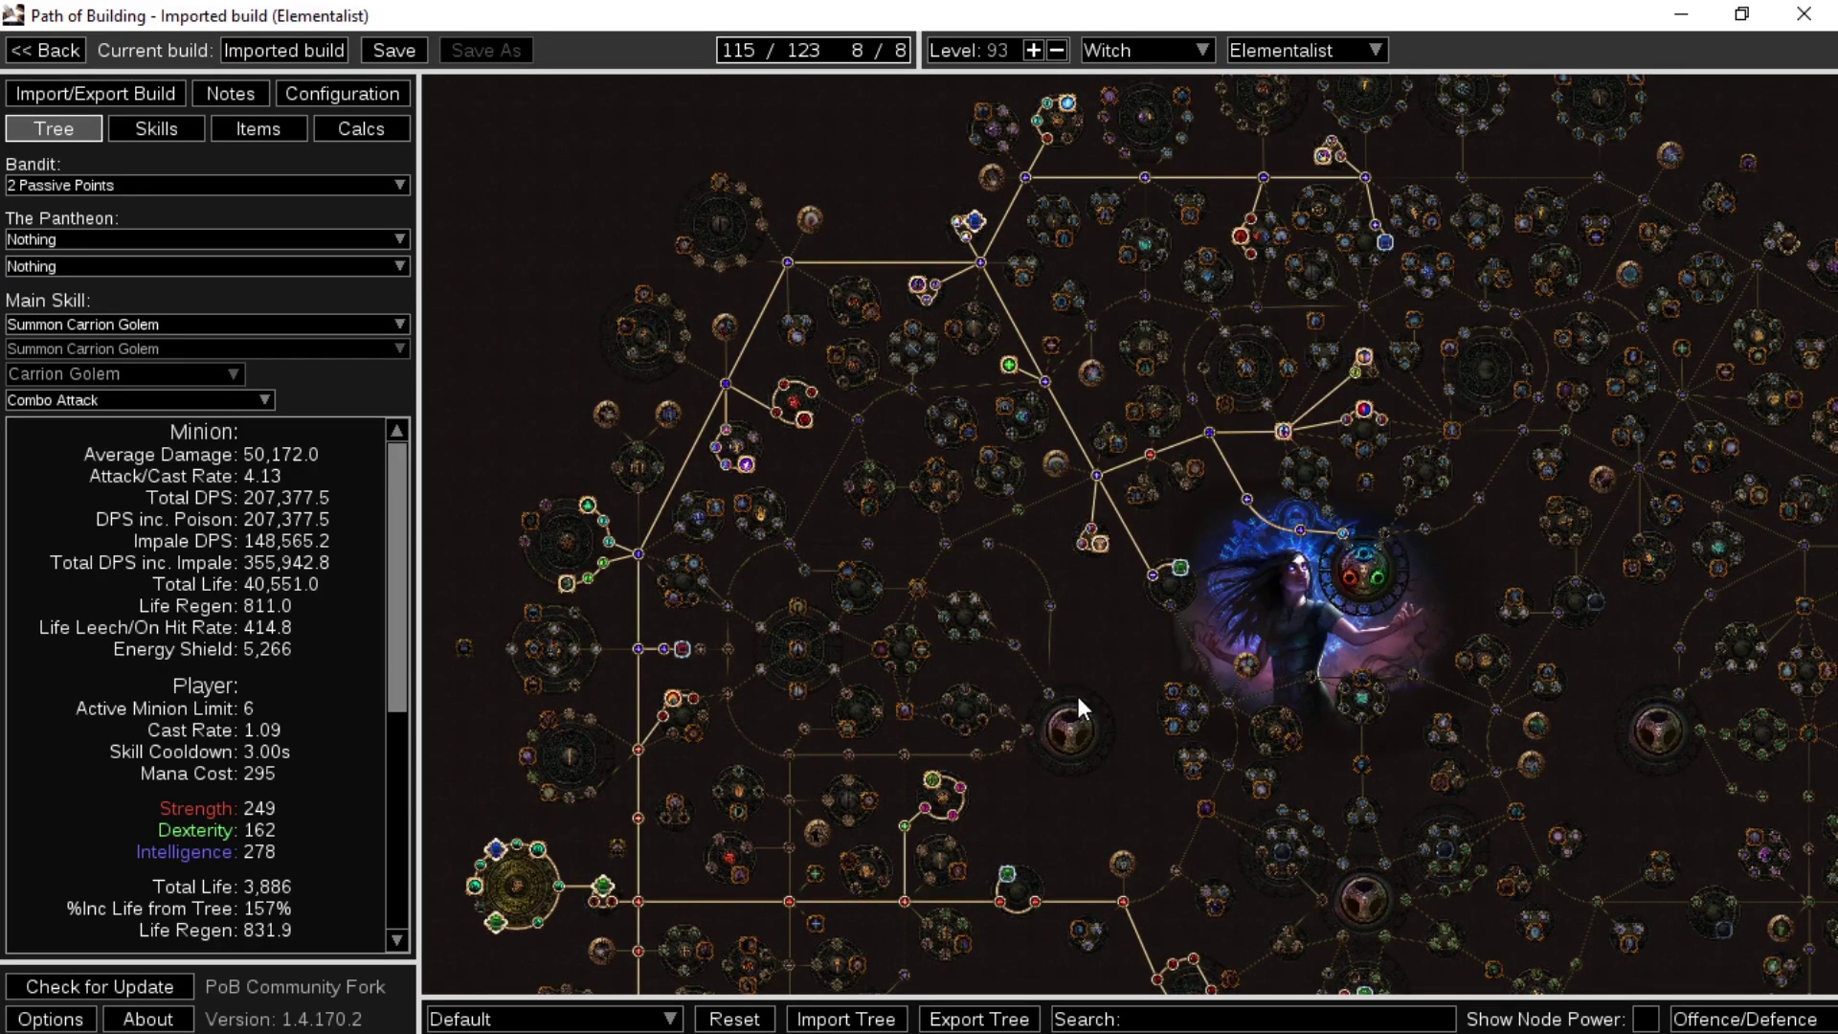
left_click_drag(1088, 668, 946, 720)
left_click_drag(1139, 641, 1054, 705)
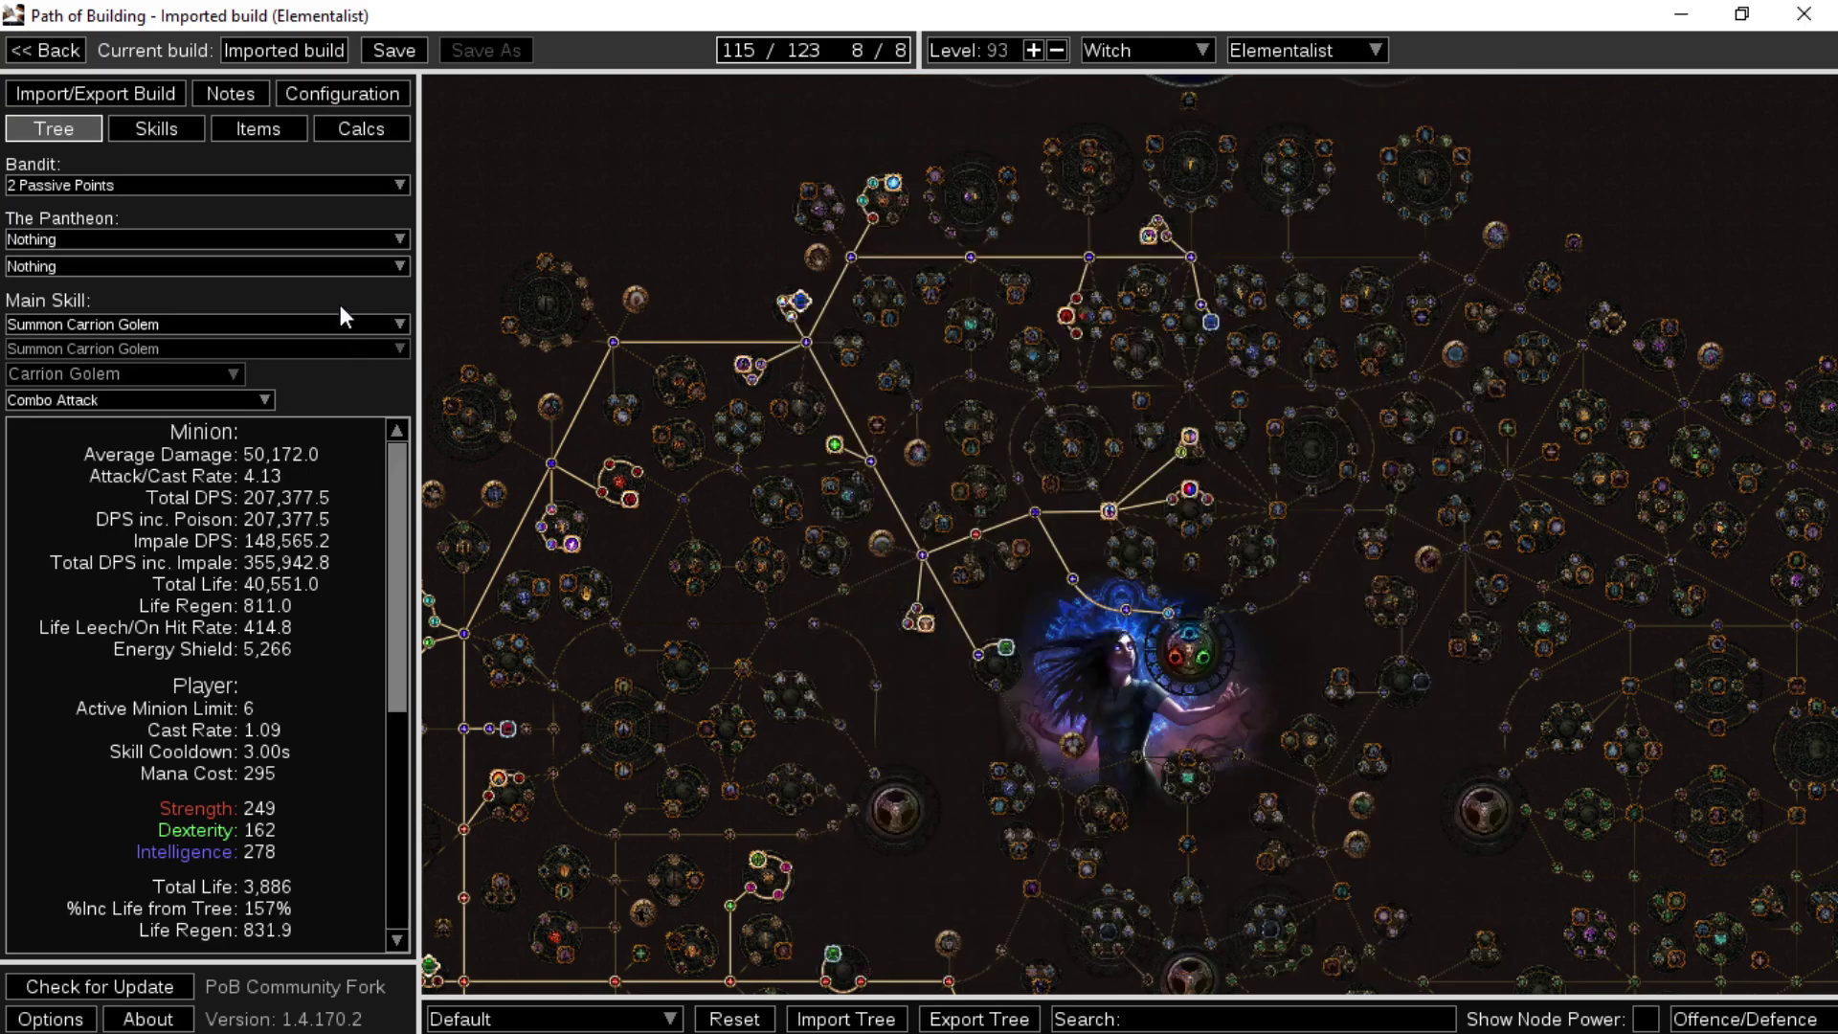
- Generate the build code, turn it into a Pastebin link and copy it
left_click(96, 93)
left_click(1122, 490)
left_click(988, 529)
left_click(846, 526)
key("alt+Tab")
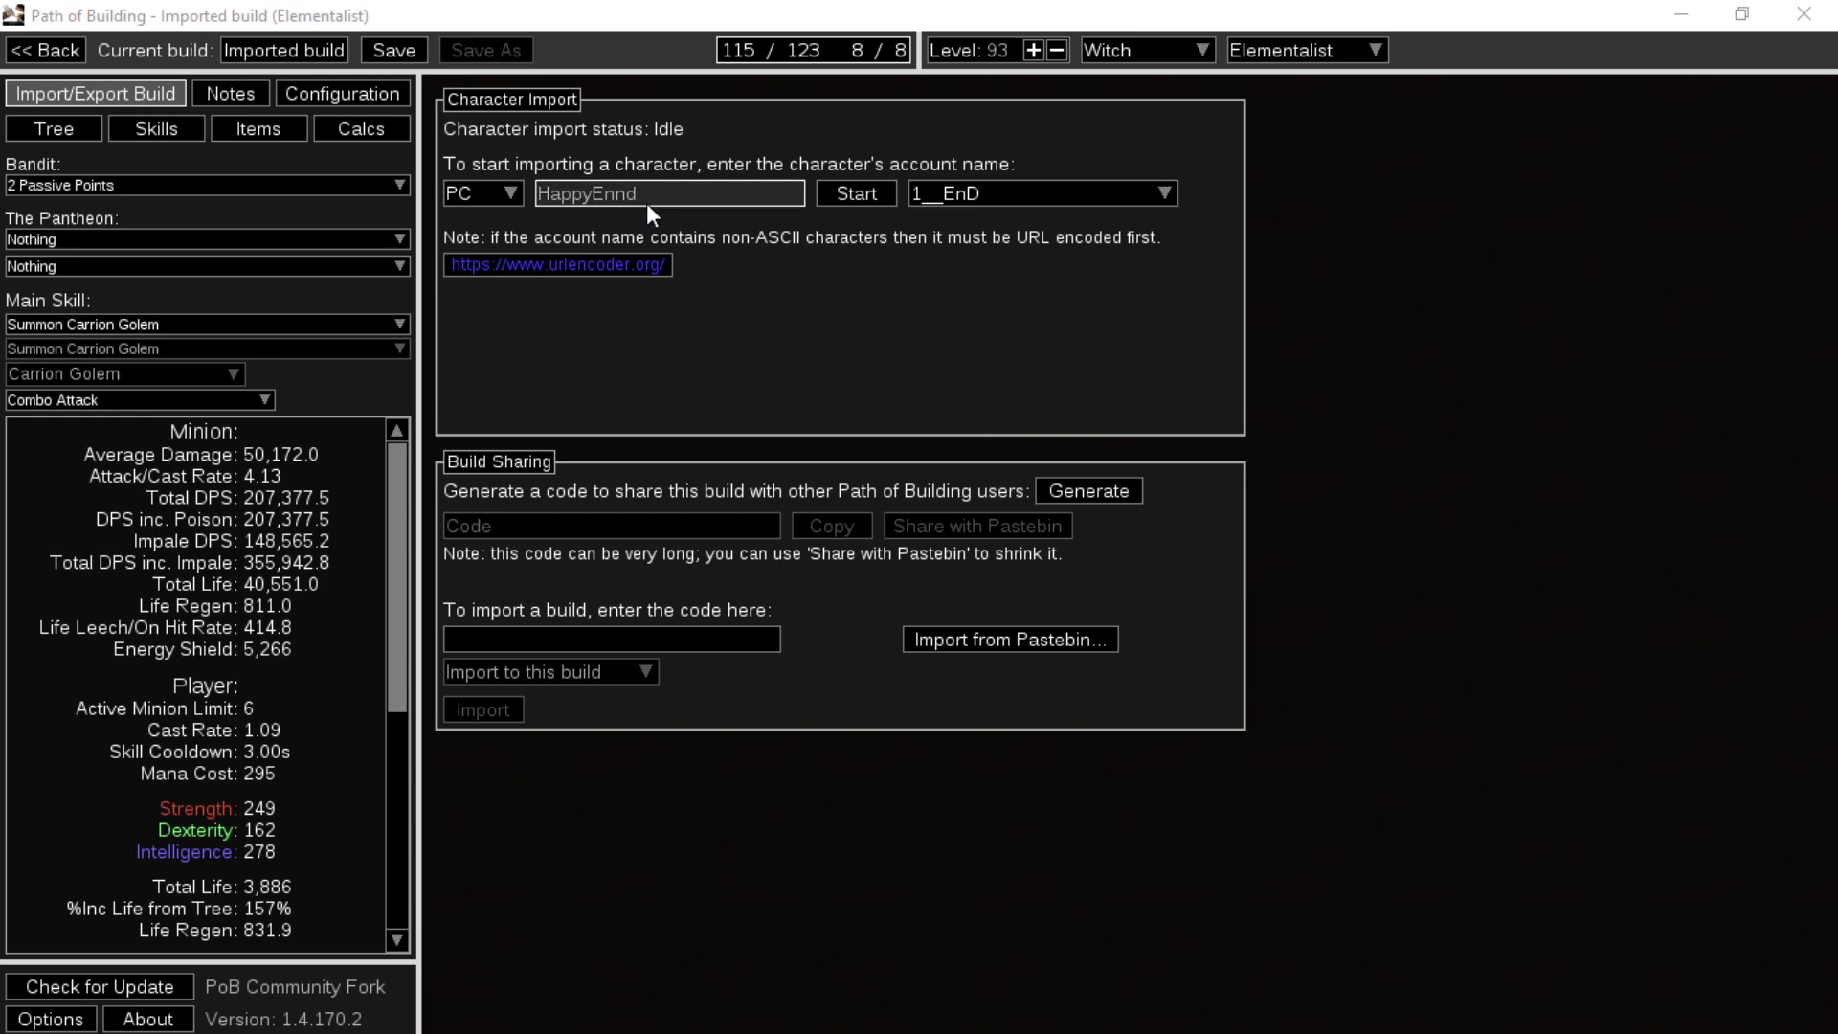
- Paste a new account name, pick the Harvest level 88 Elementalist, then cancel overwriting the tree
double_click(693, 189)
type("Kcronos")
left_click(821, 196)
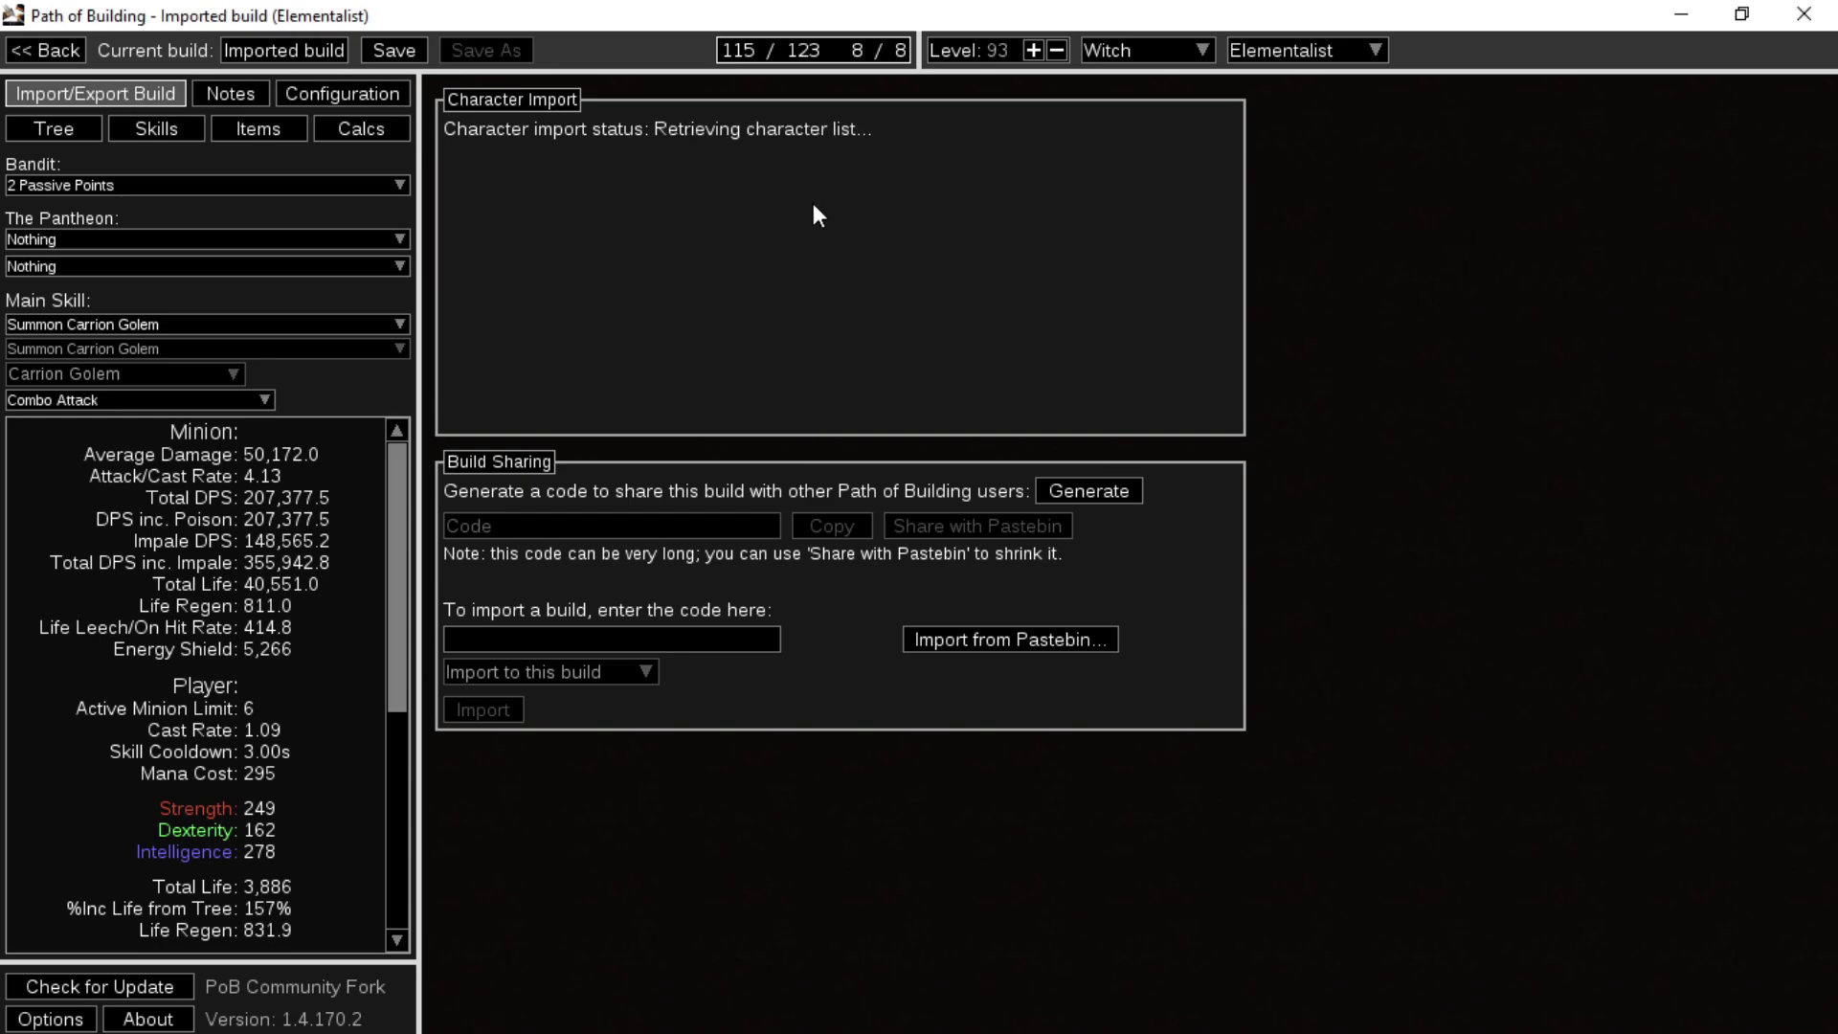
left_click(605, 198)
left_click(594, 234)
left_click(595, 213)
left_click(586, 239)
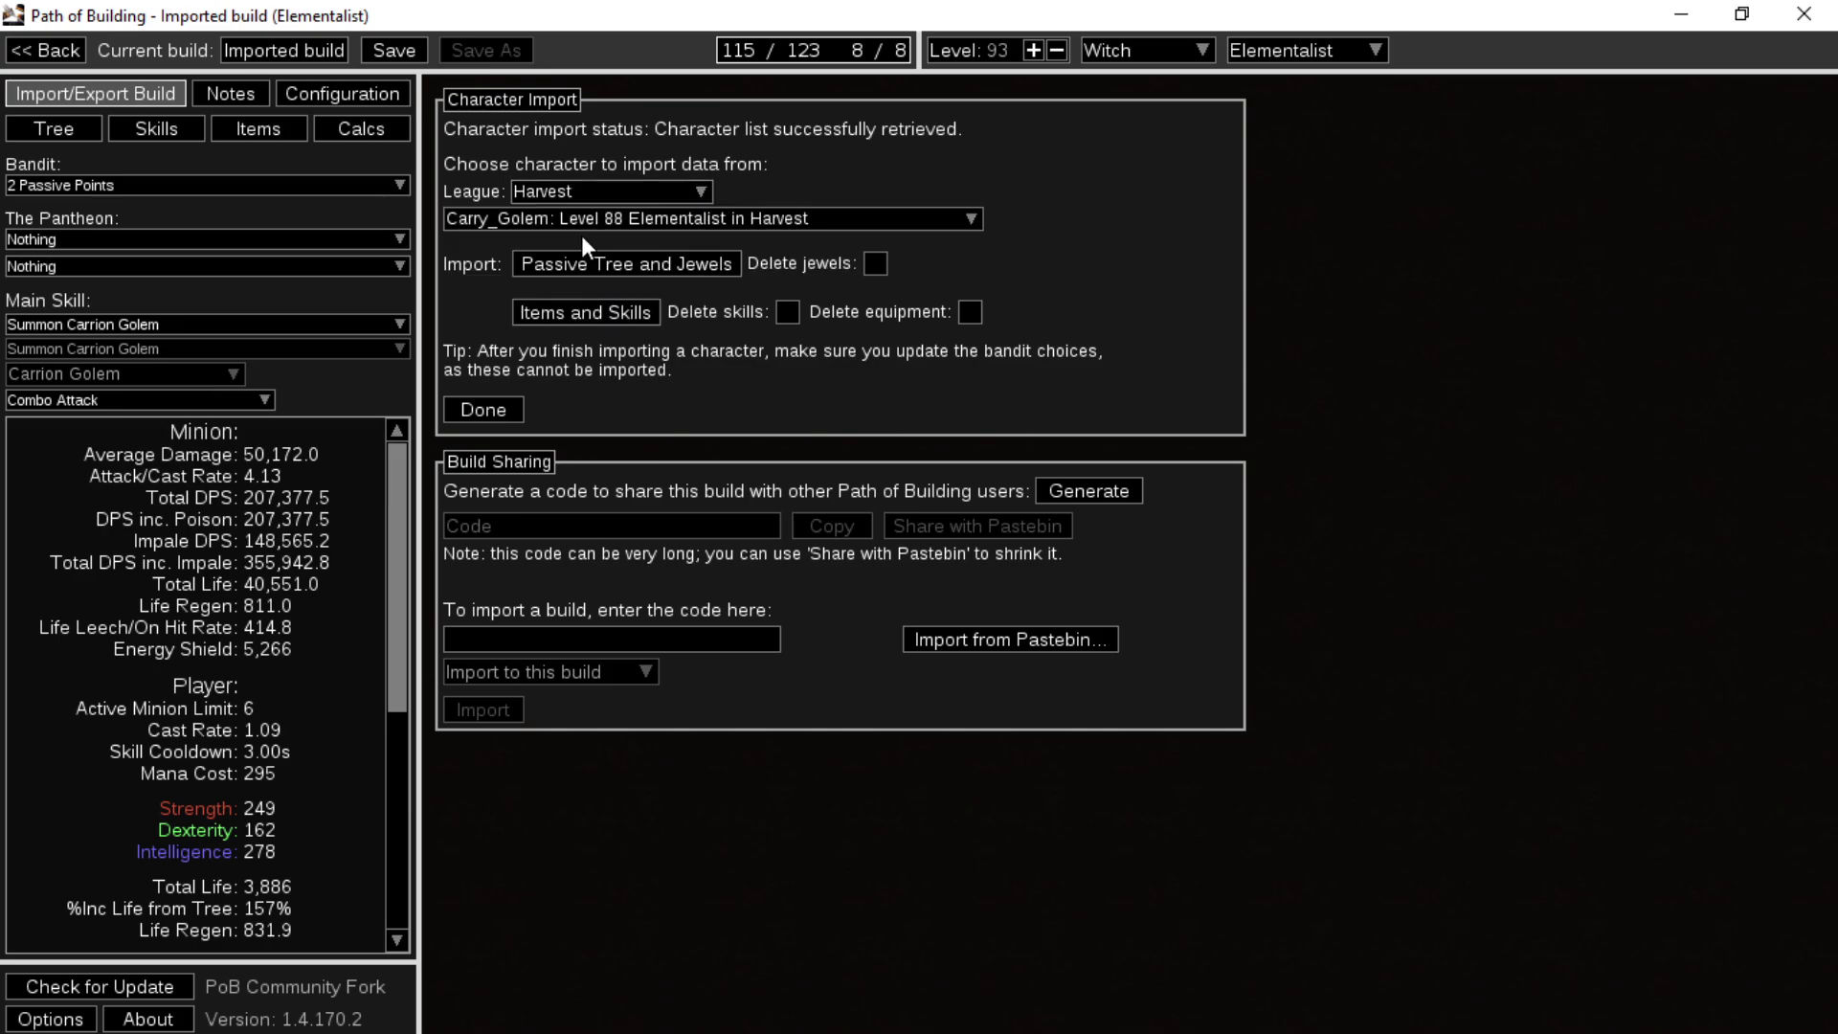
left_click(572, 263)
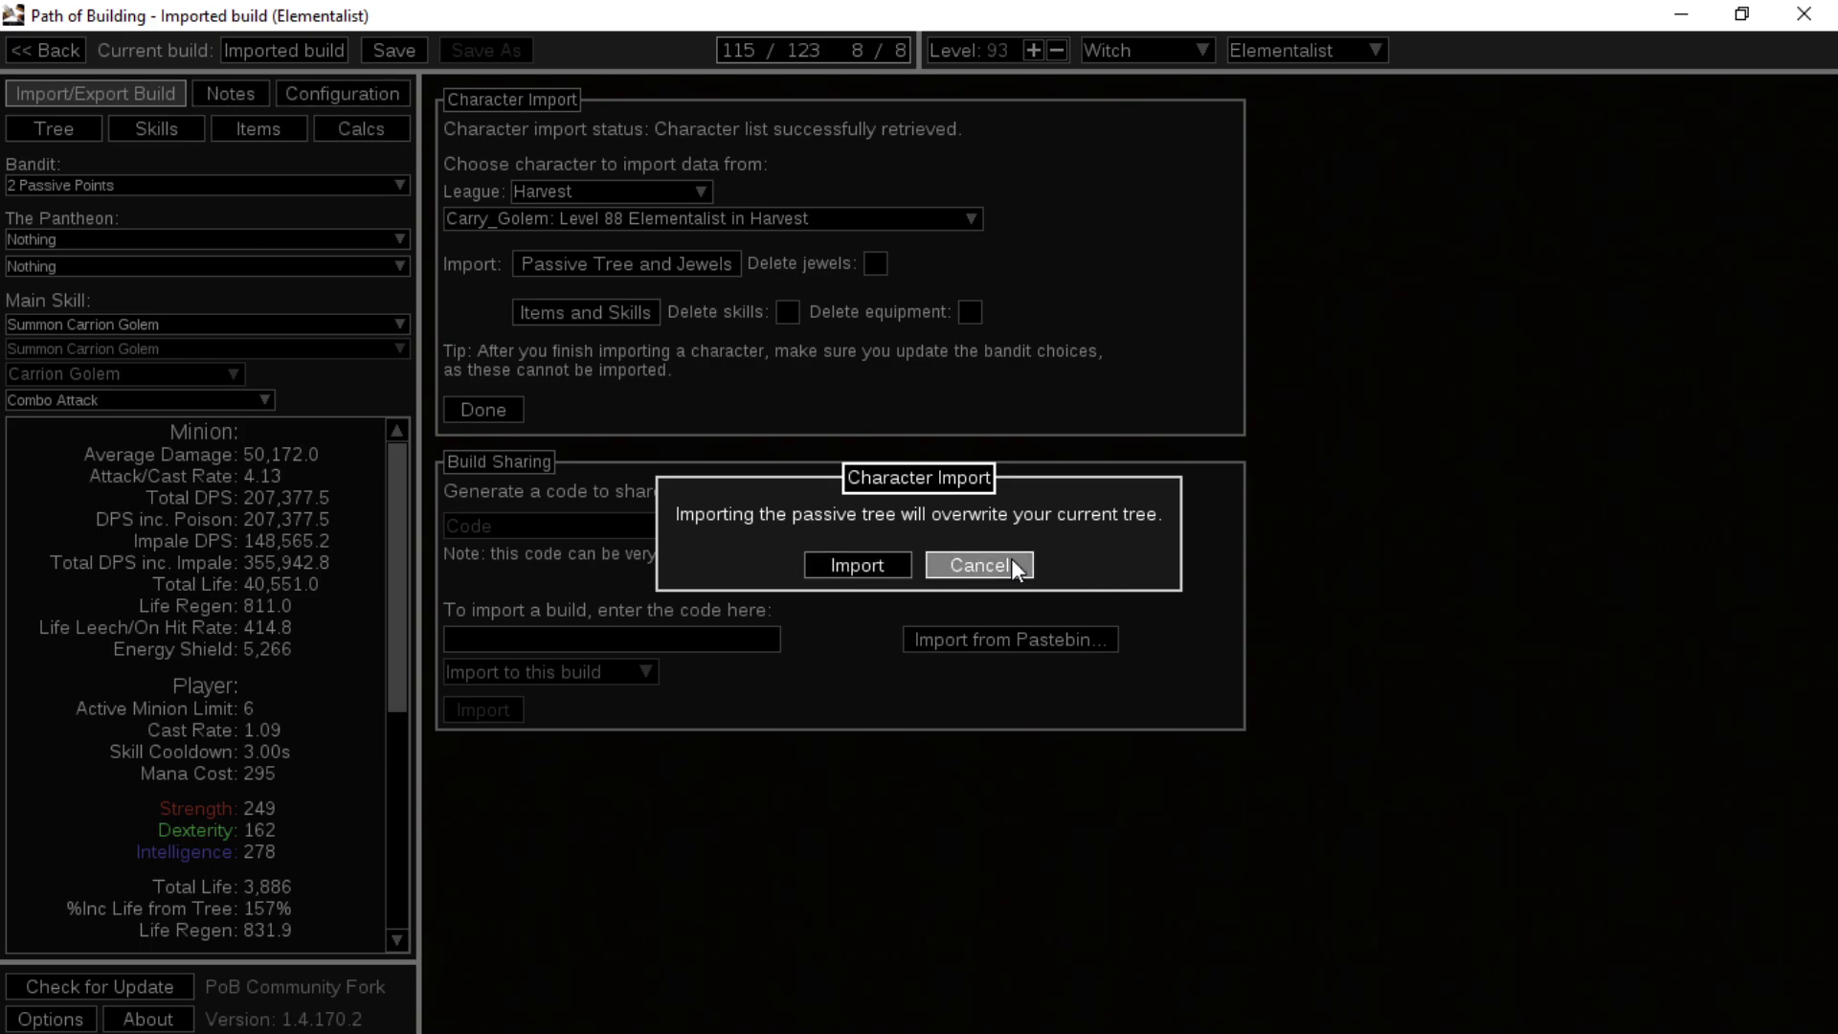
left_click(982, 566)
- Start a new empty build and choose the Harvest league's level 88 Elementalist for import
left_click(46, 48)
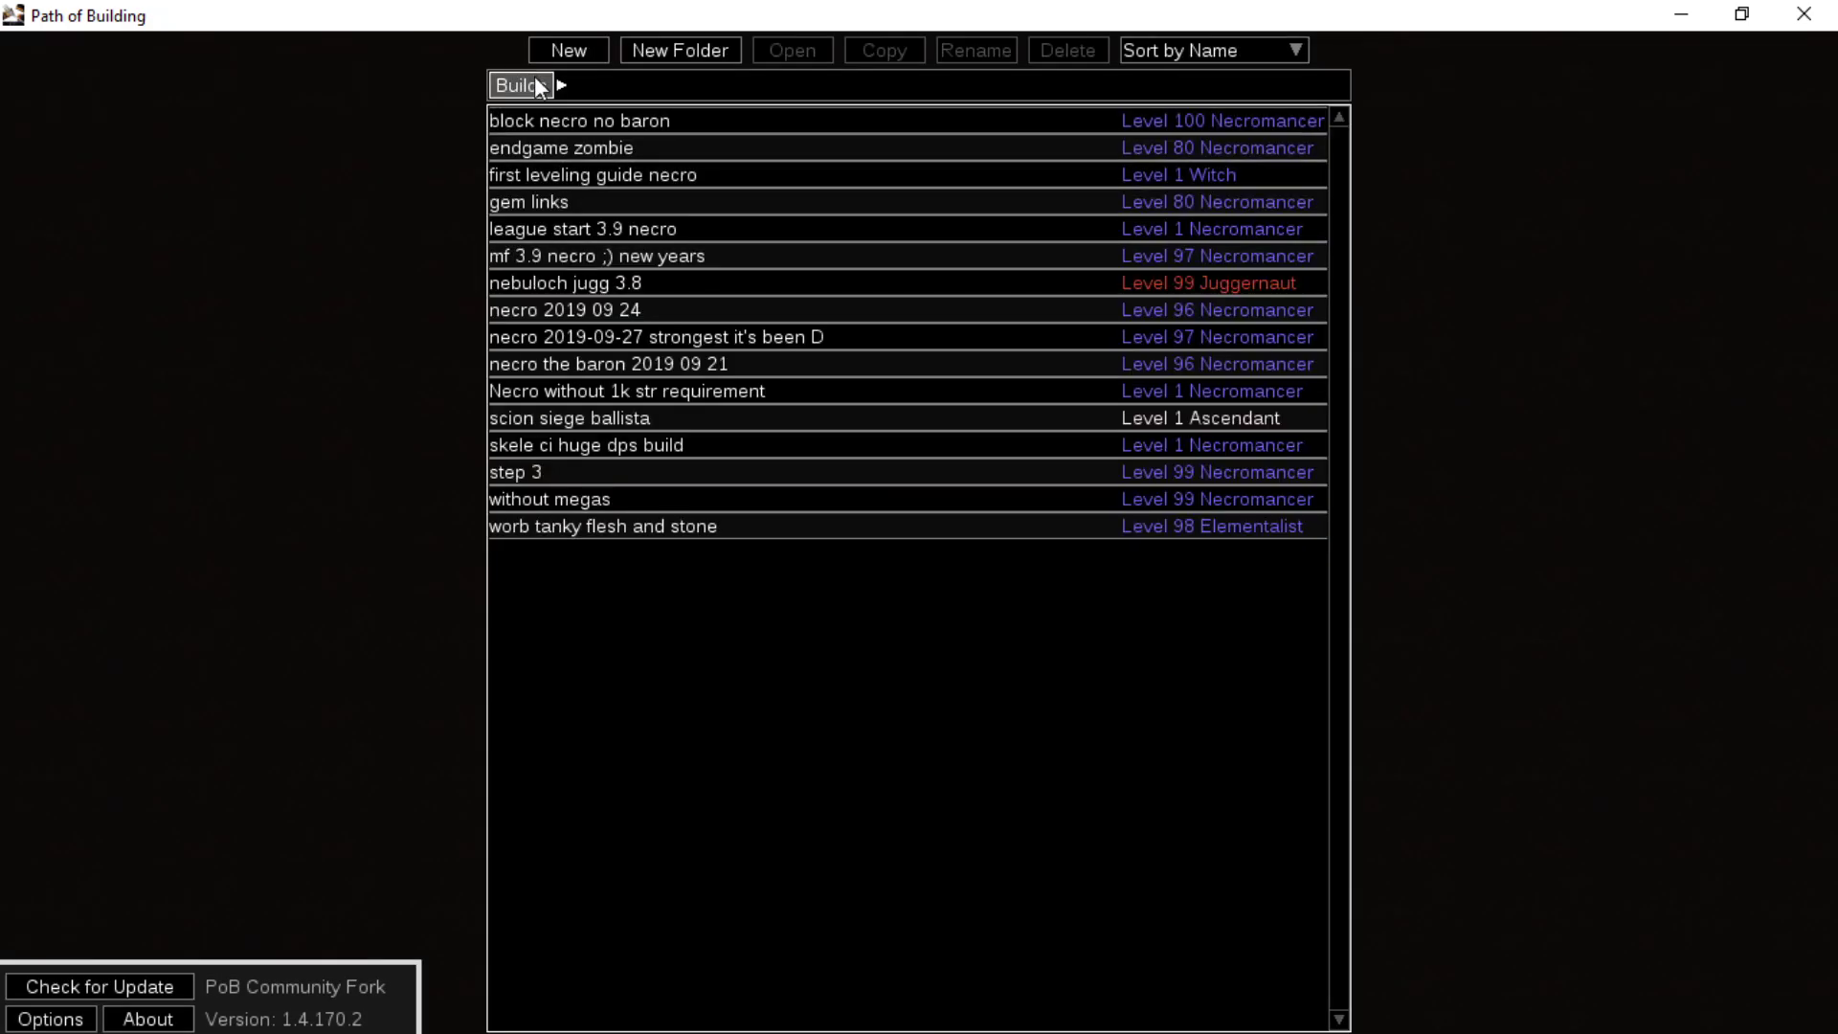
left_click(560, 52)
left_click(123, 89)
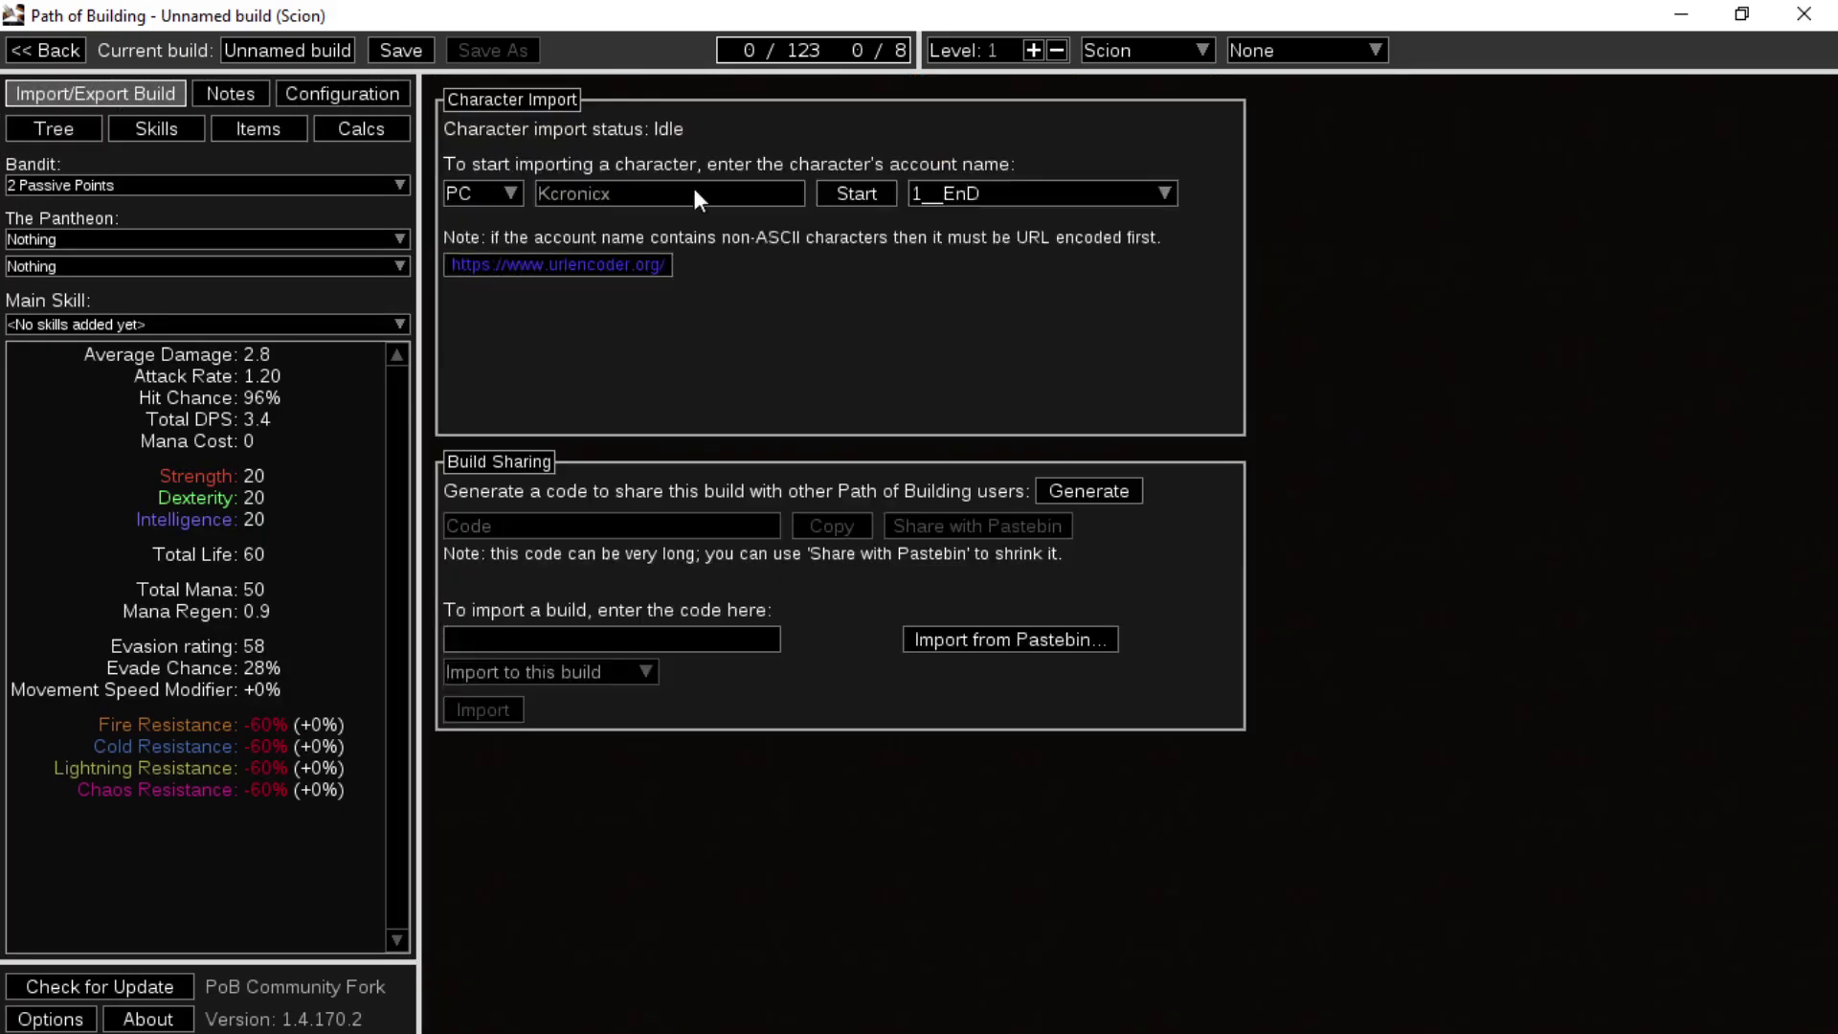
left_click(841, 196)
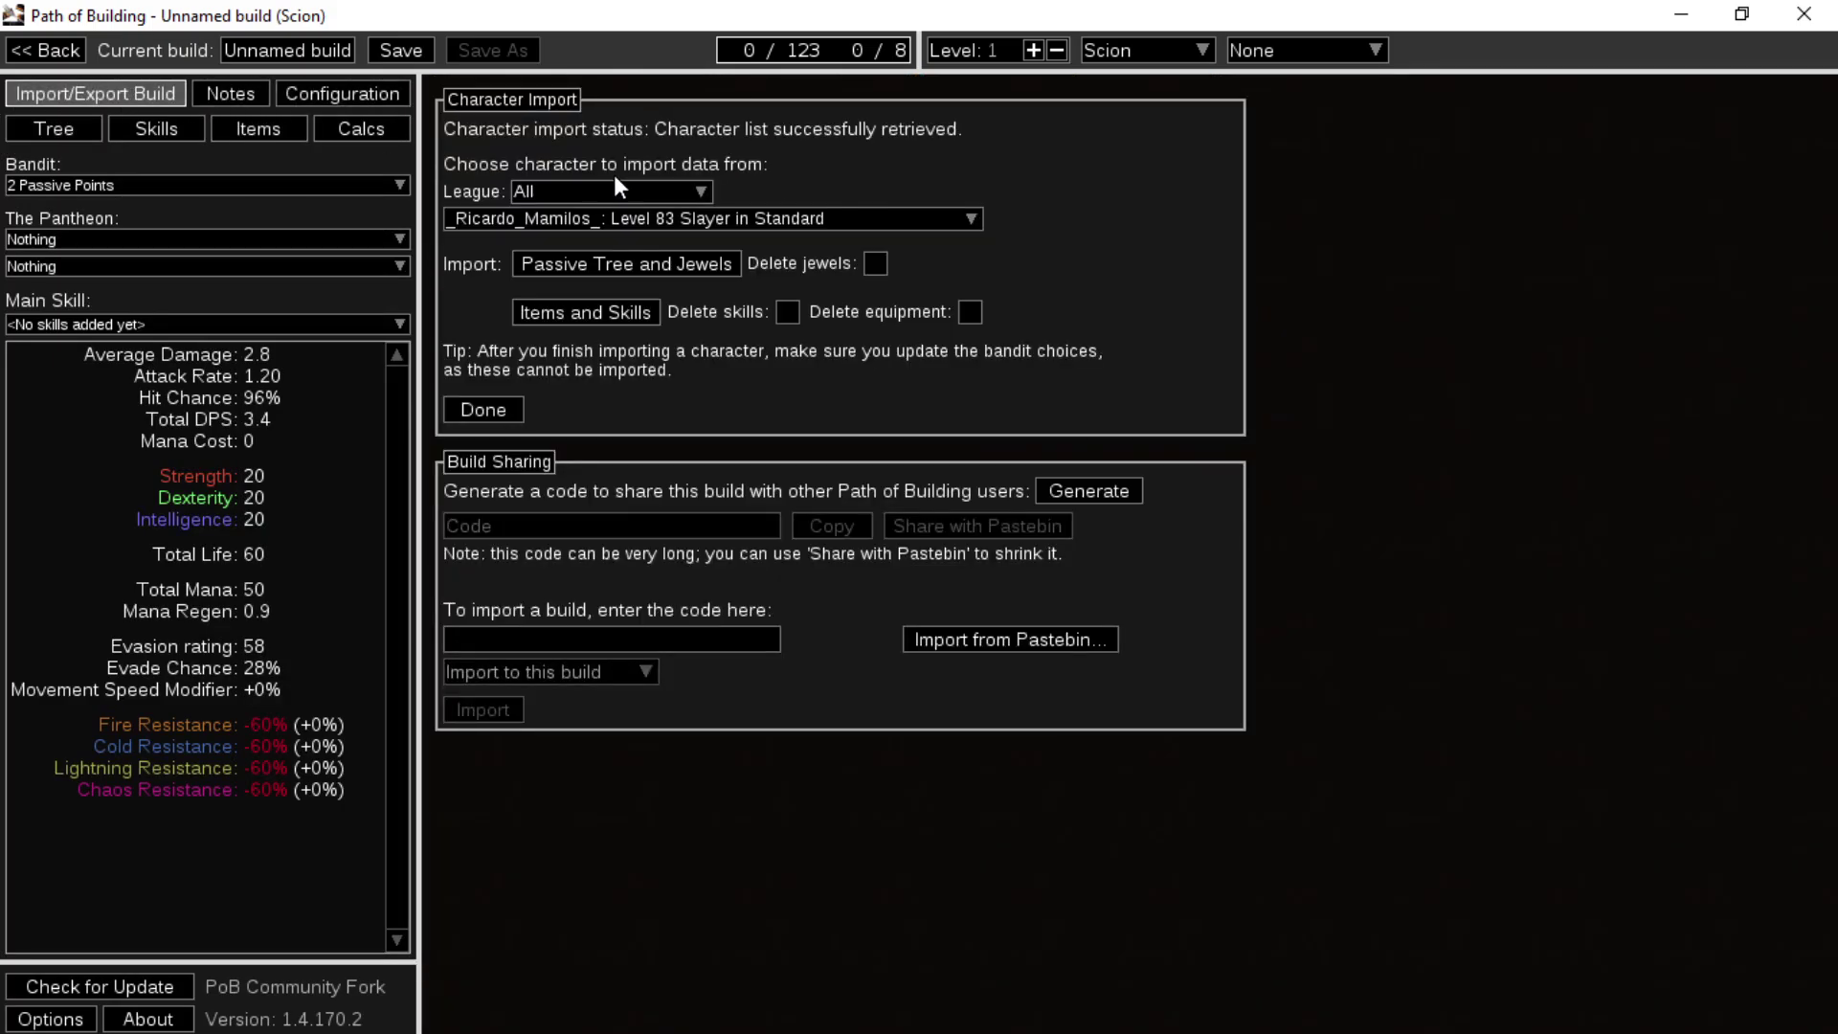
left_click(586, 188)
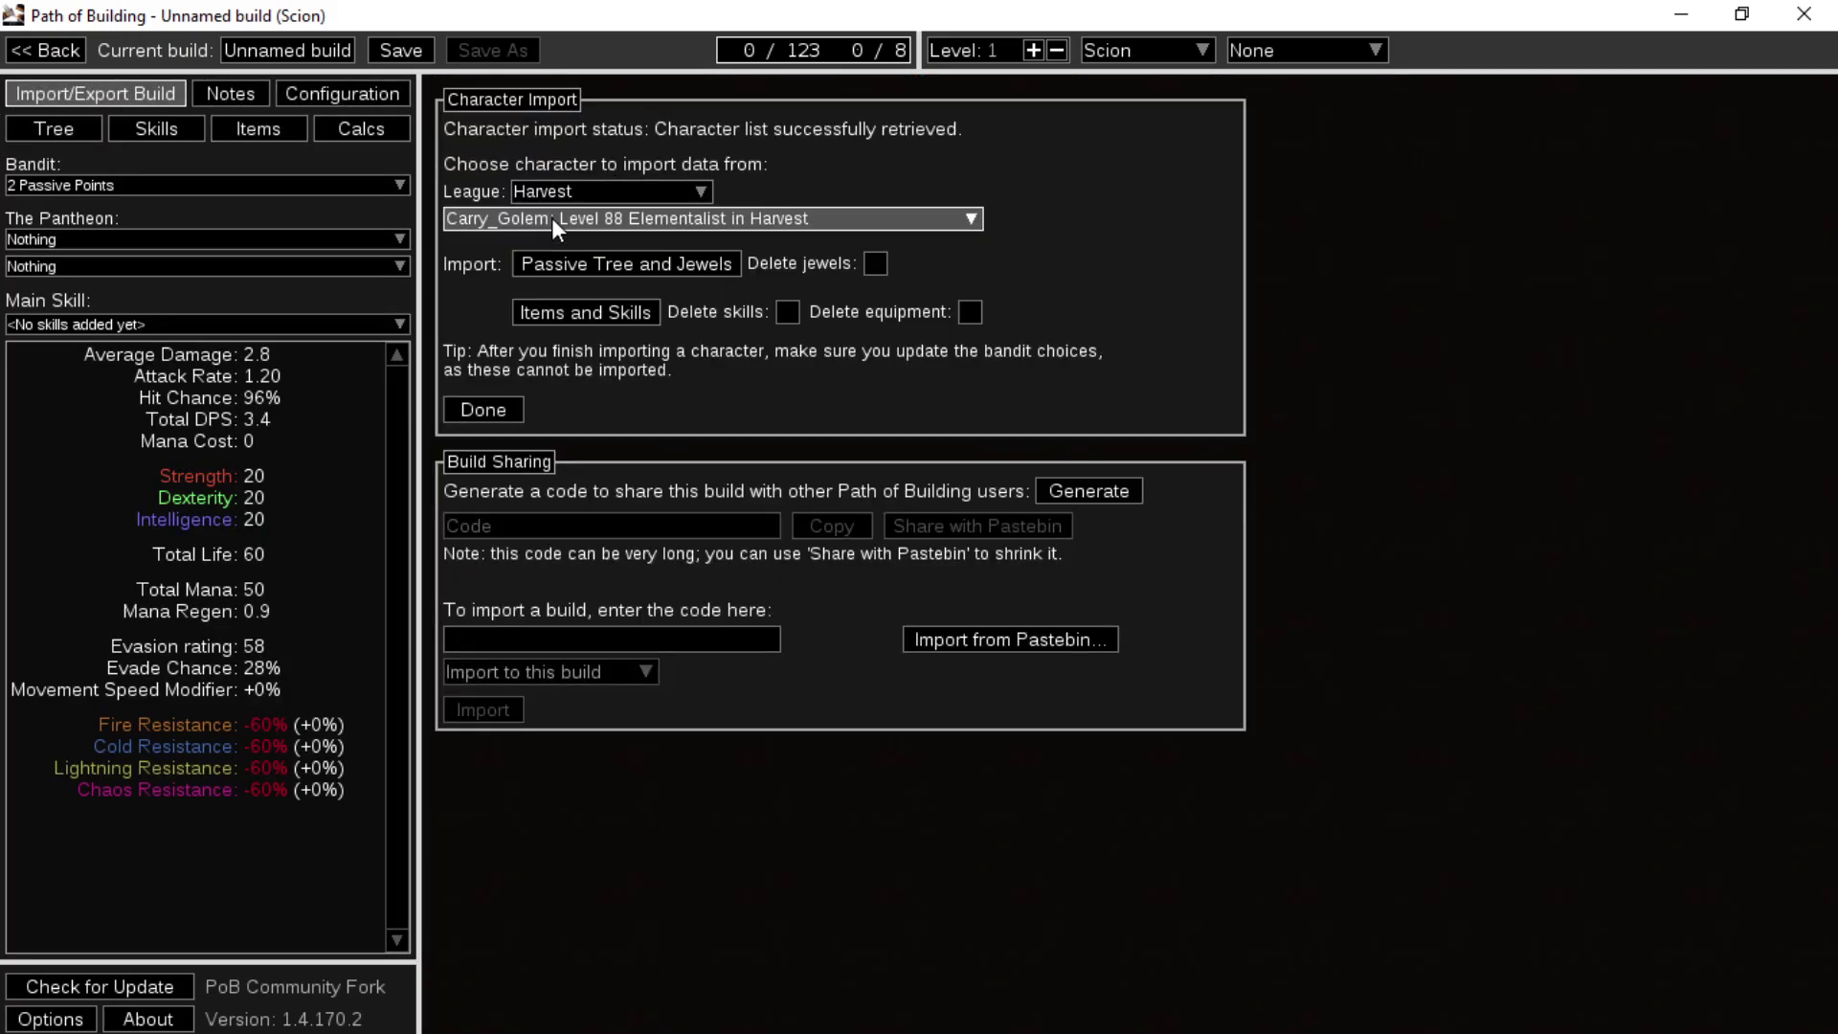
left_click(547, 229)
left_click(552, 218)
- Import the character's tree, jewels, items and skills, and make Summon Carrion Golem the main skill
left_click(552, 242)
left_click(575, 265)
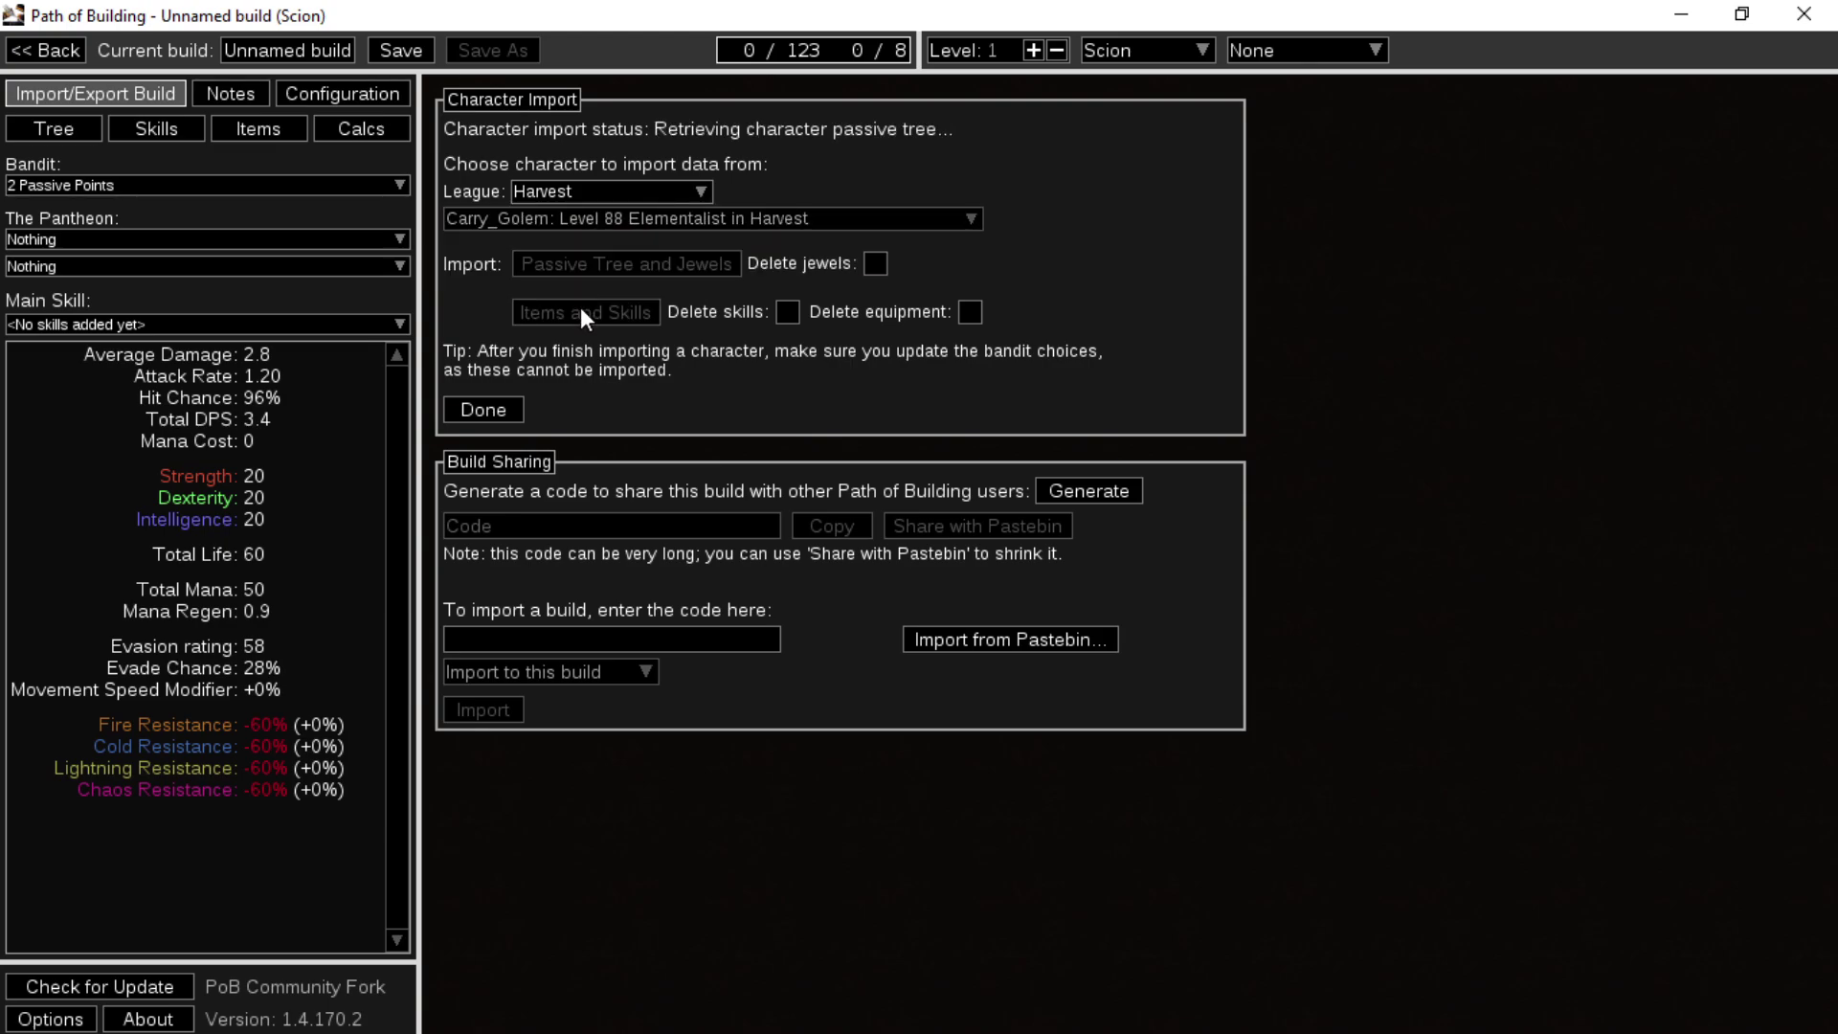
left_click(581, 307)
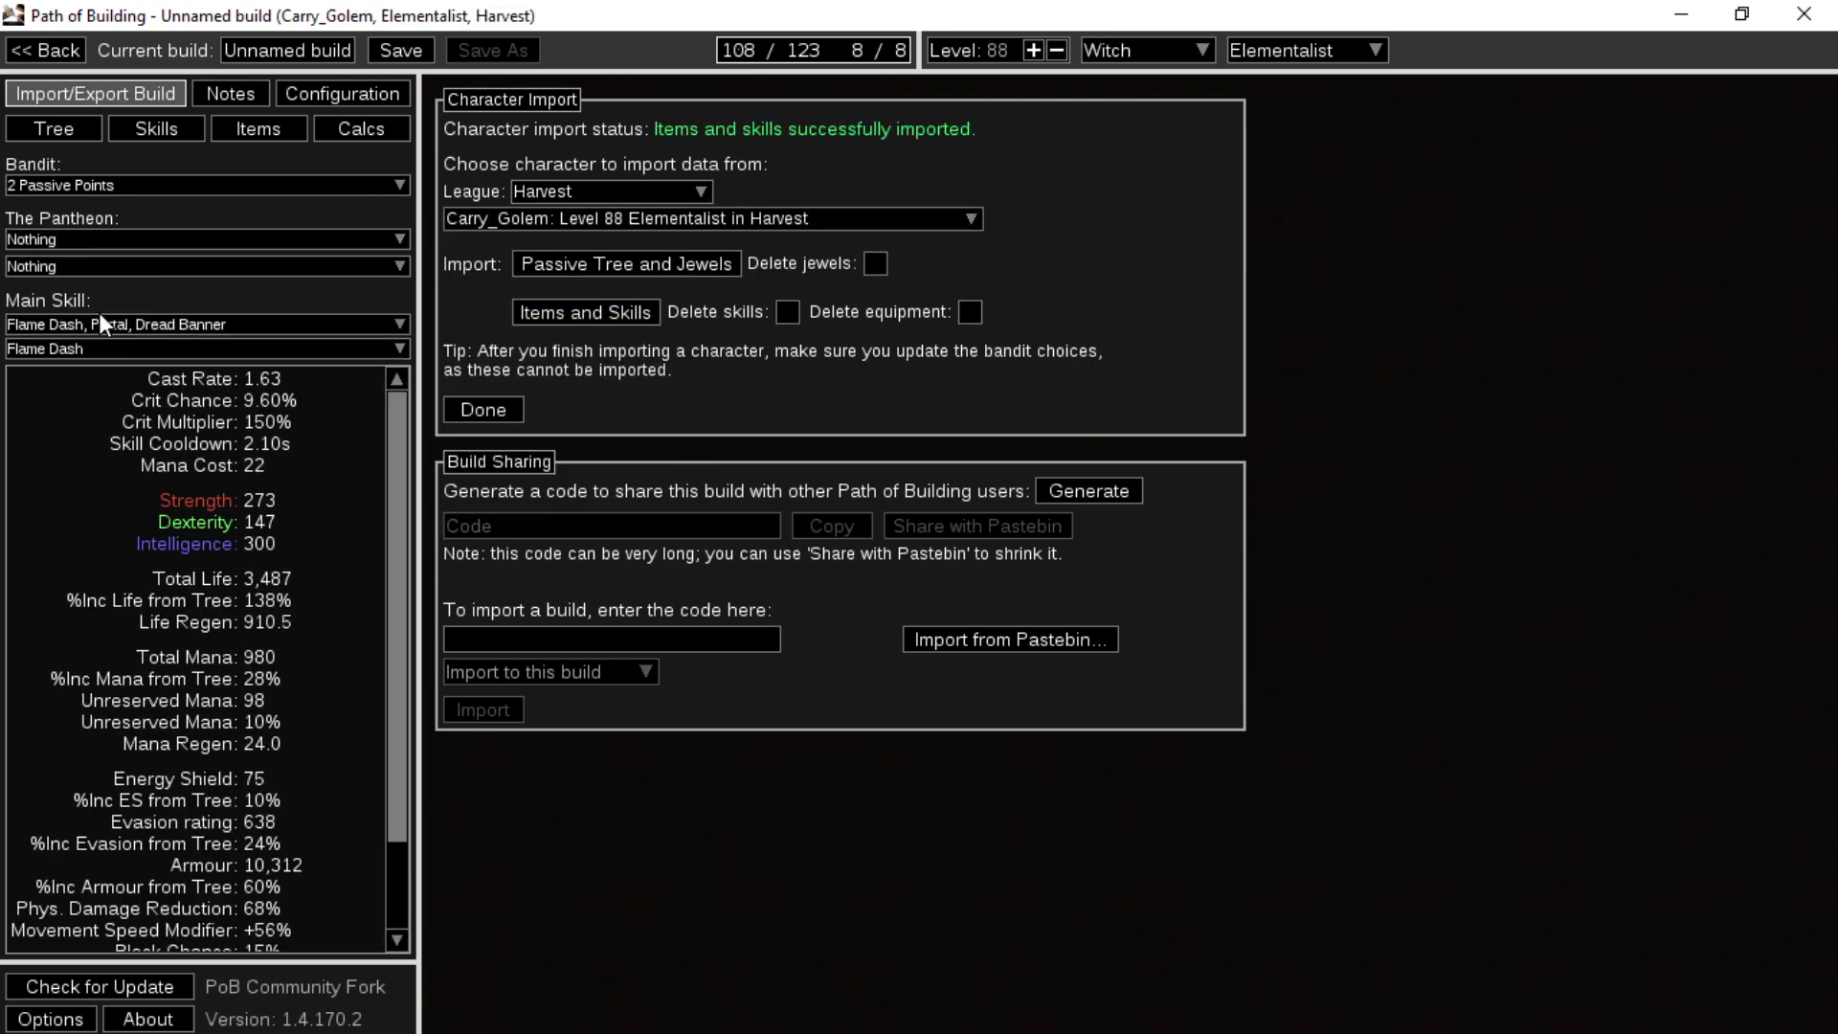
left_click(127, 325)
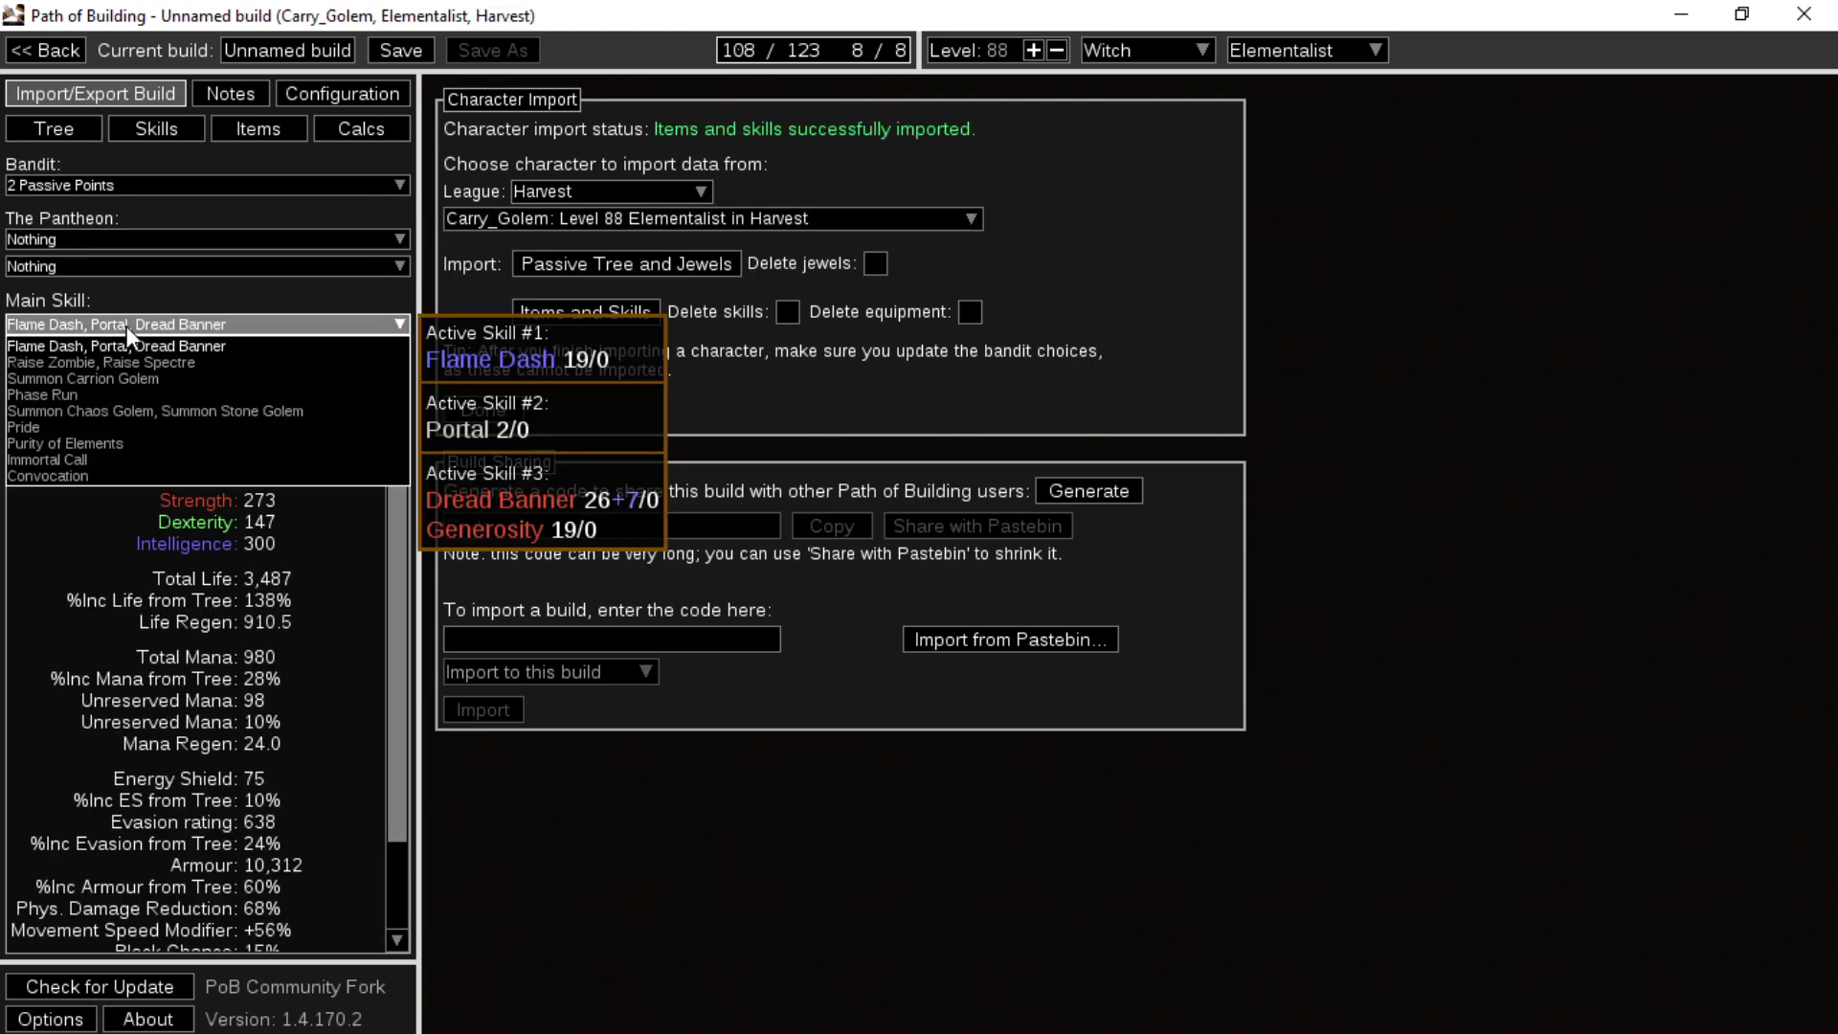
left_click(136, 379)
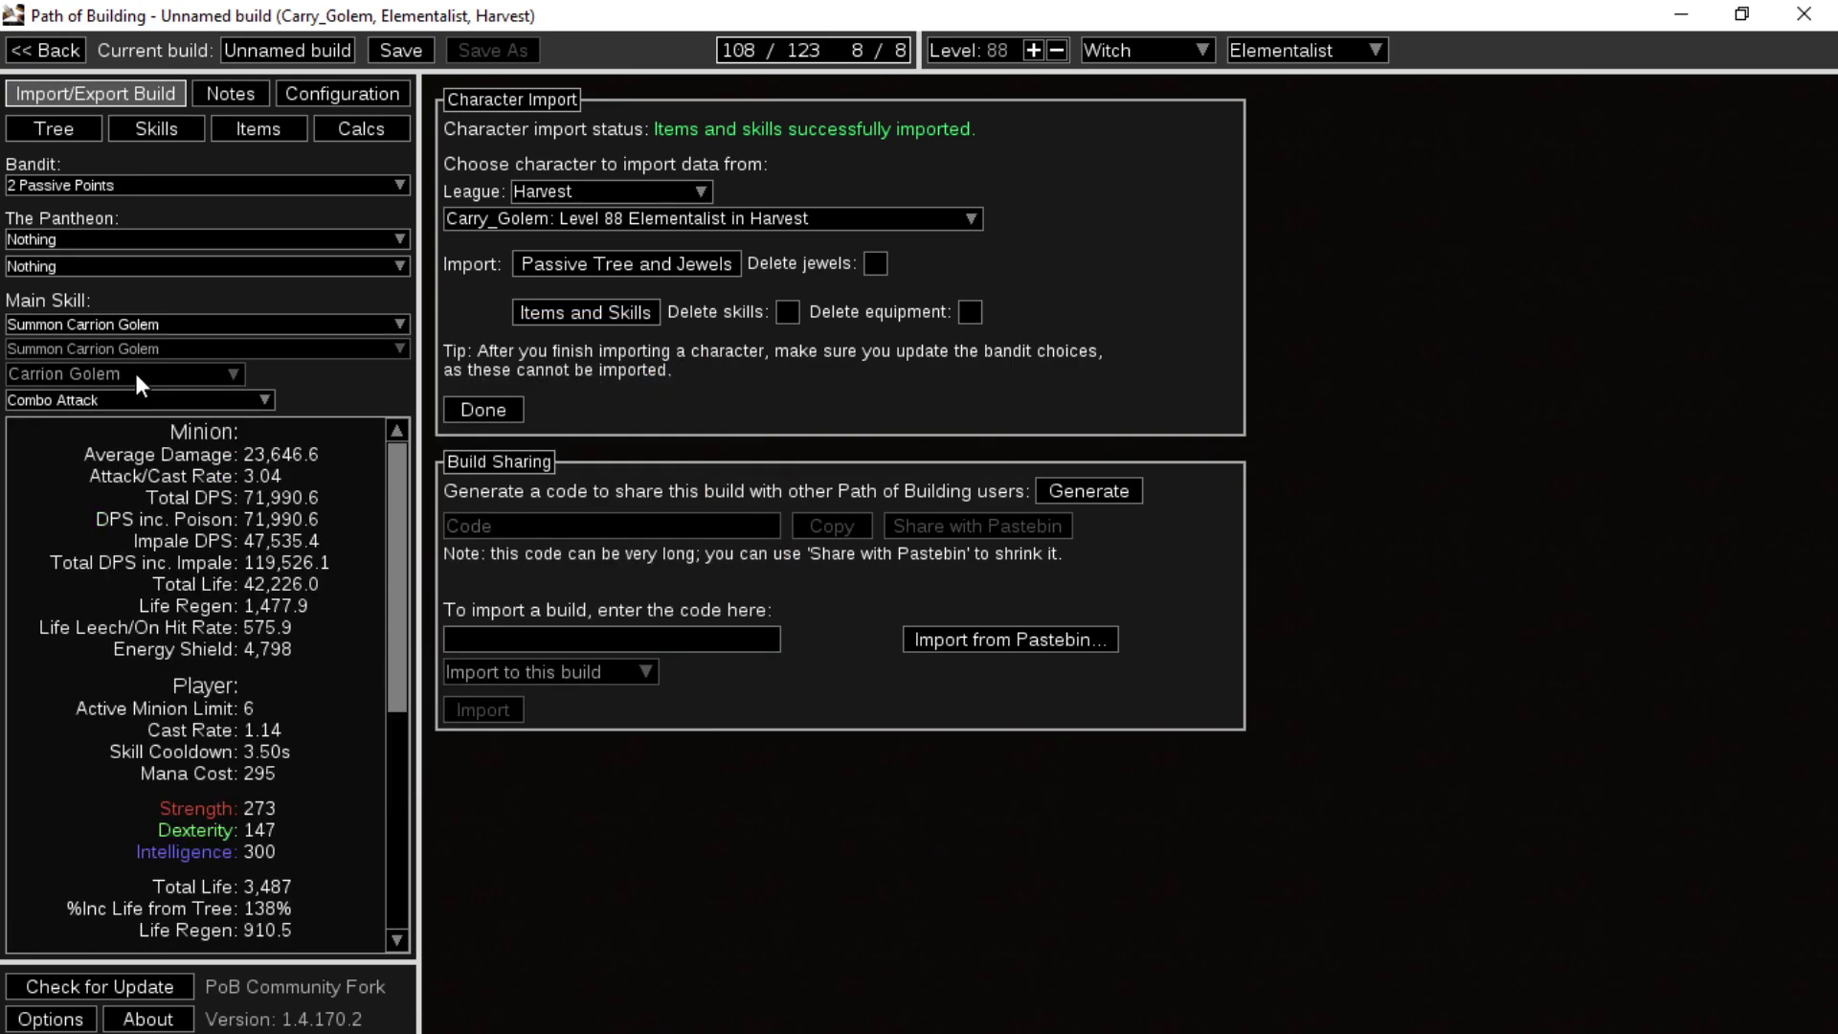
left_click(67, 132)
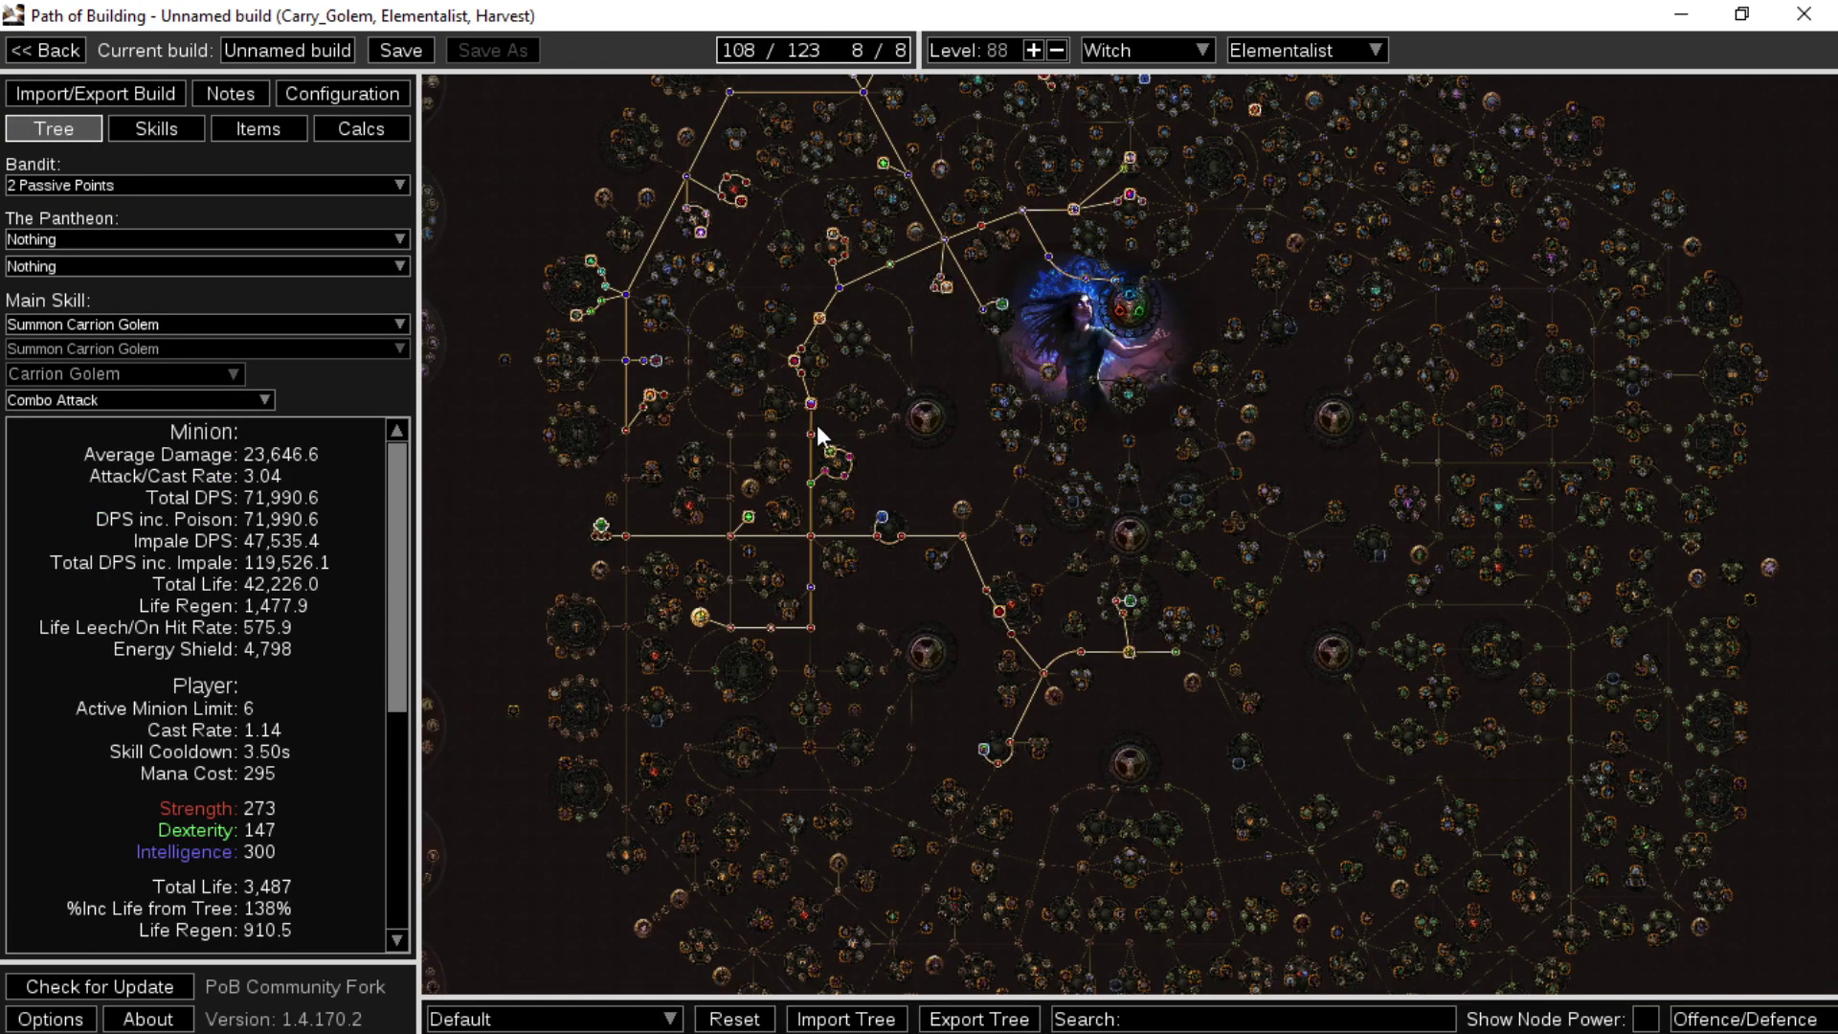
- Add a small Strength node and an Intelligence path, and drop two Strength branches
scroll(812, 431, "up", 1)
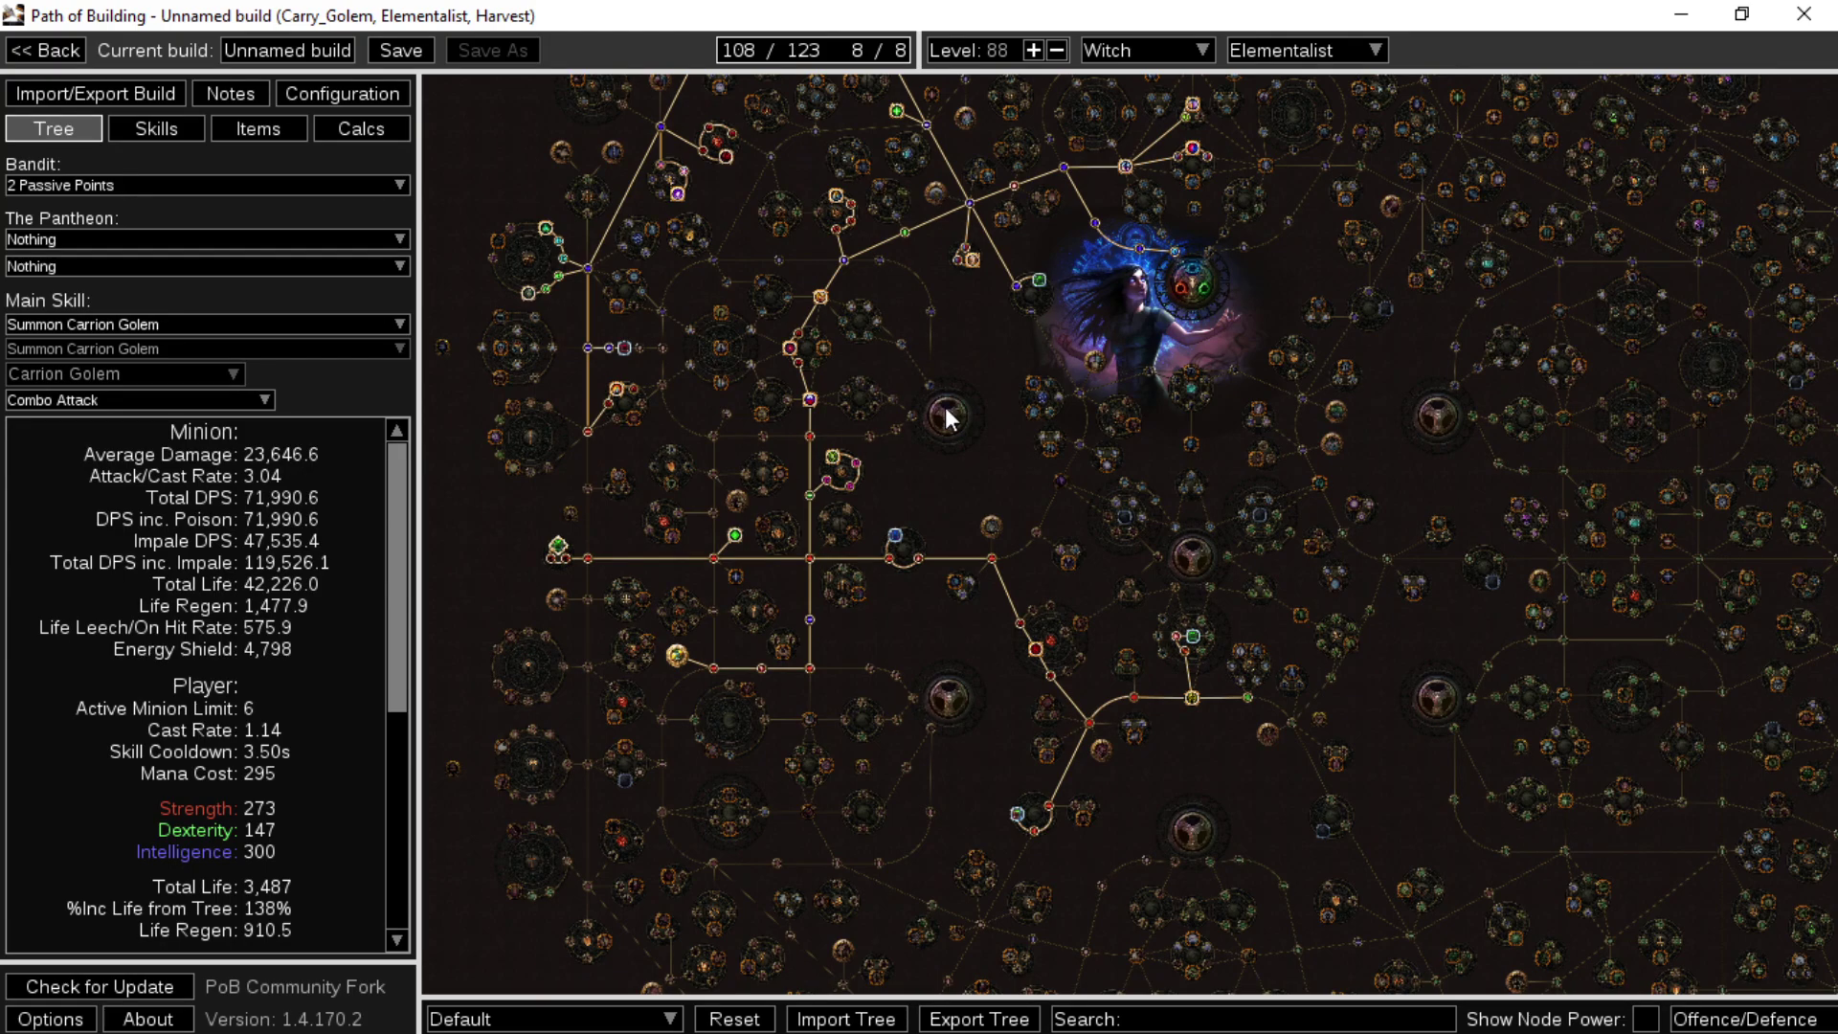
left_click_drag(945, 417, 1156, 228)
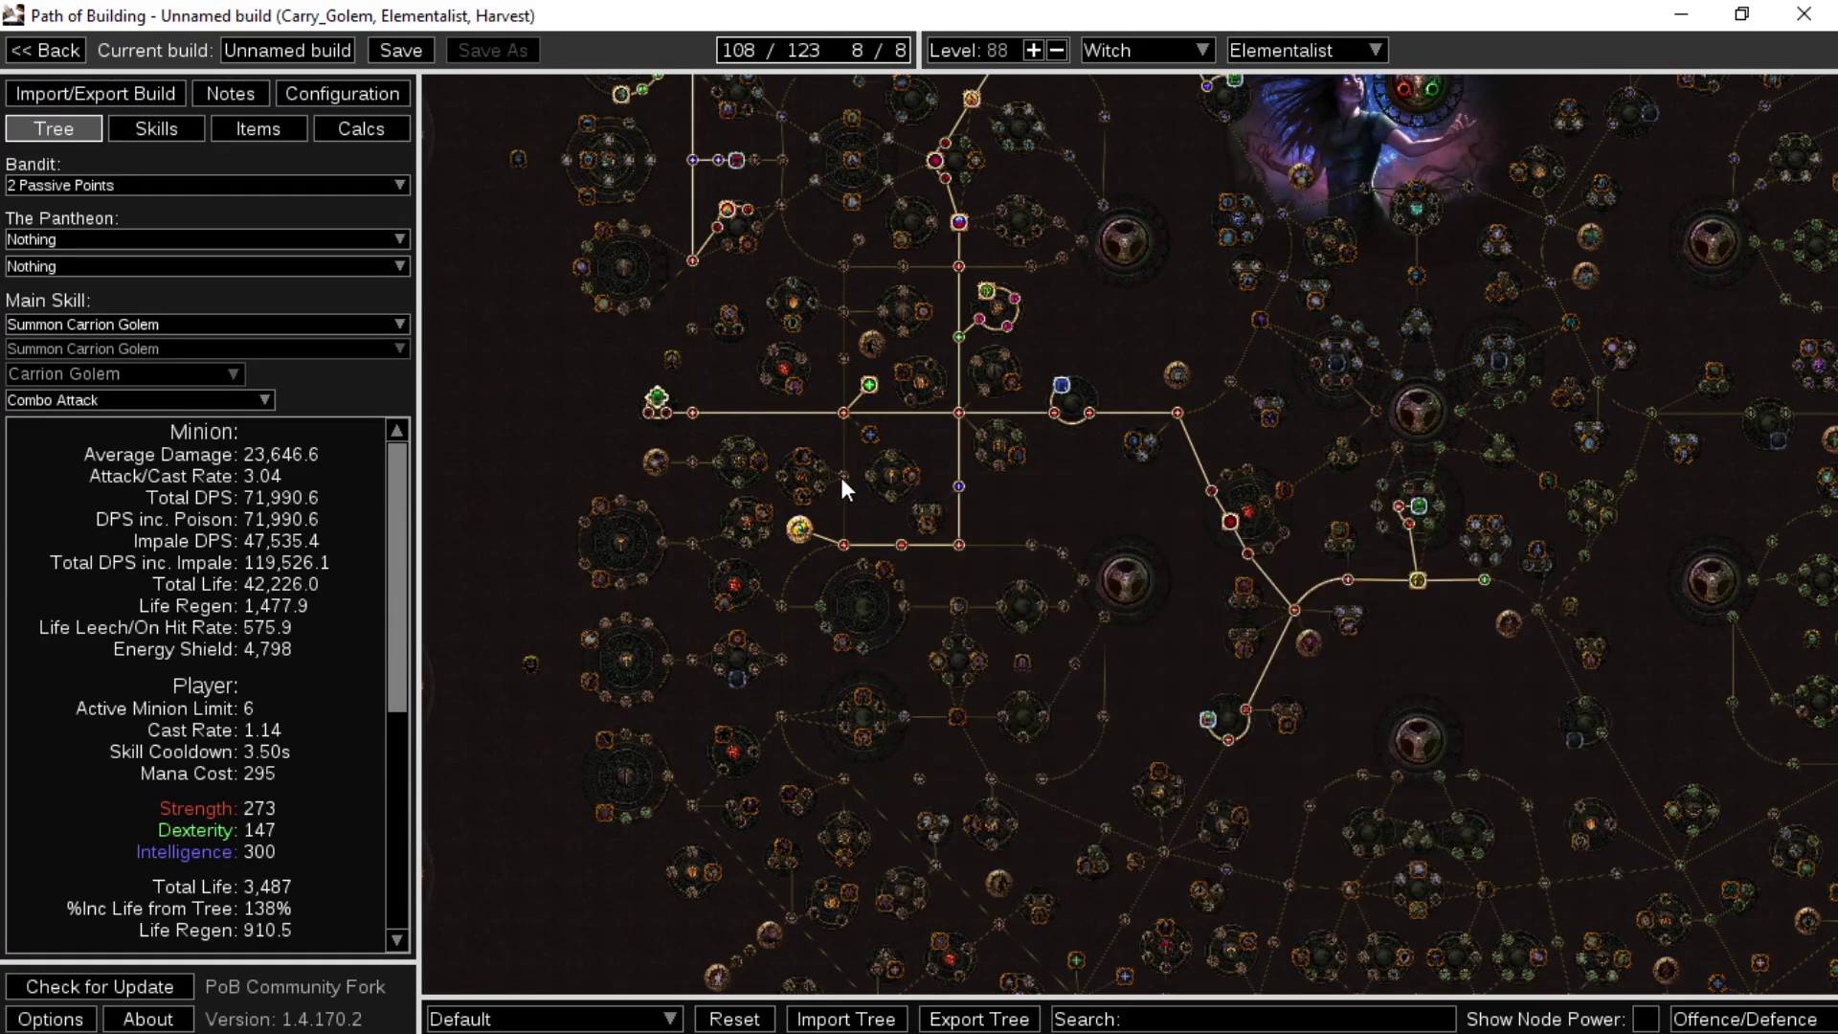
mouse_move(846, 478)
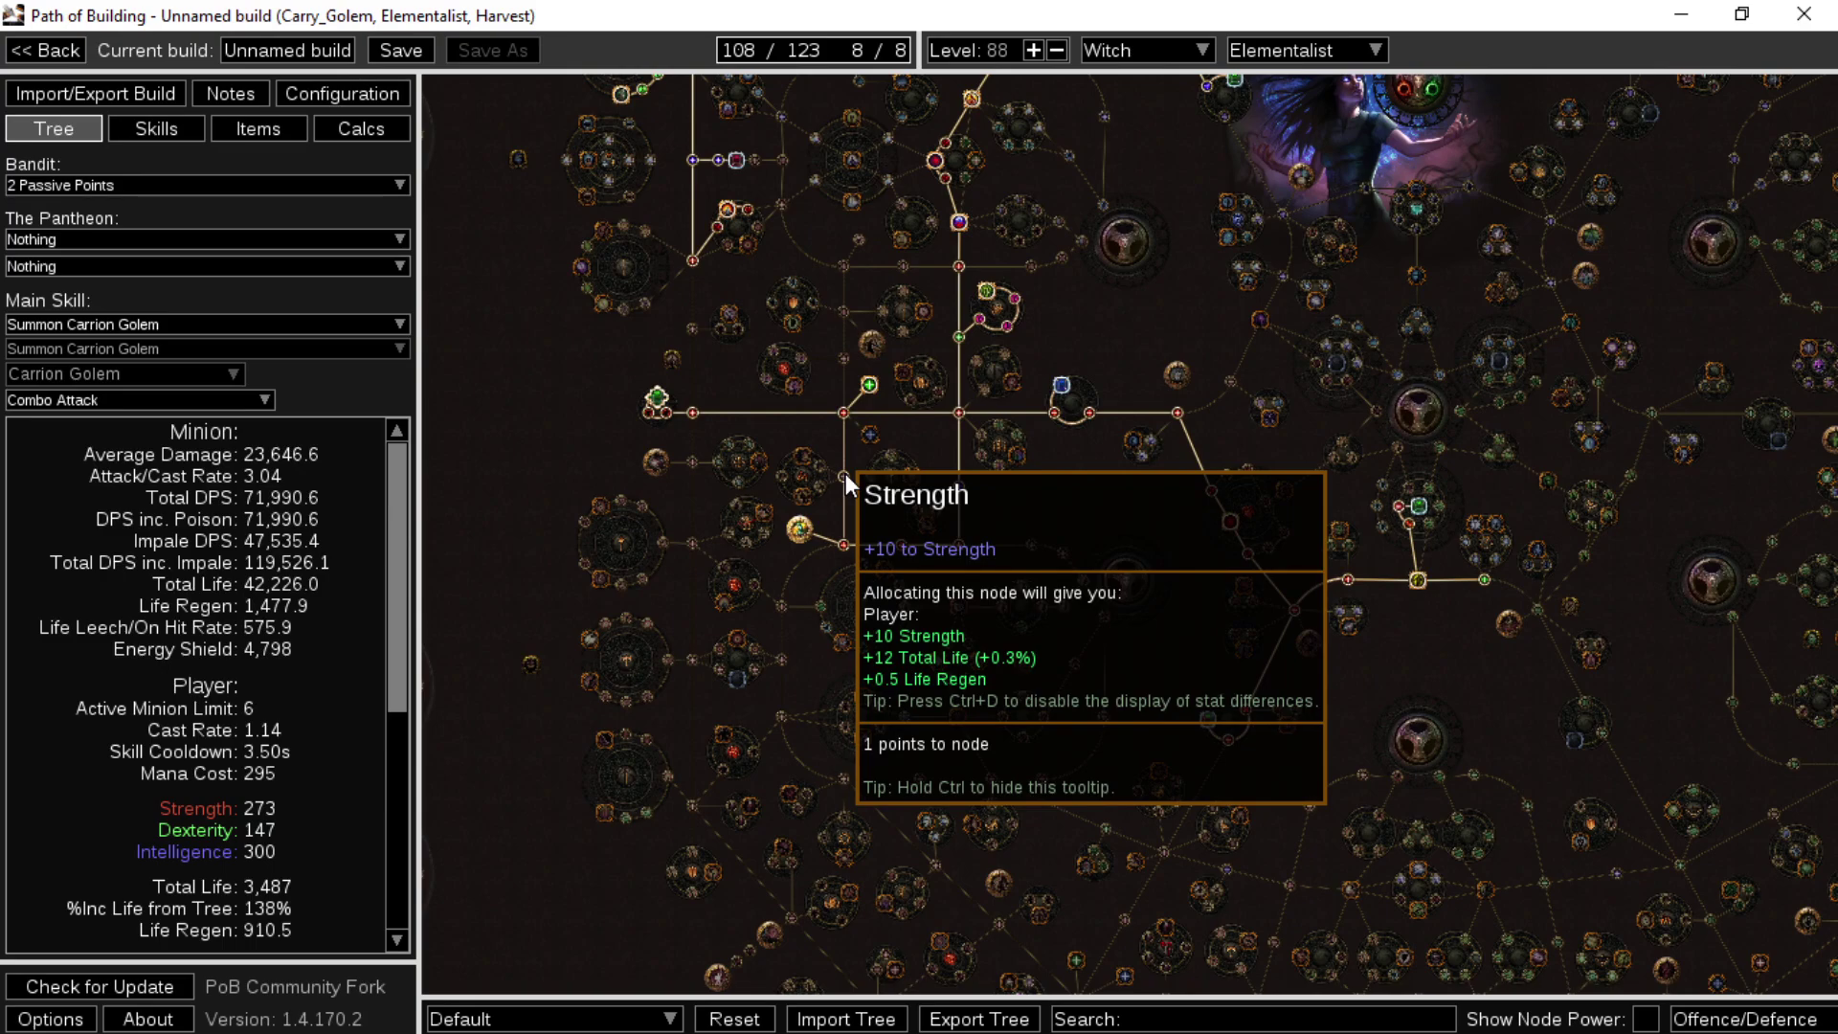
left_click(846, 473)
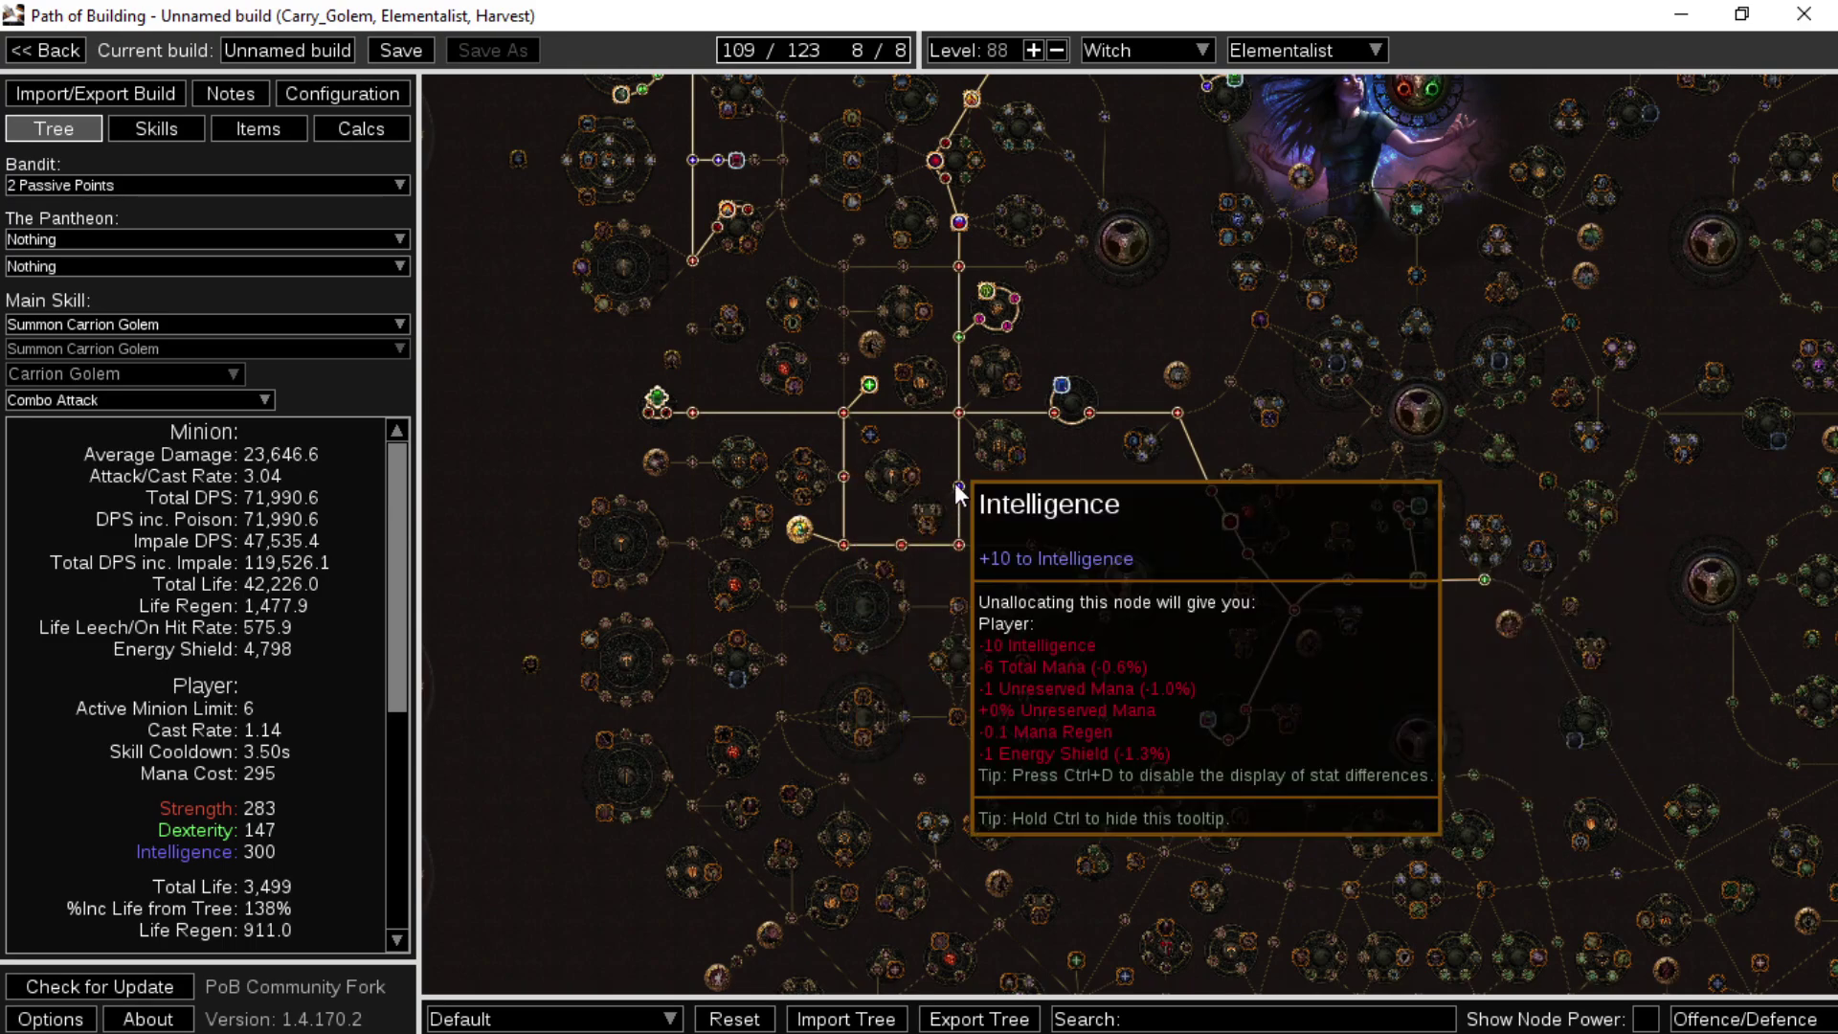
left_click(900, 546)
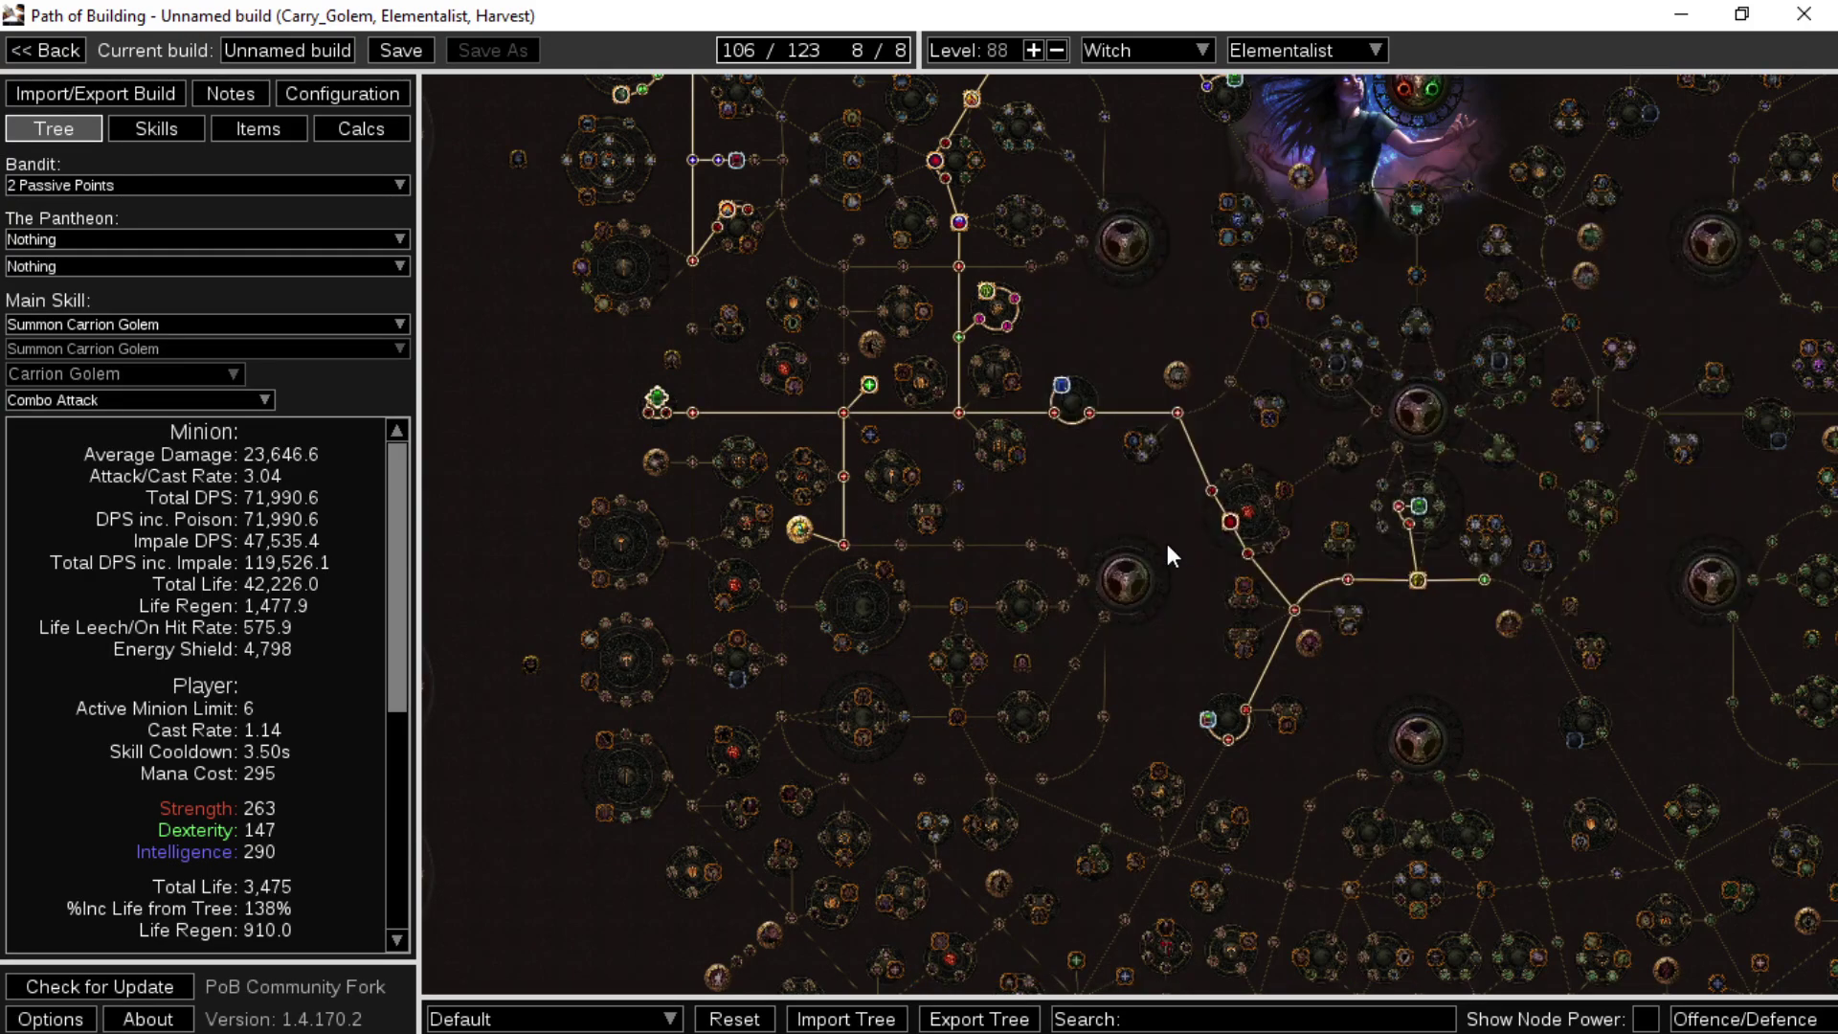
left_click_drag(1173, 550, 1049, 548)
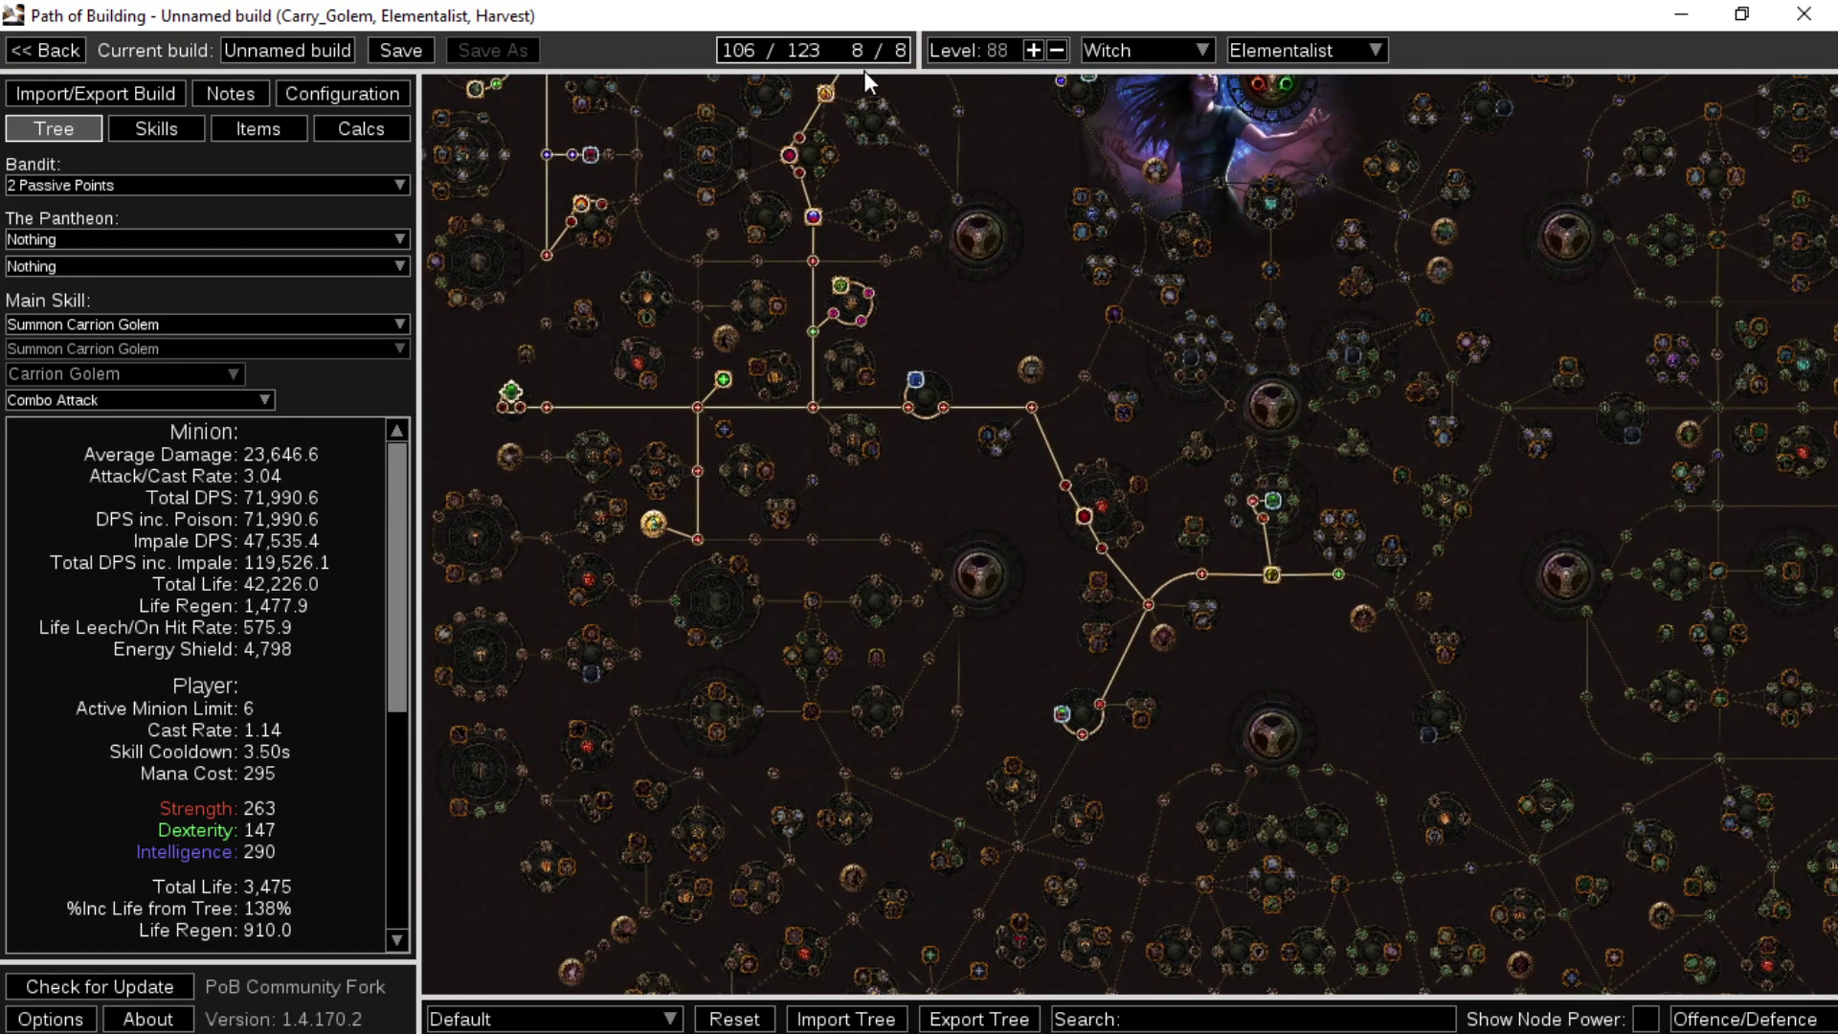
mouse_move(856, 58)
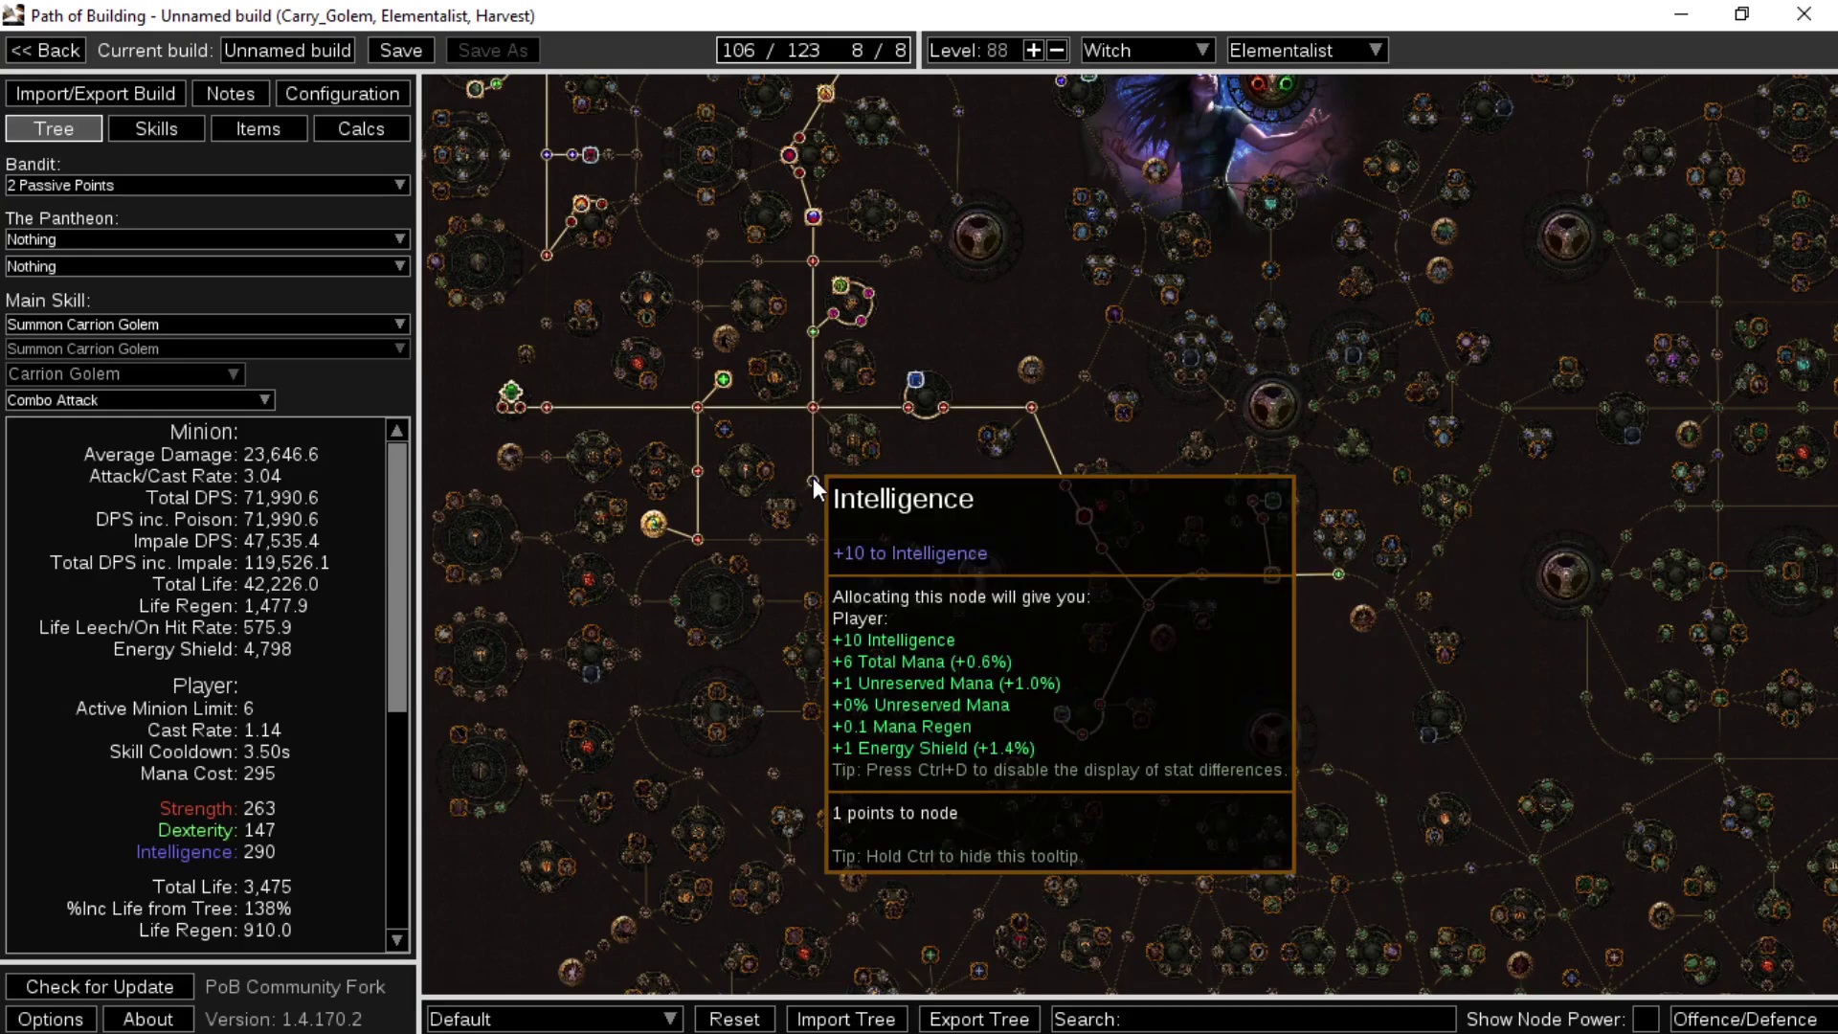
left_click(808, 538)
left_click(755, 536)
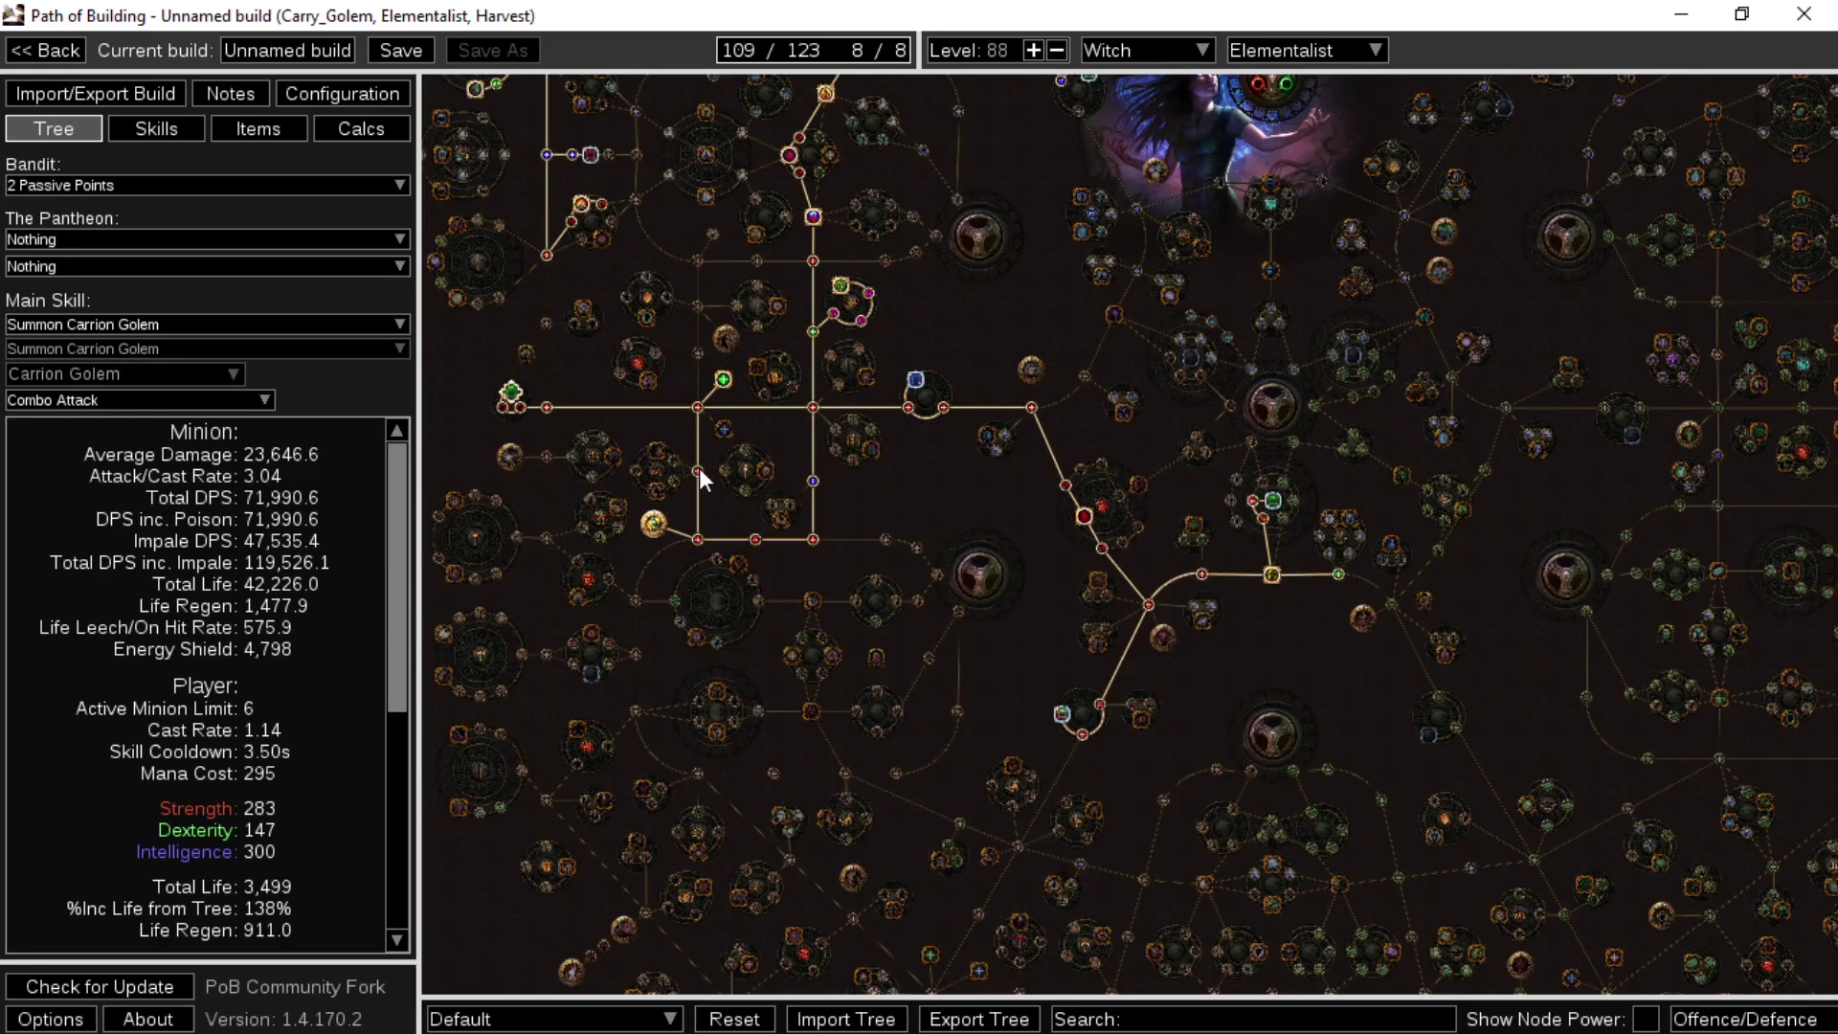
left_click(697, 471)
- On the lower path, take a Strength node and drop an Intelligence and two Strength nodes, reaching 106/123
mouse_move(875, 61)
mouse_move(974, 38)
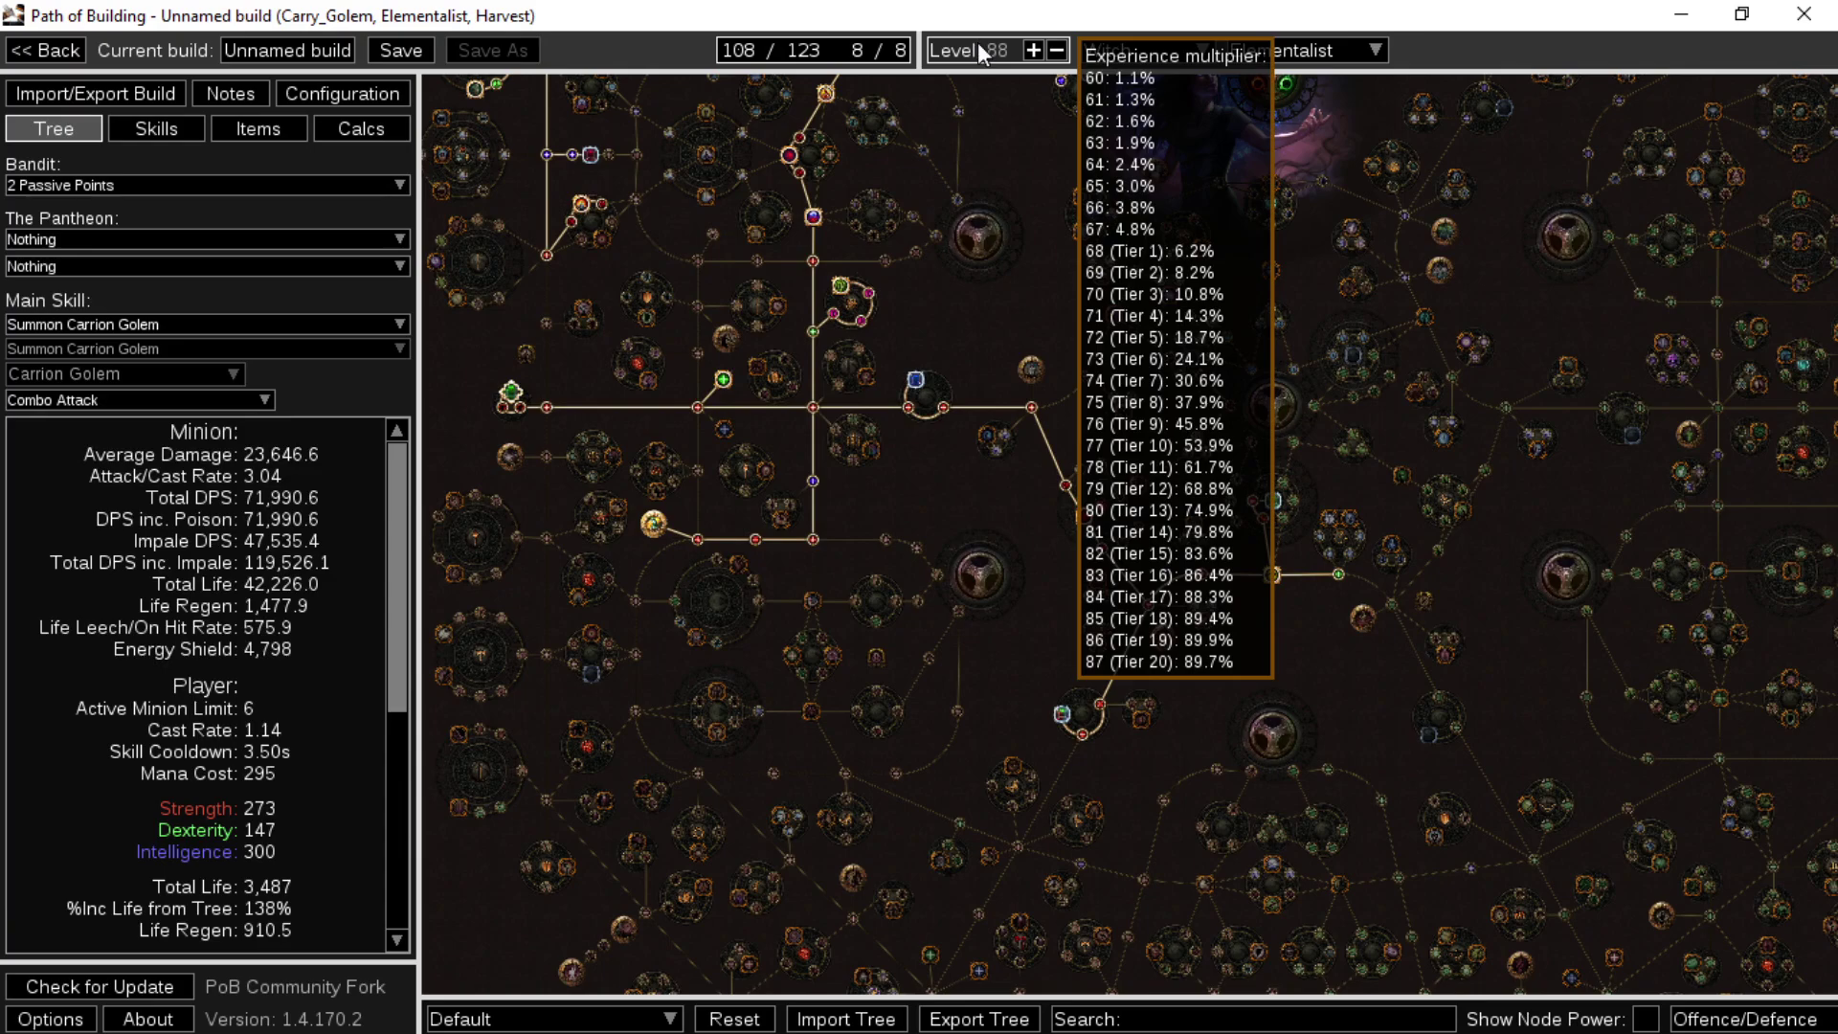
left_click_drag(969, 287, 986, 571)
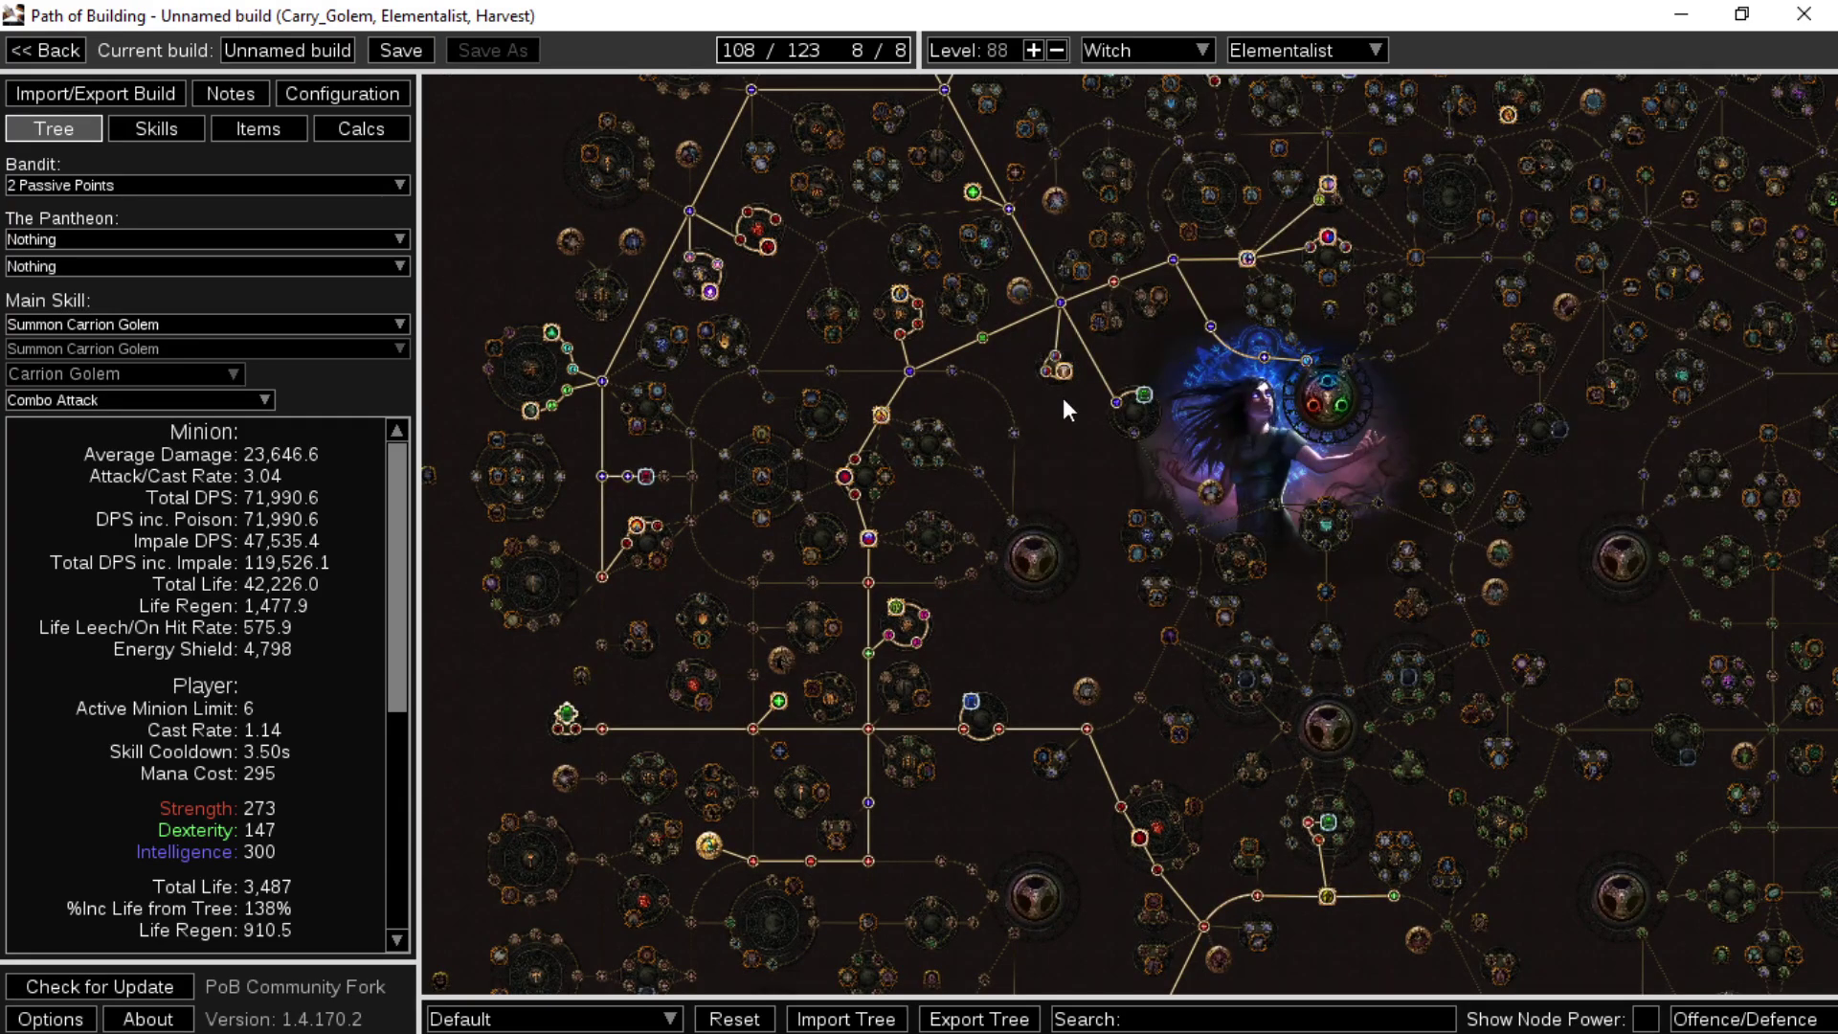
mouse_move(875, 54)
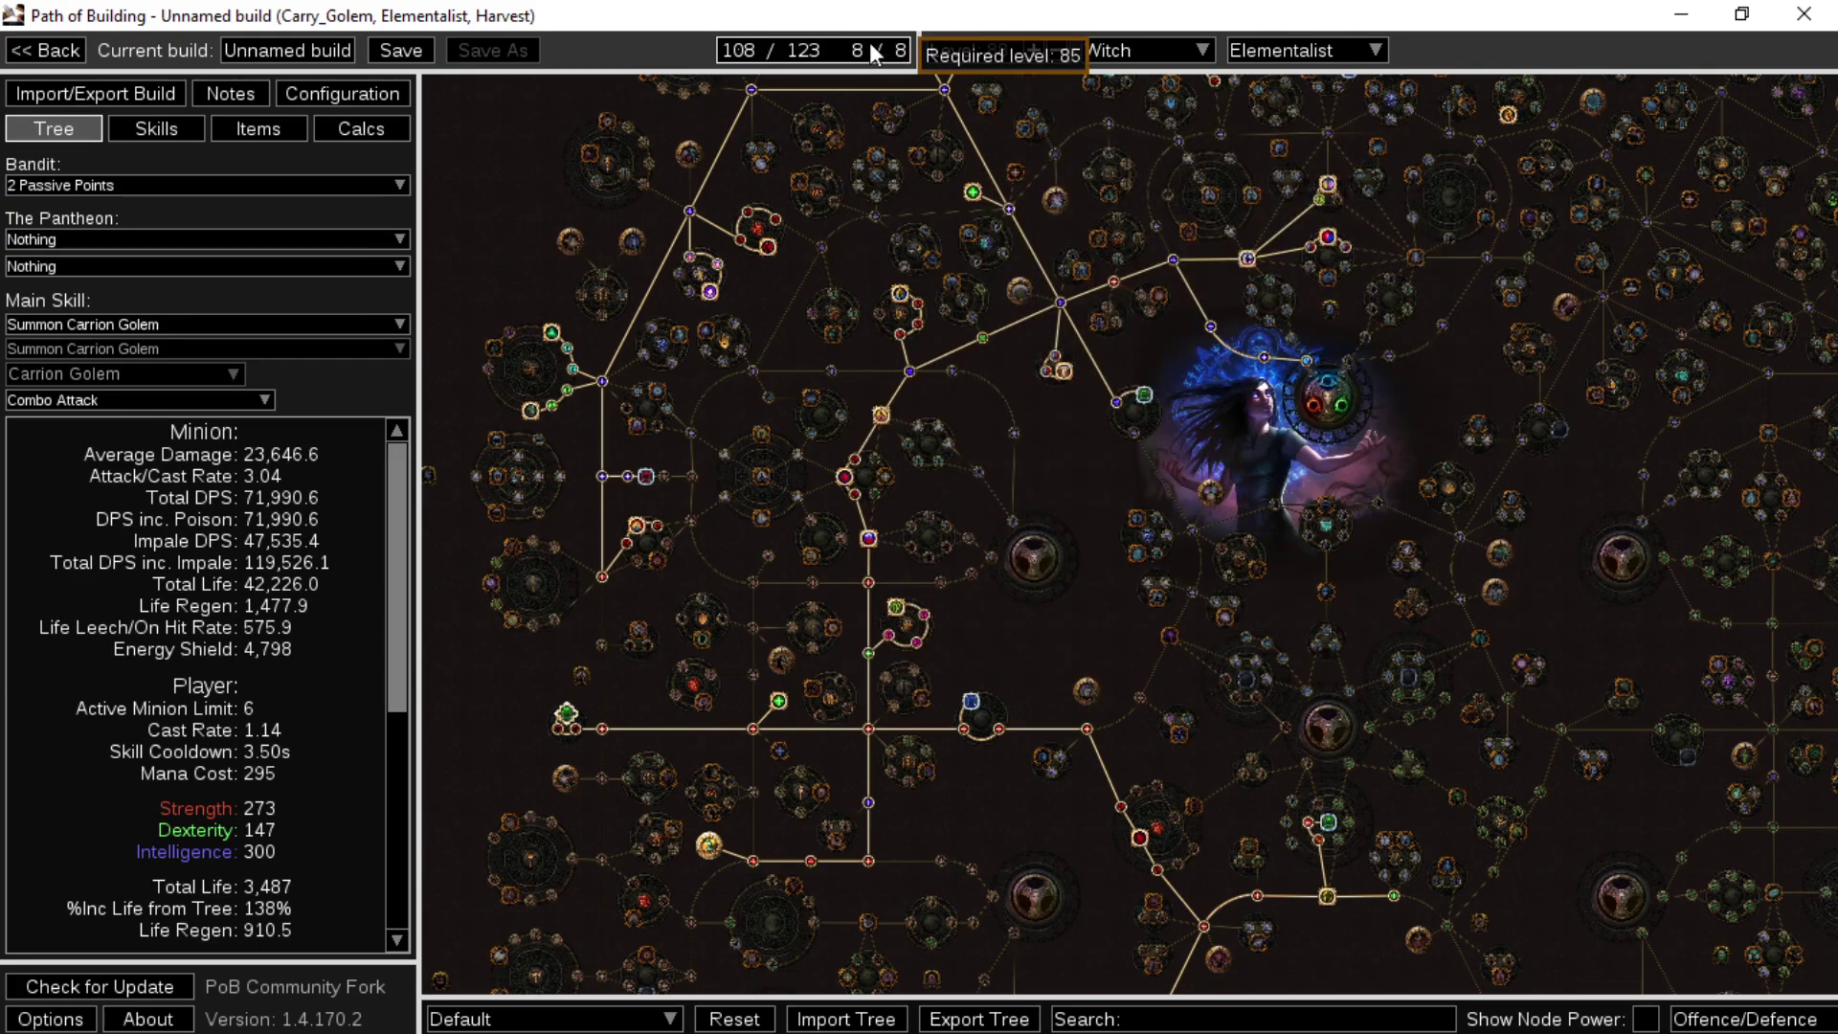
left_click(757, 791)
left_click(867, 802)
left_click(813, 860)
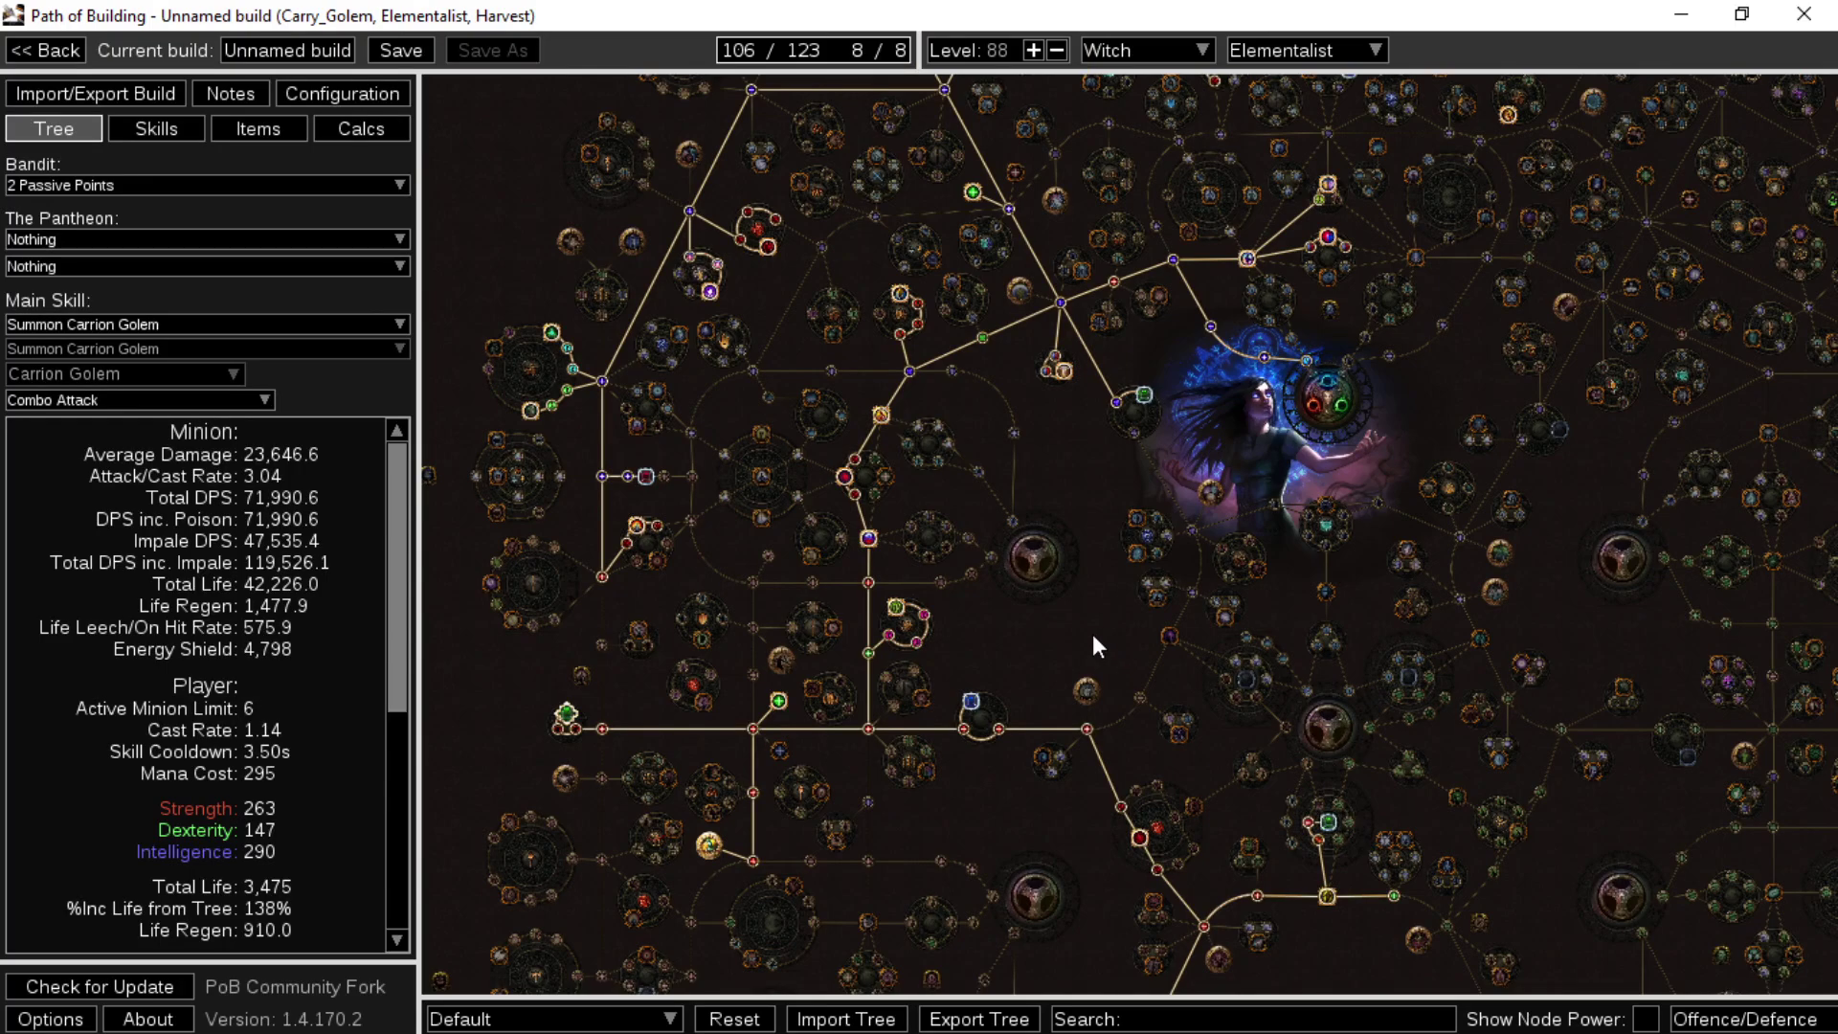
left_click_drag(1094, 634, 1027, 699)
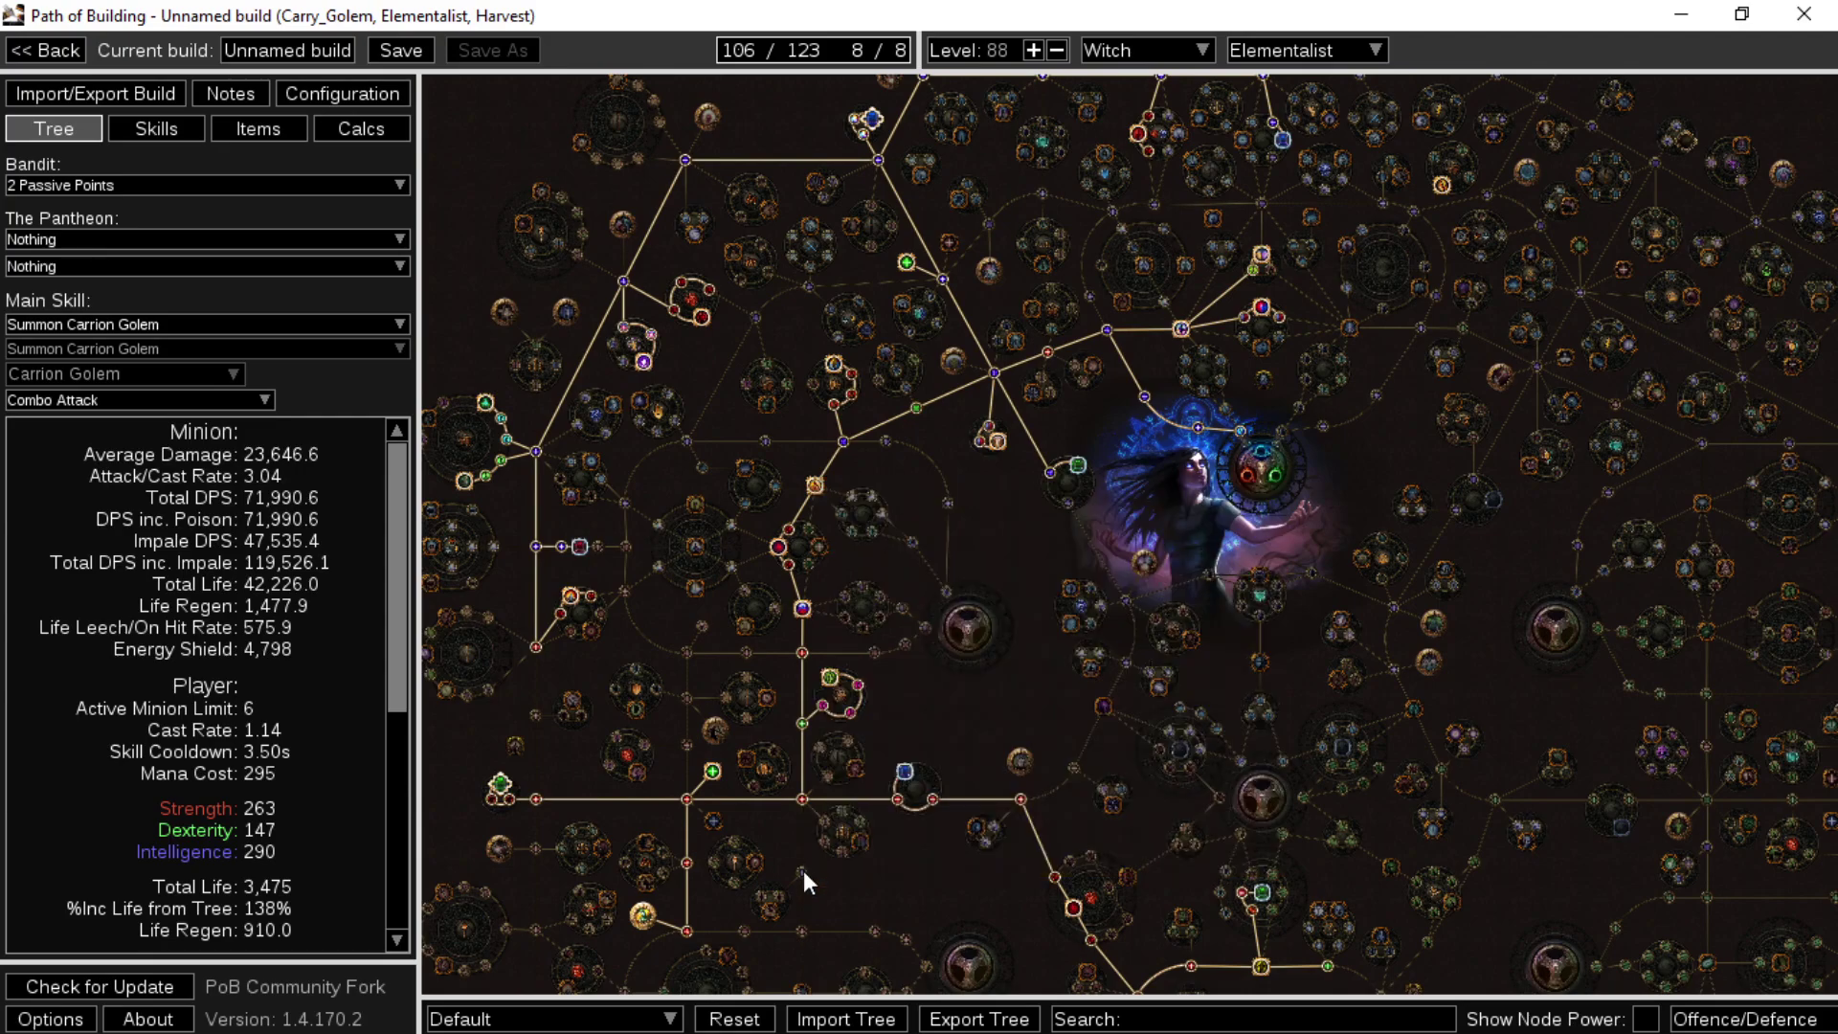
- Allocate the Basic Jewel Socket and its path in the lower-right of the tree
mouse_move(801, 871)
left_click_drag(800, 870, 732, 440)
left_click_drag(1034, 693, 860, 726)
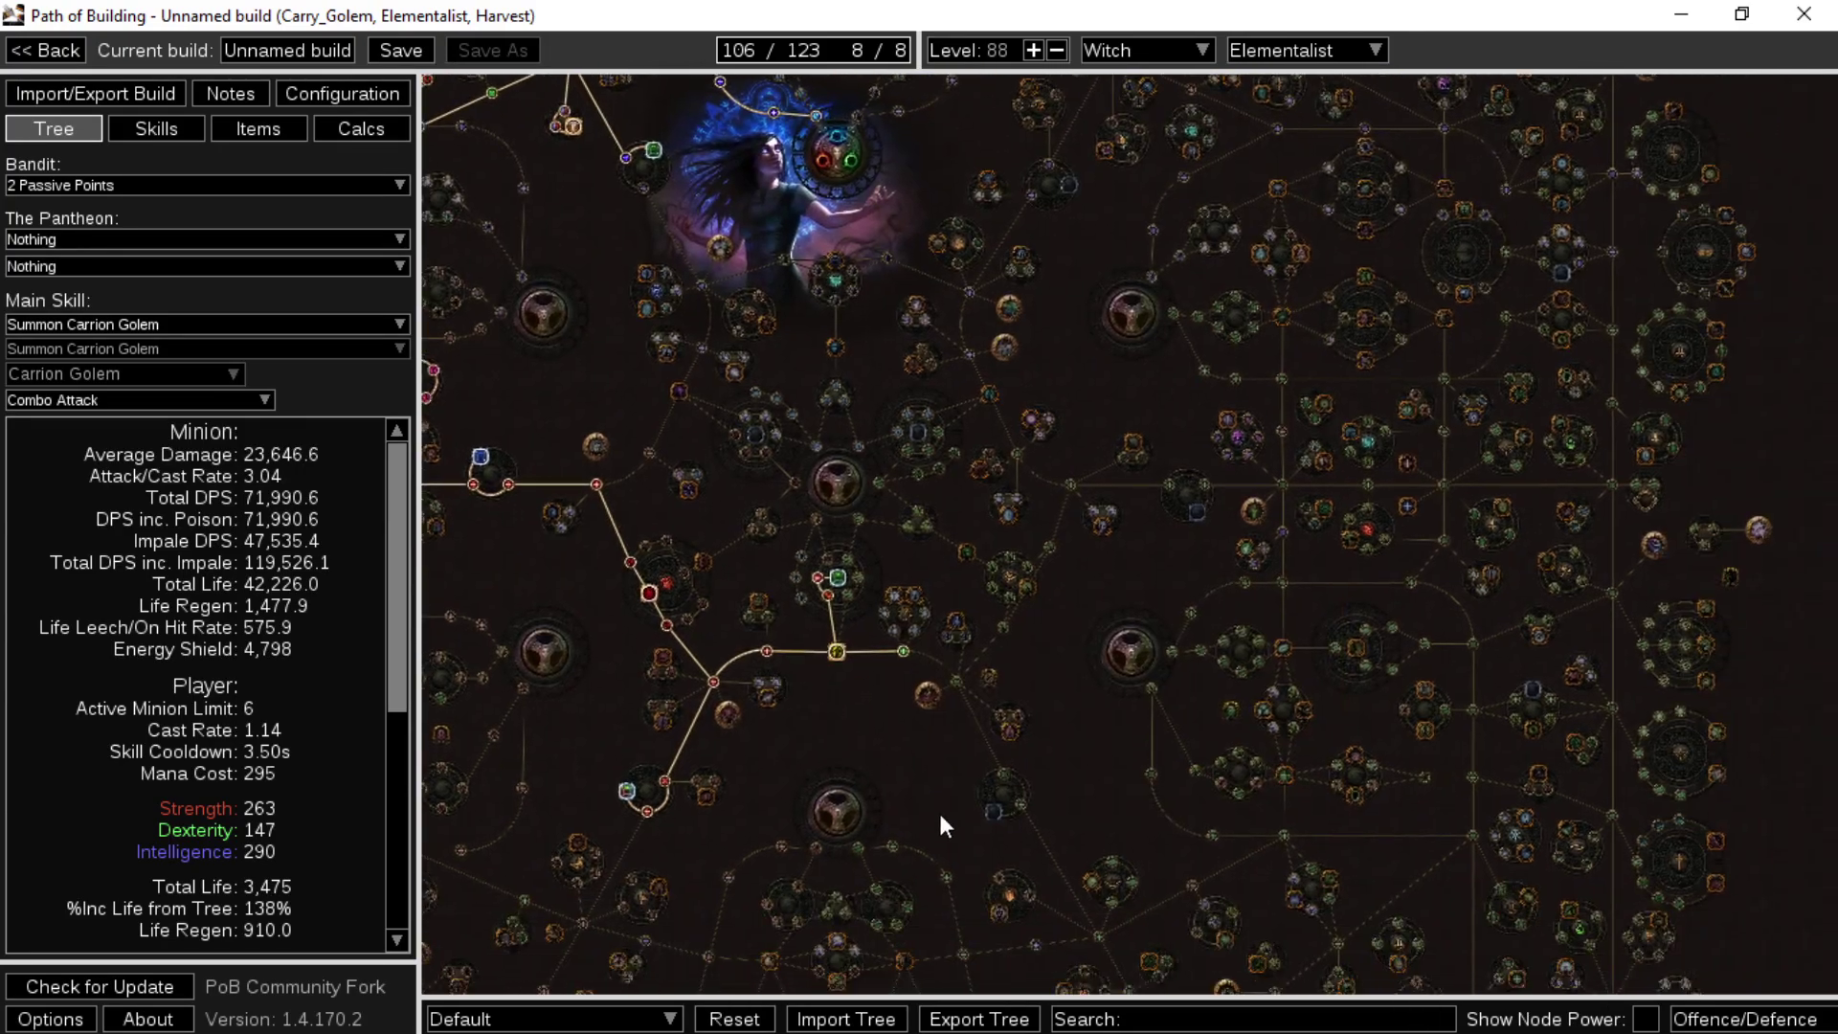
left_click(996, 814)
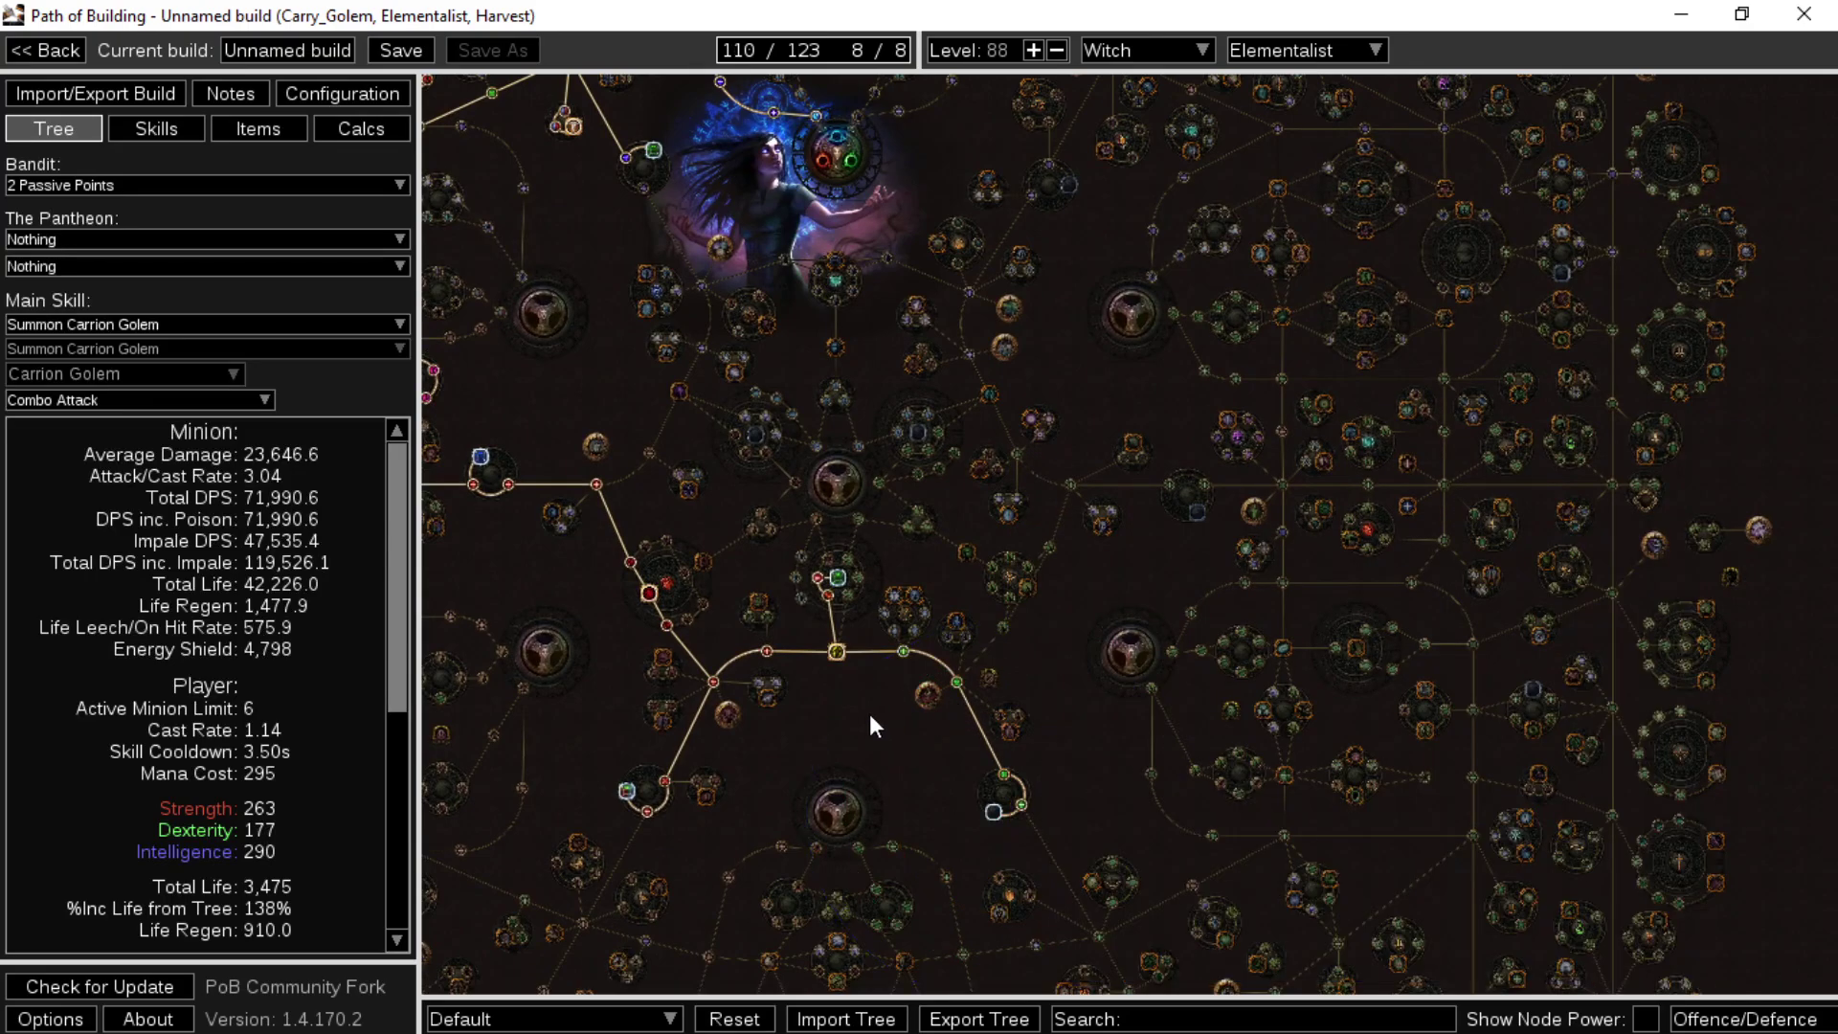
- Survey the tree and allocate a Life node for more total life
left_click_drag(496, 221, 663, 739)
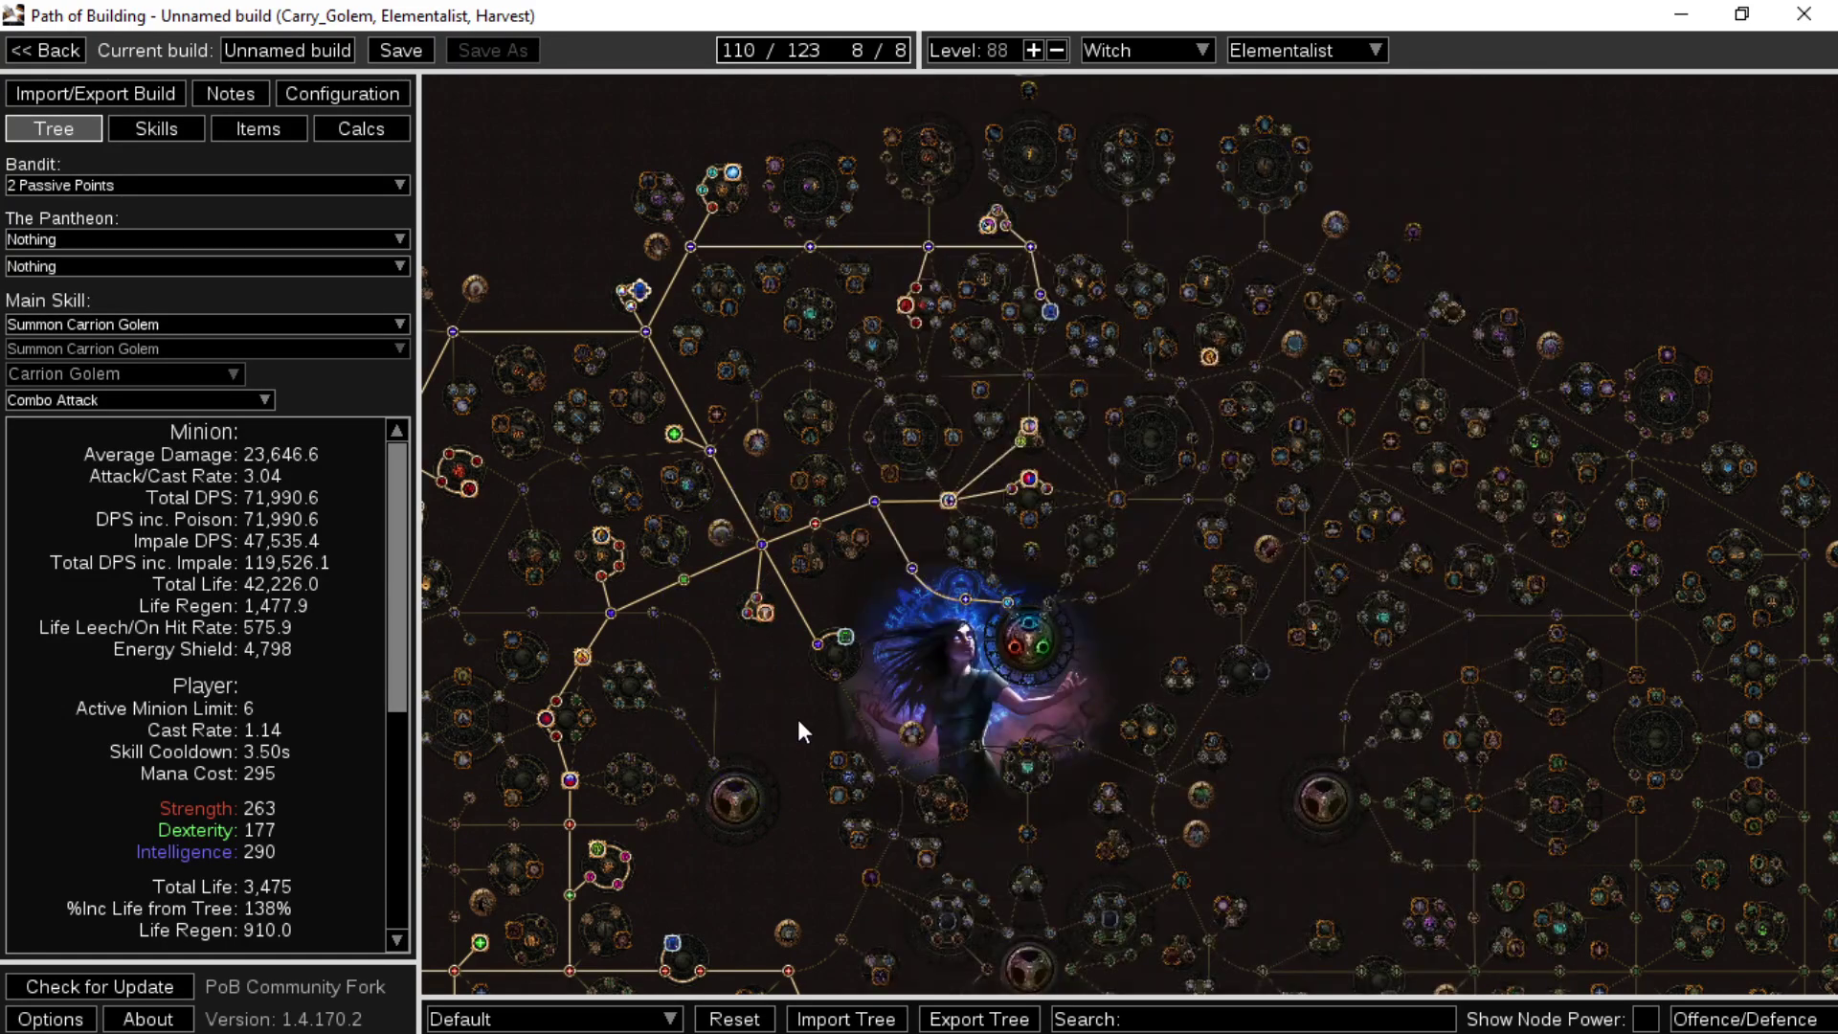
left_click_drag(874, 680, 1110, 544)
left_click_drag(946, 565, 1101, 699)
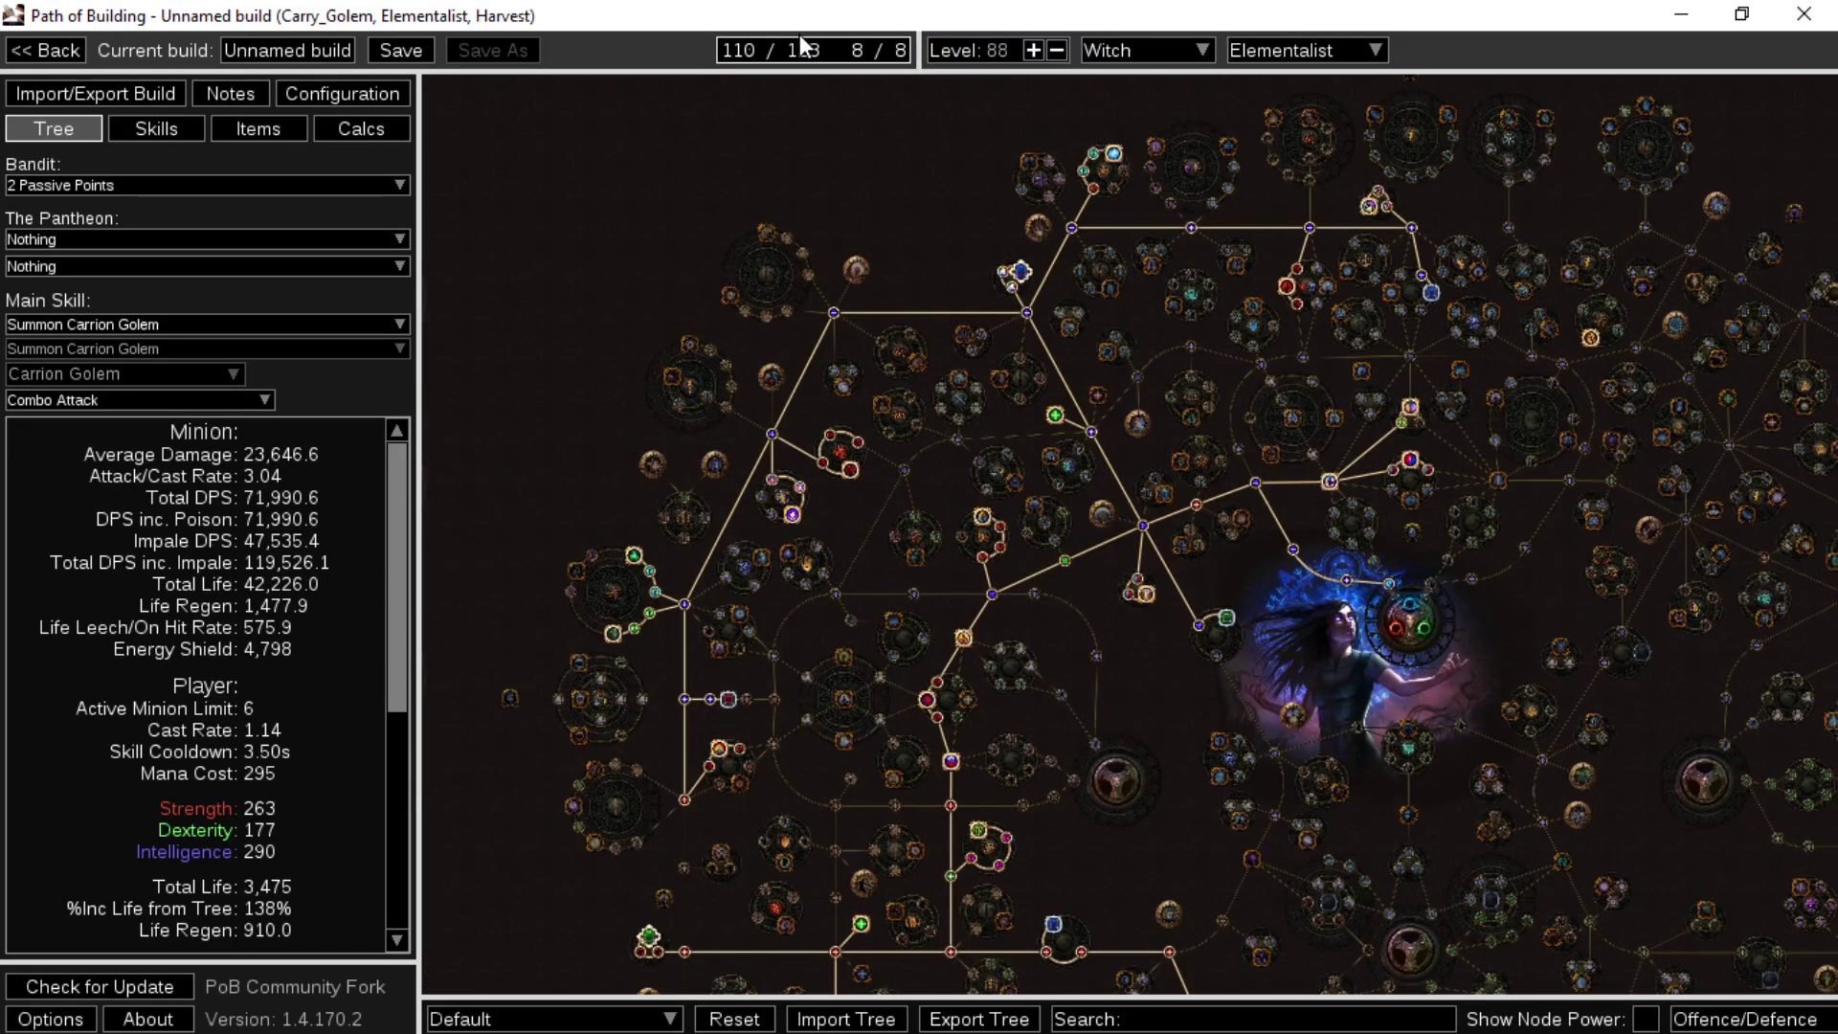
left_click_drag(1095, 699, 1157, 204)
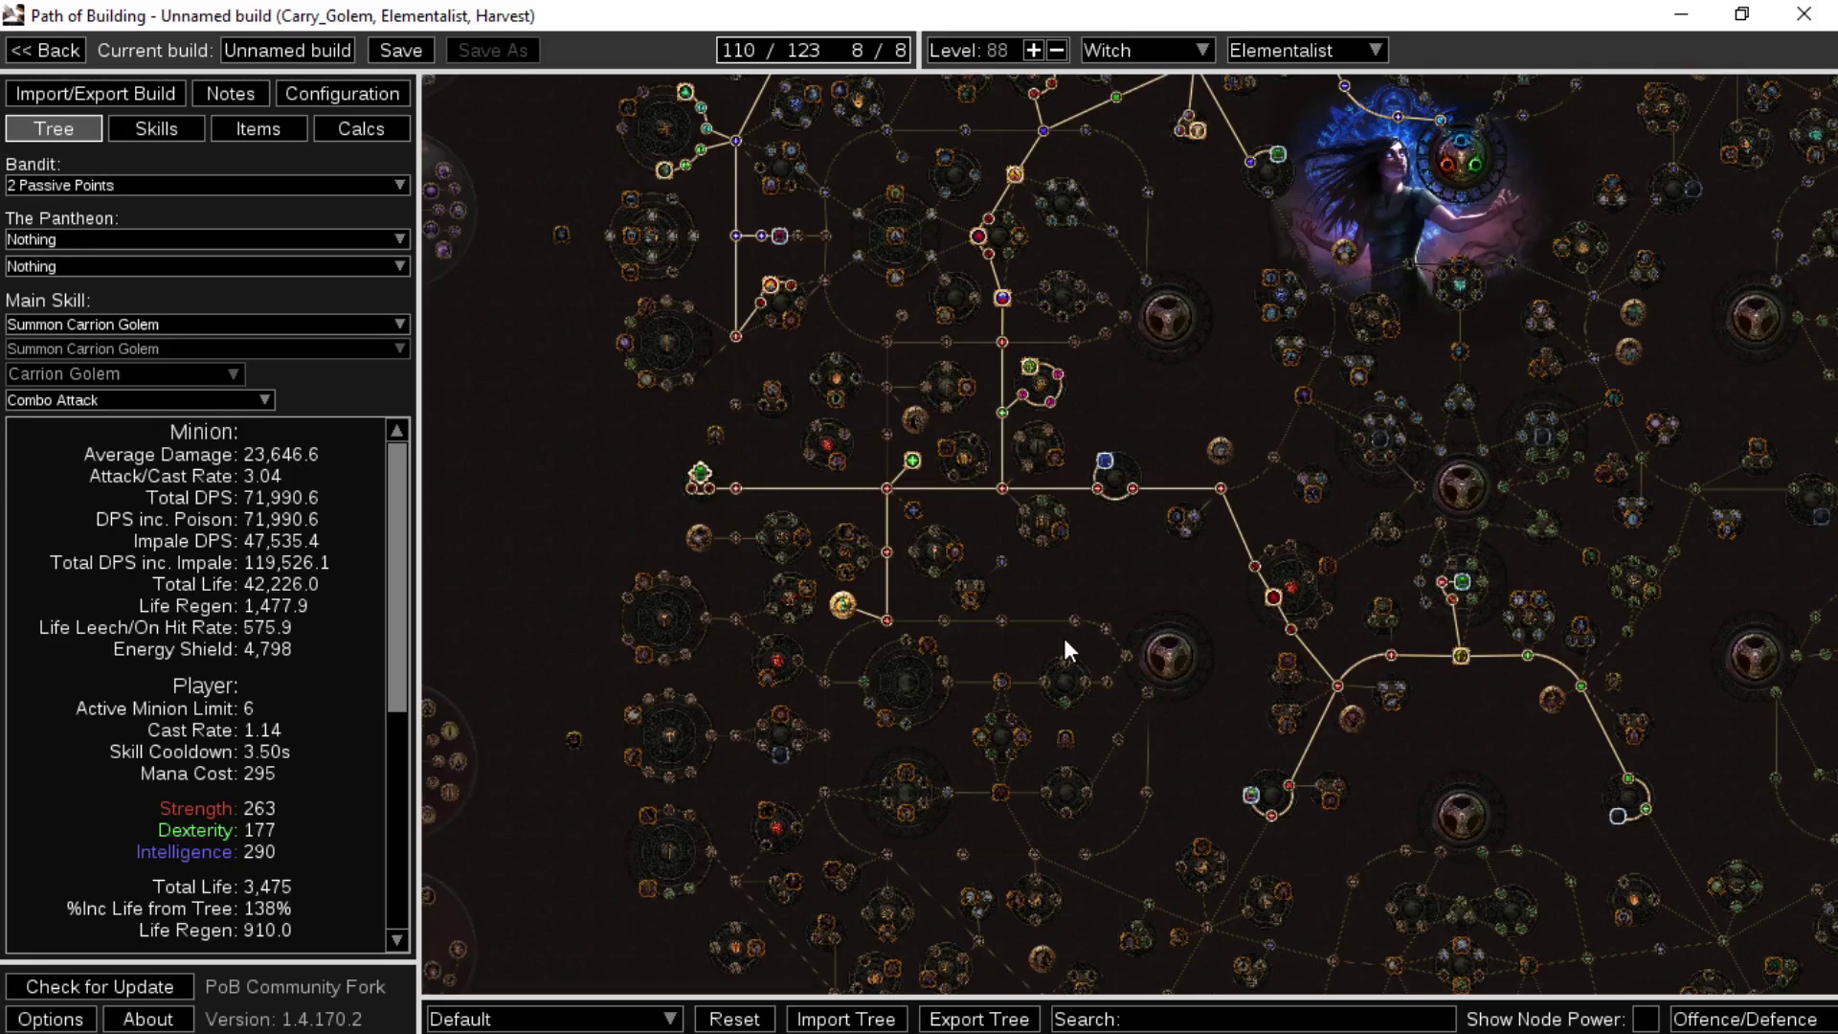
left_click_drag(738, 498, 807, 565)
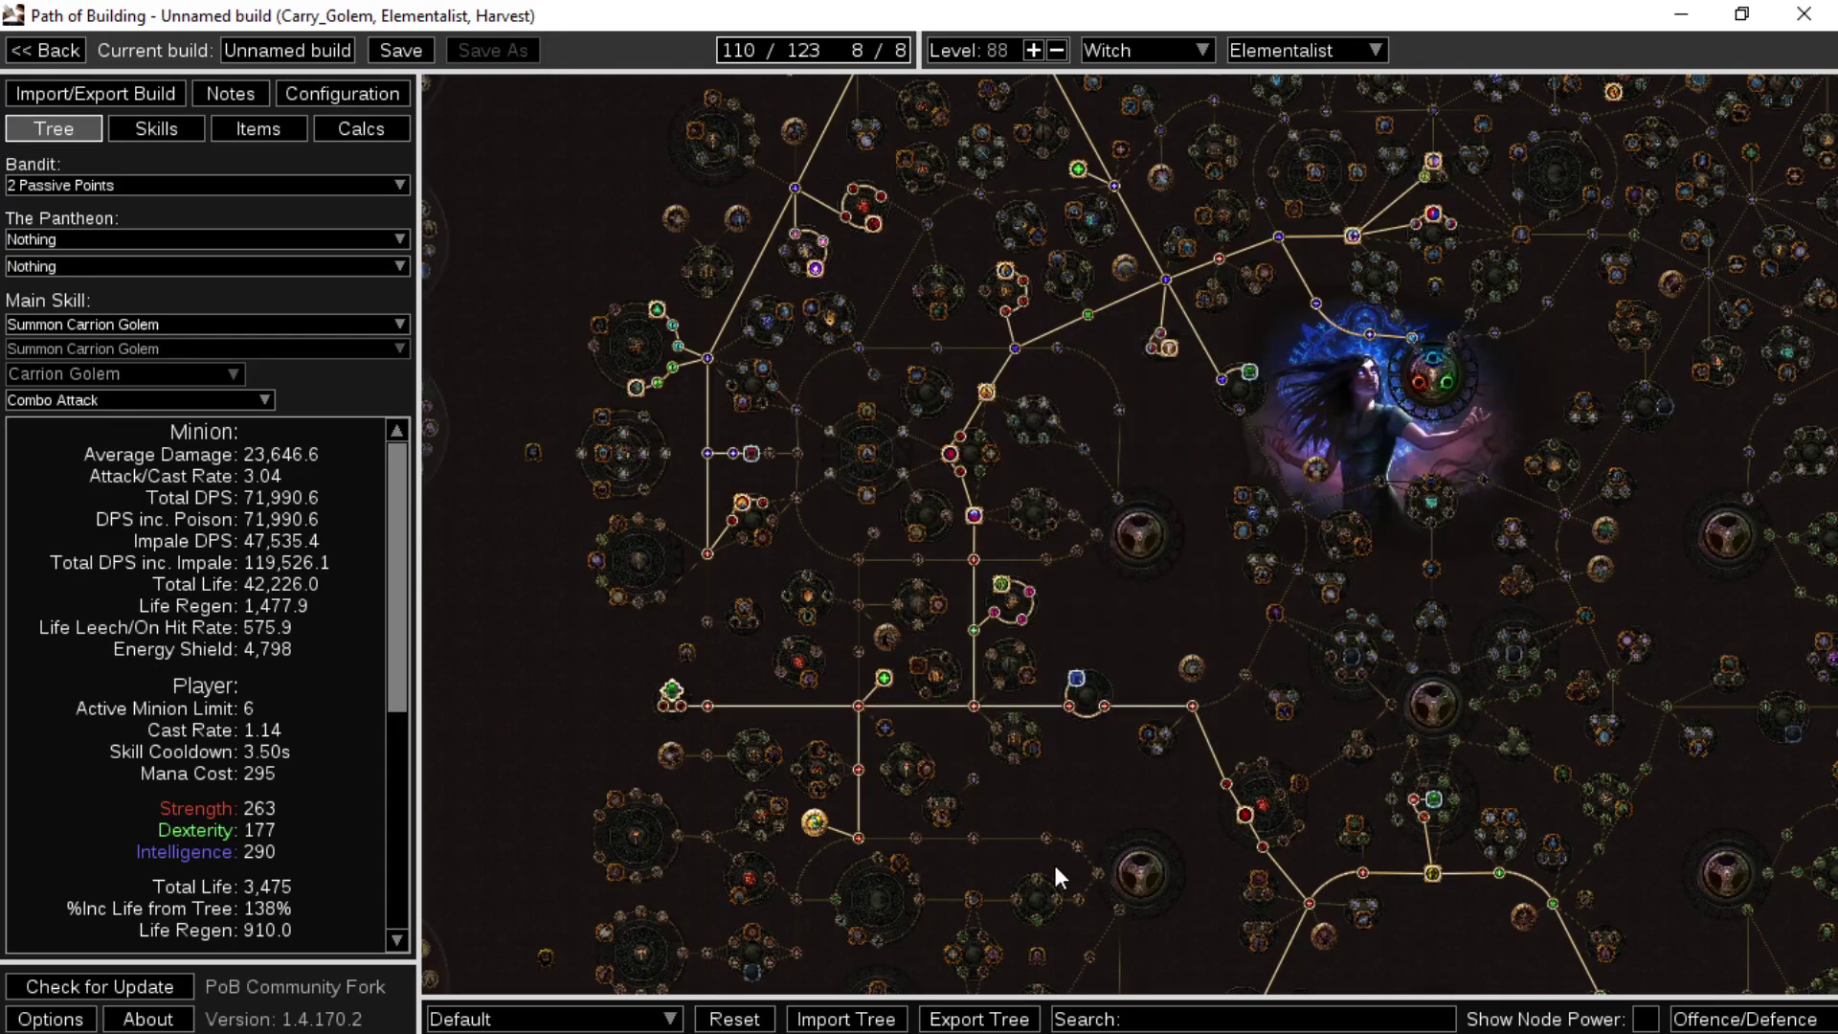
left_click_drag(1153, 434, 1072, 749)
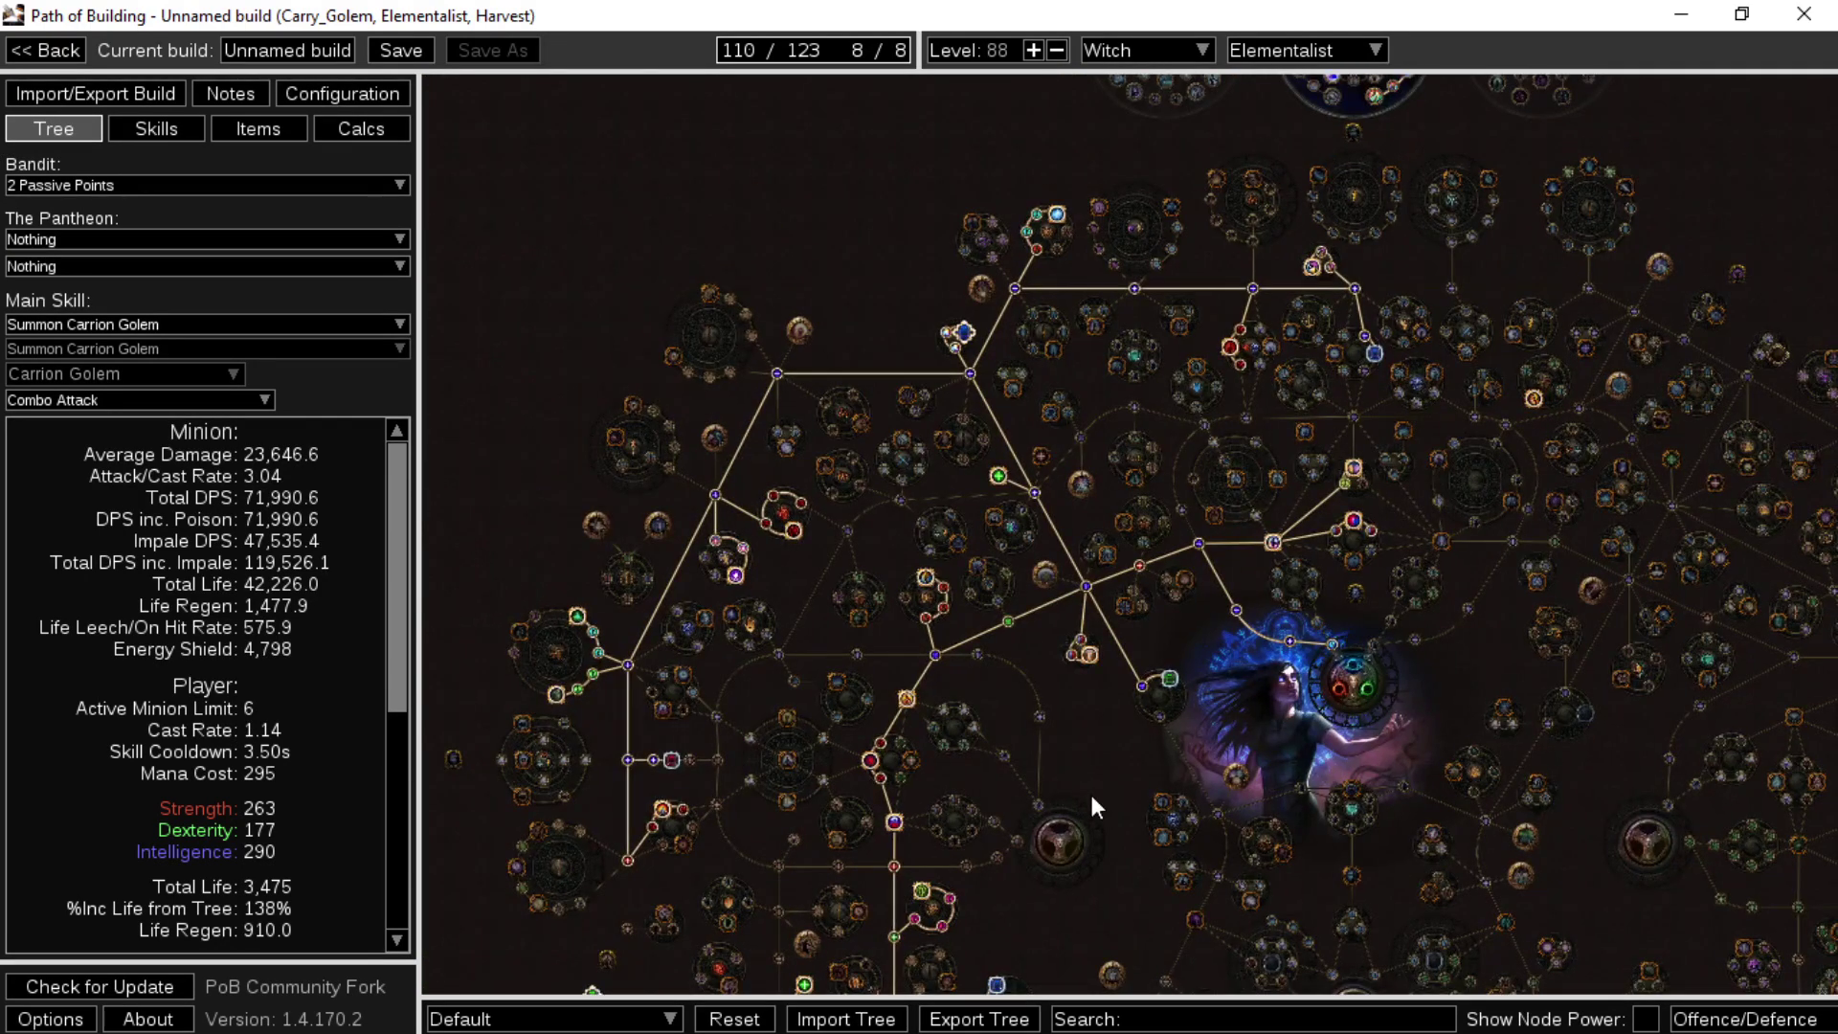
left_click_drag(1067, 878, 1059, 575)
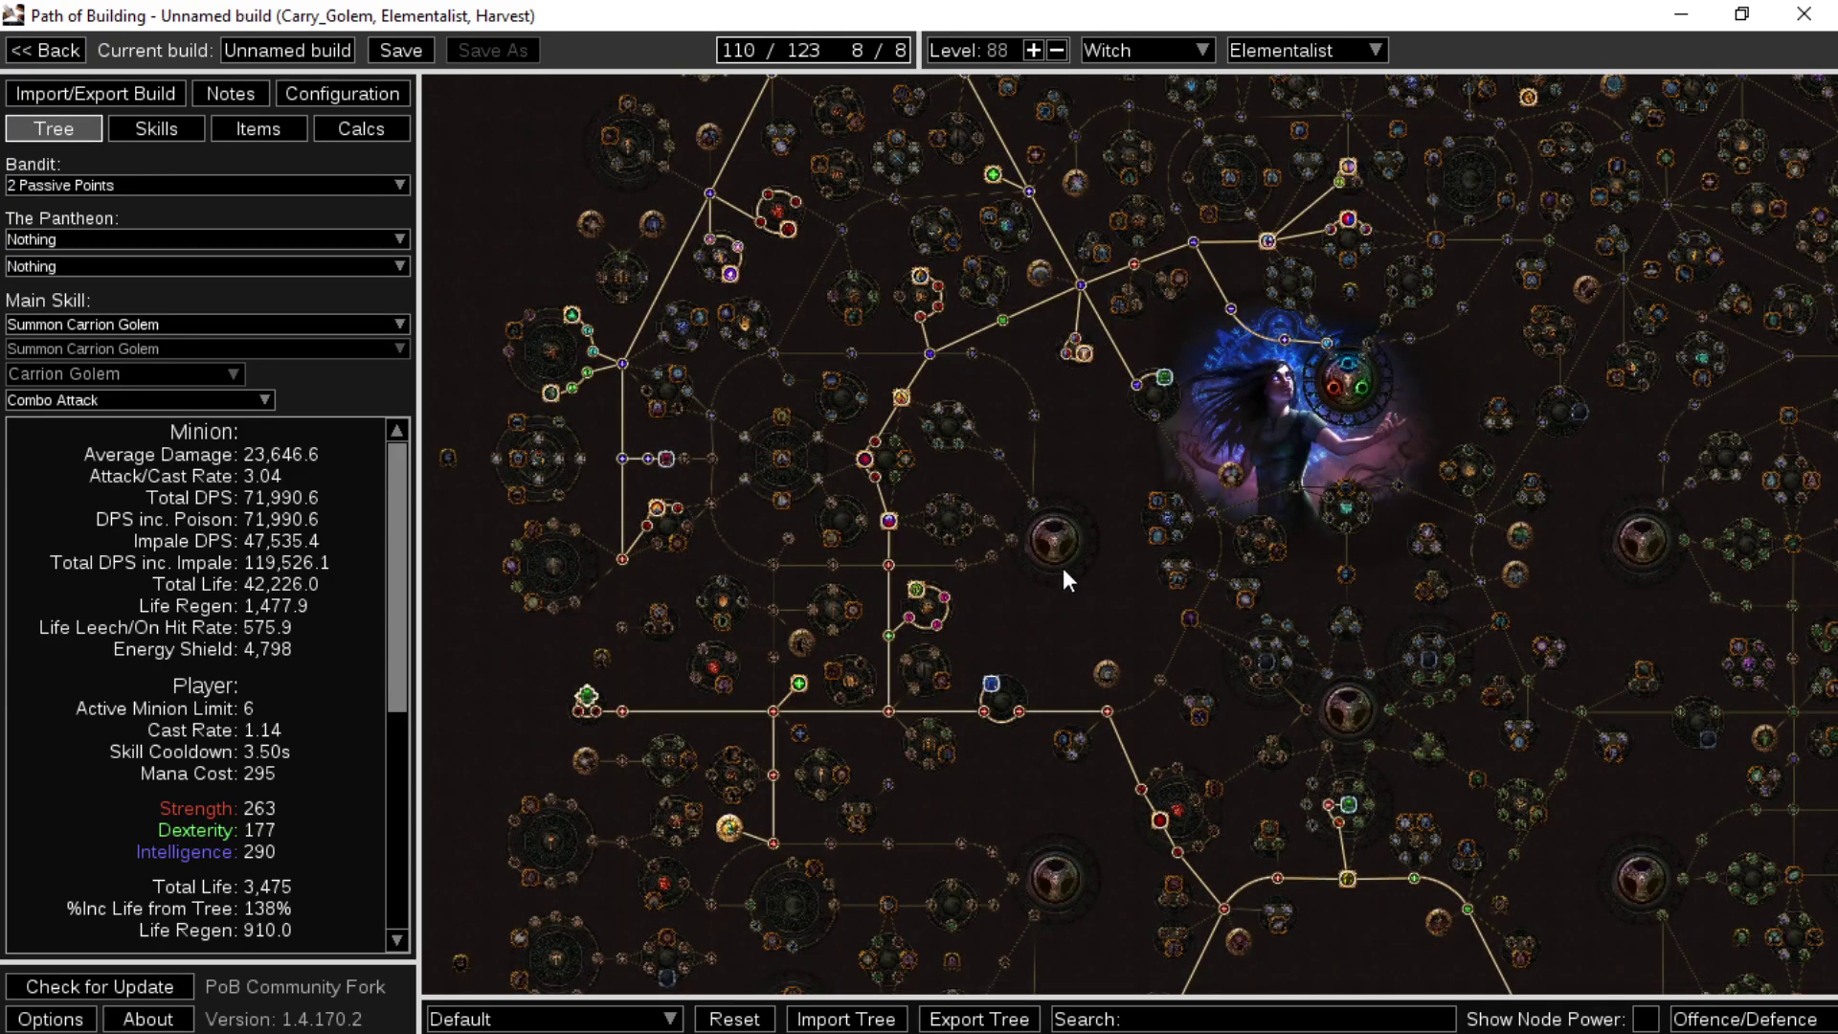
left_click_drag(1065, 577, 865, 375)
left_click(1015, 681)
- Try a Strength node, remove it with its branch, then allocate the Life cluster
left_click_drag(917, 448, 941, 803)
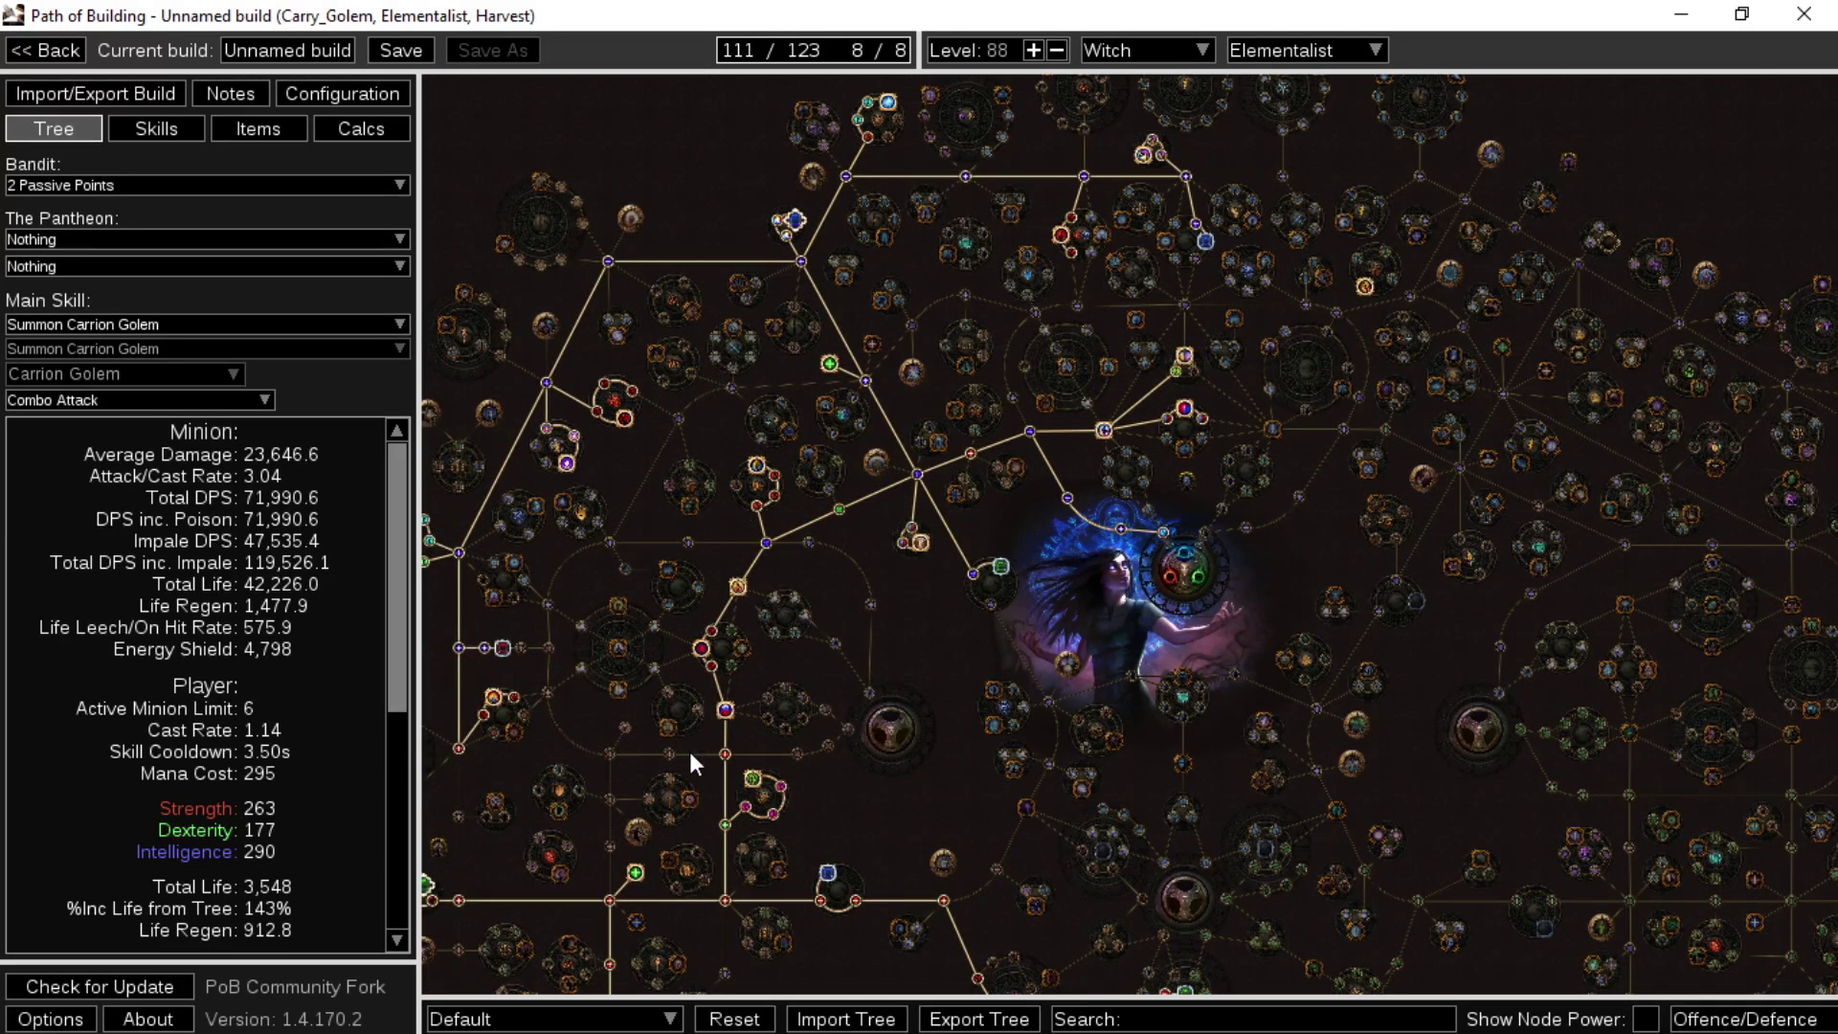
left_click_drag(926, 530, 954, 313)
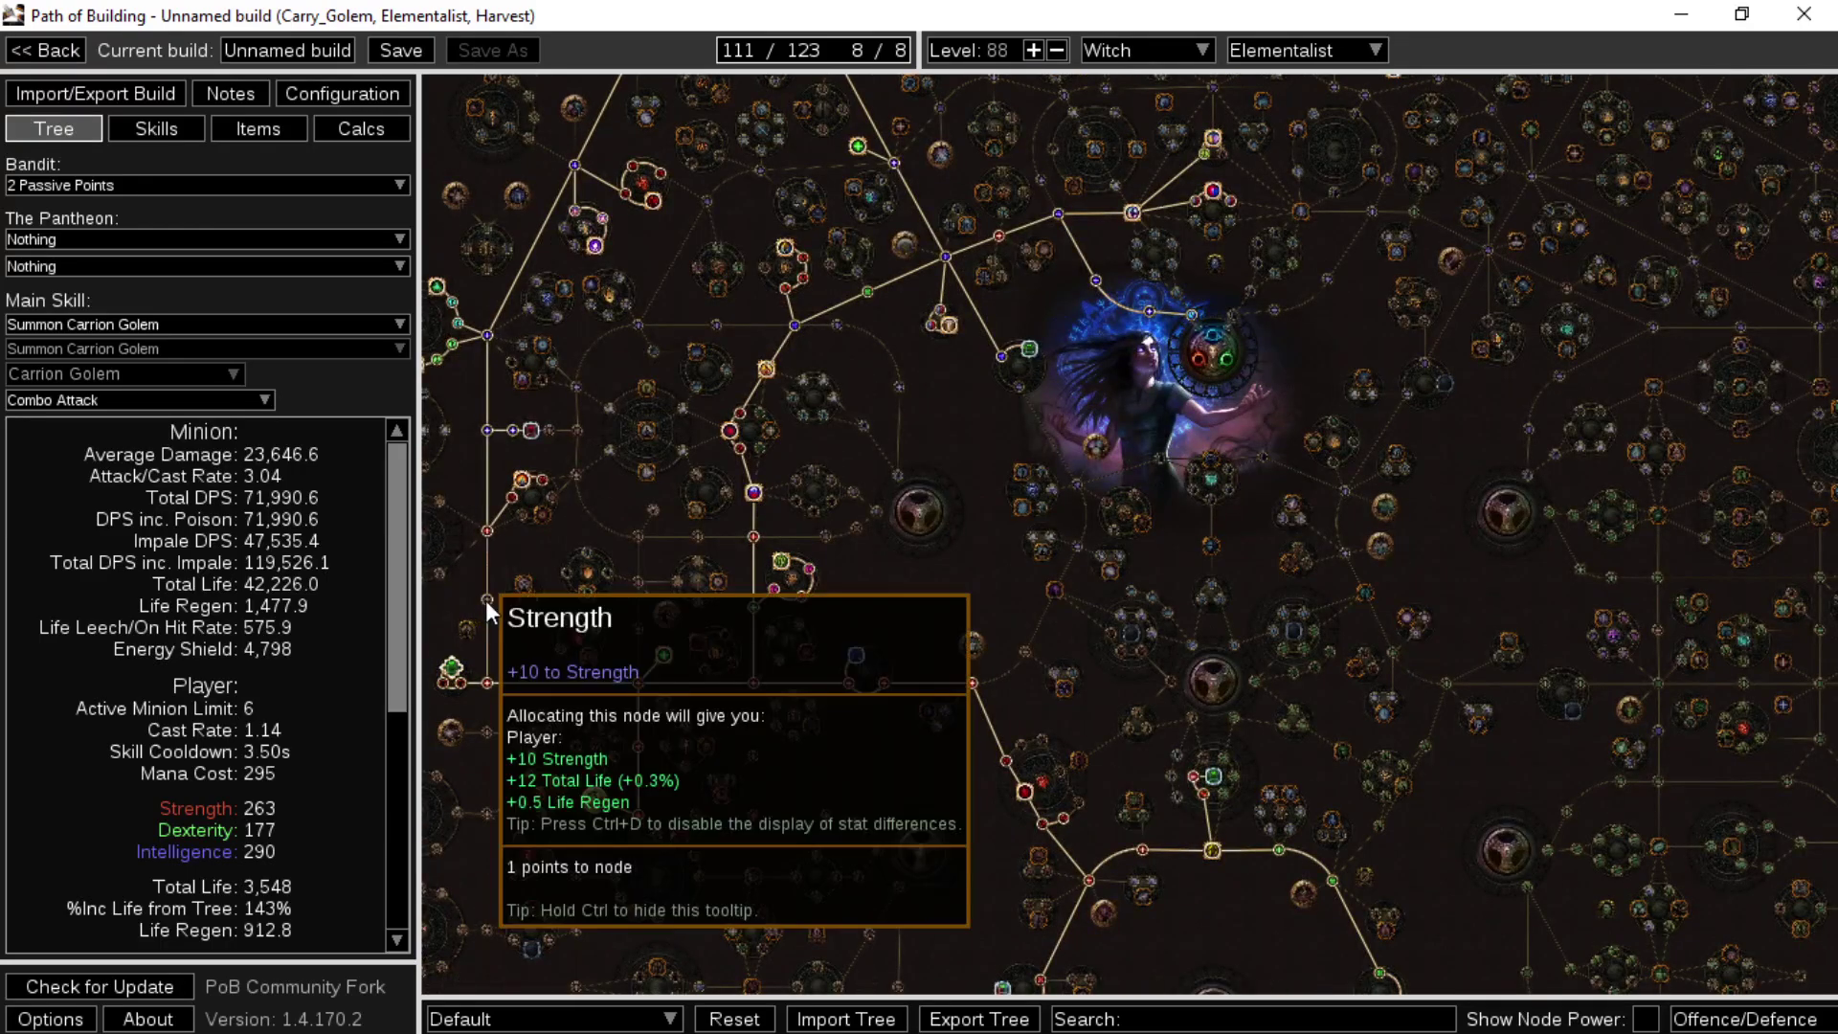
left_click(486, 600)
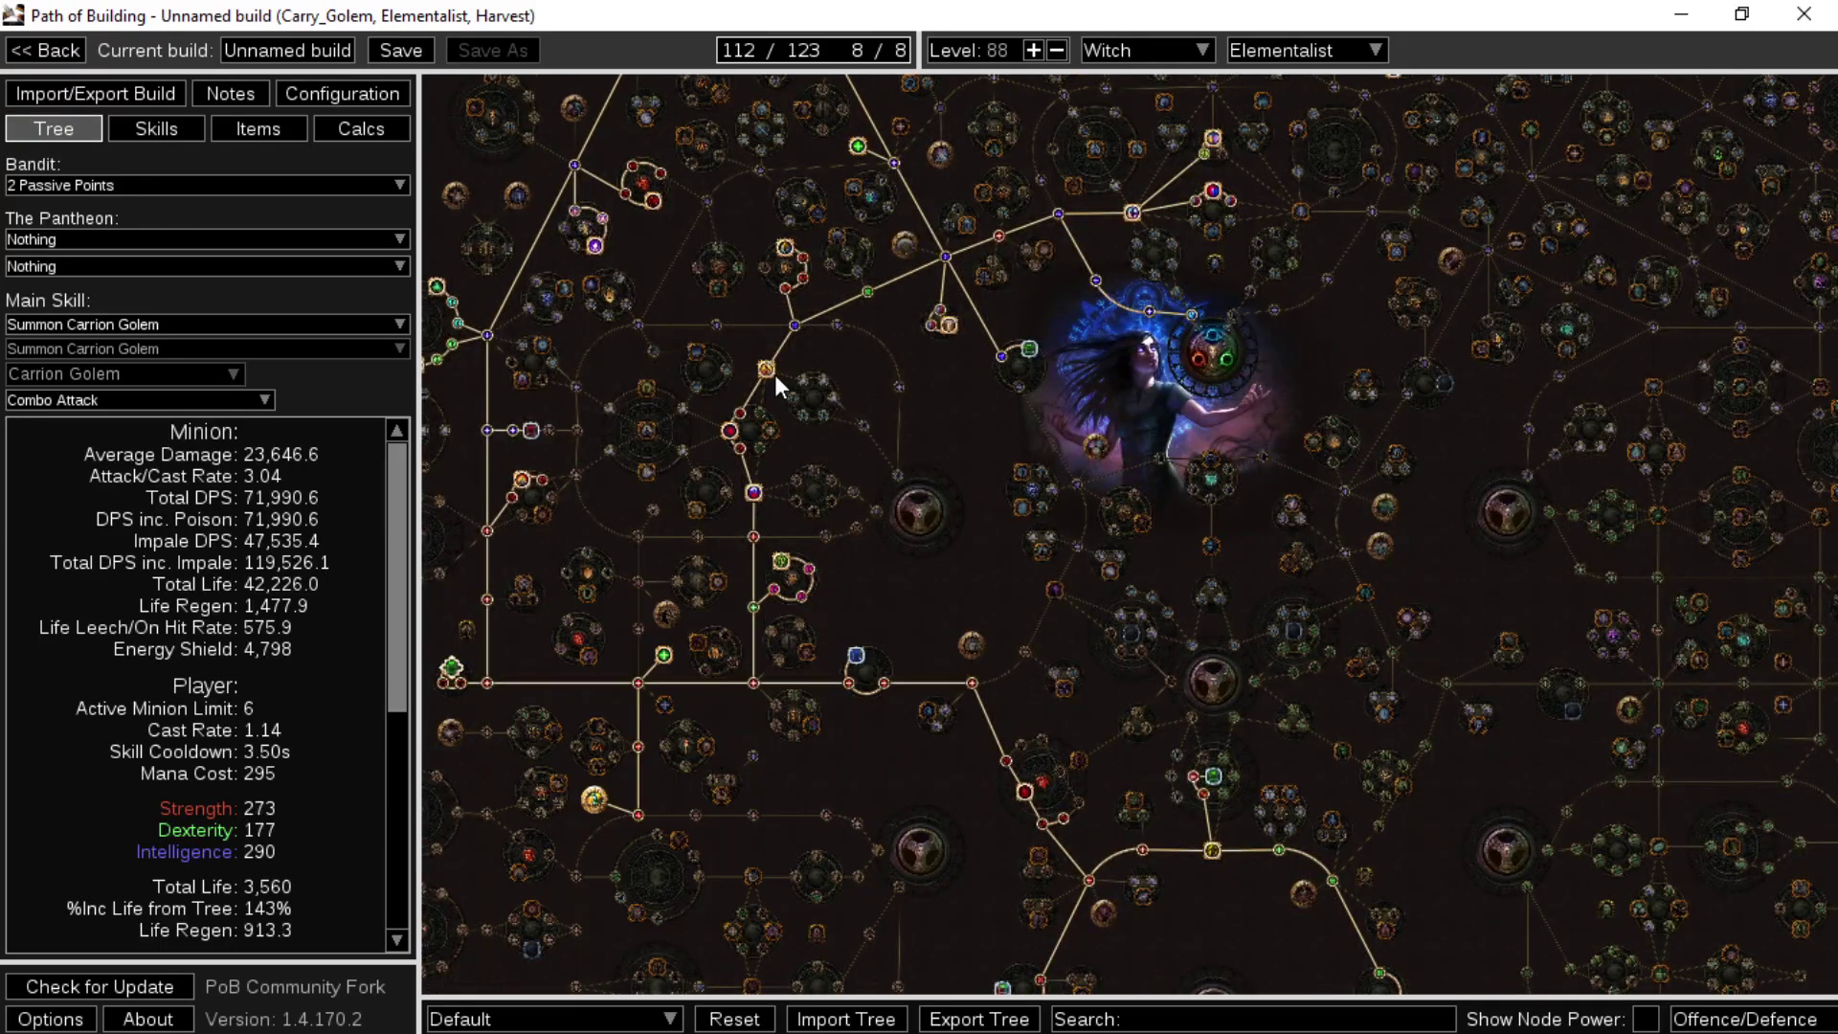
left_click(756, 533)
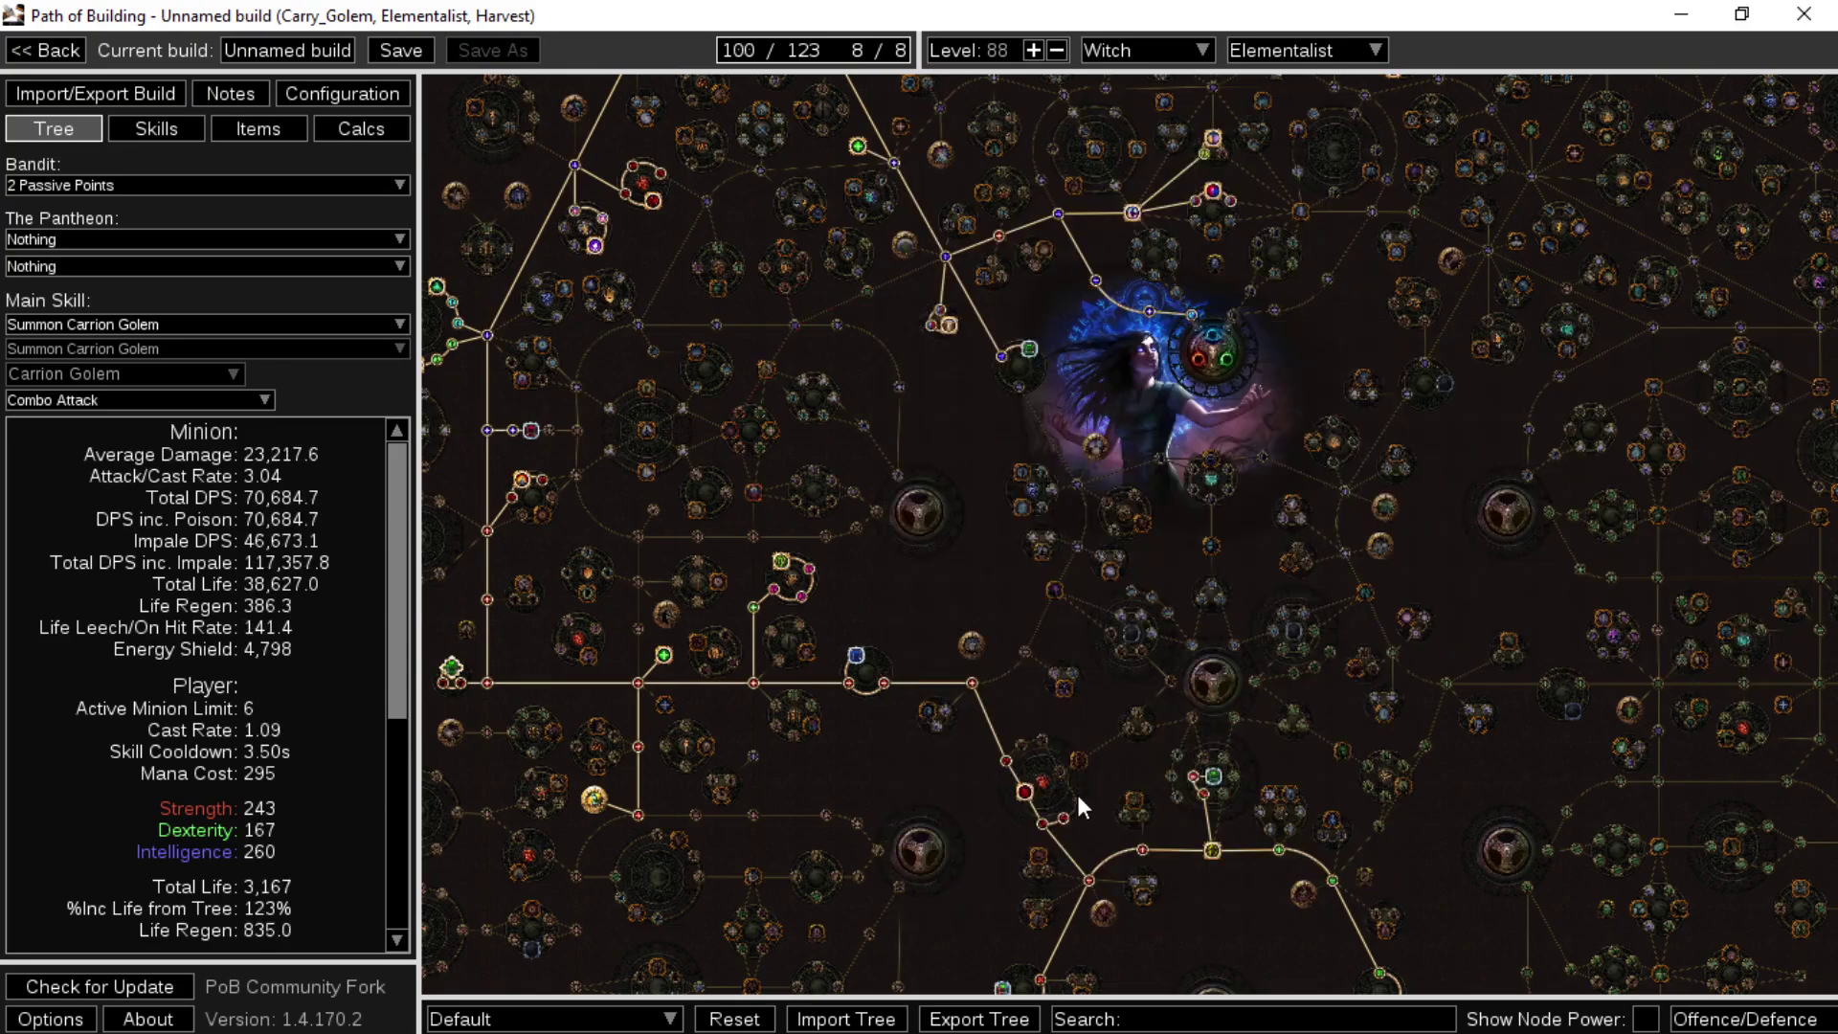
left_click(1040, 741)
left_click(1078, 800)
left_click(1065, 771)
- Allocate Barbarism, a jewel socket, and the Life and Elemental Resistances node, reaching 111/123 points
left_click_drag(1012, 464, 1289, 86)
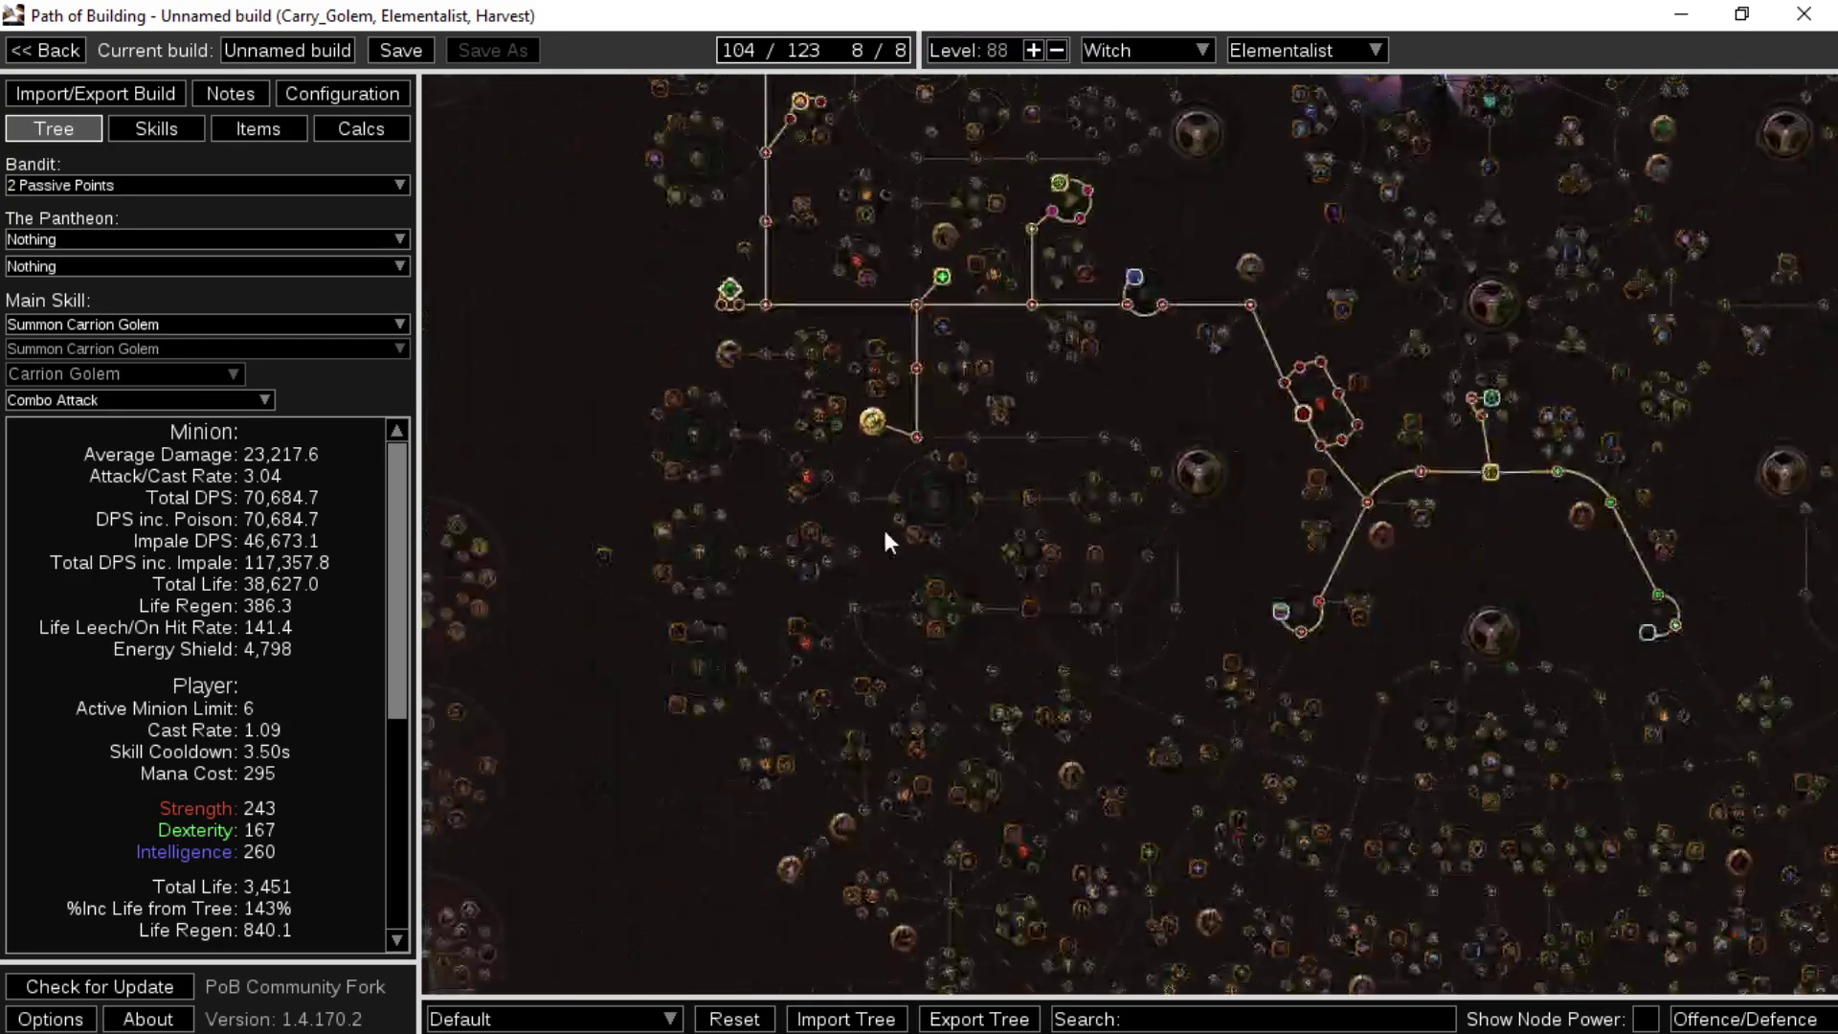
left_click(797, 492)
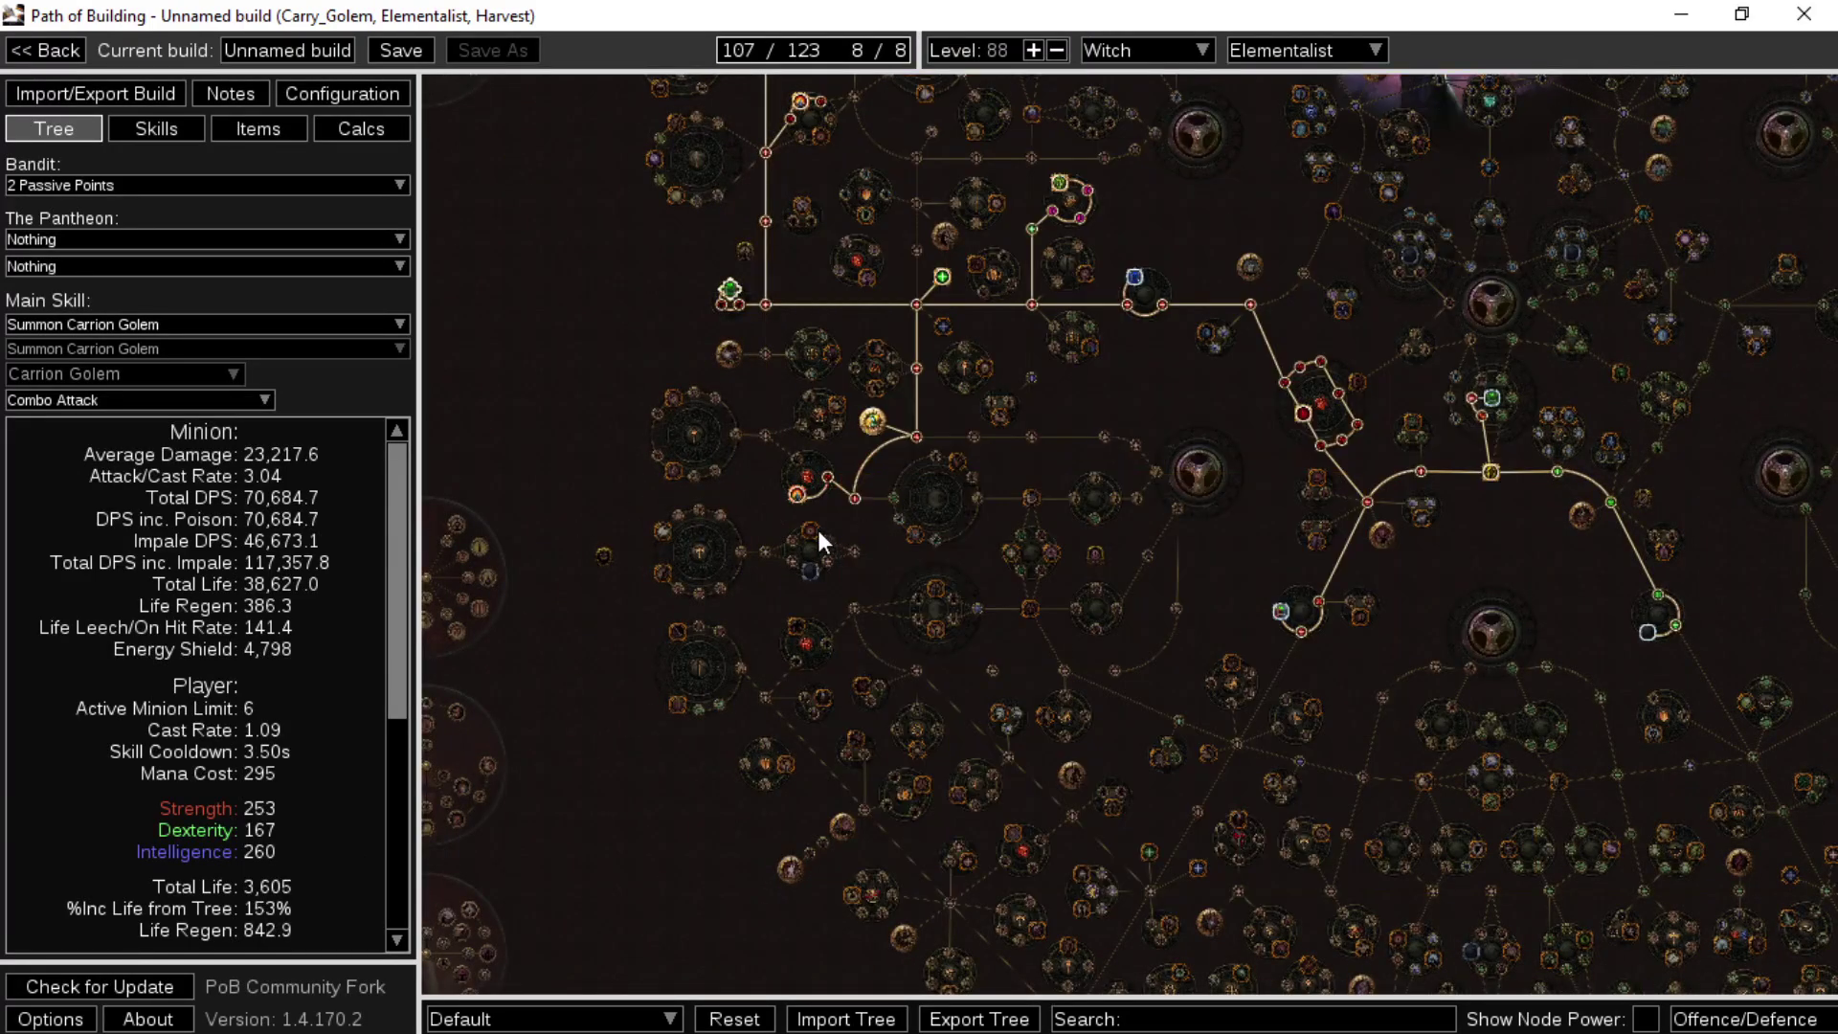
left_click(810, 572)
left_click_drag(866, 193, 940, 243)
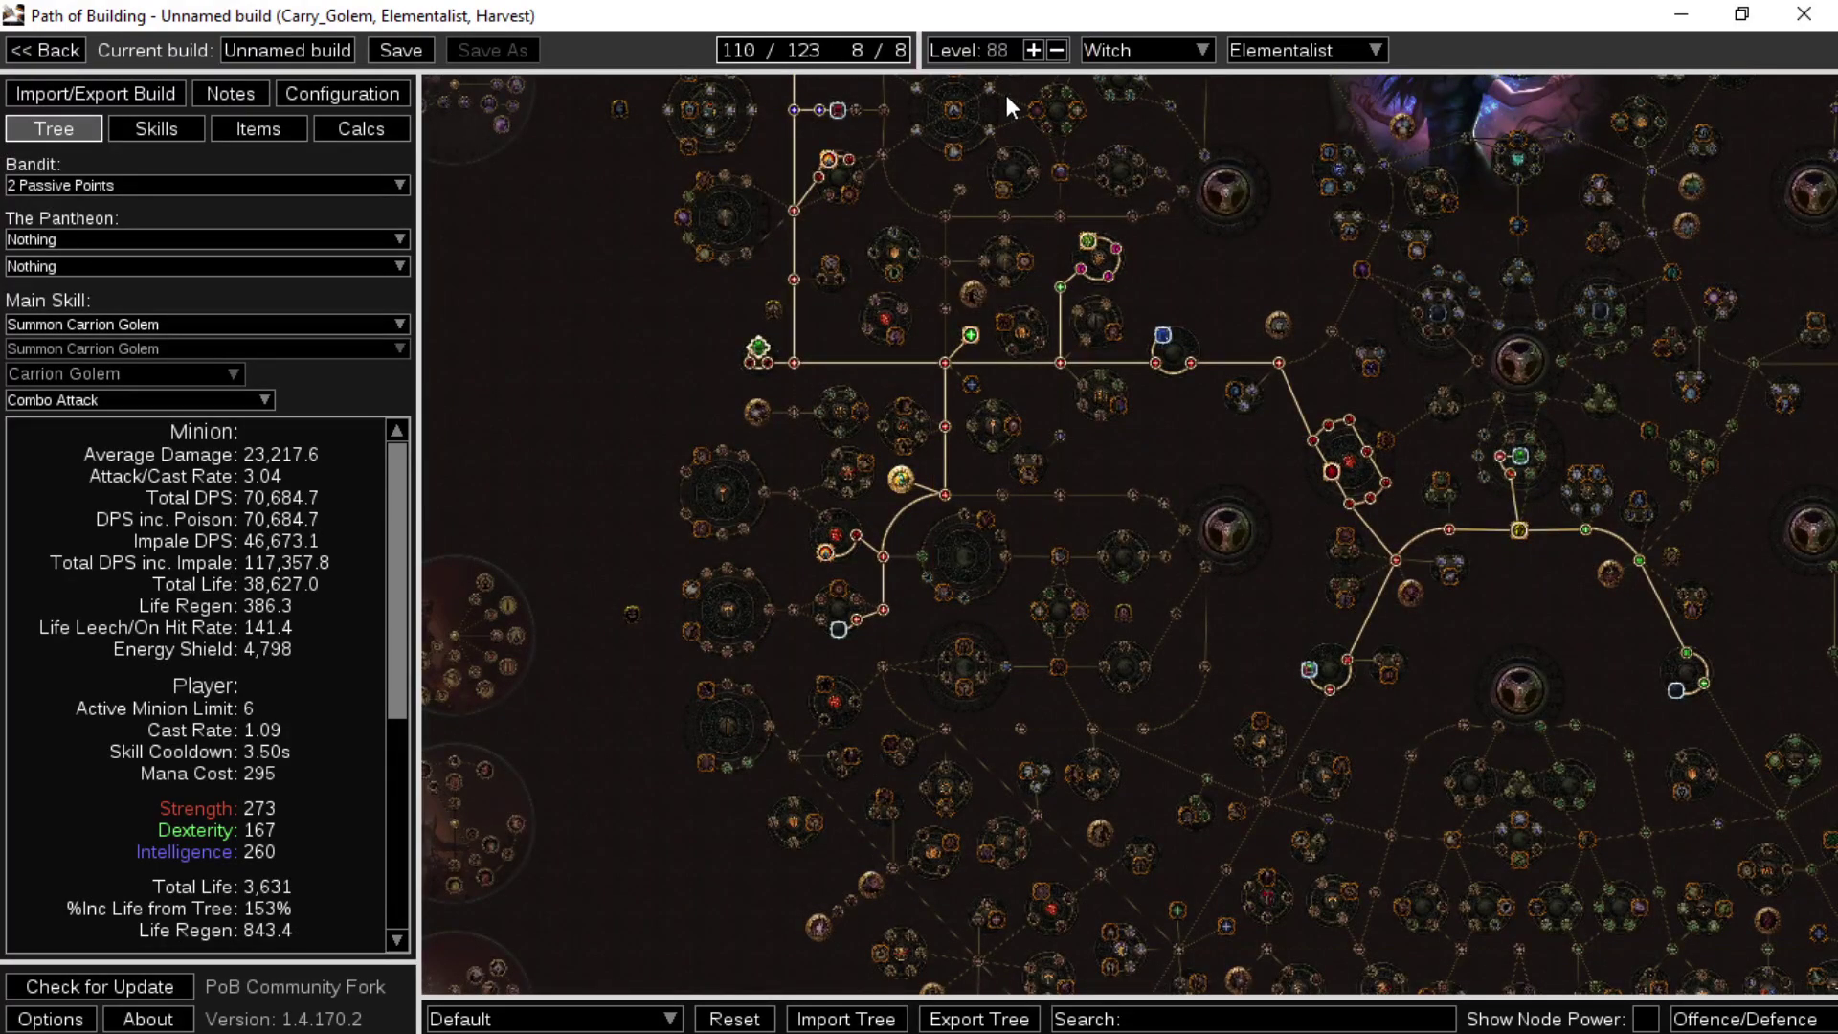
left_click(825, 519)
- Put Primordial Harmony Cobalt in socket #7 and Primordial Eminence Viridian in socket #3, reaching 85,834.2 DPS
left_click(258, 130)
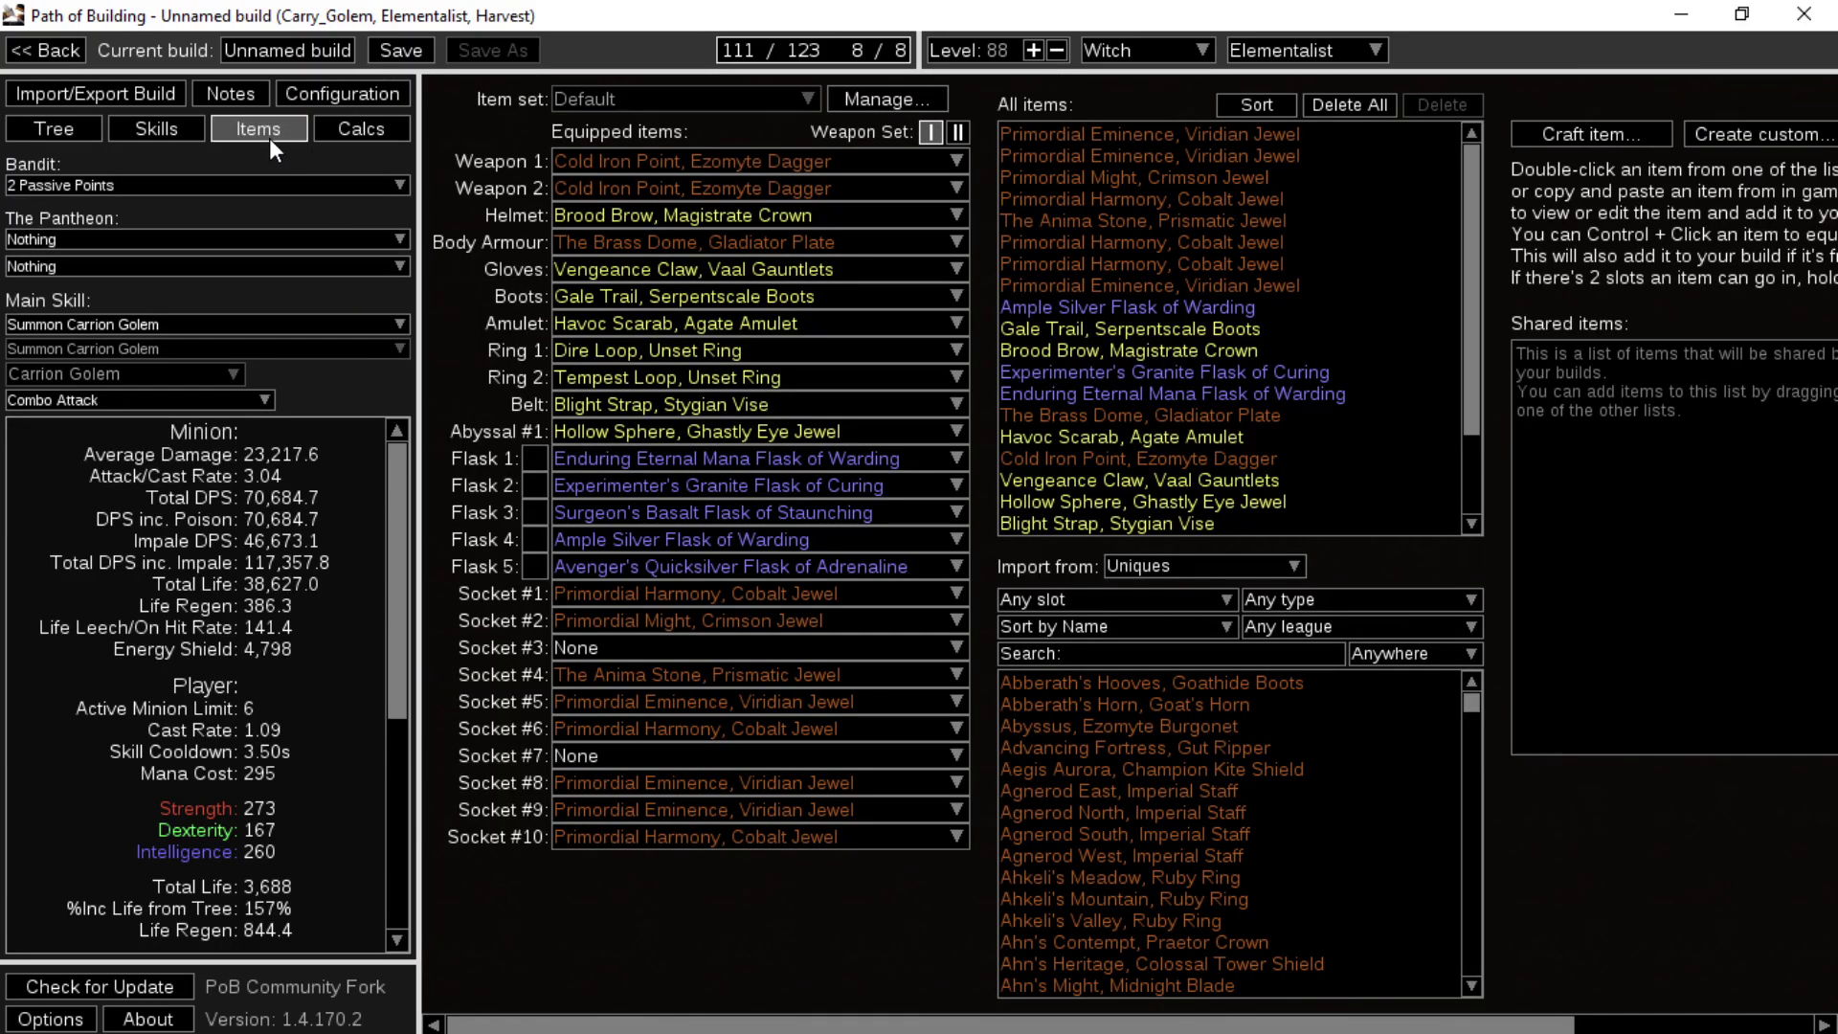
left_click(621, 752)
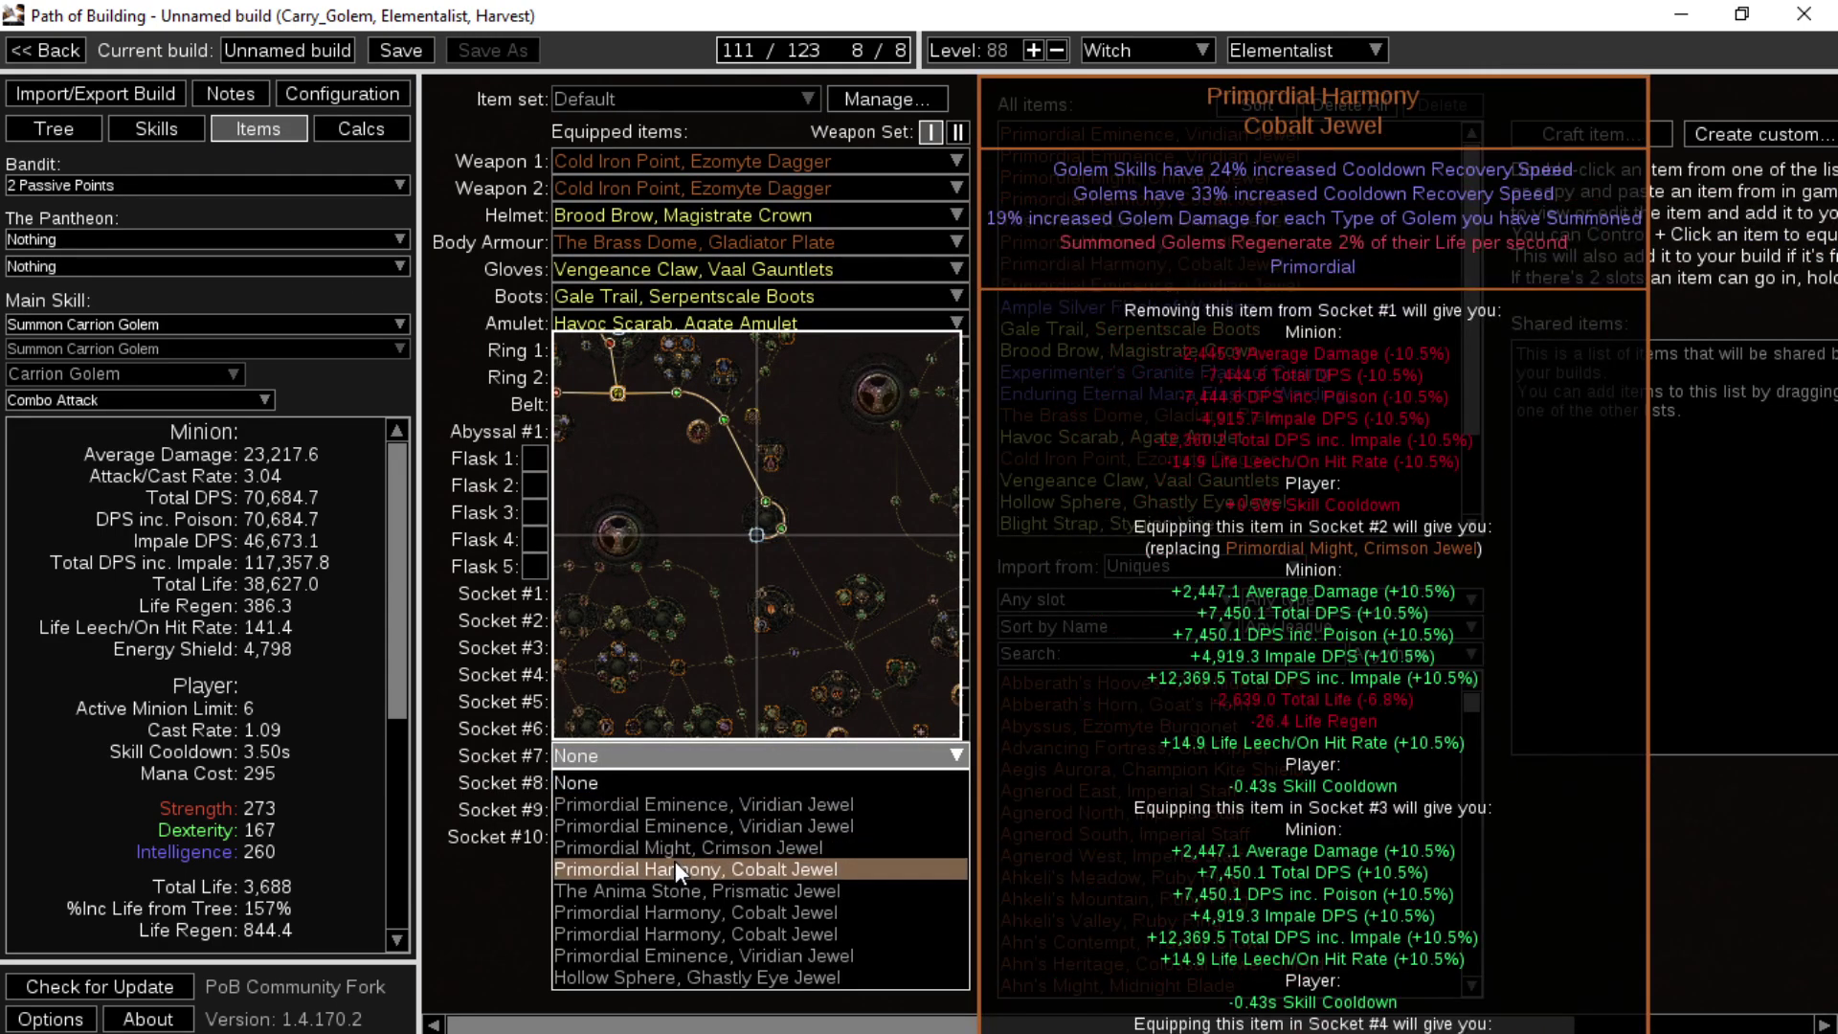
left_click(675, 870)
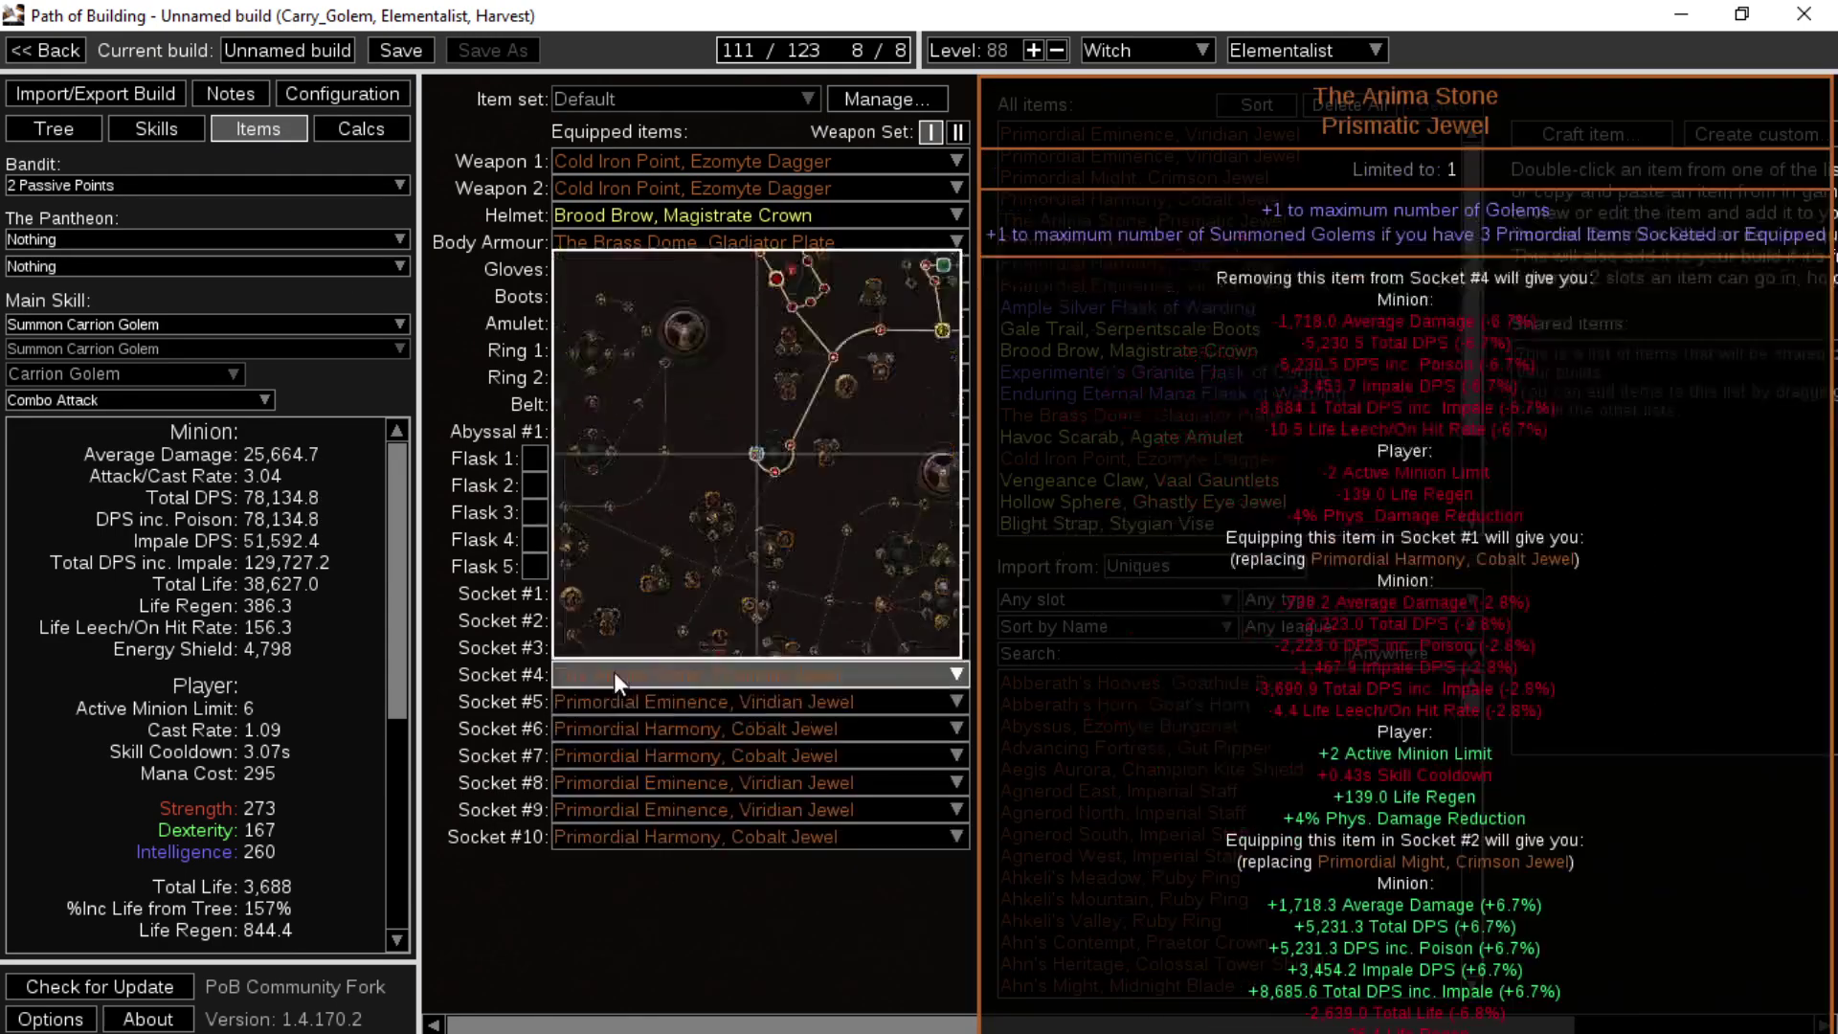
left_click(611, 647)
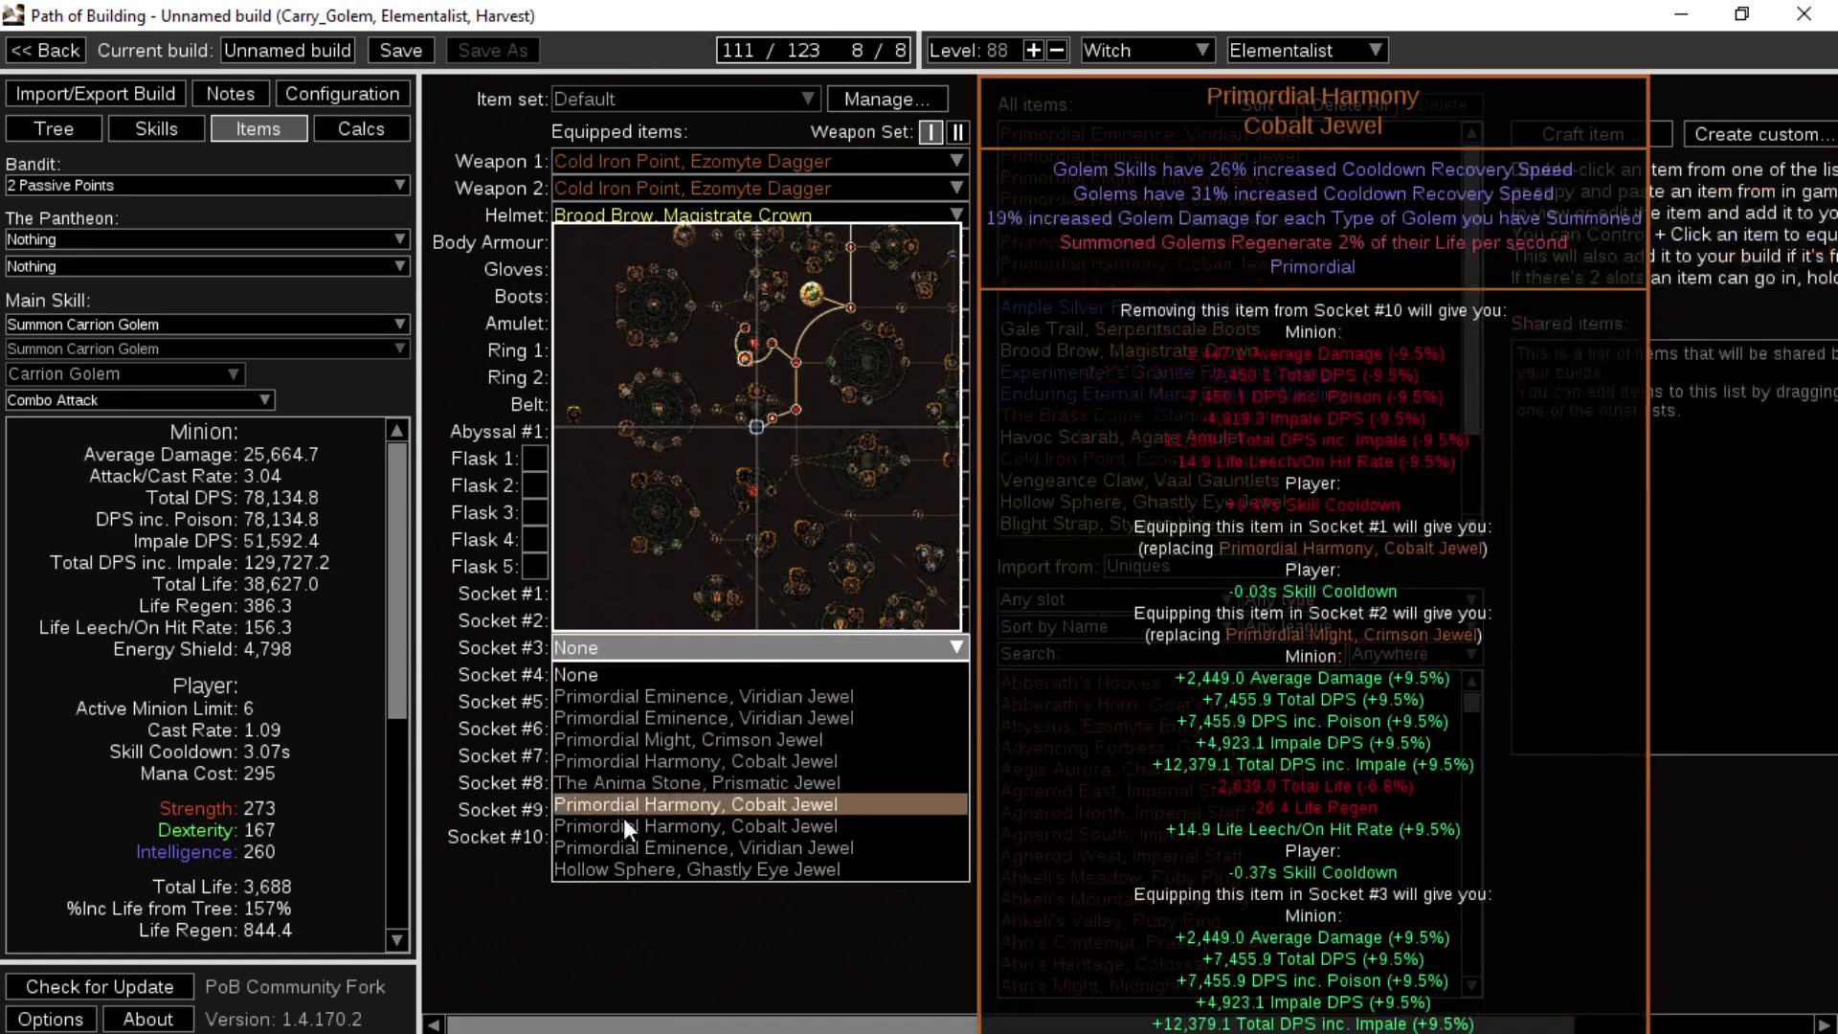
left_click(641, 847)
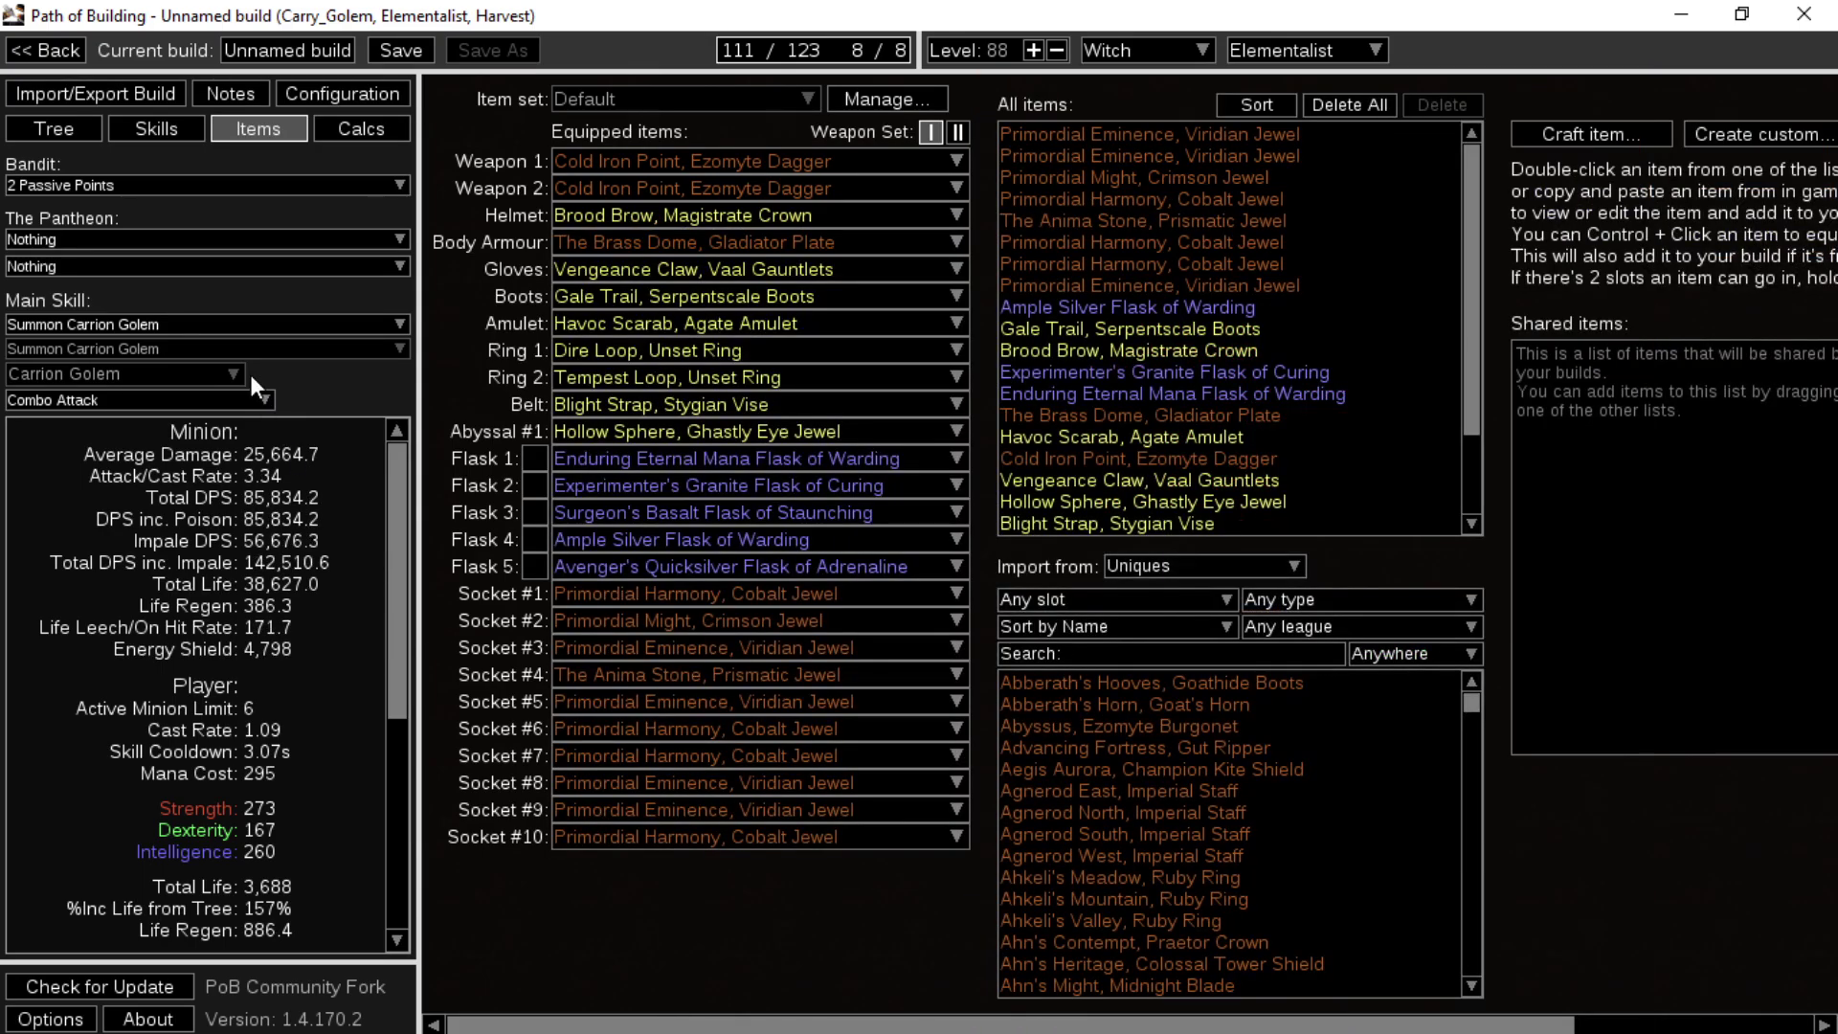
- Enable Feeding Frenzy, minion Power and Frenzy Charges, and enemy Maimed, raising minion DPS to 168,784.2
left_click(360, 100)
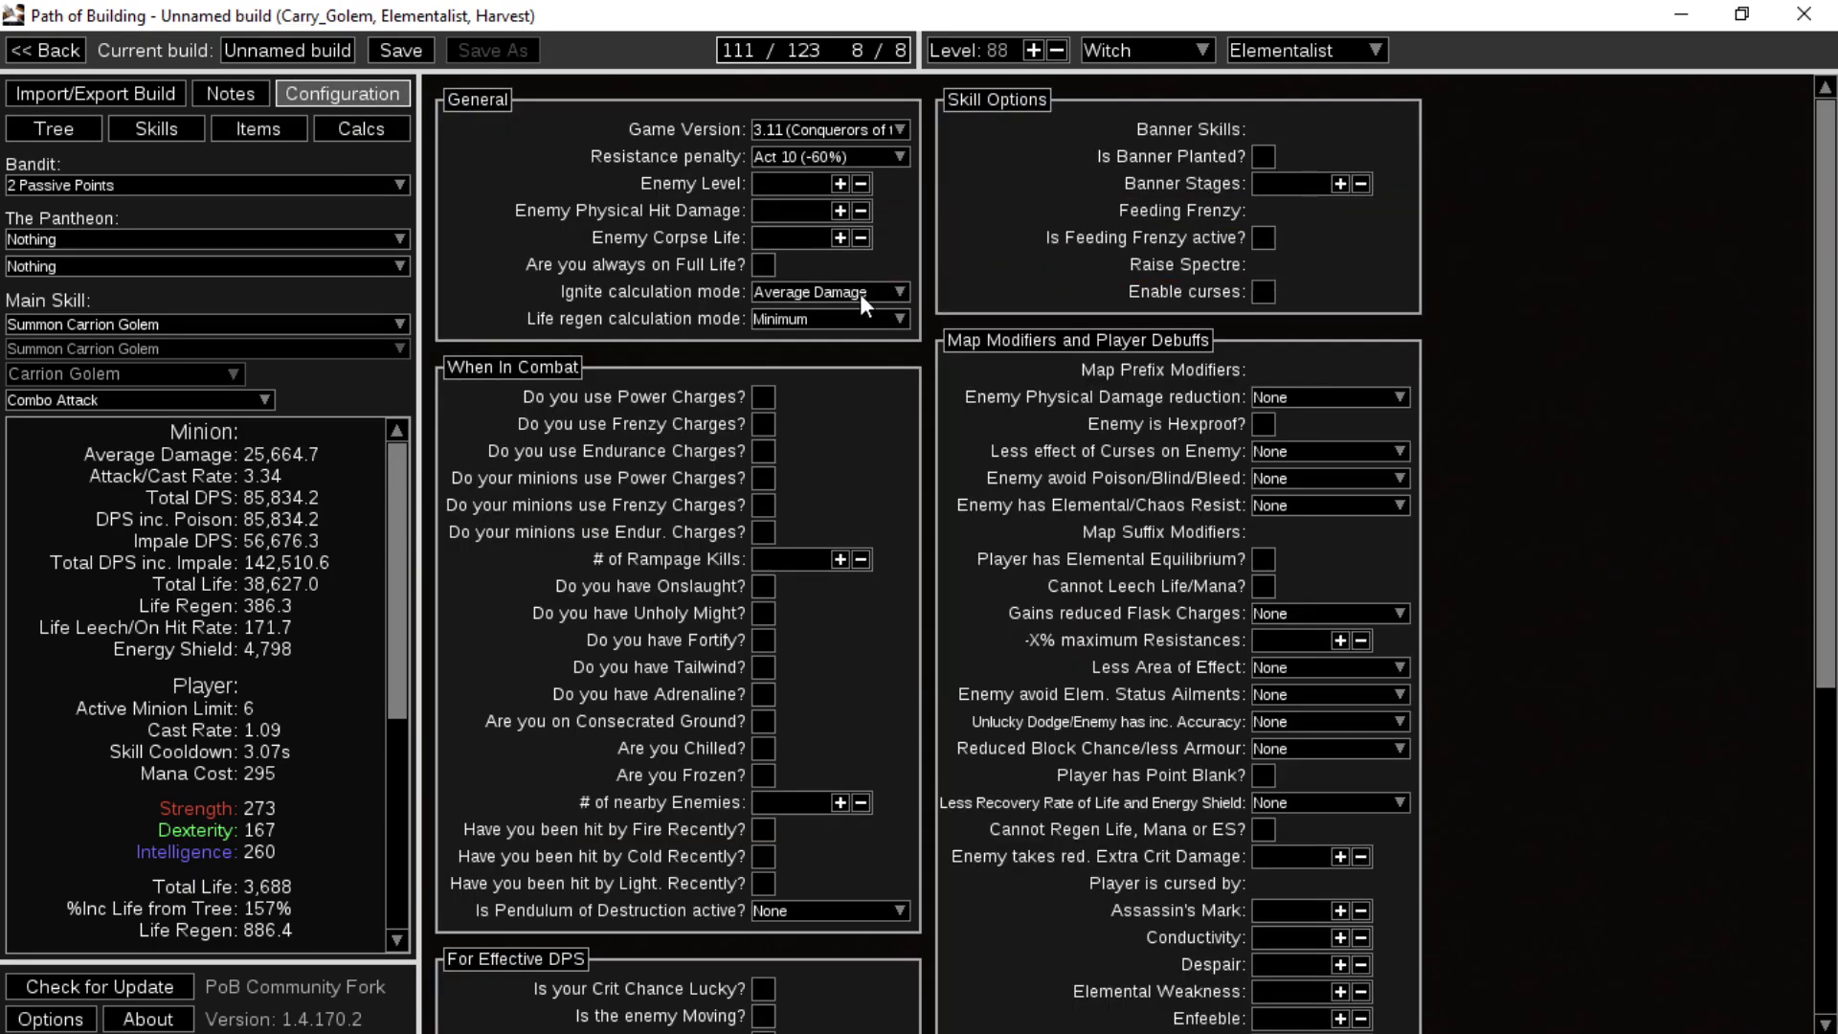
left_click(1264, 237)
left_click(760, 484)
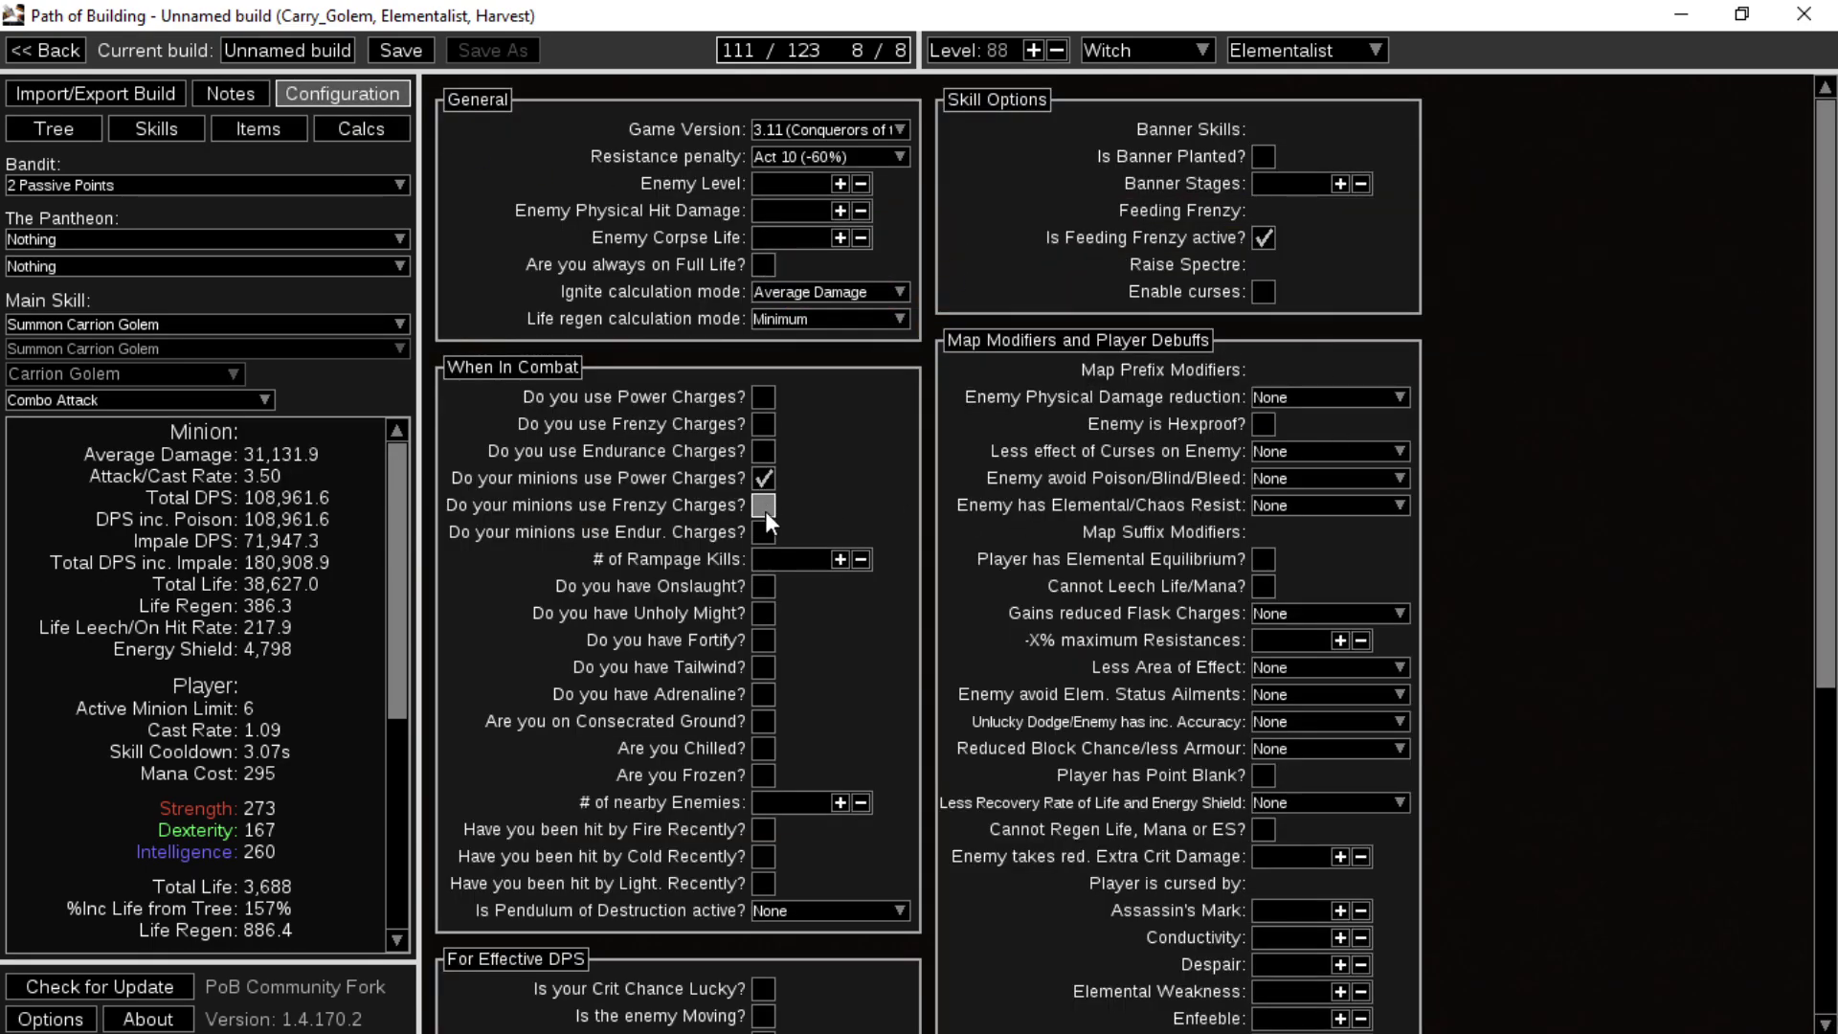
left_click(764, 505)
scroll(1568, 583, "down", 5)
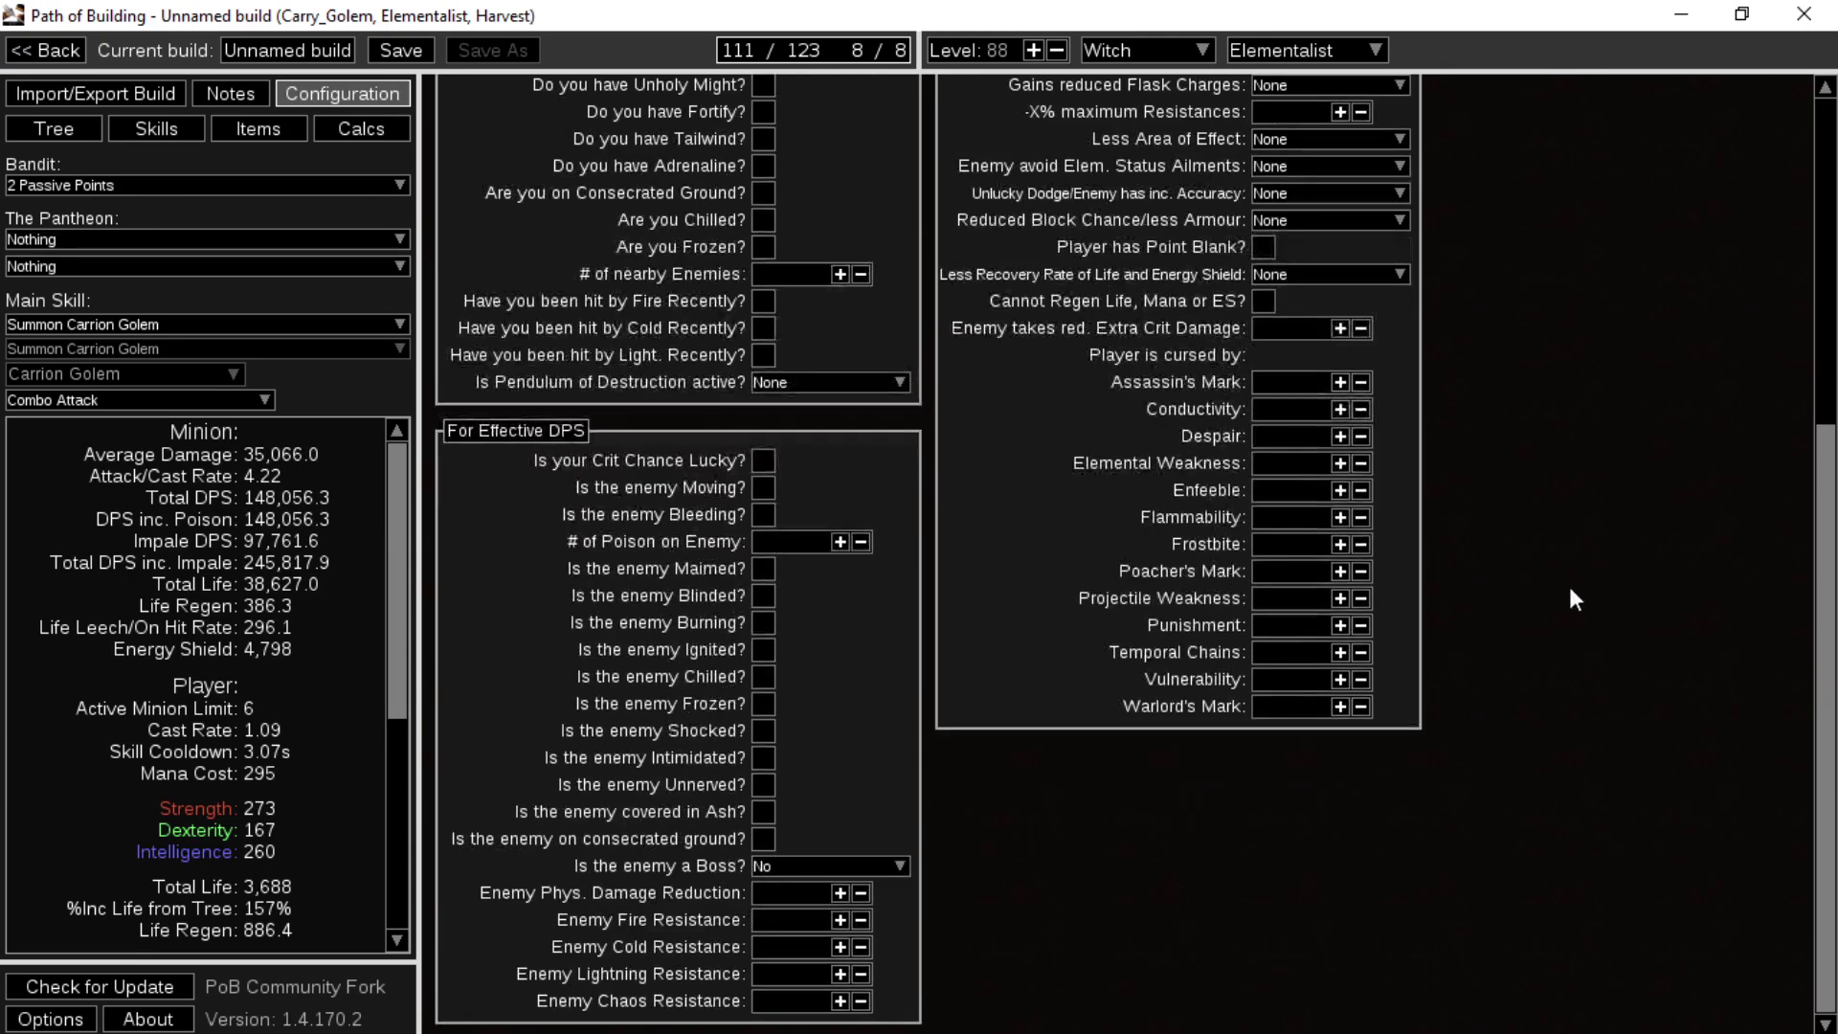
left_click(764, 569)
- Raise the Summon Carrion Golem gem to level 21
left_click(268, 129)
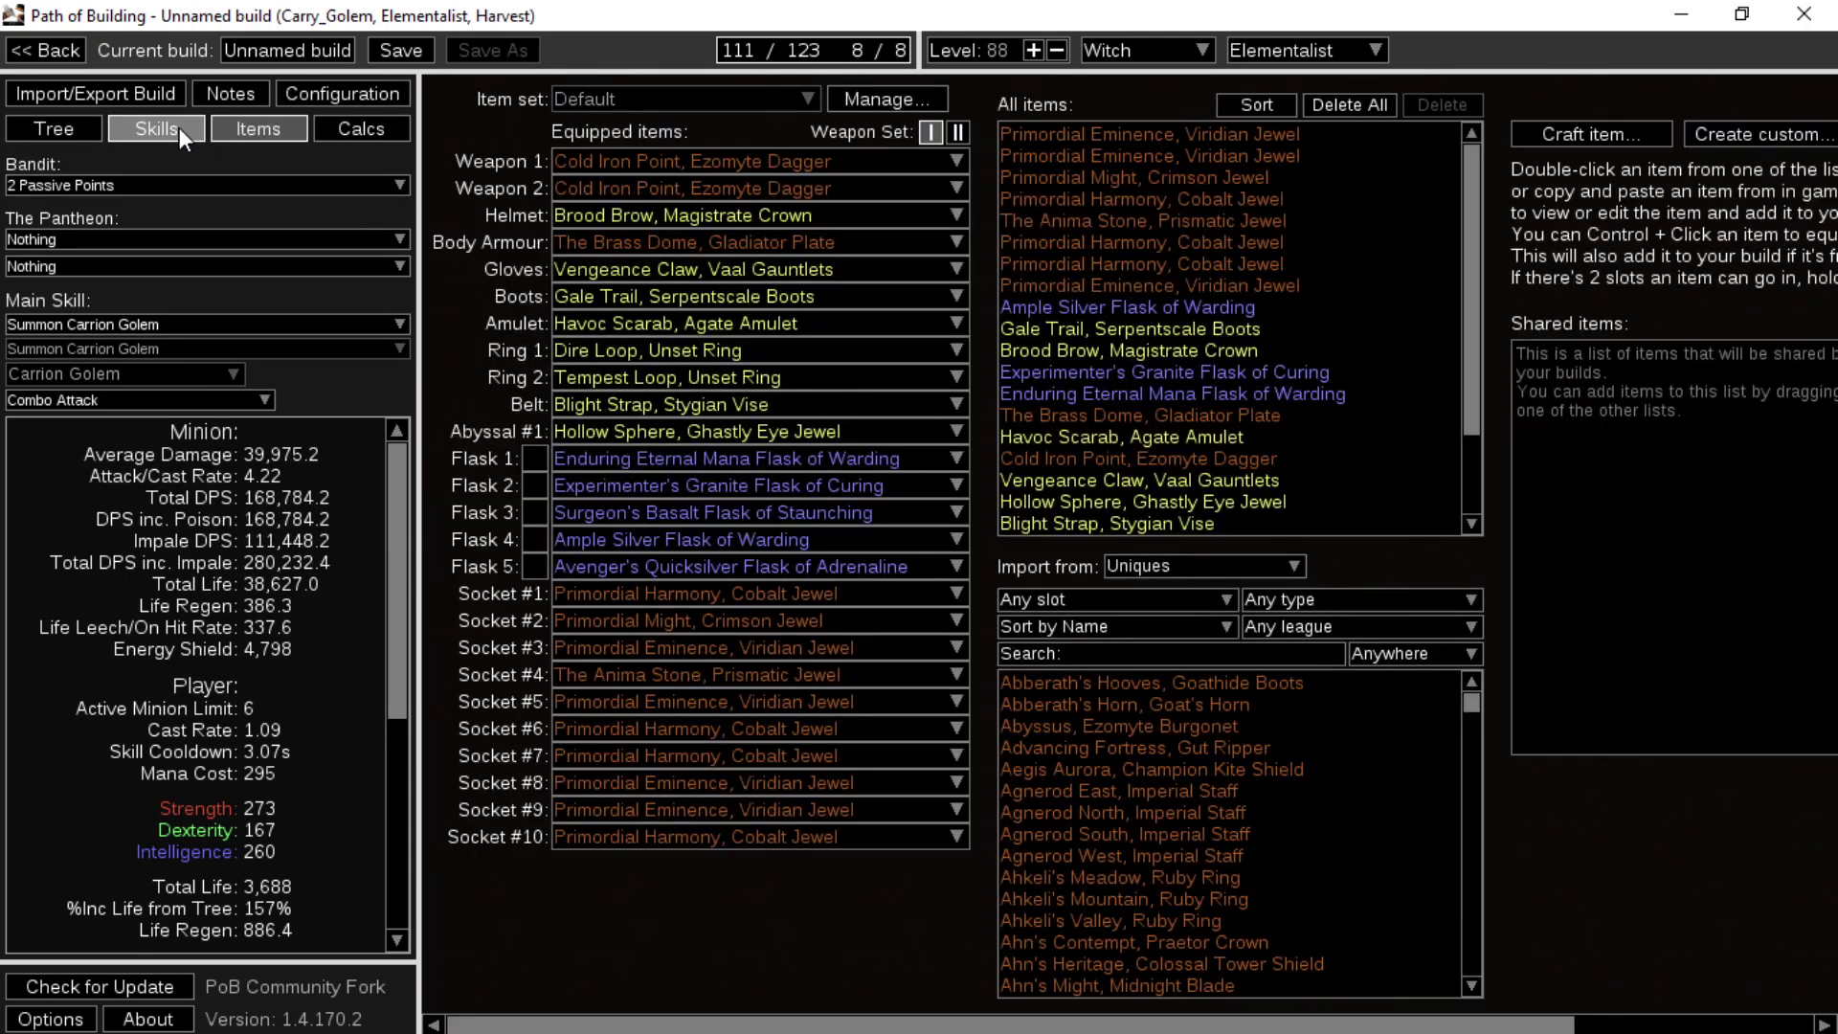
left_click(180, 128)
left_click(565, 164)
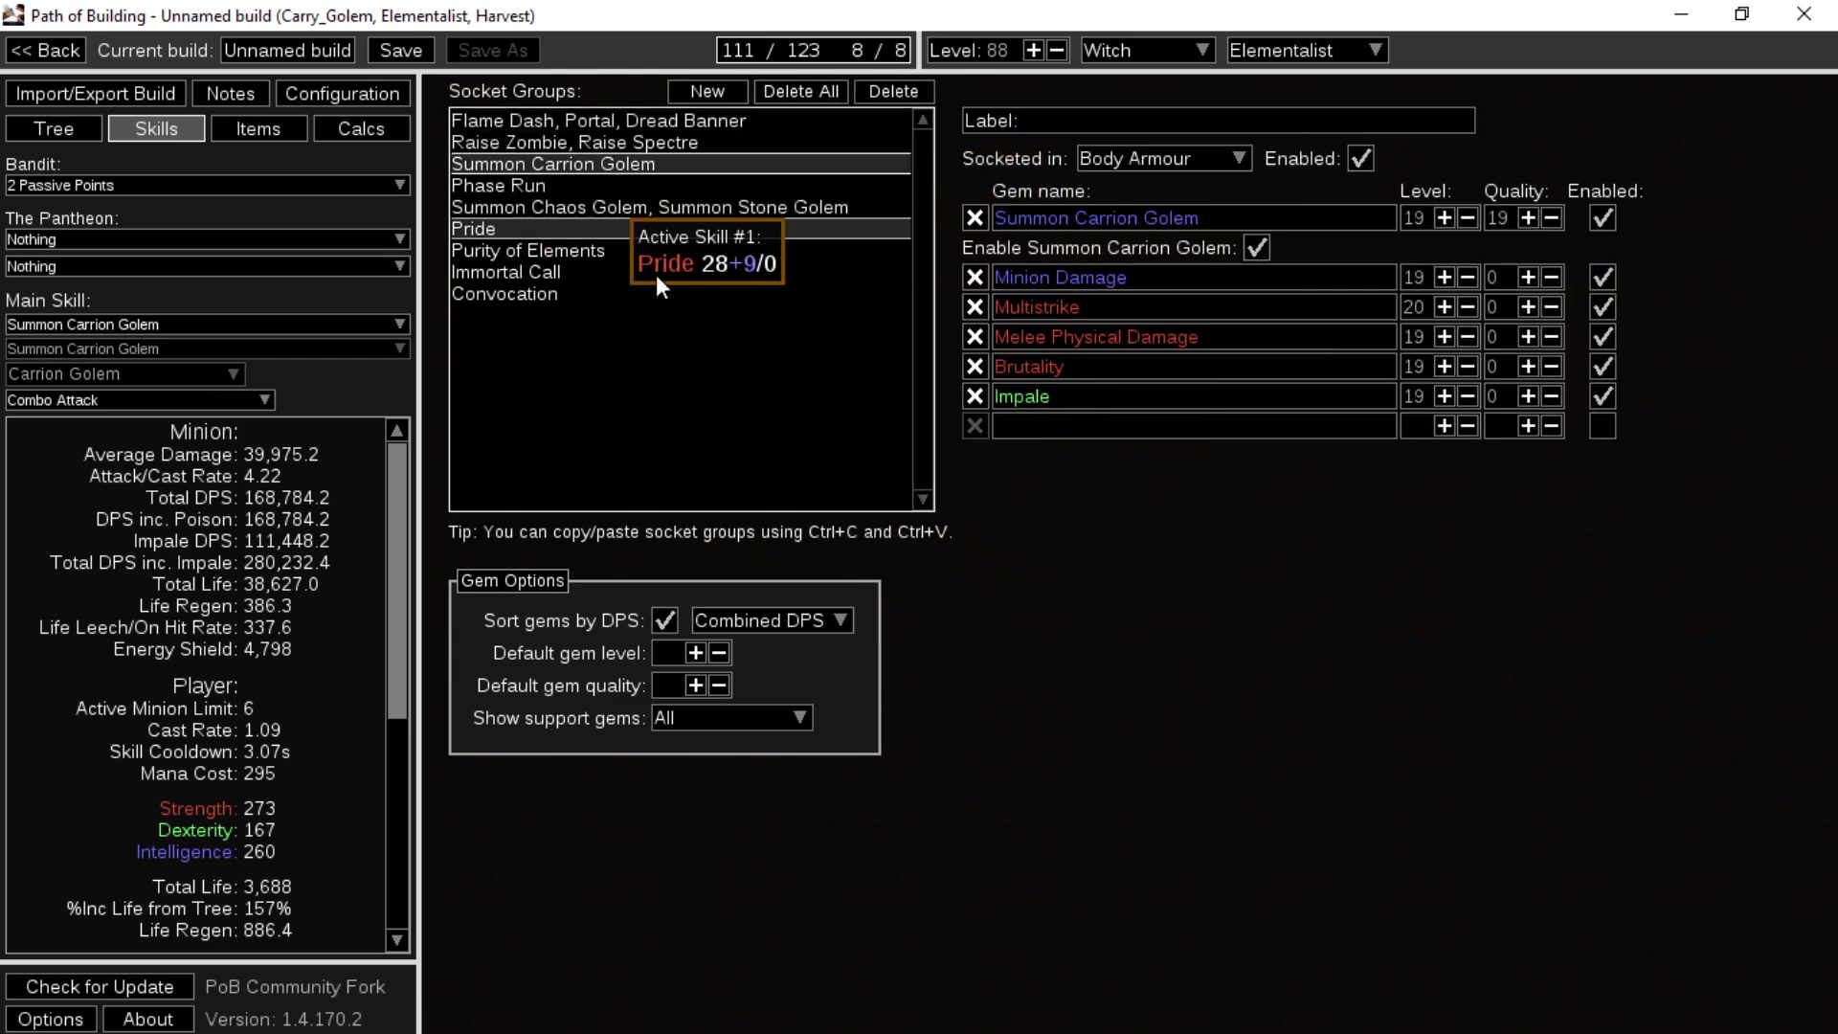
left_click(1444, 217)
left_click(1444, 217)
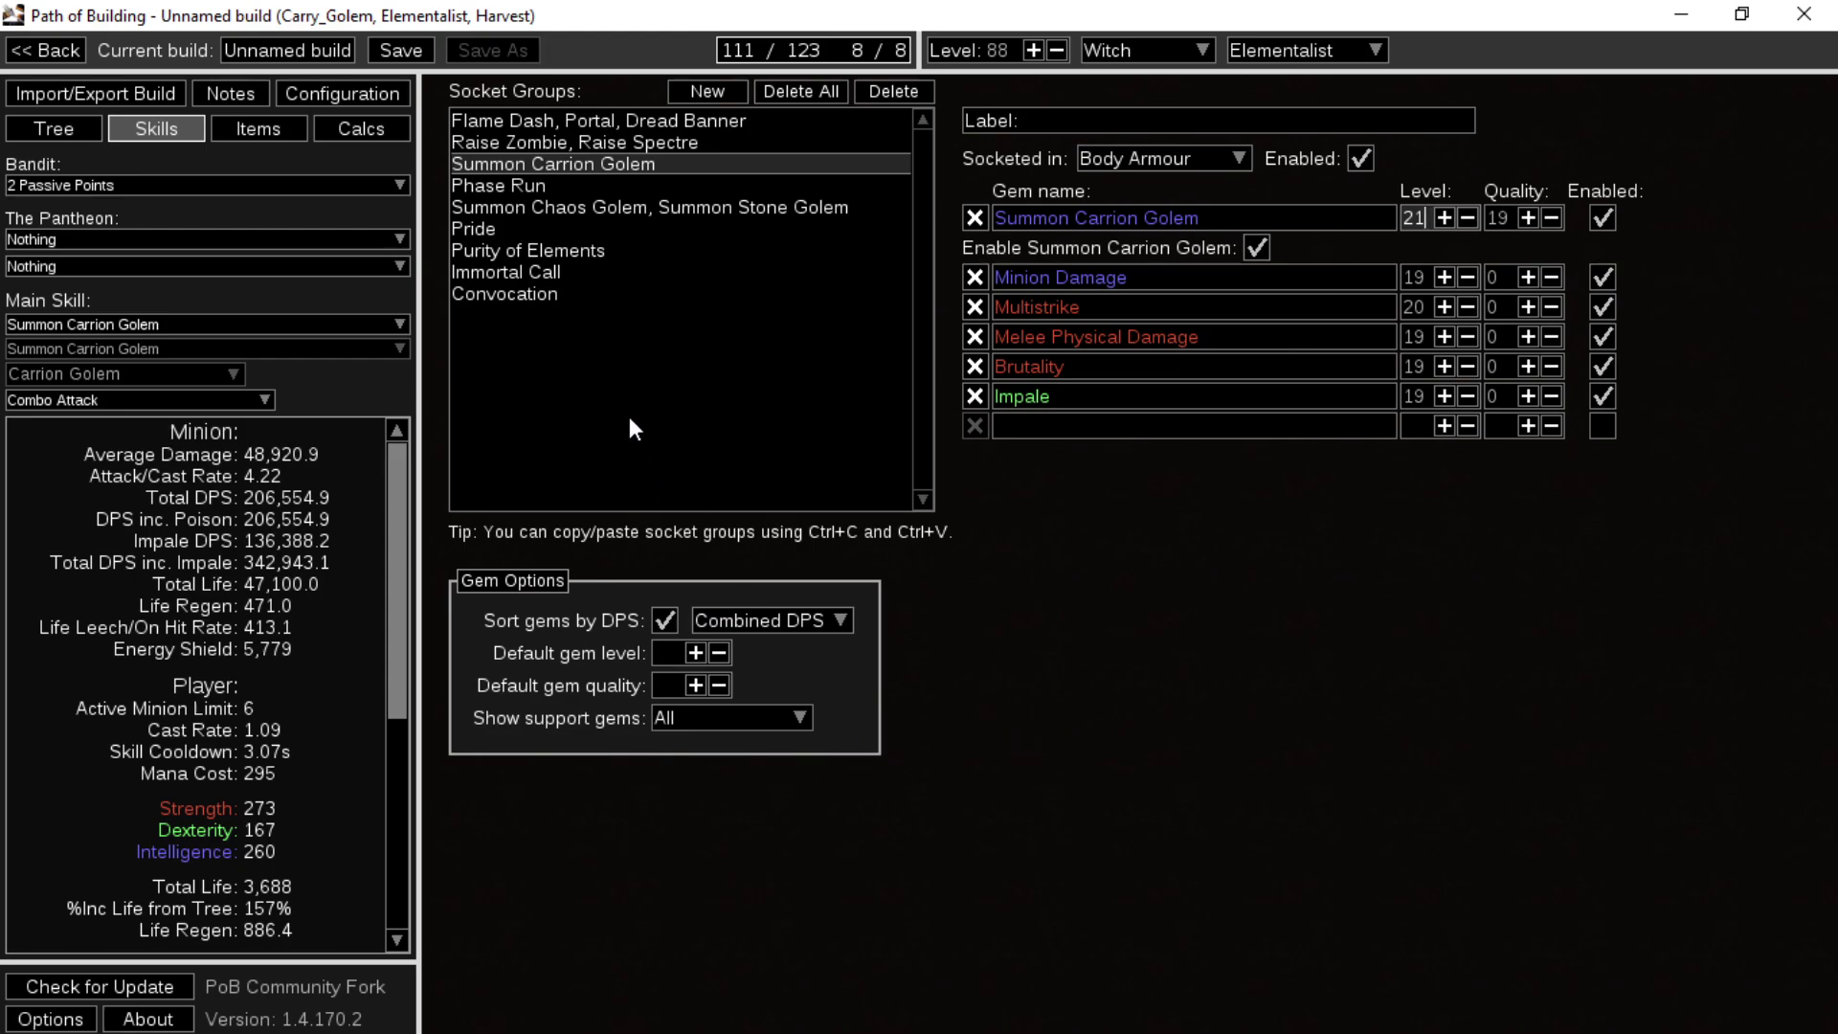
- Lower the Maim support gem from level 20 to 19
left_click(609, 183)
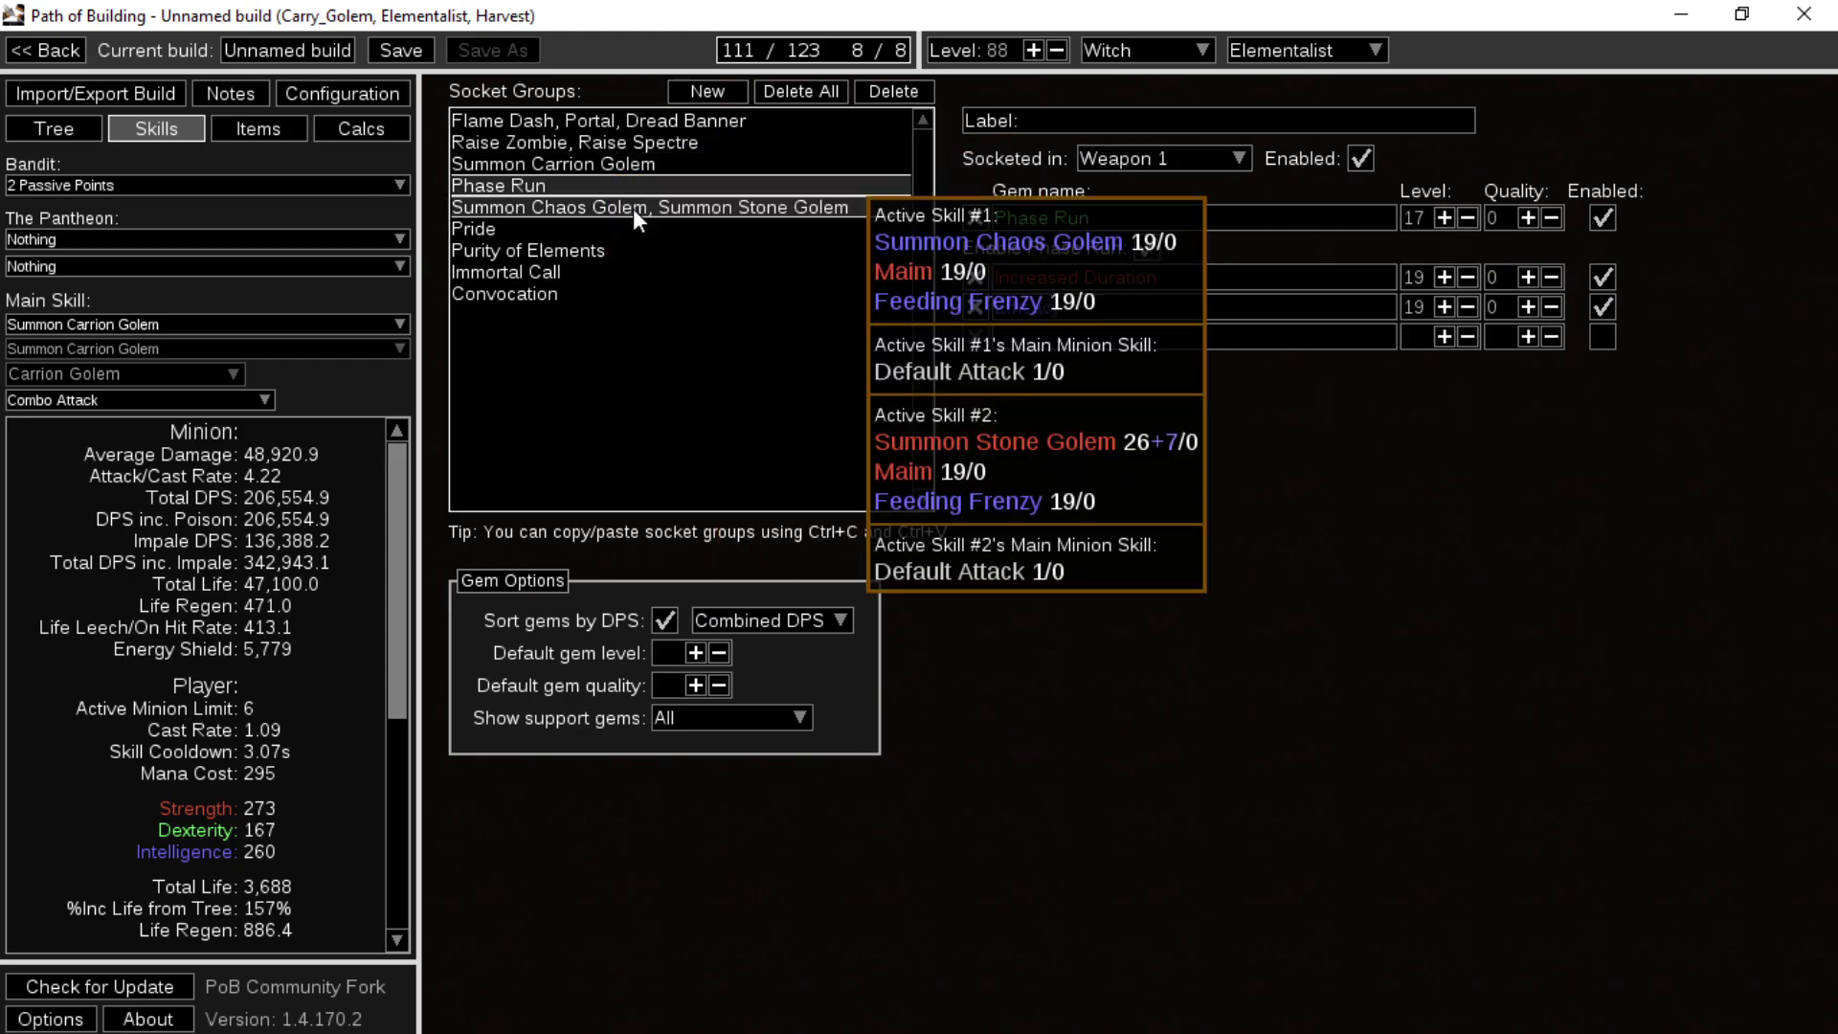
left_click(634, 209)
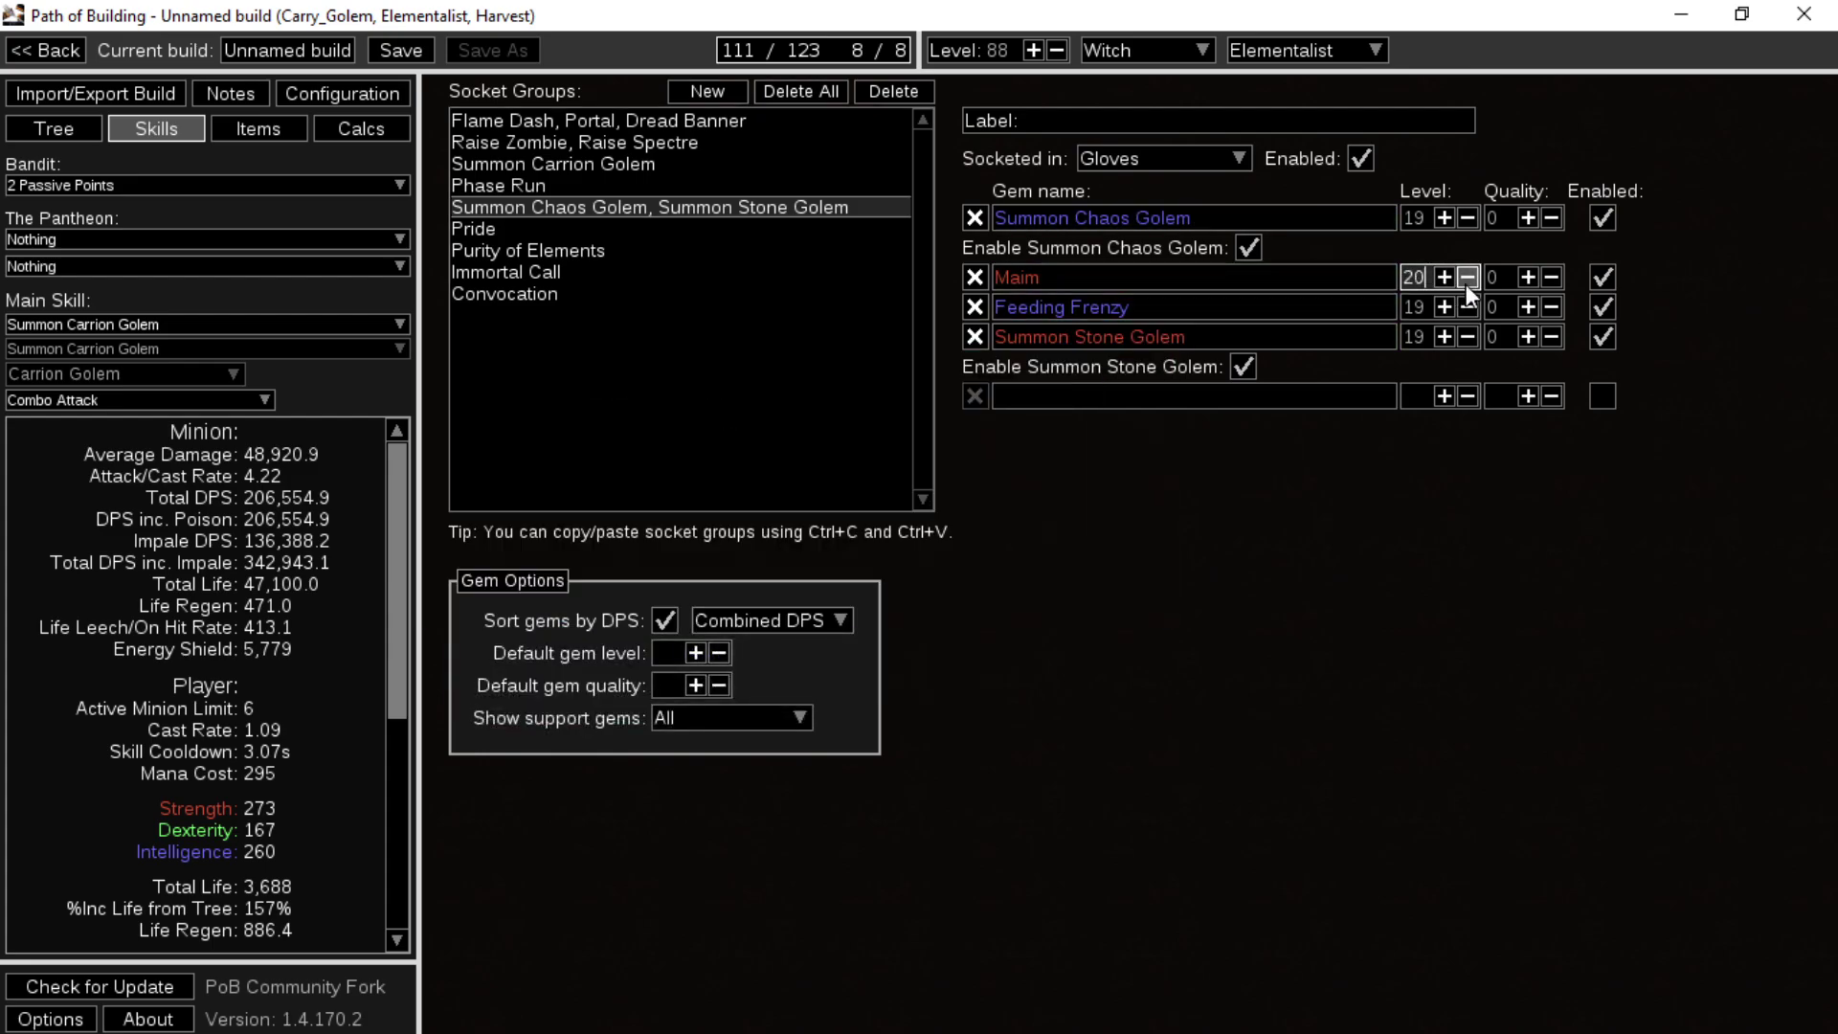
left_click(1467, 284)
- Set the enemy boss to Sirus in Configuration, then go back to the passive tree
left_click(349, 103)
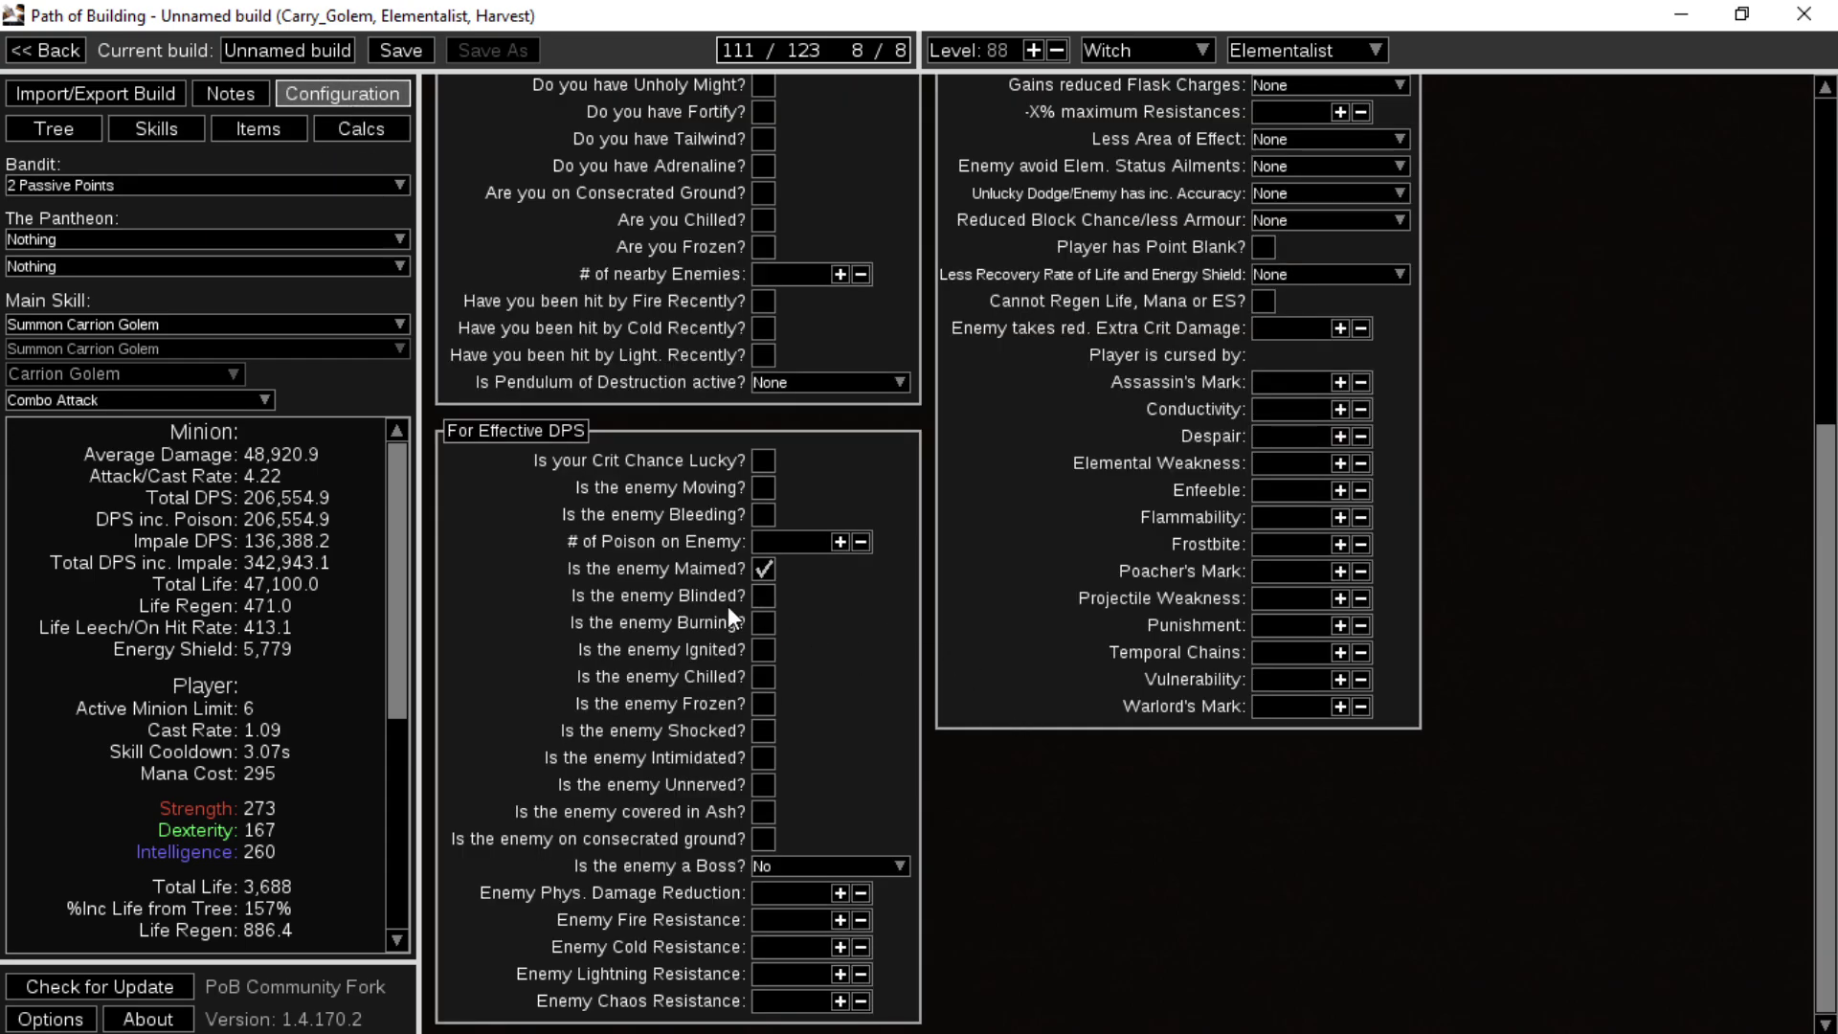
left_click(772, 872)
left_click(794, 929)
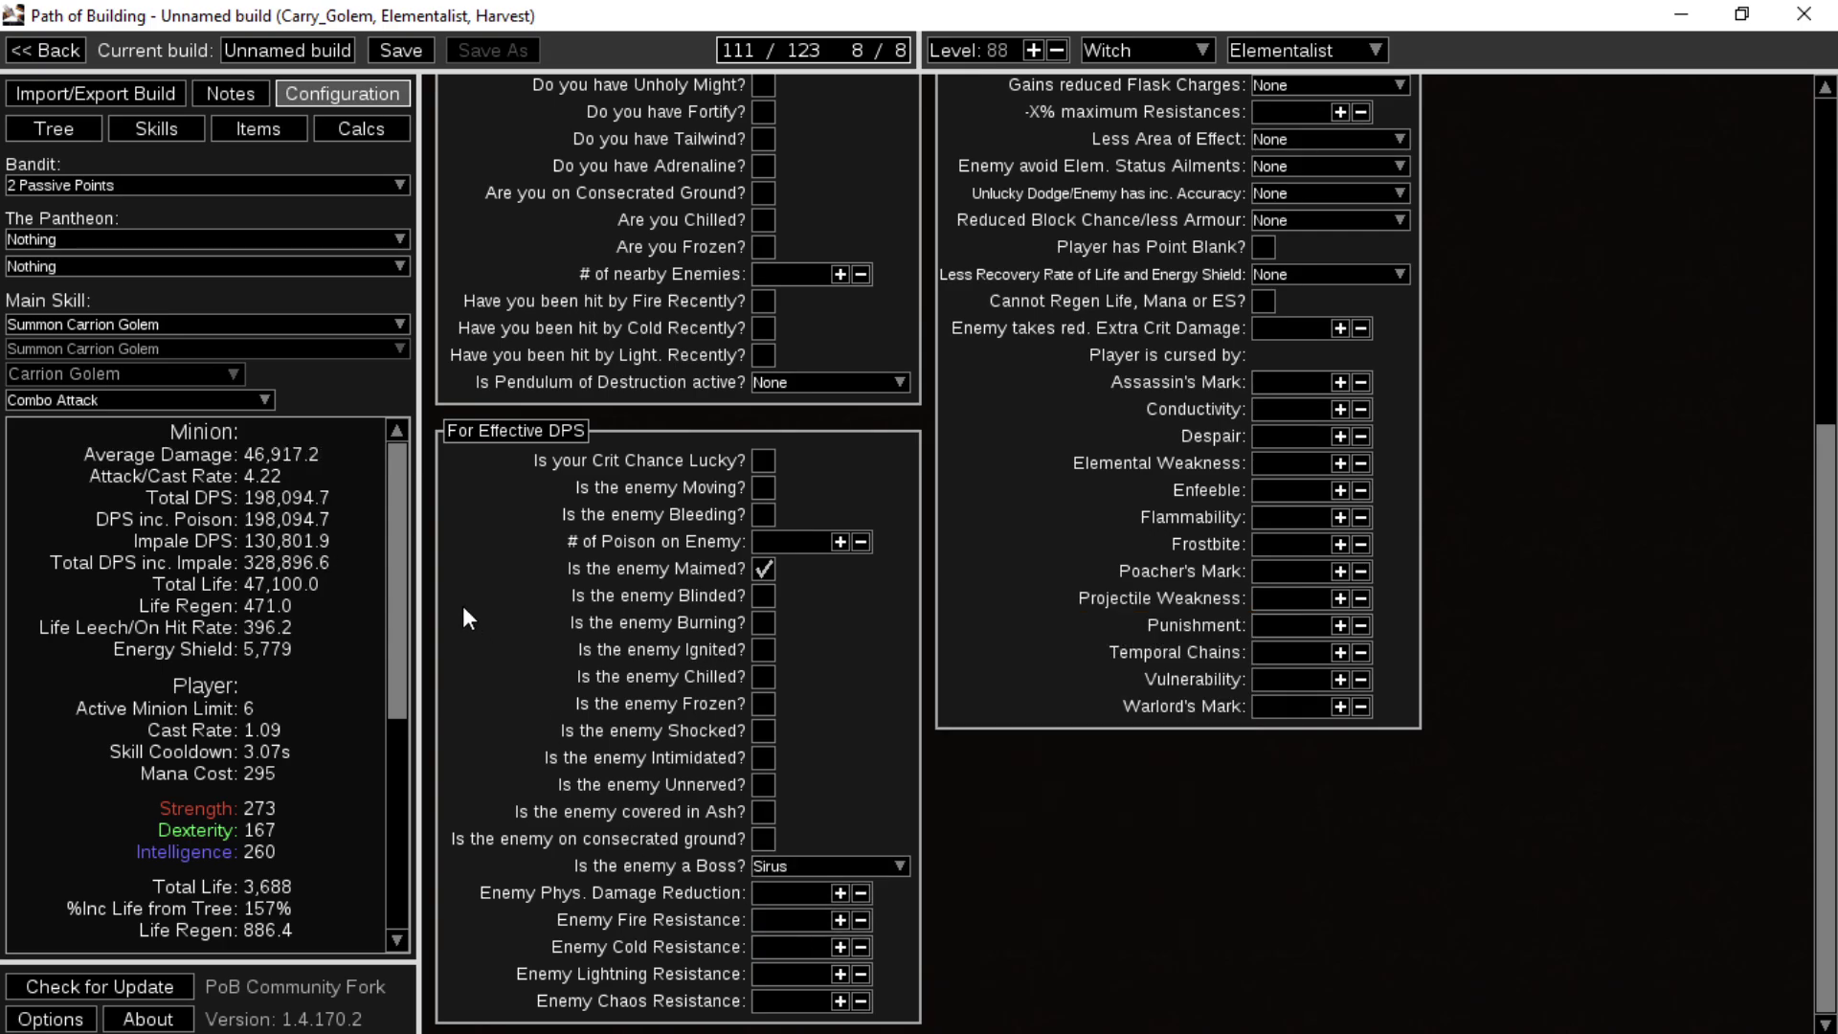
left_click(188, 138)
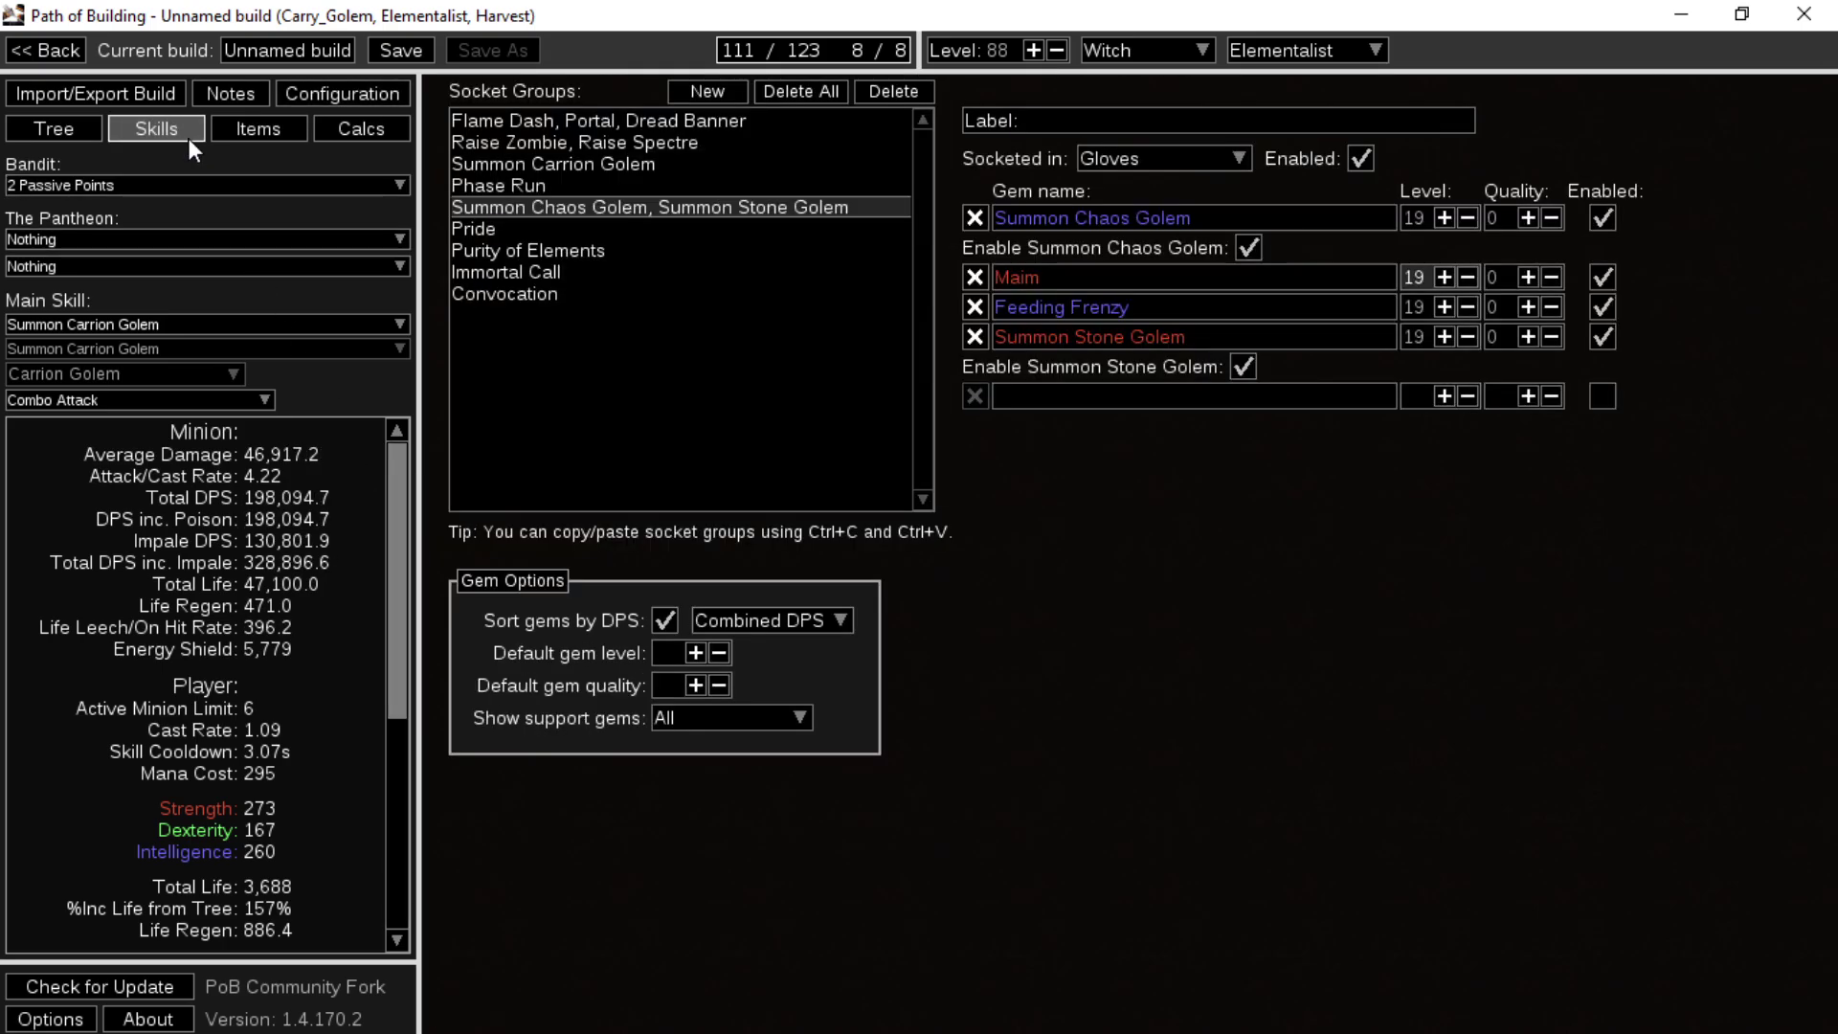
left_click(254, 134)
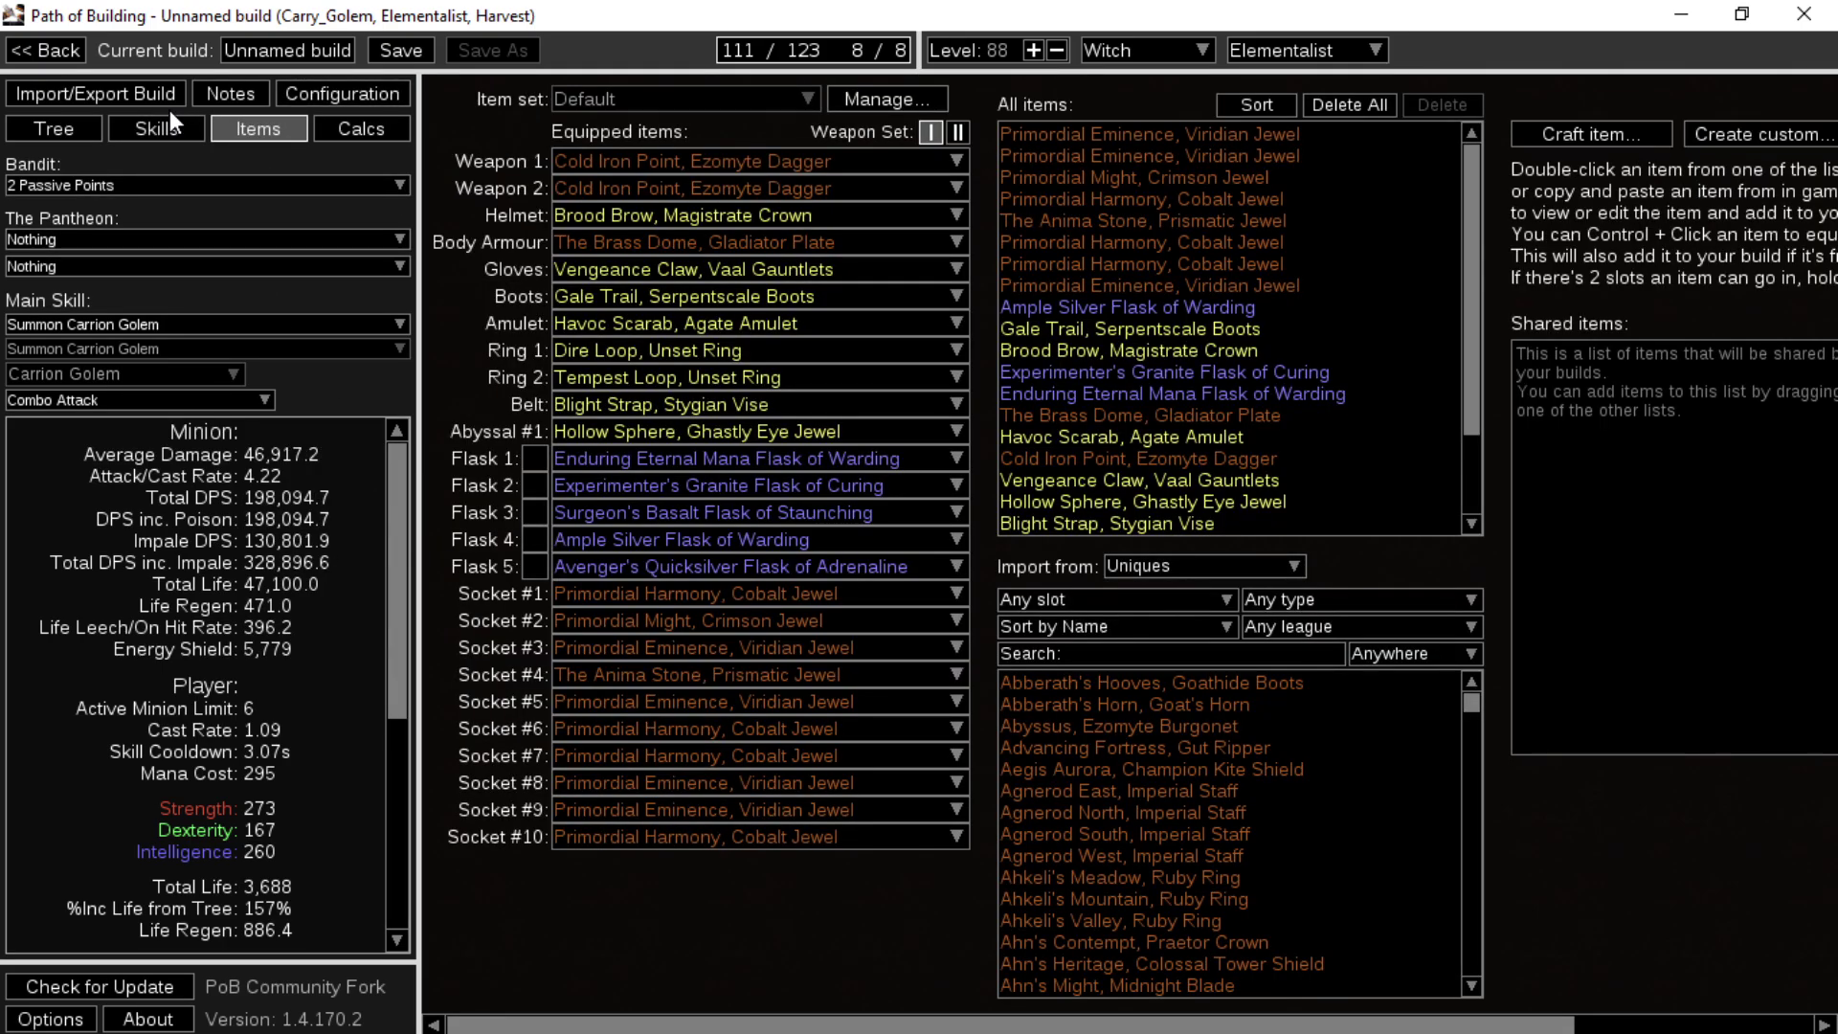
mouse_move(682, 226)
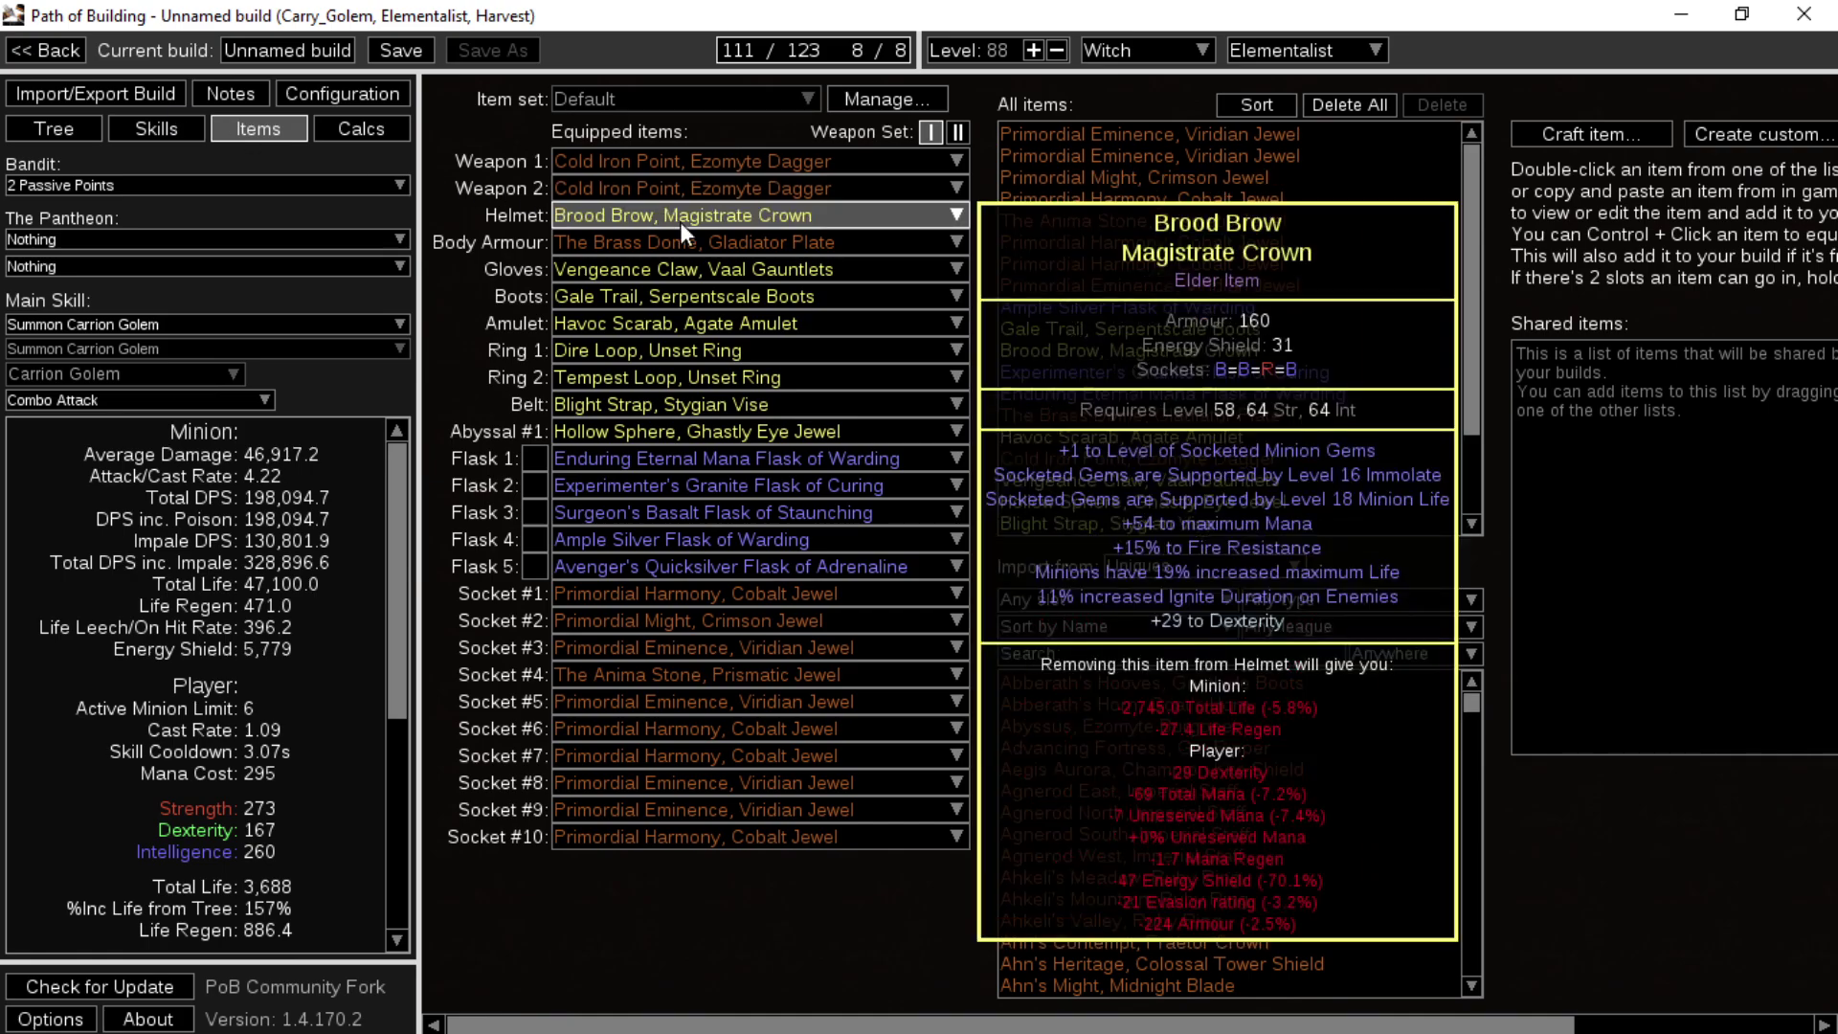
left_click(55, 128)
- Scroll the stats panel and pan across the level 88 Elementalist tree to review it
scroll(324, 752, "down", 5)
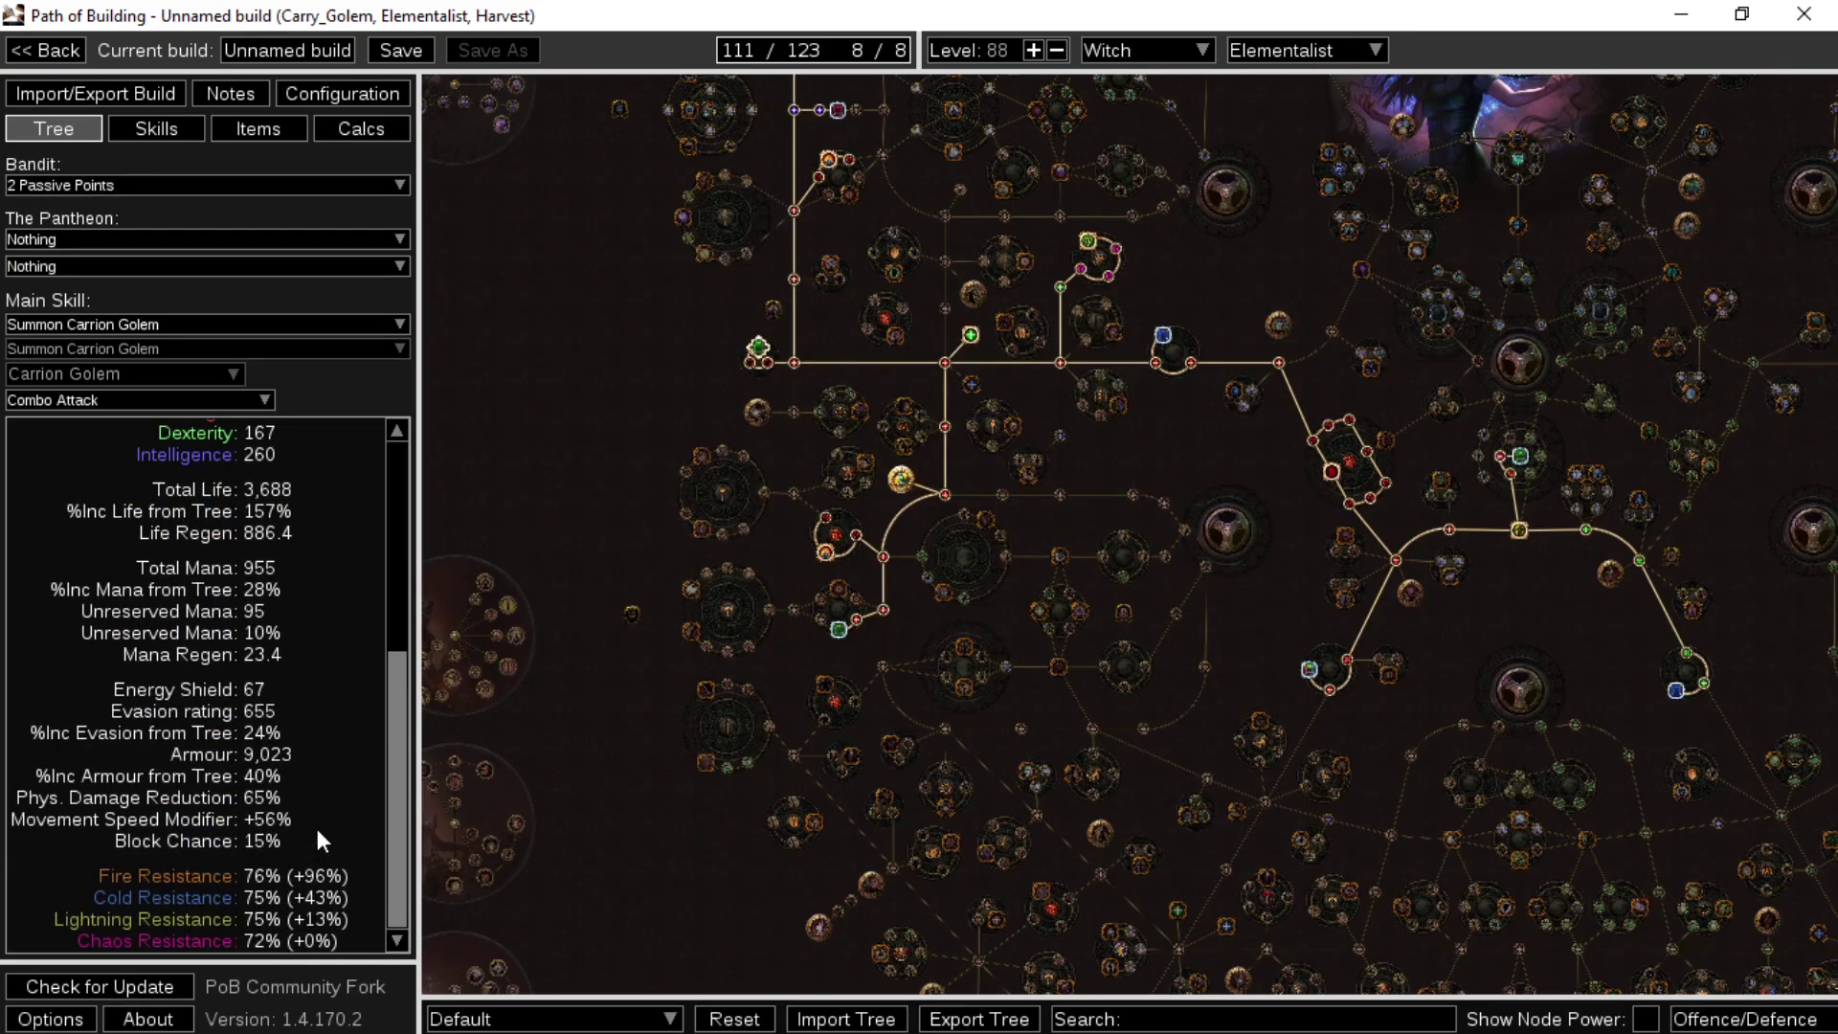
scroll(312, 747, "up", 4)
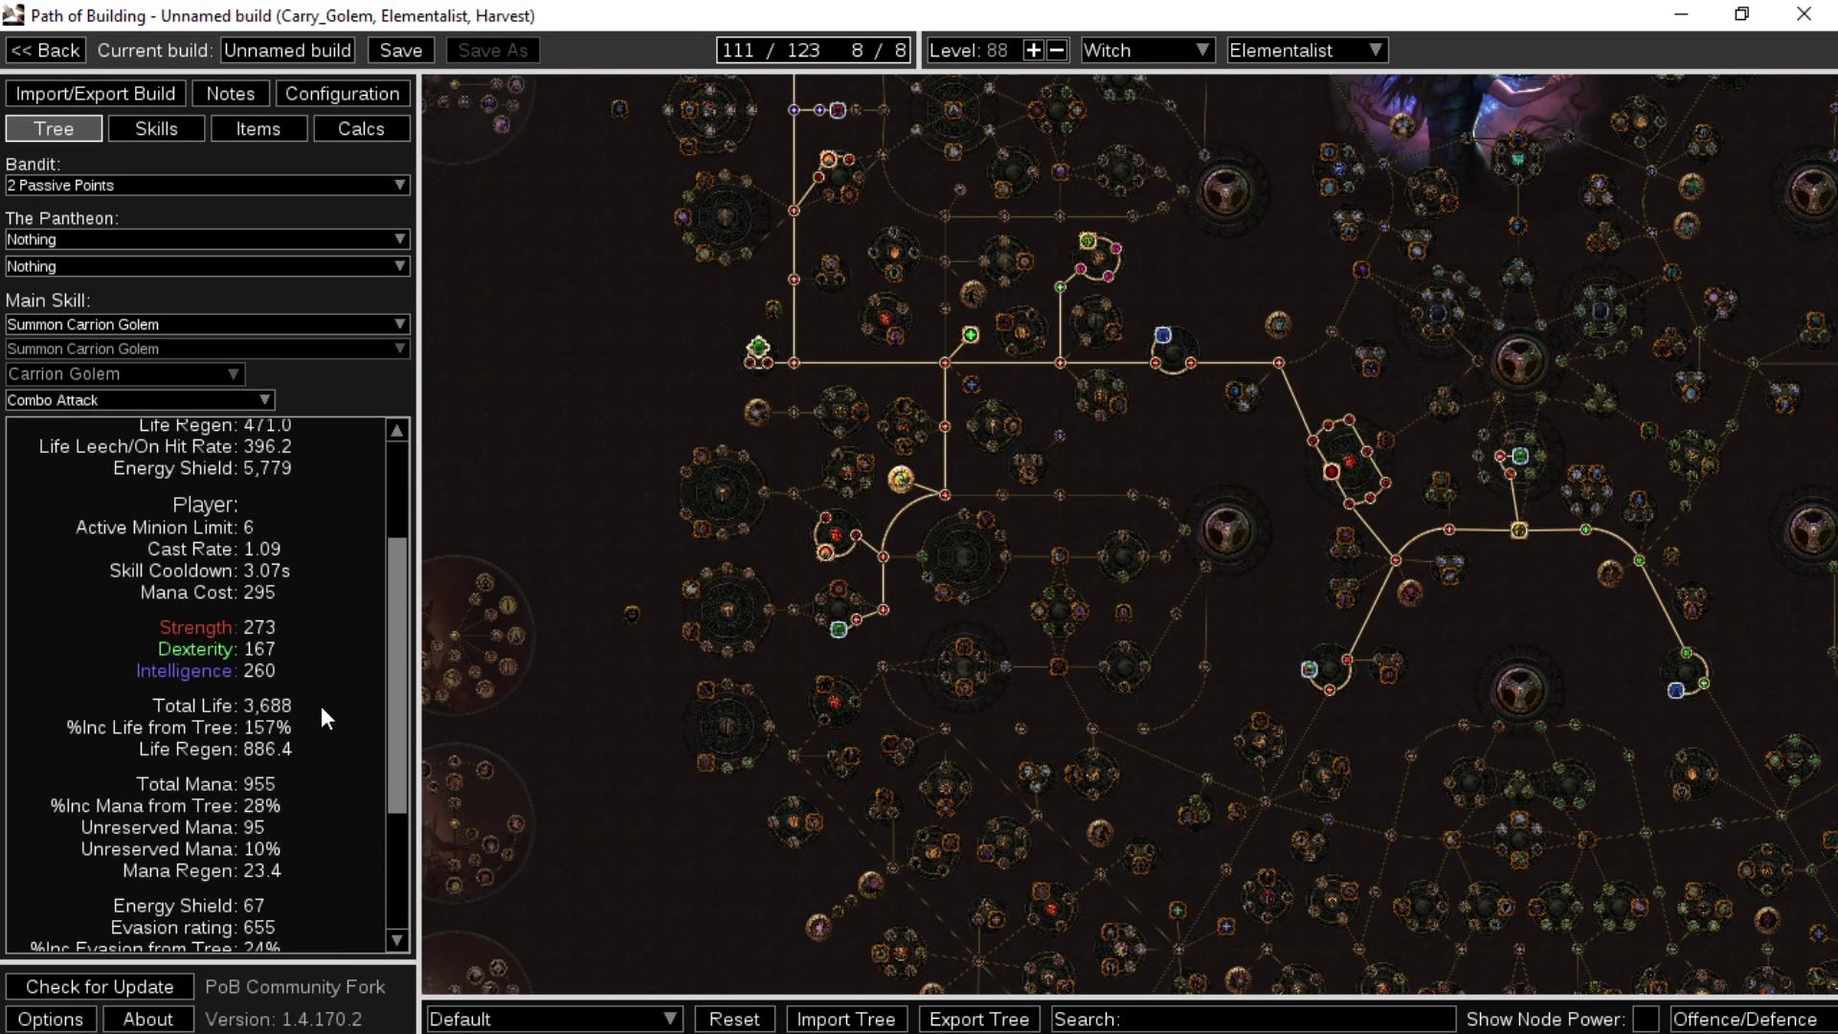
scroll(279, 726, "up", 3)
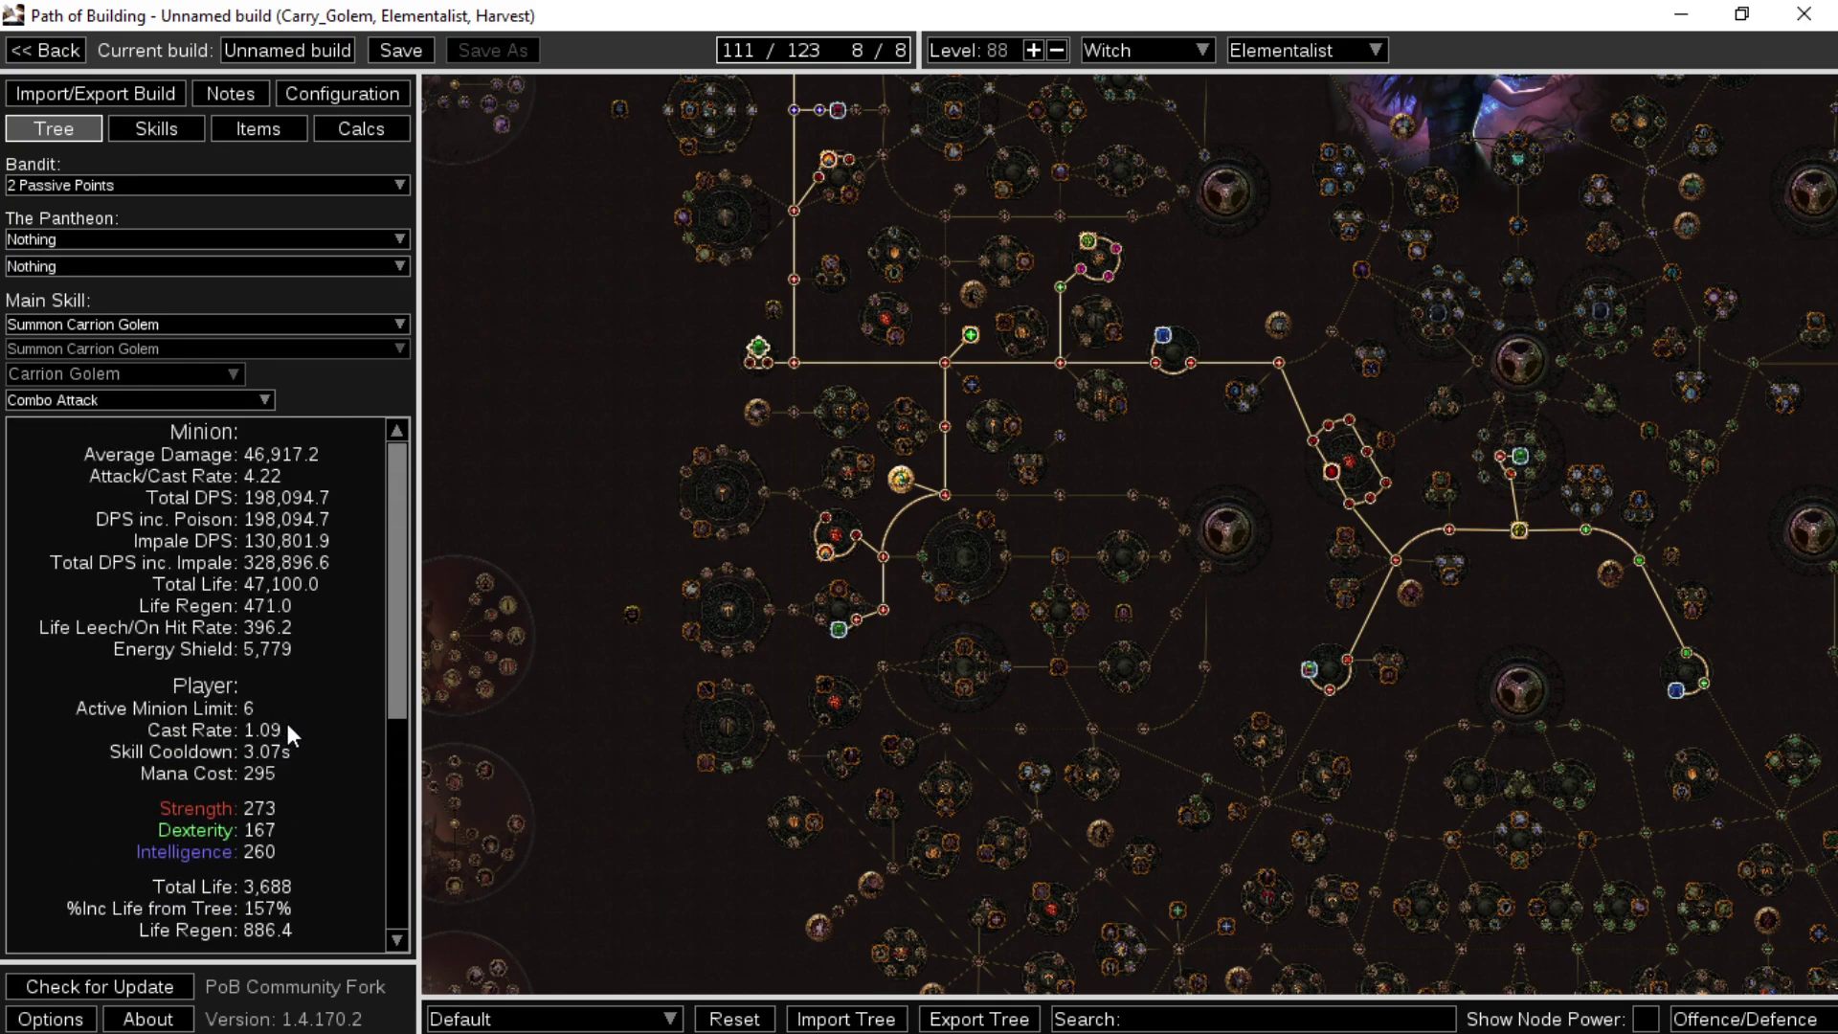
left_click_drag(963, 571, 876, 827)
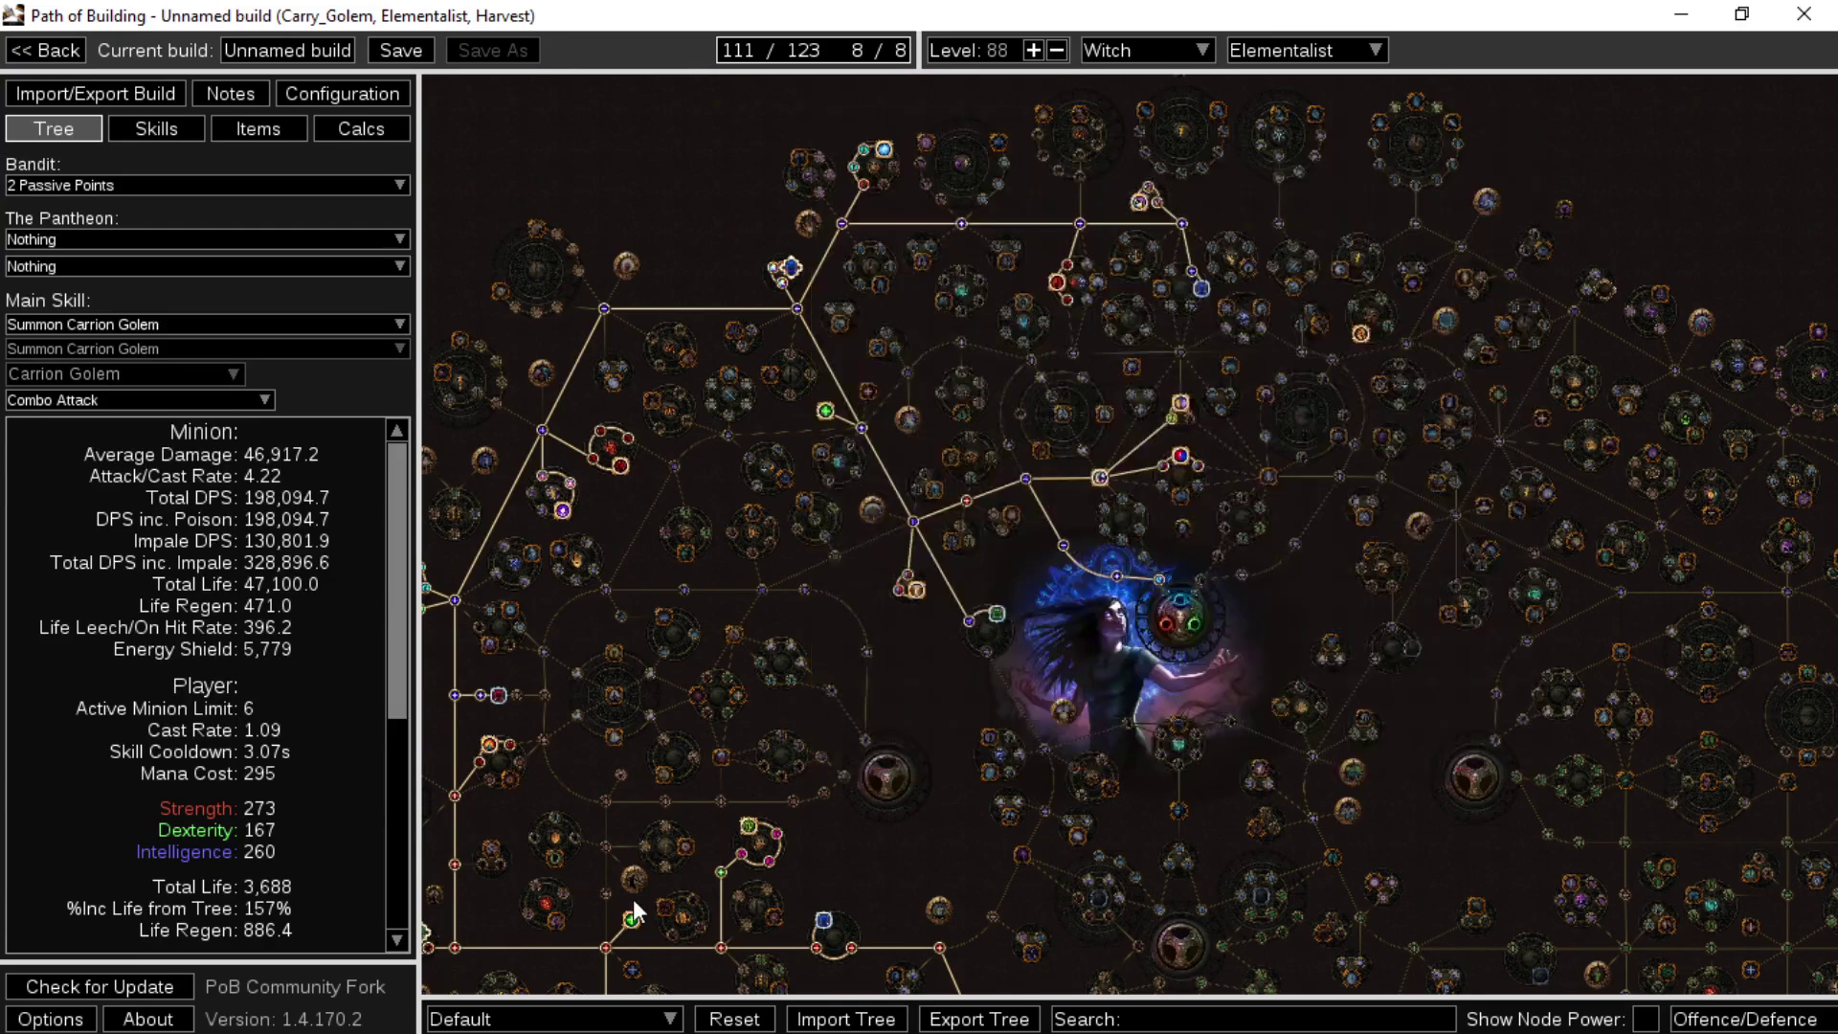
mouse_move(652, 911)
left_click_drag(955, 602, 979, 444)
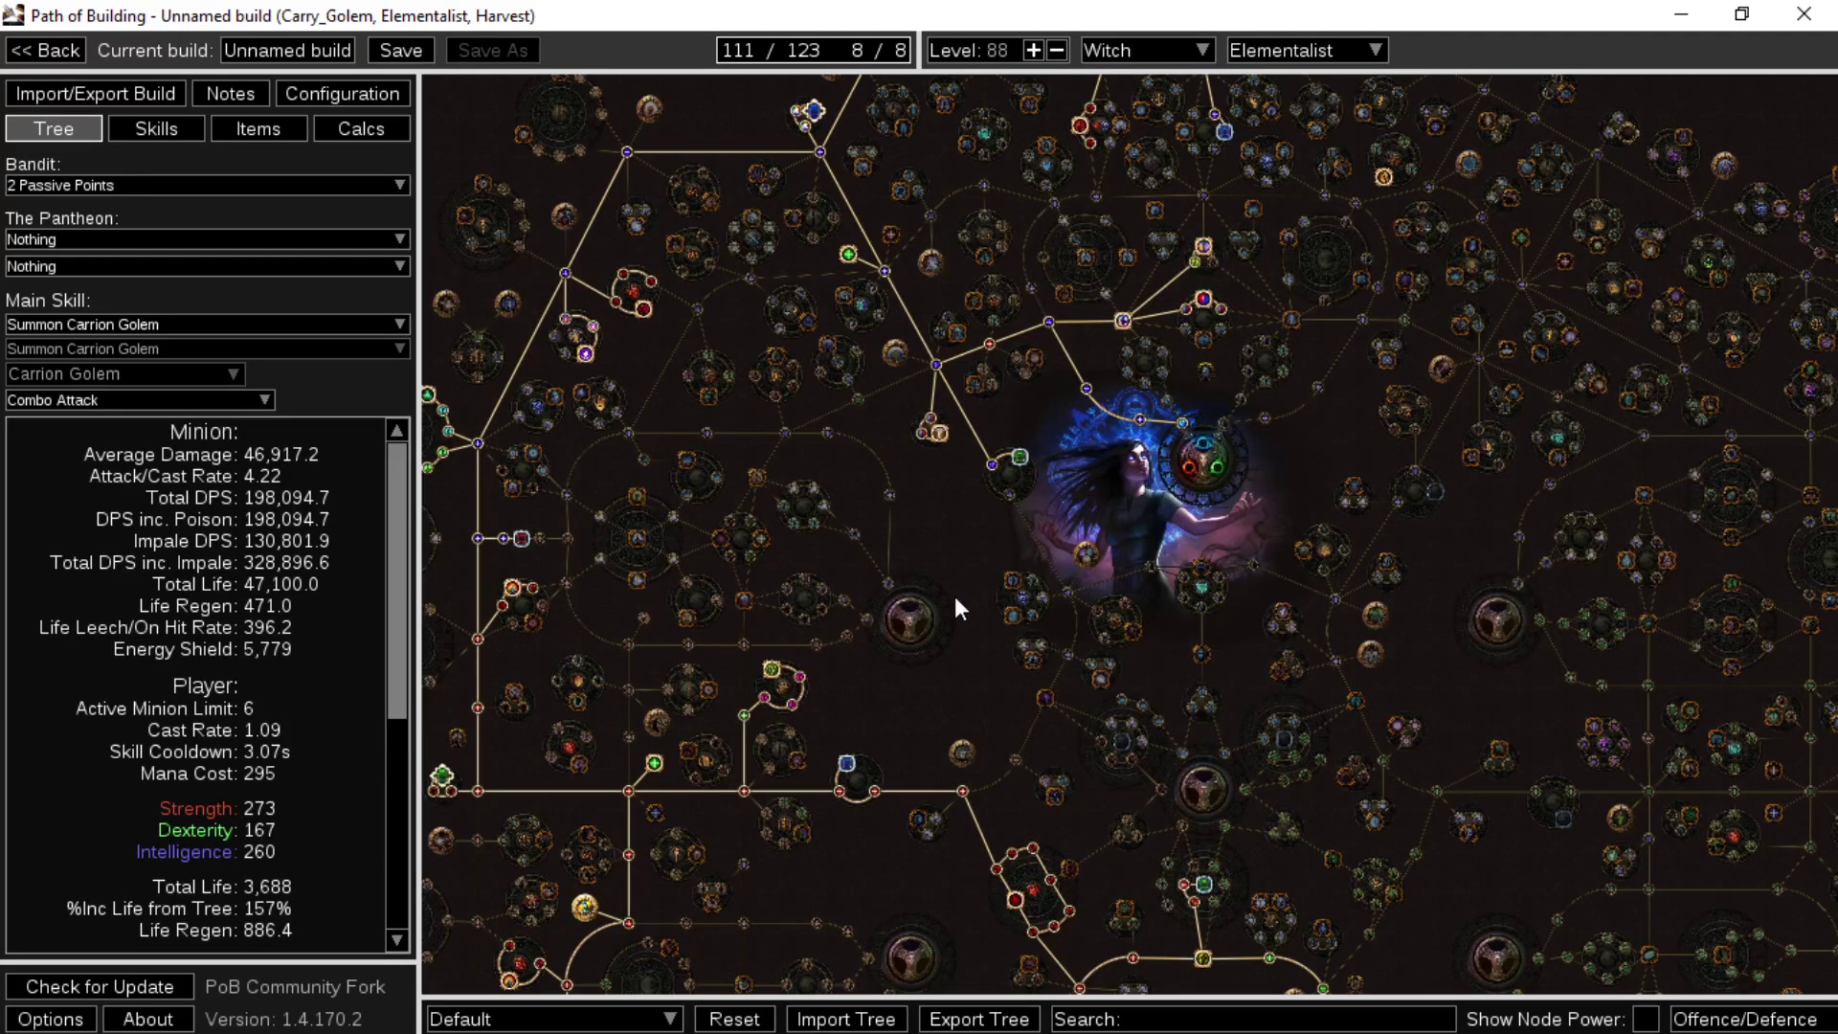
left_click_drag(956, 599, 975, 731)
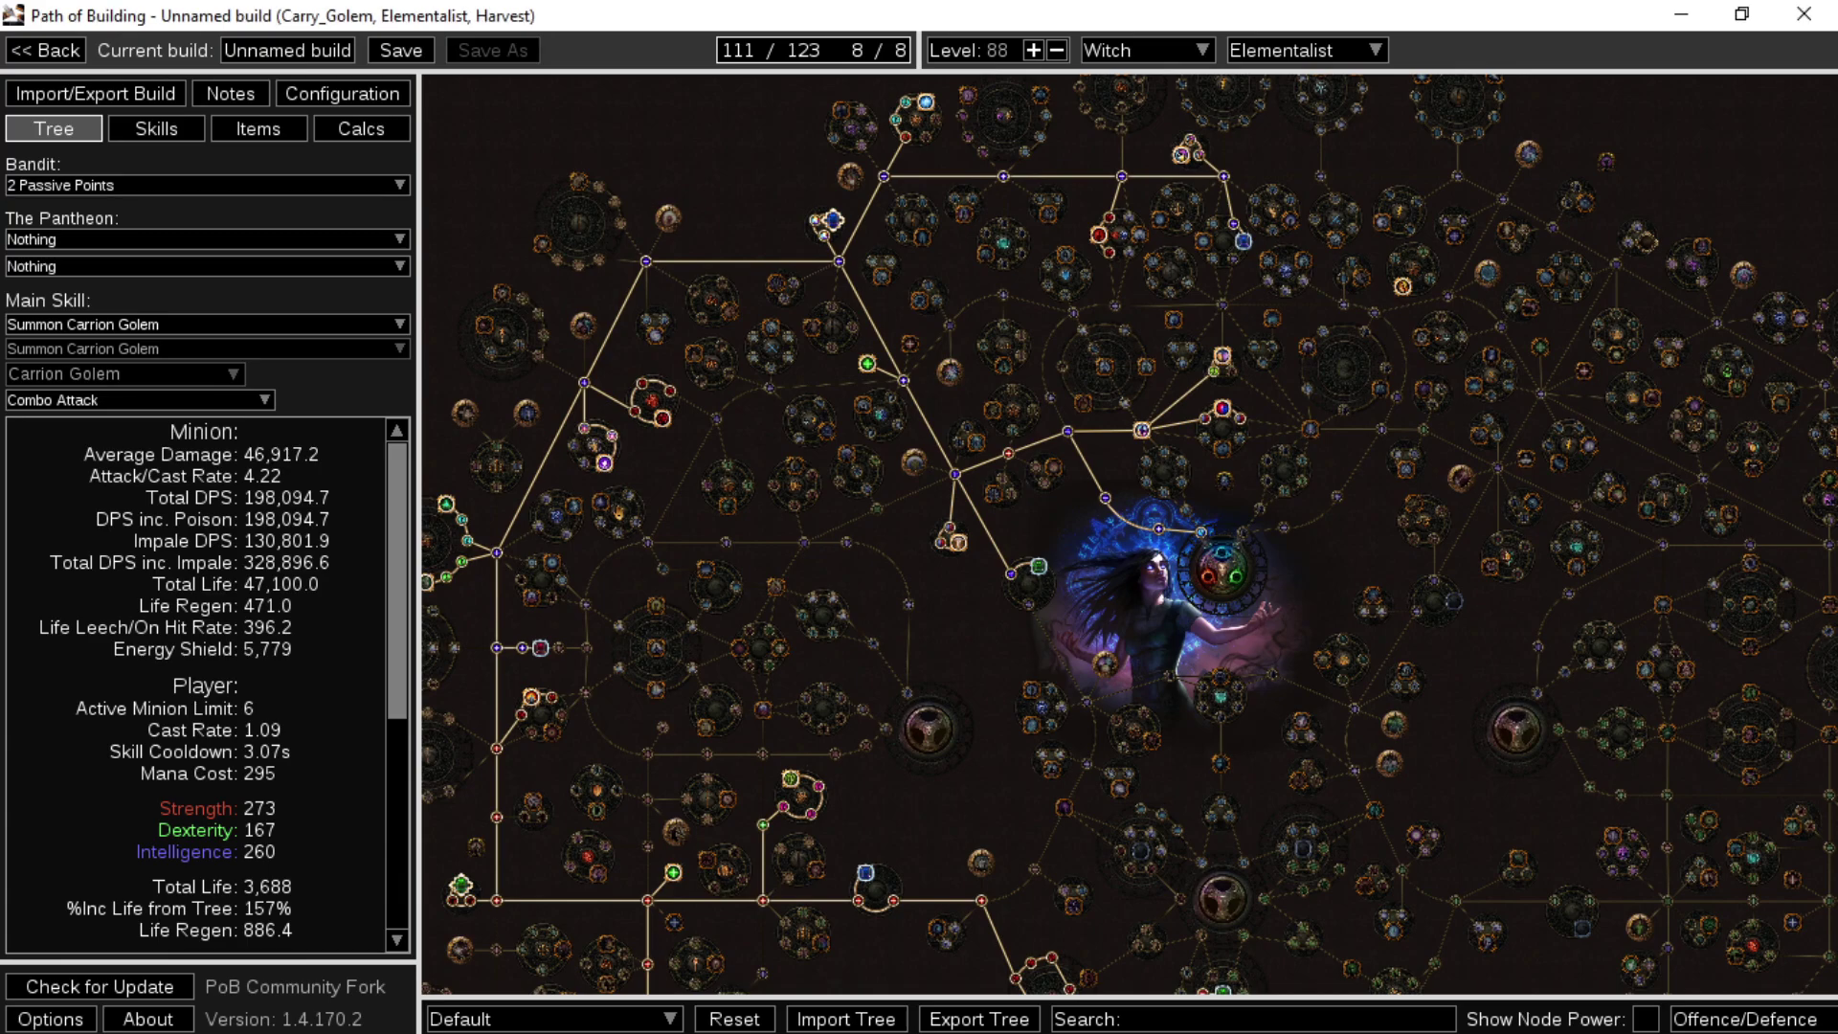
left_click(86, 93)
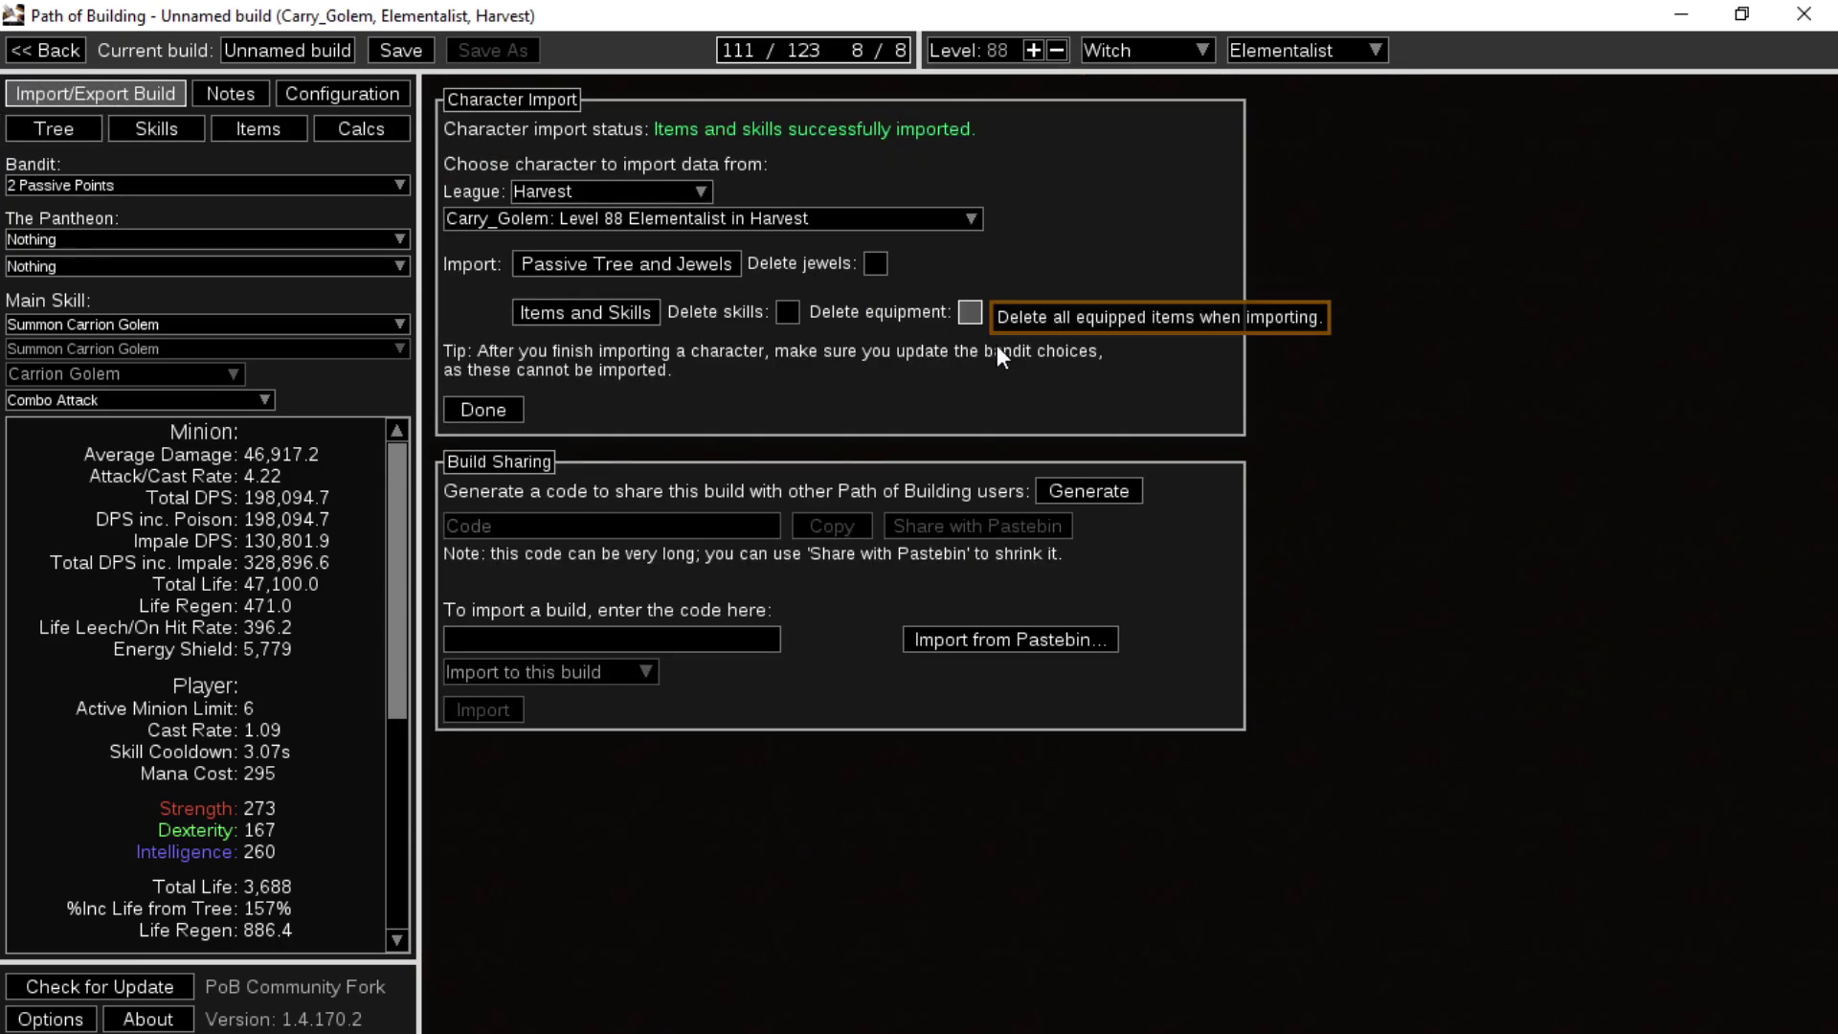
left_click(1103, 490)
left_click(973, 525)
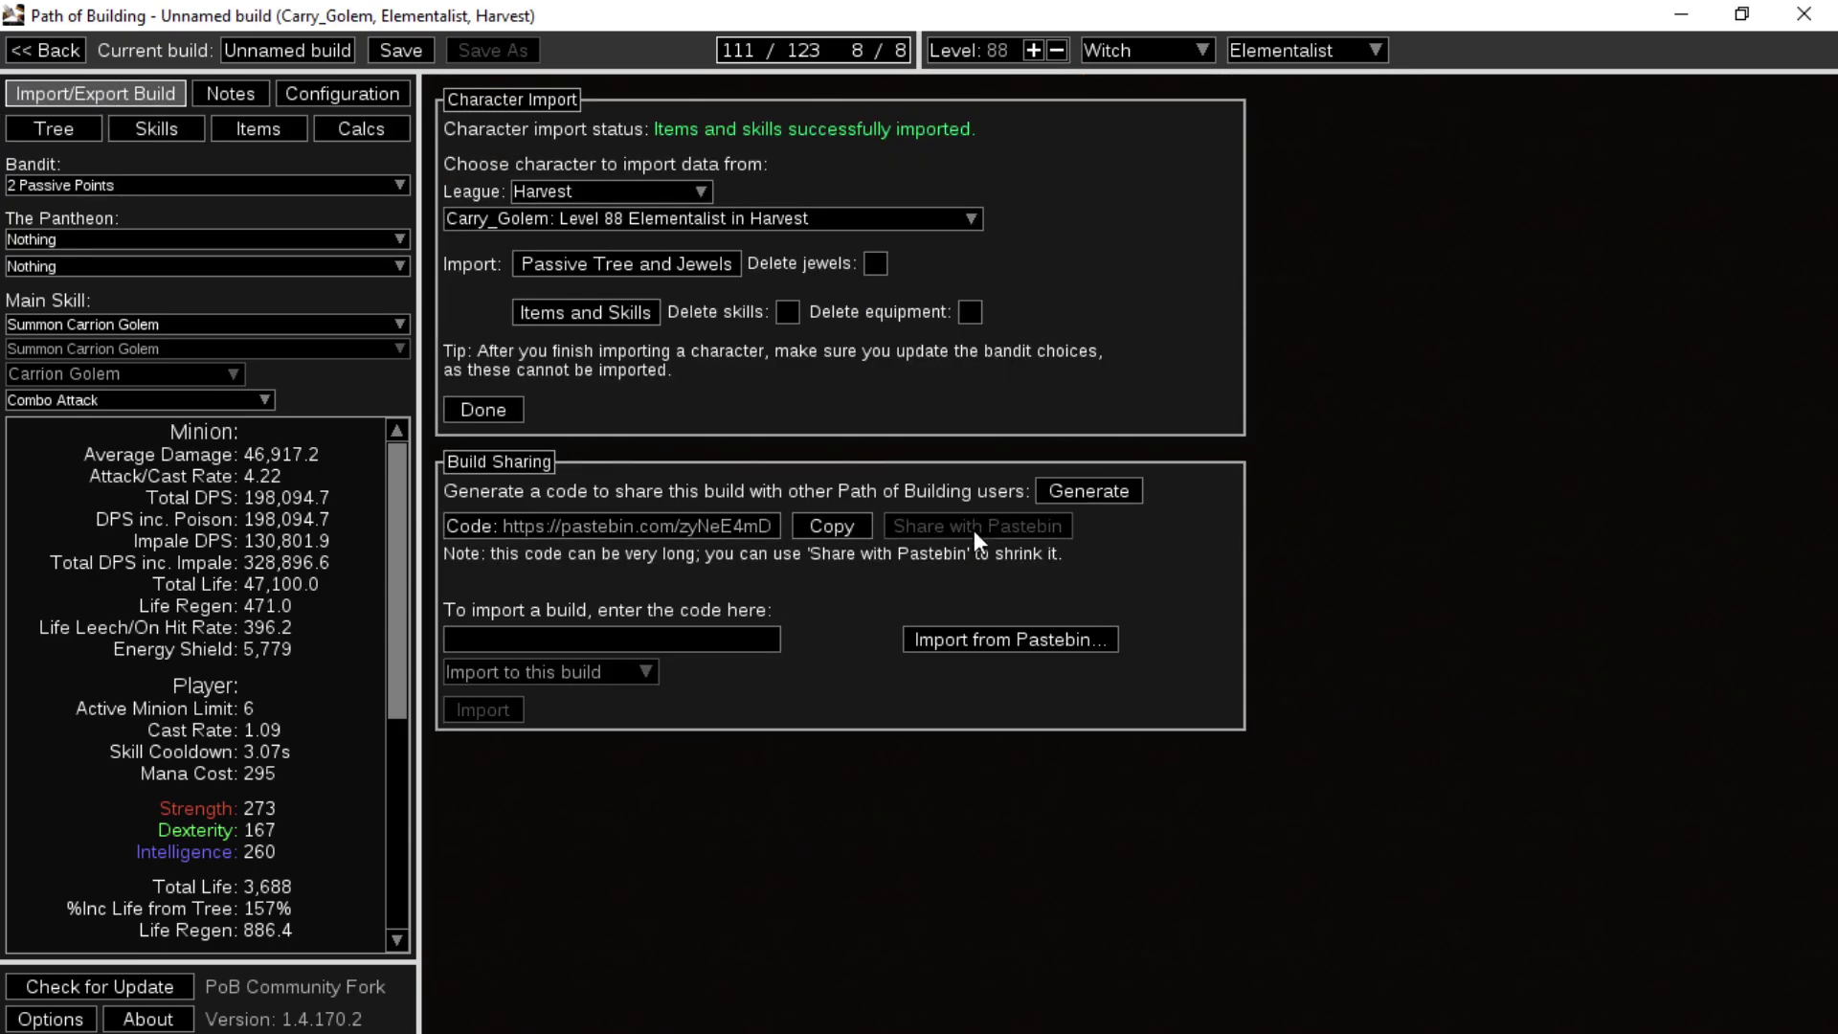
left_click(833, 526)
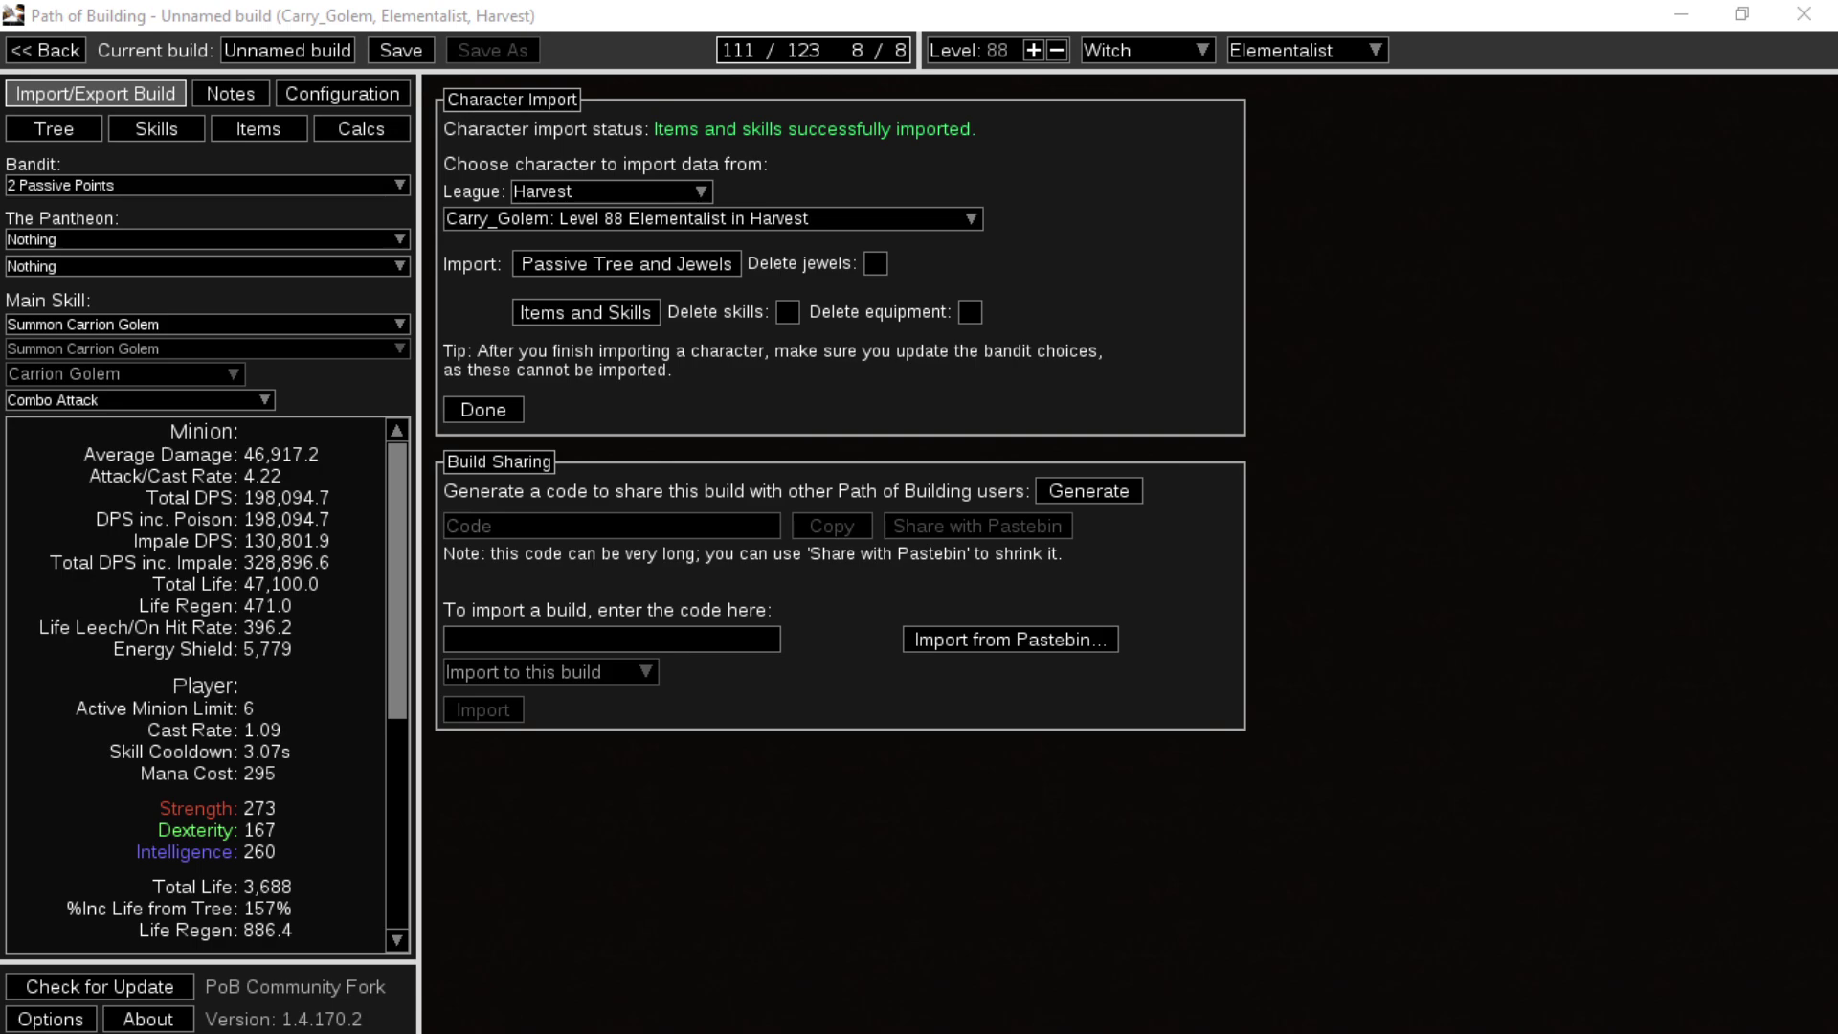
- Create a new build and import the pasted pastebin link as a level 89 Elementalist
left_click(46, 44)
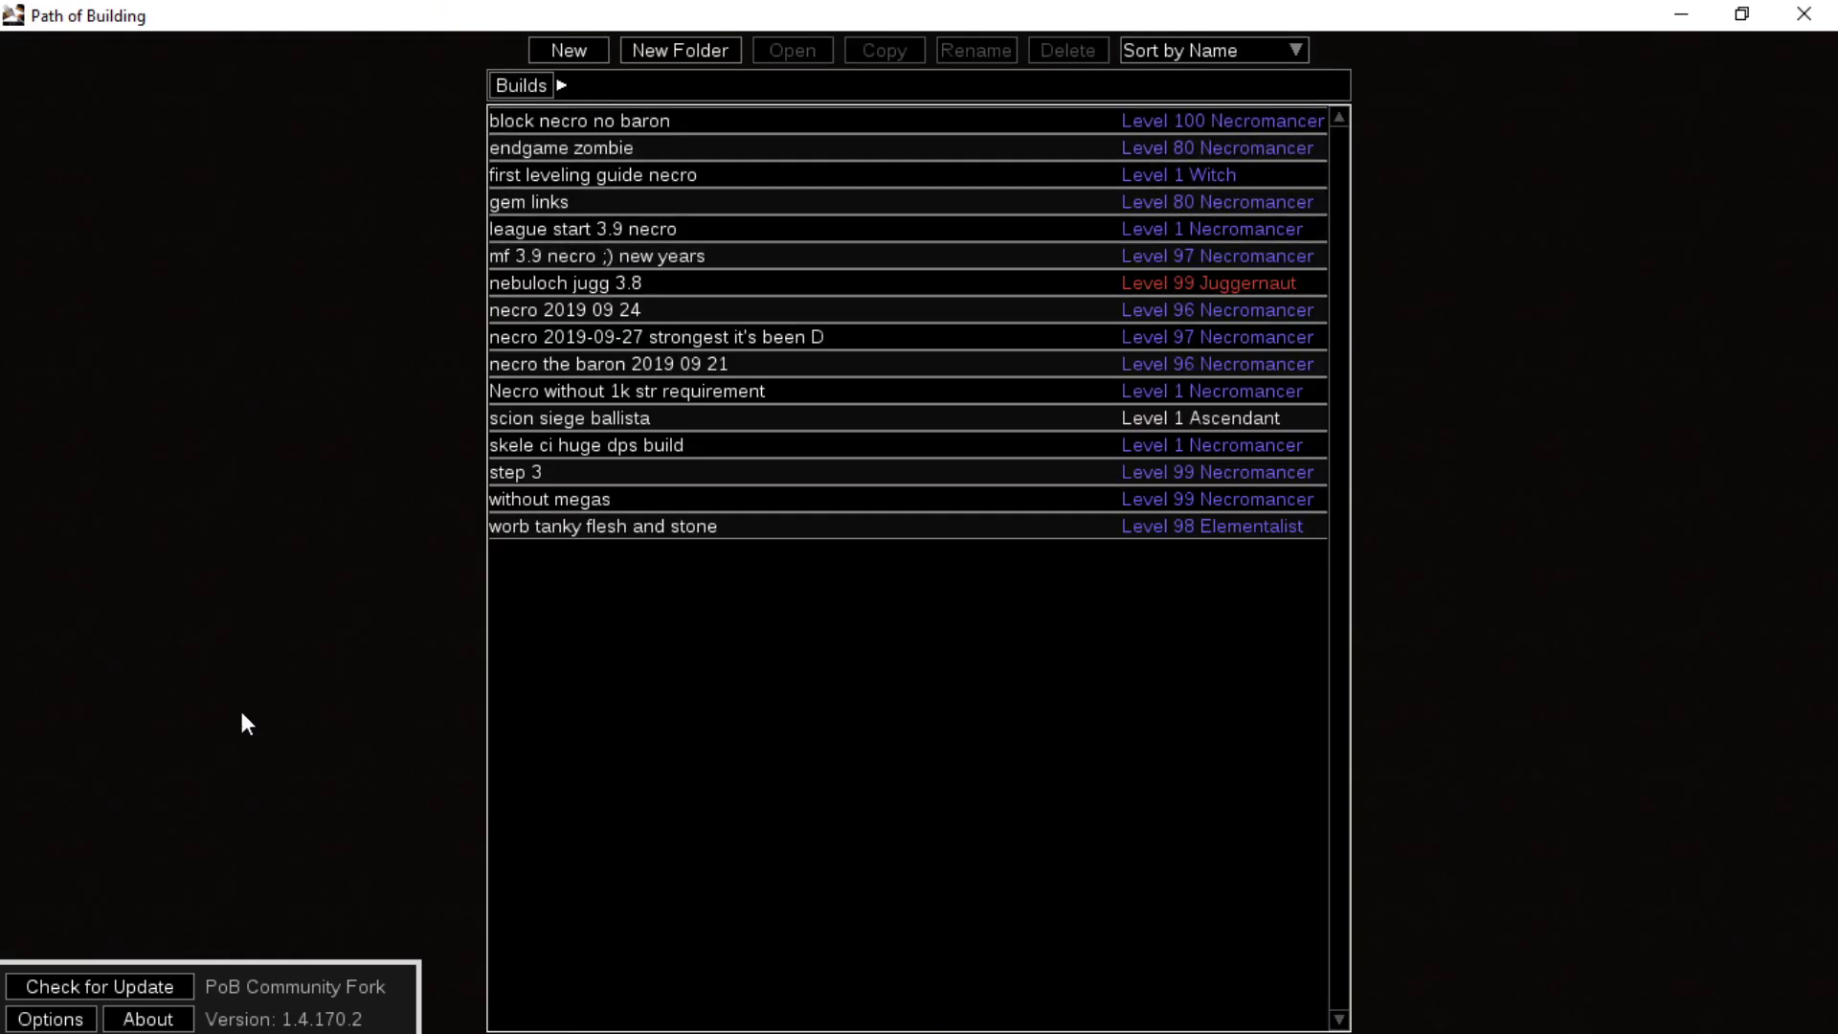
left_click(566, 55)
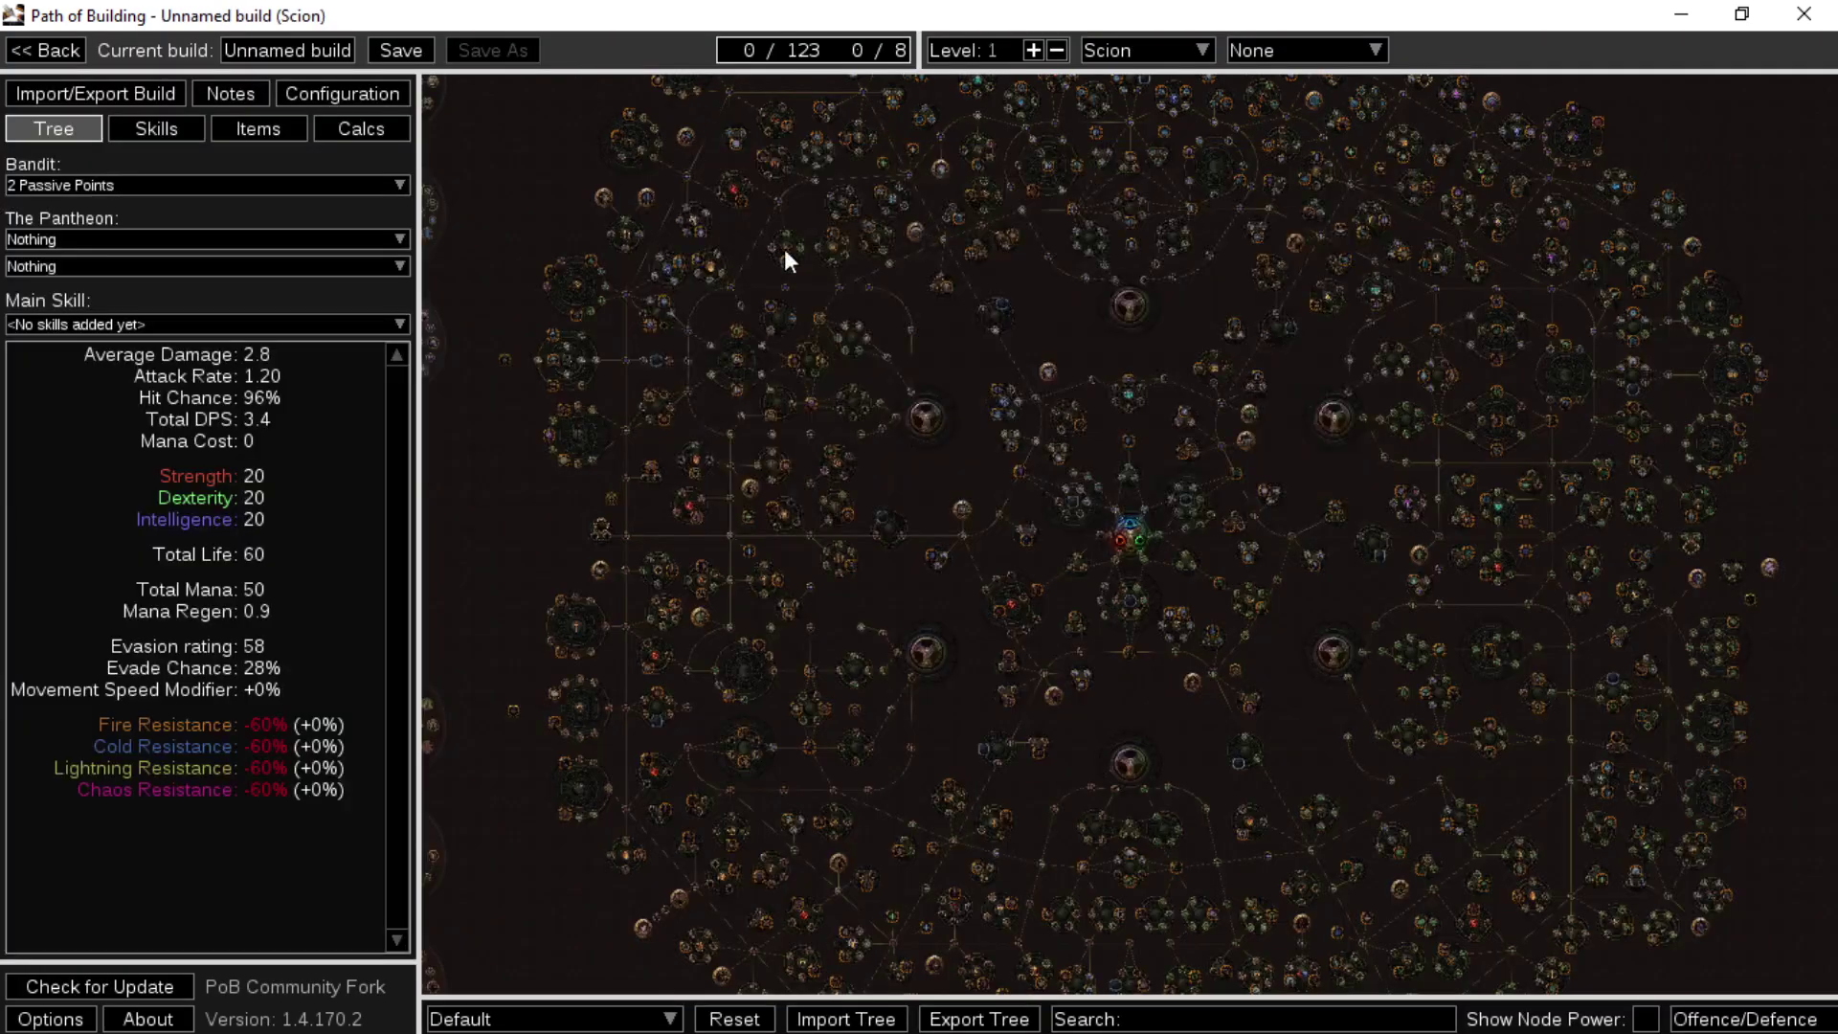
left_click(57, 96)
left_click(993, 632)
type("https://pastebin.com/NDA5DA4j")
left_click(862, 579)
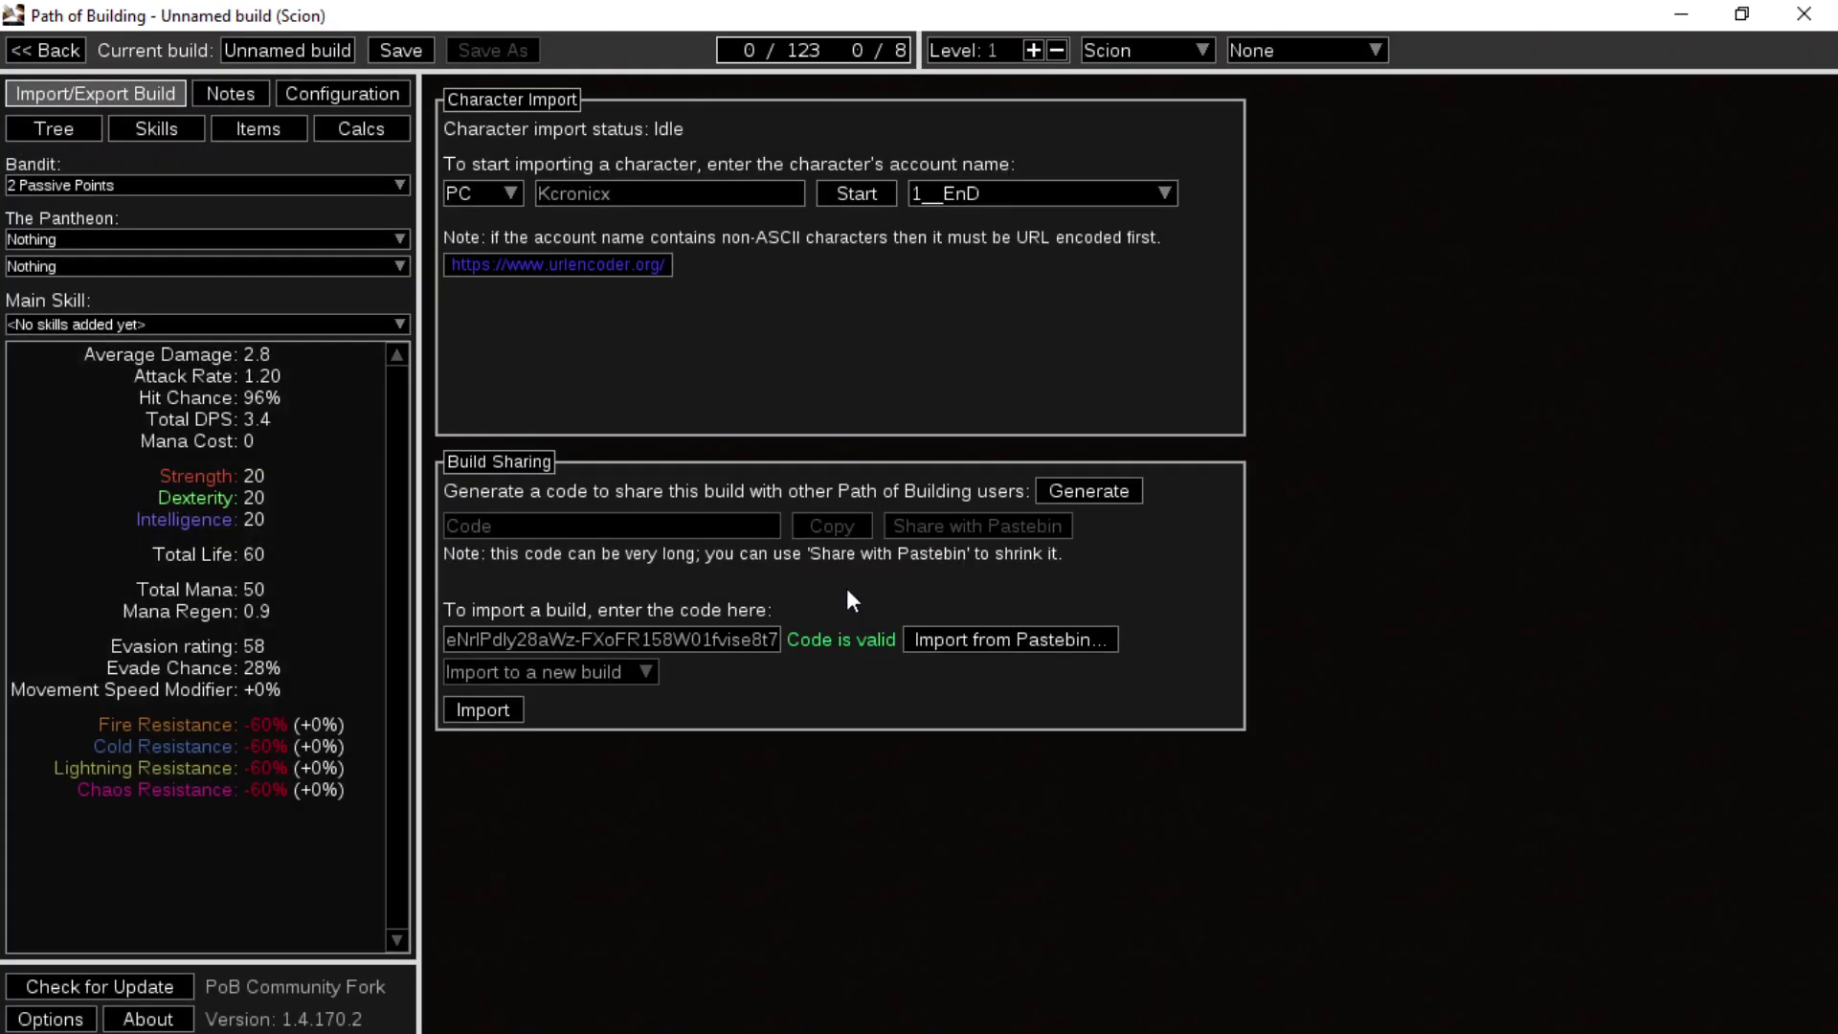
left_click(486, 709)
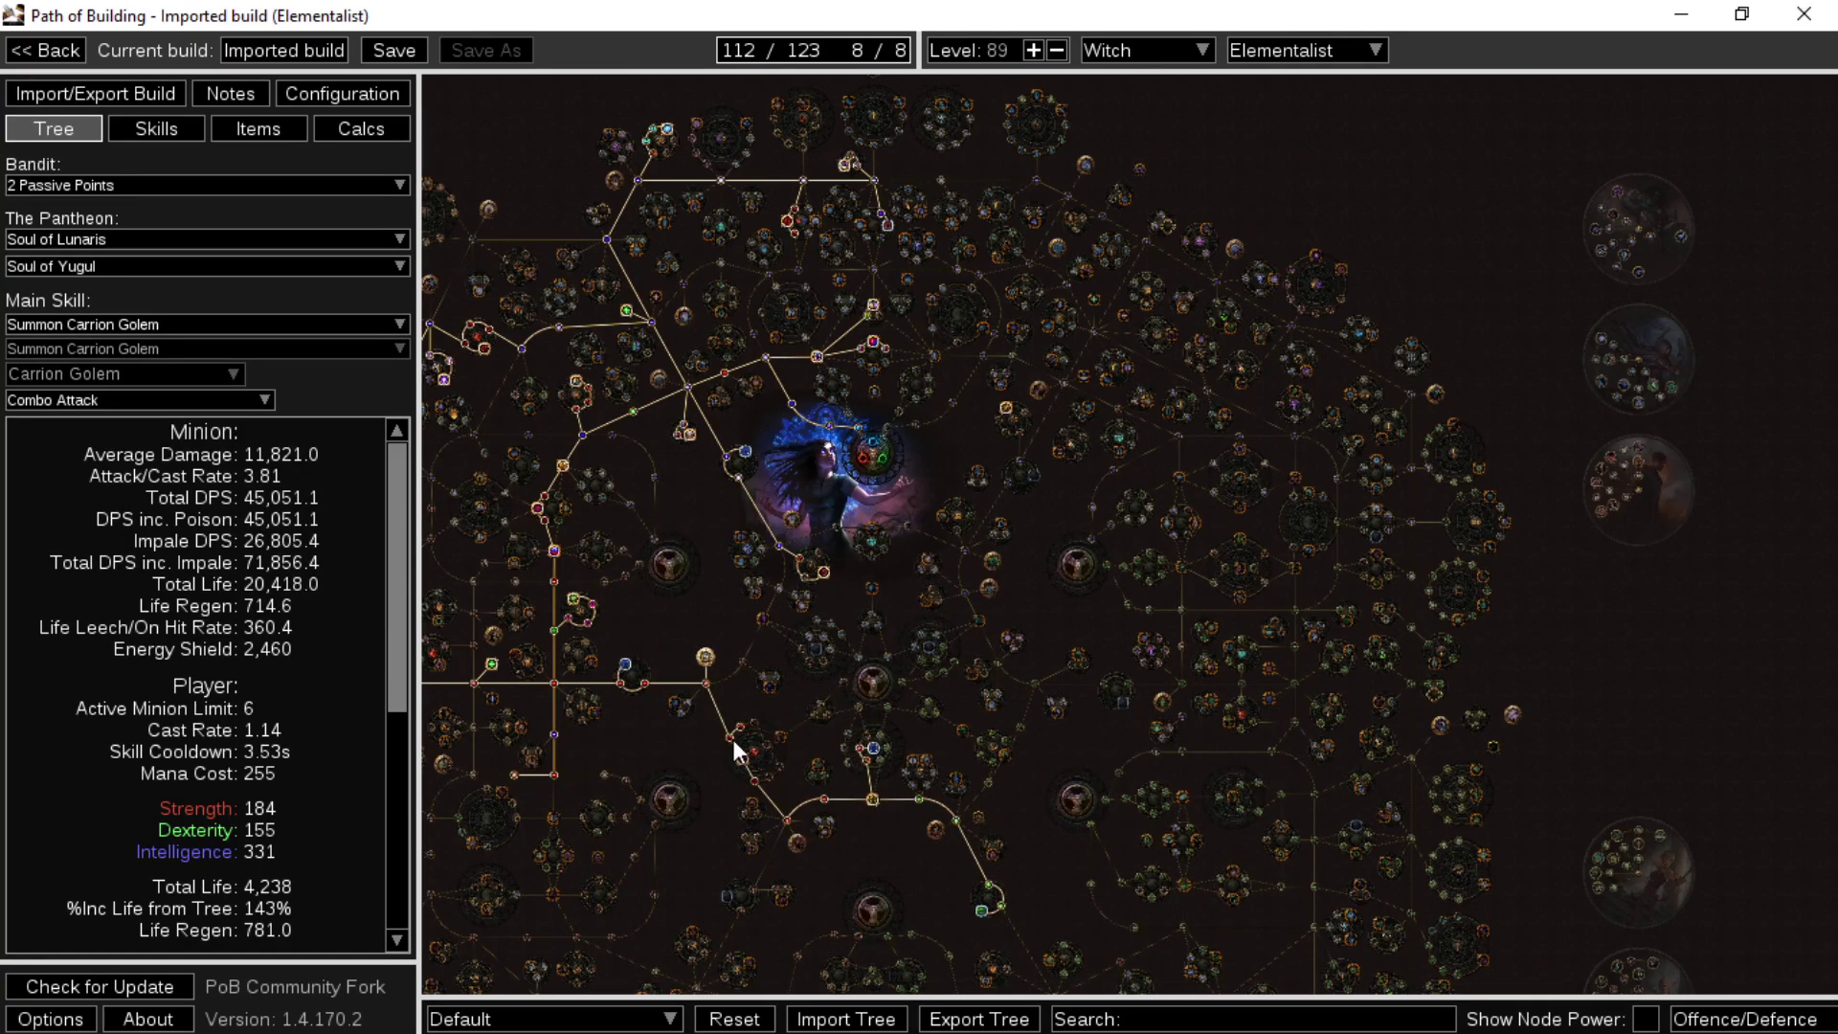
- Refund the Intelligence node path and allocate Unwavering Stance, reaching 4,238 player life
scroll(661, 747, "up", 4)
left_click_drag(586, 753, 1226, 517)
scroll(1017, 539, "up", 4)
scroll(1046, 522, "up", 1)
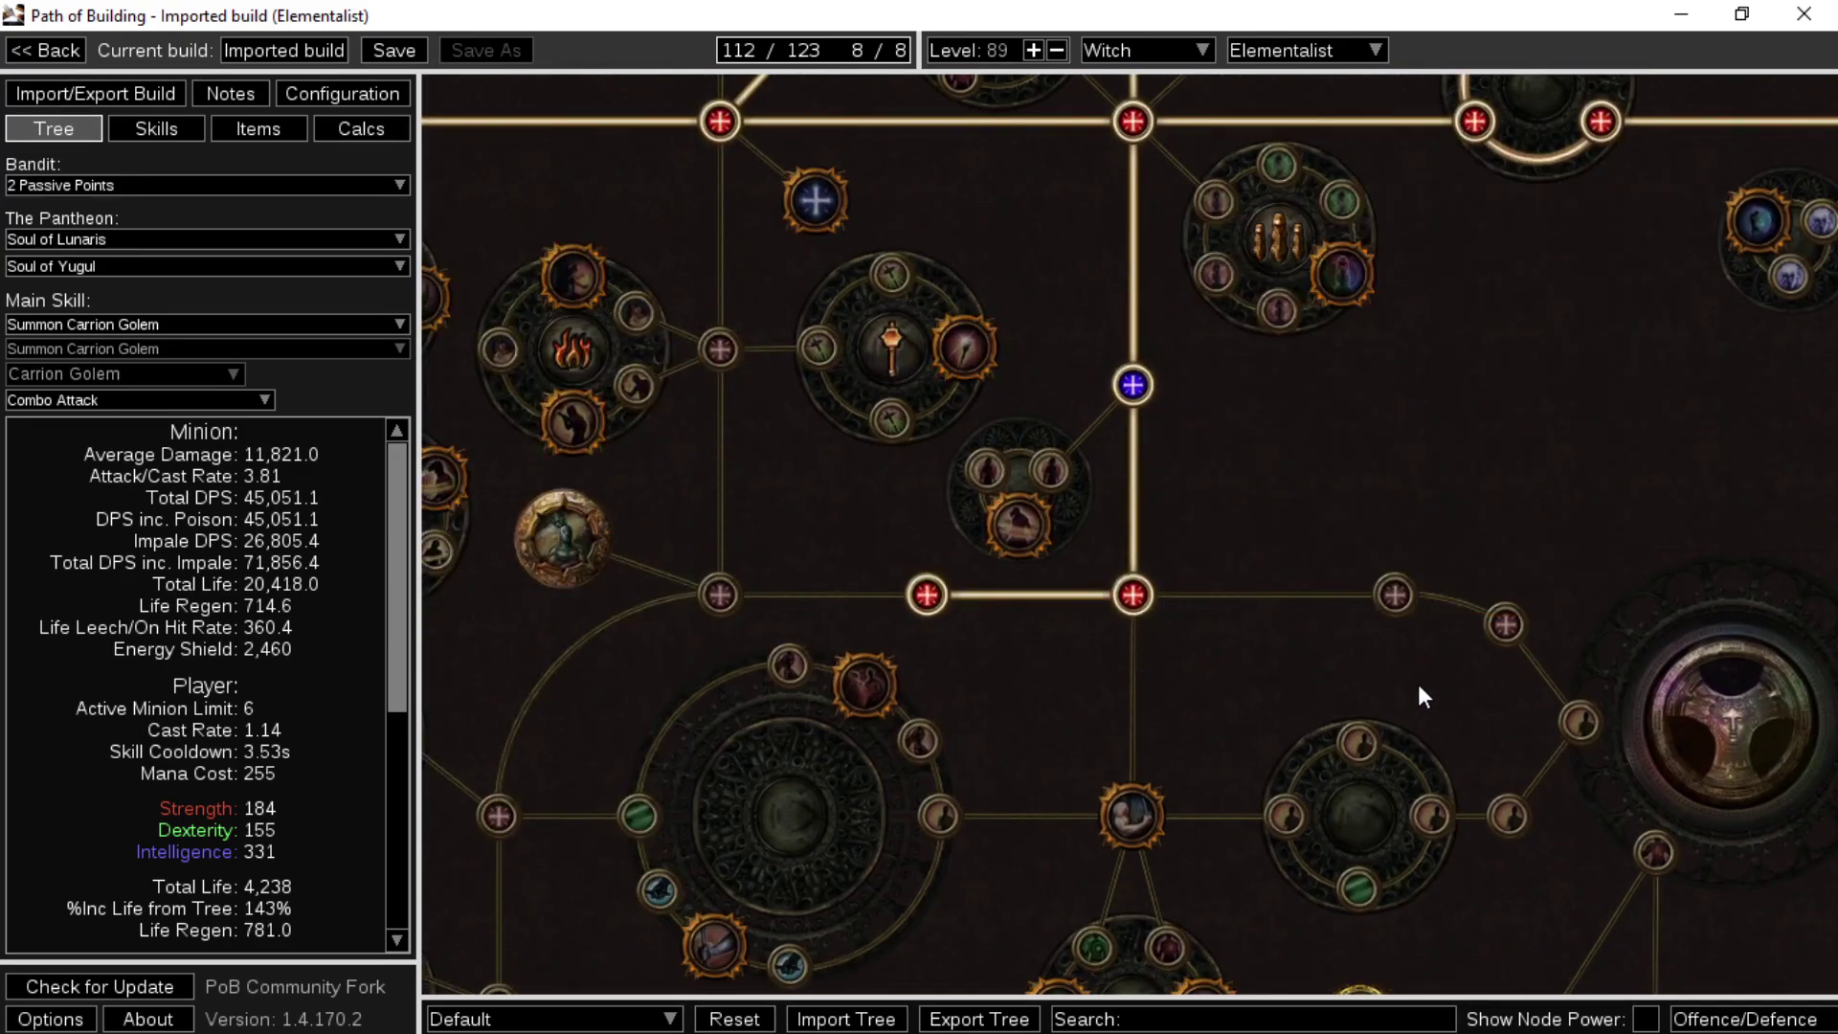
left_click(1134, 385)
left_click(556, 547)
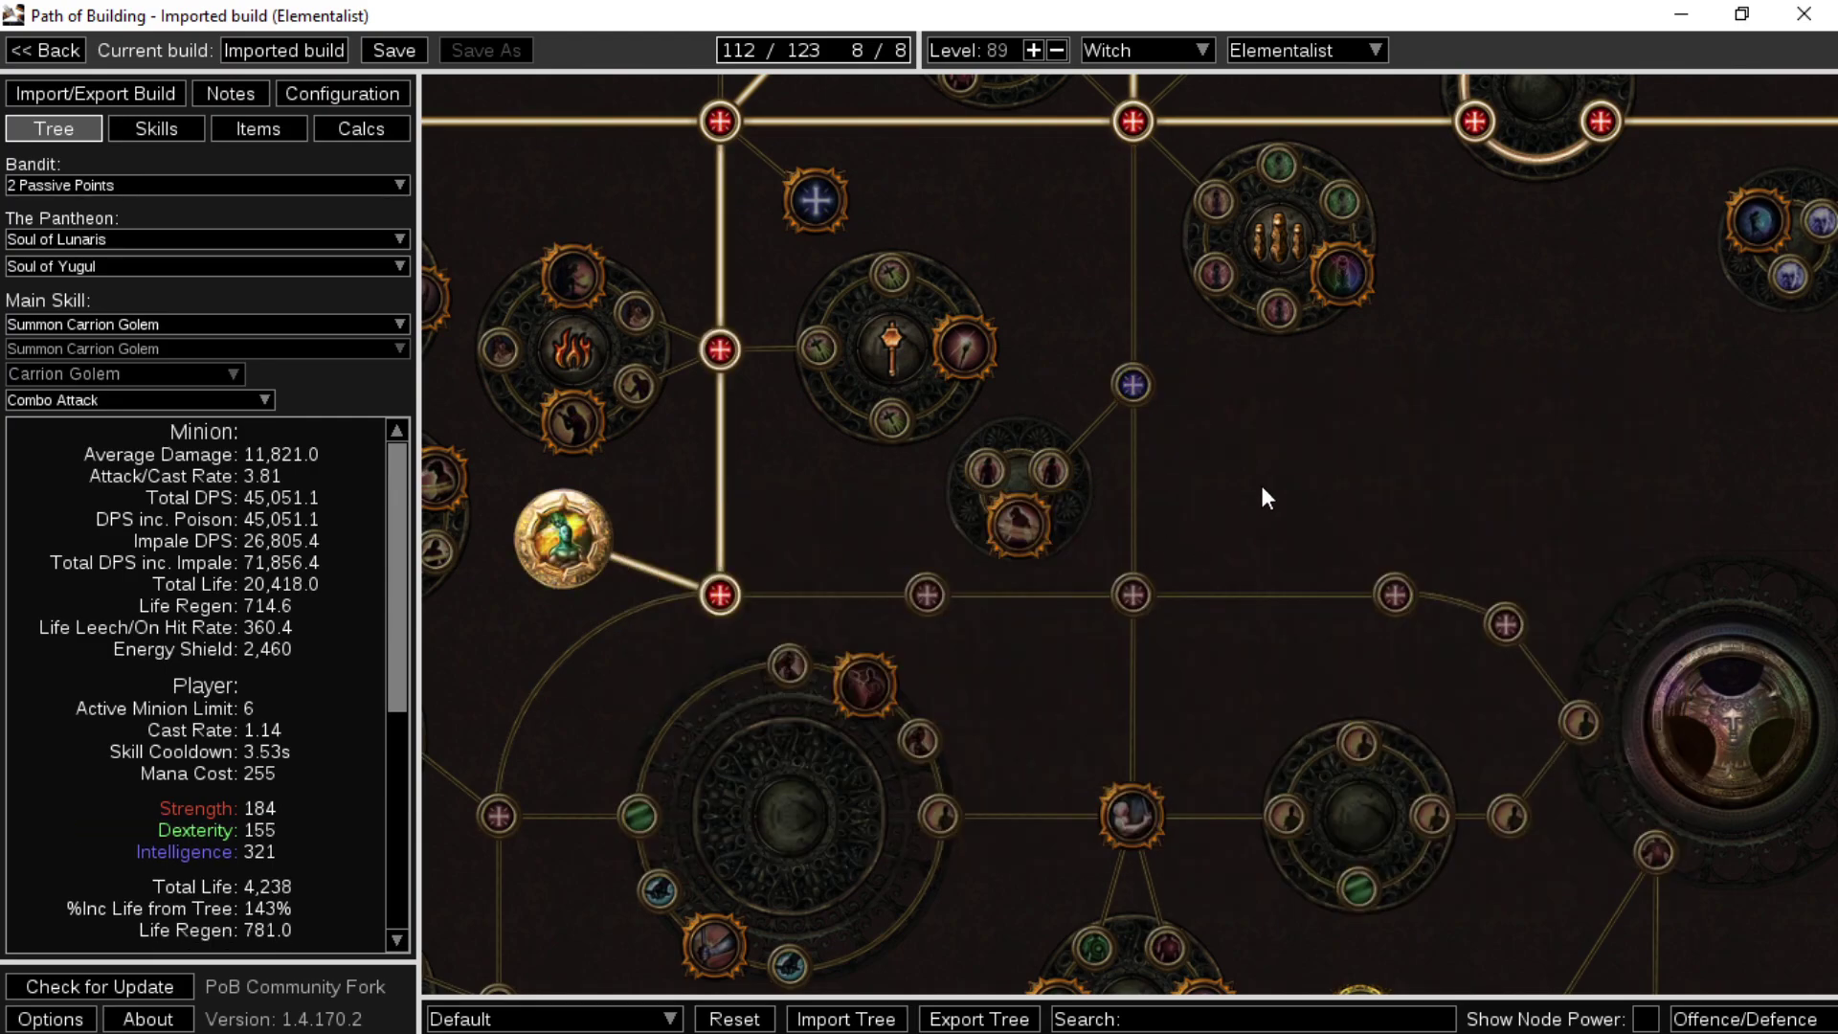
scroll(1260, 498, "down", 3)
left_click_drag(1294, 480, 790, 597)
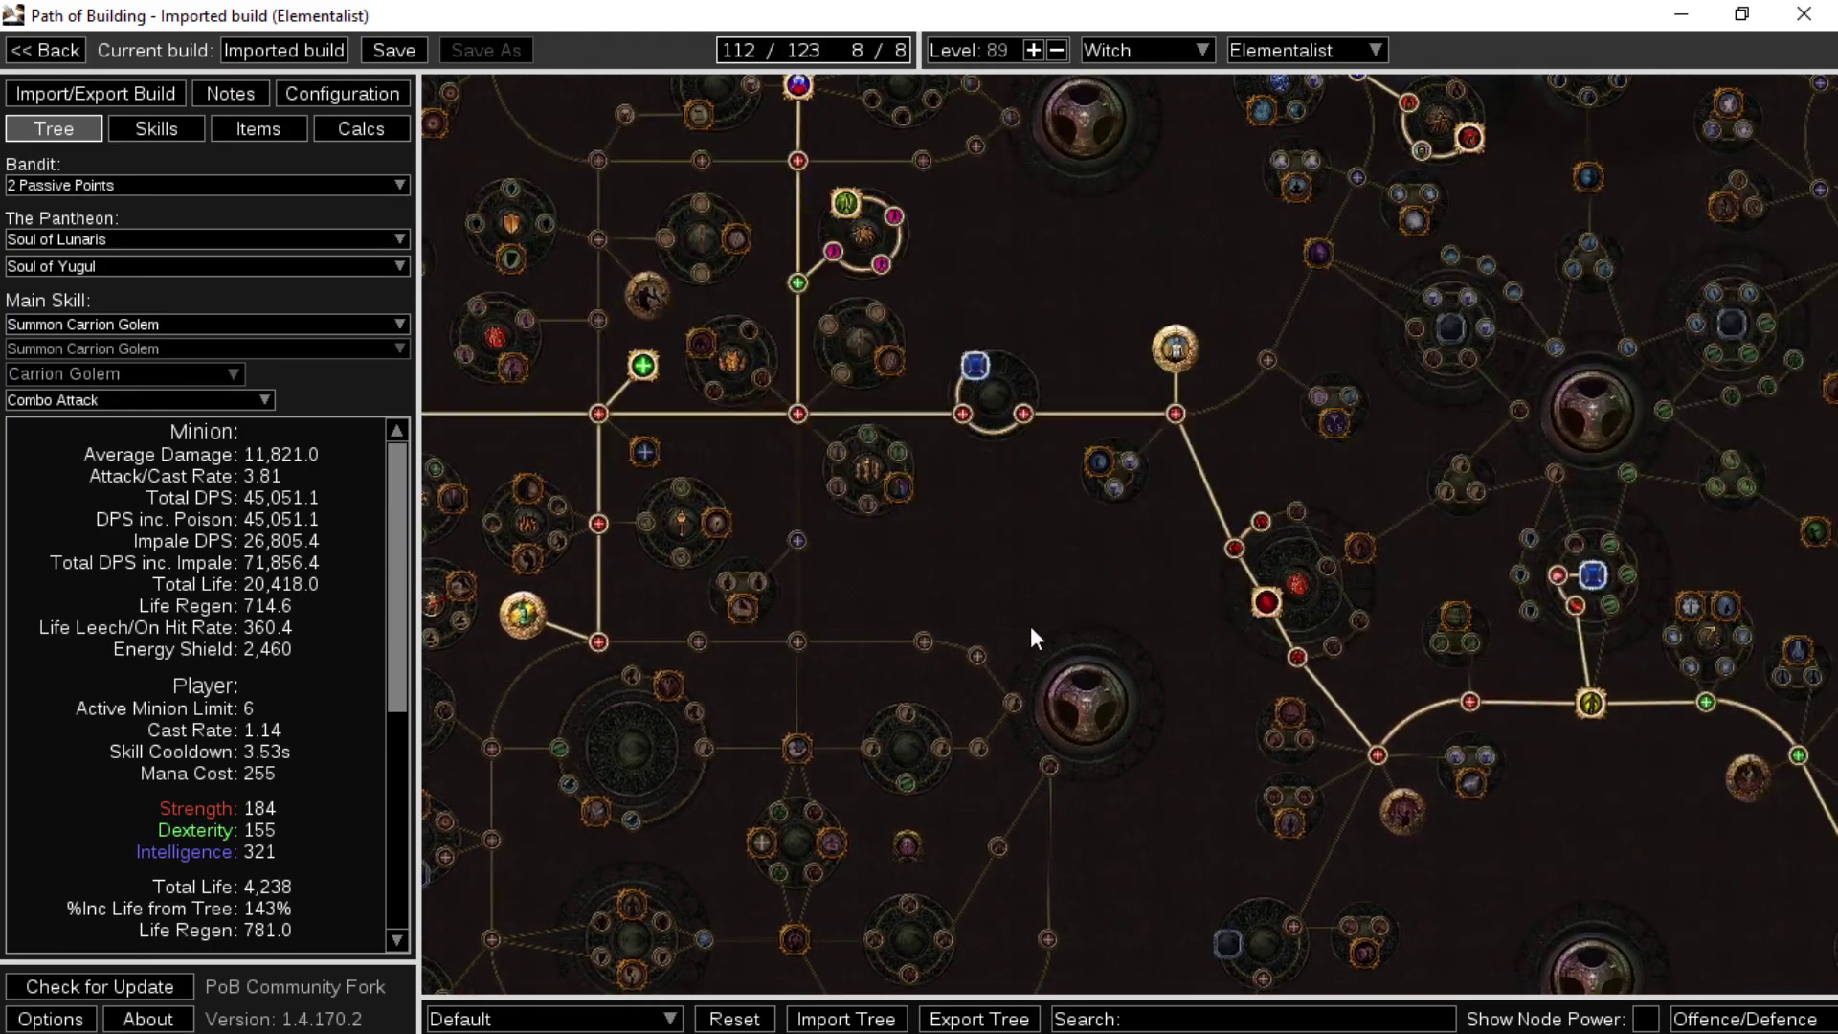
left_click_drag(1152, 607, 998, 755)
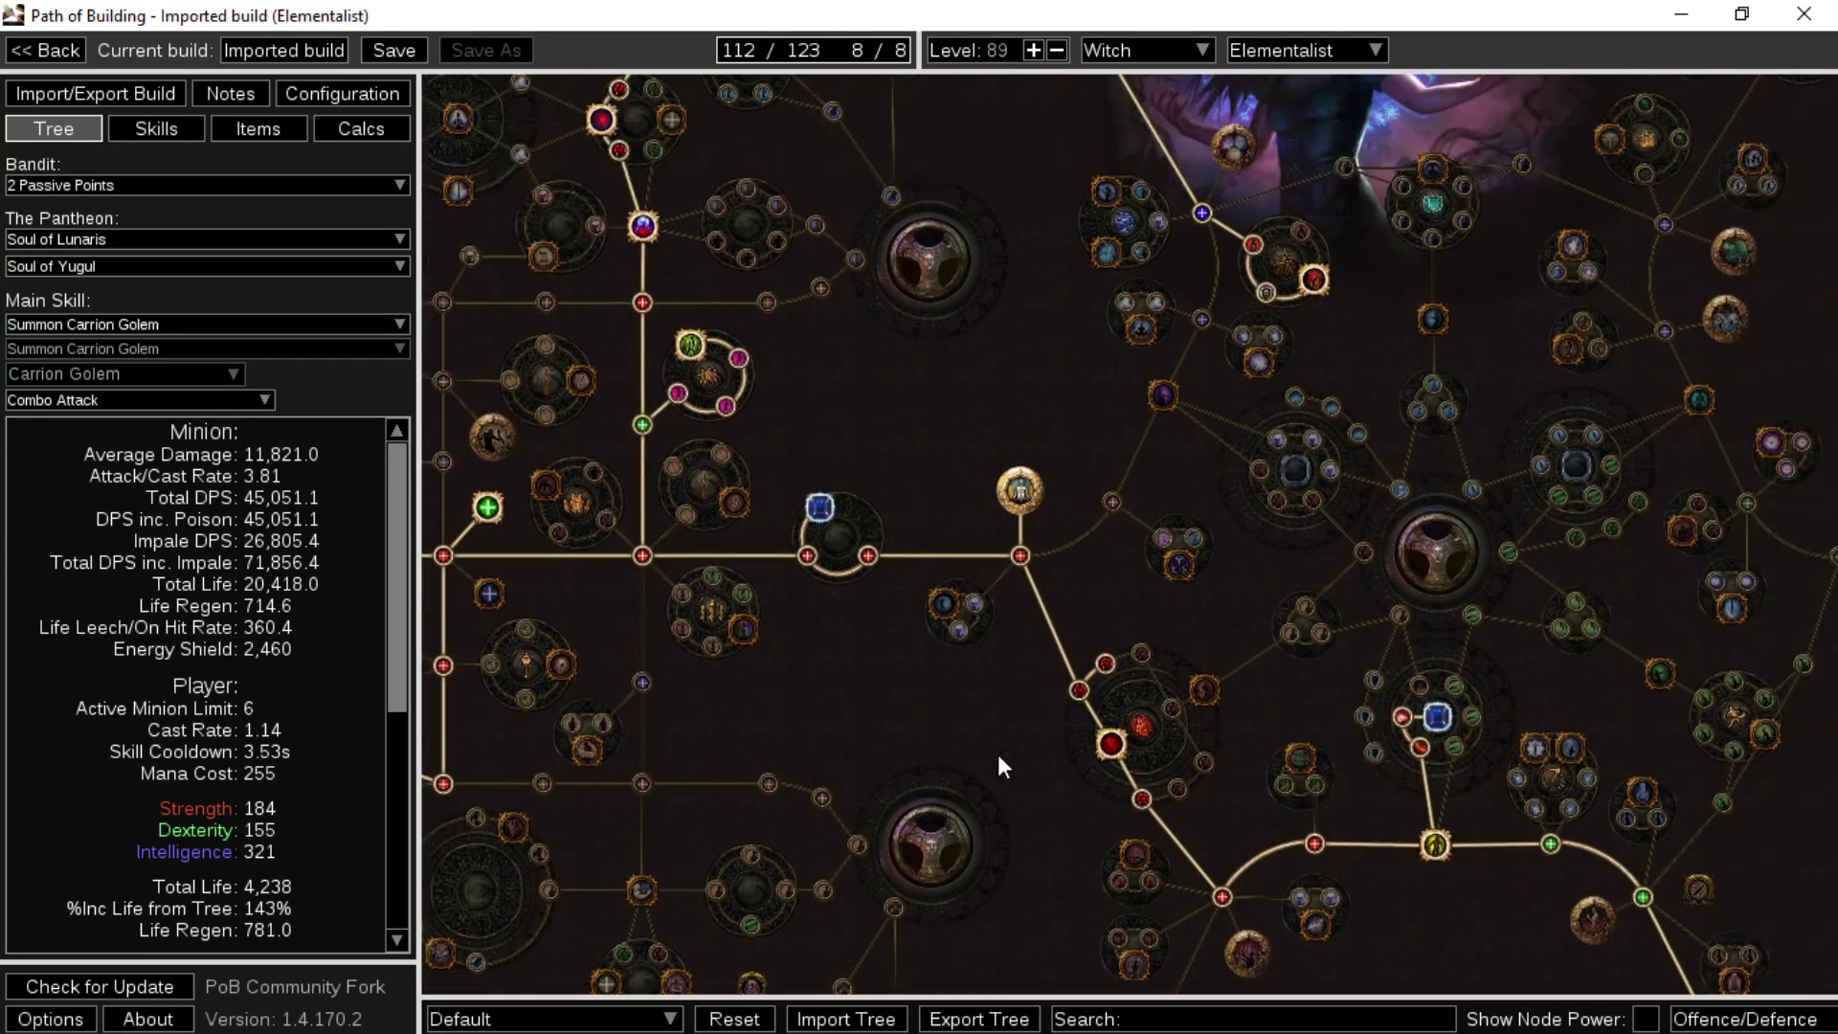
scroll(994, 748, "down", 2)
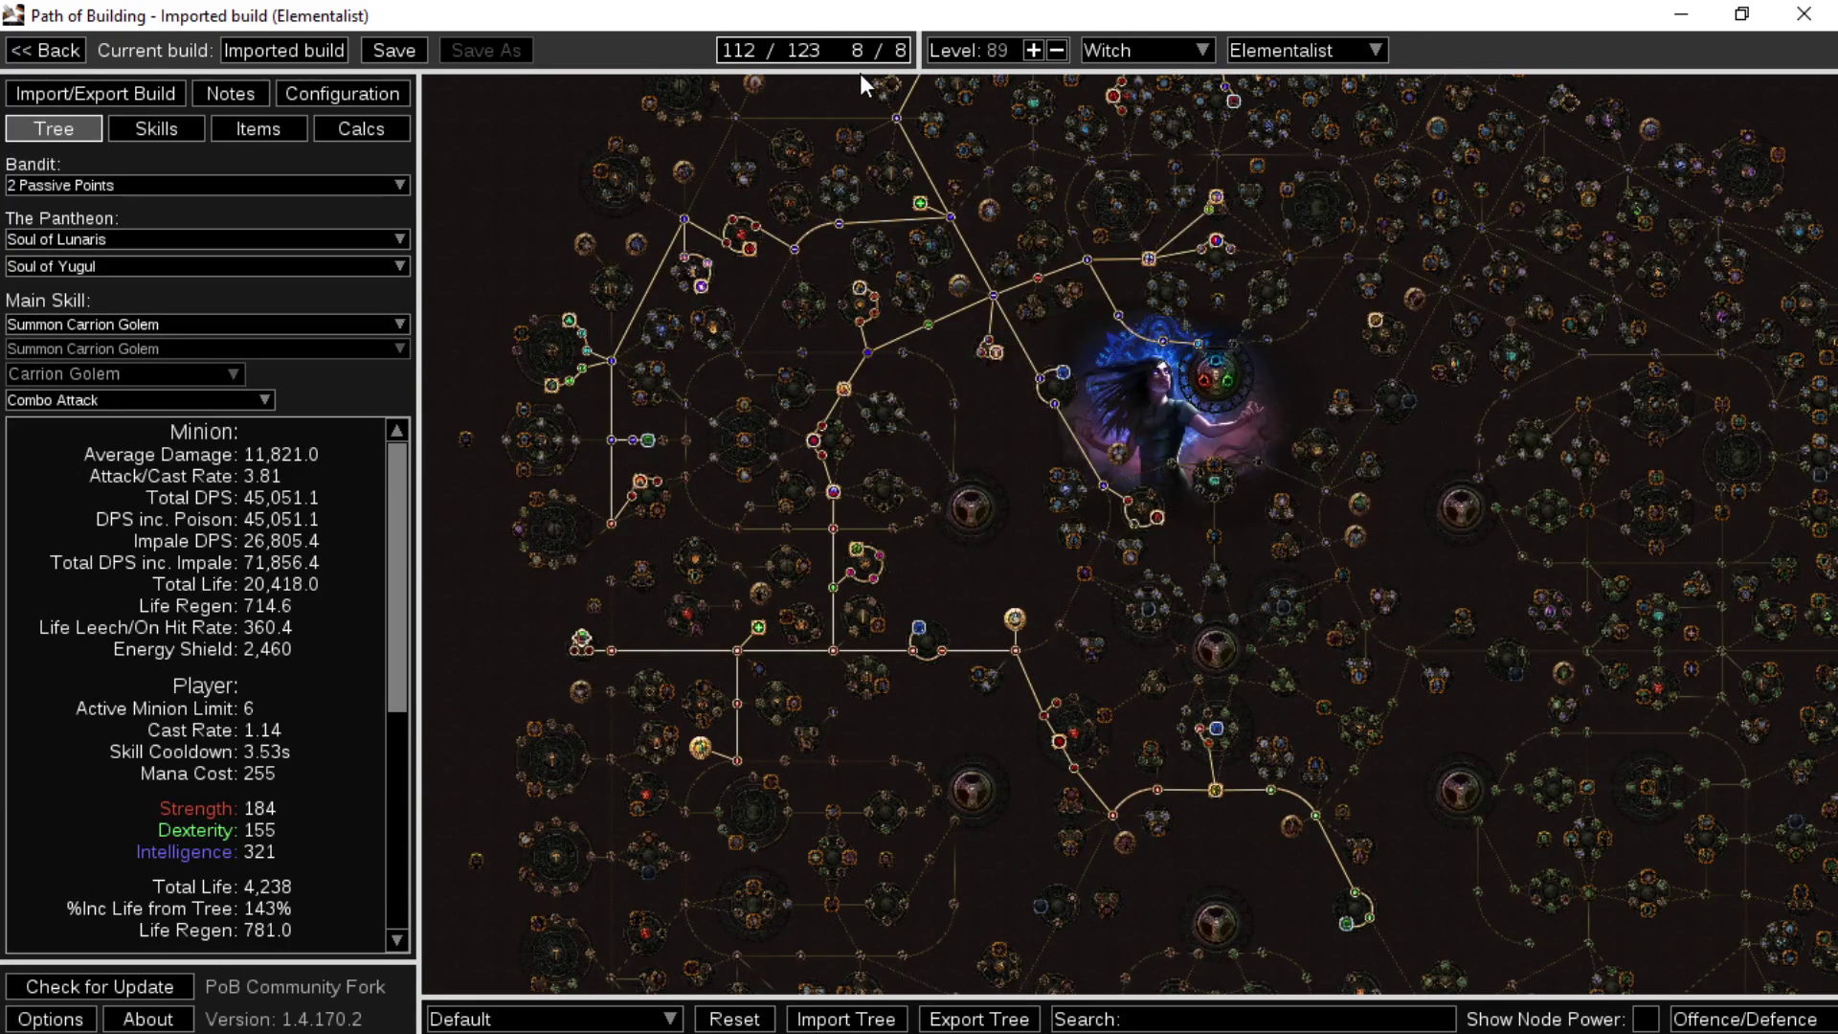
mouse_move(847, 63)
left_click_drag(879, 555, 879, 645)
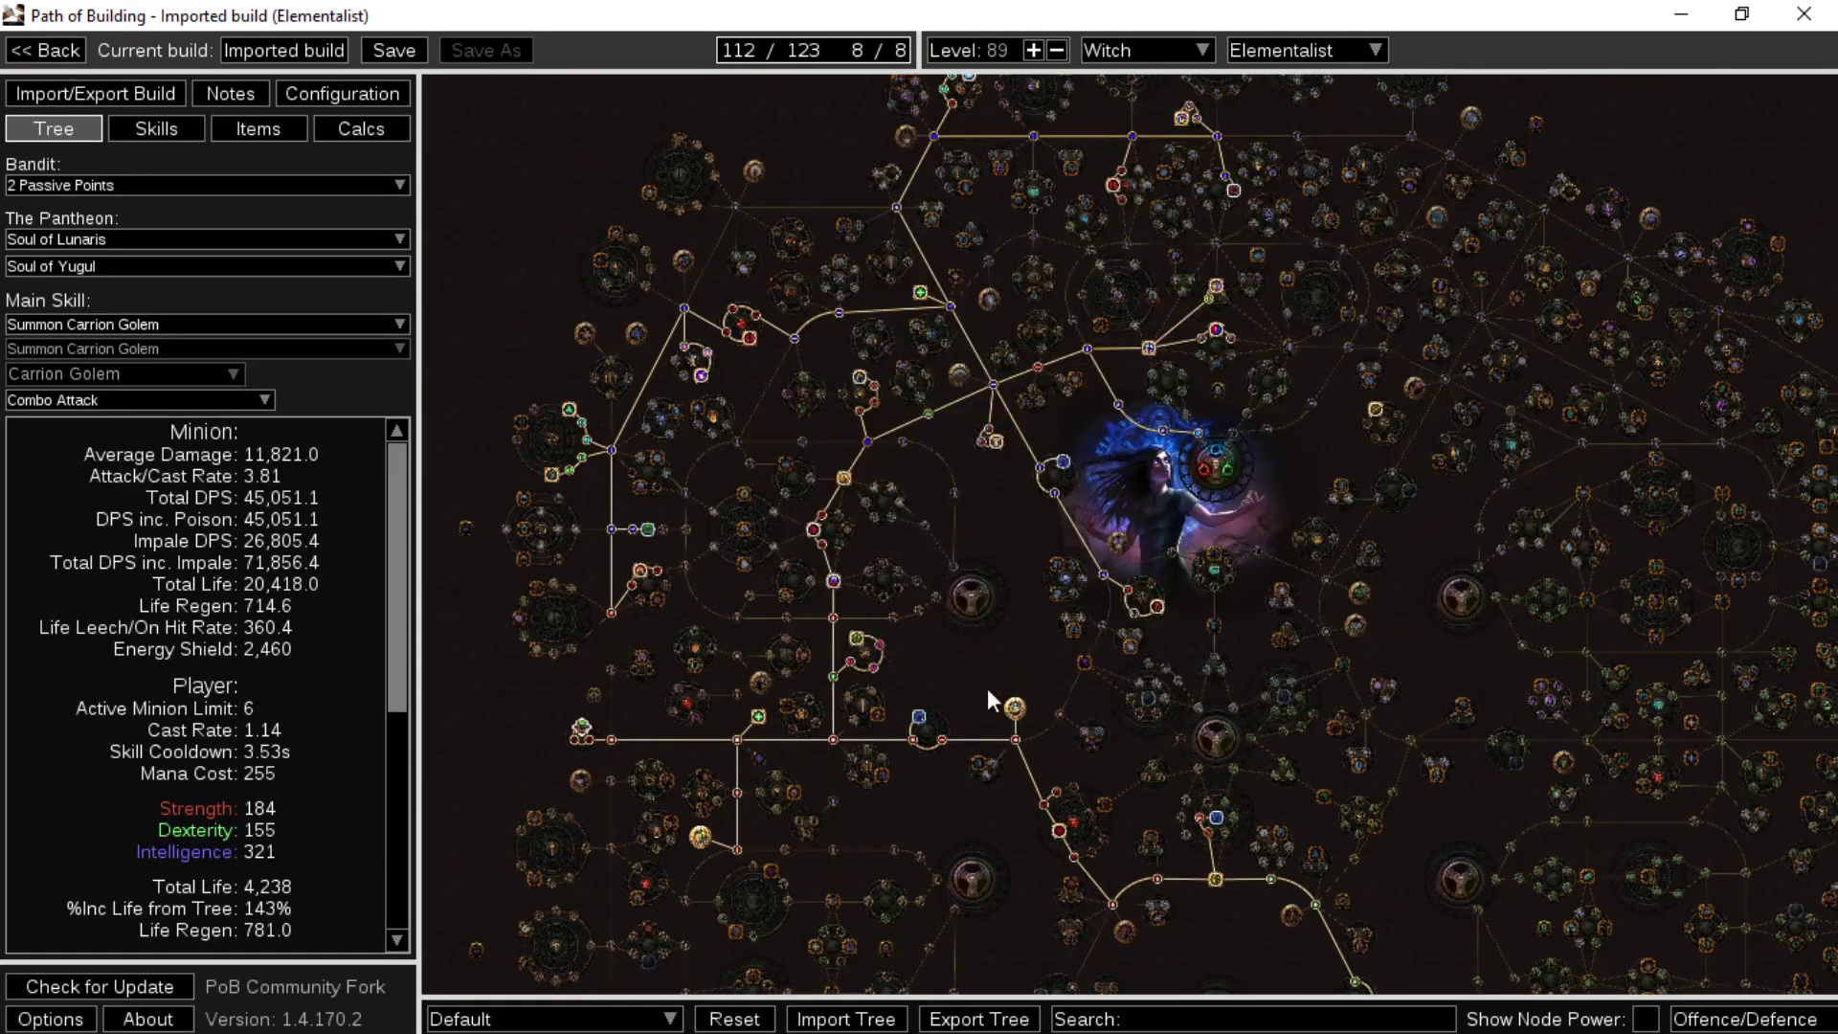
left_click_drag(991, 709, 1047, 826)
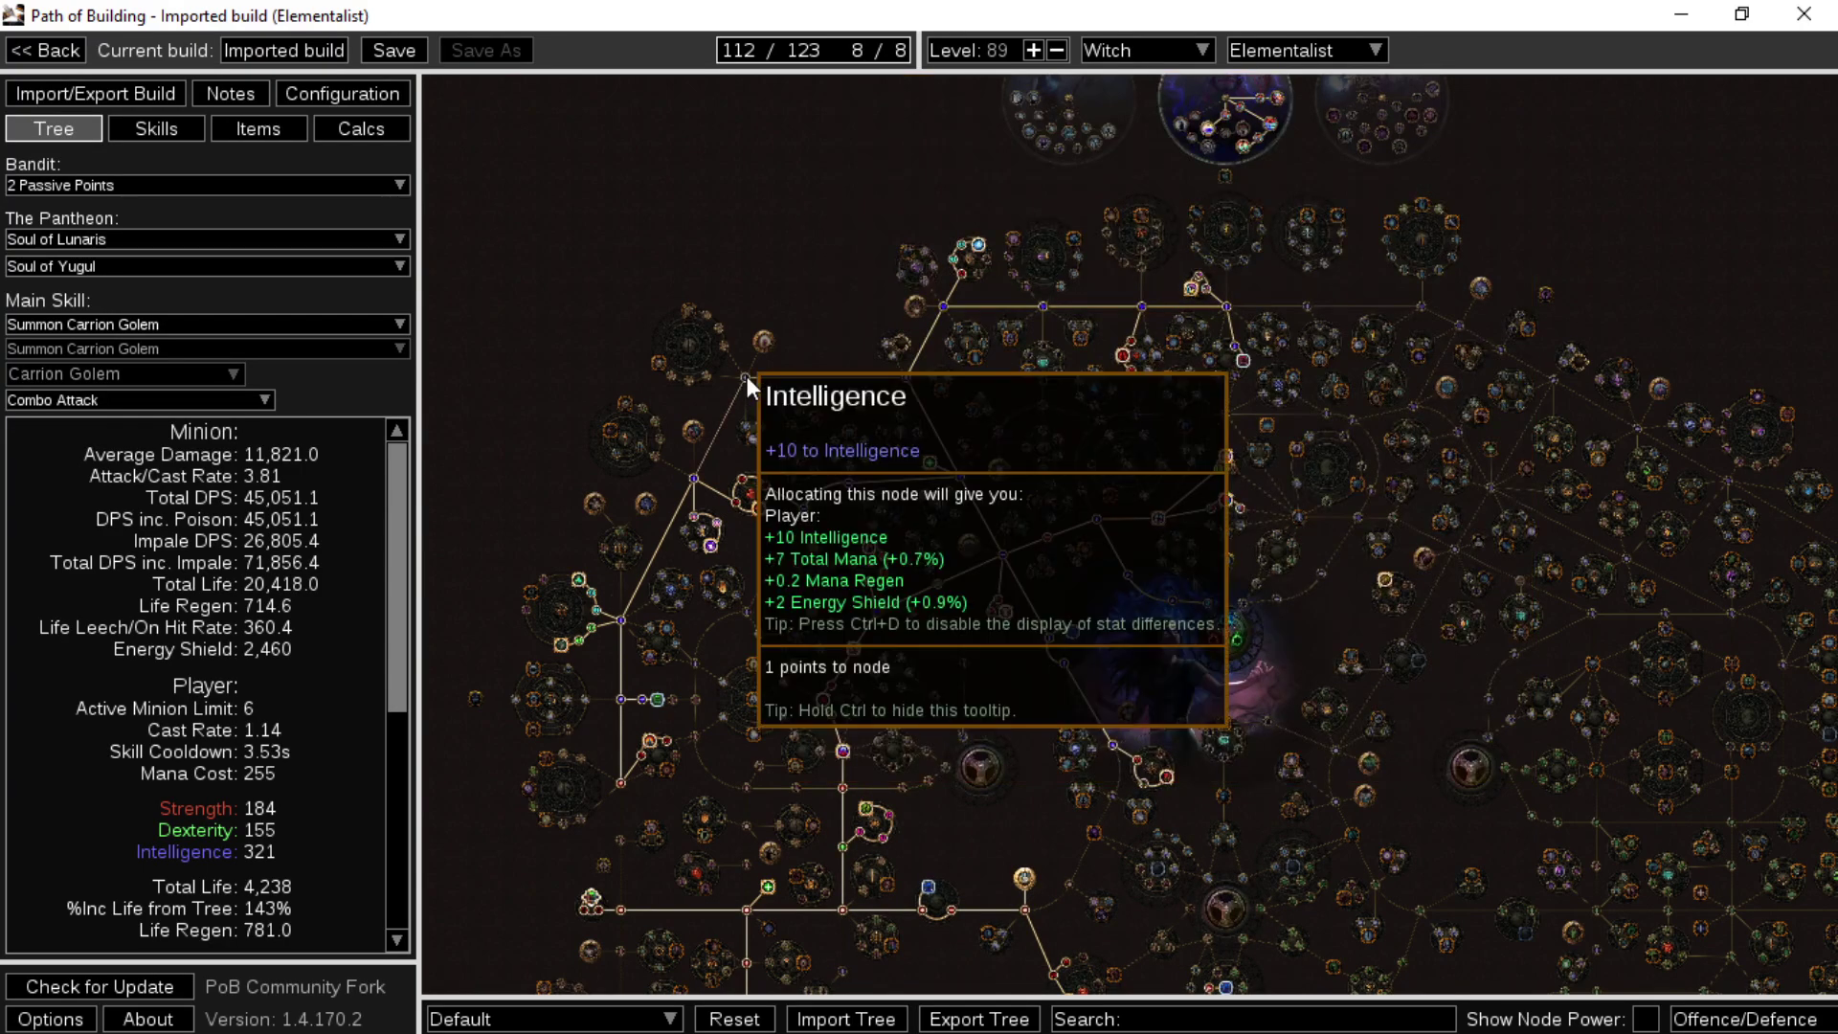
- Refund two Intelligence nodes and The Agnostic keystone on the passive tree
left_click(746, 377)
left_click(802, 509)
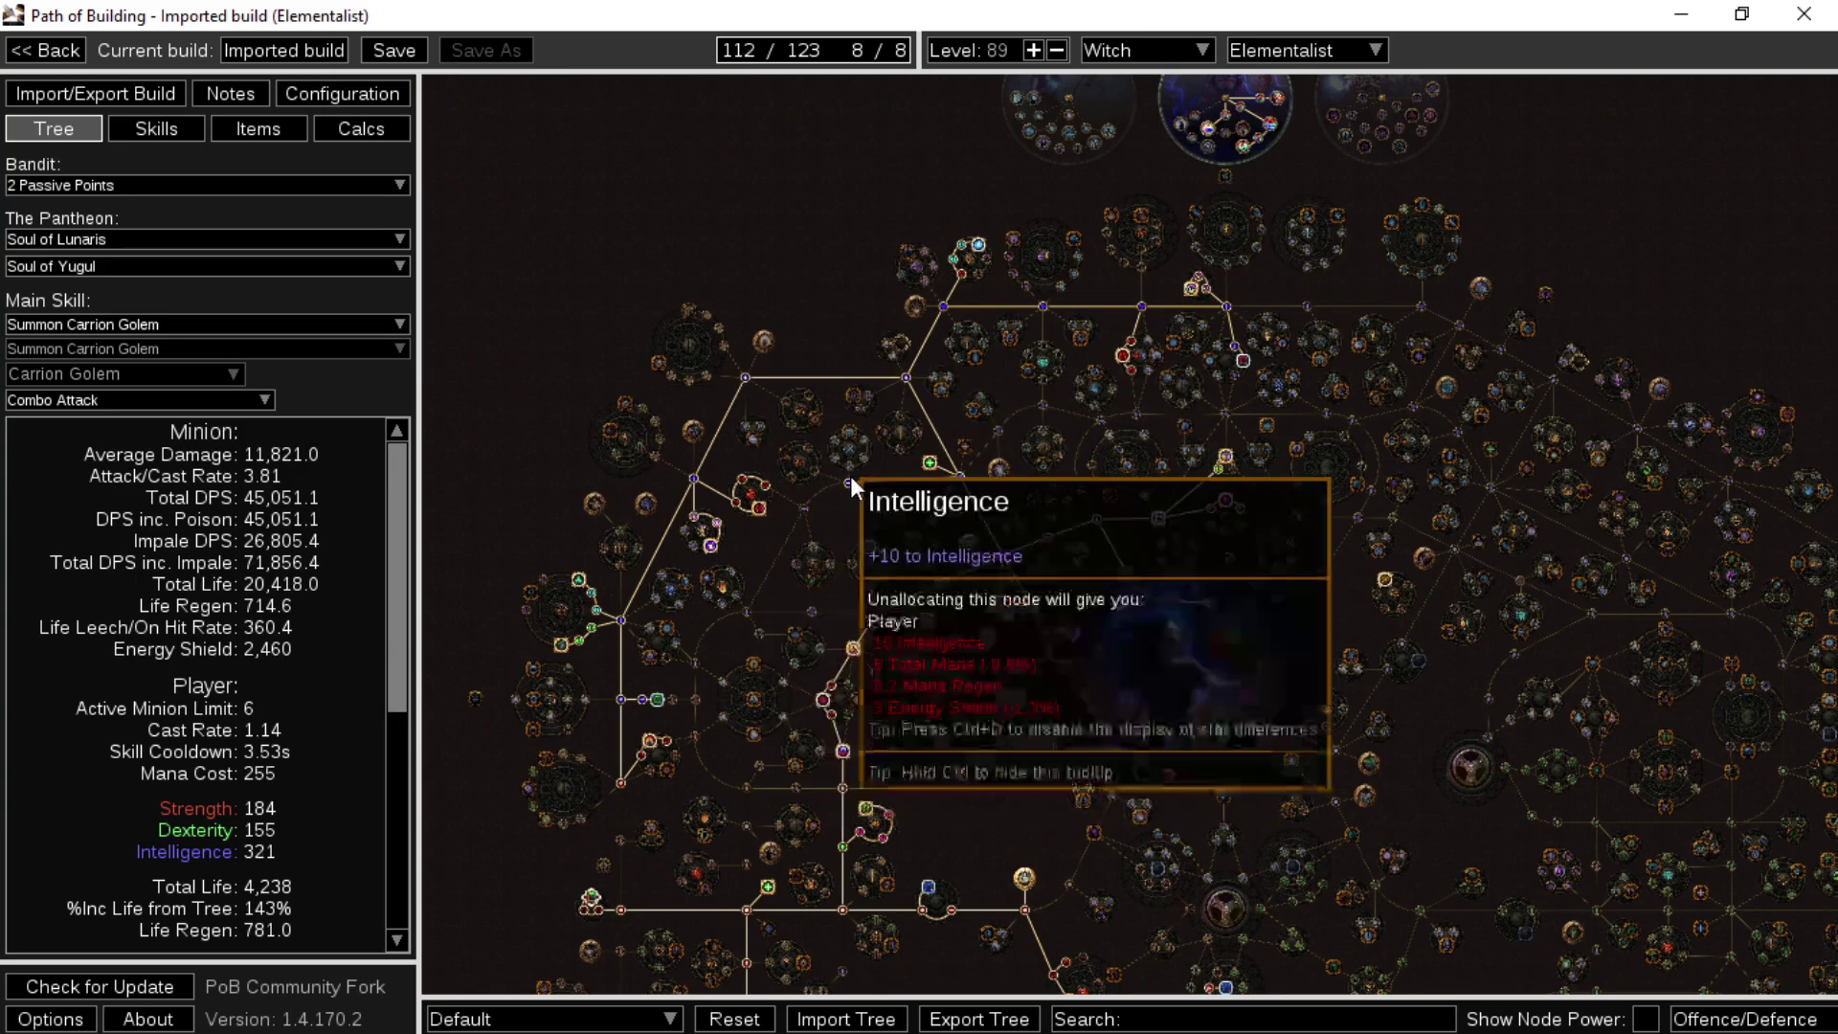
left_click(850, 484)
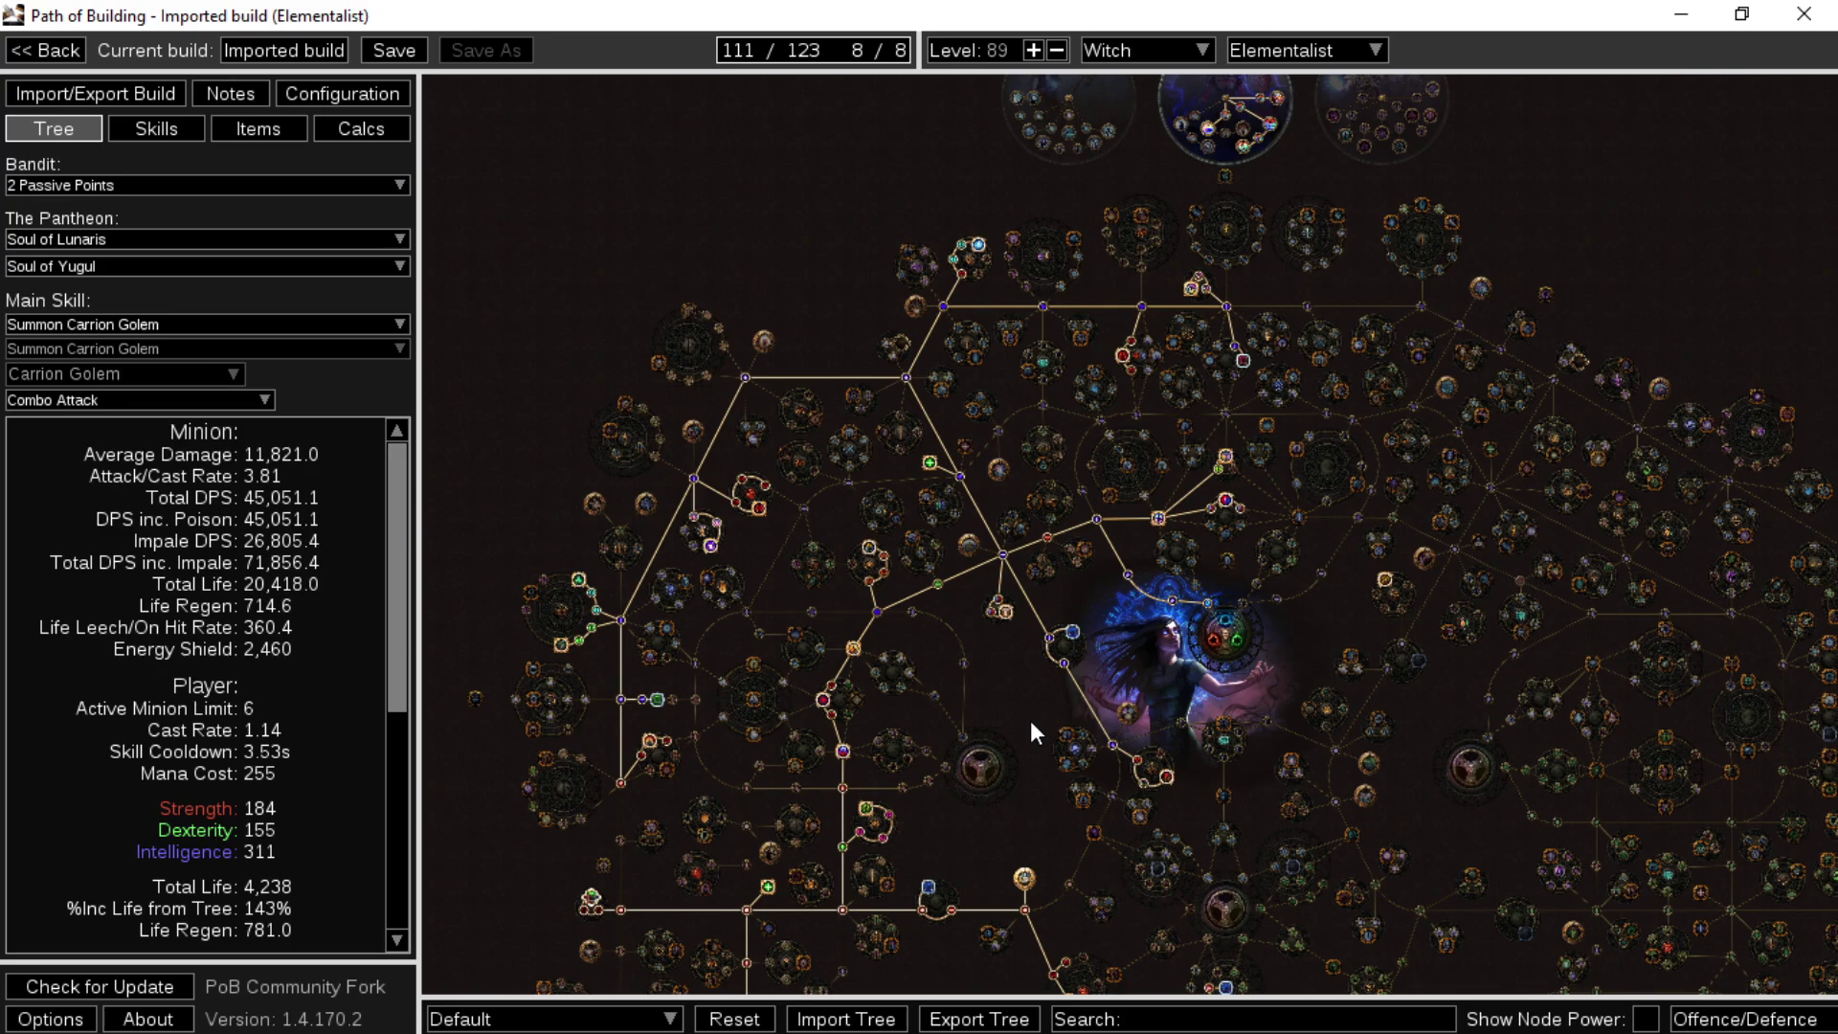
left_click_drag(1017, 720, 940, 436)
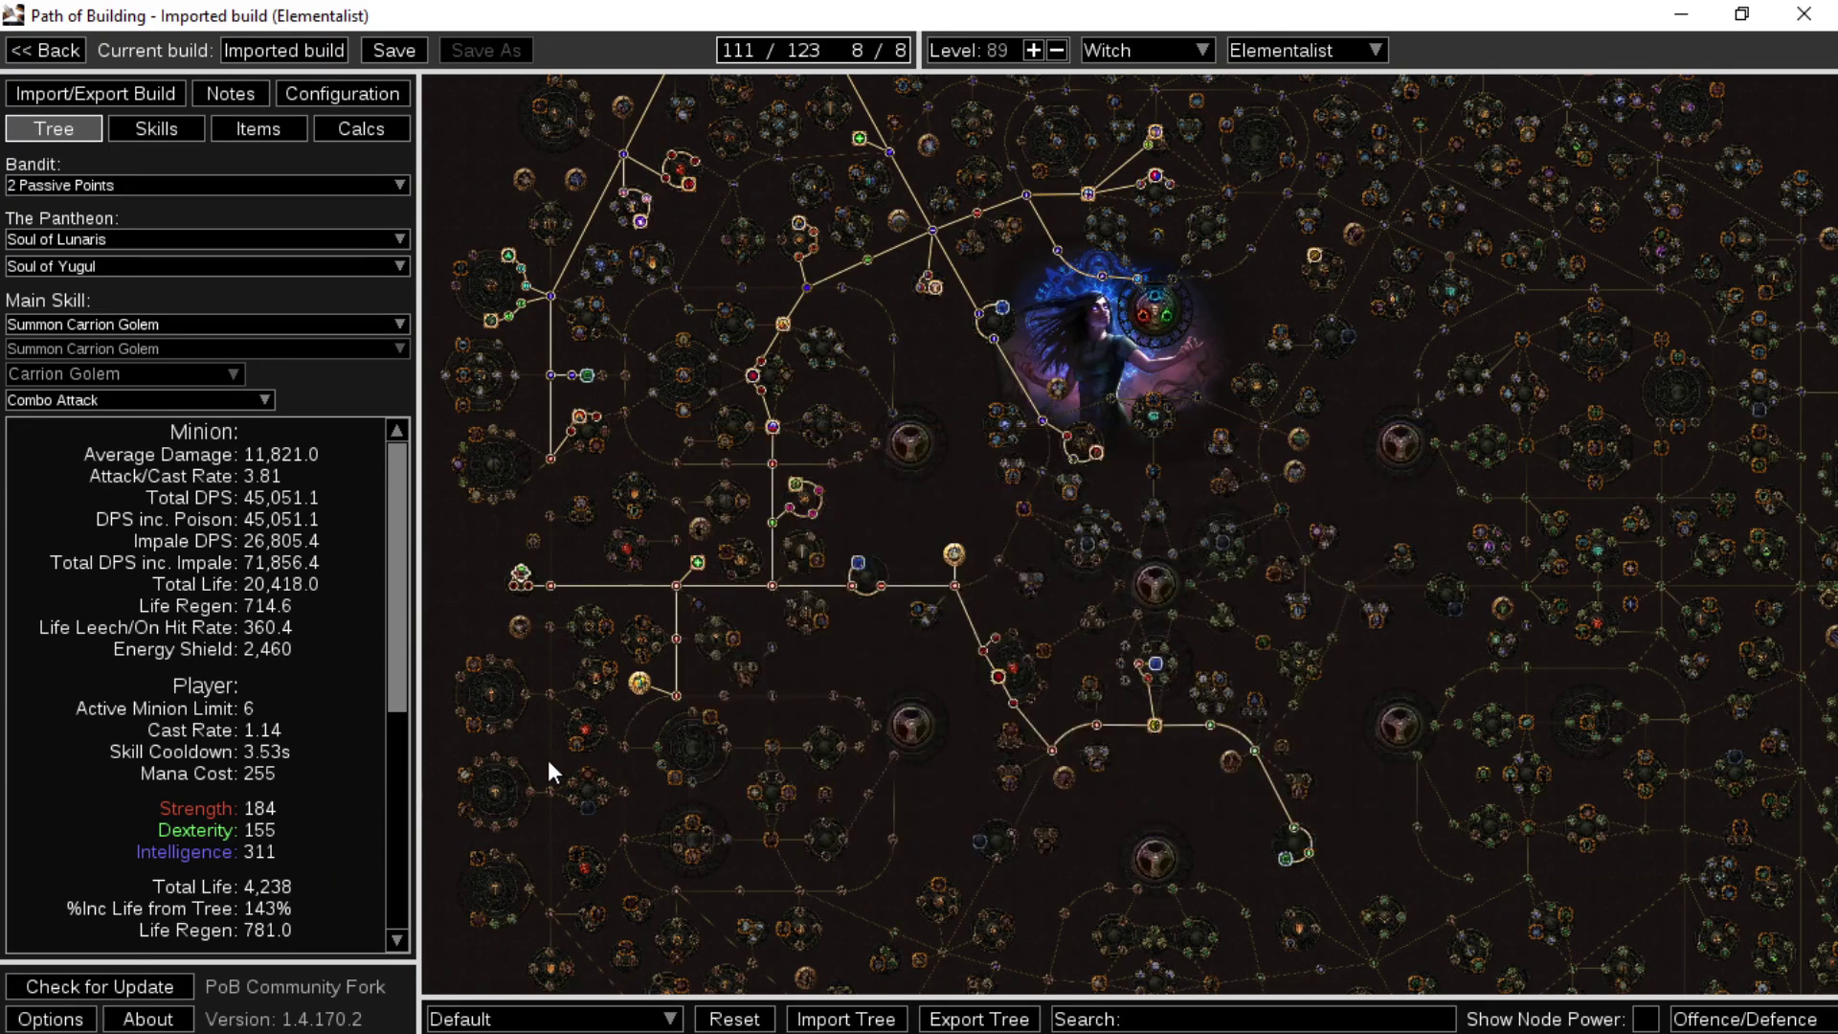
left_click_drag(950, 434, 883, 416)
mouse_move(880, 535)
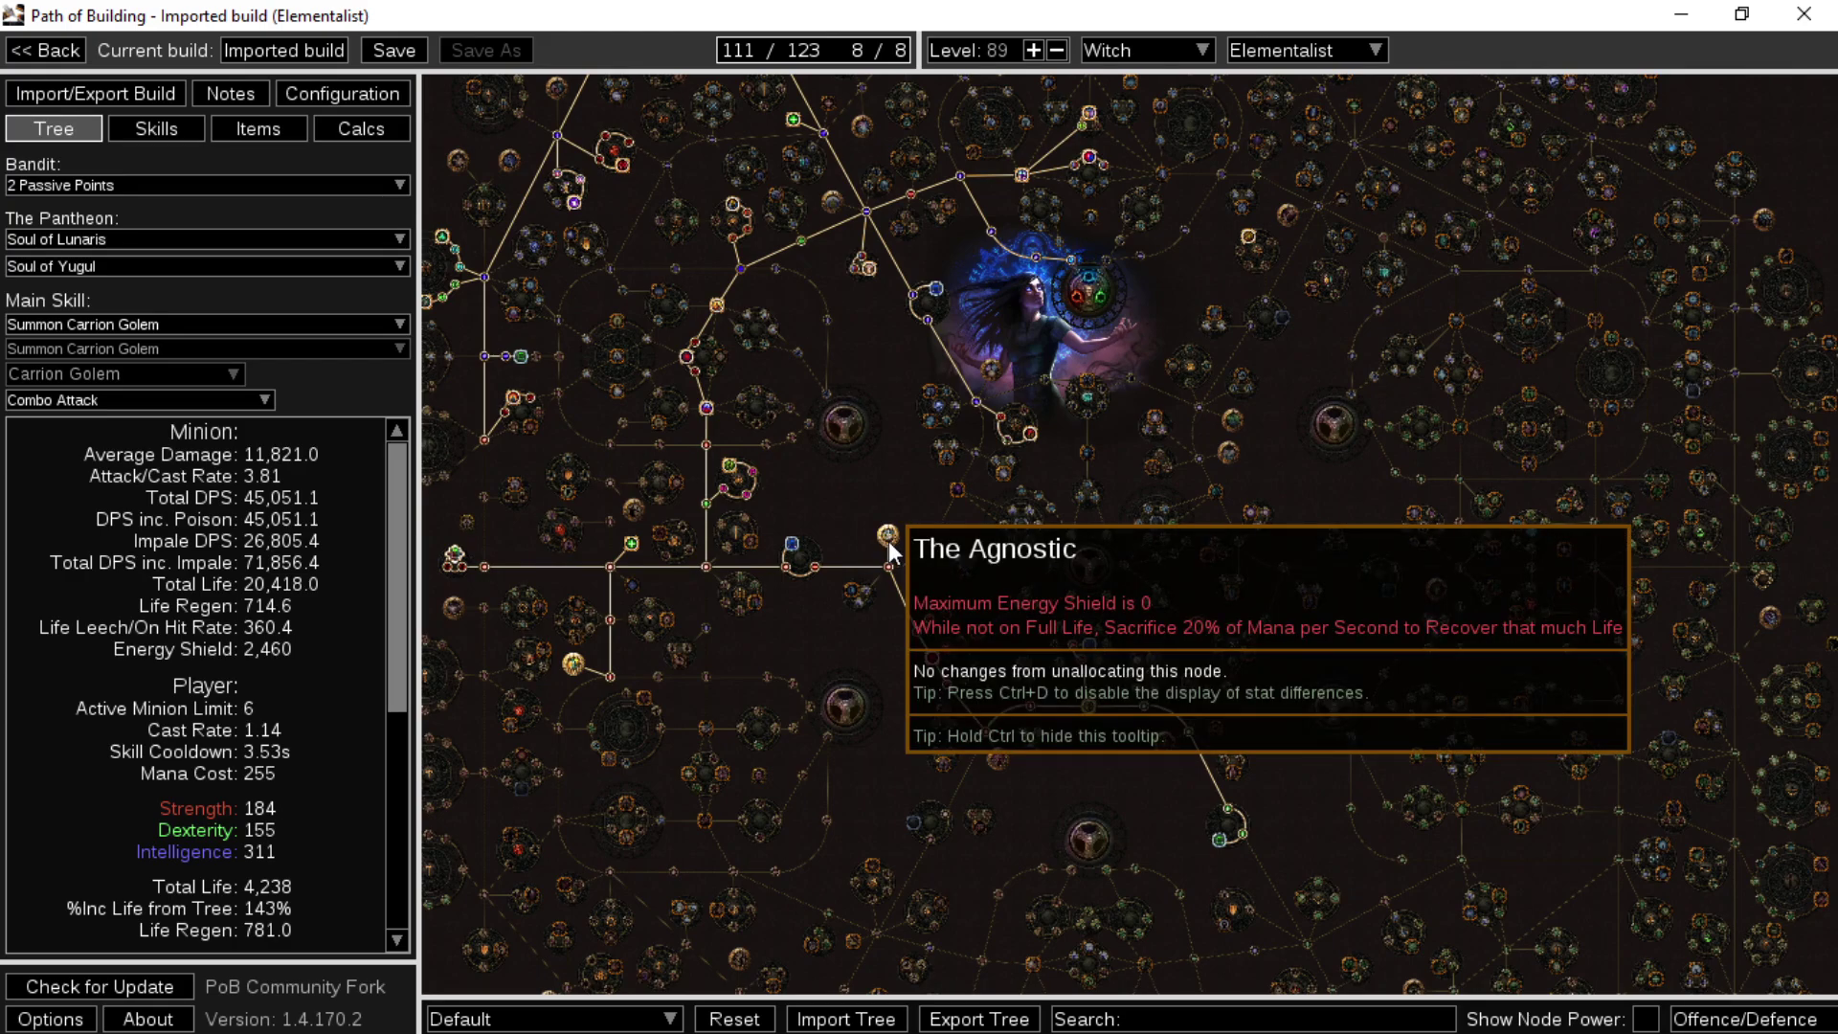
scroll(343, 698, "down", 5)
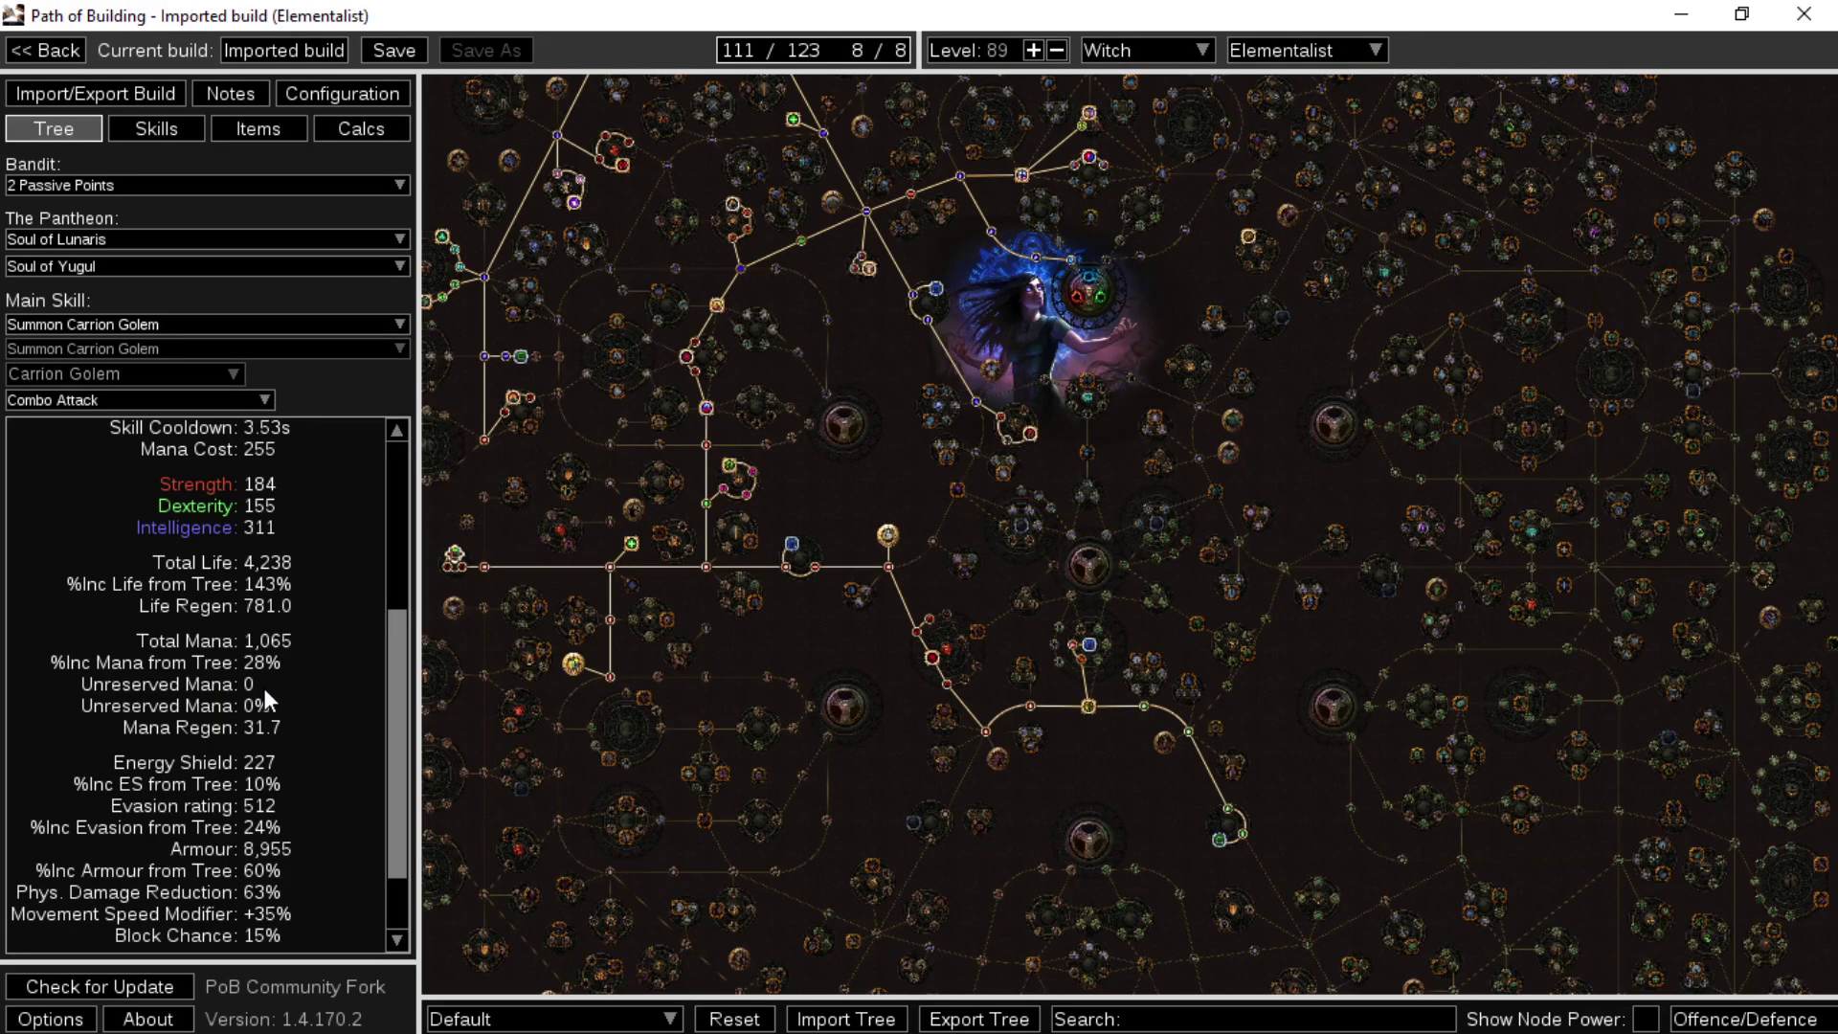
left_click(888, 534)
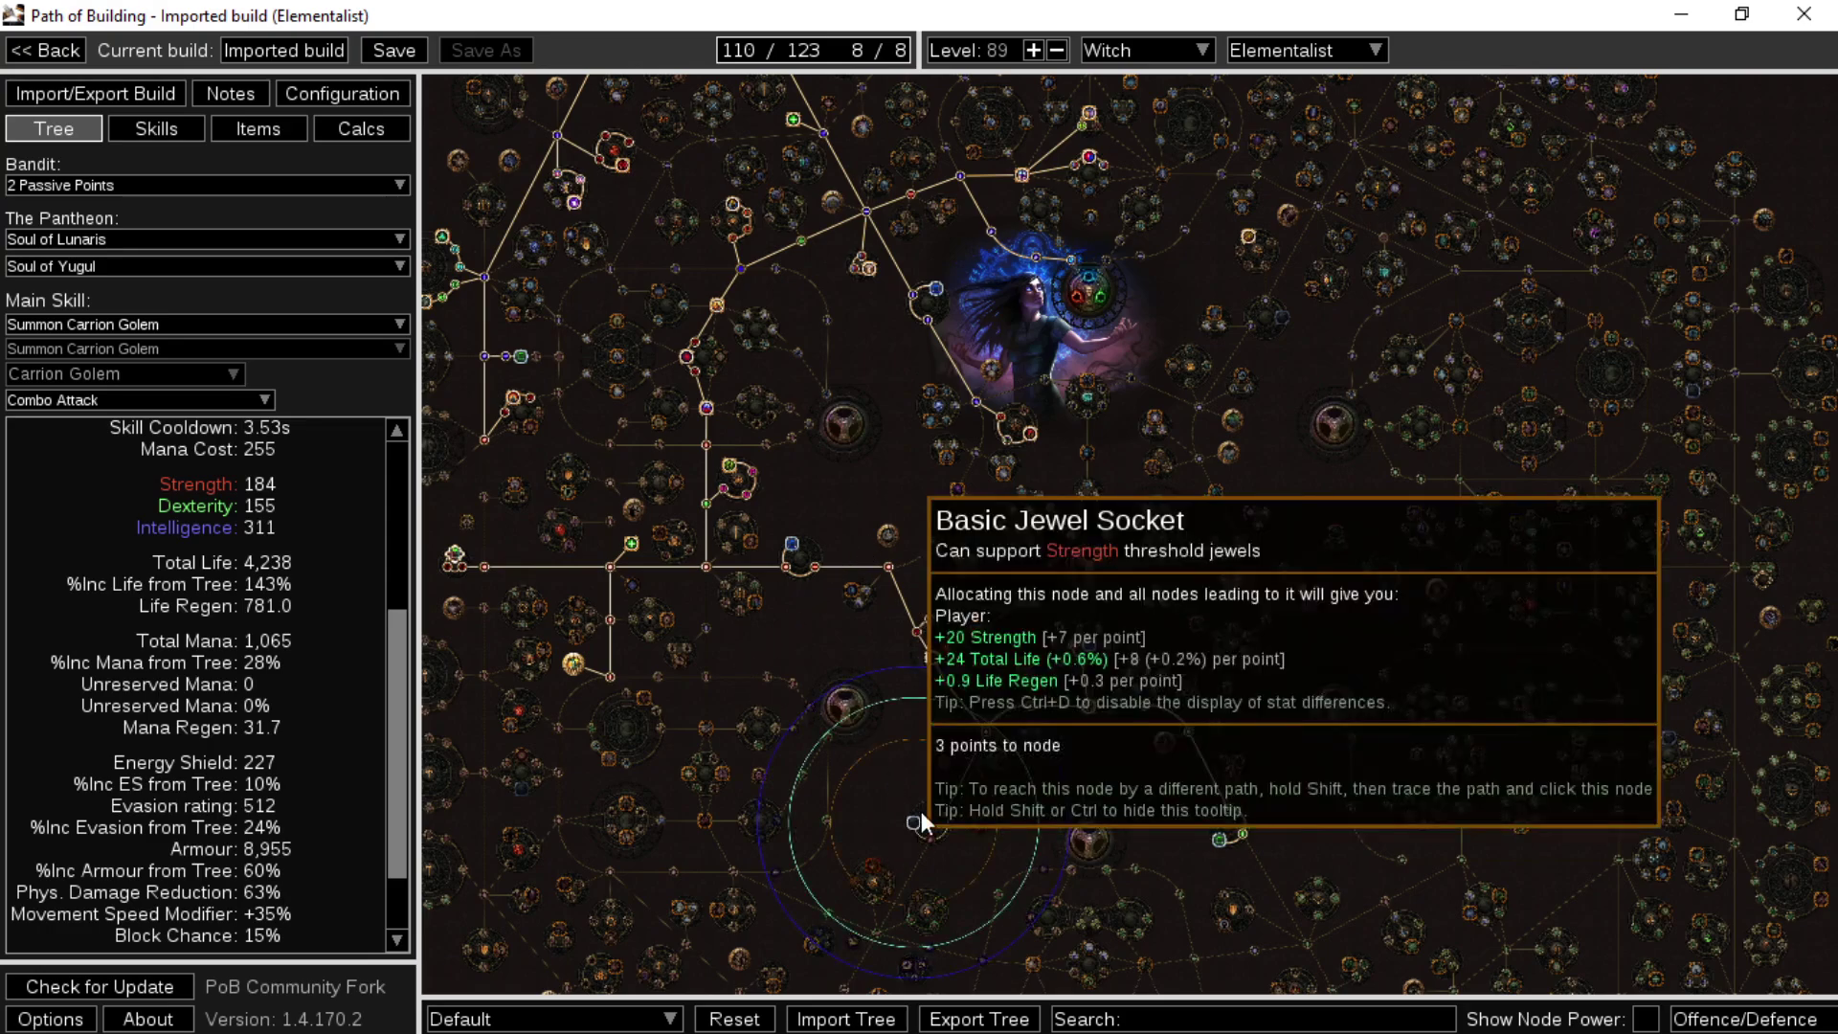
- Allocate the Basic Jewel Socket path and drop one Life node, totalling 112 of 123 points
left_click(912, 826)
left_click(924, 630)
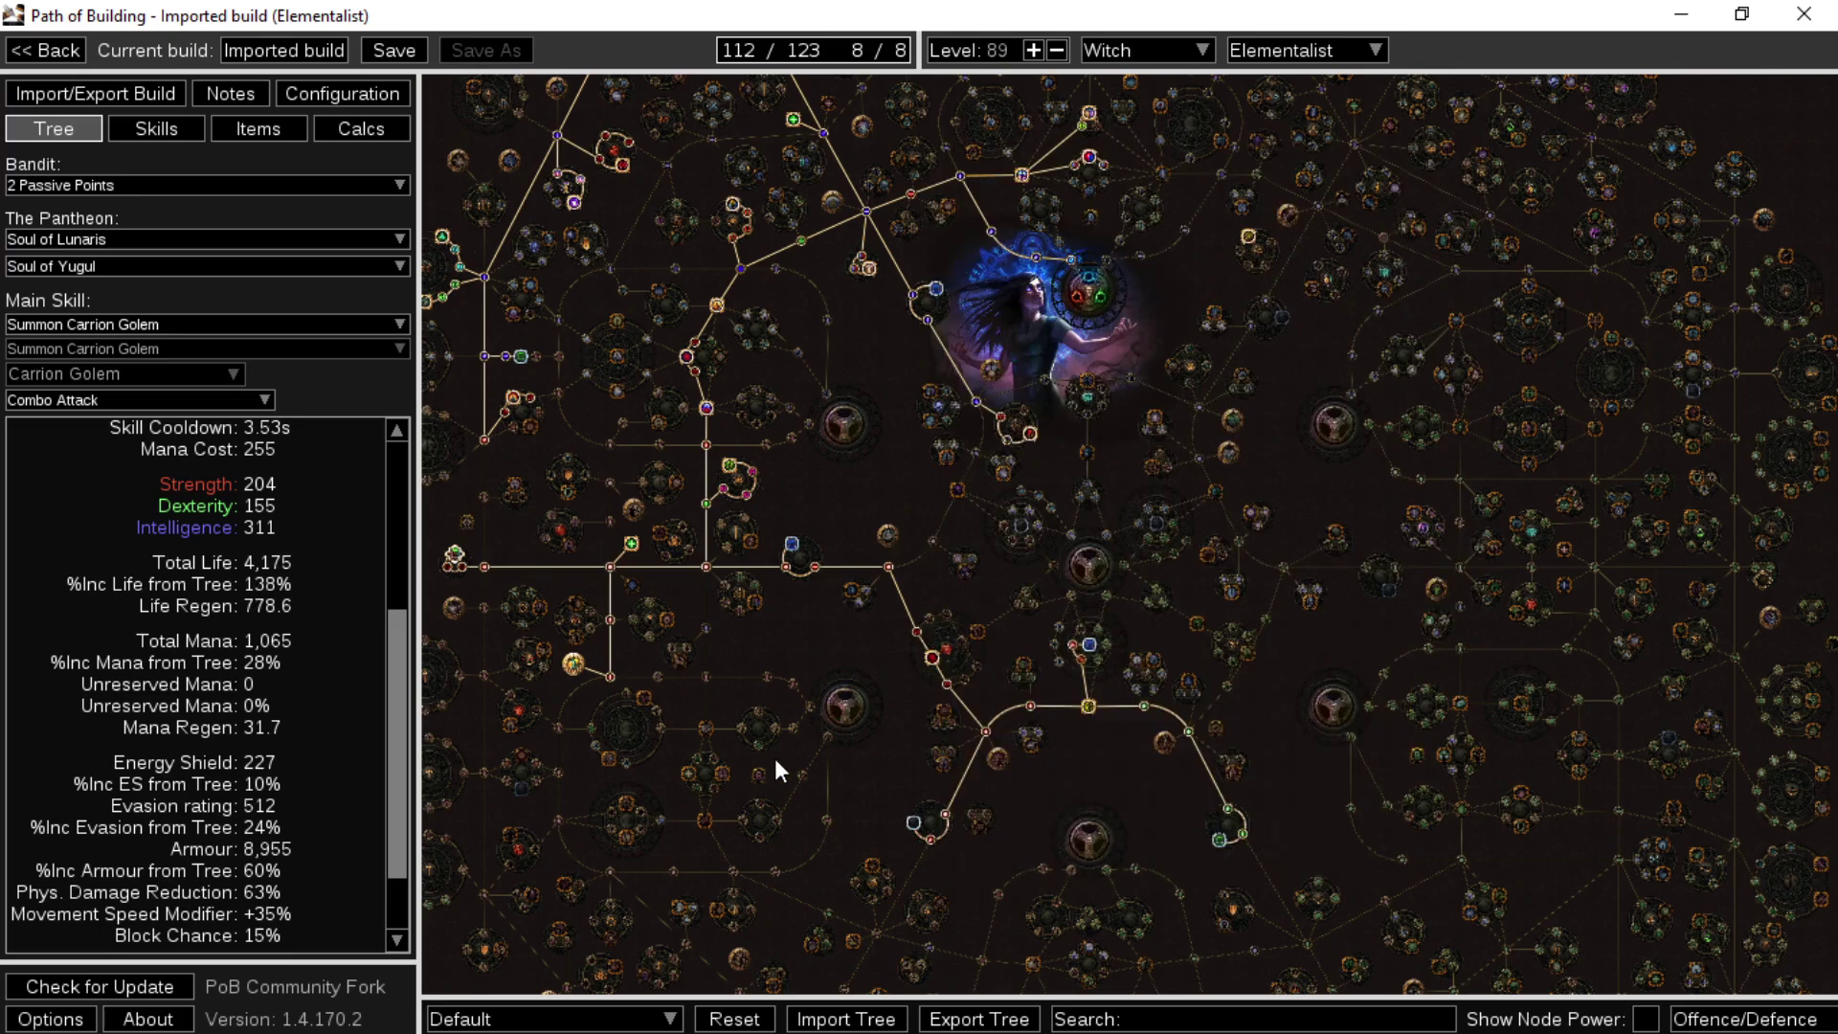
scroll(304, 708, "up", 5)
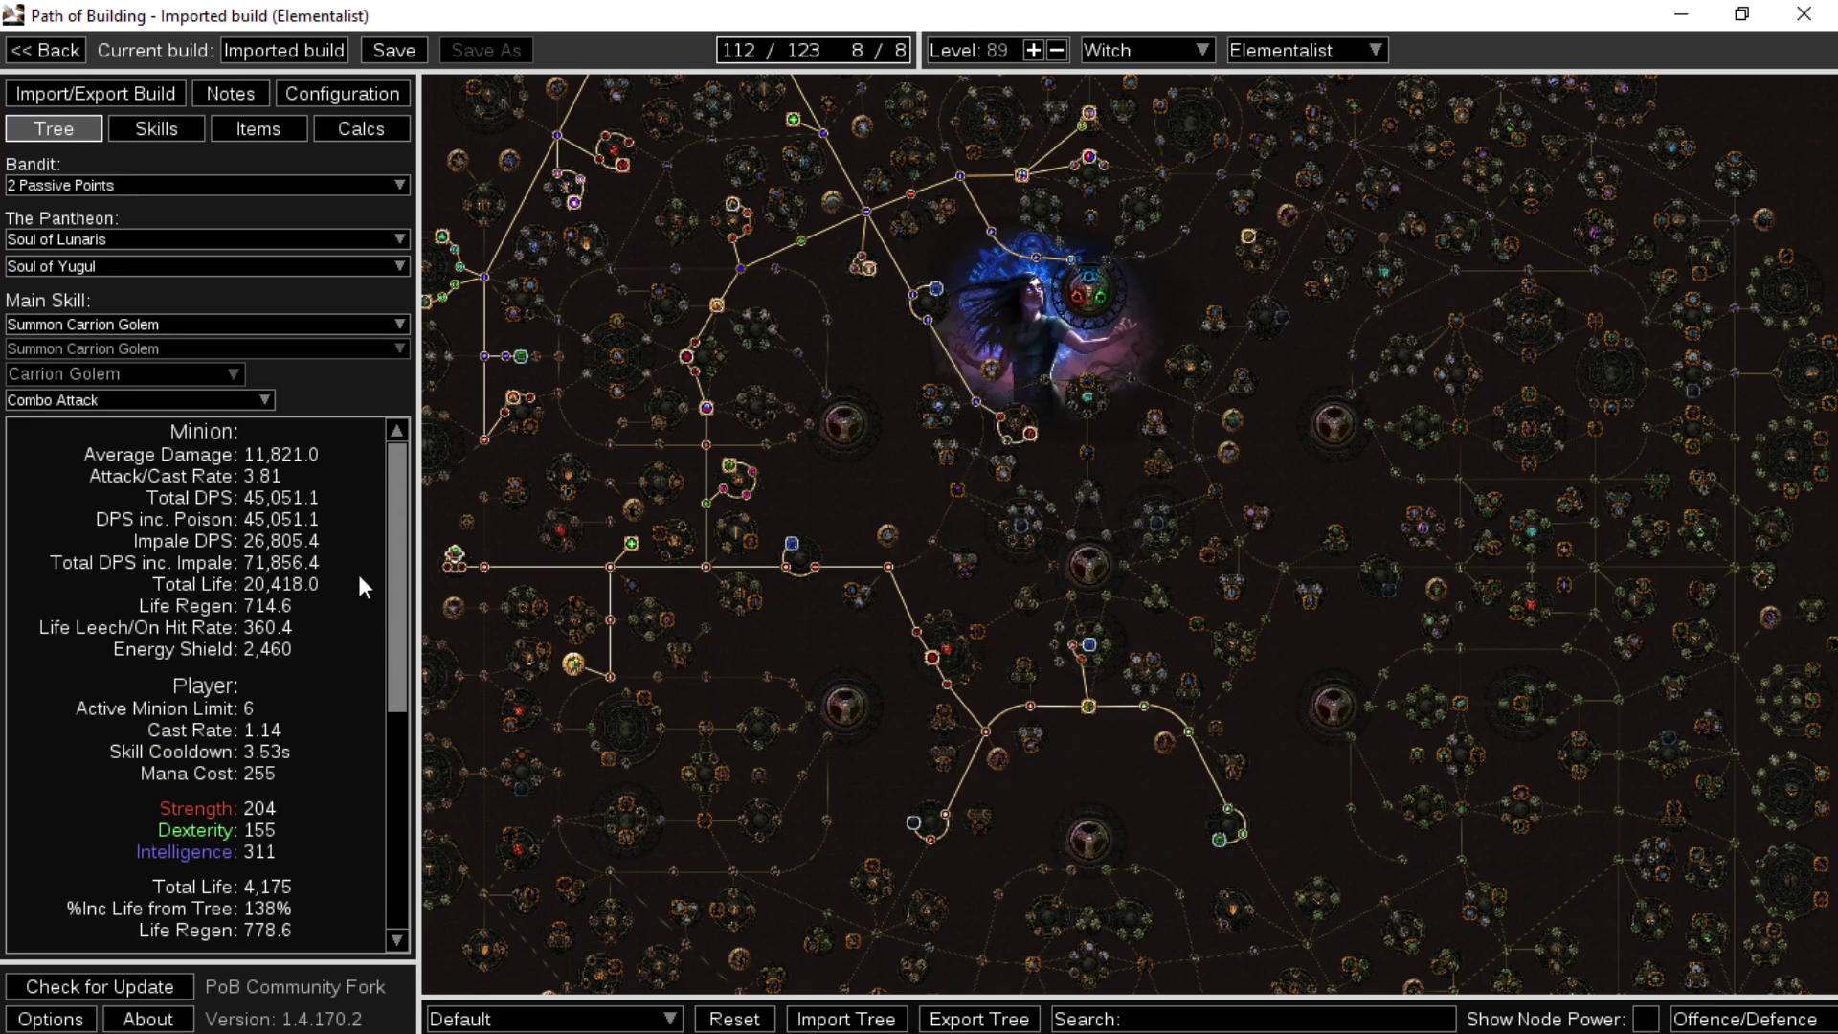
- Equip Primordial Eminence, Viridian Jewel in Socket #2, raising minion Total DPS to 48,597.4
left_click_drag(875, 437, 945, 607)
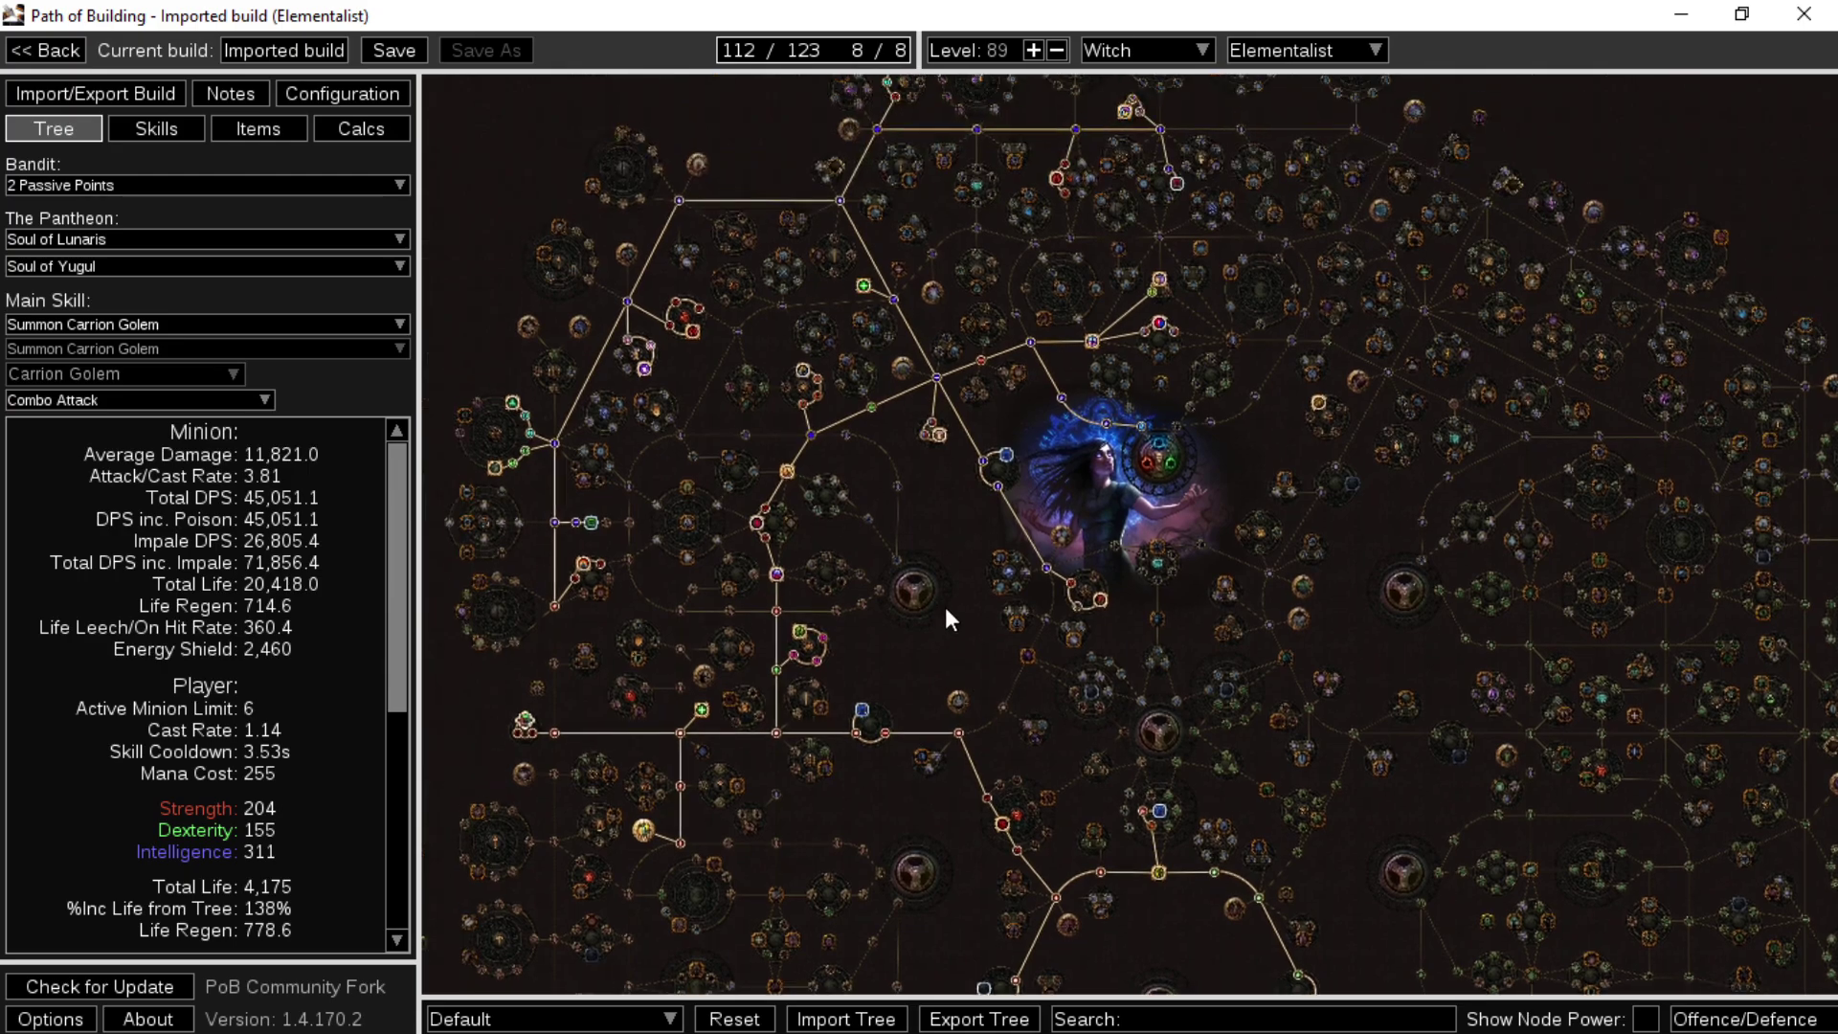
left_click(272, 140)
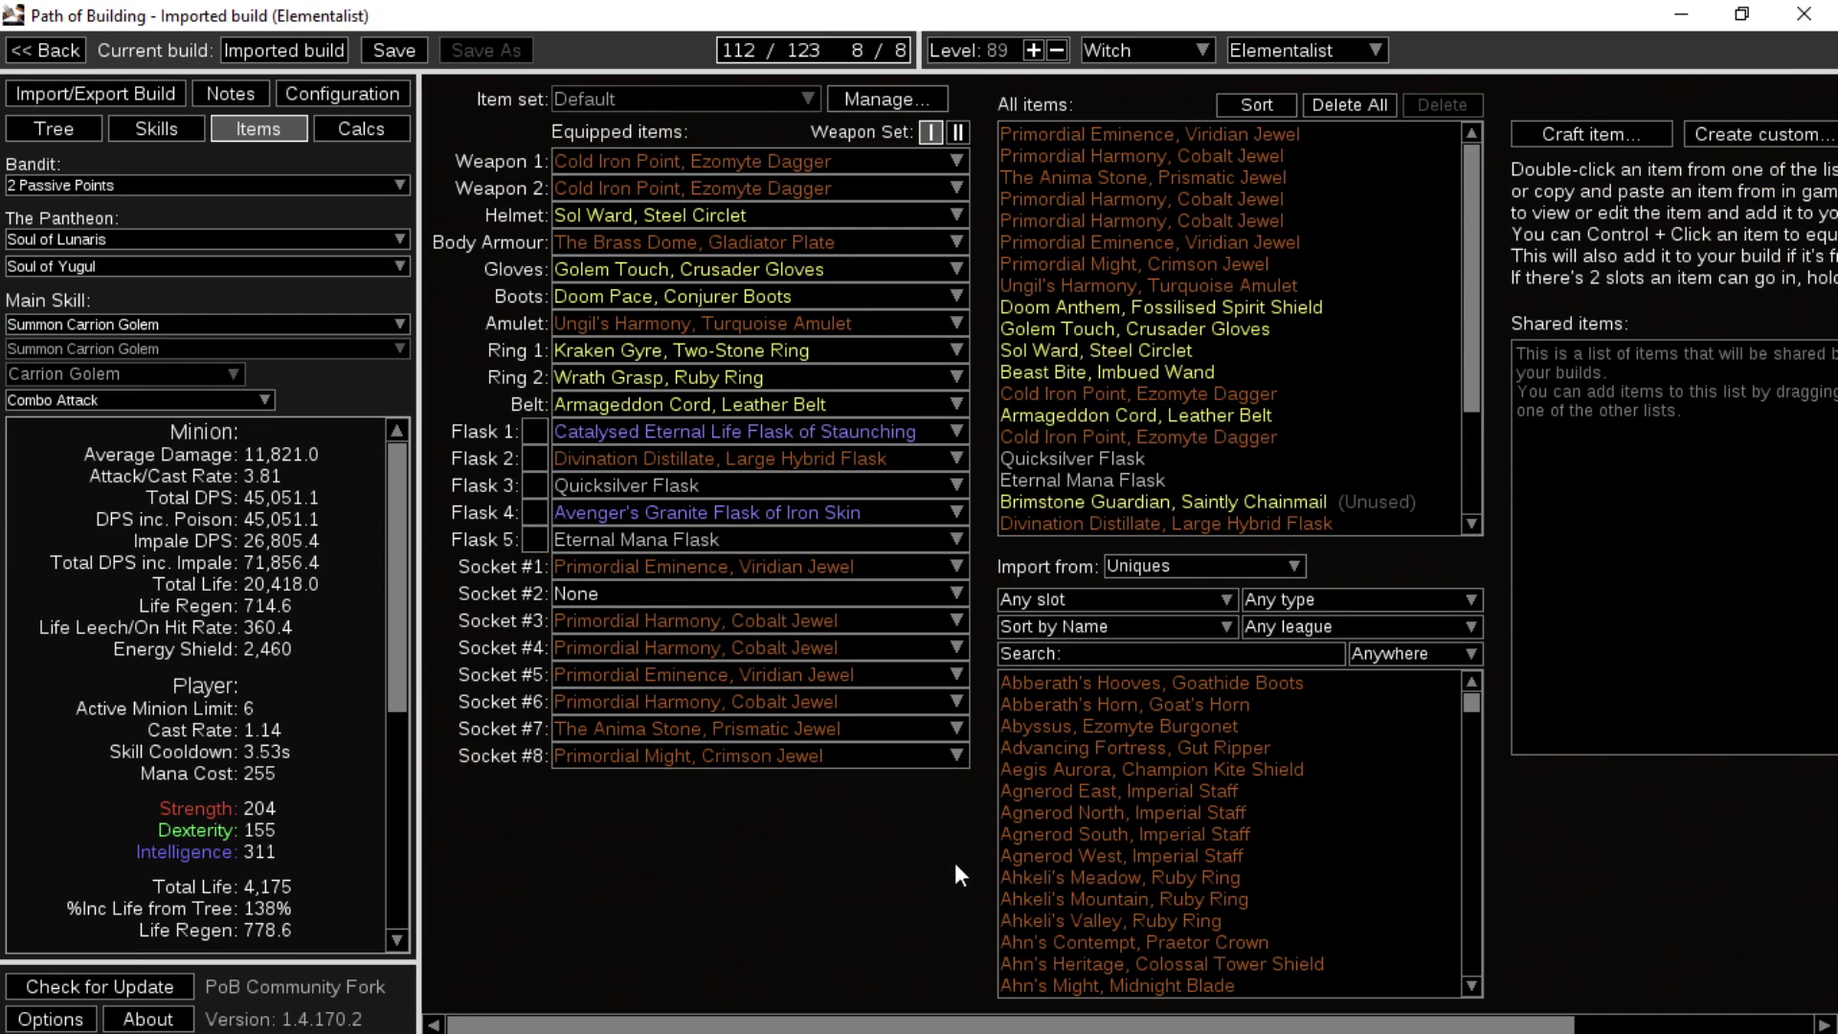
left_click(705, 594)
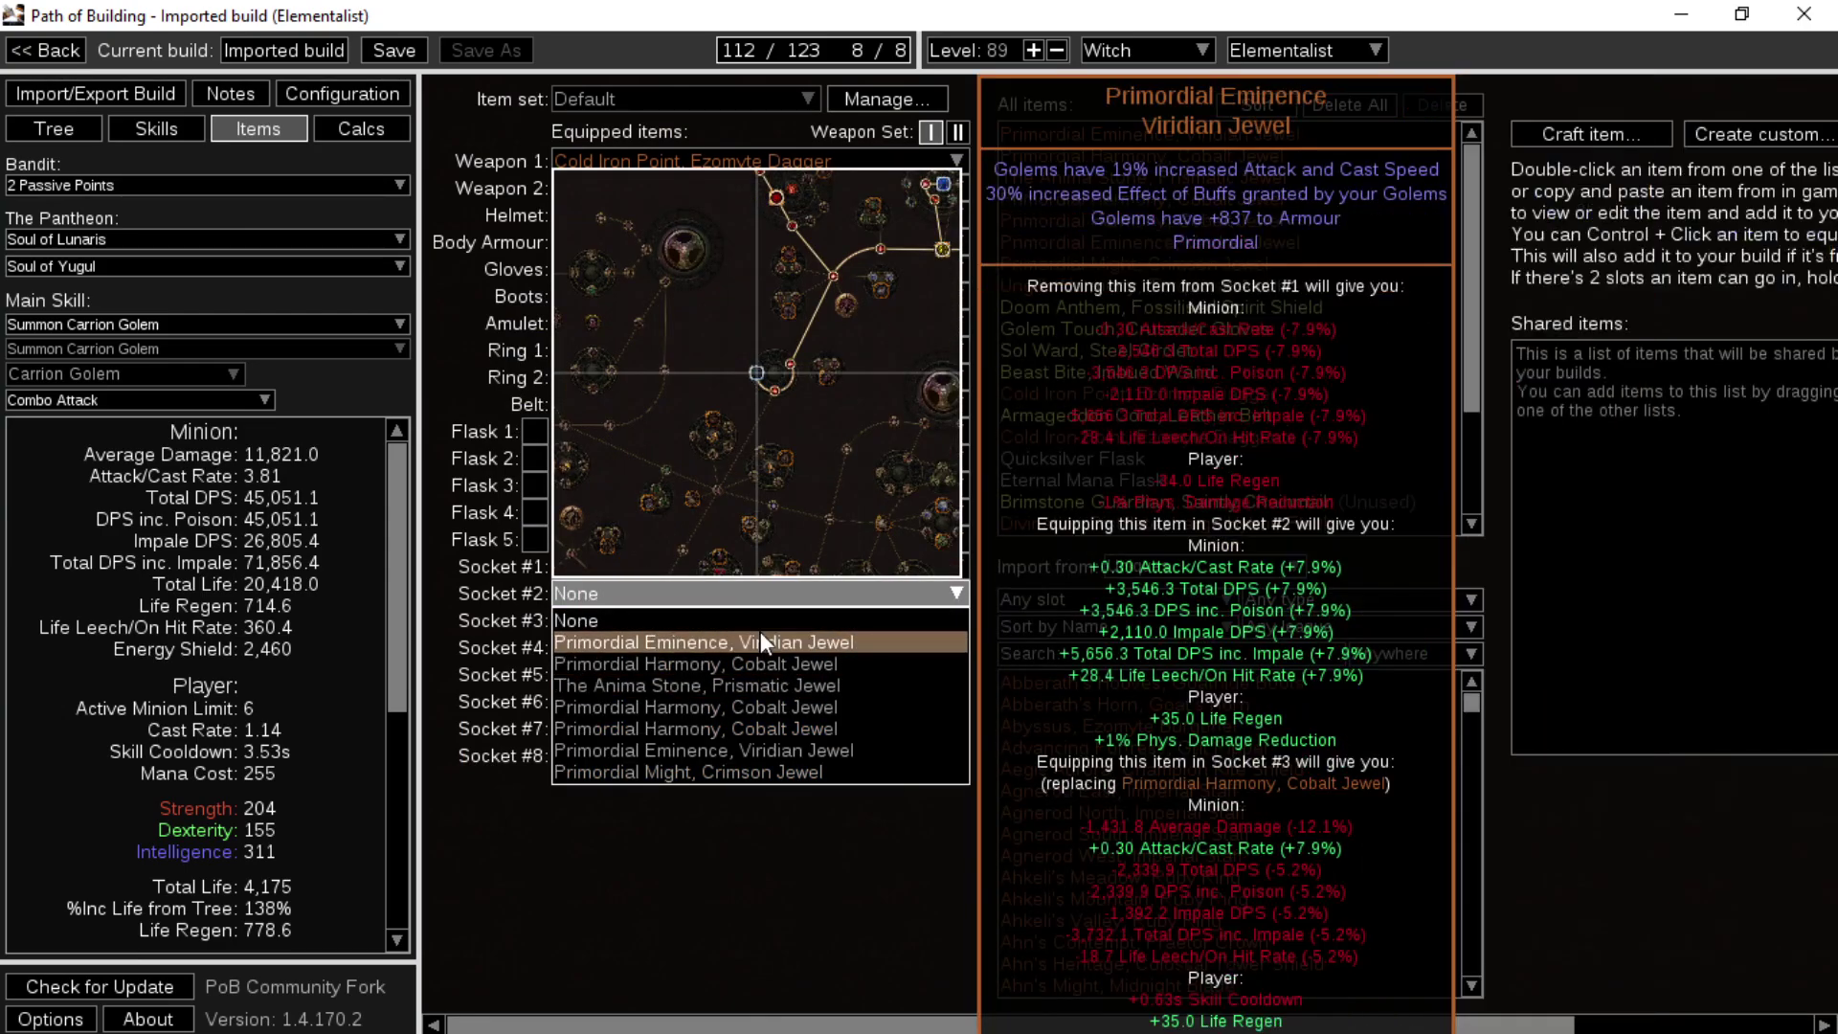
left_click(769, 641)
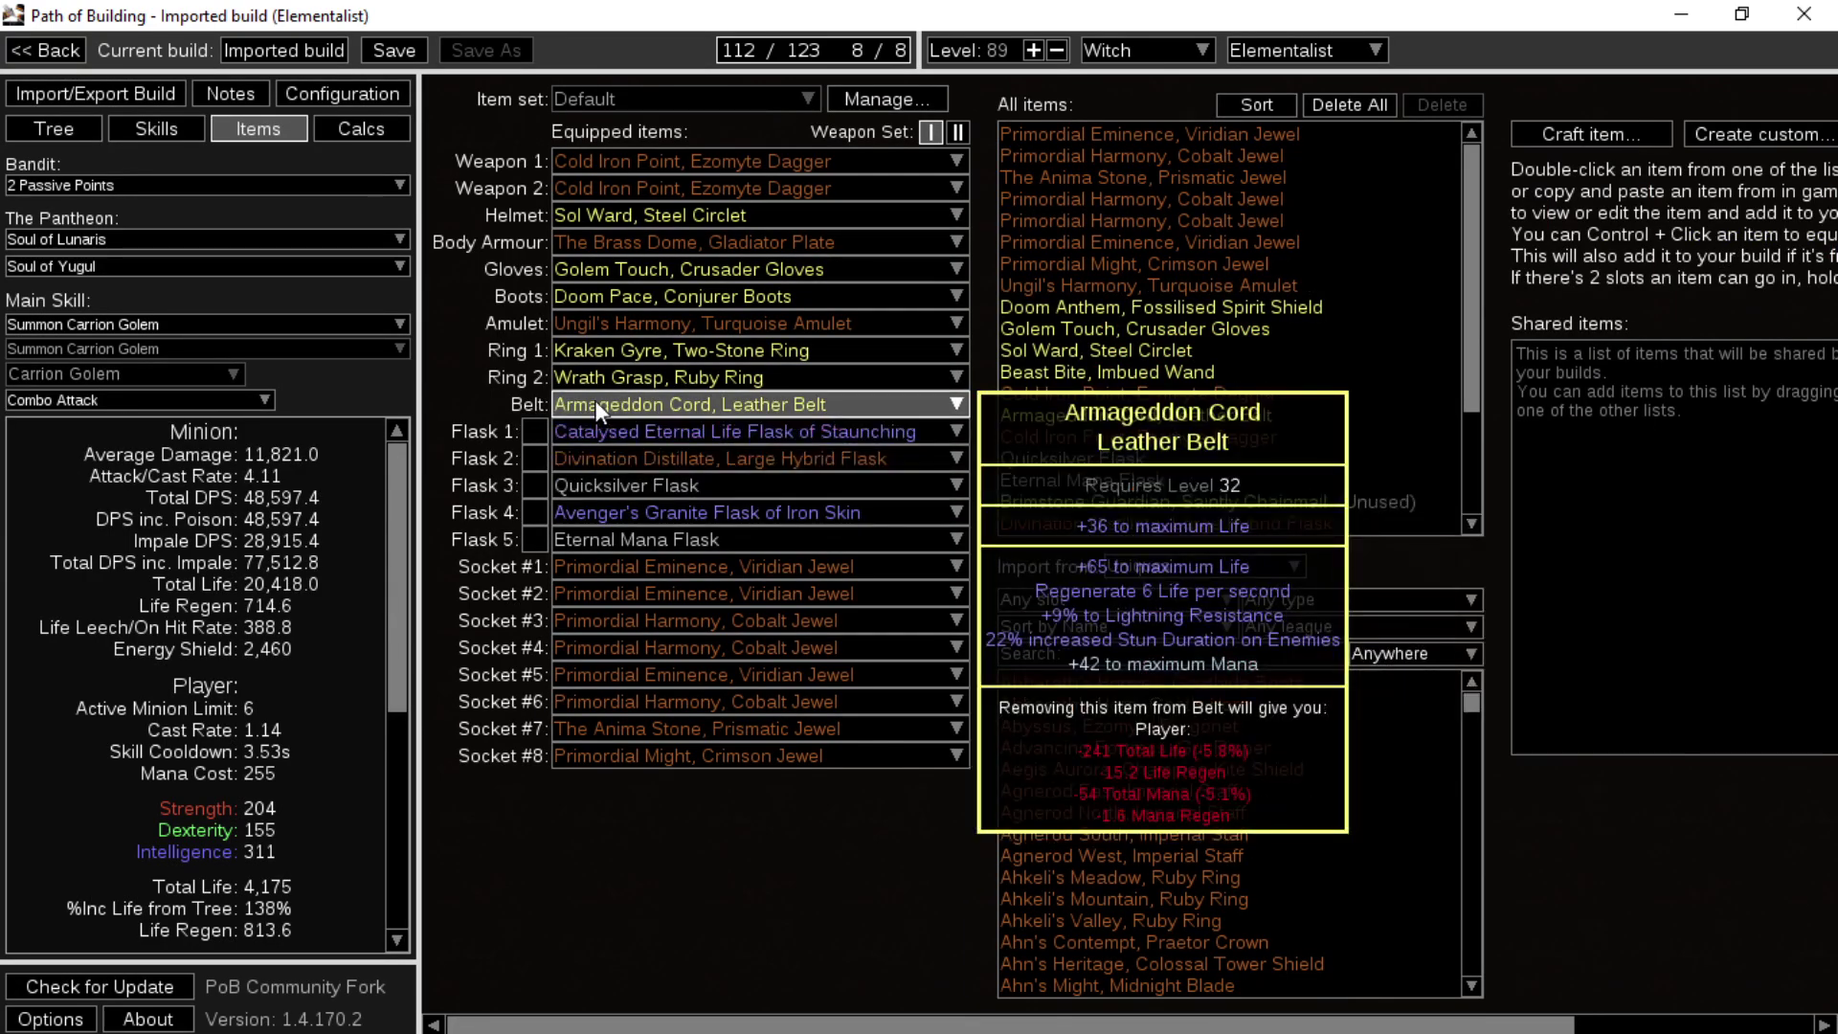
- Open the Summon Carrion Golem gem group and step its level up five times
left_click(151, 128)
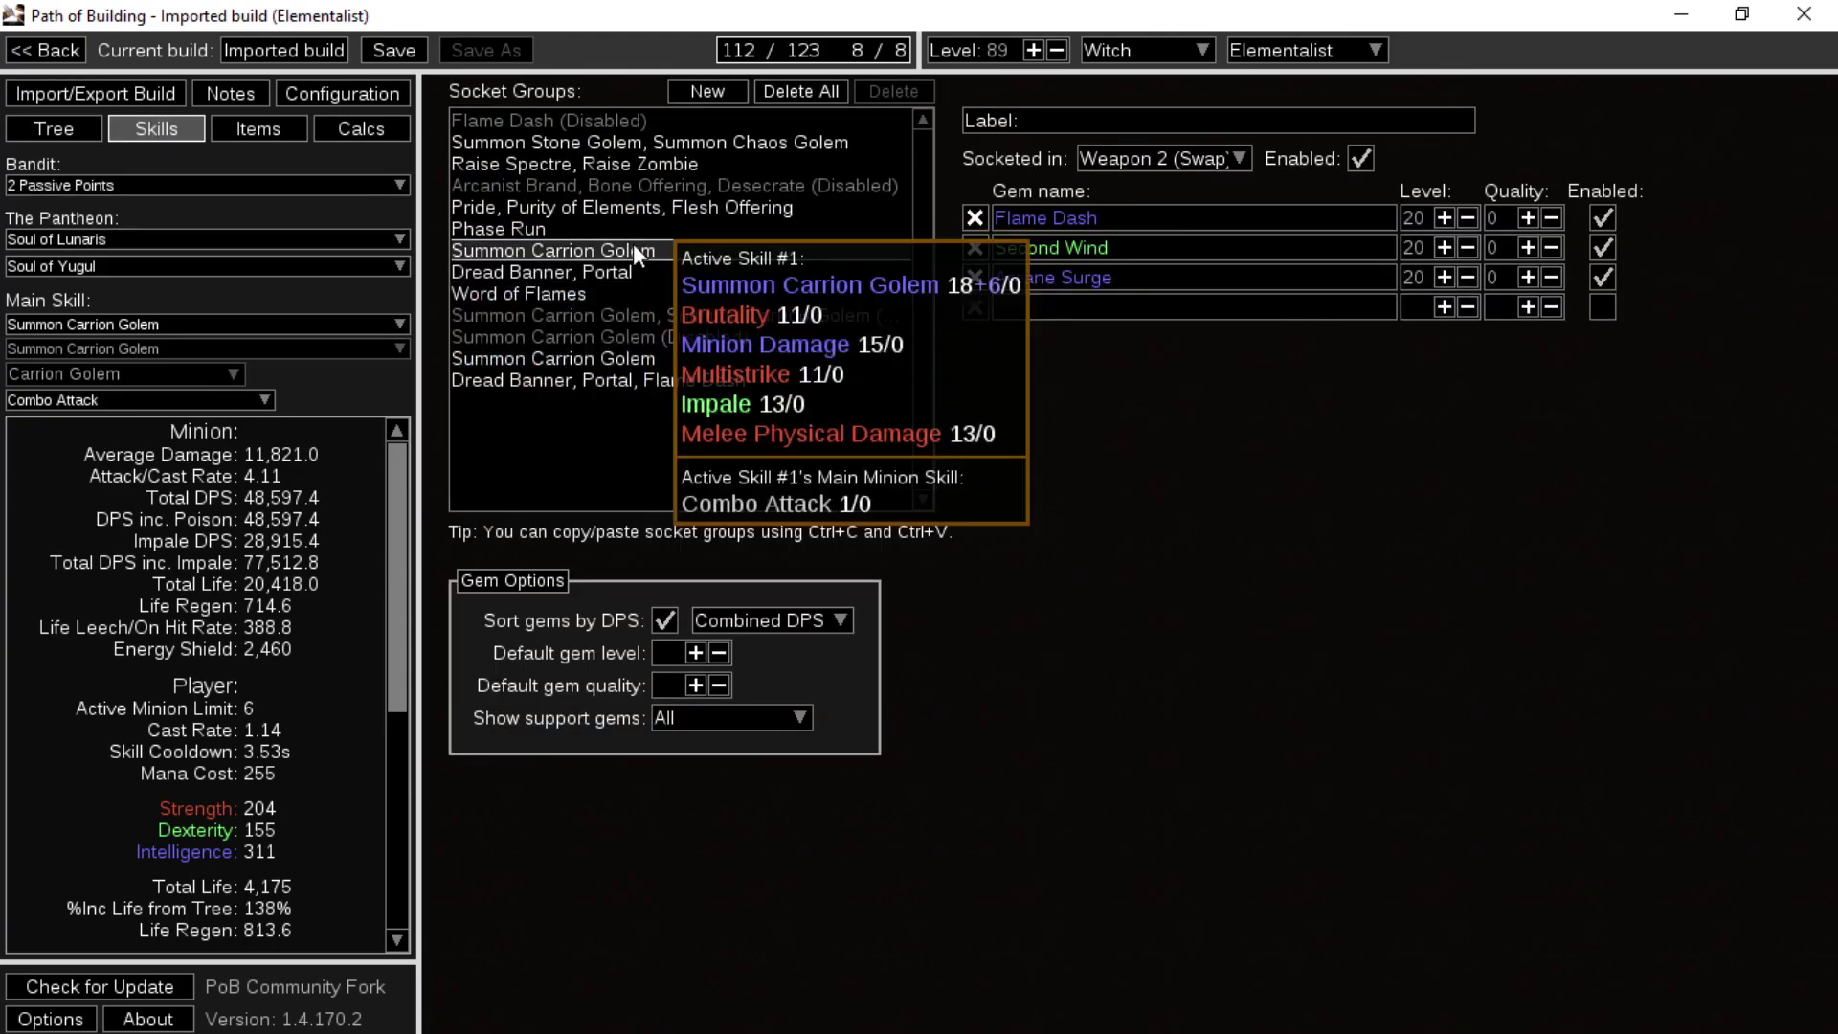
left_click(634, 148)
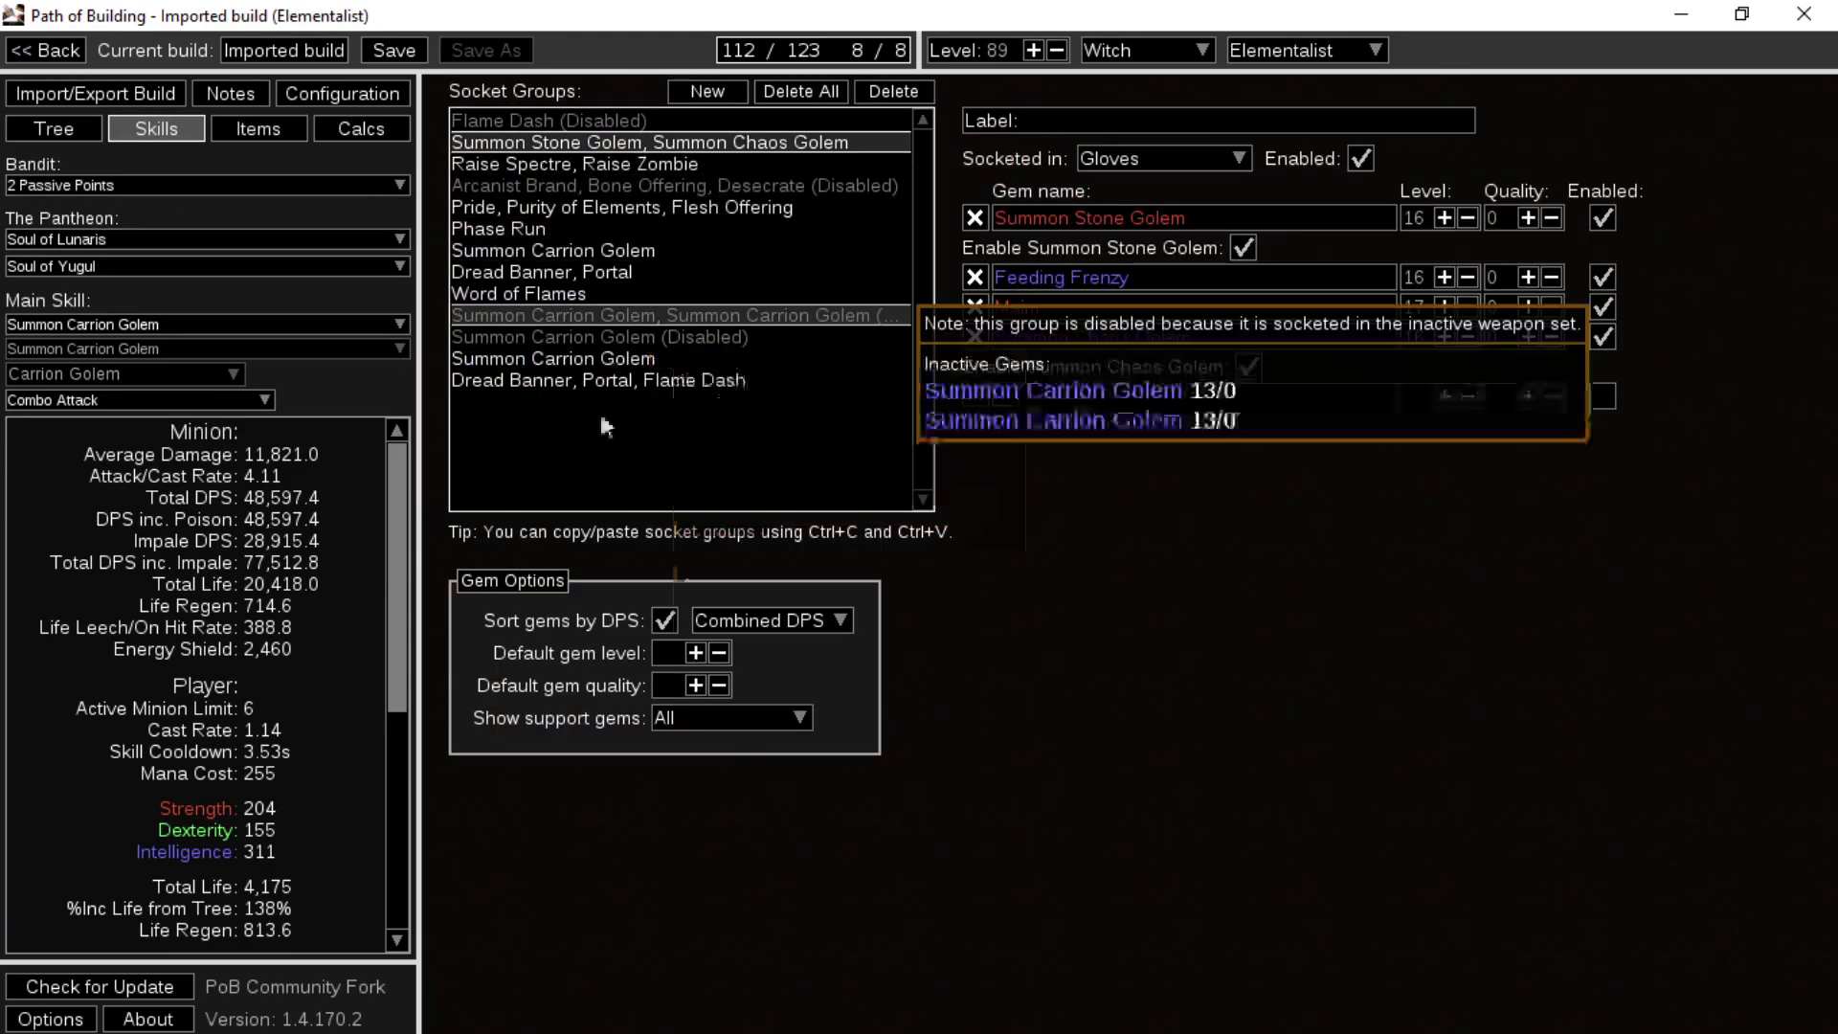
left_click(566, 251)
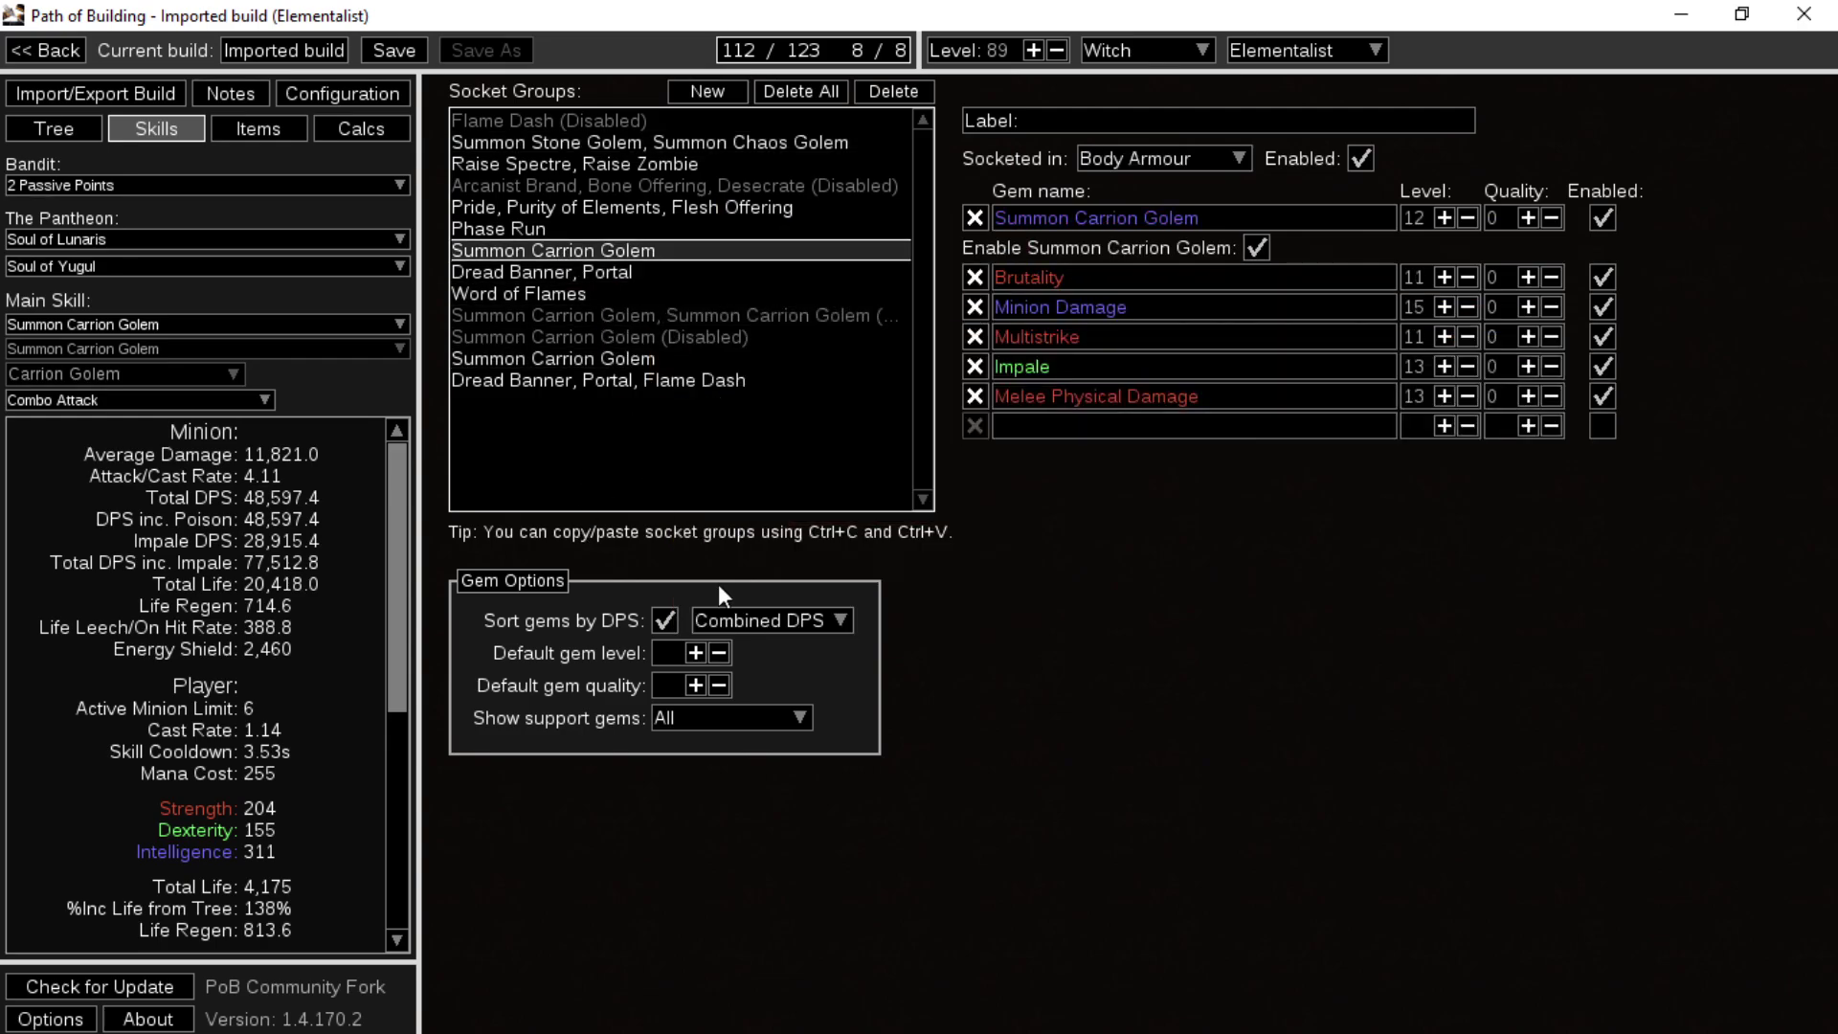
left_click(1444, 218)
left_click(1444, 219)
left_click(1444, 219)
left_click(1444, 219)
left_click(1444, 218)
left_click(1444, 219)
left_click(1444, 218)
left_click(1444, 219)
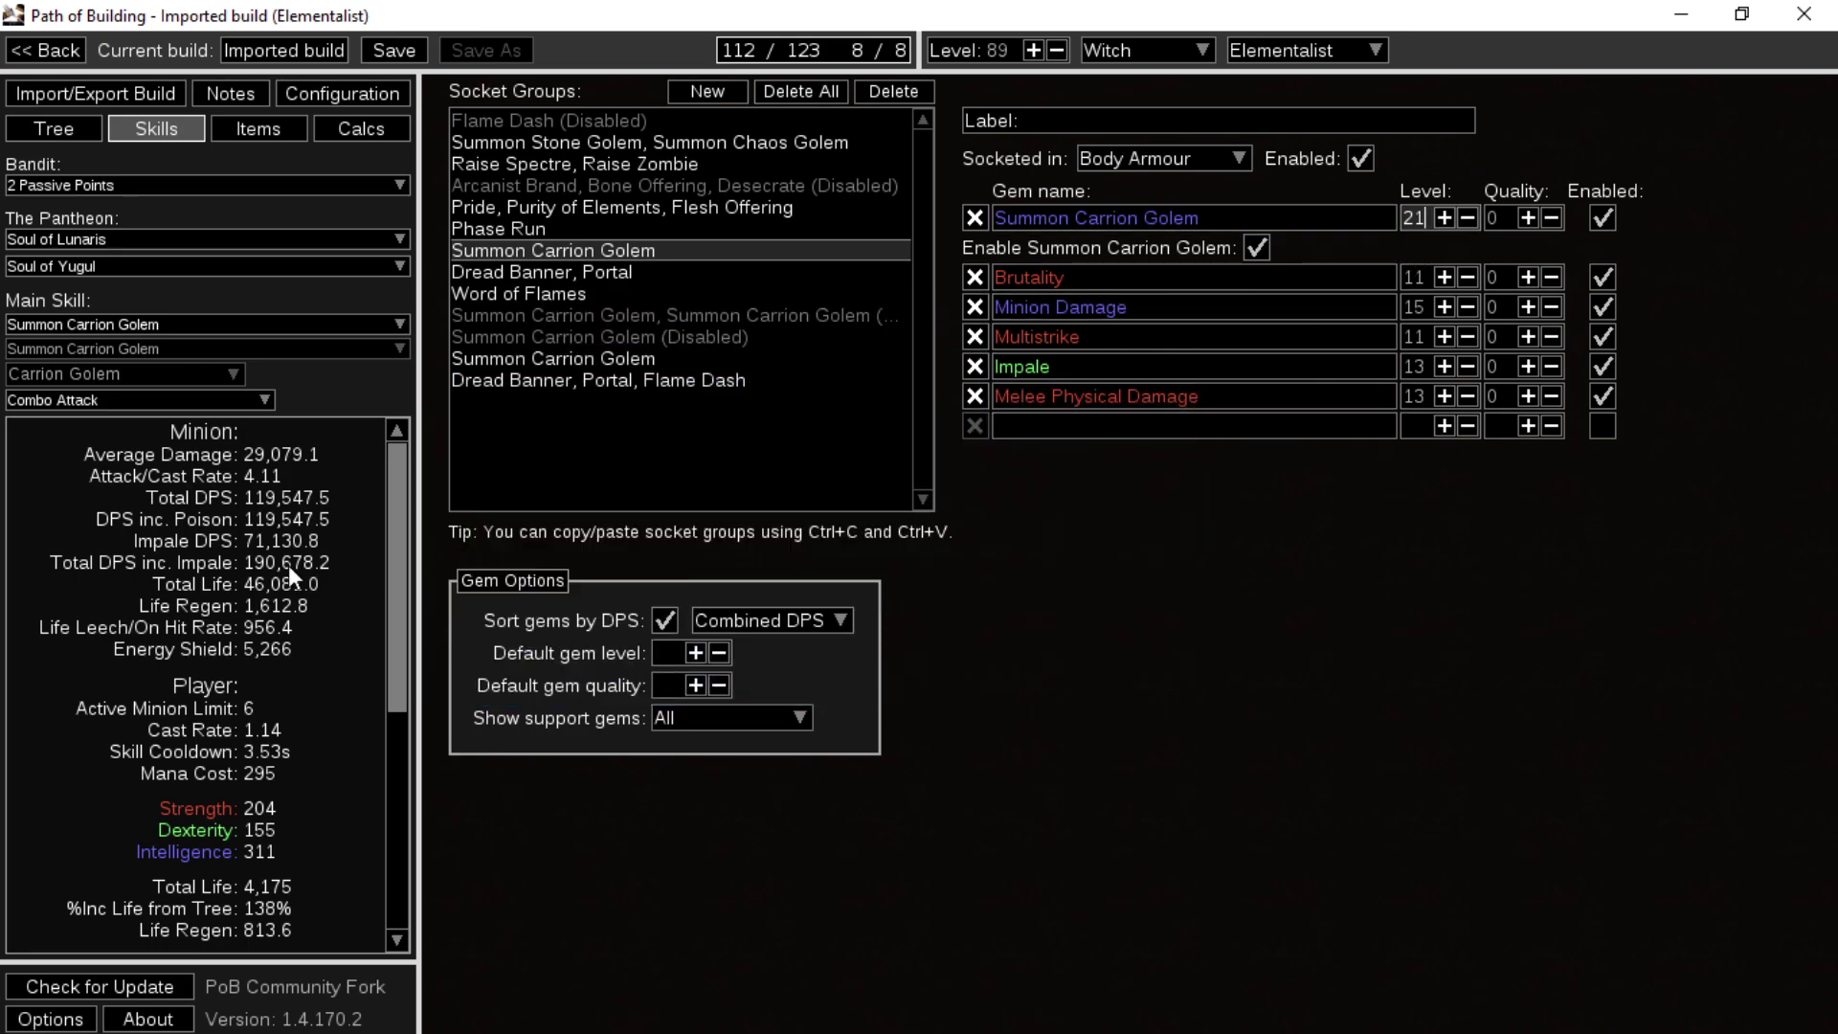
- Type 21 into the Summon Carrion Golem Level field, giving 119,547.5 minion Total DPS
left_click(663, 168)
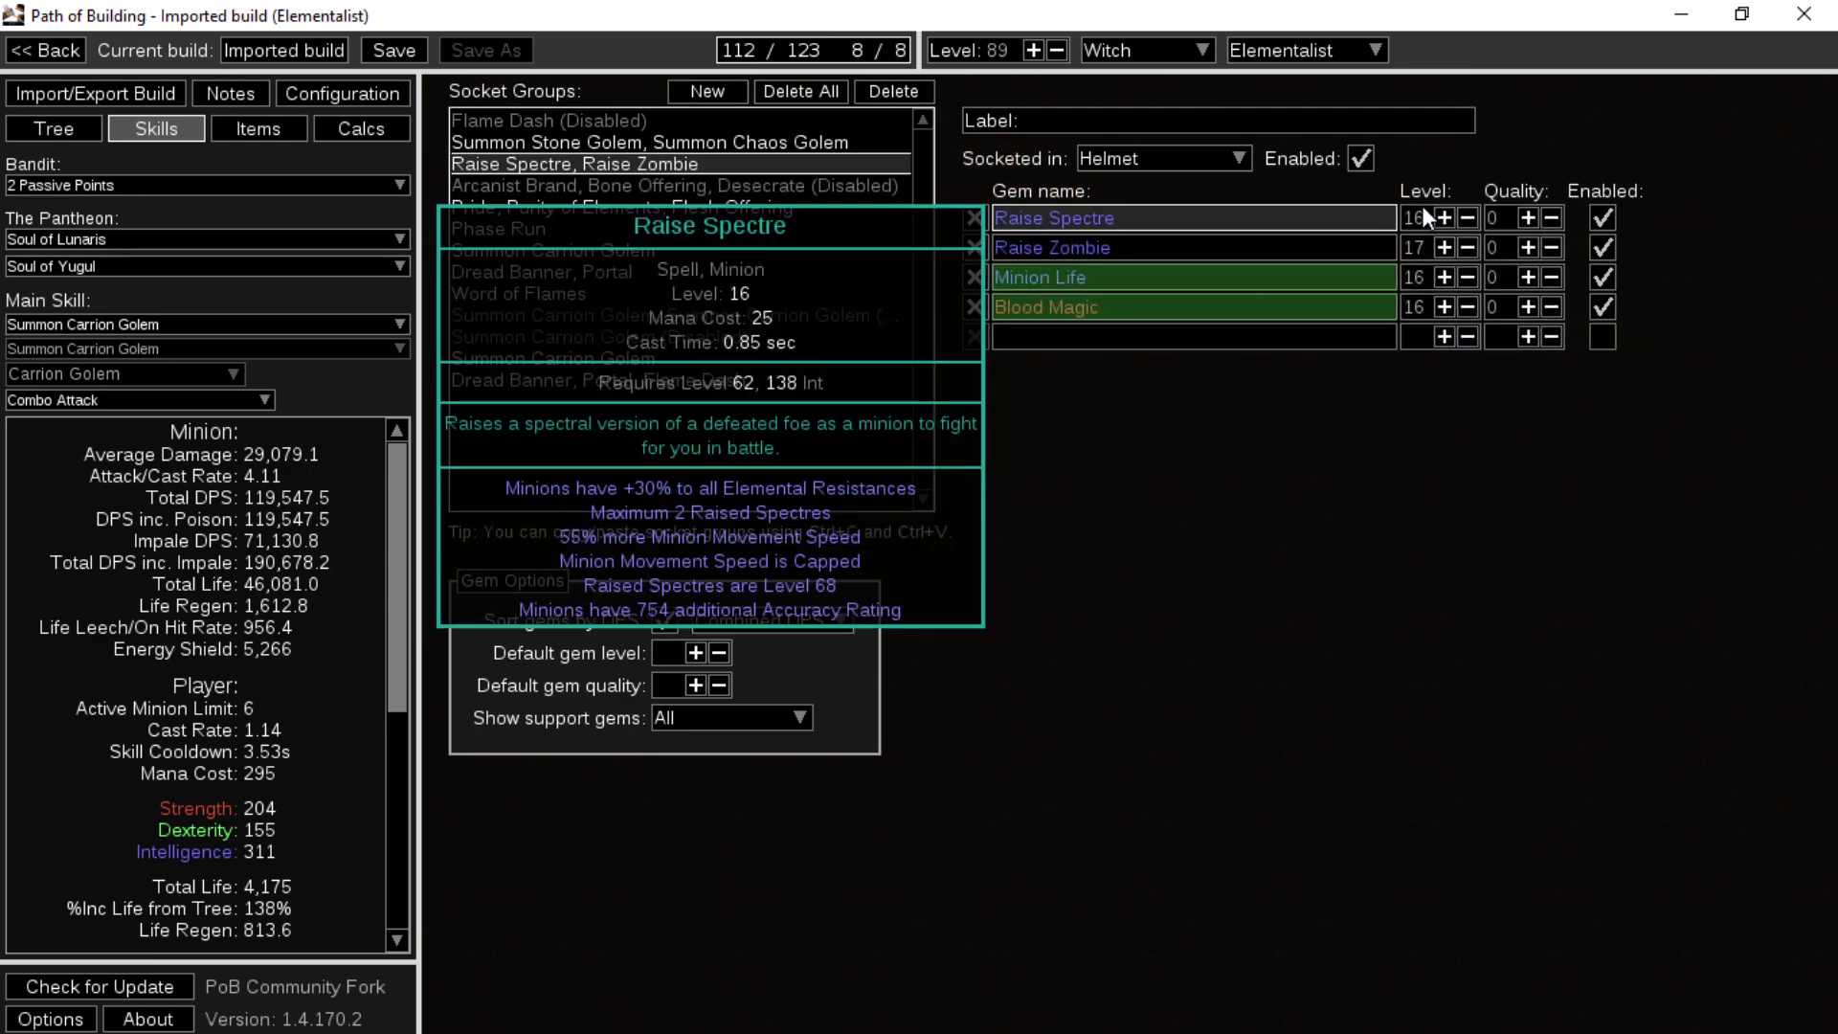
left_click(666, 275)
left_click(642, 251)
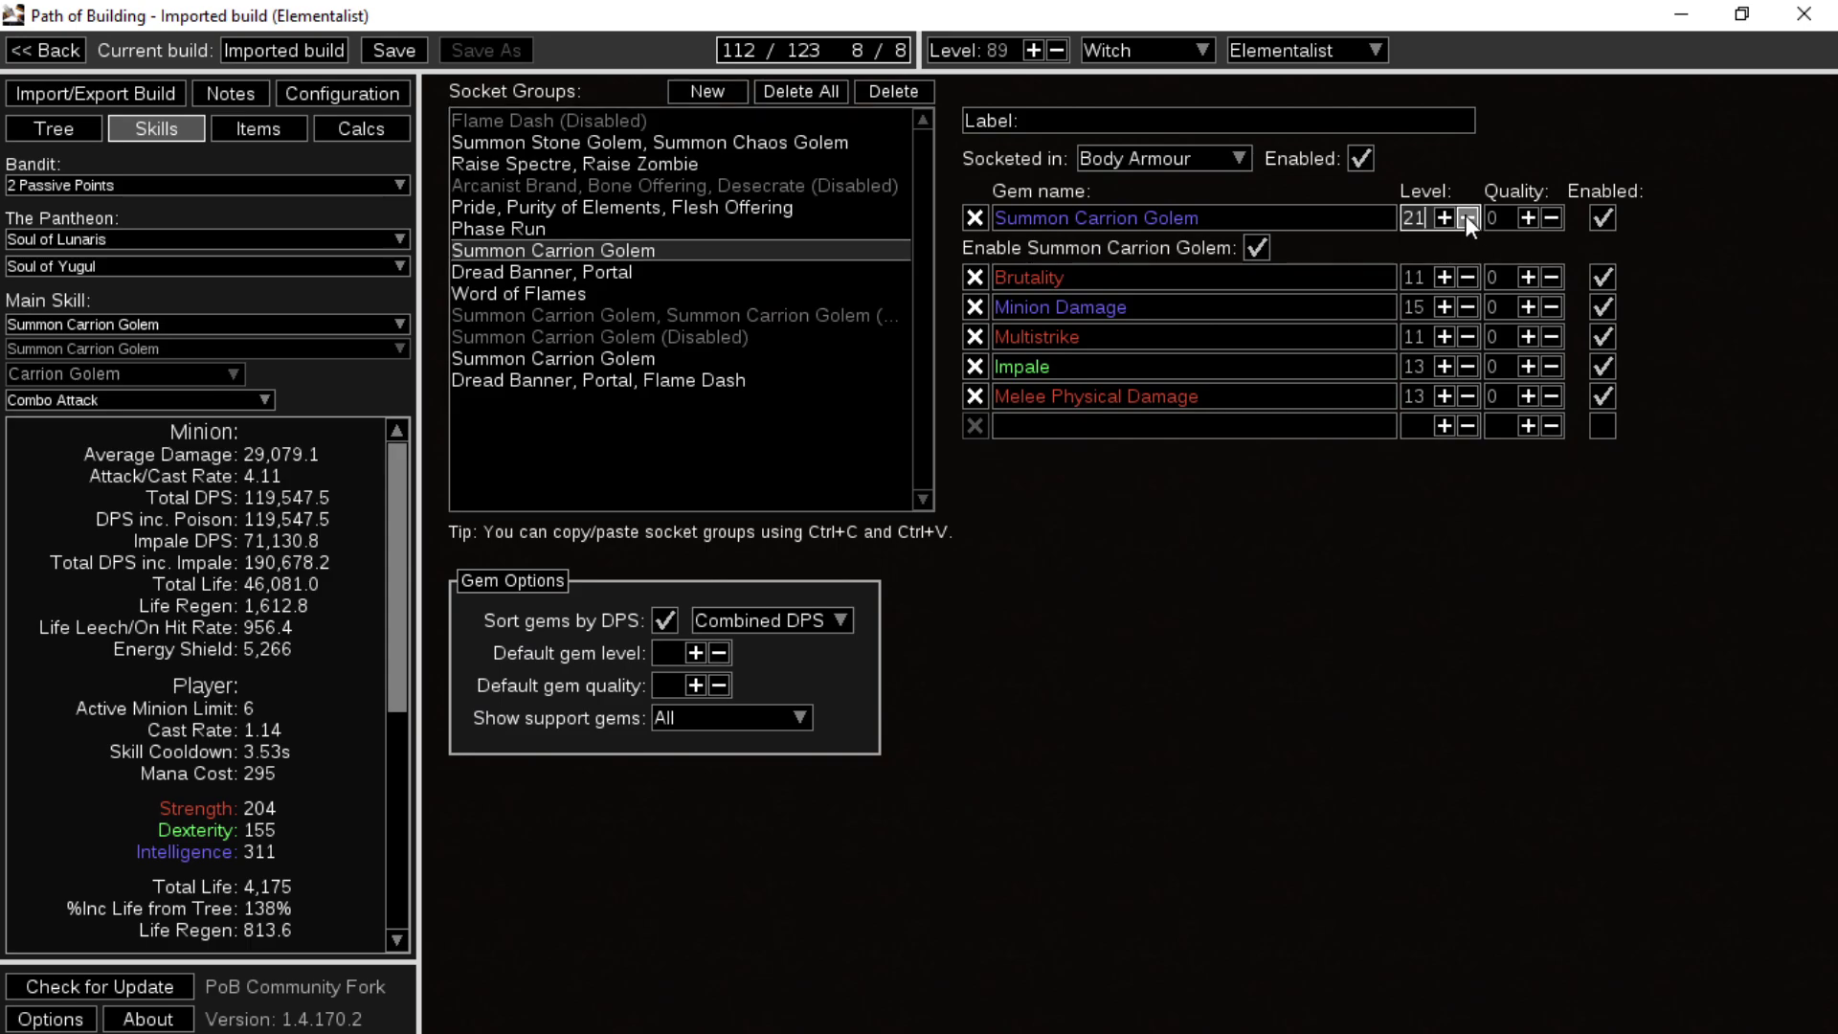
left_click(1467, 218)
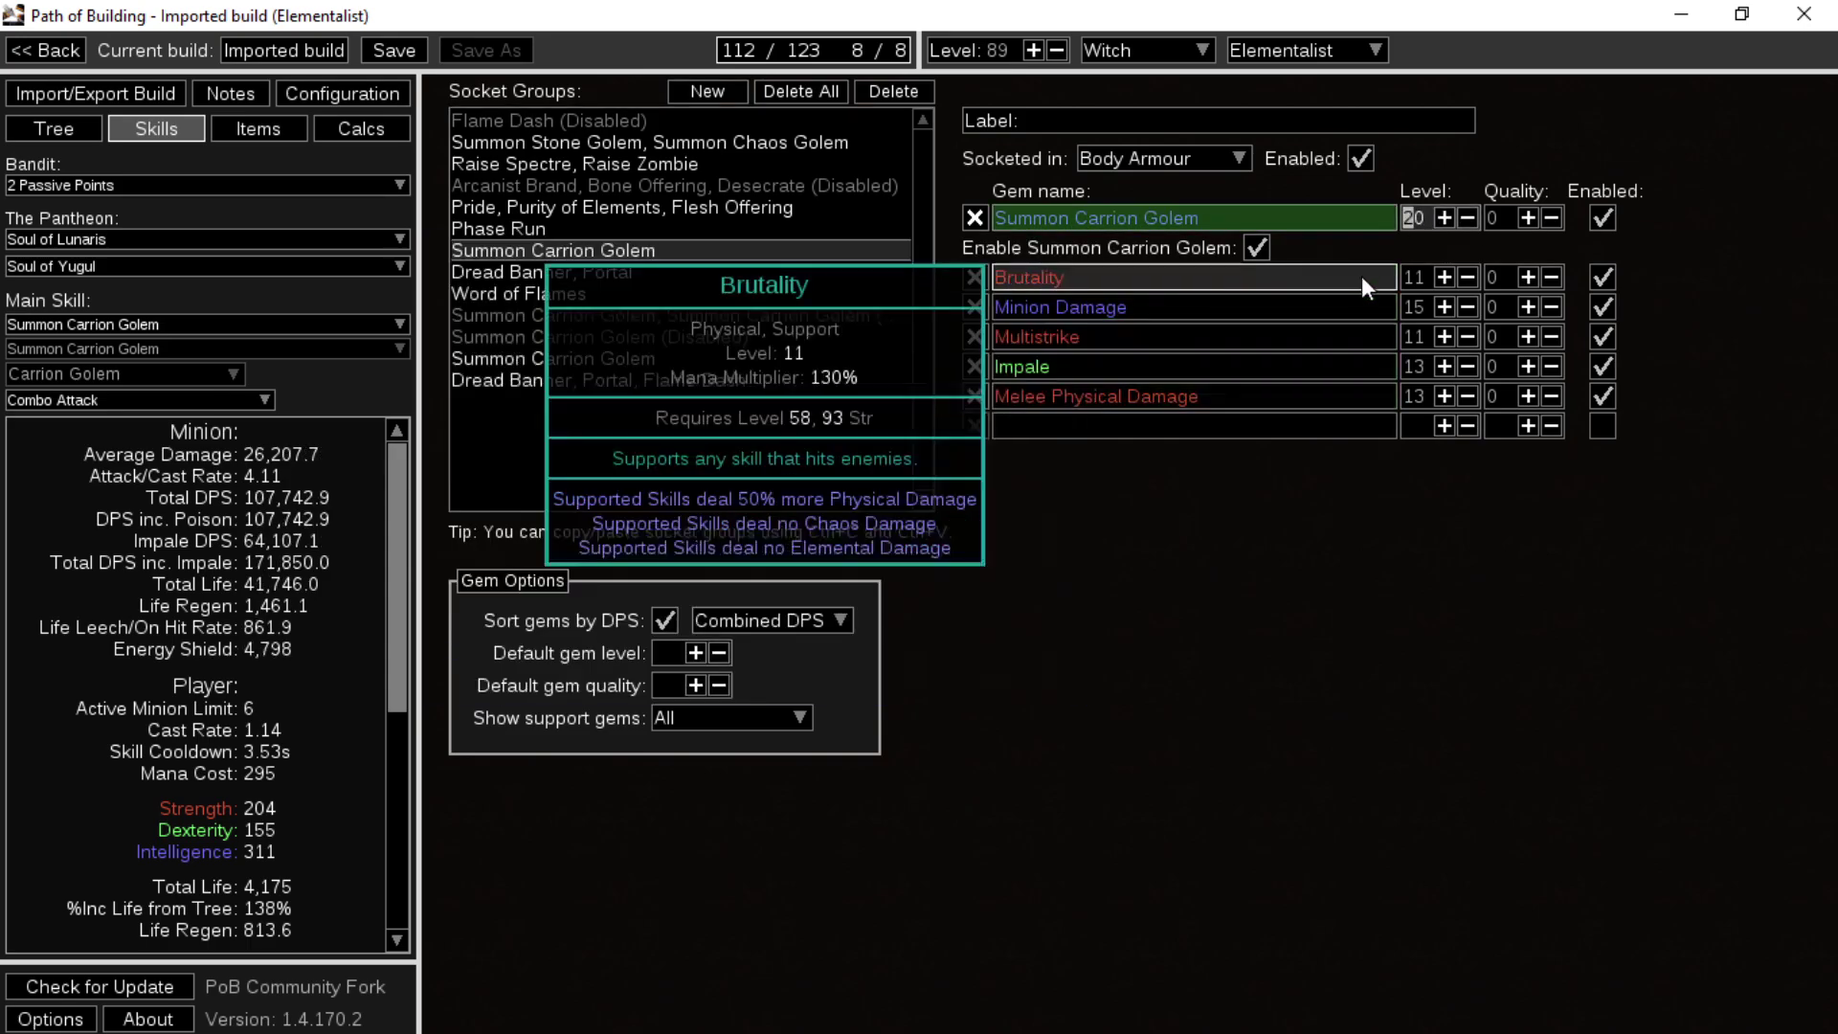
key("BackSpace")
key("BackSpace")
type("7")
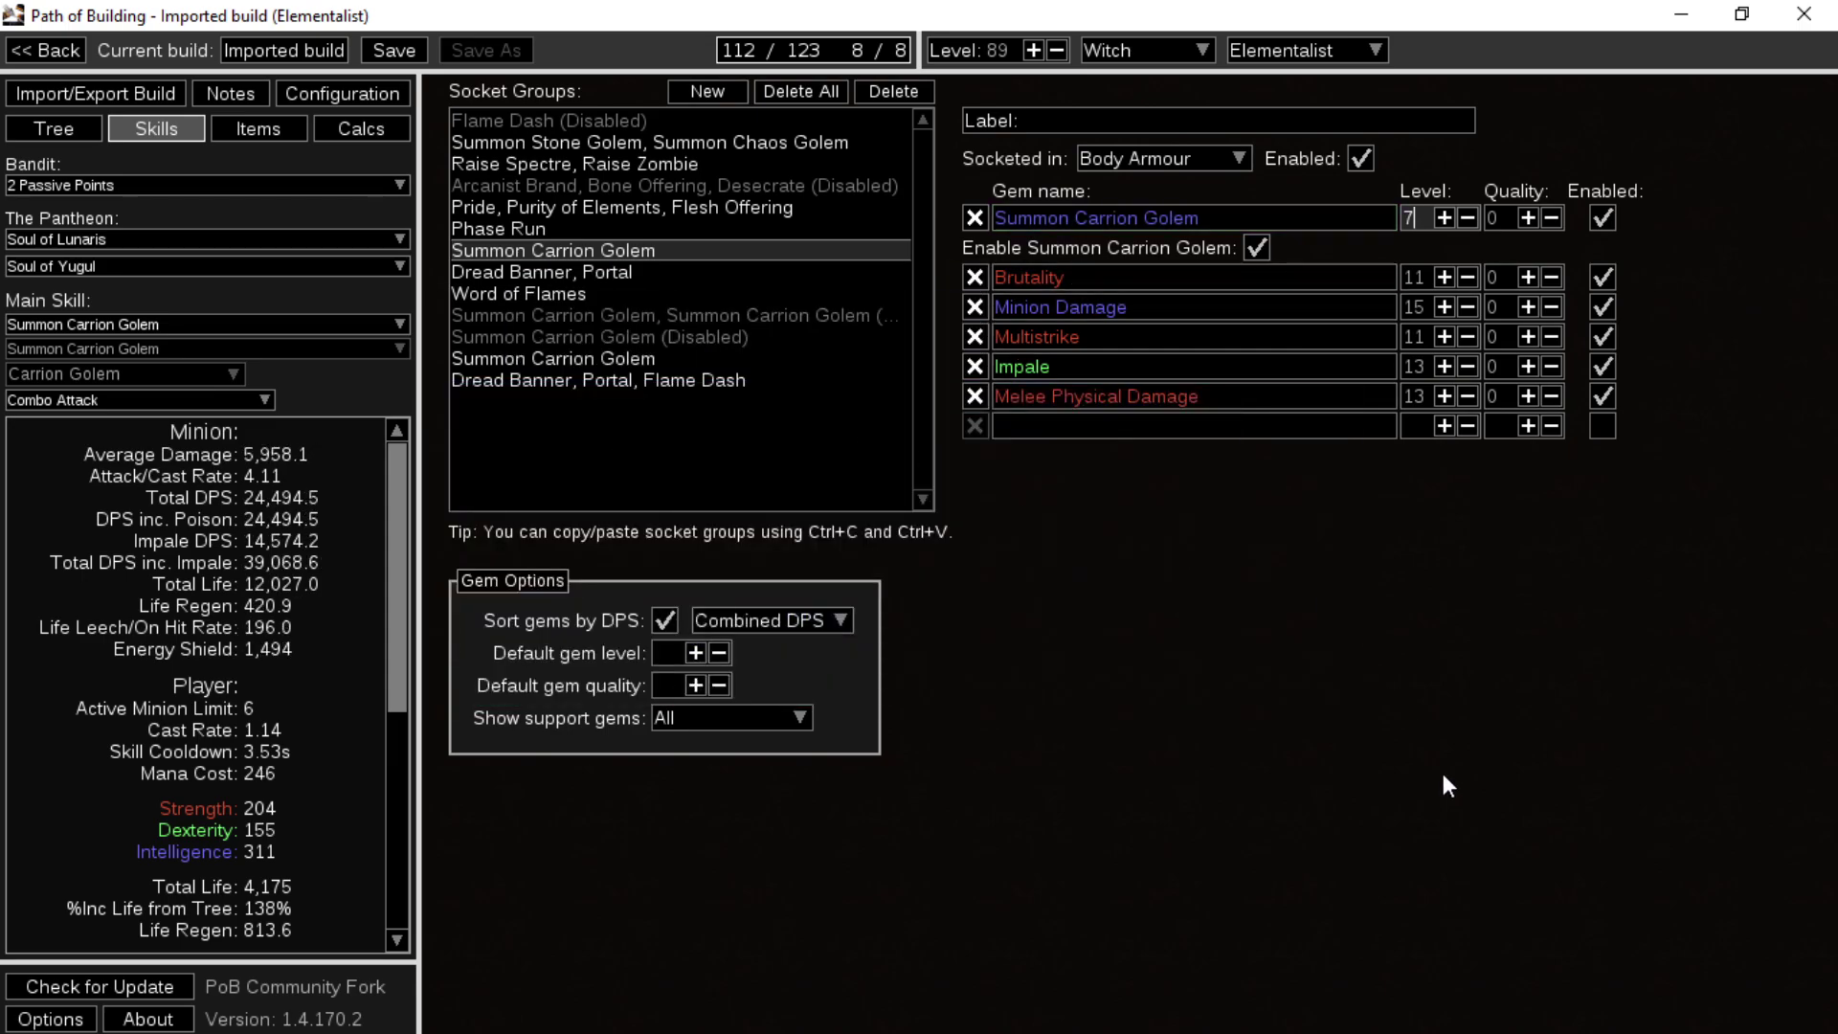
key("BackSpace")
type("21")
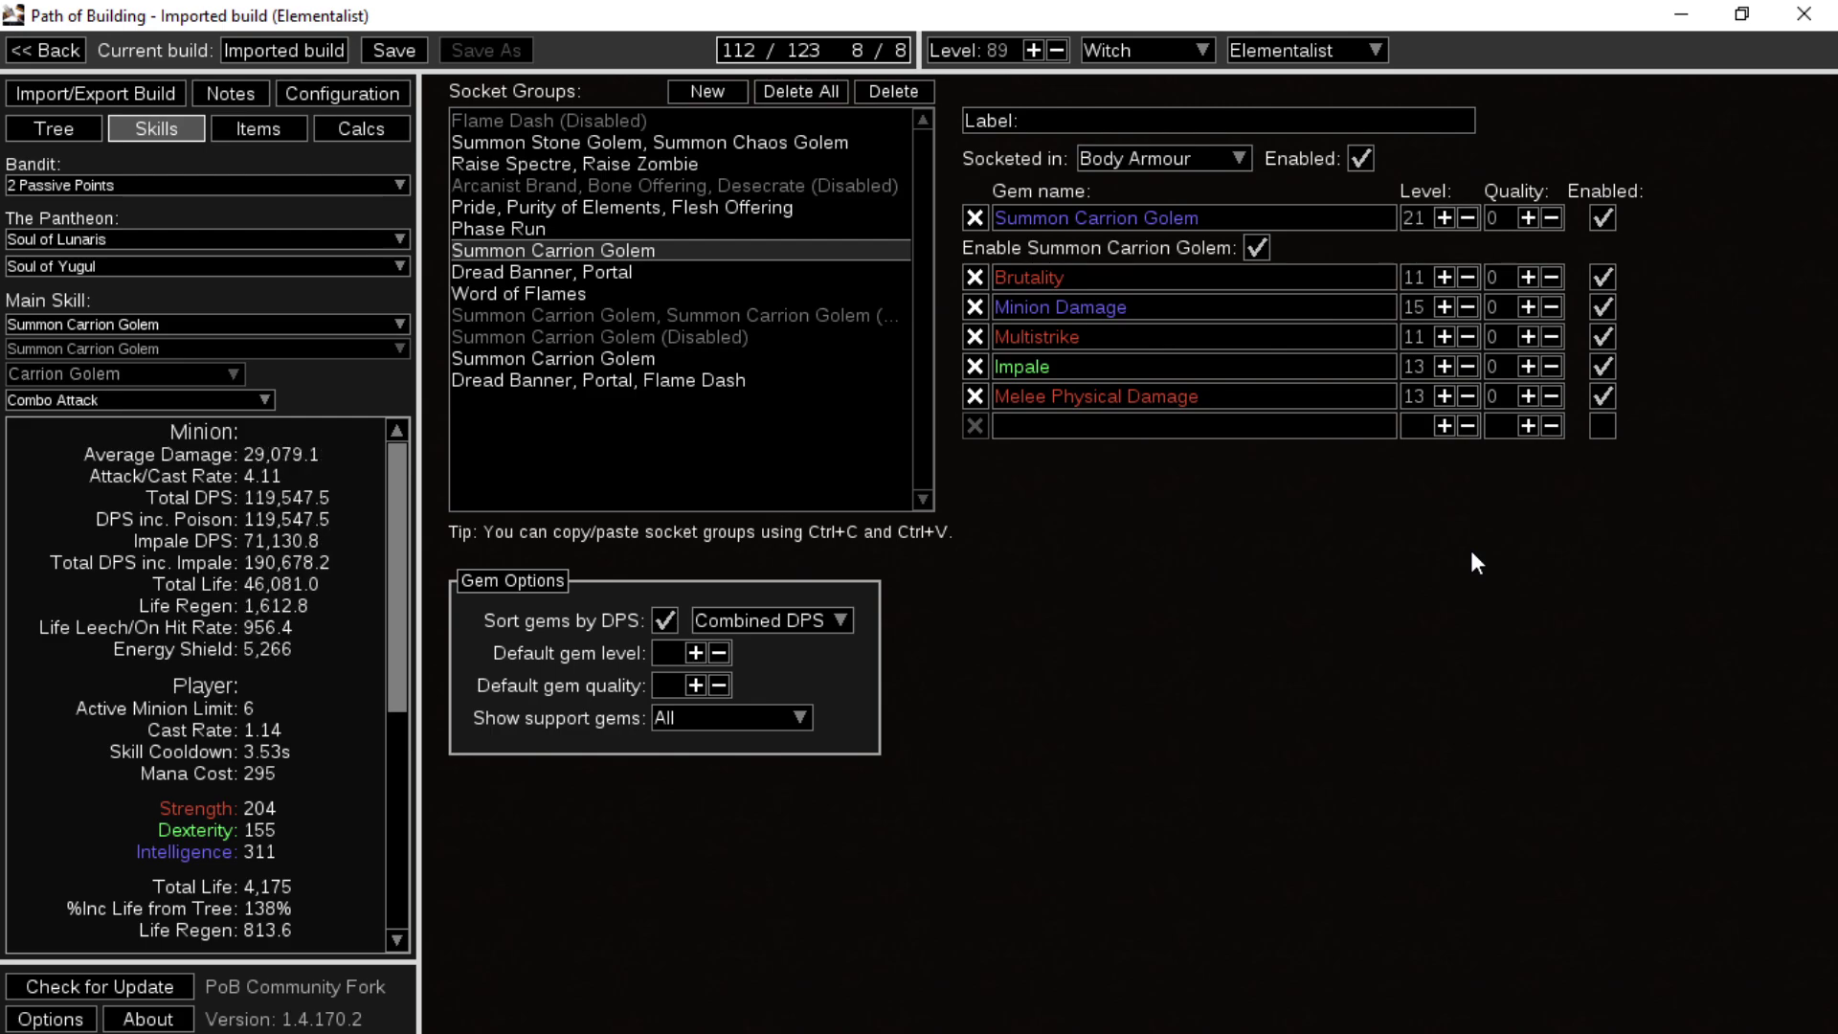
- Make the lower Carrion Golem group the main skill and set its golem gem to 21
mouse_move(672, 359)
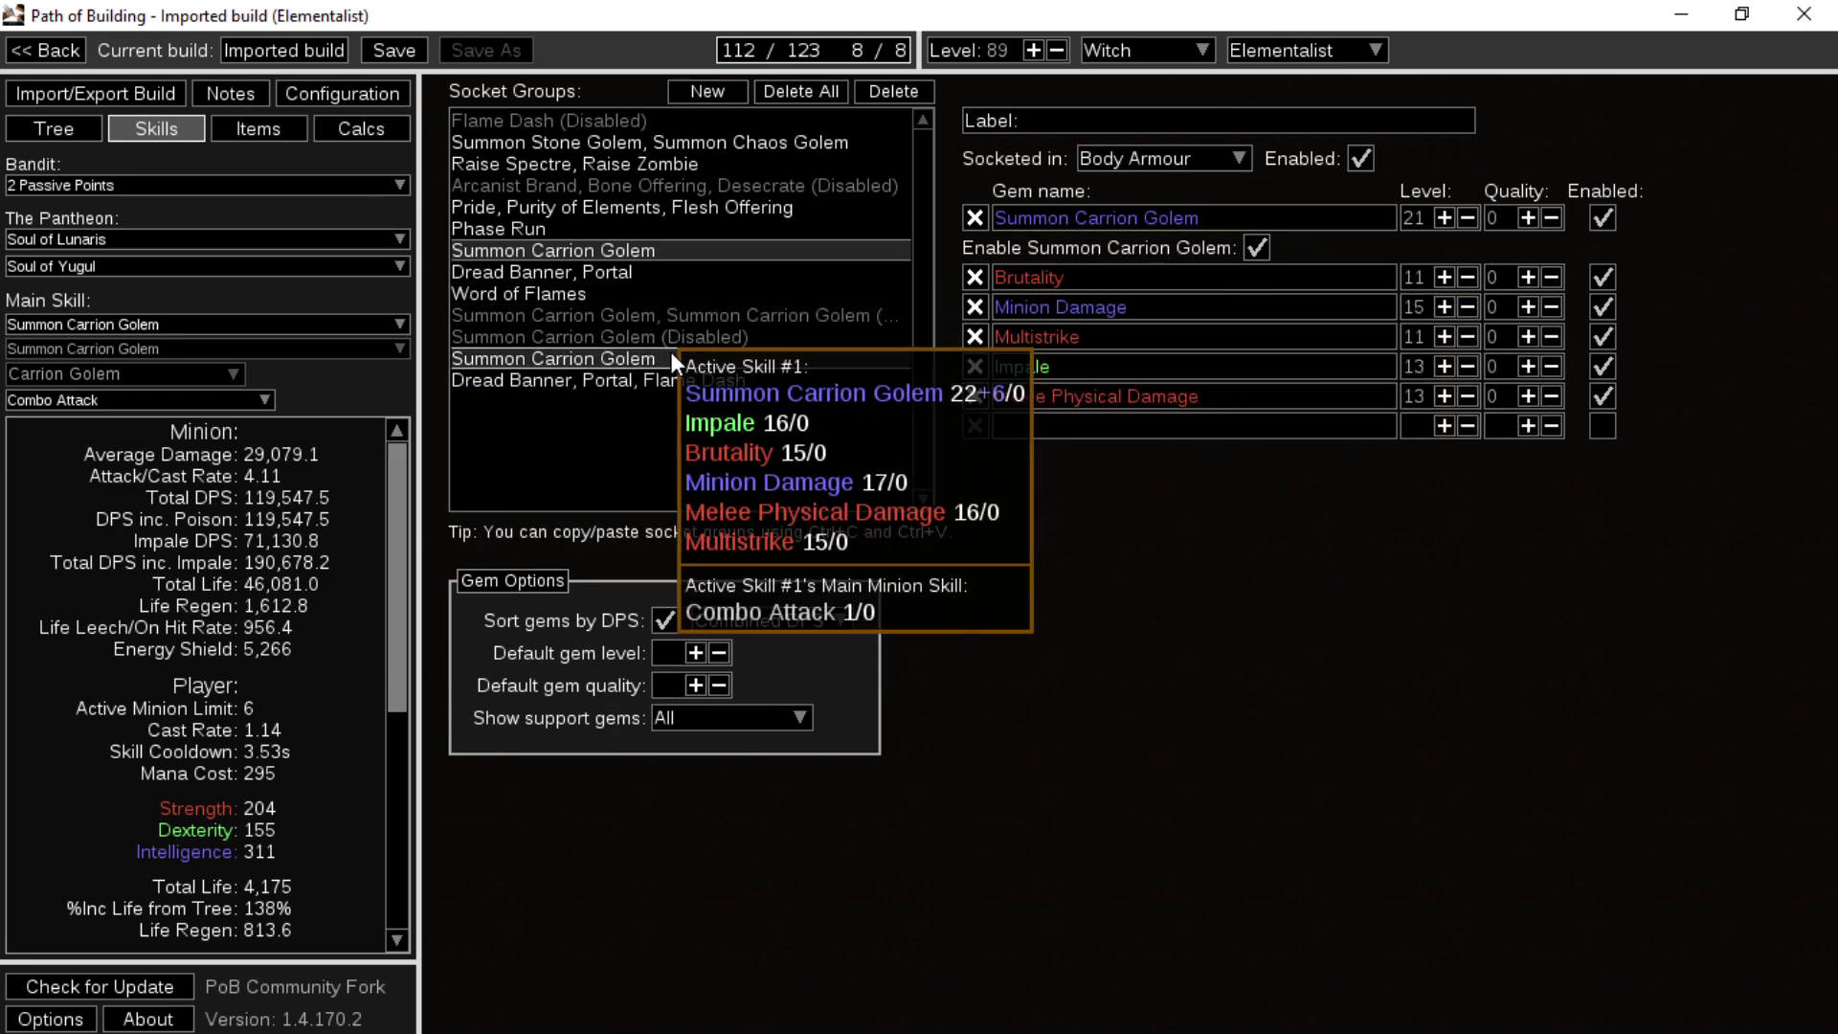
left_click(671, 358)
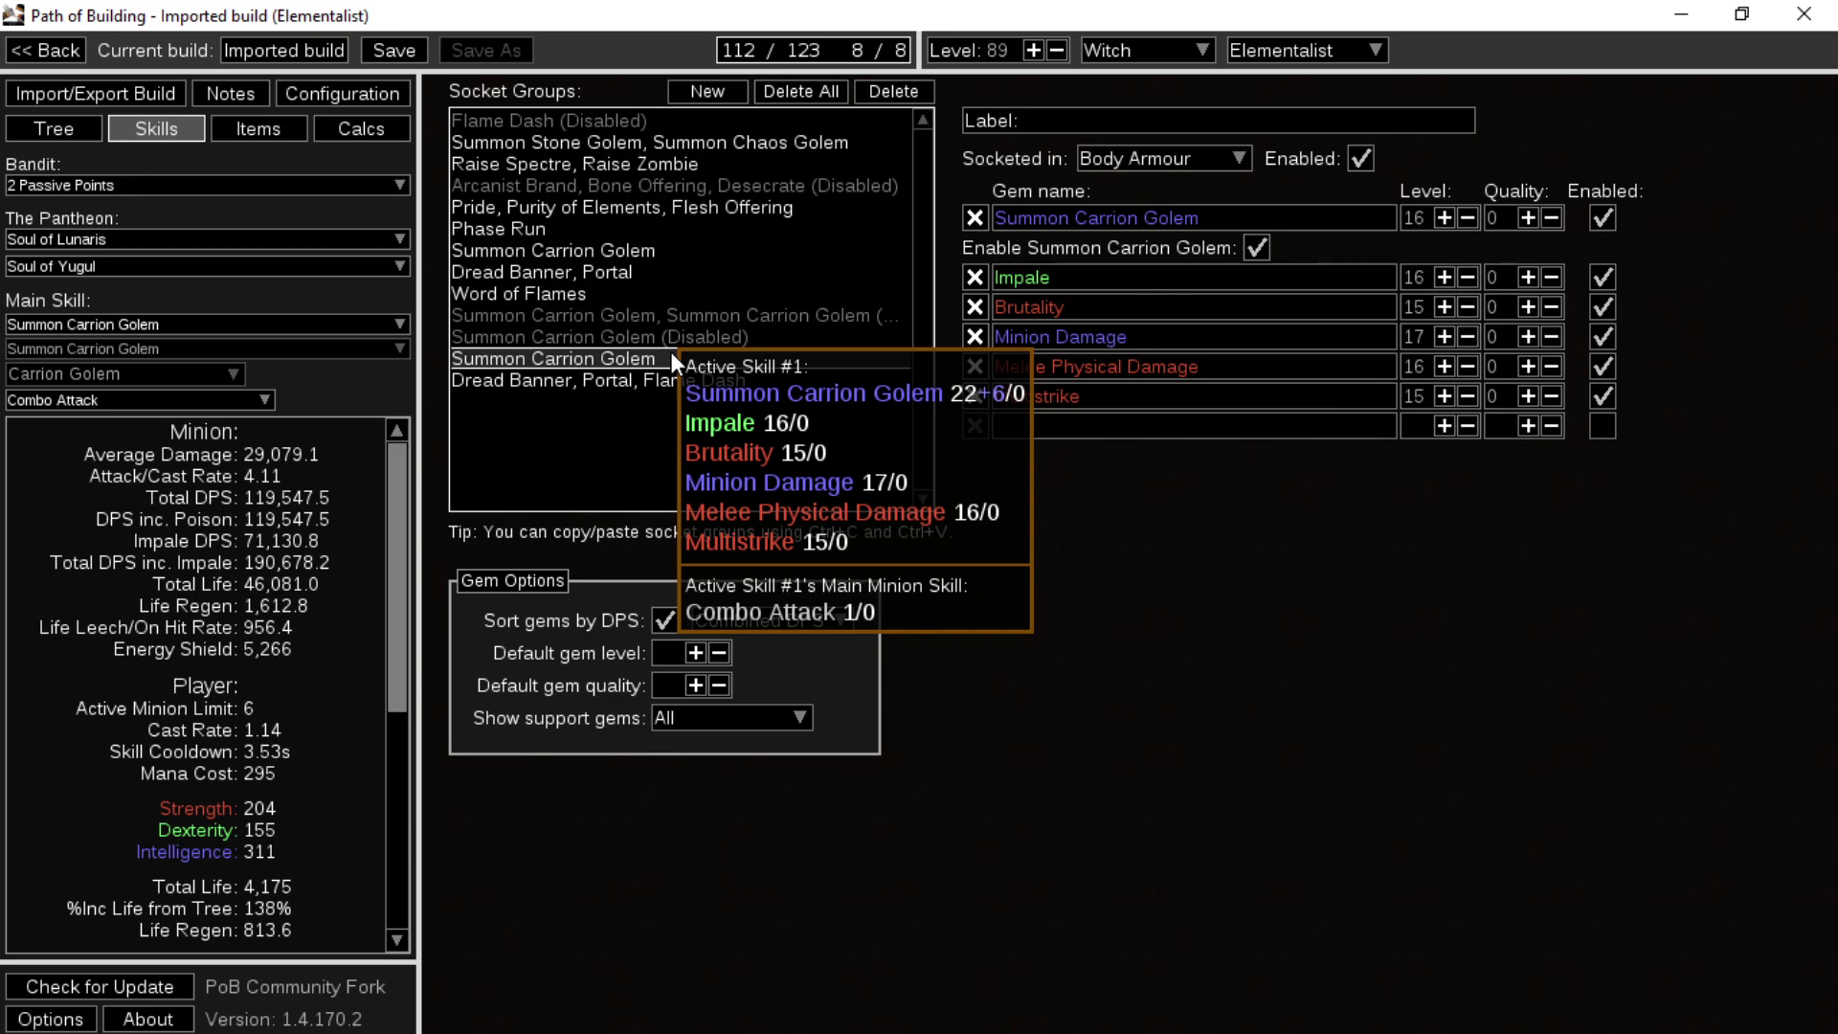
left_click(600, 248)
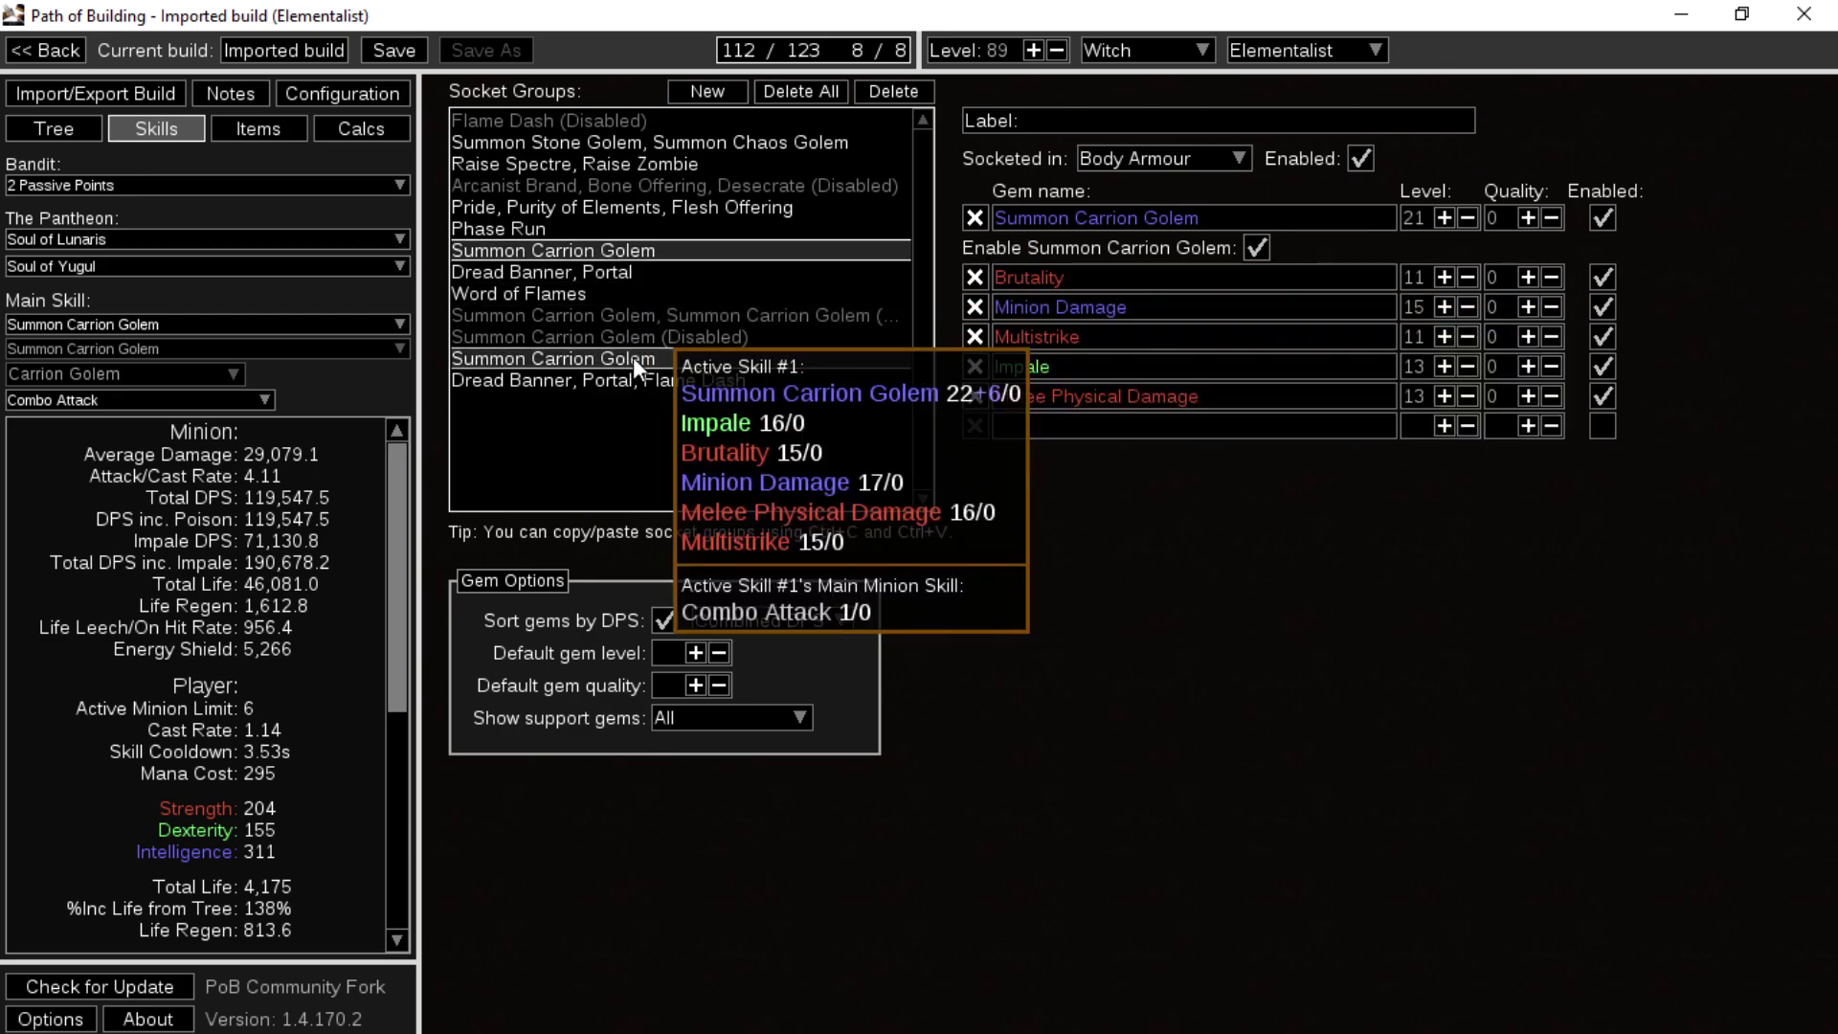
mouse_move(634, 342)
left_click(646, 360)
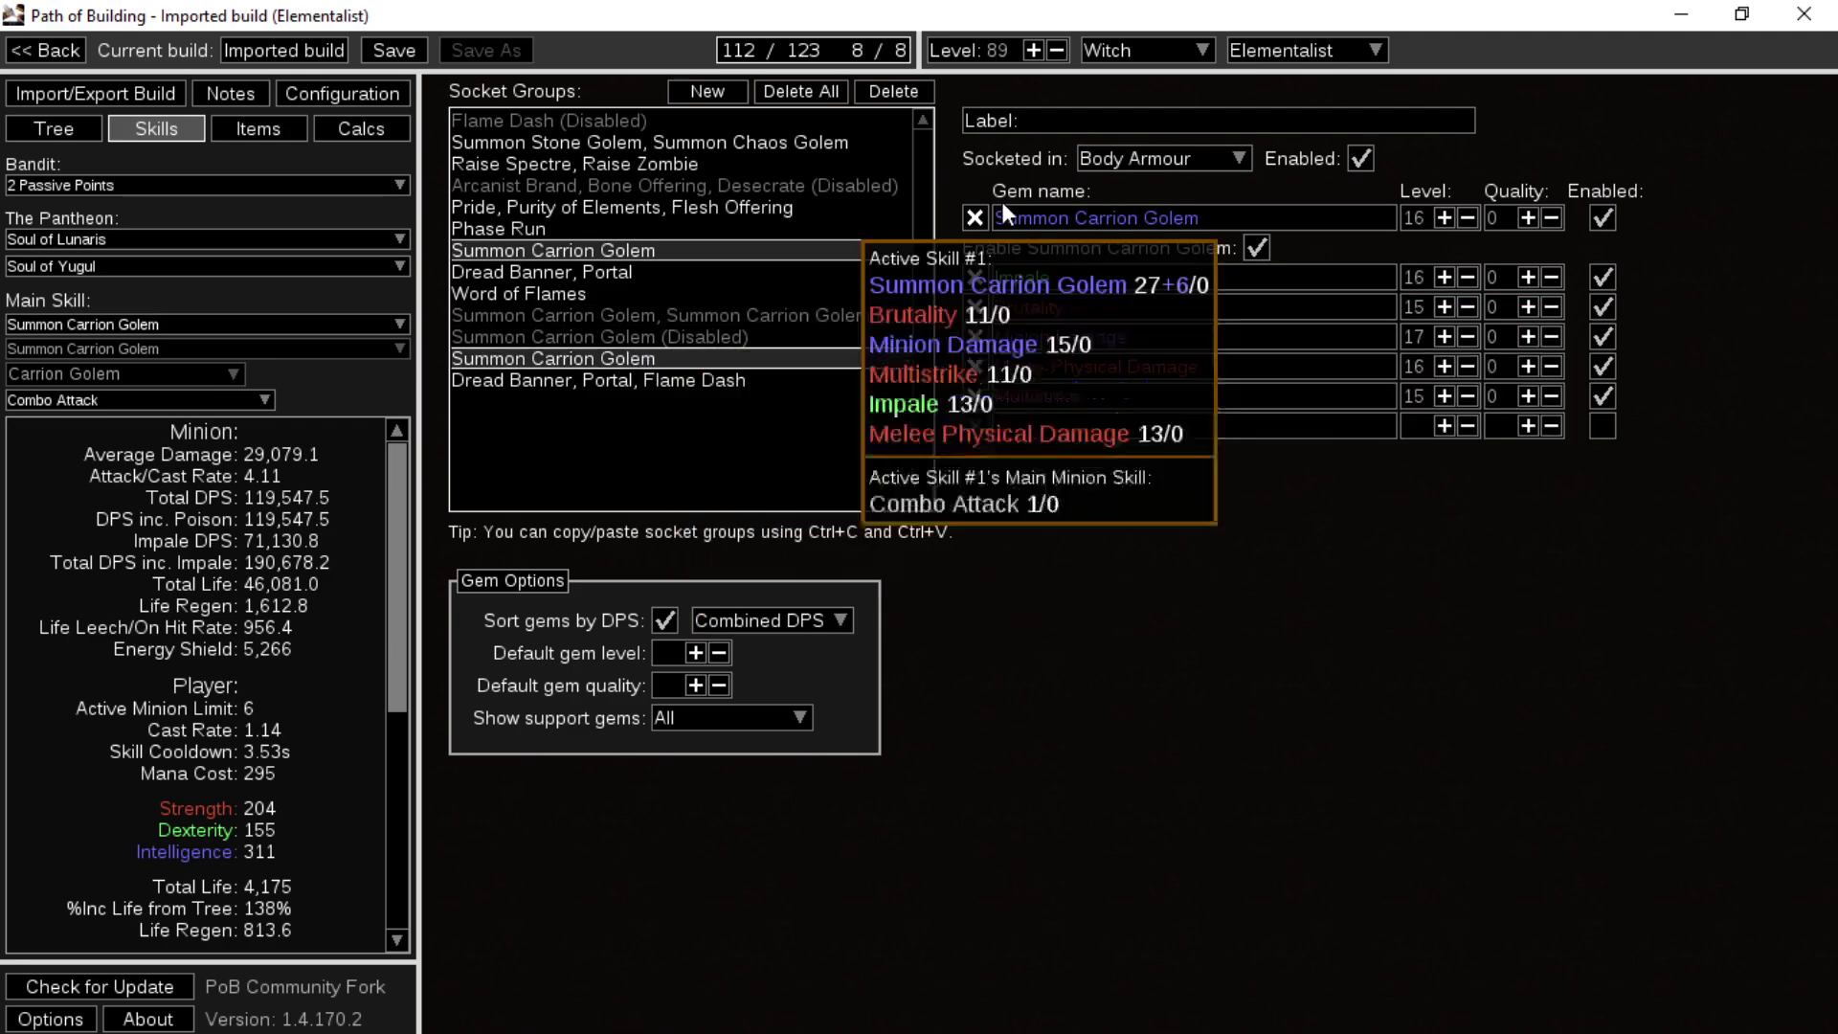
left_click(130, 325)
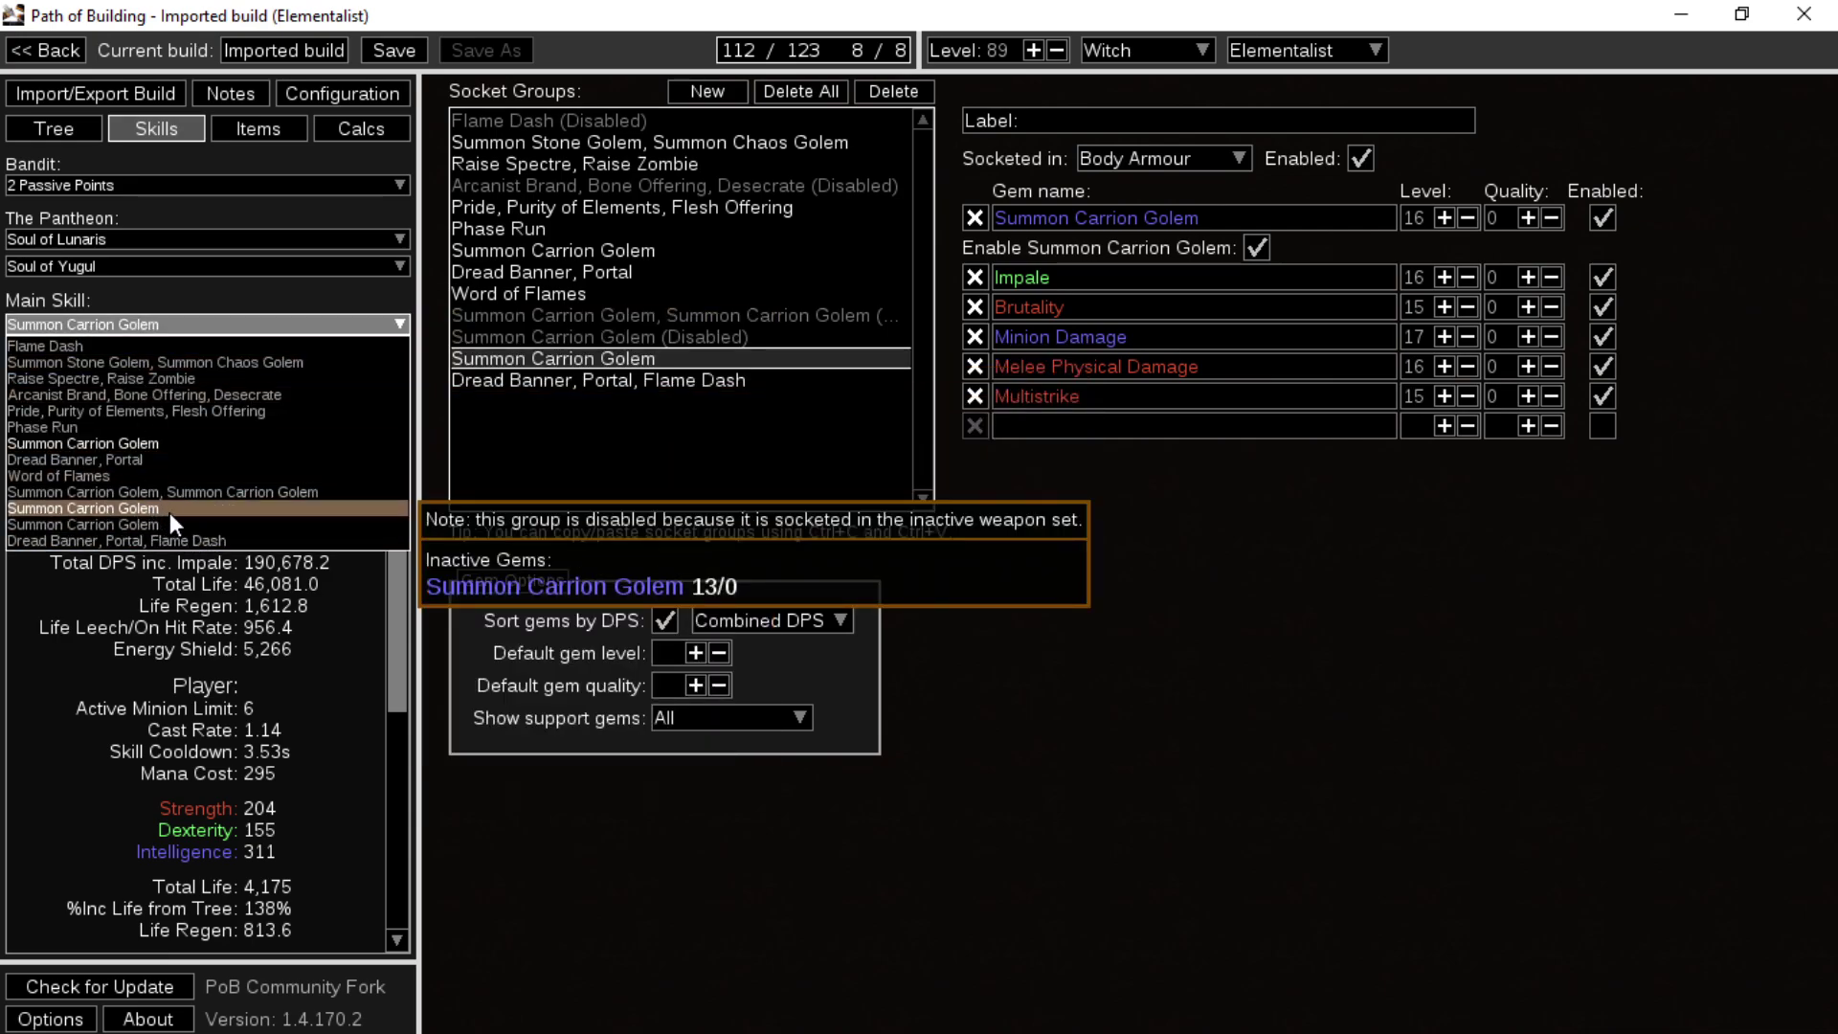
left_click(196, 526)
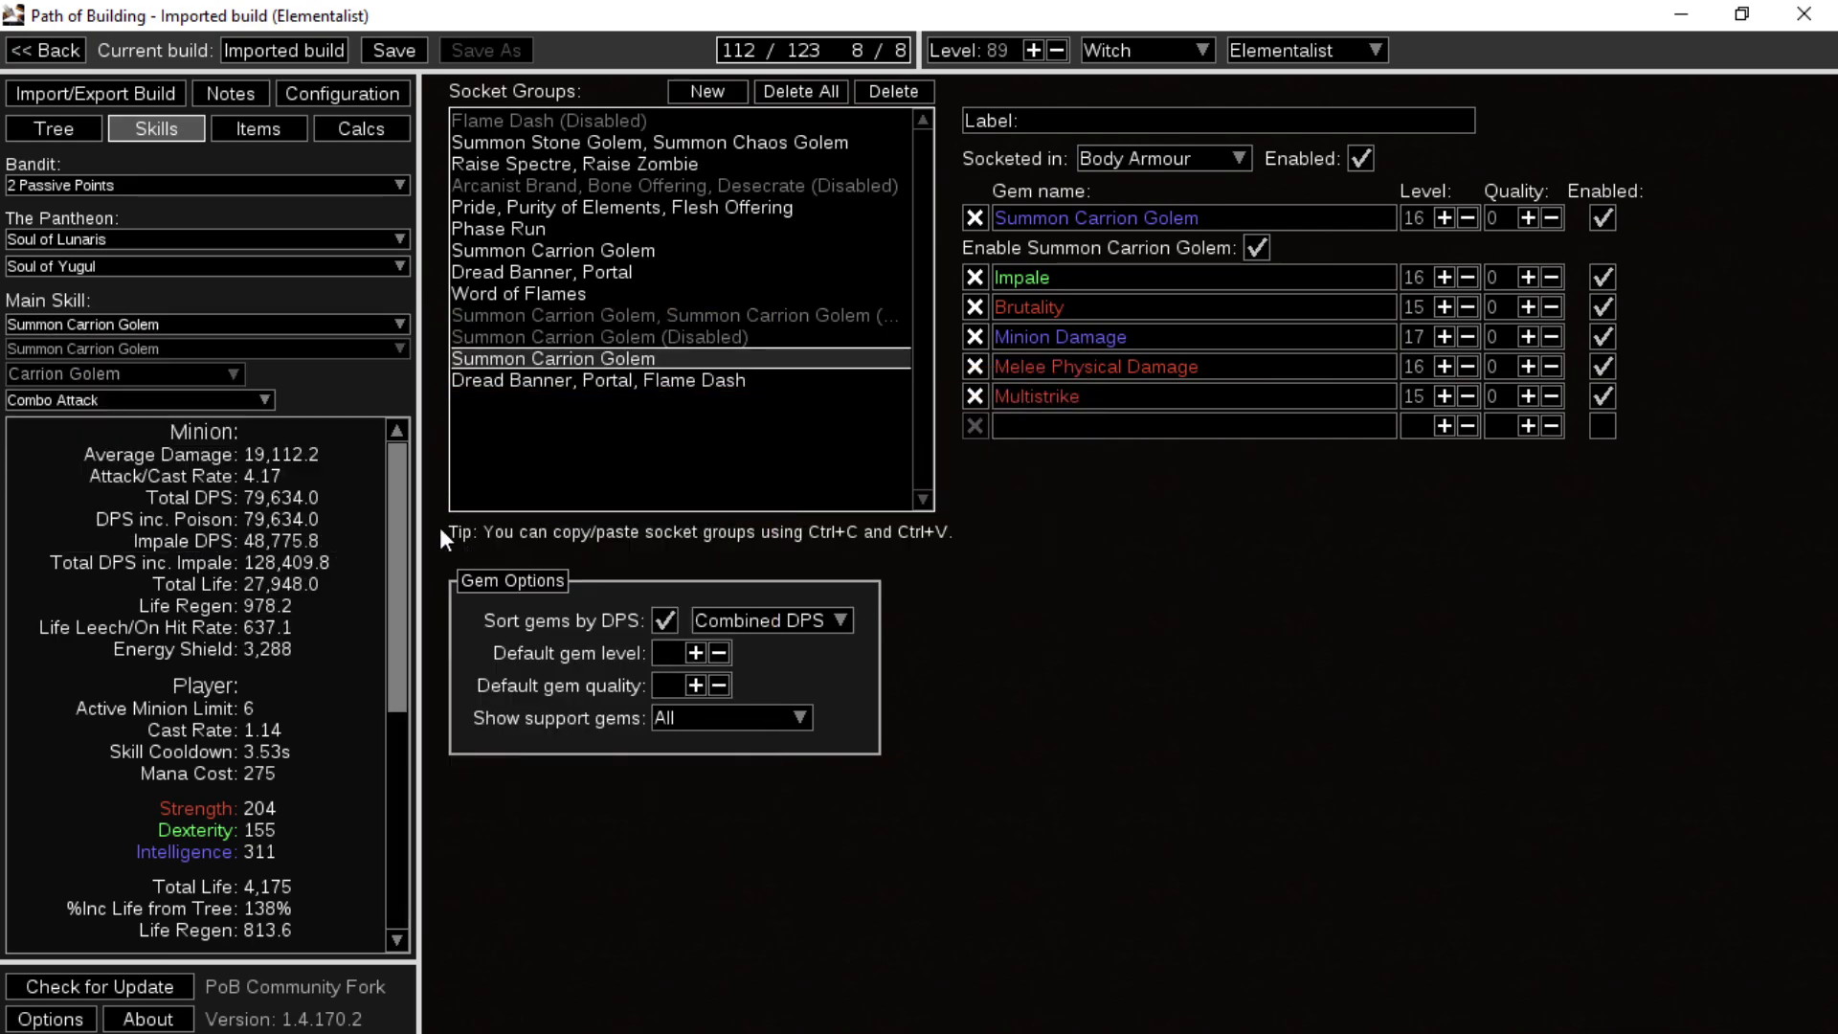
left_click(1432, 216)
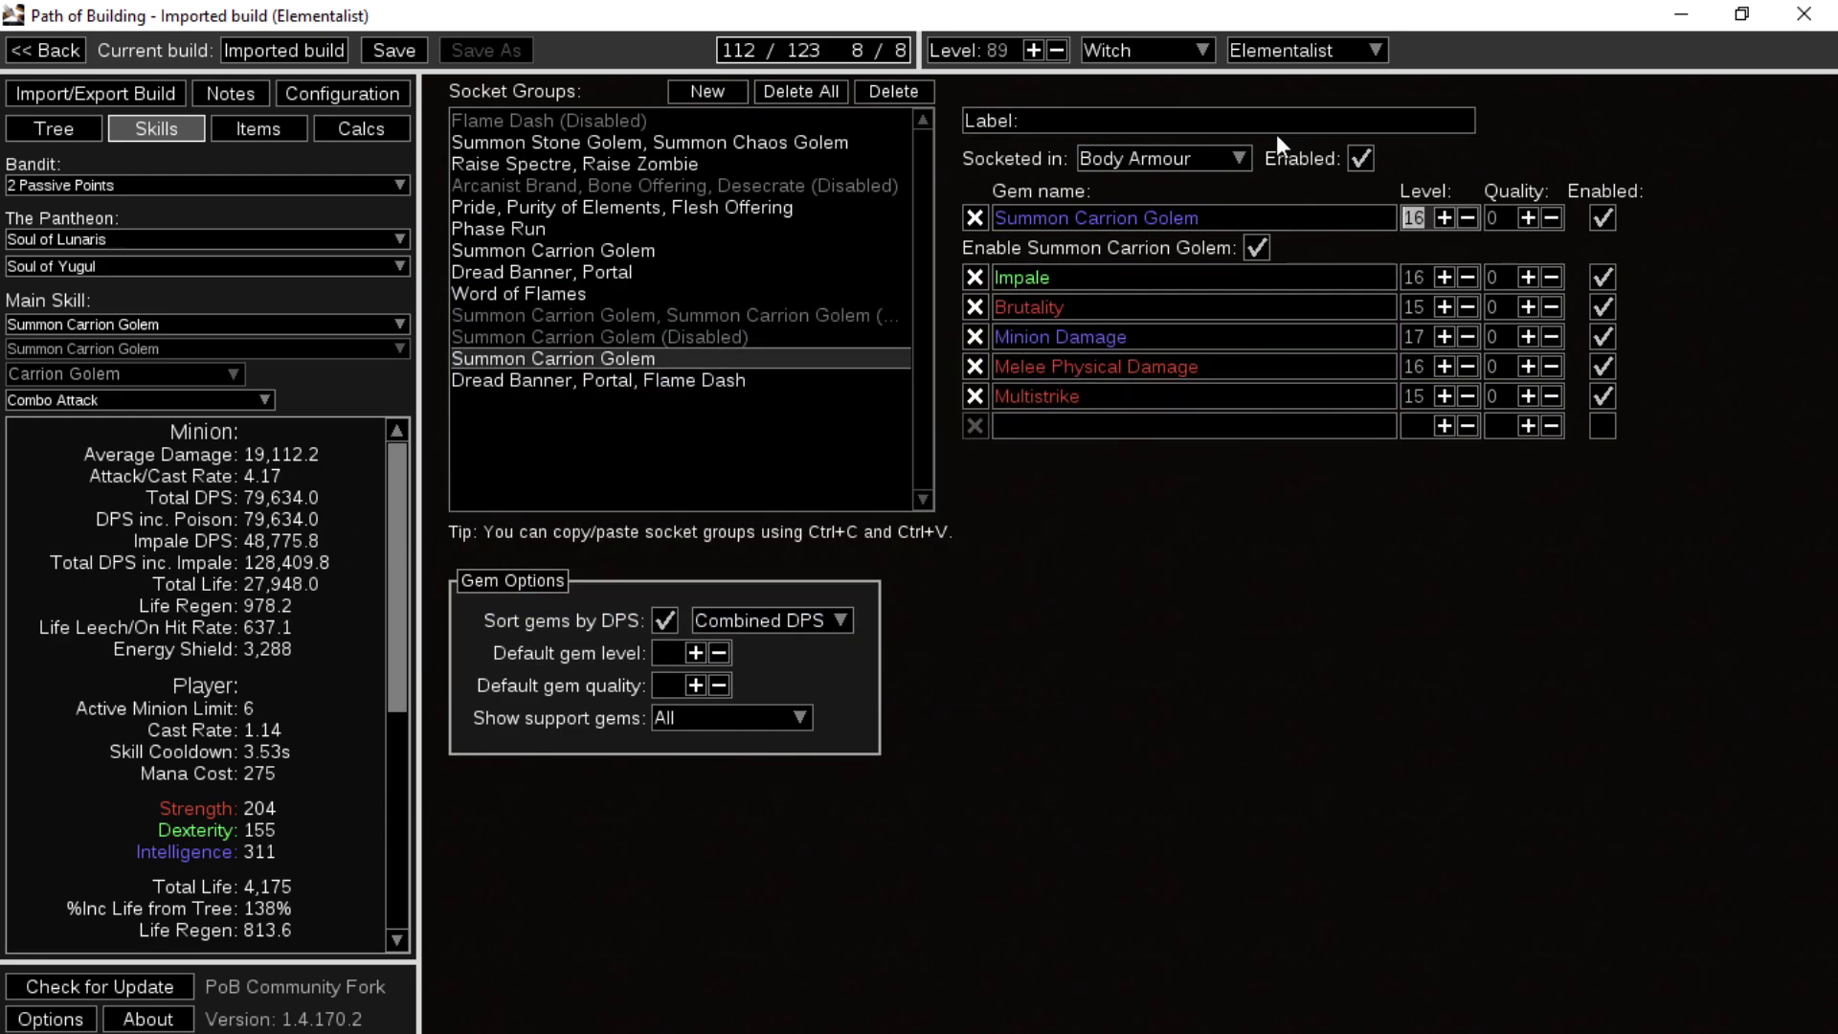
type("21")
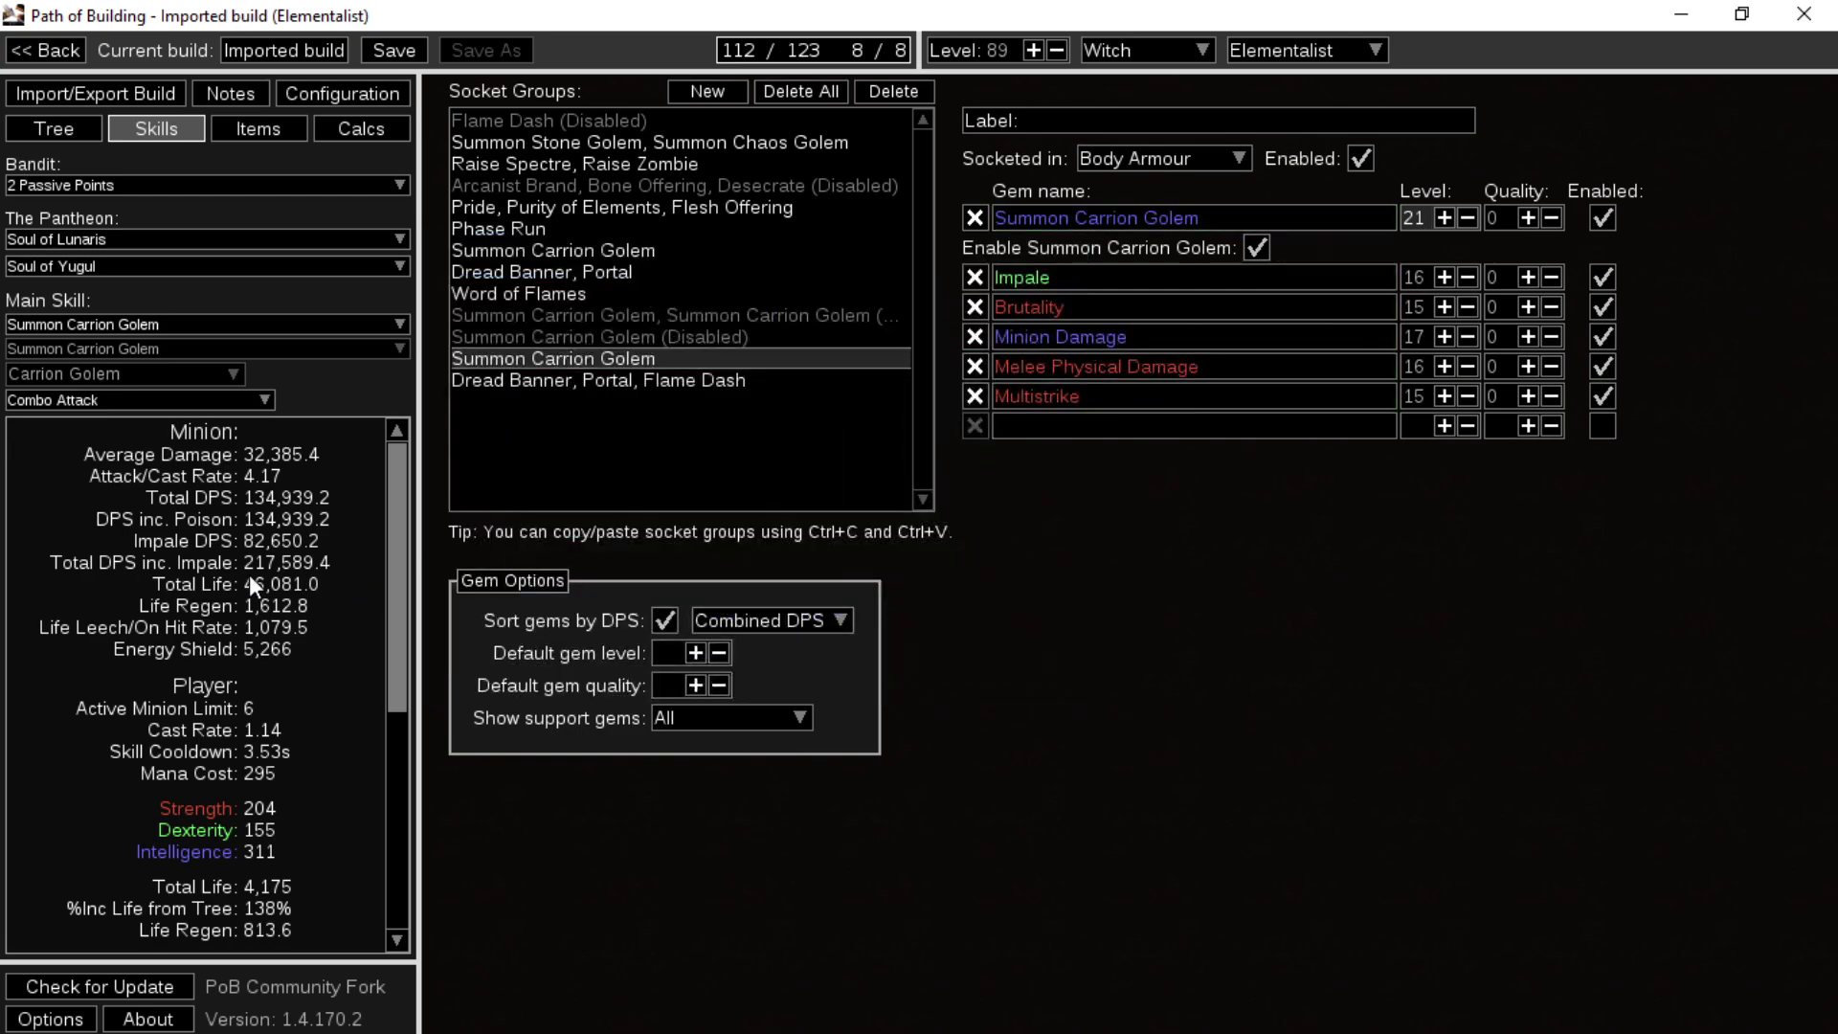
- Raise Impale, Brutality, Minion Damage, Melee Physical Damage and Multistrike supports to level 20
left_click(1444, 277)
left_click(1444, 277)
left_click(1444, 276)
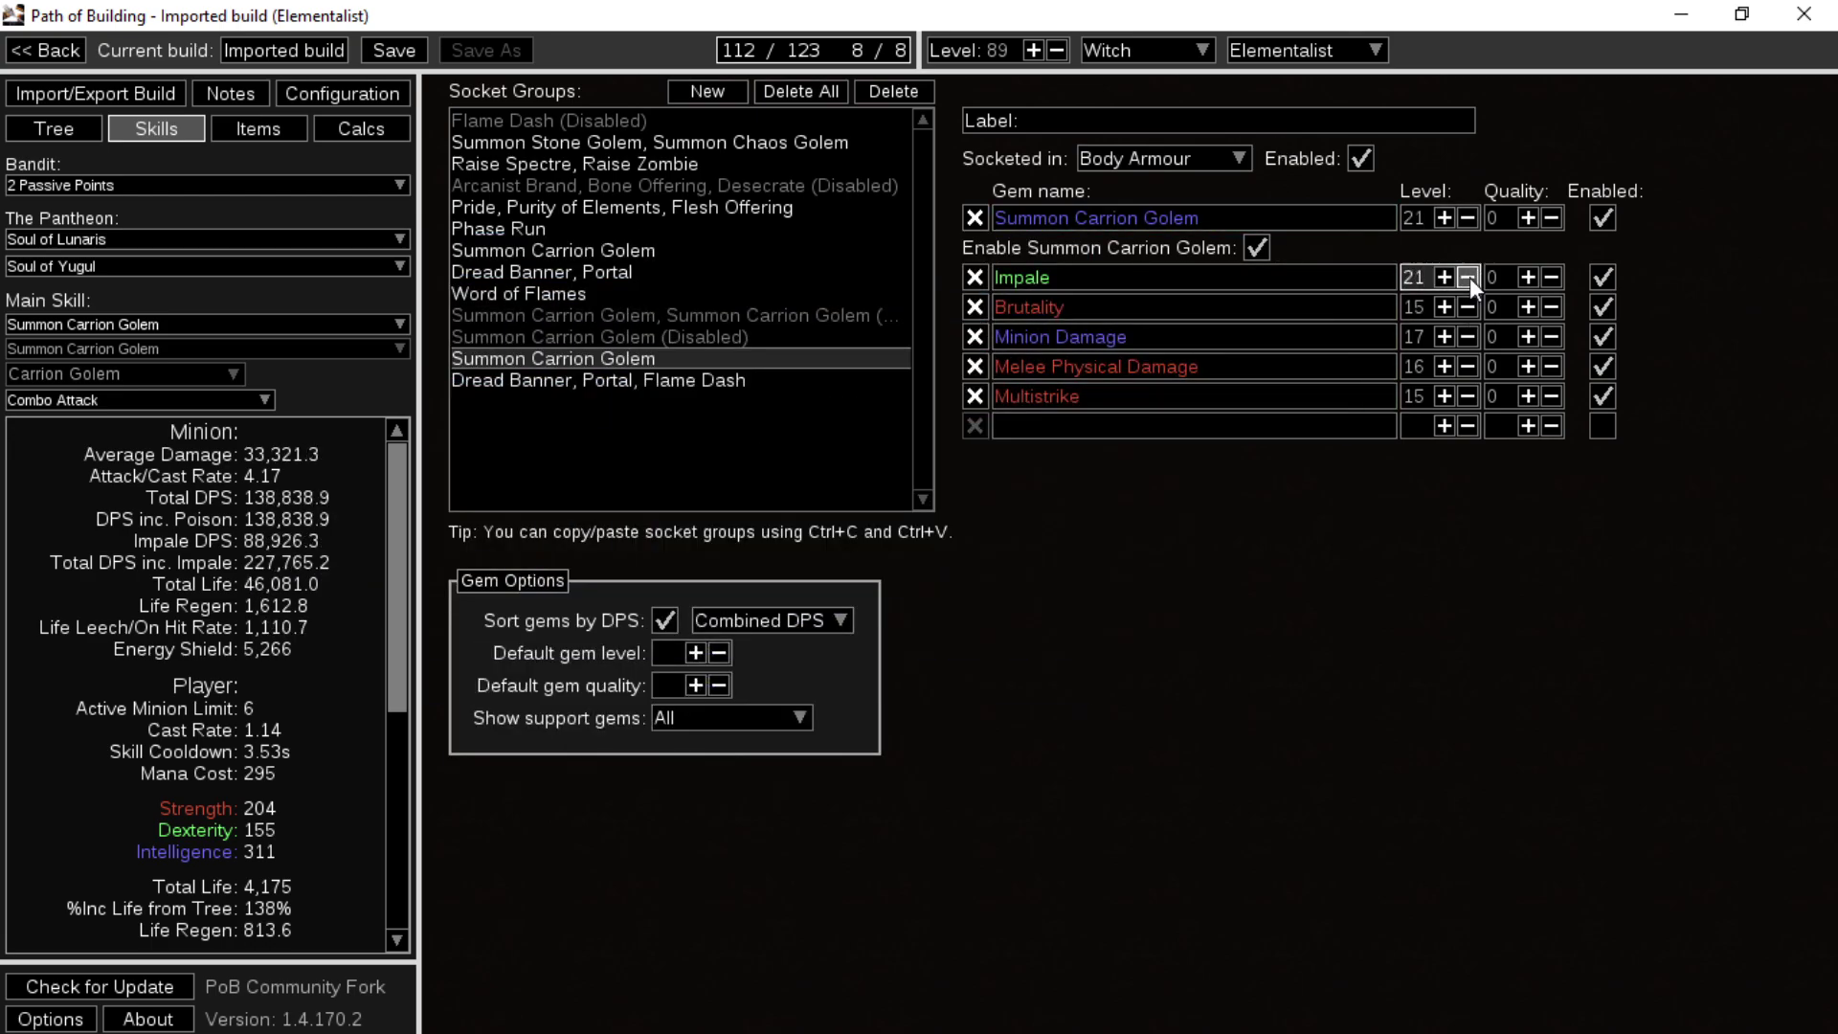
left_click(1444, 277)
left_click(1445, 302)
left_click(1445, 302)
left_click(1446, 303)
left_click(1446, 302)
left_click(1446, 302)
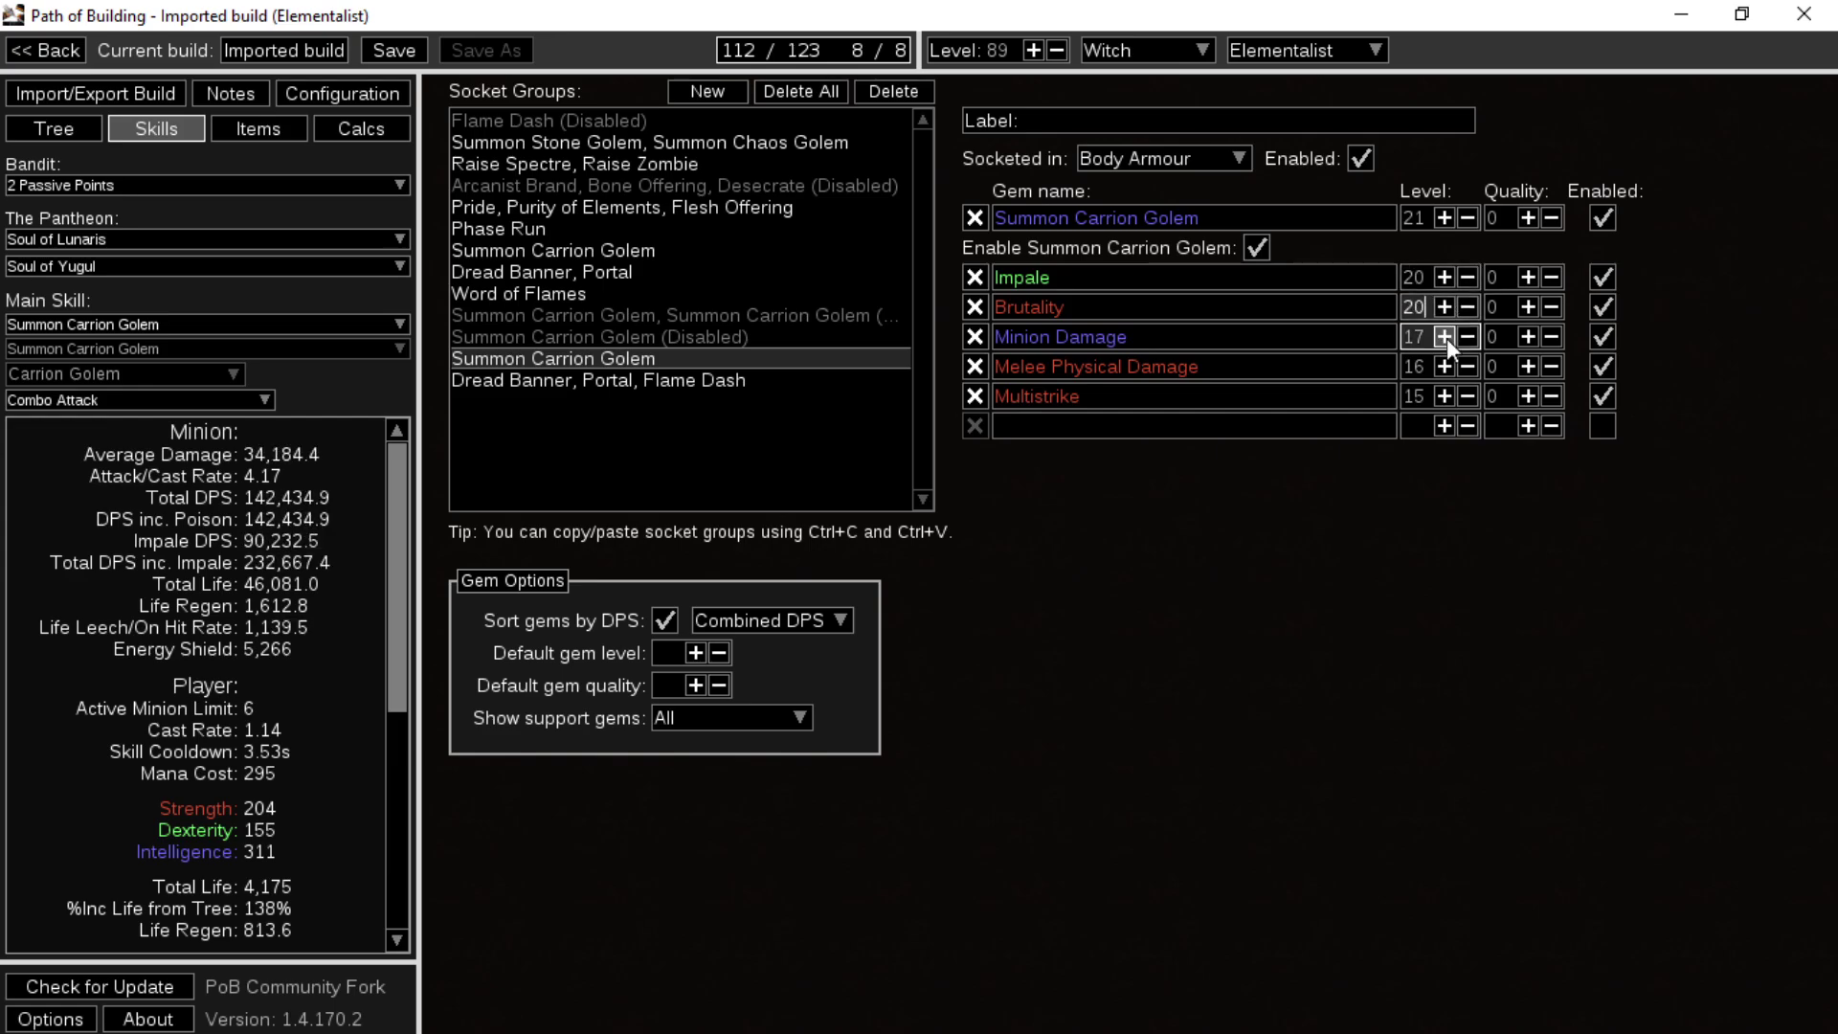
left_click(1446, 337)
left_click(1446, 337)
left_click(1446, 337)
left_click(1446, 337)
scroll(1450, 336, "down", 1)
left_click(1444, 367)
left_click(1444, 368)
left_click(1444, 368)
left_click(1444, 368)
left_click(1445, 396)
left_click(1445, 397)
left_click(1445, 396)
left_click(1444, 397)
left_click(1445, 396)
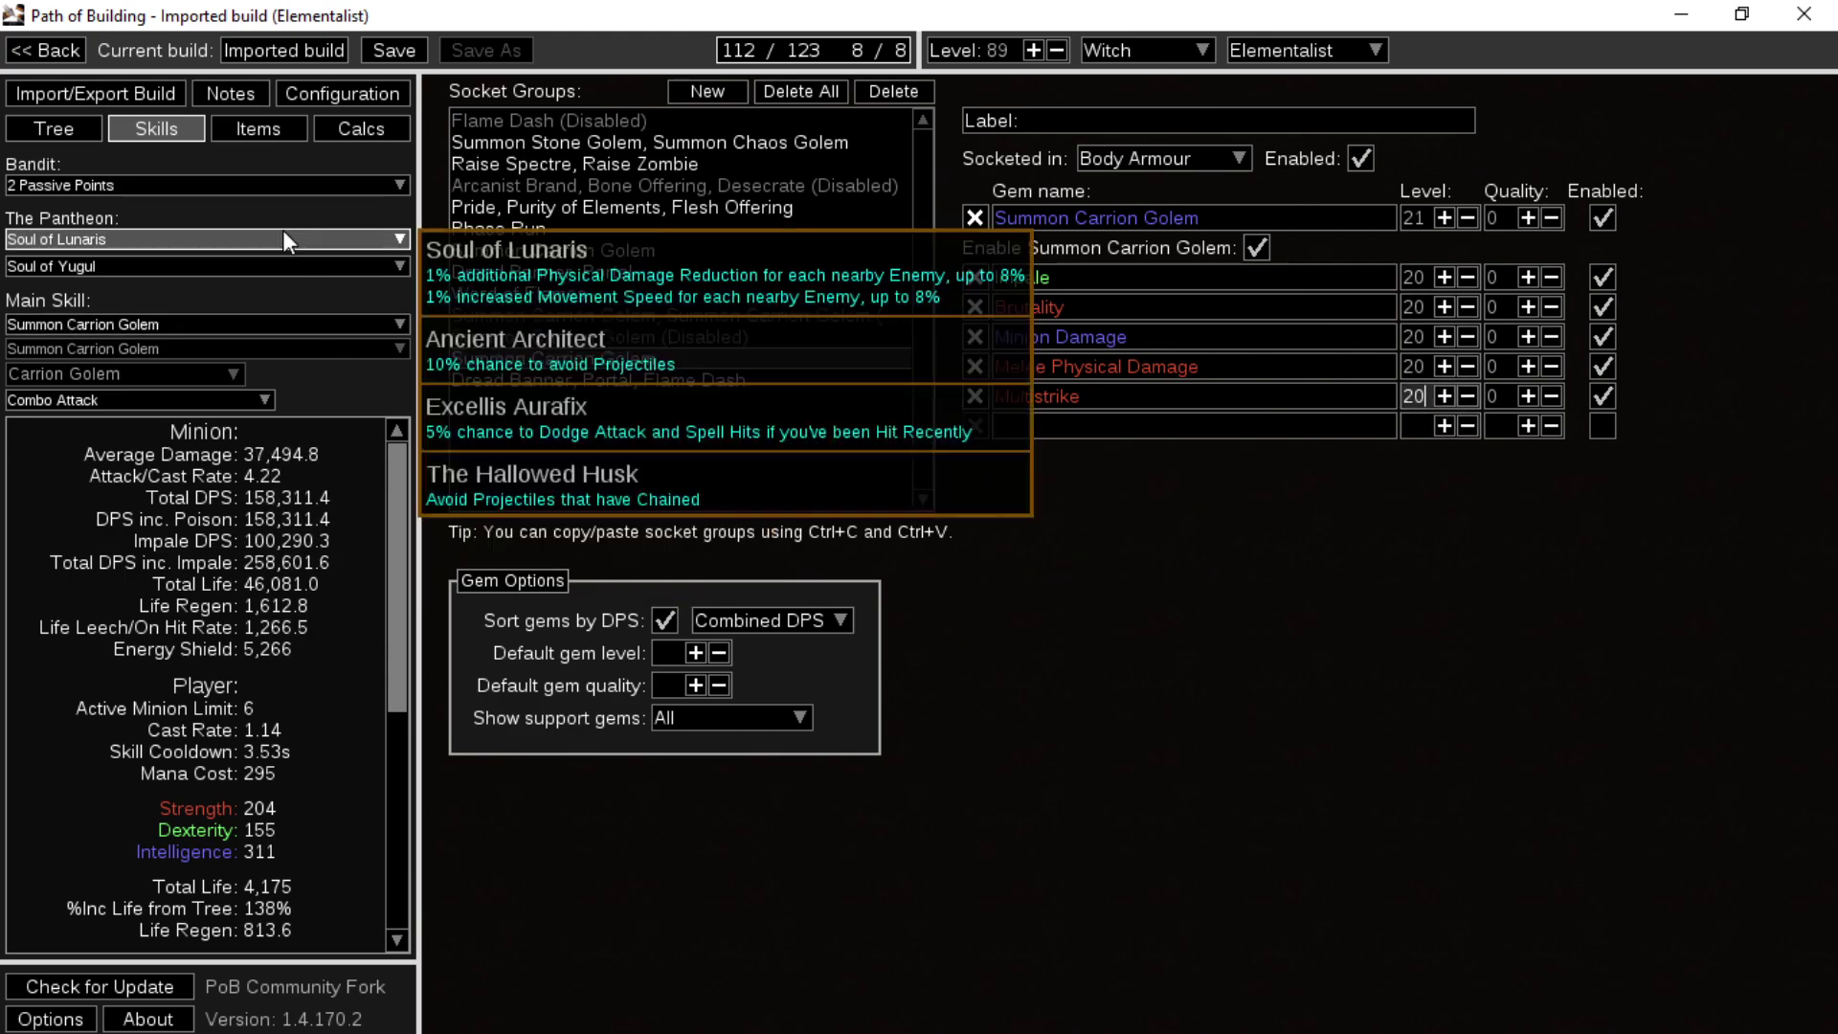
left_click(74, 142)
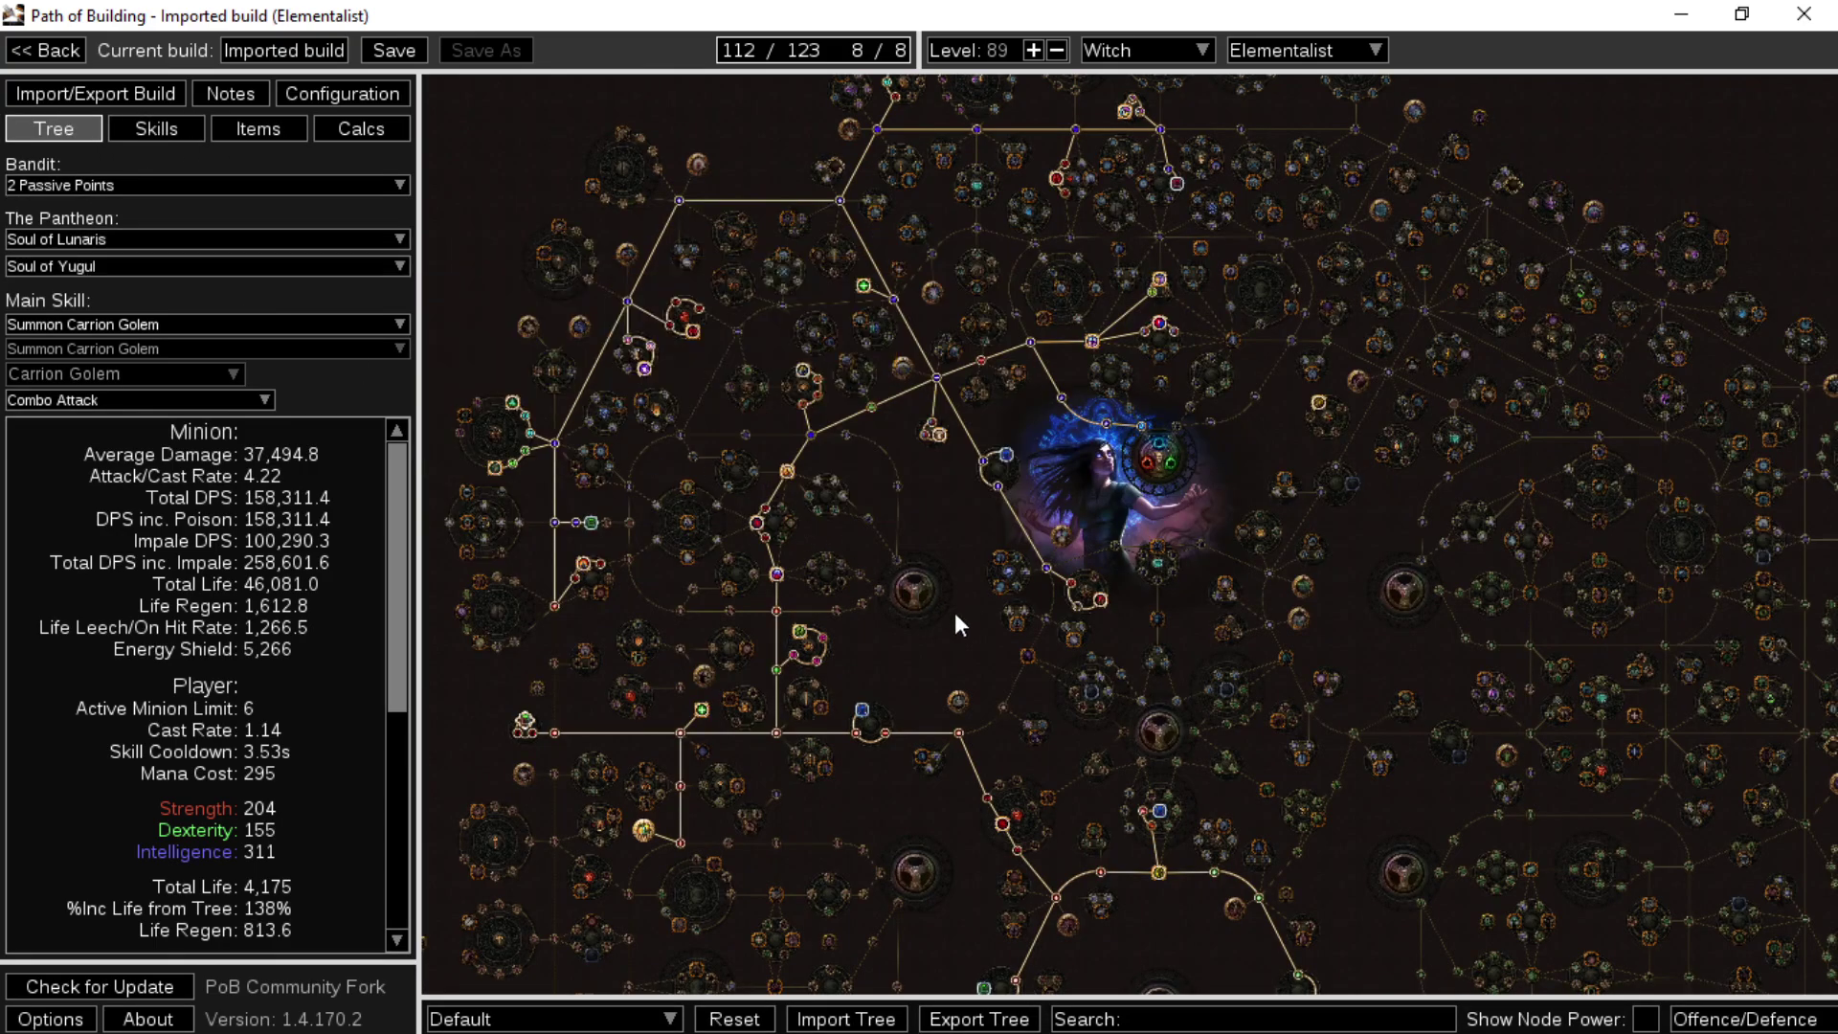
left_click_drag(955, 614, 913, 788)
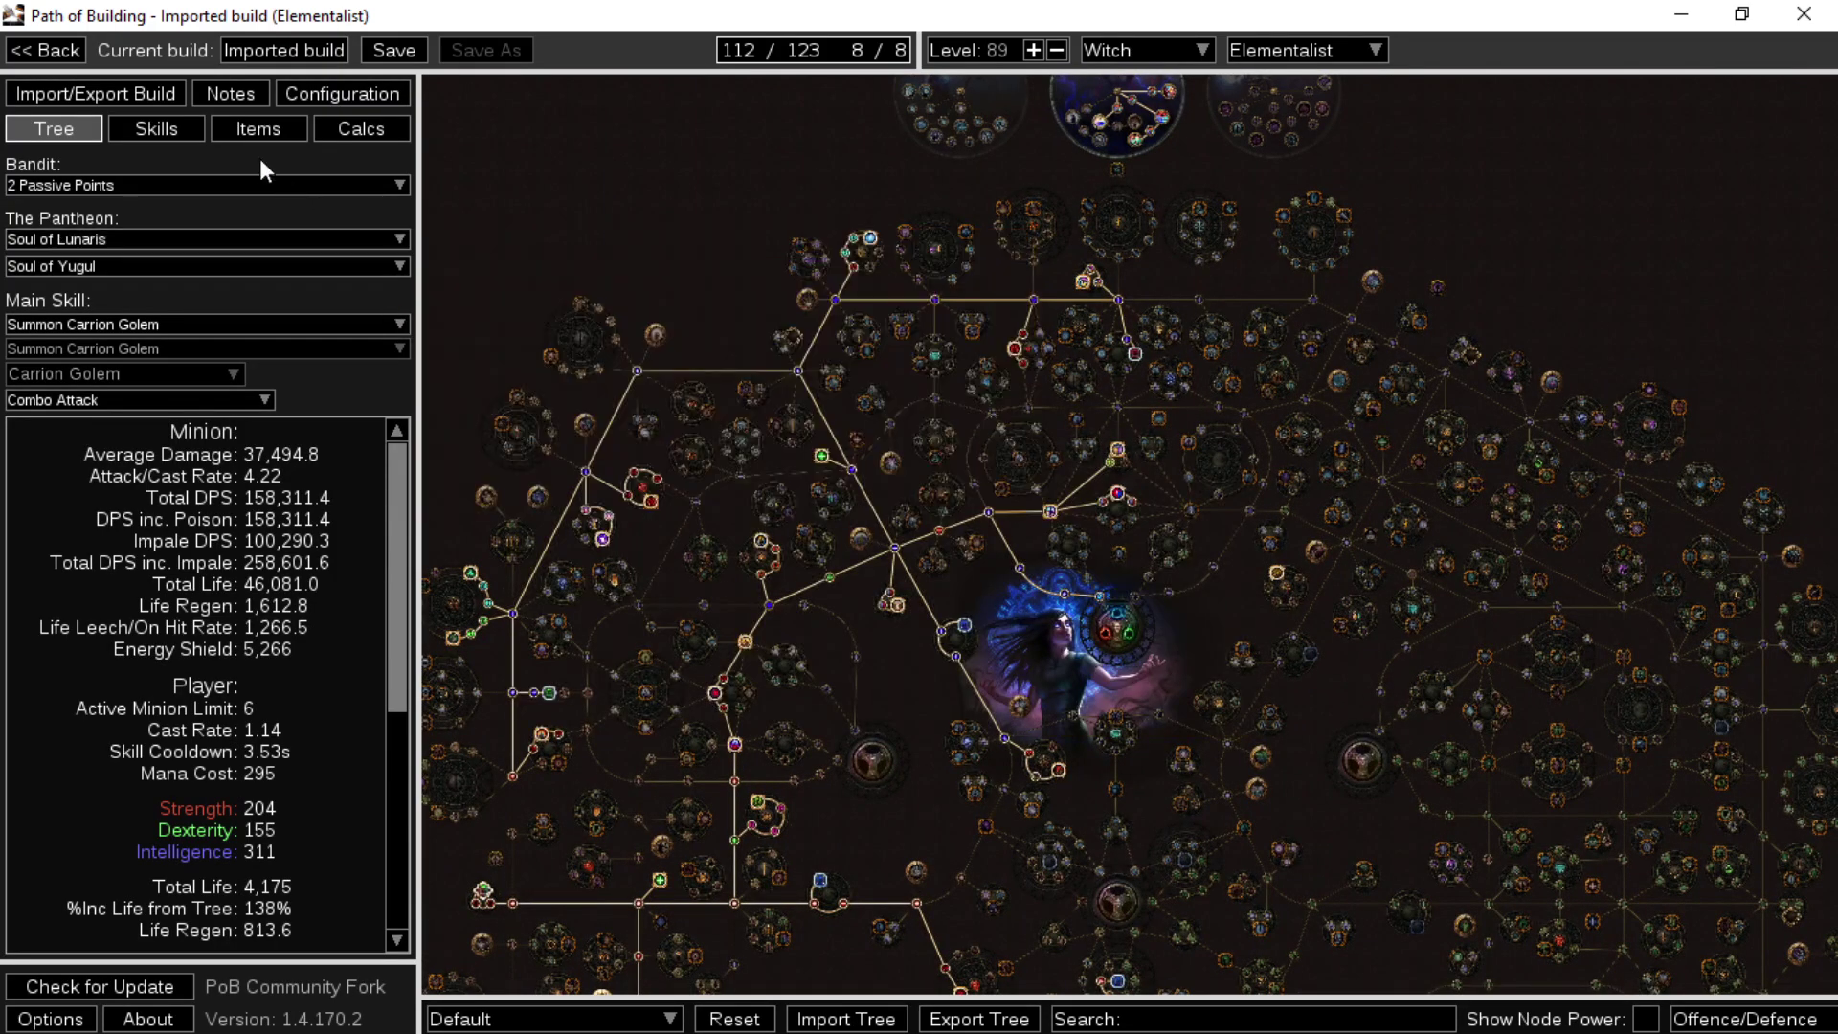
left_click(258, 131)
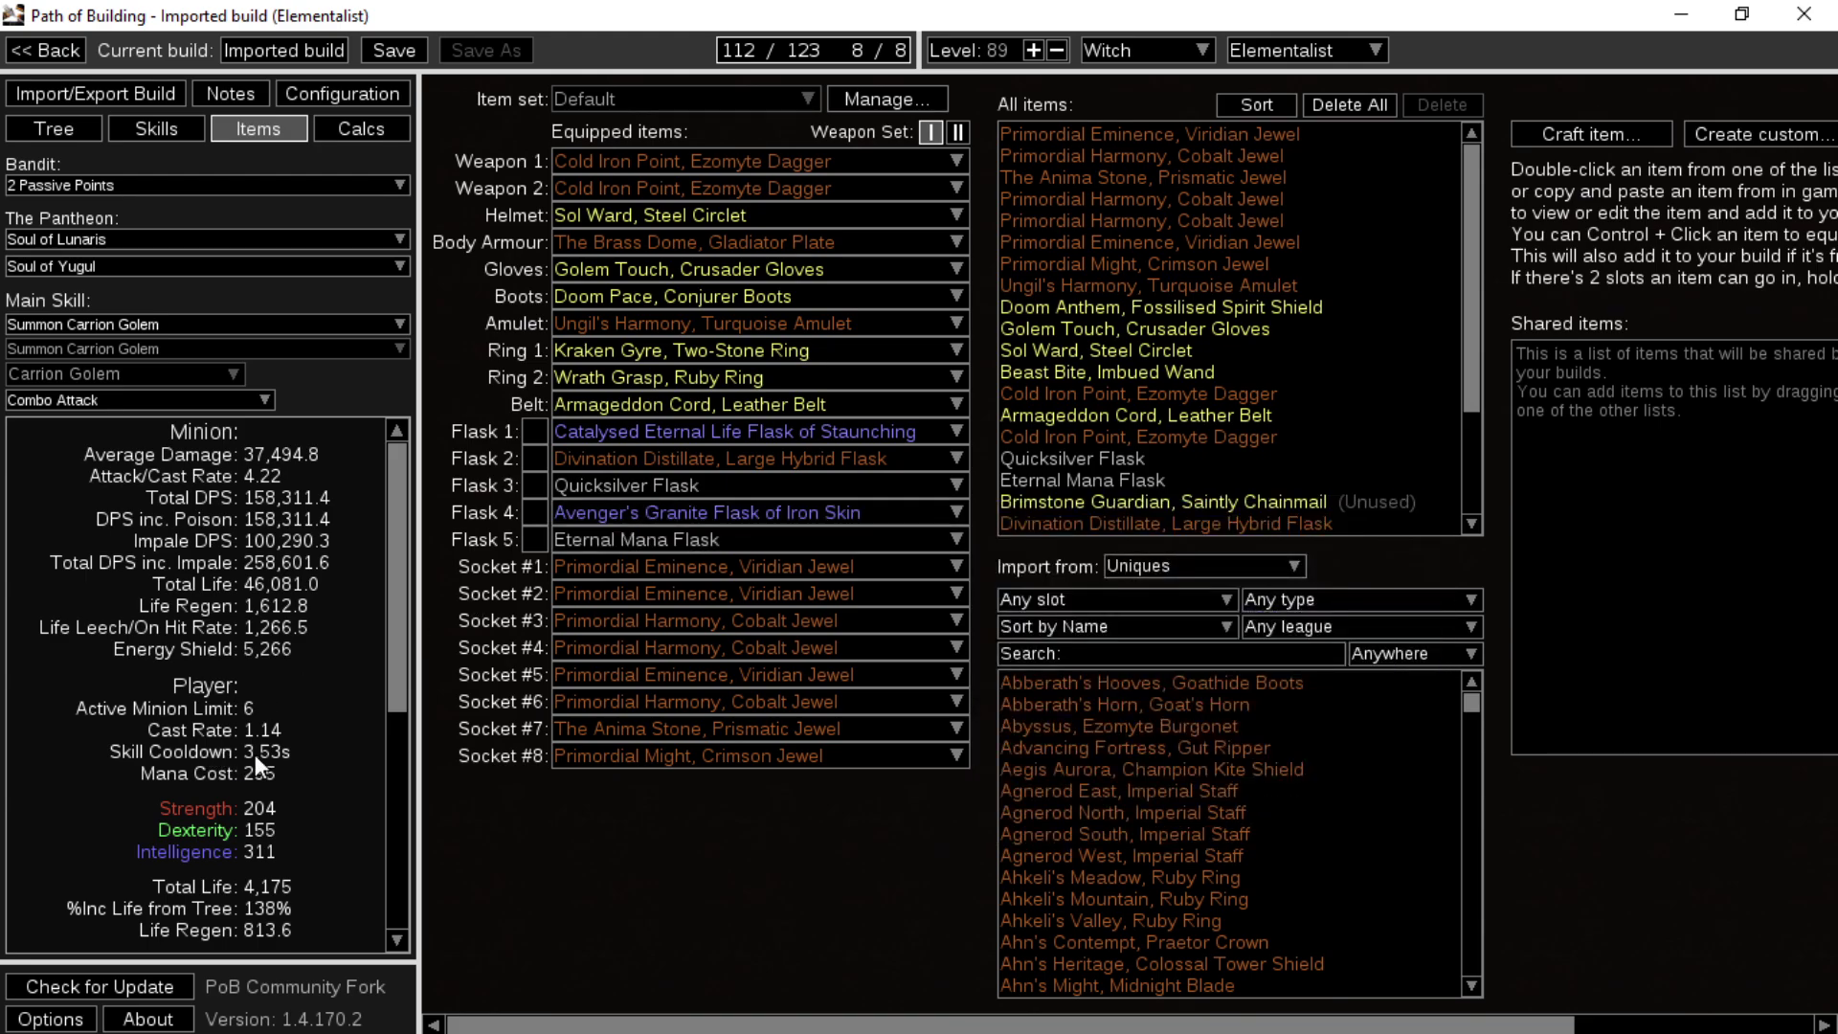
scroll(254, 754, "down", 5)
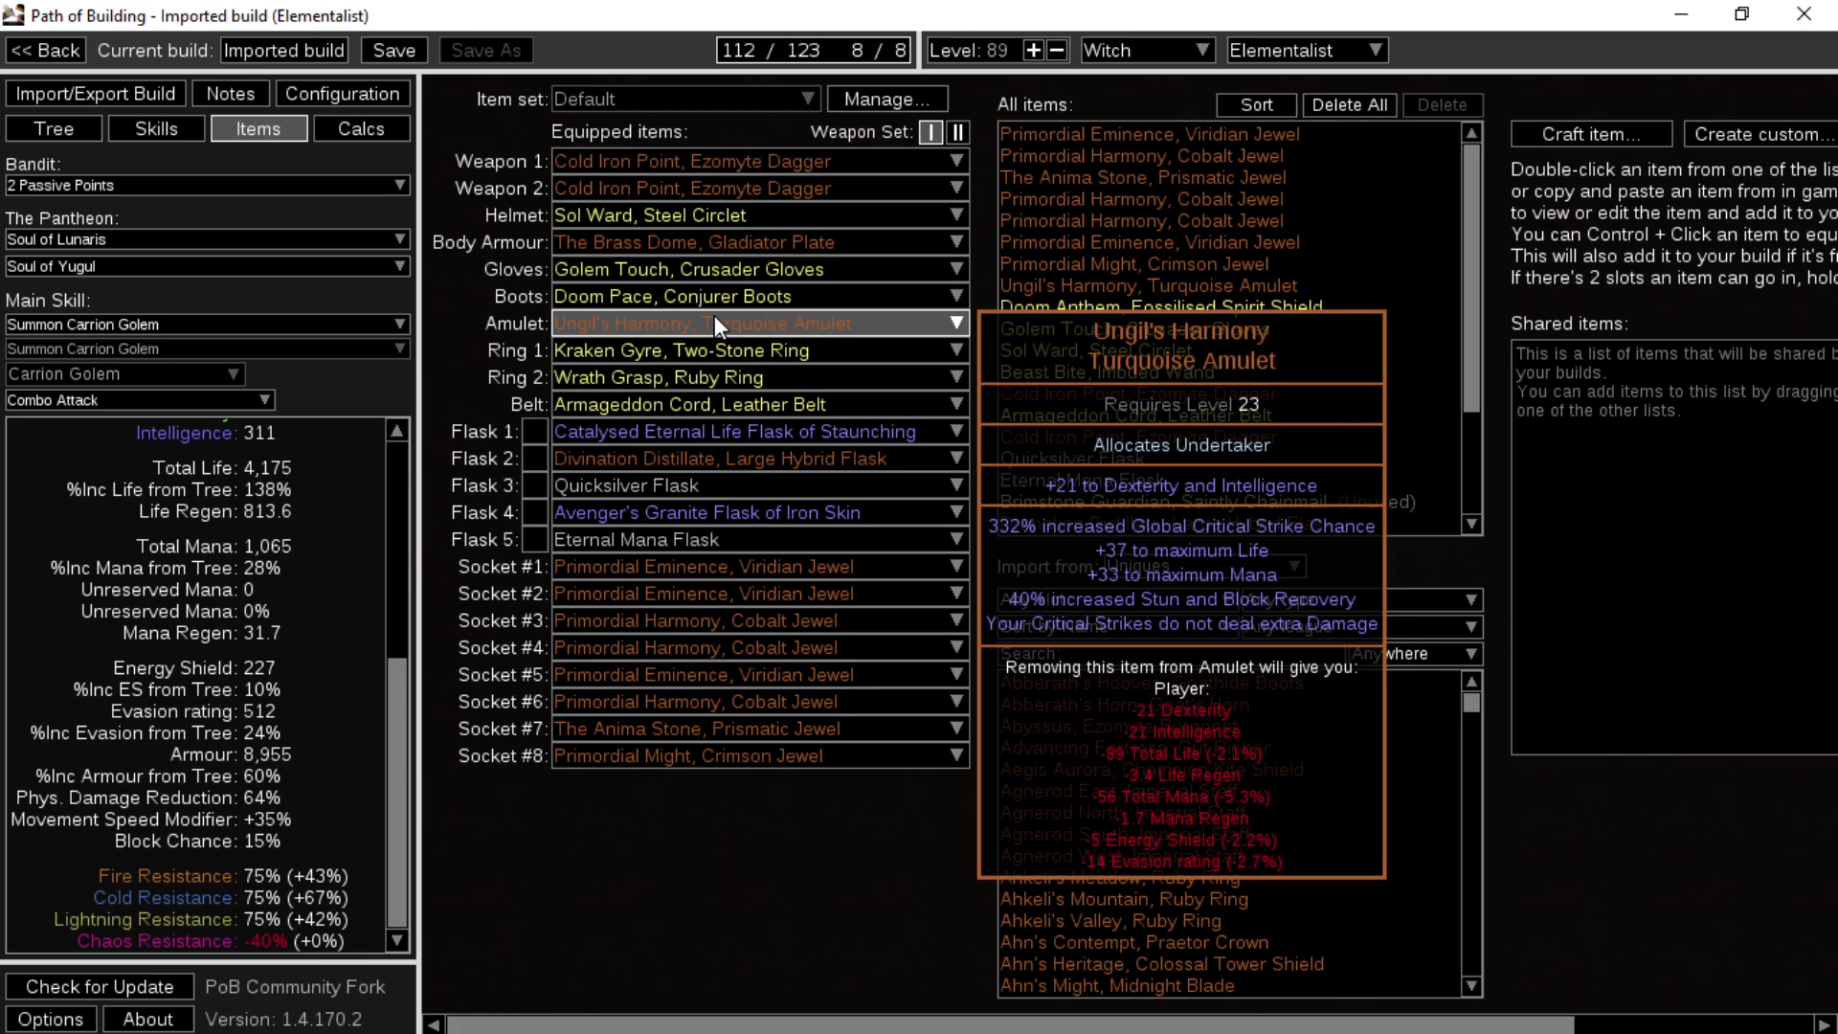
left_click(19, 130)
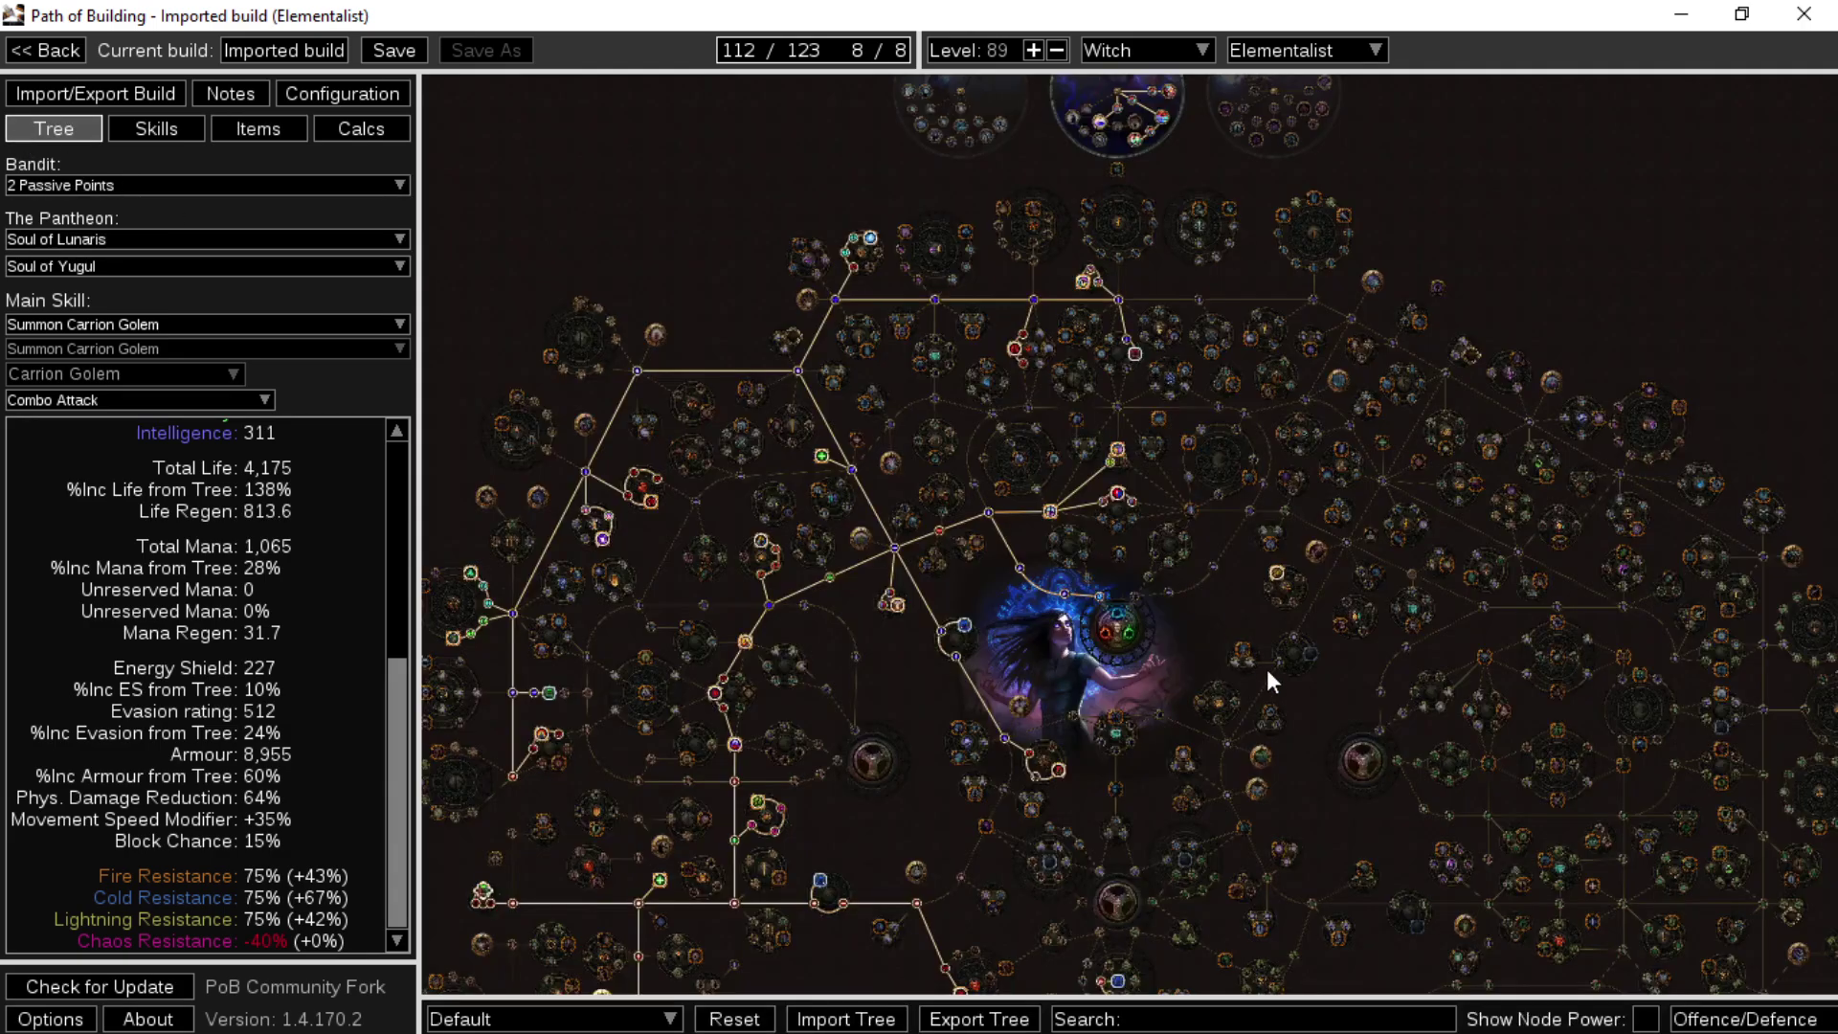
mouse_move(1272, 574)
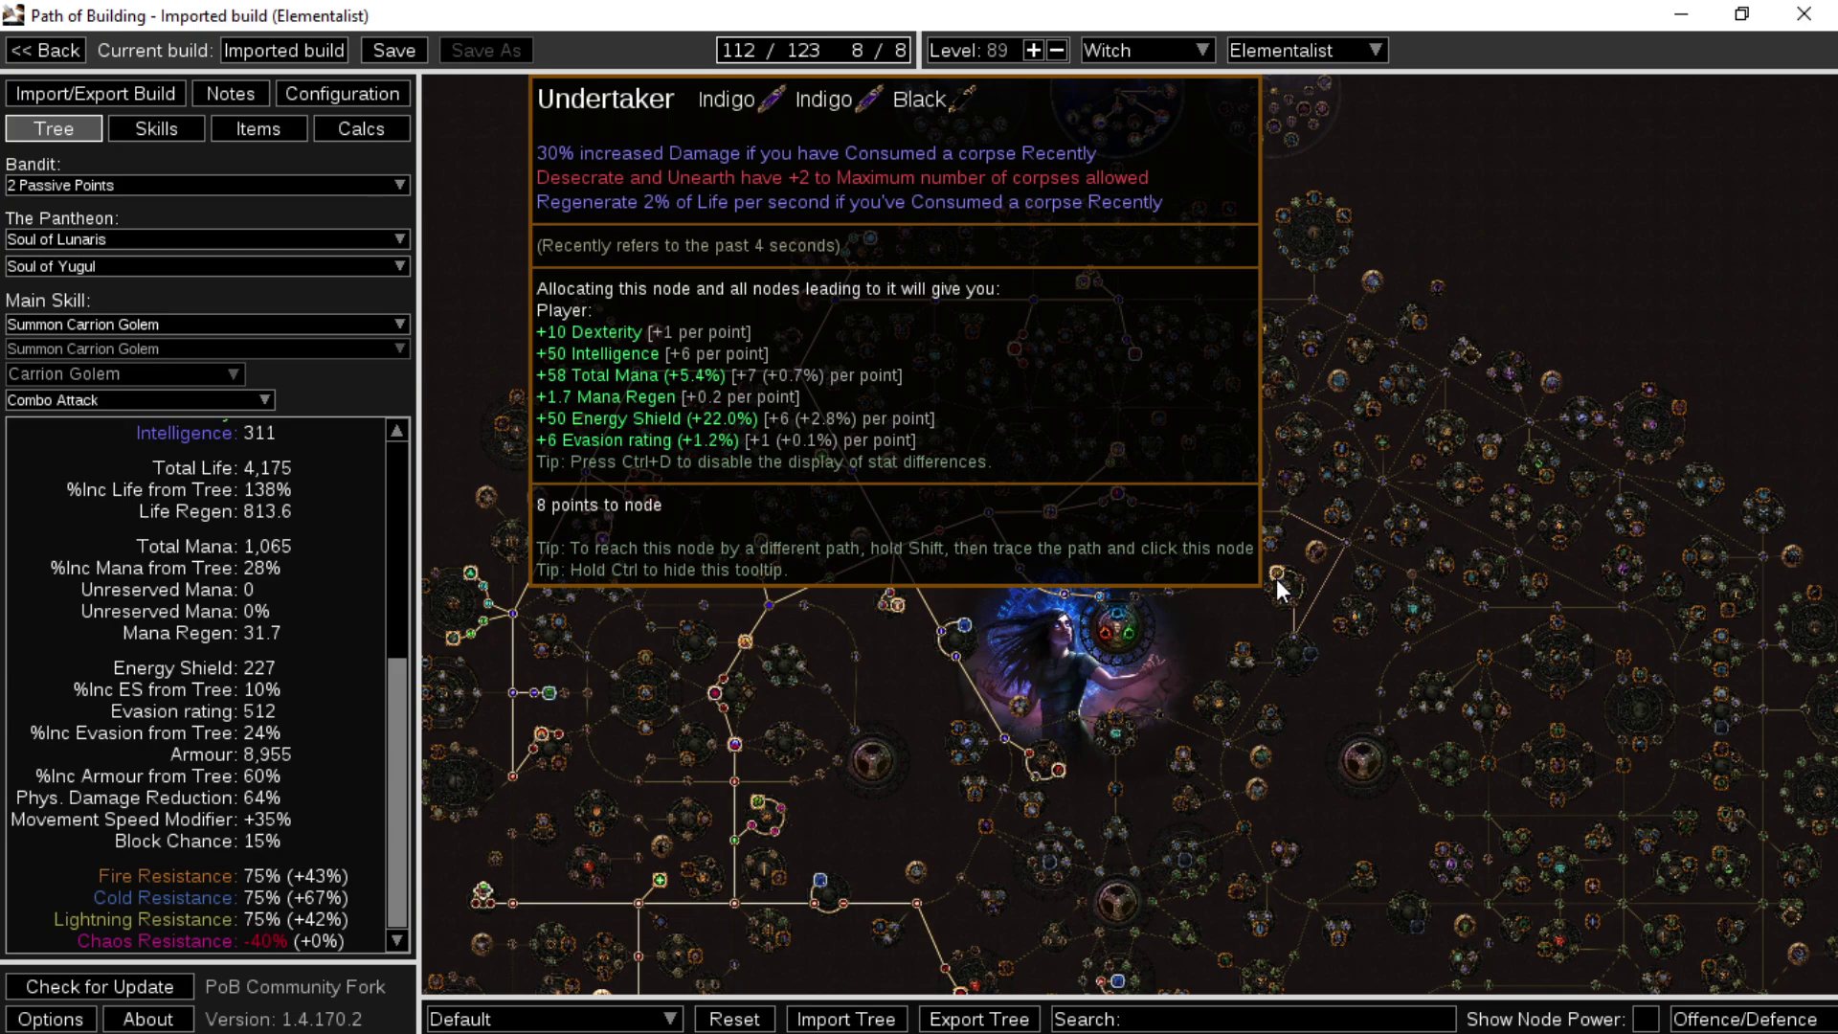
left_click(153, 130)
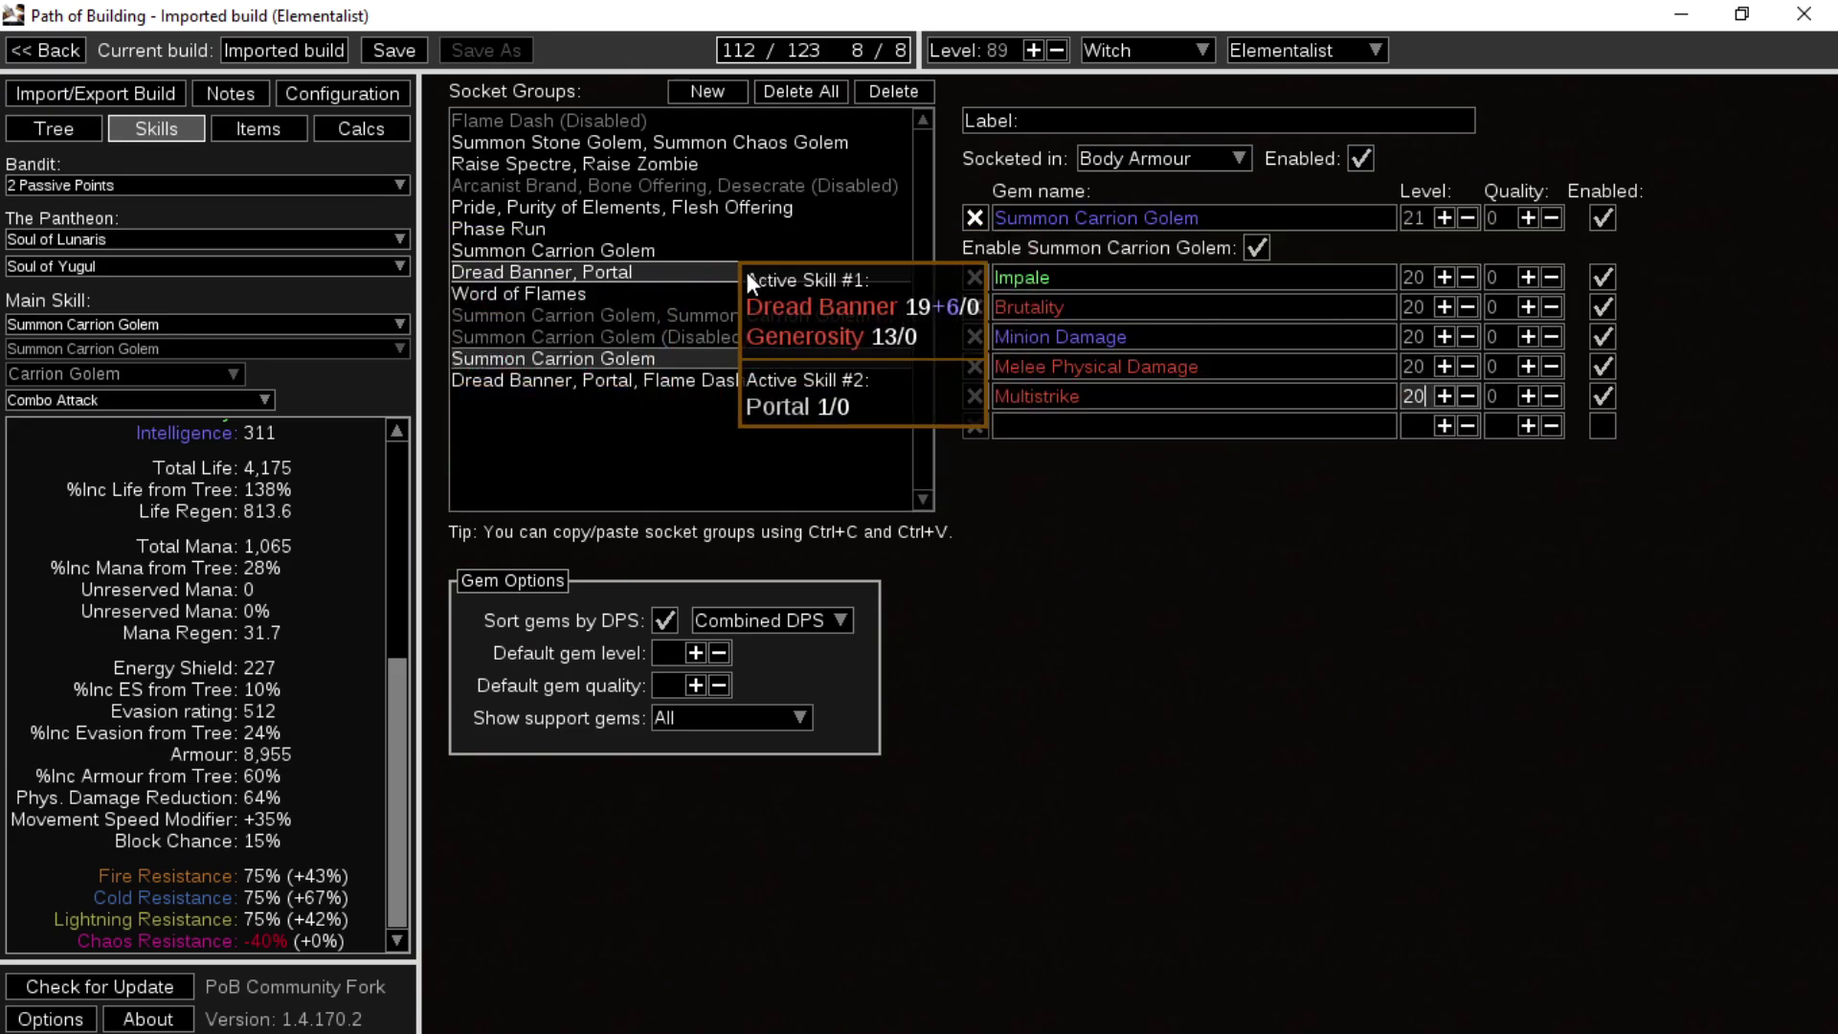
left_click(28, 132)
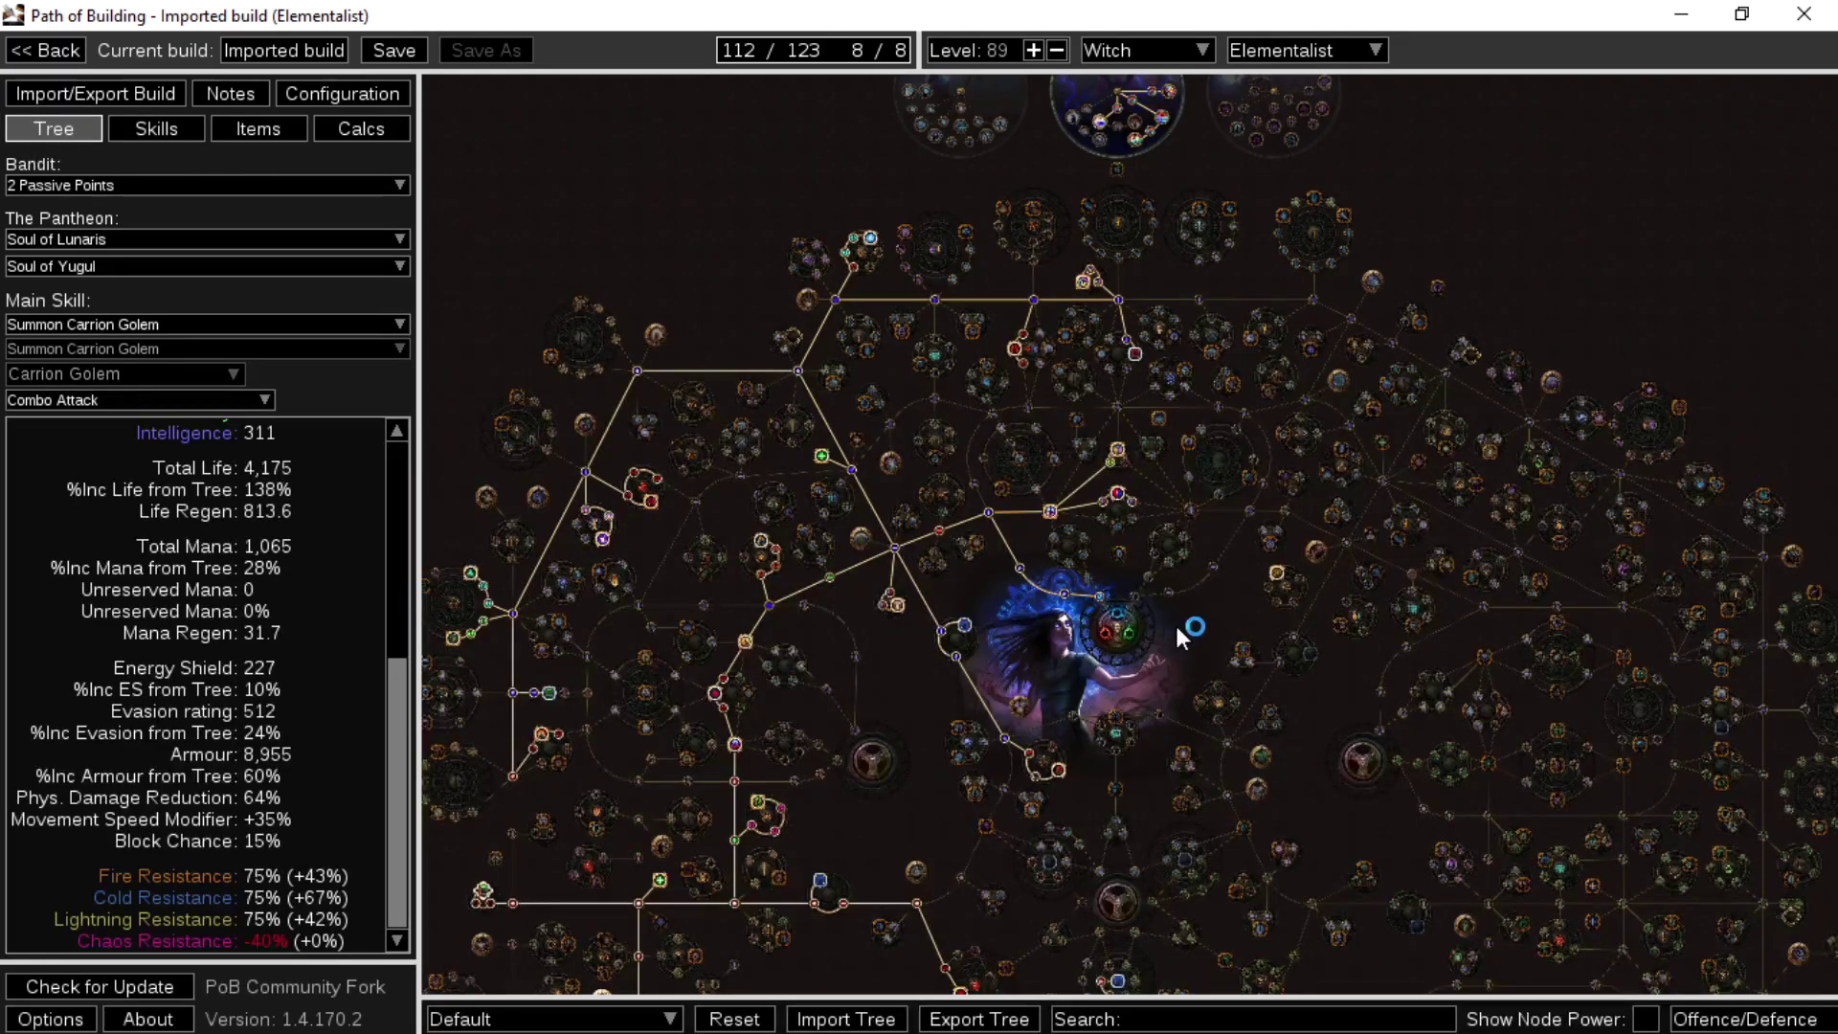
mouse_move(1277, 574)
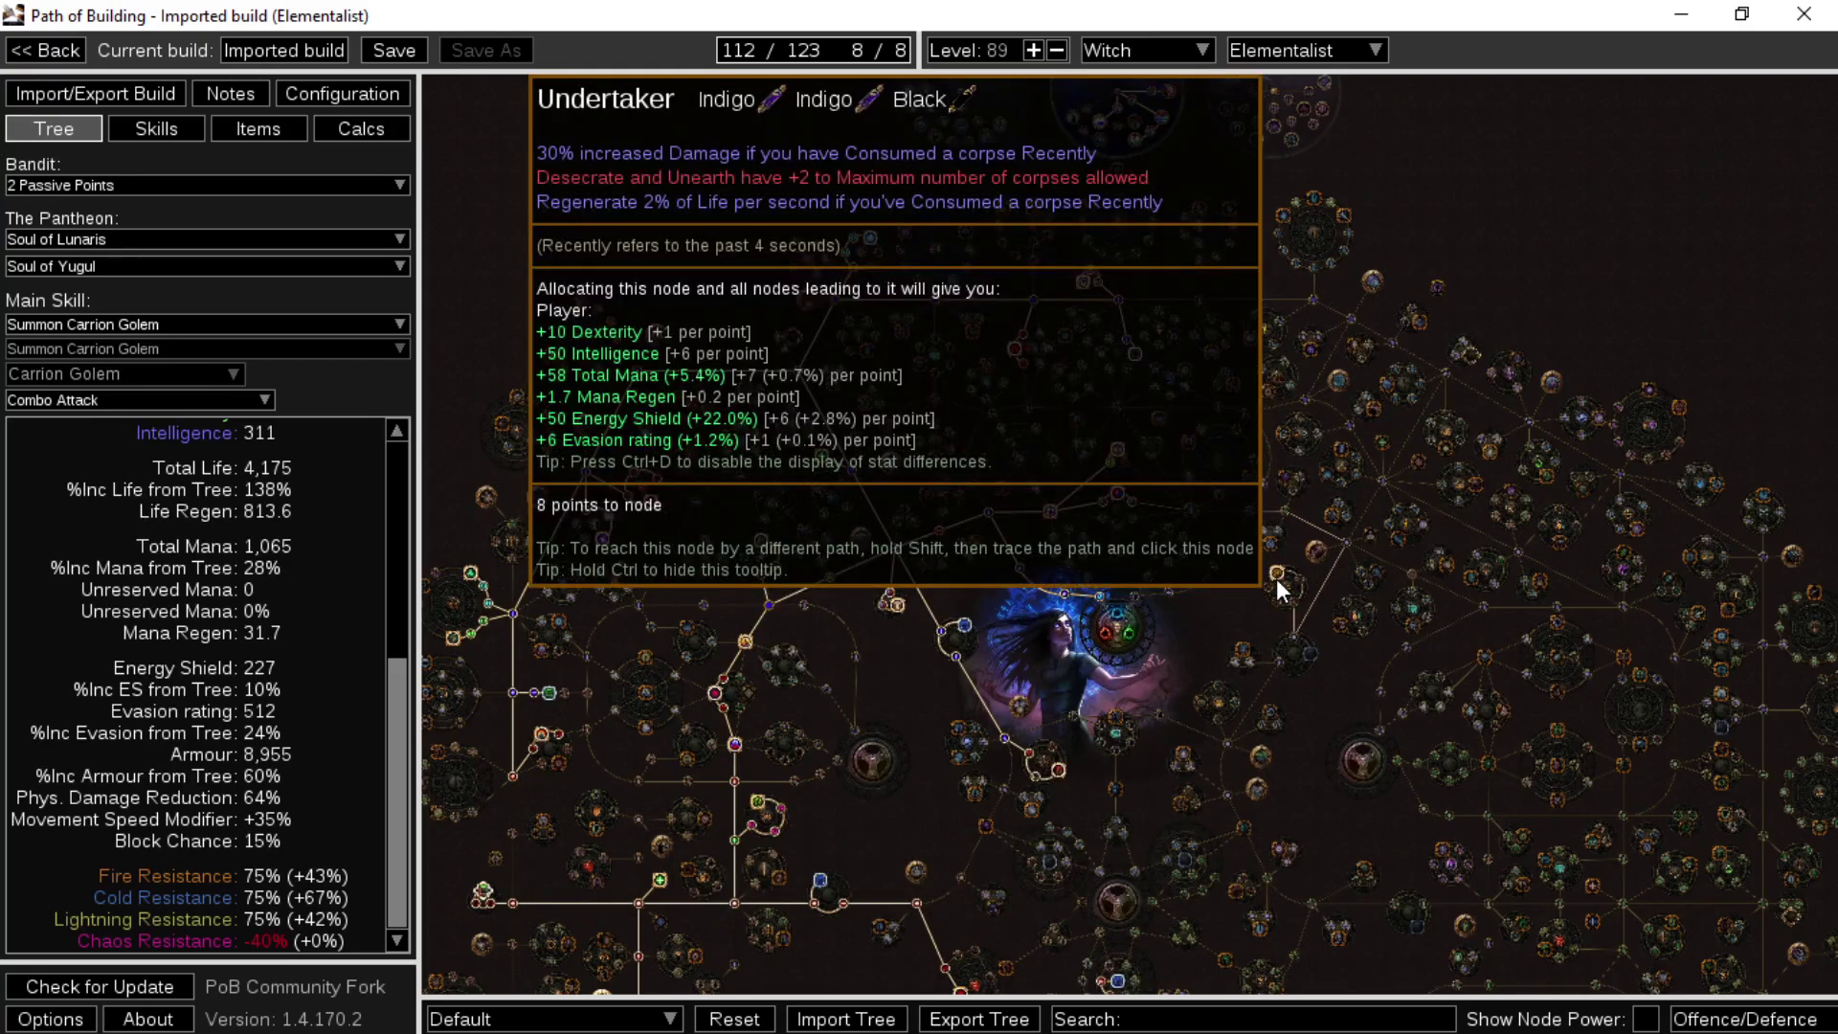
left_click(170, 140)
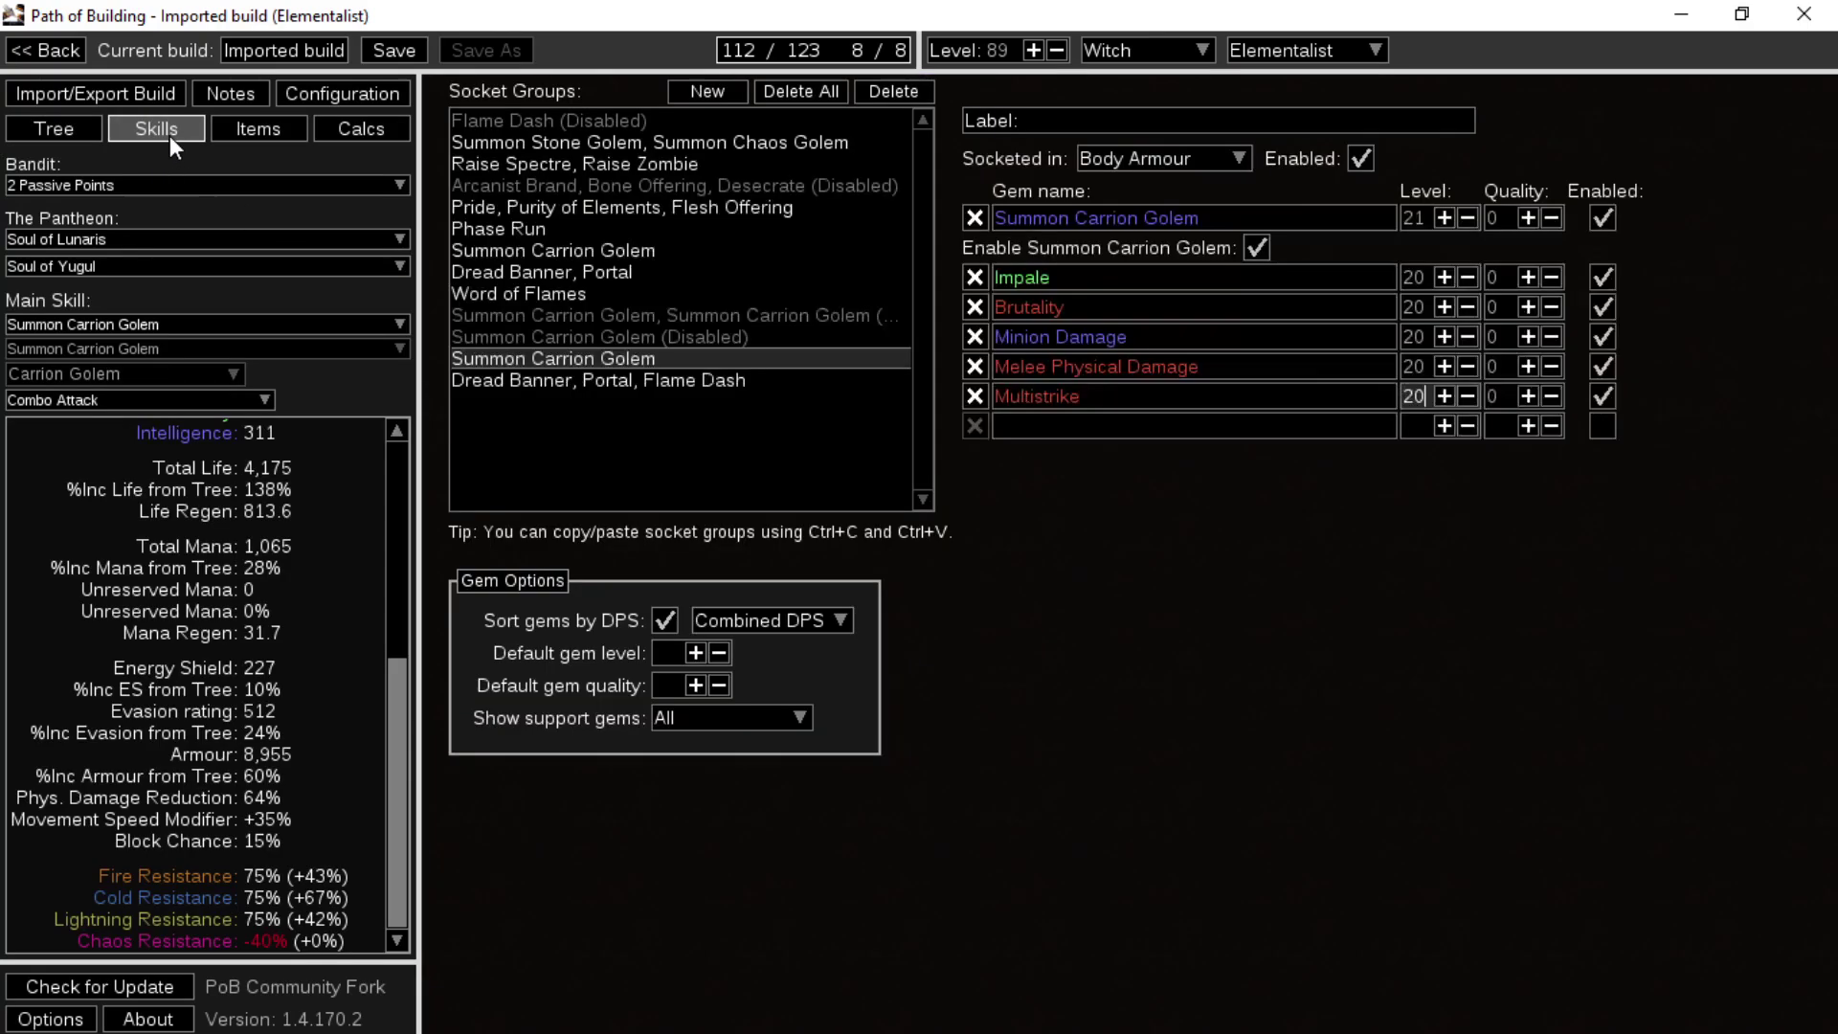
scroll(268, 623, "up", 10)
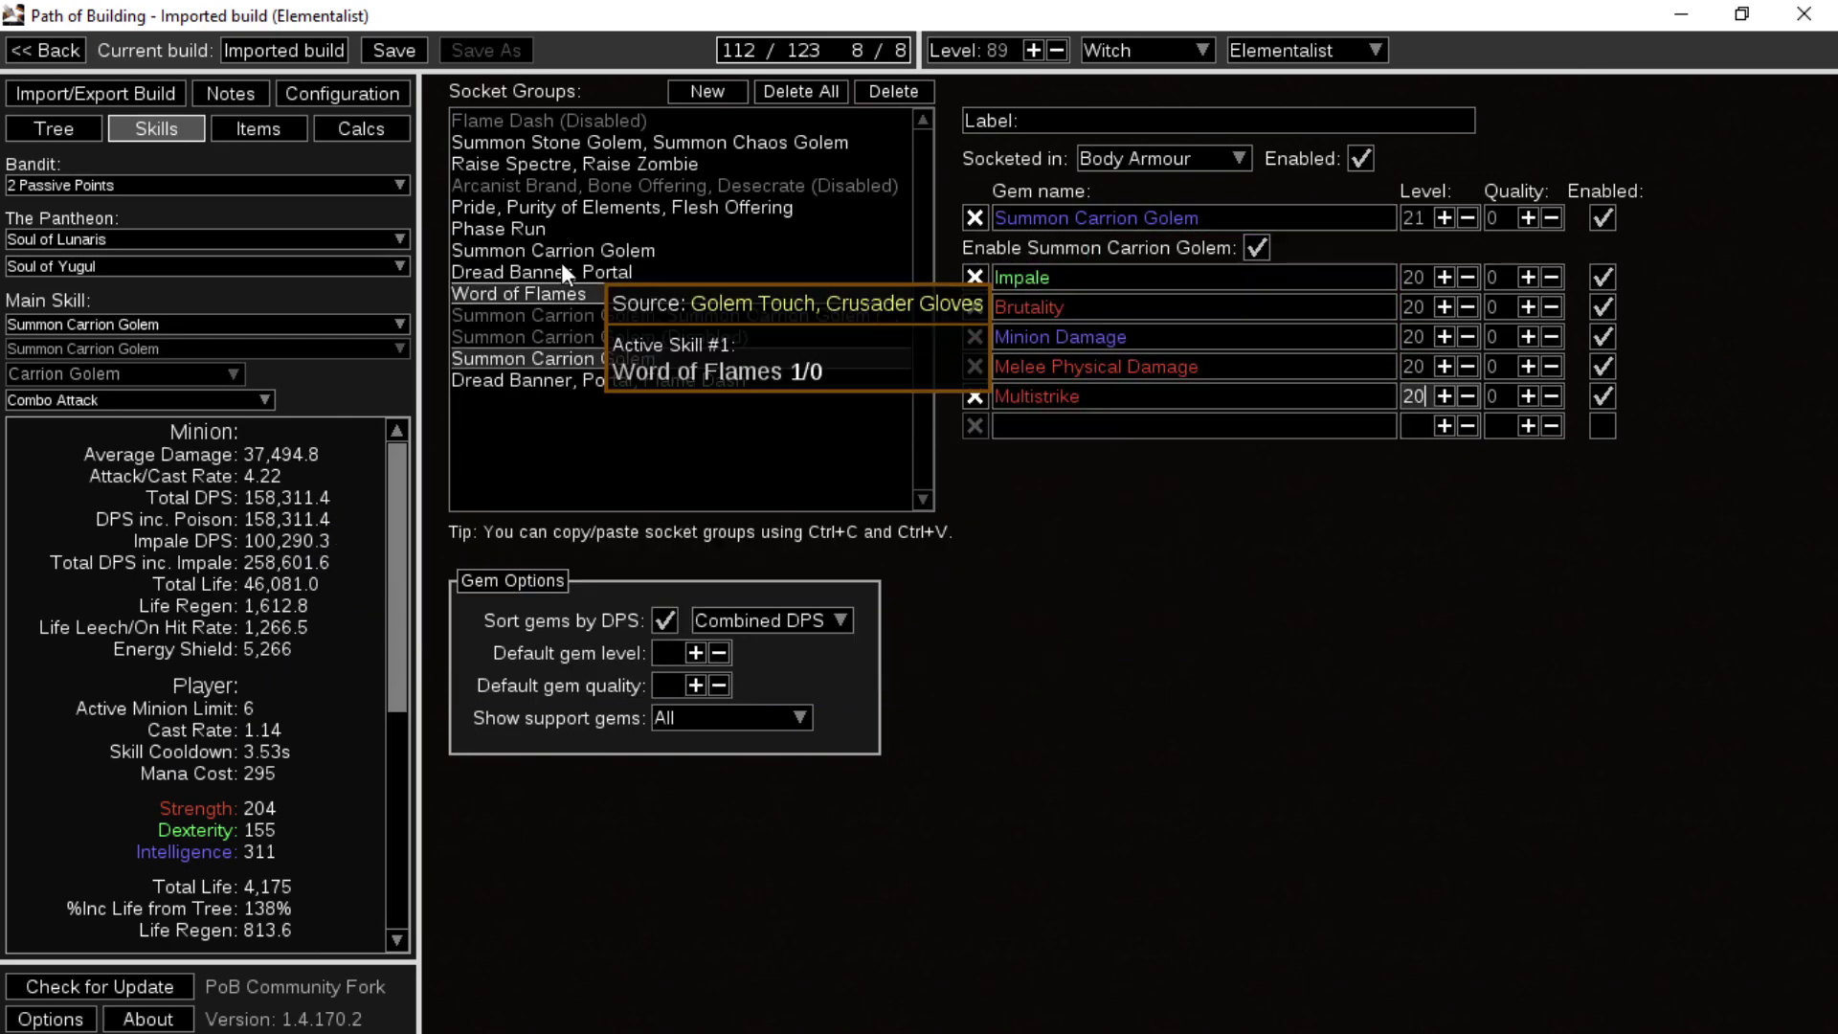
scroll(236, 871, "down", 5)
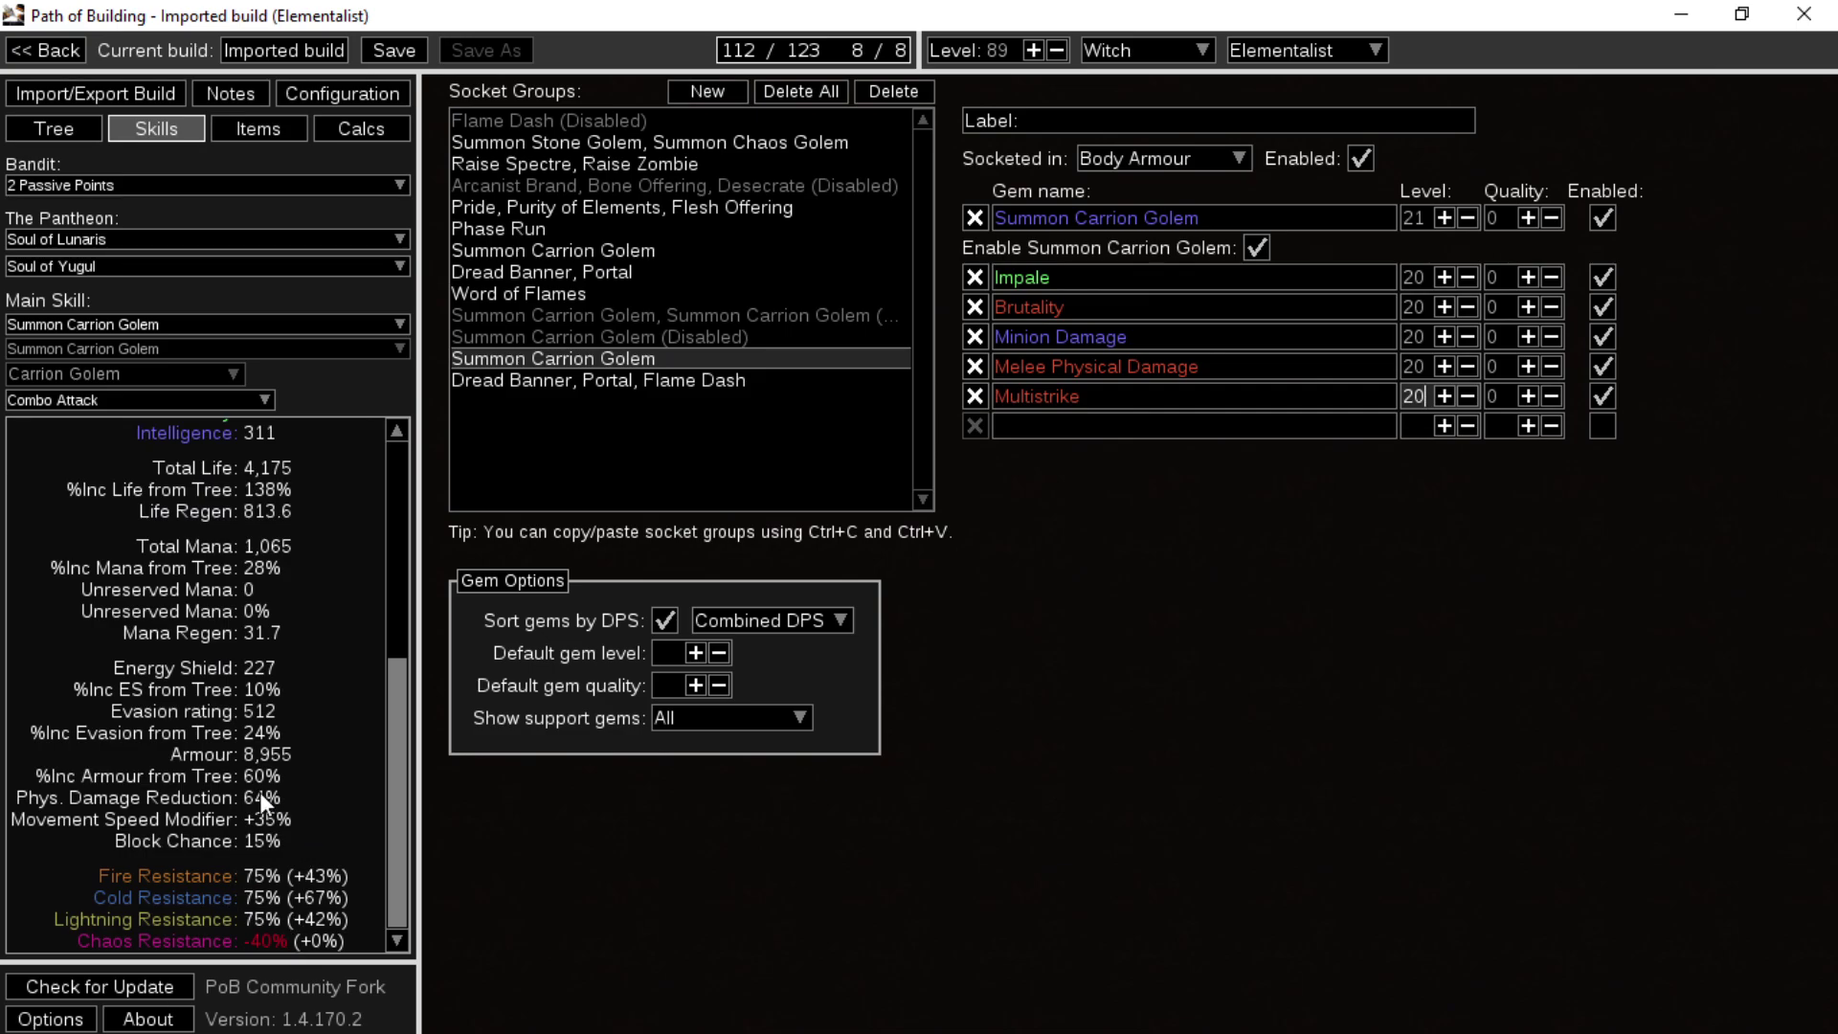
scroll(268, 789, "up", 5)
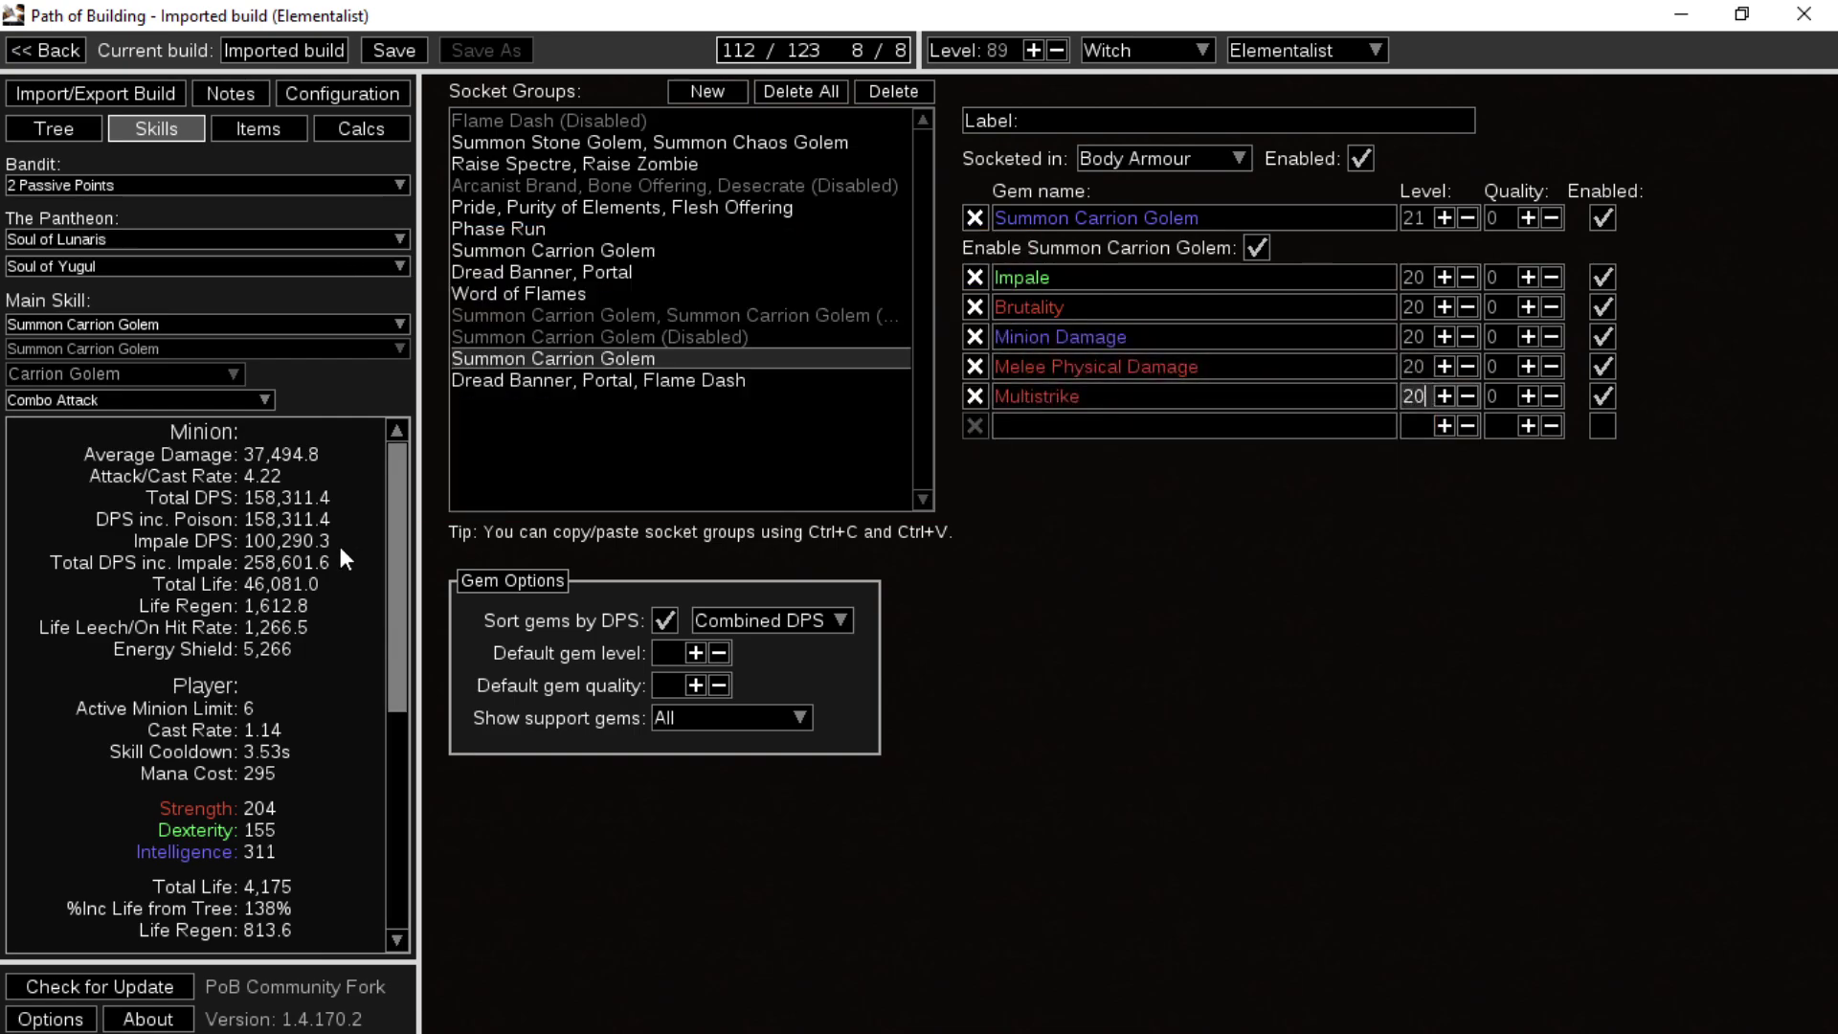
left_click(46, 129)
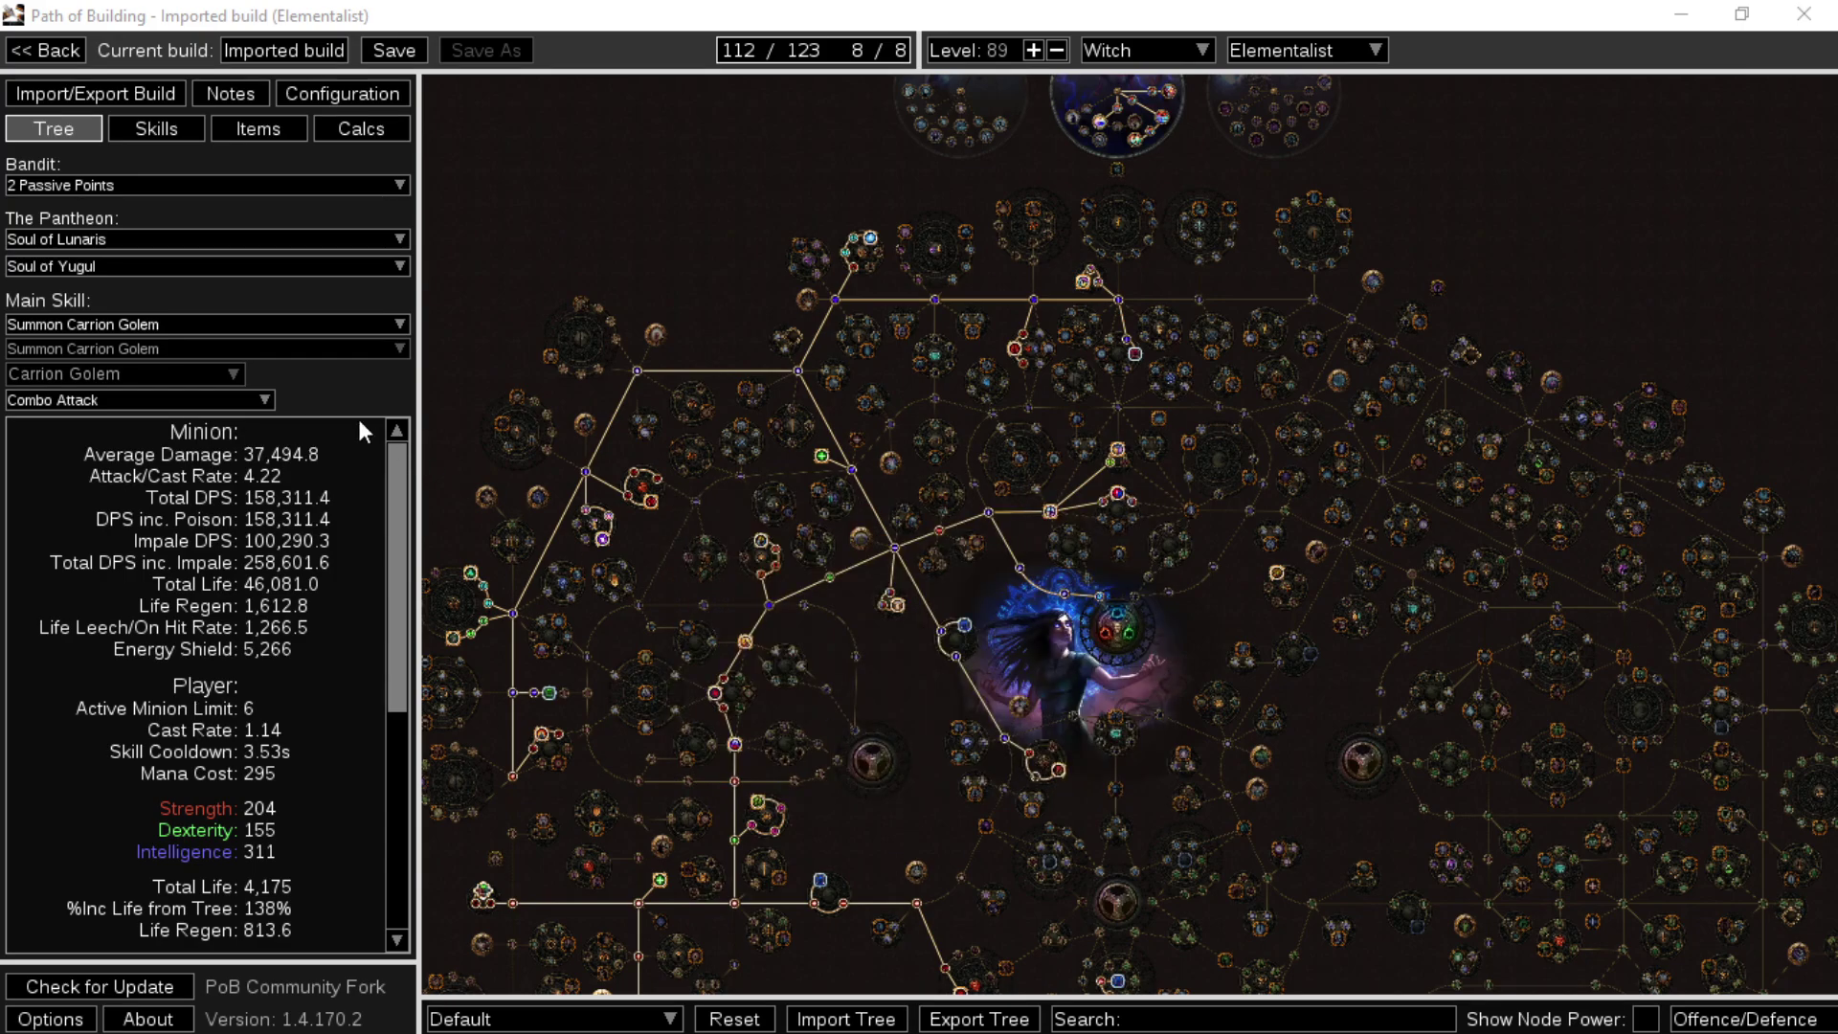
- Generate the build's share code, convert it to a Pastebin link, and copy it
left_click(92, 96)
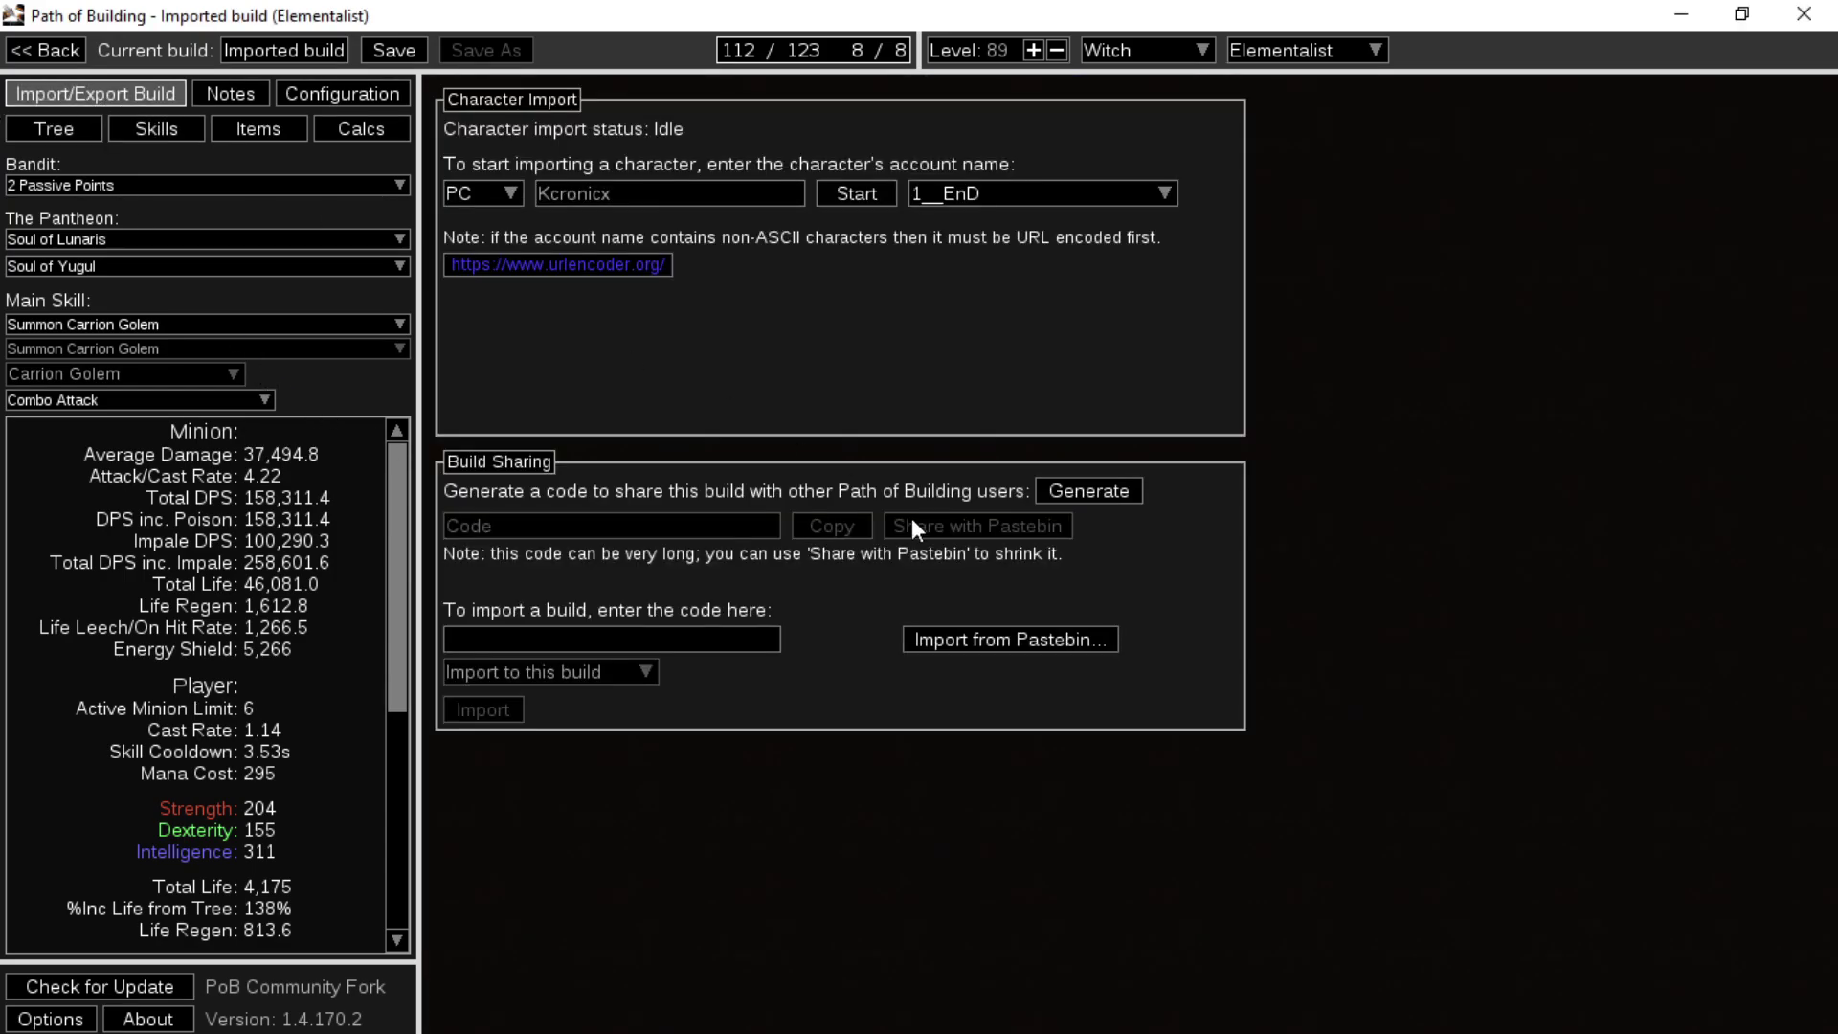
left_click(1111, 493)
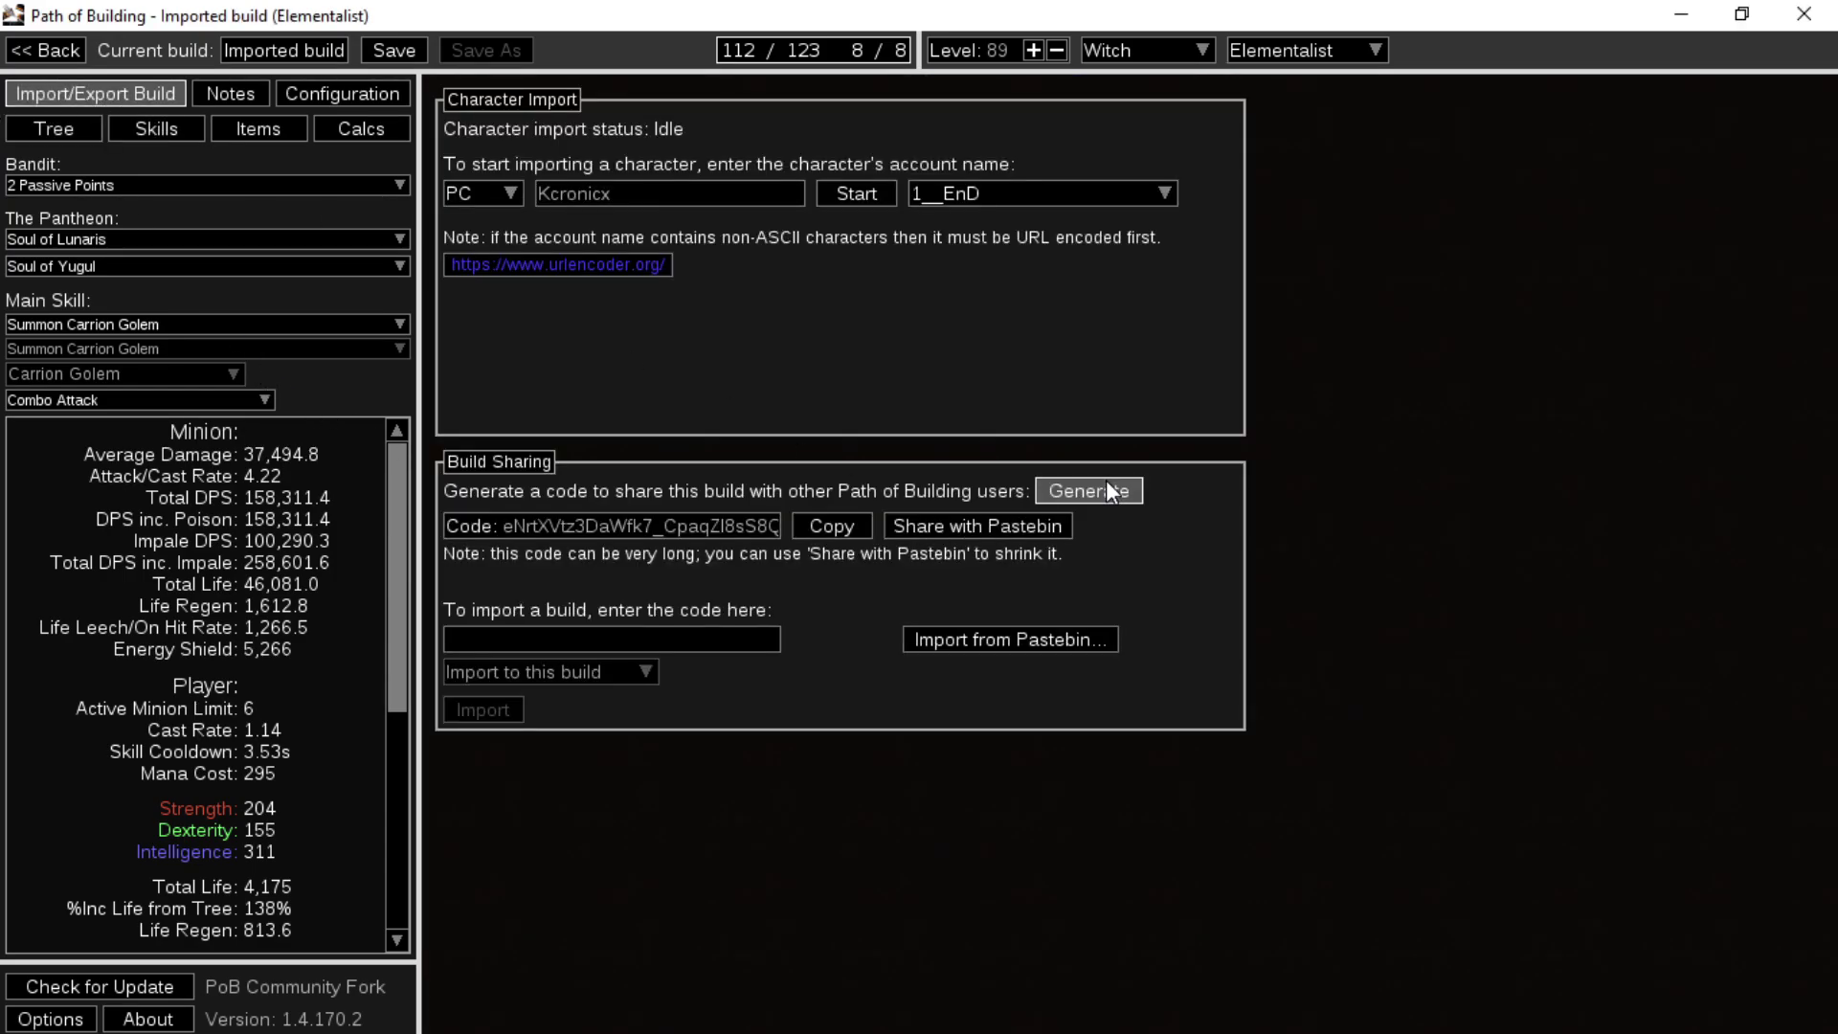
left_click(1017, 527)
left_click(844, 526)
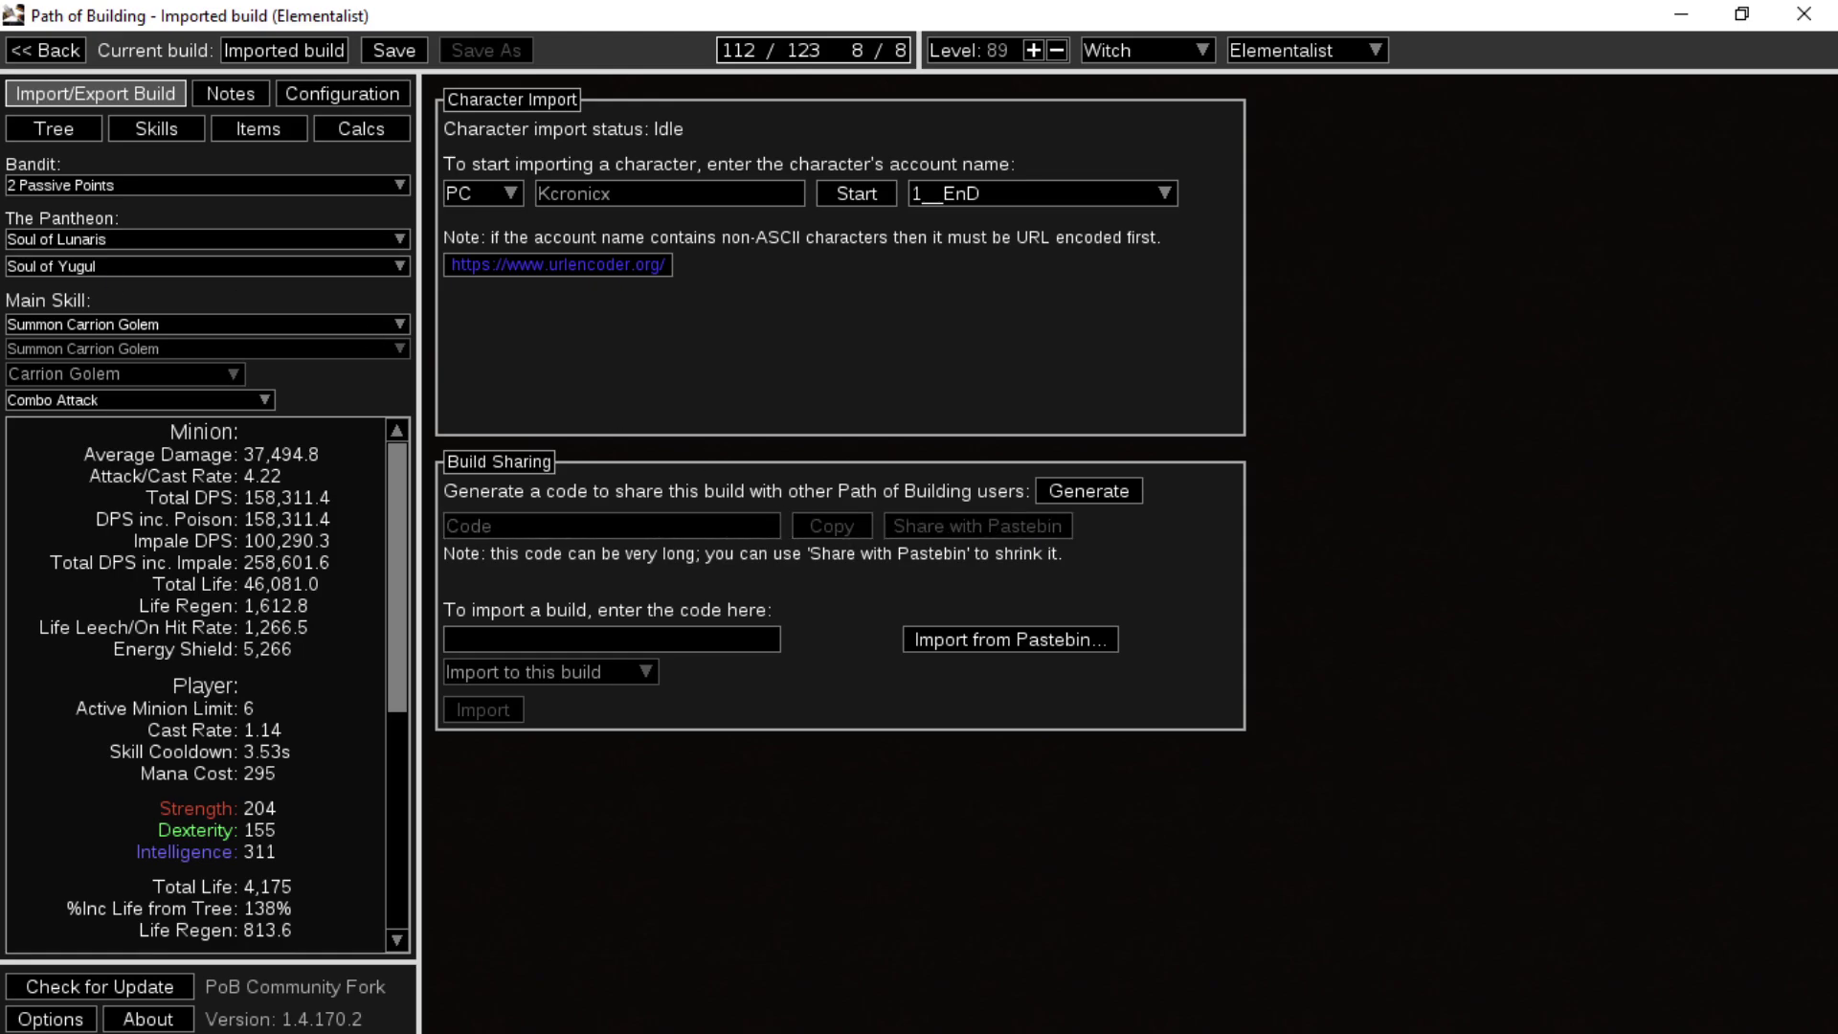